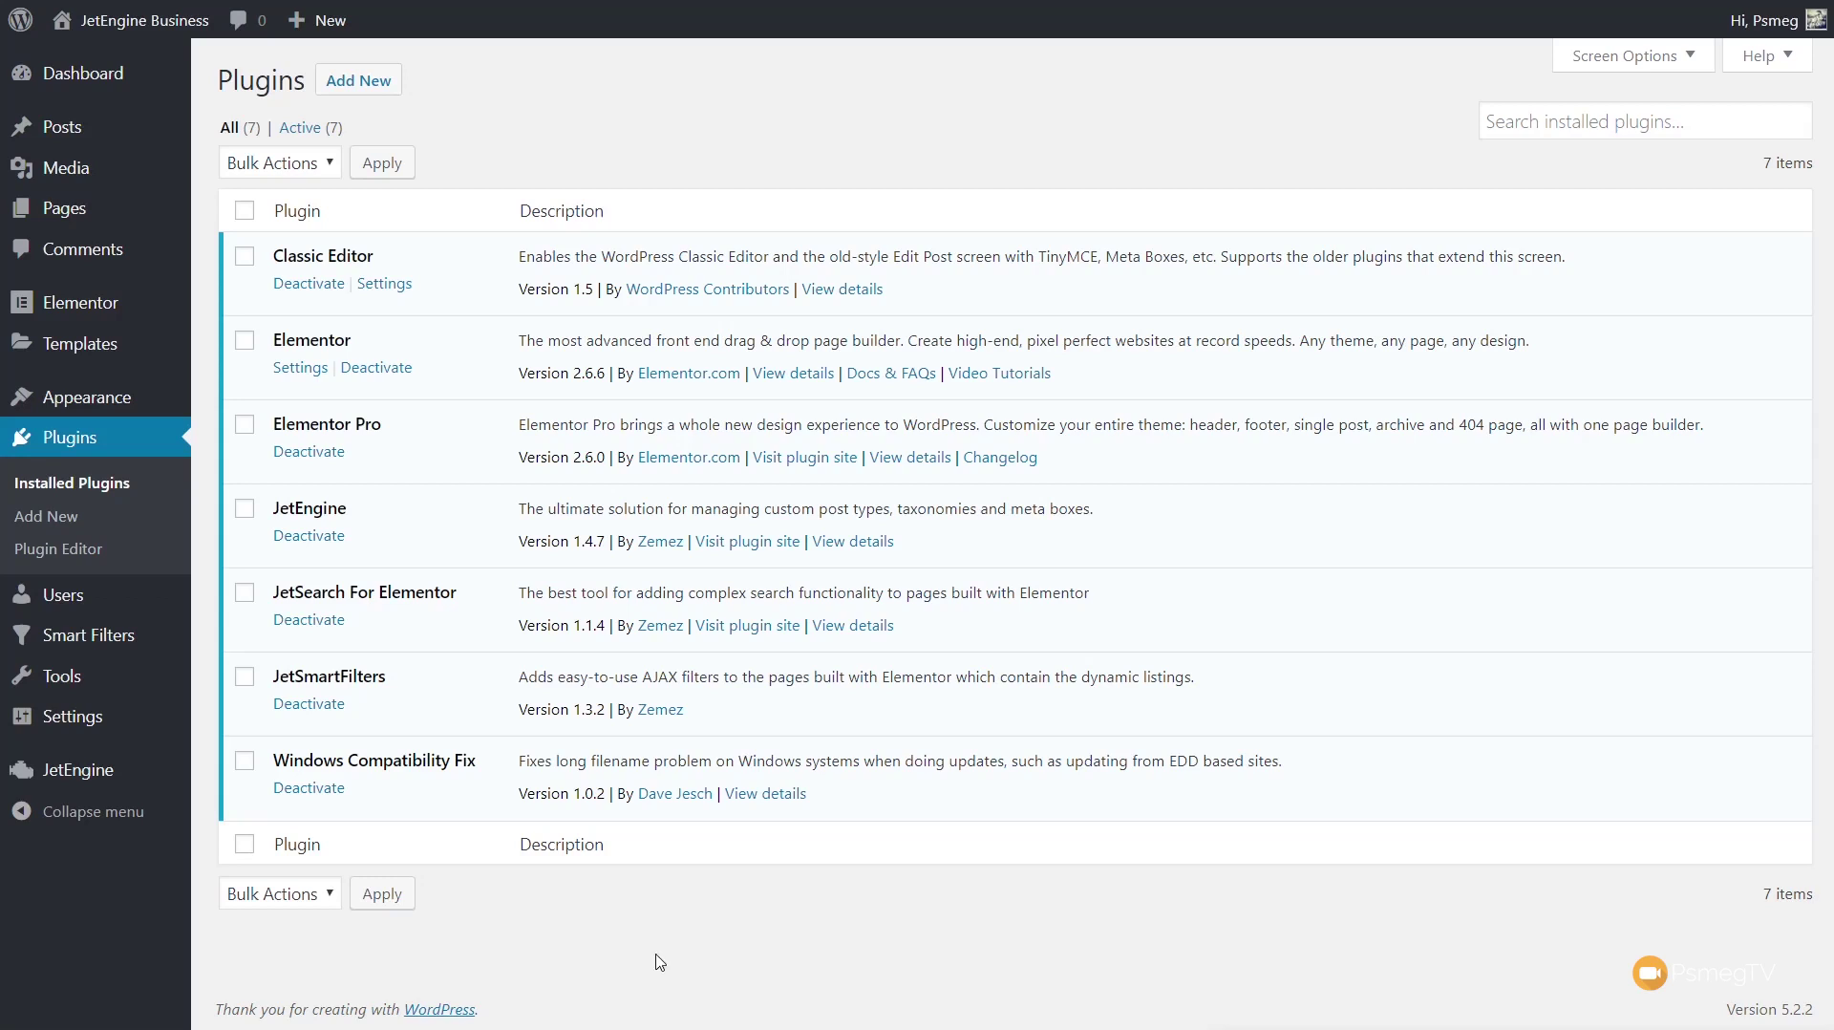
Step: Start a new JetEngine custom post type with the name Businesses and the slug business
{"action": "mouse_move", "coordinate": [122, 789]}
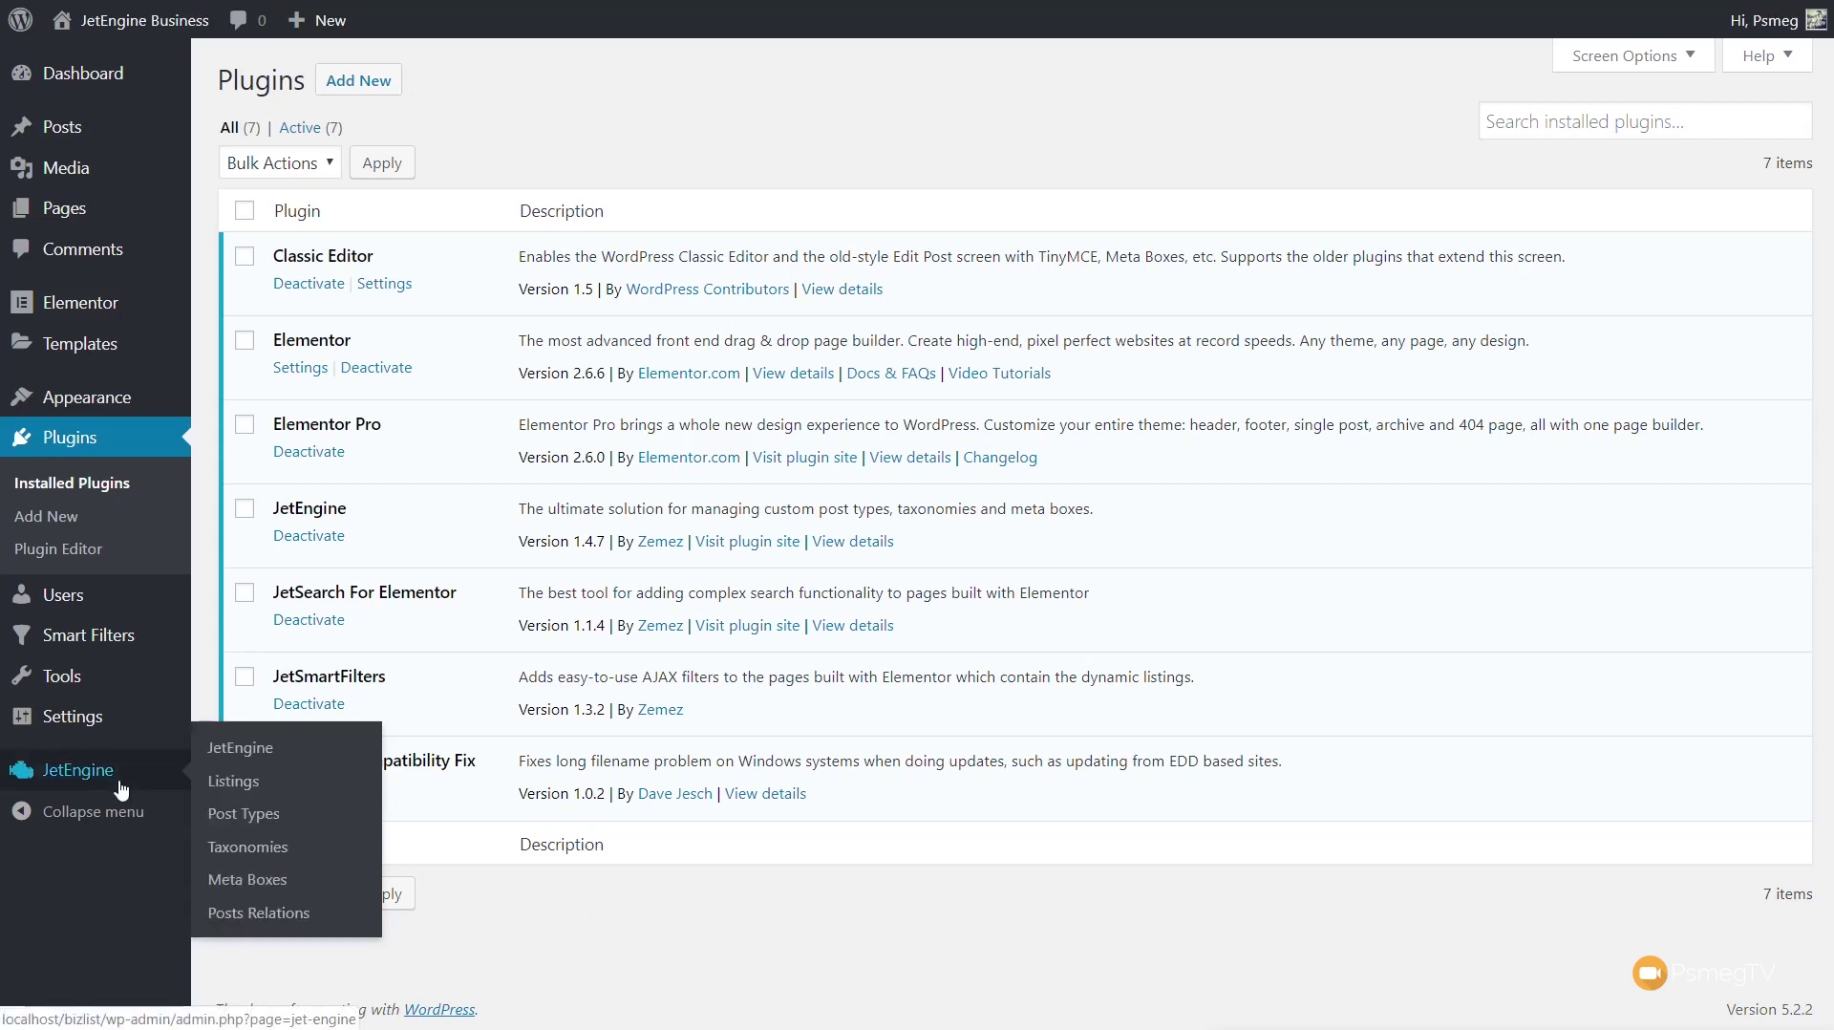
{"action": "left_click", "coordinate": [240, 815]}
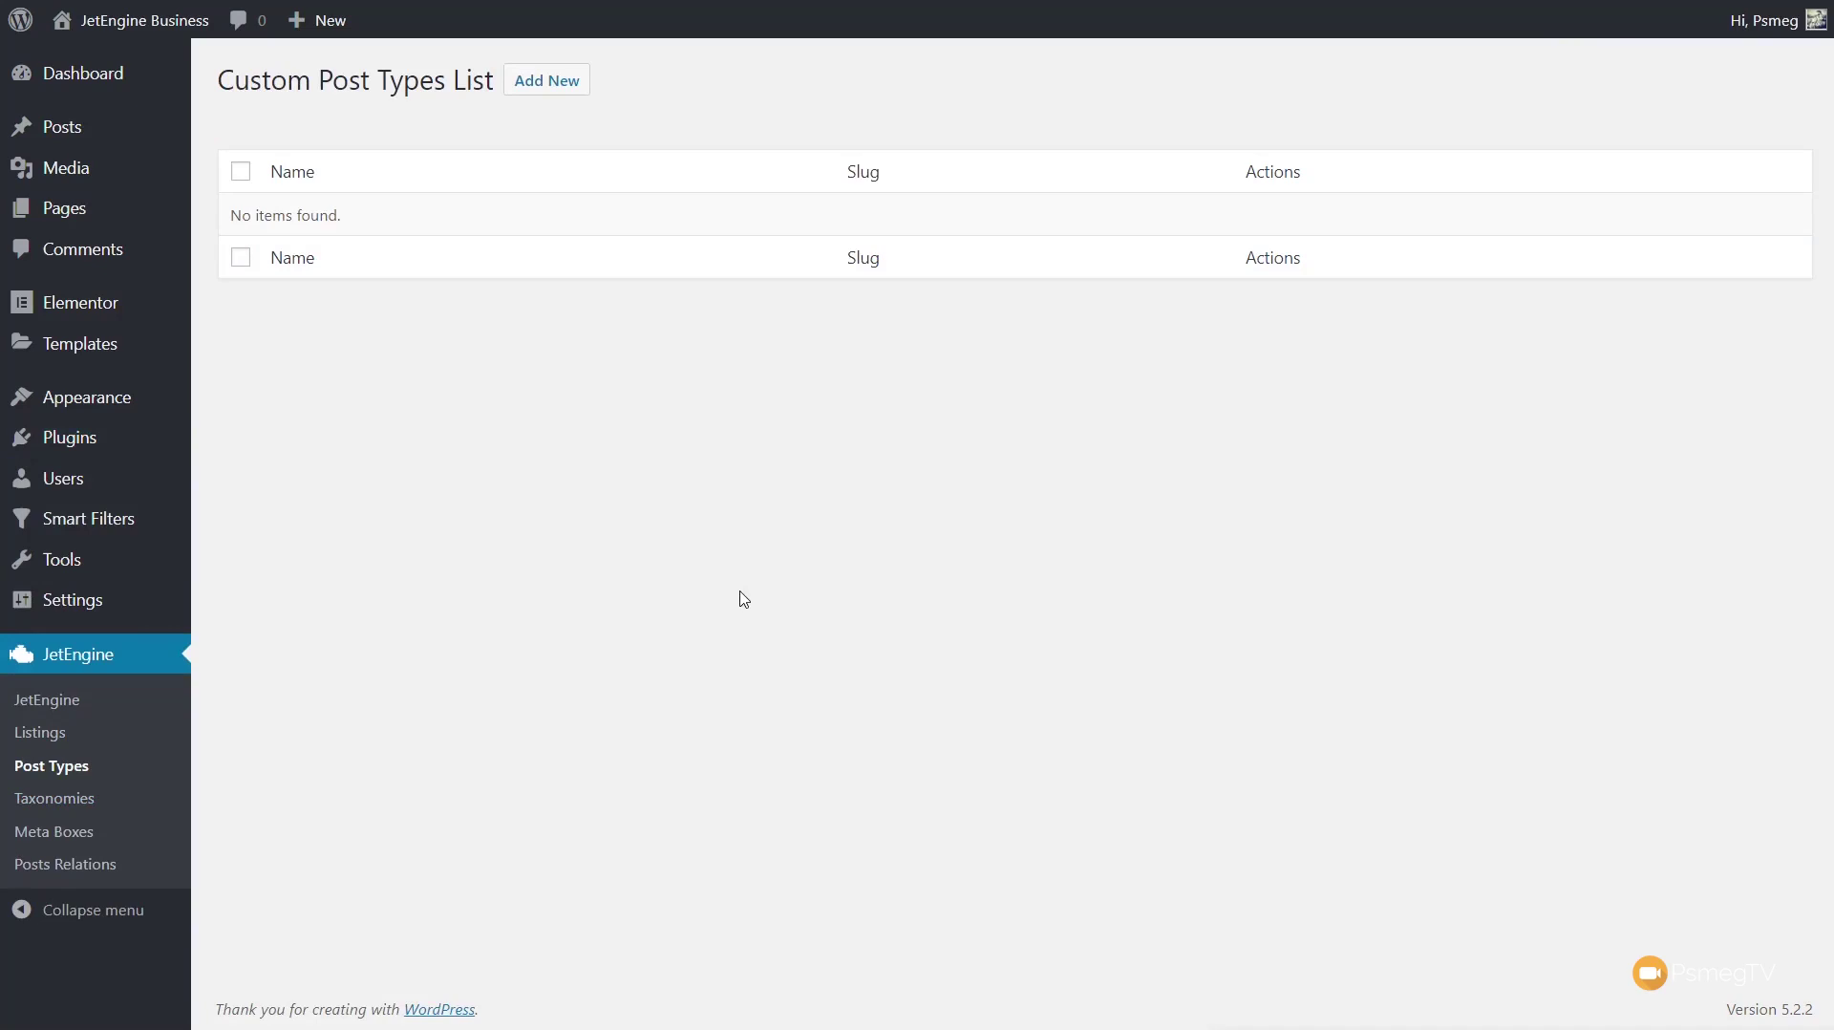
{"action": "left_click", "coordinate": [550, 86]}
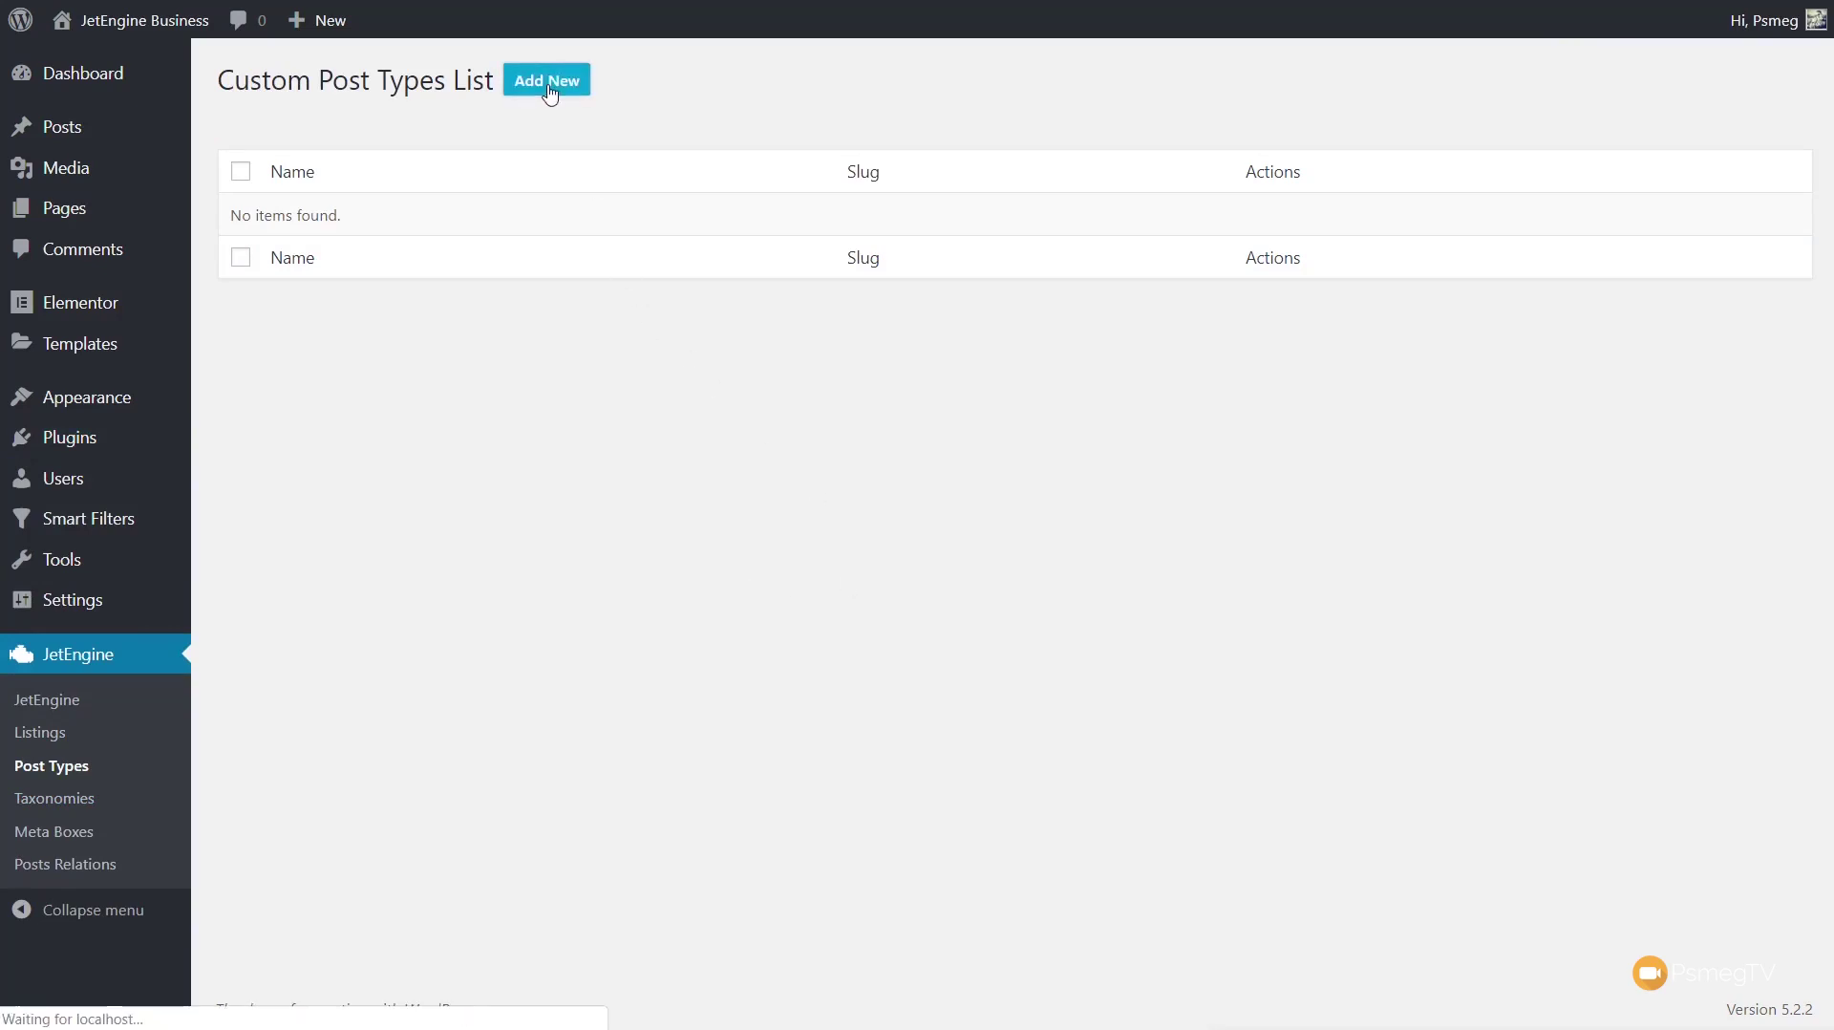
{"action": "left_click", "coordinate": [580, 232]}
{"action": "type", "text": "Businesses"}
{"action": "left_click", "coordinate": [579, 307]}
{"action": "type", "text": "business"}
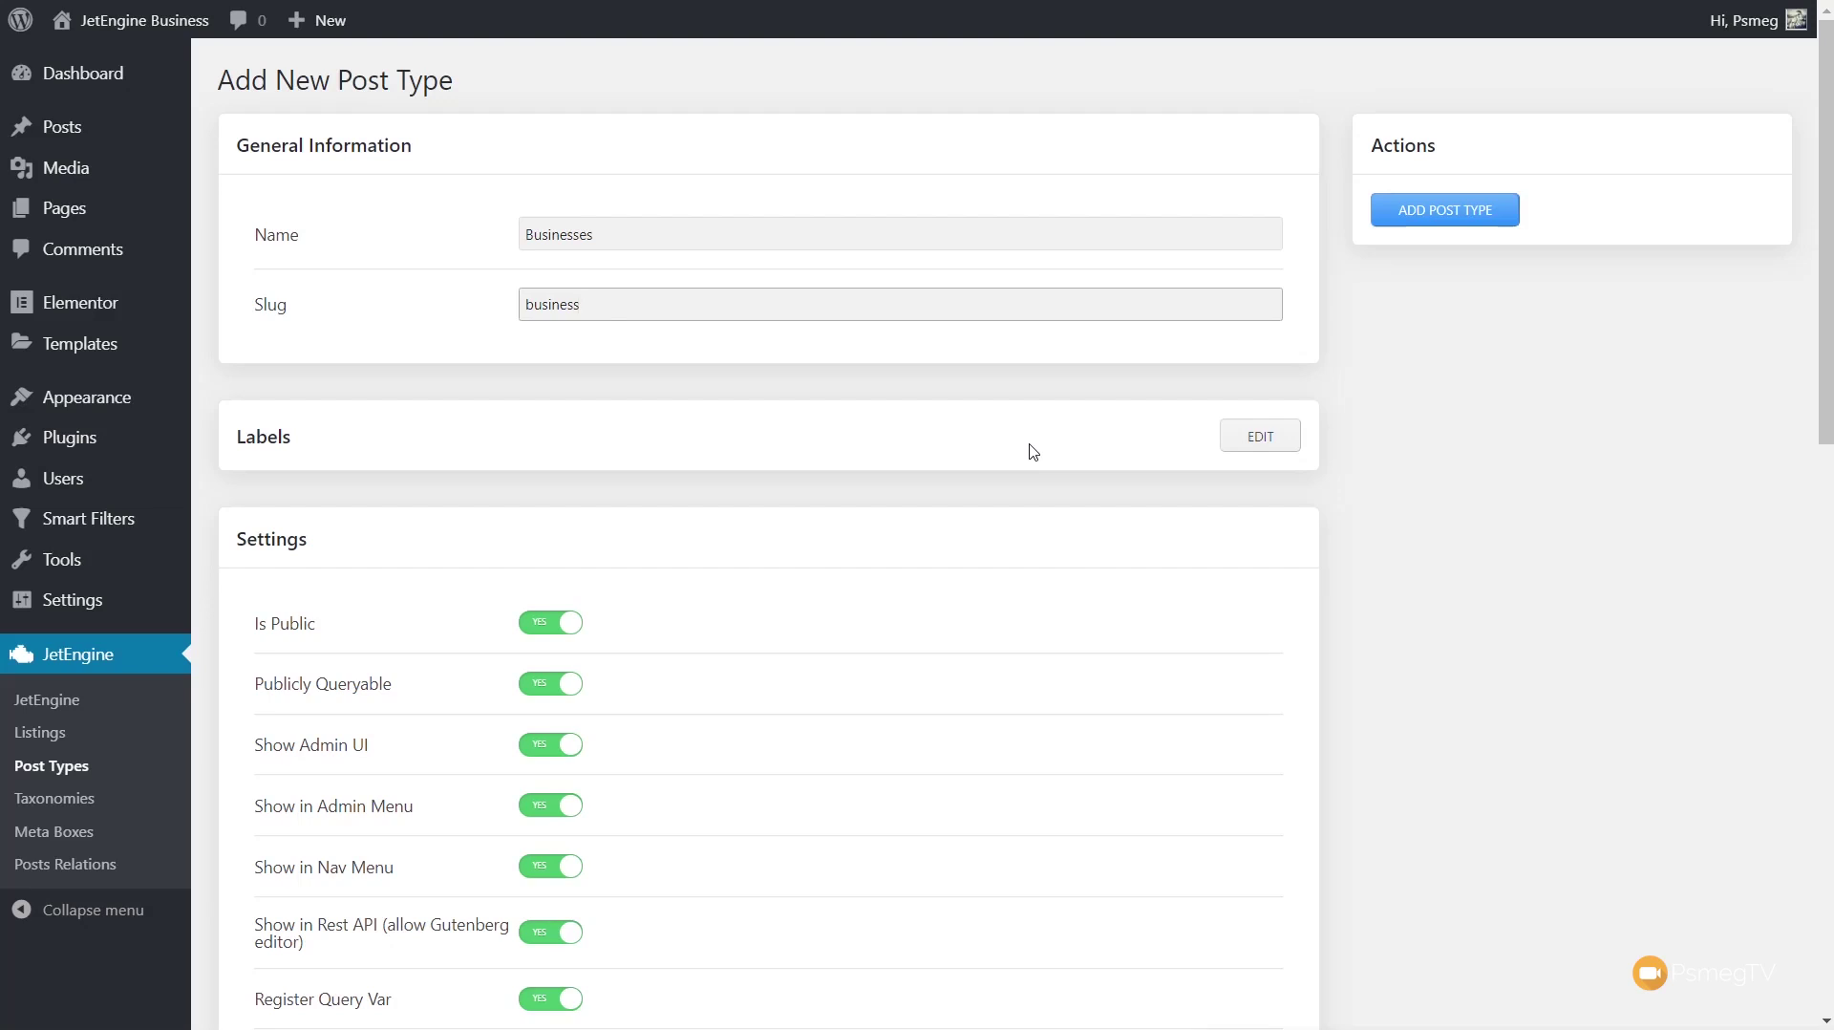
Step: Expand the post type's Labels section, review the available label fields, and collapse it again
{"action": "mouse_move", "coordinate": [91, 212]}
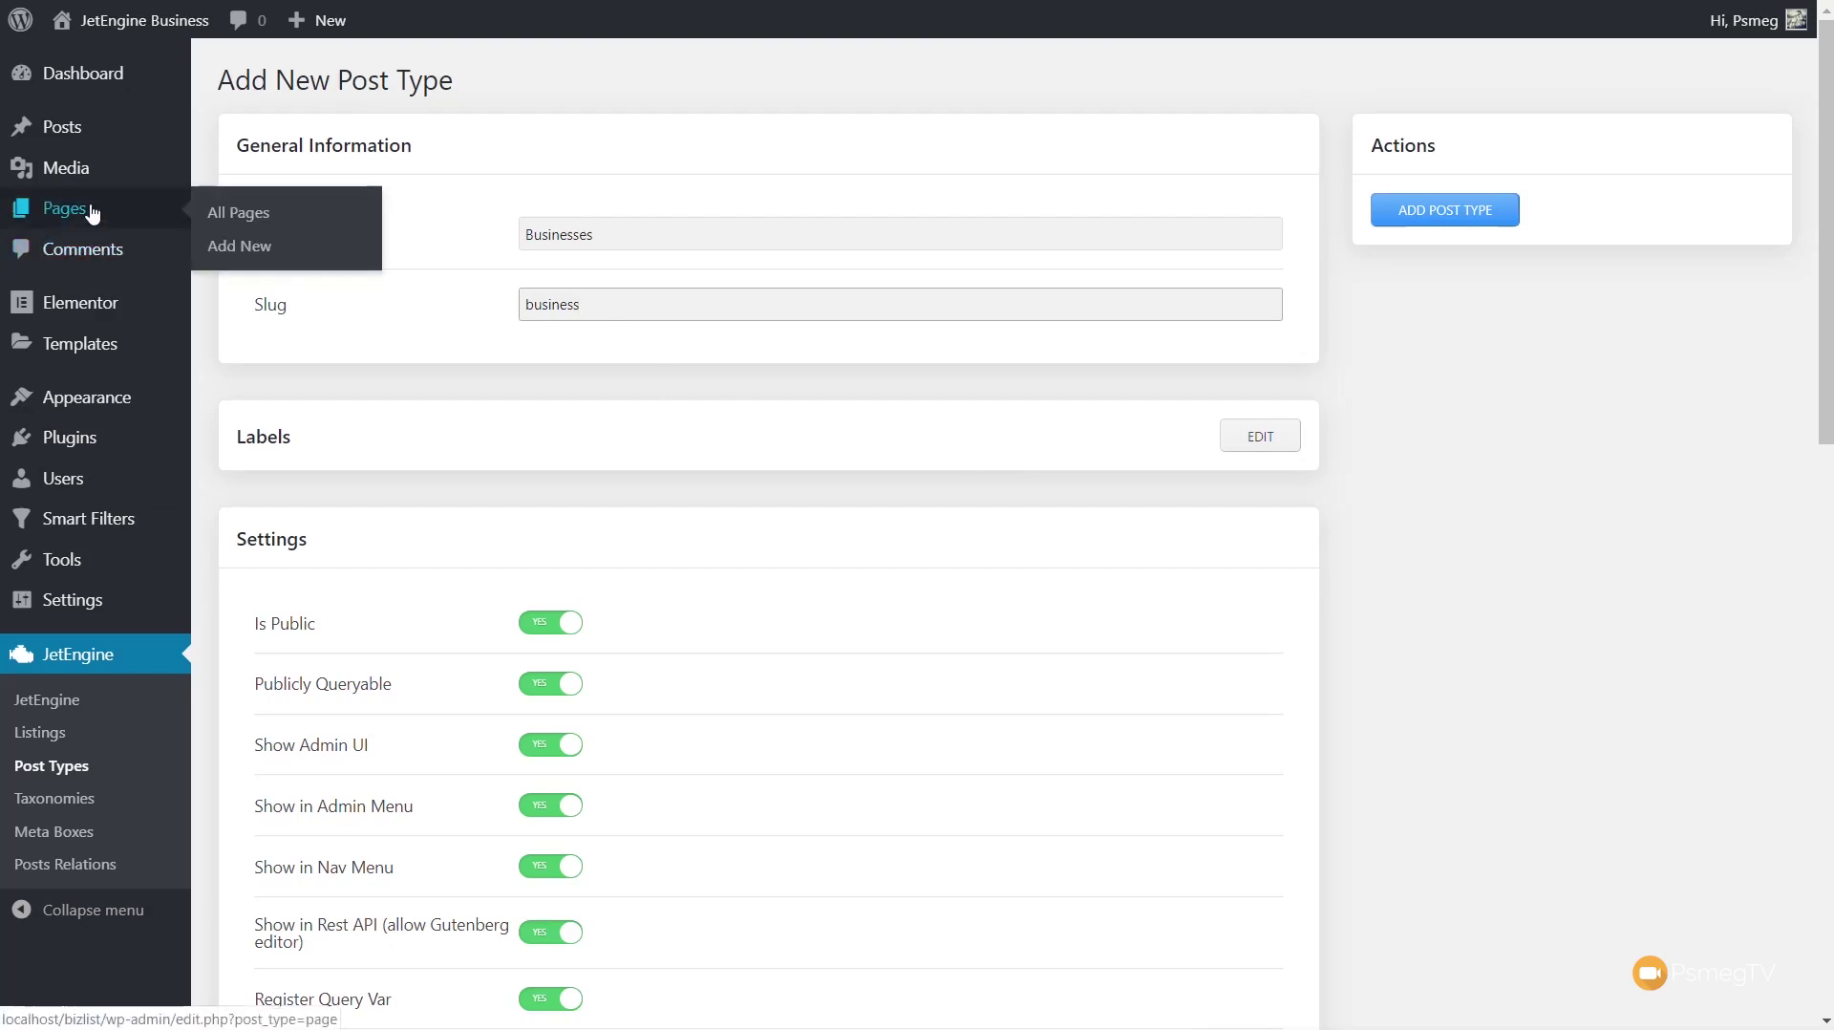
{"action": "left_click", "coordinate": [1254, 454]}
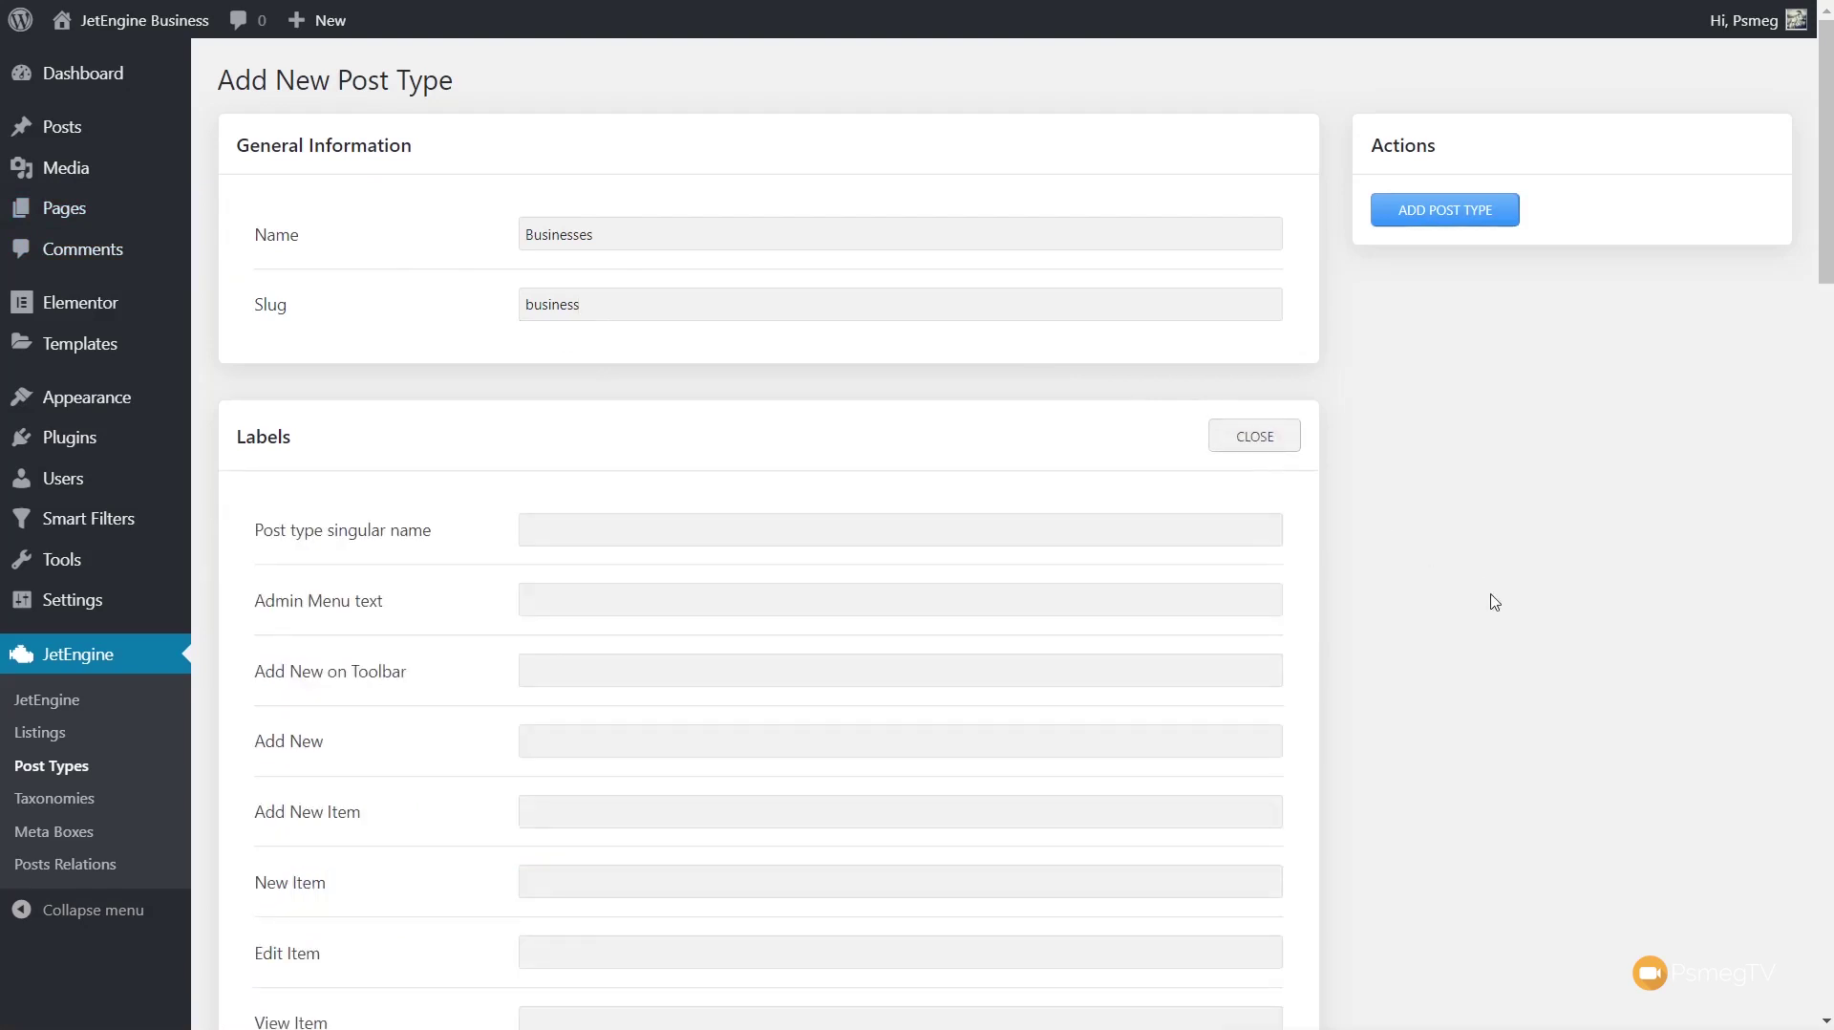
{"action": "scroll", "coordinate": [1495, 600], "scroll_direction": "down", "scroll_amount": 3}
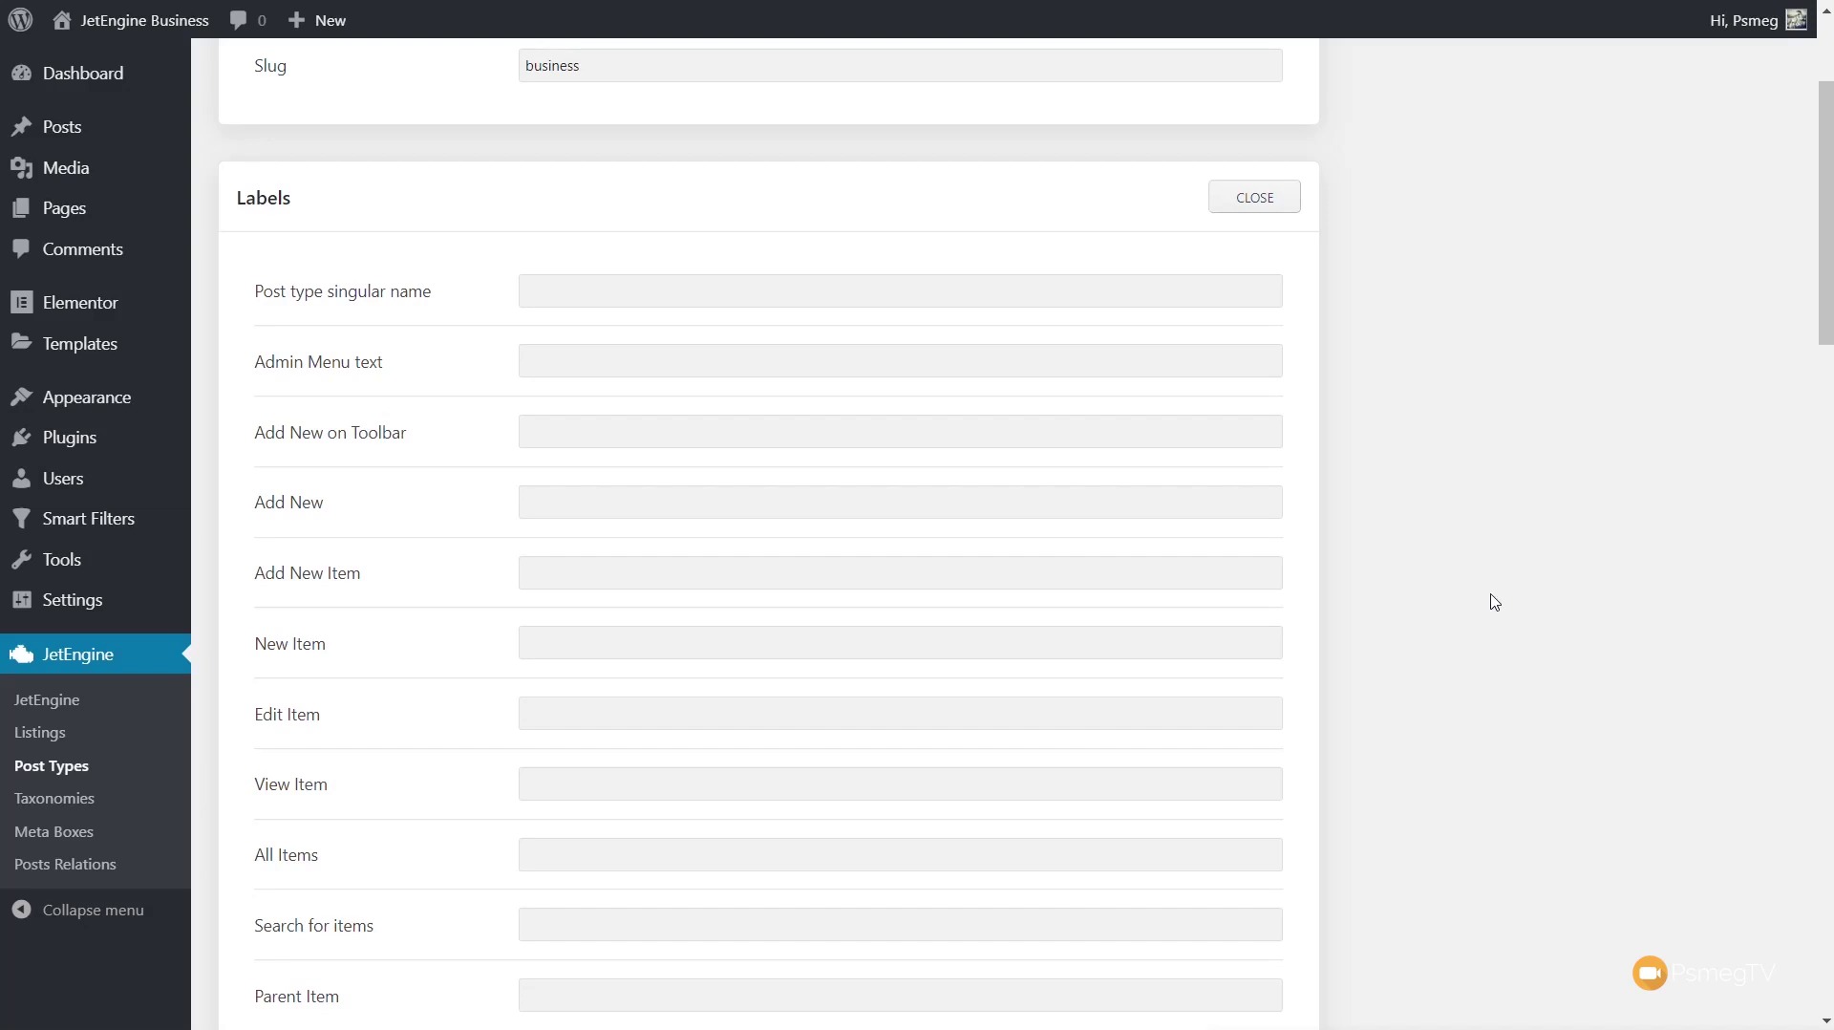
{"action": "left_click", "coordinate": [1238, 208]}
Step: Enable the Hierarchical option for the post type and set its menu position to 1
{"action": "scroll", "coordinate": [1528, 551], "scroll_direction": "down", "scroll_amount": 3}
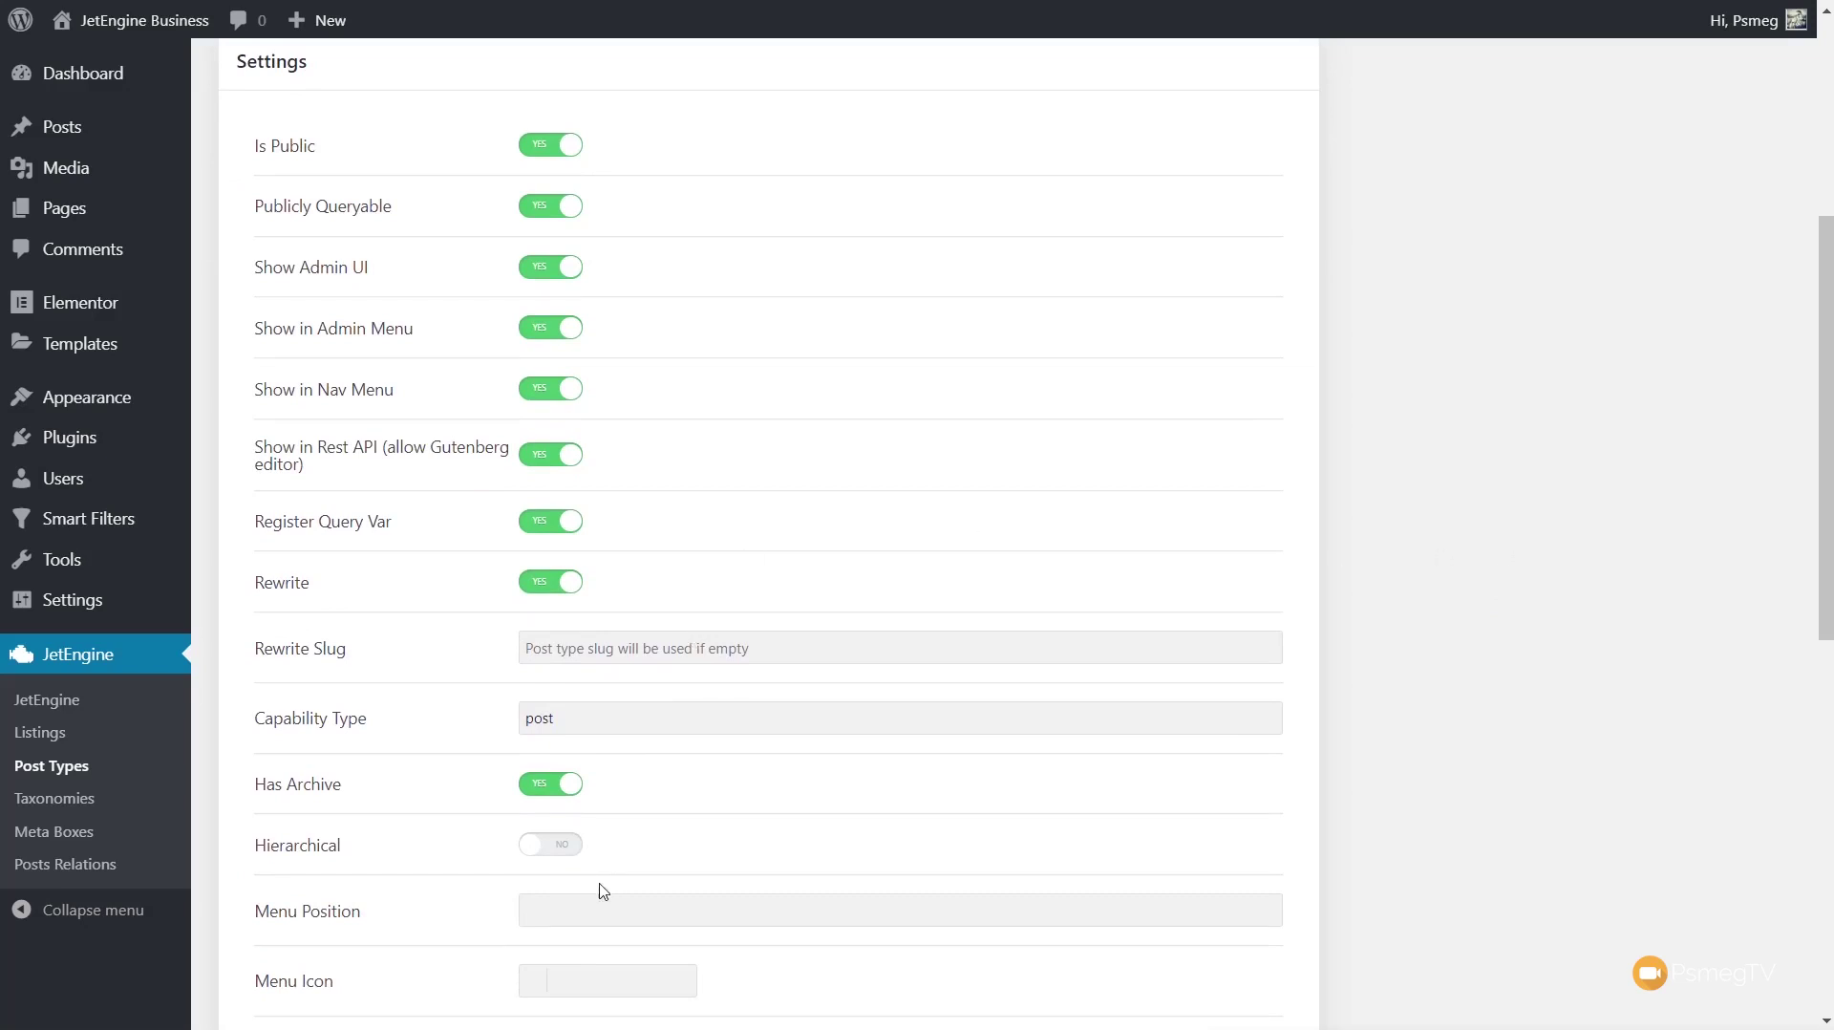
{"action": "left_click", "coordinate": [573, 858]}
{"action": "scroll", "coordinate": [807, 839], "scroll_direction": "down", "scroll_amount": 3}
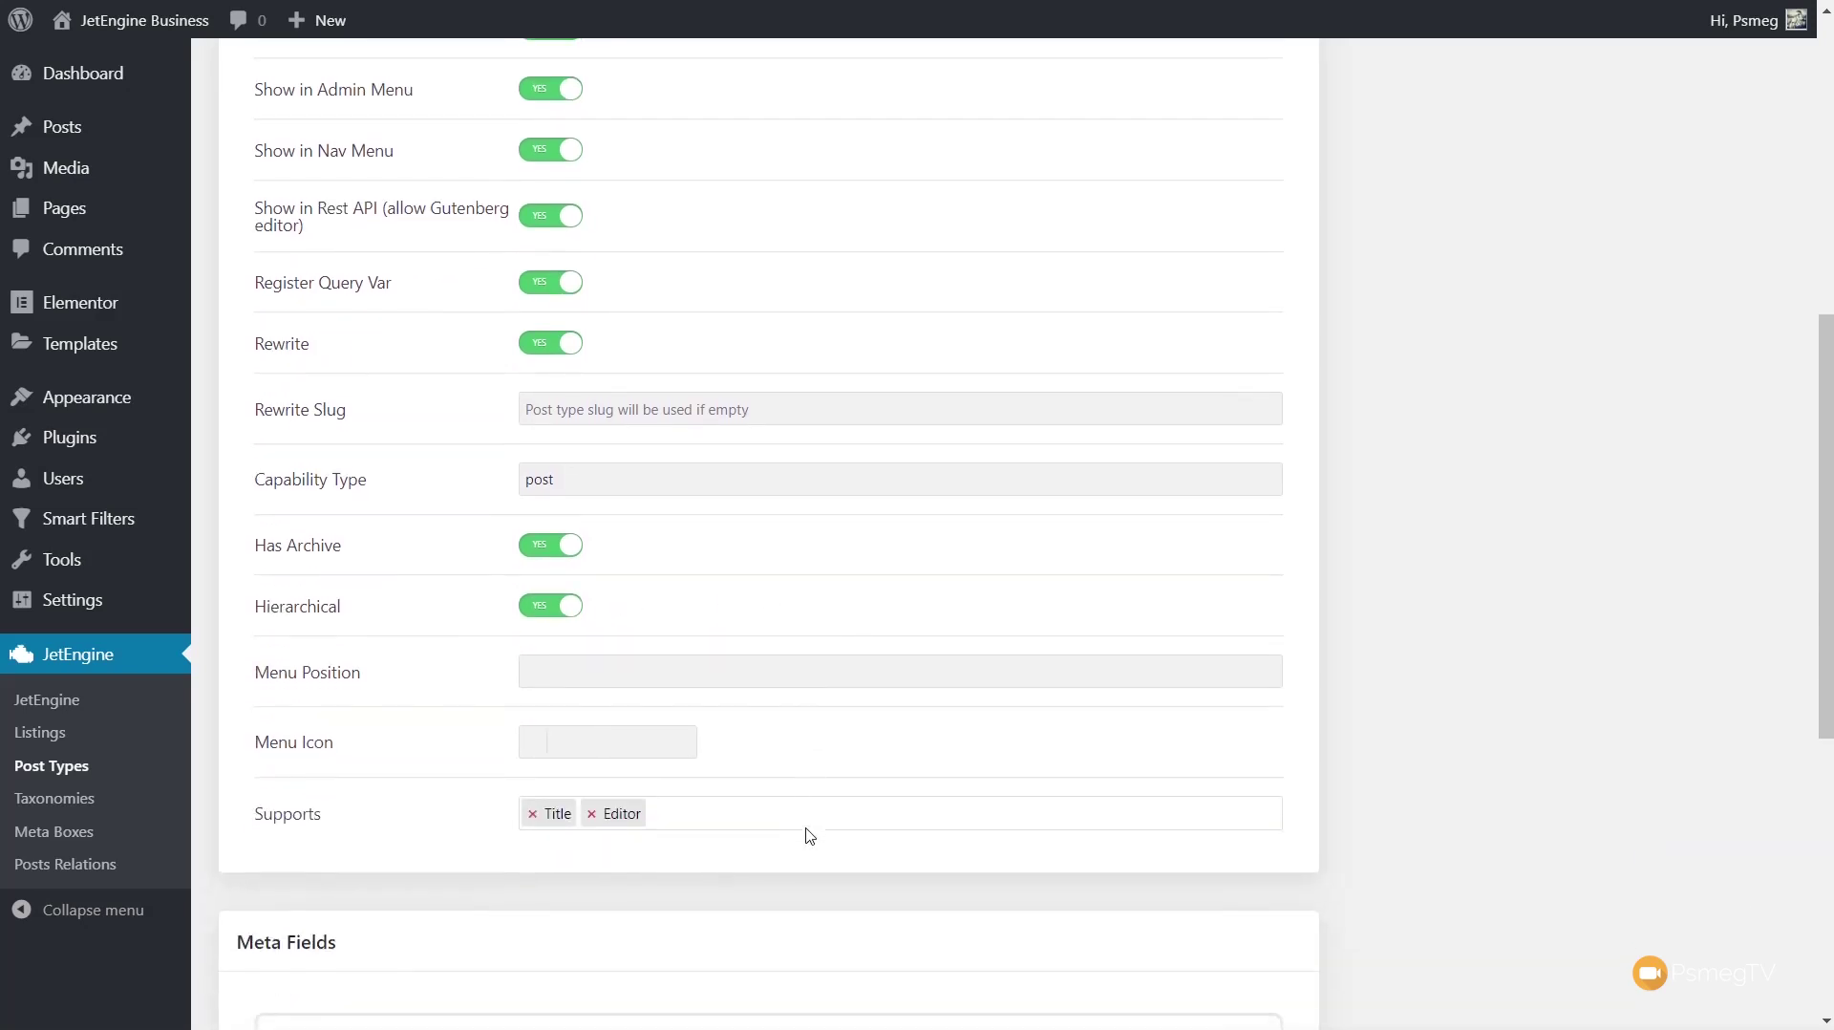
{"action": "left_click", "coordinate": [622, 673]}
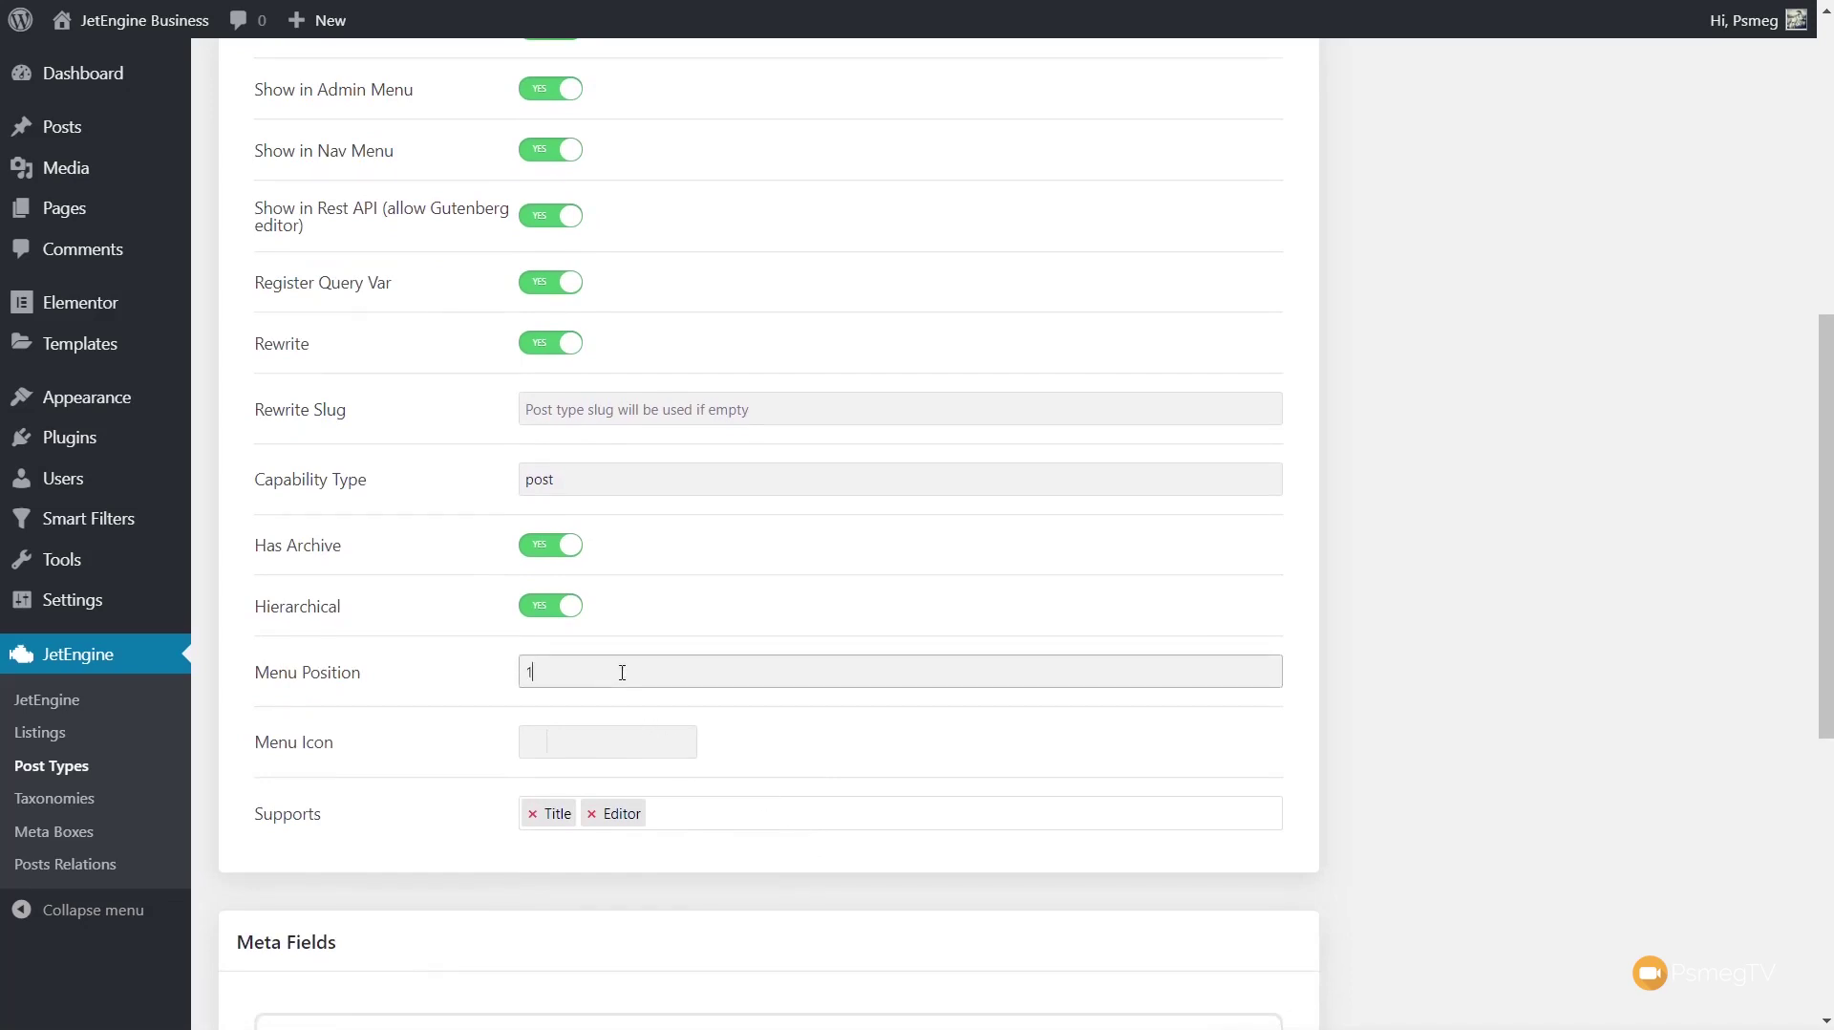
Step: Filter the menu icons by "bu" and choose dashicons-building as the post type's menu icon
{"action": "left_click", "coordinate": [579, 747]}
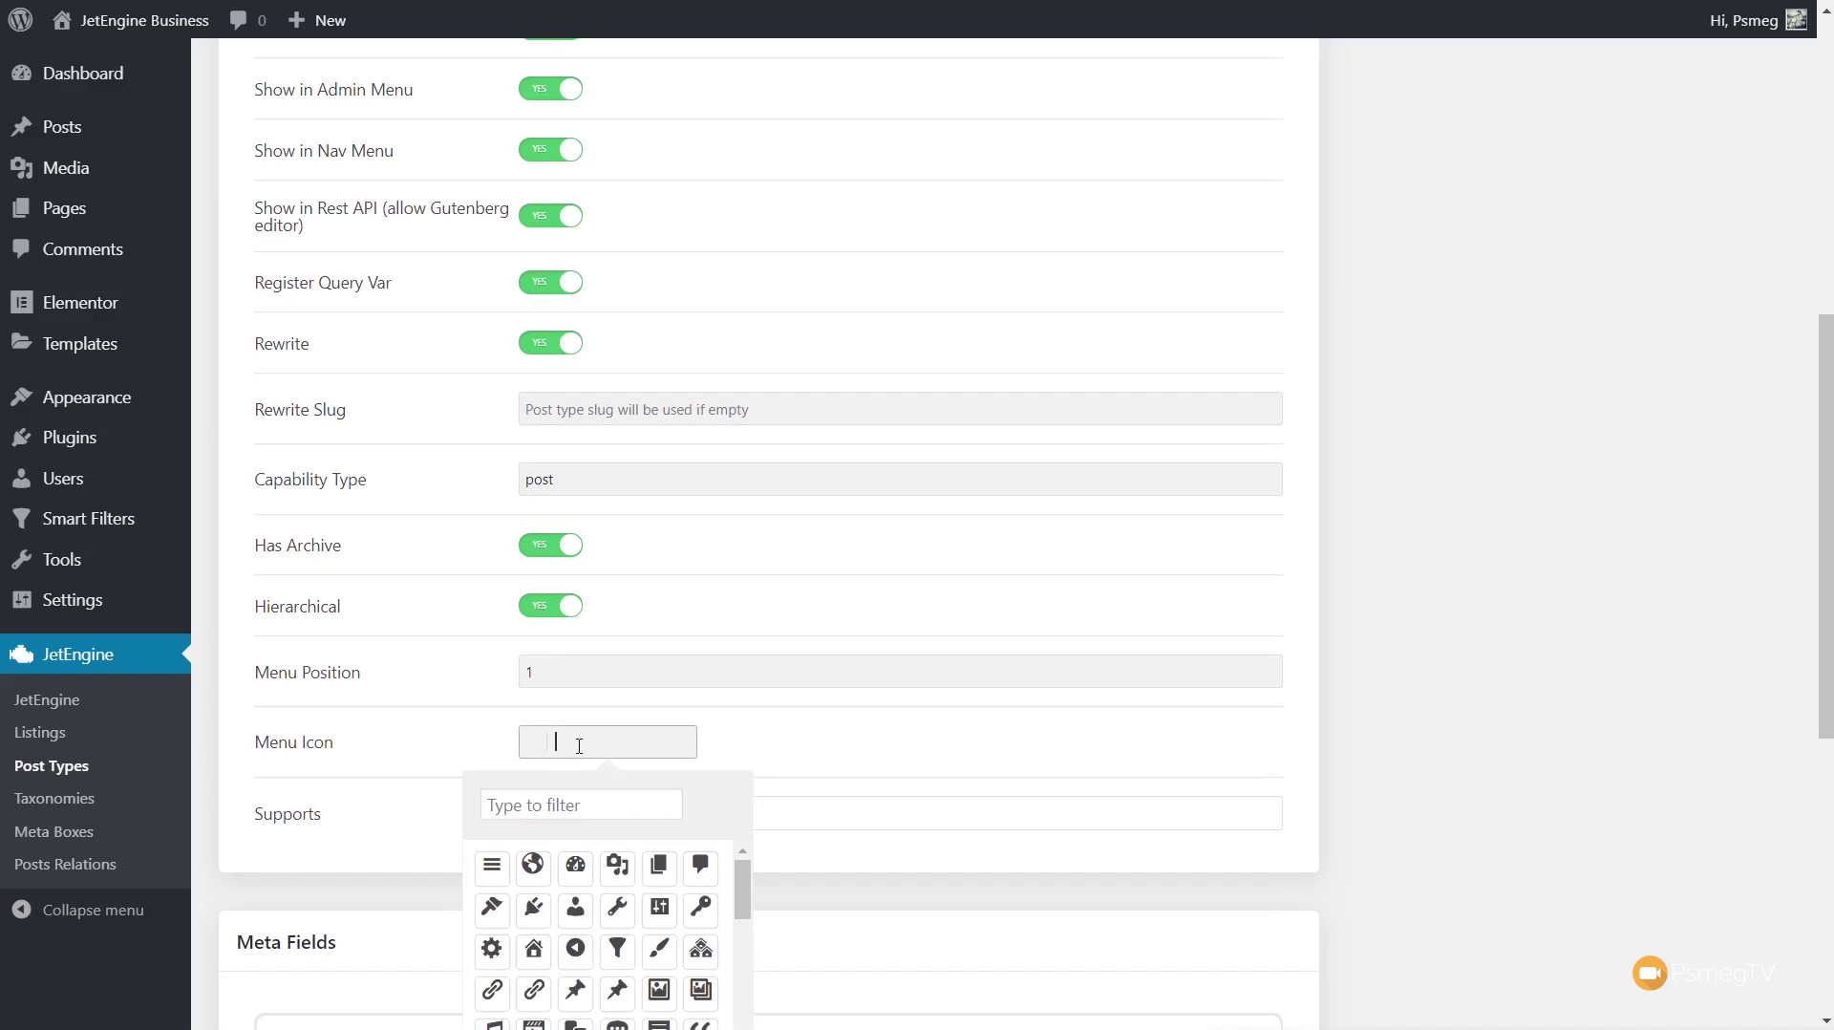
{"action": "left_click", "coordinate": [574, 814]}
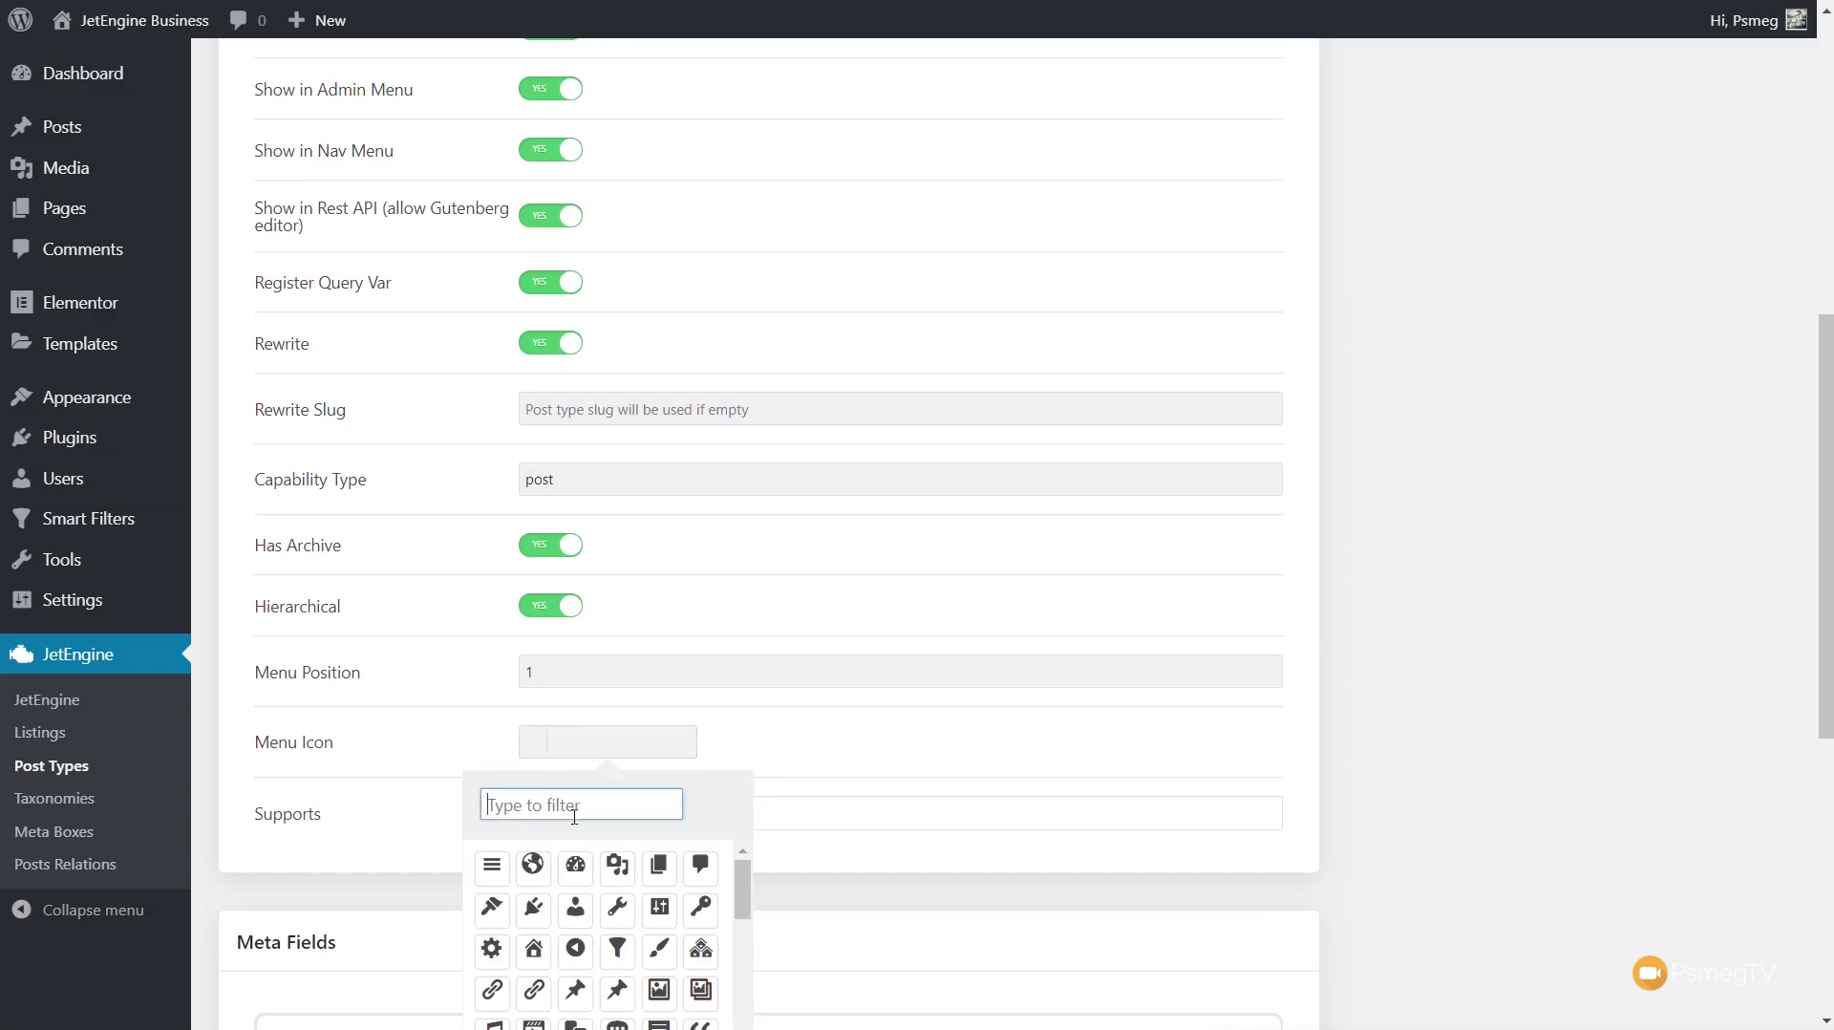
{"action": "type", "text": "bu"}
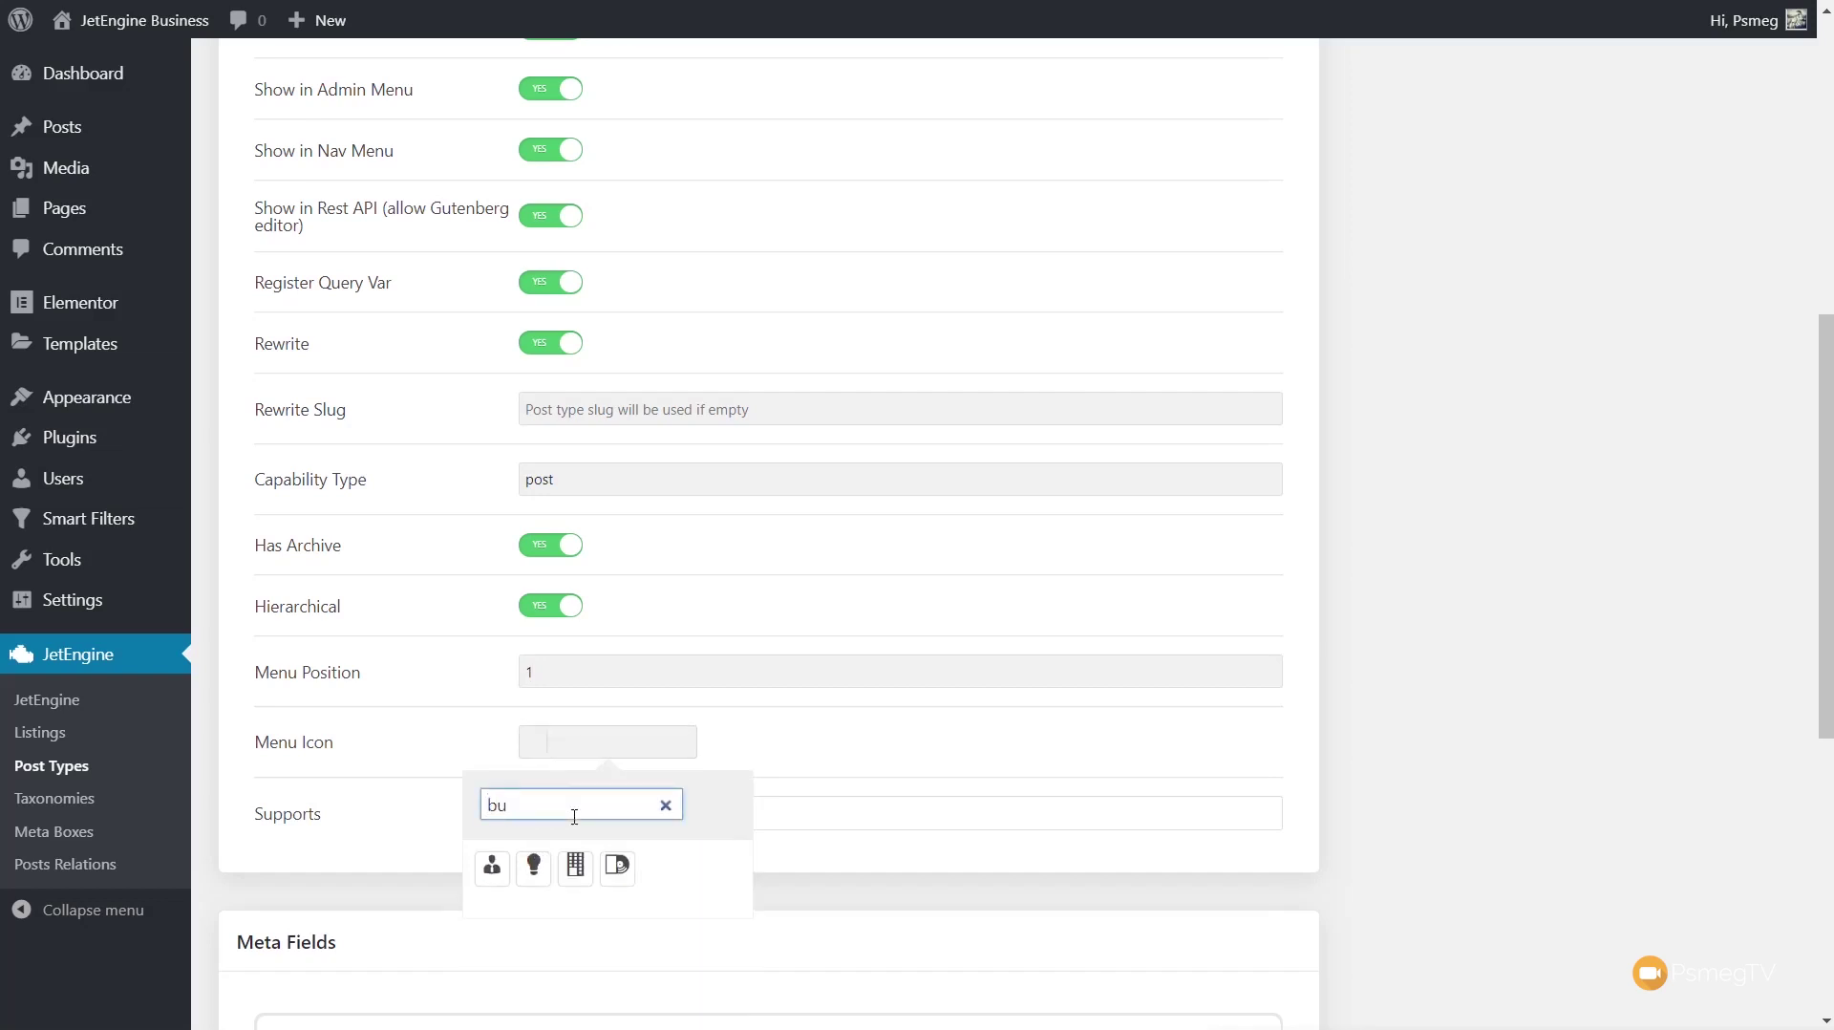
{"action": "left_click", "coordinate": [575, 867]}
{"action": "left_click", "coordinate": [1002, 757]}
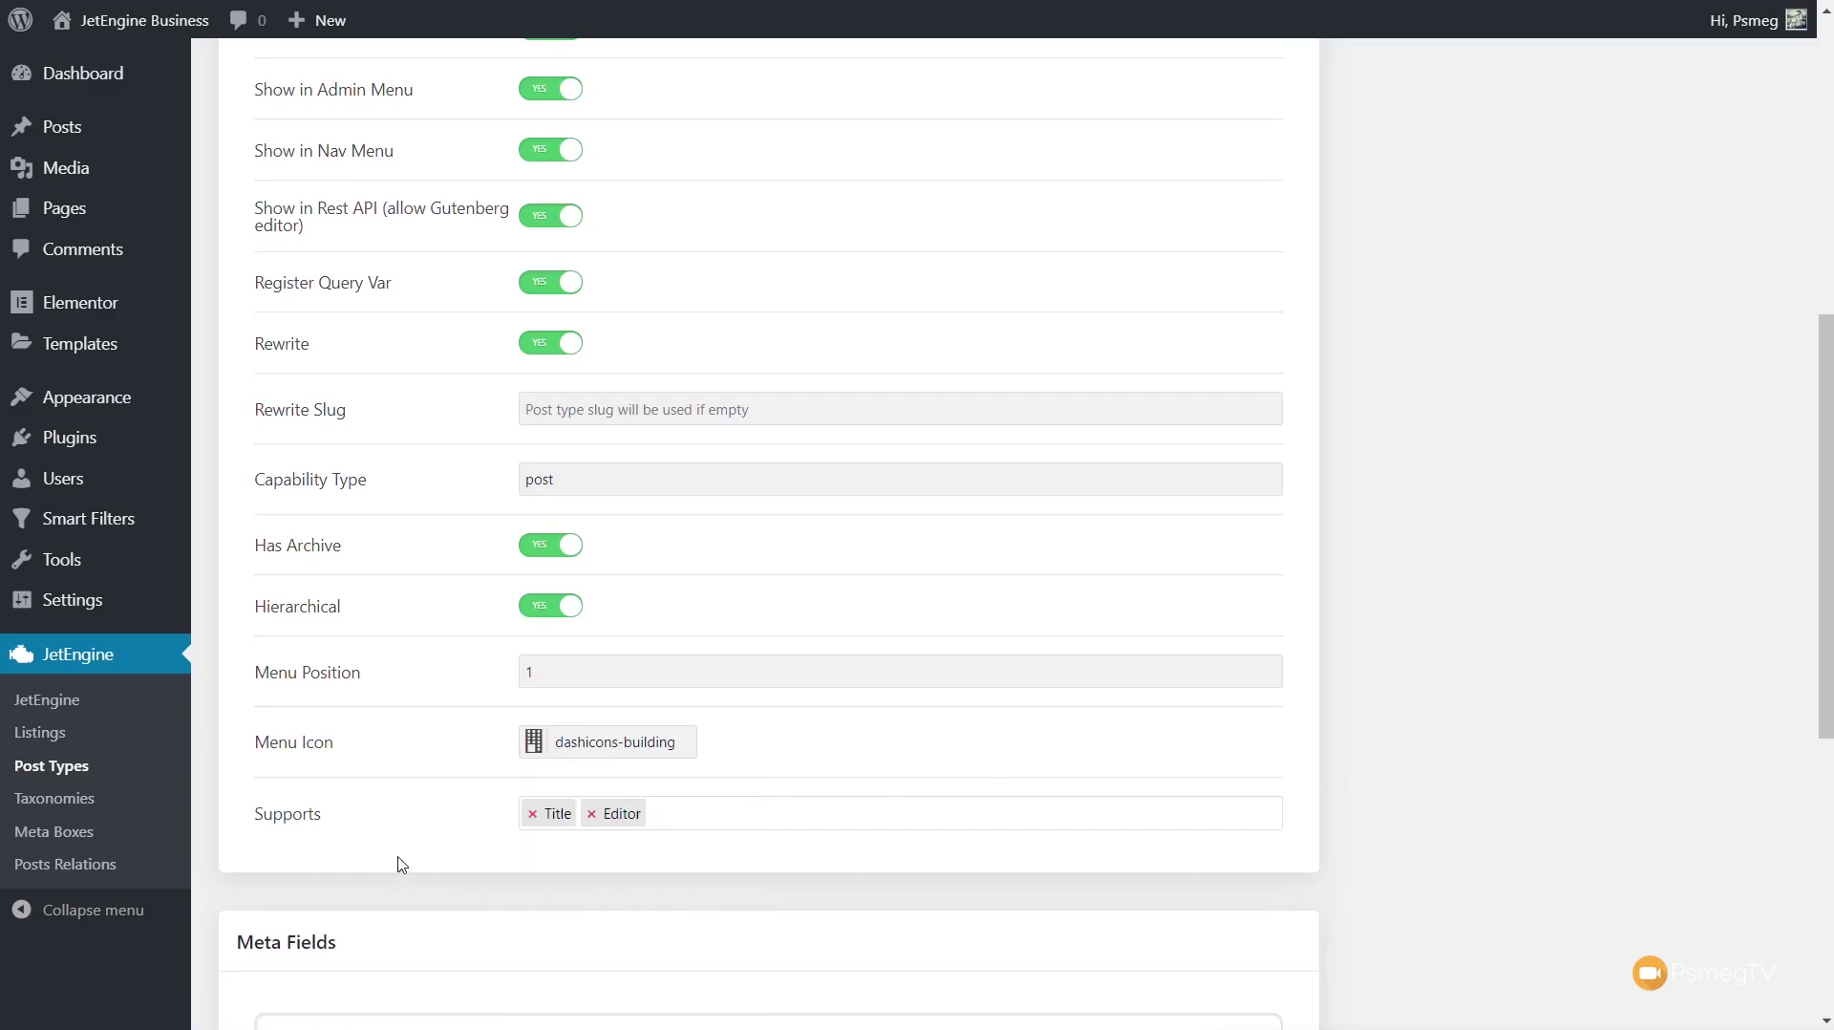
Step: Add Thumbnail (Featured Image) to the features the post type supports
{"action": "scroll", "coordinate": [392, 839], "scroll_direction": "down", "scroll_amount": 2}
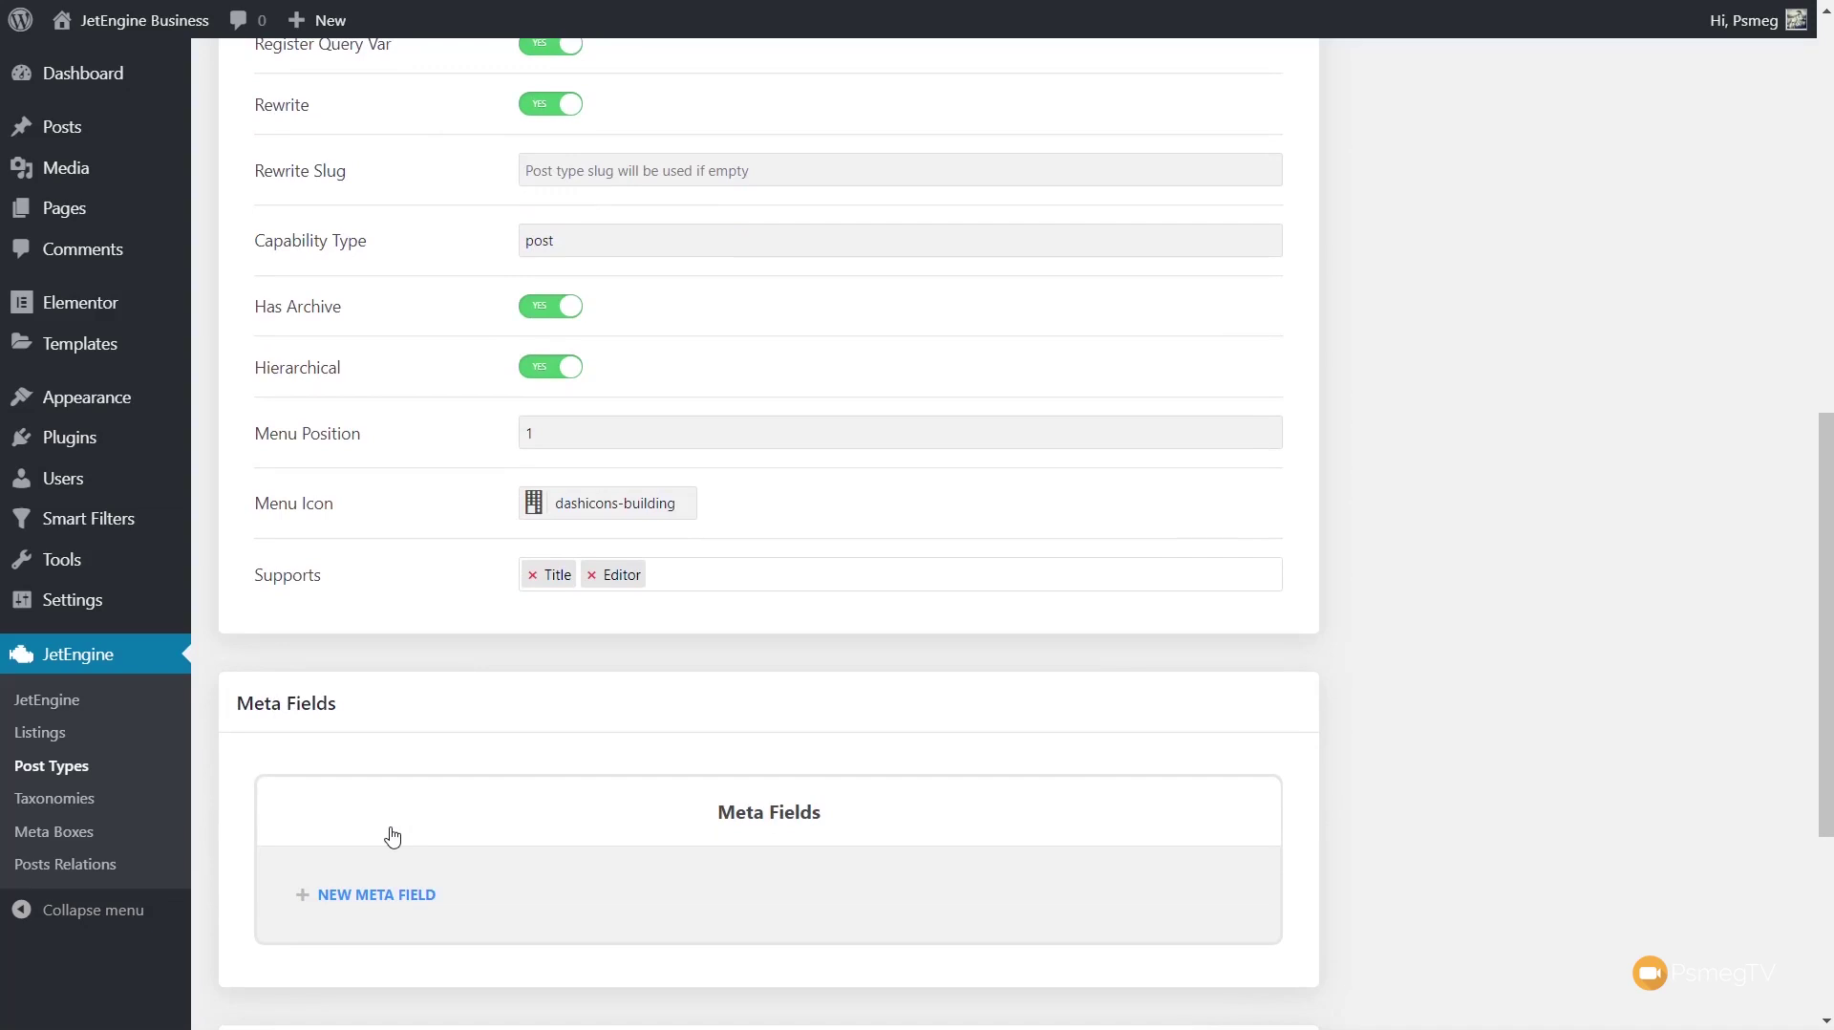
{"action": "left_click", "coordinate": [679, 570]}
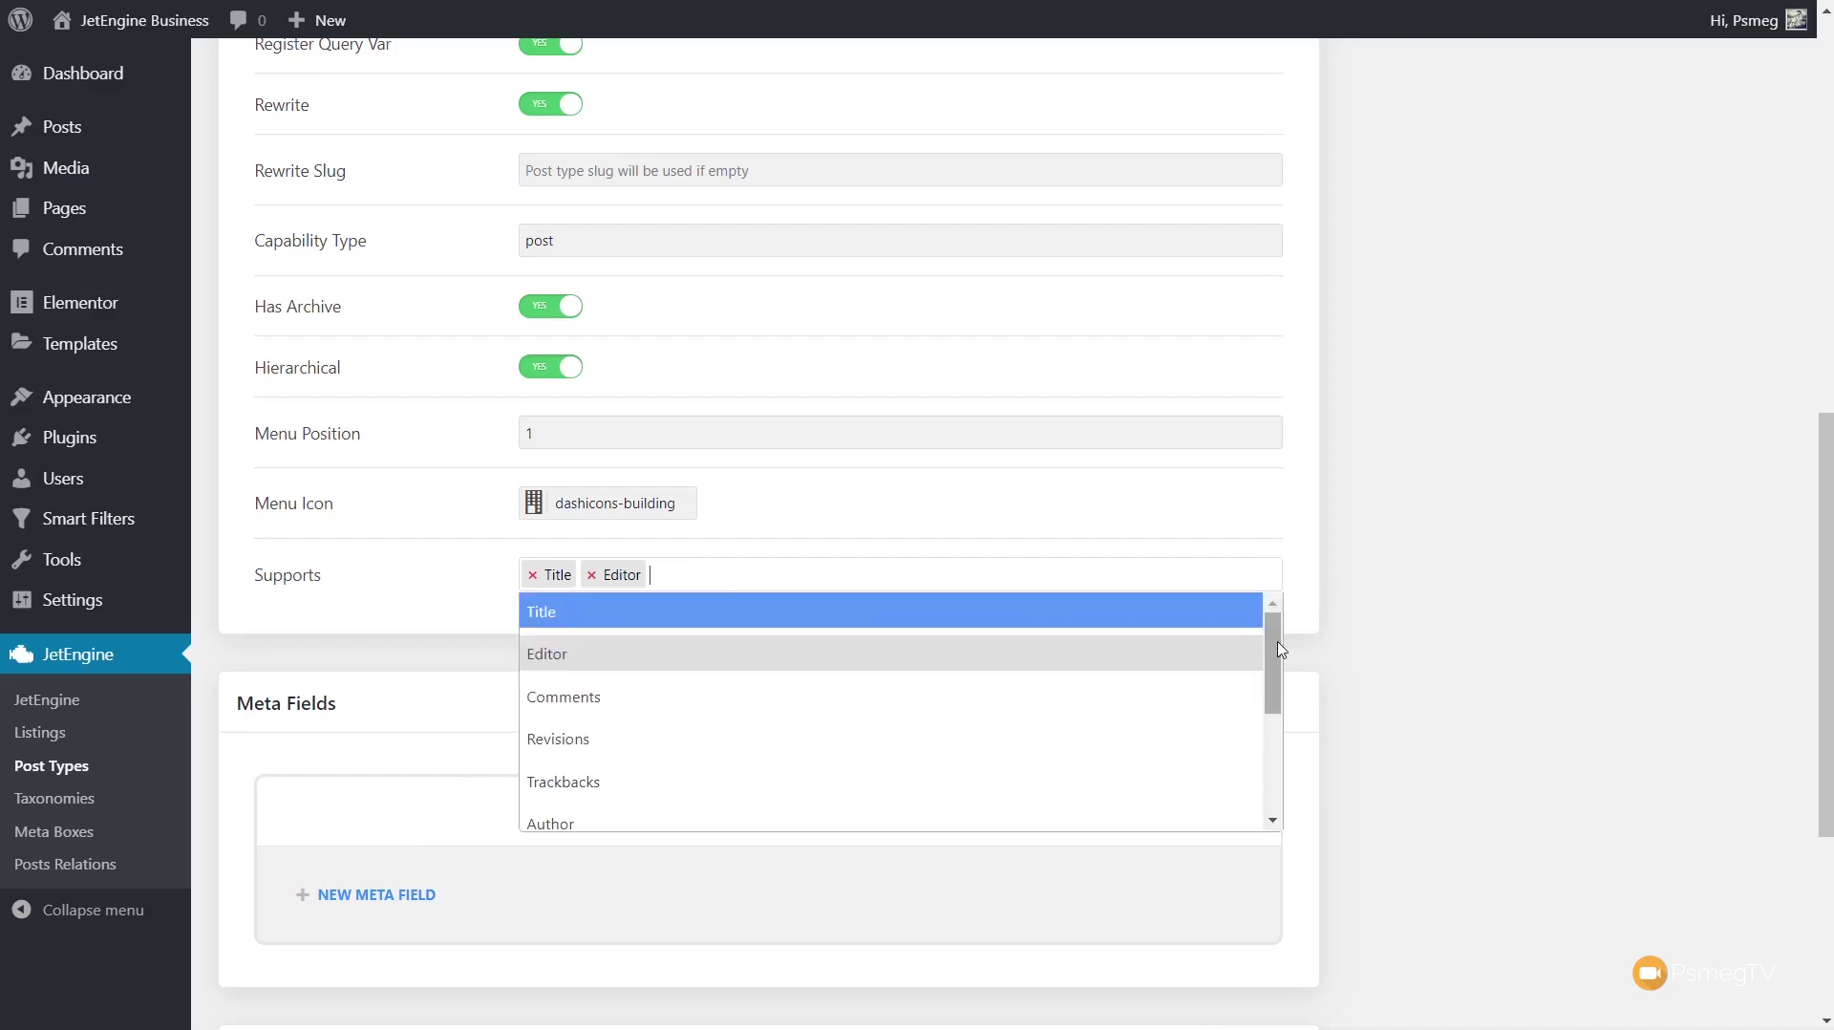
{"action": "left_click_drag", "start_coordinate": [1281, 649], "coordinate": [1122, 748]}
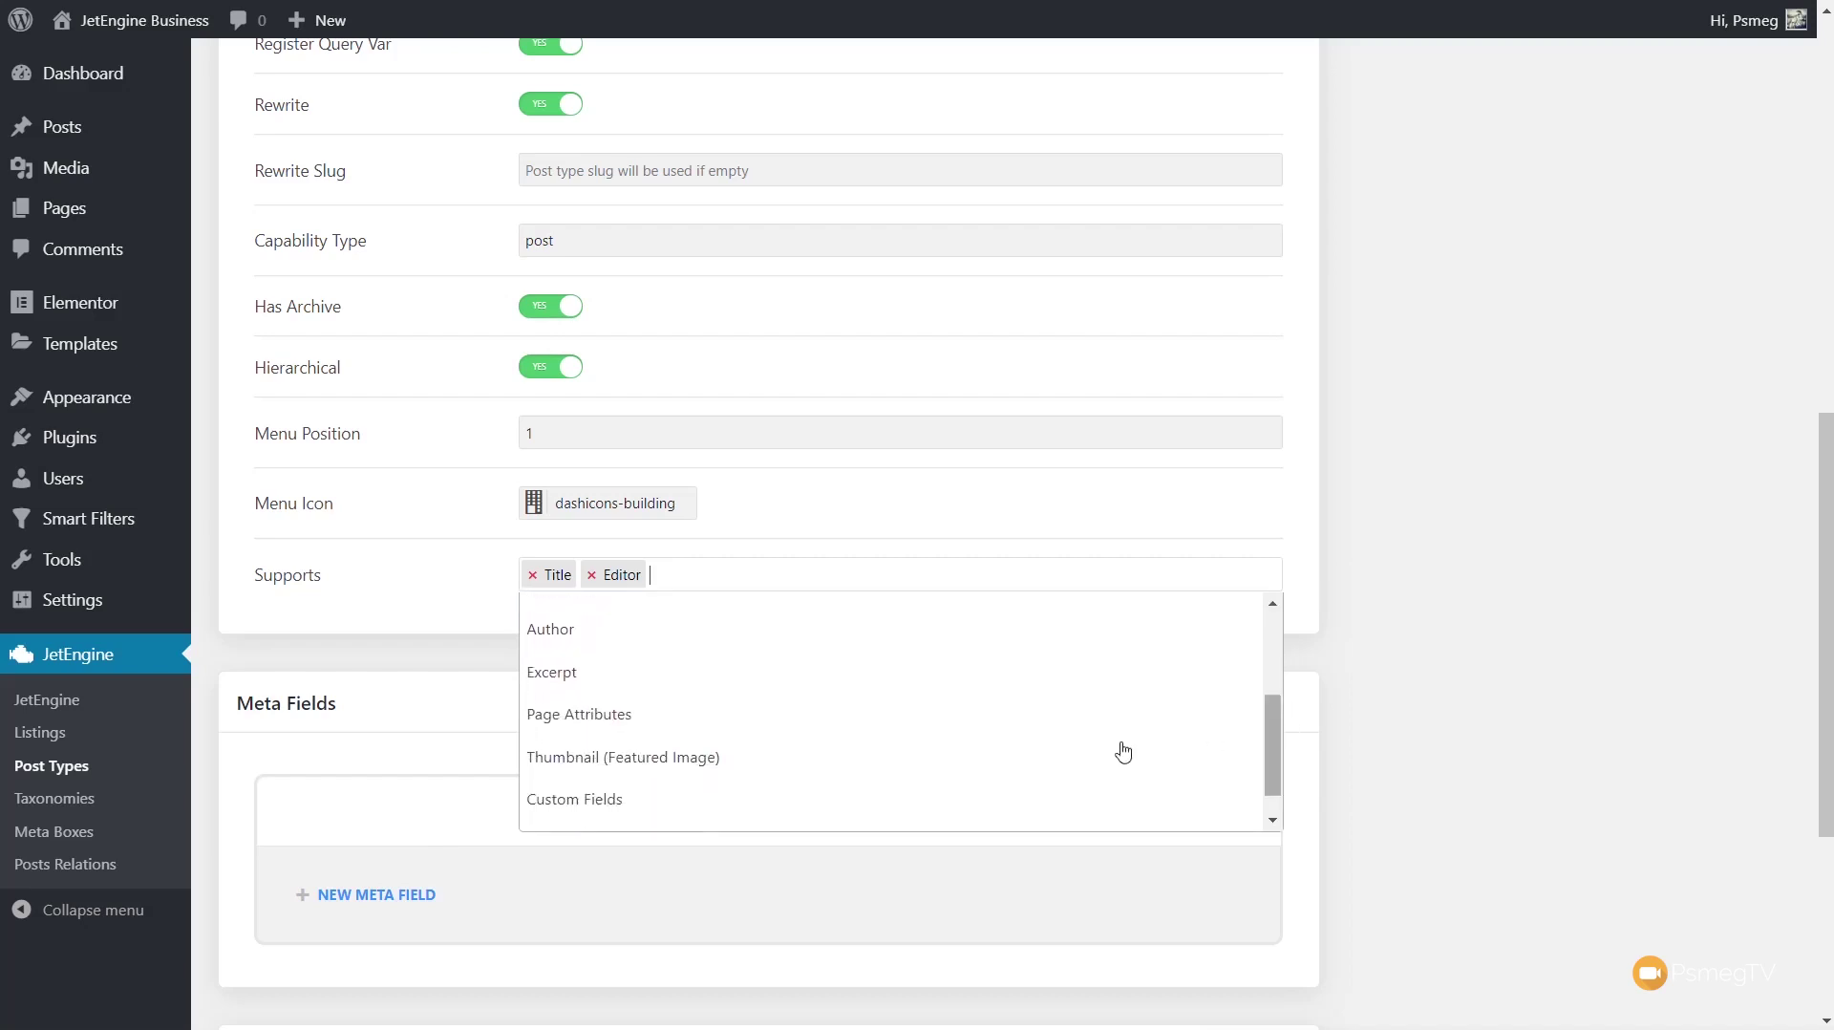
{"action": "left_click", "coordinate": [862, 757]}
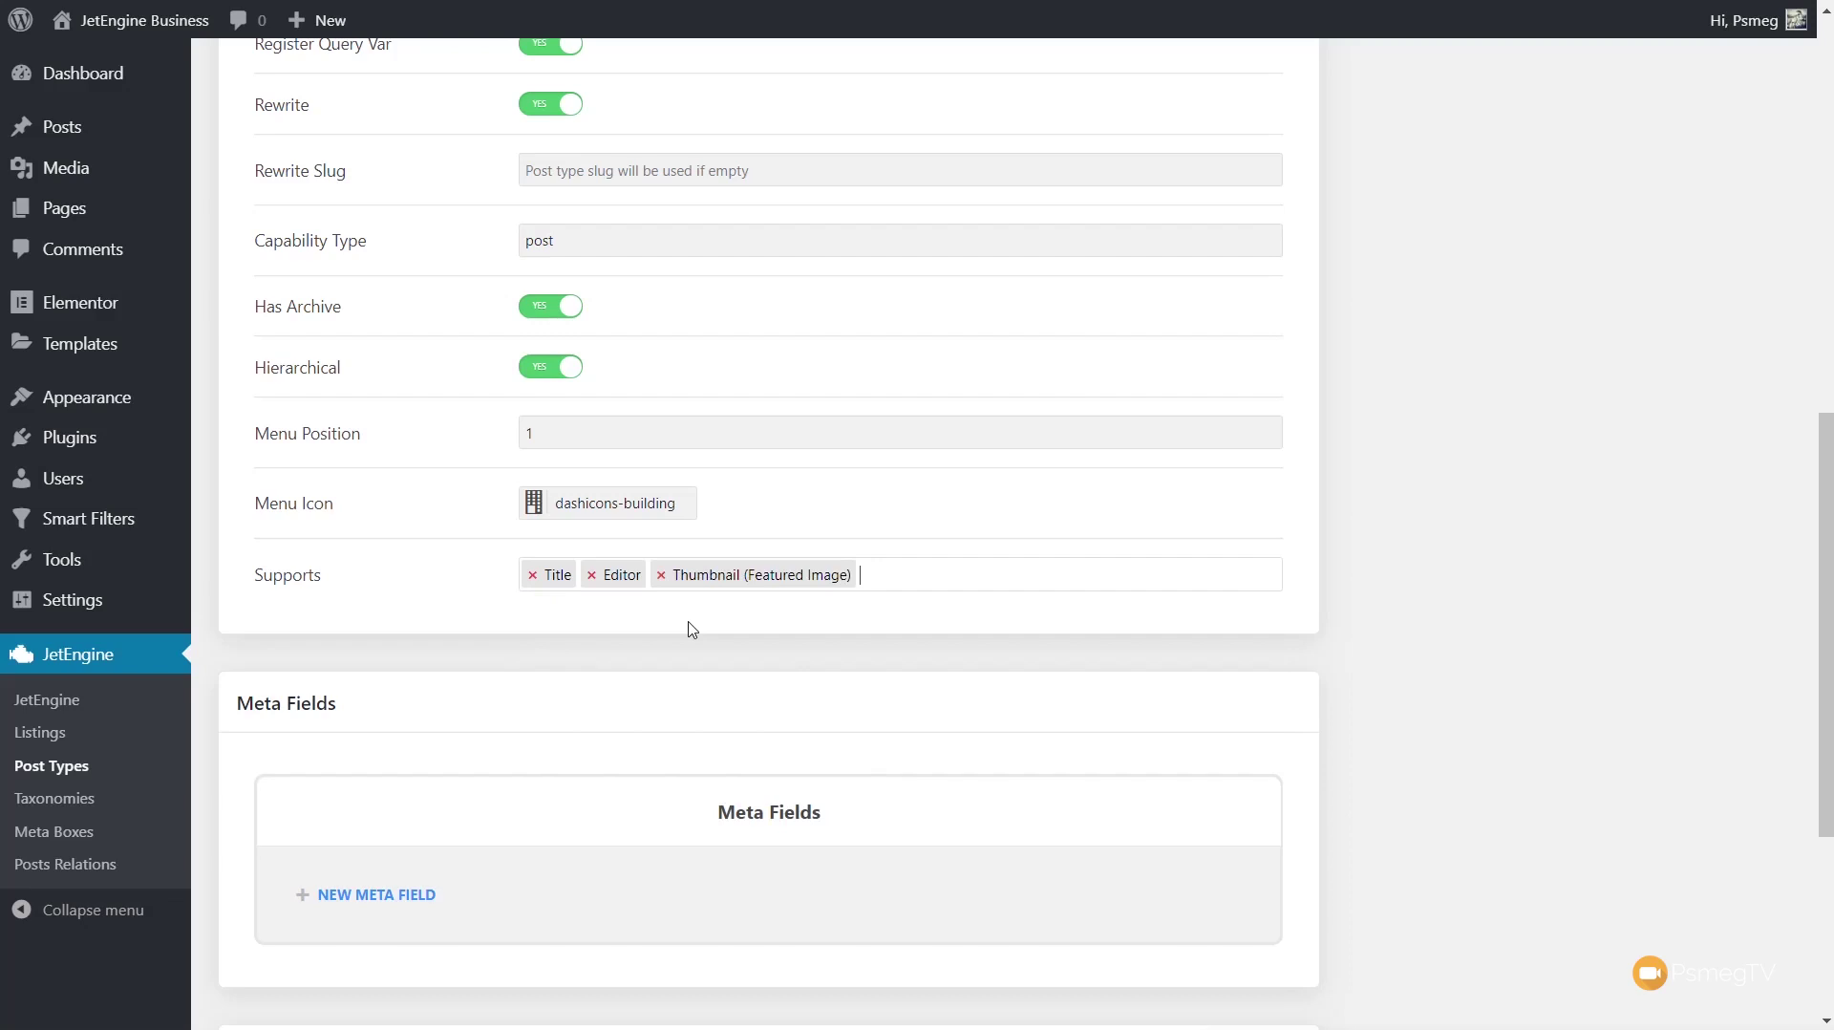
Step: Add a meta field titled Business Address with the name/ID business_address
{"action": "scroll", "coordinate": [693, 629], "scroll_direction": "down", "scroll_amount": 3}
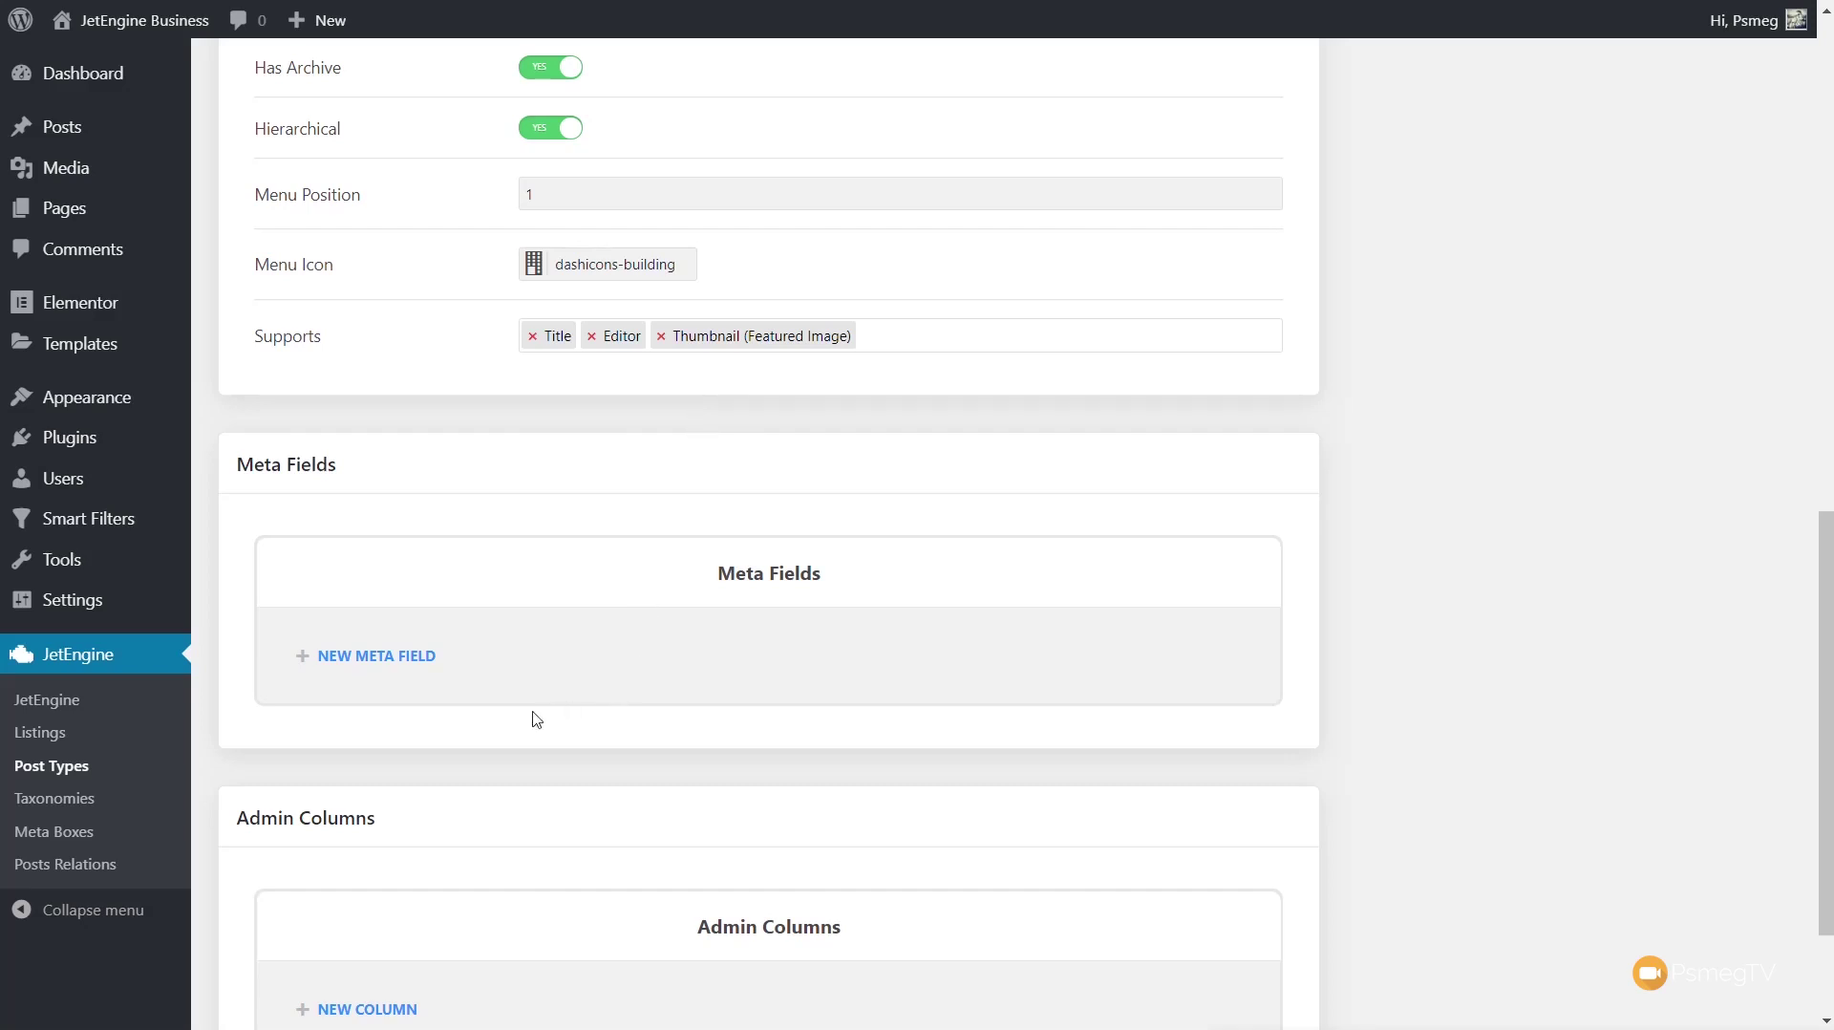
{"action": "left_click", "coordinate": [372, 659]}
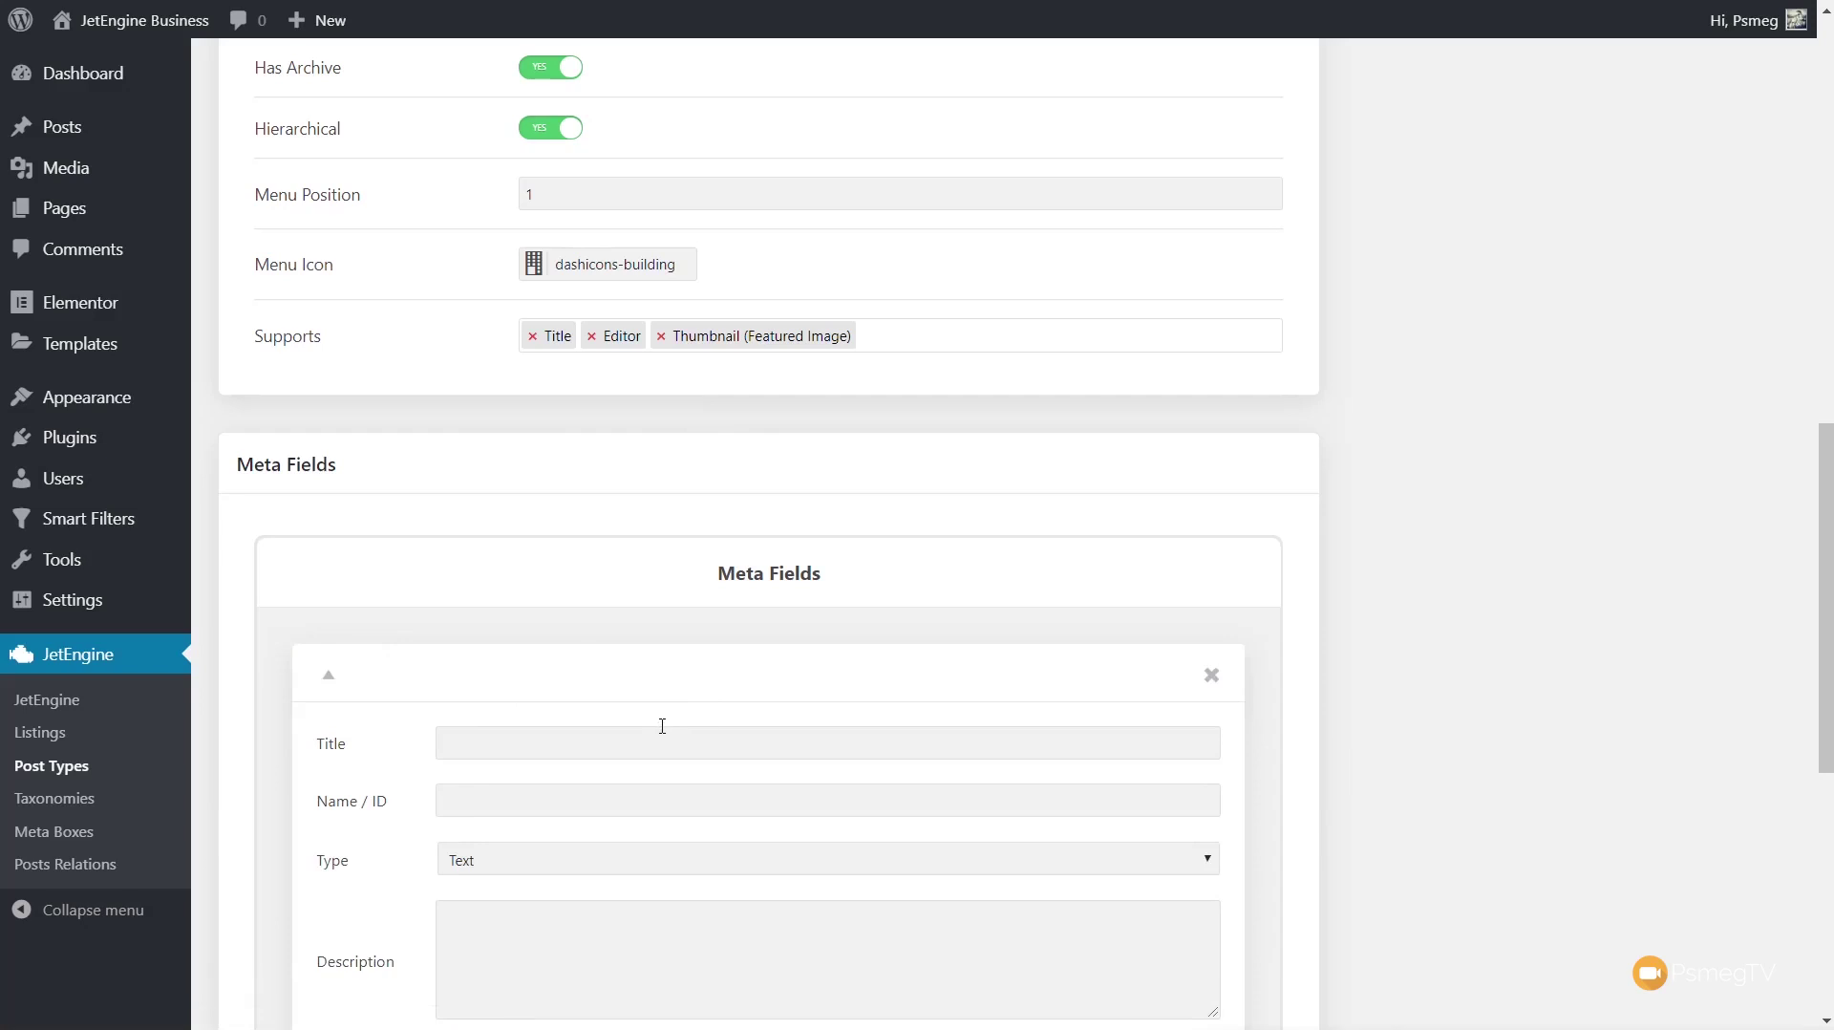
{"action": "scroll", "coordinate": [593, 659], "scroll_direction": "down", "scroll_amount": 3}
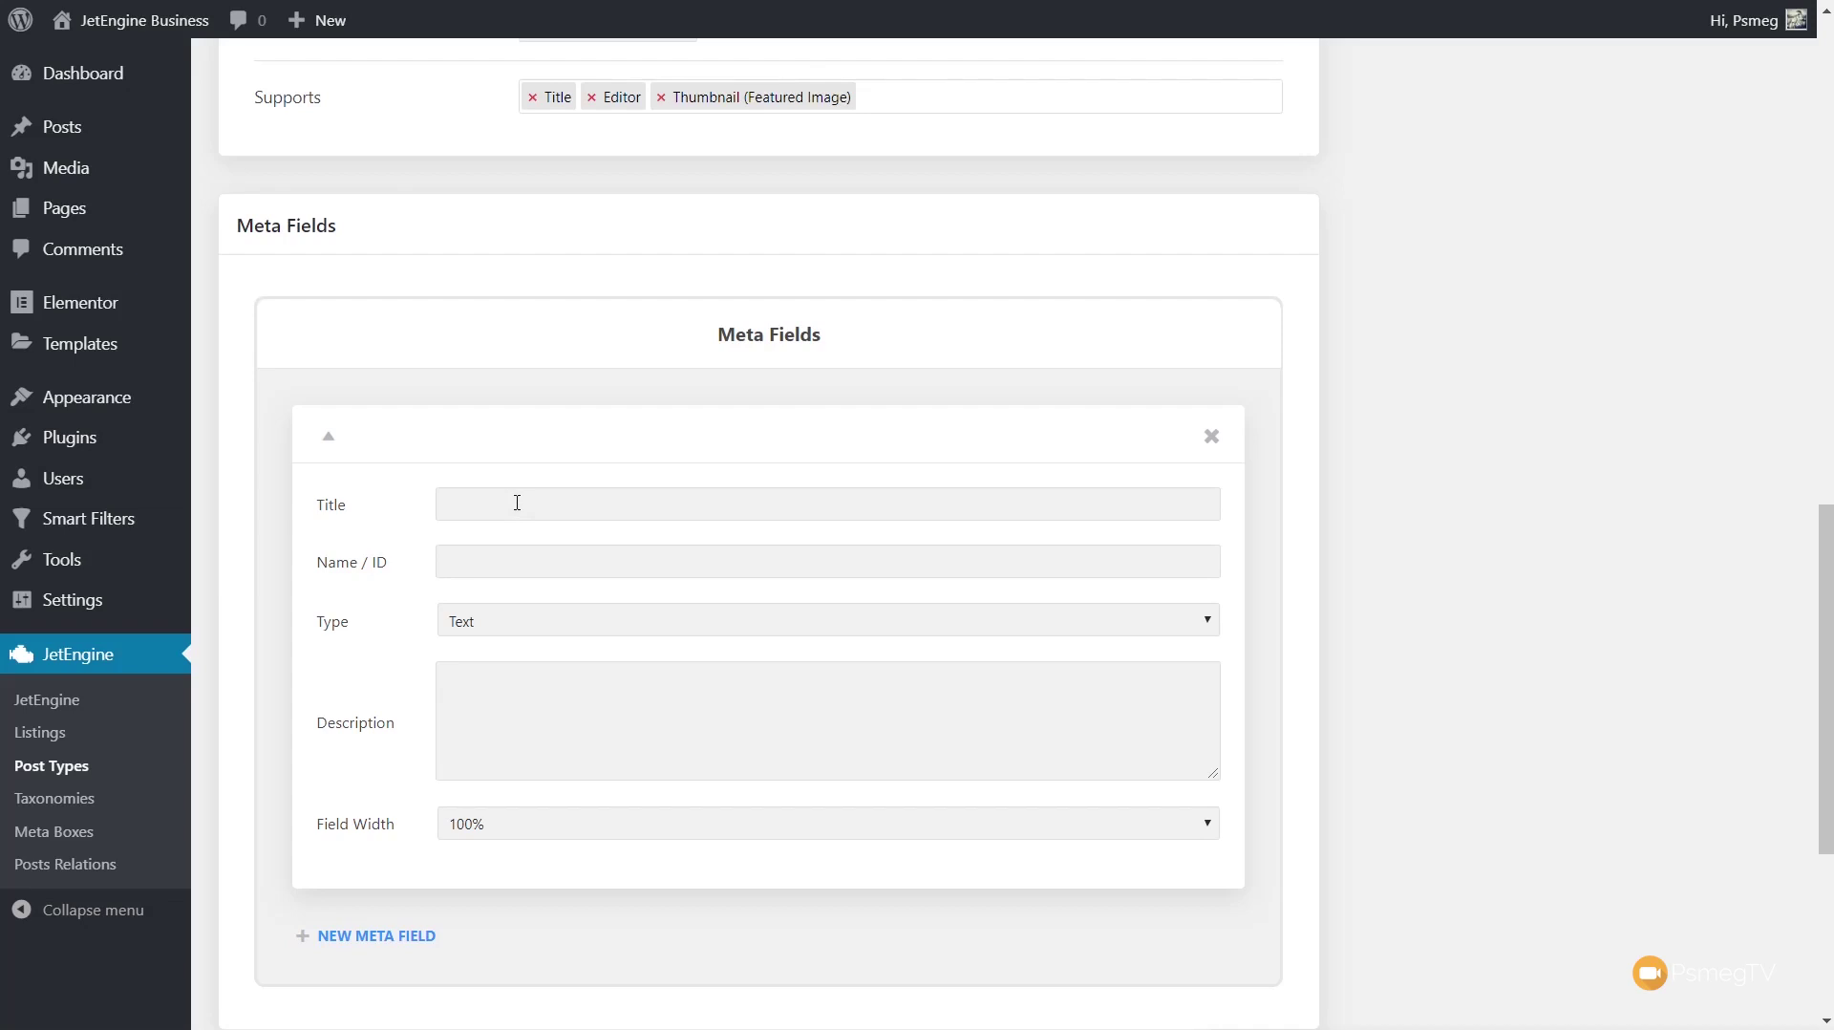
{"action": "left_click", "coordinate": [517, 502]}
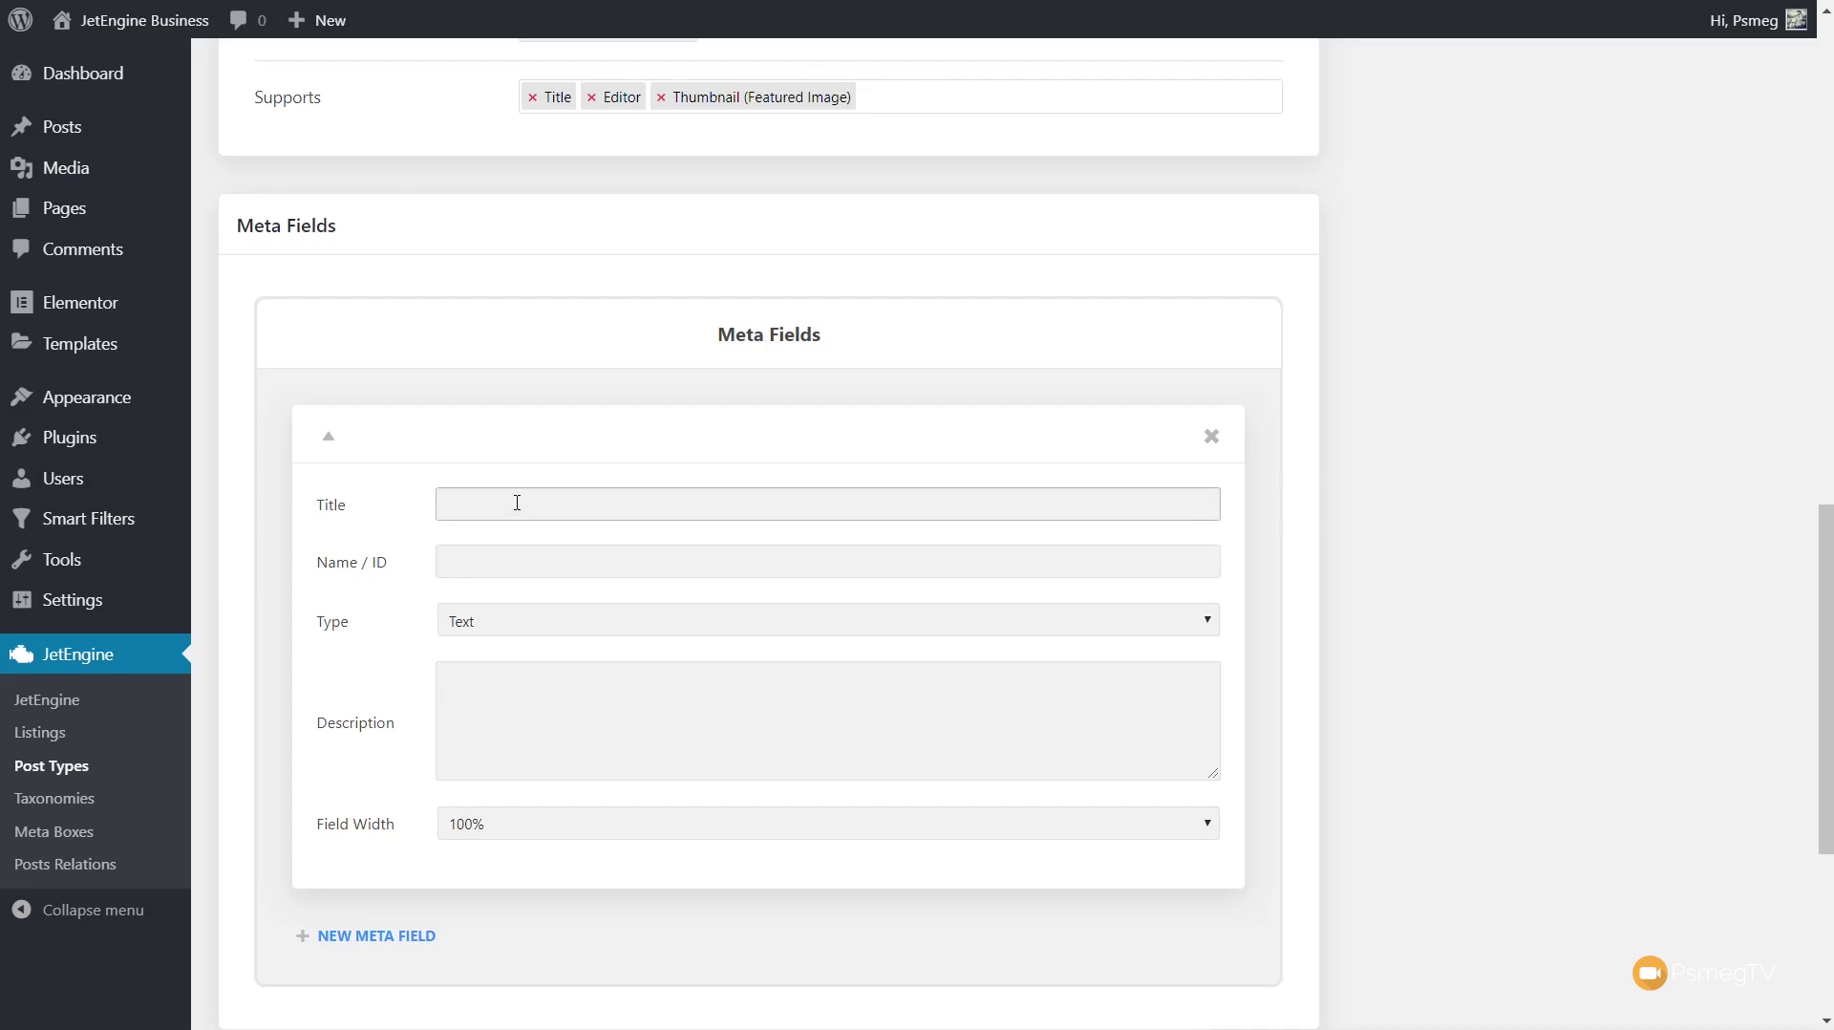
{"action": "type", "text": "Business Address"}
{"action": "left_click", "coordinate": [490, 563]}
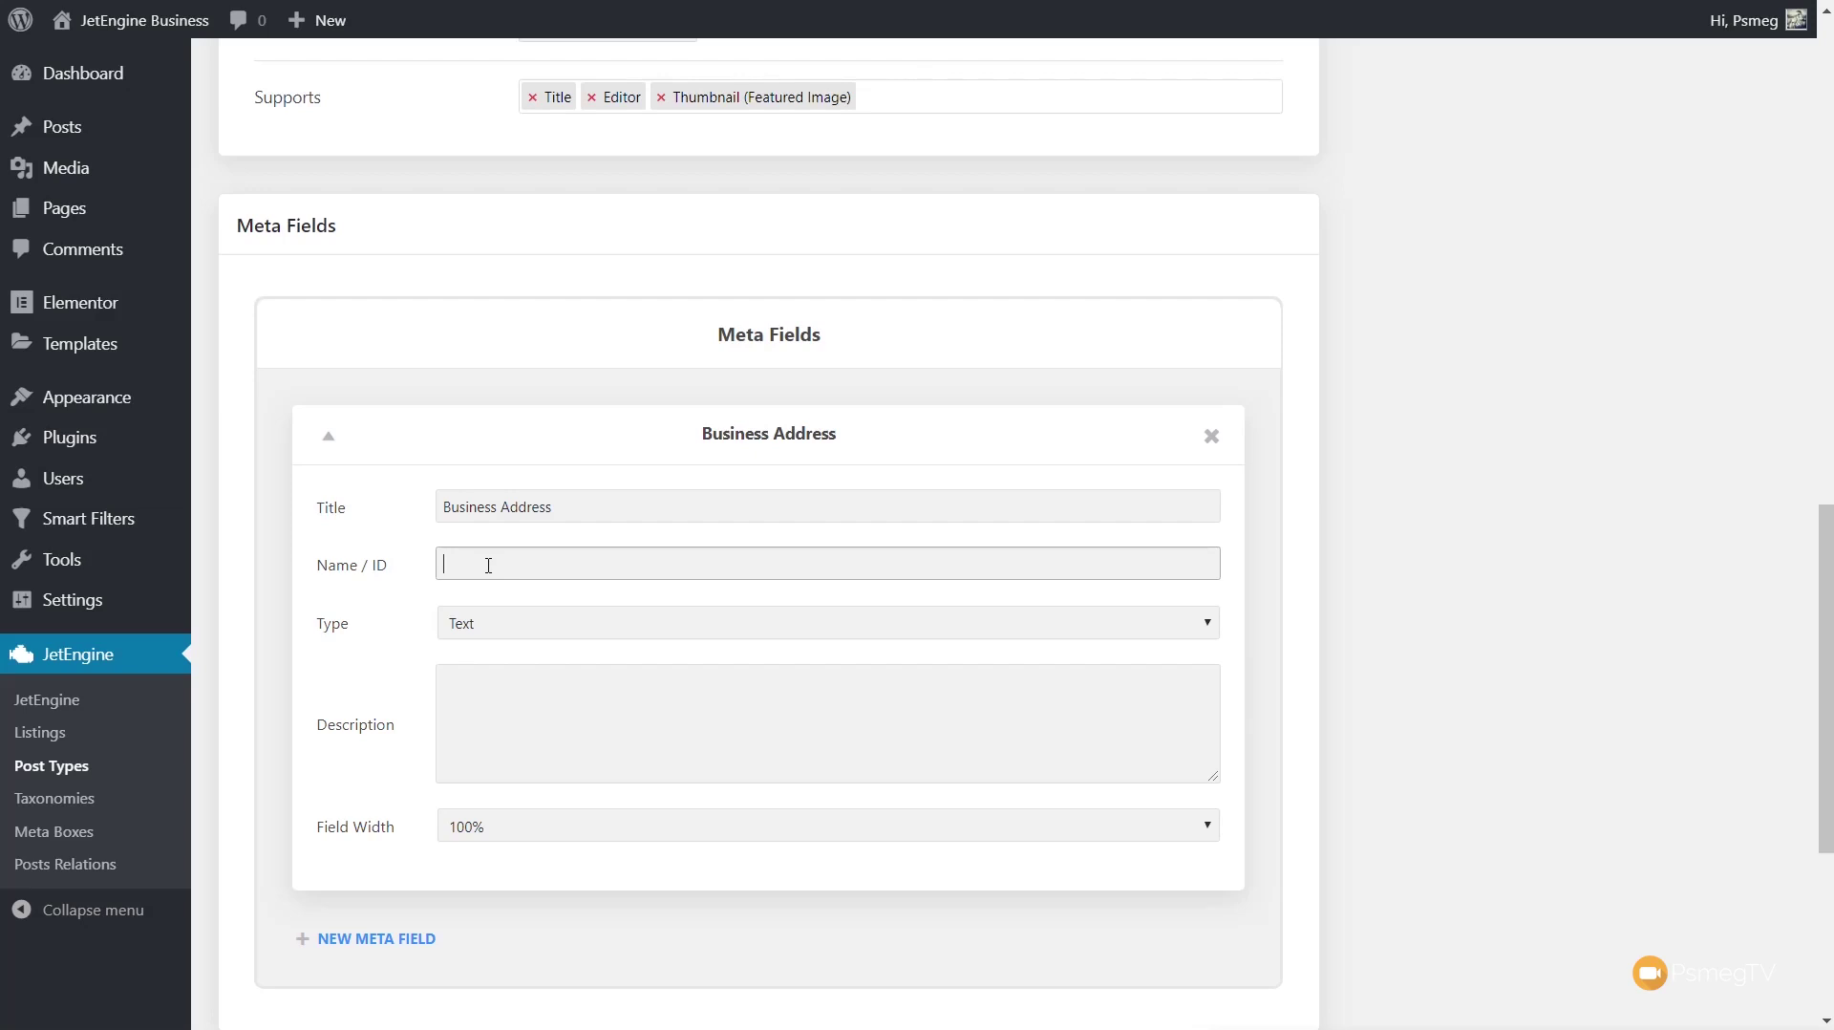
{"action": "type", "text": "business_address"}
Step: Keep the Business Address field's type as Text and review the available field widths, leaving it at 100%
{"action": "scroll", "coordinate": [557, 629], "scroll_direction": "down", "scroll_amount": 1}
{"action": "scroll", "coordinate": [554, 623], "scroll_direction": "down", "scroll_amount": 1}
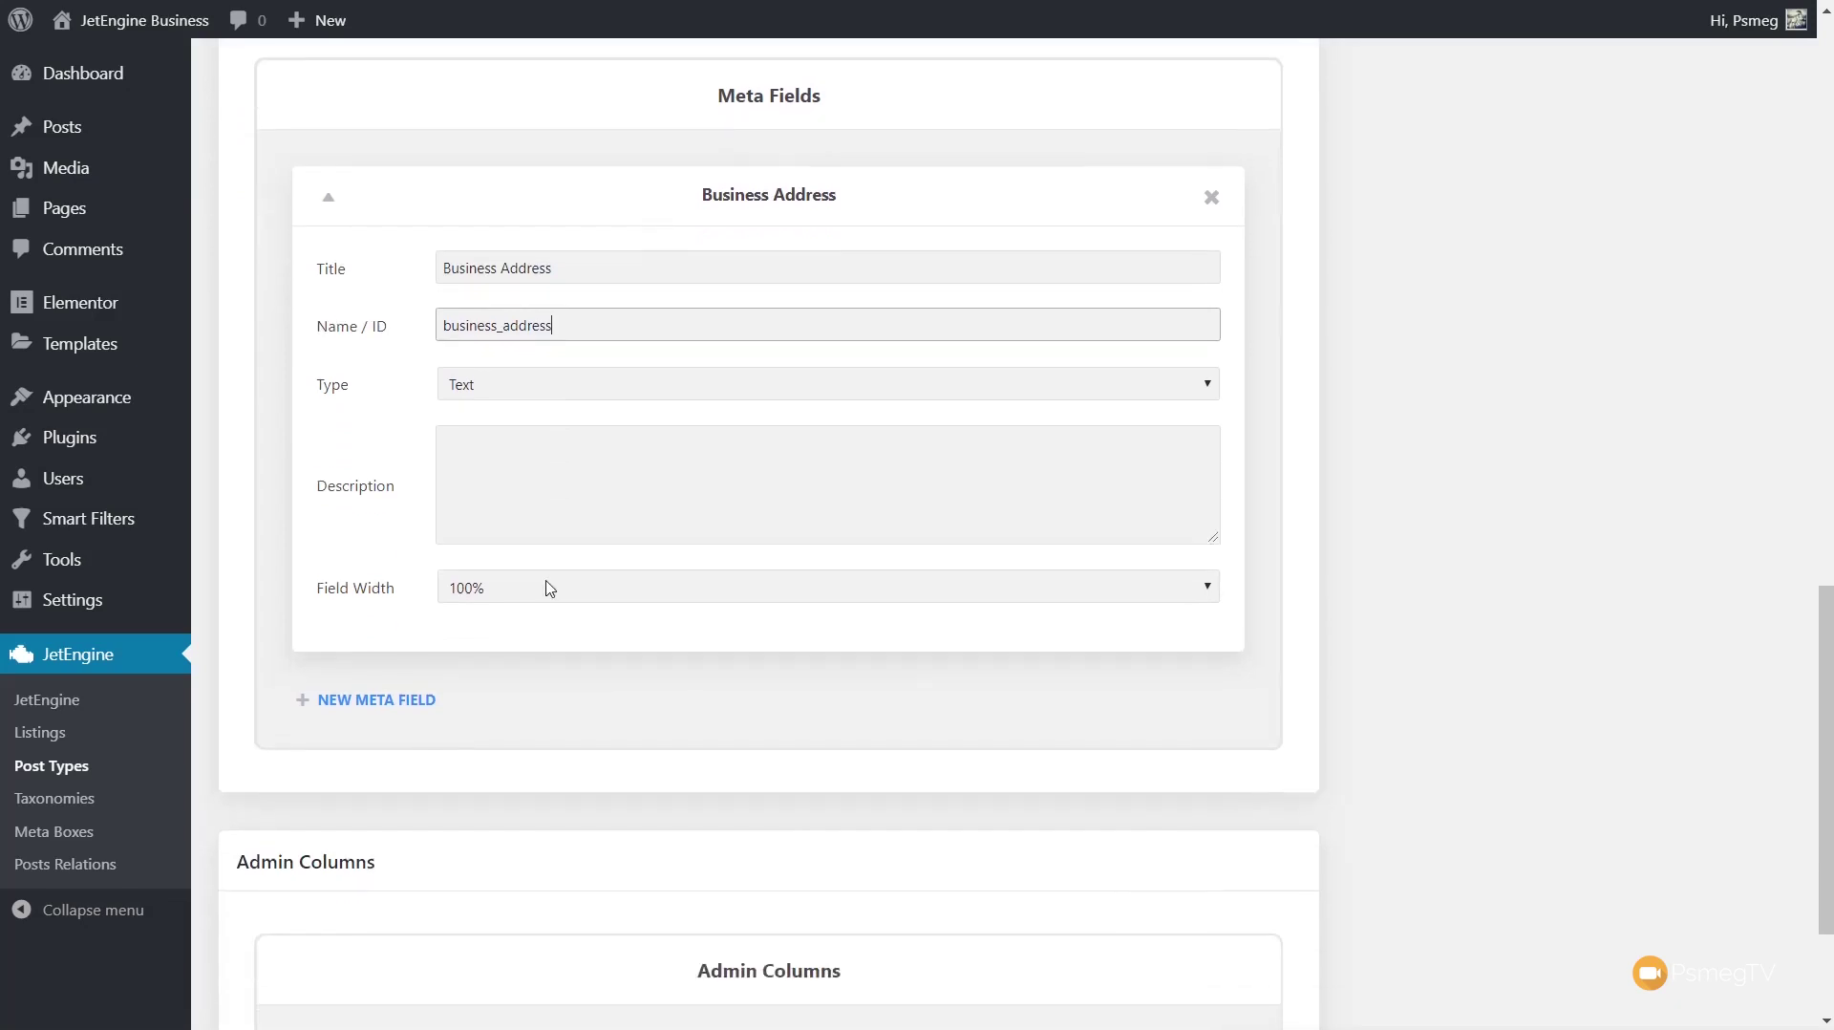
{"action": "left_click", "coordinate": [531, 387]}
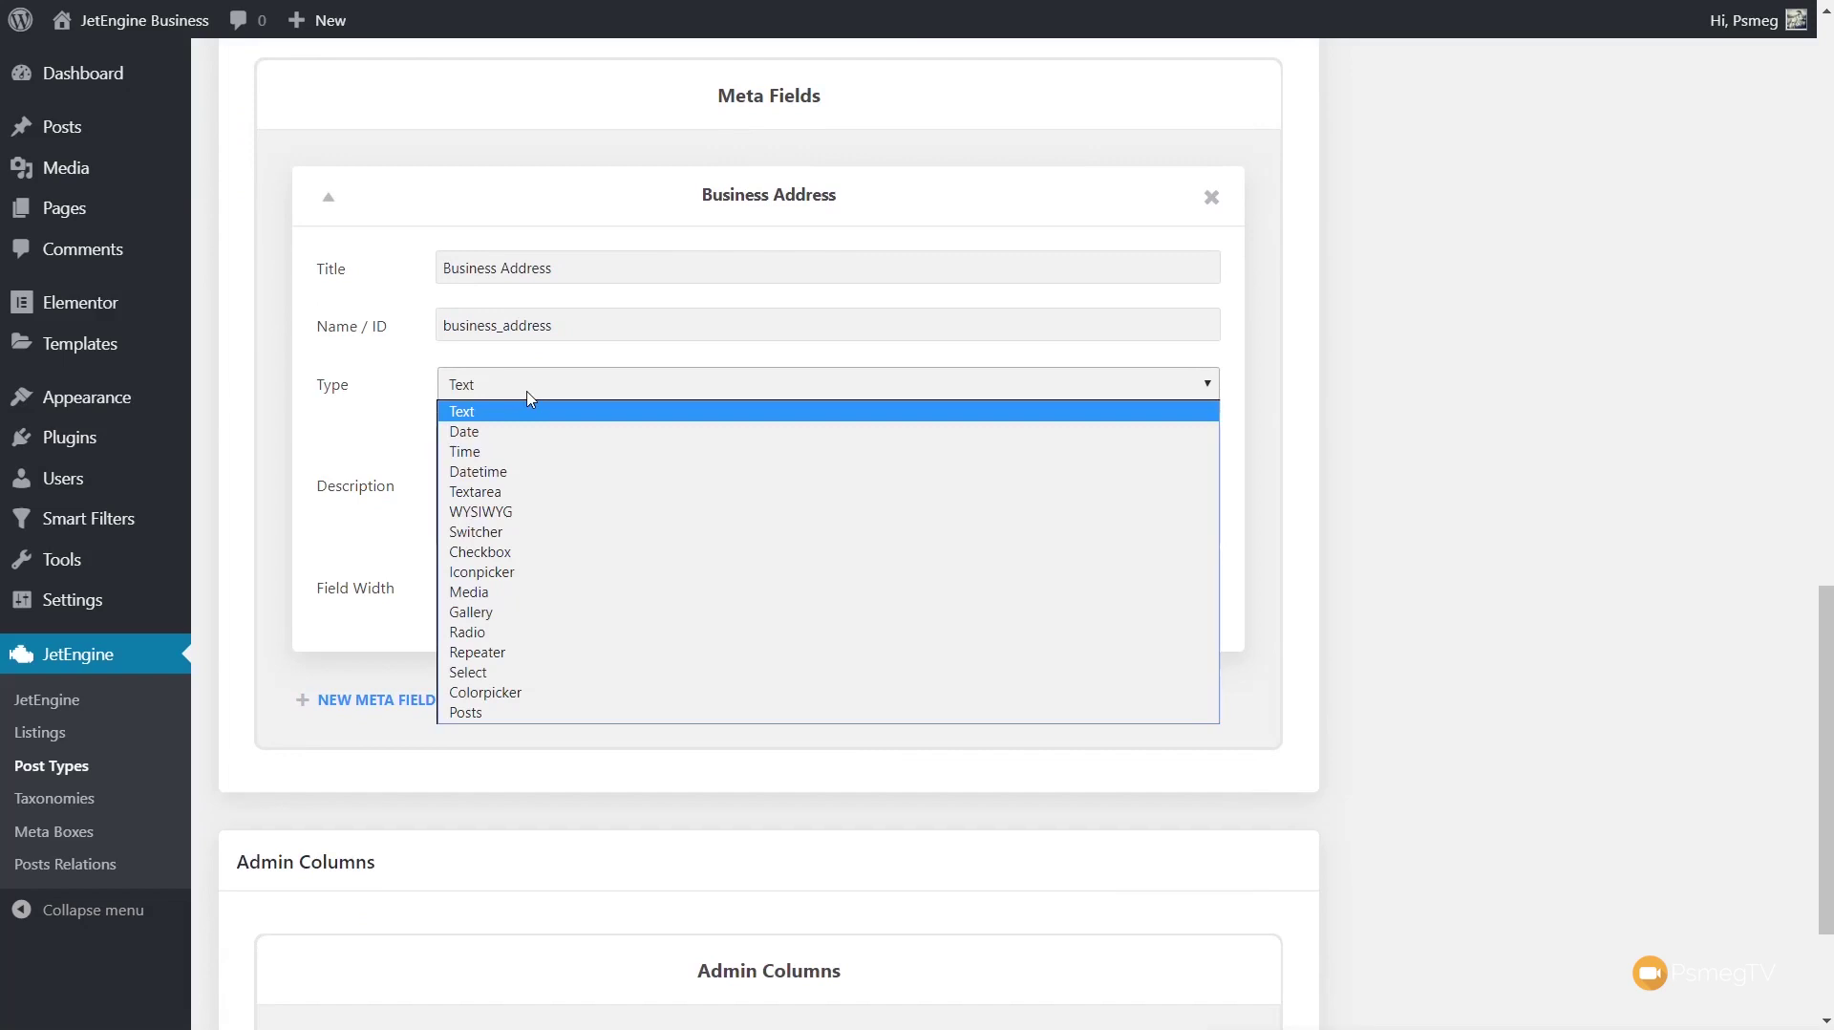
{"action": "left_click", "coordinate": [488, 419]}
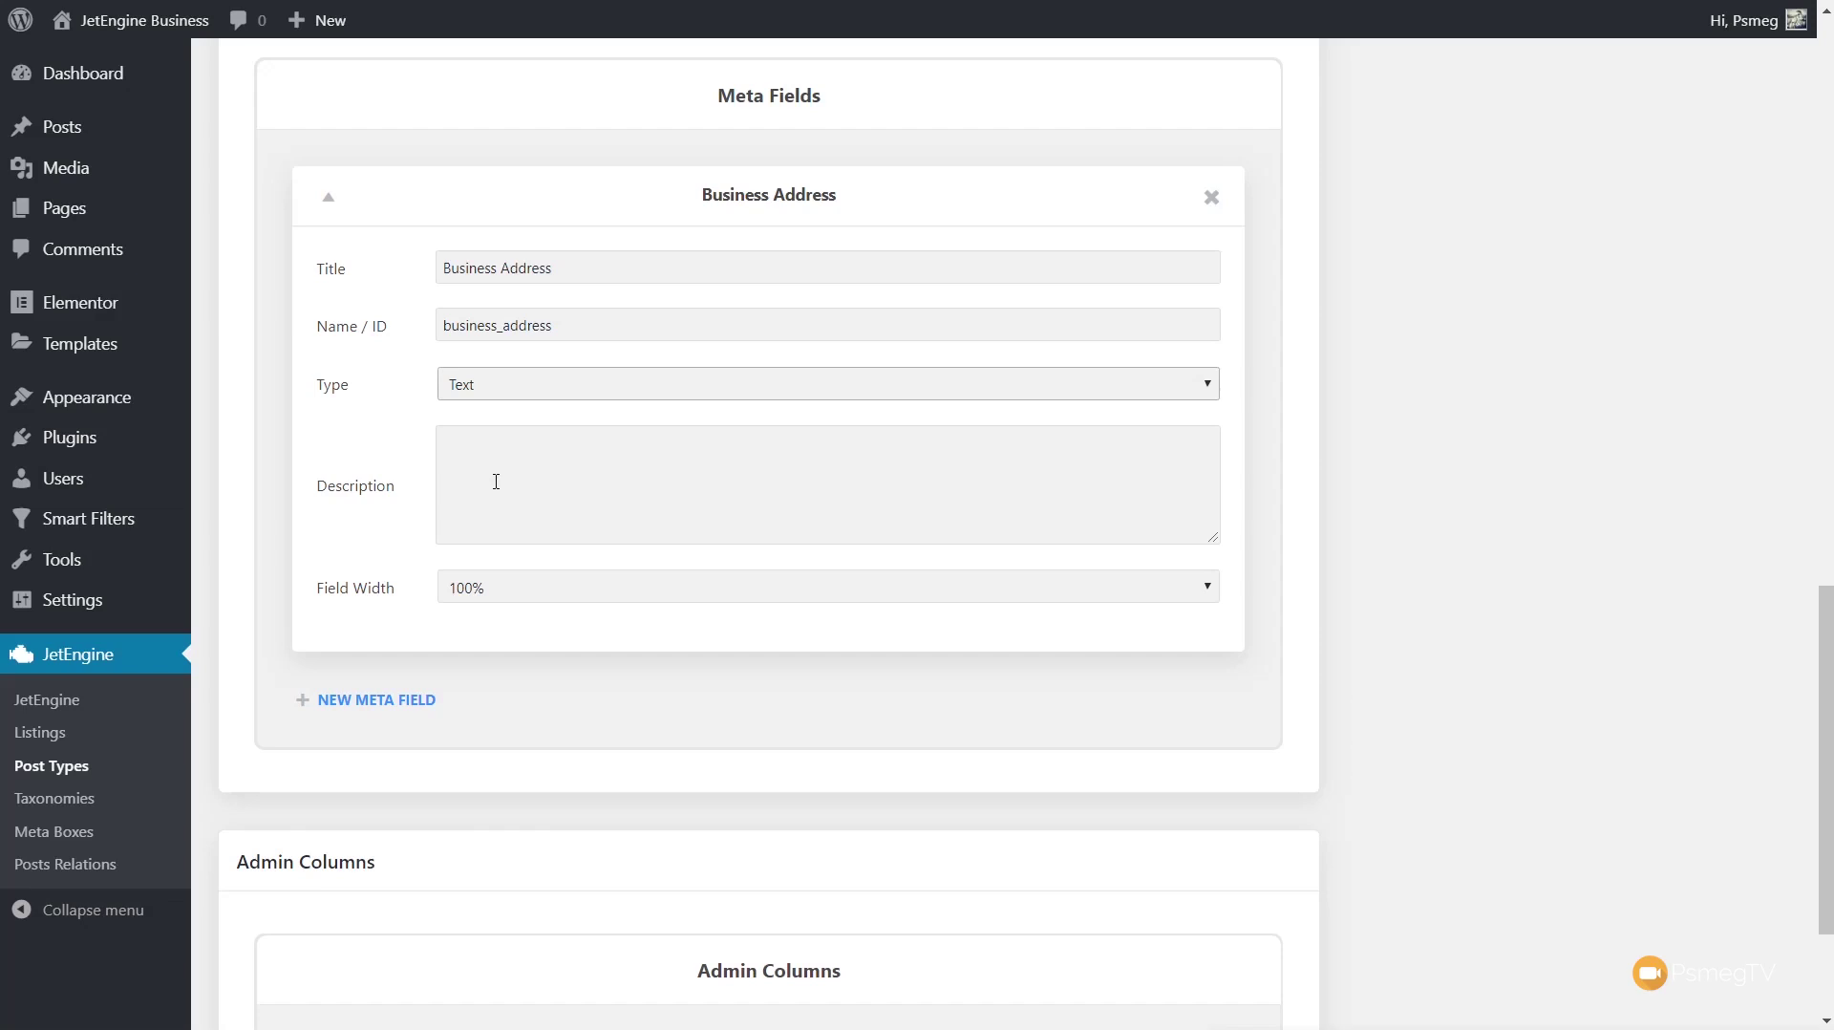
{"action": "left_click", "coordinate": [492, 603]}
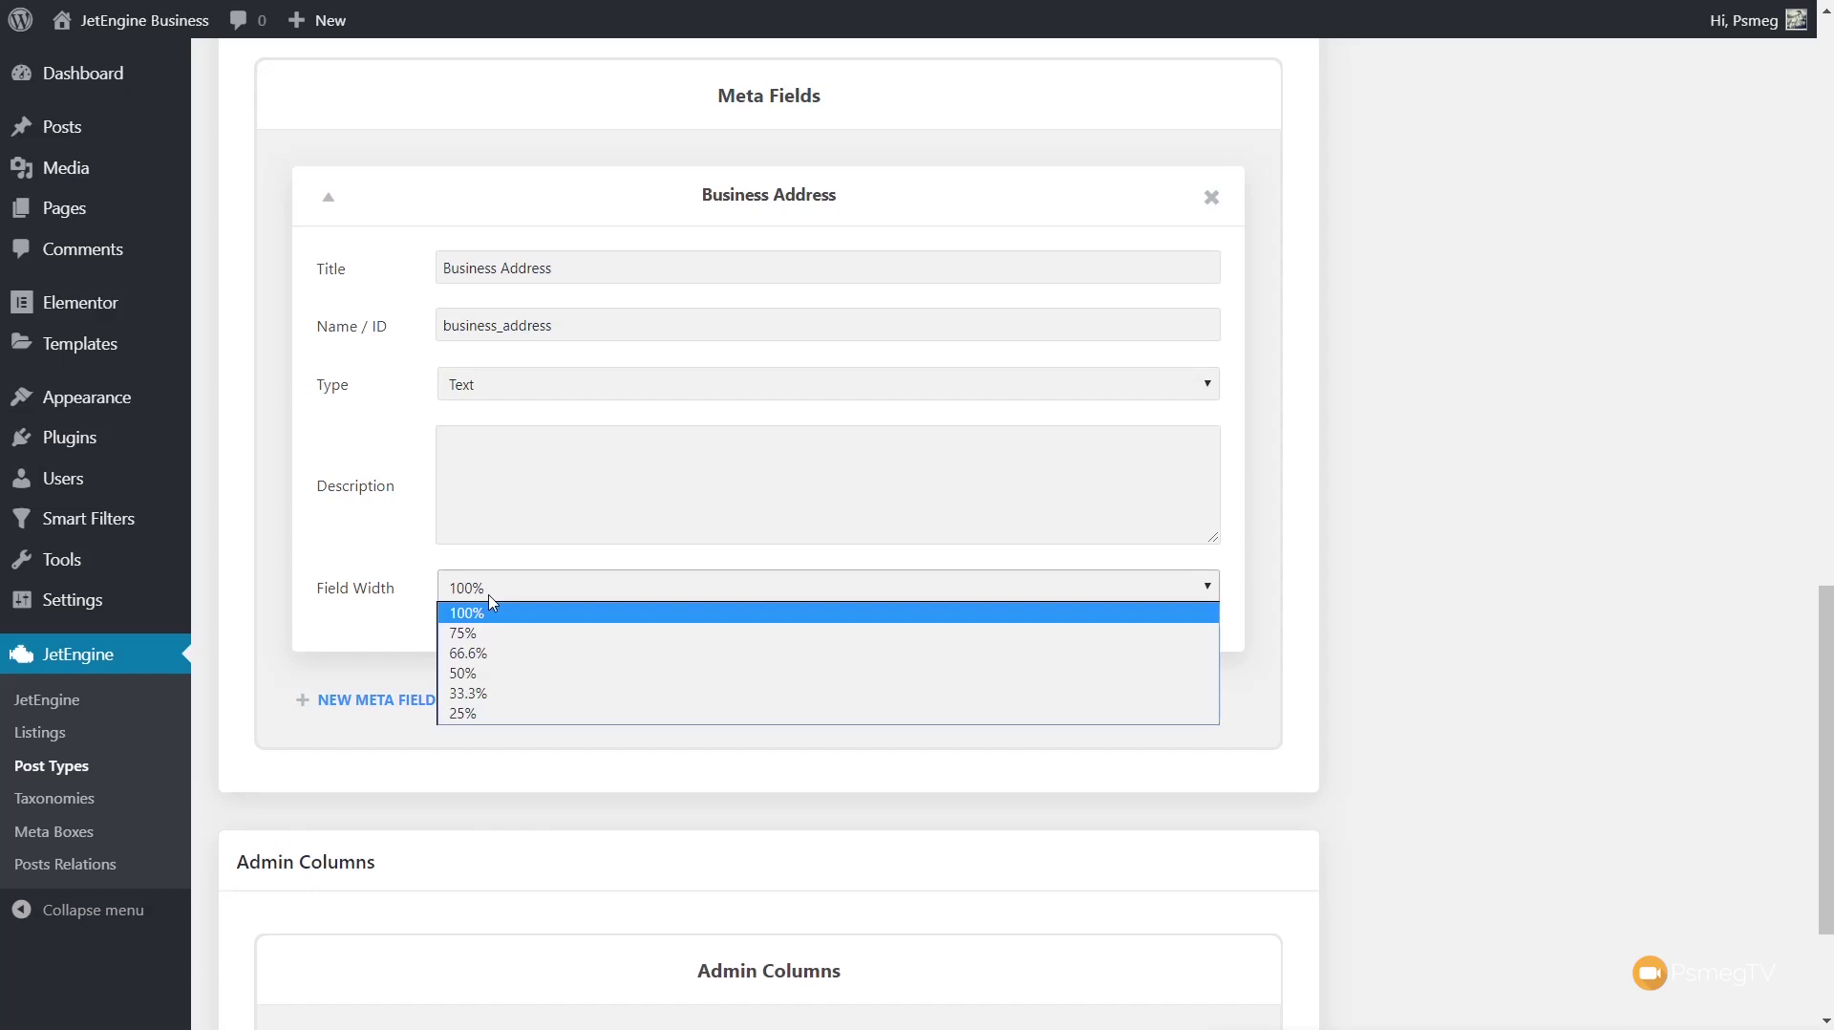
{"action": "left_click", "coordinate": [1457, 525]}
Step: Add a second meta field titled Business Strapline with the name/ID business_strapline
{"action": "scroll", "coordinate": [1467, 538], "scroll_direction": "down", "scroll_amount": 1}
{"action": "scroll", "coordinate": [1462, 537], "scroll_direction": "down", "scroll_amount": 3}
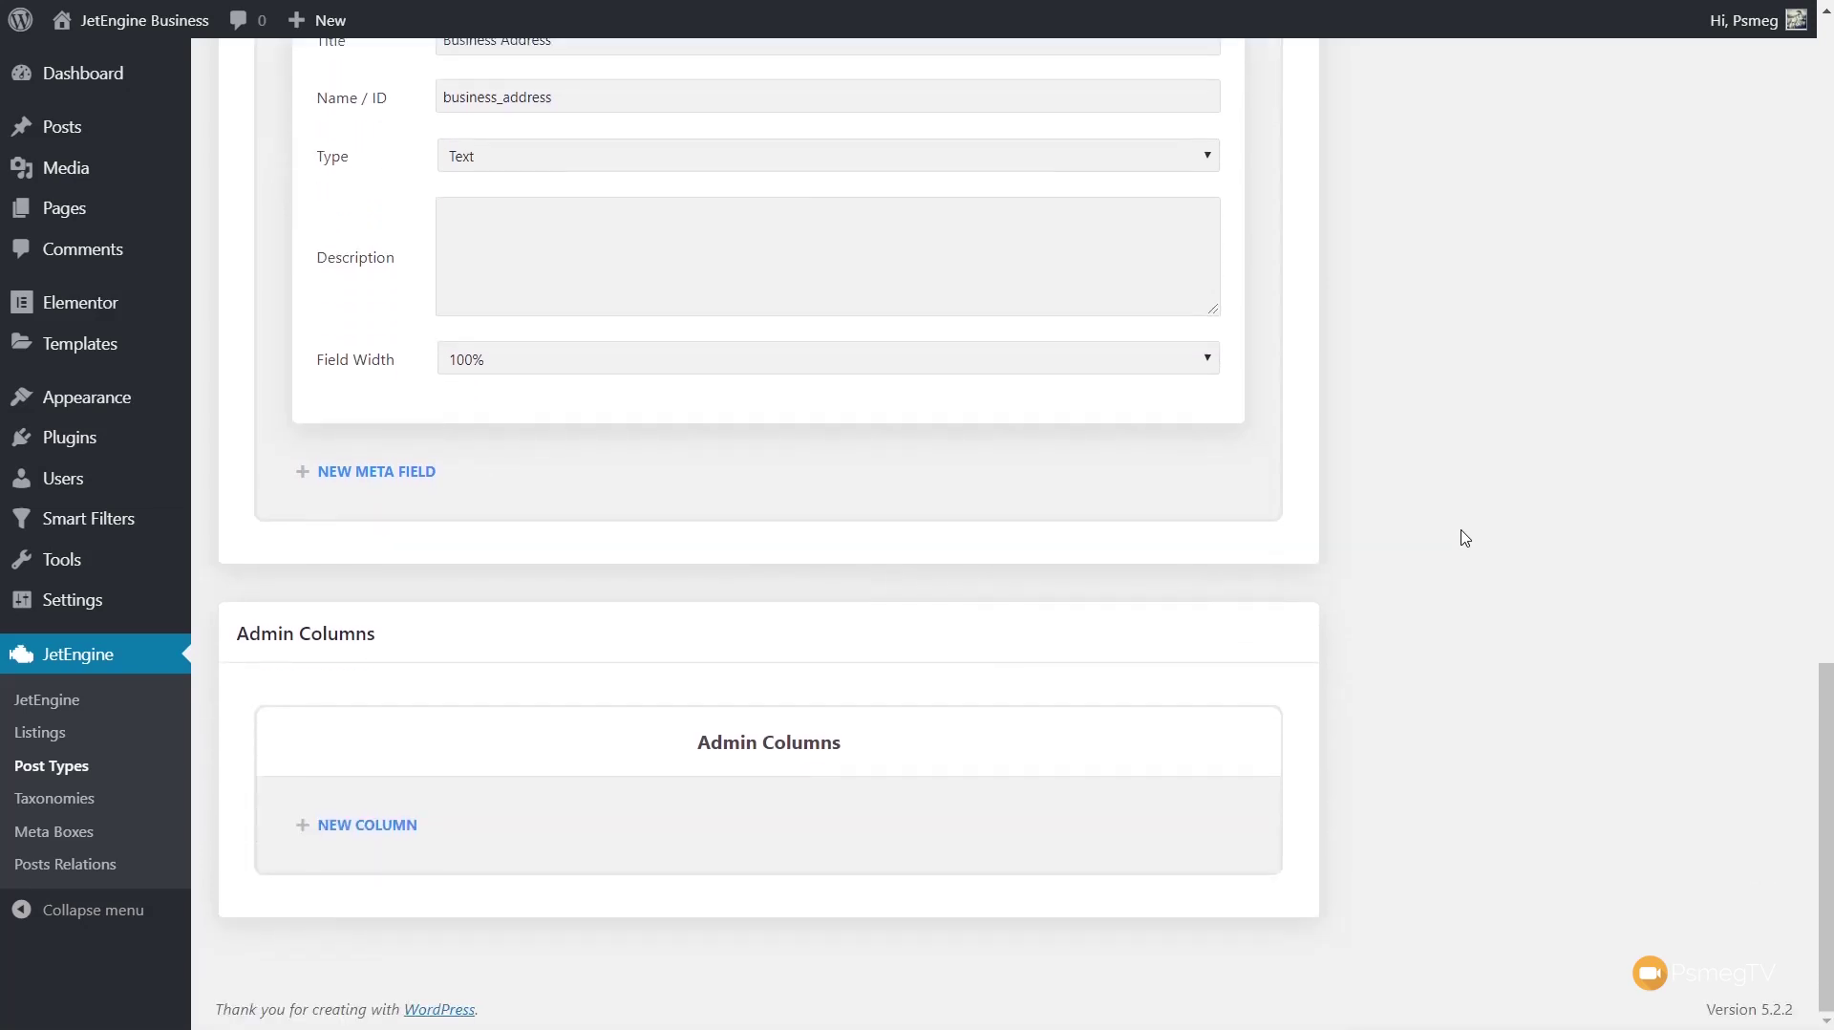
{"action": "left_click", "coordinate": [386, 472]}
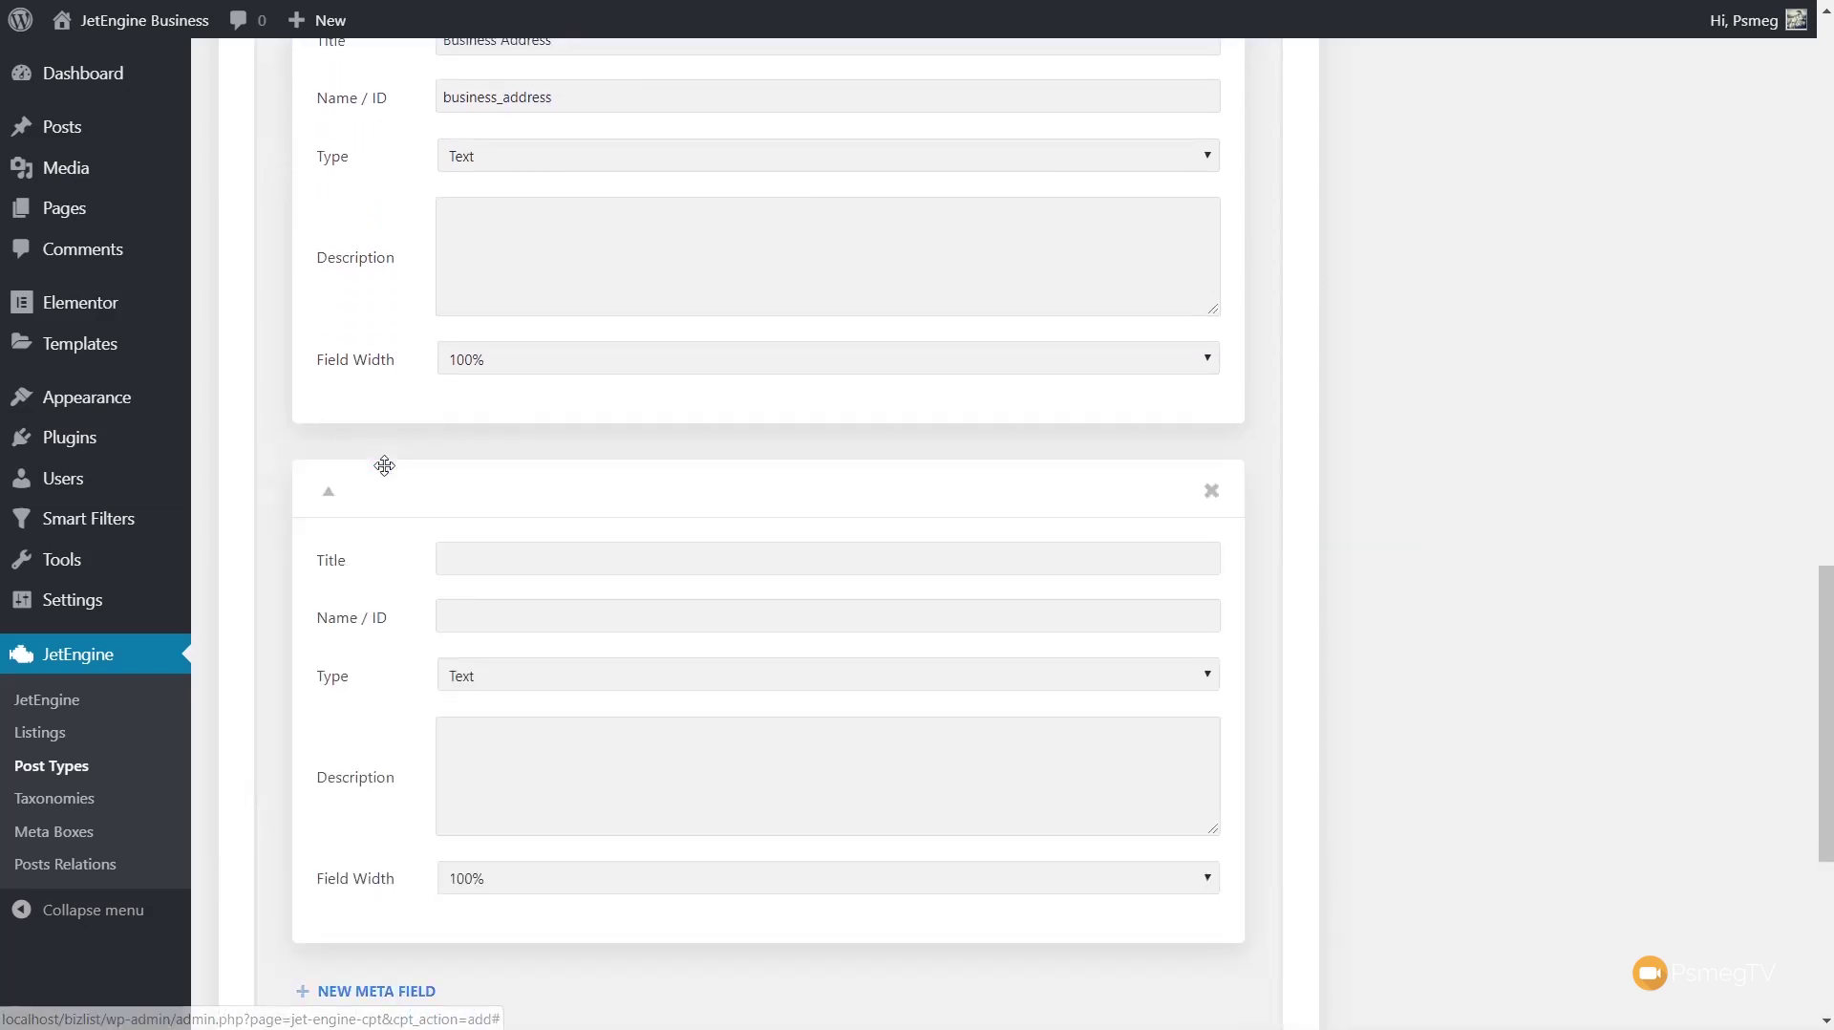
{"action": "left_click", "coordinate": [535, 556]}
{"action": "type", "text": "B"}
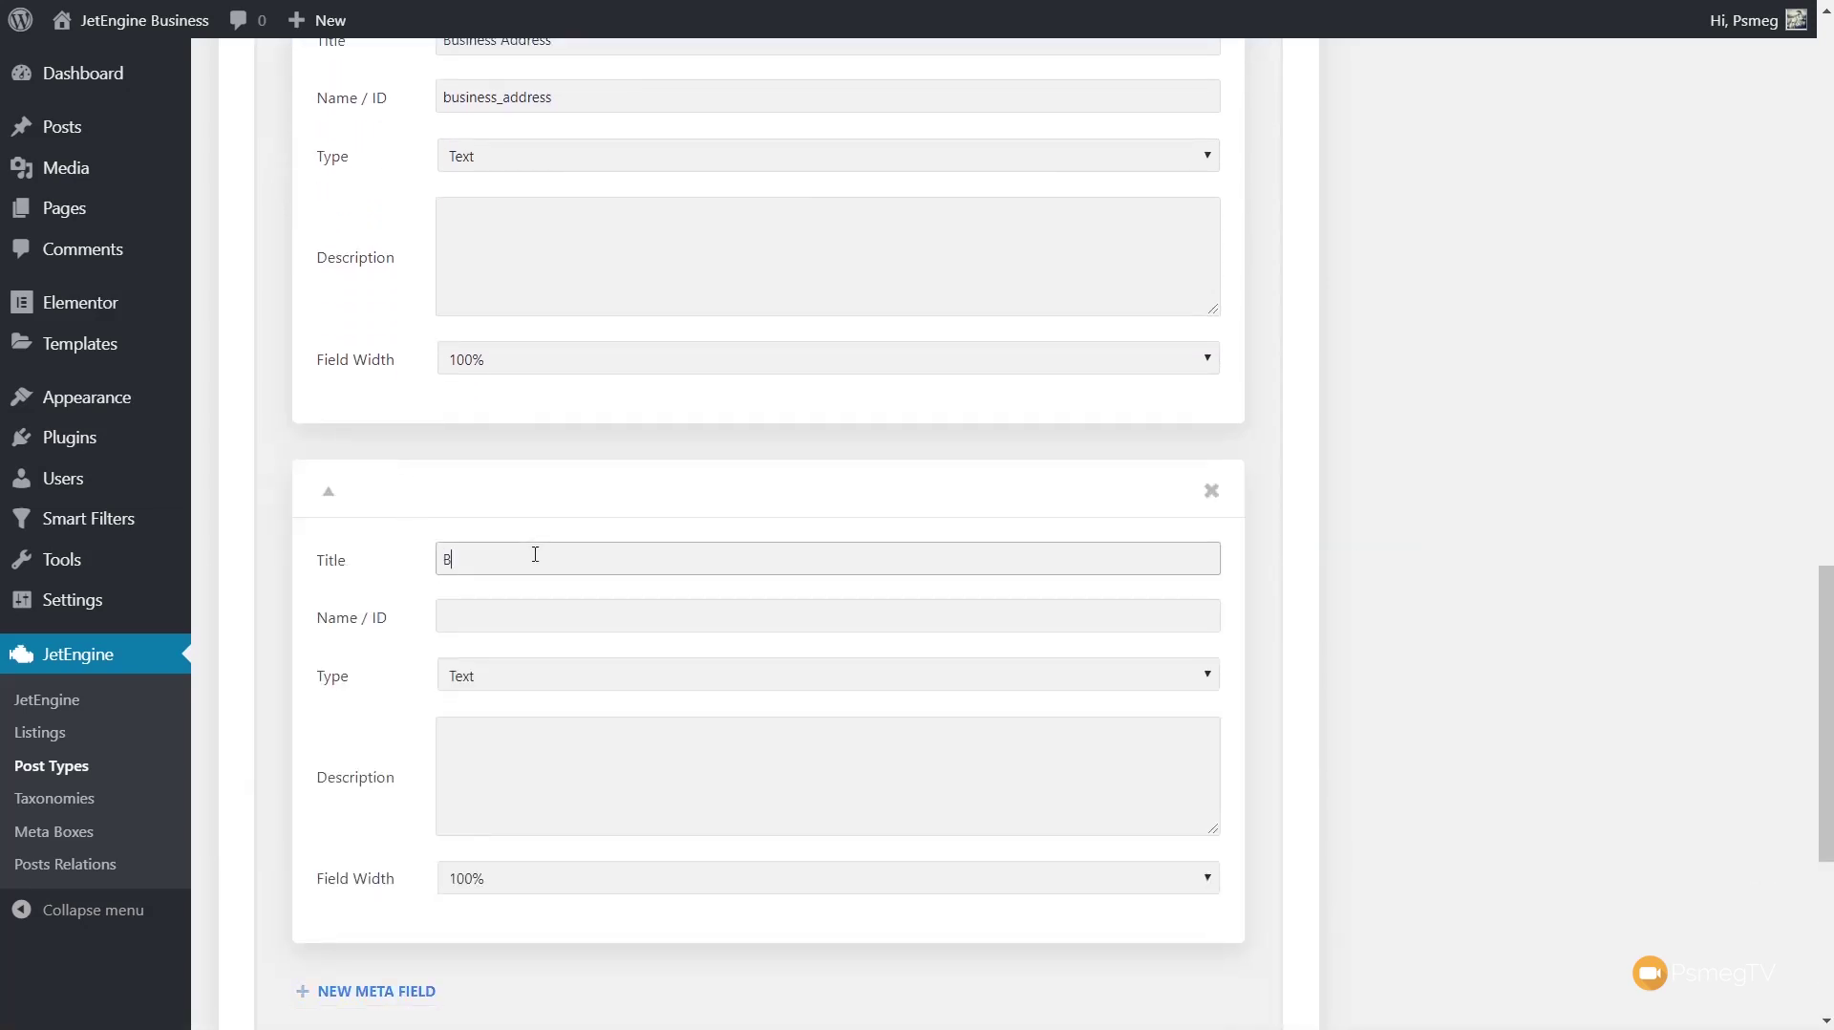
{"action": "type", "text": "usiness Strapline"}
{"action": "left_click", "coordinate": [602, 619]}
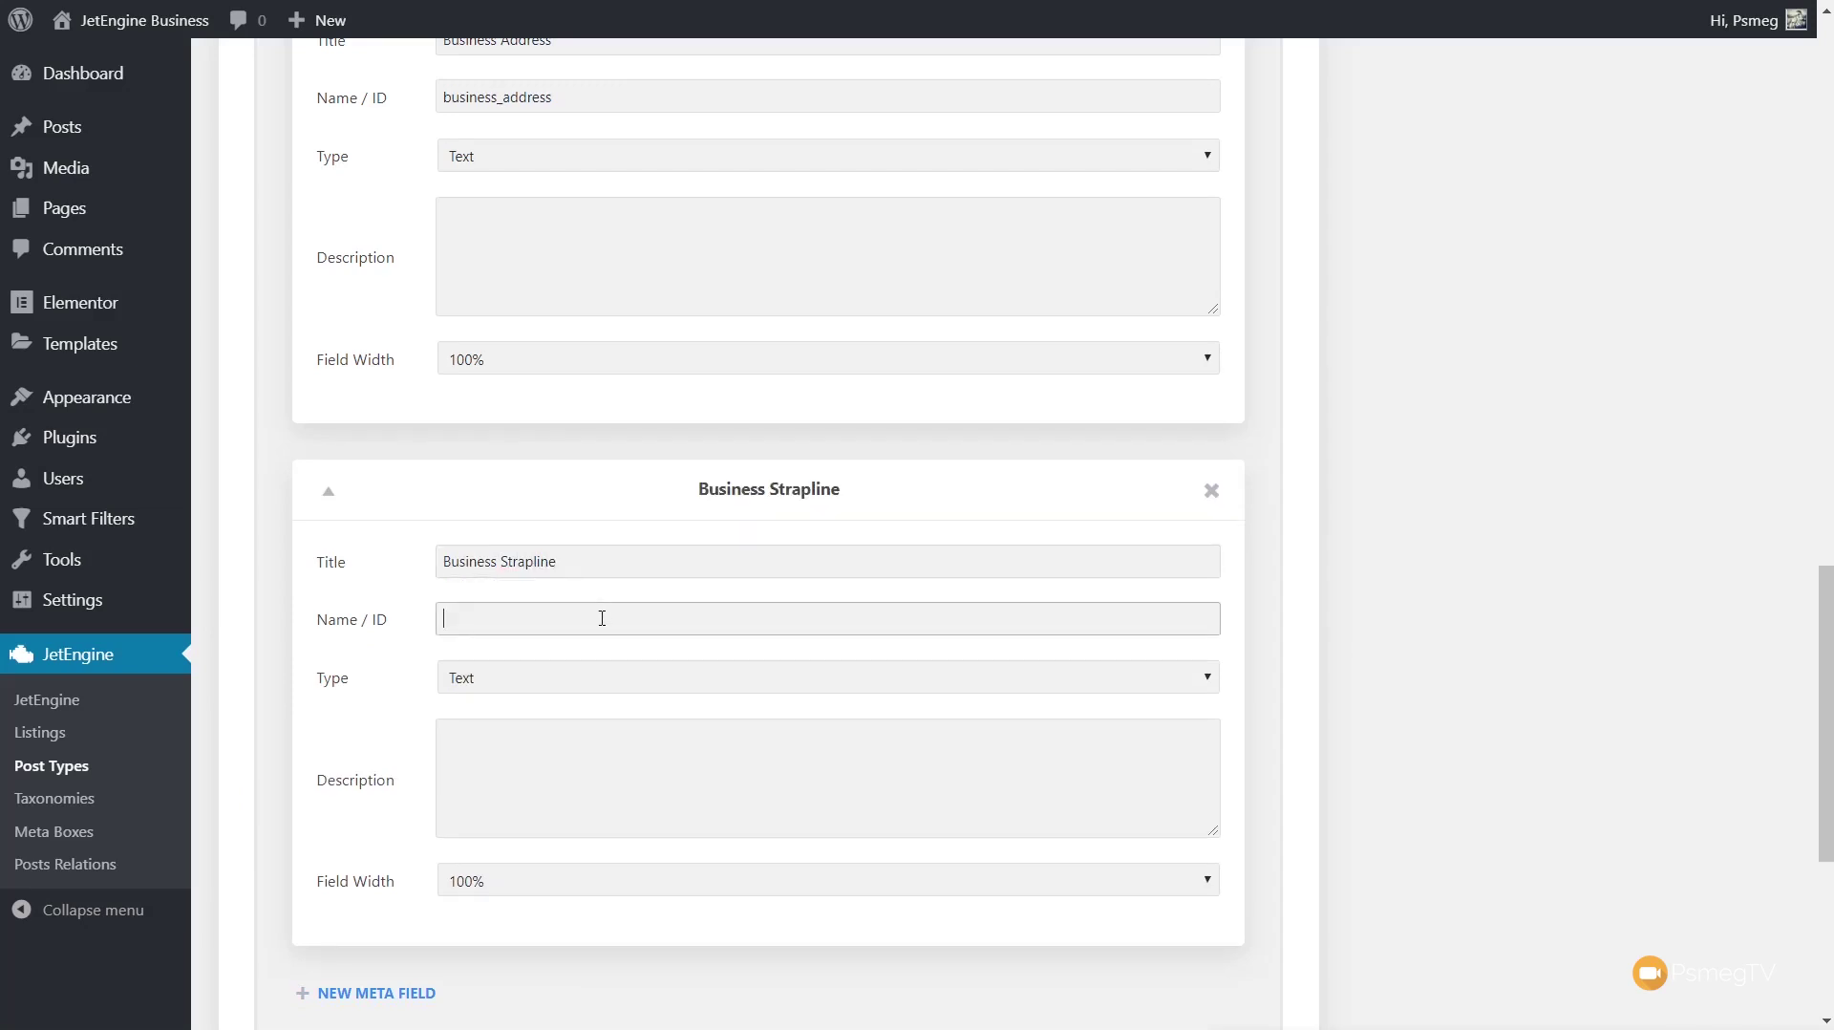
{"action": "type", "text": "business_strapline"}
{"action": "scroll", "coordinate": [1530, 622], "scroll_direction": "down", "scroll_amount": 3}
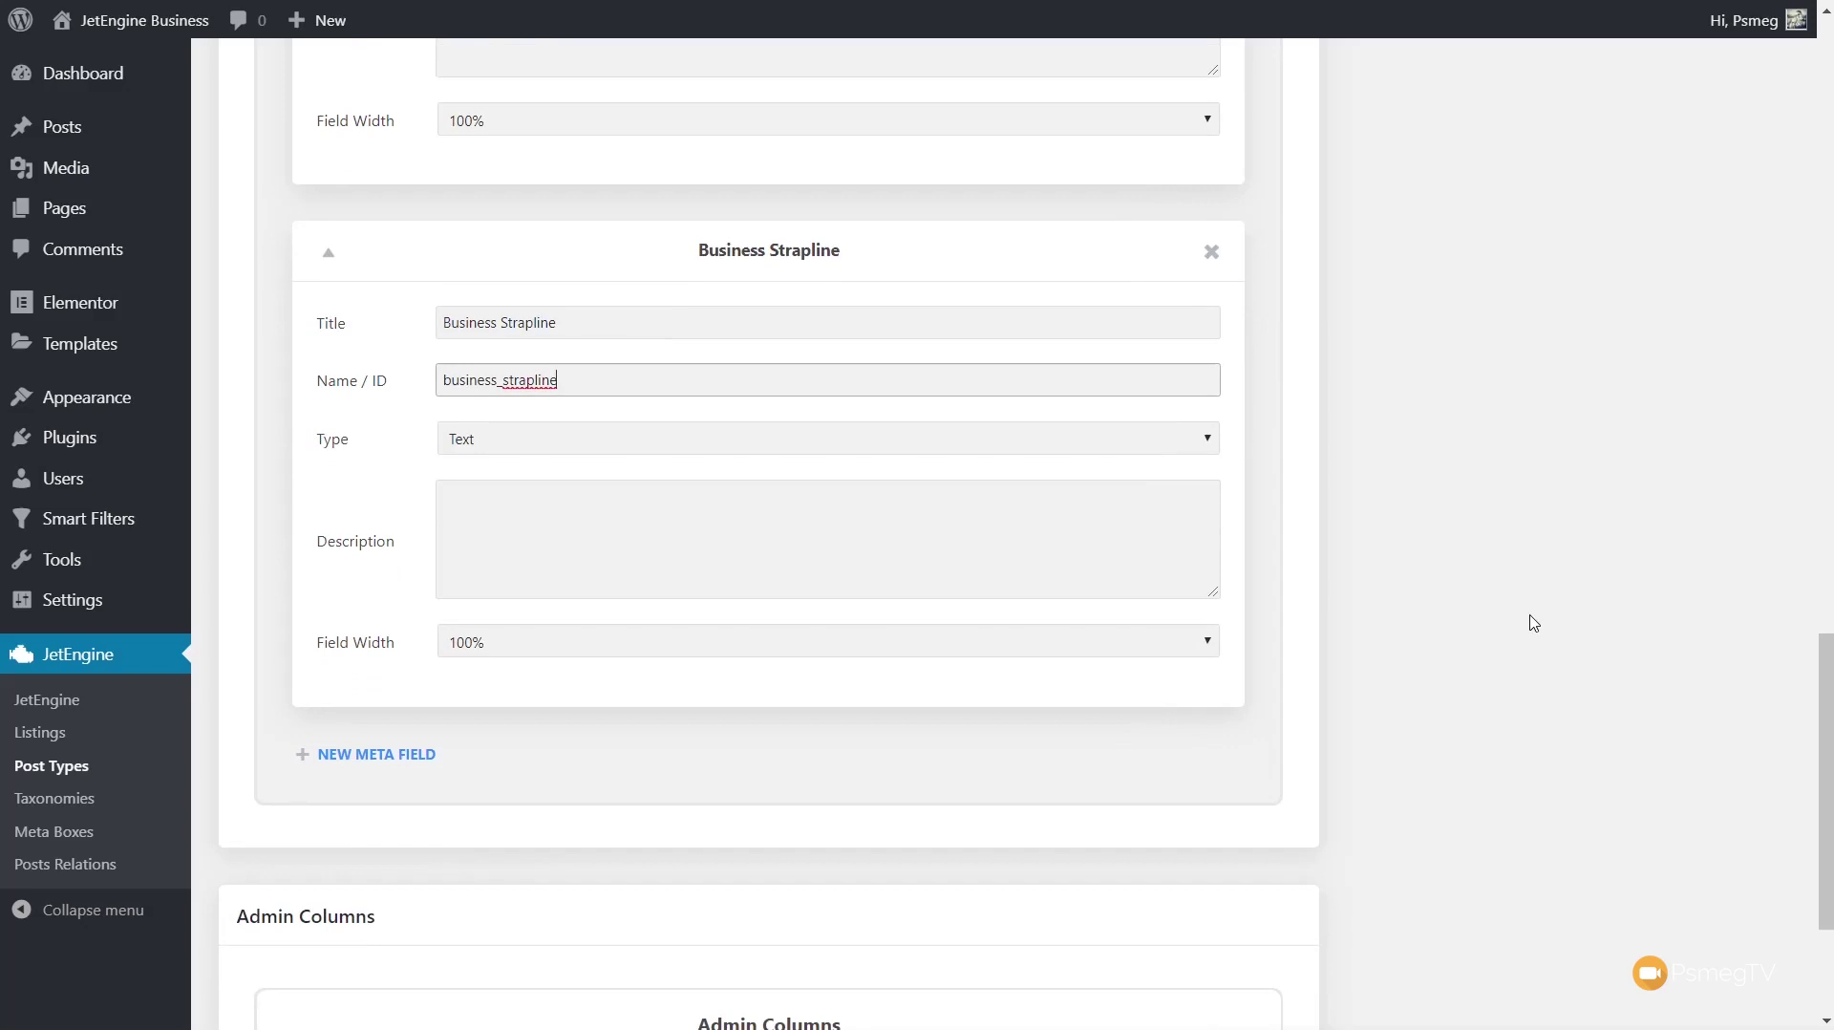
Step: Add a meta field titled Business Gallery with the name/ID business_gallery
{"action": "scroll", "coordinate": [1533, 622], "scroll_direction": "down", "scroll_amount": 3}
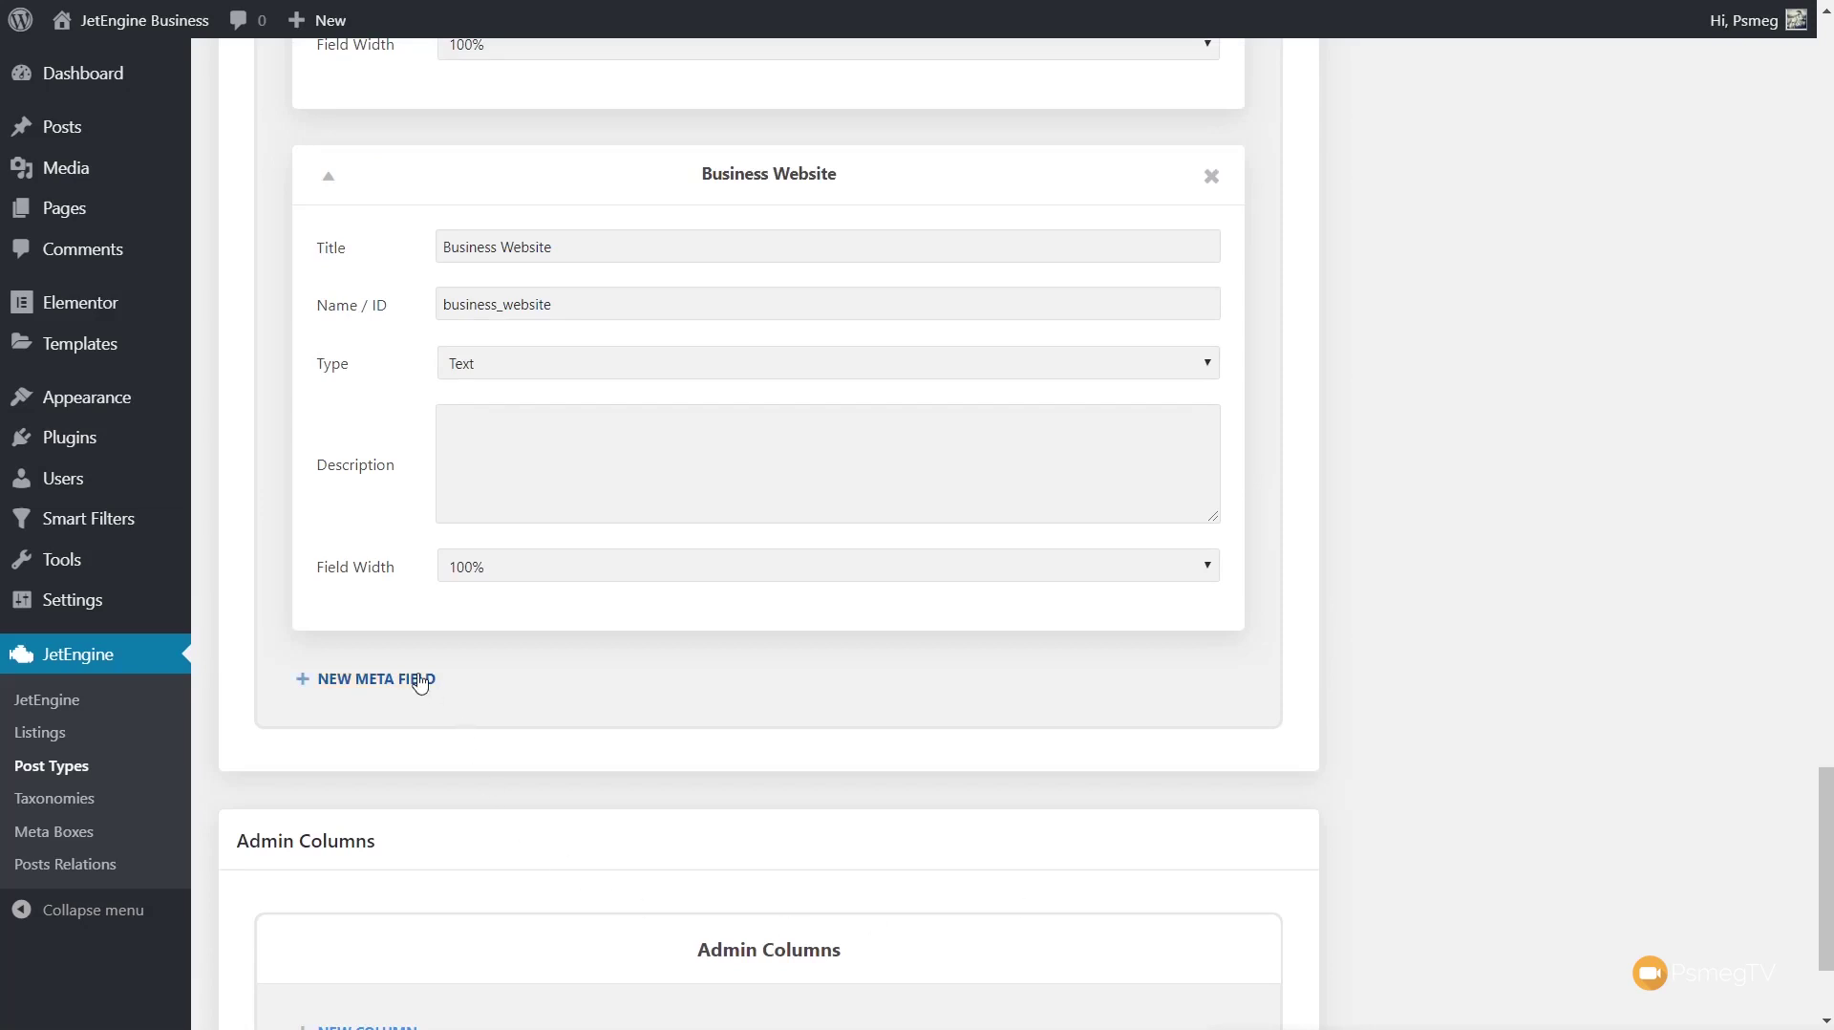
{"action": "scroll", "coordinate": [948, 594], "scroll_direction": "down", "scroll_amount": 4}
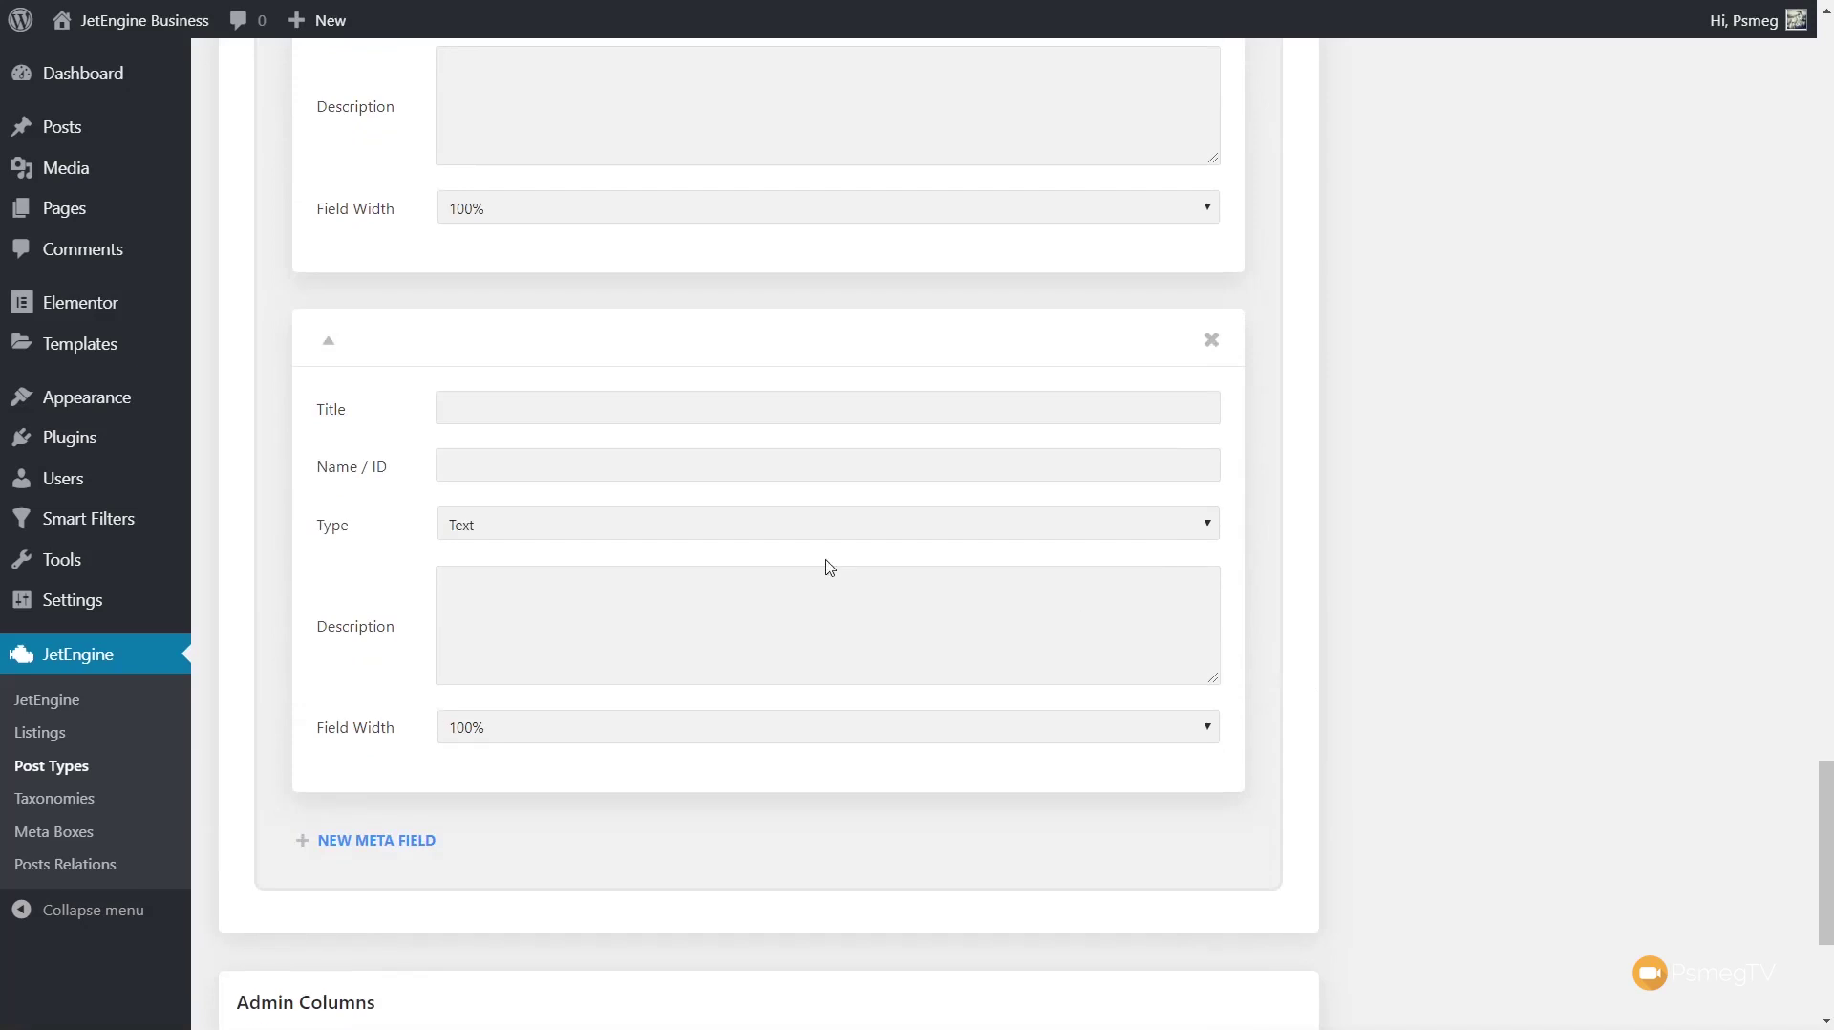
{"action": "left_click", "coordinate": [545, 408]}
{"action": "type", "text": "B"}
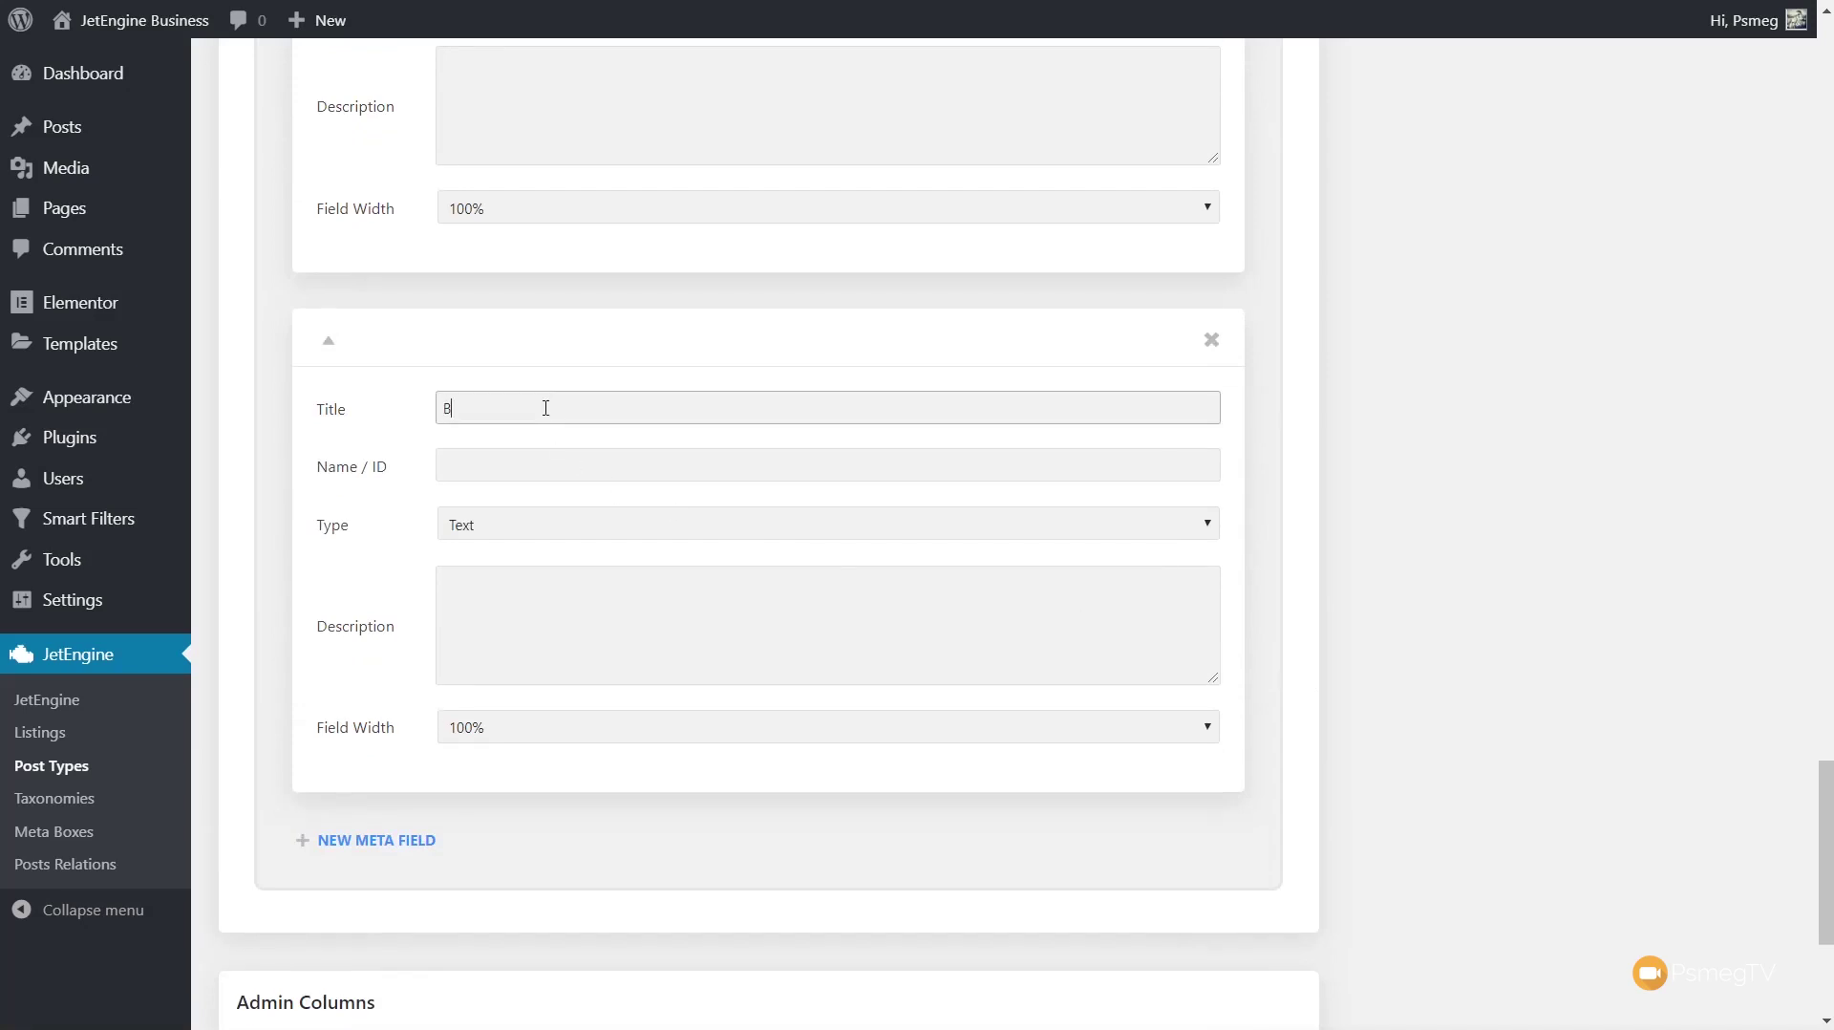
{"action": "type", "text": "usiness Gallery"}
{"action": "left_click", "coordinate": [547, 478]}
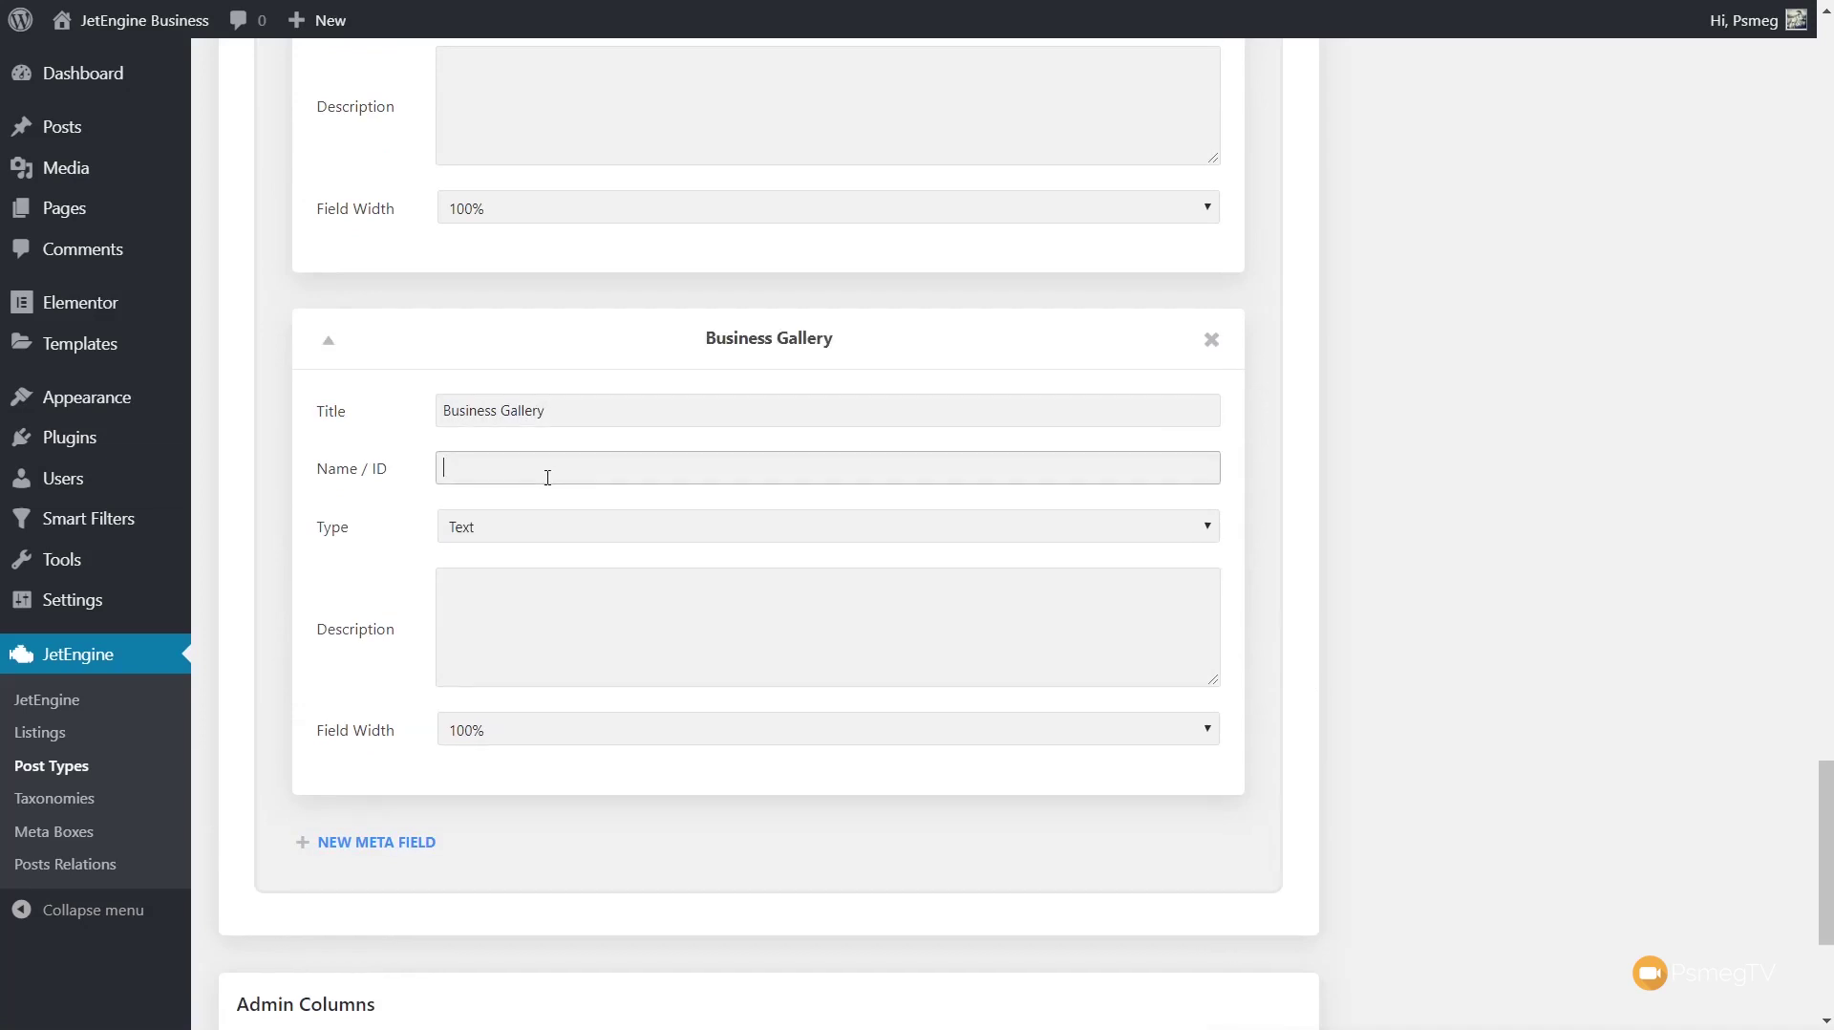
{"action": "type", "text": "business_gallery"}
Step: Set the Business Gallery field's type to Gallery
{"action": "scroll", "coordinate": [547, 478], "scroll_direction": "down", "scroll_amount": 2}
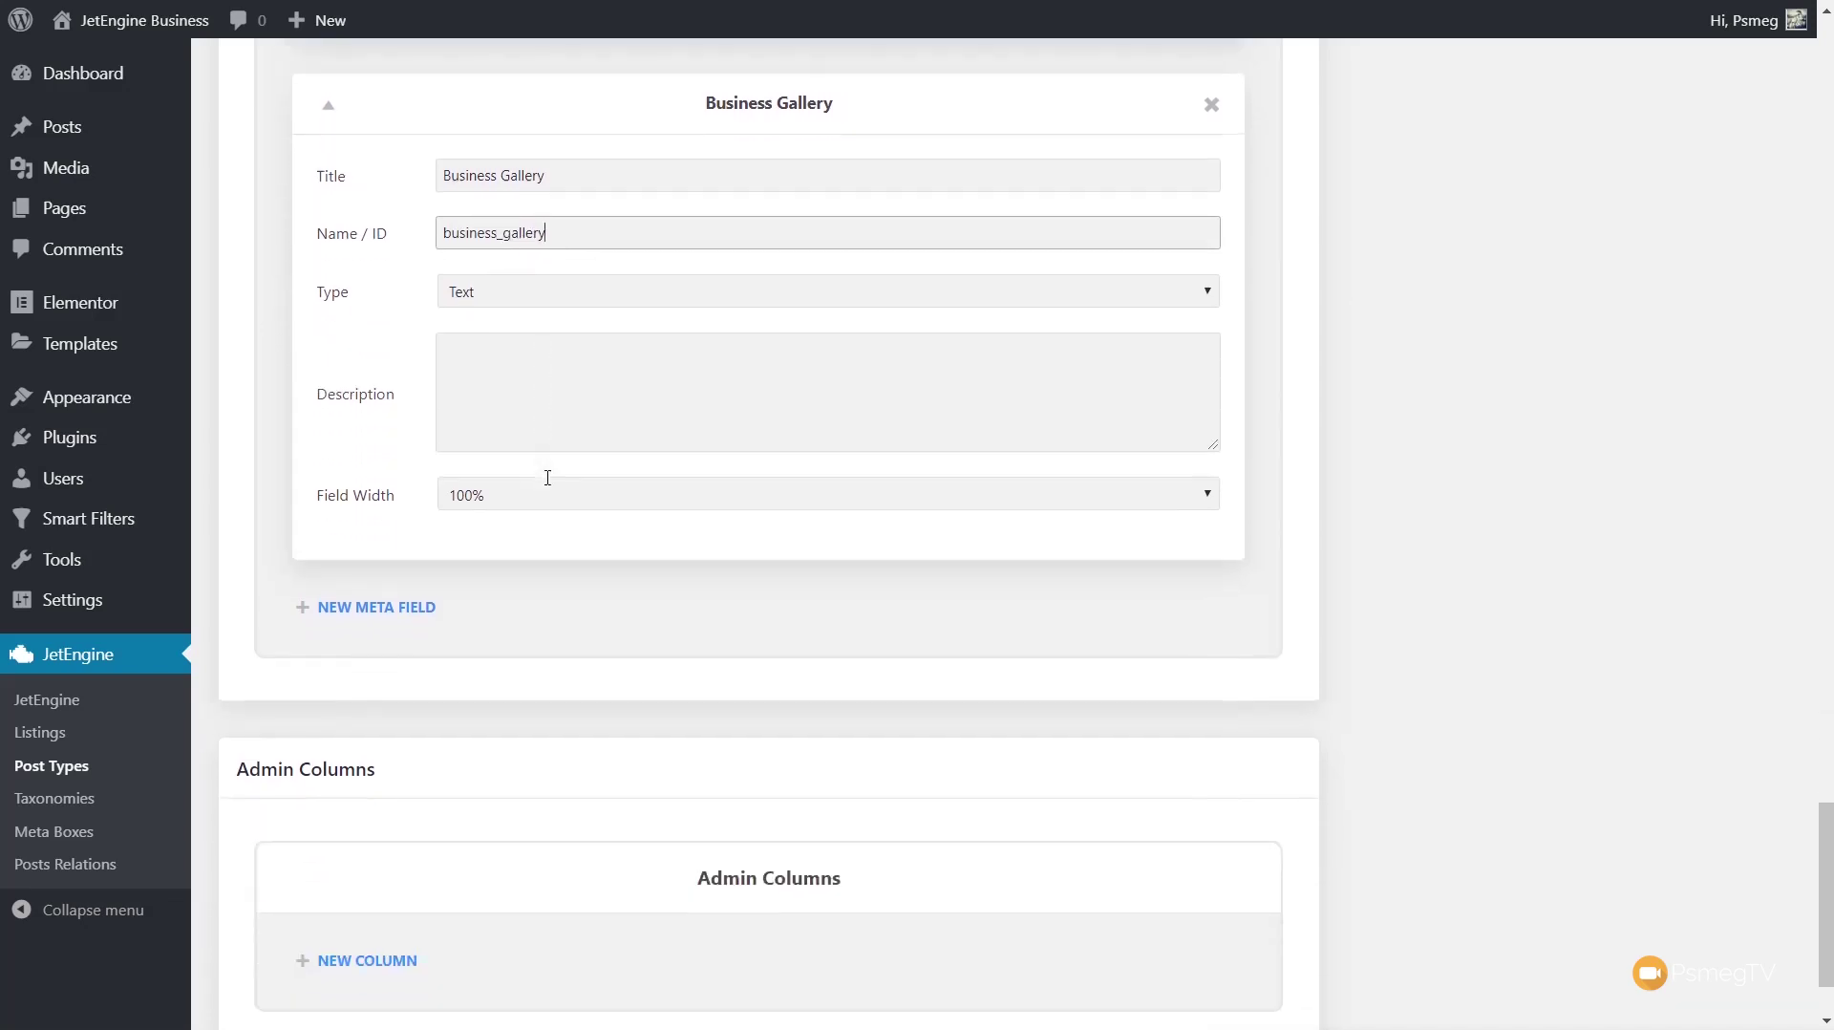
{"action": "left_click", "coordinate": [526, 296]}
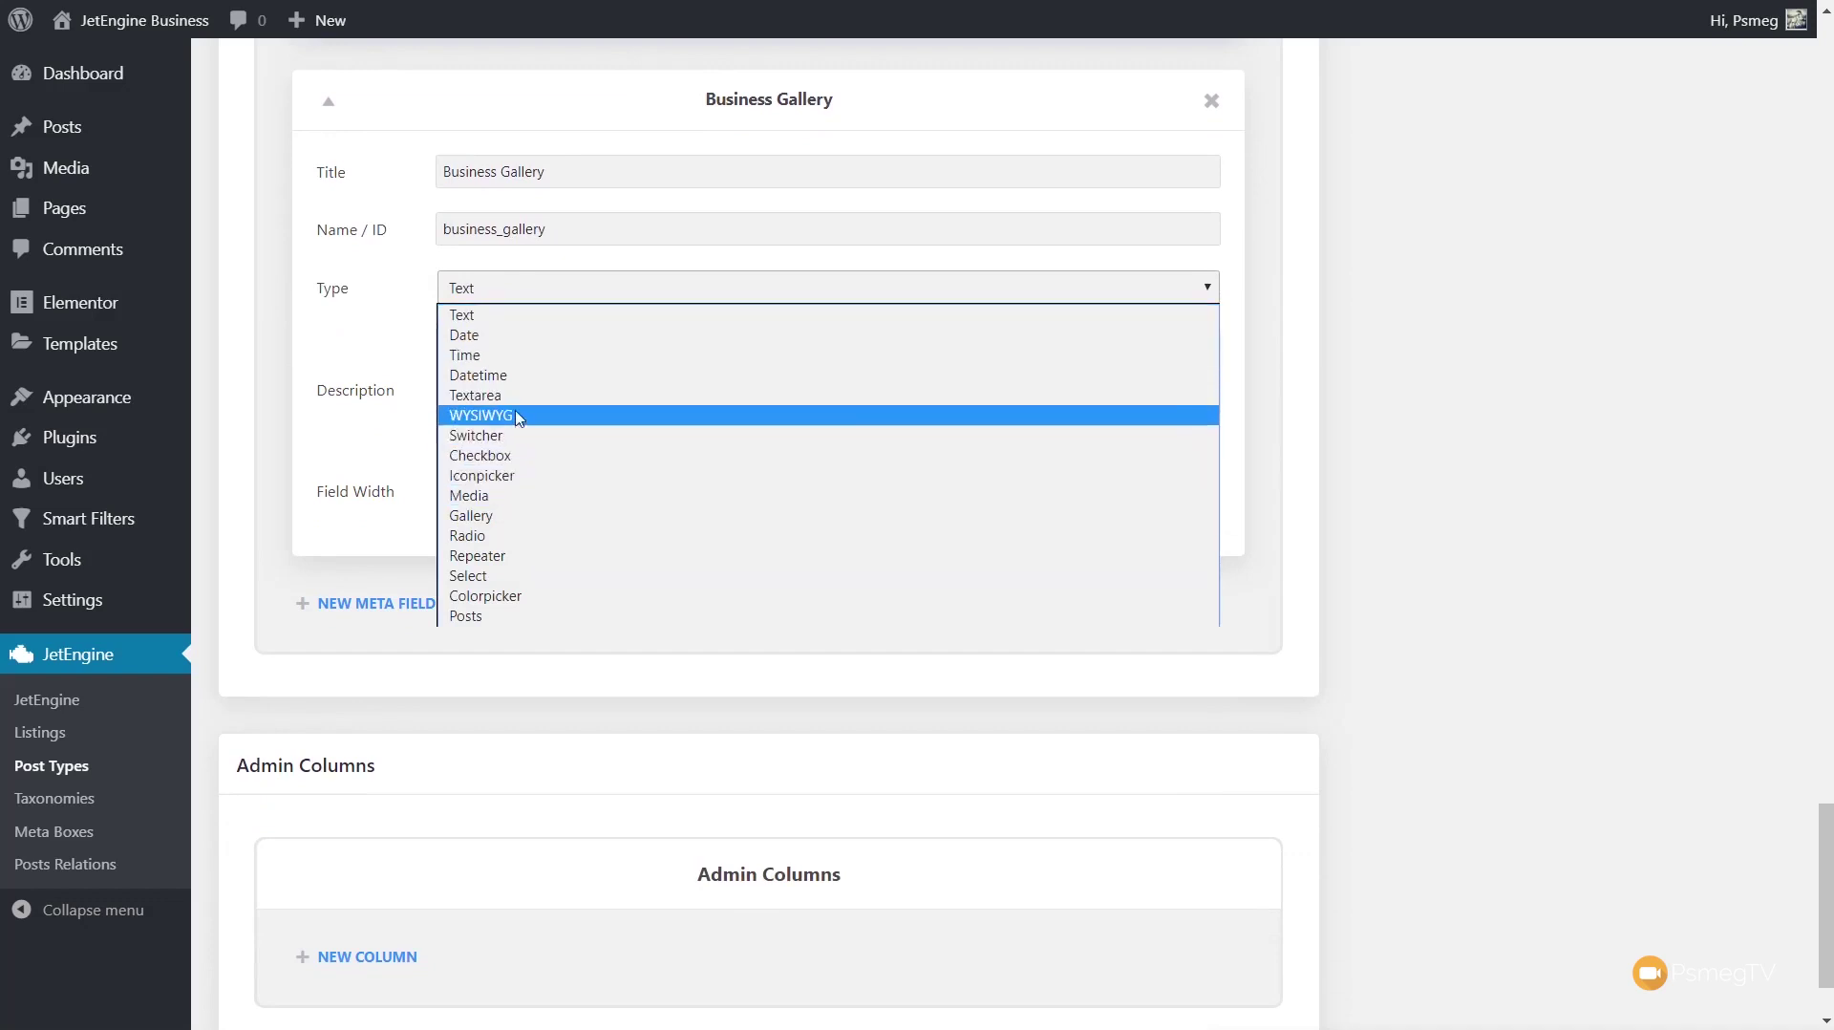
{"action": "left_click", "coordinate": [502, 519]}
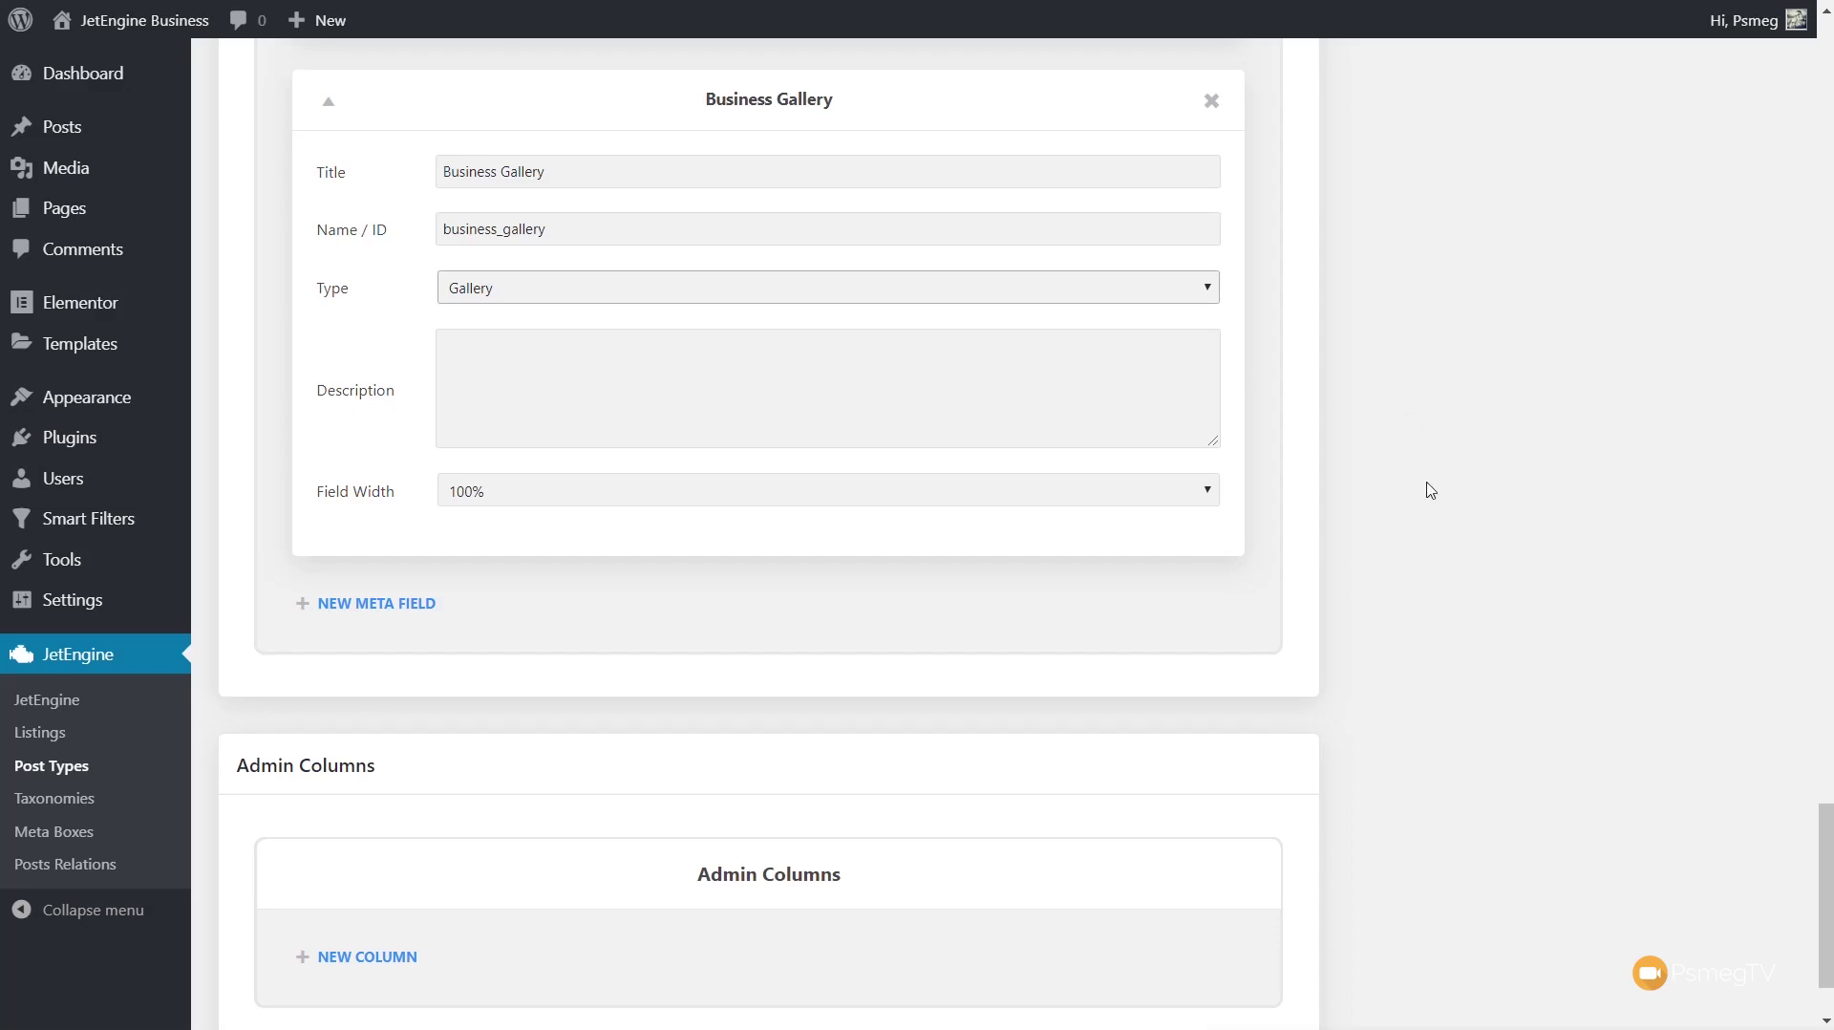
Step: Review the added meta fields and copy the name/ID business_address from the Business Address field
{"action": "scroll", "coordinate": [1430, 490], "scroll_direction": "down", "scroll_amount": 2}
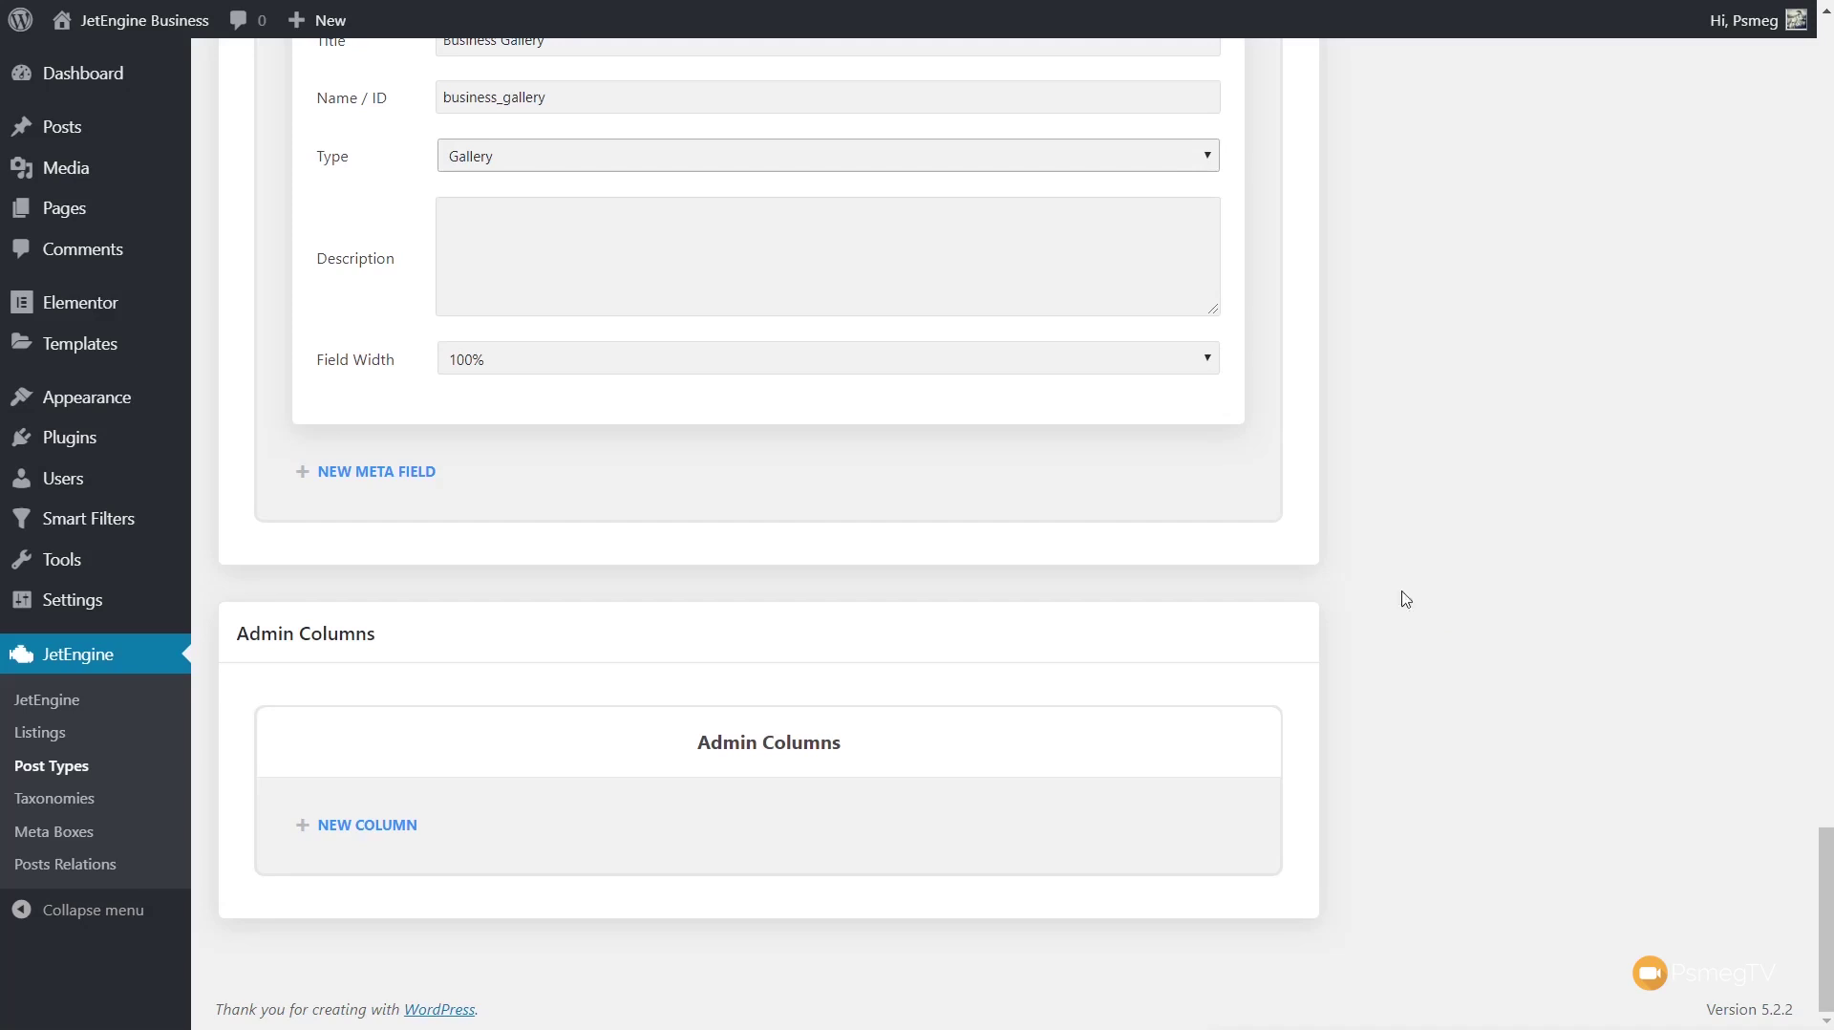
{"action": "scroll", "coordinate": [1476, 669], "scroll_direction": "up", "scroll_amount": 5}
{"action": "scroll", "coordinate": [1478, 681], "scroll_direction": "up", "scroll_amount": 10}
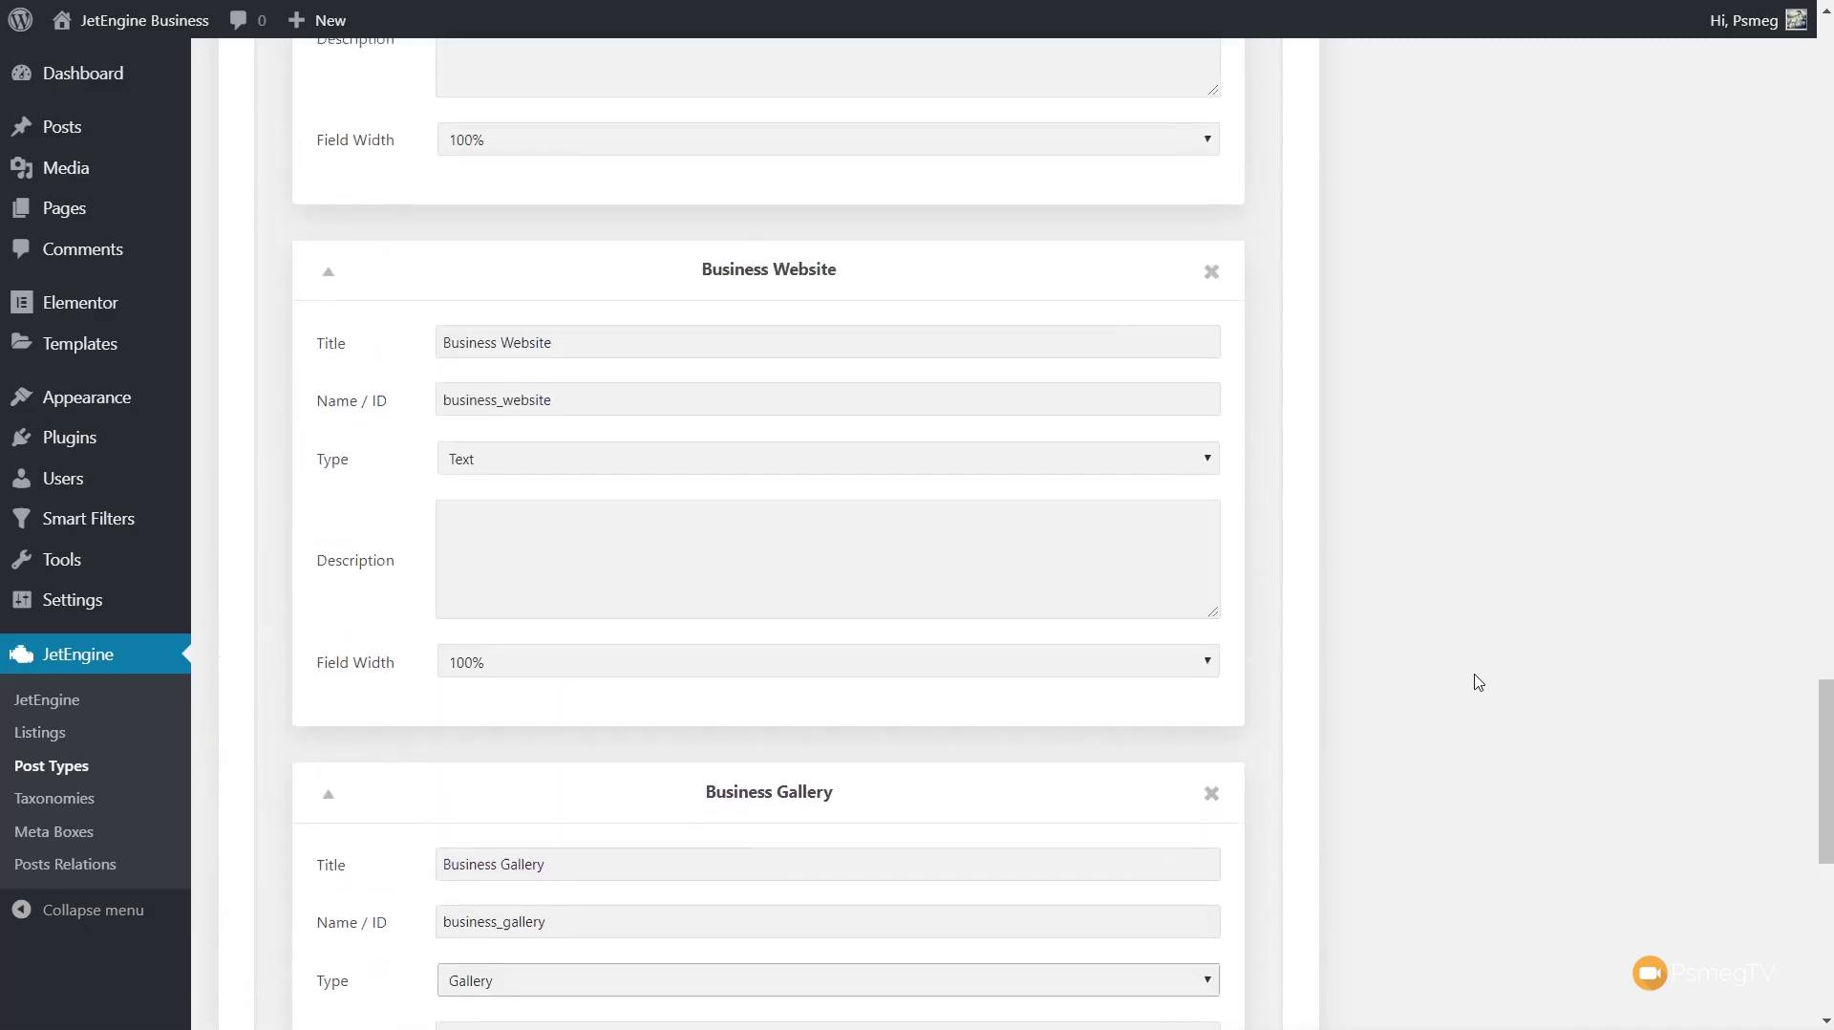
{"action": "scroll", "coordinate": [1478, 681], "scroll_direction": "up", "scroll_amount": 3}
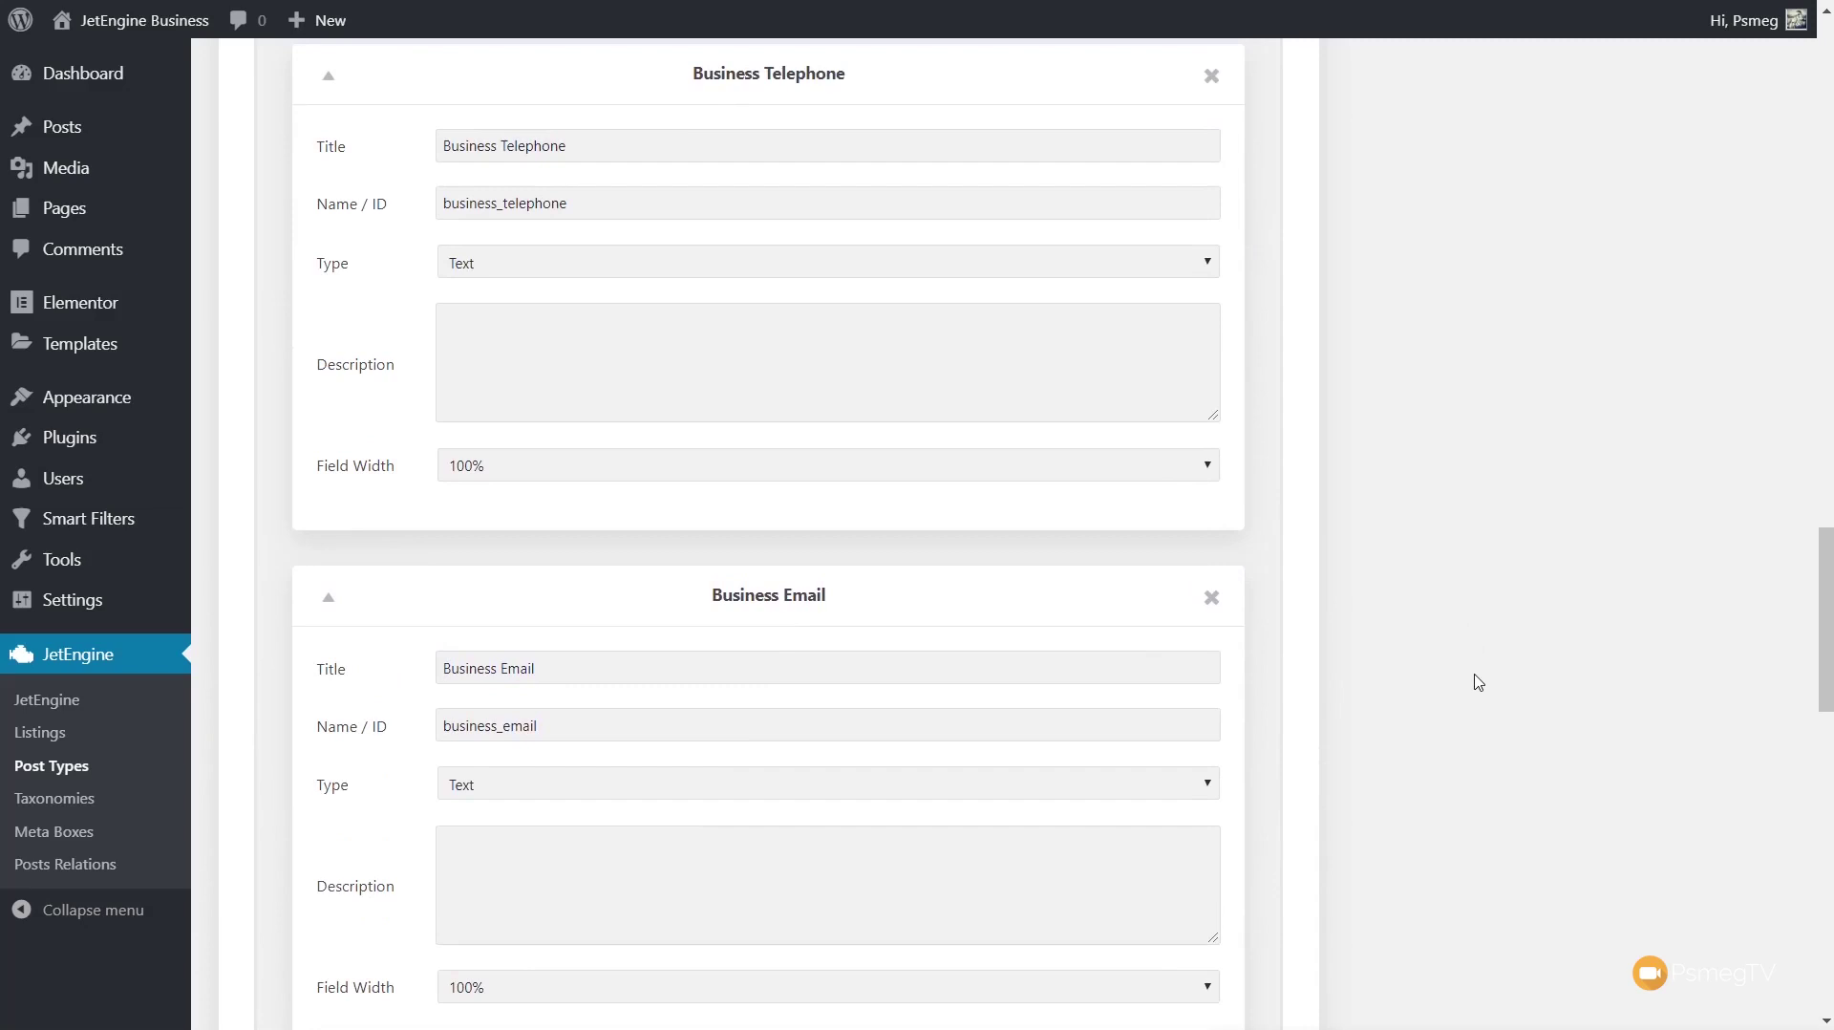
{"action": "scroll", "coordinate": [1478, 681], "scroll_direction": "down", "scroll_amount": 15}
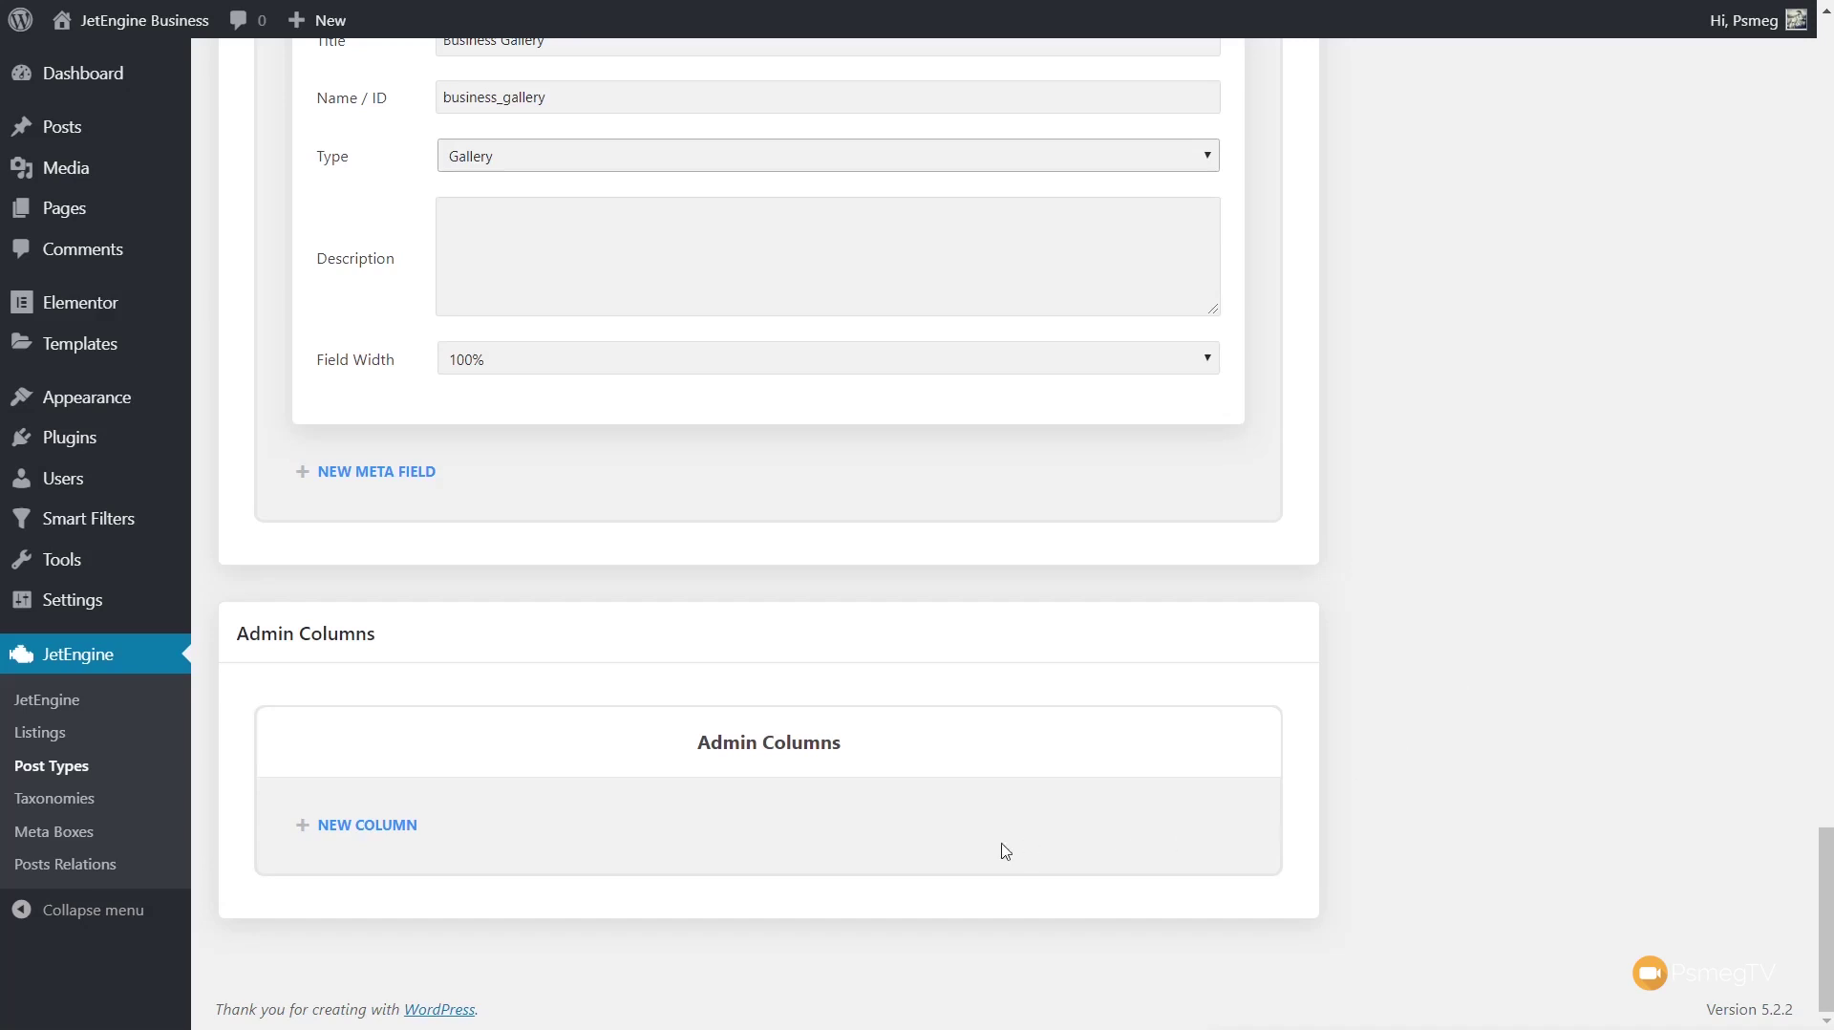
{"action": "scroll", "coordinate": [1379, 698], "scroll_direction": "up", "scroll_amount": 10}
{"action": "scroll", "coordinate": [1442, 697], "scroll_direction": "up", "scroll_amount": 10}
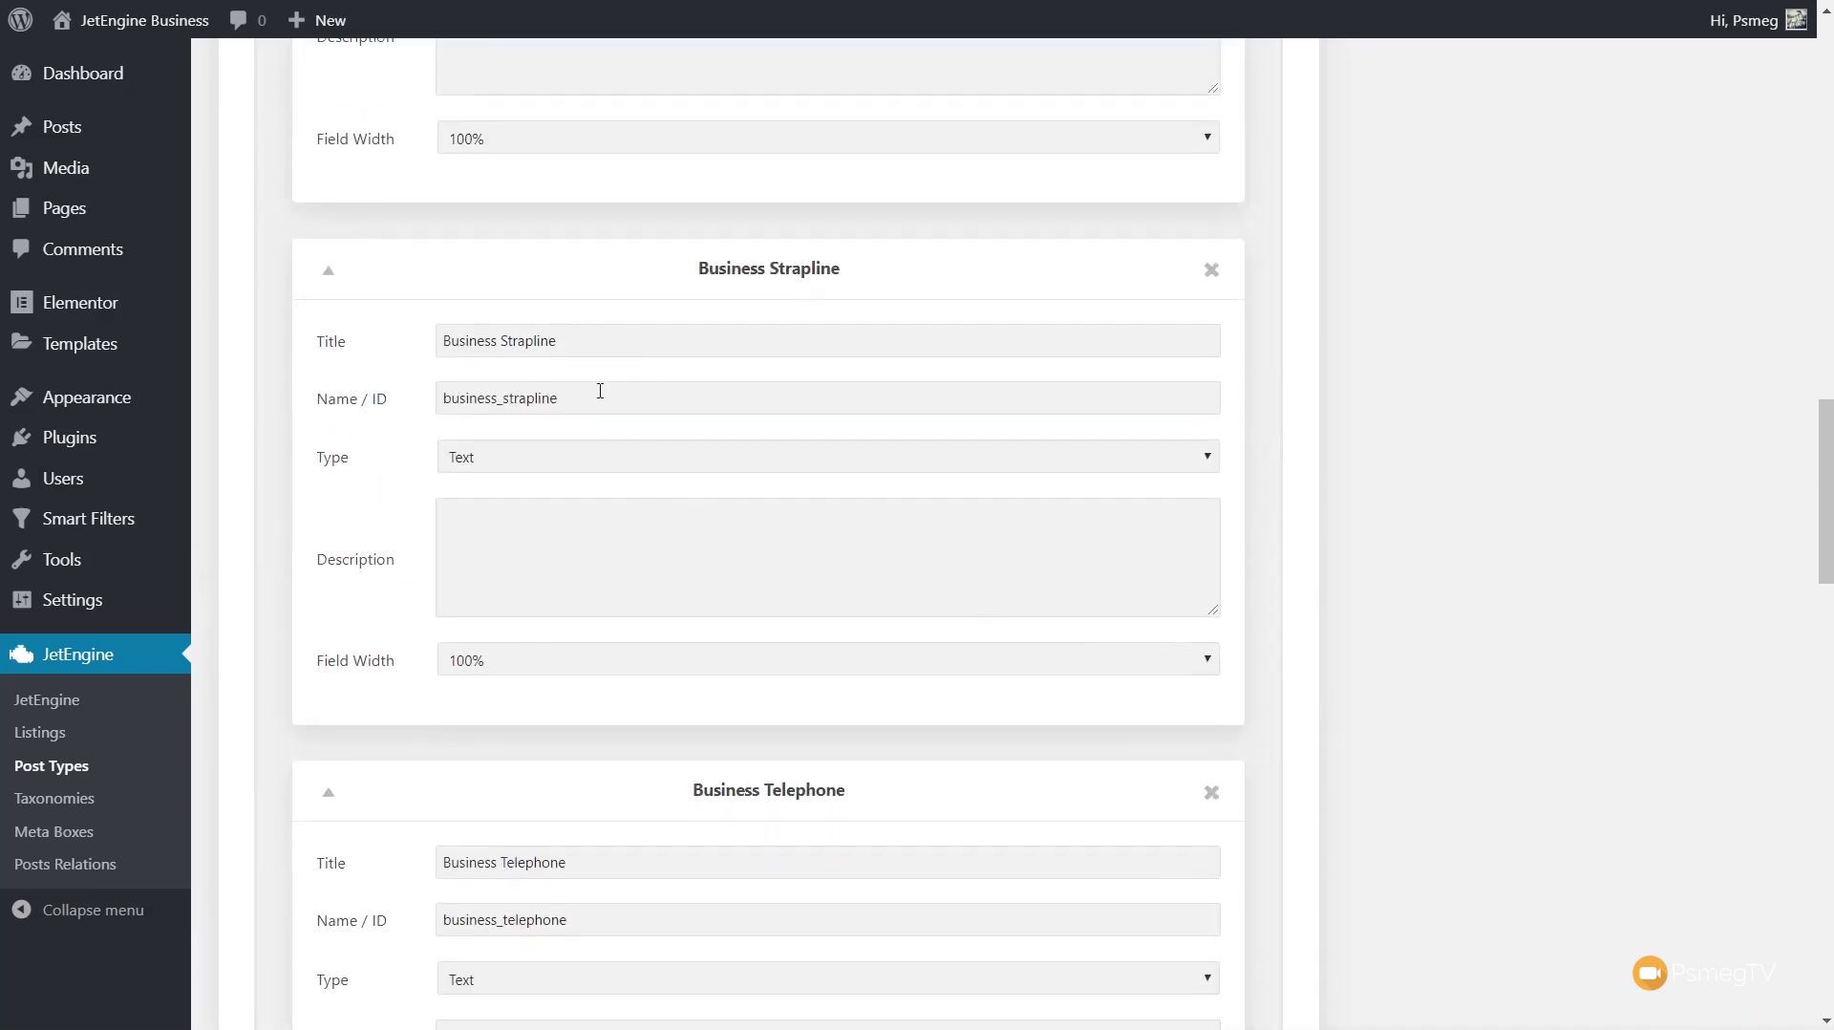
{"action": "scroll", "coordinate": [1482, 494], "scroll_direction": "up", "scroll_amount": 3}
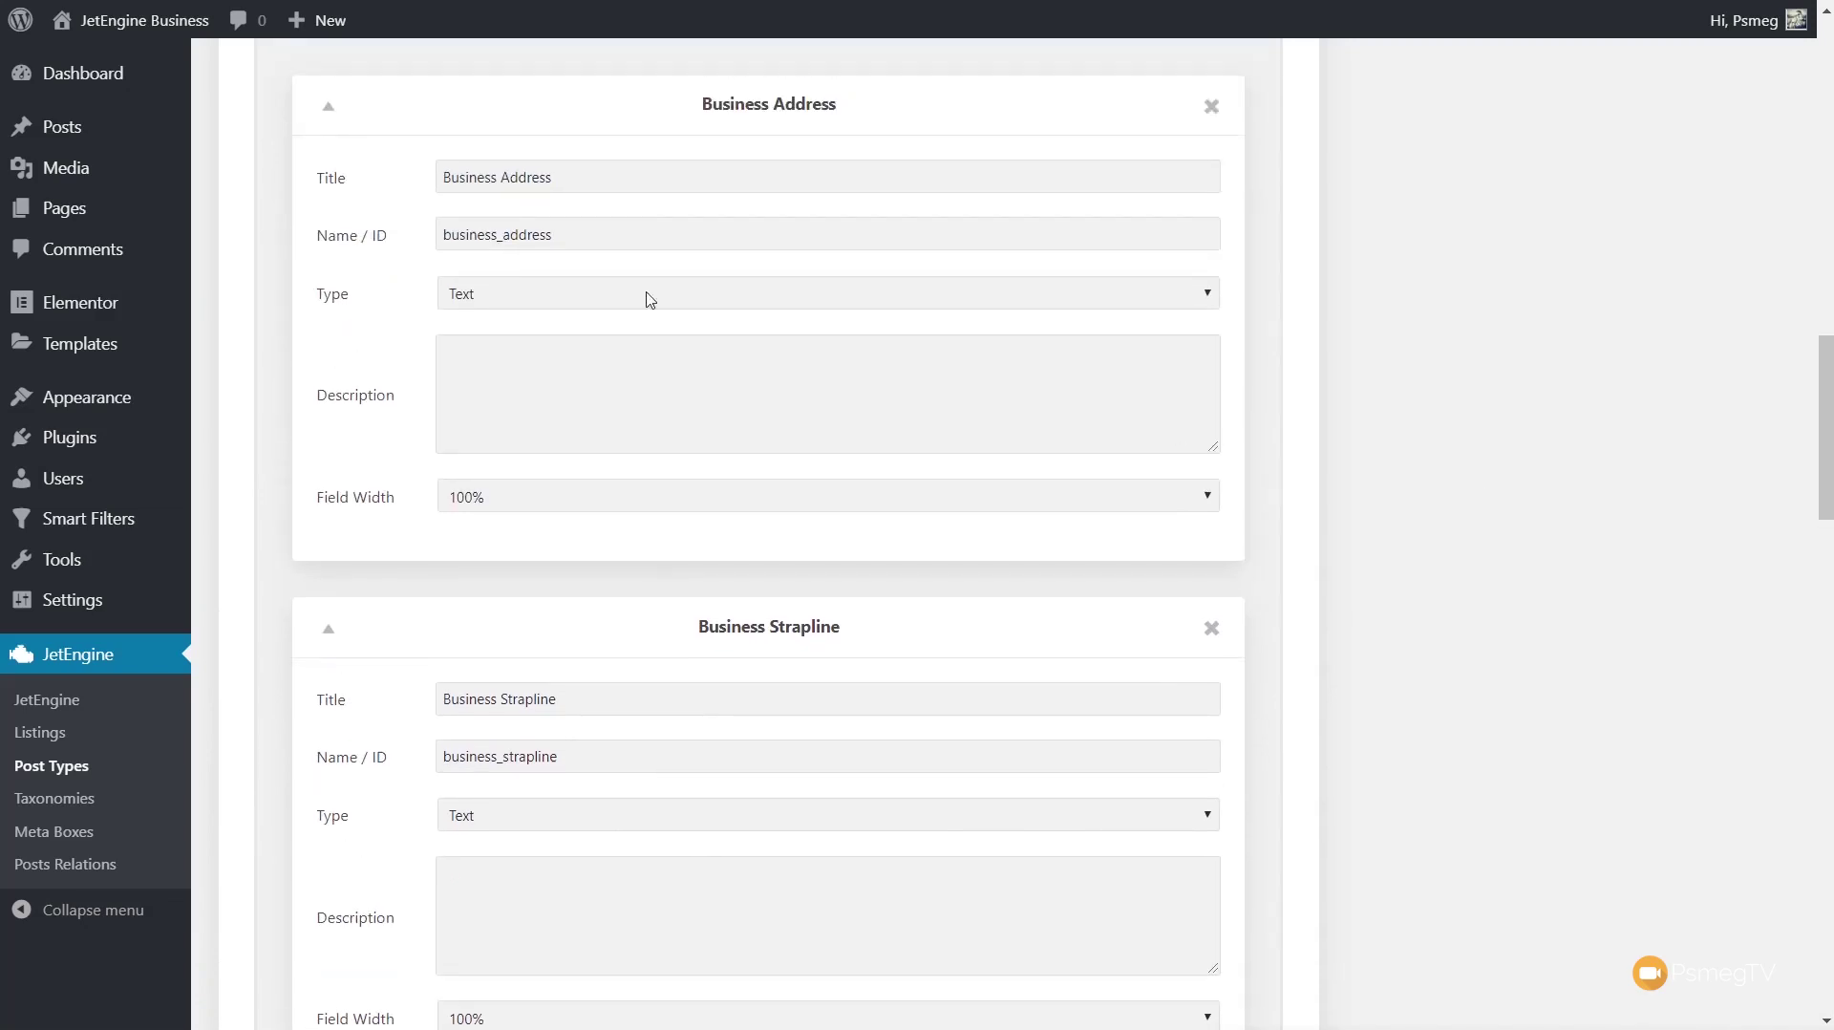
{"action": "left_click_drag", "start_coordinate": [559, 235], "coordinate": [440, 234]}
{"action": "right_click", "coordinate": [483, 245]}
{"action": "left_click", "coordinate": [561, 323]}
{"action": "left_click", "coordinate": [1426, 425]}
Step: Add an admin column titled Business Address with Meta Value as its type
{"action": "scroll", "coordinate": [1426, 426], "scroll_direction": "down", "scroll_amount": 20}
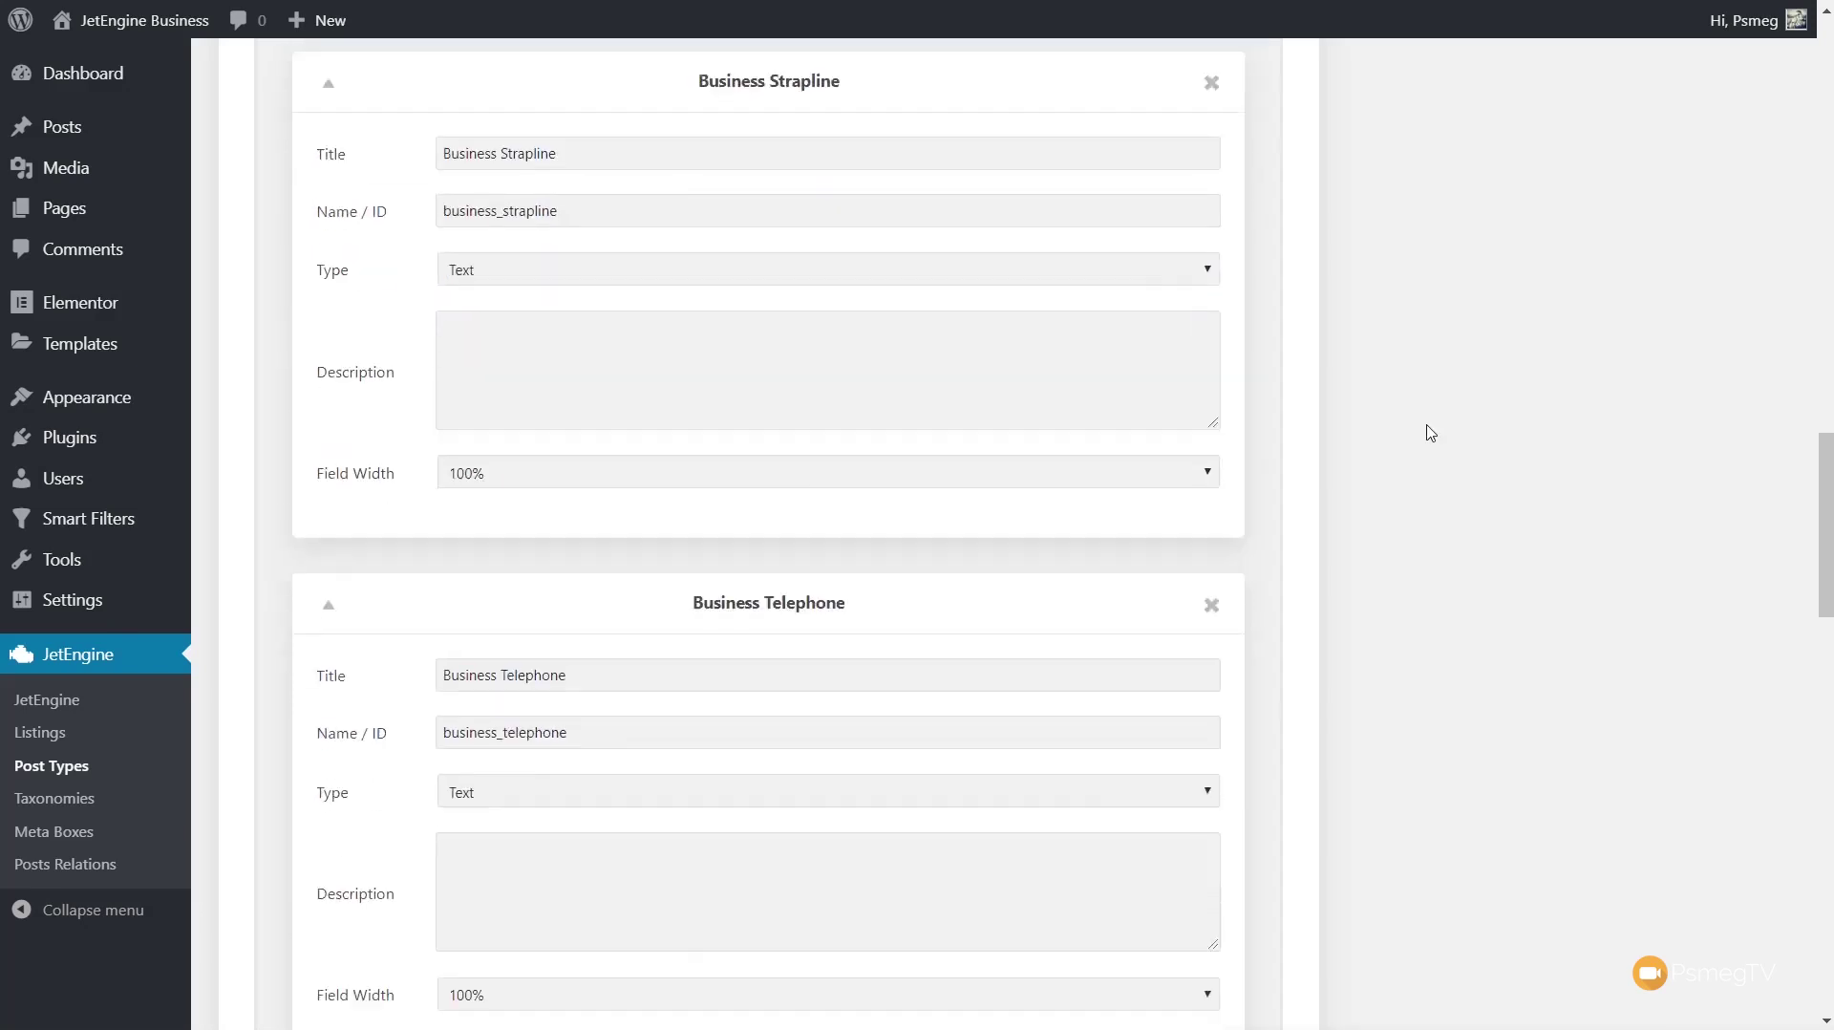
{"action": "scroll", "coordinate": [514, 678], "scroll_direction": "down", "scroll_amount": 1}
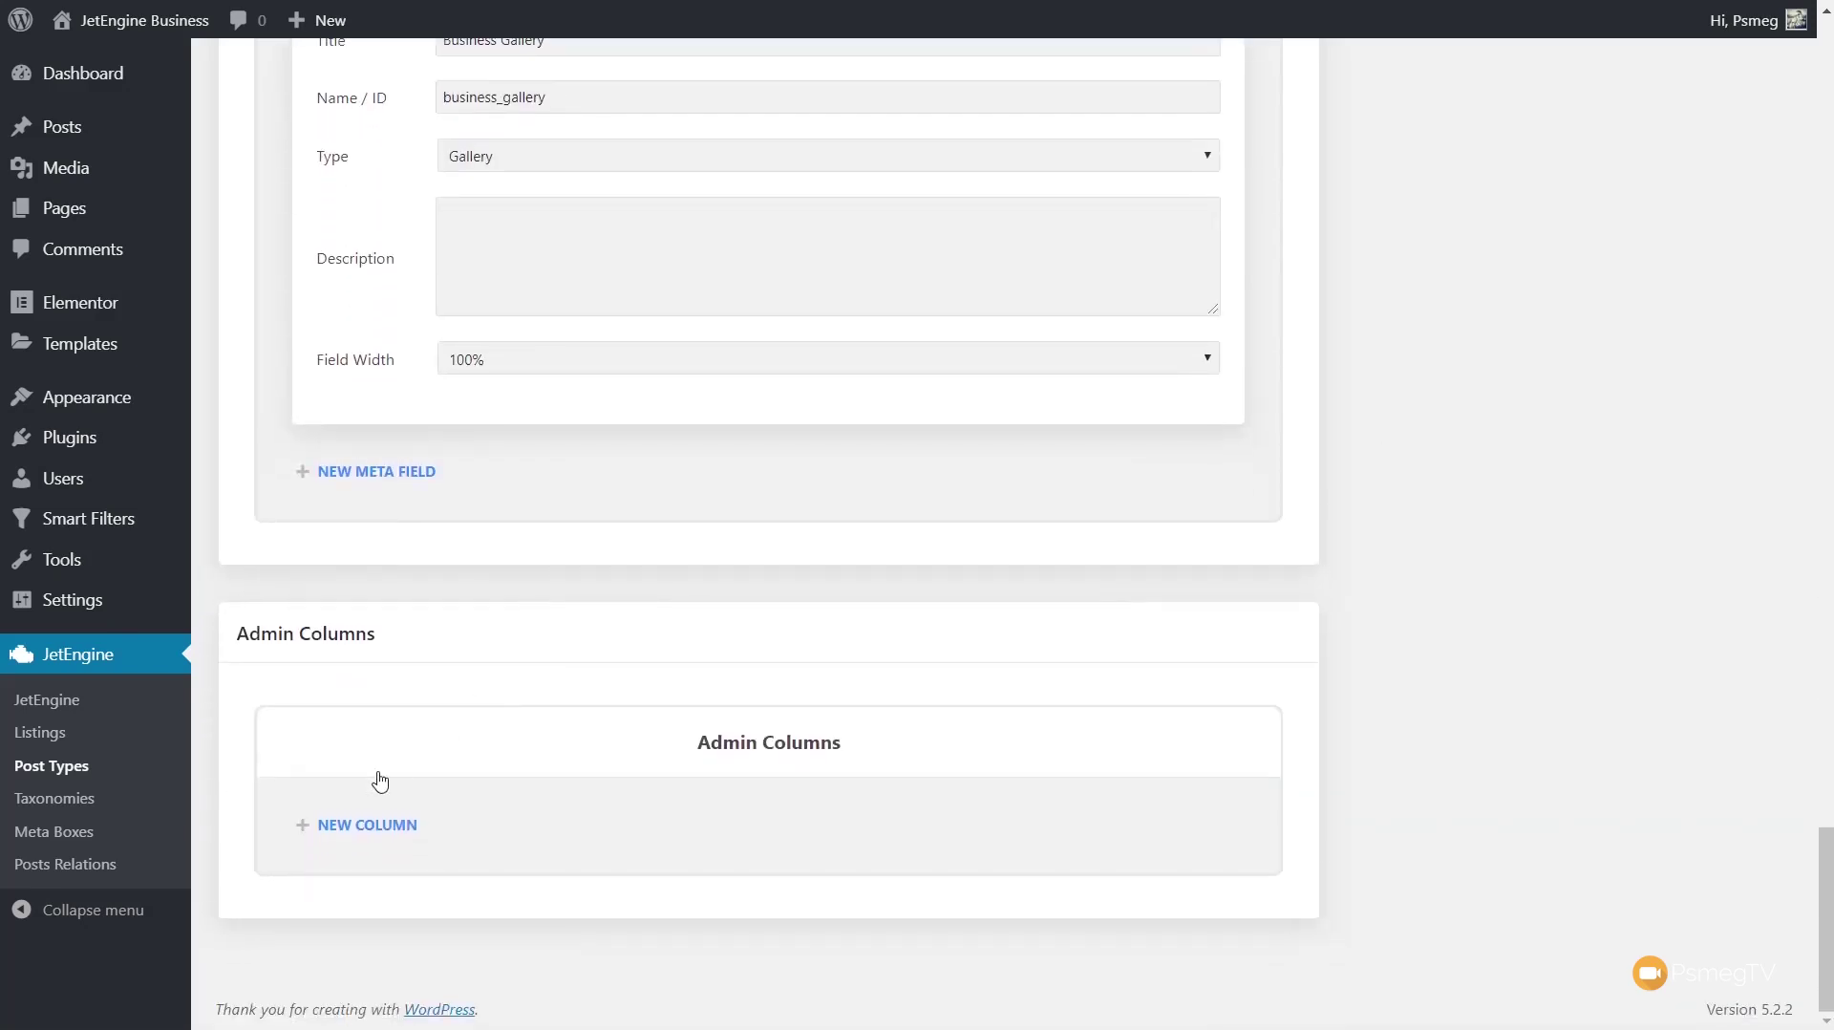
{"action": "left_click", "coordinate": [364, 828]}
{"action": "scroll", "coordinate": [926, 835], "scroll_direction": "down", "scroll_amount": 4}
{"action": "left_click", "coordinate": [598, 569]}
{"action": "type", "text": "Business"}
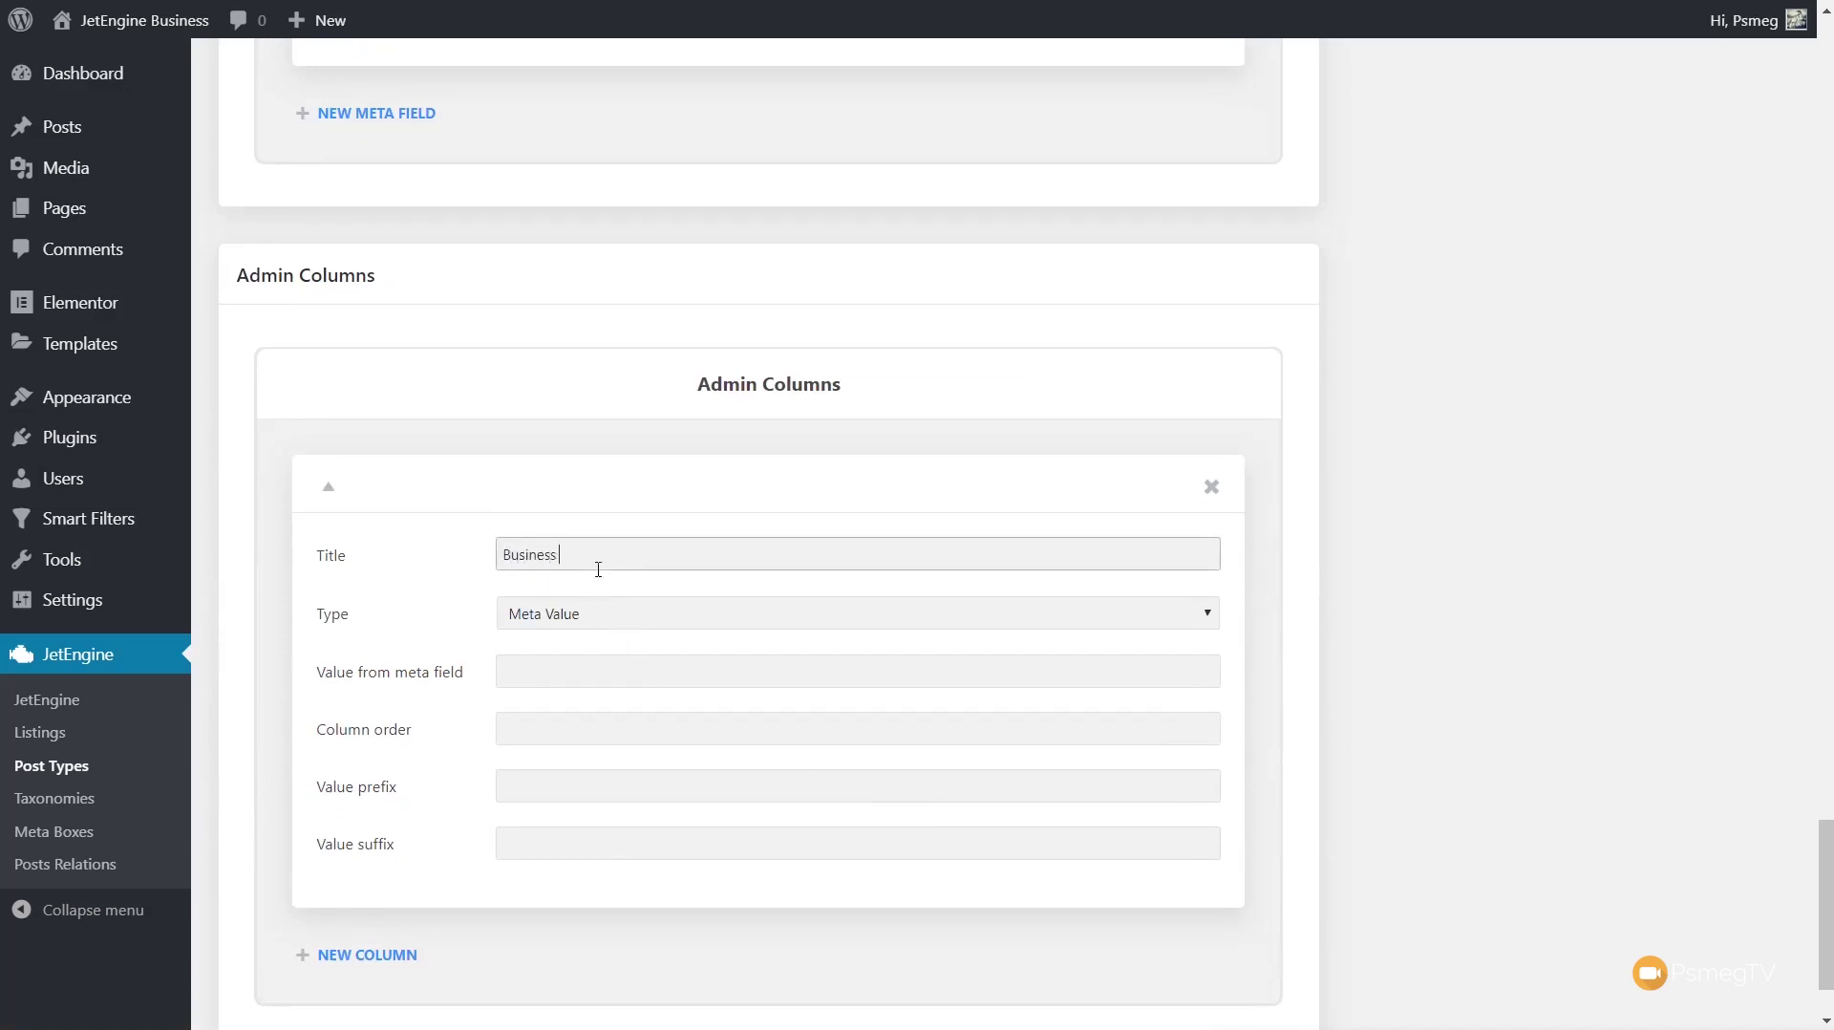
{"action": "type", "text": " Adrress"}
{"action": "left_click", "coordinate": [576, 616]}
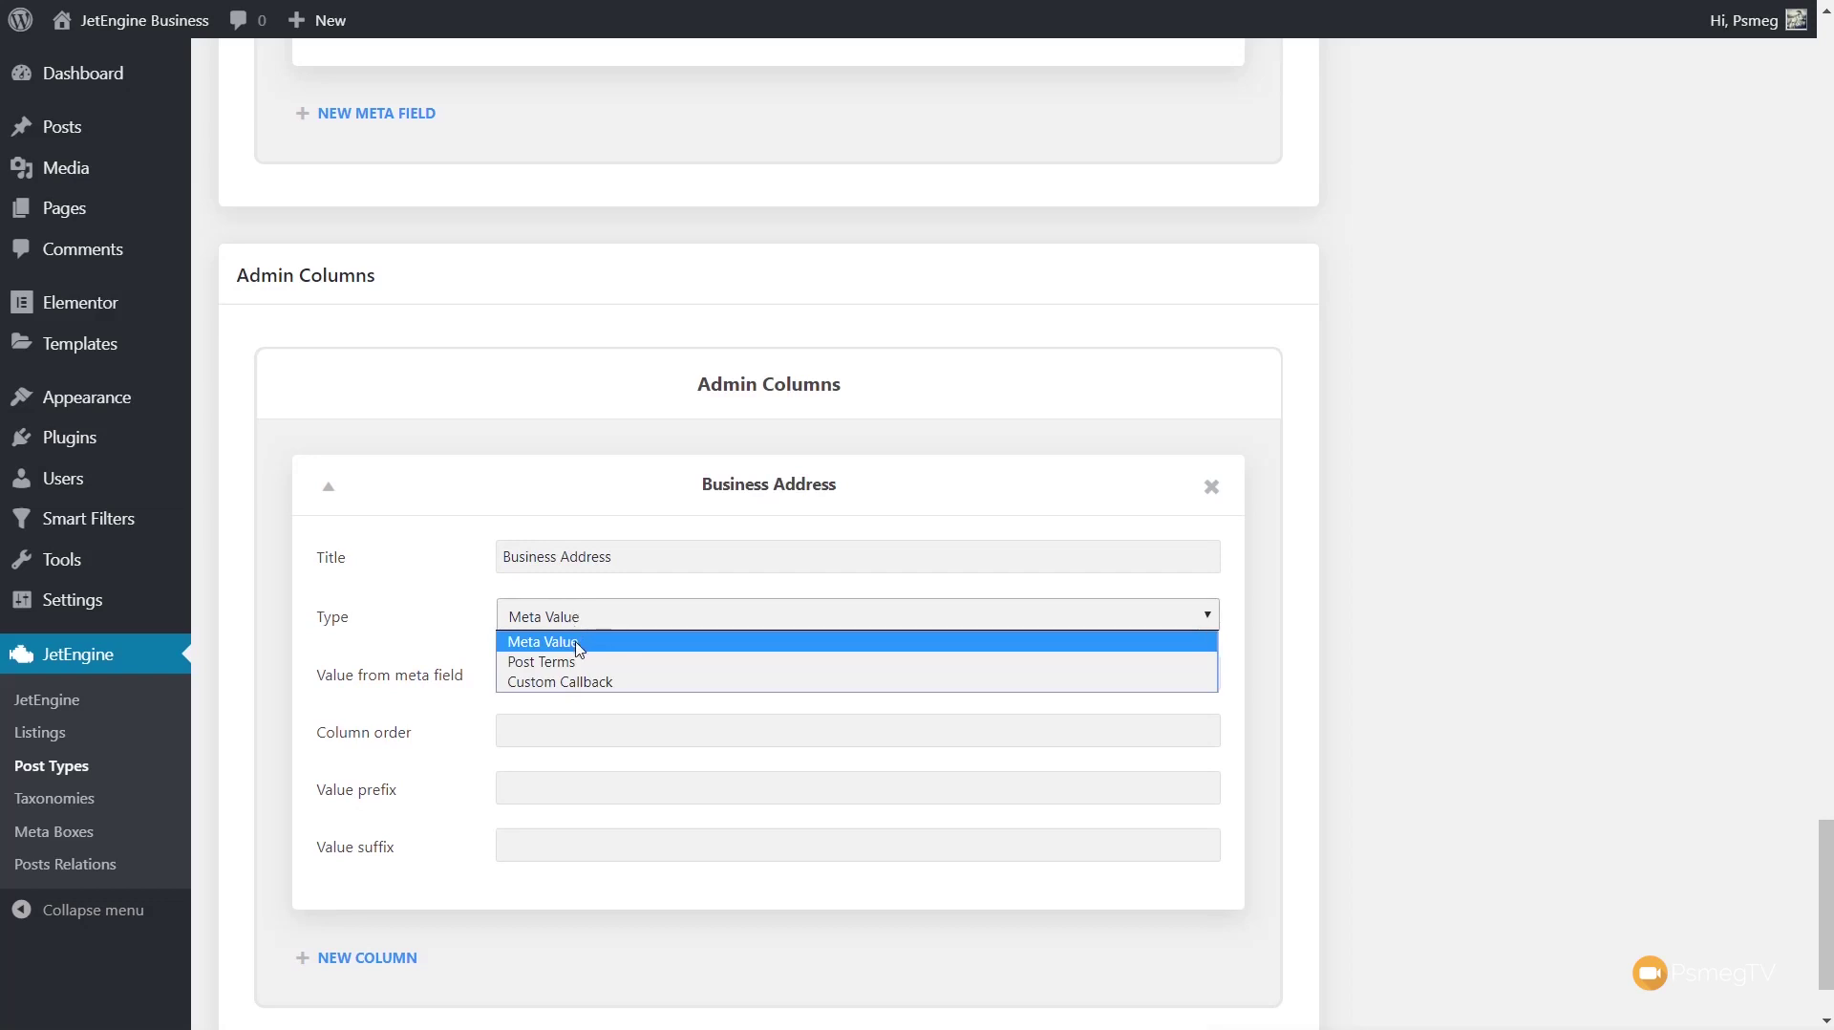
{"action": "left_click", "coordinate": [579, 642]}
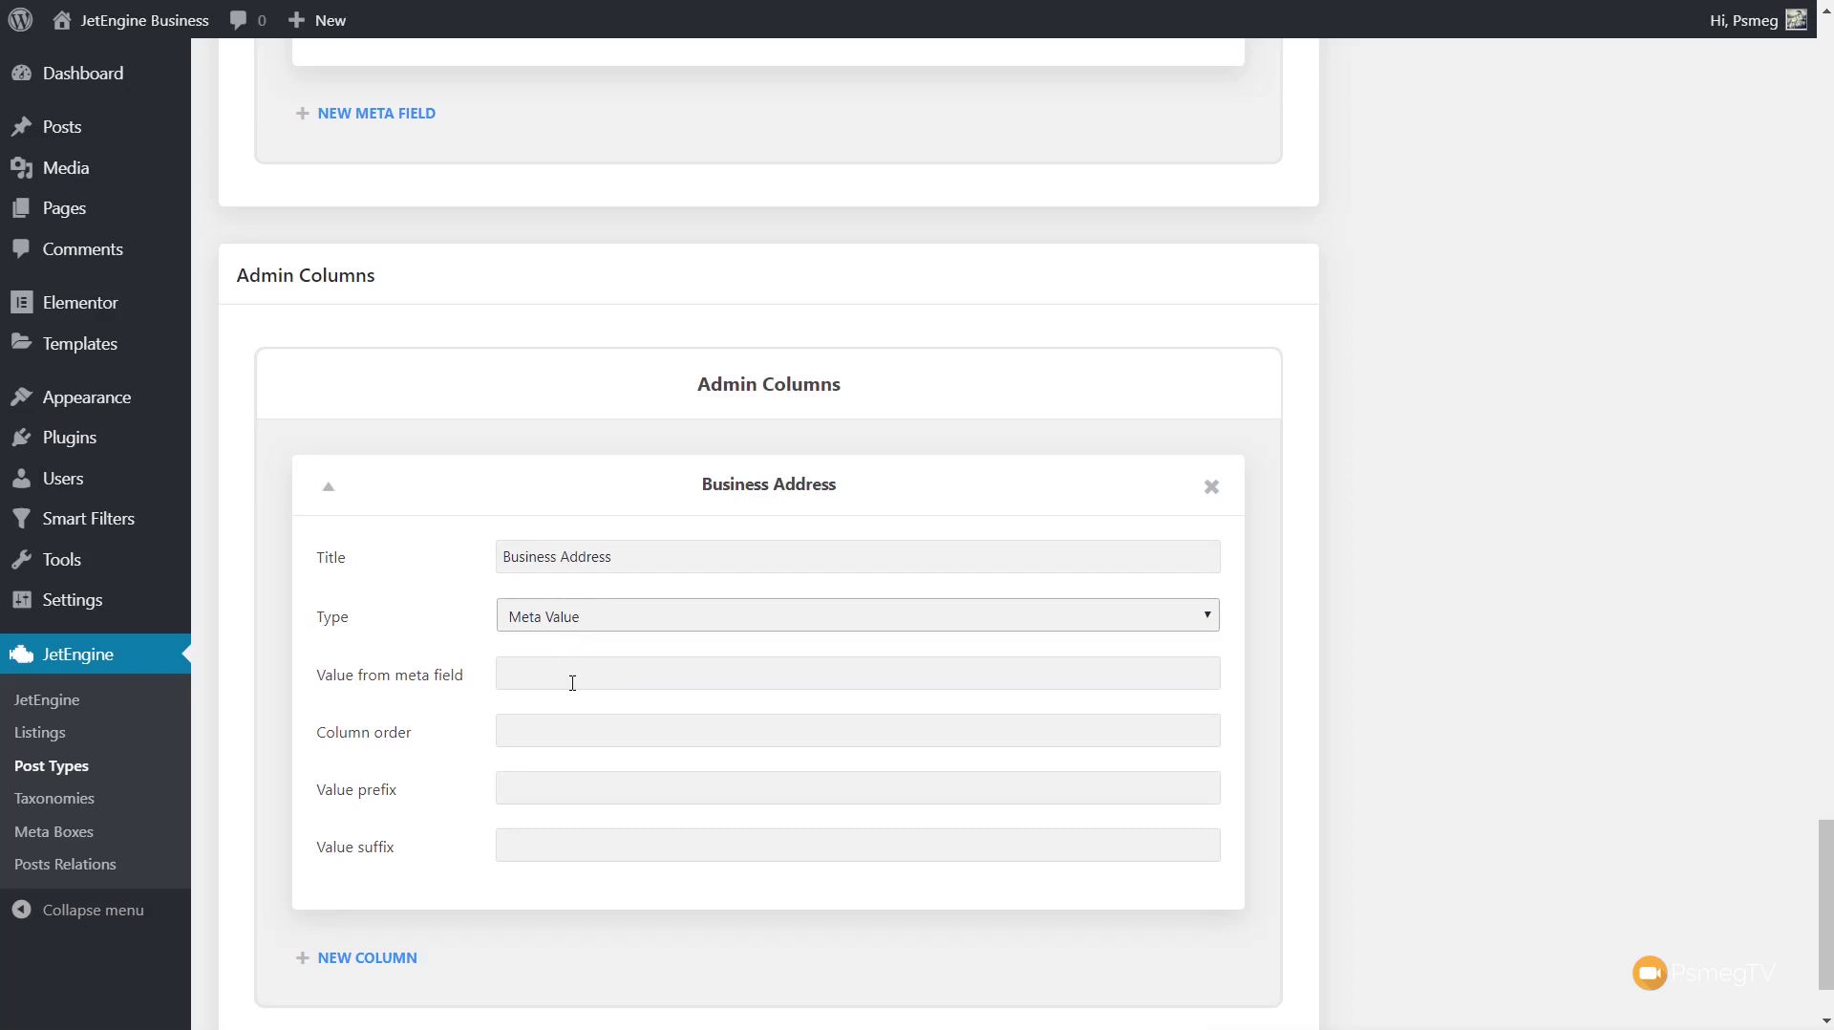
Step: Have the Business Address column take its value from the meta field business_address and set its column order to 2
{"action": "left_click", "coordinate": [571, 676]}
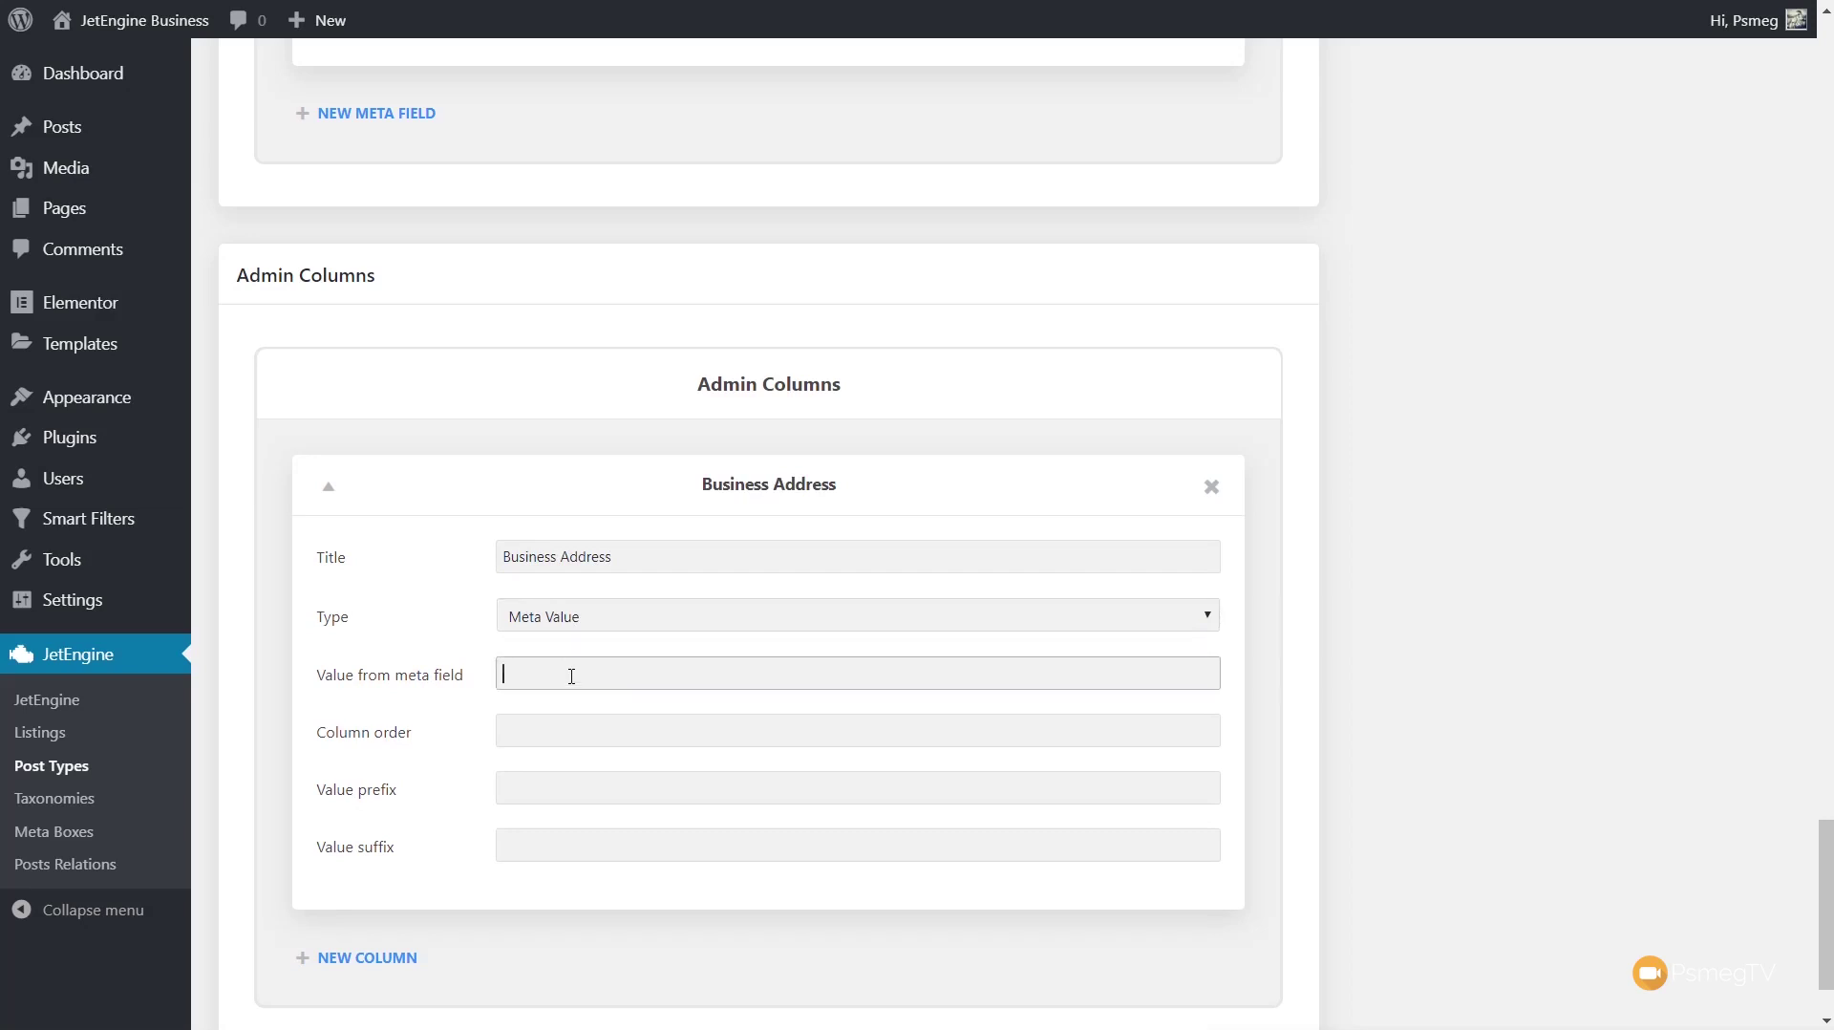
{"action": "key", "text": "ctrl+v"}
{"action": "left_click", "coordinate": [558, 732]}
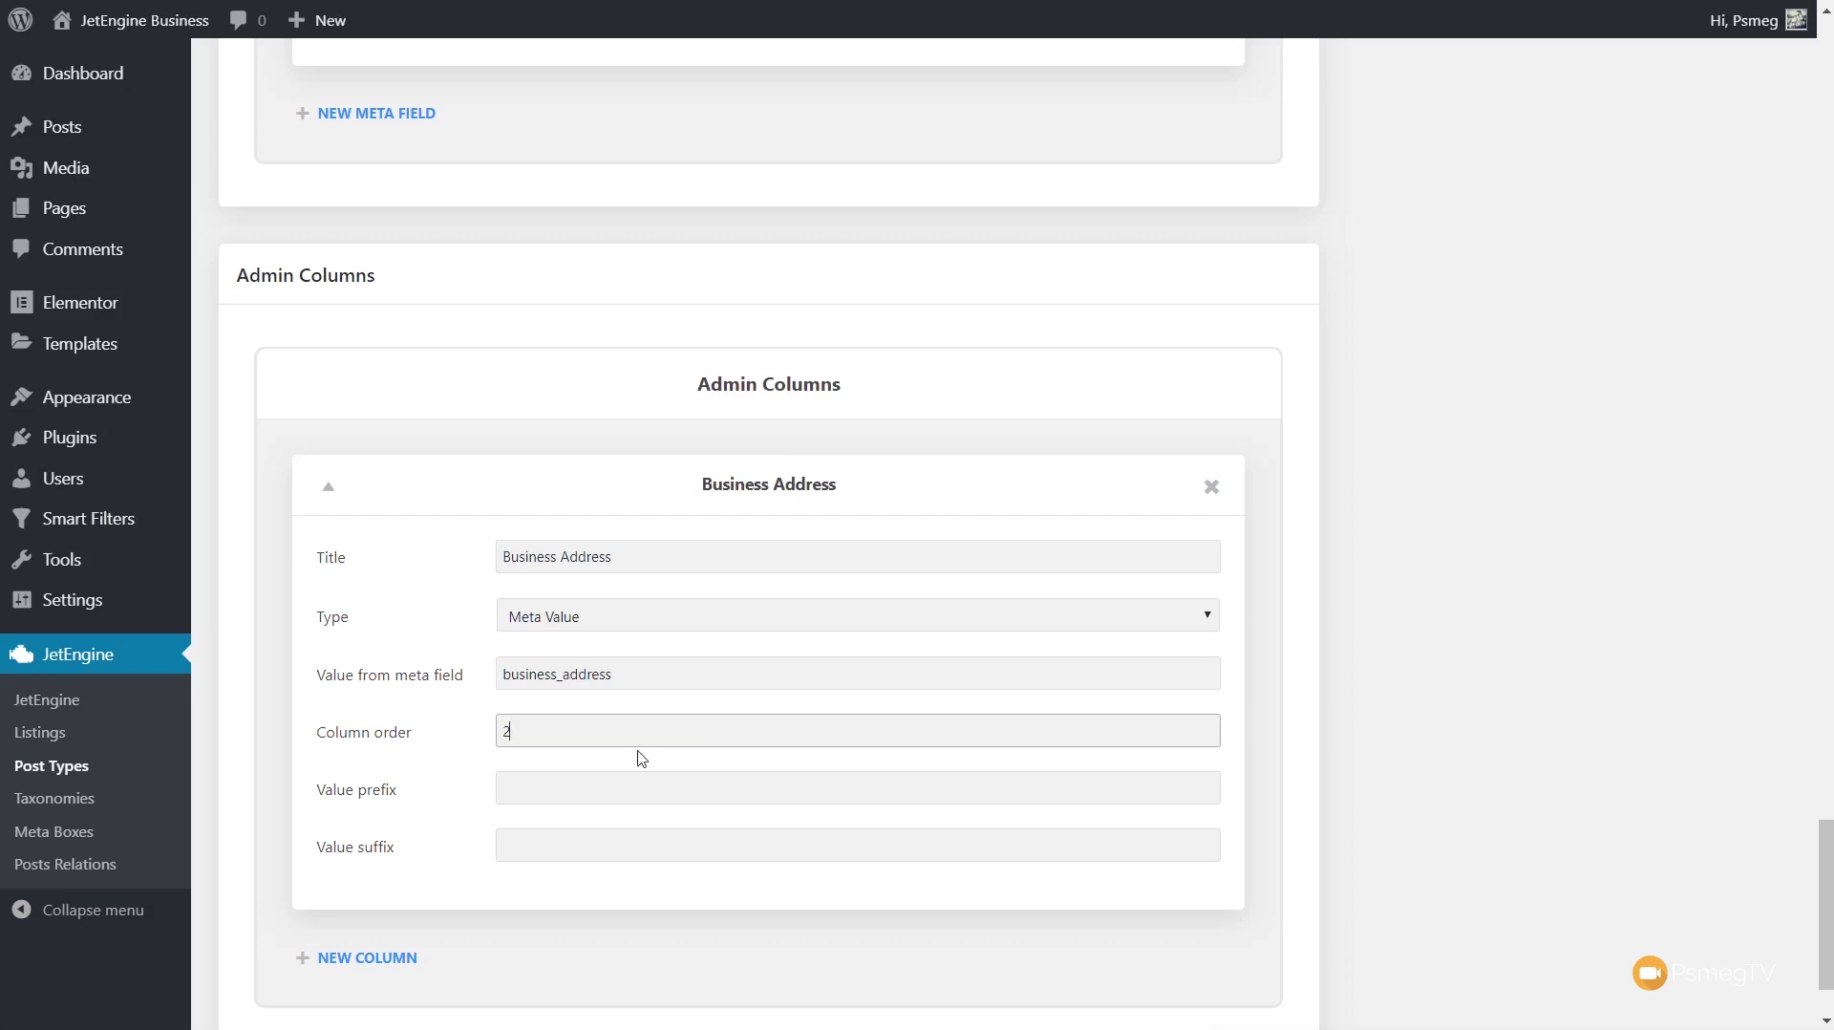
Step: Save the configured Businesses post type as a new post type
{"action": "scroll", "coordinate": [1494, 676], "scroll_direction": "up", "scroll_amount": 10}
{"action": "scroll", "coordinate": [1496, 660], "scroll_direction": "up", "scroll_amount": 15}
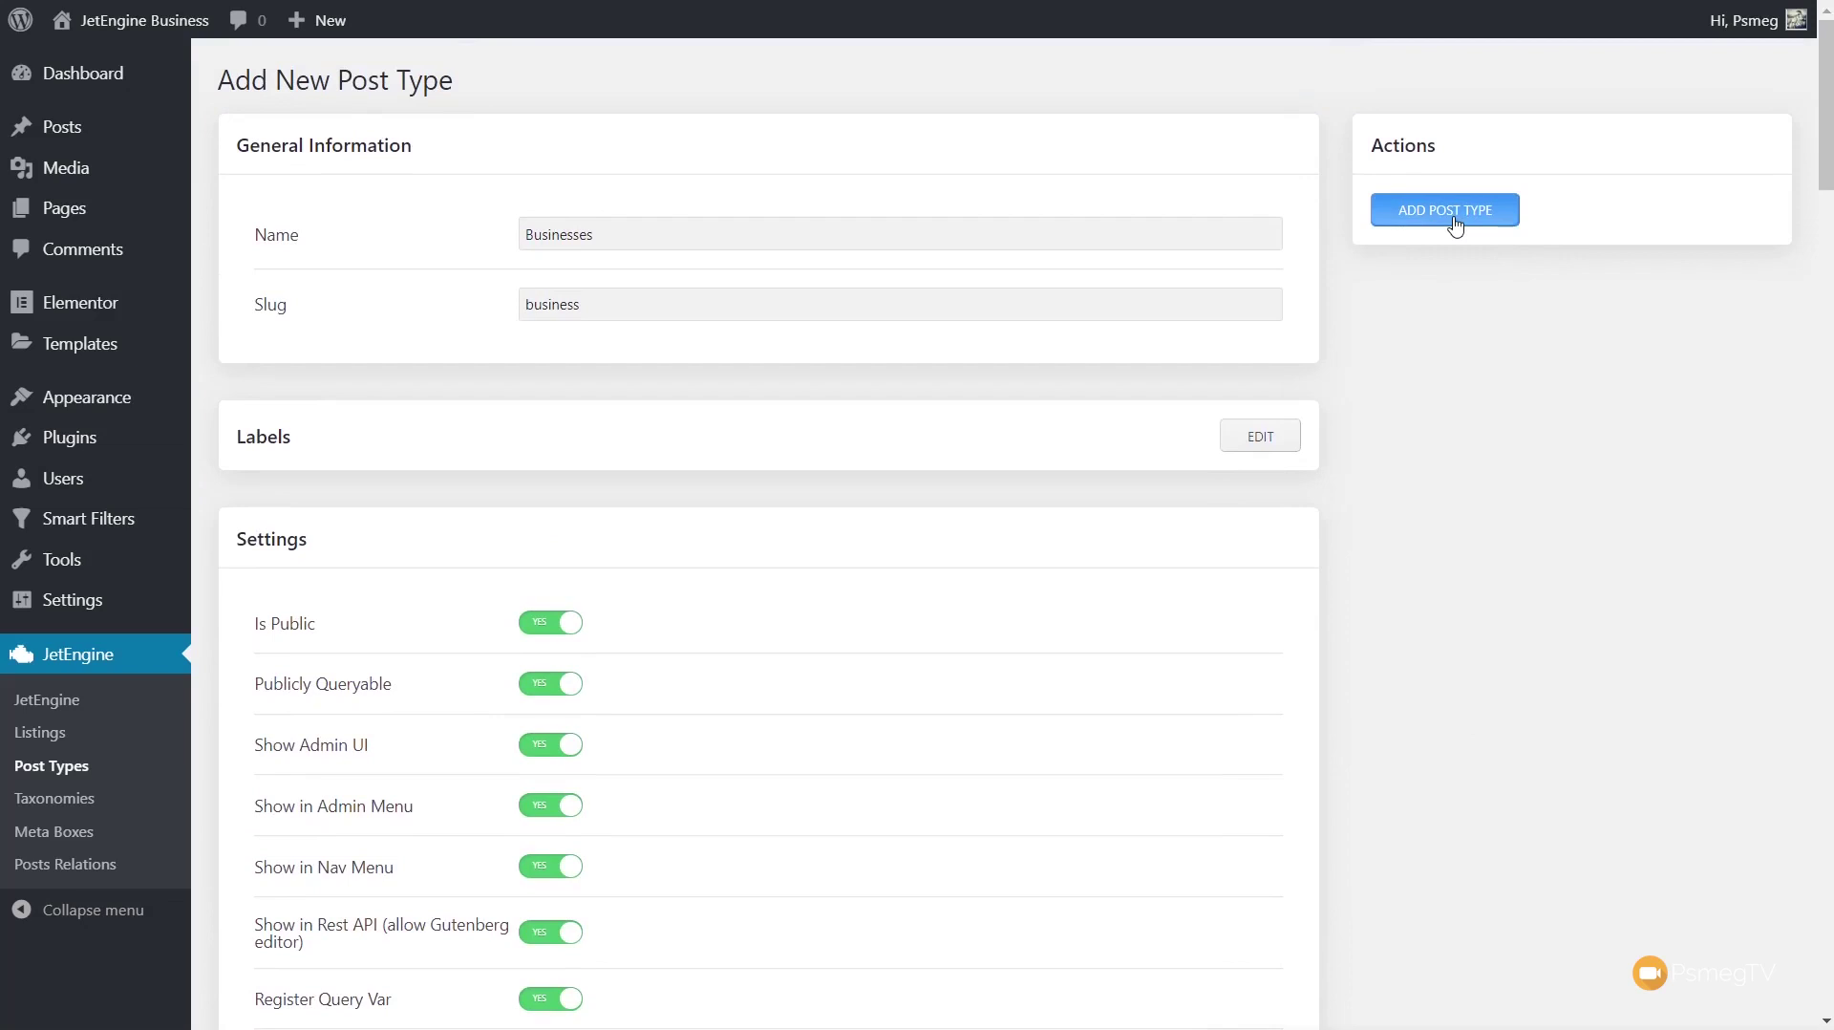
{"action": "left_click", "coordinate": [1456, 225]}
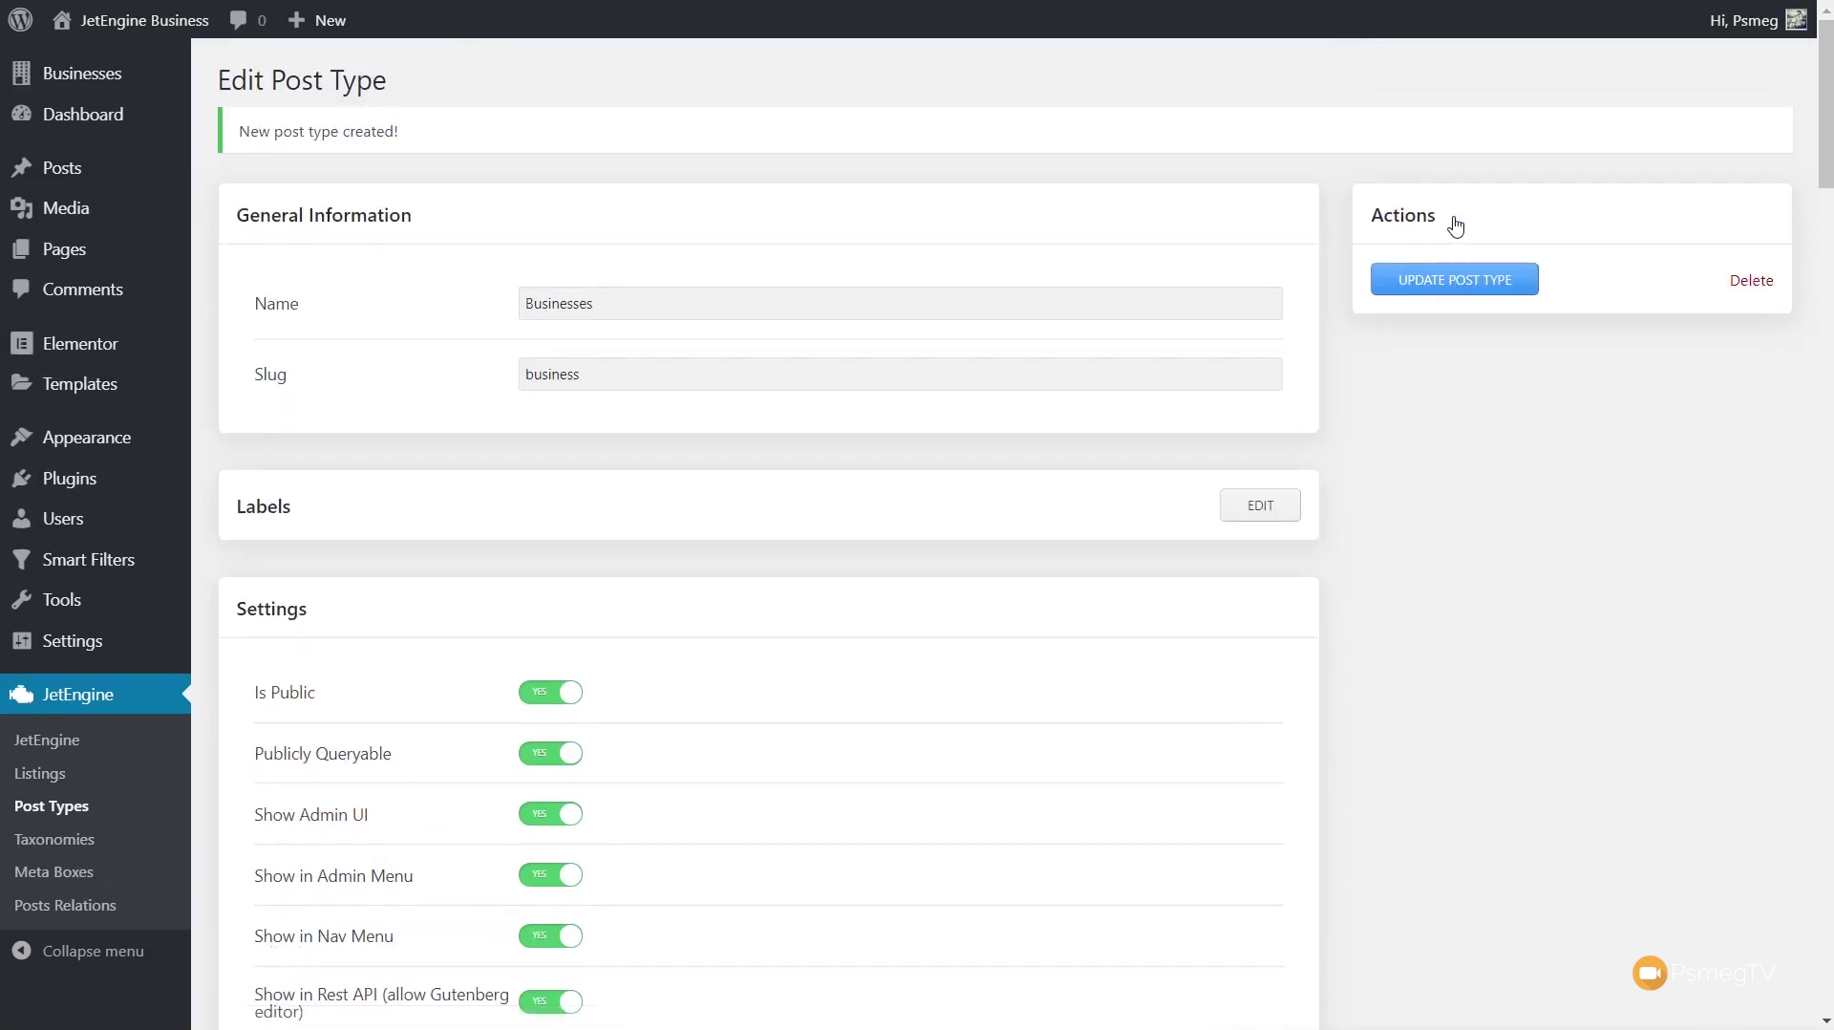
Step: Open the list of Businesses entries and check its Business Address column
{"action": "mouse_move", "coordinate": [116, 89]}
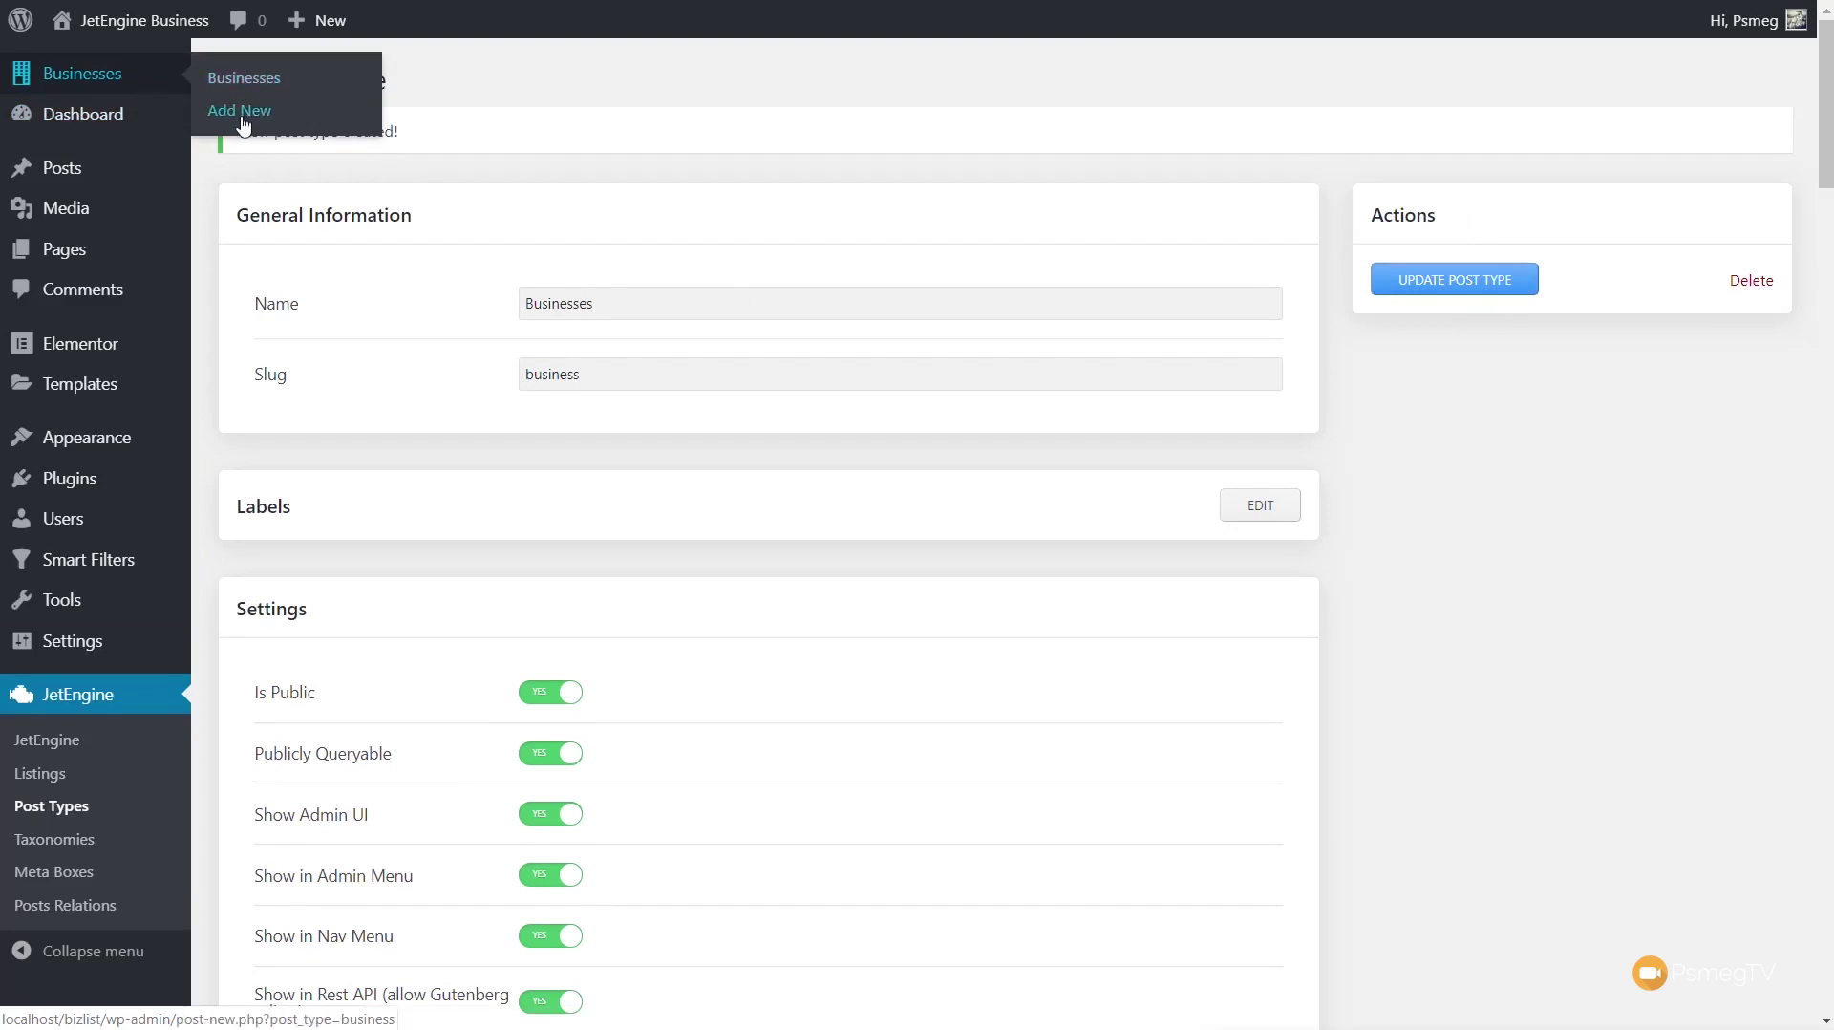
{"action": "left_click", "coordinate": [241, 82]}
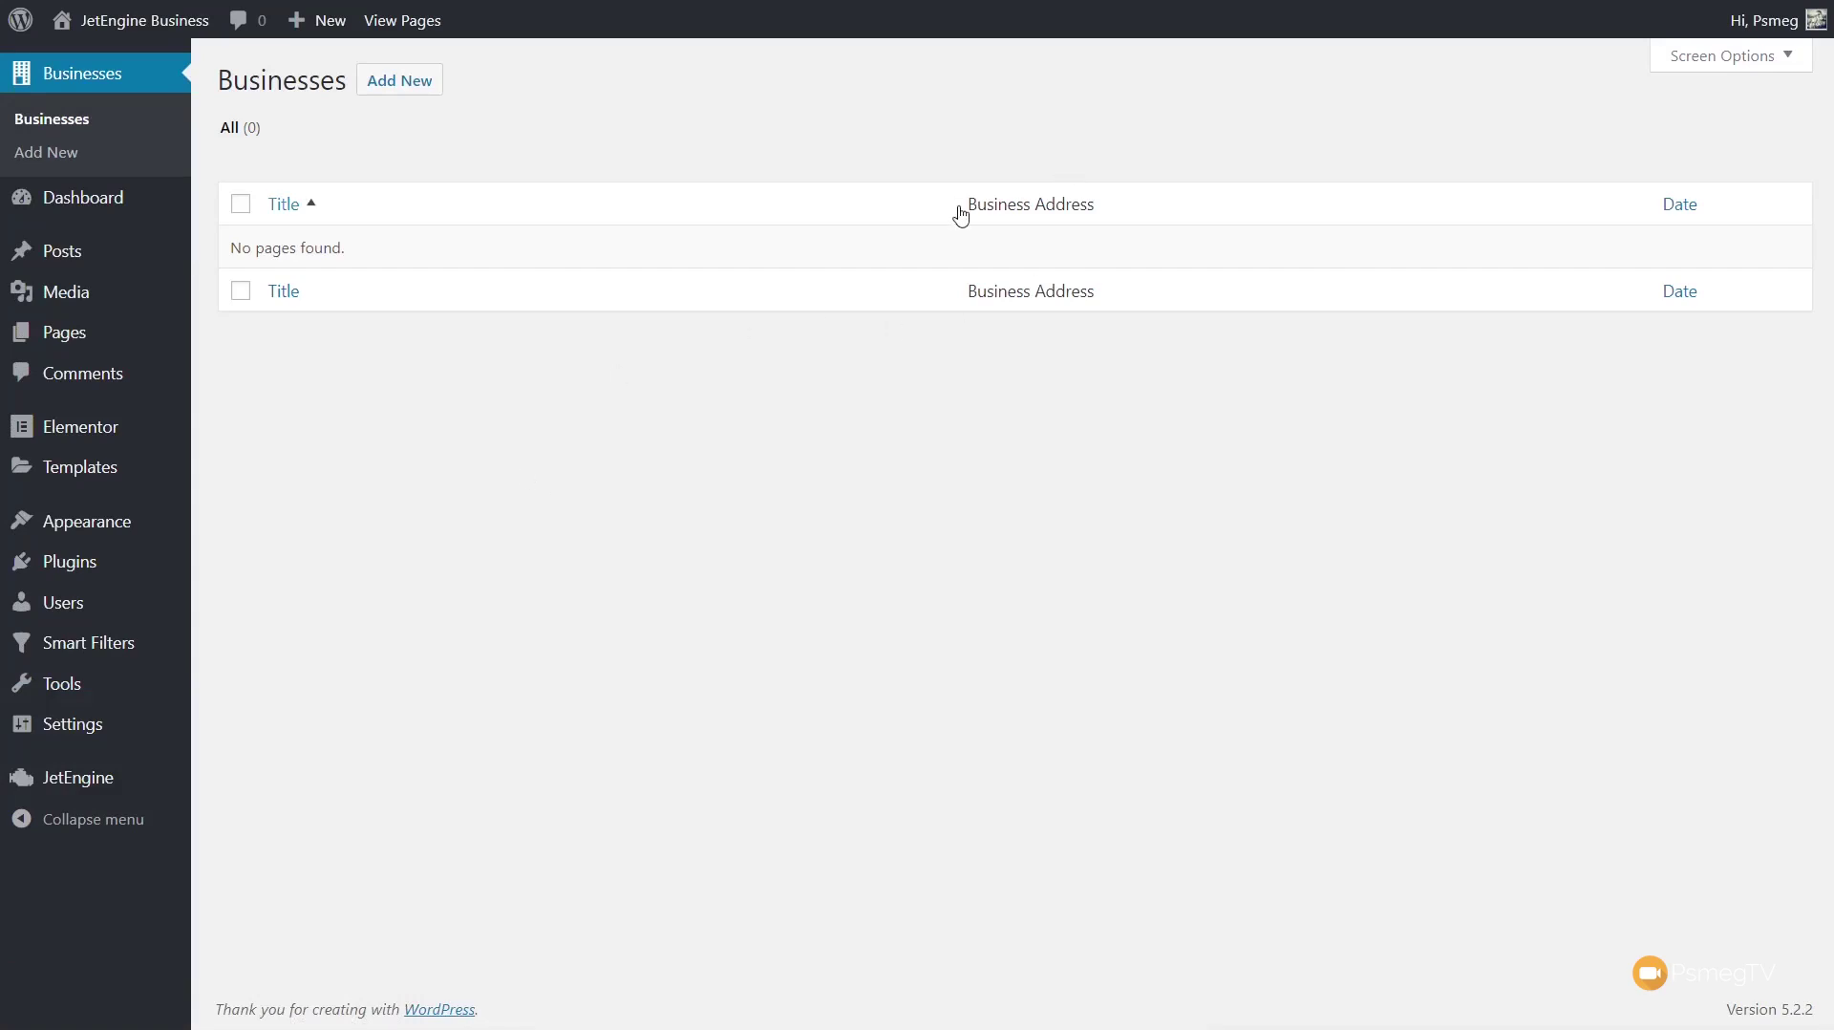
{"action": "left_click_drag", "start_coordinate": [966, 206], "coordinate": [1100, 209]}
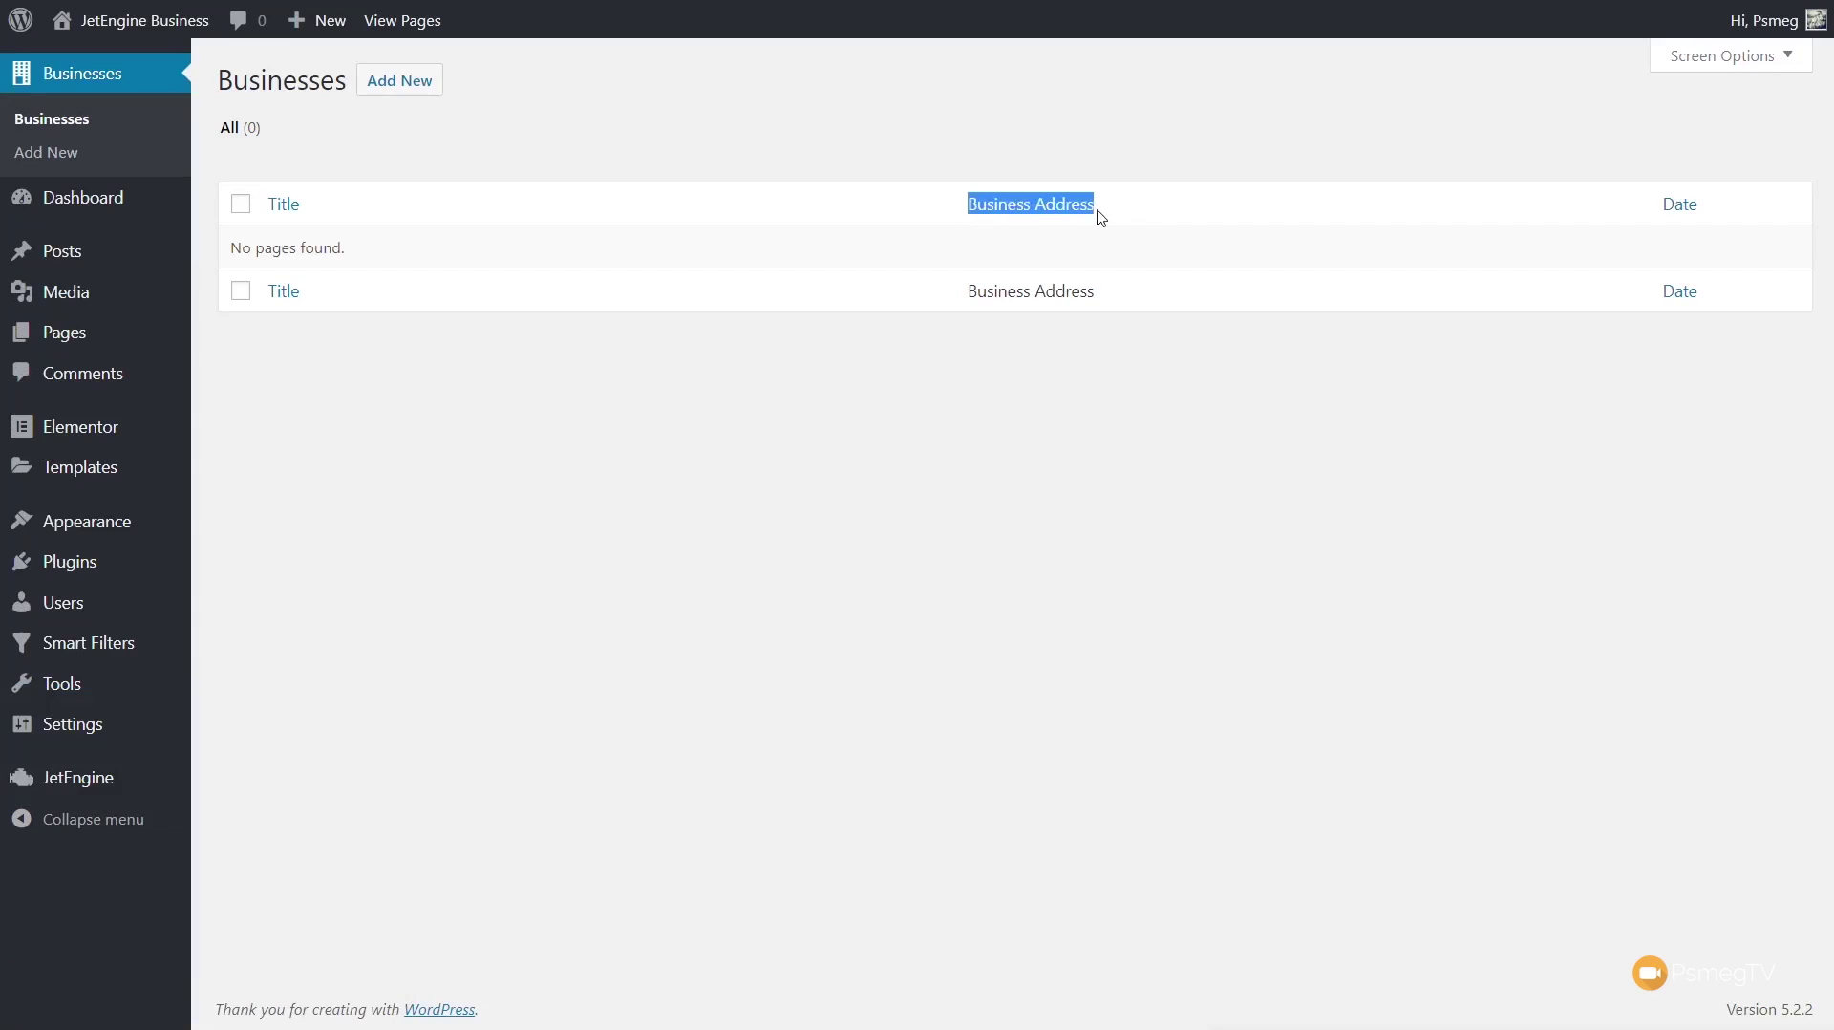
{"action": "left_click", "coordinate": [1081, 246]}
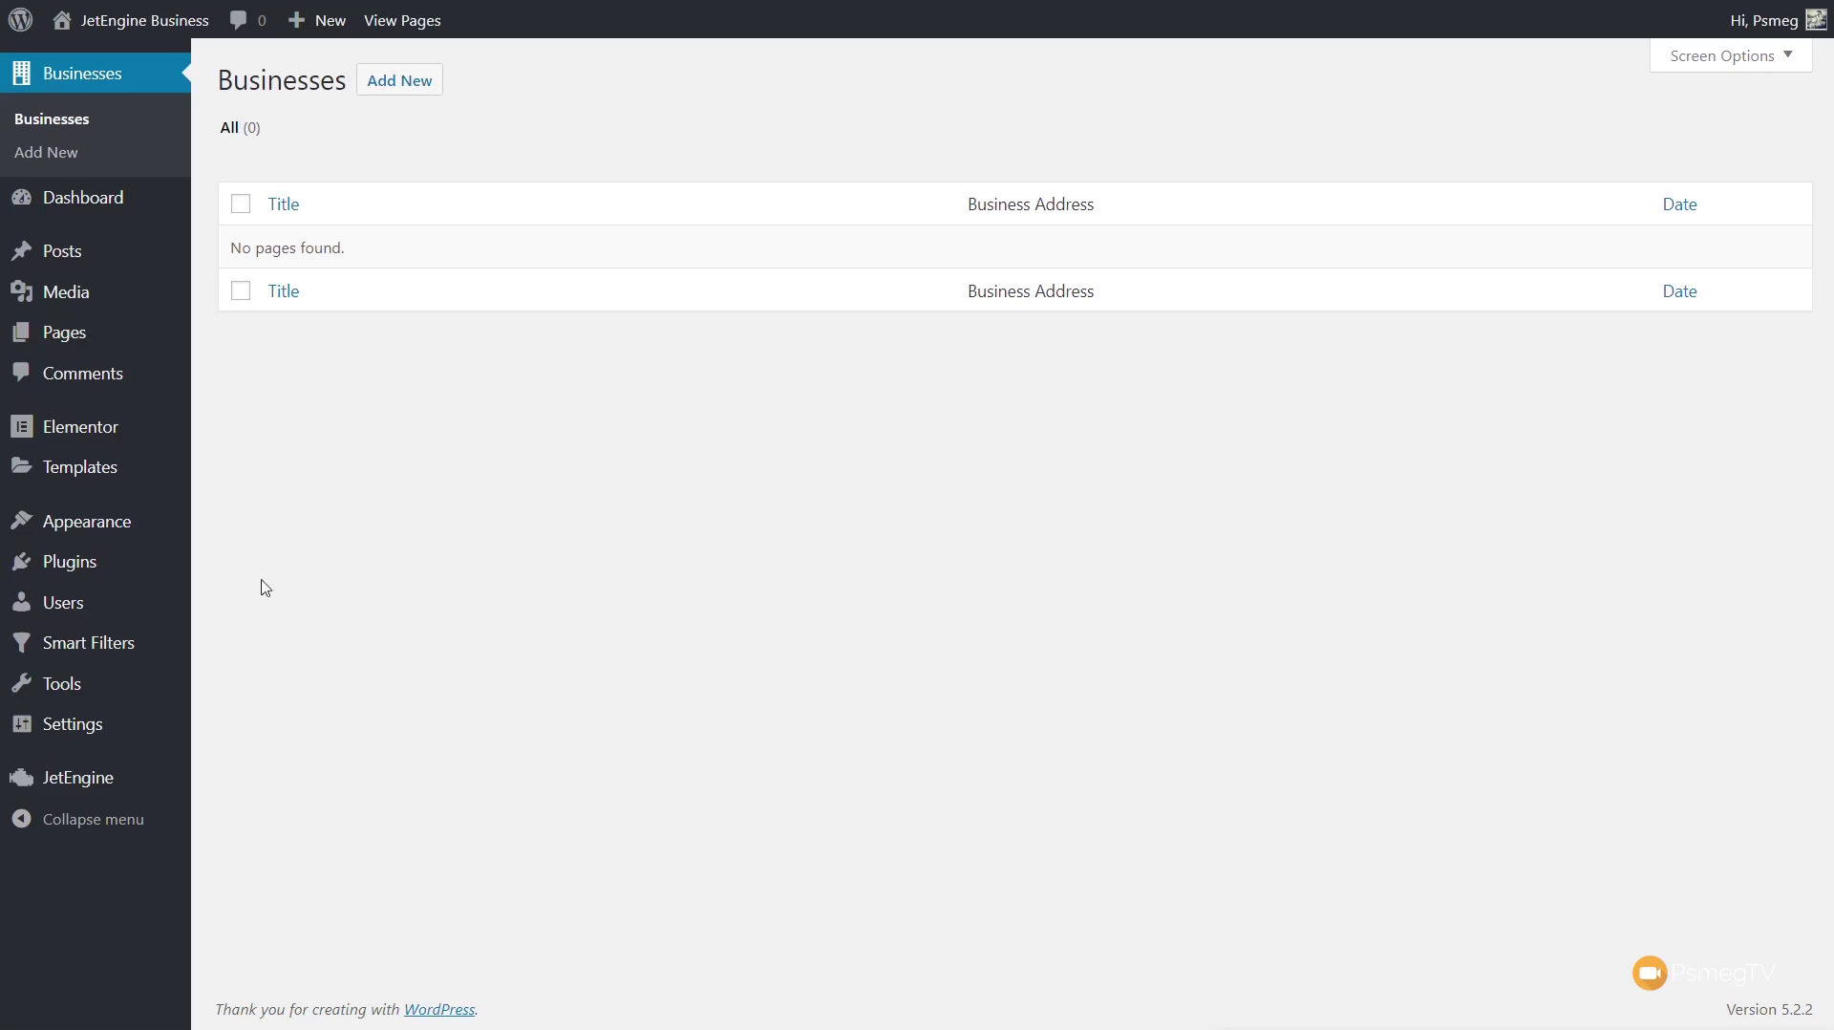
Step: Start a new JetEngine taxonomy named Business Type with the slug business_type and assign it to the Businesses post type
{"action": "mouse_move", "coordinate": [99, 778]}
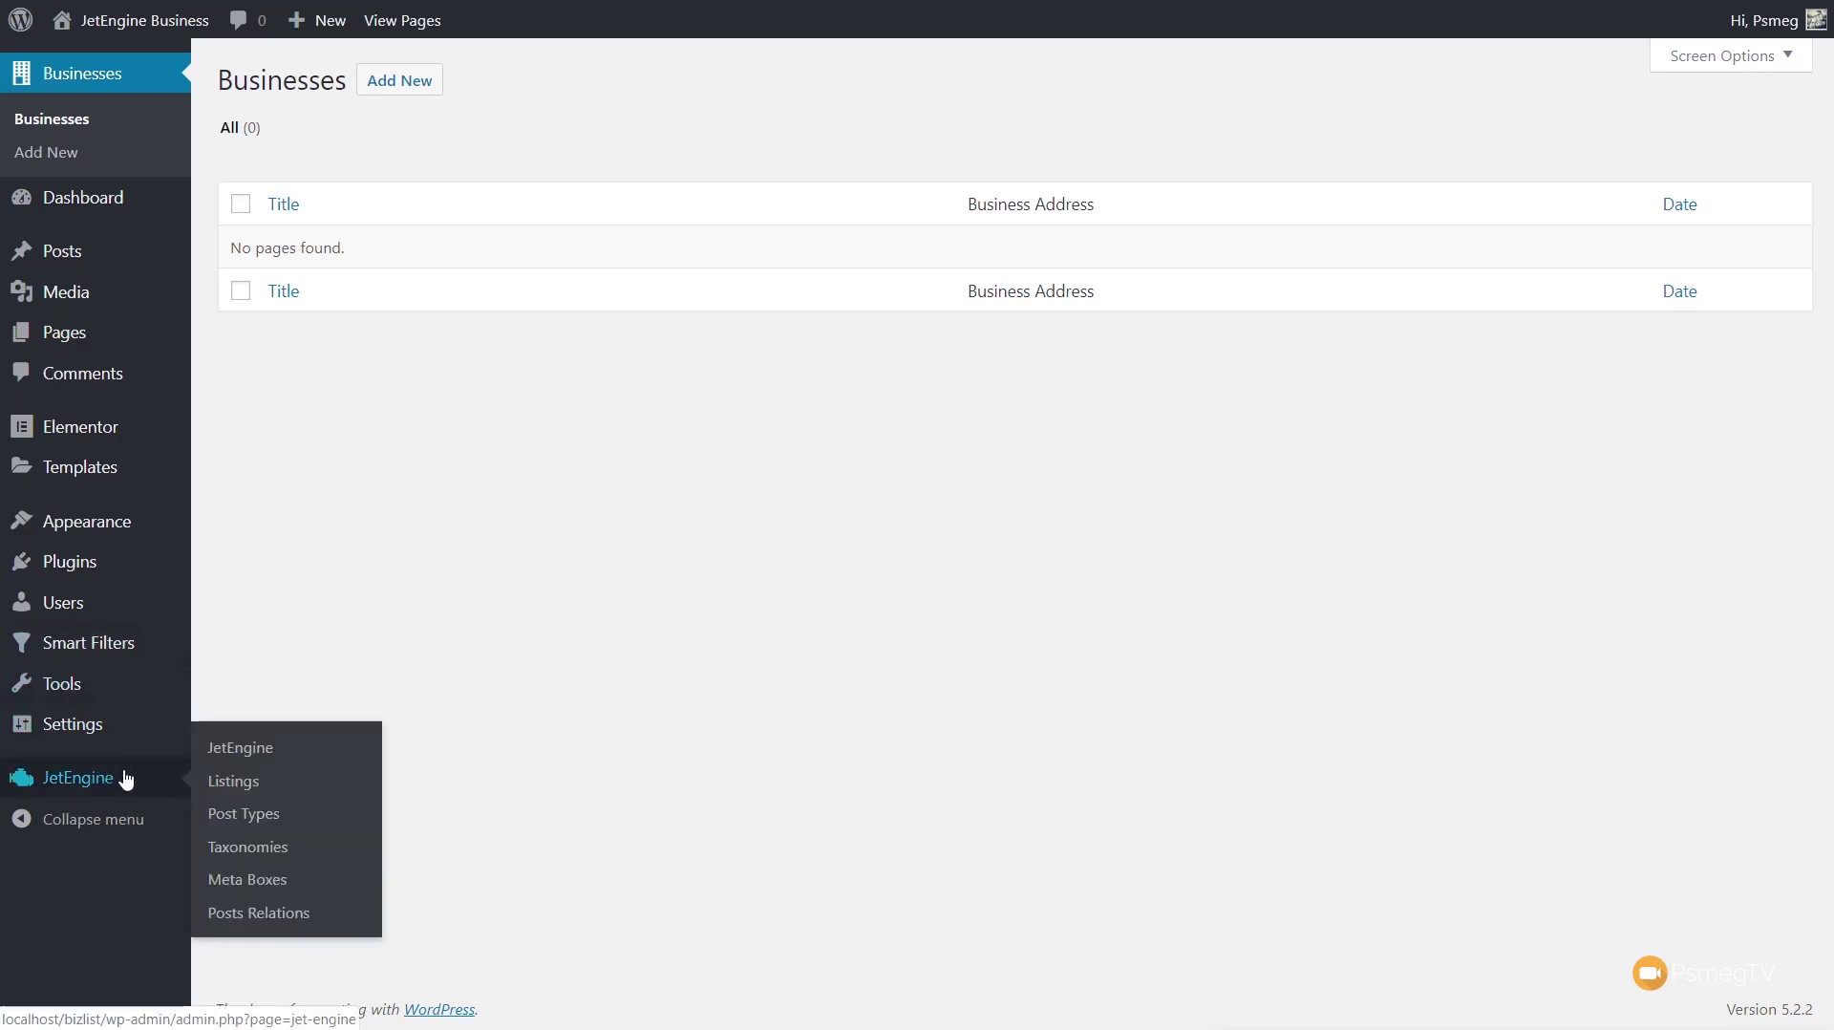
{"action": "left_click", "coordinate": [238, 848]}
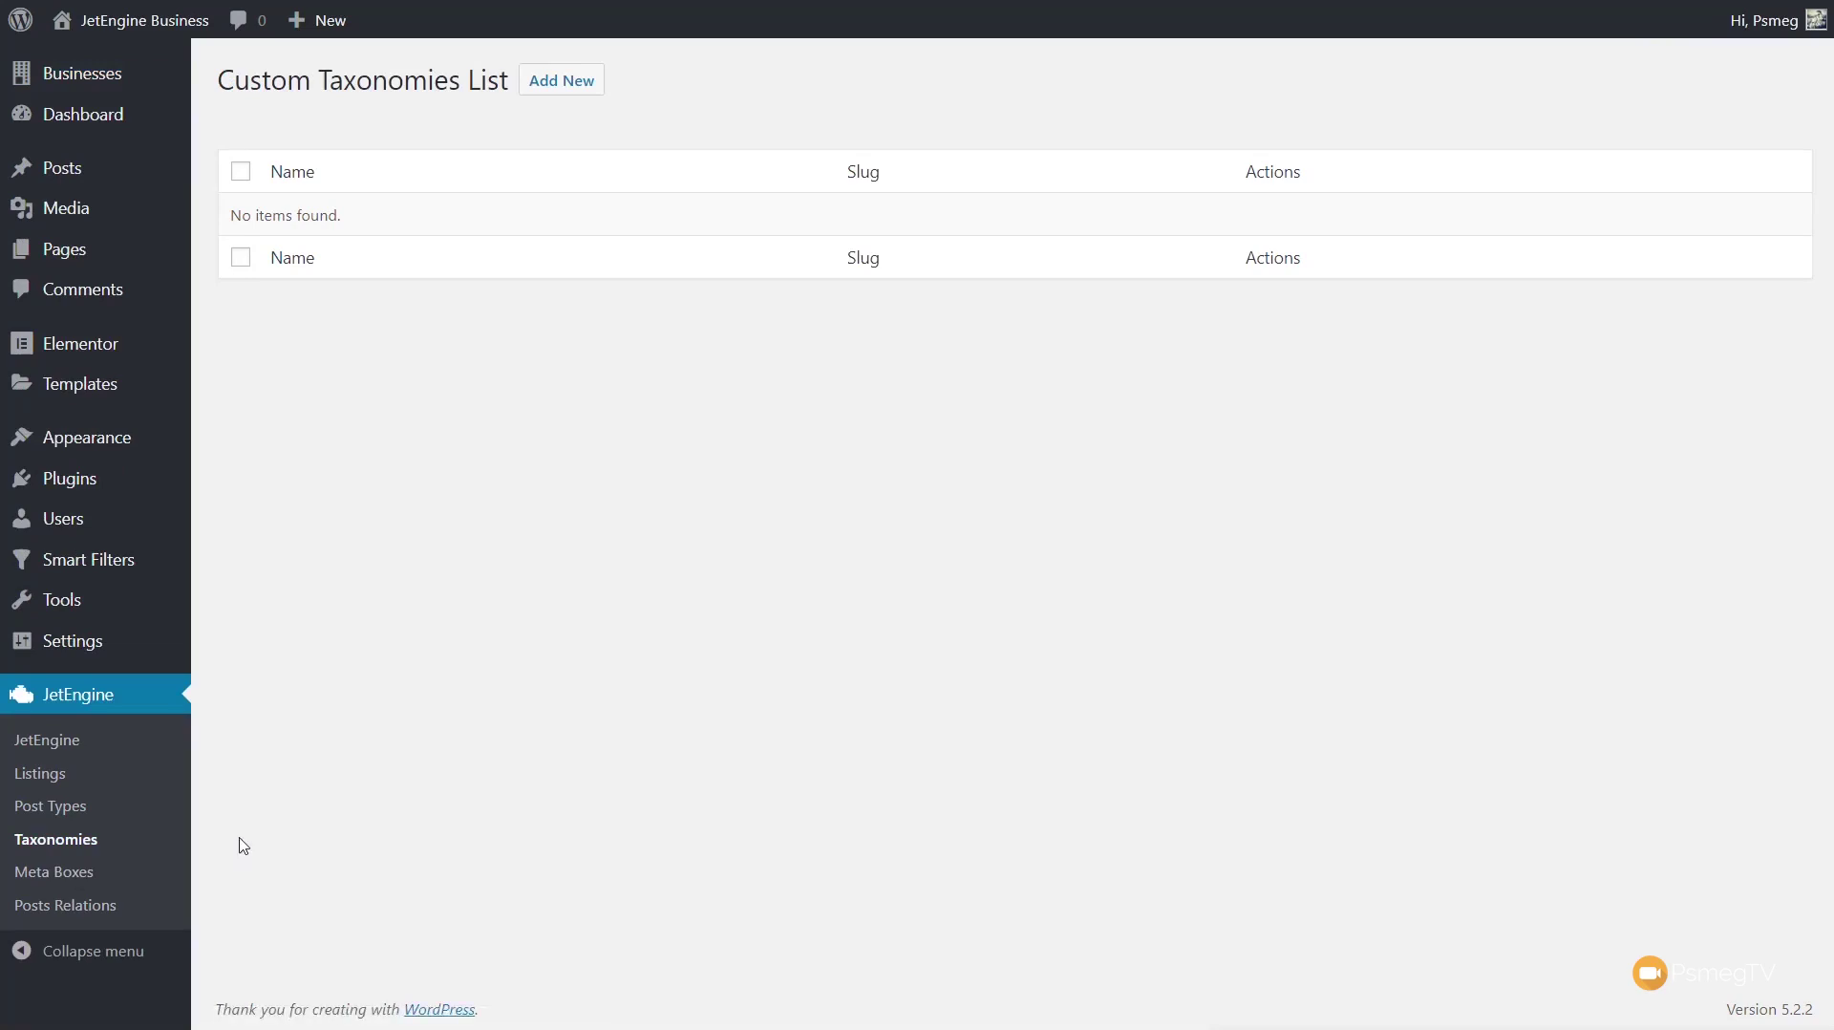
{"action": "left_click", "coordinate": [571, 81]}
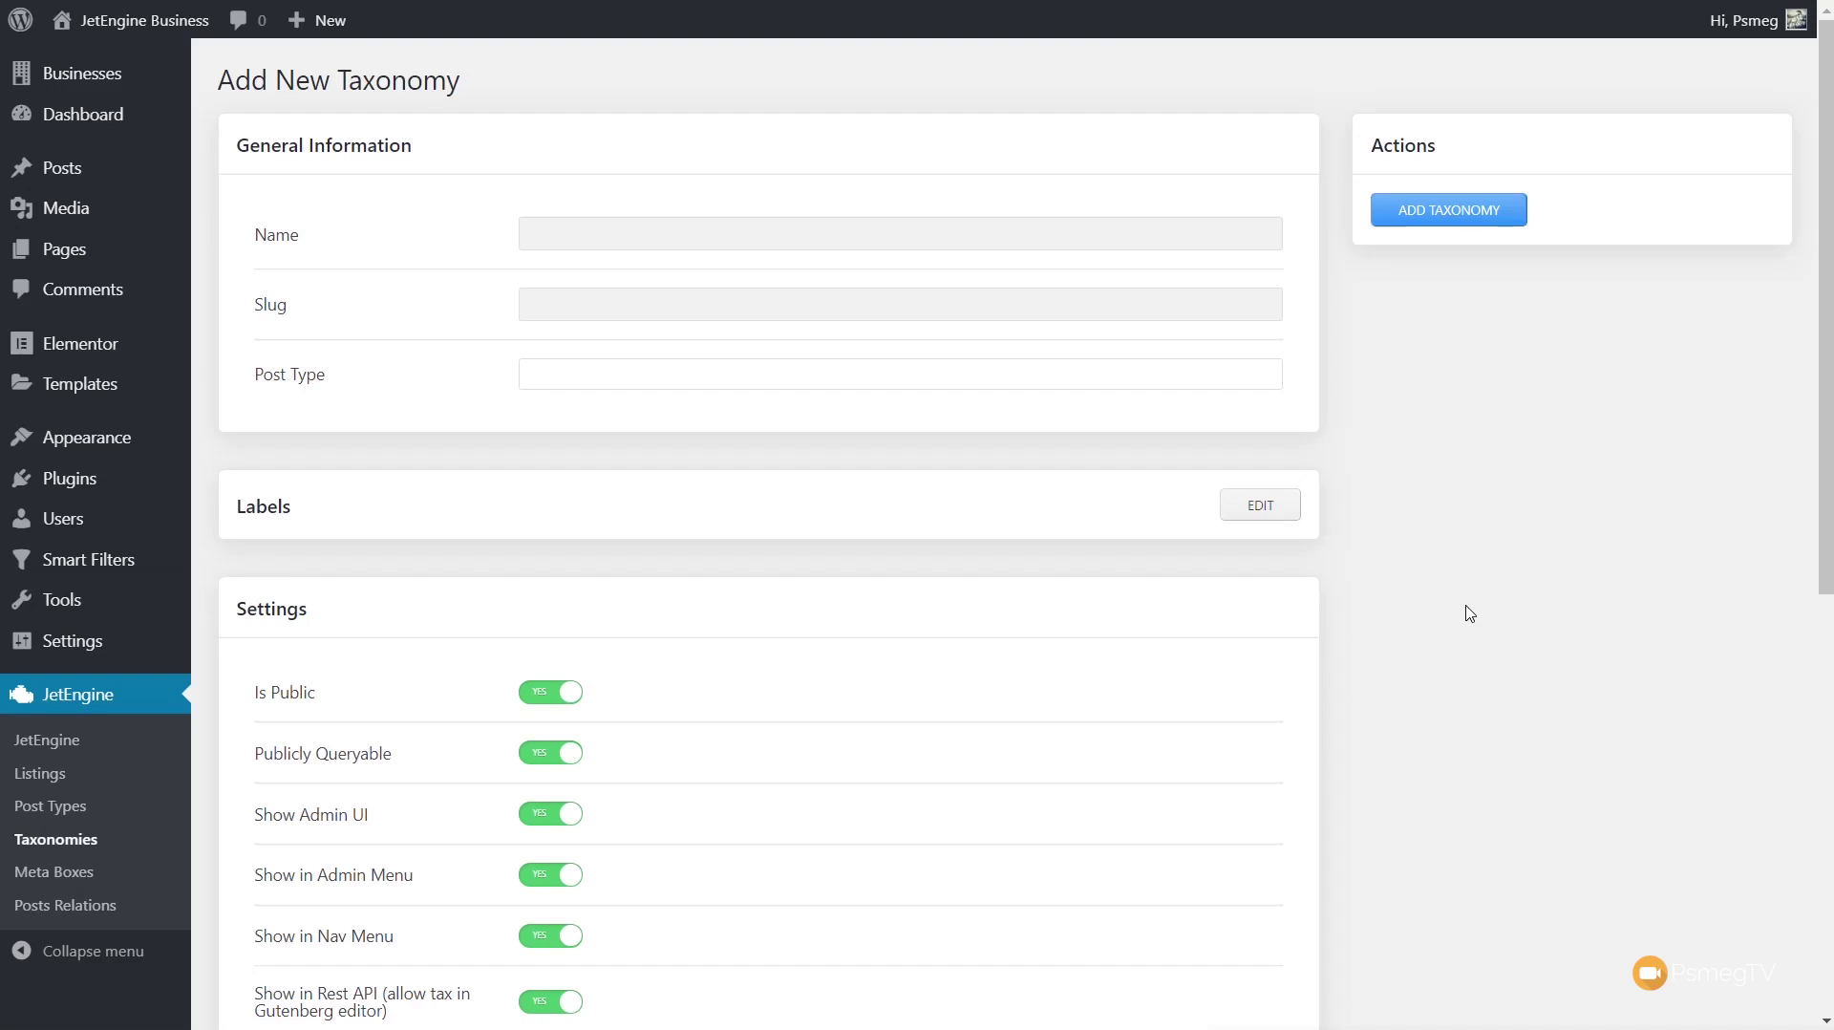
{"action": "left_click", "coordinate": [597, 238]}
{"action": "type", "text": "Business Type"}
{"action": "left_click", "coordinate": [532, 303]}
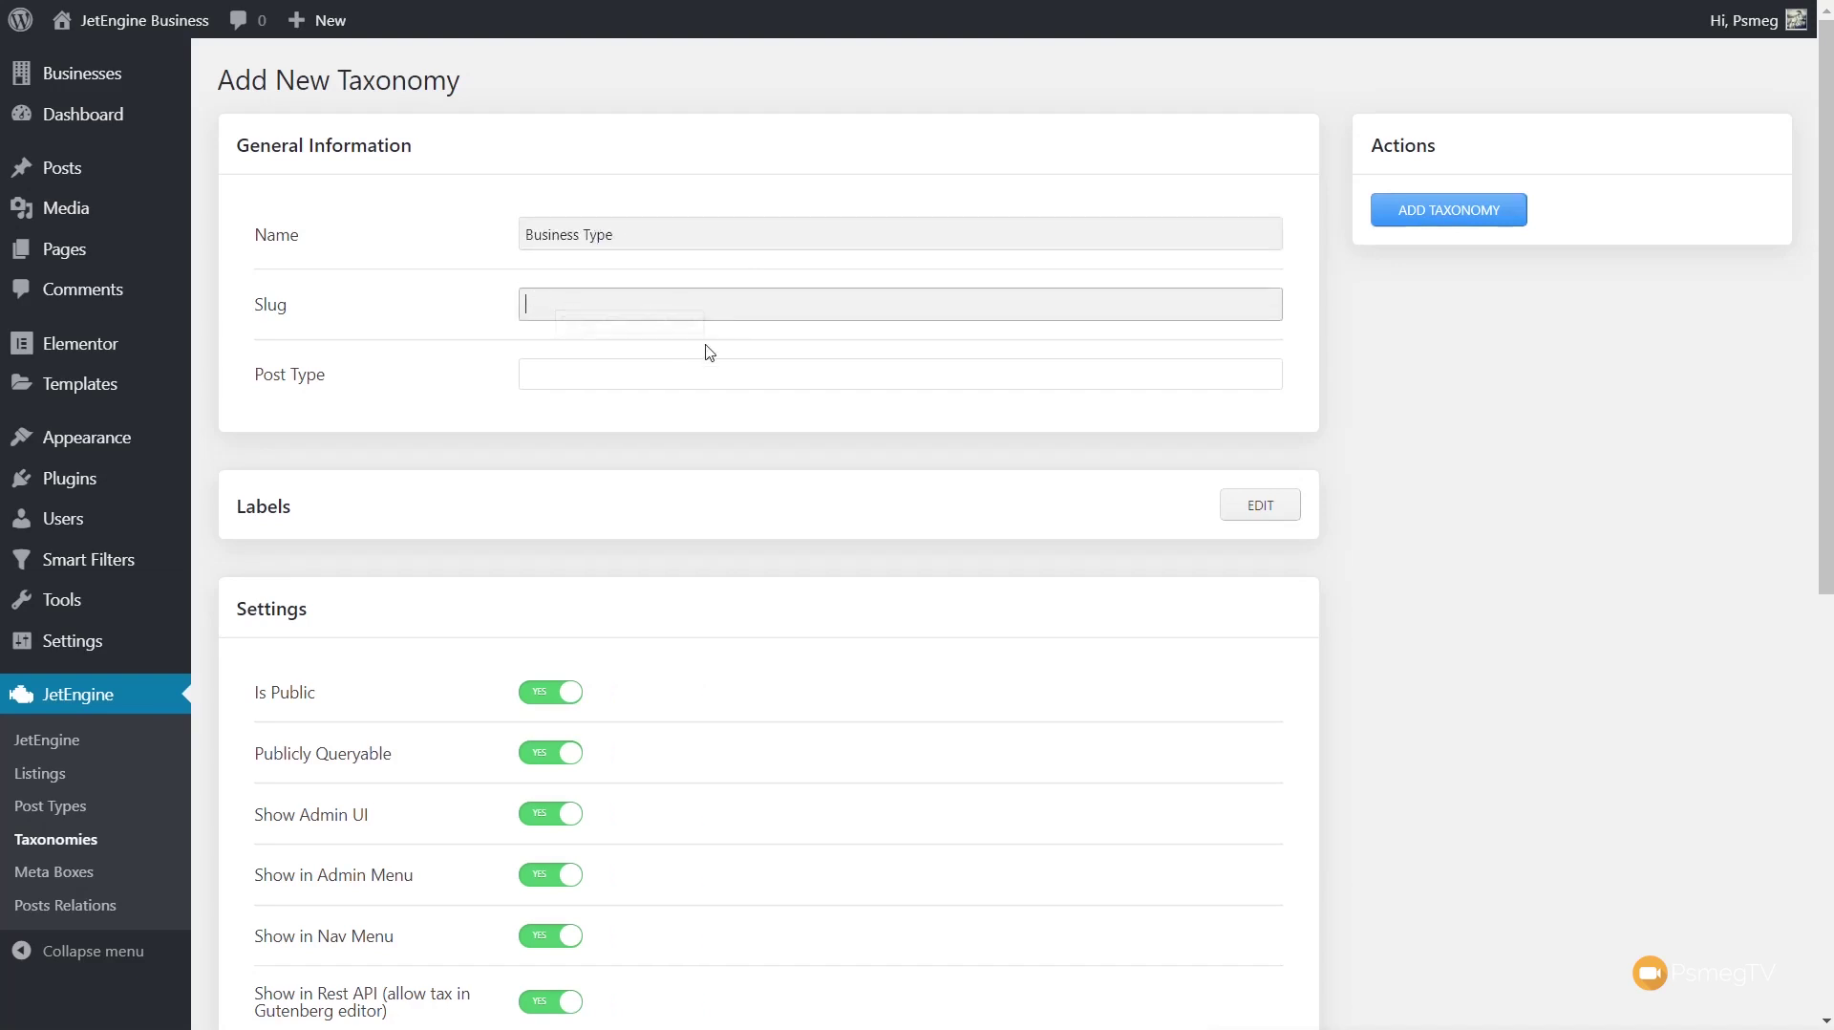
{"action": "type", "text": "business_type"}
{"action": "left_click", "coordinate": [615, 378]}
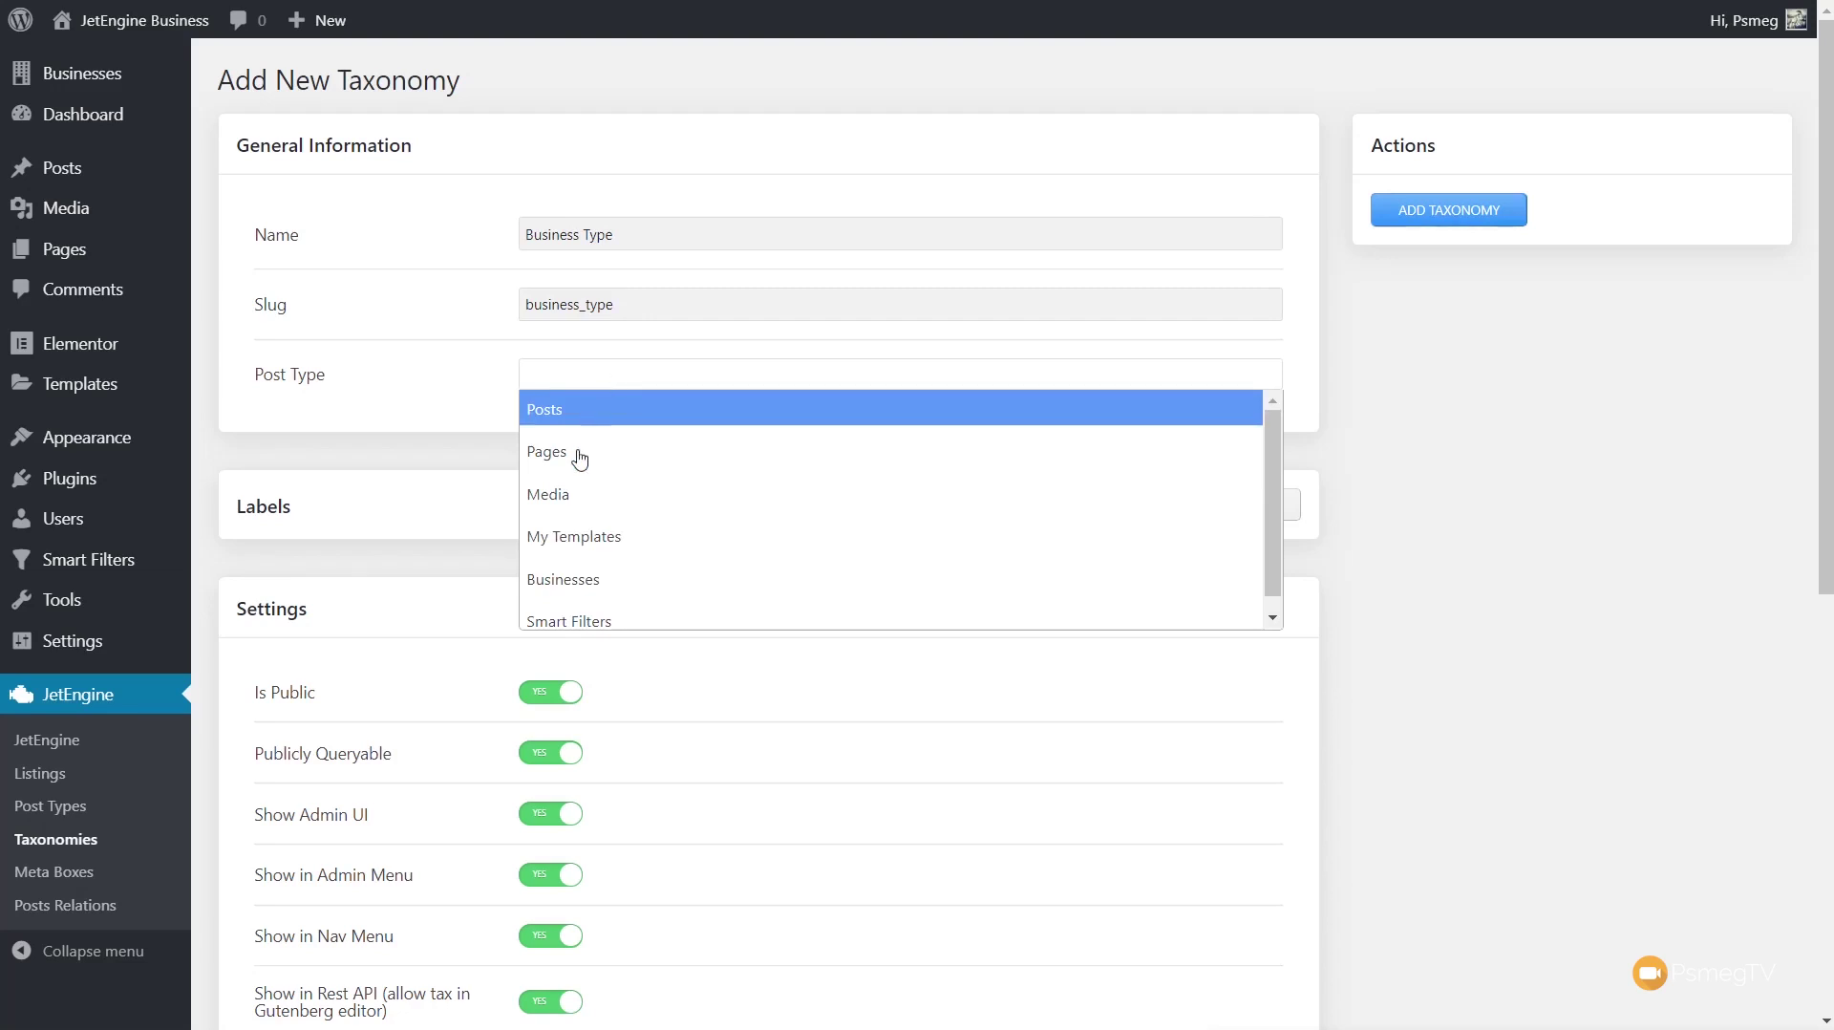
{"action": "left_click", "coordinate": [590, 584]}
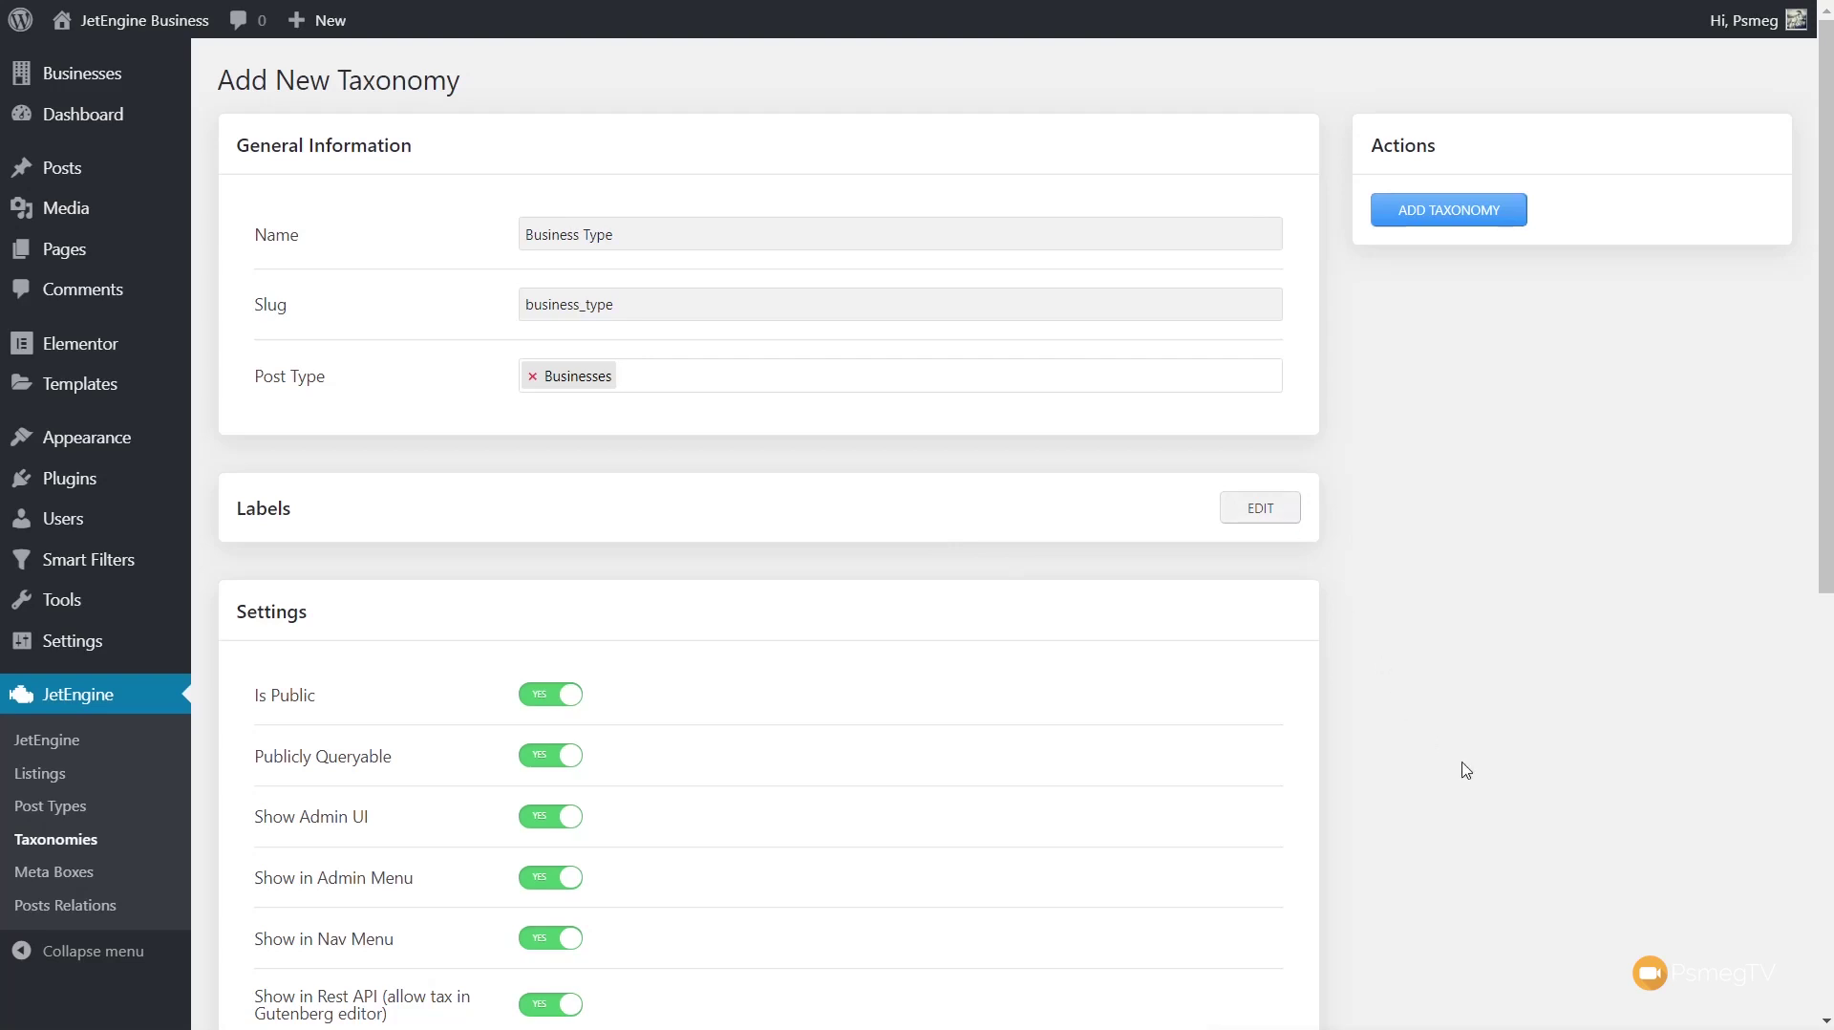
Step: Set the taxonomy's rewrite slug to business_type and make the taxonomy hierarchical
{"action": "scroll", "coordinate": [1467, 770], "scroll_direction": "down", "scroll_amount": 5}
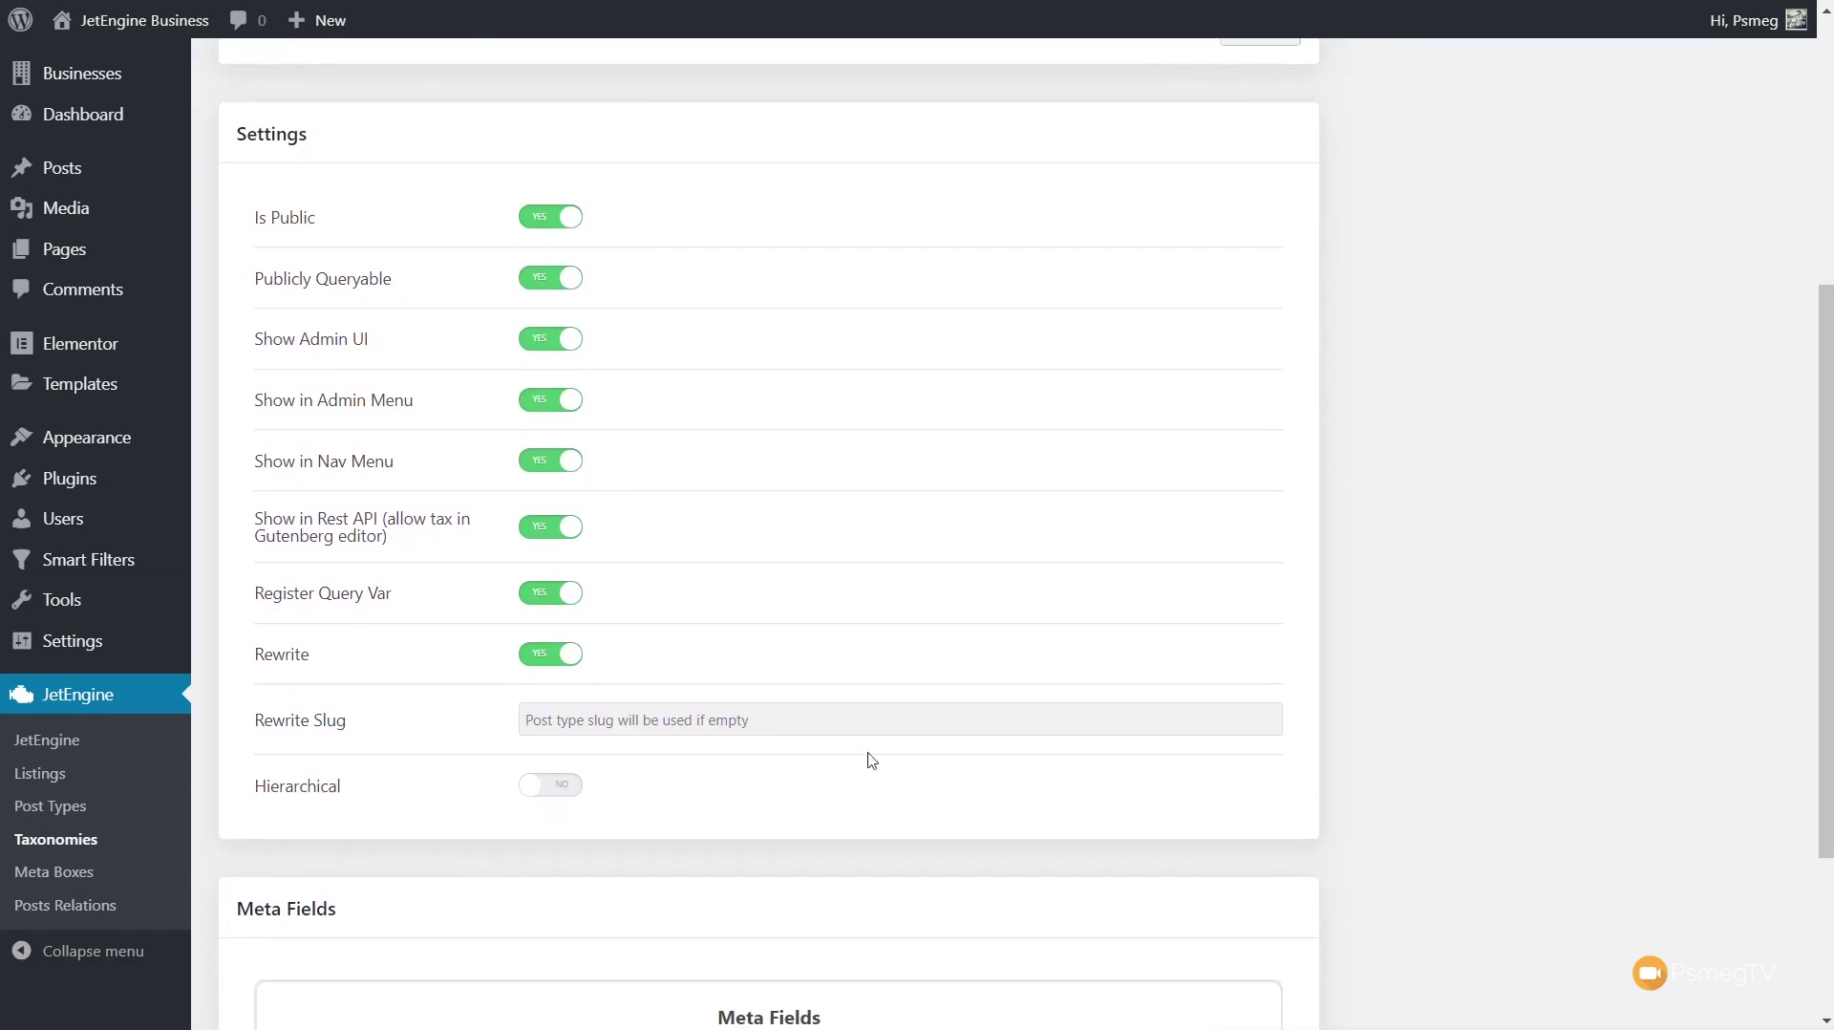
{"action": "left_click", "coordinate": [588, 719]}
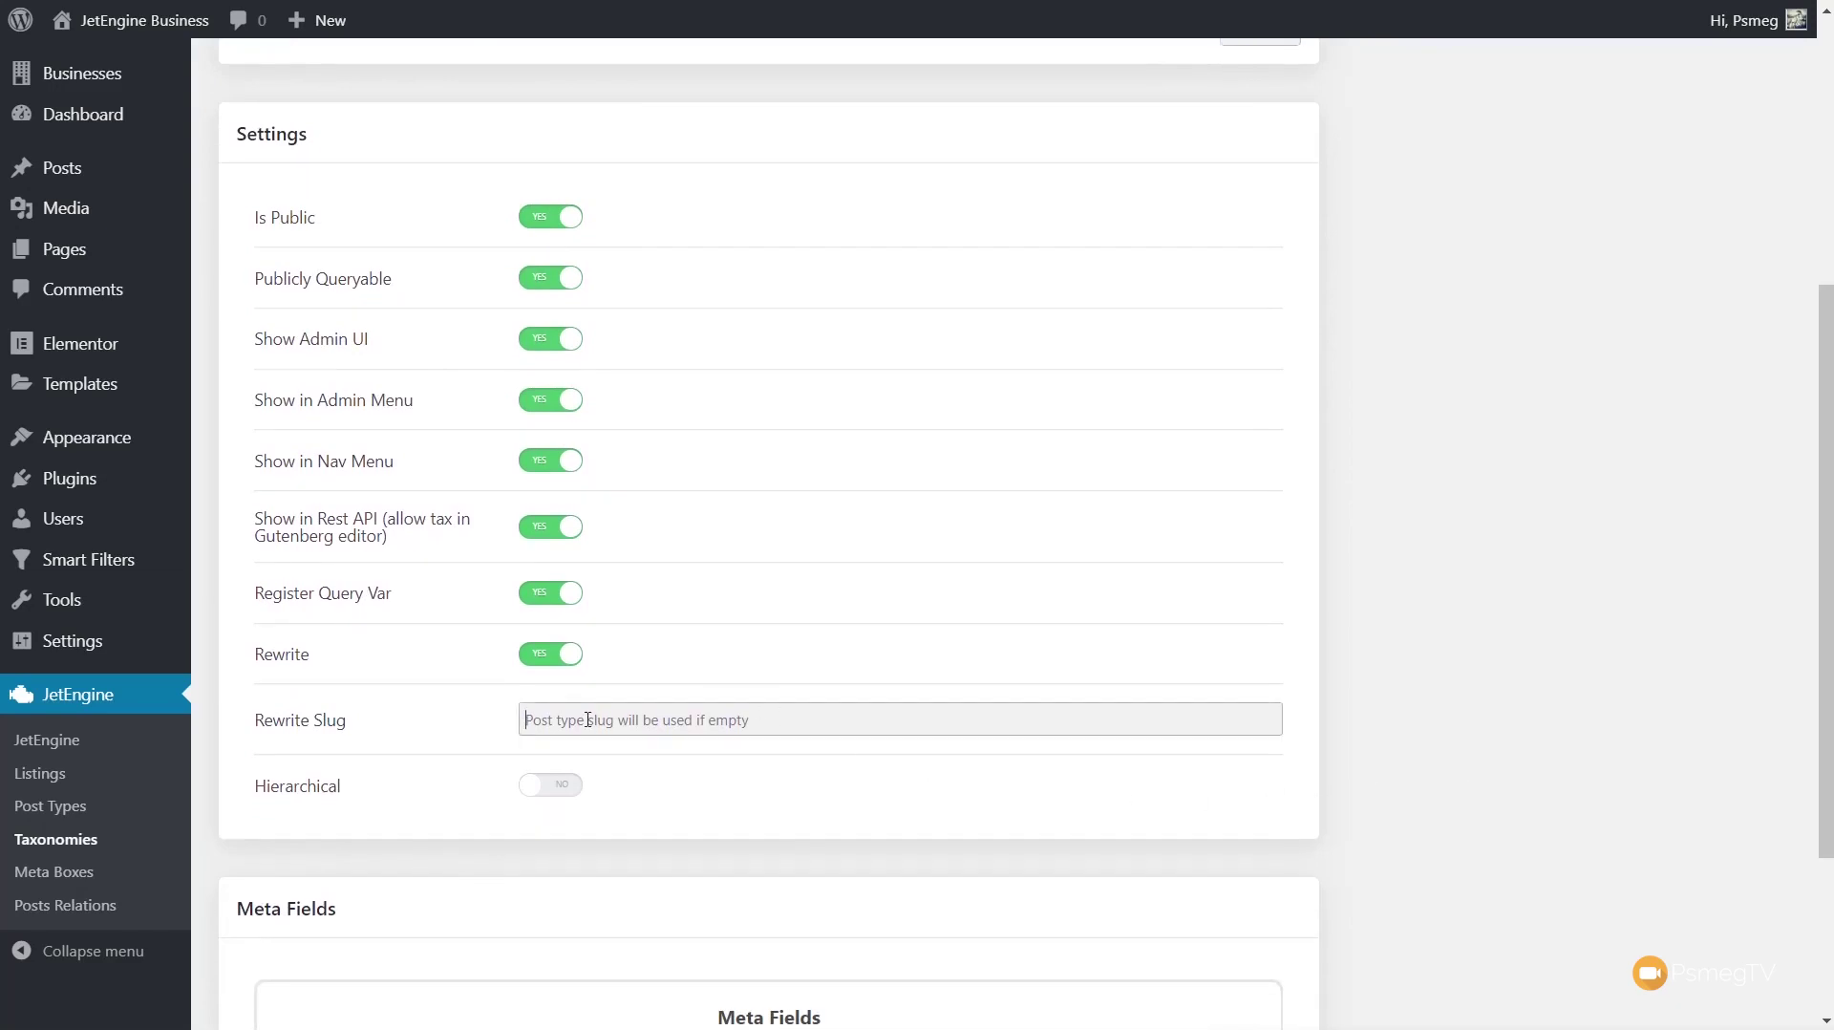
{"action": "key", "text": "ctrl+v"}
{"action": "left_click", "coordinate": [563, 788]}
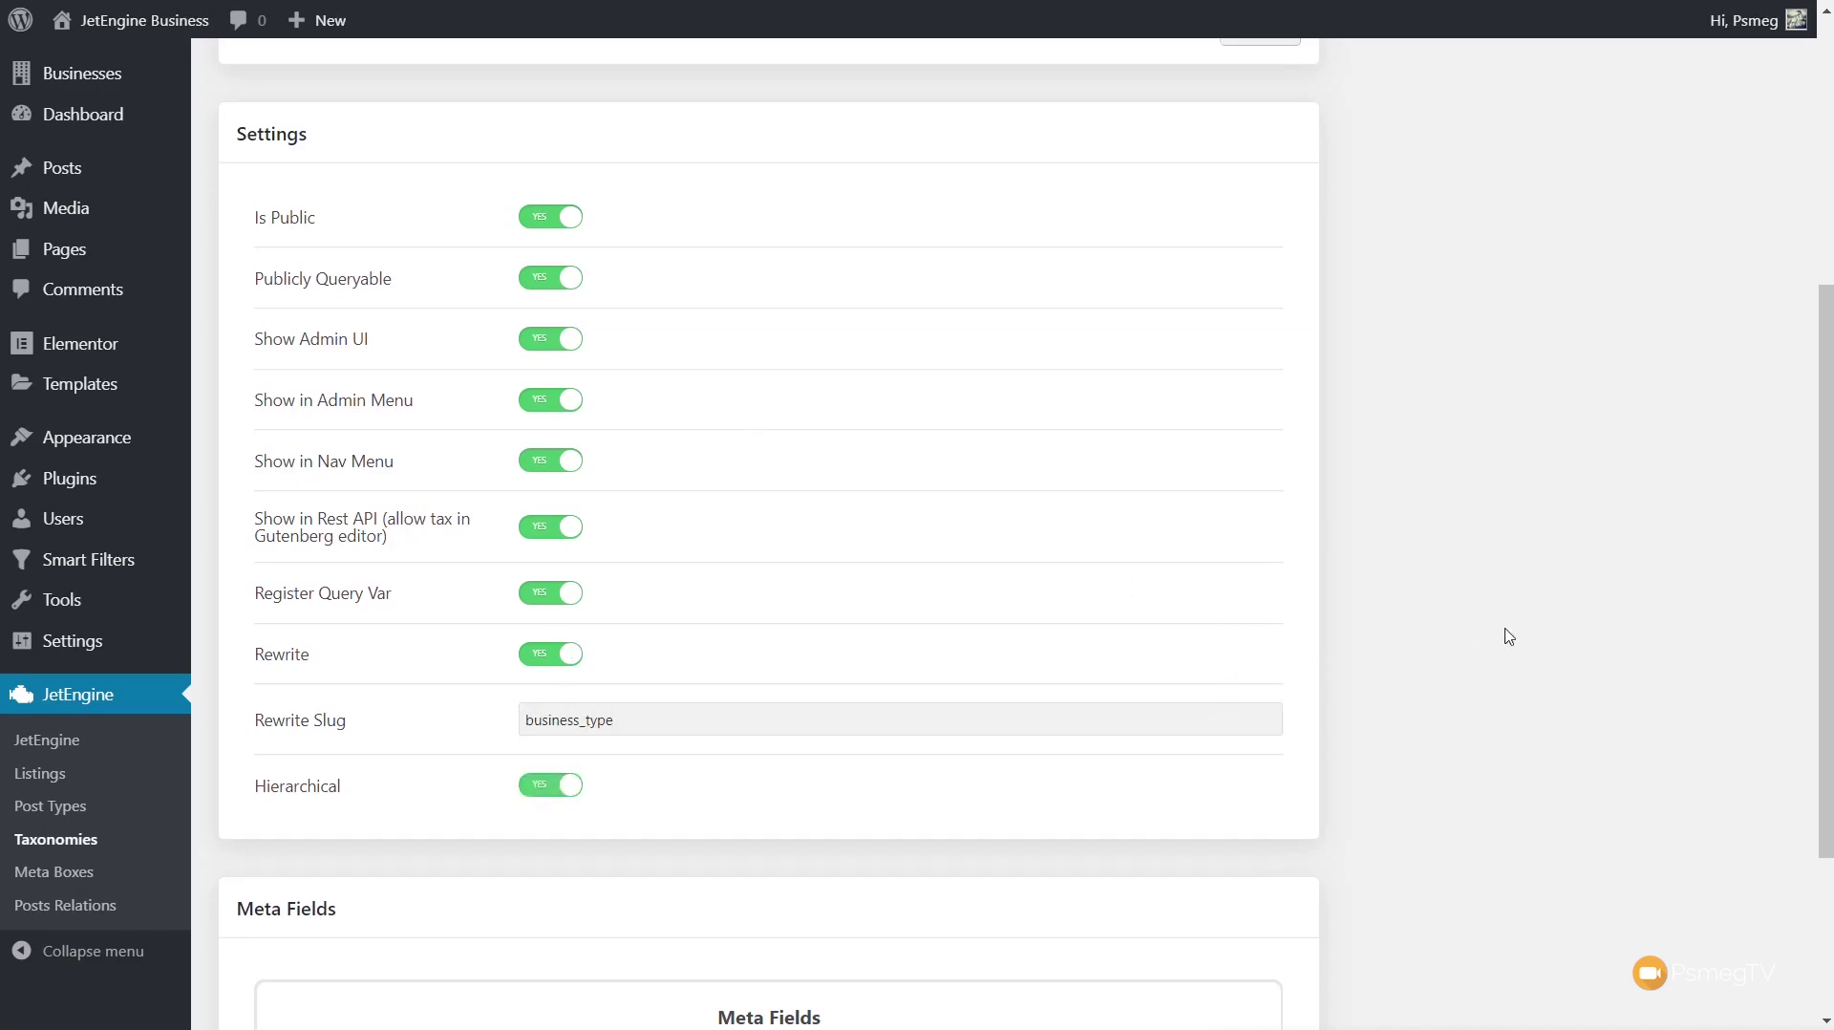
Step: Add a meta field titled Header Image with the ID header_image and the type Media to the Business Type taxonomy
{"action": "scroll", "coordinate": [1510, 636], "scroll_direction": "down", "scroll_amount": 3}
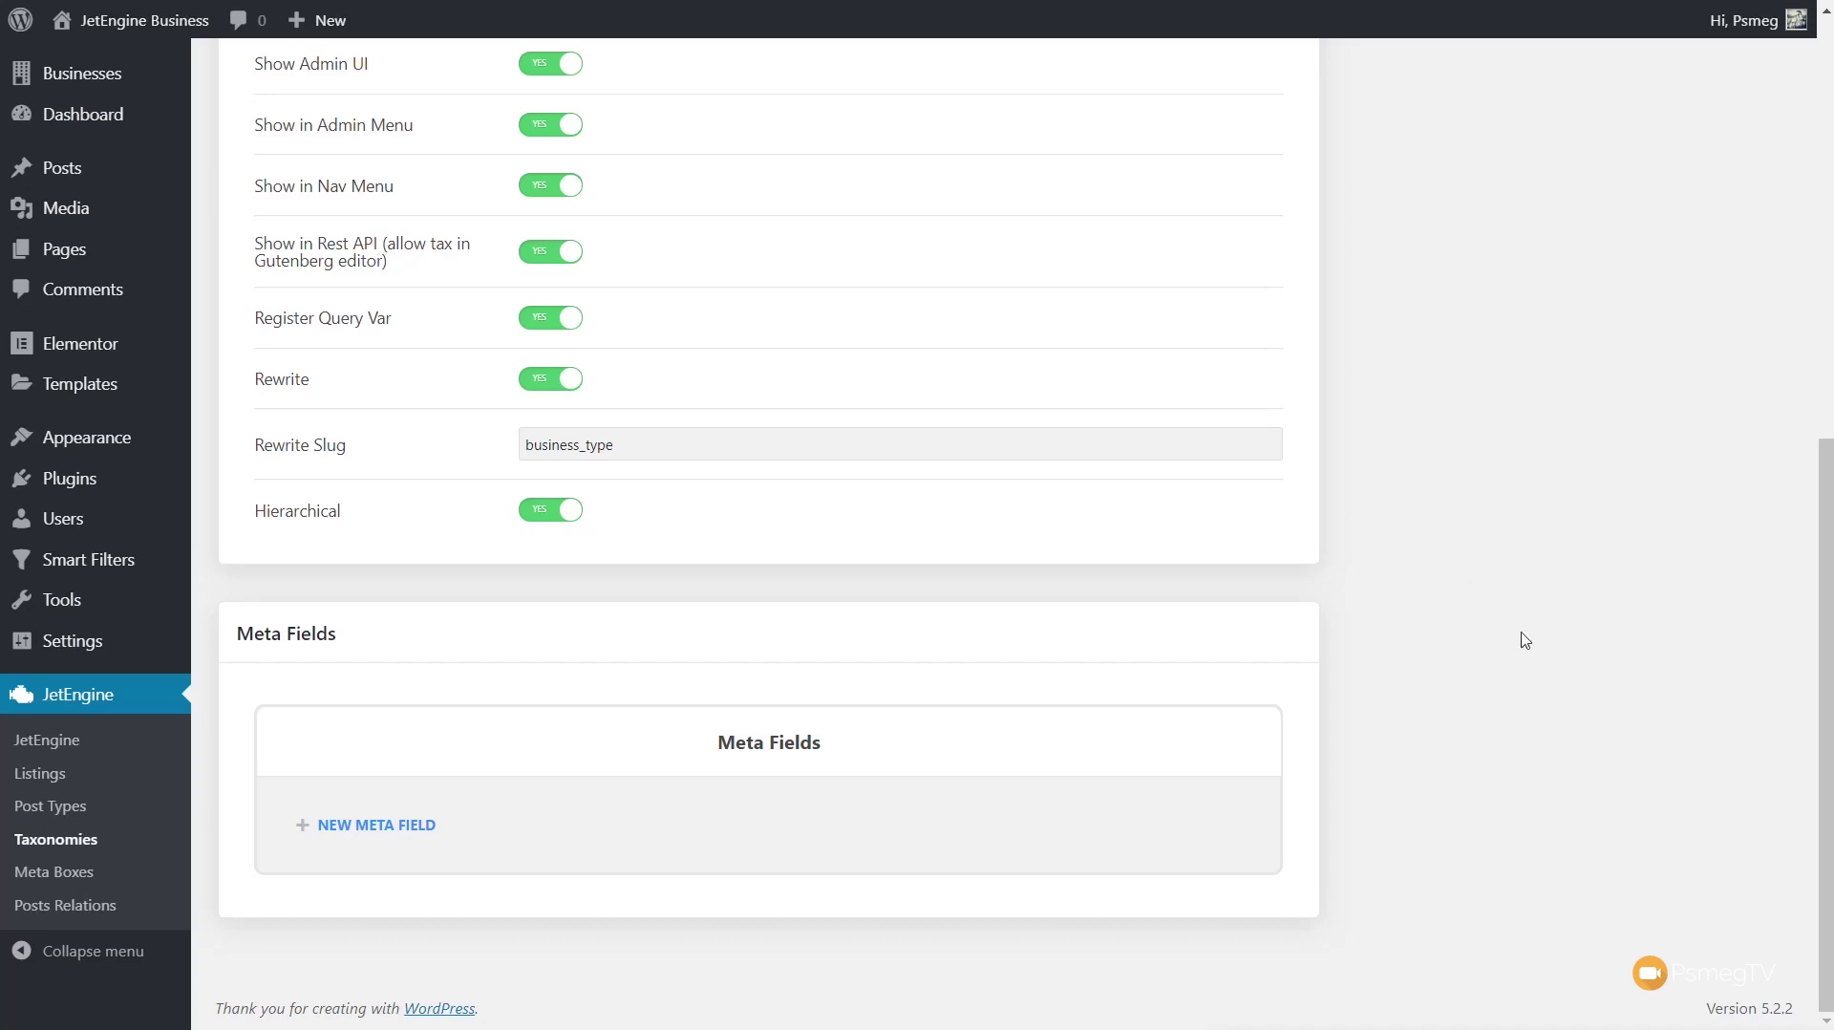
{"action": "left_click", "coordinate": [410, 827]}
{"action": "scroll", "coordinate": [790, 811], "scroll_direction": "down", "scroll_amount": 5}
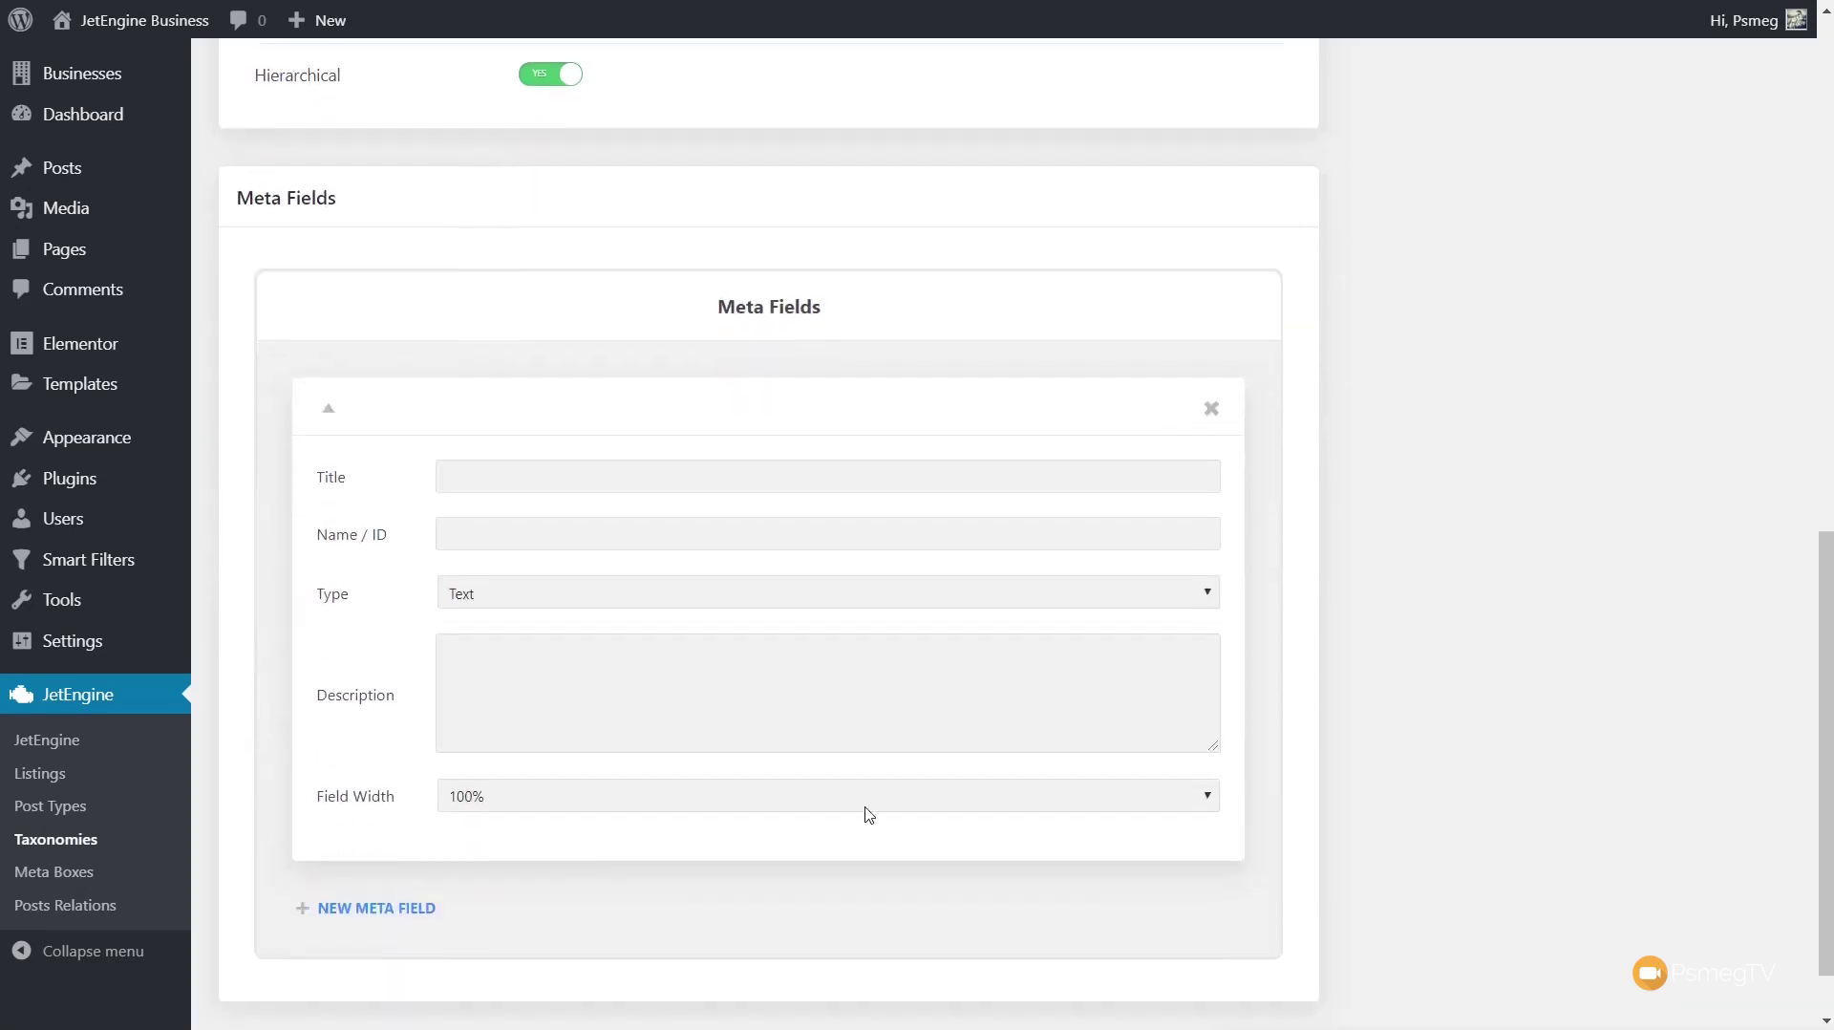
{"action": "left_click", "coordinate": [498, 435]}
{"action": "type", "text": "H"}
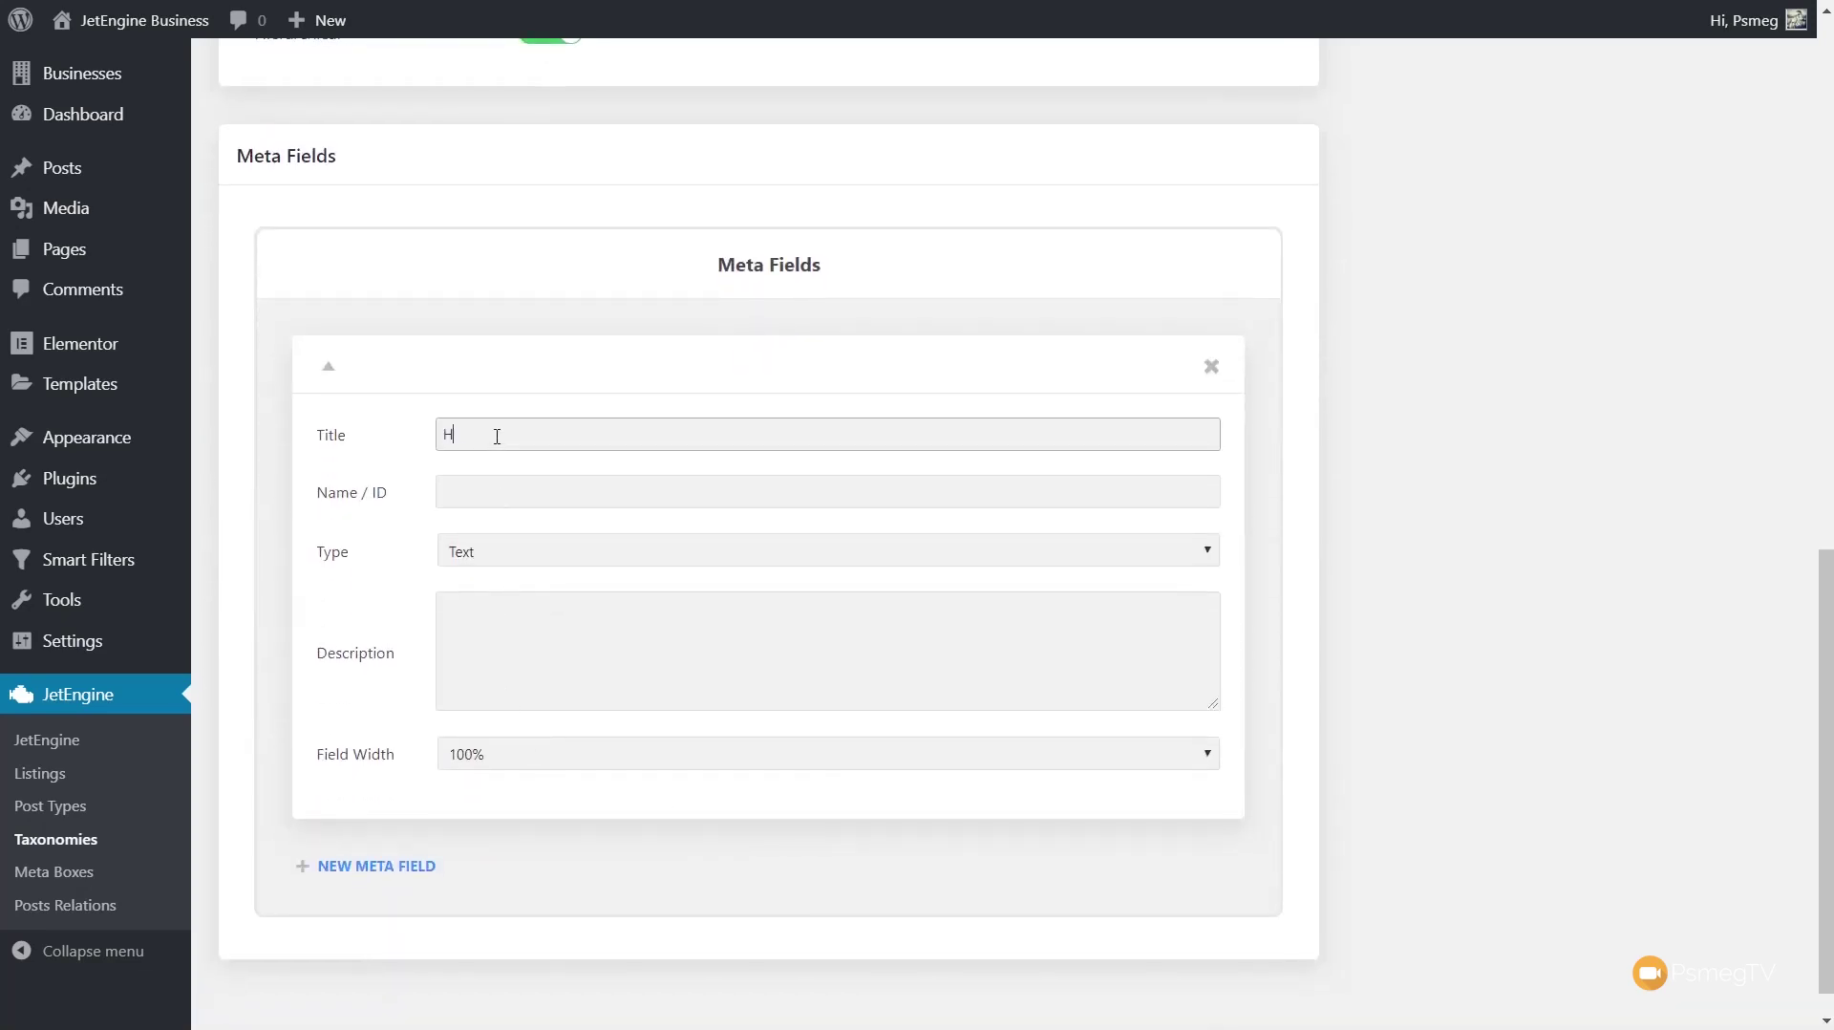
{"action": "type", "text": "eader Image"}
{"action": "left_click", "coordinate": [494, 499]}
{"action": "type", "text": "header_image"}
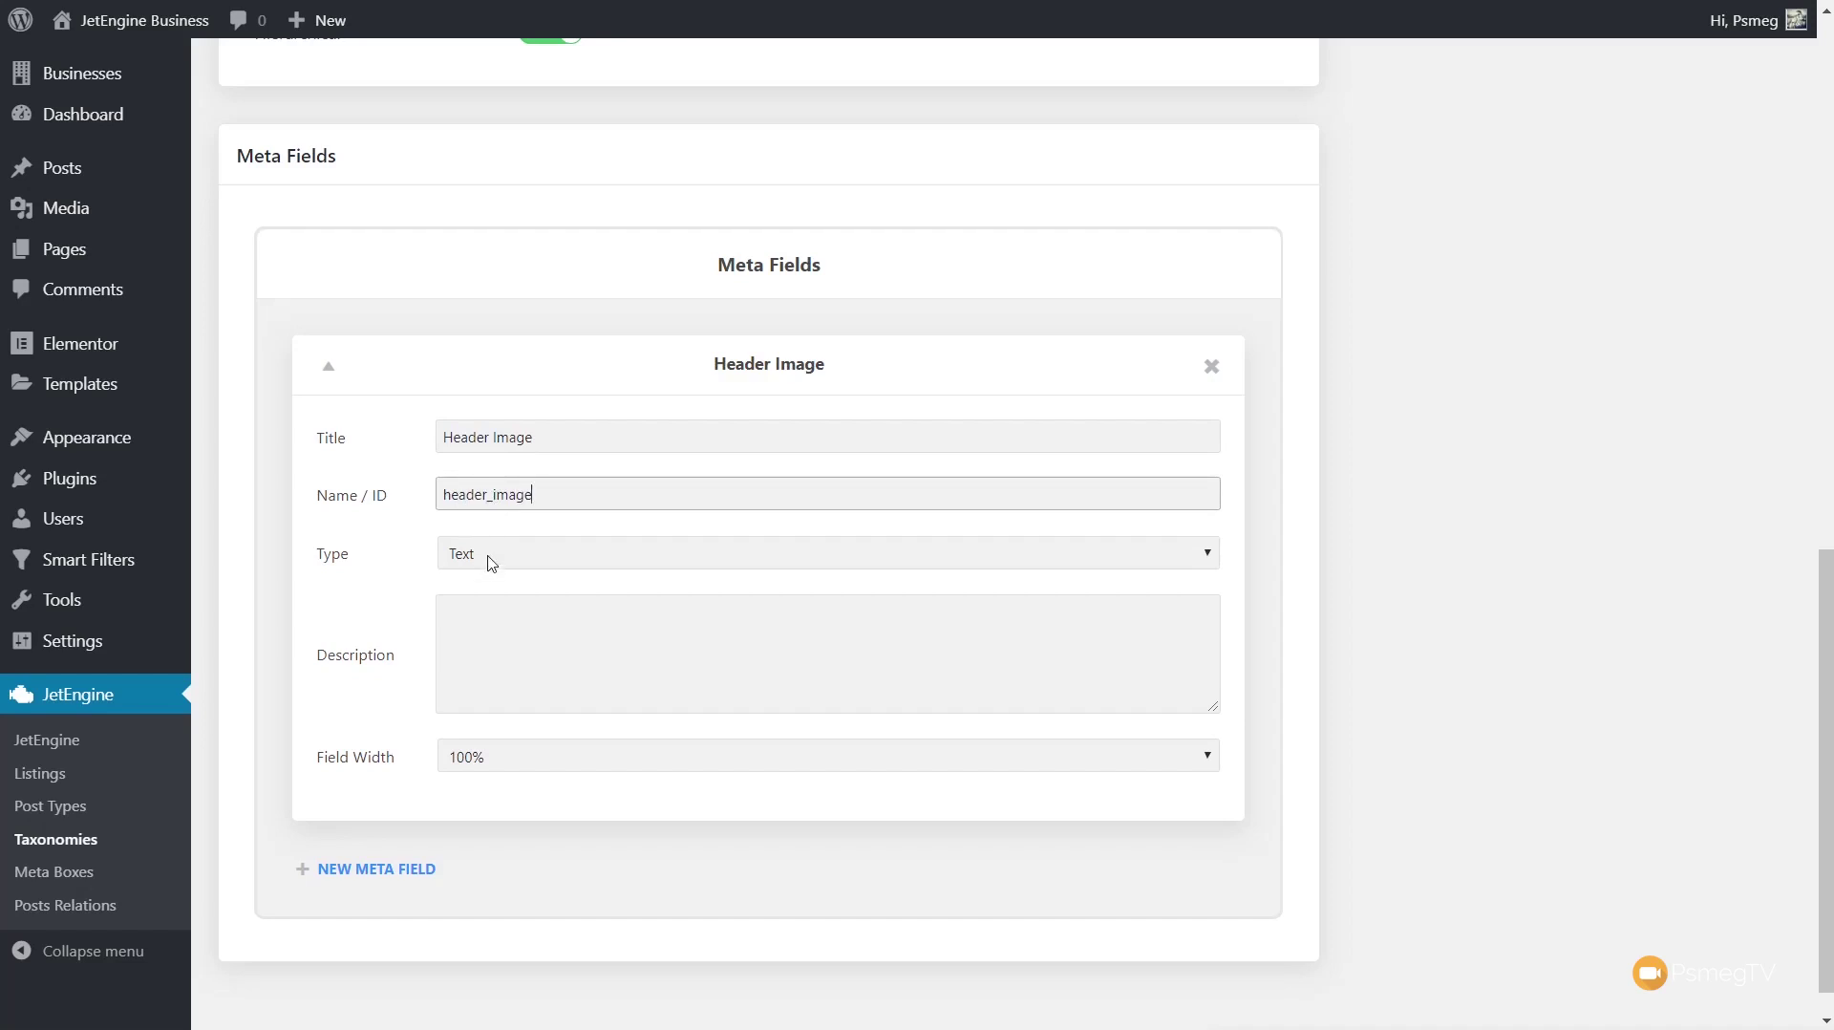
{"action": "left_click", "coordinate": [491, 564]}
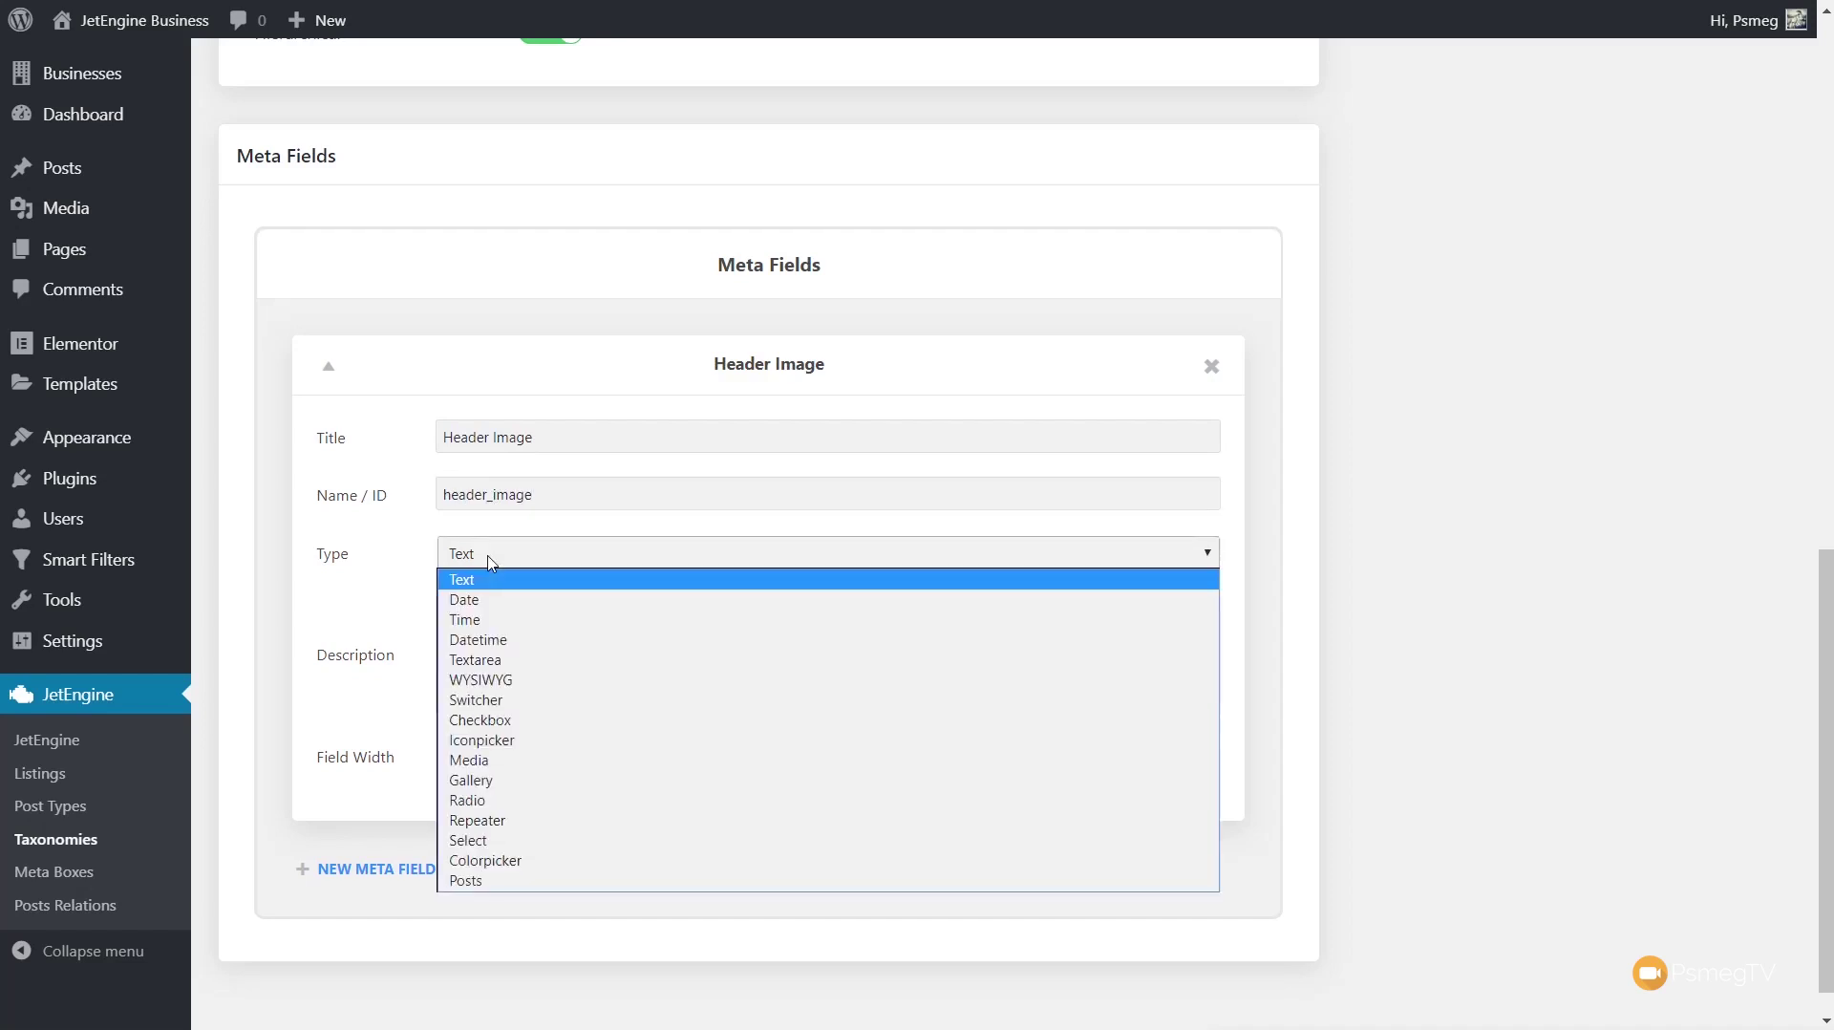
{"action": "left_click", "coordinate": [511, 761]}
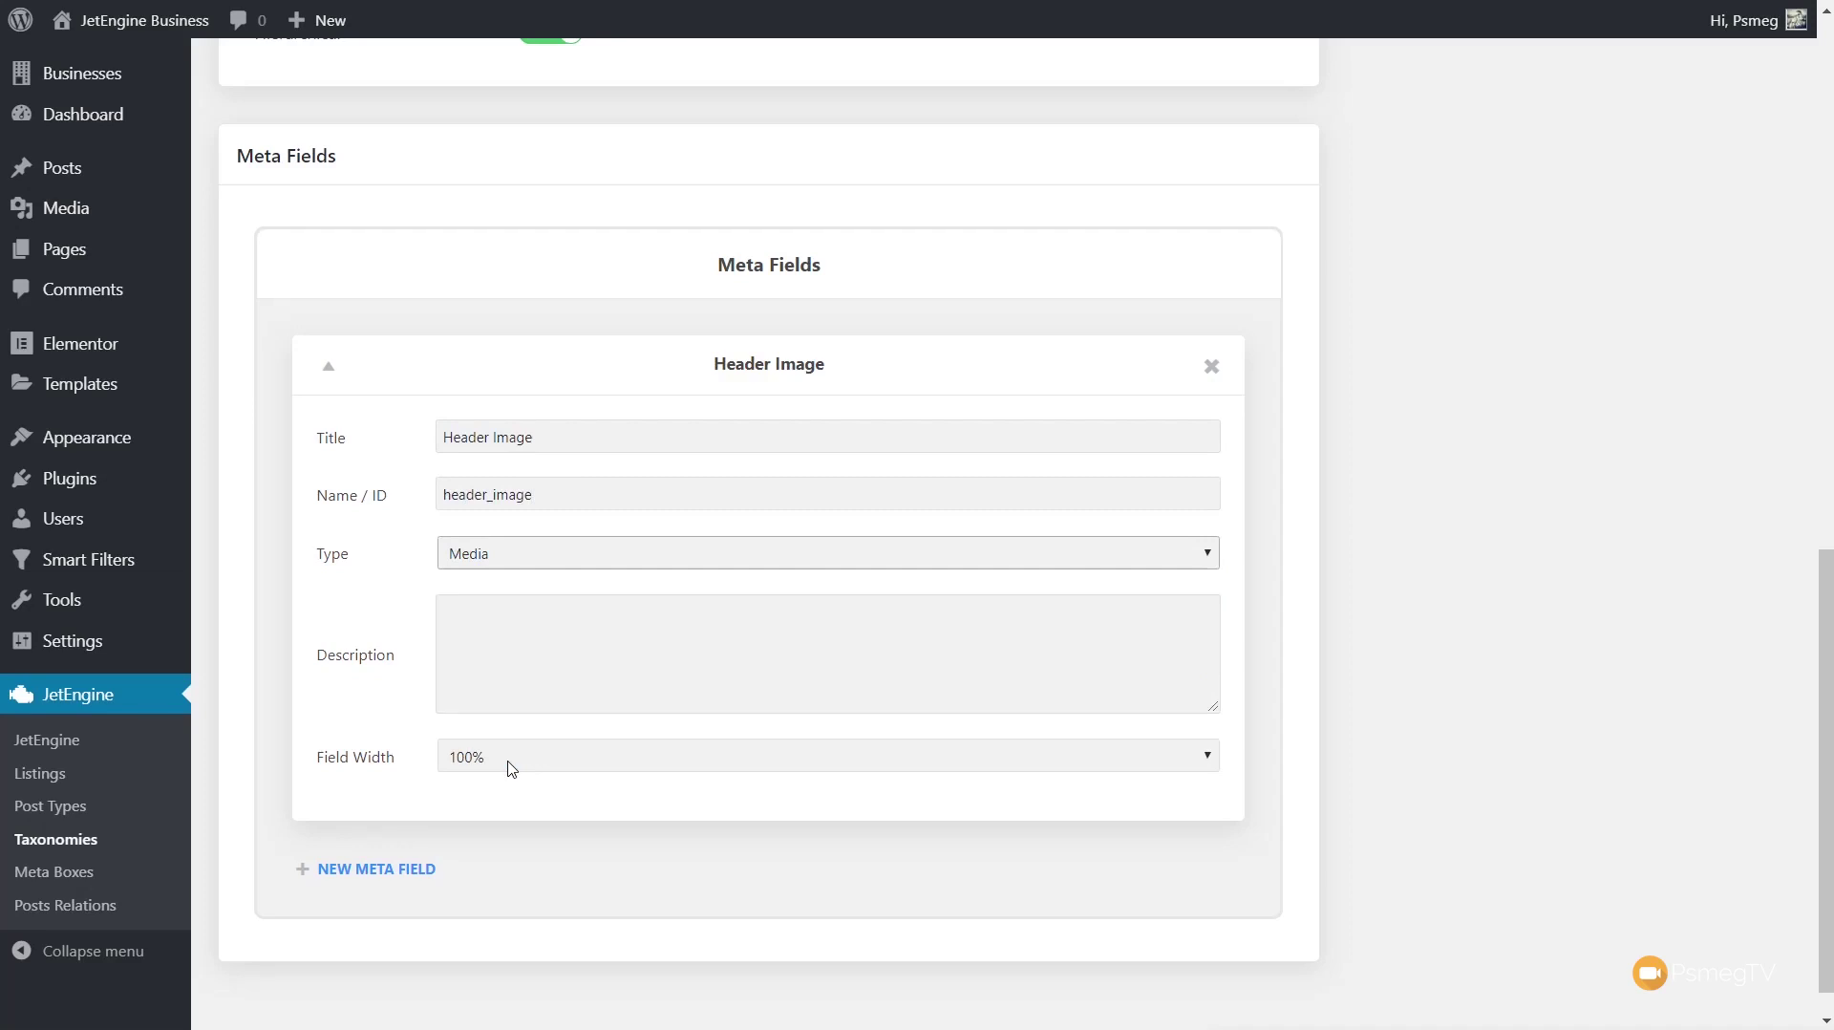
{"action": "left_click", "coordinate": [1508, 446]}
Step: Save Business Type as a new taxonomy and check the entries listed under Businesses
{"action": "scroll", "coordinate": [1510, 447], "scroll_direction": "up", "scroll_amount": 8}
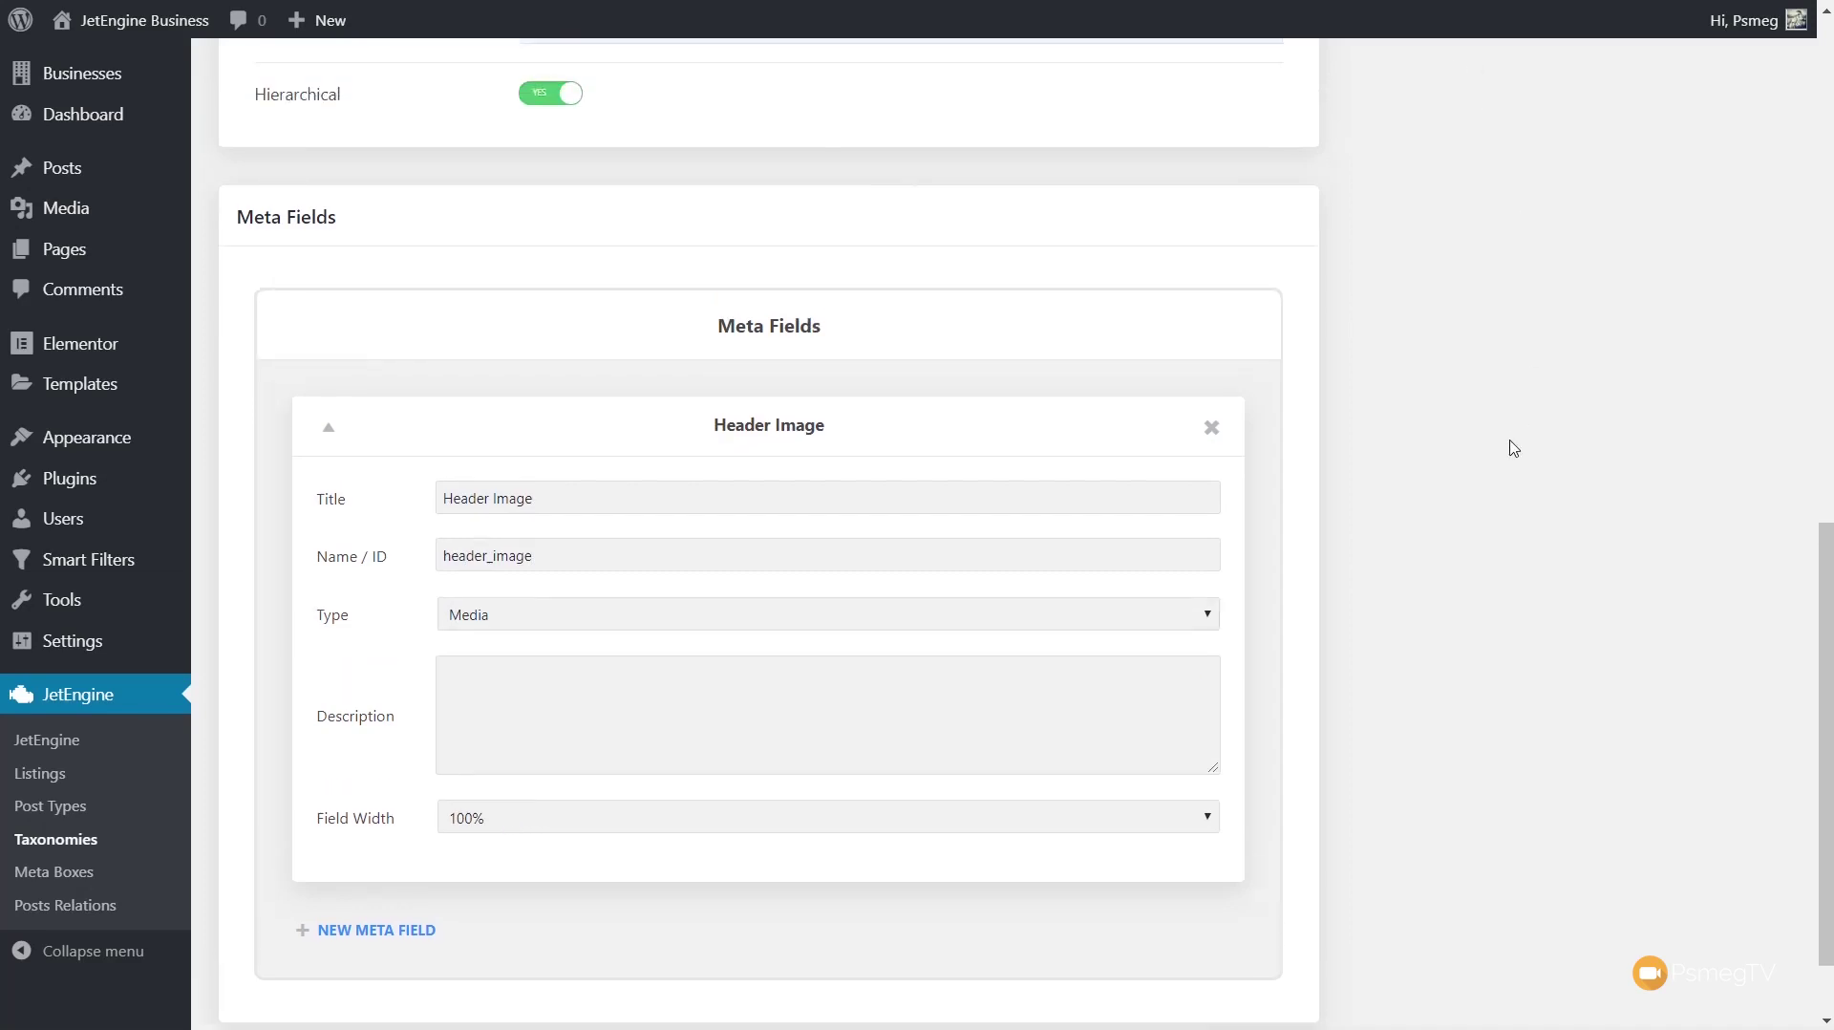
{"action": "scroll", "coordinate": [1510, 446], "scroll_direction": "up", "scroll_amount": 4}
{"action": "left_click", "coordinate": [1419, 220]}
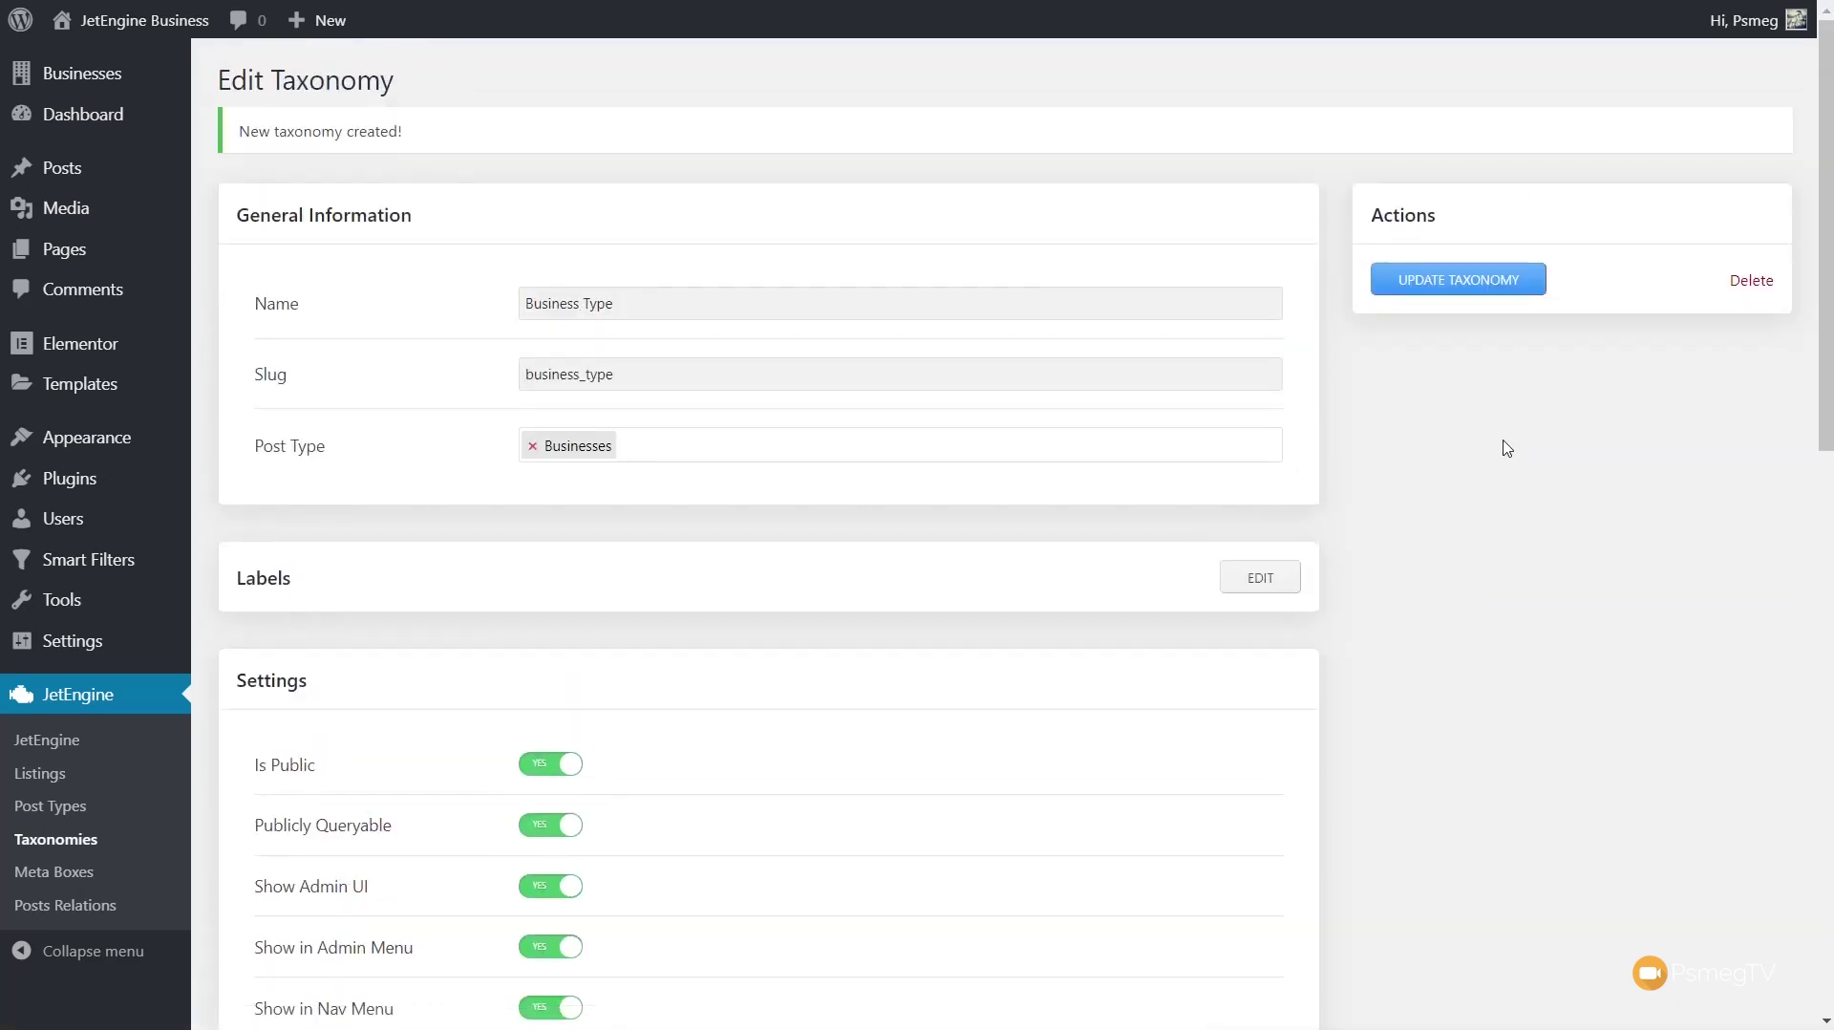
{"action": "mouse_move", "coordinate": [176, 69]}
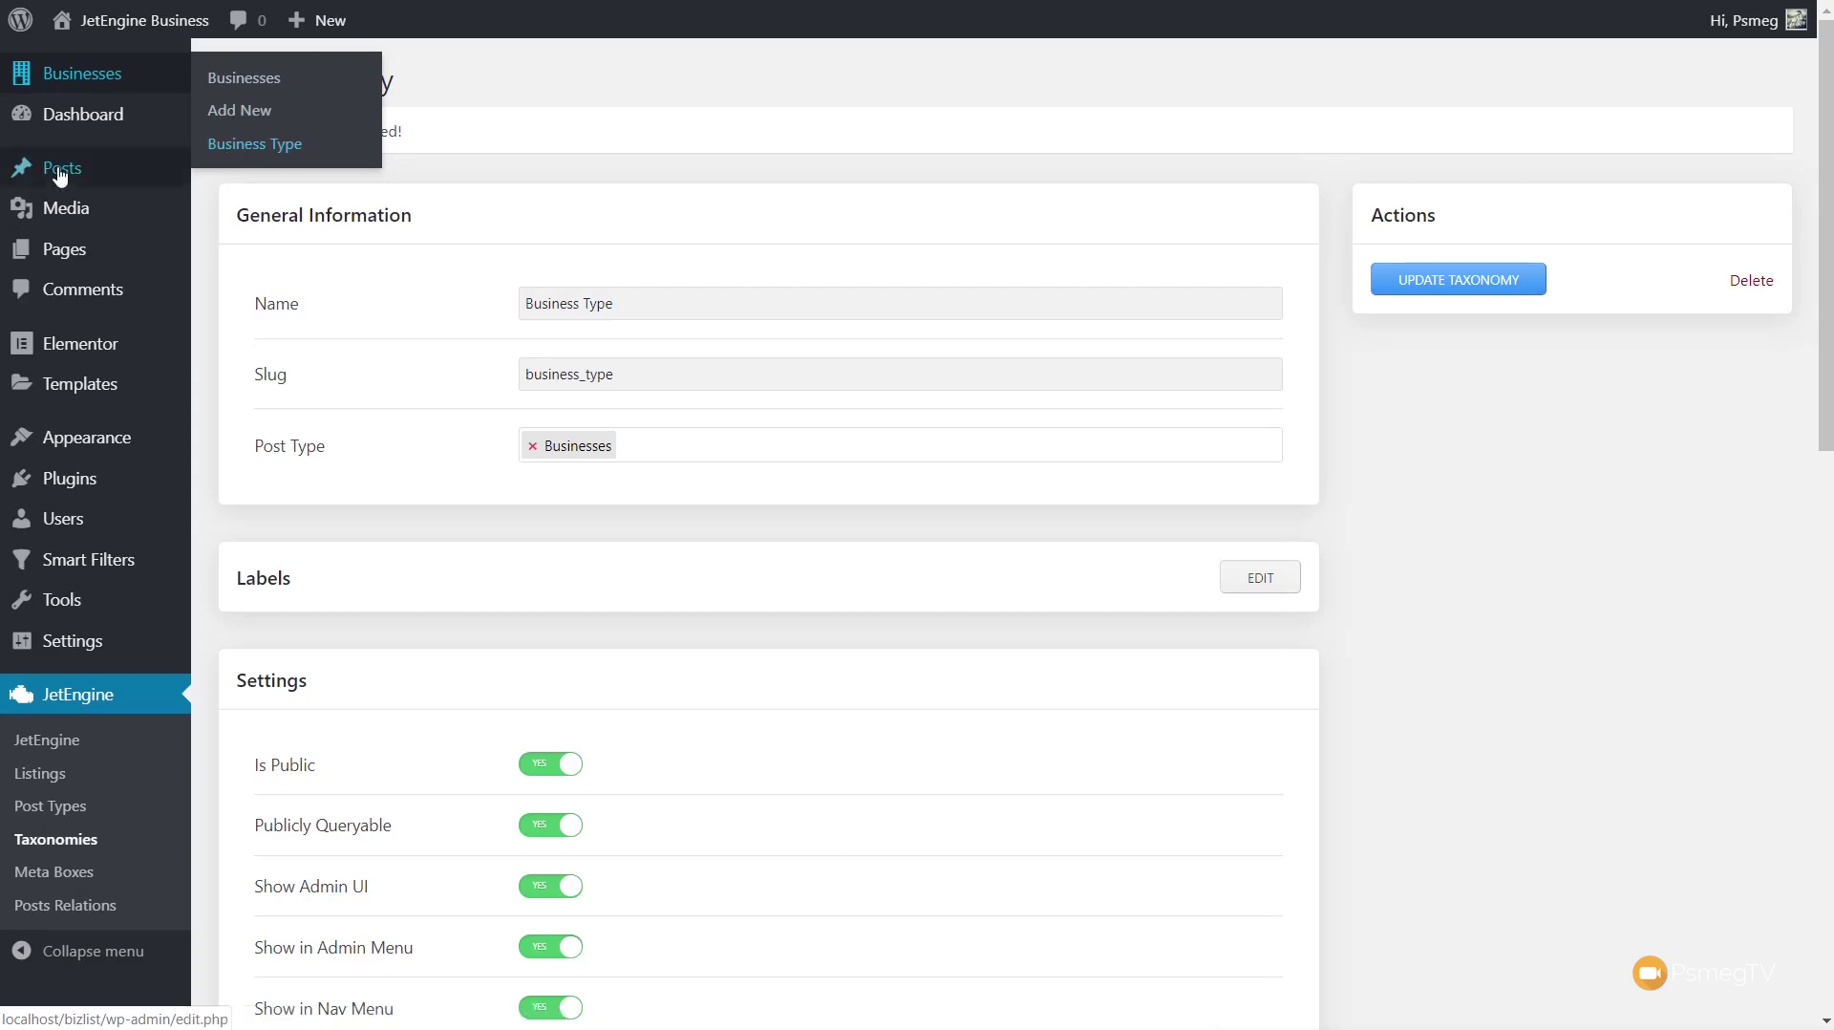
{"action": "mouse_move", "coordinate": [60, 175]}
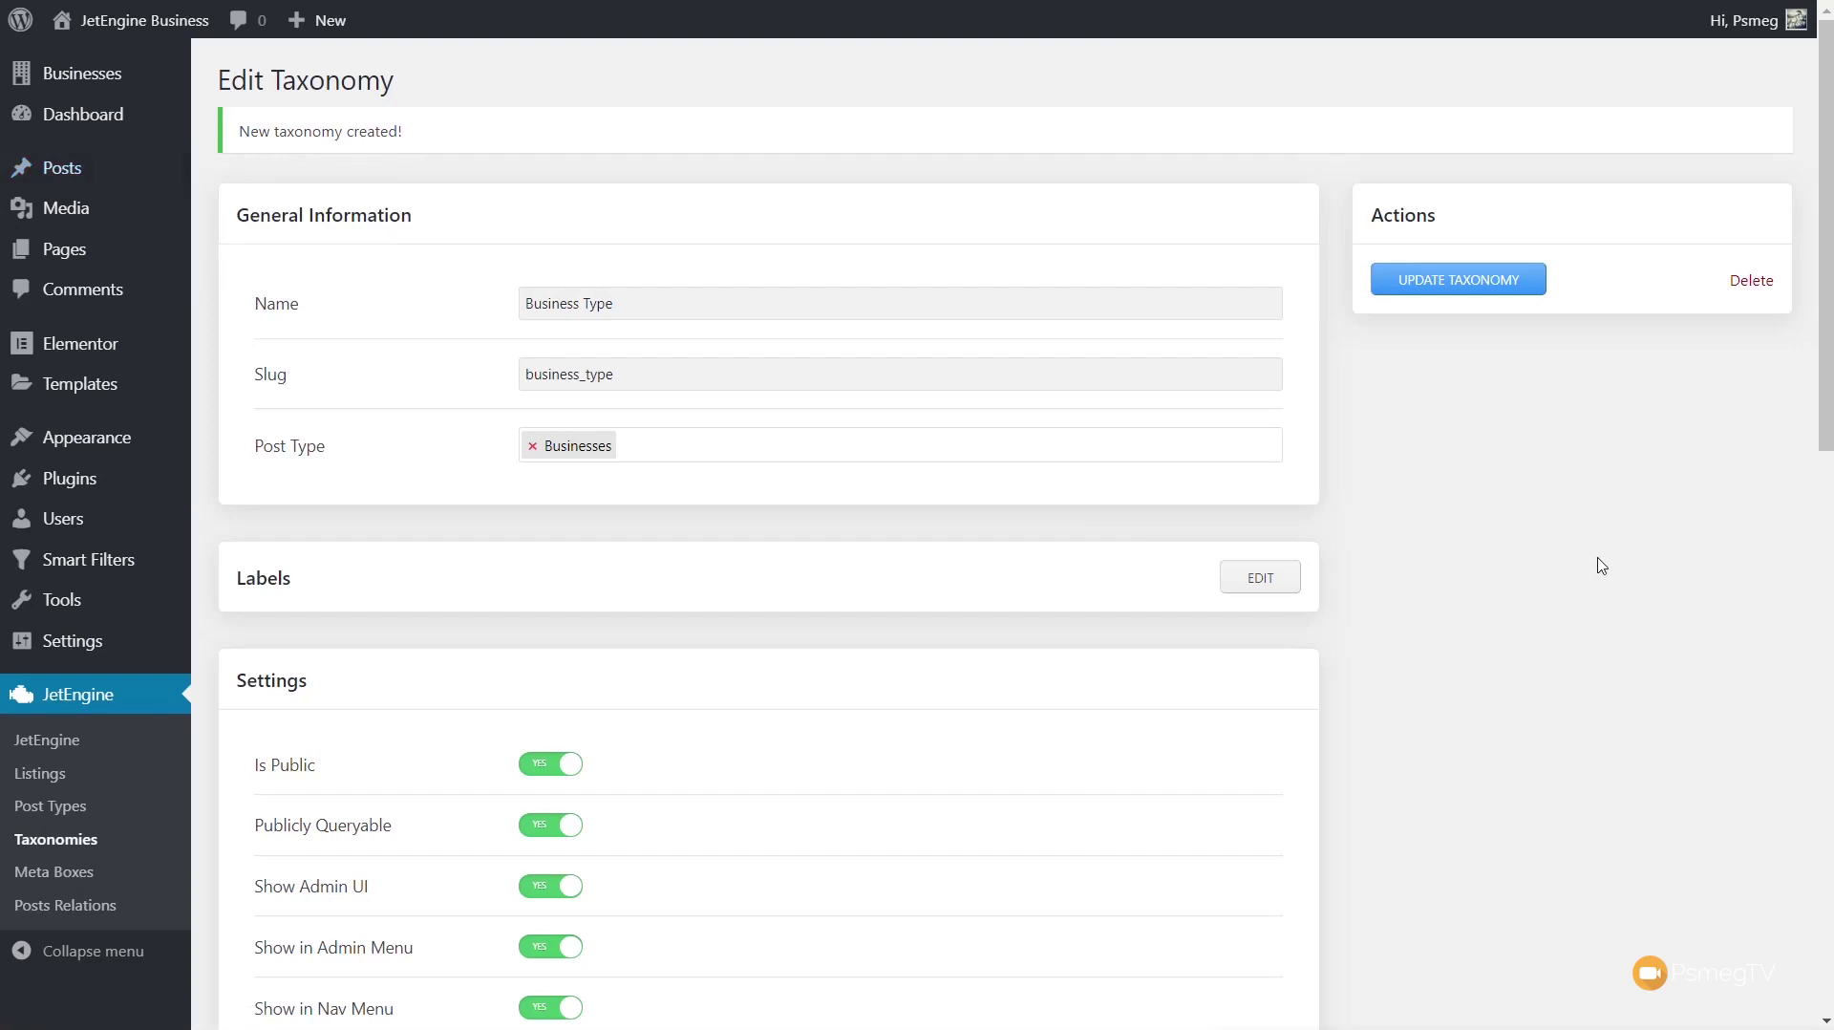
Step: Start another JetEngine taxonomy named Business Location with the slug business_location and assign it to the Businesses post type
{"action": "left_click", "coordinate": [60, 840]}
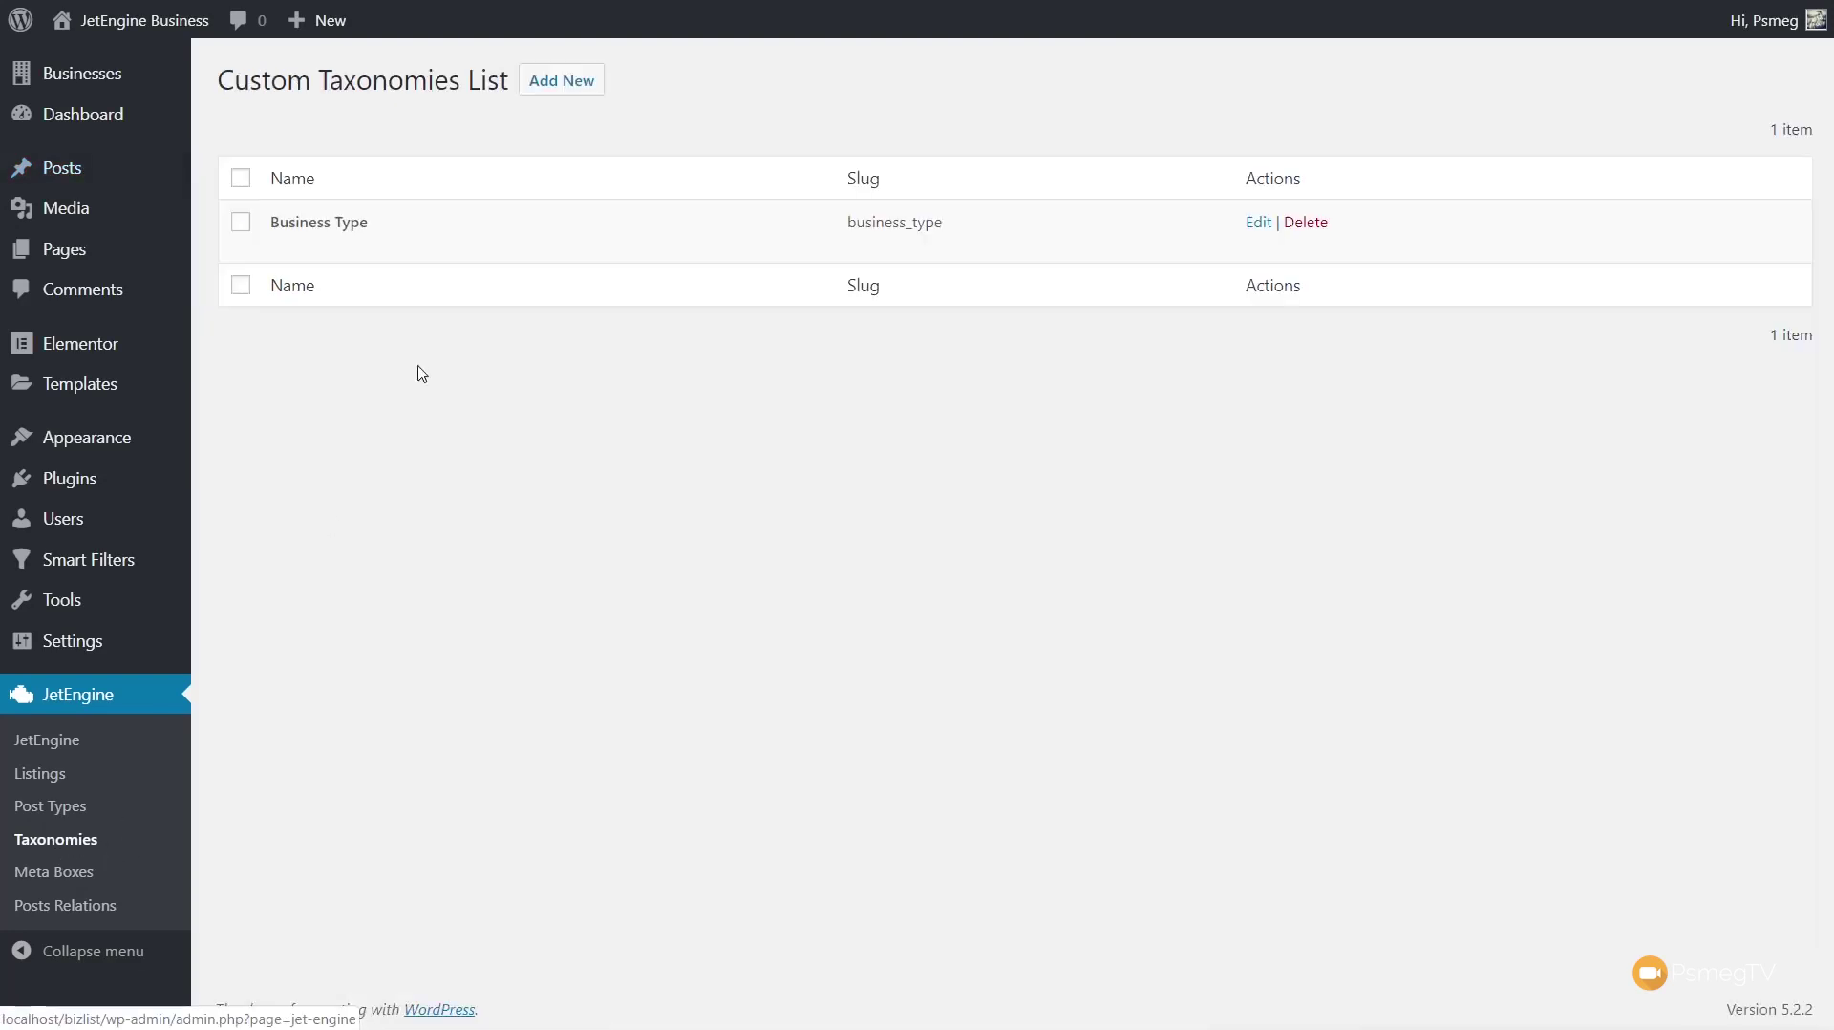
{"action": "left_click", "coordinate": [568, 93]}
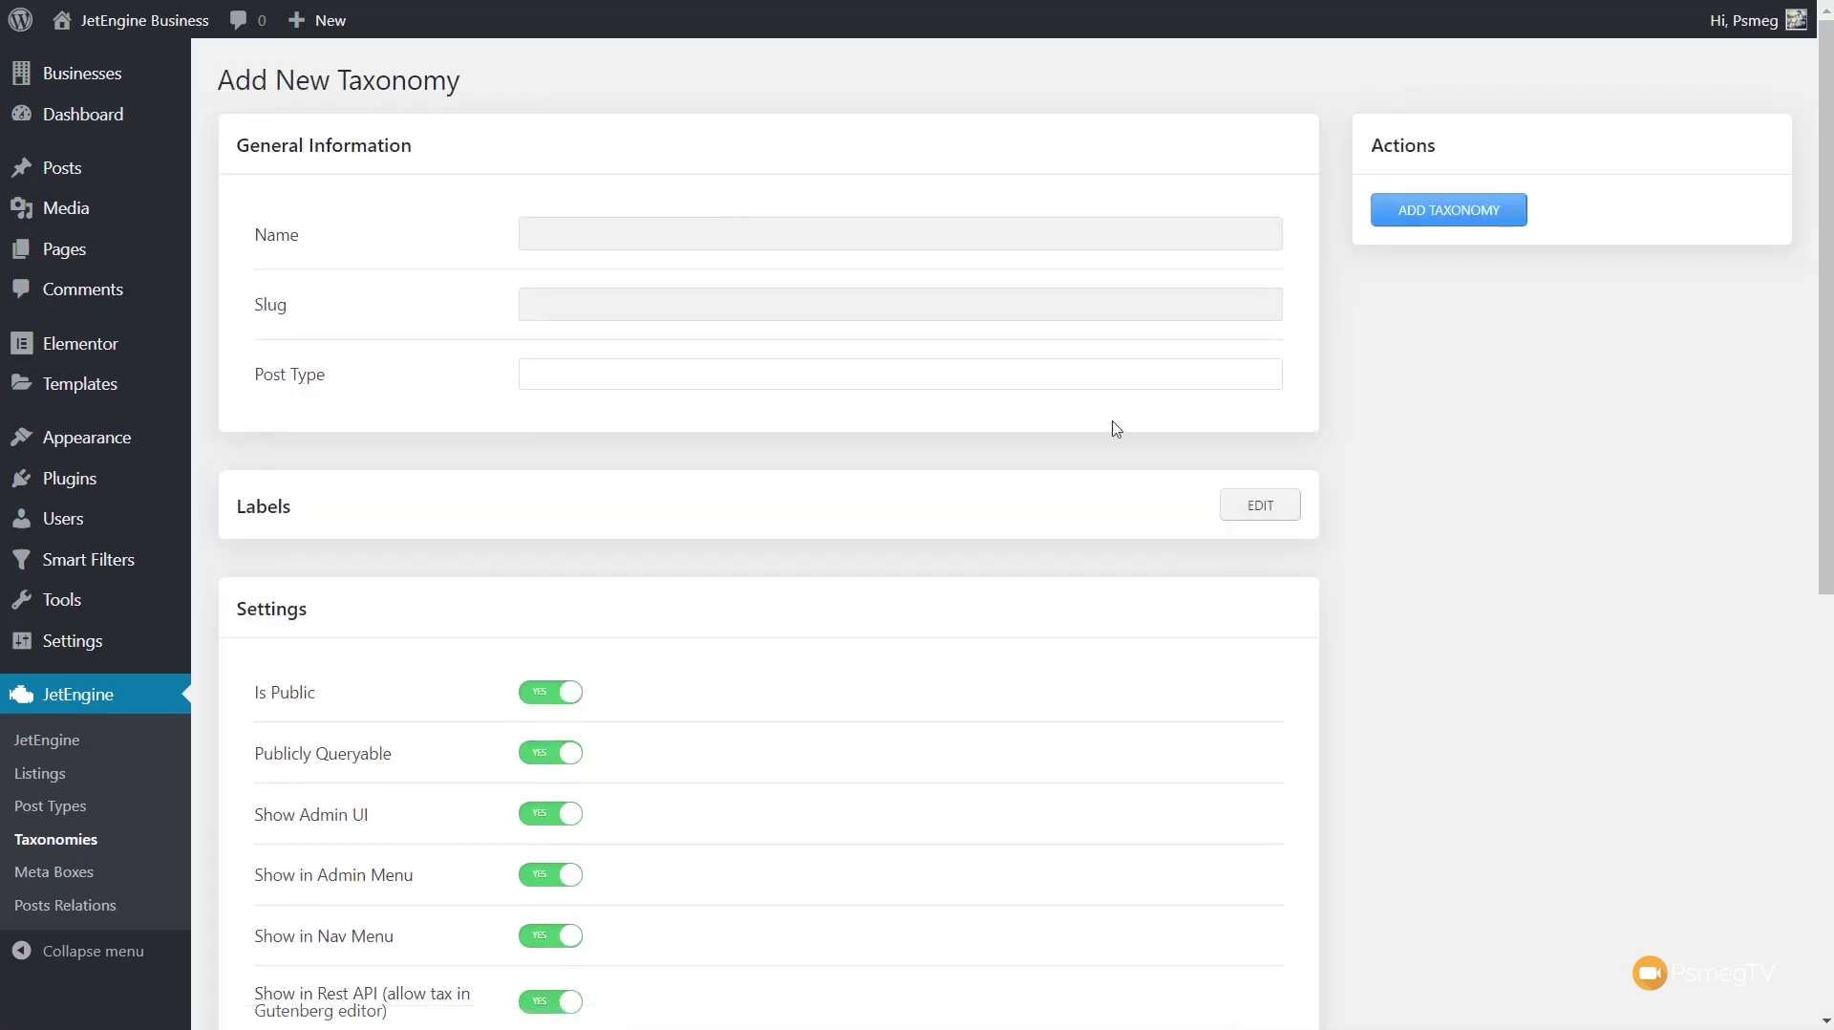
{"action": "left_click", "coordinate": [648, 238]}
{"action": "type", "text": "Business Location"}
{"action": "left_click", "coordinate": [626, 303]}
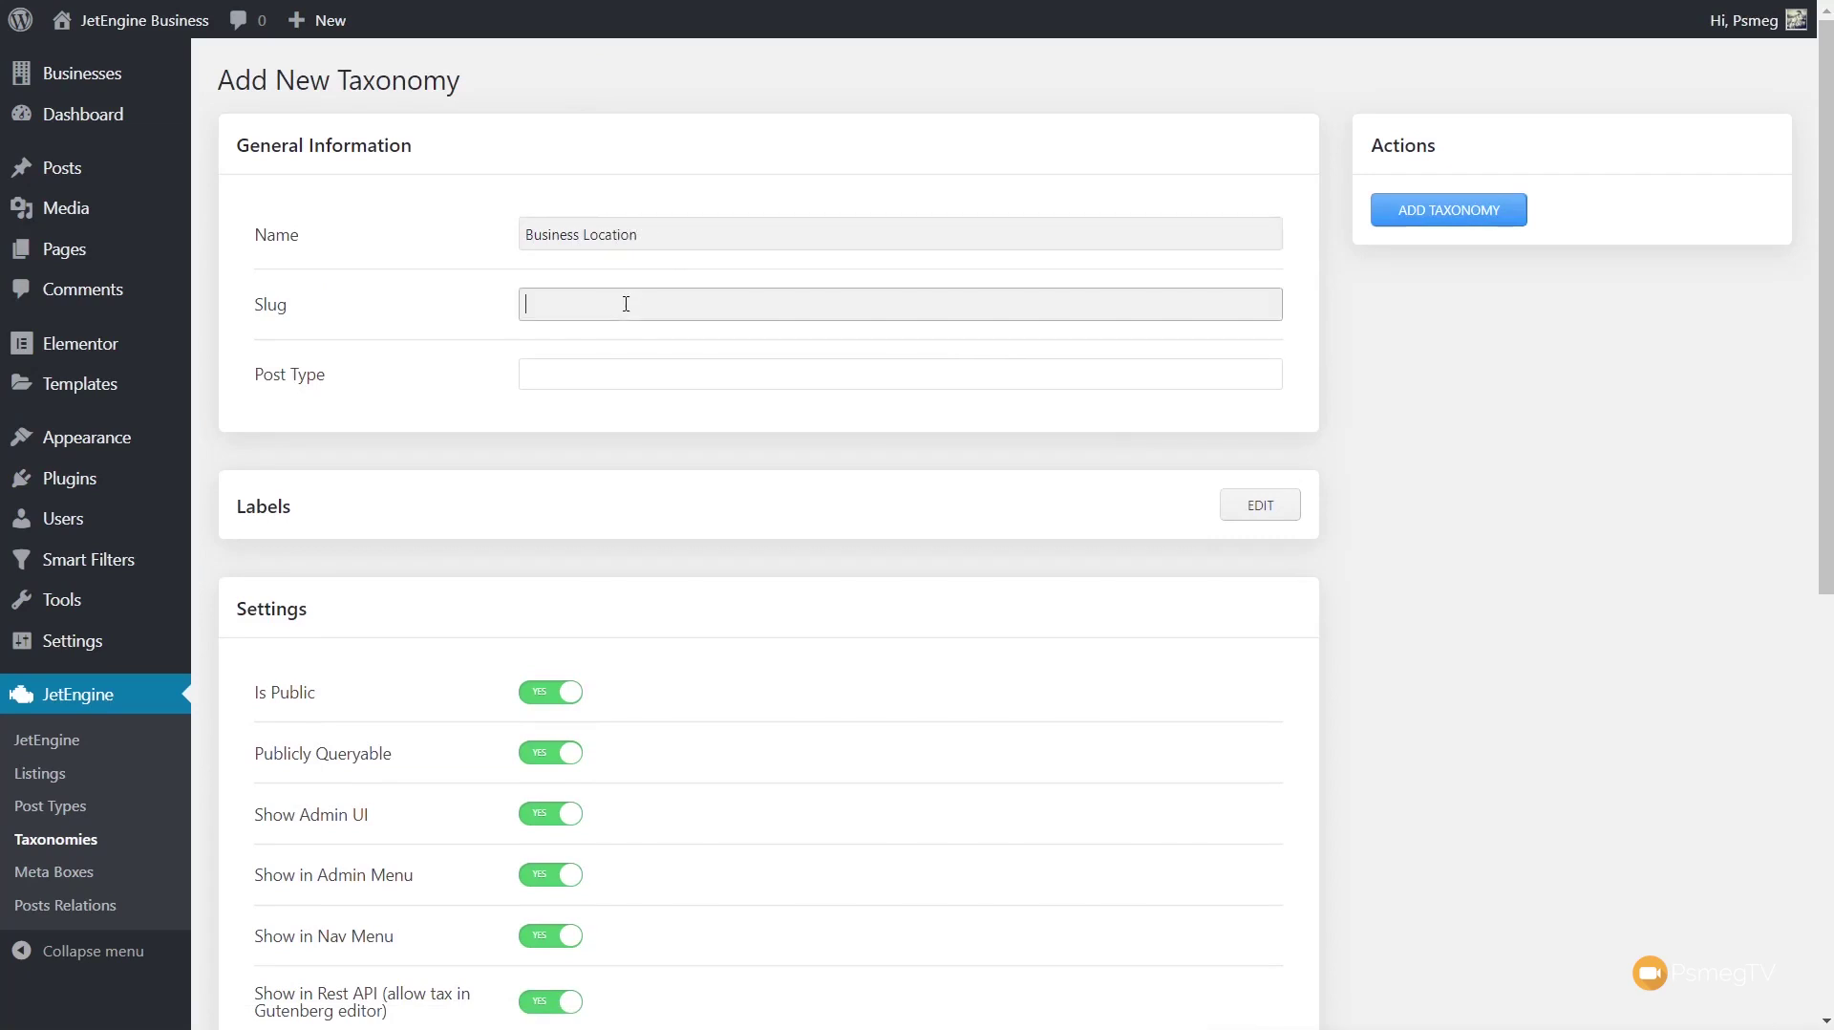
{"action": "type", "text": "business_location"}
{"action": "left_click", "coordinate": [626, 367]}
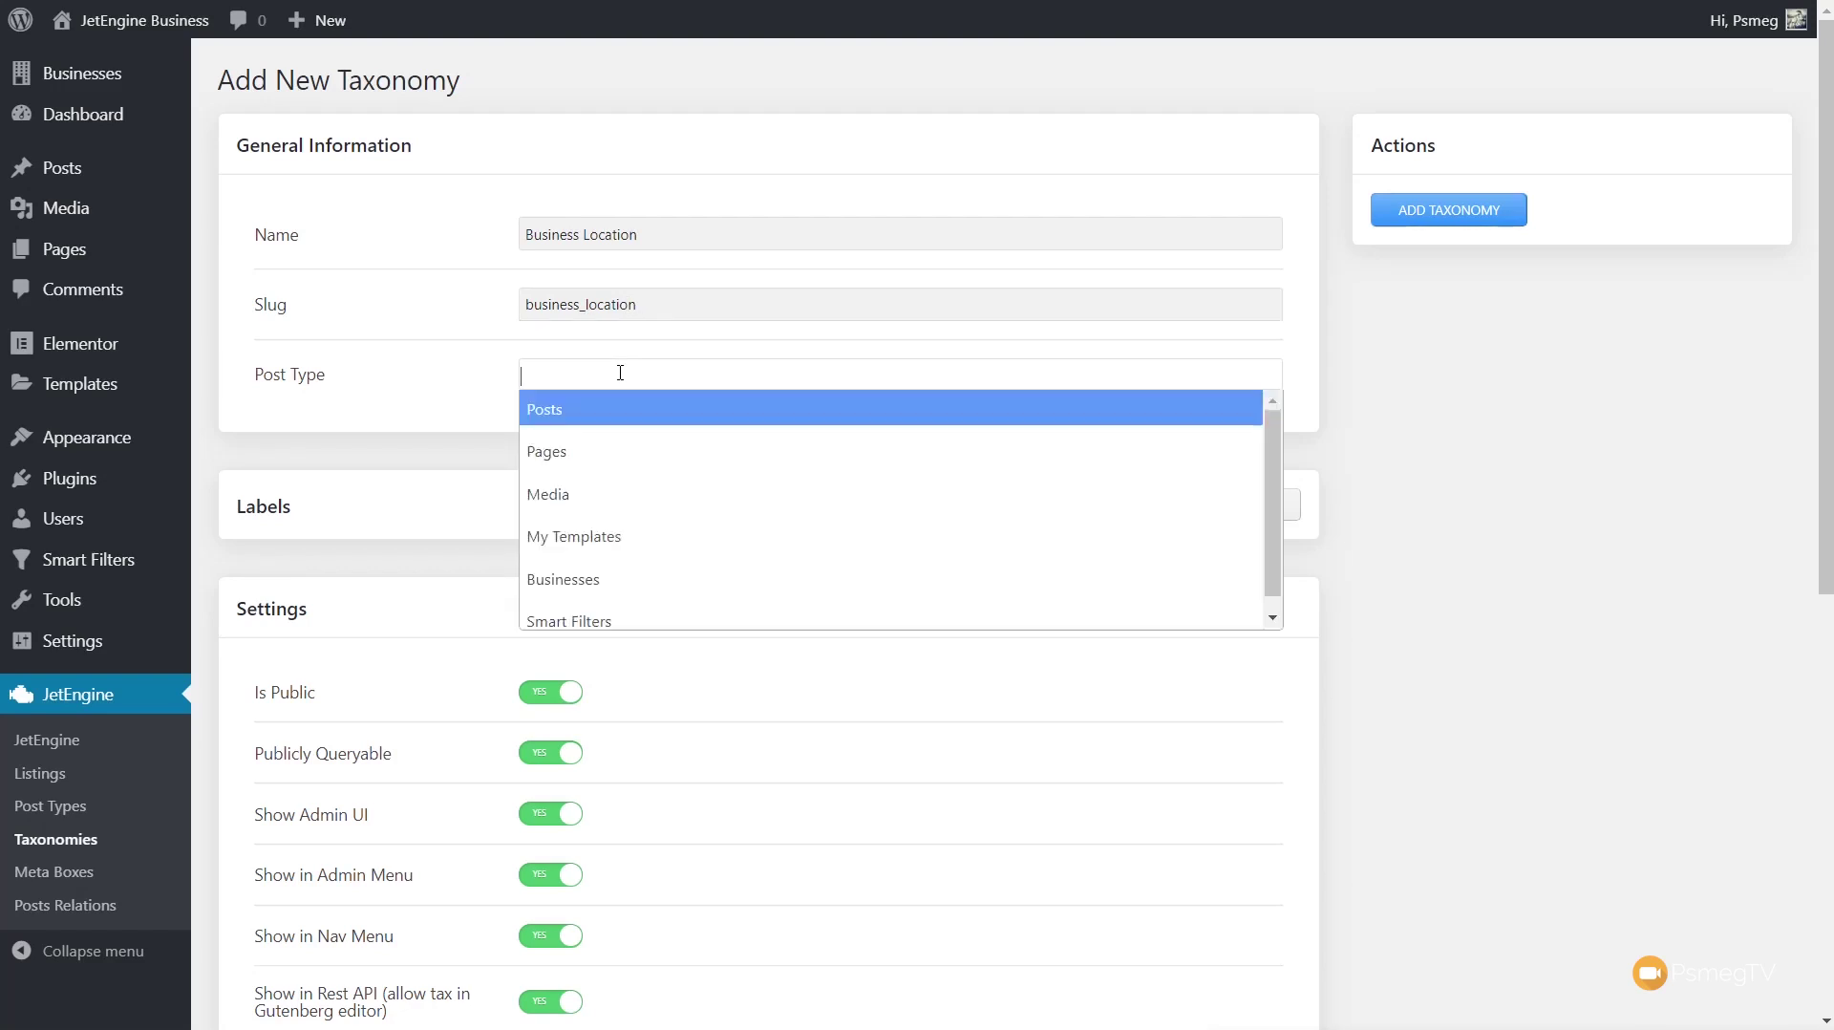
{"action": "left_click", "coordinate": [611, 580]}
Step: Make the Business Location taxonomy hierarchical and save it as a new taxonomy
{"action": "scroll", "coordinate": [1420, 536], "scroll_direction": "down", "scroll_amount": 7}
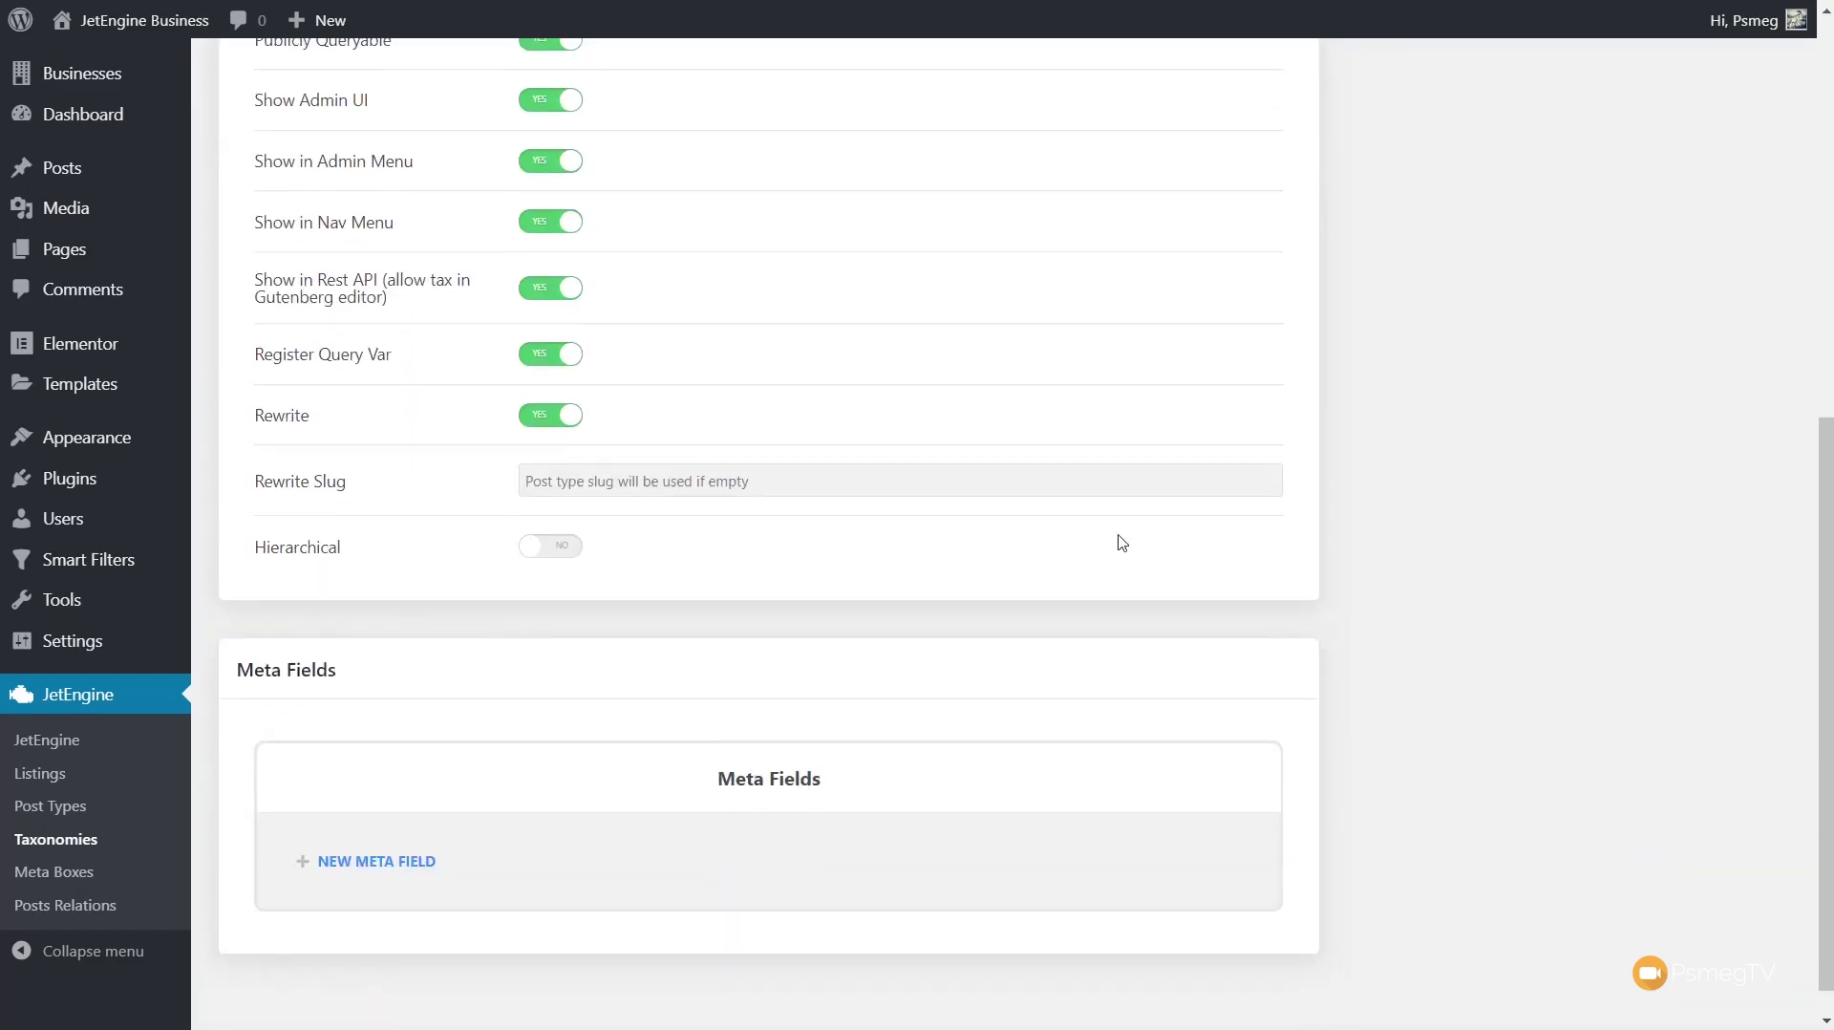
{"action": "left_click", "coordinate": [577, 553]}
{"action": "scroll", "coordinate": [1538, 660], "scroll_direction": "up", "scroll_amount": 8}
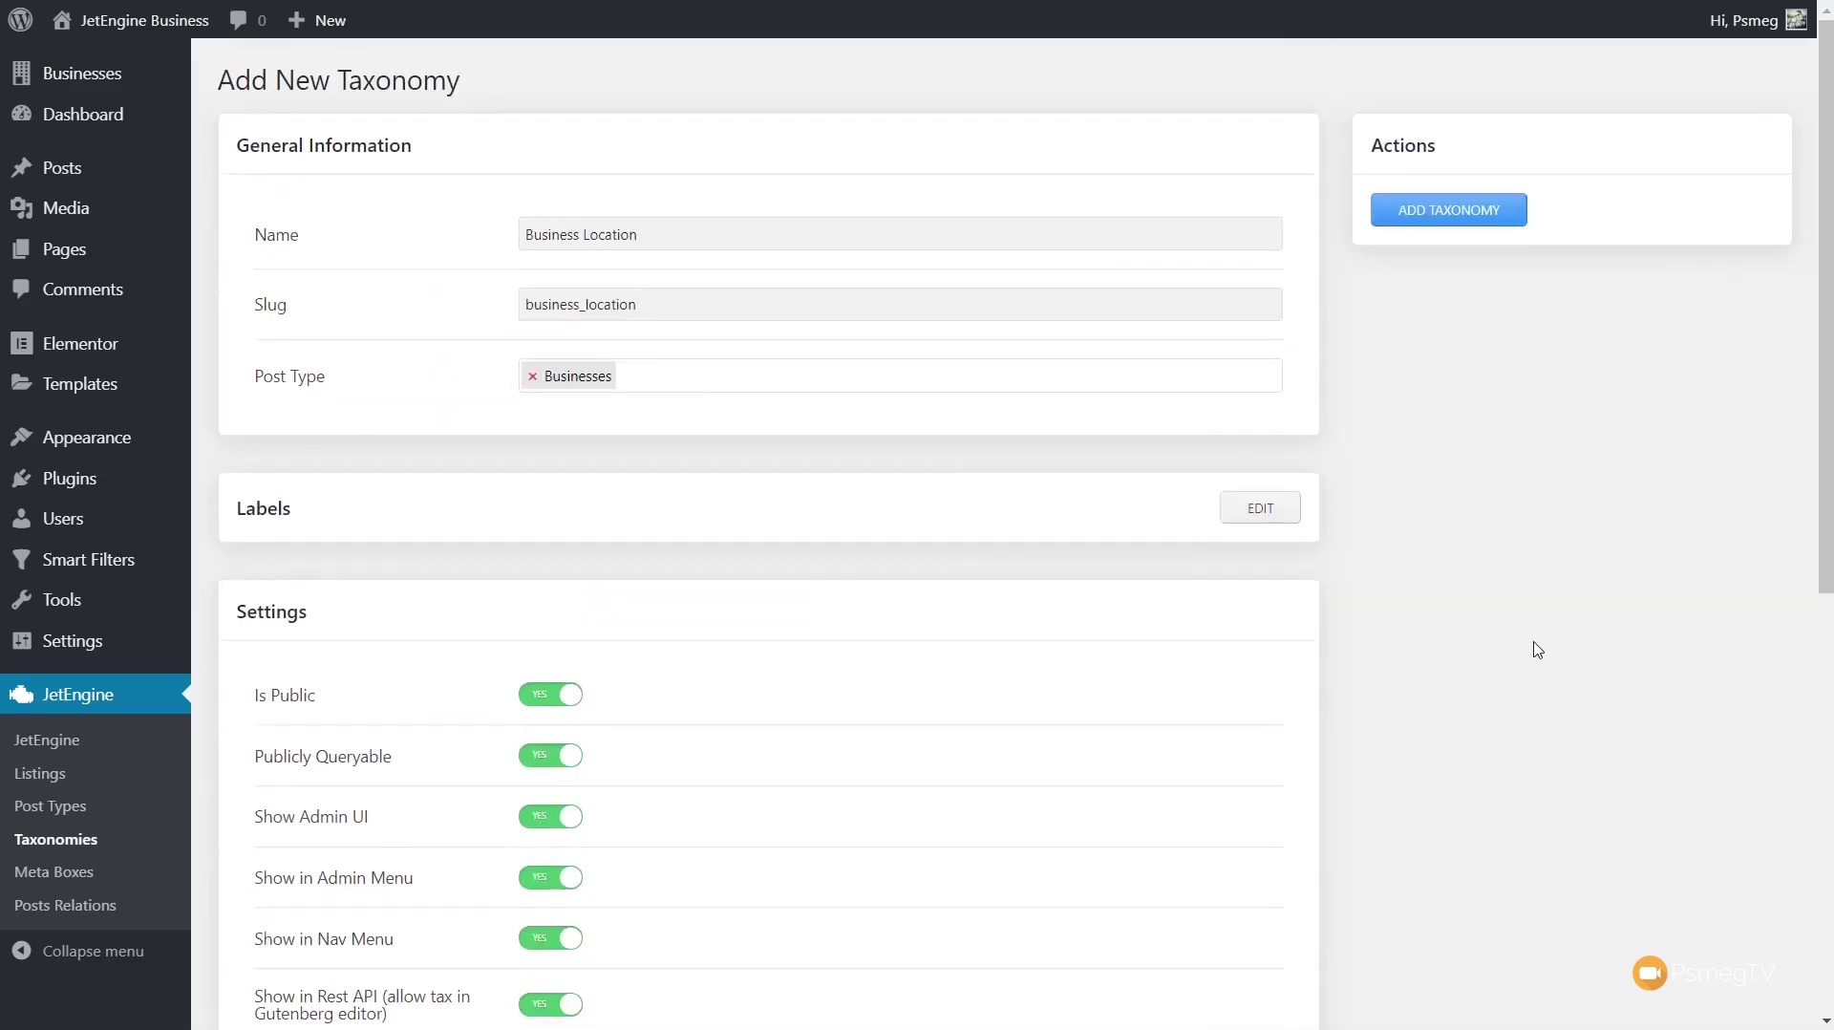
{"action": "left_click", "coordinate": [1435, 218]}
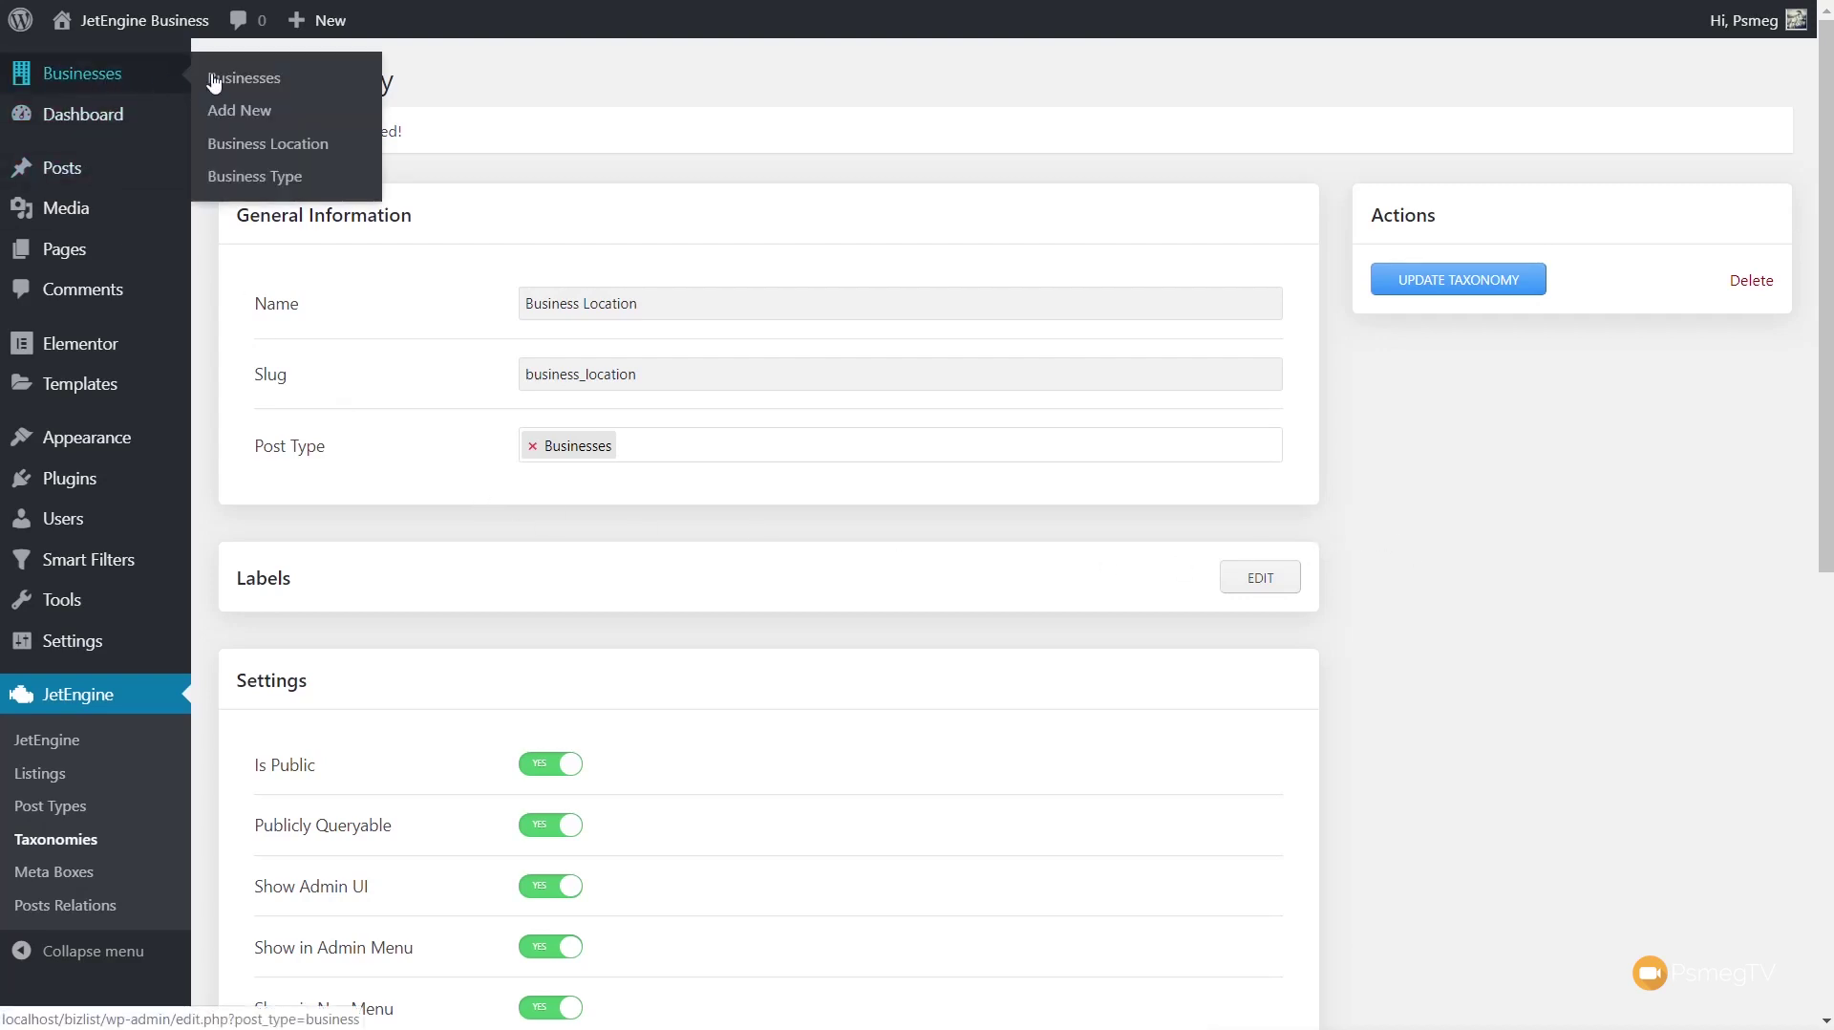
Step: Open the Business Type categories and name the new category Art Supplies
{"action": "left_click", "coordinate": [247, 178]}
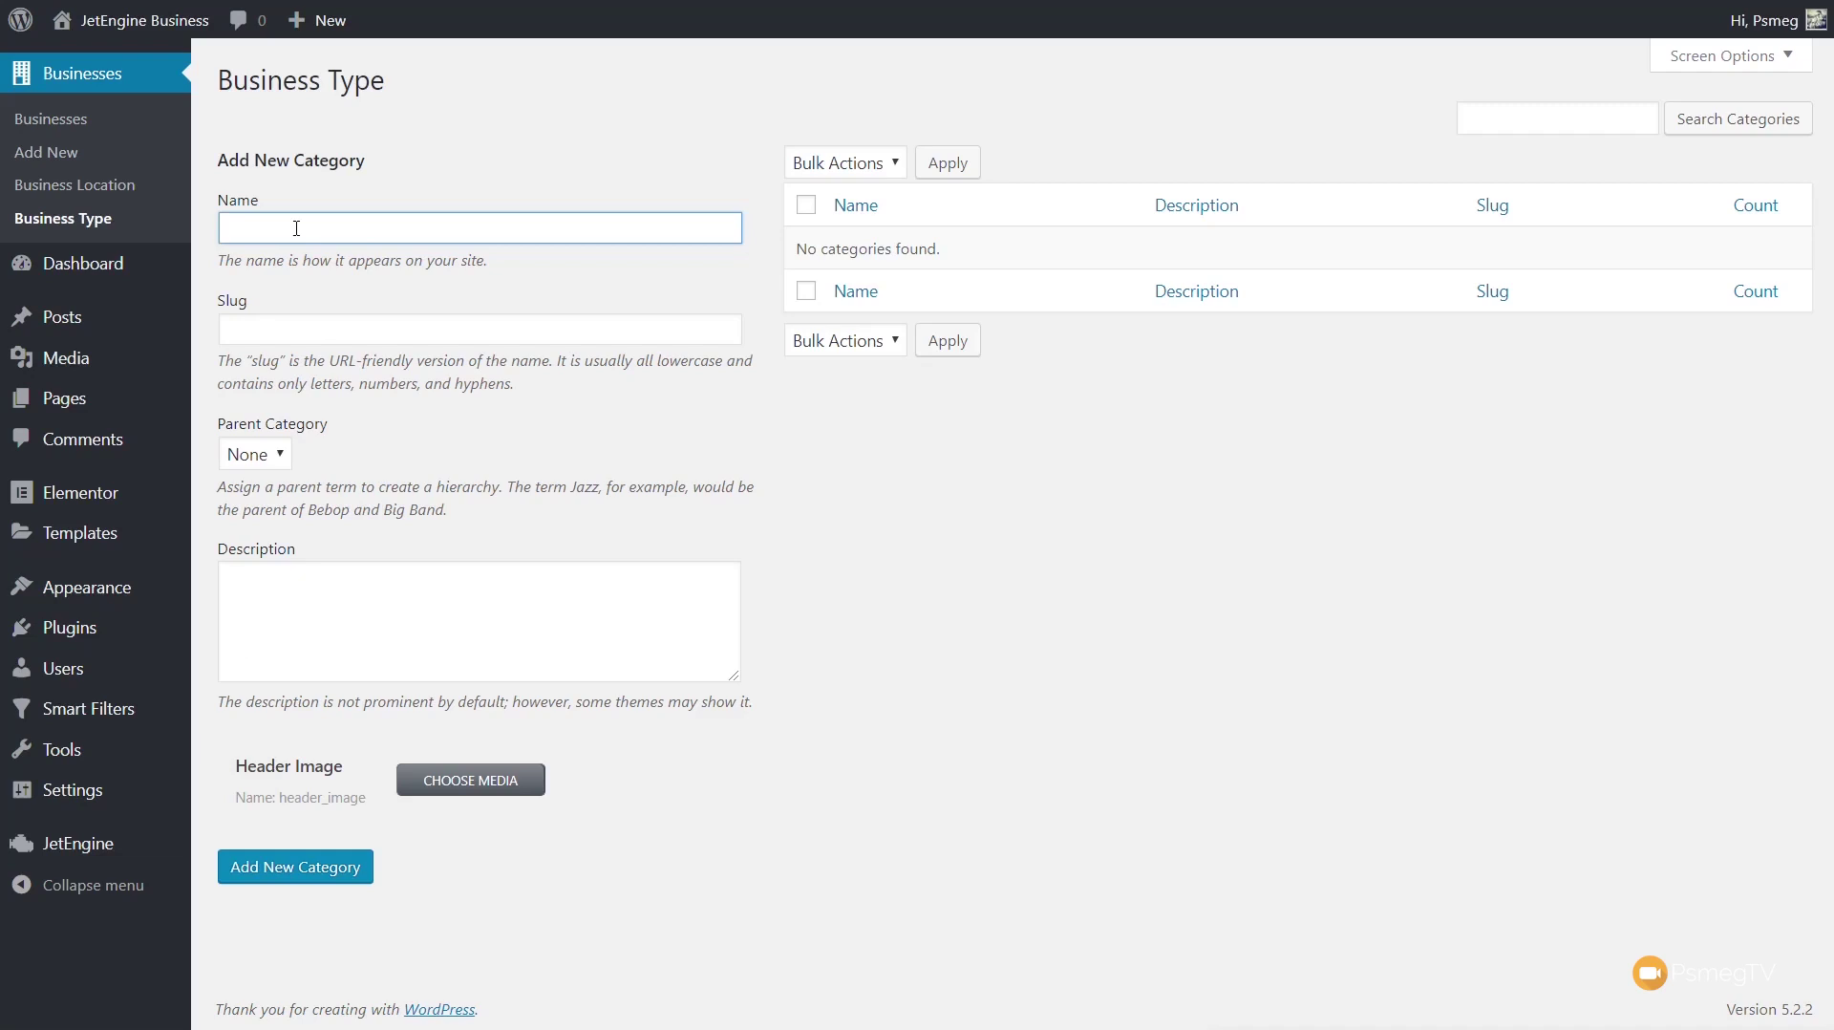
{"action": "left_click", "coordinate": [469, 230]}
{"action": "type", "text": "Art Supplies"}
Step: Upload the watercolors and paint brush image with the alt text Art Supplies, use it as Header Image, and add the category
{"action": "left_click", "coordinate": [459, 785]}
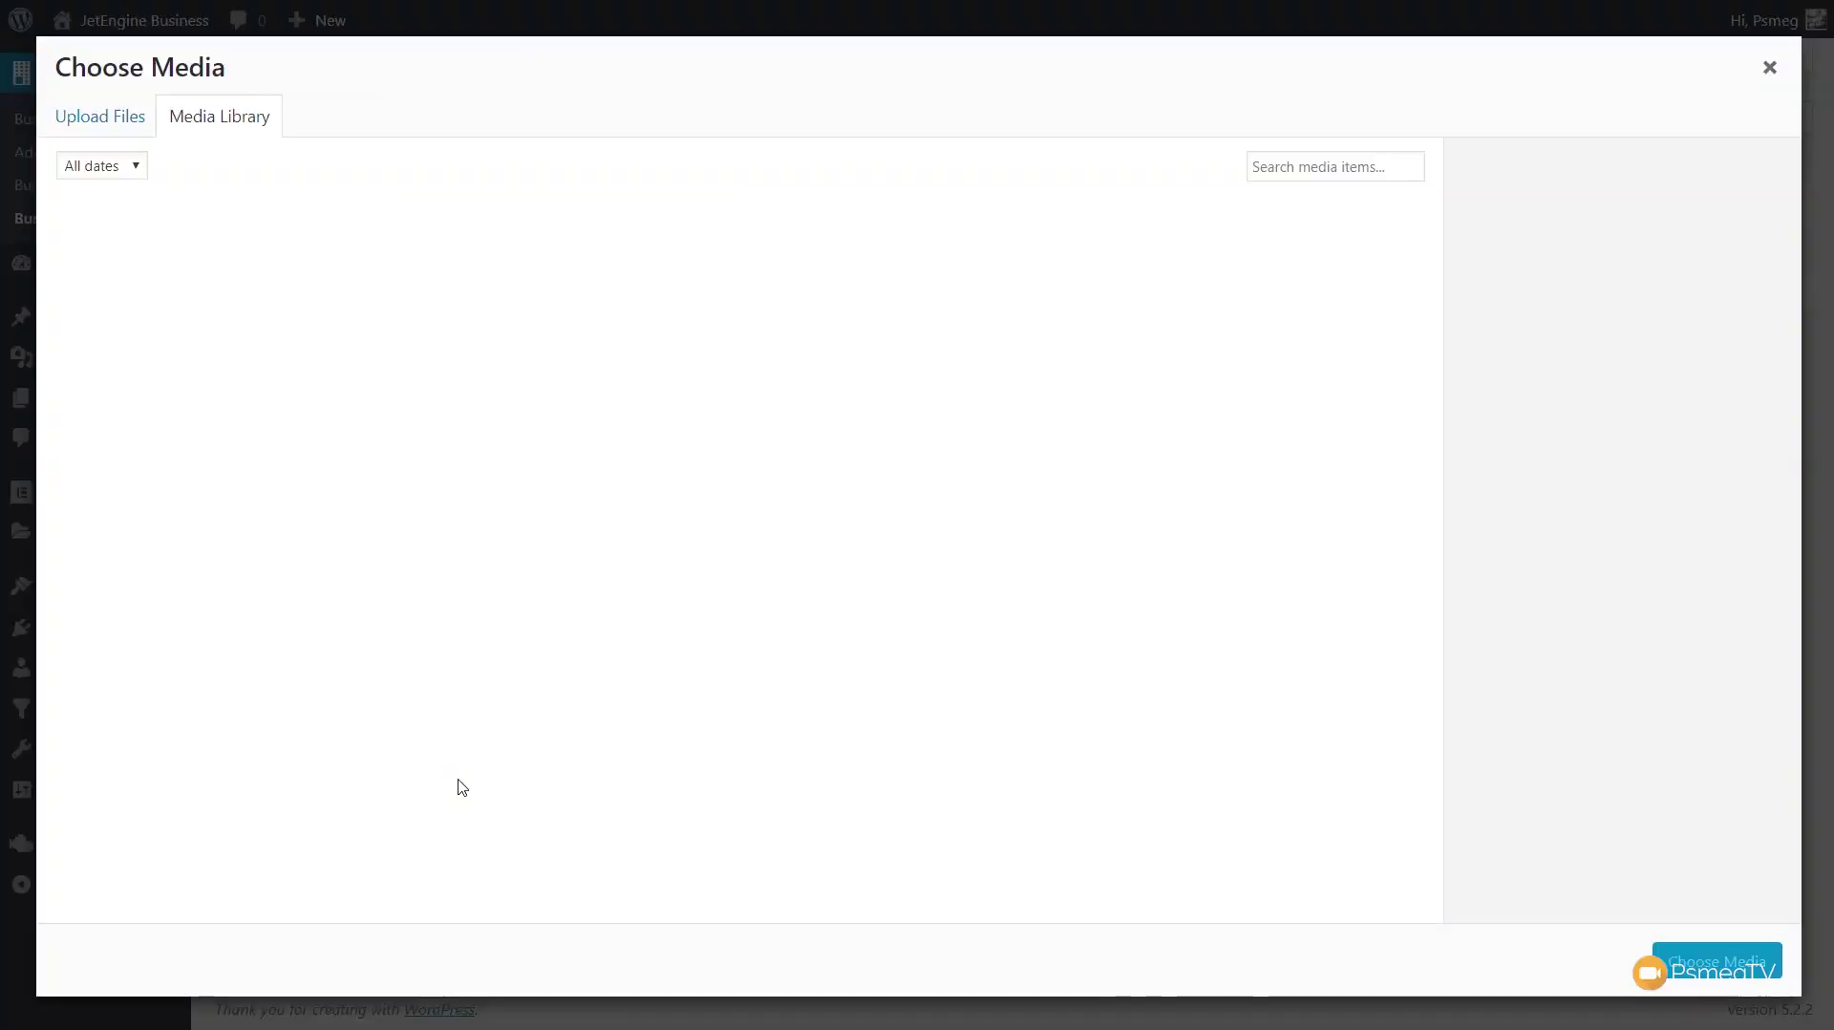
{"action": "left_click_drag", "start_coordinate": [0, 478], "coordinate": [413, 487]}
{"action": "left_click", "coordinate": [1680, 506]}
{"action": "type", "text": "Art Supplies"}
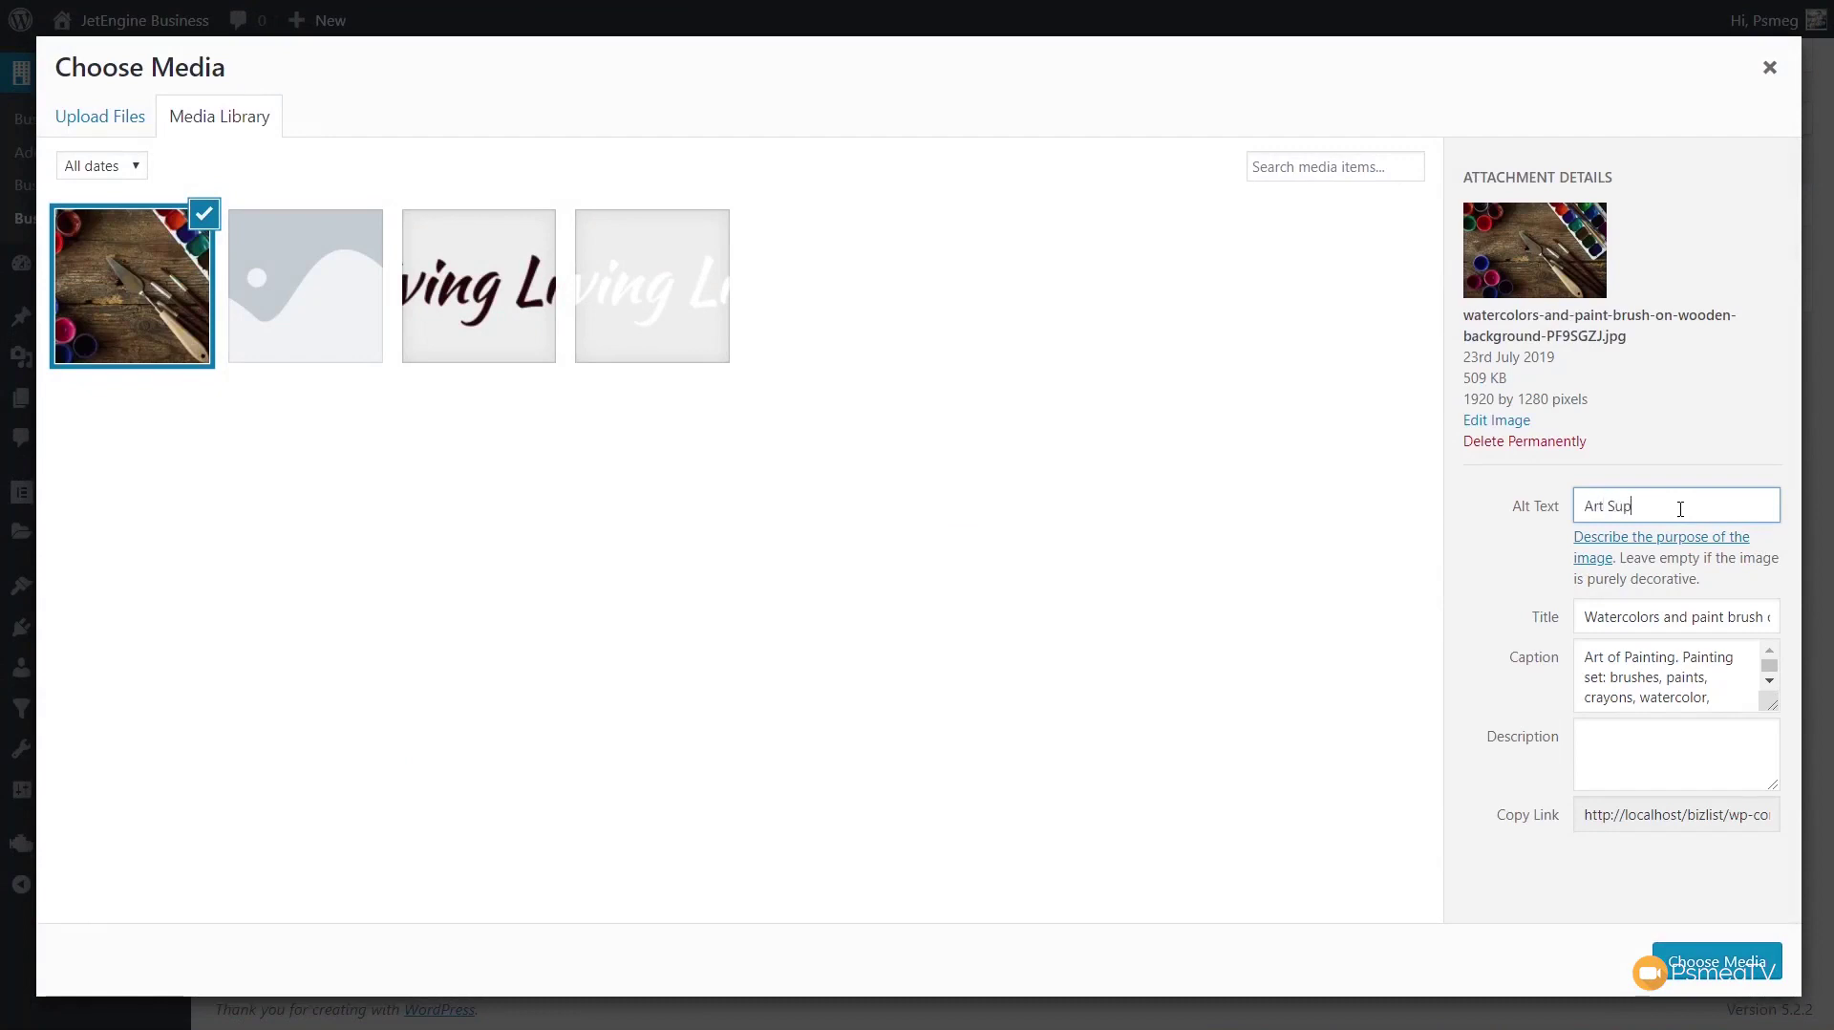
{"action": "left_click", "coordinate": [1704, 738]}
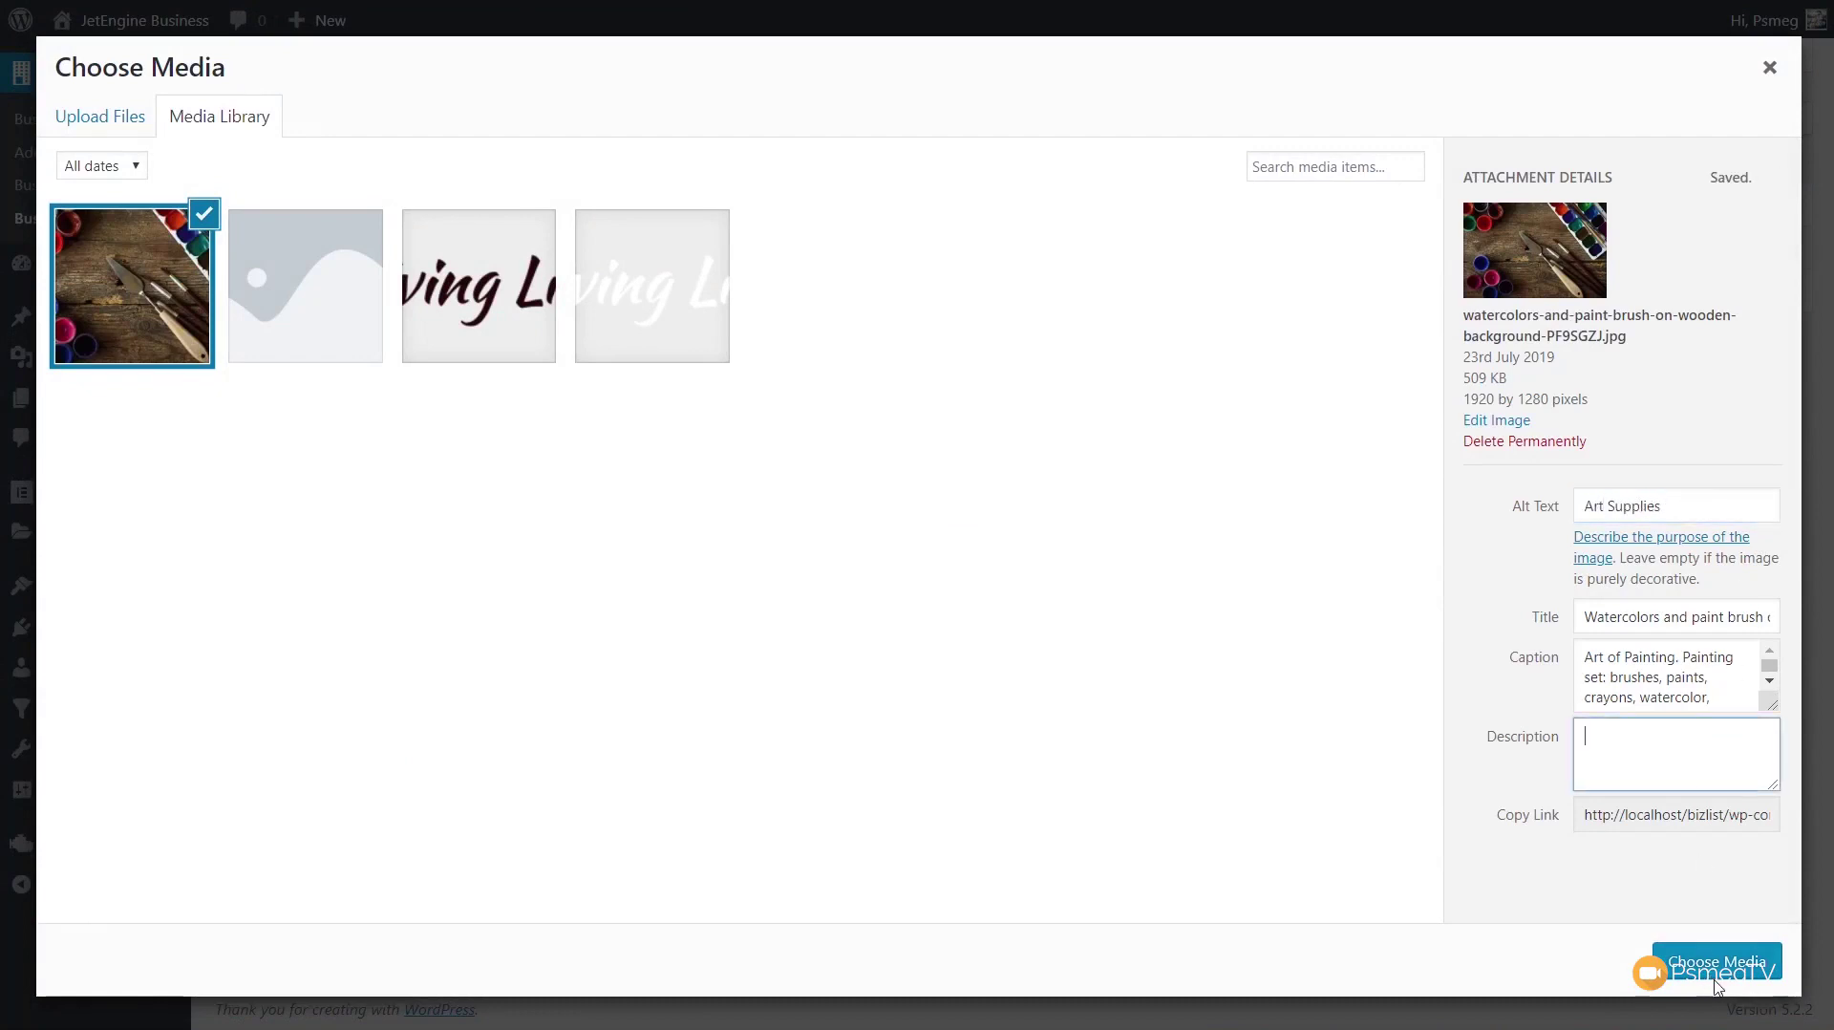
{"action": "left_click", "coordinate": [1715, 965]}
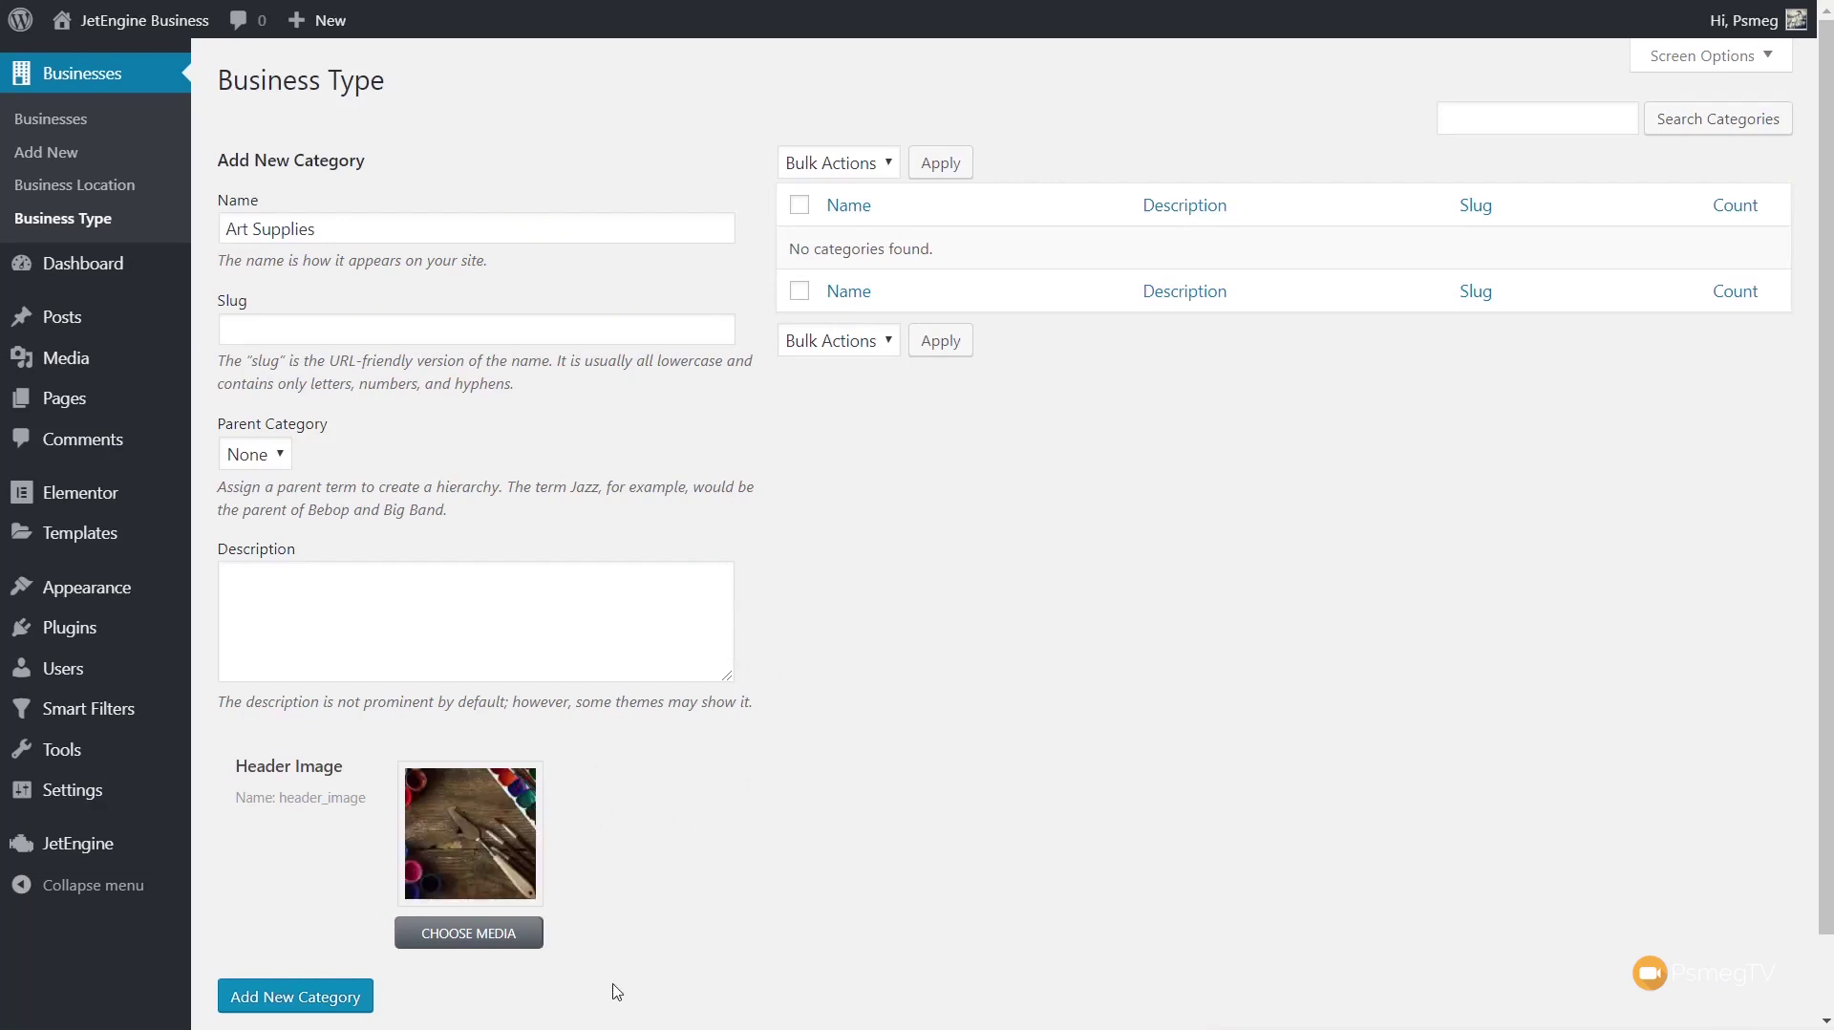
{"action": "left_click", "coordinate": [296, 999]}
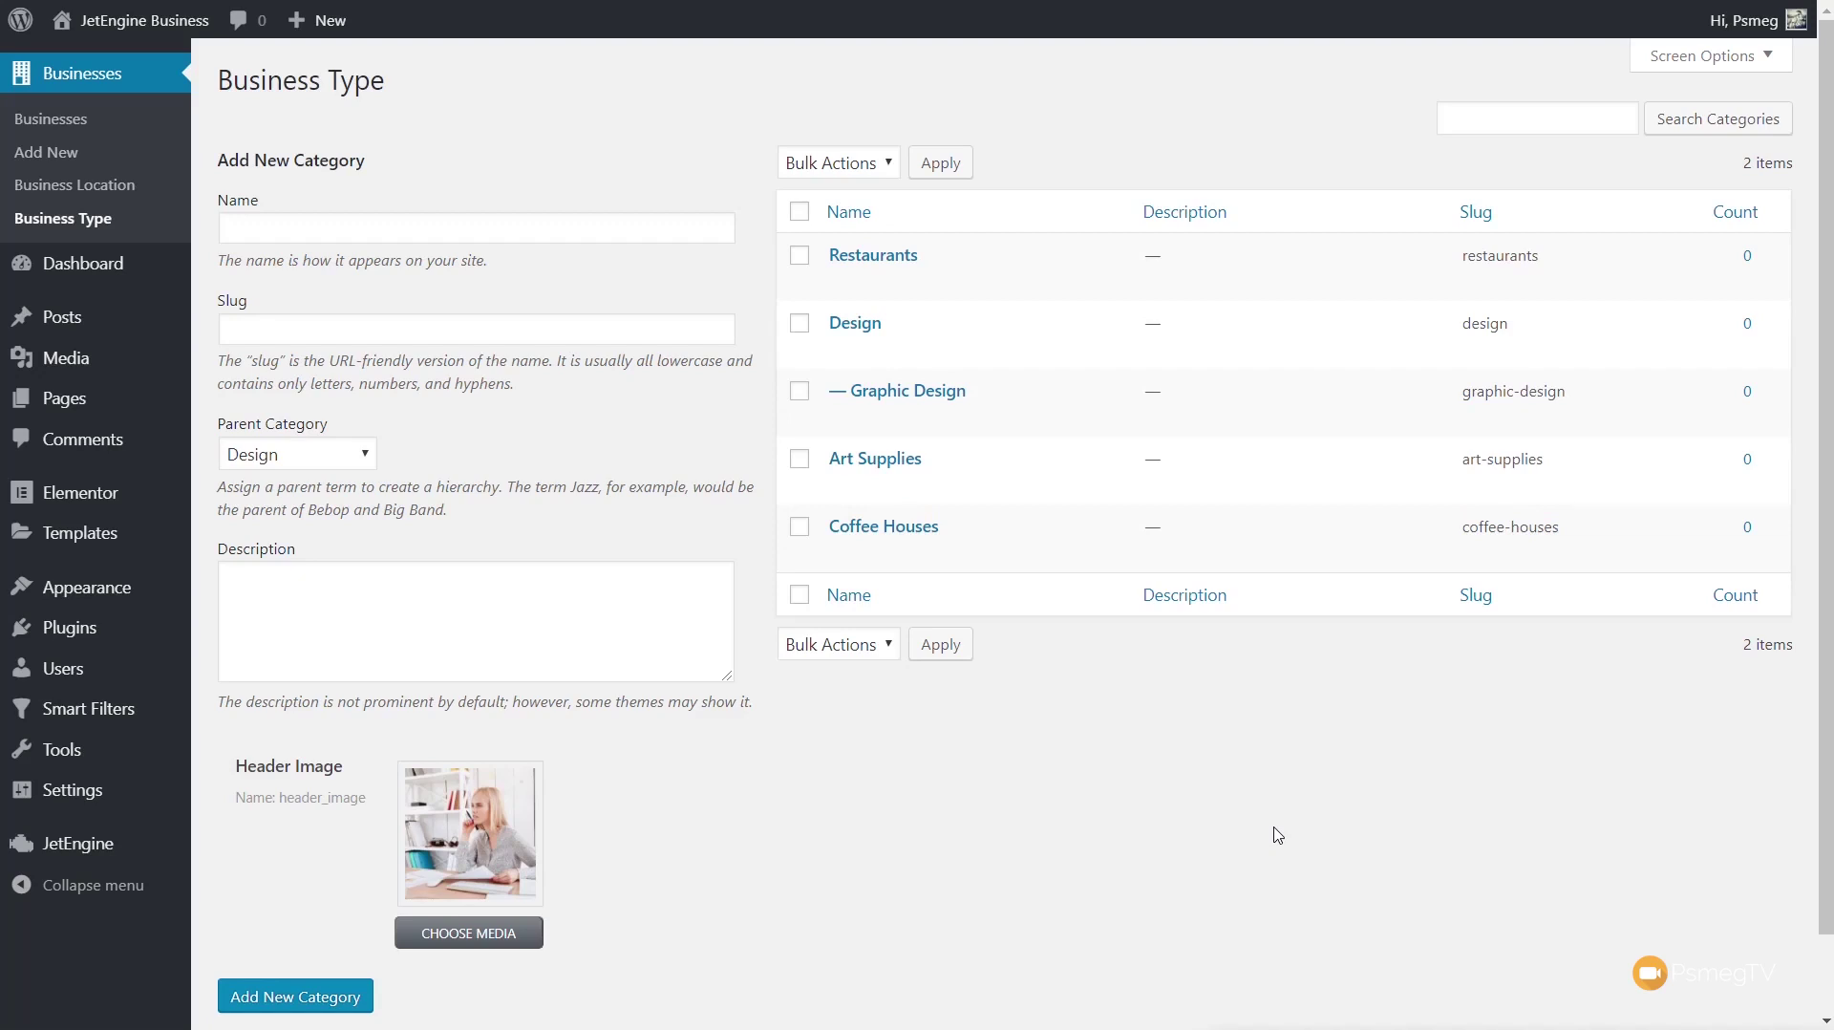
Step: Add the categories Cardiff and Bristol to the Business Location taxonomy
{"action": "left_click", "coordinate": [108, 189]}
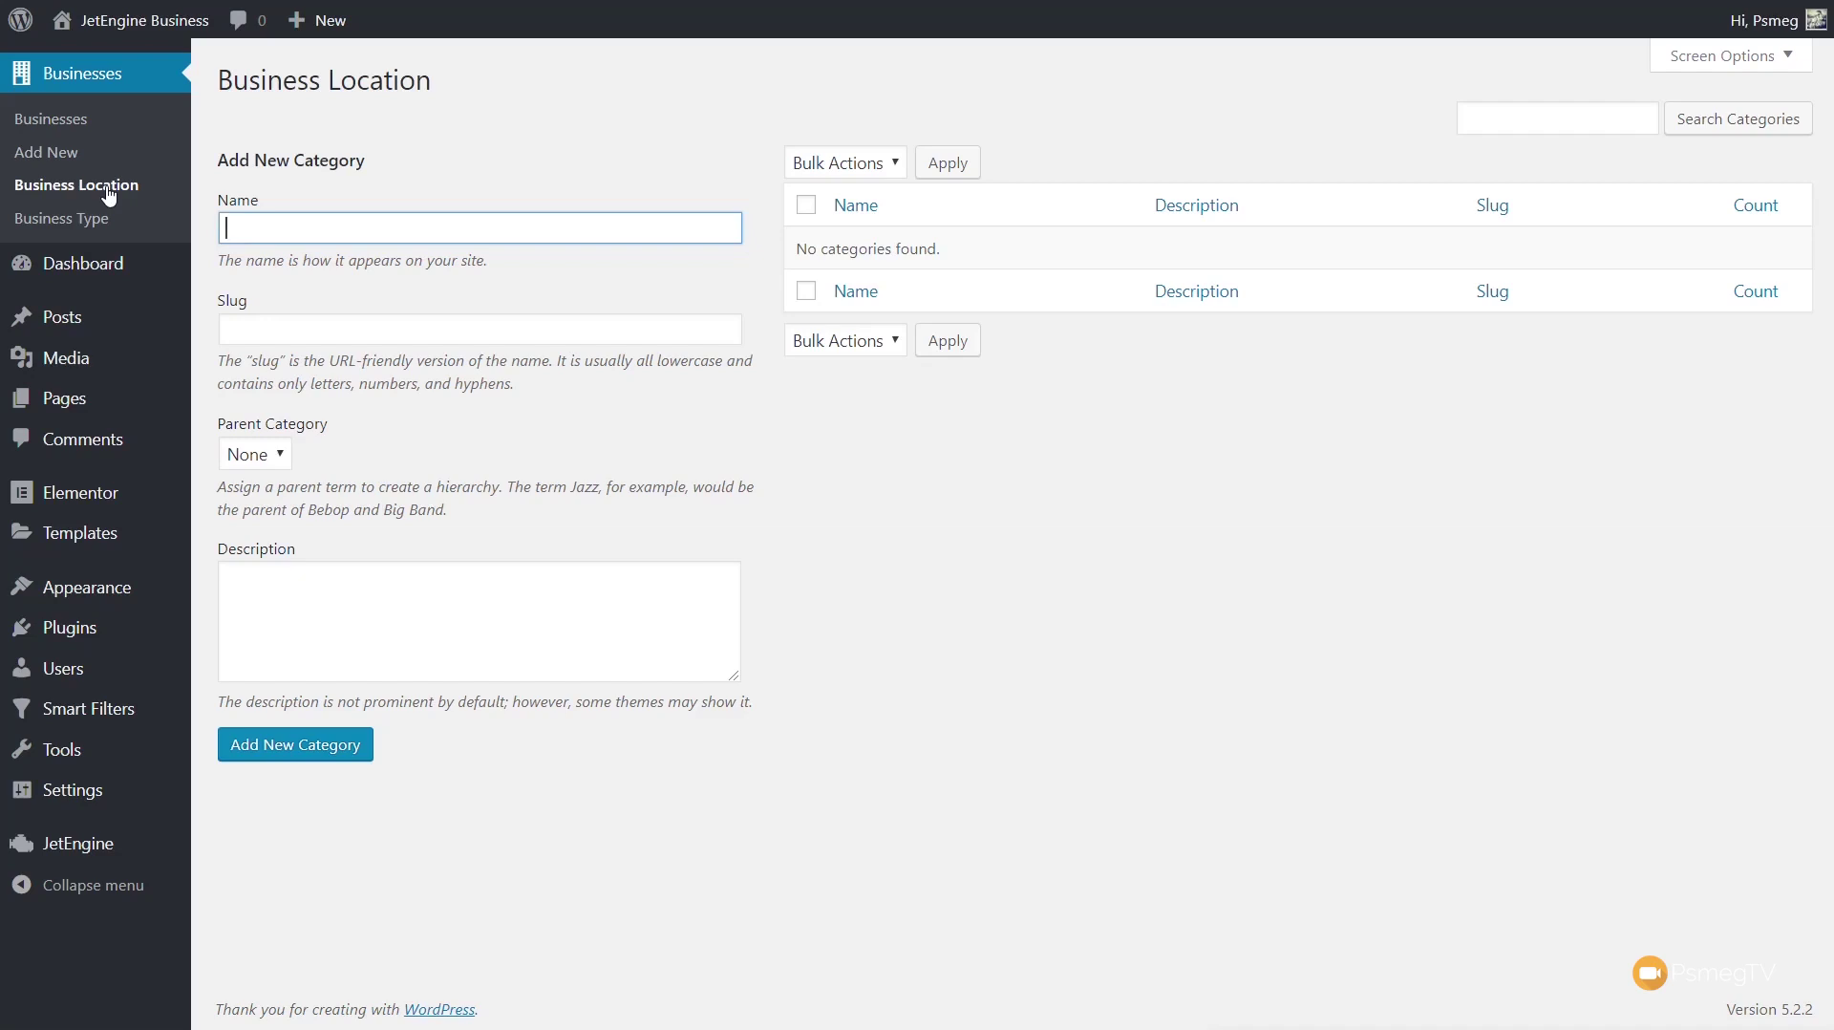
{"action": "type", "text": "Cardiff"}
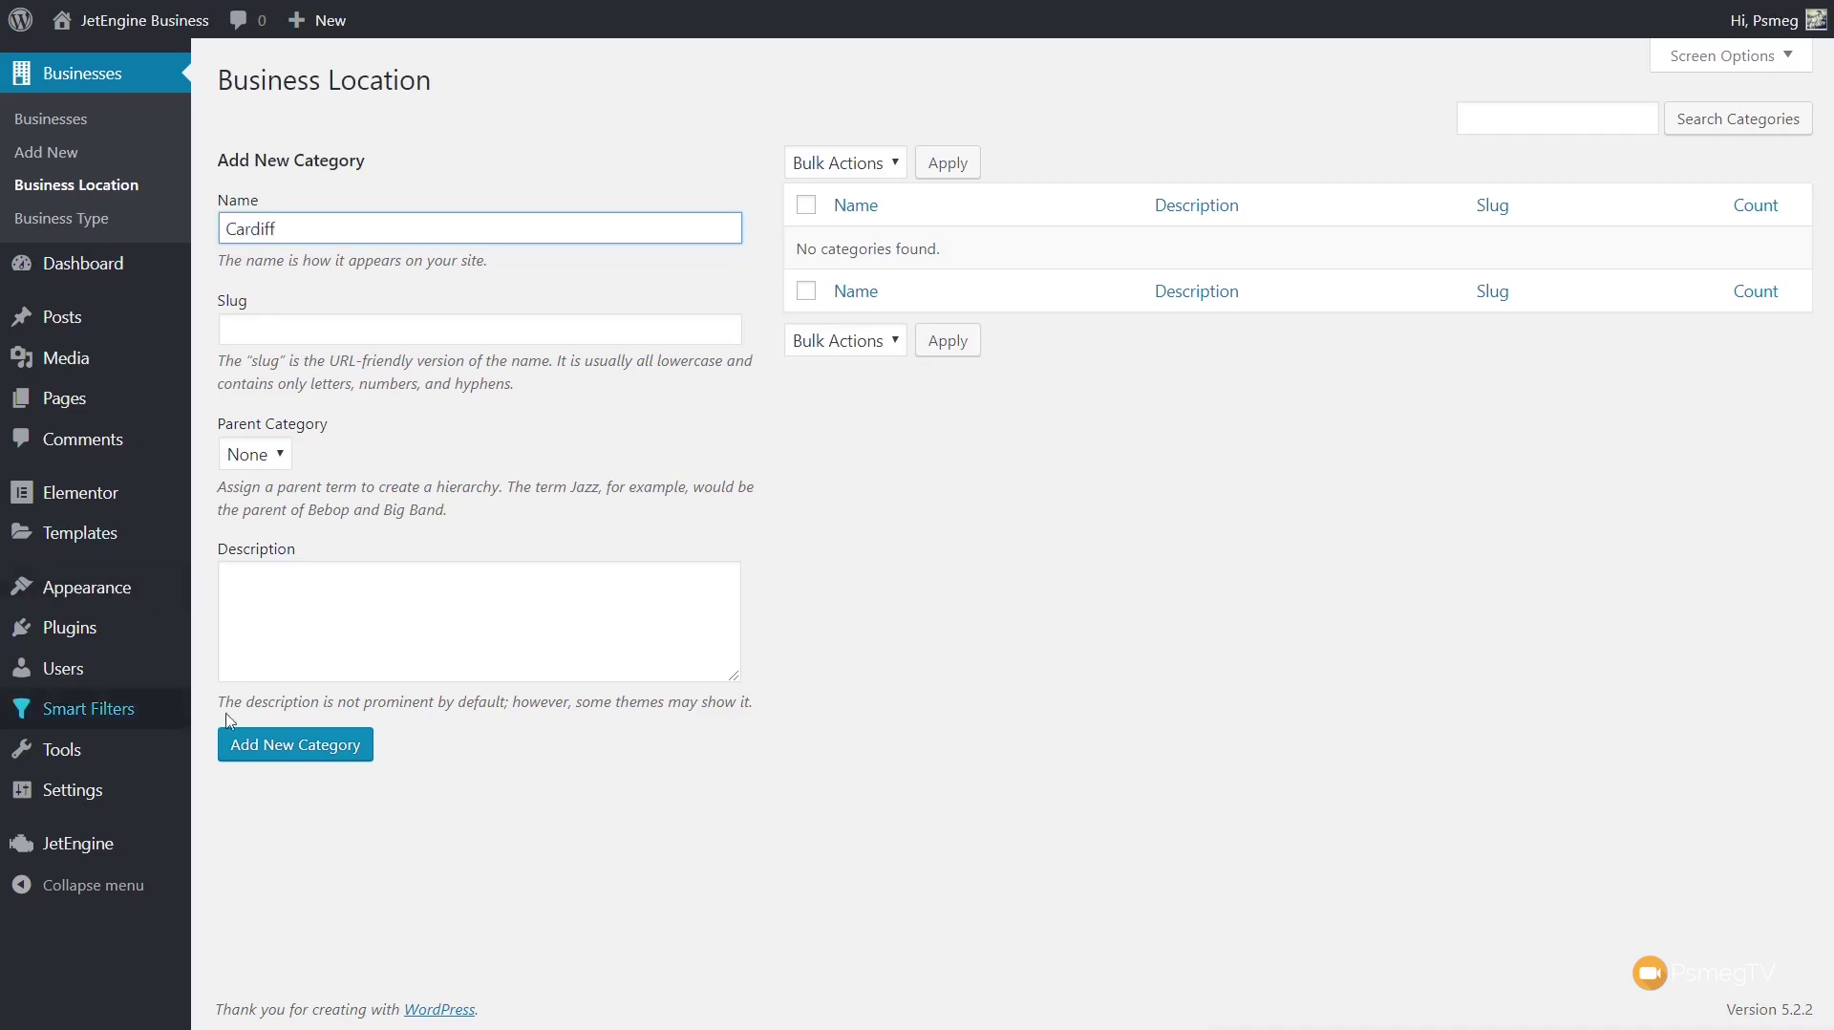
{"action": "left_click", "coordinate": [295, 754]}
{"action": "left_click", "coordinate": [270, 230]}
{"action": "type", "text": "Bristo"}
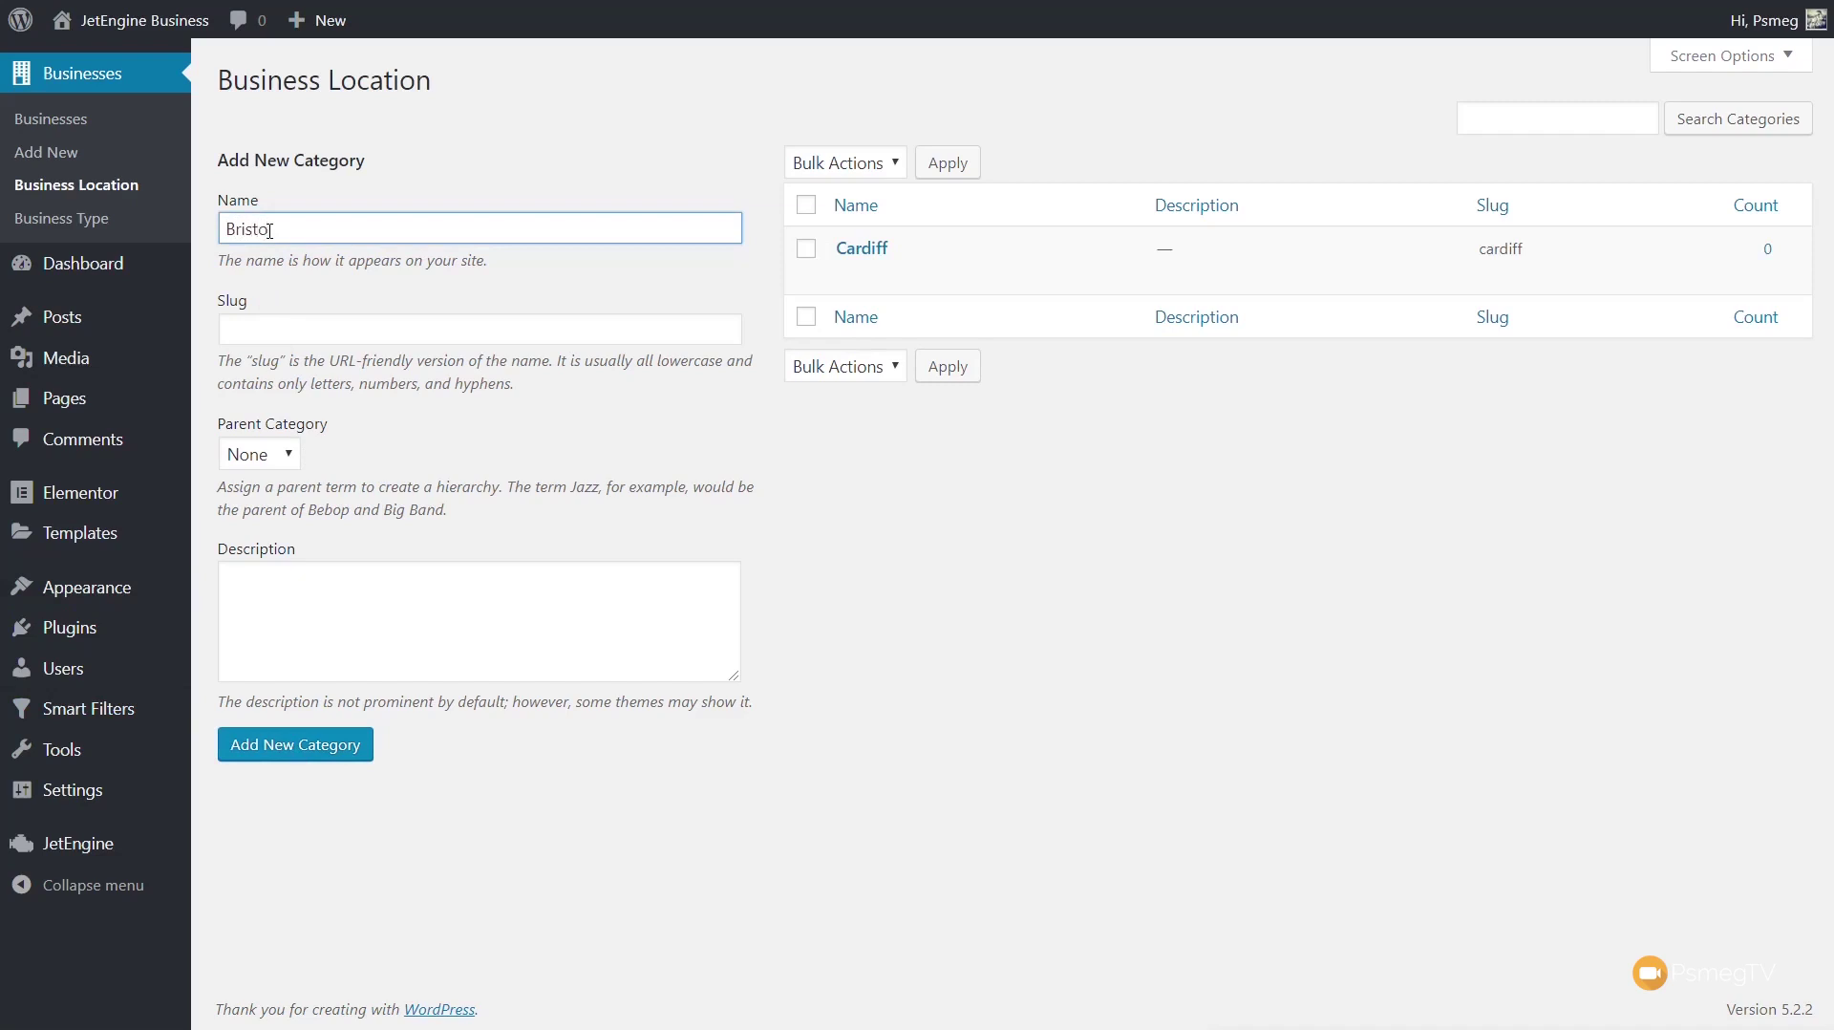
{"action": "type", "text": "l"}
{"action": "left_click", "coordinate": [296, 754]}
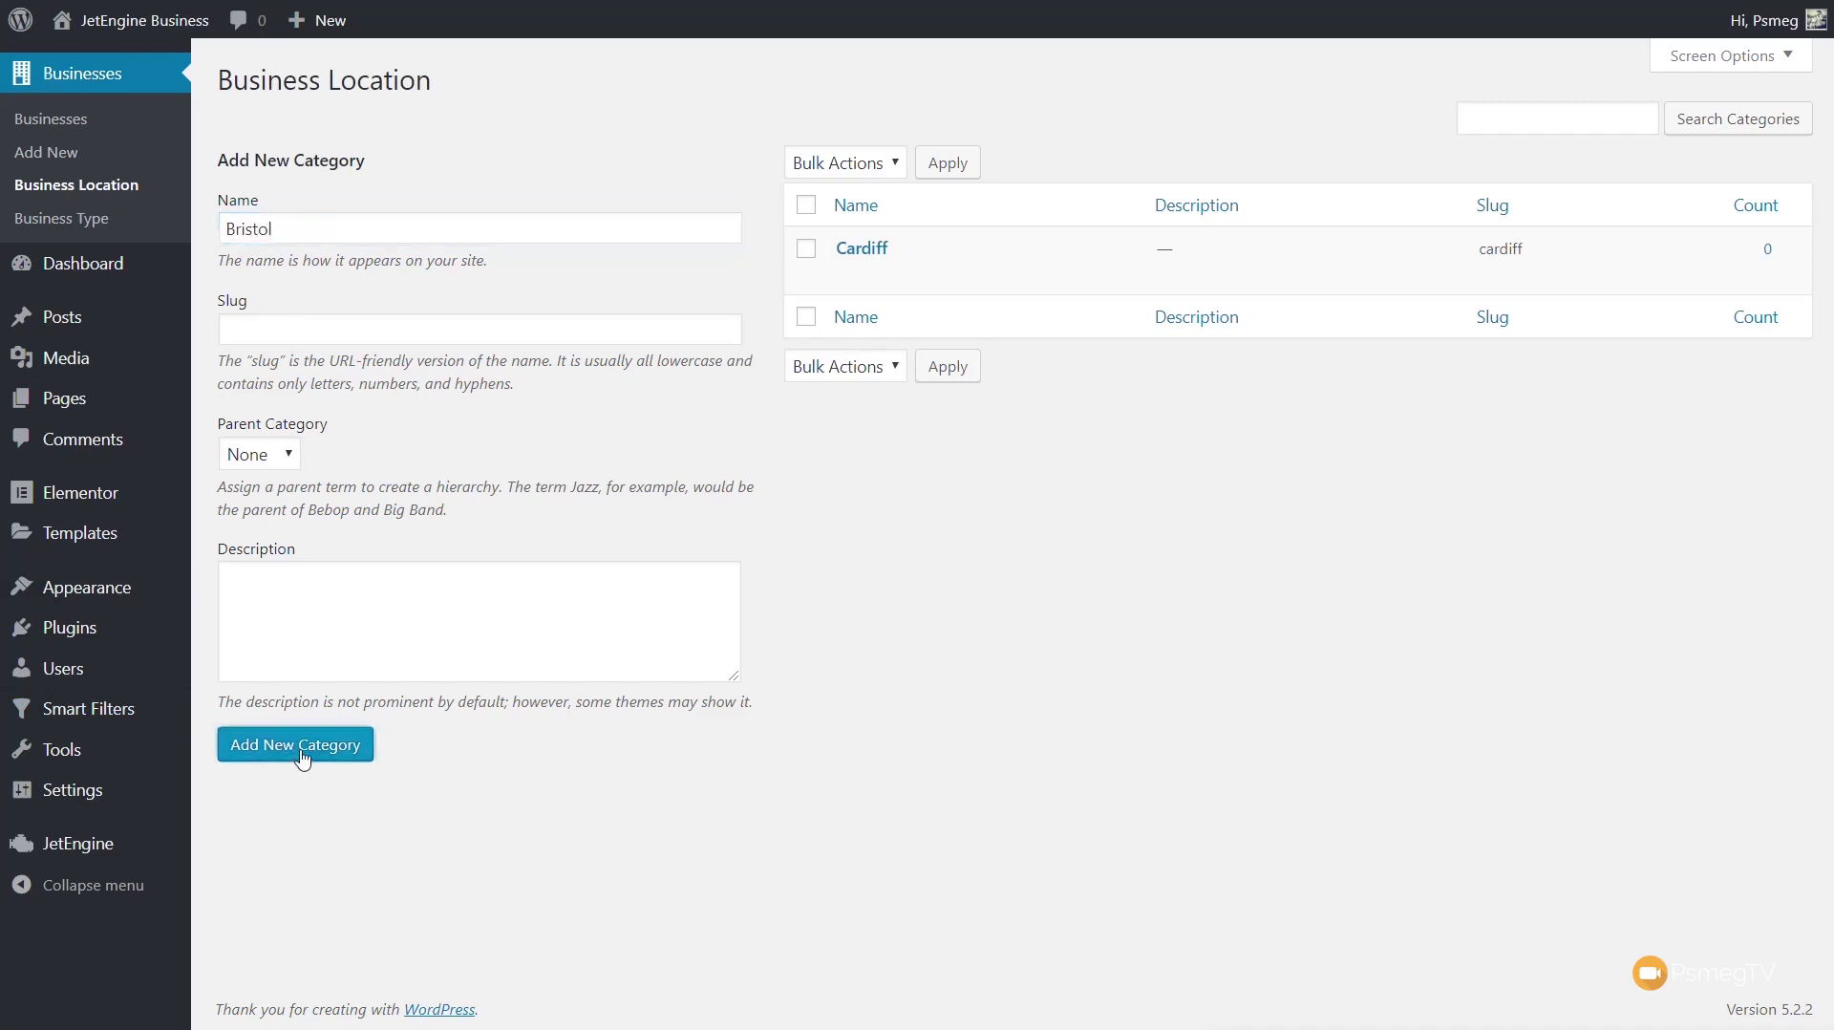
Step: Add a London category to the Business Location taxonomy
{"action": "left_click", "coordinate": [277, 236]}
{"action": "type", "text": "Locaiotn"}
{"action": "key", "text": "BackSpace"}
{"action": "key", "text": "BackSpace"}
{"action": "key", "text": "BackSpace"}
{"action": "key", "text": "BackSpace"}
{"action": "key", "text": "BackSpace"}
{"action": "key", "text": "BackSpace"}
{"action": "type", "text": "ndon"}
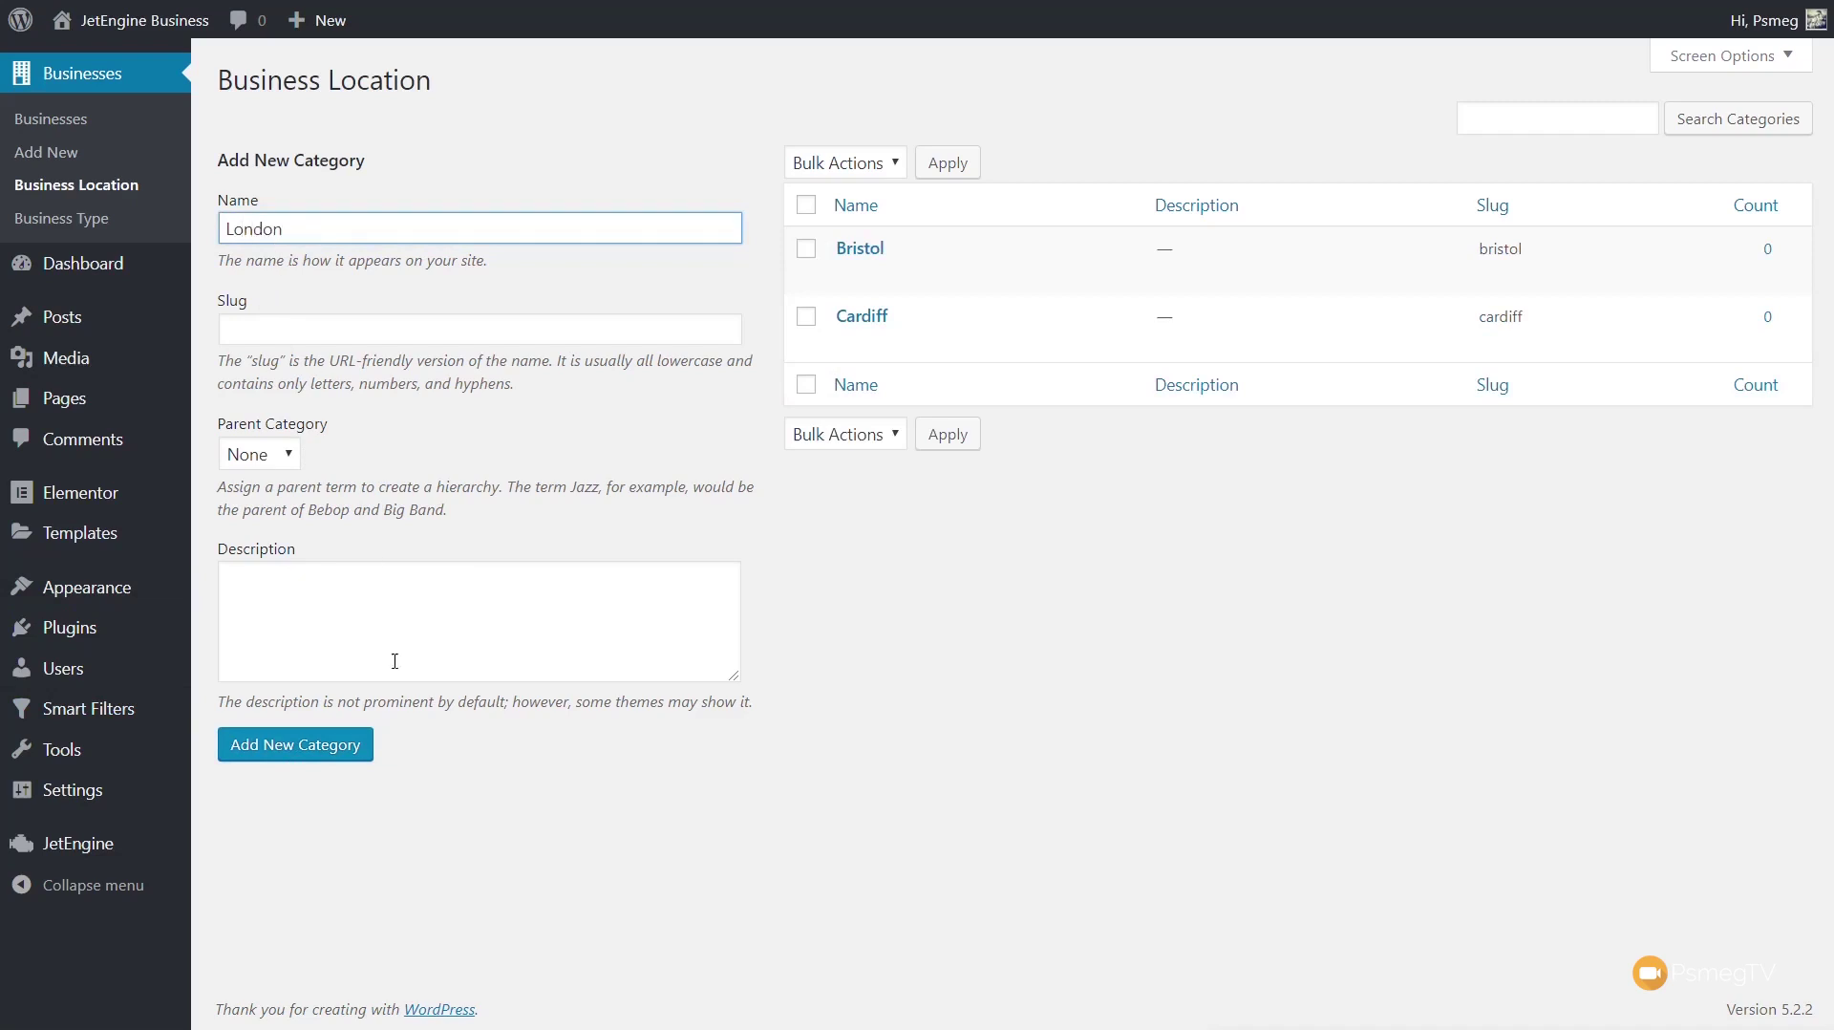
{"action": "left_click", "coordinate": [279, 754]}
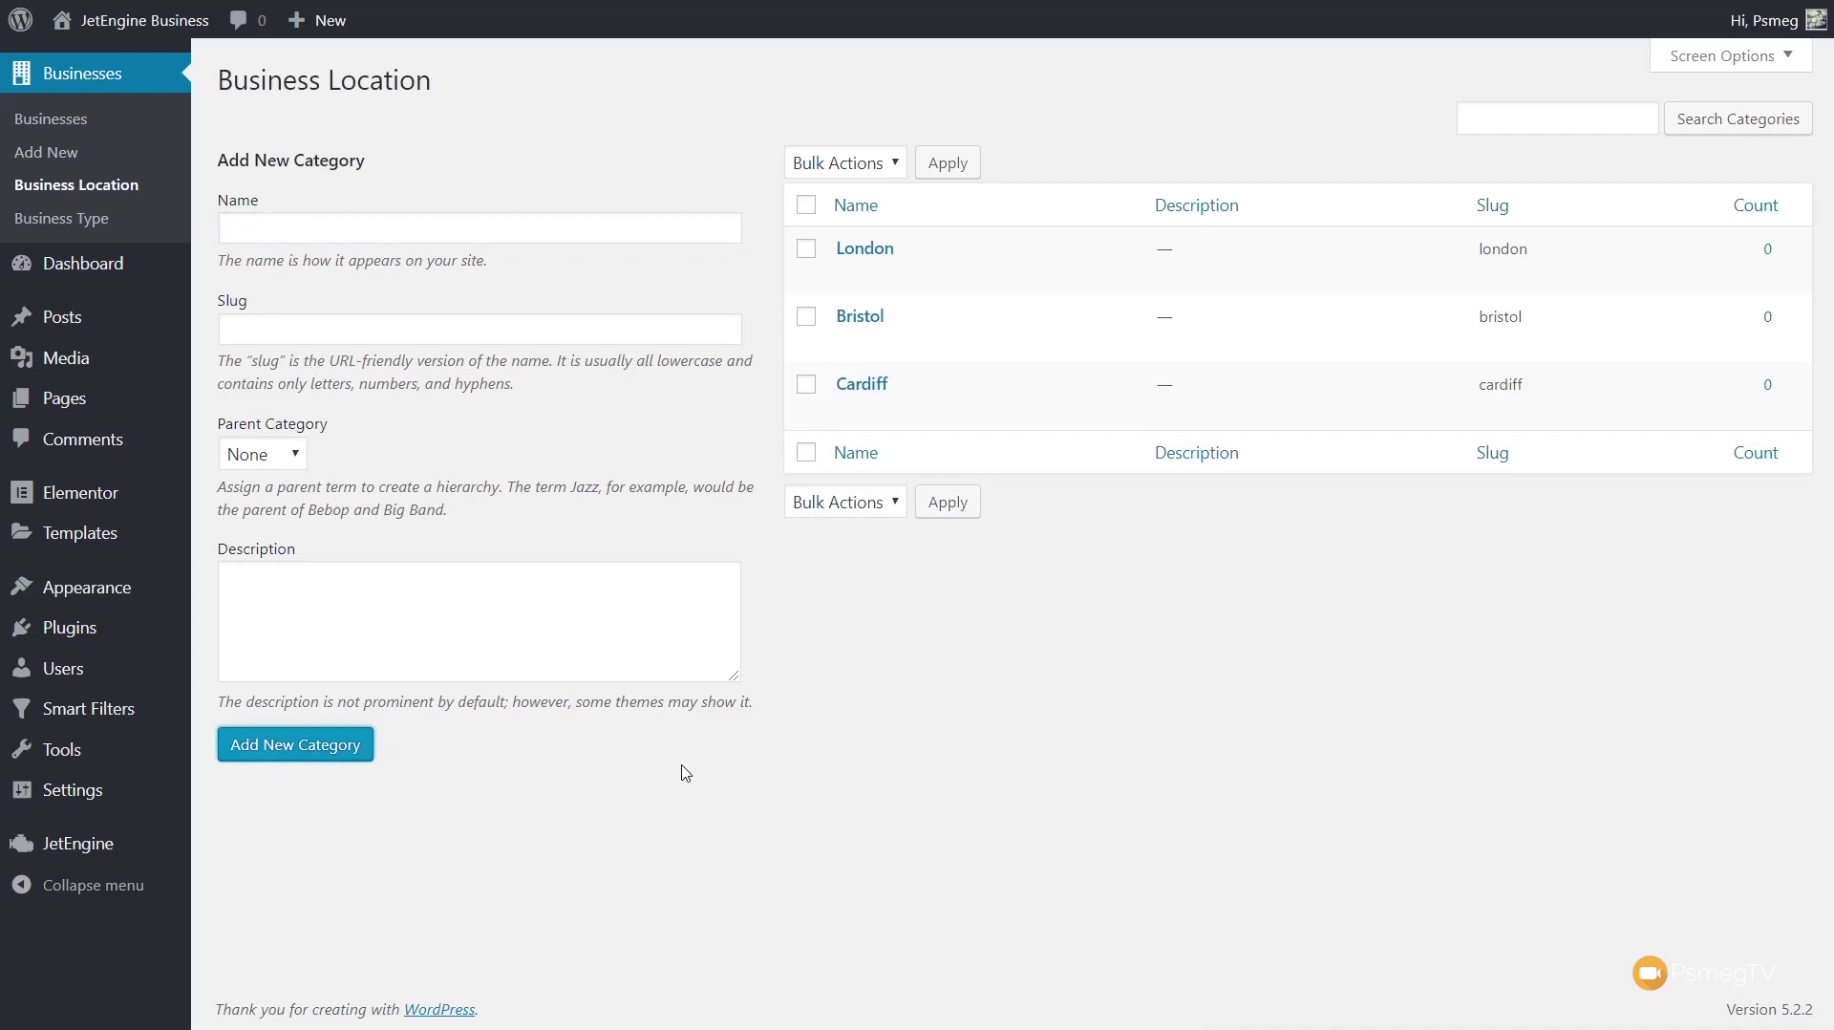
Step: Start a new Businesses entry and look over its taxonomy boxes and custom settings fields
{"action": "left_click", "coordinate": [60, 155]}
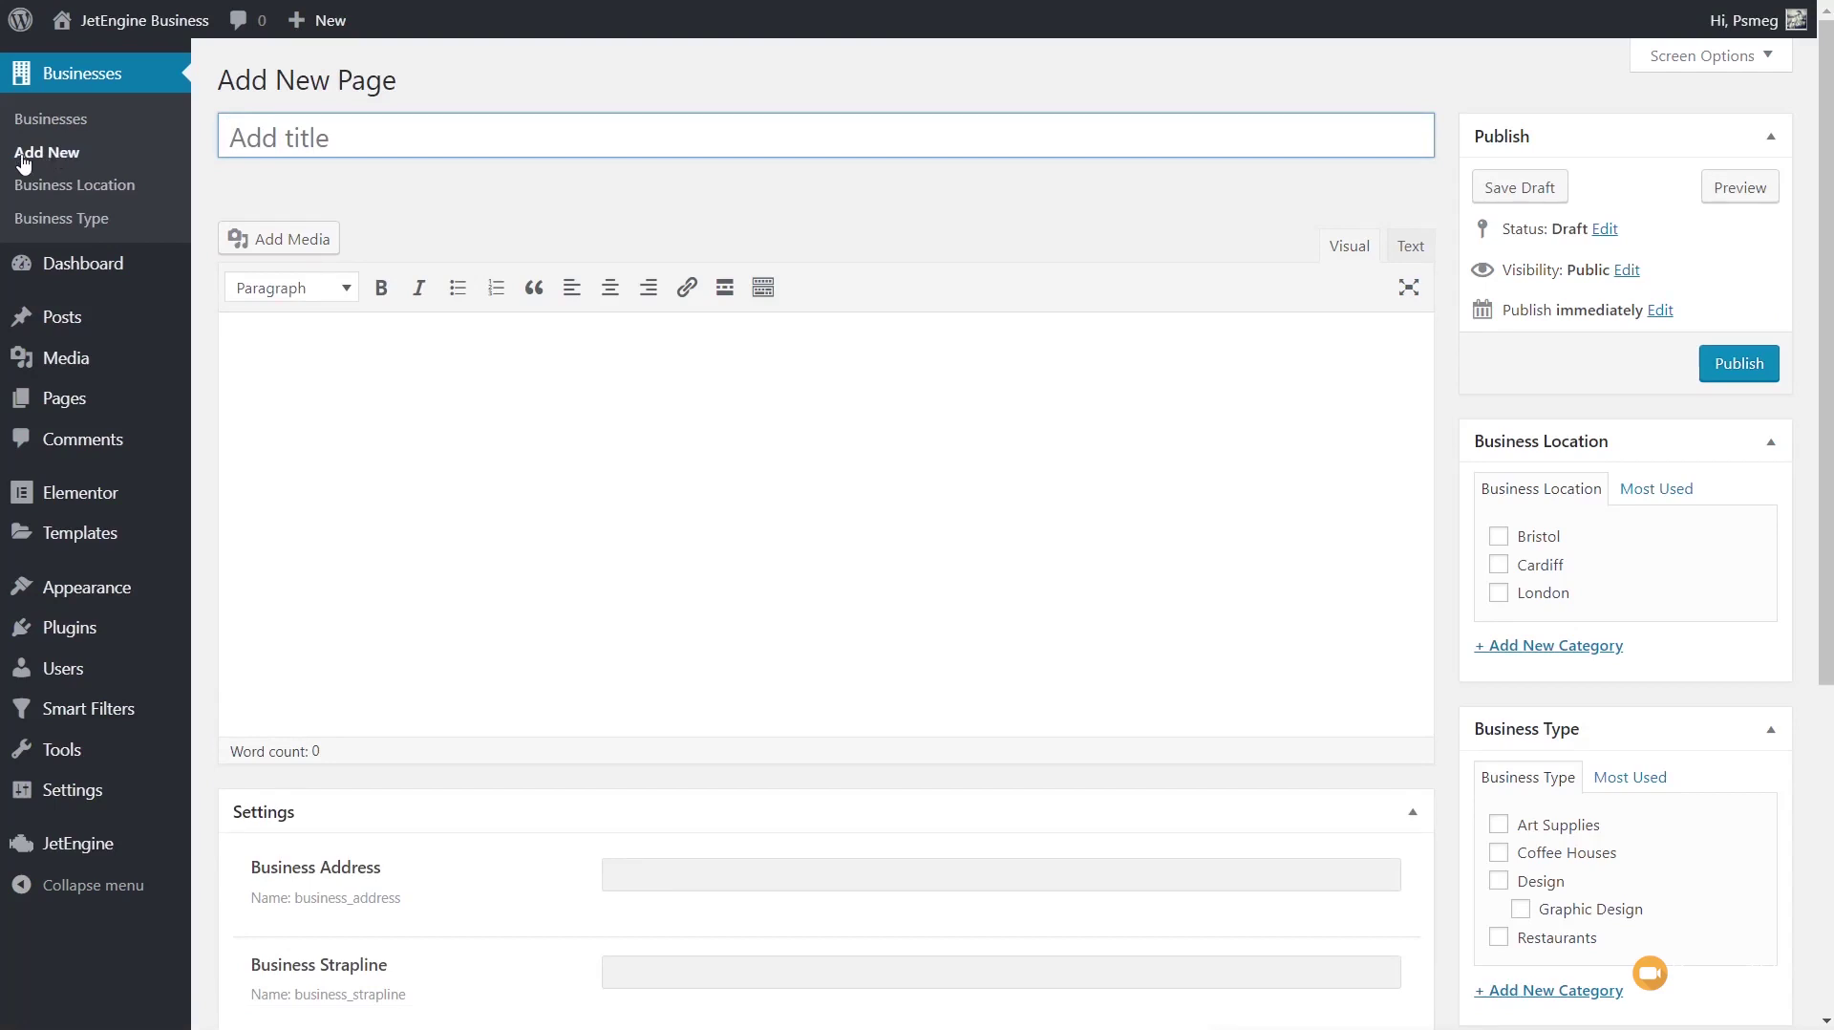
{"action": "left_click", "coordinate": [645, 480]}
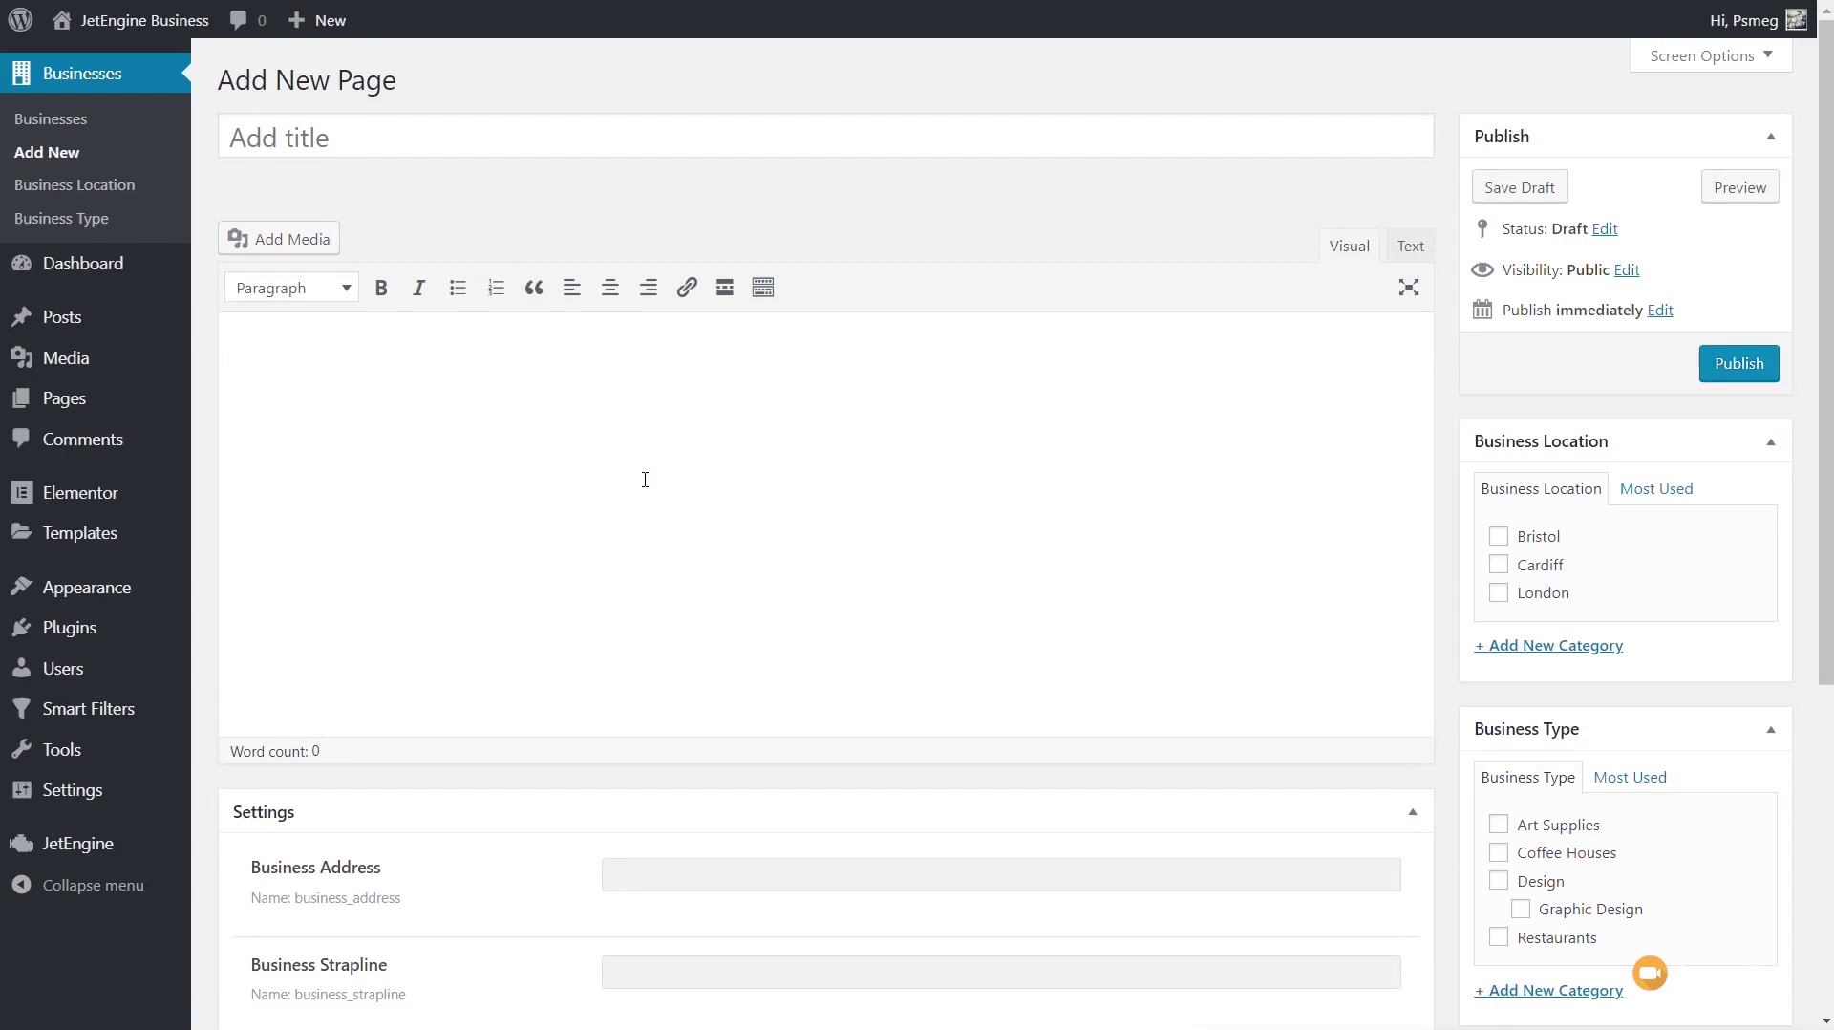
{"action": "scroll", "coordinate": [645, 480], "scroll_direction": "down", "scroll_amount": 5}
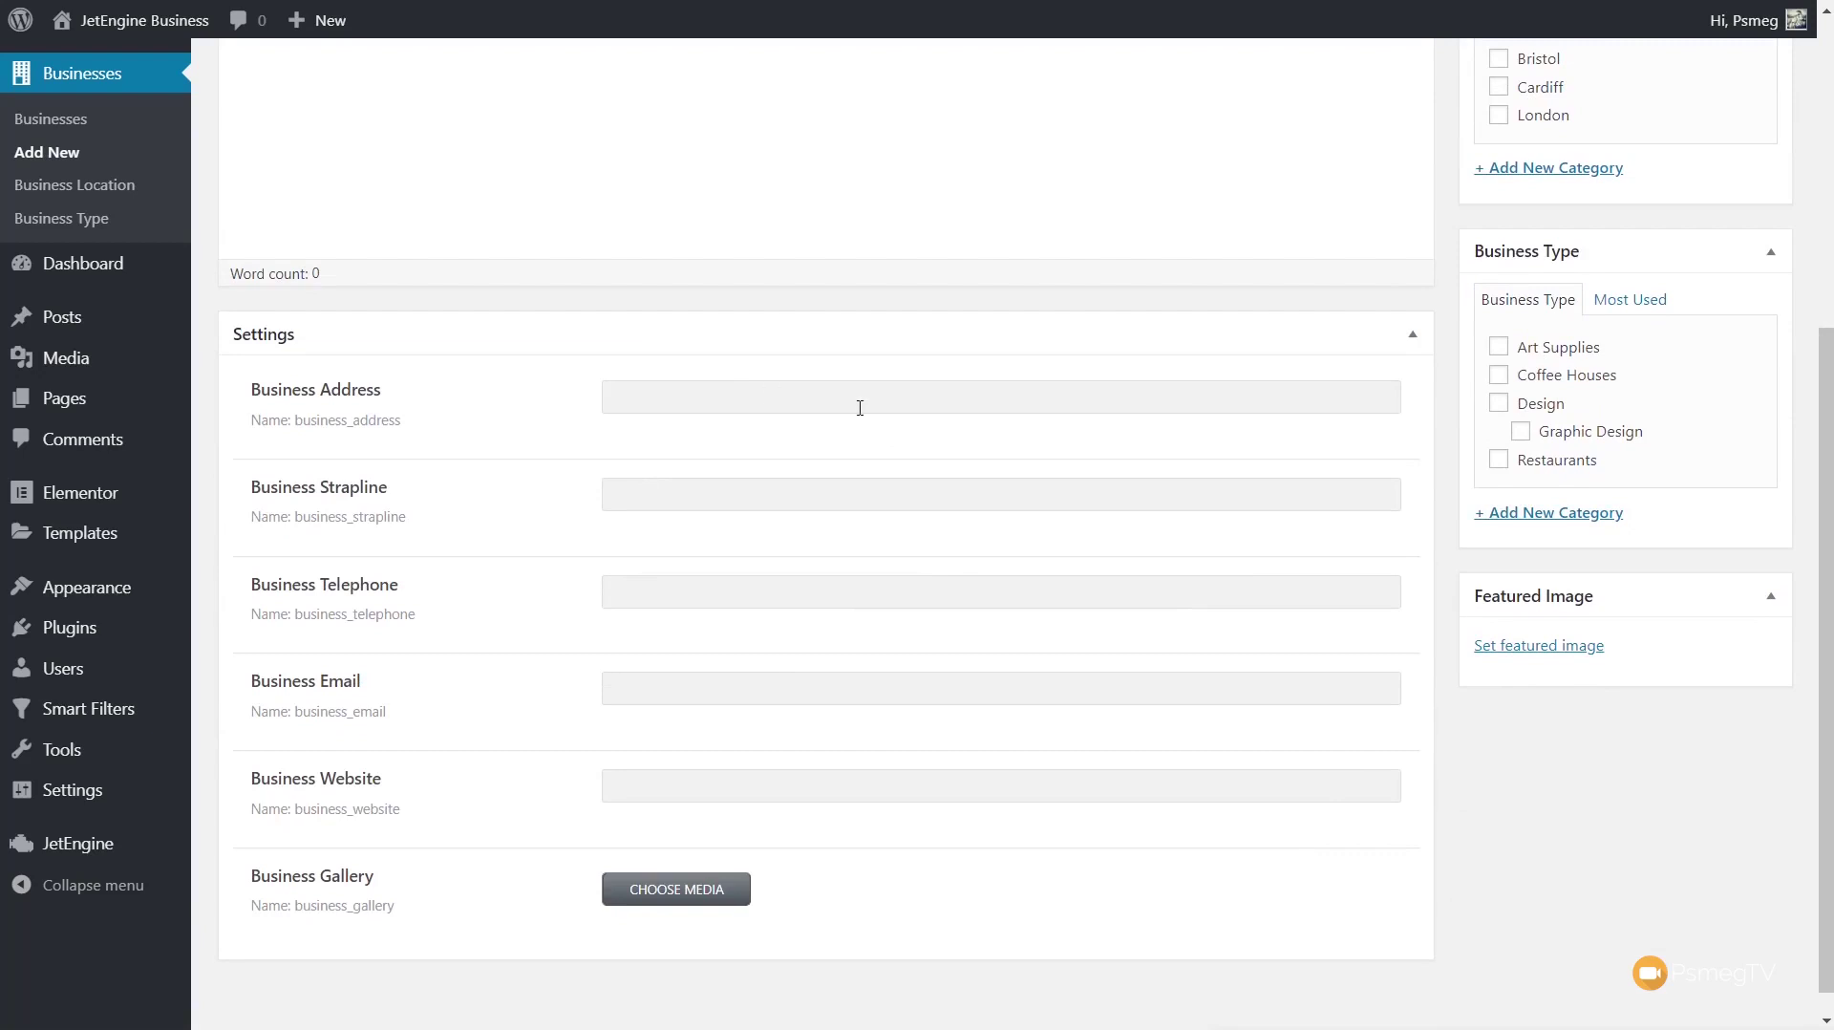
Step: Review the Art Supplies Inc entry's content, assigned location and type, contact fields, featured image and Business Gallery
{"action": "scroll", "coordinate": [859, 408], "scroll_direction": "up", "scroll_amount": 4}
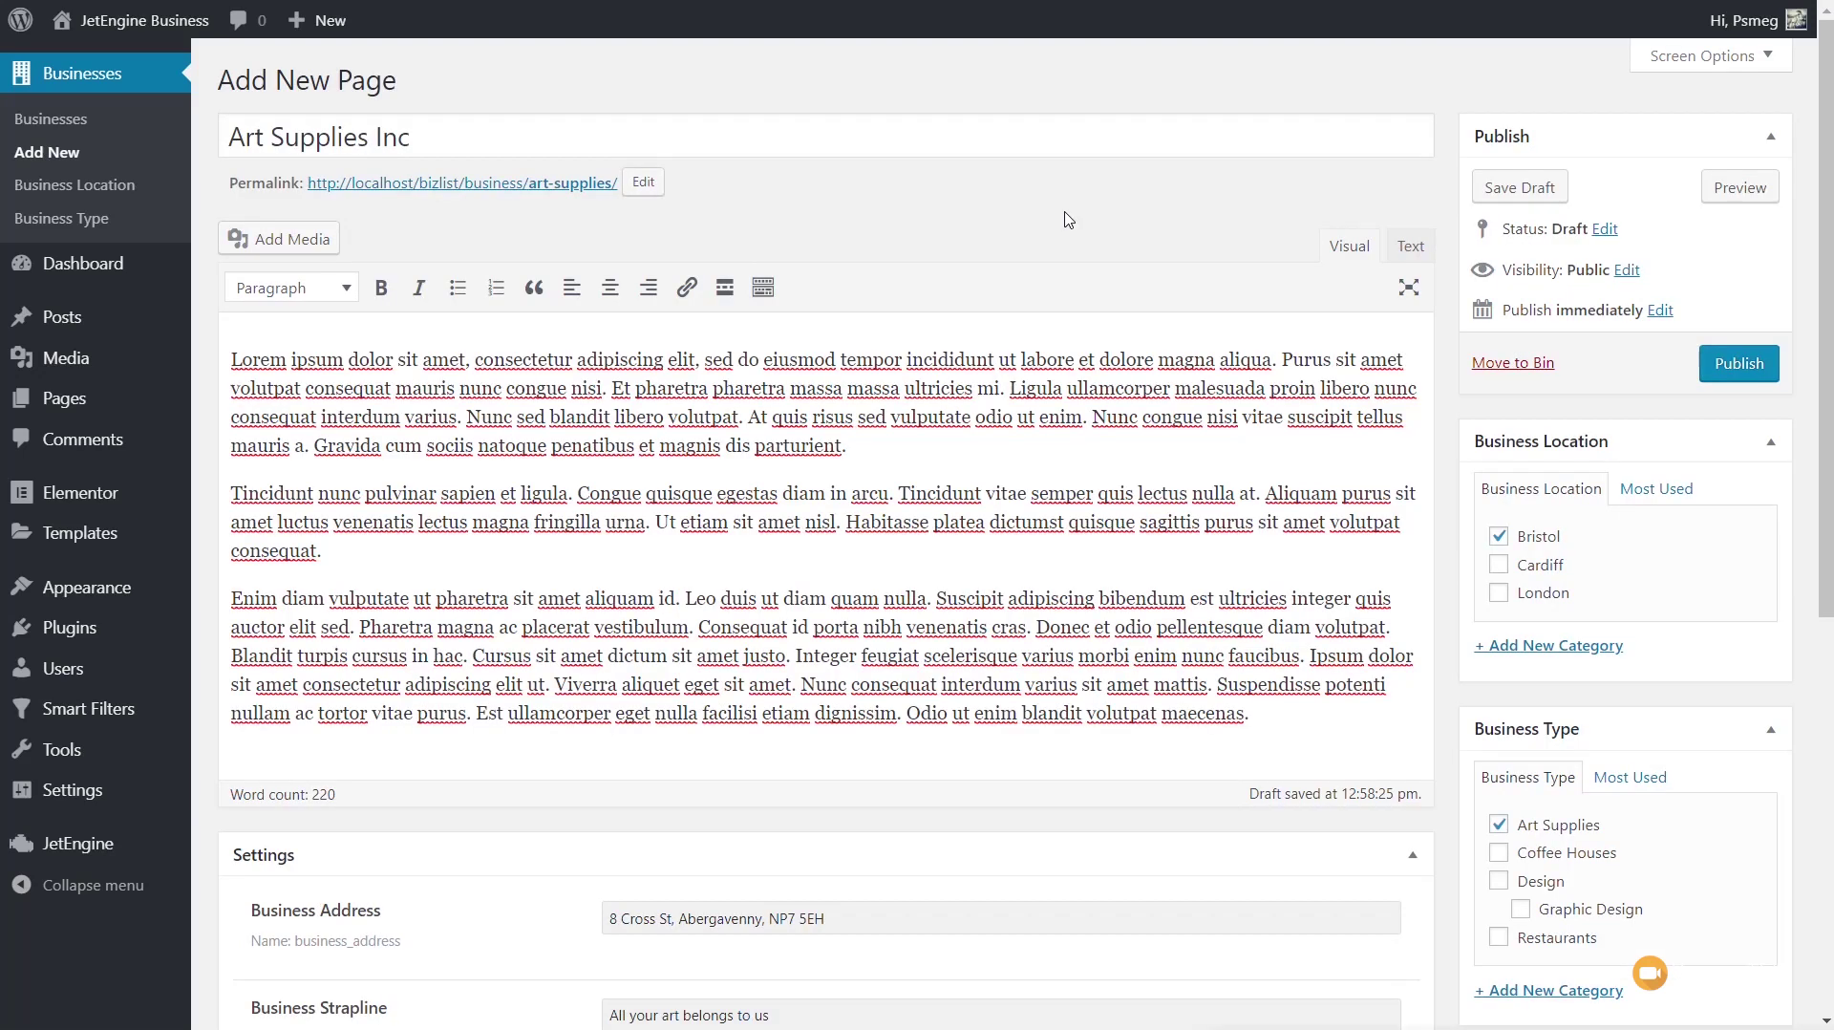
{"action": "scroll", "coordinate": [1068, 219], "scroll_direction": "down", "scroll_amount": 7}
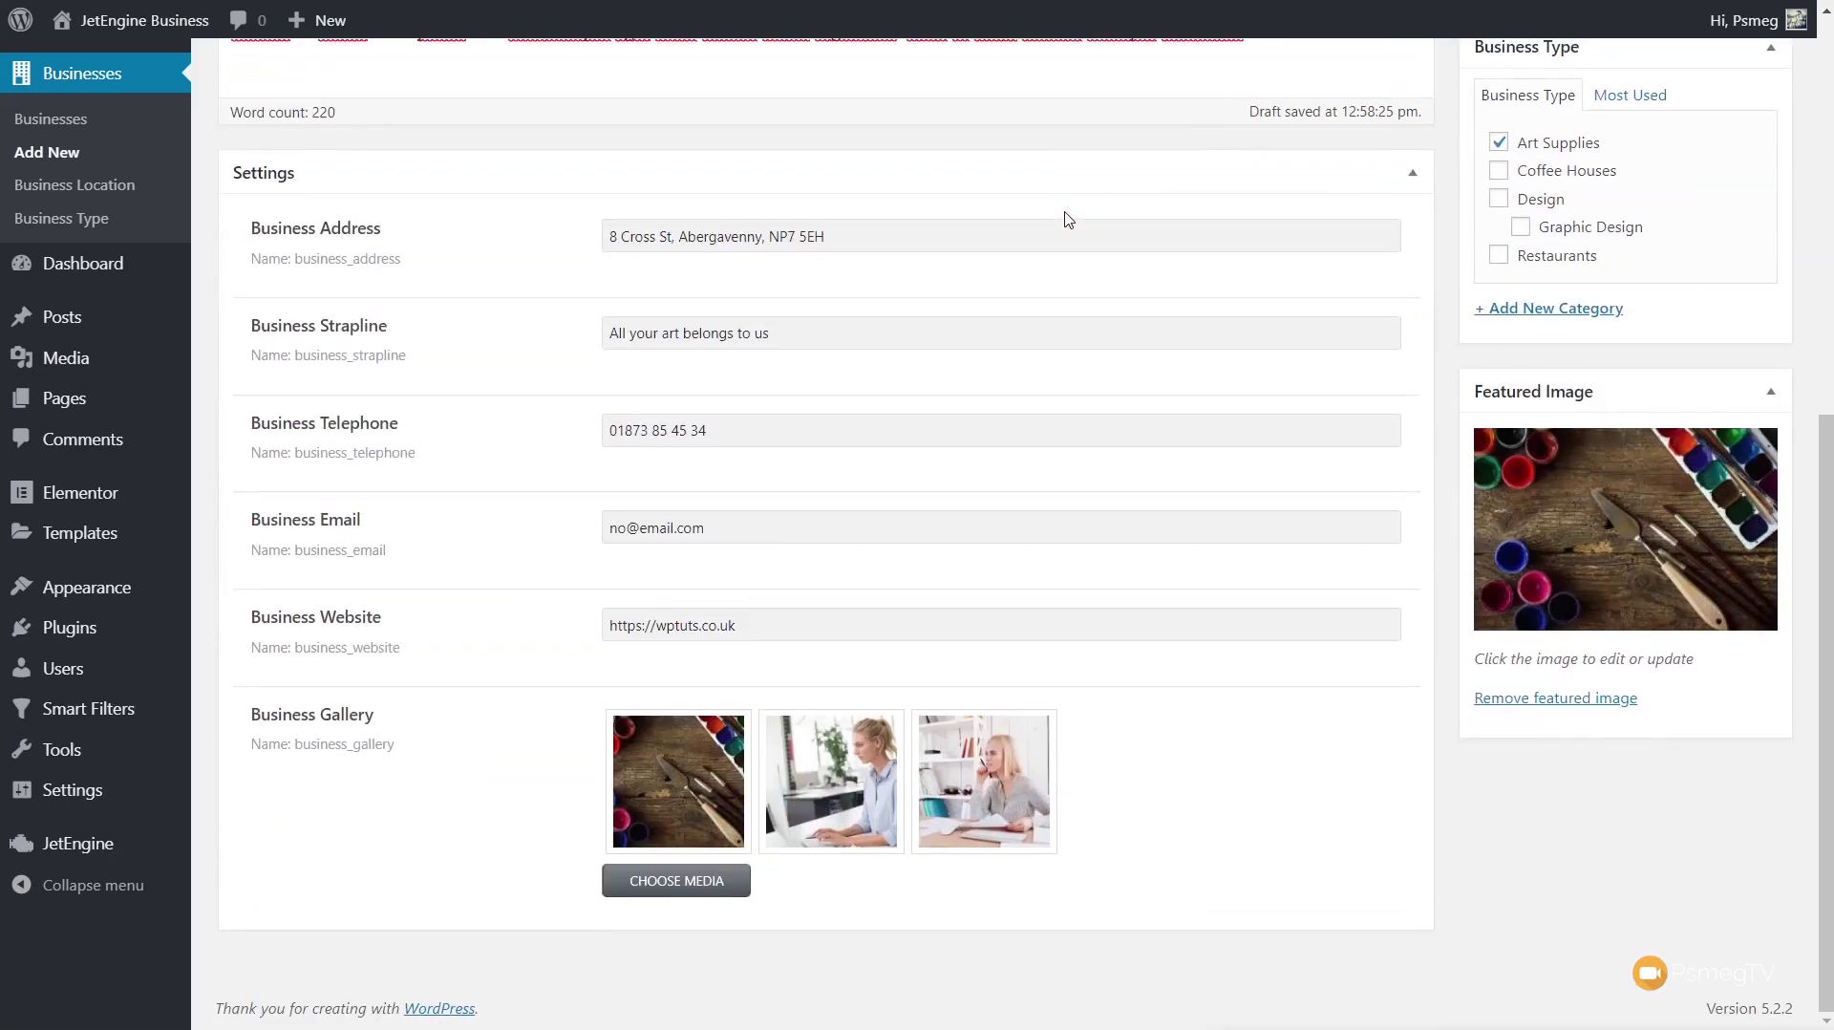
{"action": "mouse_move", "coordinate": [661, 807]}
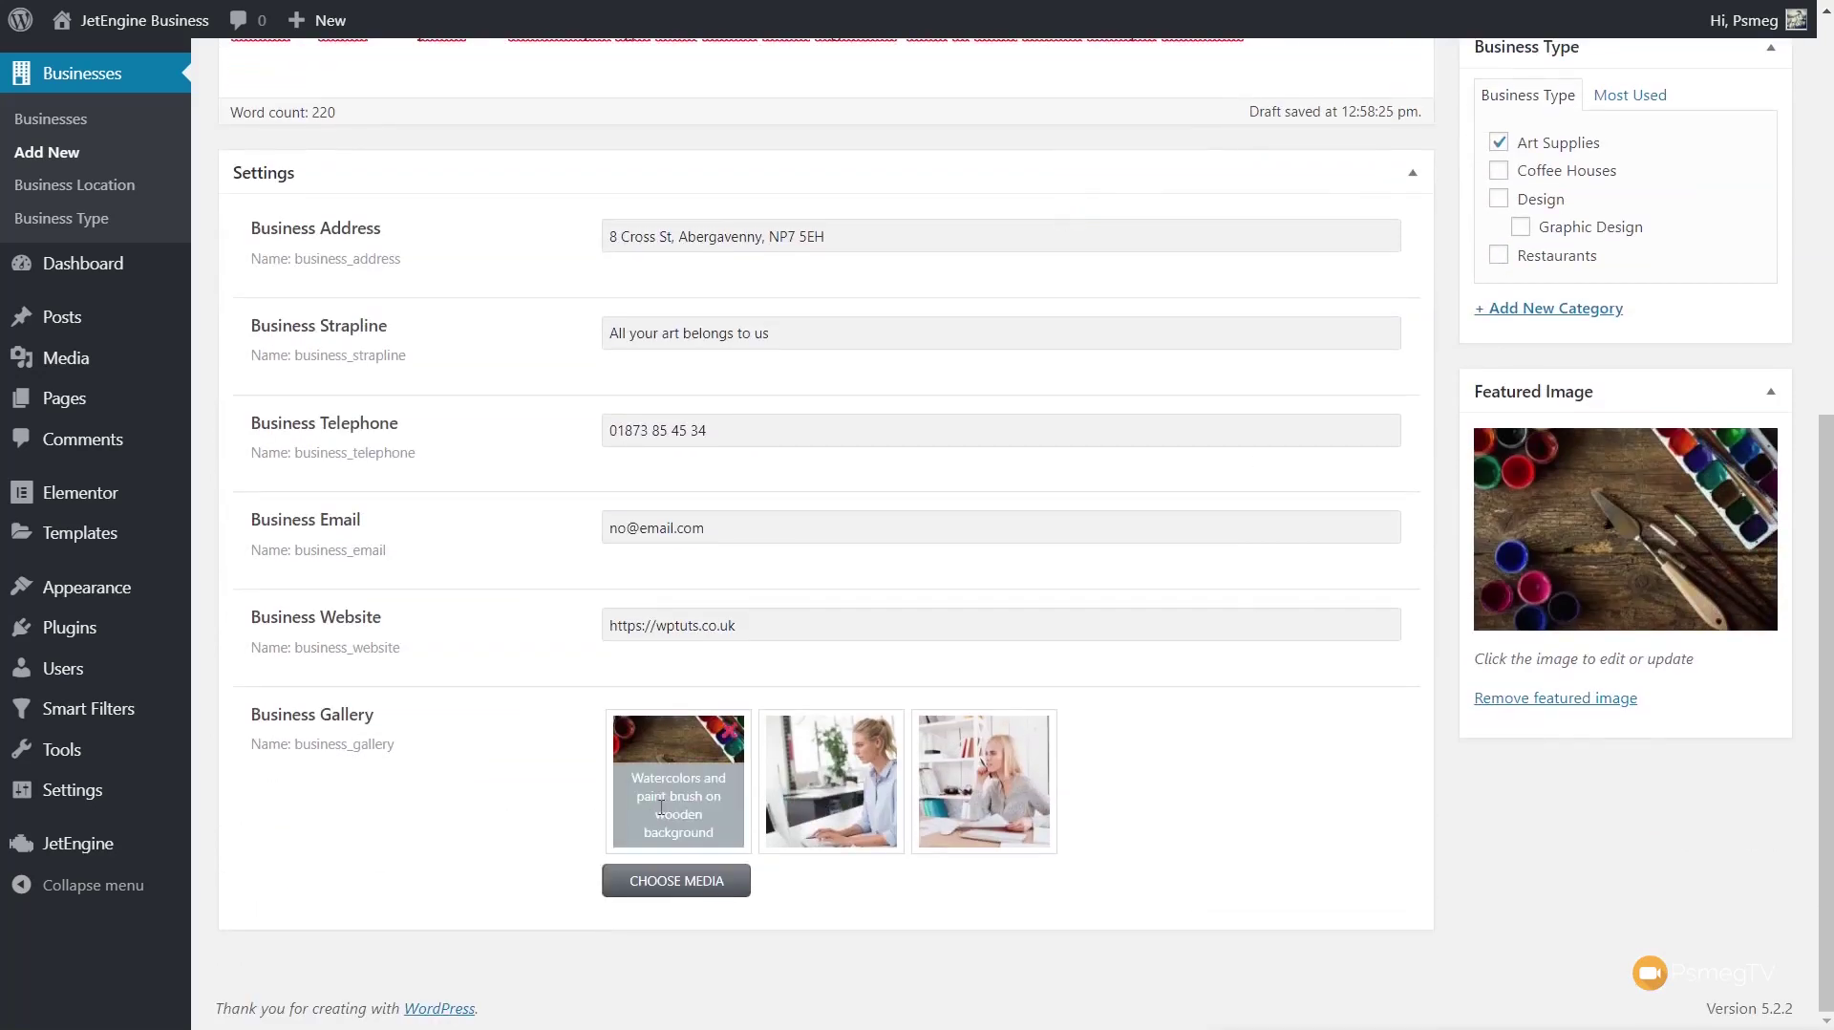
Step: Publish the Art Supplies Inc entry and return to the list of all businesses
{"action": "mouse_move", "coordinate": [972, 805]}
{"action": "scroll", "coordinate": [1105, 700], "scroll_direction": "up", "scroll_amount": 7}
{"action": "left_click", "coordinate": [1744, 366]}
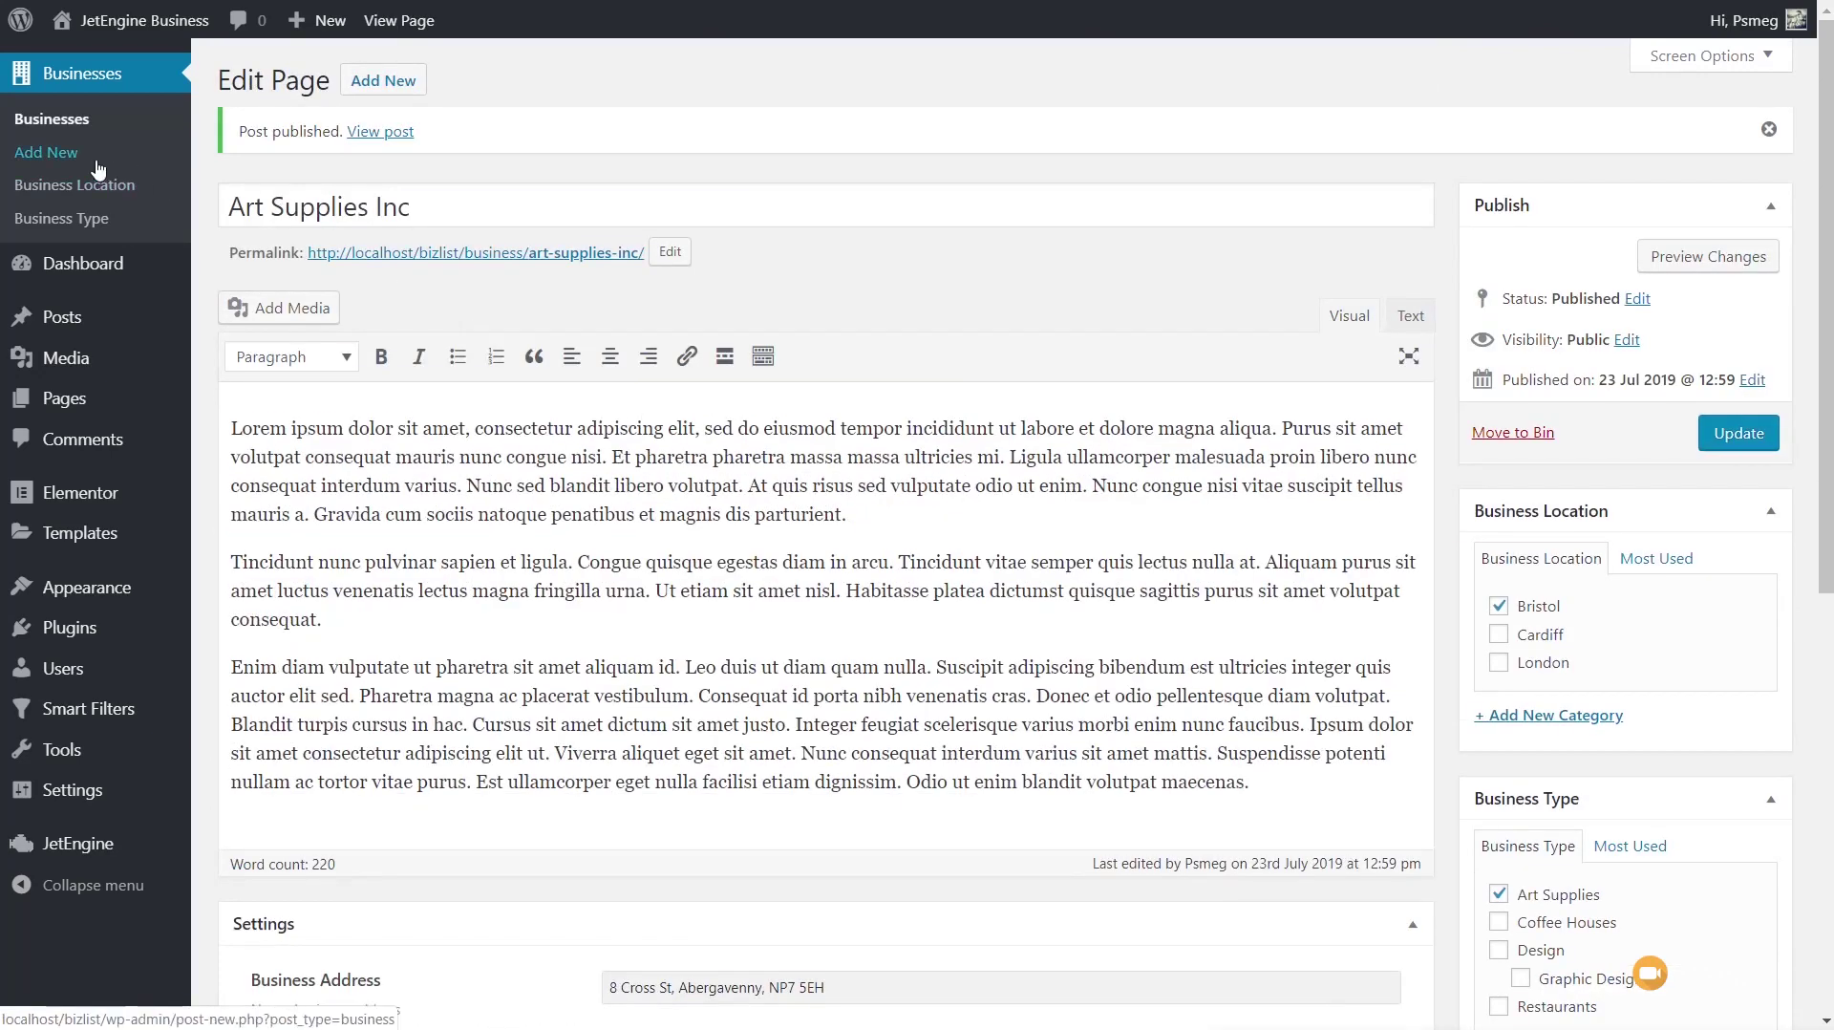
{"action": "left_click", "coordinate": [50, 123]}
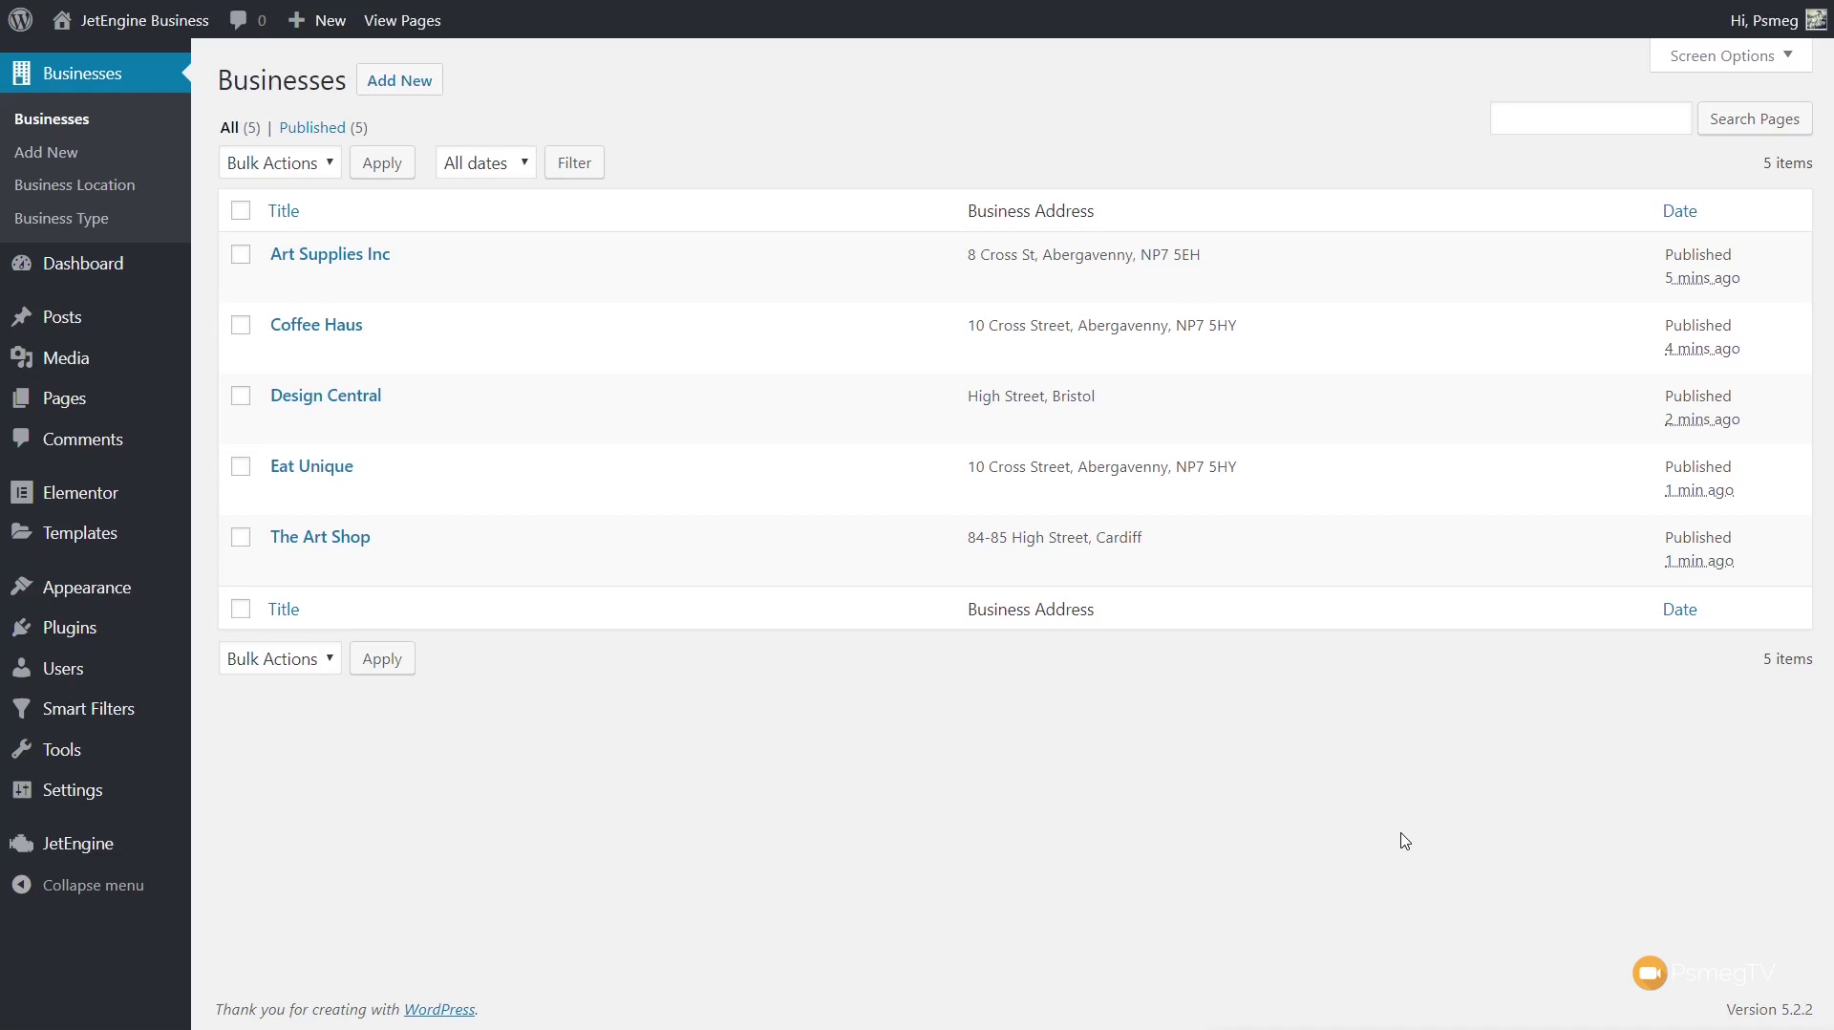
Step: Start a new smart filter titled Business Type, with filter label "Business Type" and active filter label "Type"
{"action": "mouse_move", "coordinate": [128, 723]}
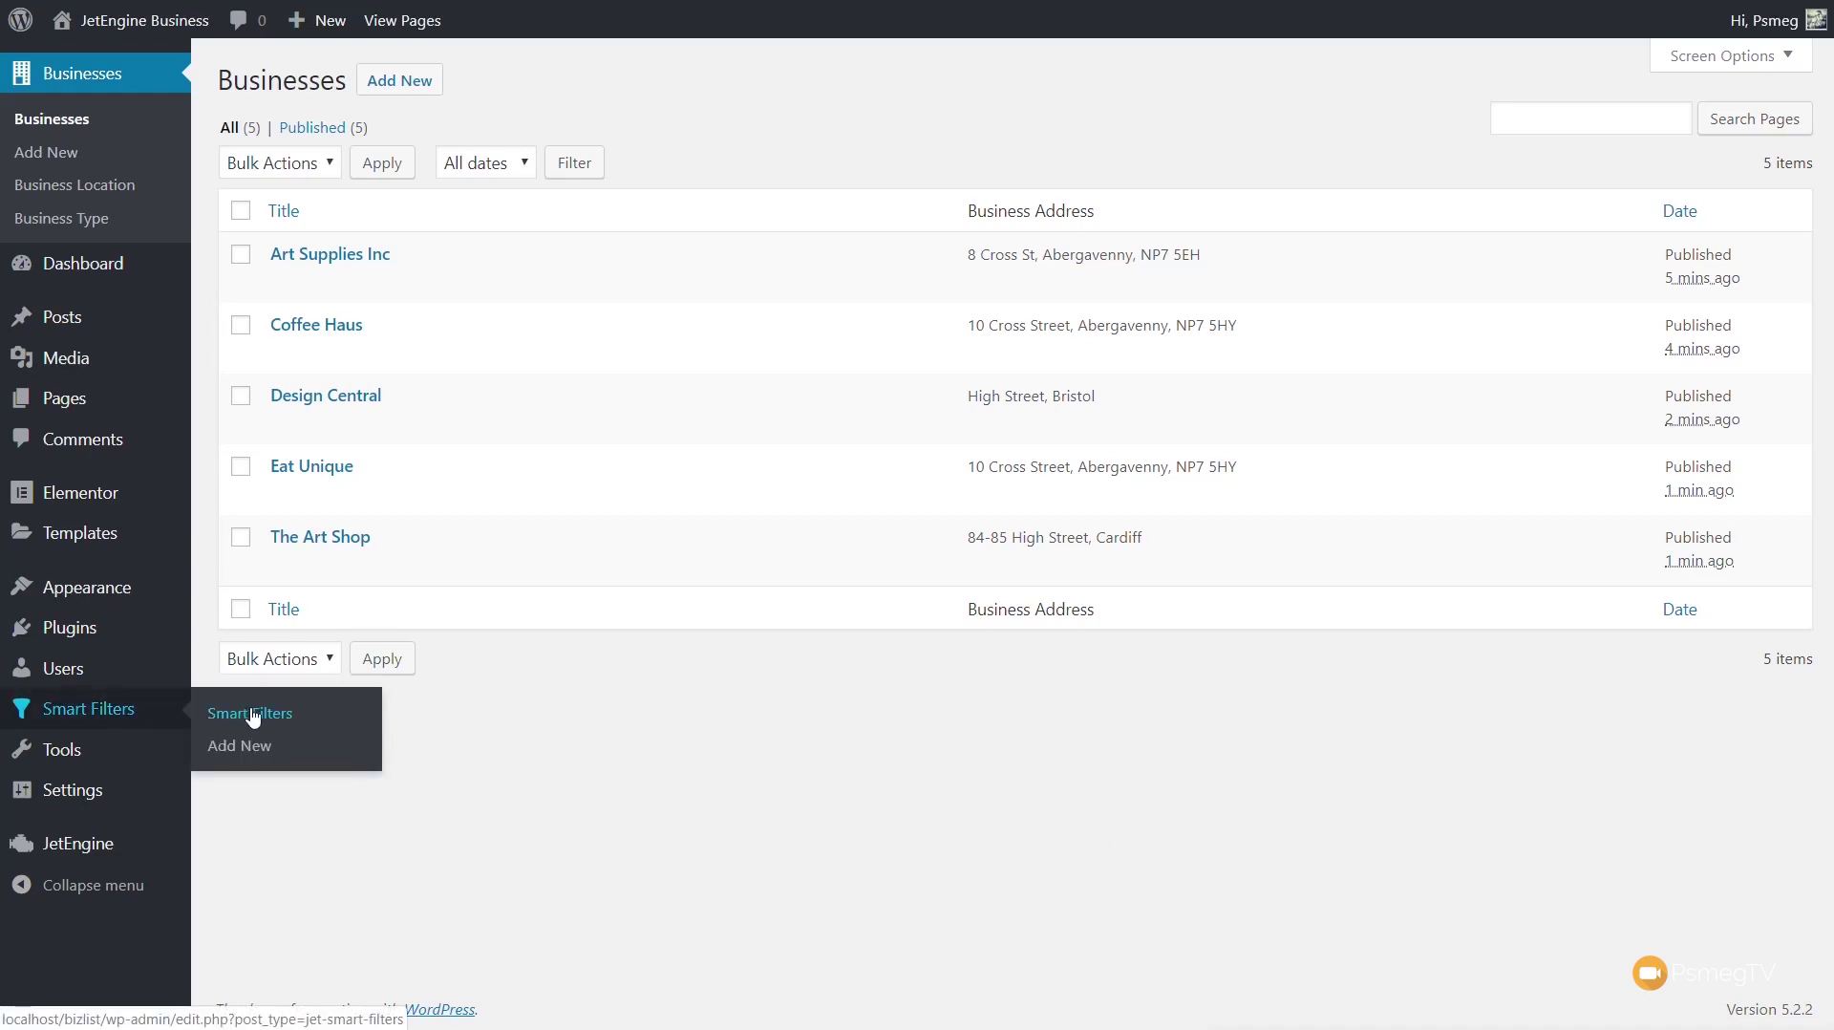
{"action": "left_click", "coordinate": [252, 748]}
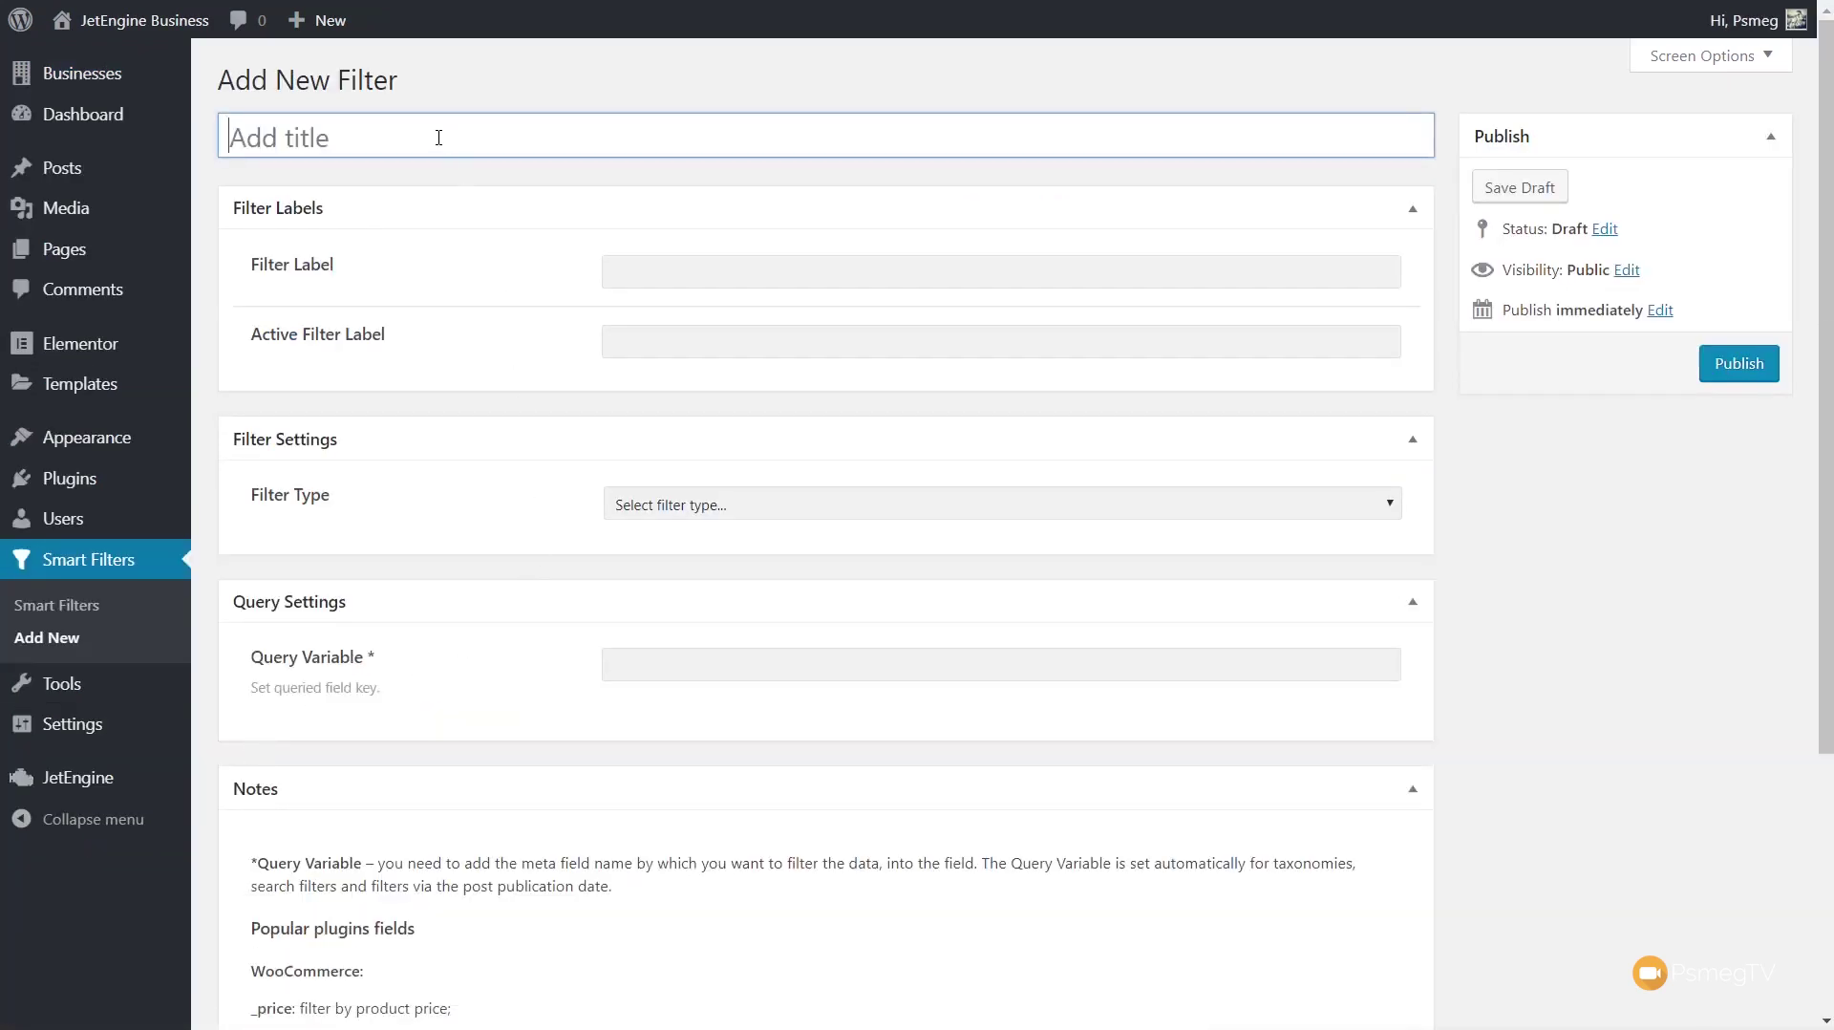
{"action": "type", "text": "Business T"}
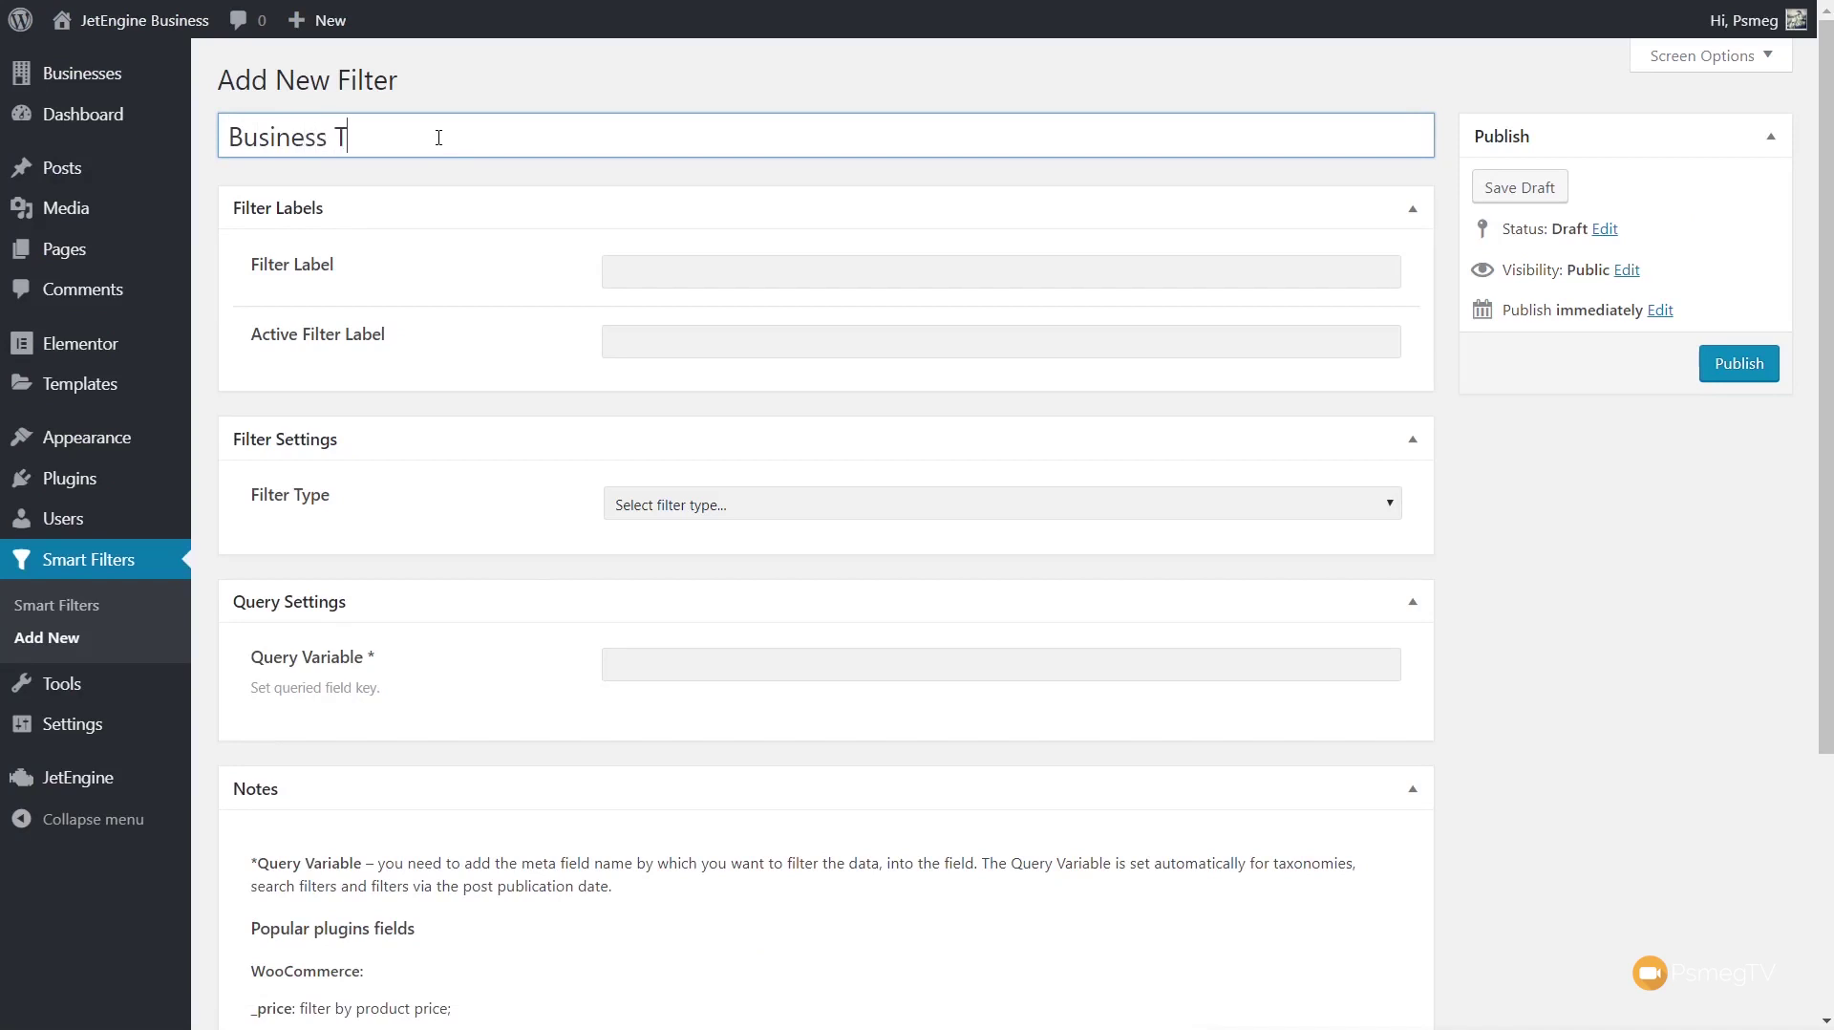
{"action": "type", "text": "ype"}
{"action": "left_click", "coordinate": [659, 277]}
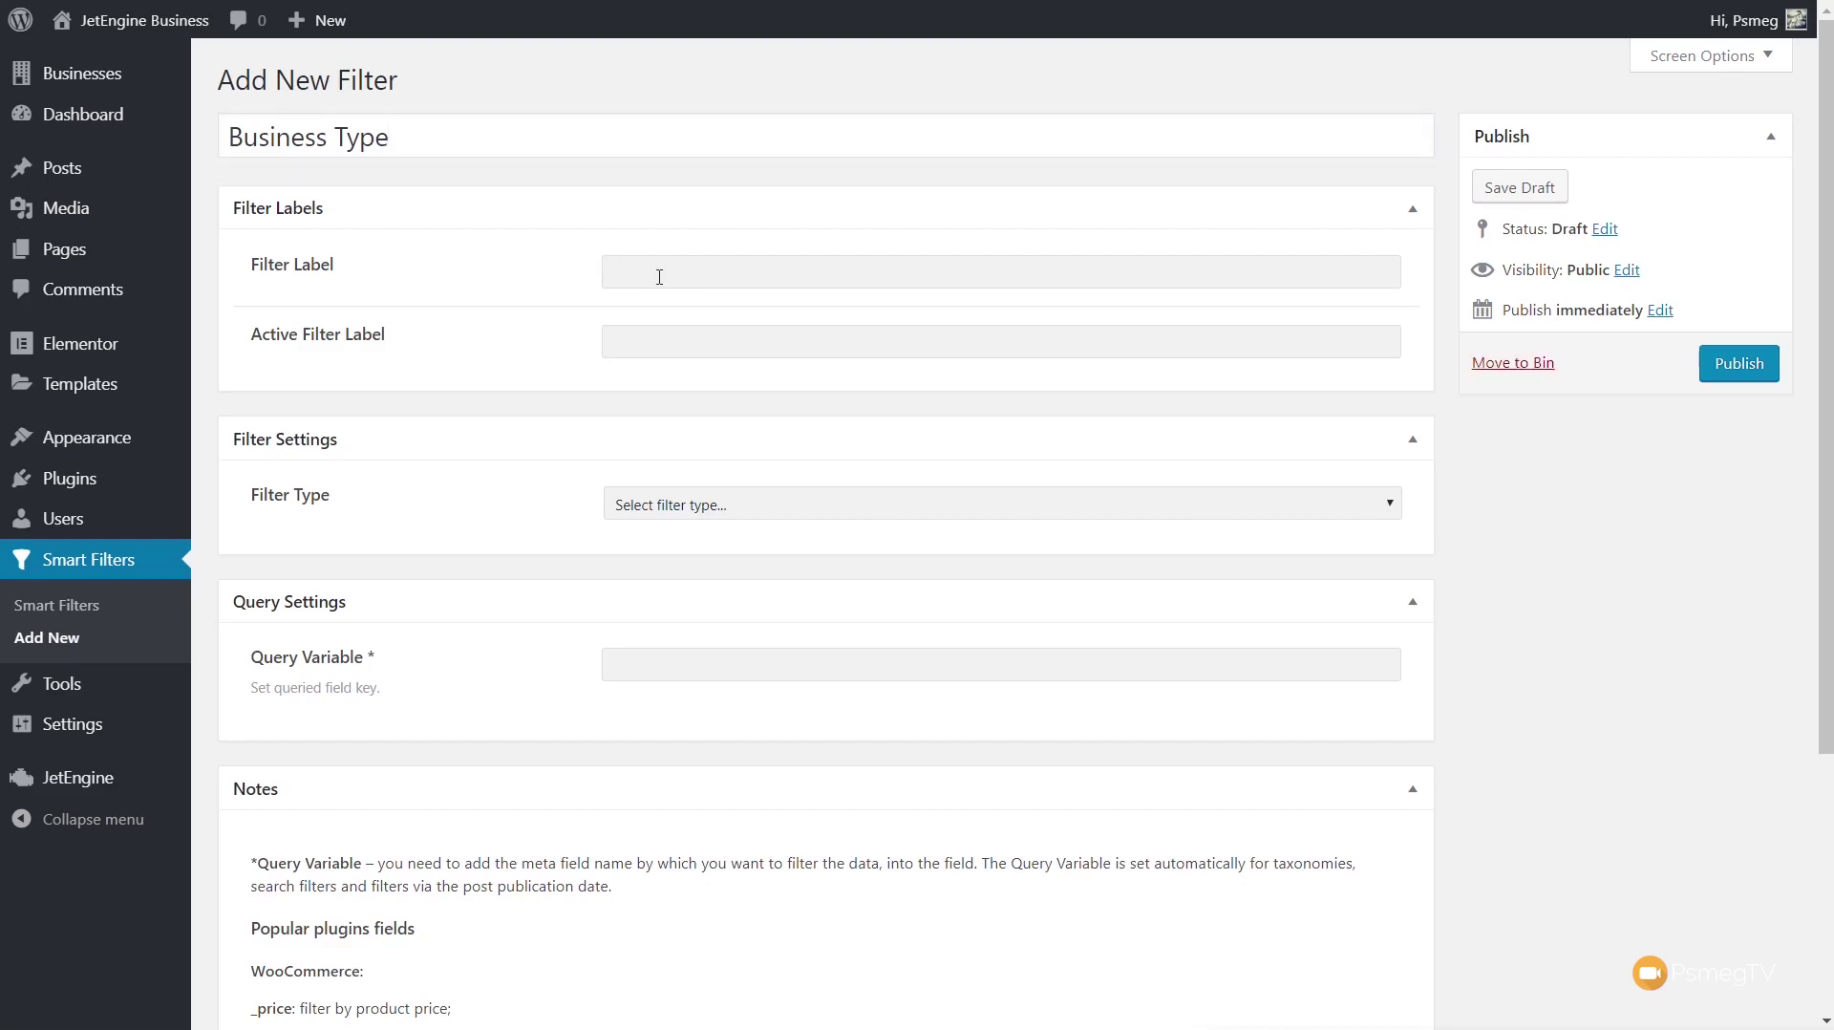
{"action": "type", "text": "B"}
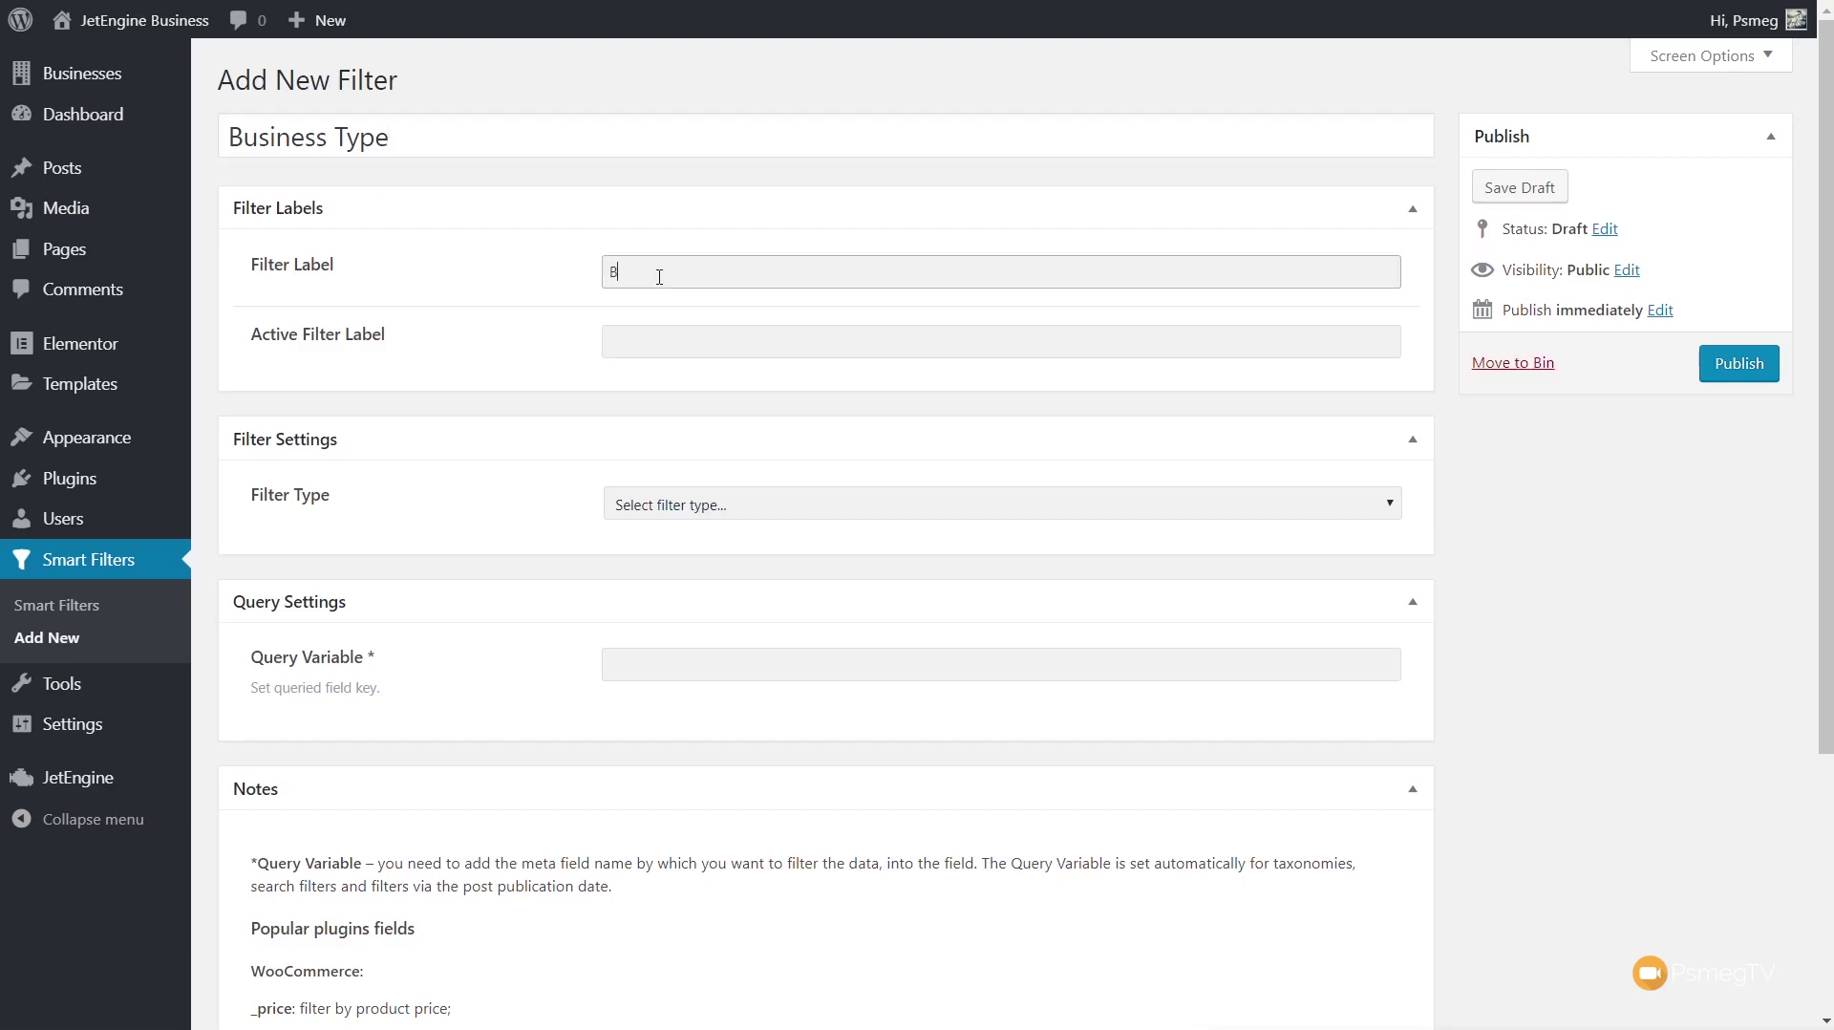
{"action": "type", "text": "usiness Type"}
{"action": "left_click", "coordinate": [681, 333]}
{"action": "type", "text": "Type"}
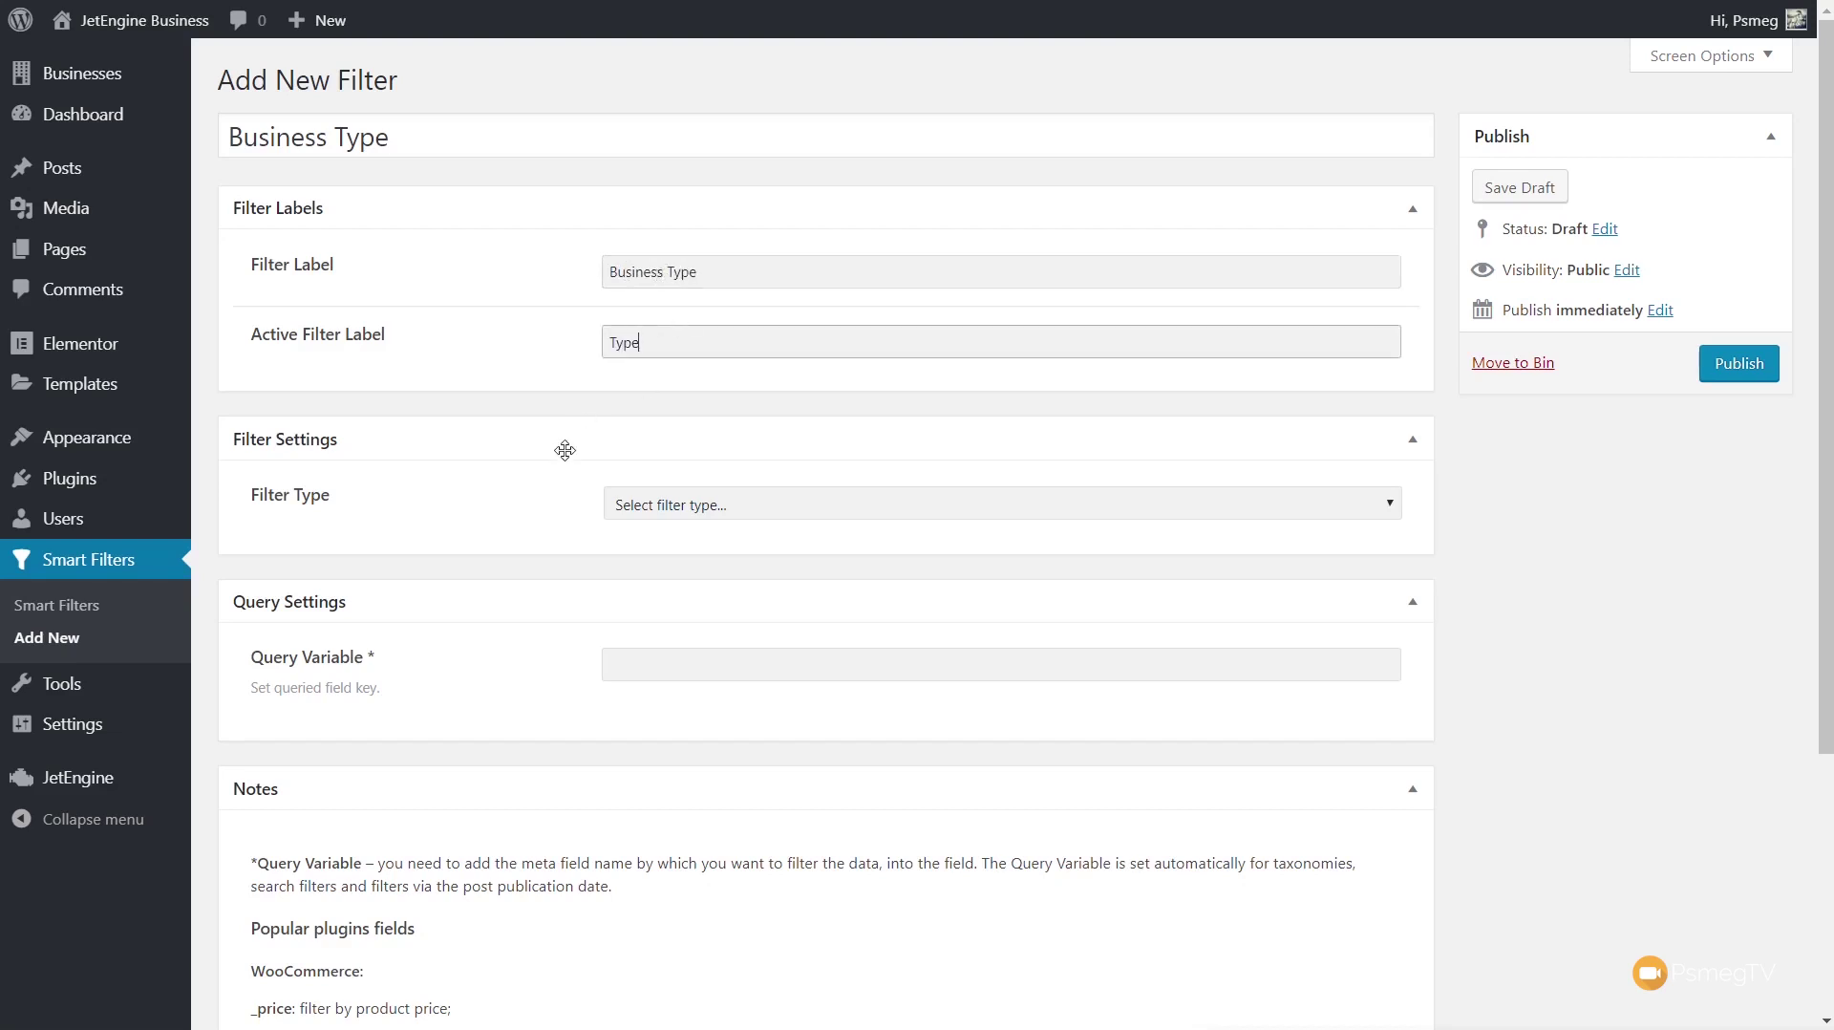
Step: Set the Business Type filter's type to Checkboxes list and its data source to Taxonomies
{"action": "scroll", "coordinate": [558, 449], "scroll_direction": "down", "scroll_amount": 1}
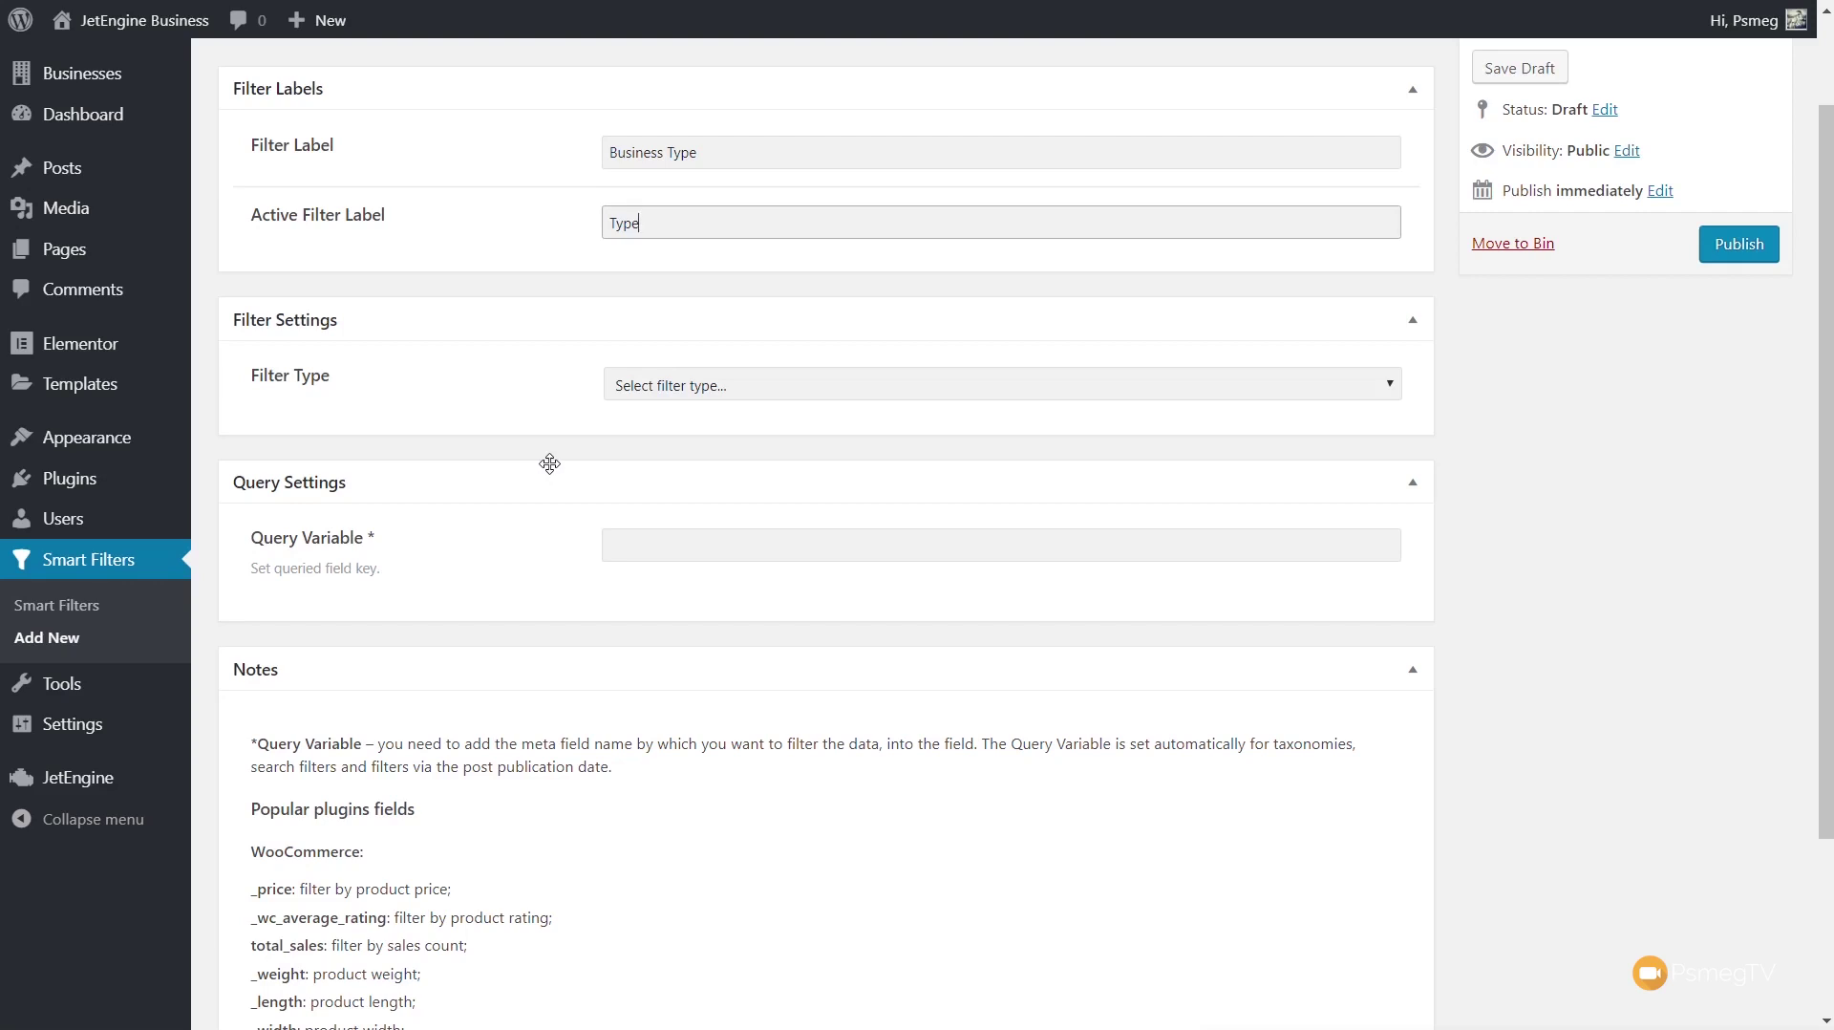
{"action": "left_click", "coordinate": [640, 387]}
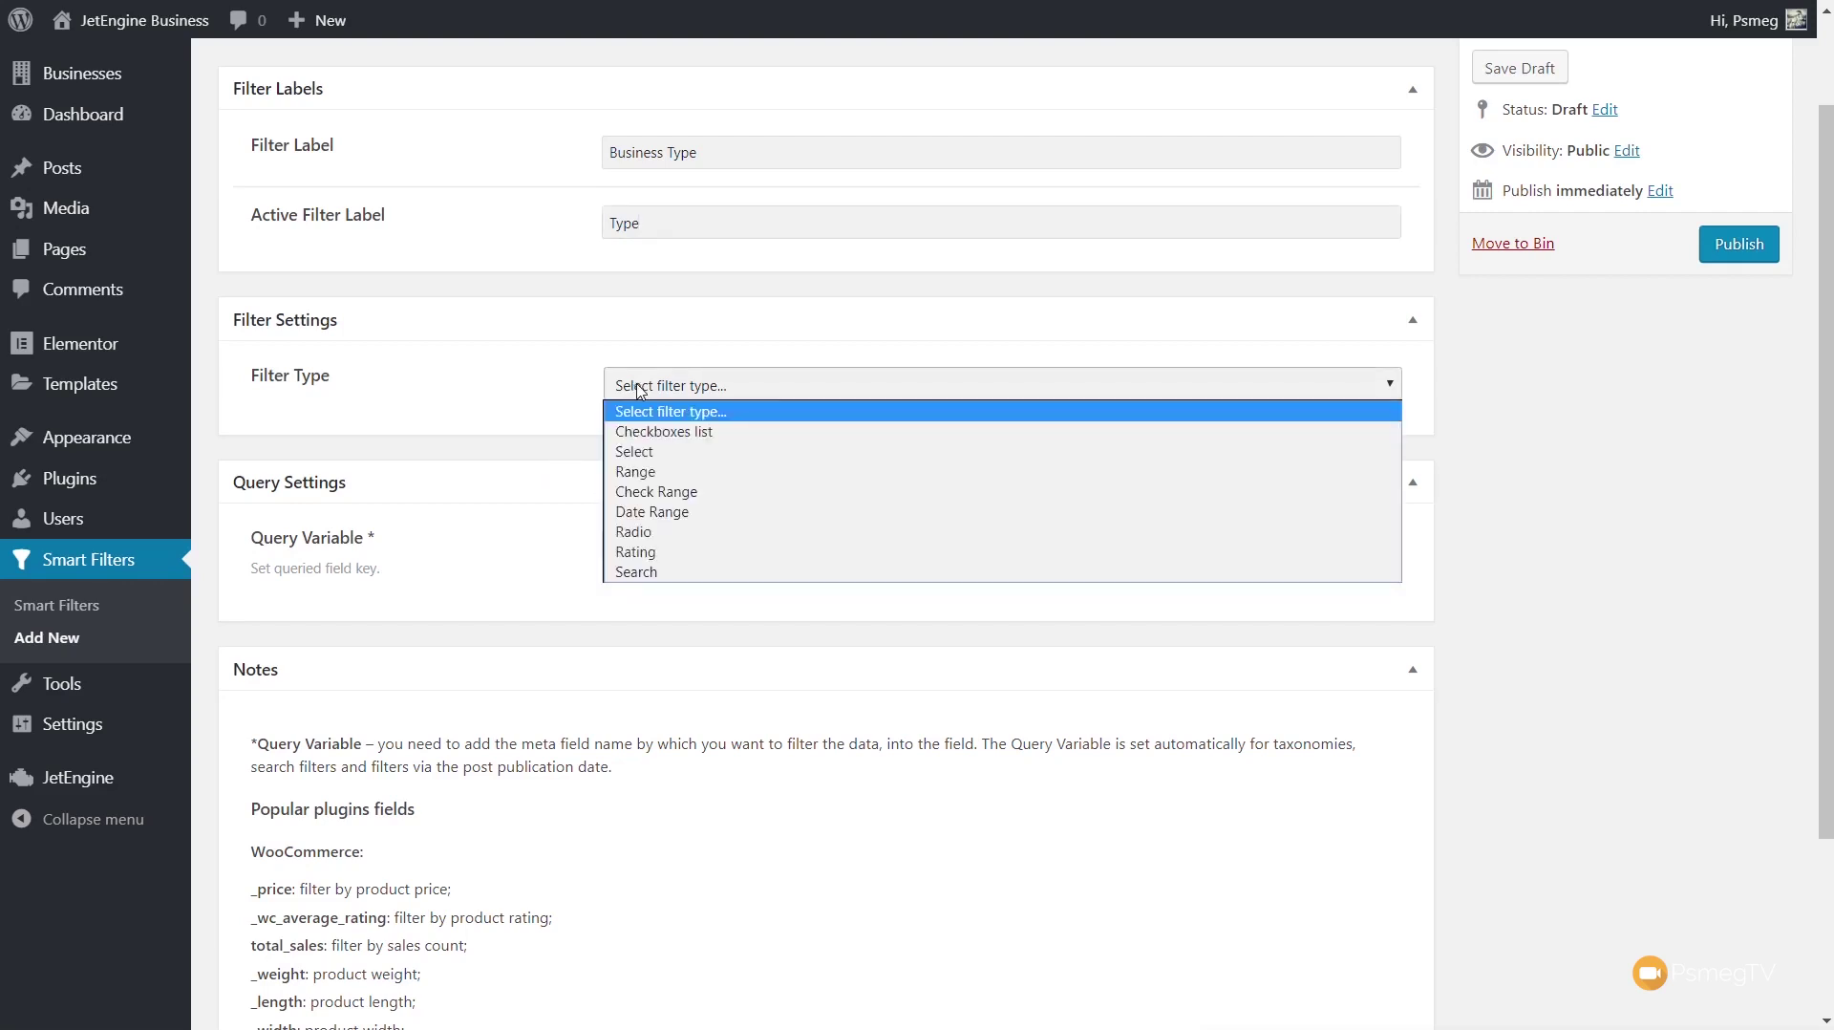
{"action": "left_click", "coordinate": [653, 435]}
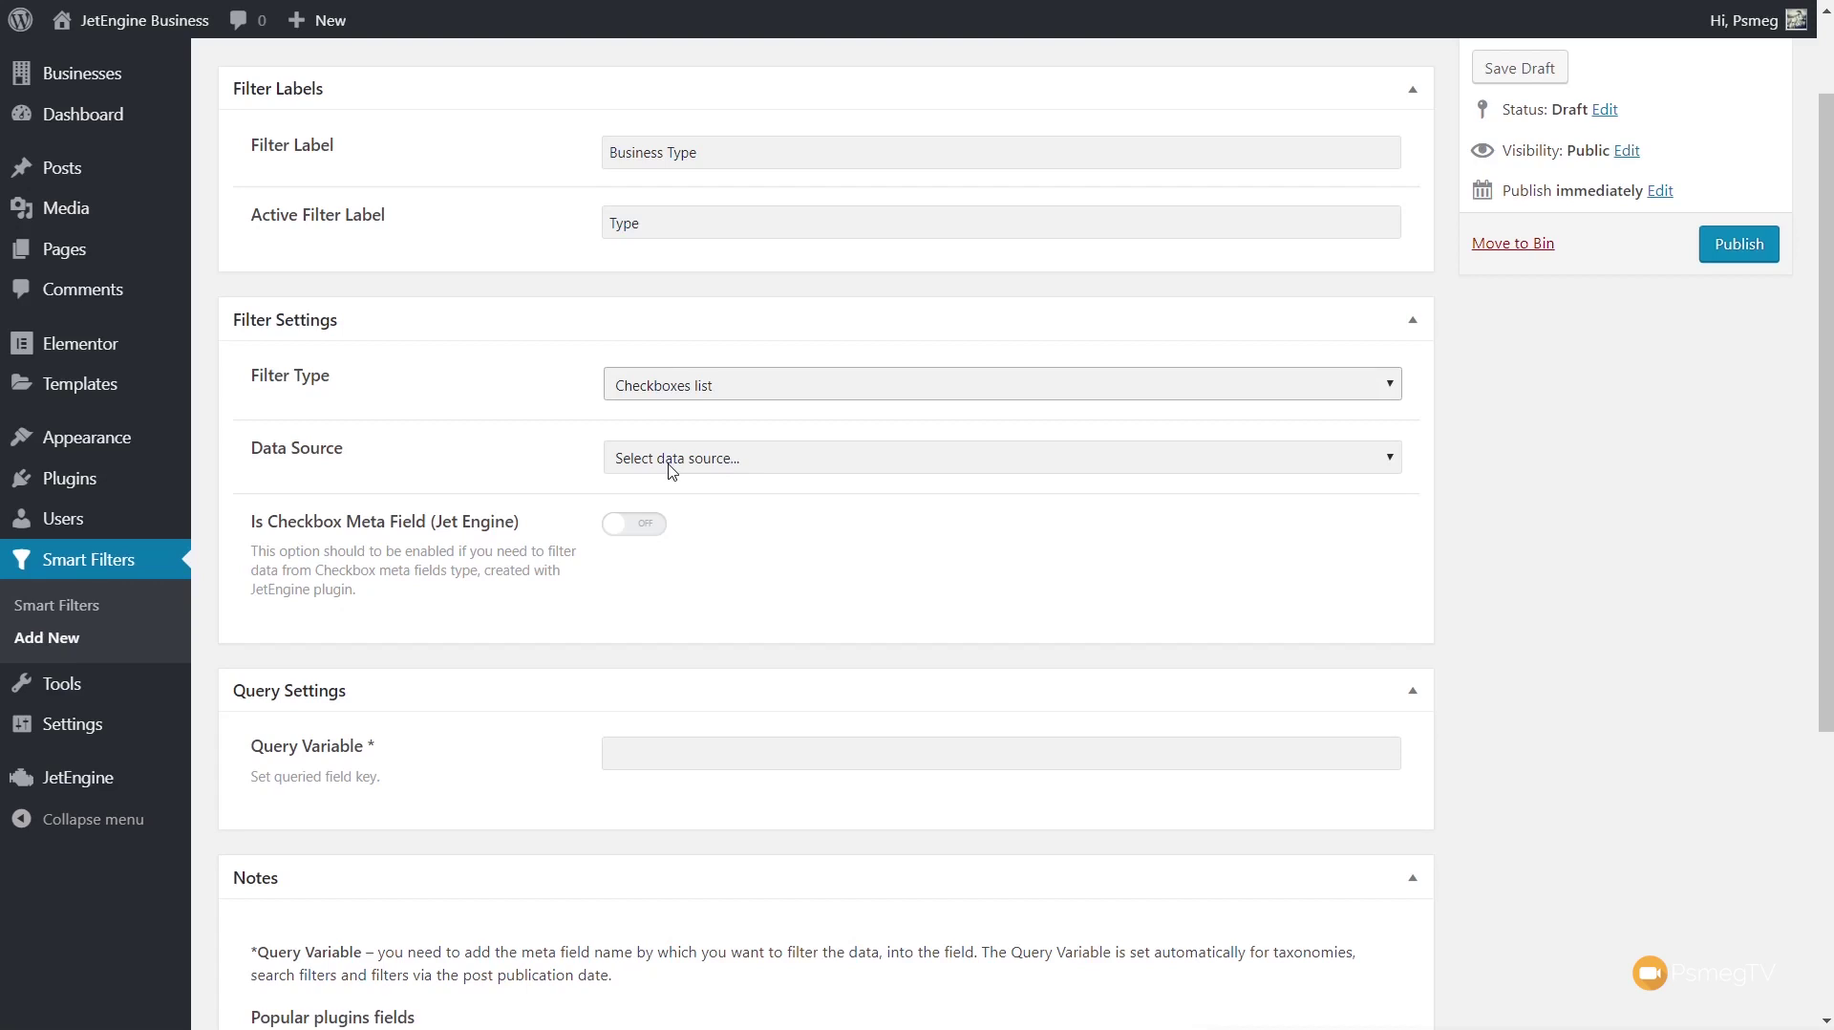
{"action": "left_click", "coordinate": [673, 459]}
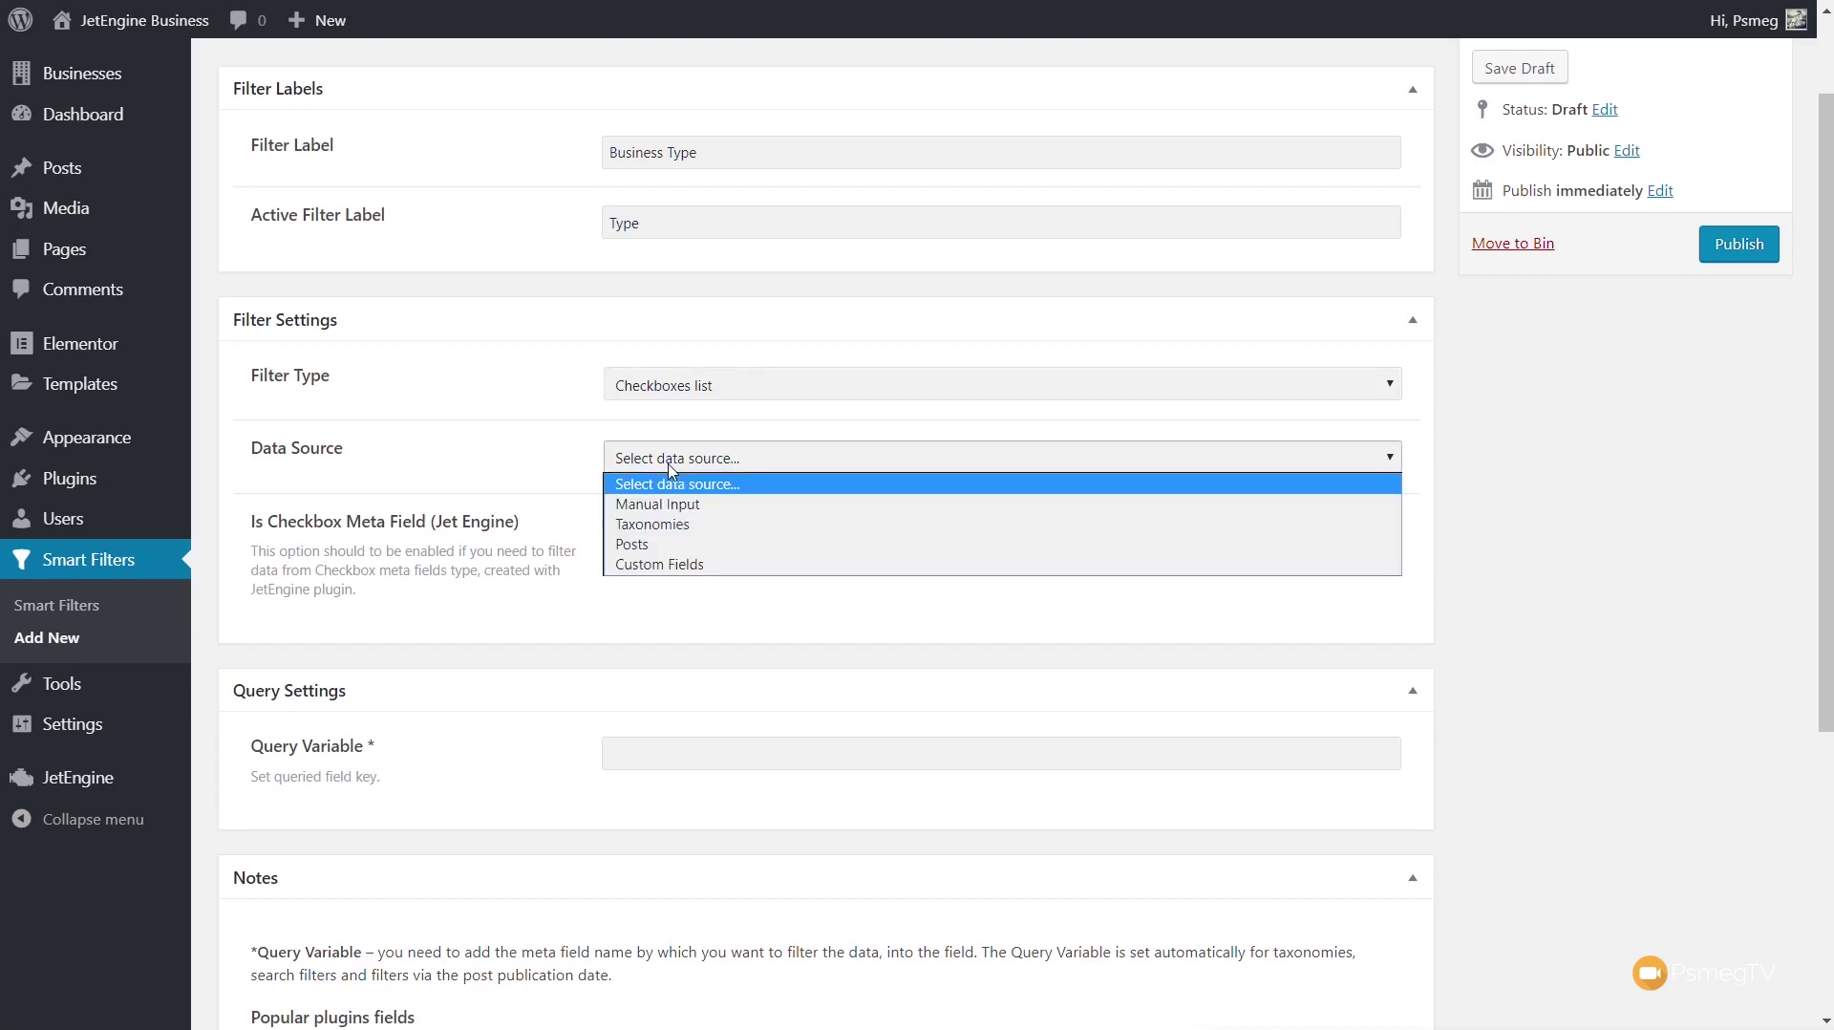
{"action": "left_click", "coordinate": [677, 527]}
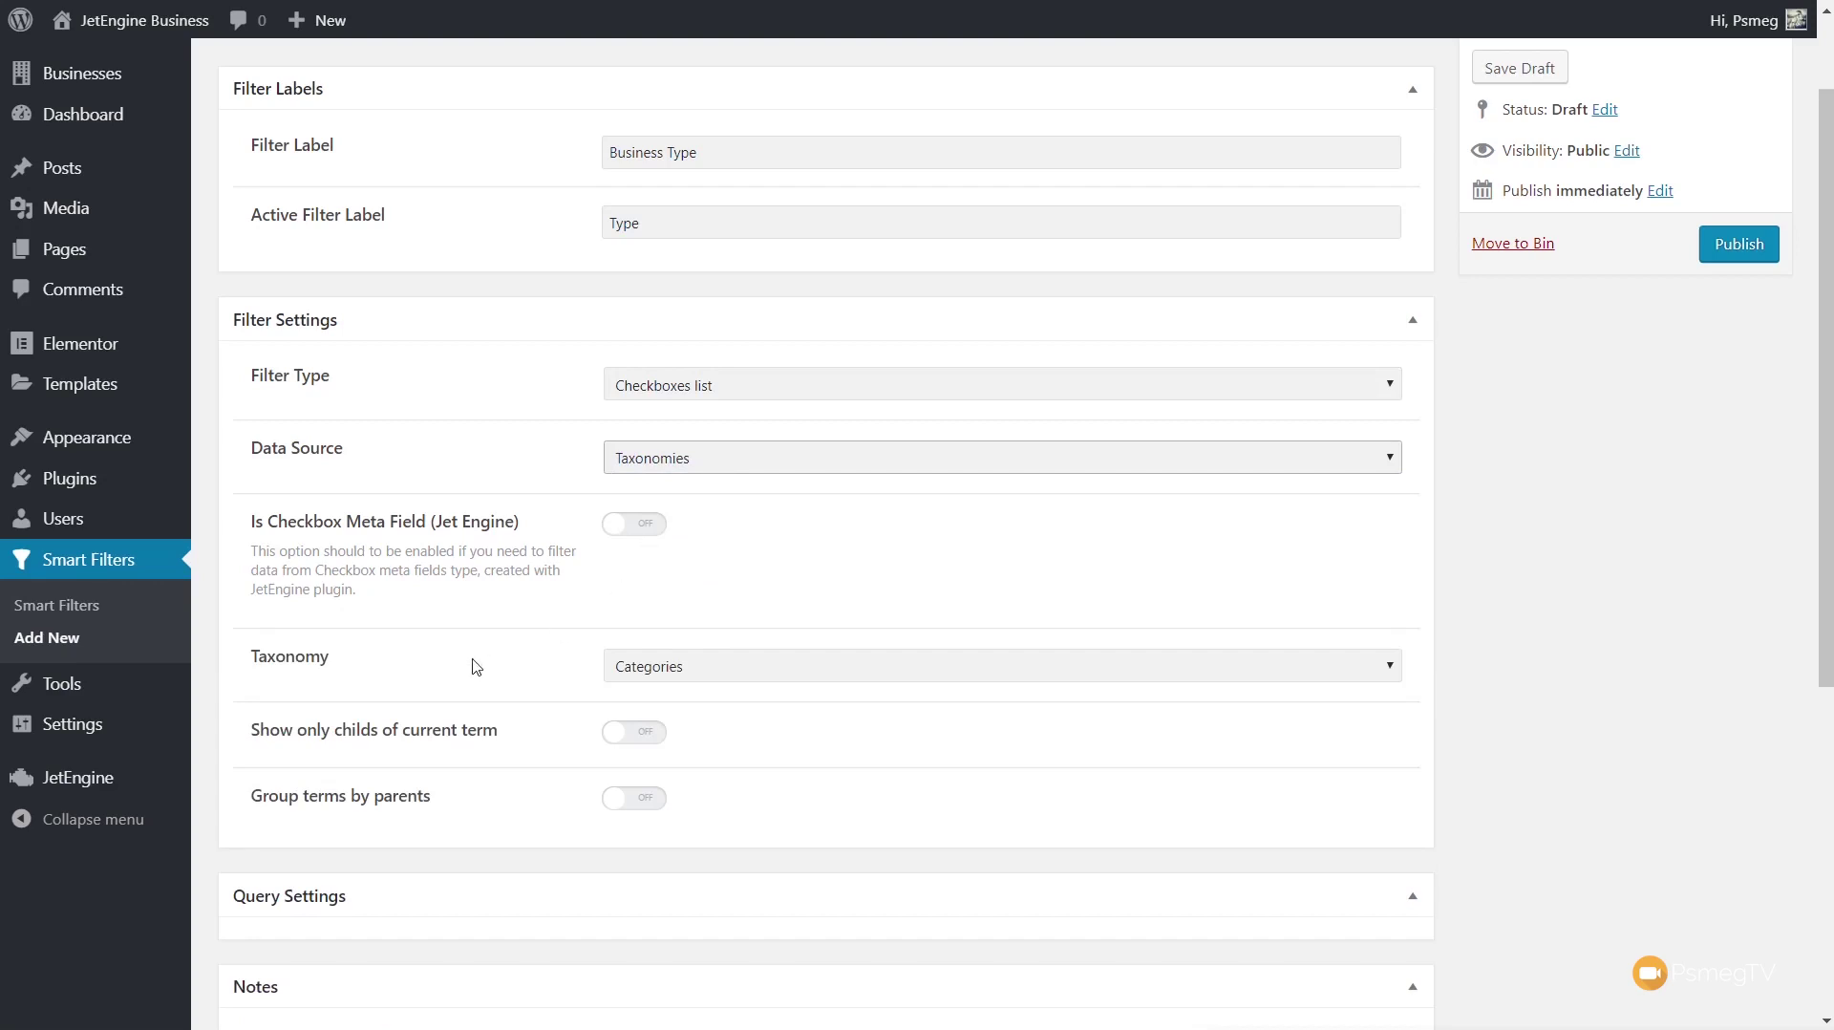
Step: Assign the Business Type taxonomy to the filter with terms grouped by parents, and publish it
{"action": "scroll", "coordinate": [476, 666], "scroll_direction": "down", "scroll_amount": 2}
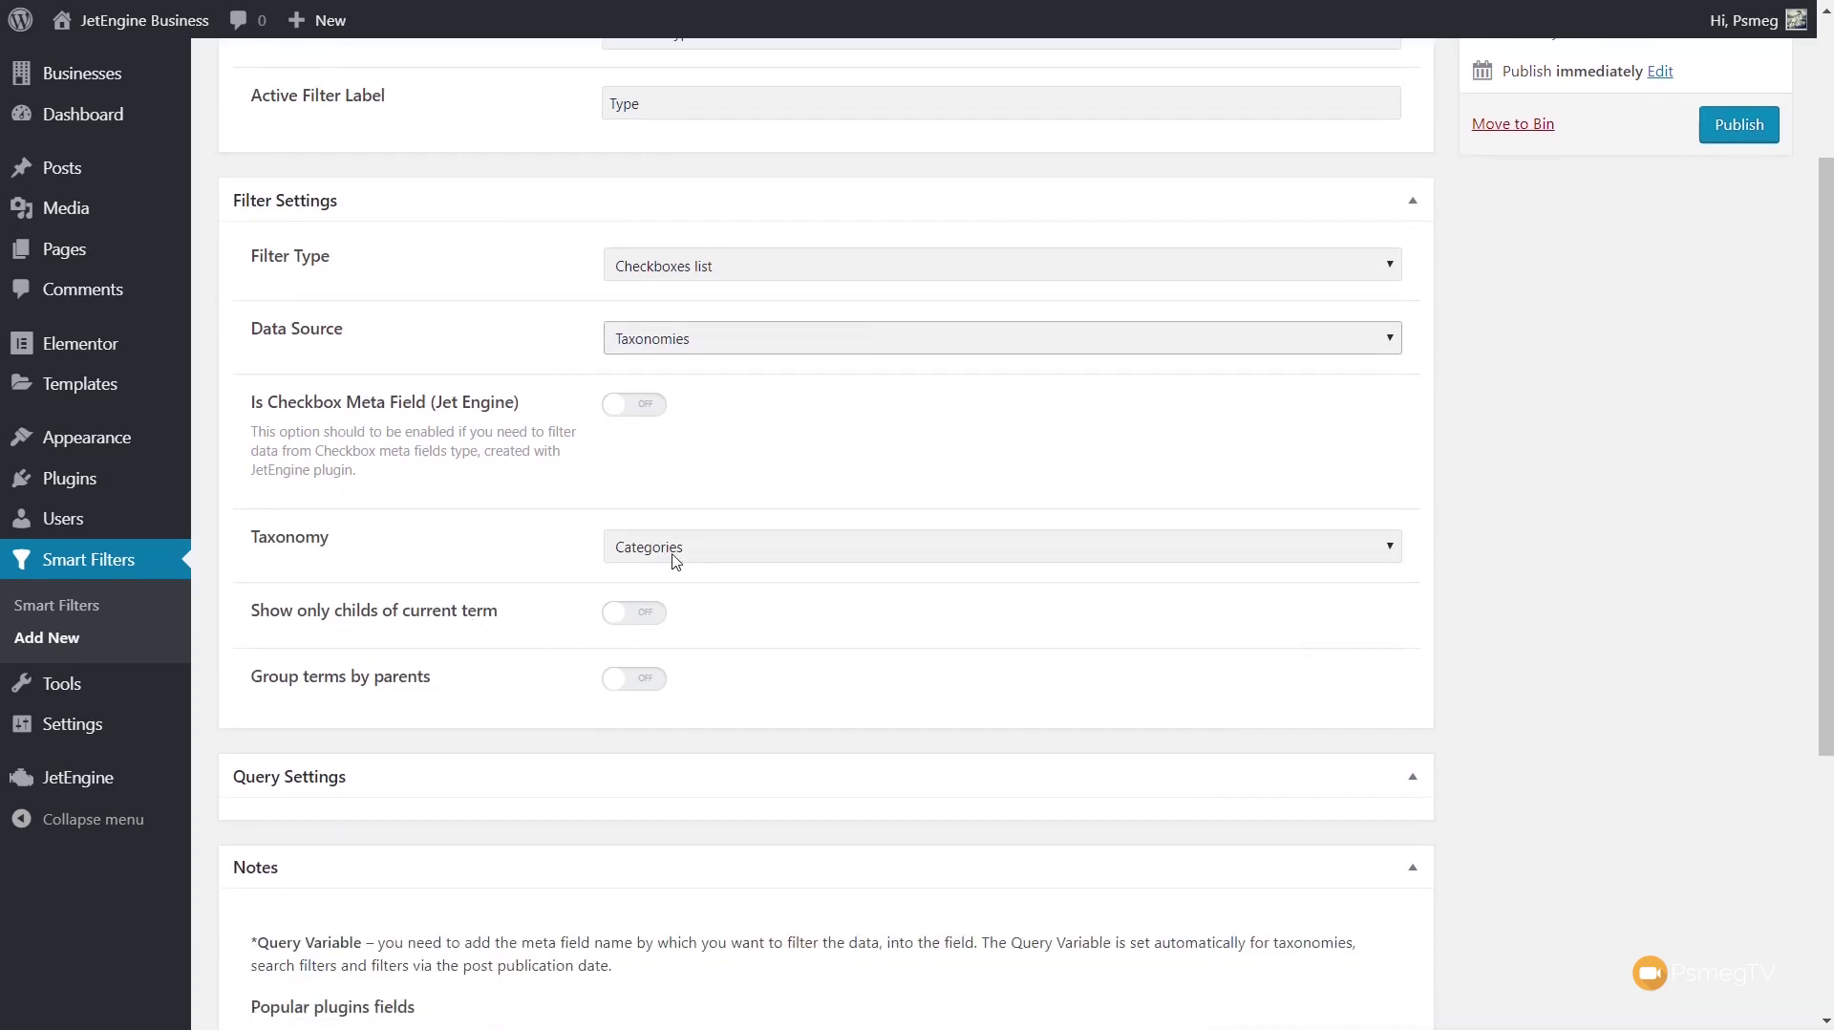
{"action": "left_click", "coordinate": [676, 548]}
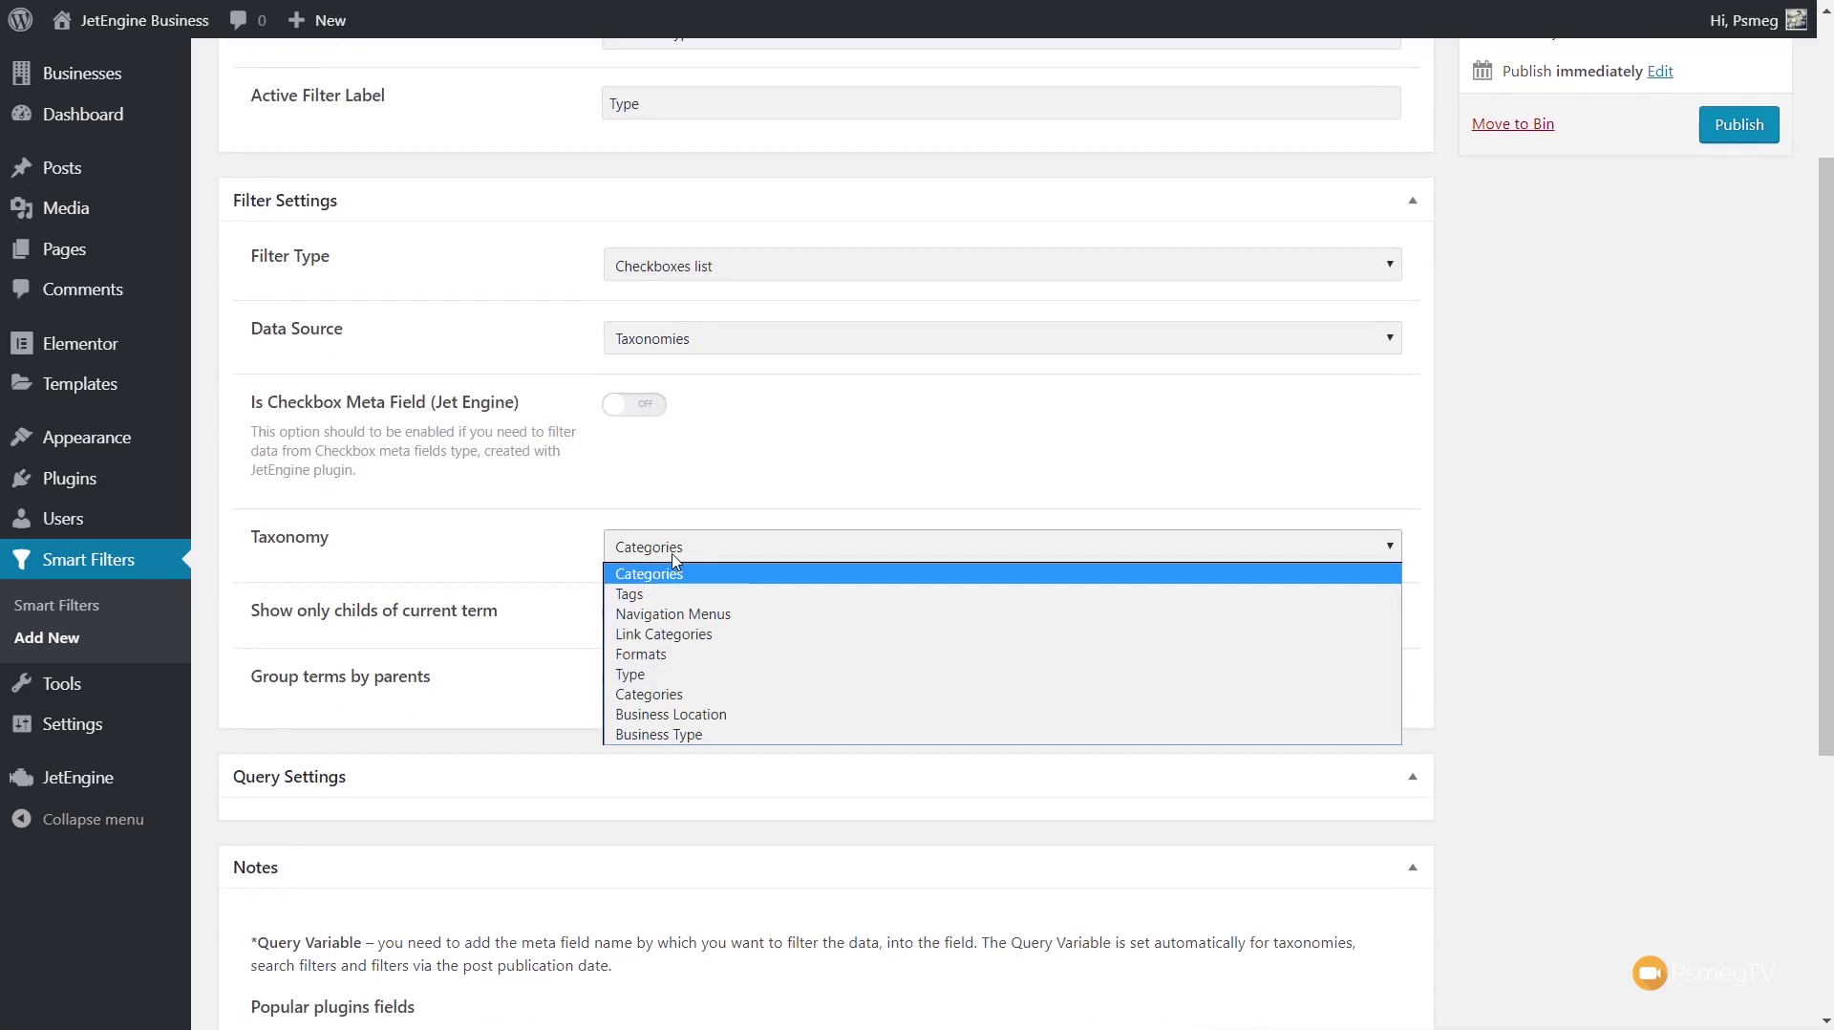
{"action": "left_click", "coordinate": [693, 735]}
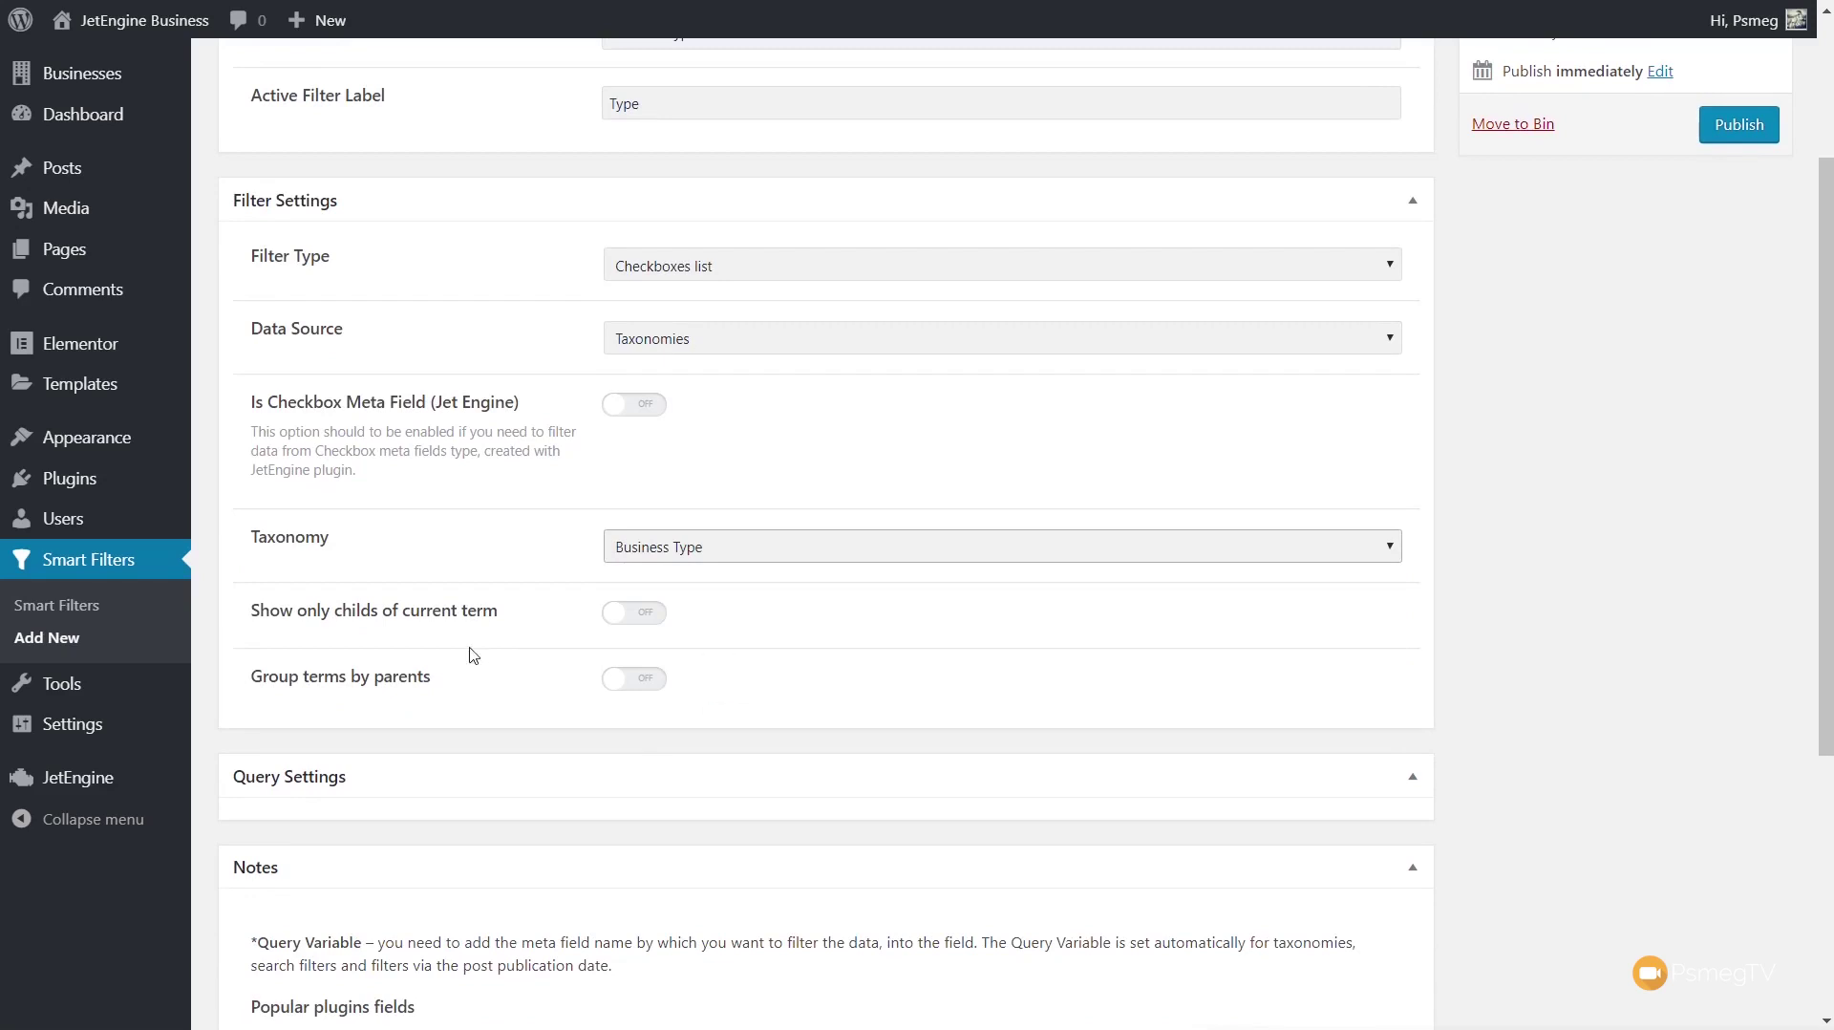
{"action": "left_click", "coordinate": [654, 688]}
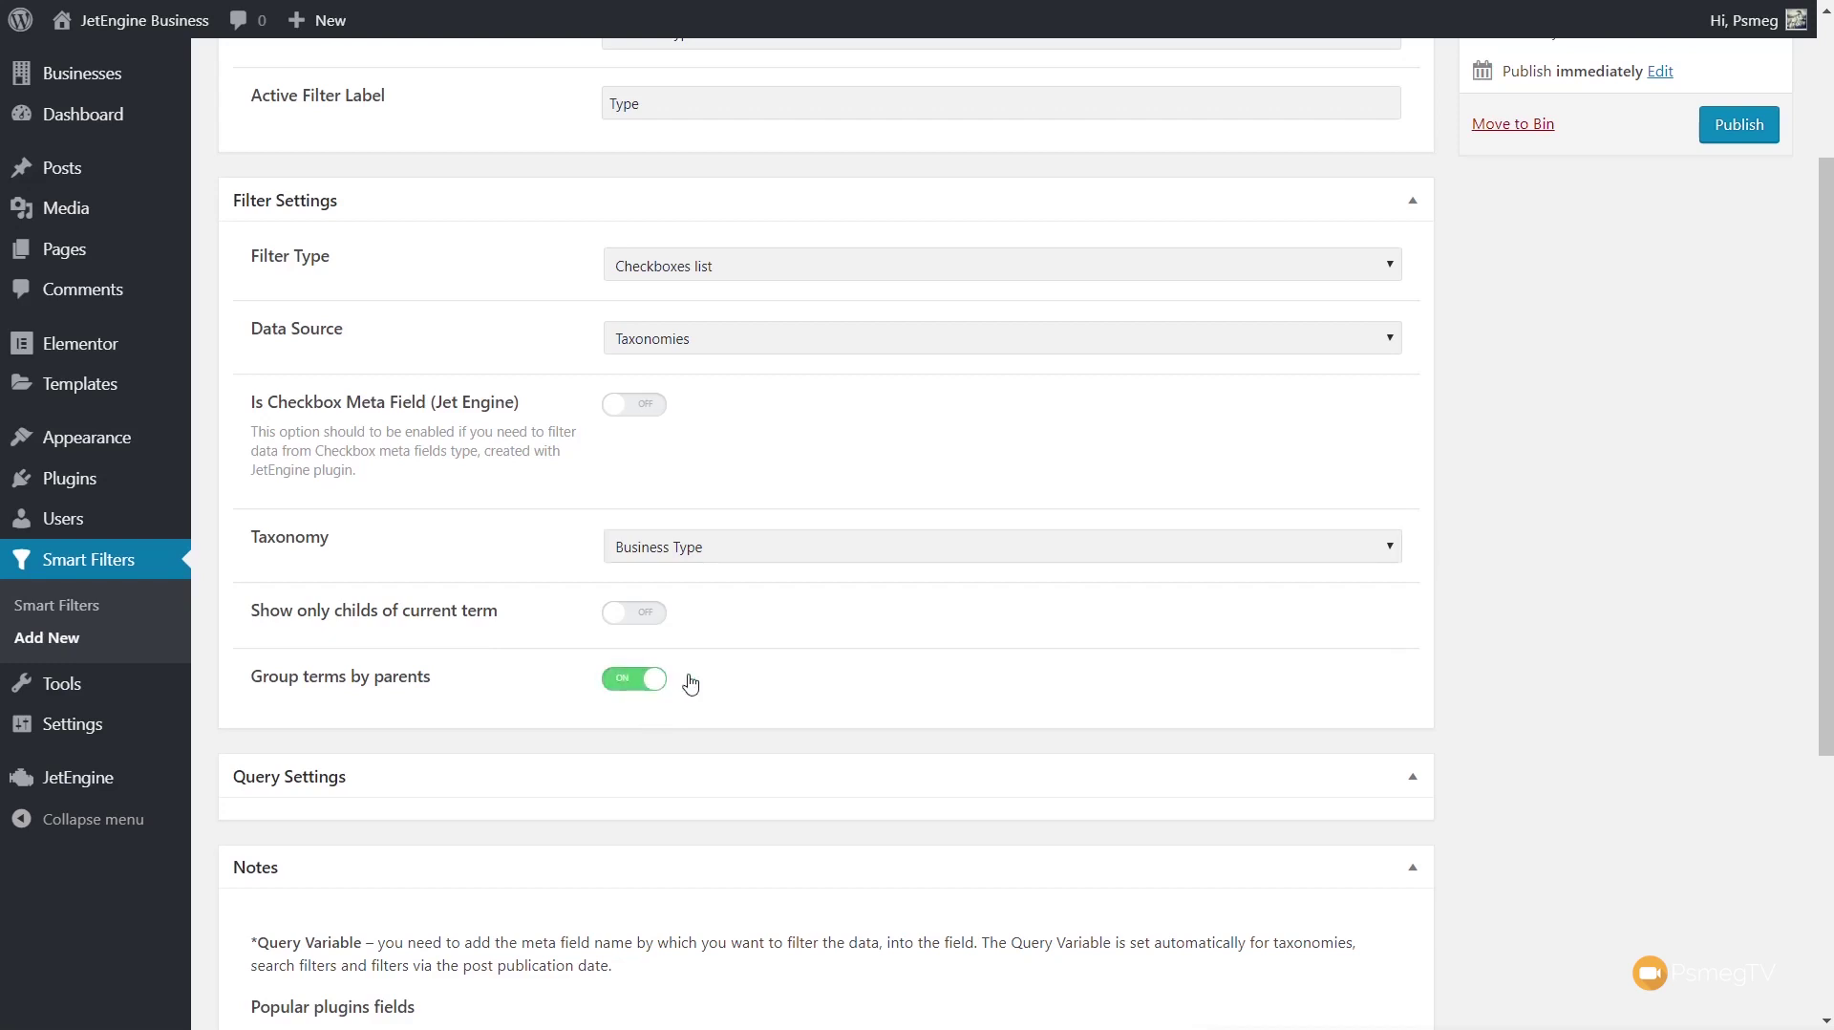
{"action": "scroll", "coordinate": [1710, 410], "scroll_direction": "up", "scroll_amount": 3}
{"action": "left_click", "coordinate": [1739, 364]}
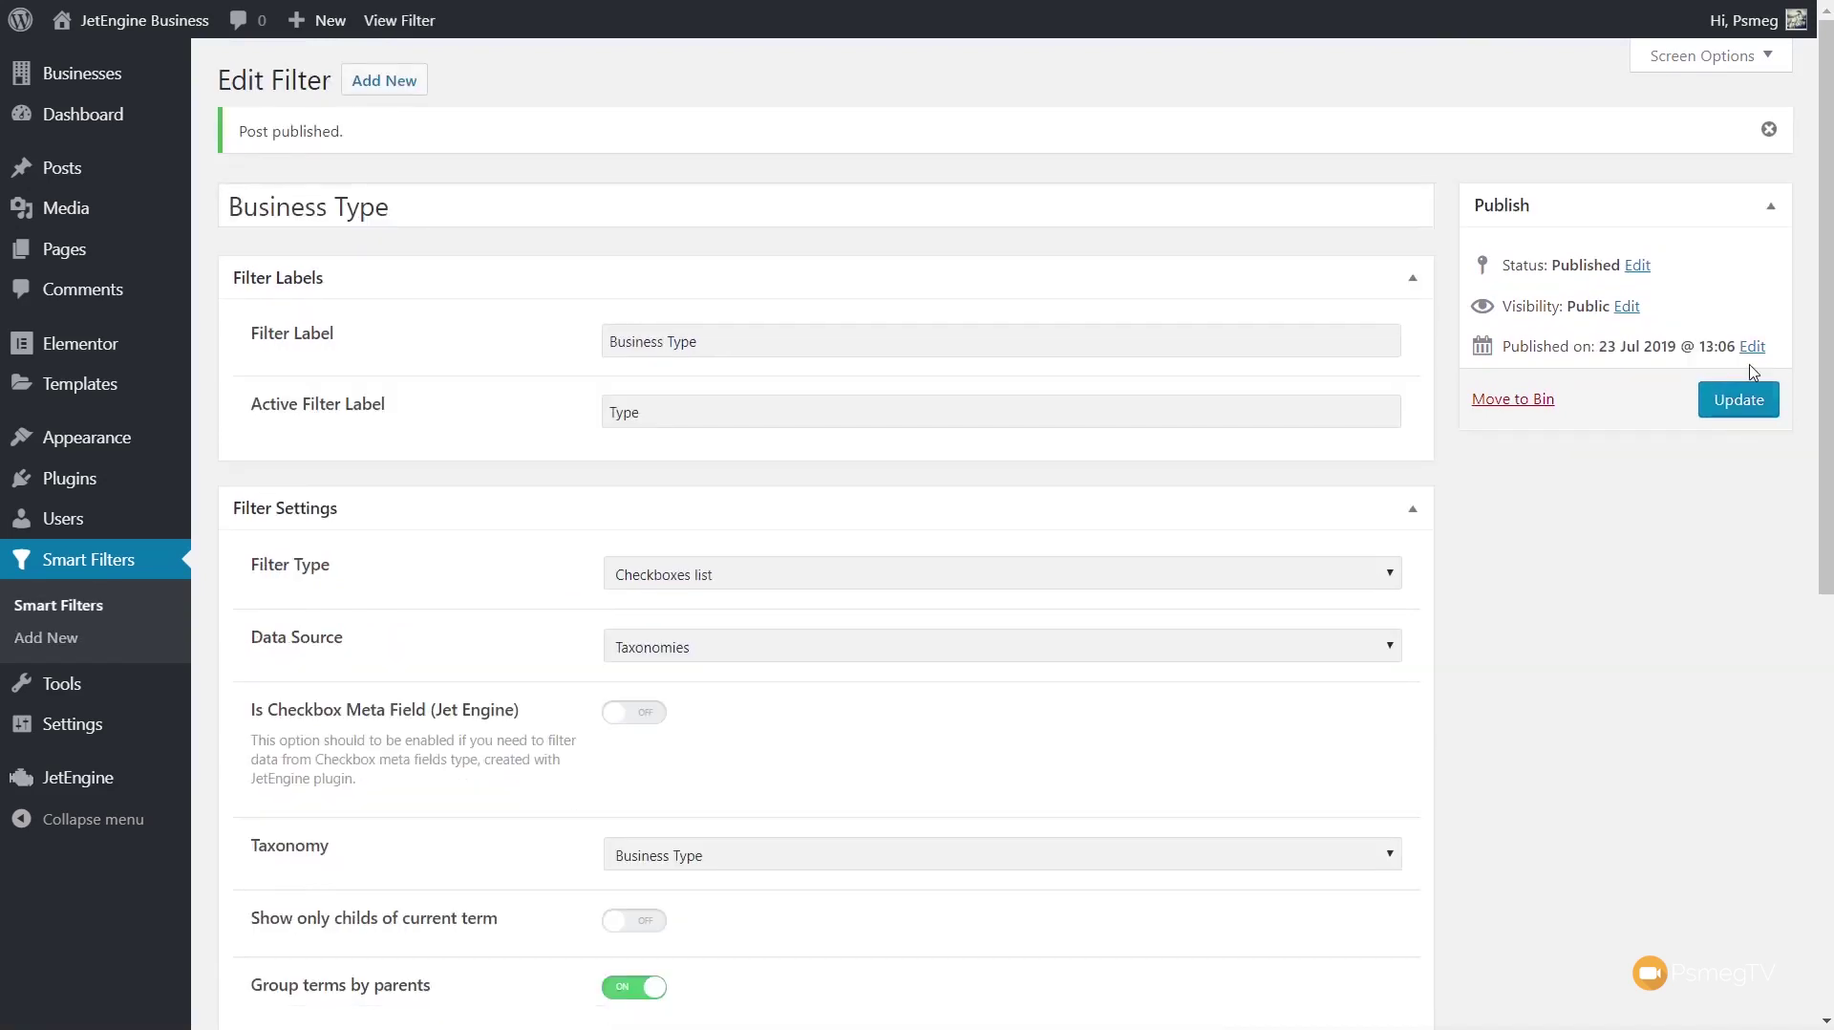
Step: Start another smart filter titled Business Location, with filter label "Business Location" and active filter label "Location"
{"action": "left_click", "coordinate": [387, 81]}
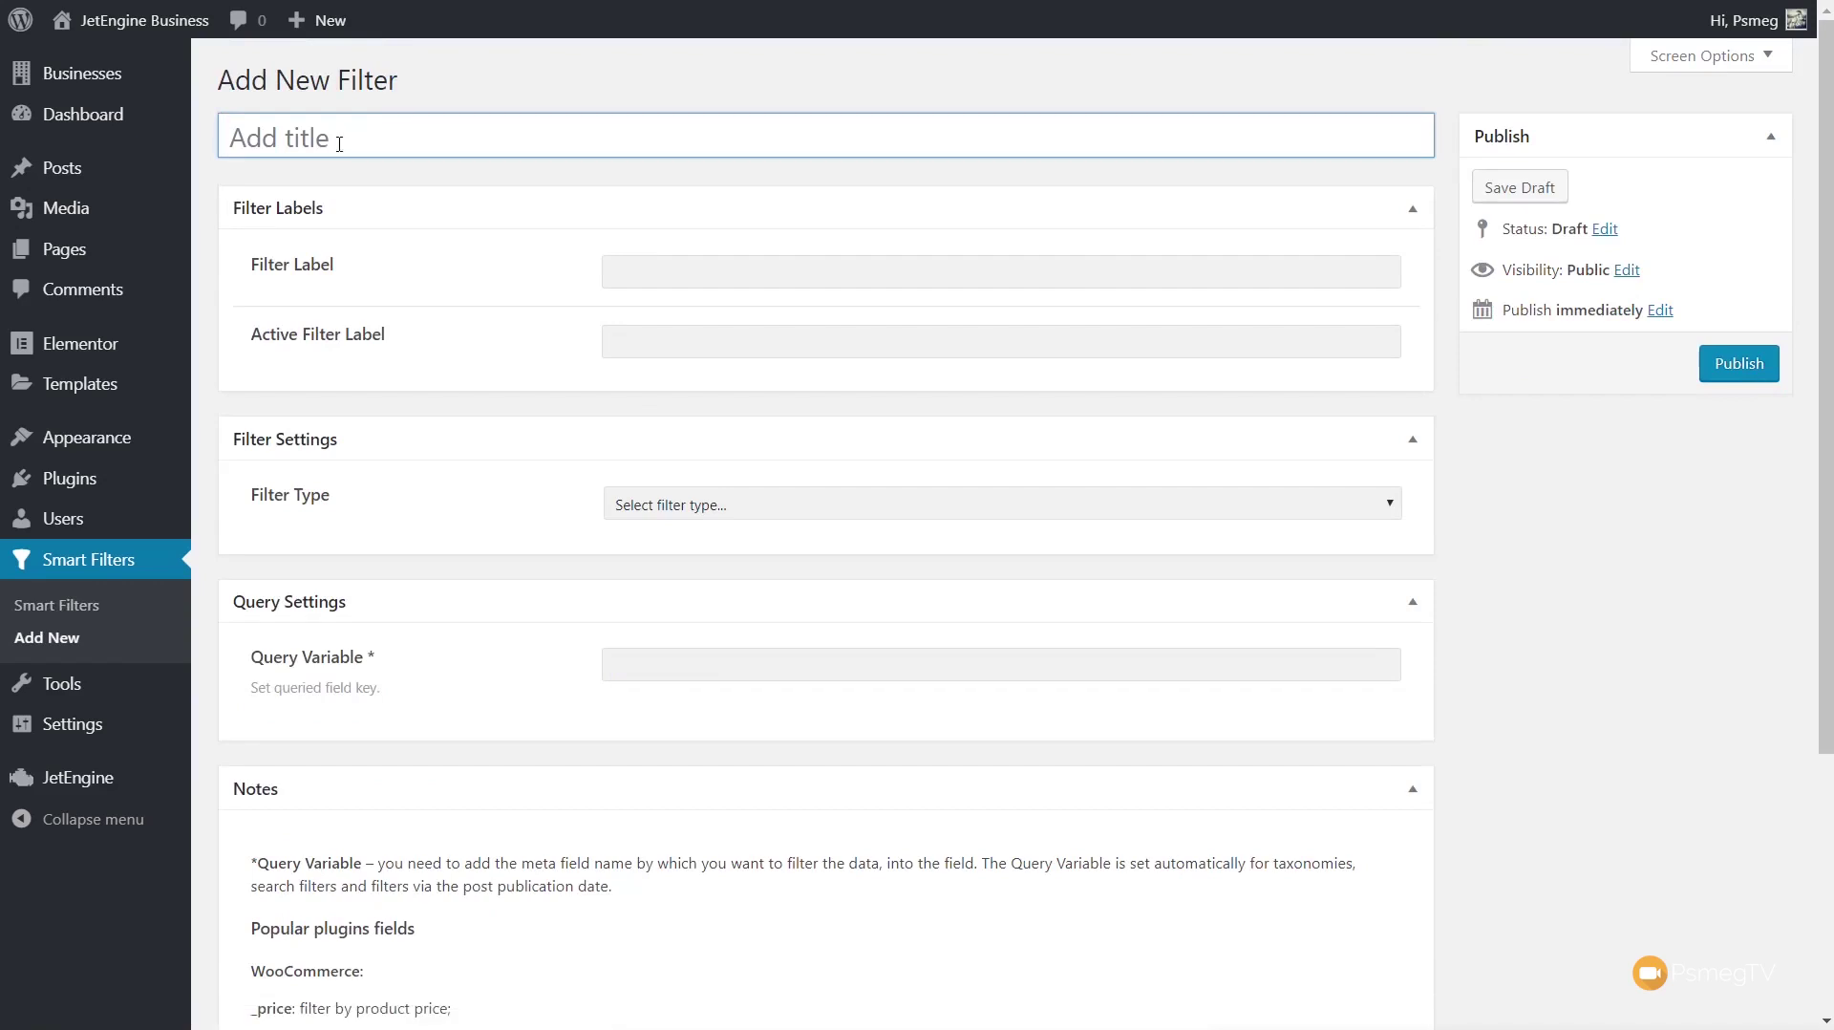
{"action": "type", "text": "Business Location"}
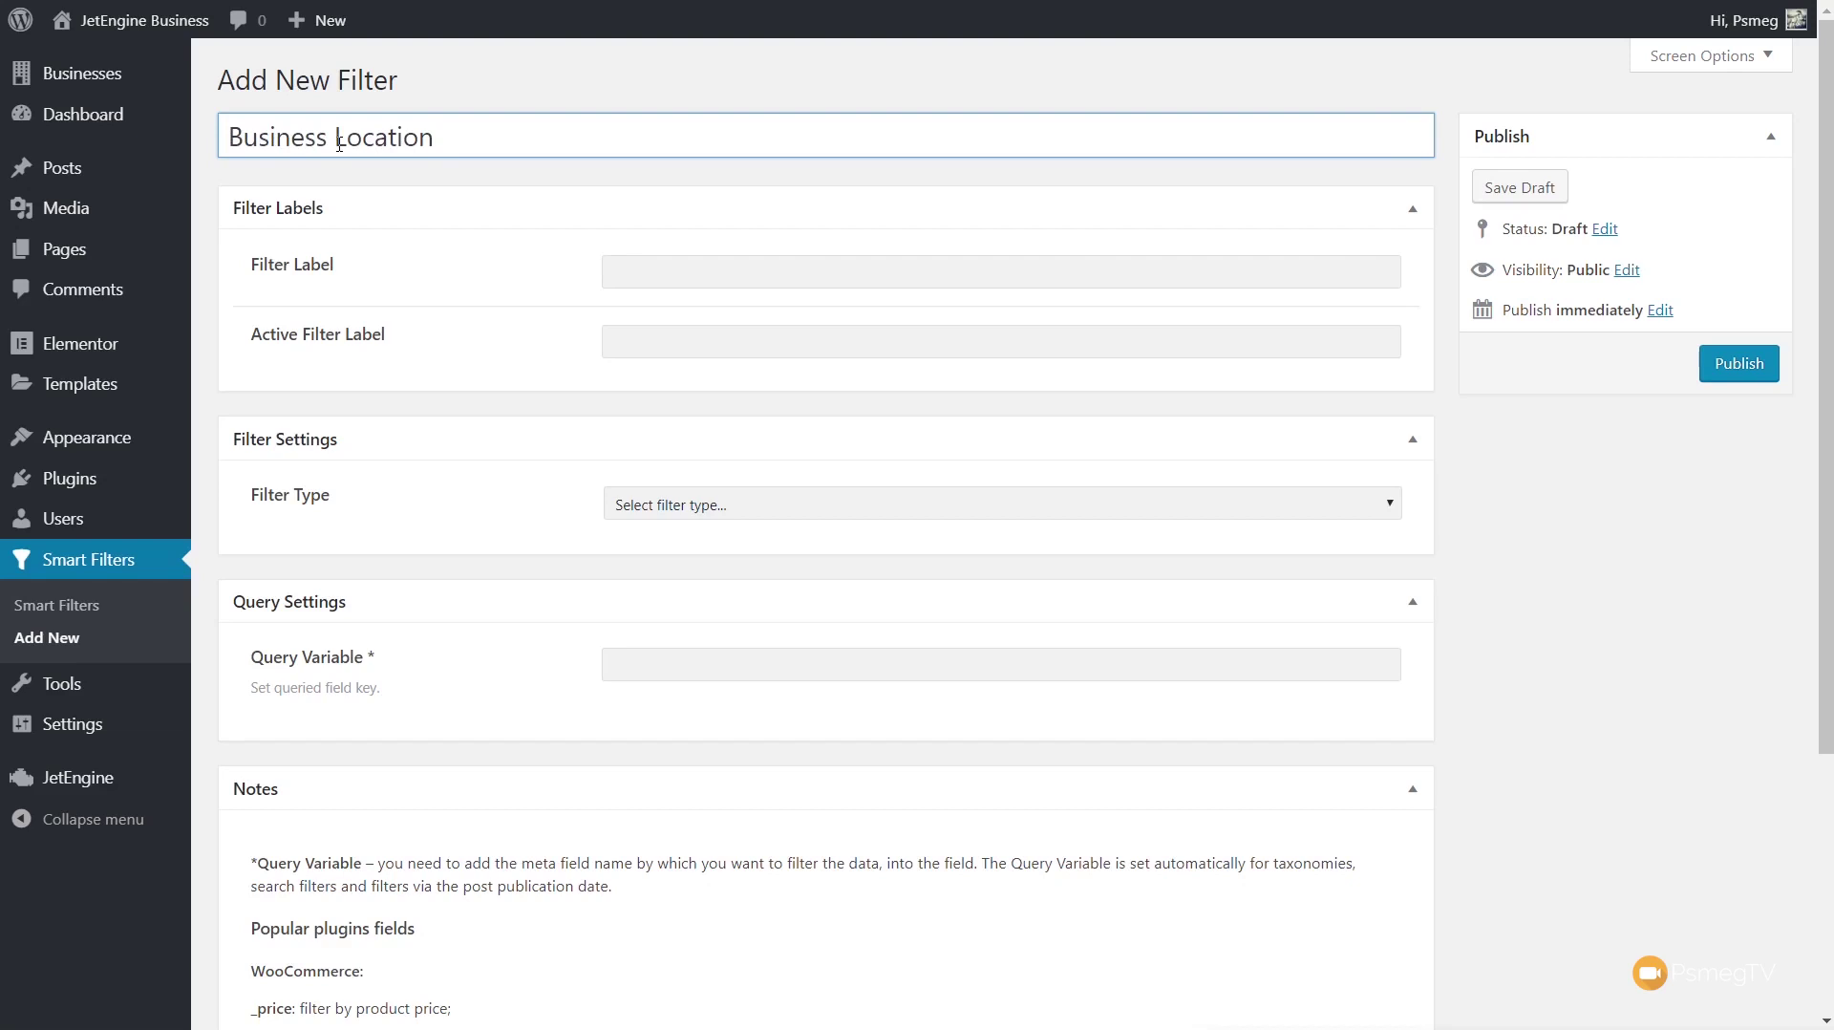
{"action": "left_click", "coordinate": [759, 269]}
{"action": "type", "text": "B"}
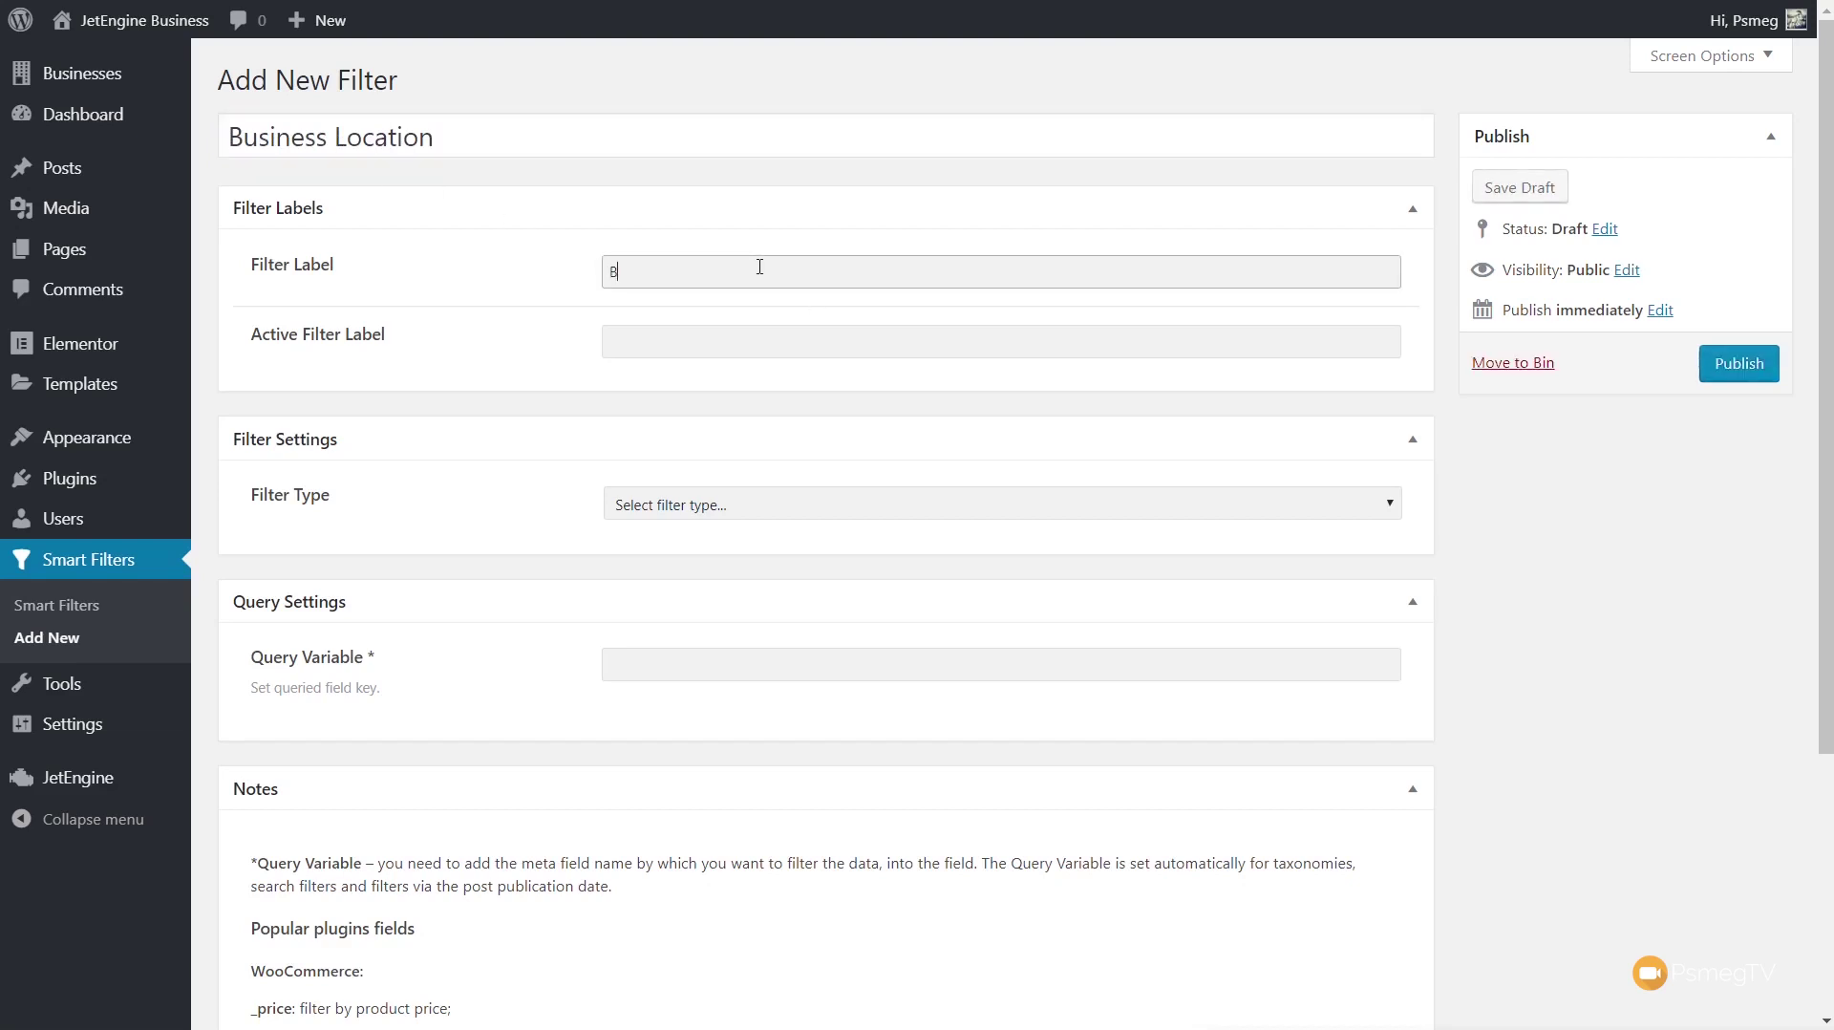
{"action": "type", "text": "usiness Location"}
{"action": "left_click", "coordinate": [701, 333]}
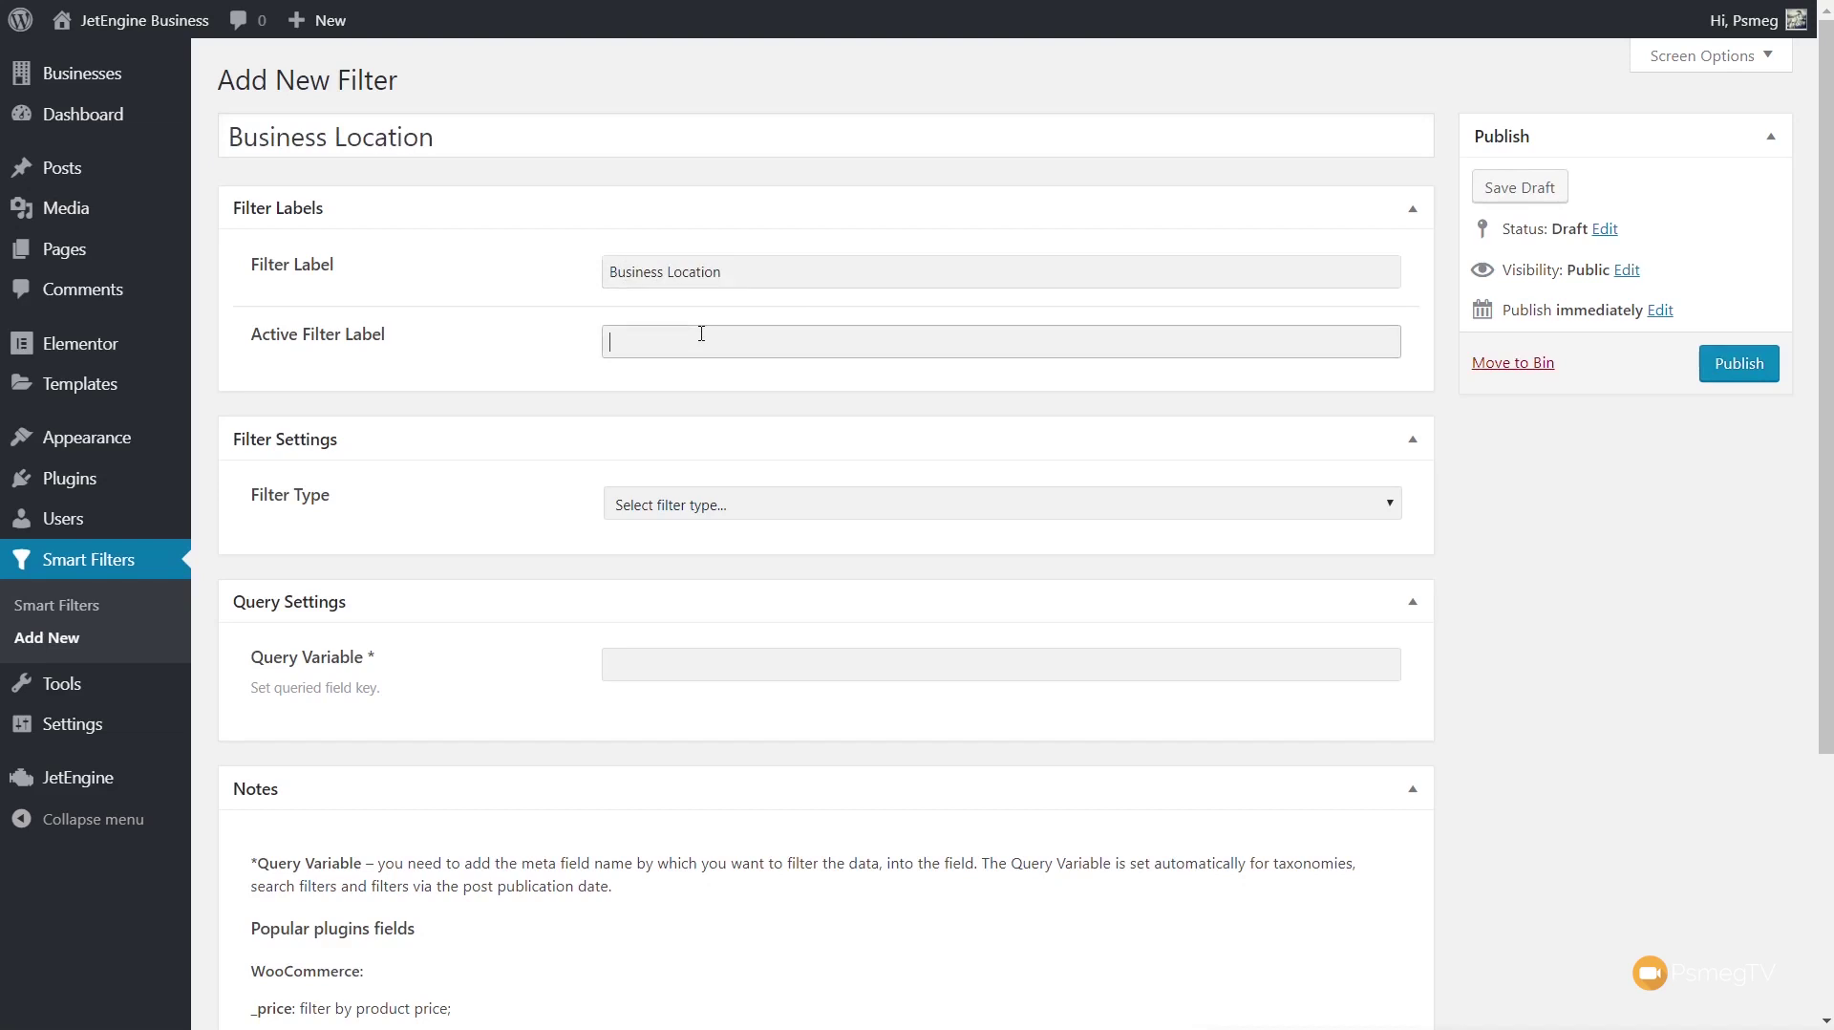
{"action": "type", "text": "Location"}
Step: Make the Business Location filter a Checkboxes list that takes its data from Taxonomies
{"action": "scroll", "coordinate": [543, 494], "scroll_direction": "down", "scroll_amount": 1}
{"action": "scroll", "coordinate": [542, 494], "scroll_direction": "down", "scroll_amount": 1}
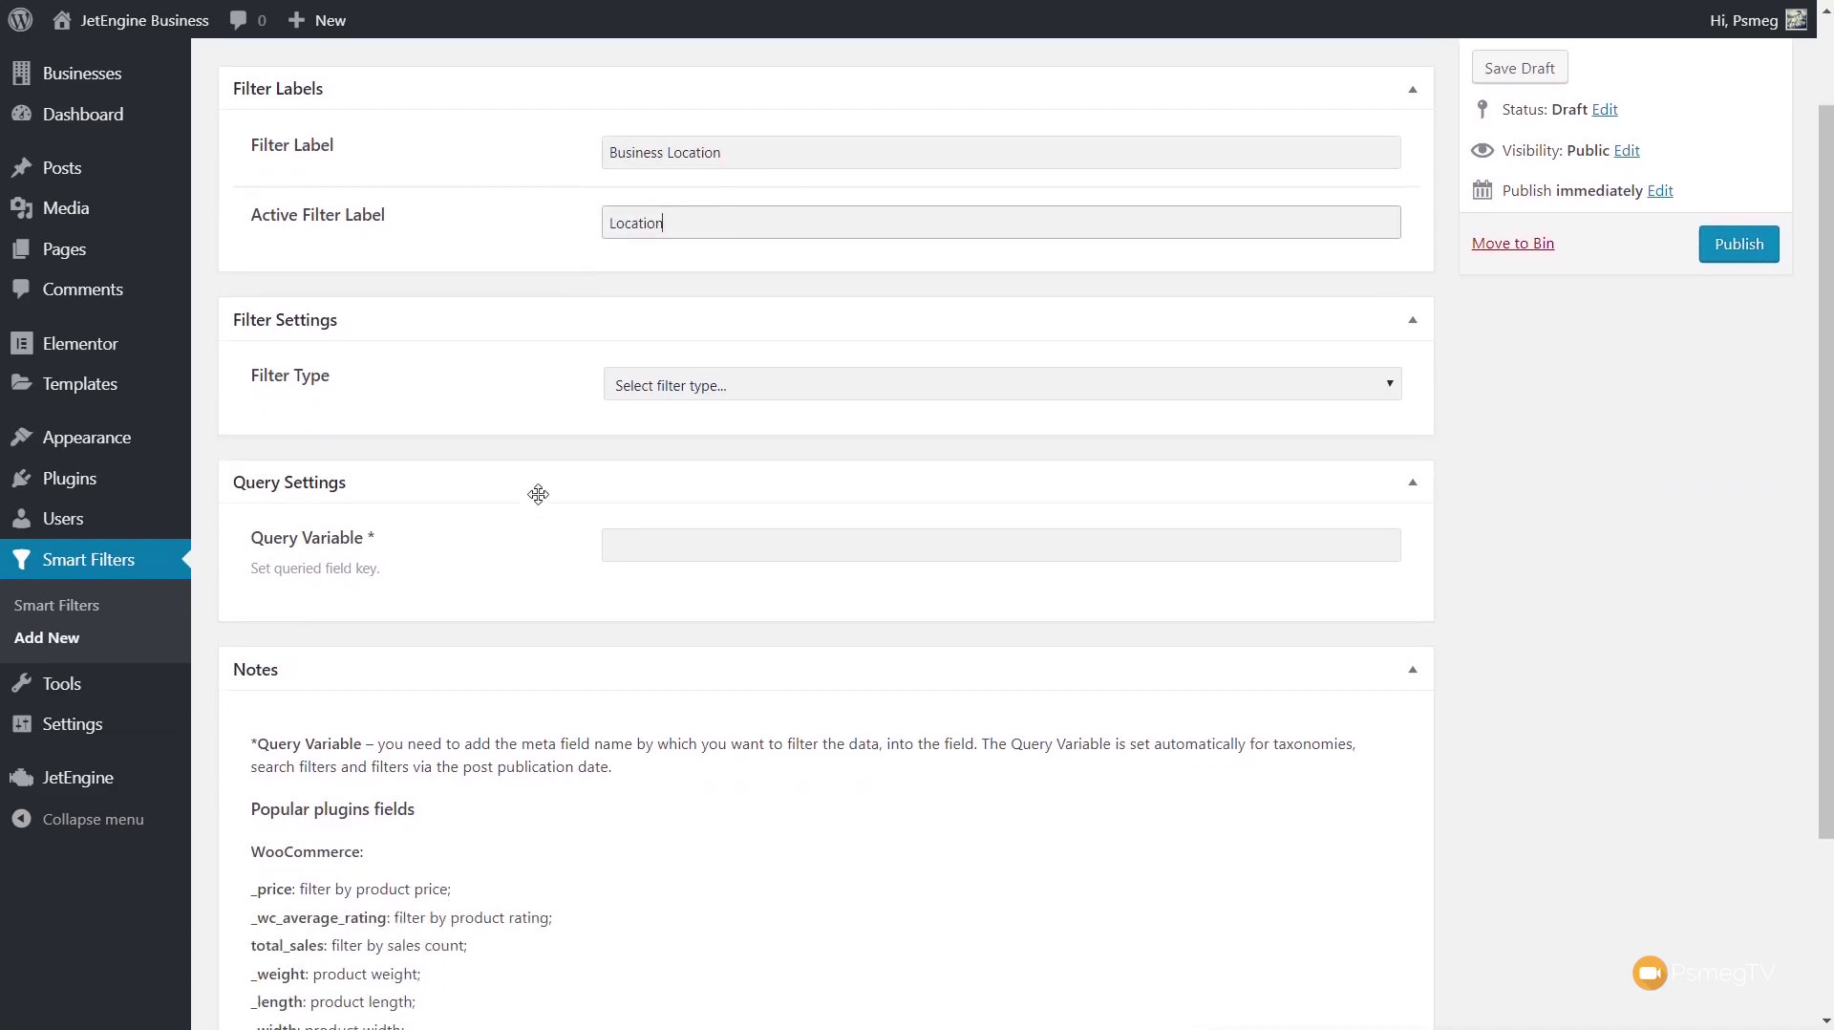
{"action": "left_click", "coordinate": [705, 387]}
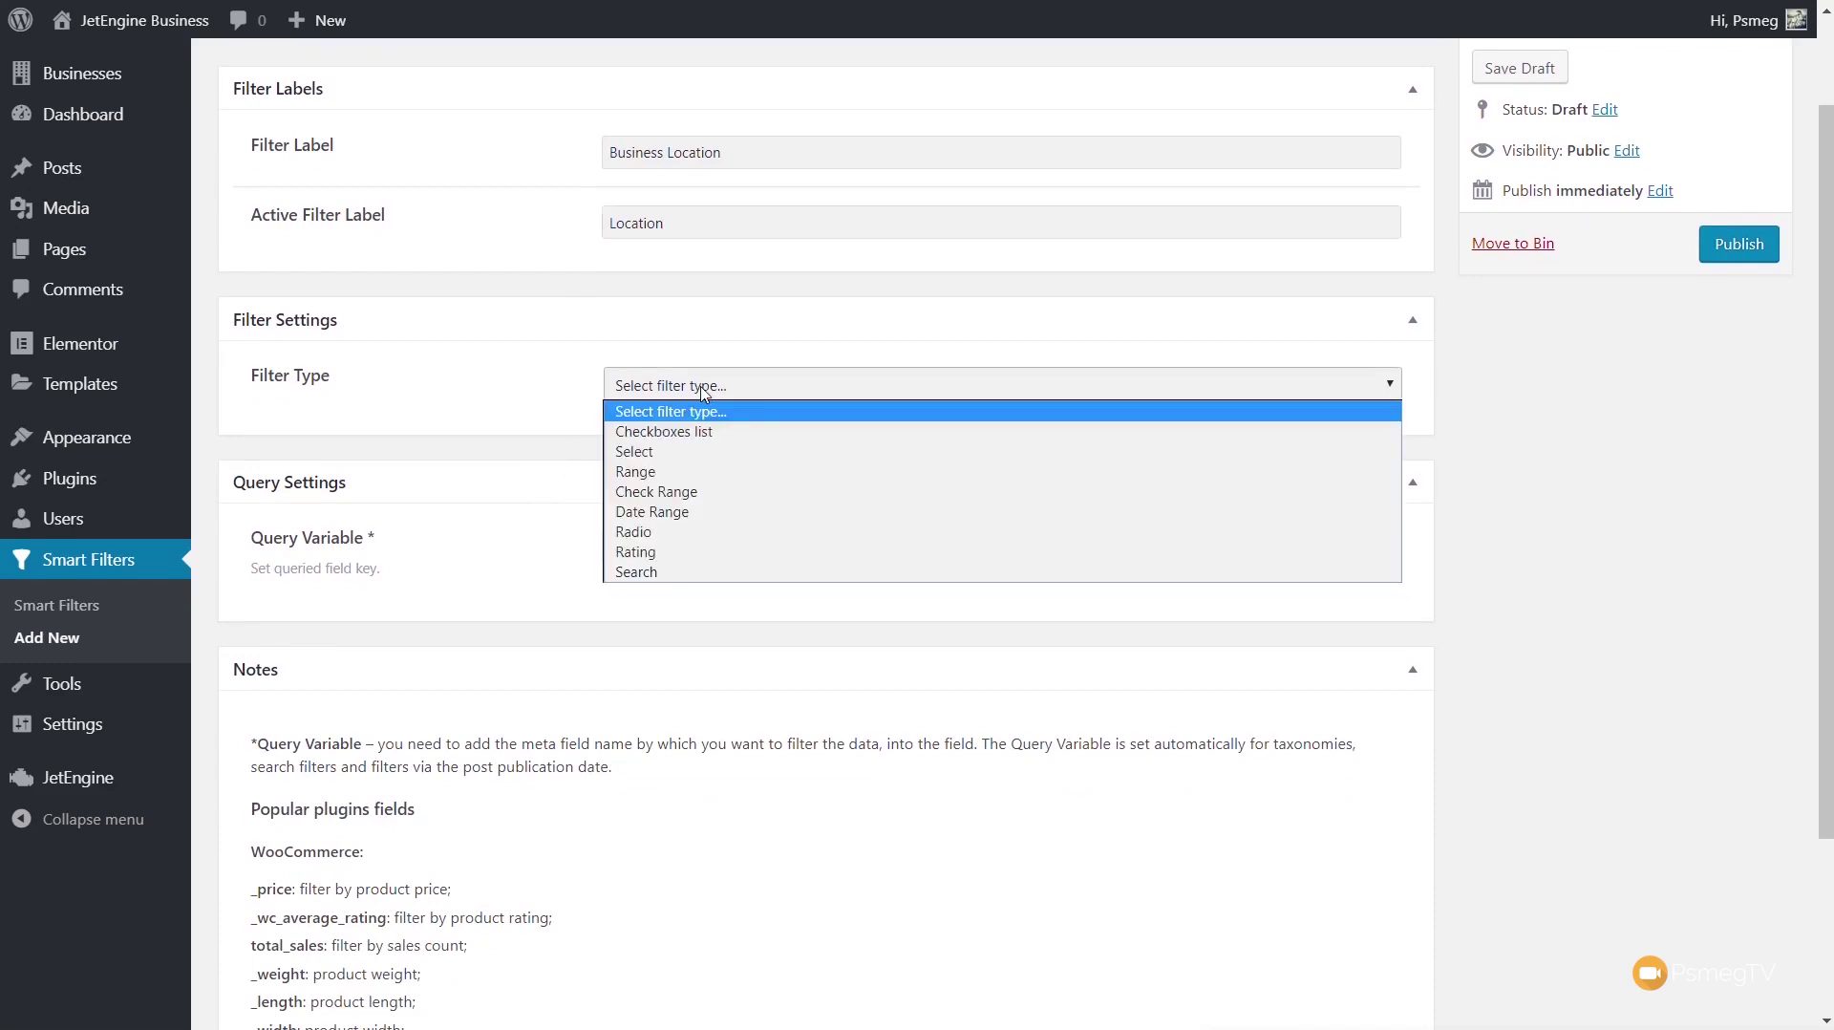
{"action": "left_click", "coordinate": [708, 428]}
{"action": "left_click", "coordinate": [702, 458]}
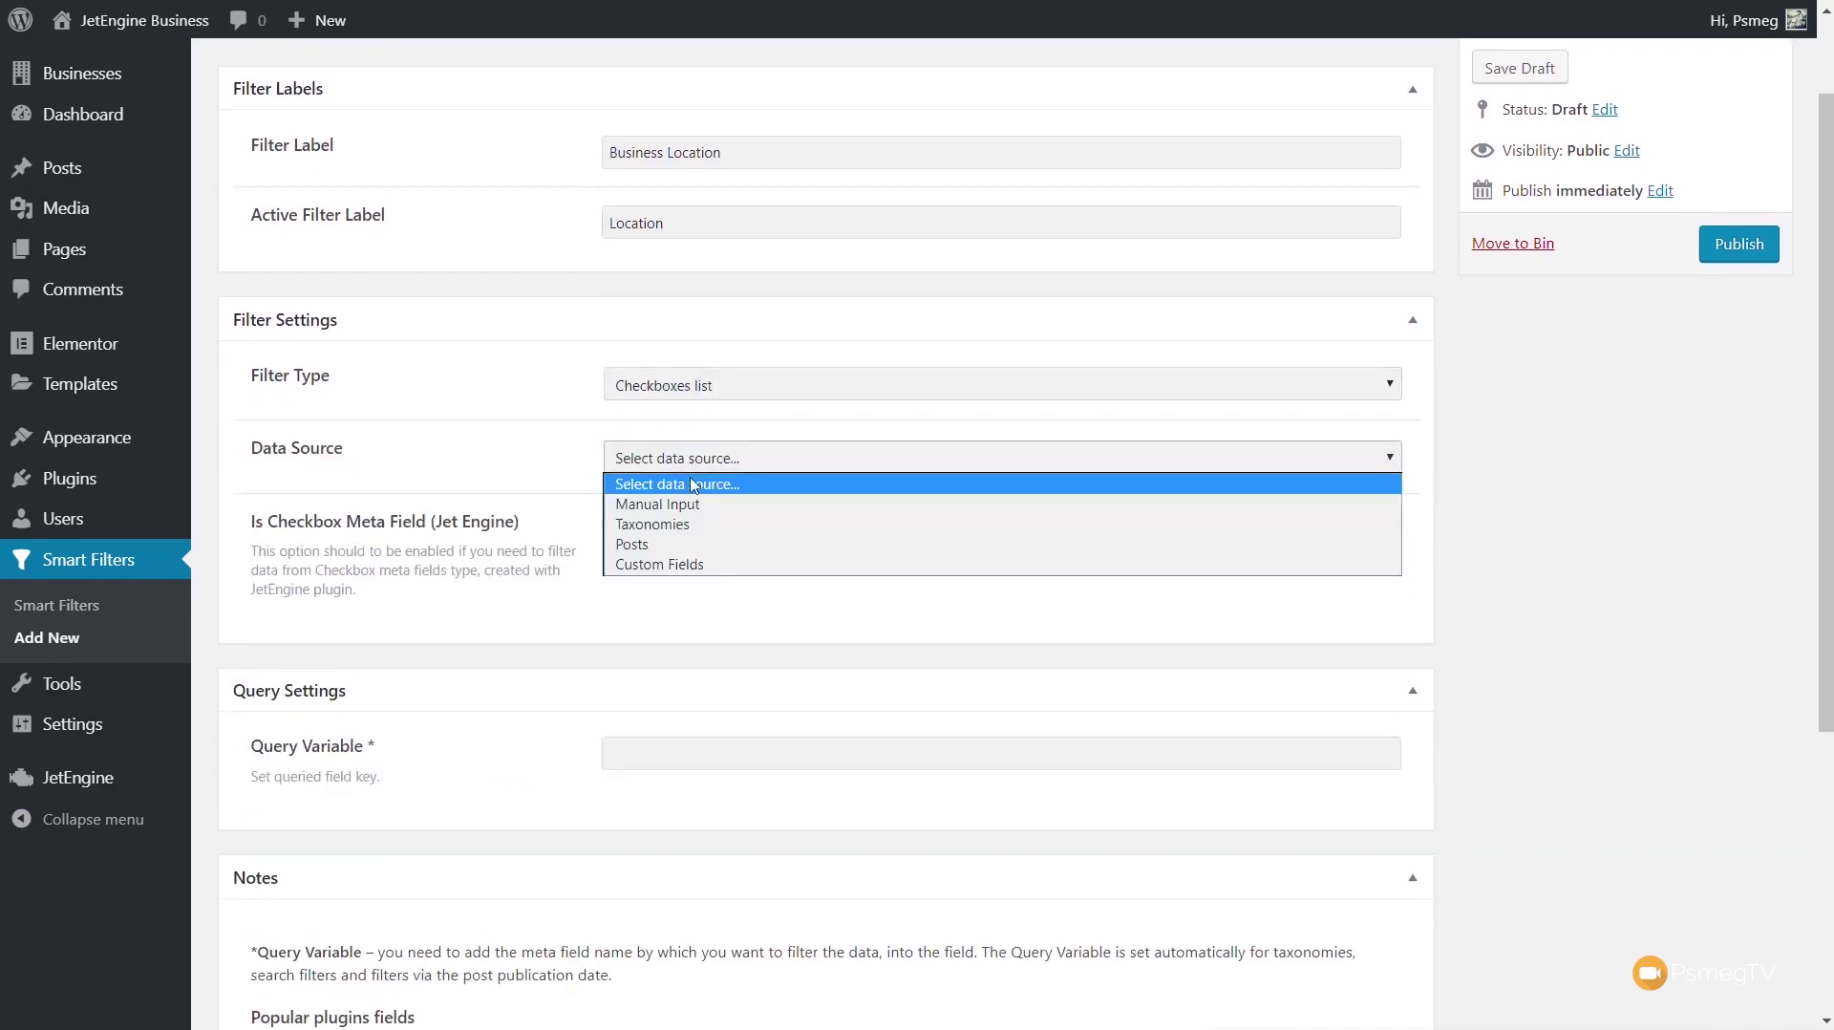
{"action": "left_click", "coordinate": [685, 526]}
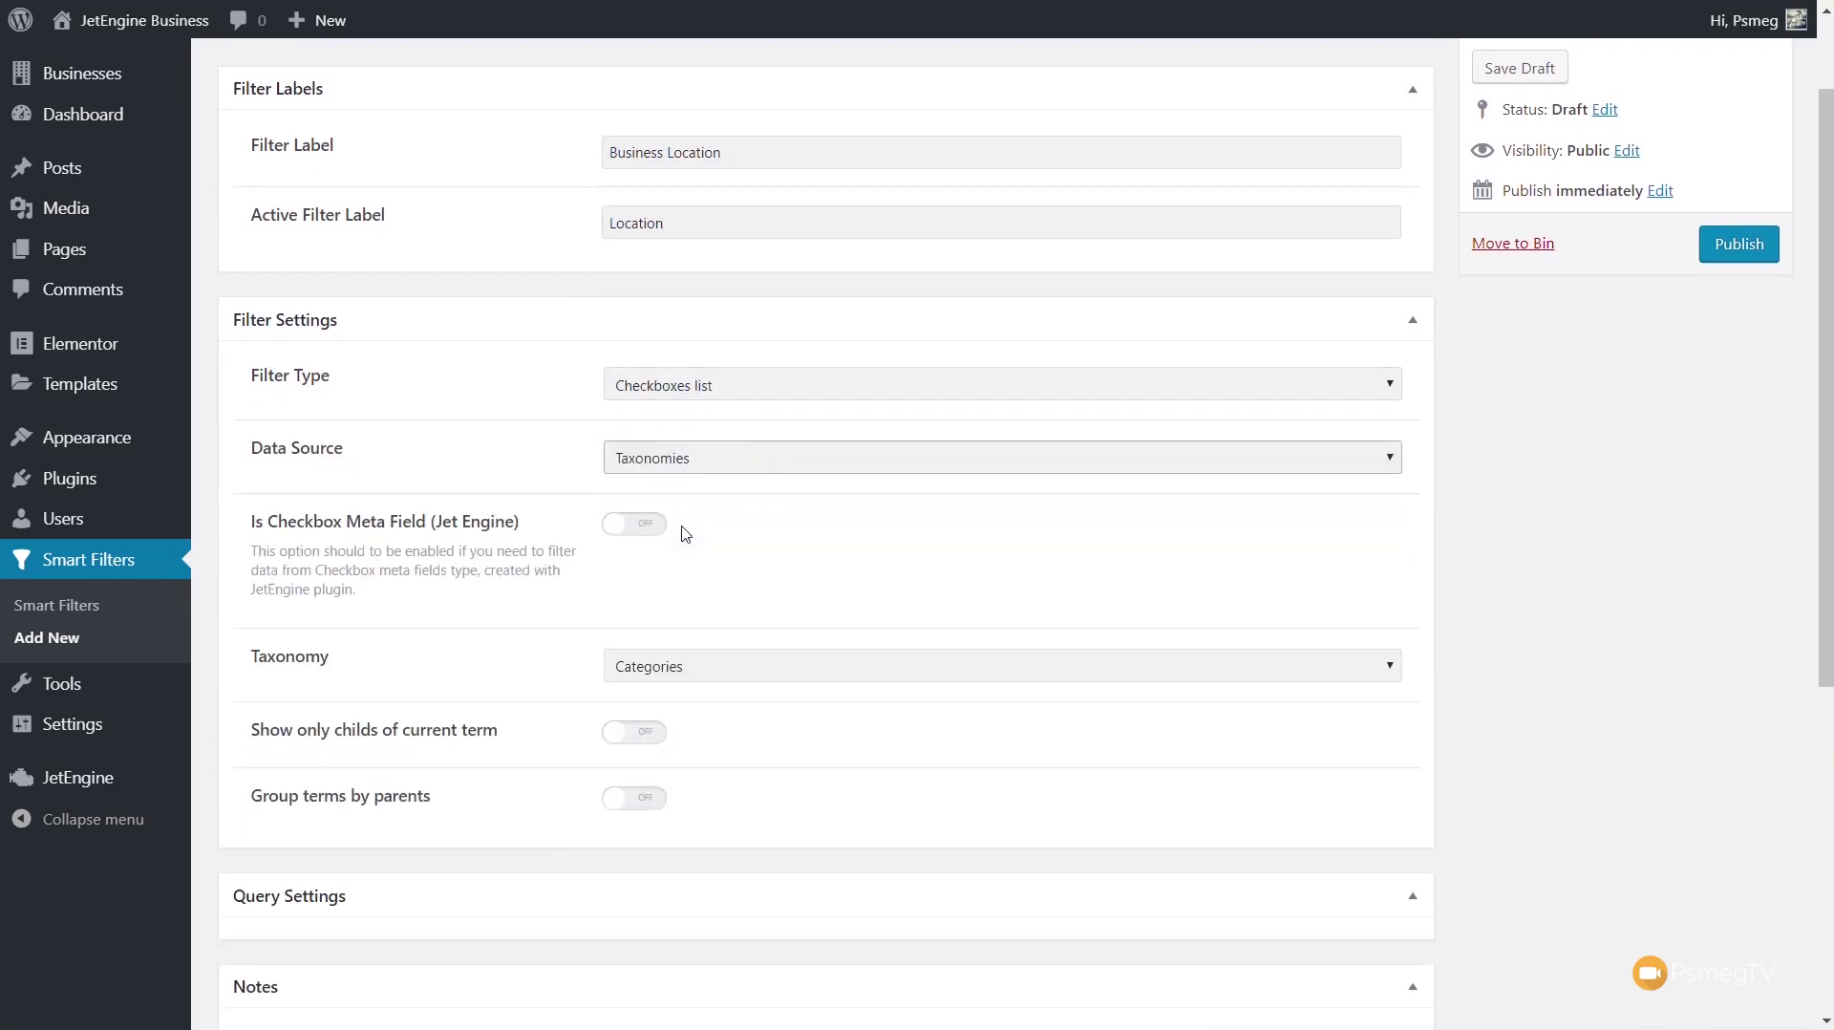
Step: Assign the Business Location taxonomy to the filter with terms grouped by parents, and publish it
{"action": "left_click", "coordinate": [666, 669]}
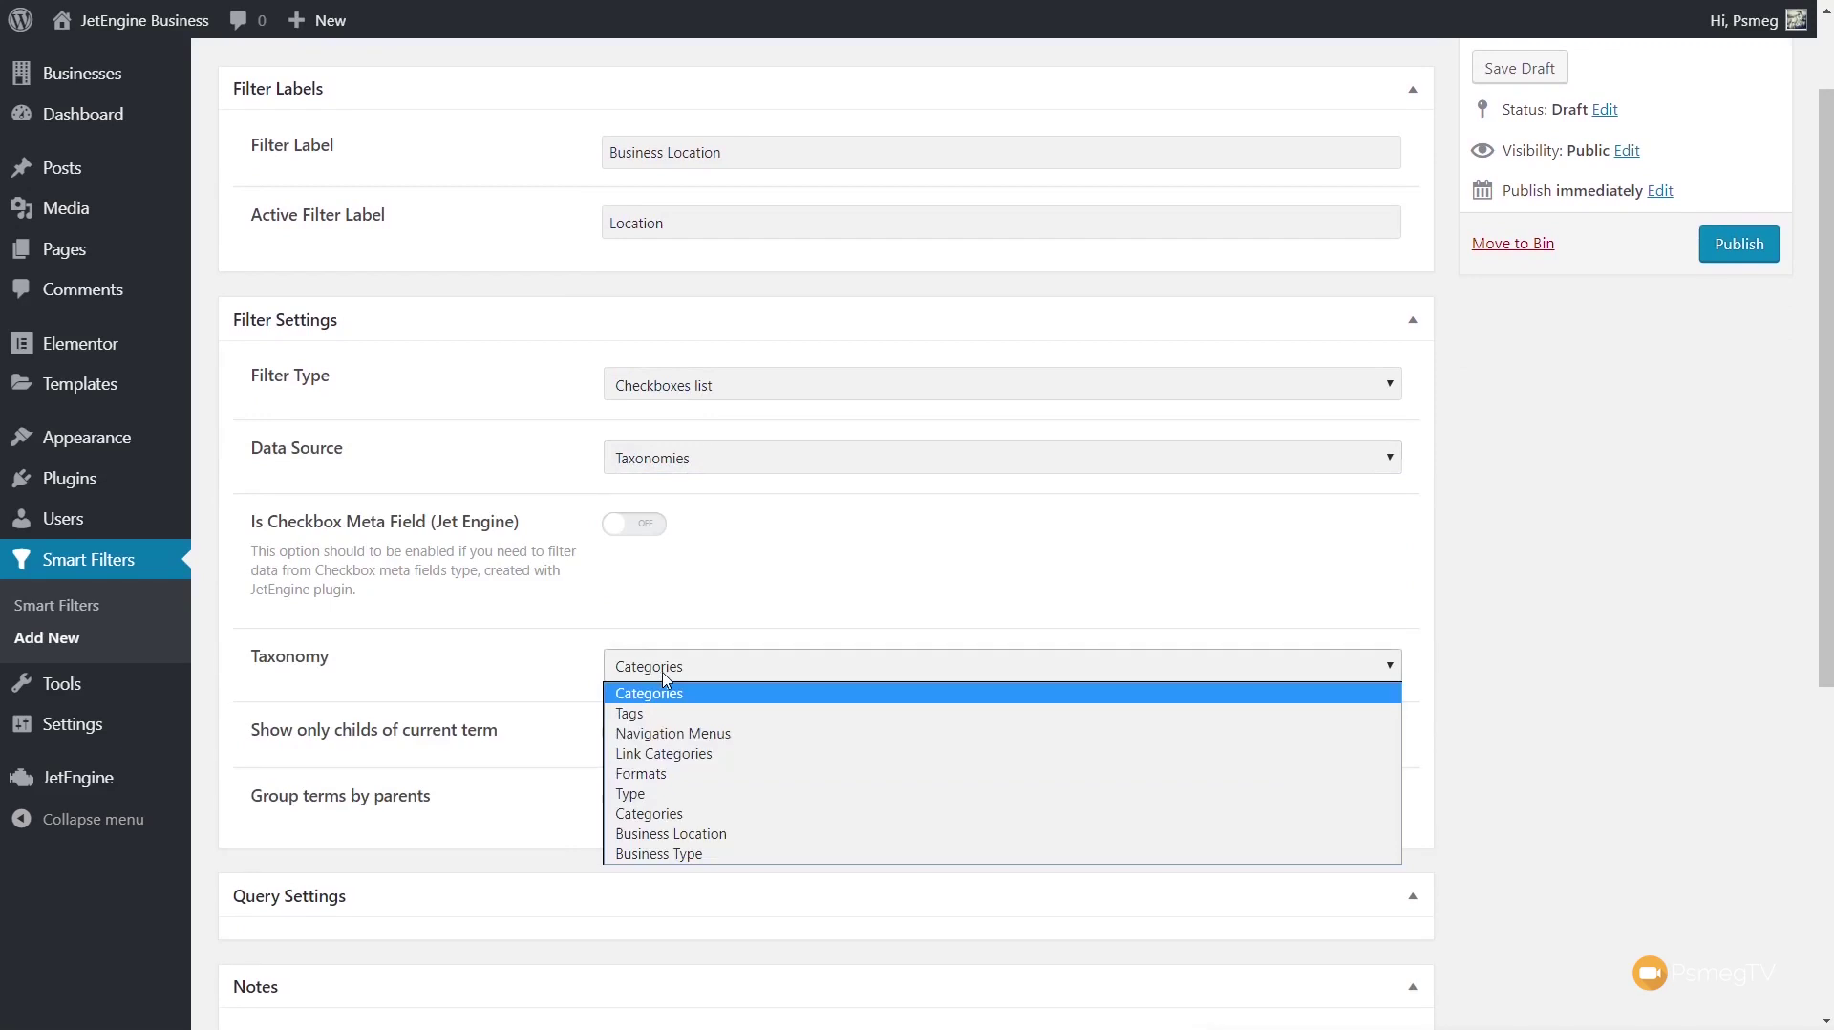
{"action": "left_click", "coordinate": [667, 834]}
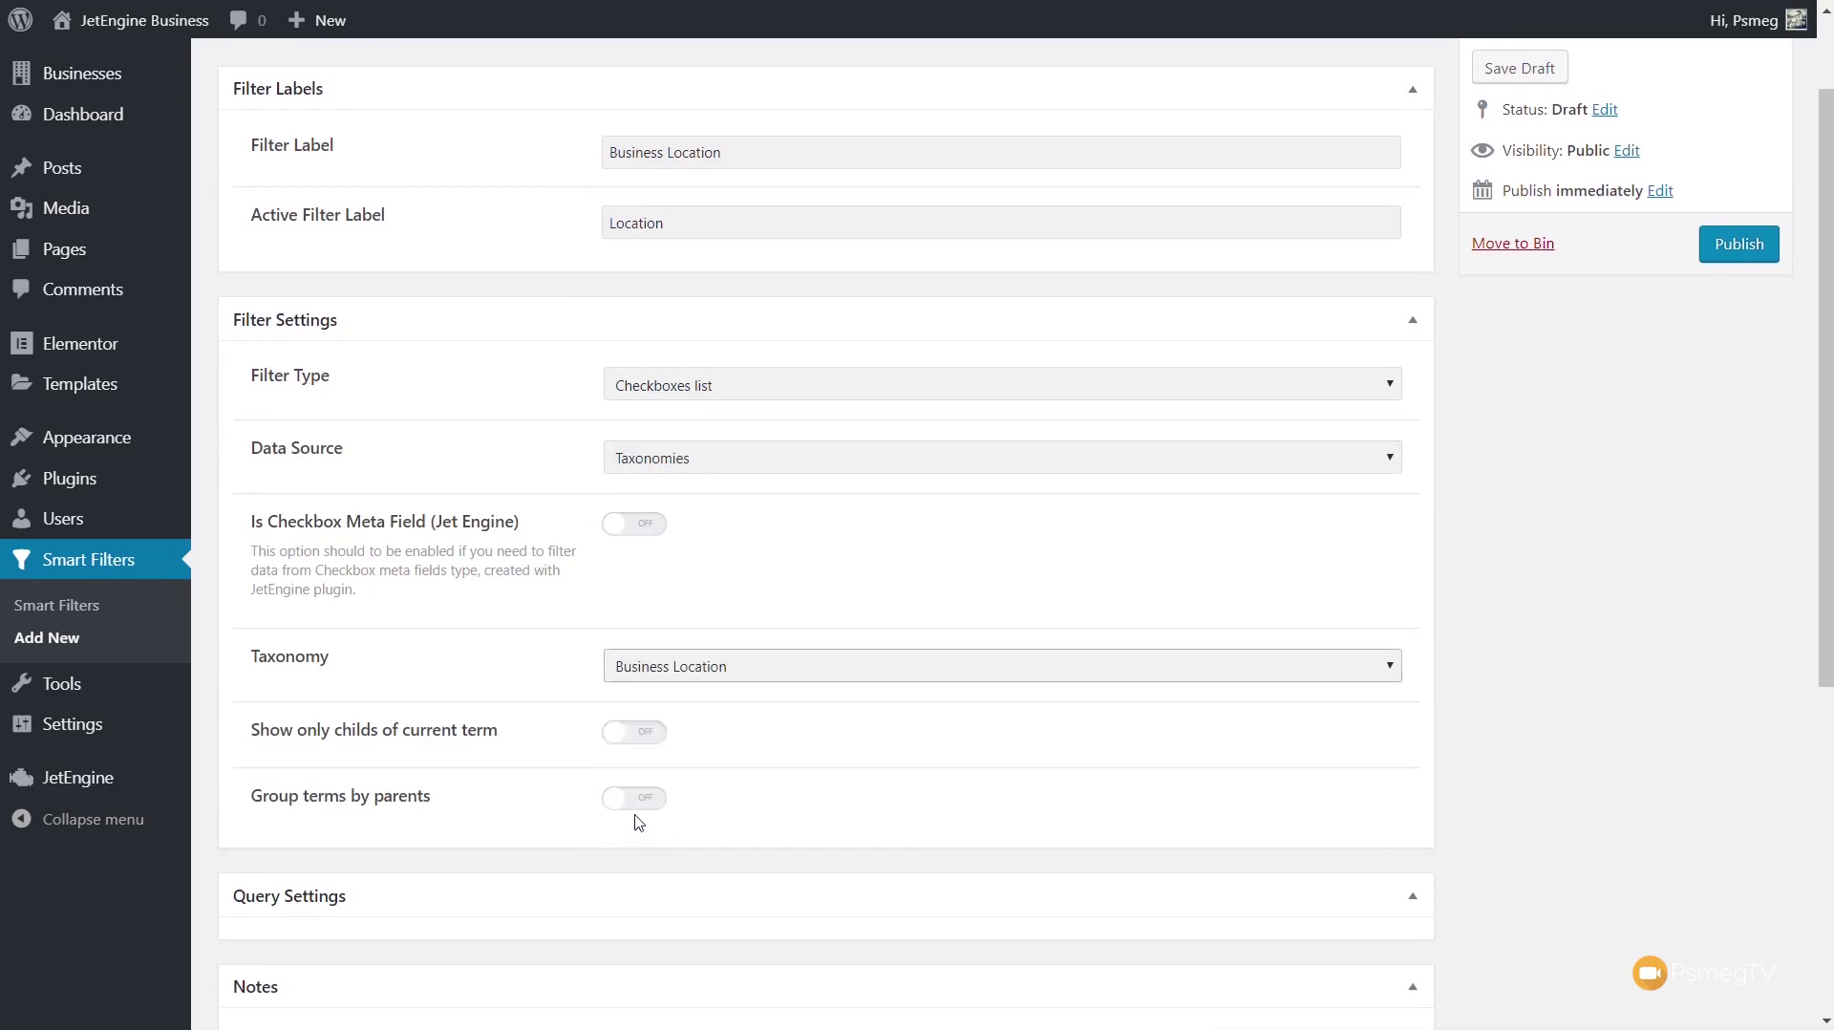
{"action": "left_click", "coordinate": [659, 799]}
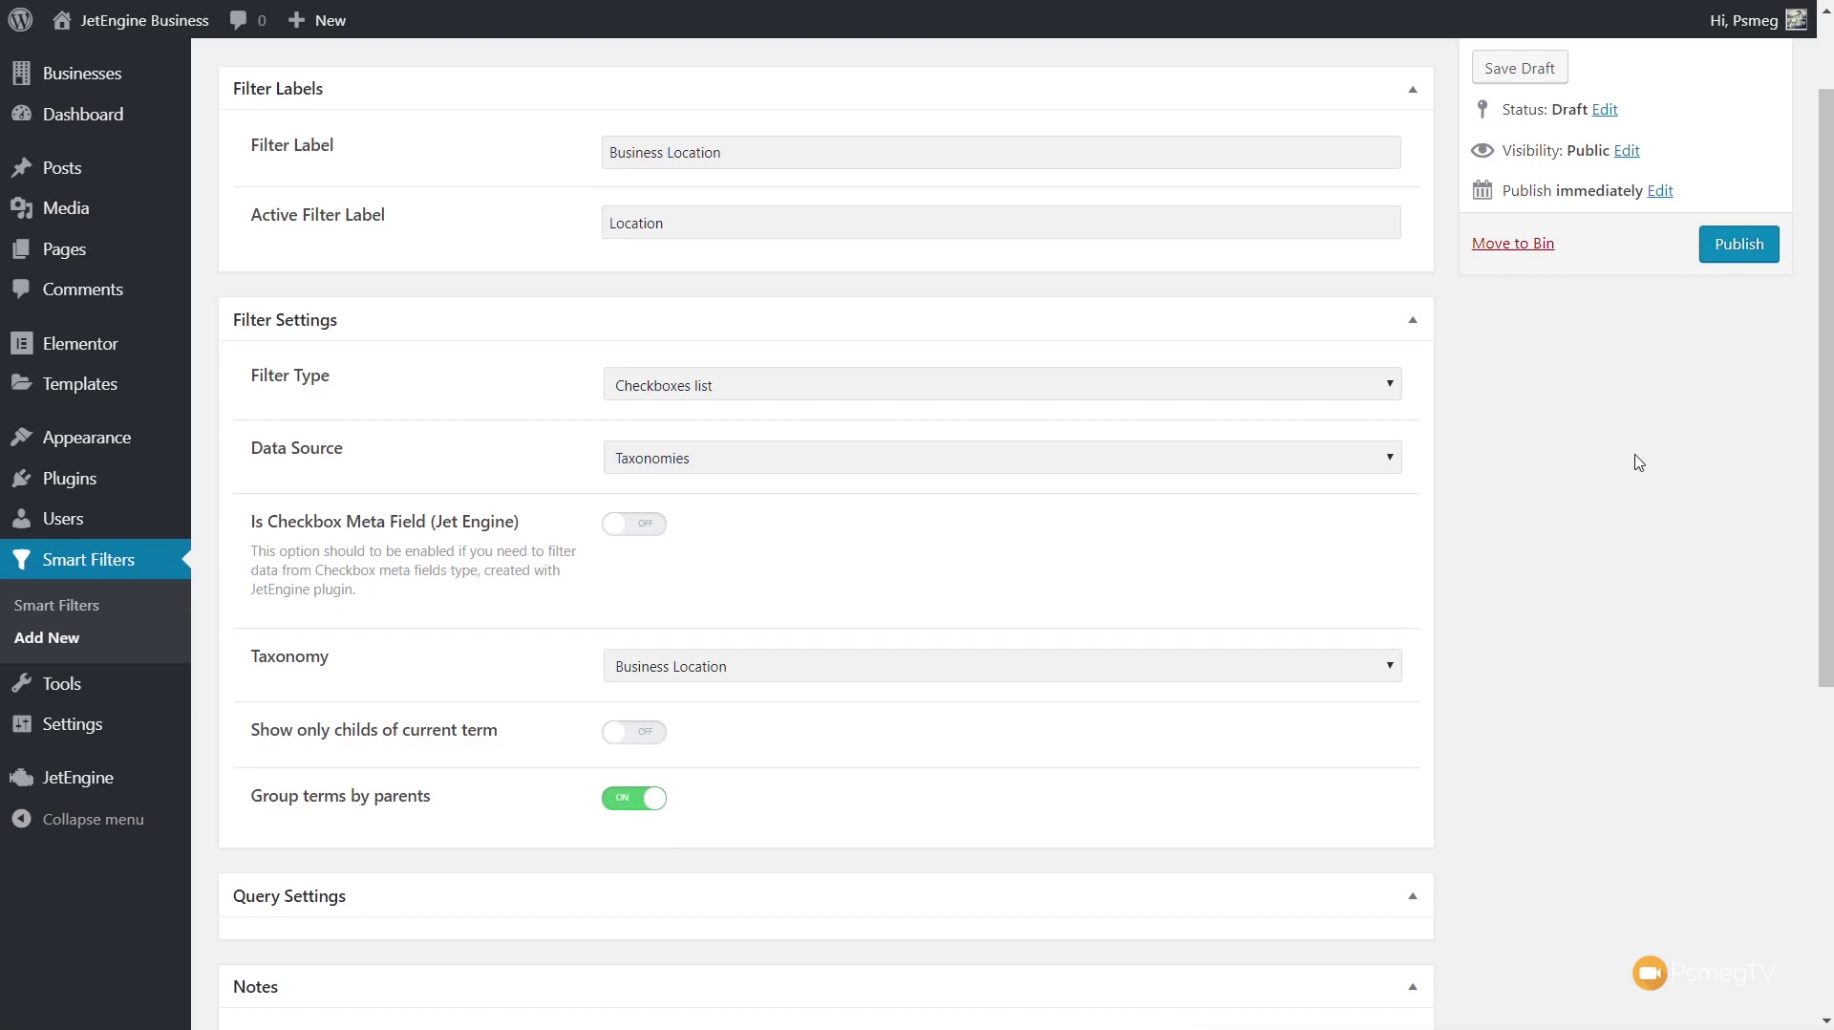
{"action": "scroll", "coordinate": [1639, 463], "scroll_direction": "up", "scroll_amount": 2}
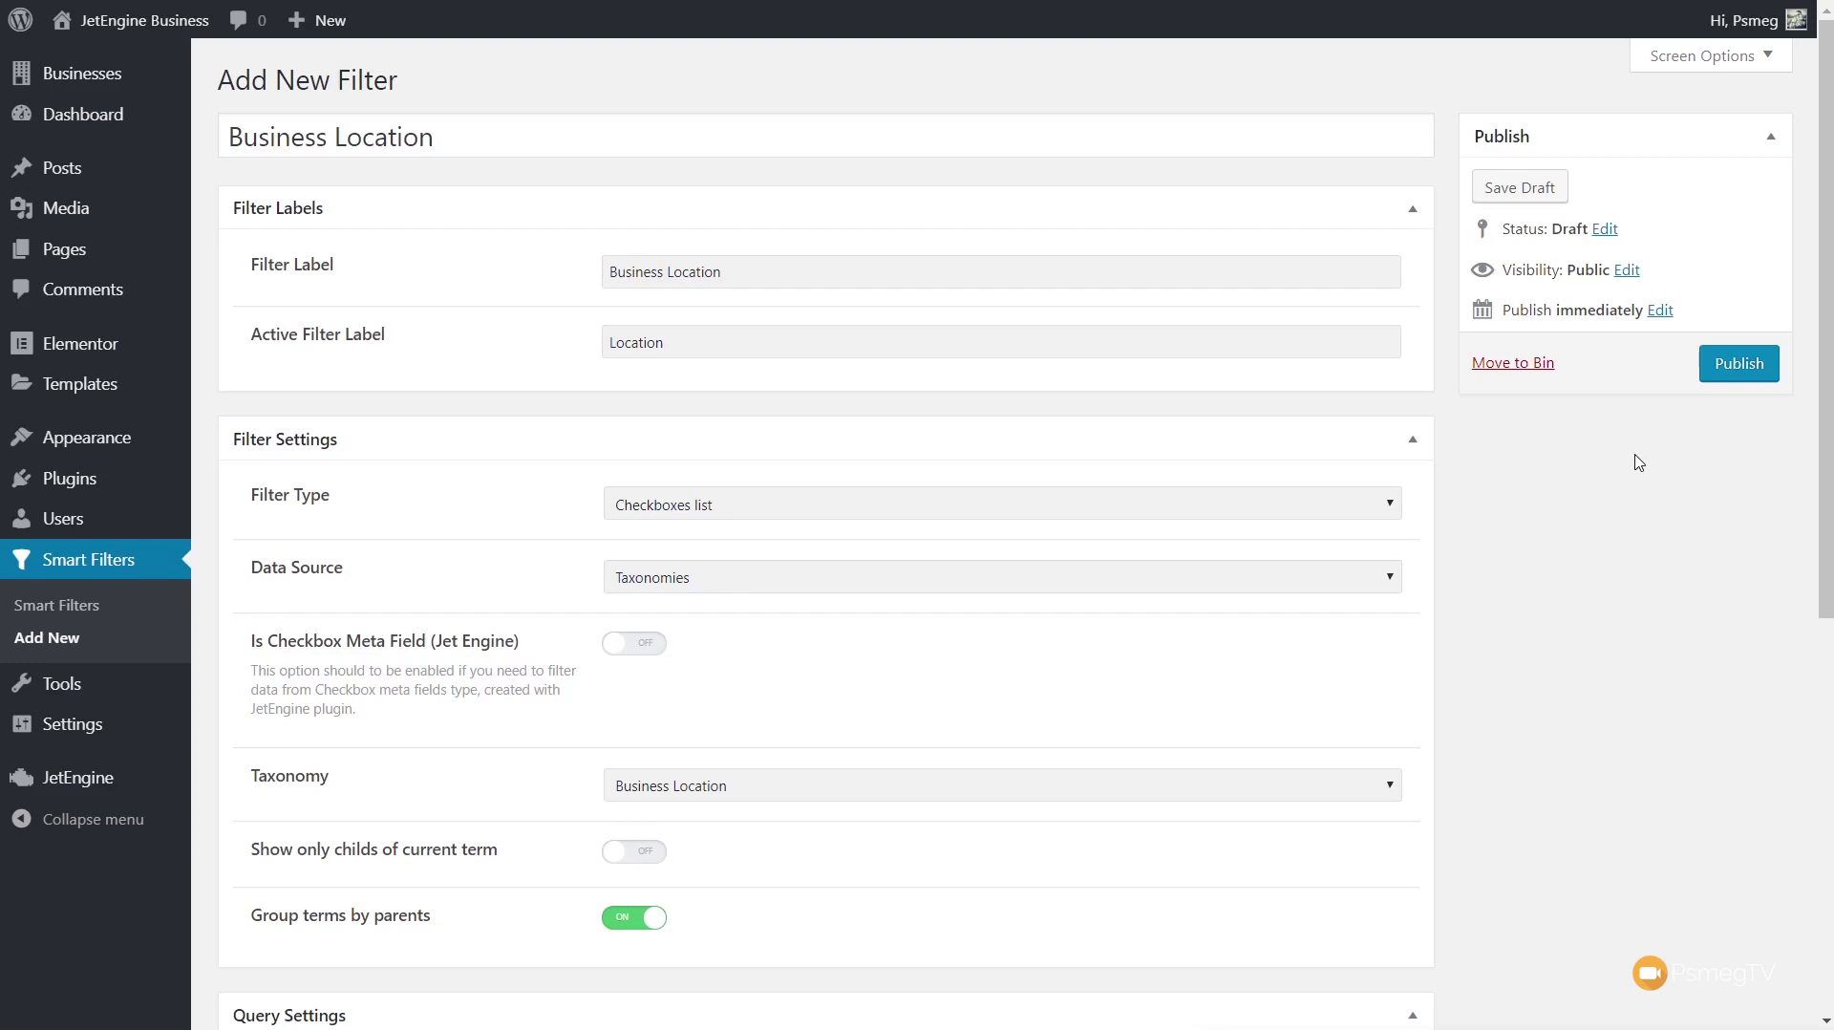
{"action": "left_click", "coordinate": [1754, 369]}
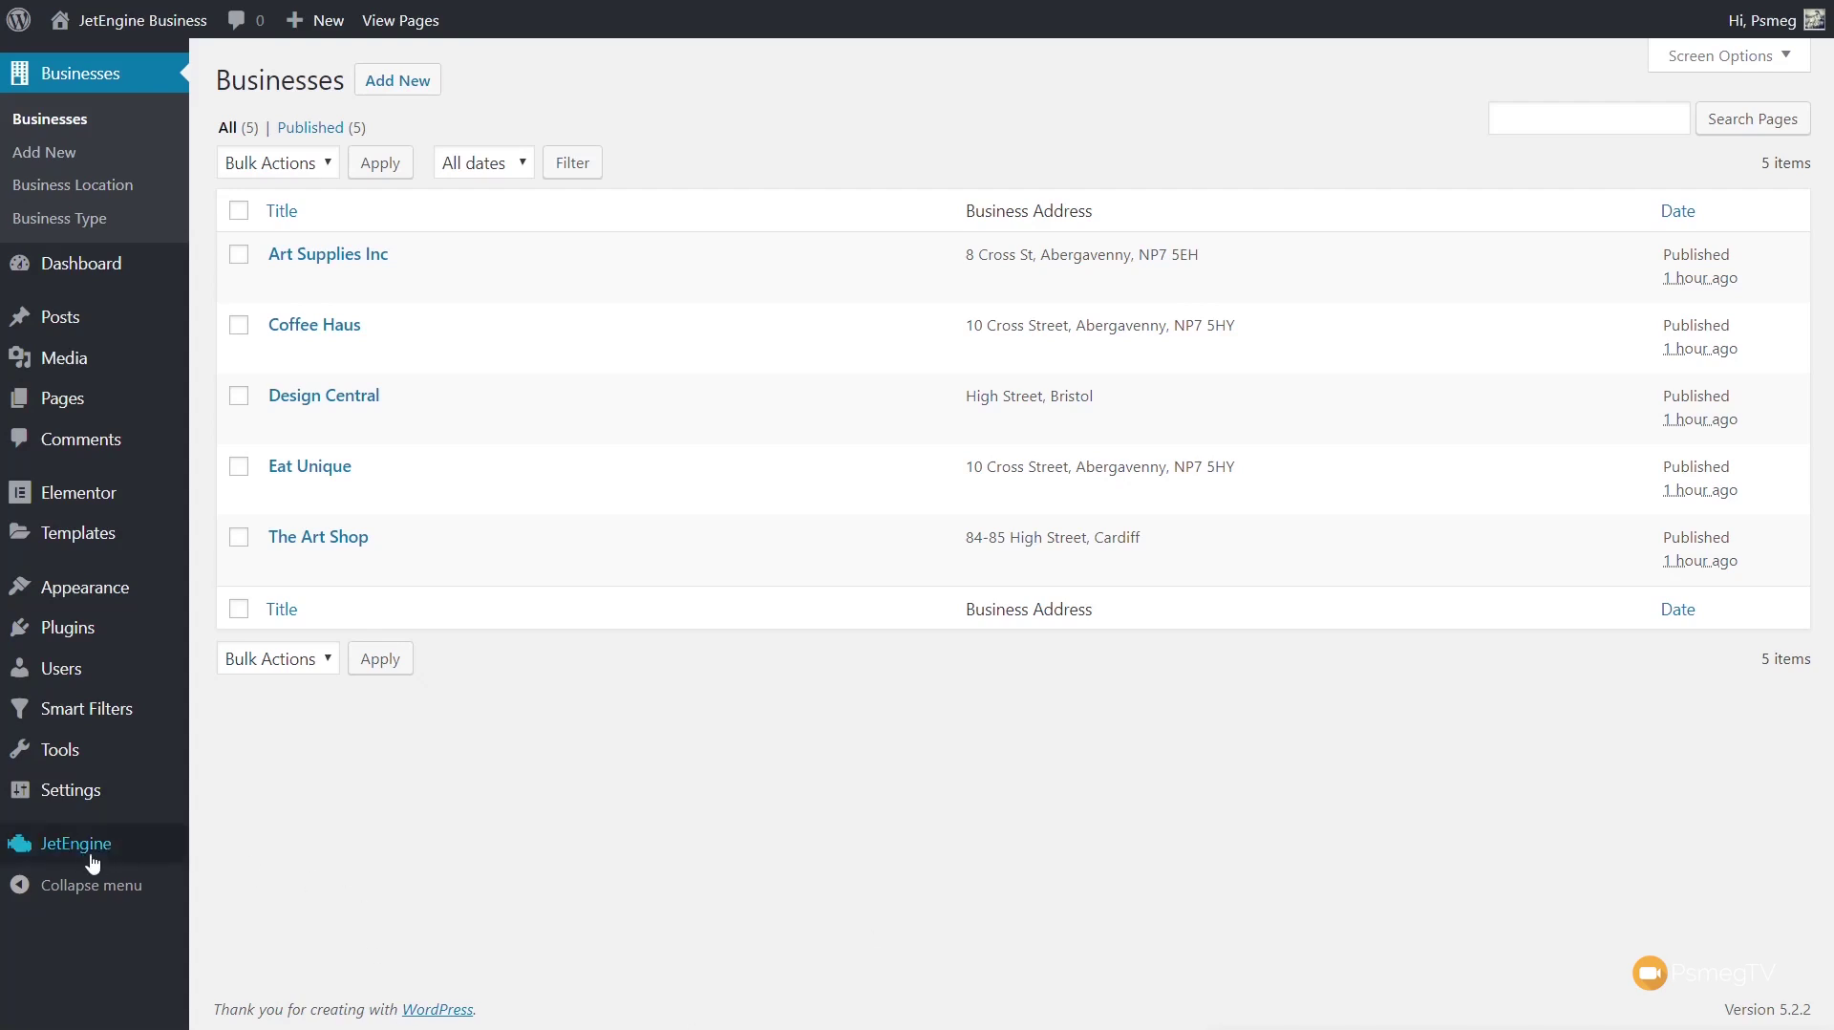
Step: Create a JetEngine listing item named "Business Loop Listing" with Posts as its source and Businesses as its post type
{"action": "mouse_move", "coordinate": [84, 862]}
{"action": "left_click", "coordinate": [252, 787]}
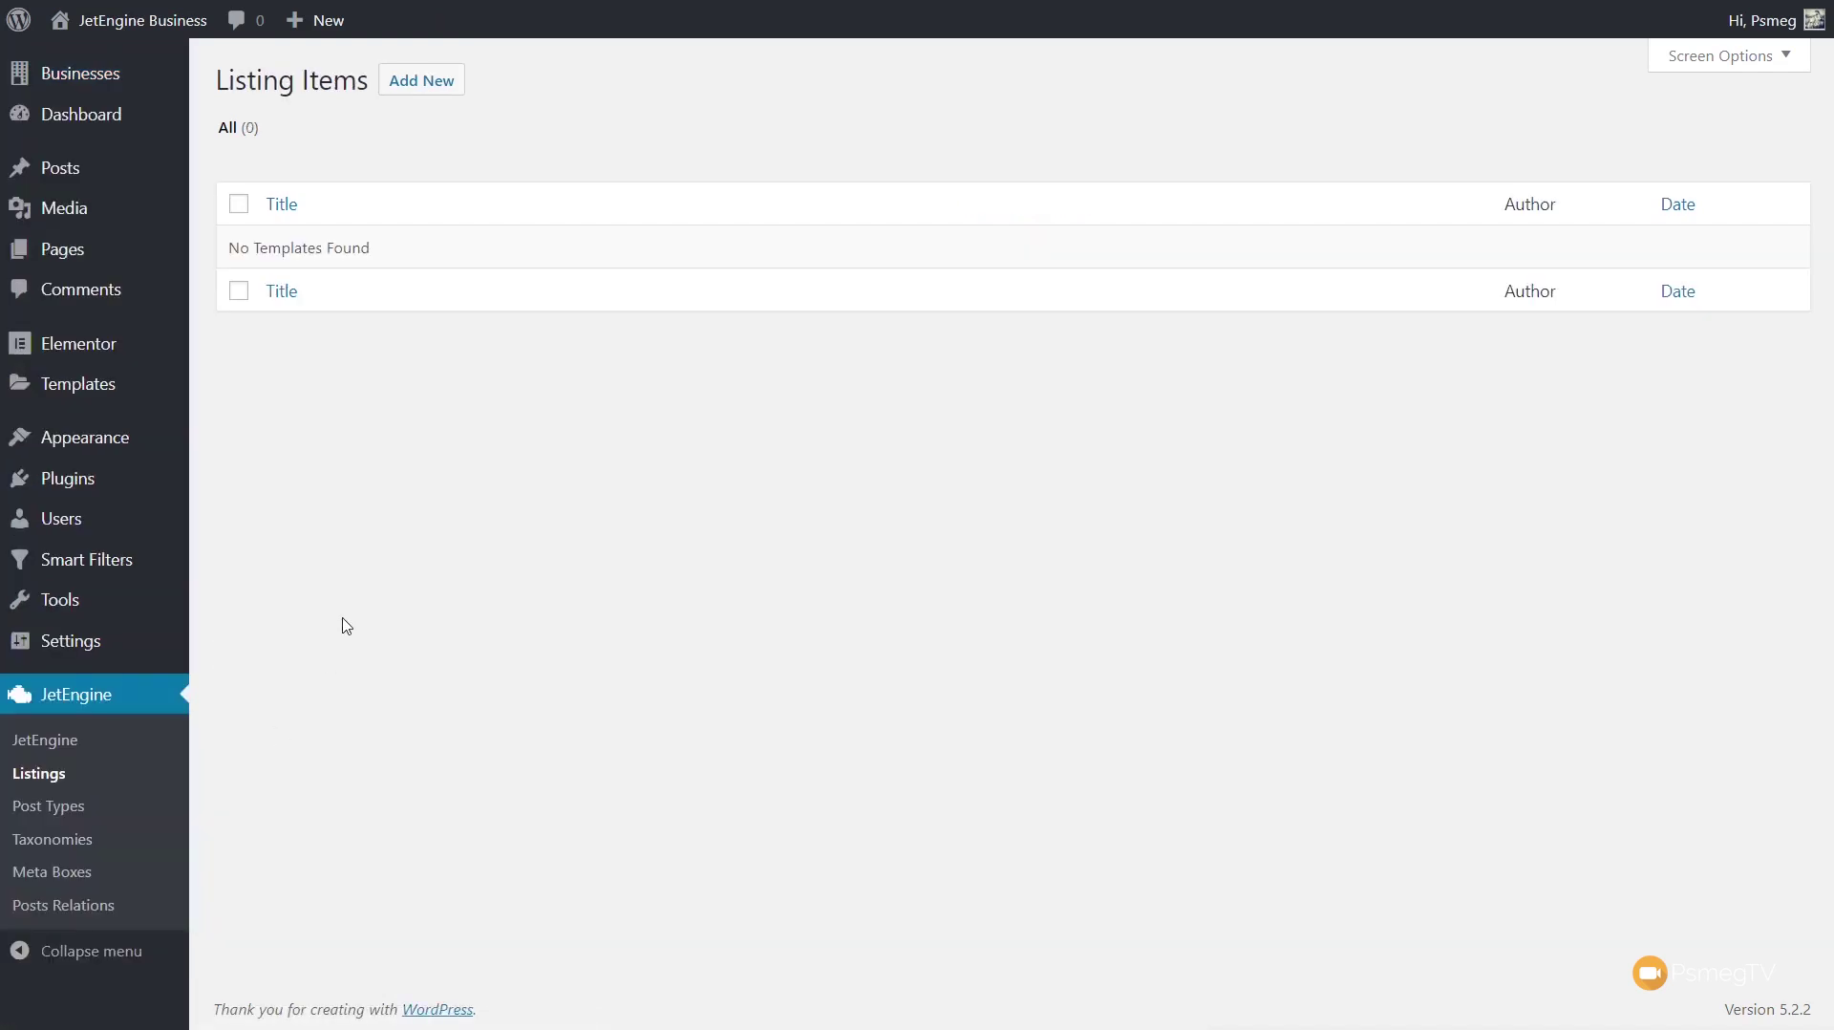
{"action": "left_click", "coordinate": [438, 97]}
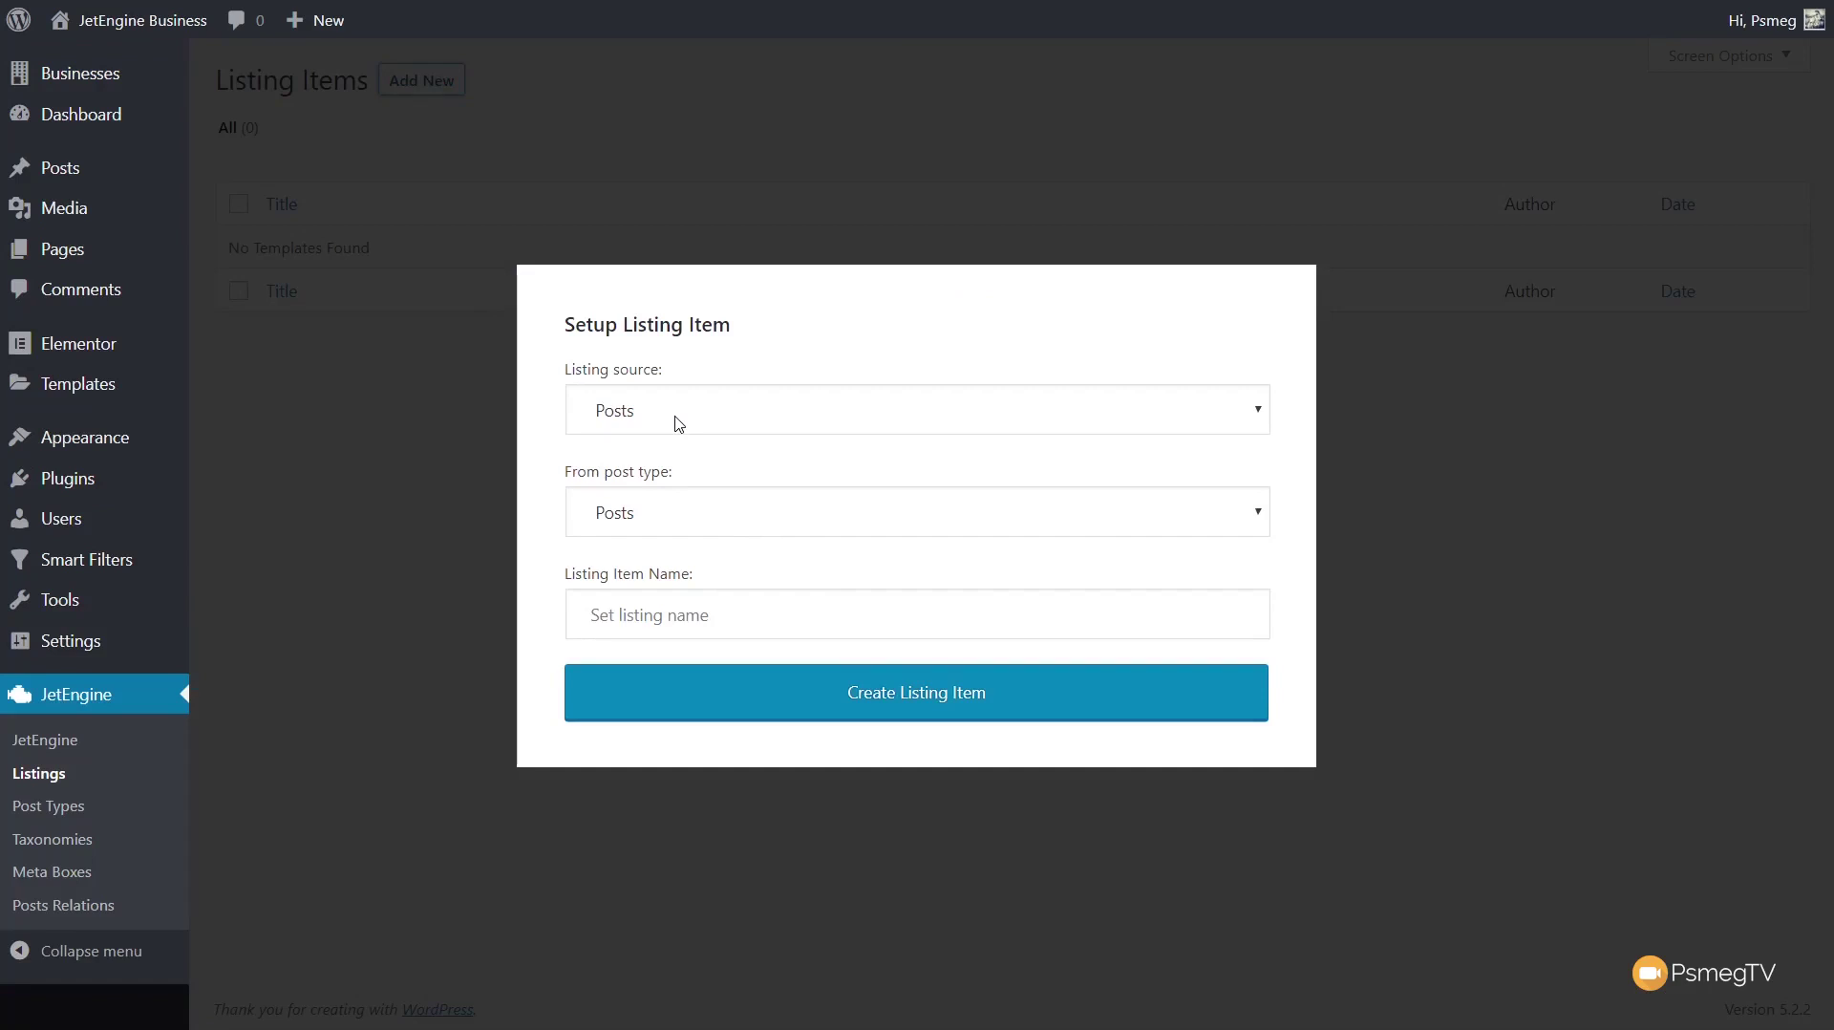
{"action": "left_click", "coordinate": [680, 526]}
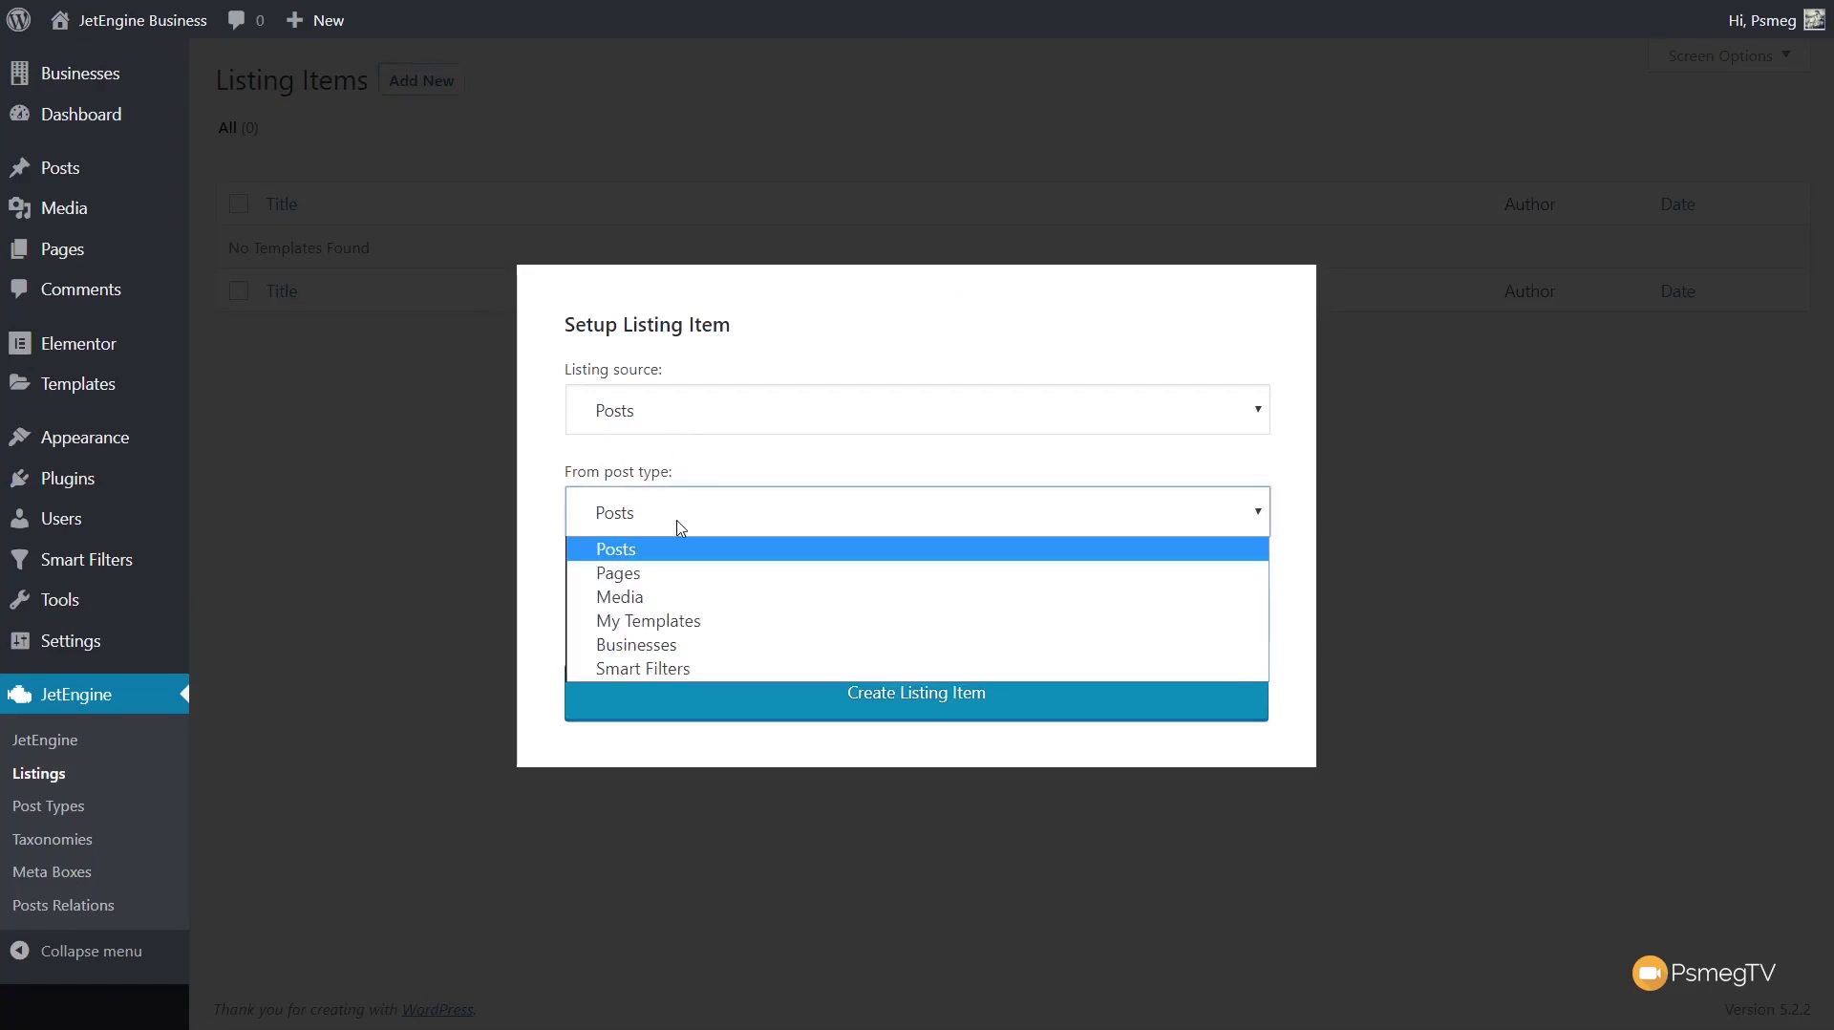
{"action": "left_click", "coordinate": [665, 650]}
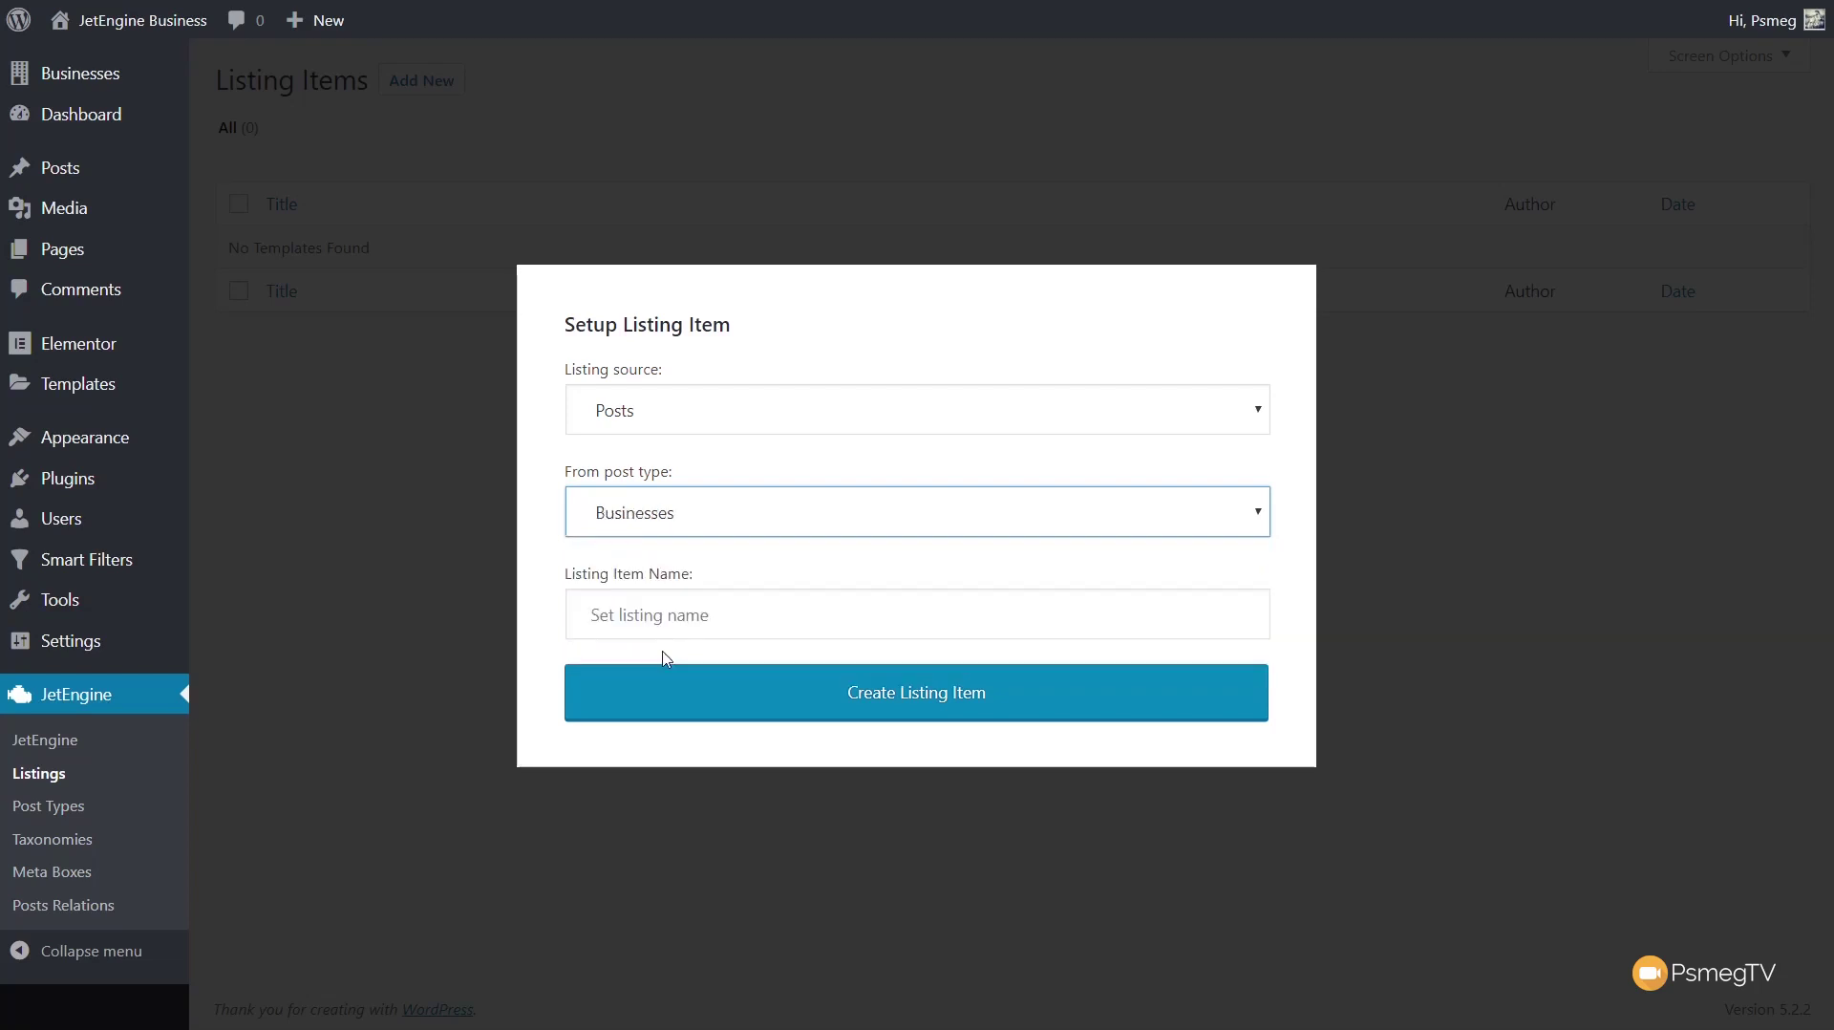
{"action": "left_click", "coordinate": [678, 608]}
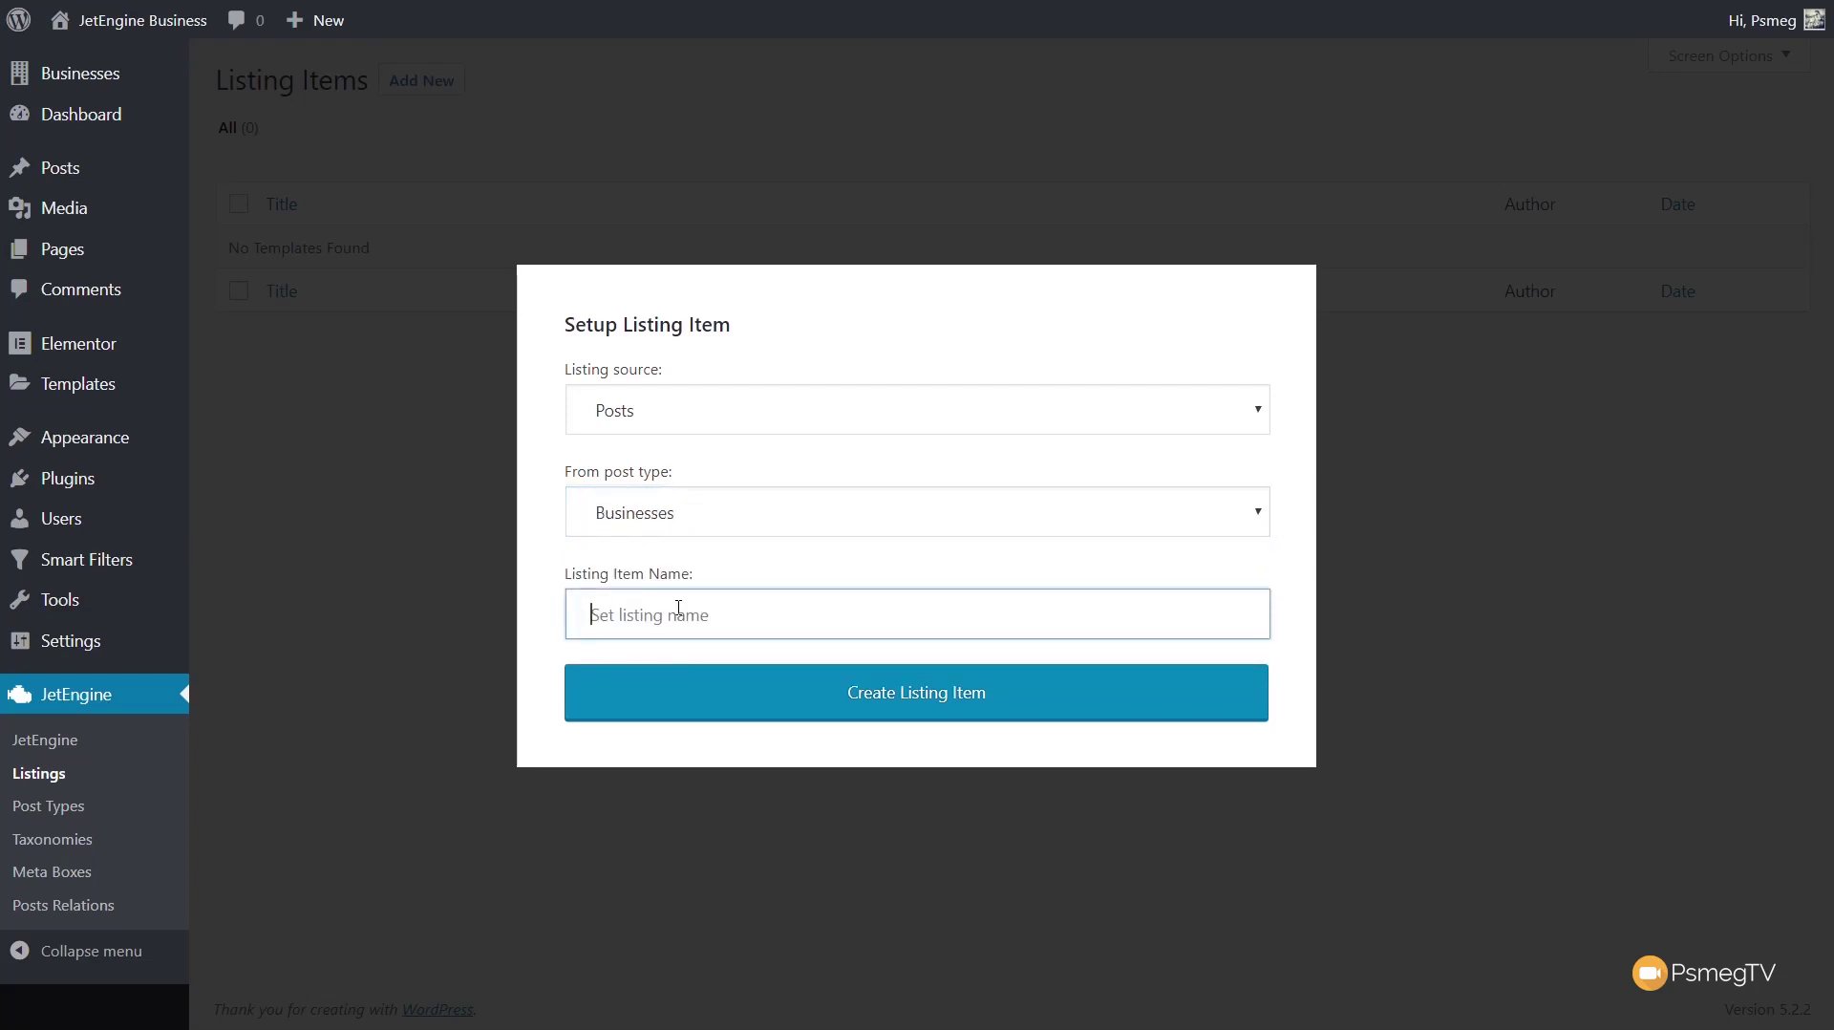
{"action": "type", "text": "Business L"}
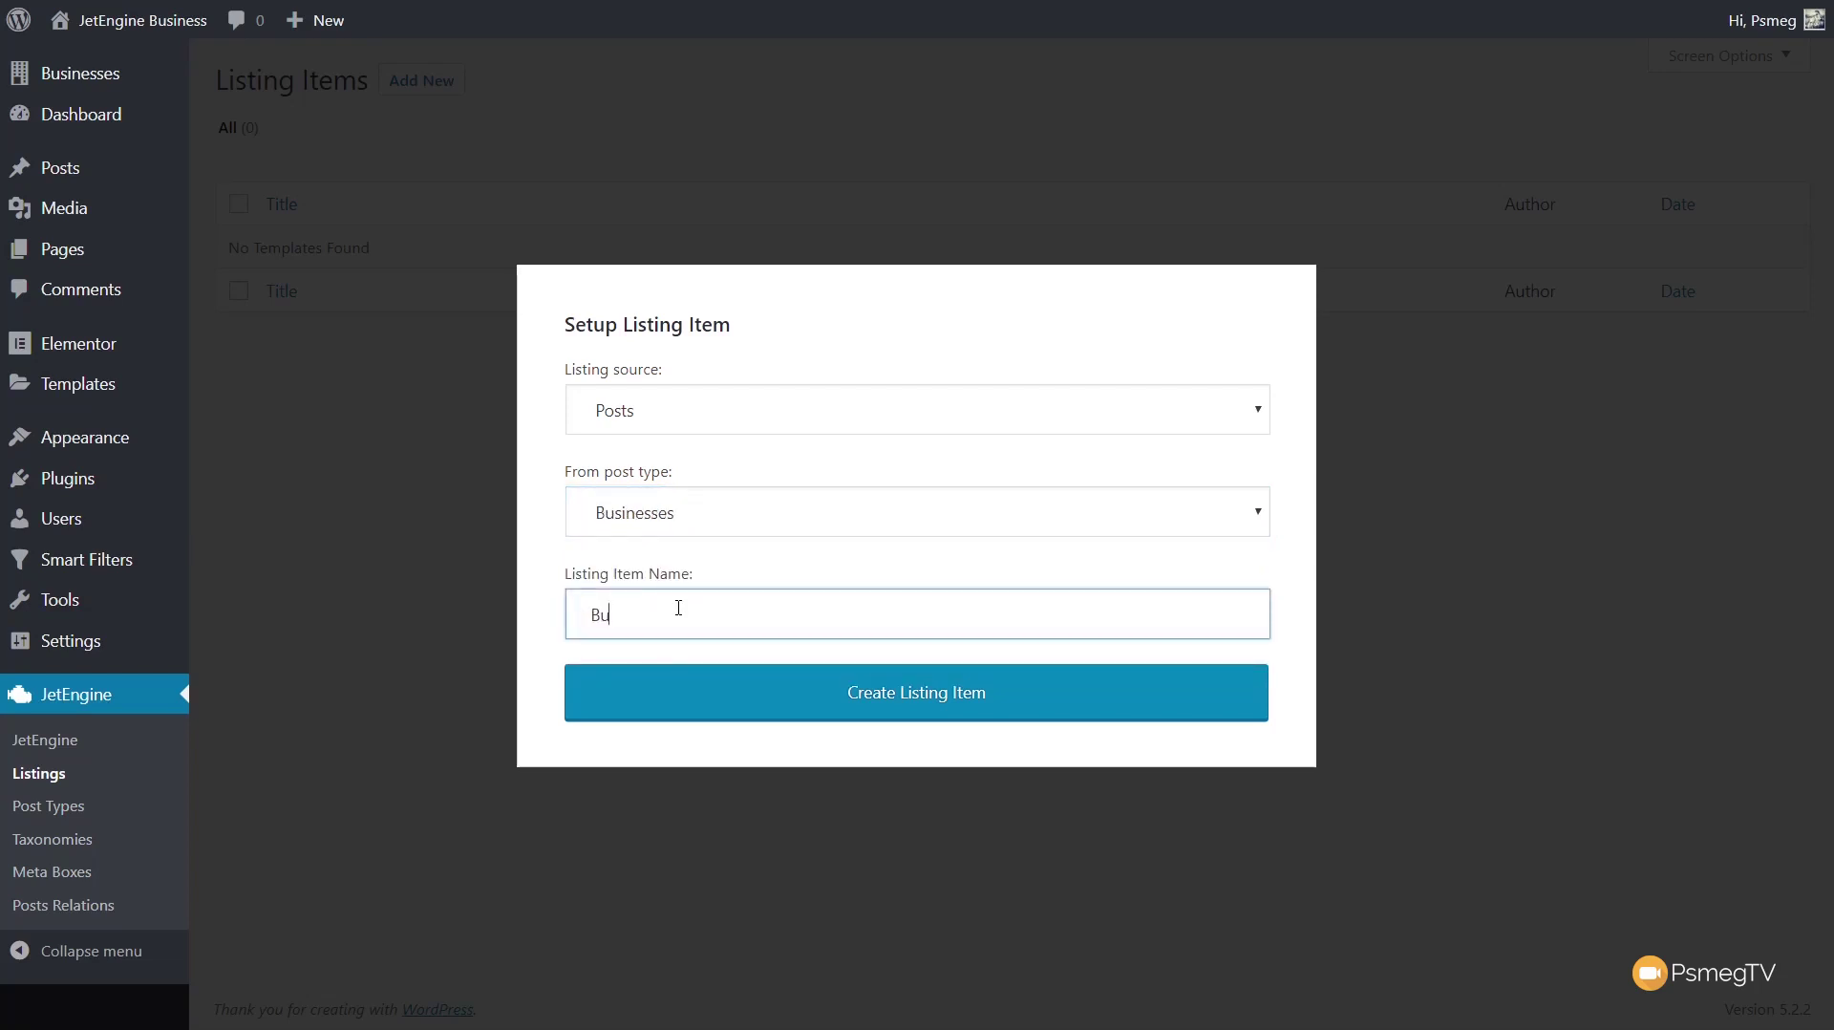
{"action": "type", "text": "oop Listing"}
{"action": "left_click", "coordinate": [956, 704]}
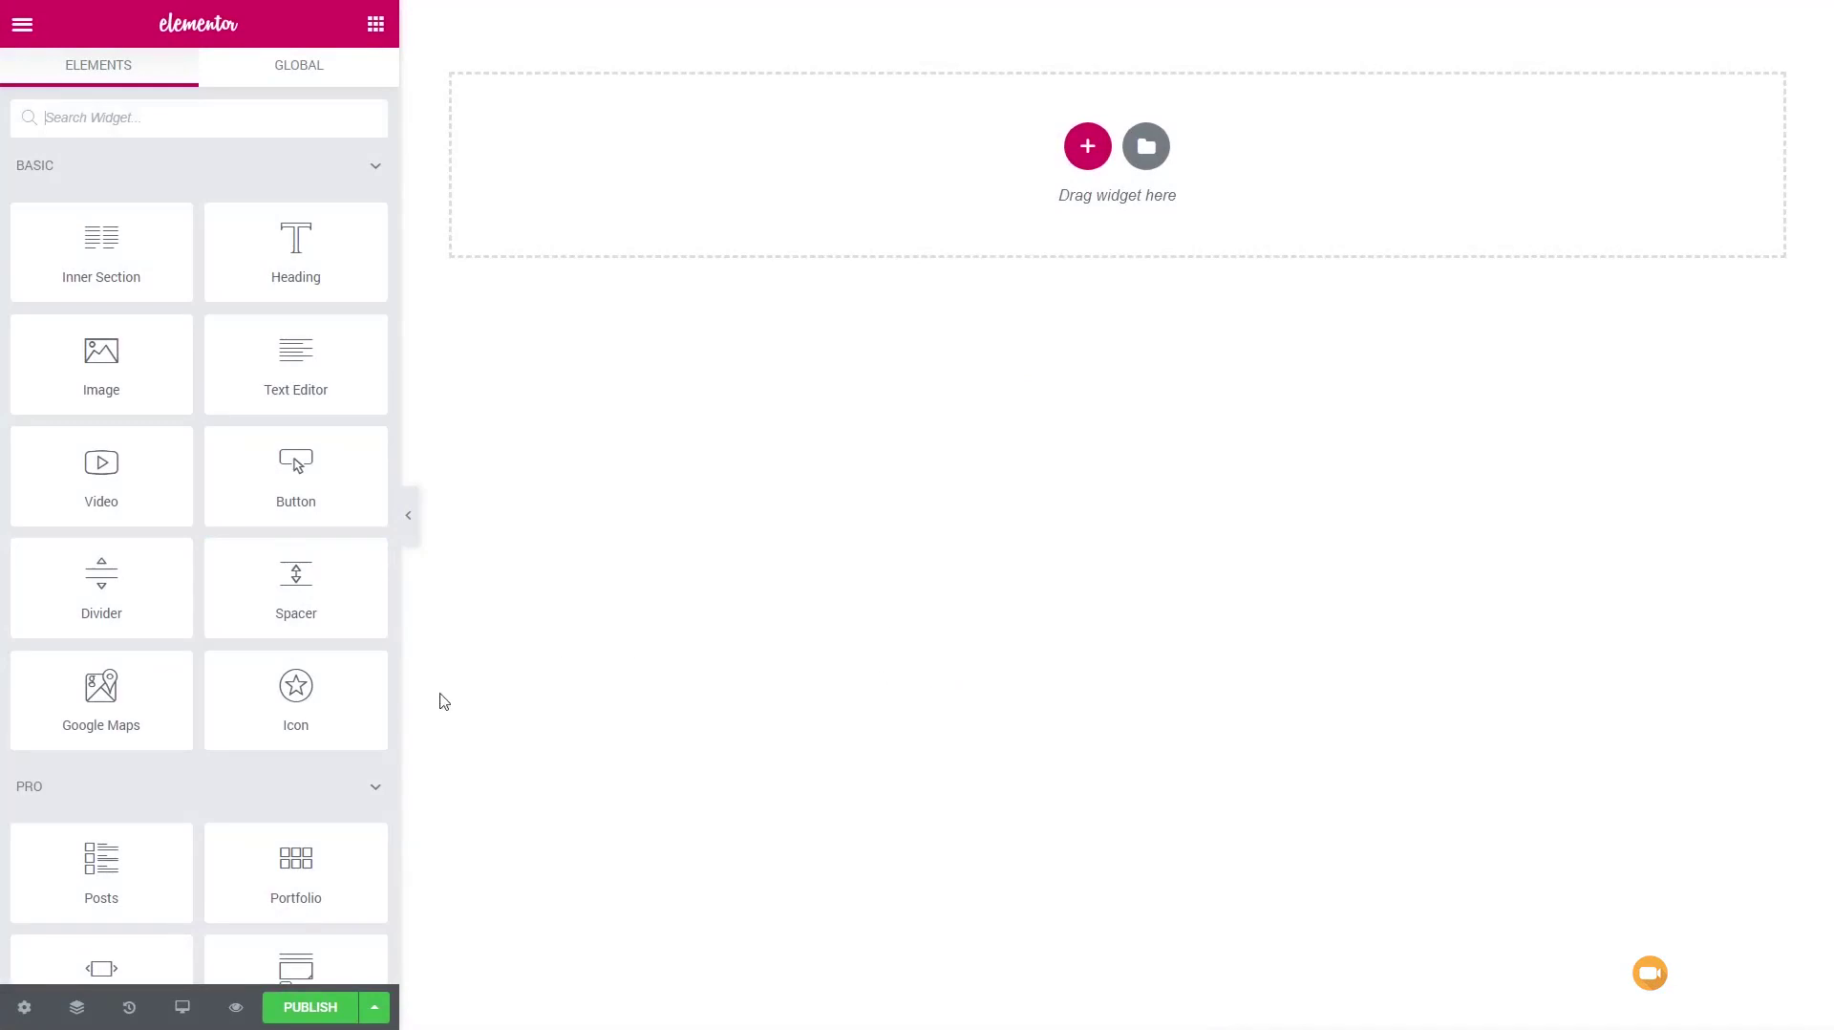
Step: In the listing item's settings, keep Posts and Businesses as the source and post type, and set the preview width to 350
{"action": "left_click", "coordinate": [23, 1007]}
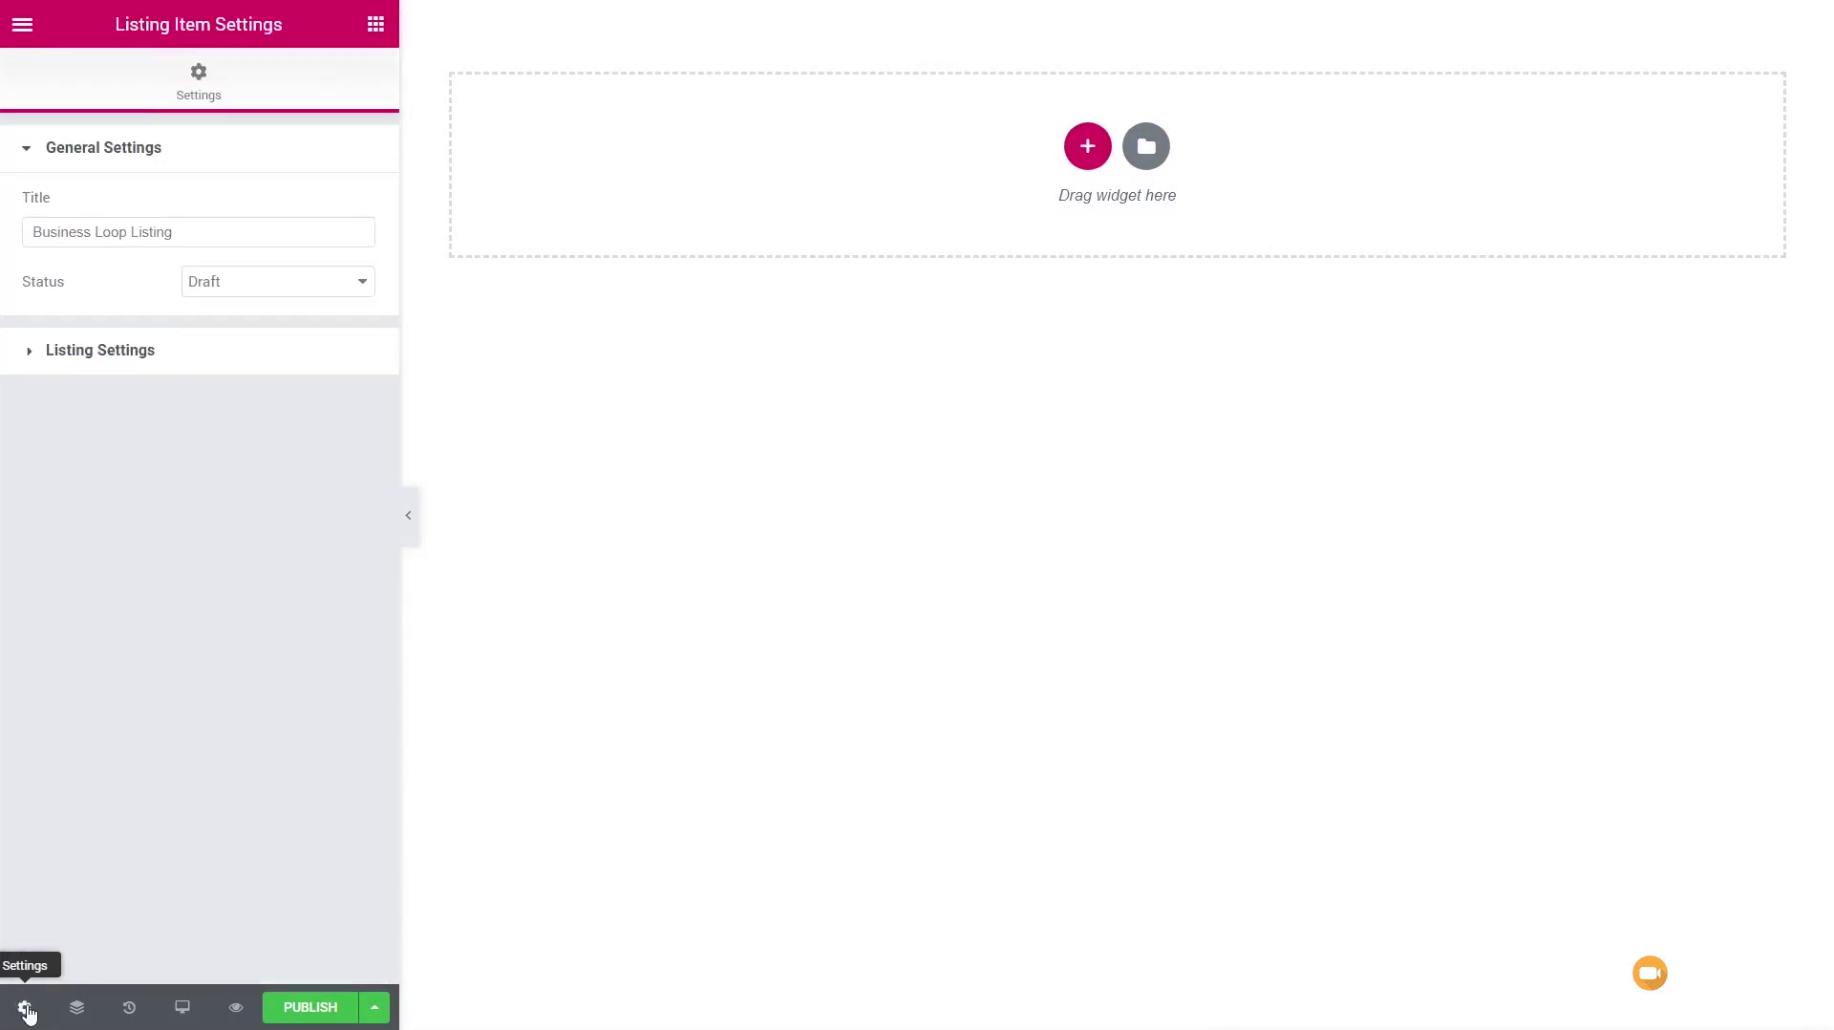
{"action": "left_click", "coordinate": [108, 357]}
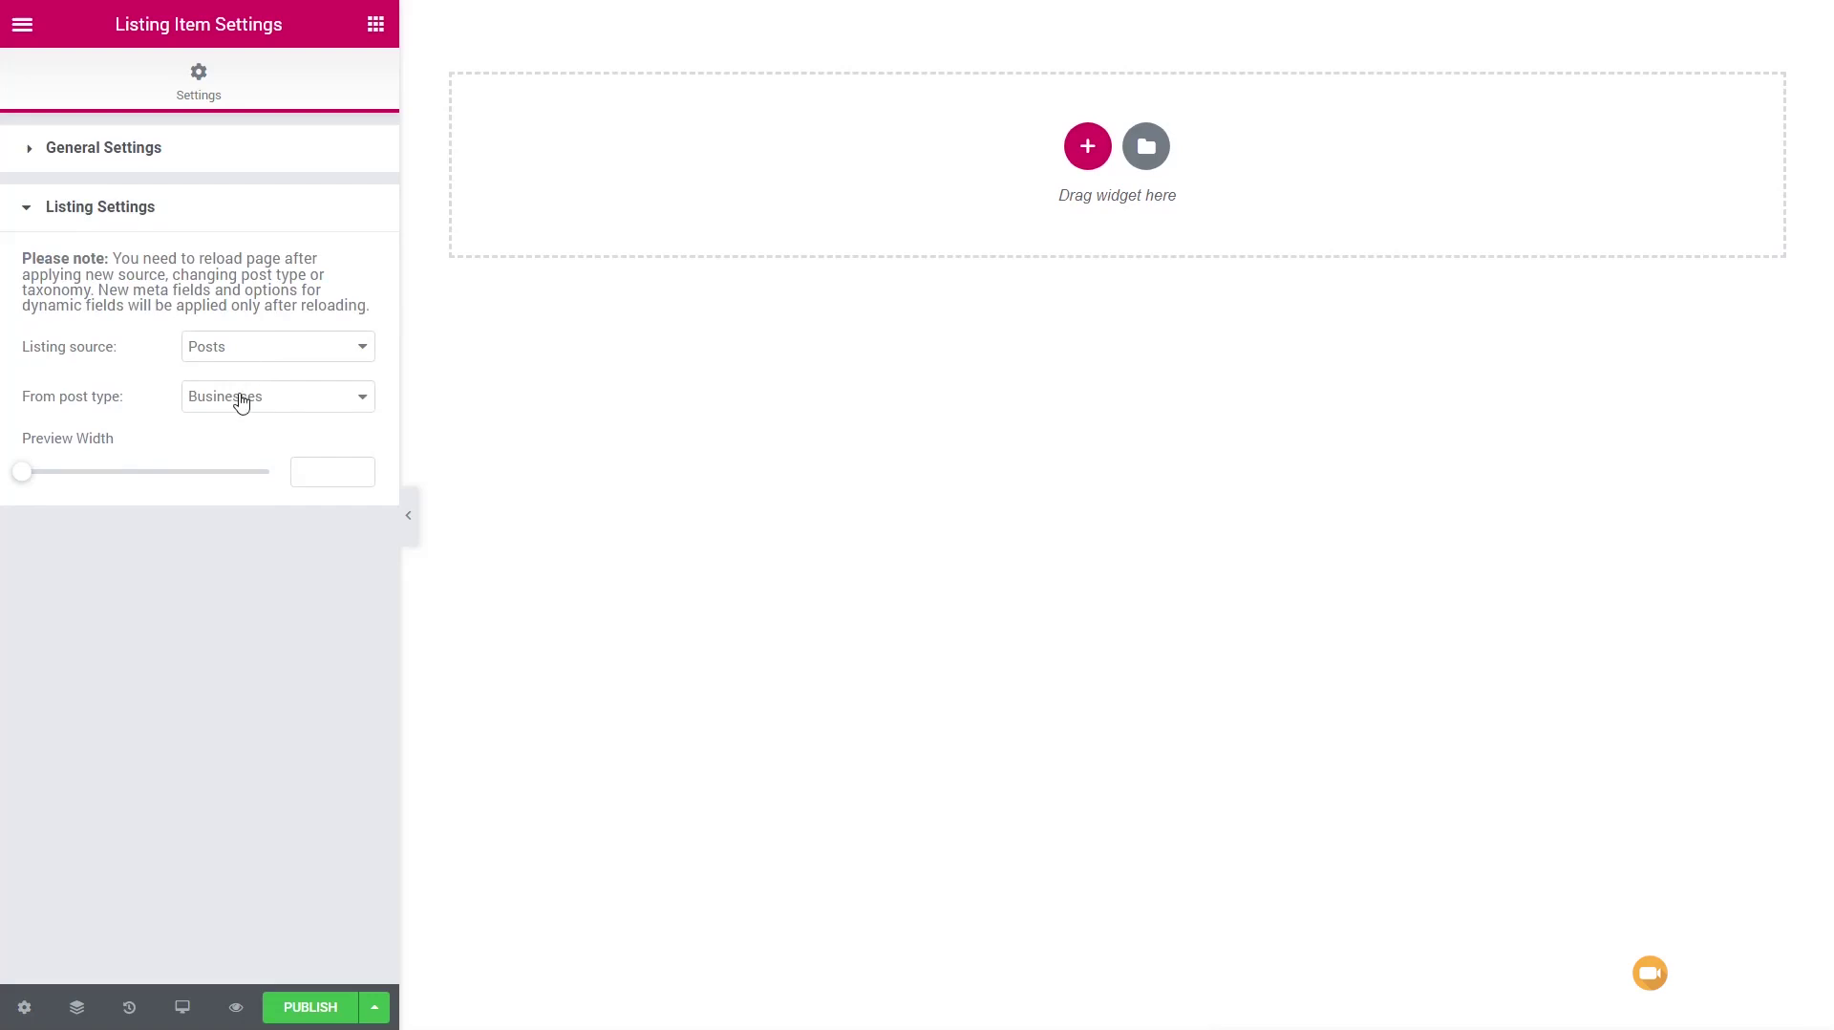
{"action": "left_click", "coordinate": [251, 353]}
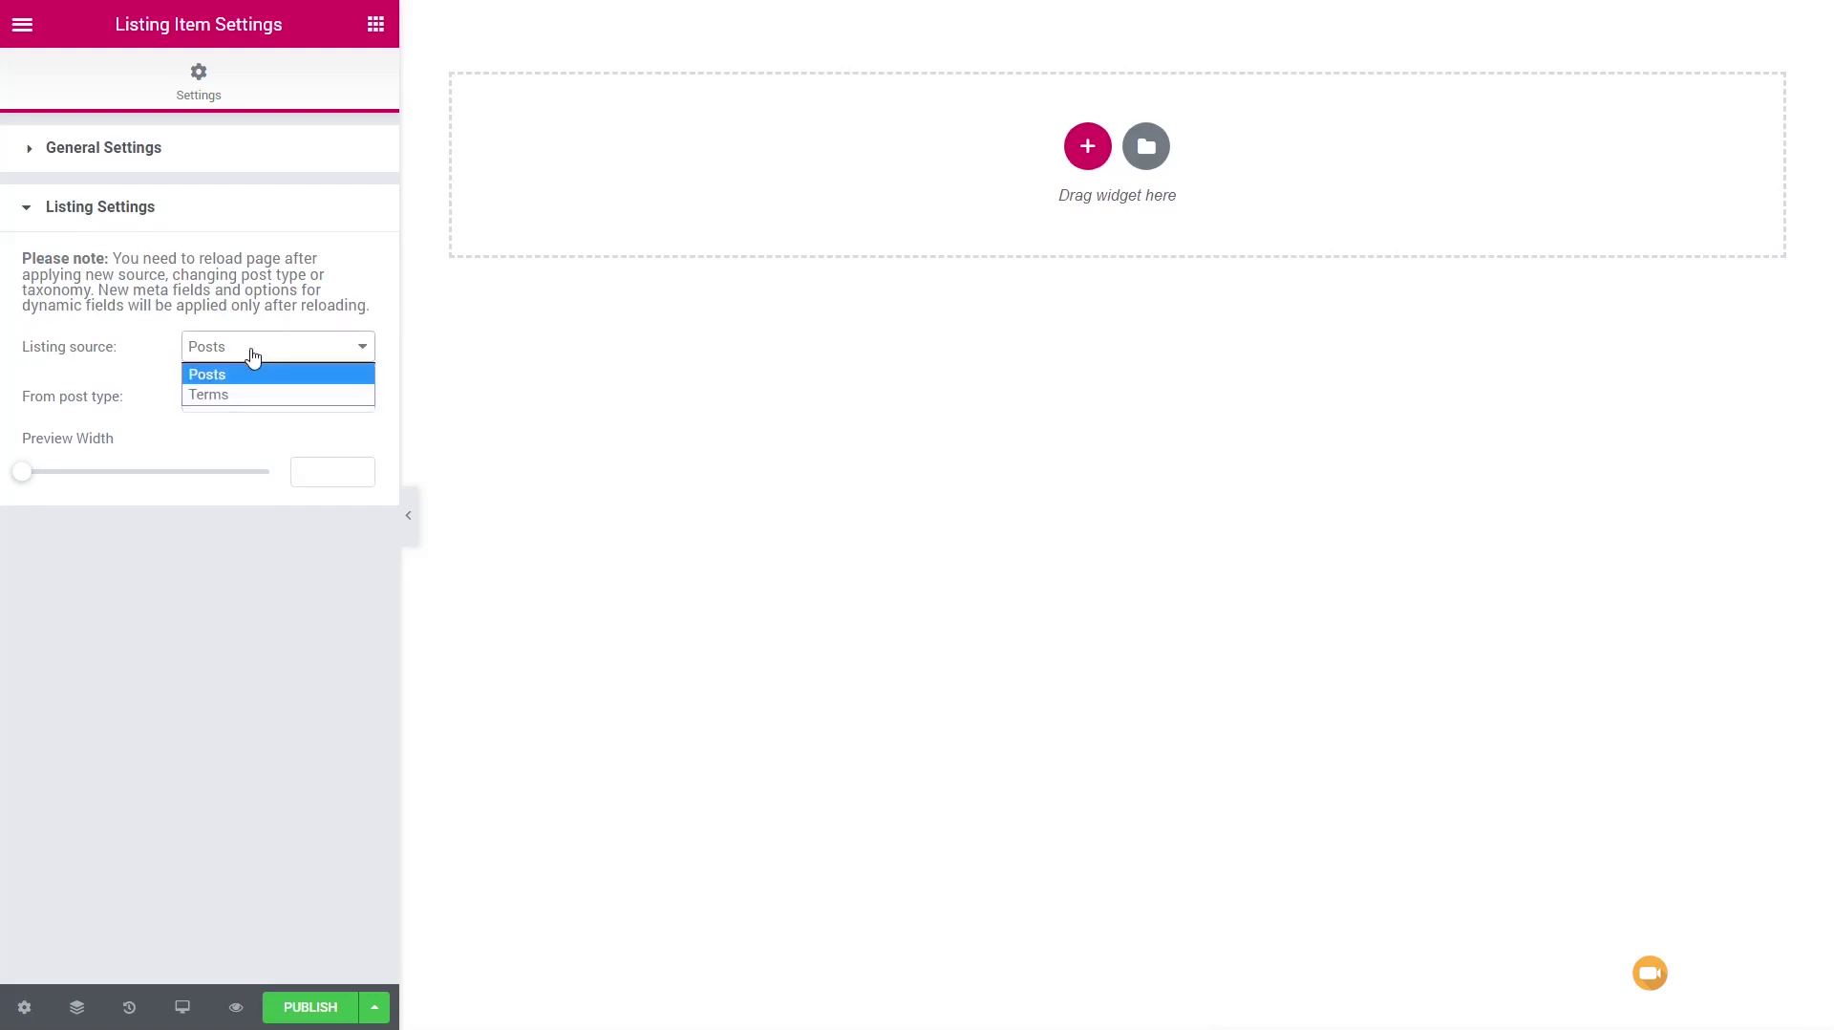
{"action": "left_click", "coordinate": [247, 491]}
{"action": "left_click", "coordinate": [239, 417]}
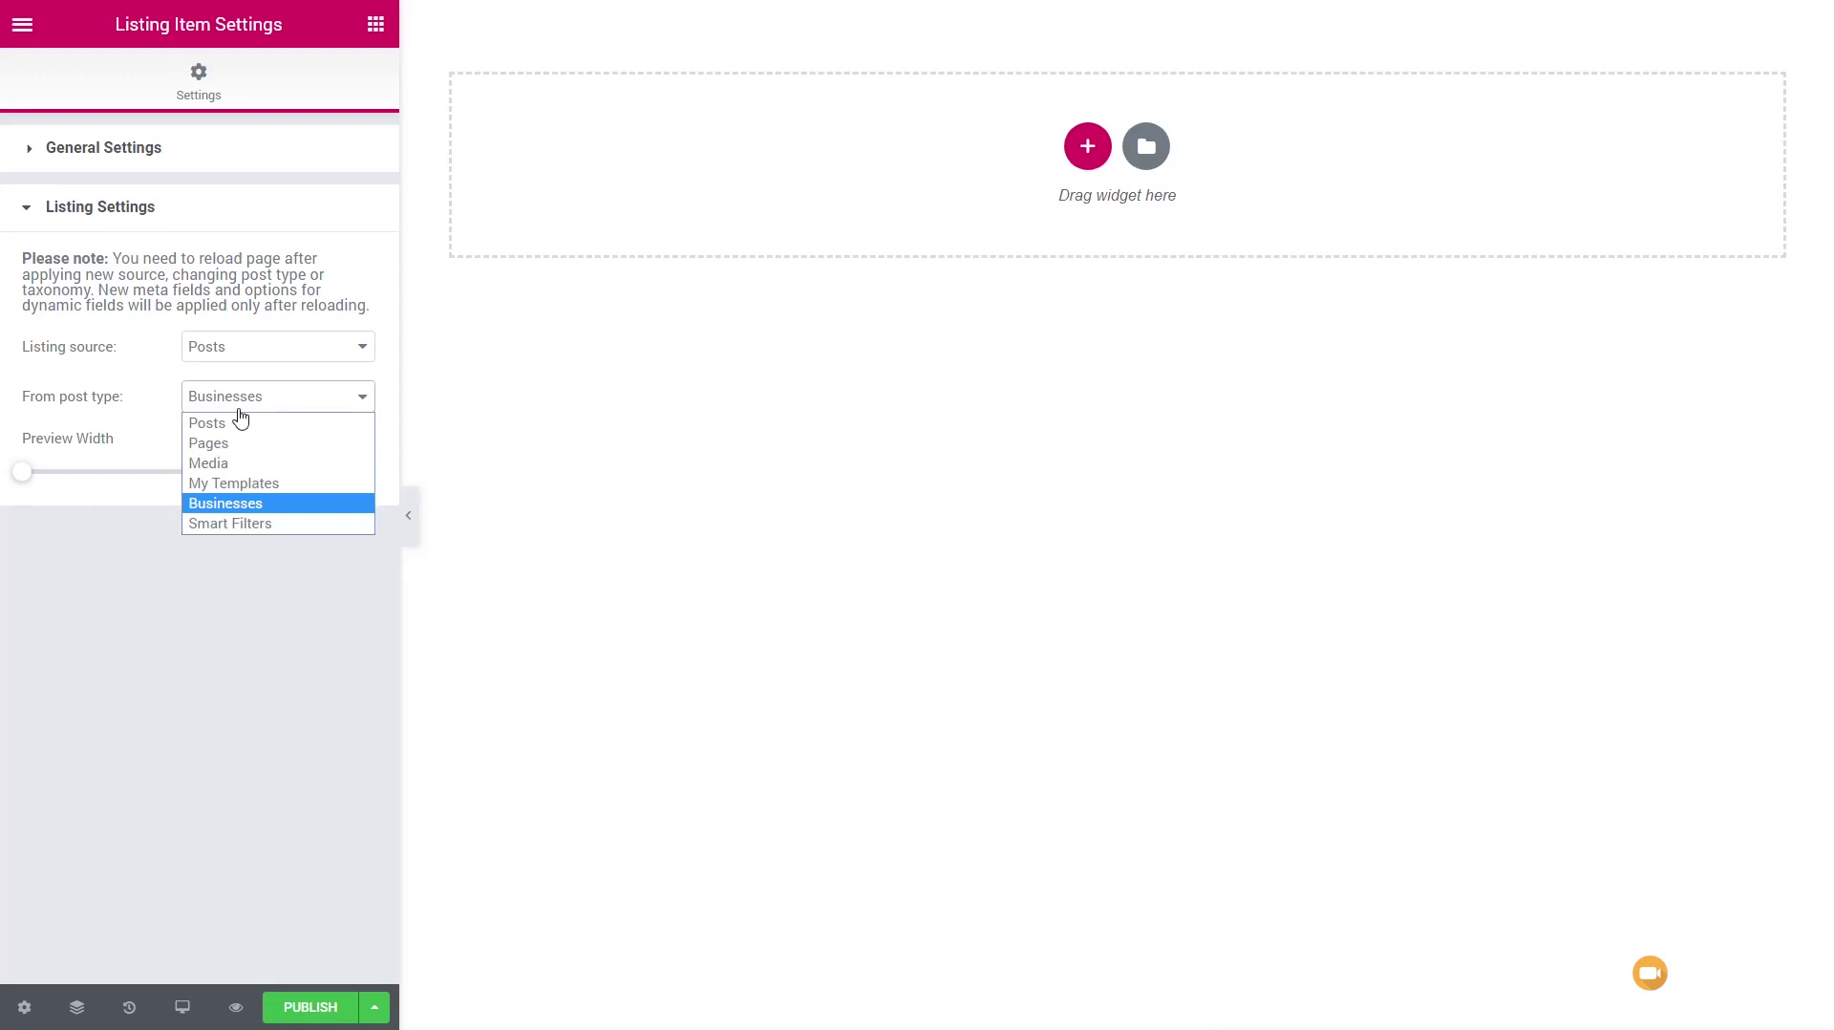
{"action": "left_click", "coordinate": [251, 503]}
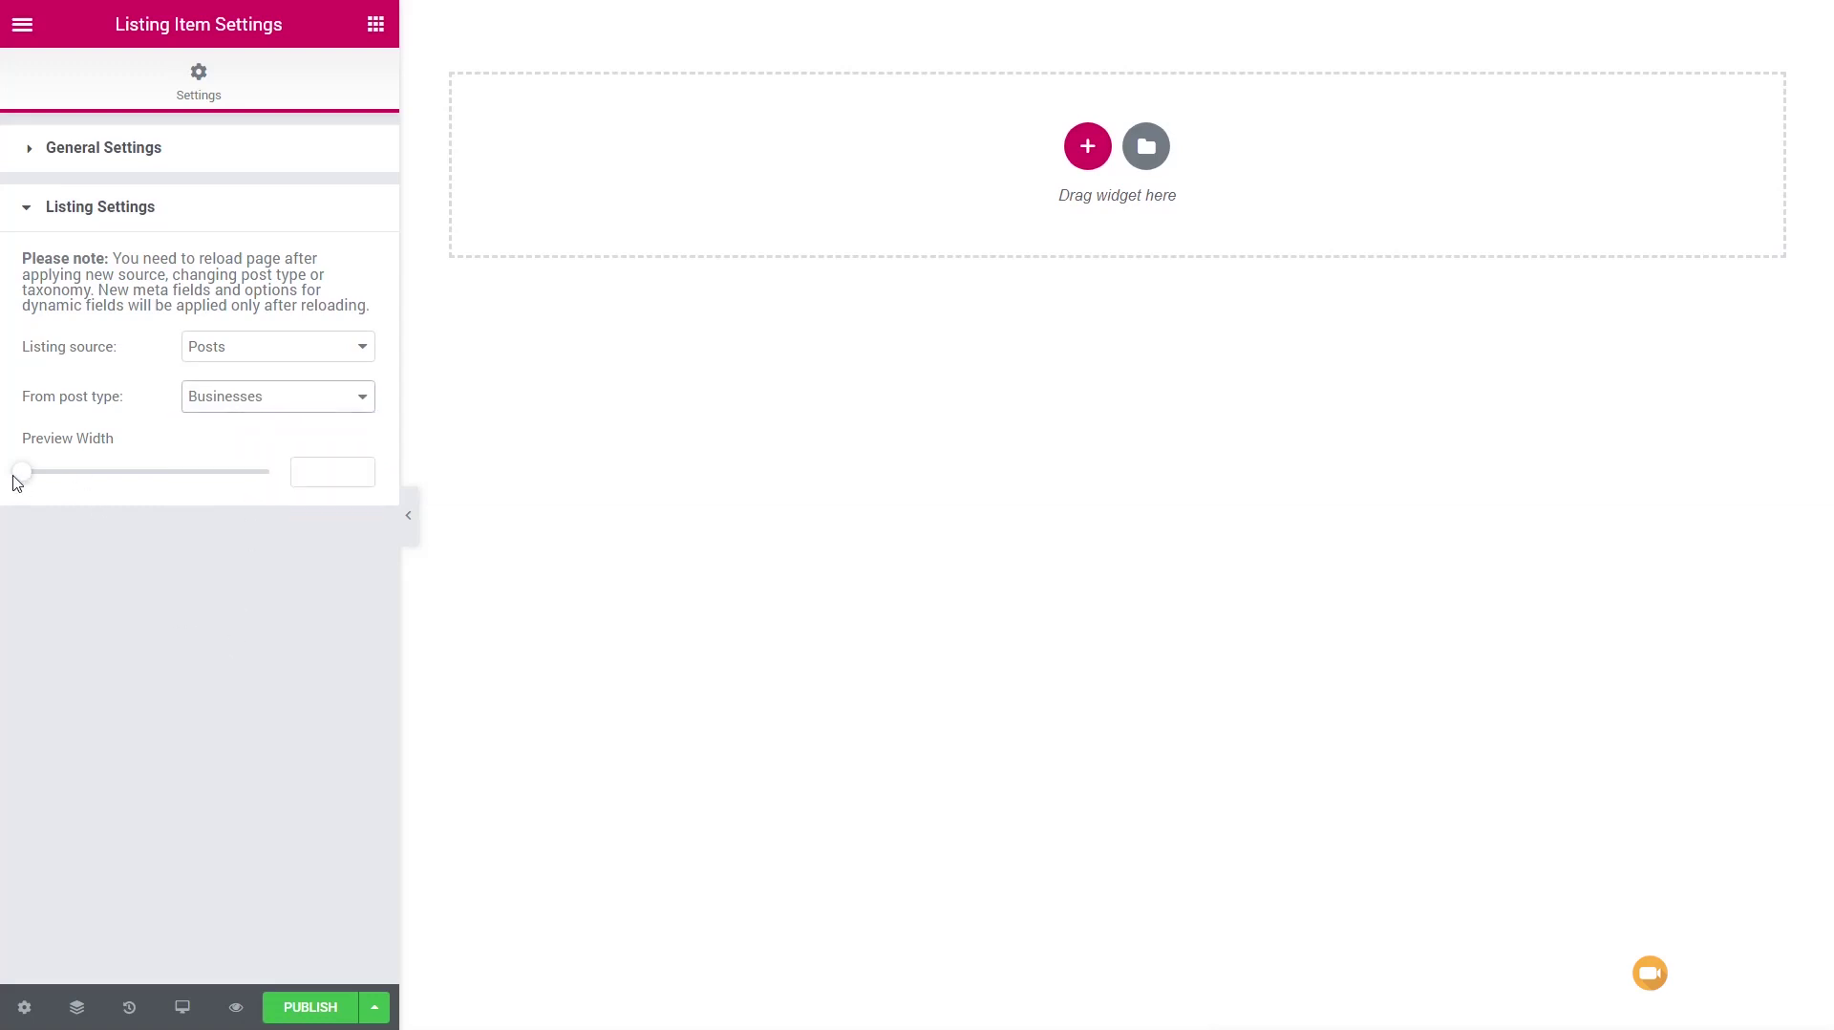
{"action": "left_click", "coordinate": [323, 478]}
{"action": "type", "text": "350"}
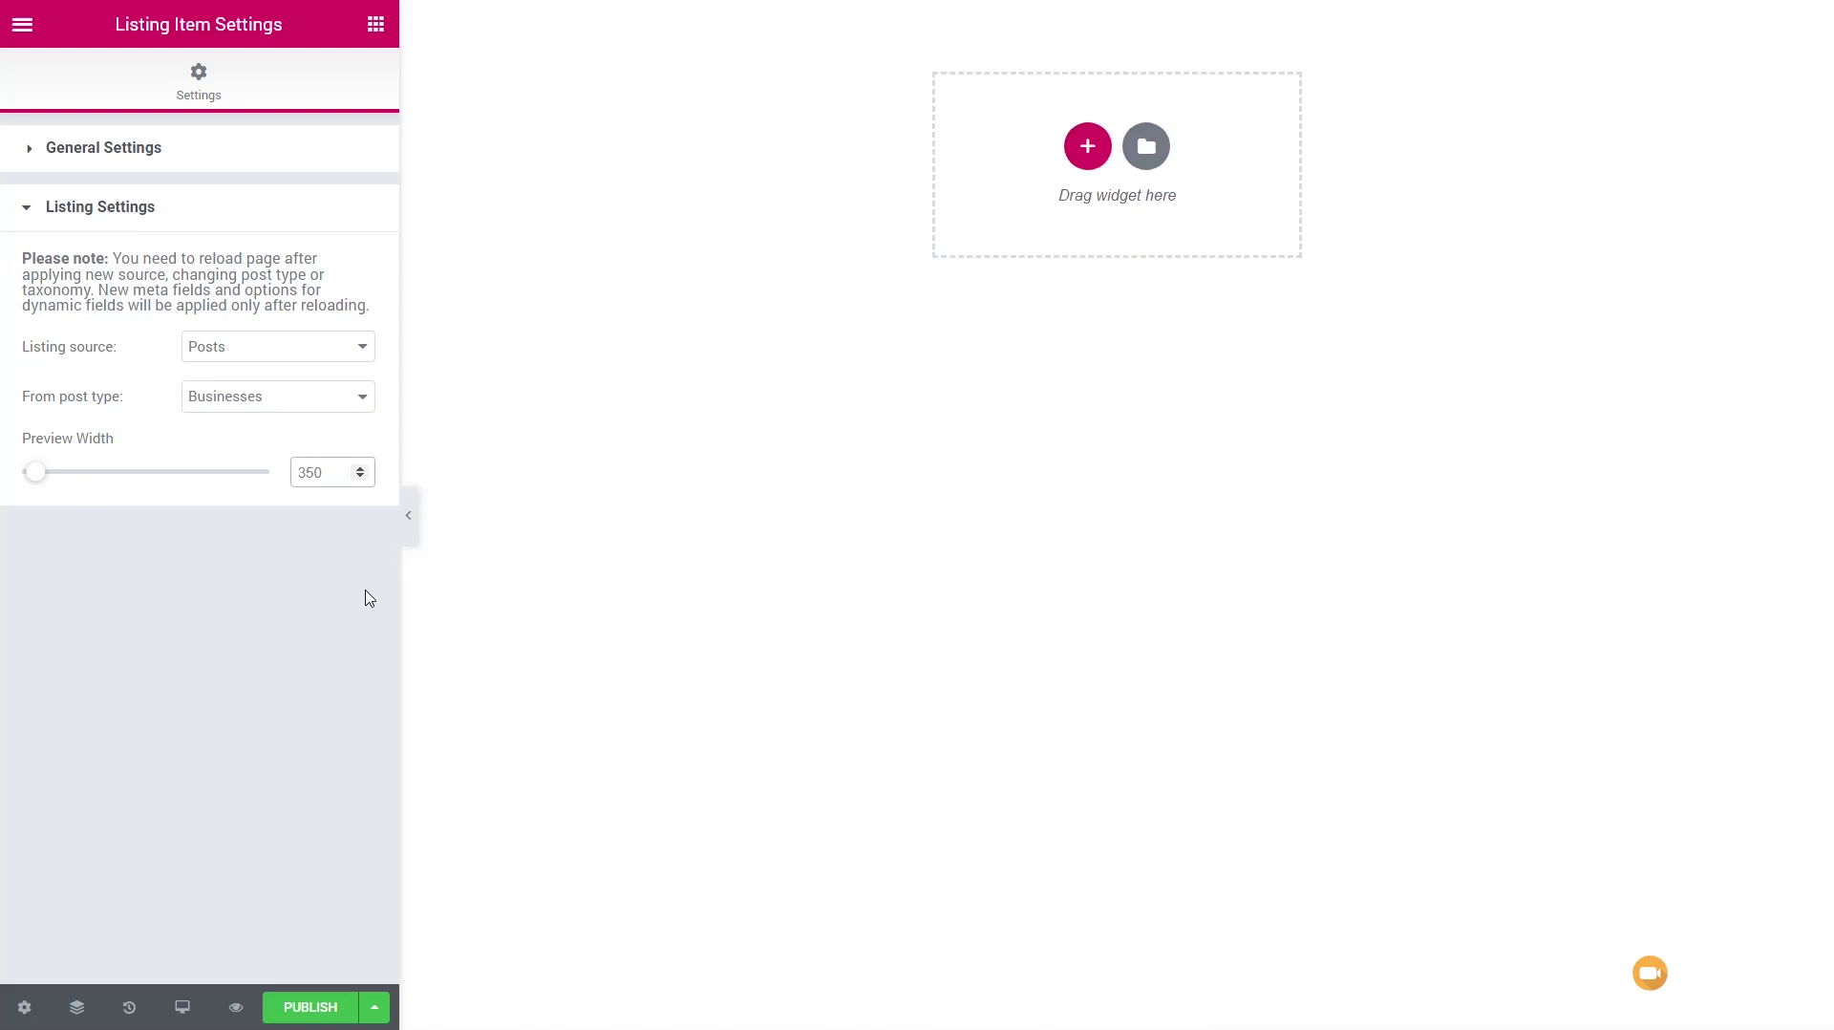
Step: Add a Dynamic Image widget to the empty listing template, using the post thumbnail as its source
{"action": "left_click", "coordinate": [376, 26]}
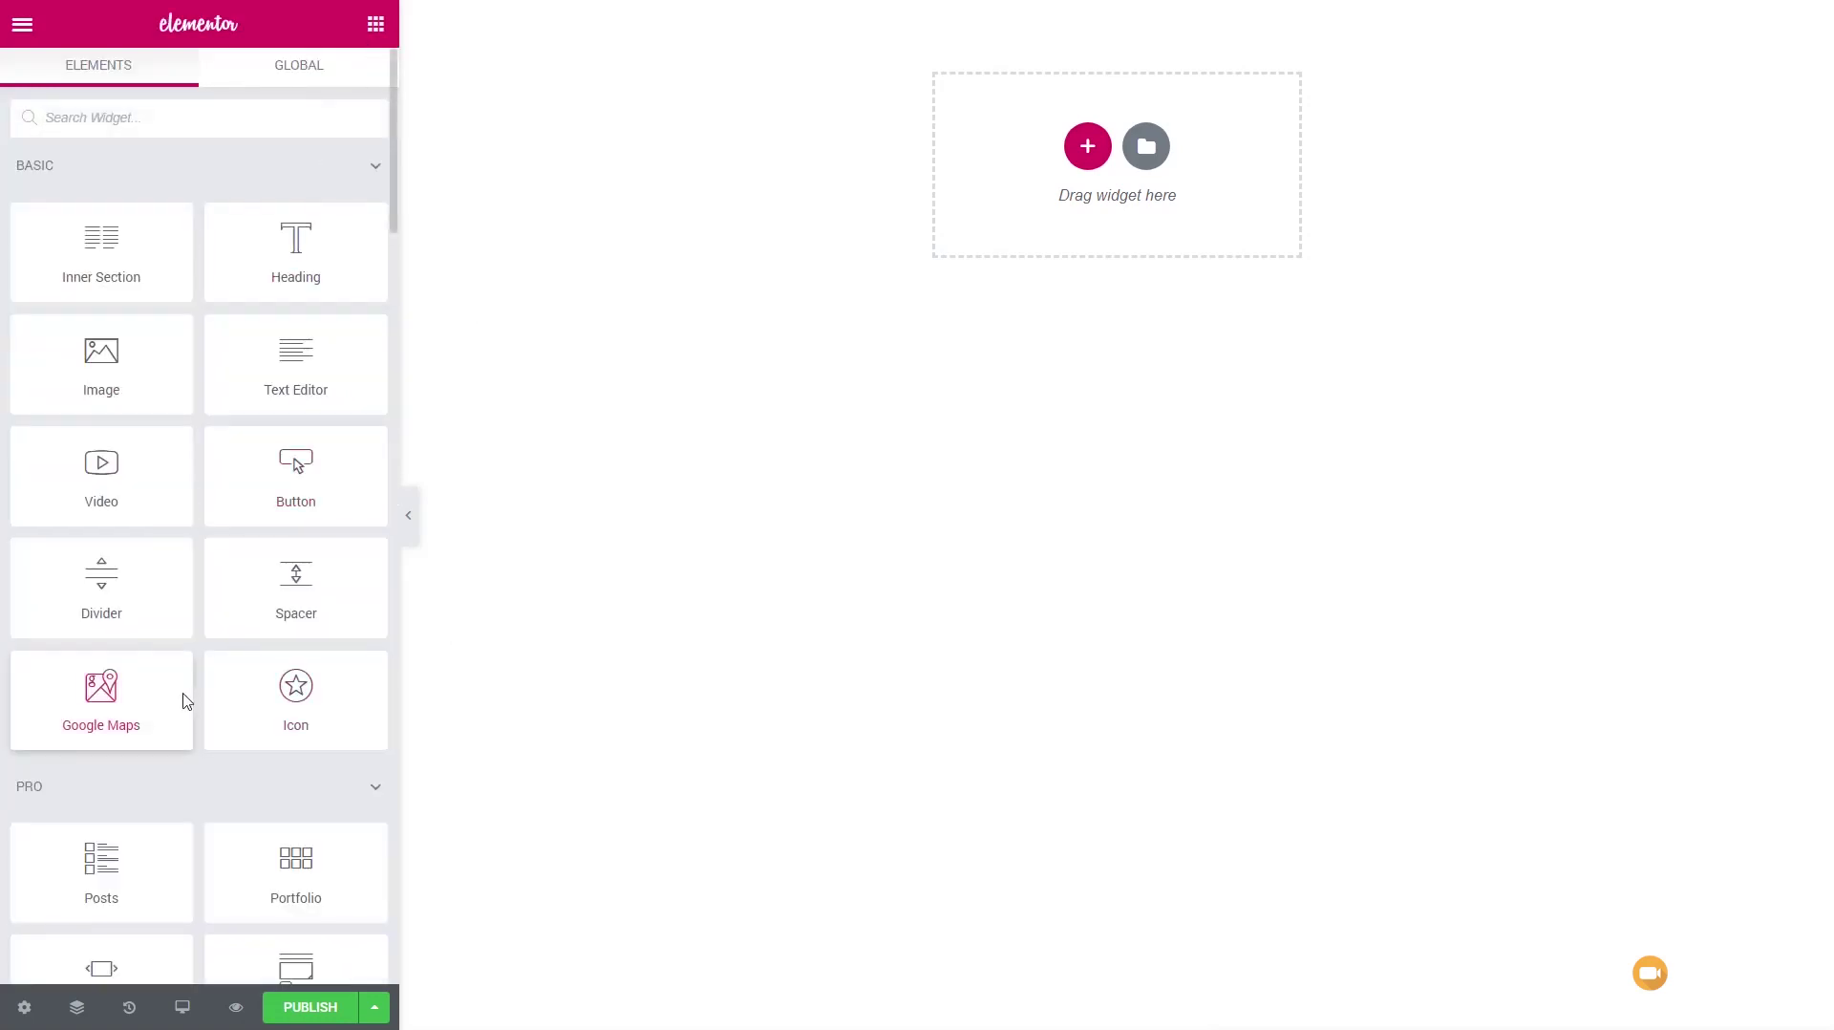
{"action": "scroll", "coordinate": [186, 700], "scroll_direction": "down", "scroll_amount": 20}
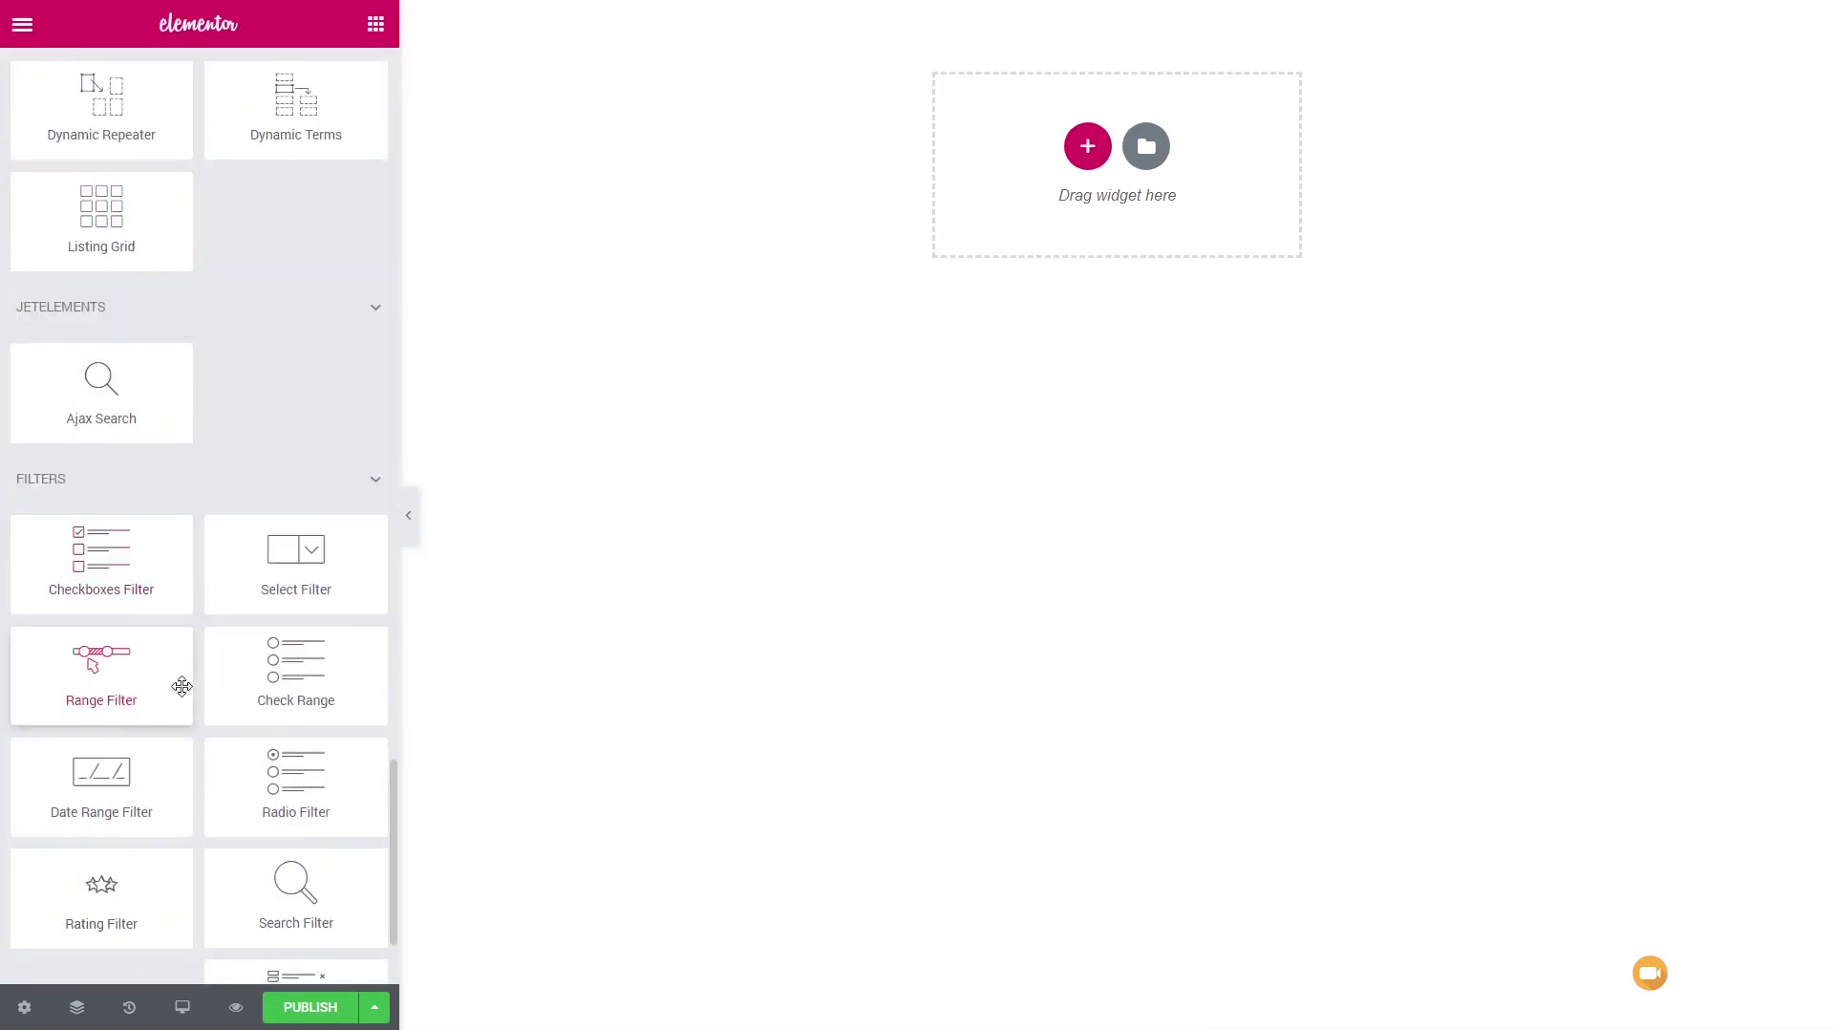
{"action": "scroll", "coordinate": [181, 686], "scroll_direction": "up", "scroll_amount": 5}
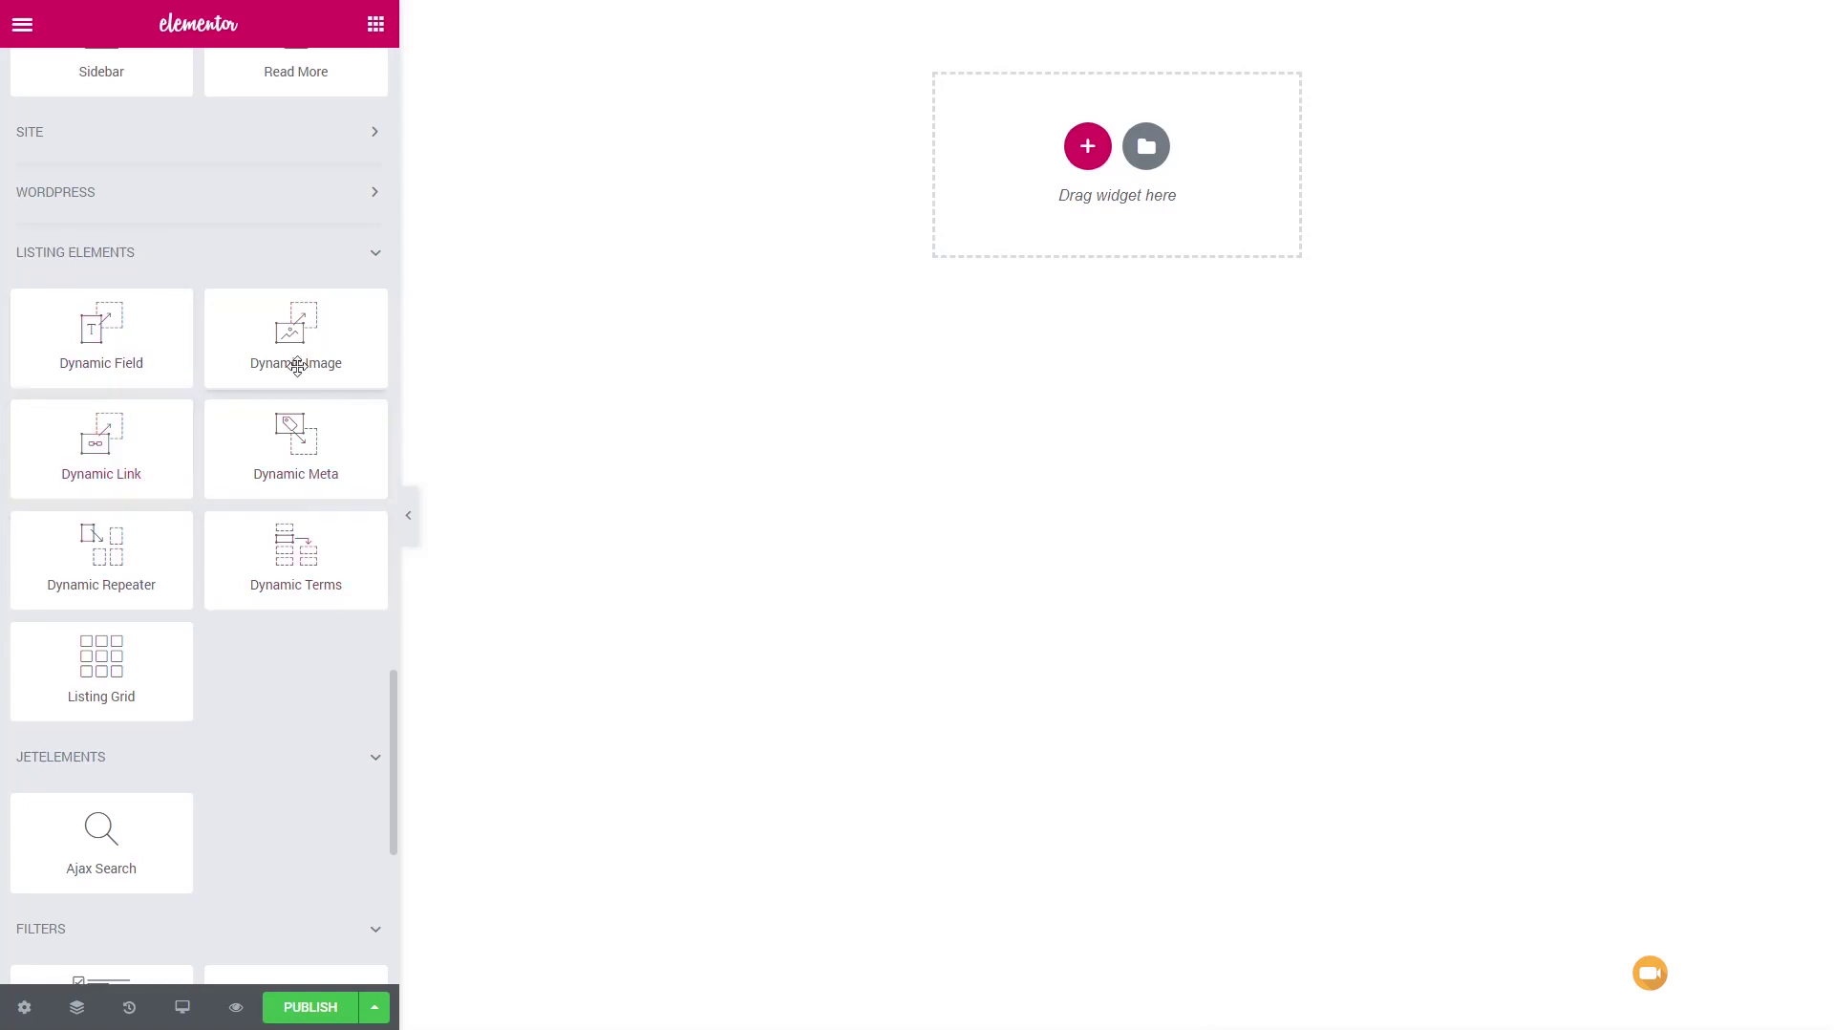
{"action": "left_click_drag", "start_coordinate": [274, 347], "coordinate": [933, 205]}
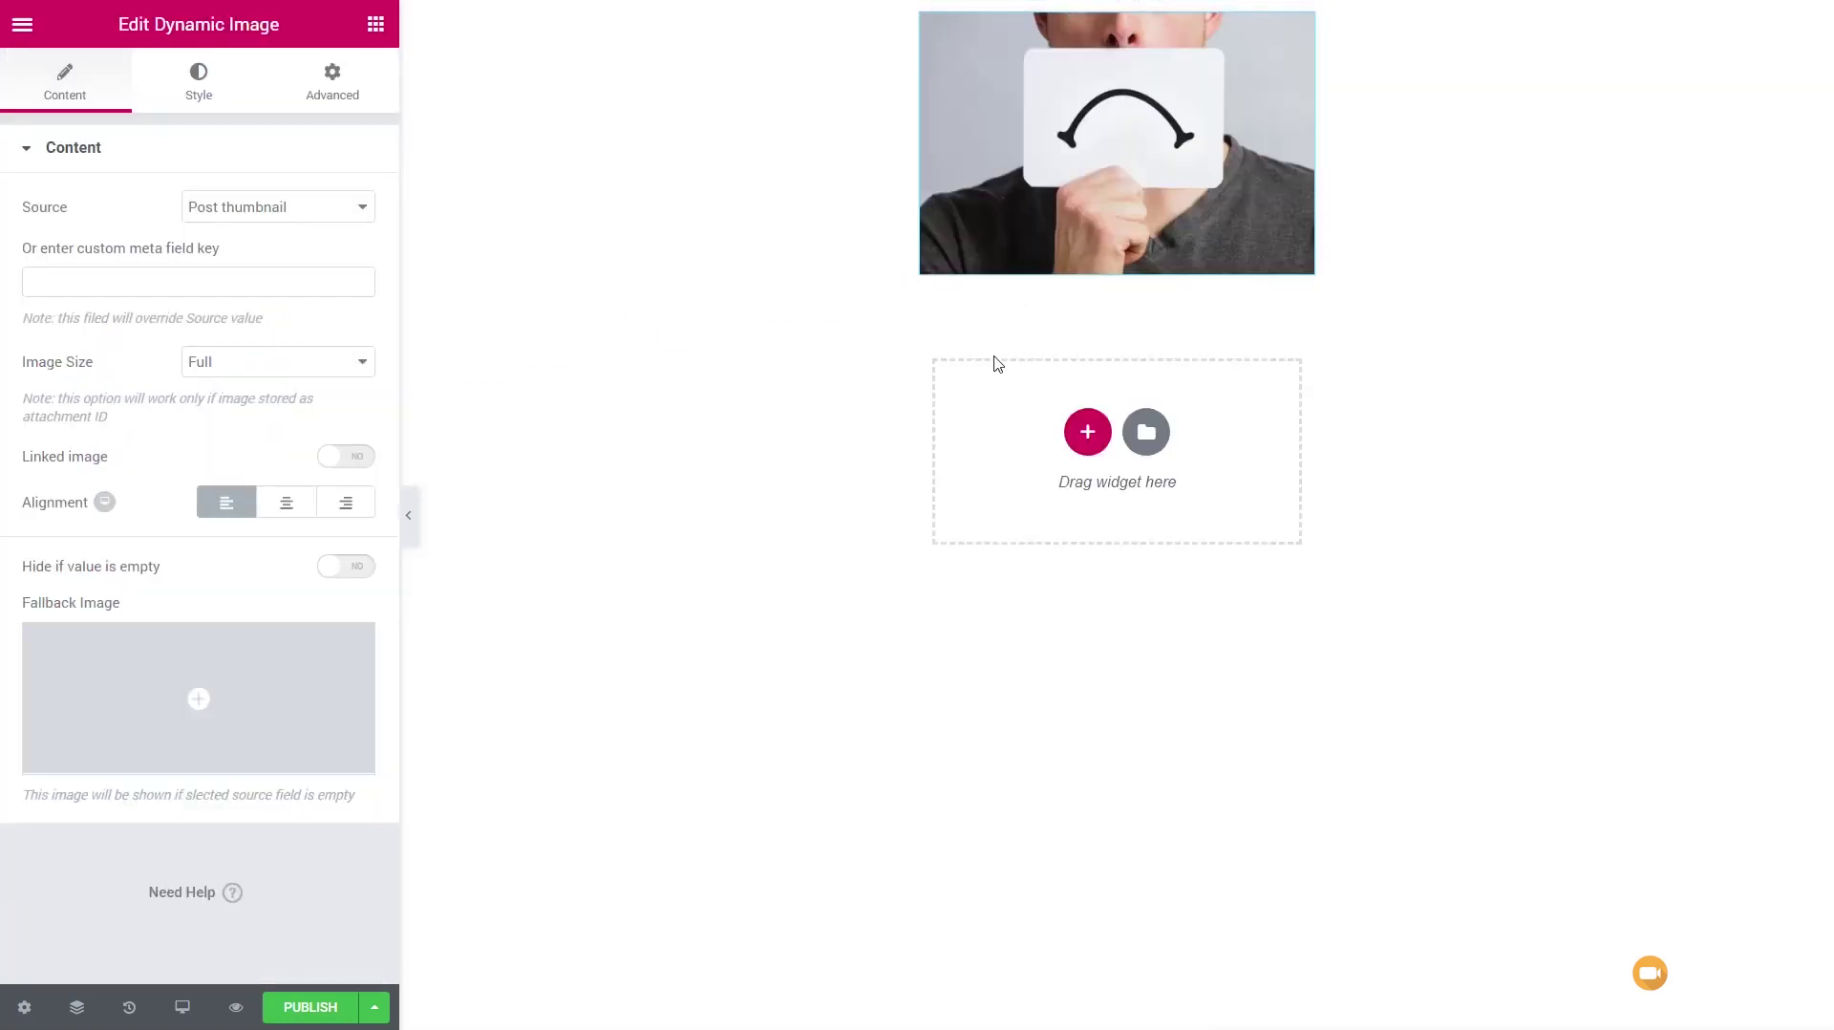
{"action": "left_click", "coordinate": [1172, 821]}
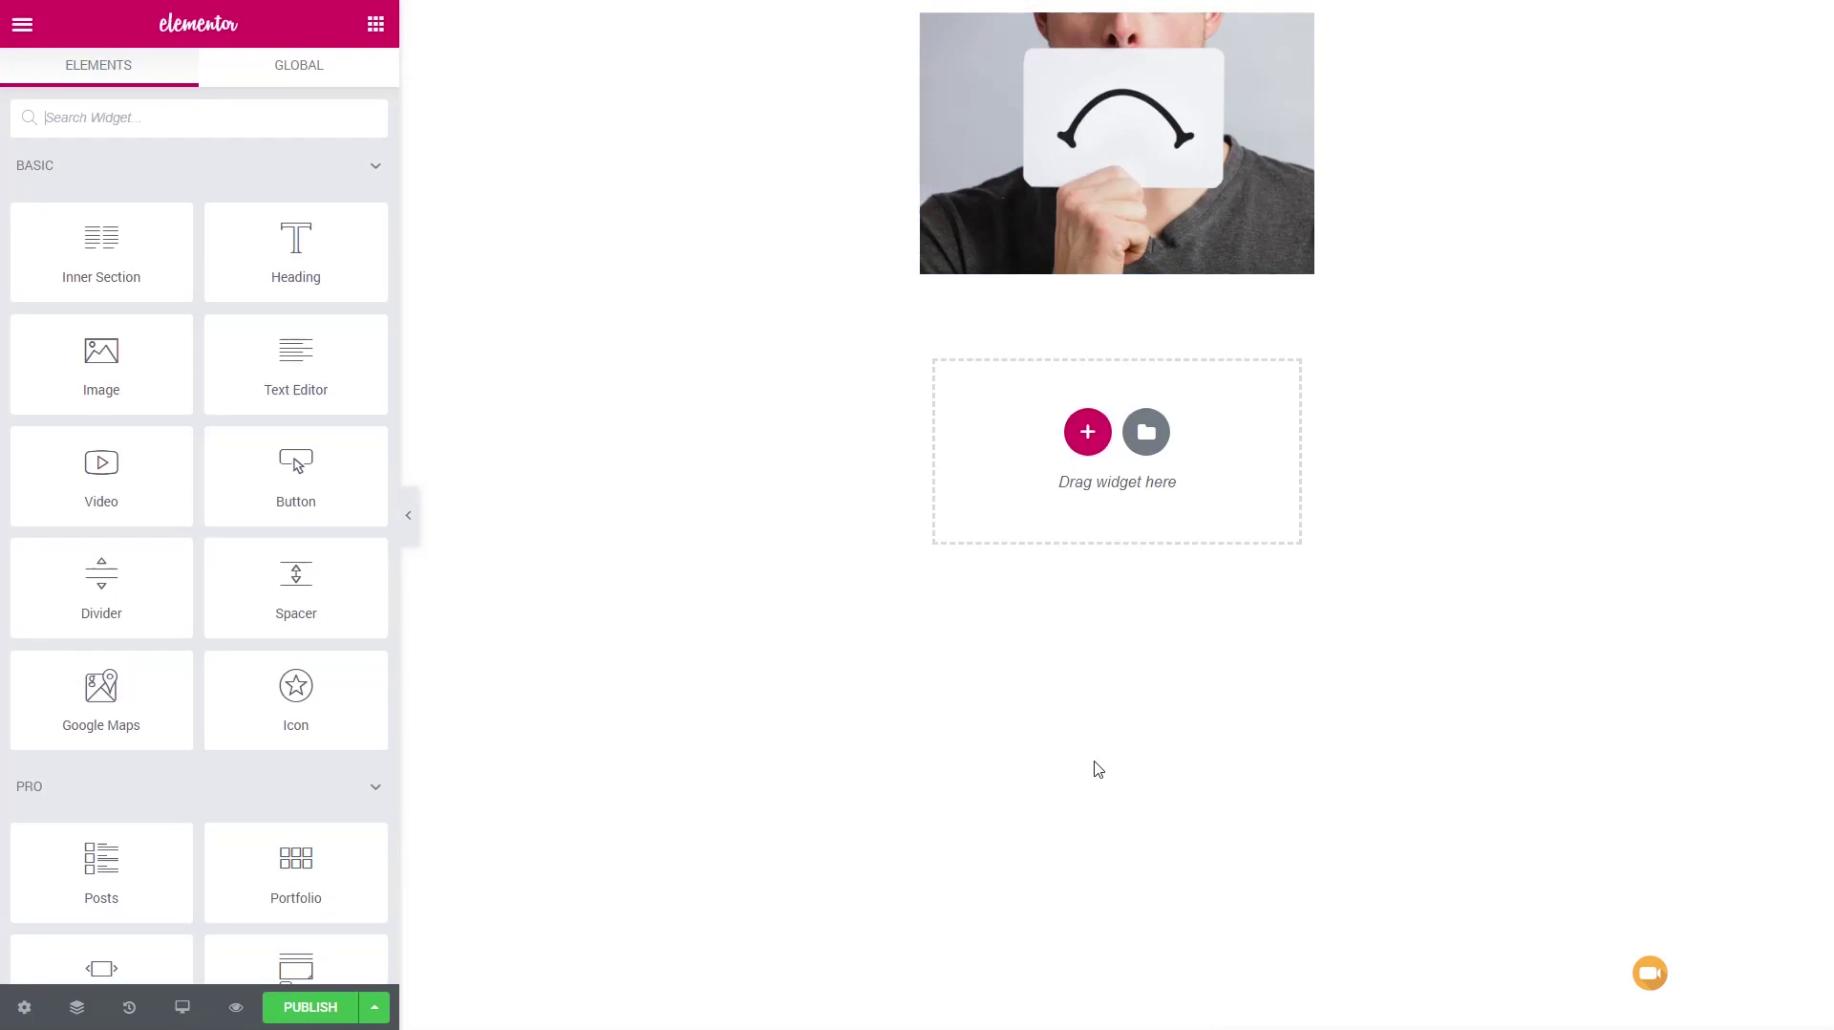
Step: Collapse the Basic, Pro and General widget categories
{"action": "scroll", "coordinate": [393, 593], "scroll_direction": "down", "scroll_amount": 2}
{"action": "scroll", "coordinate": [319, 414], "scroll_direction": "up", "scroll_amount": 2}
{"action": "left_click", "coordinate": [371, 186]}
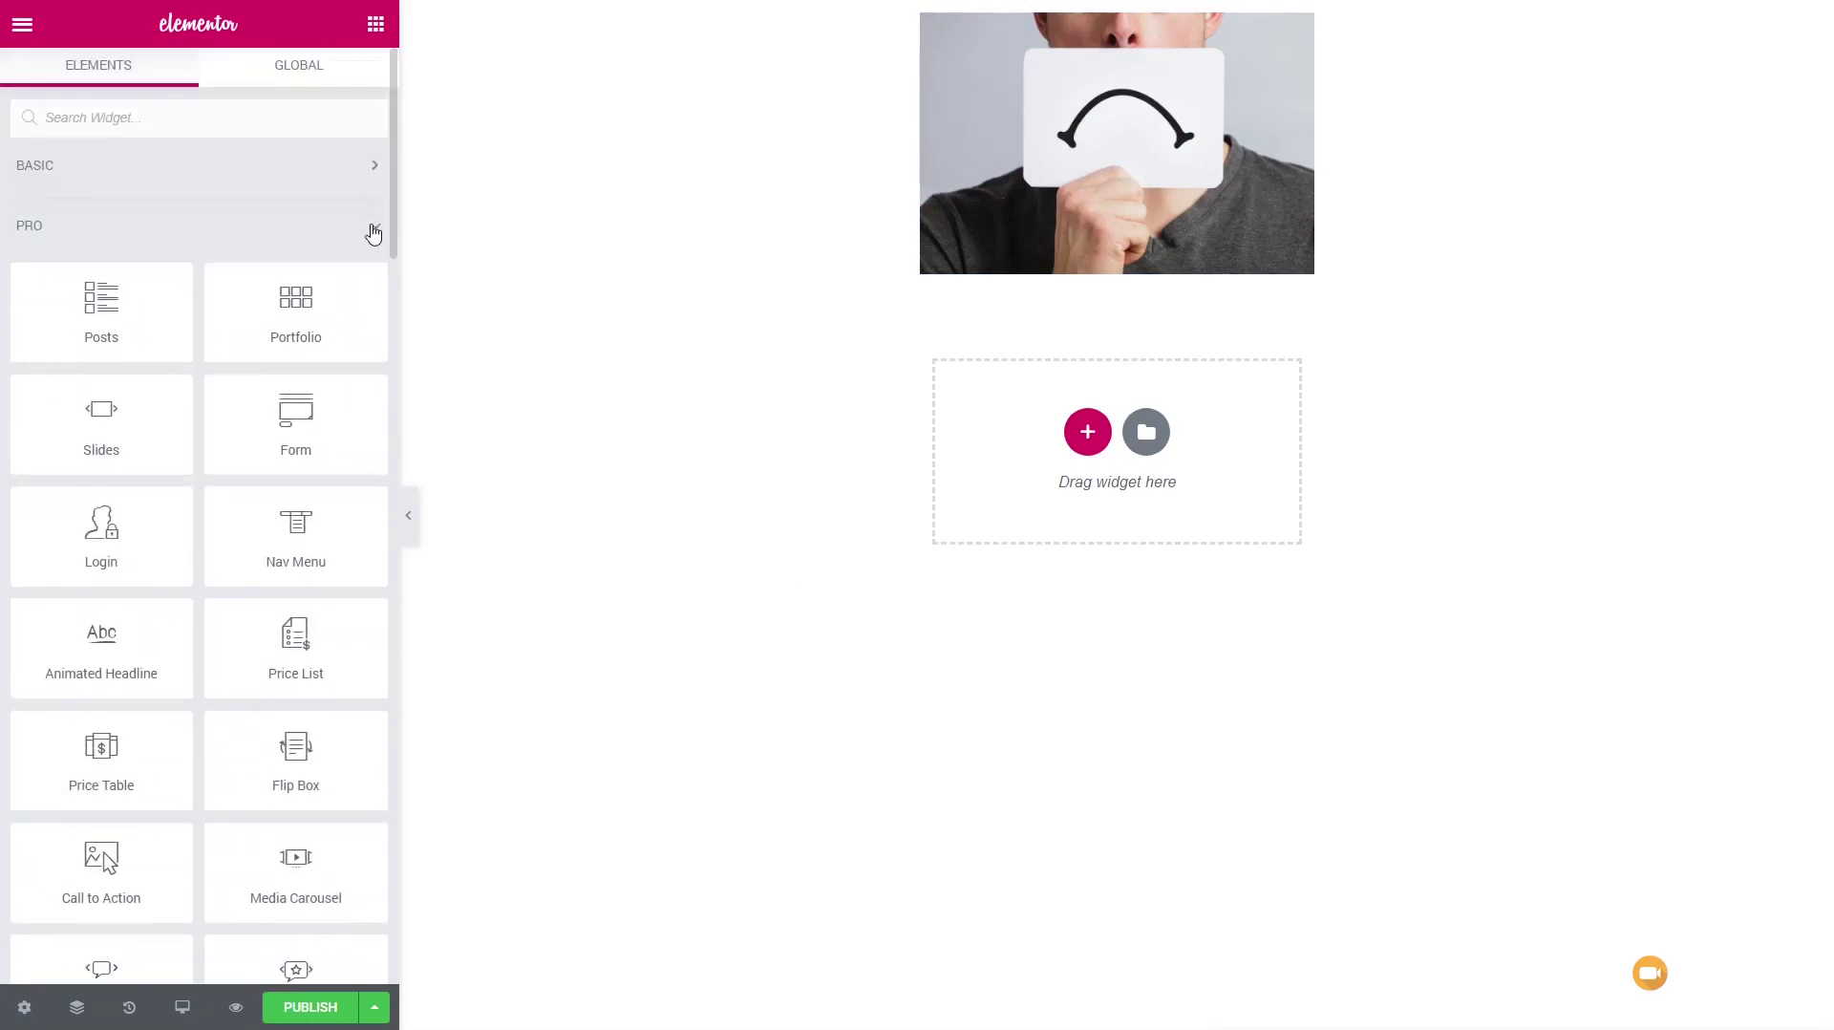
{"action": "left_click", "coordinate": [373, 226]}
{"action": "left_click", "coordinate": [373, 286]}
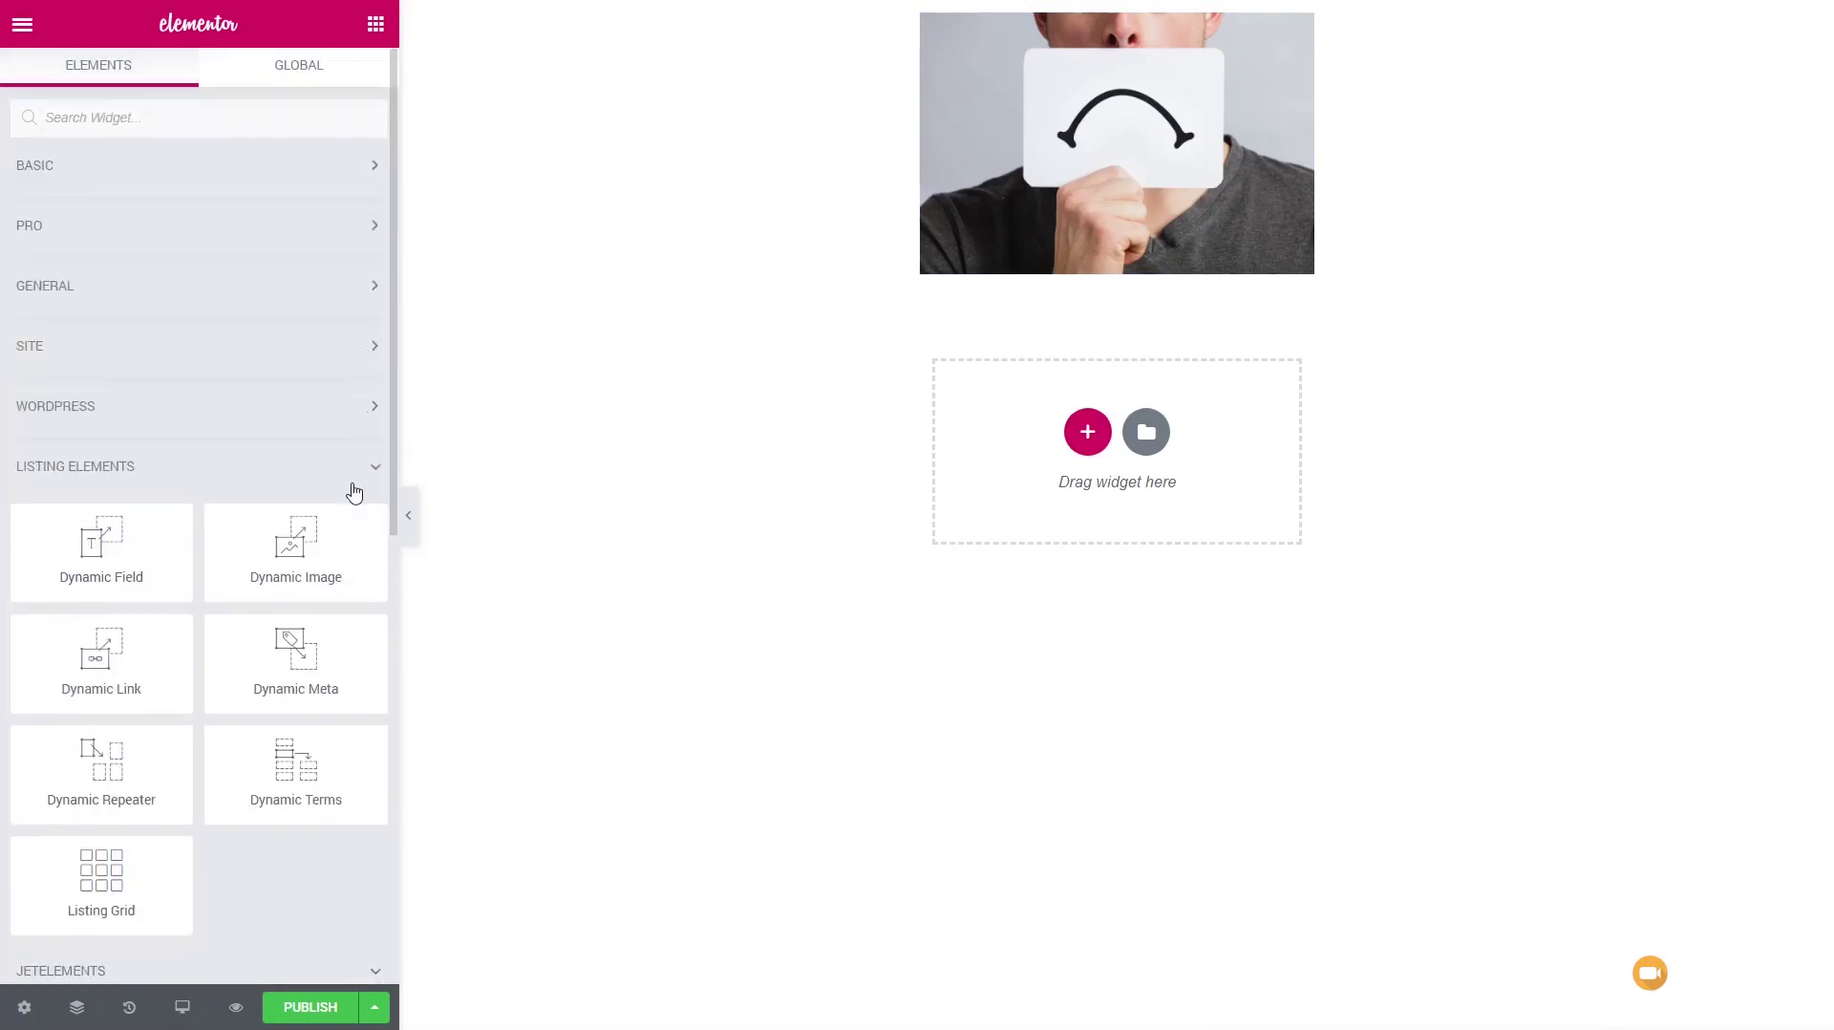
Step: Add a Dynamic Field widget below the image, with Post/Term Data as its source and Title as its object field
{"action": "scroll", "coordinate": [251, 462], "scroll_direction": "down", "scroll_amount": 3}
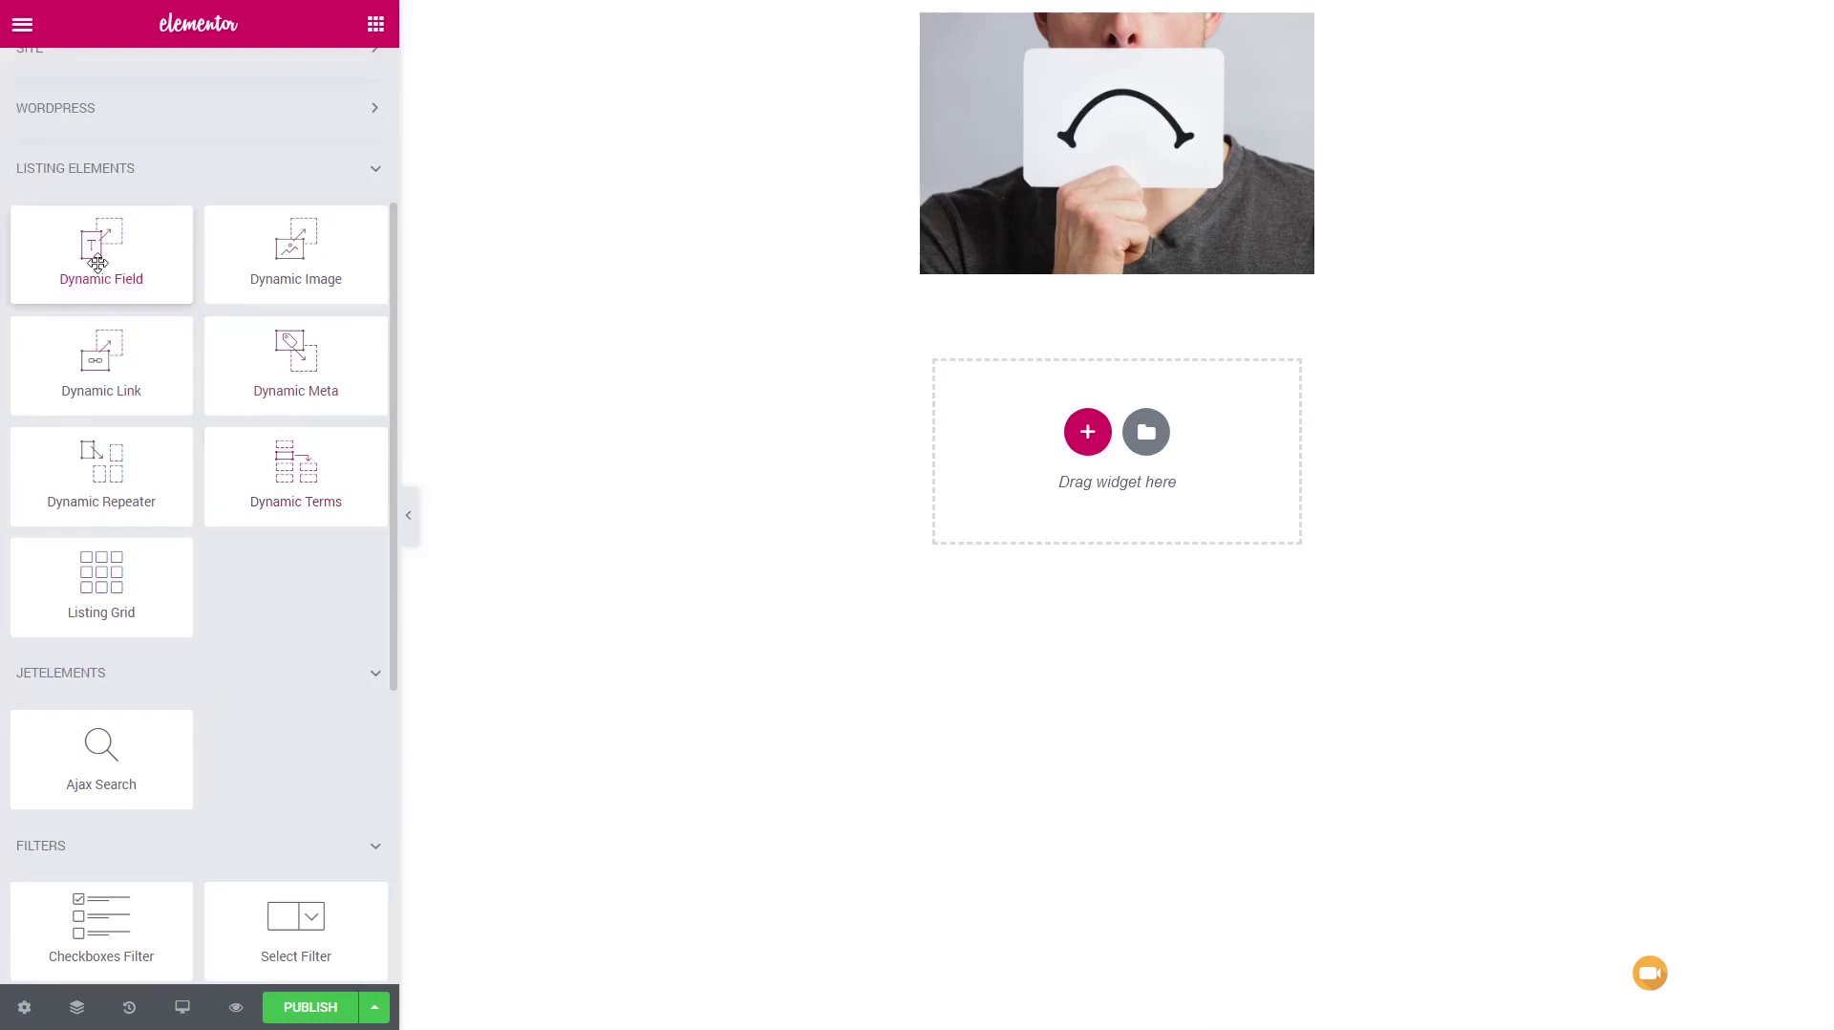
{"action": "left_click_drag", "start_coordinate": [97, 263], "coordinate": [1227, 267]}
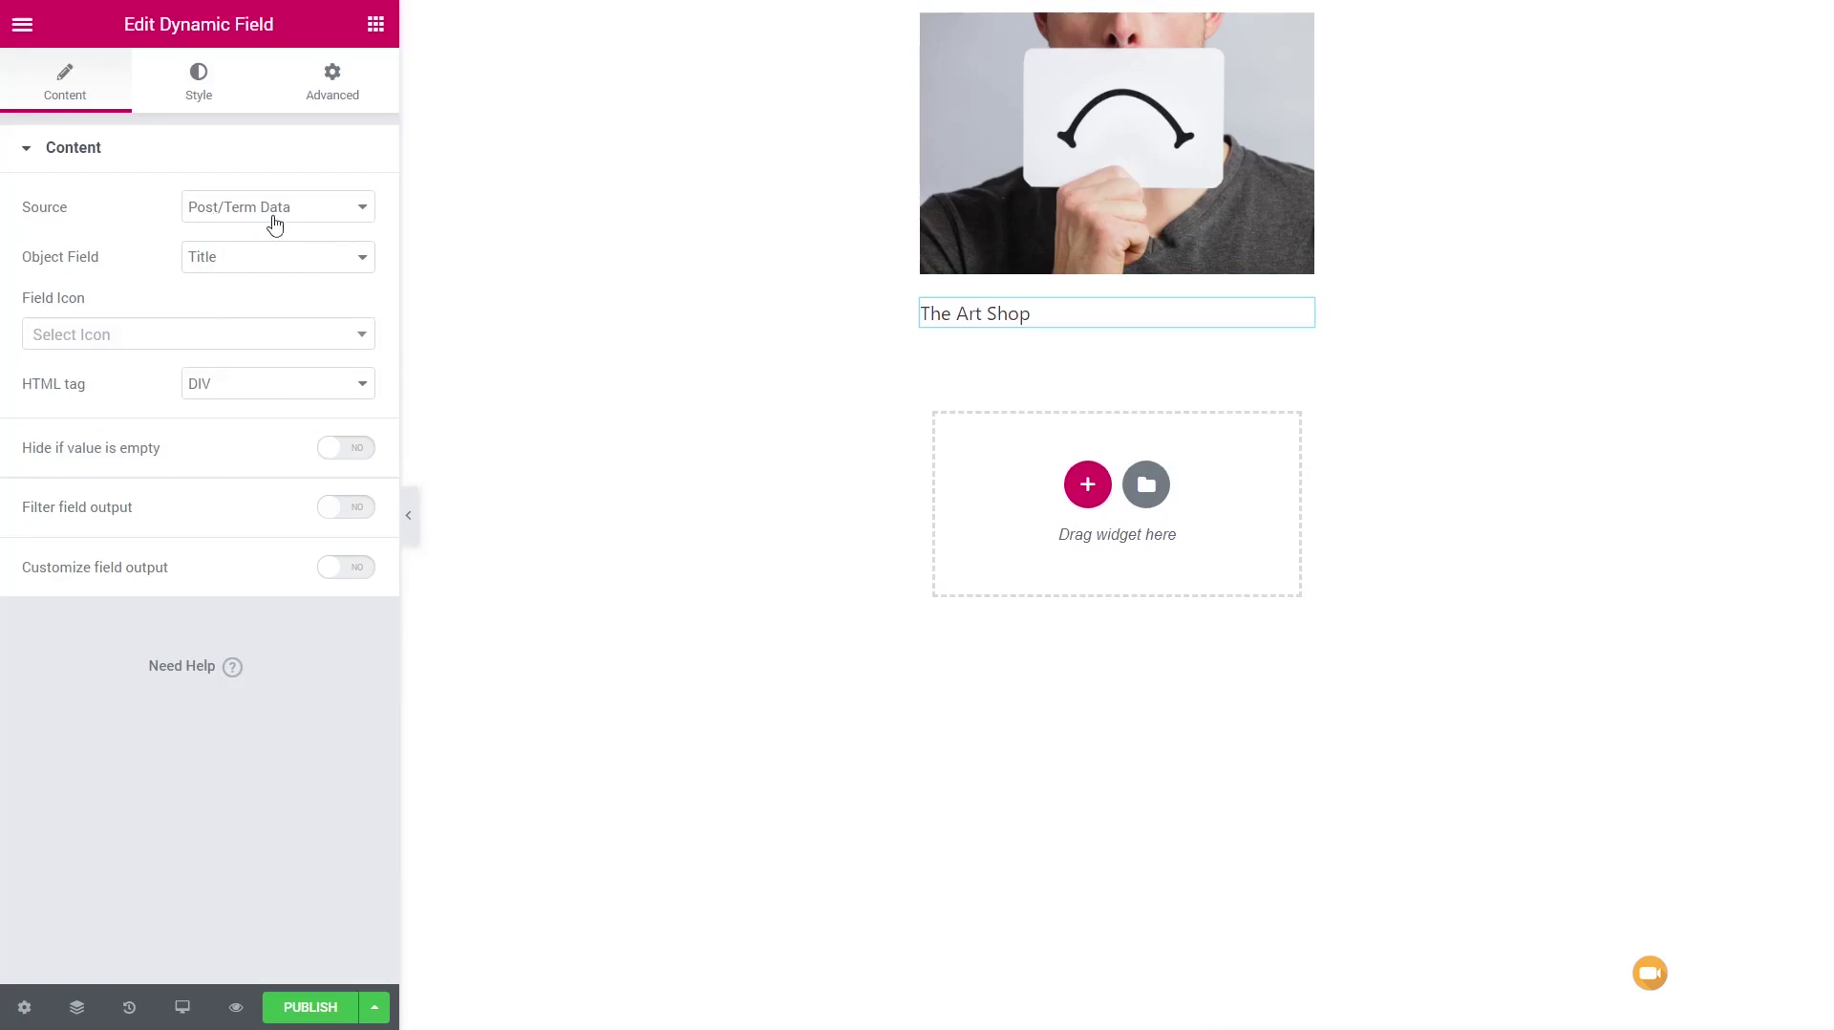
{"action": "left_click", "coordinate": [218, 221]}
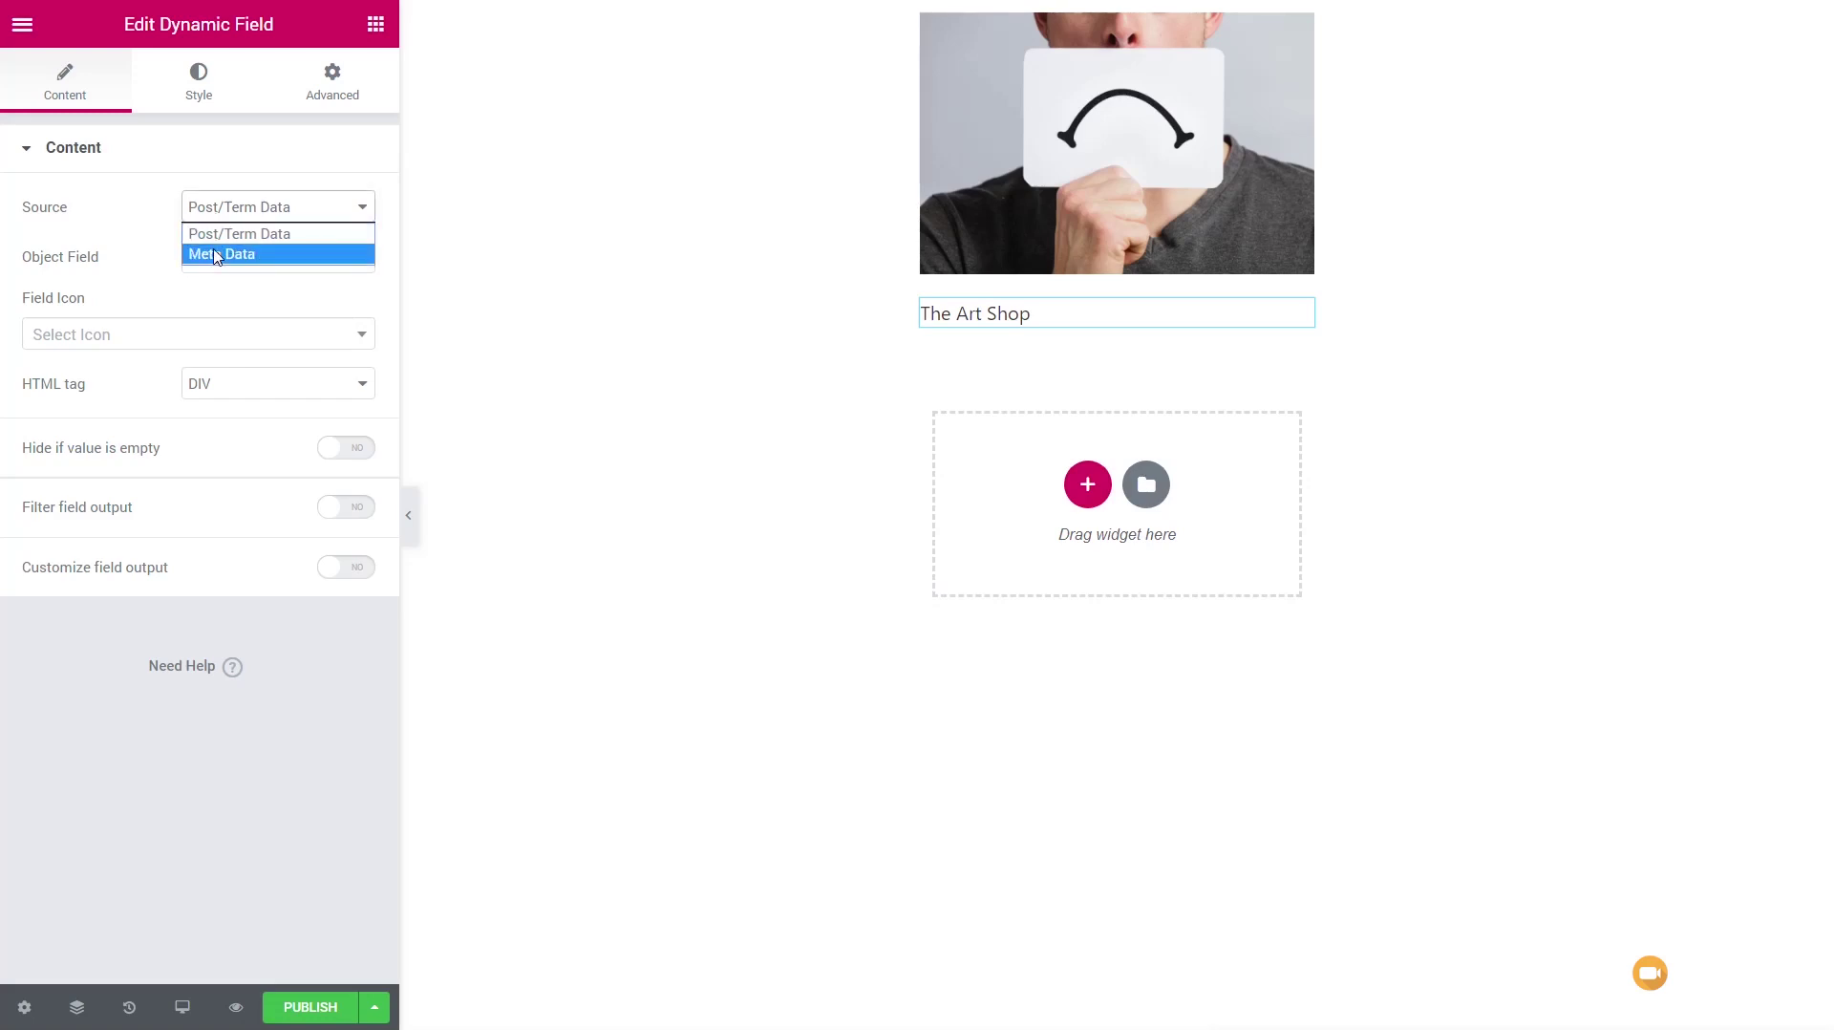
{"action": "left_click", "coordinate": [218, 234]}
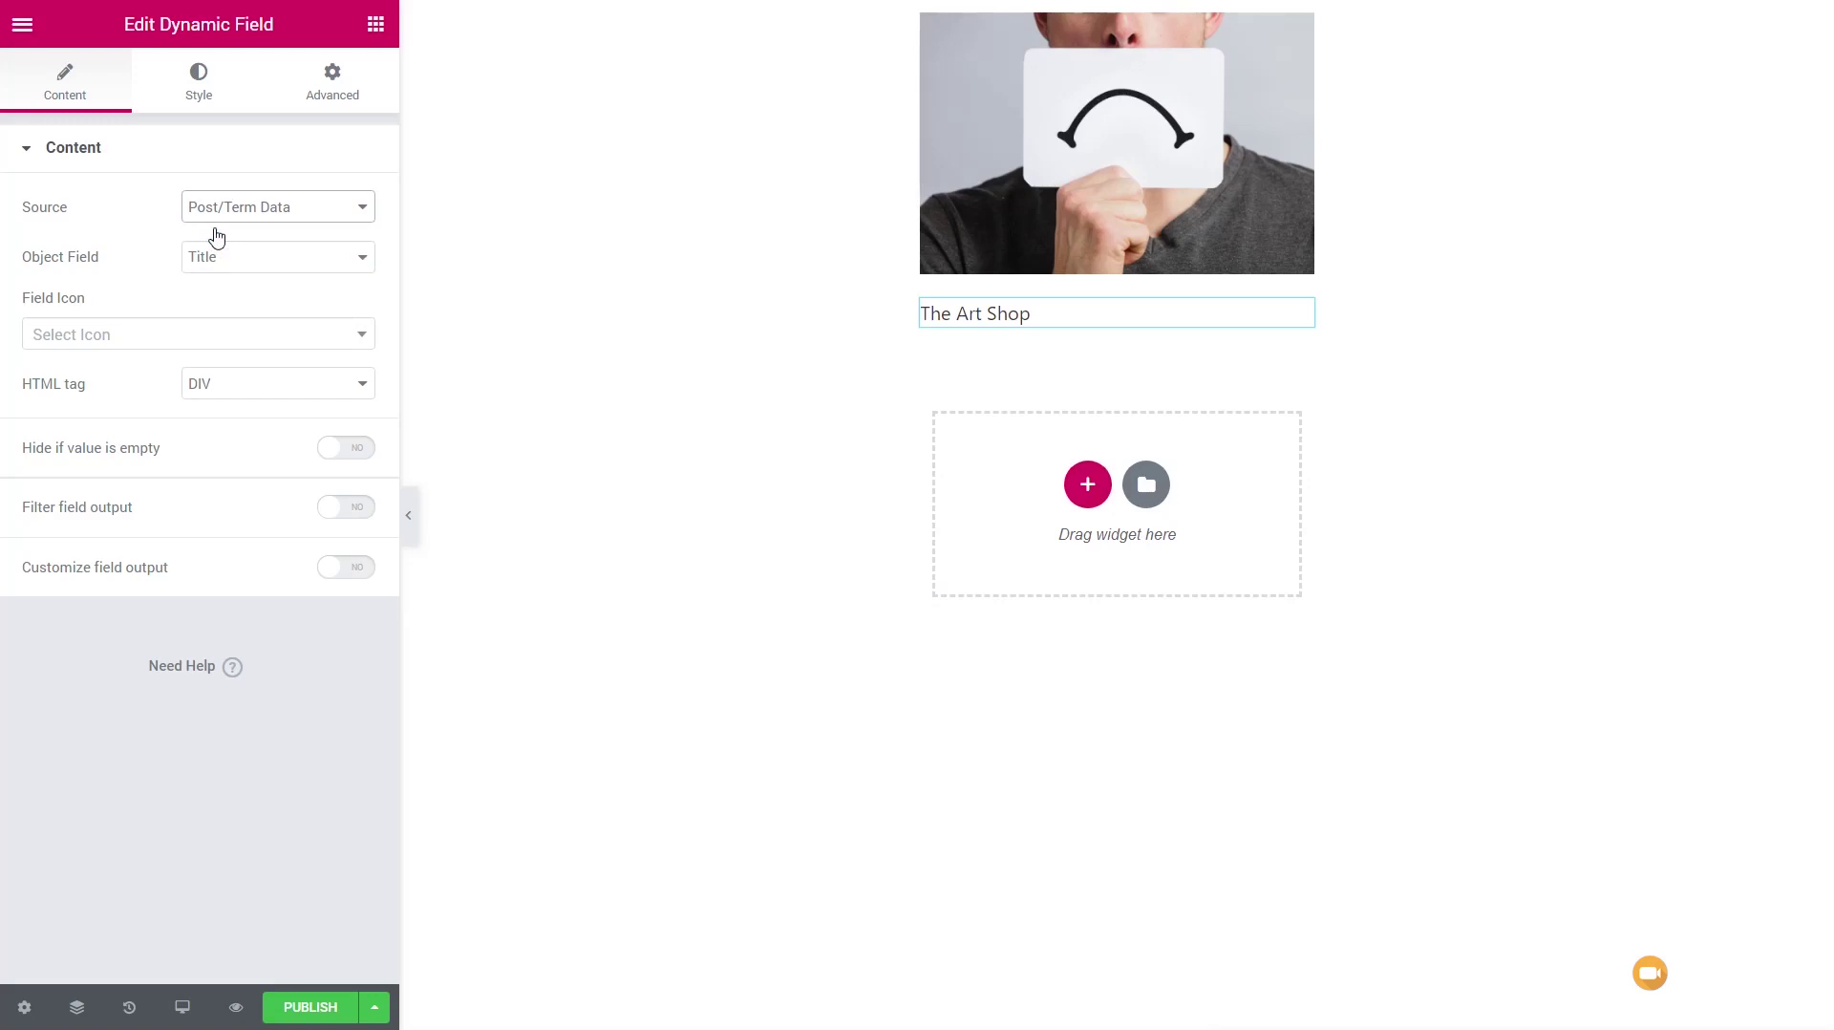
{"action": "left_click", "coordinate": [226, 269]}
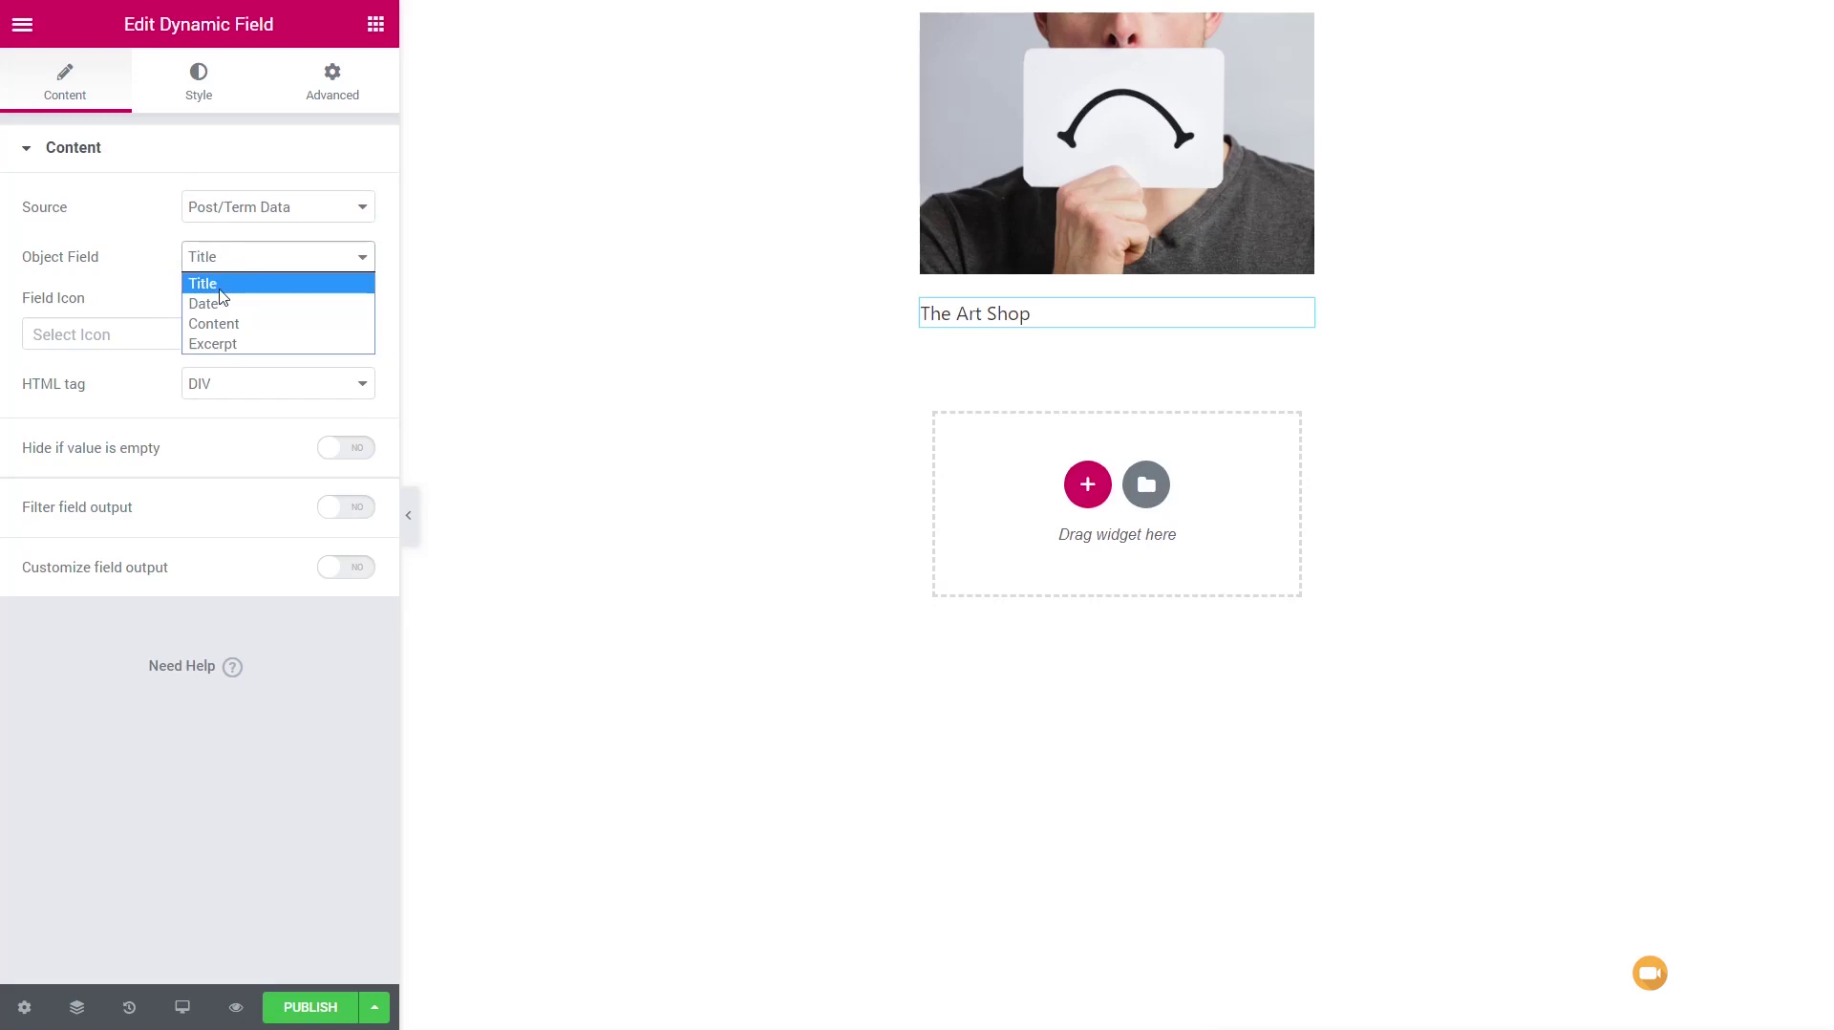
{"action": "left_click", "coordinate": [223, 284]}
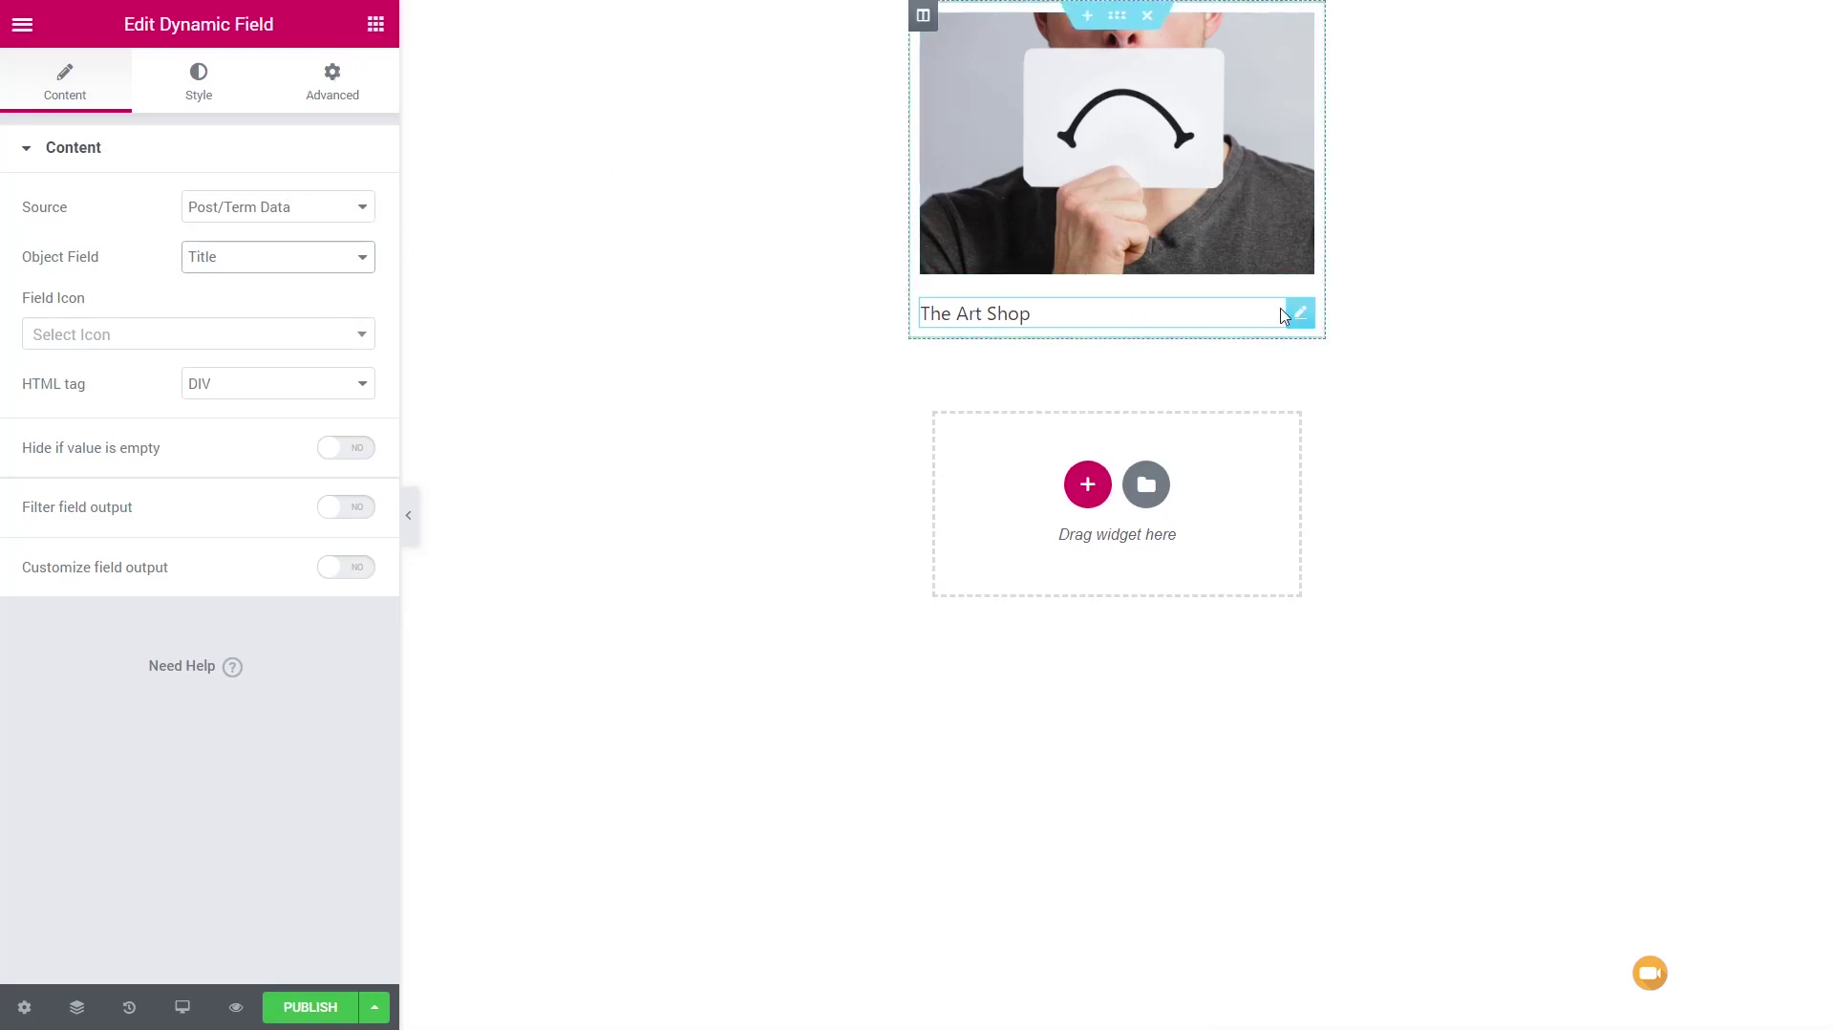
Step: Duplicate the title field and make the copy show Meta Data with the meta field key "business_strapline"
{"action": "right_click", "coordinate": [1300, 317]}
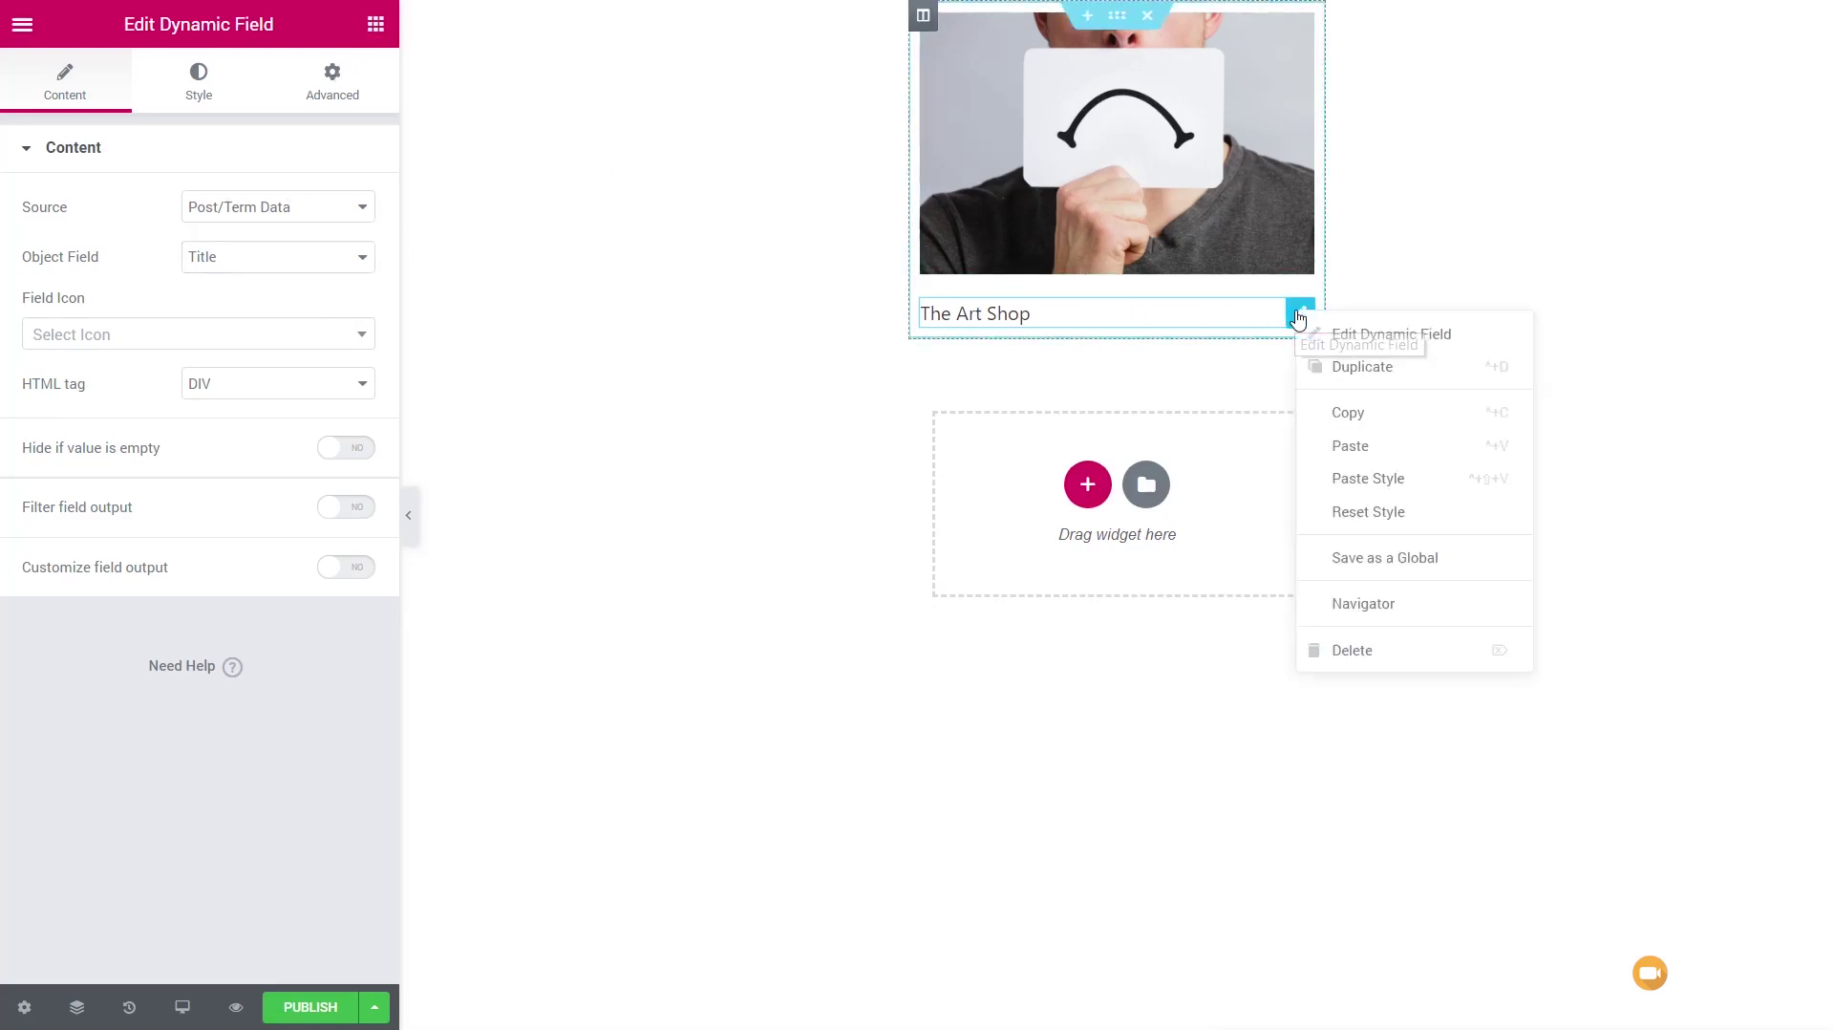
{"action": "left_click", "coordinate": [1330, 369]}
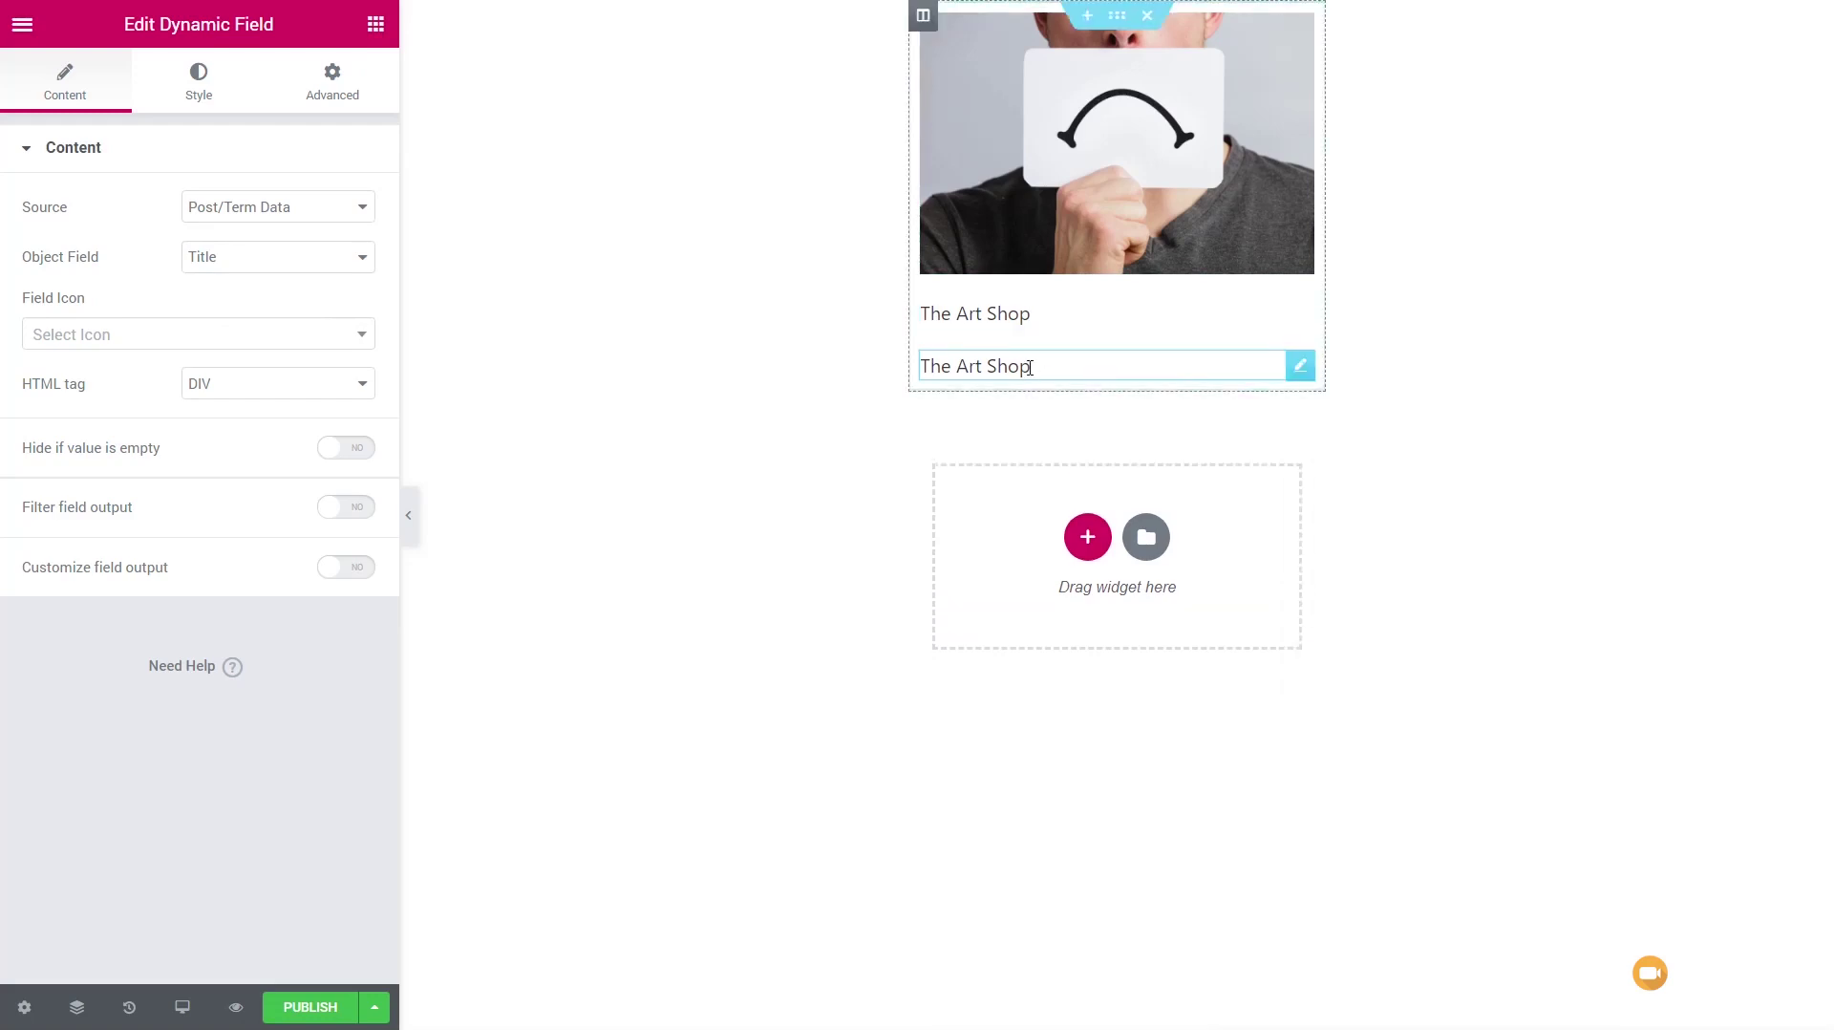
{"action": "left_click", "coordinate": [1300, 365]}
{"action": "left_click", "coordinate": [293, 216]}
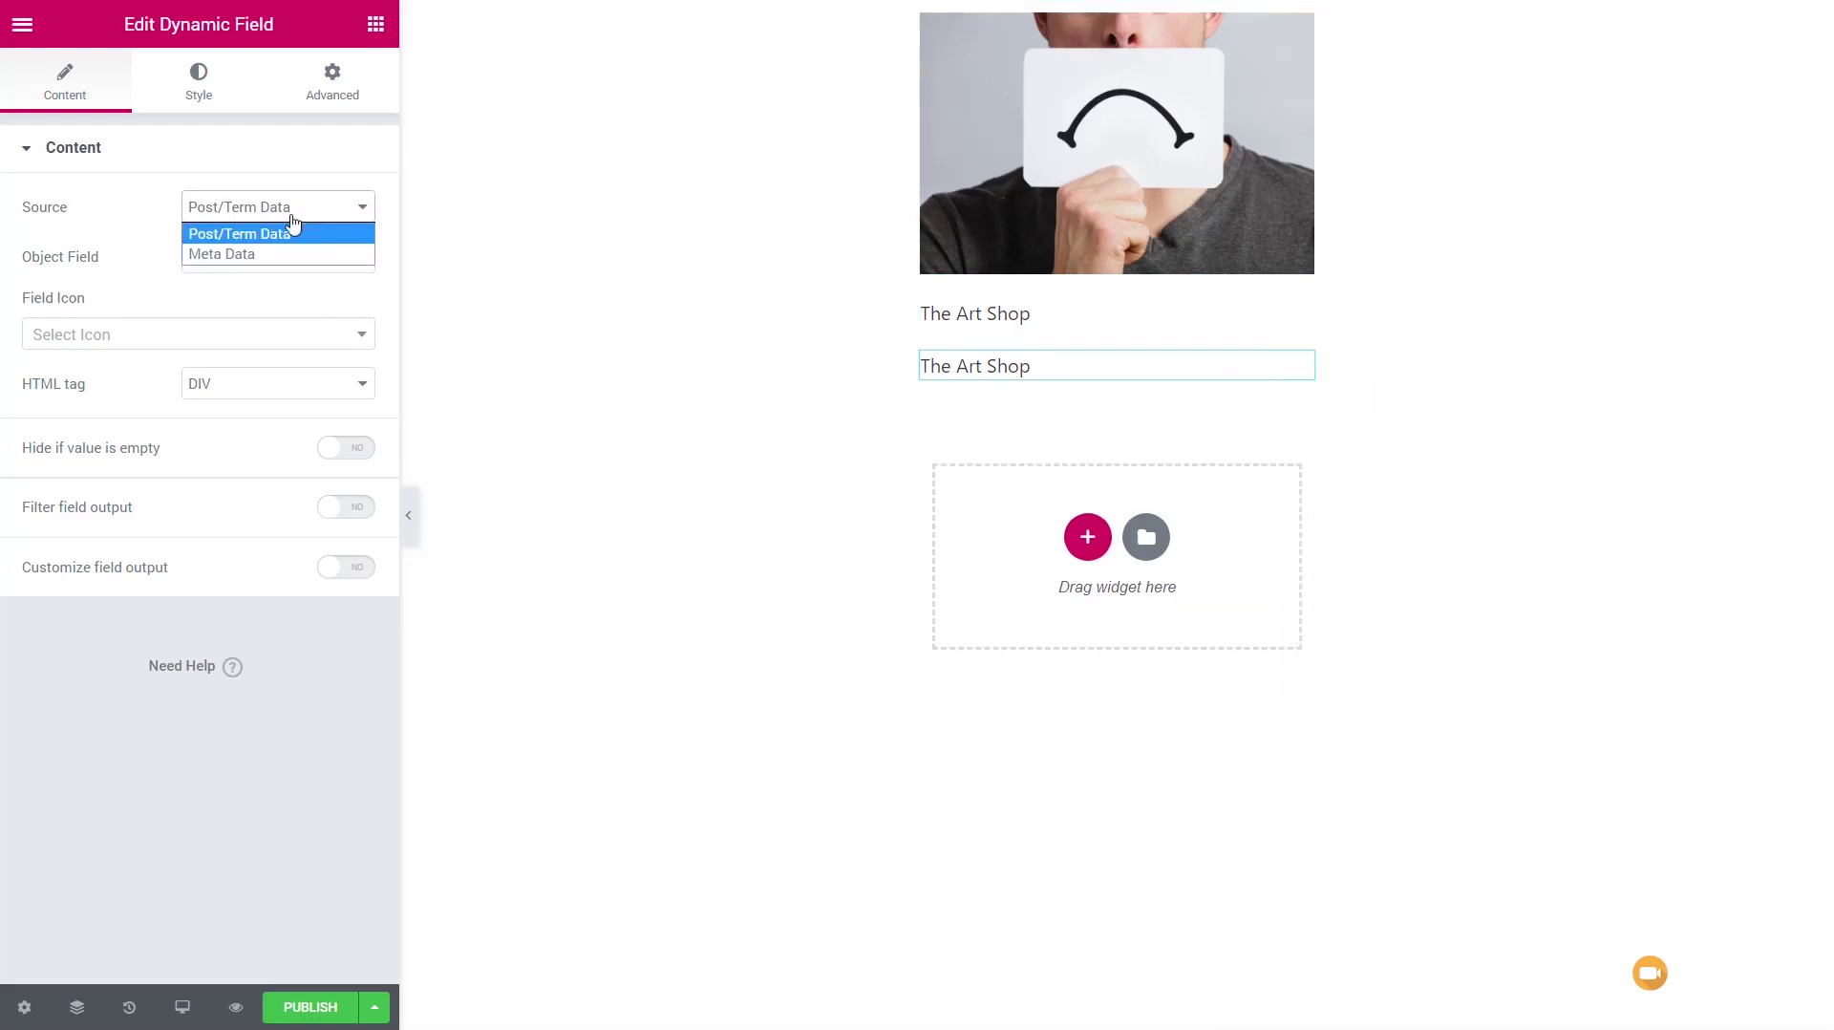
{"action": "left_click", "coordinate": [279, 254]}
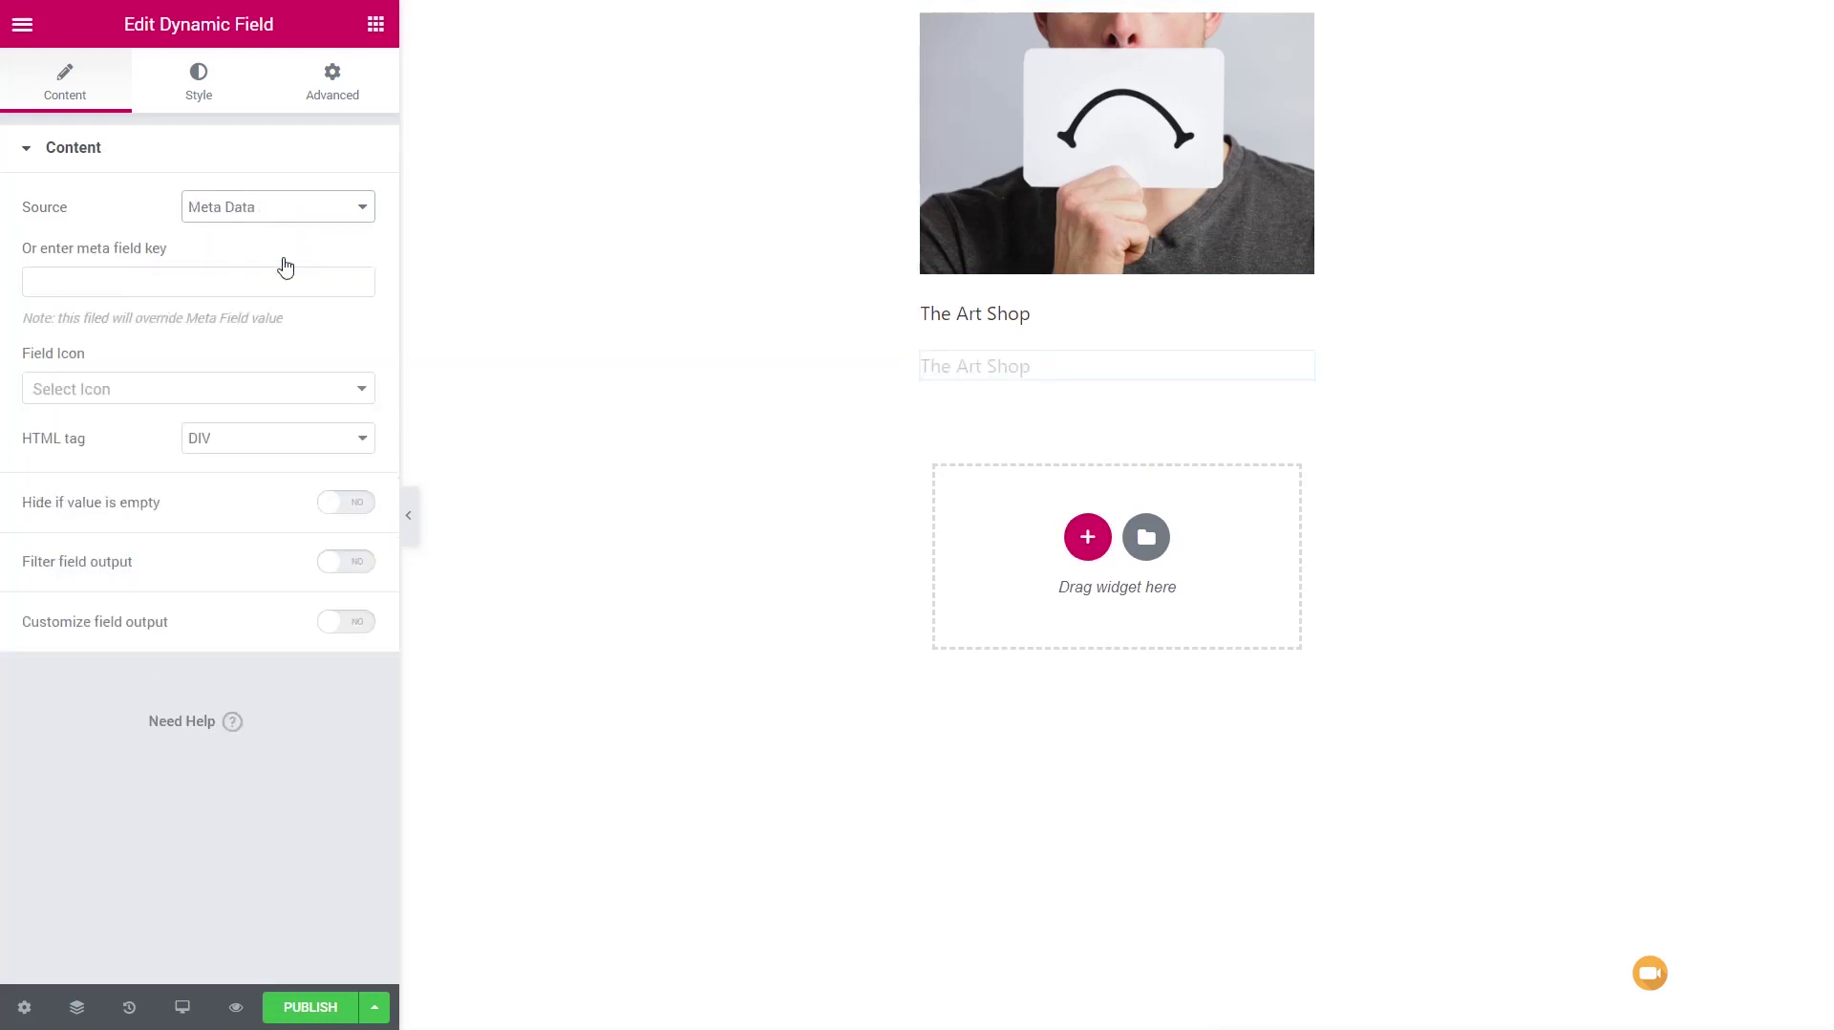
{"action": "left_click", "coordinate": [182, 281]}
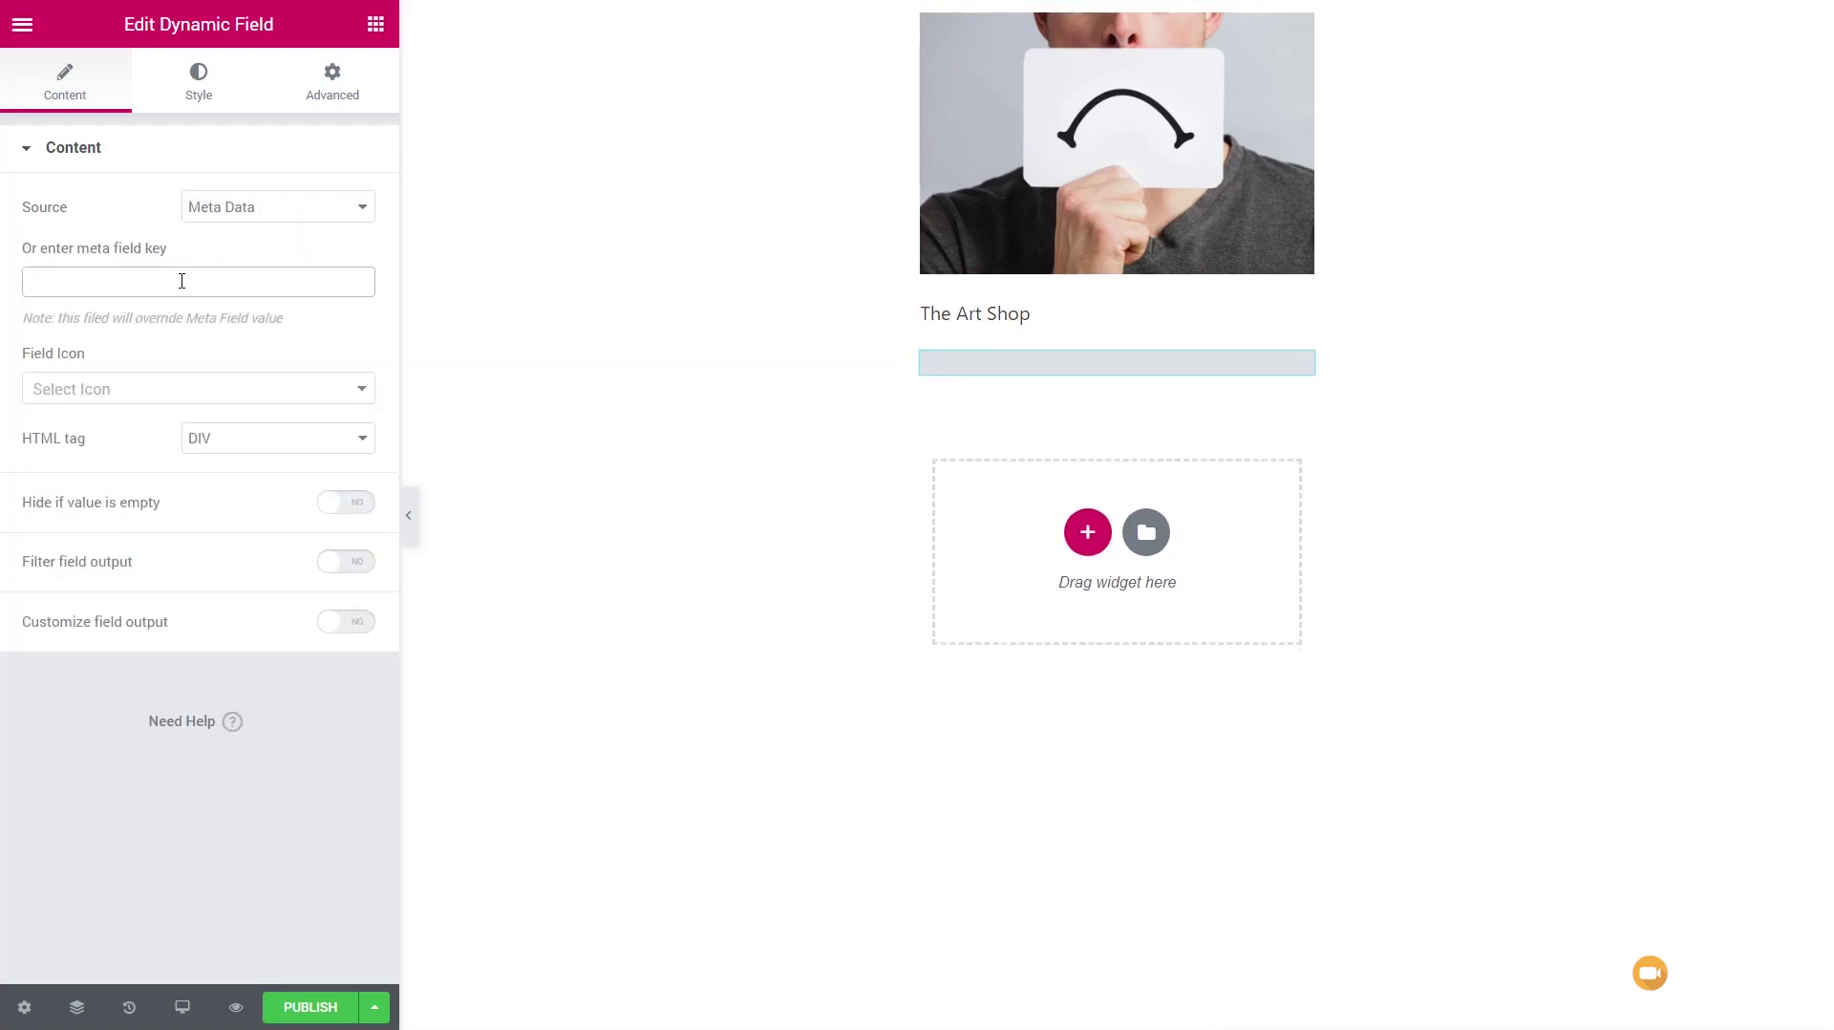
{"action": "type", "text": "business_strapline"}
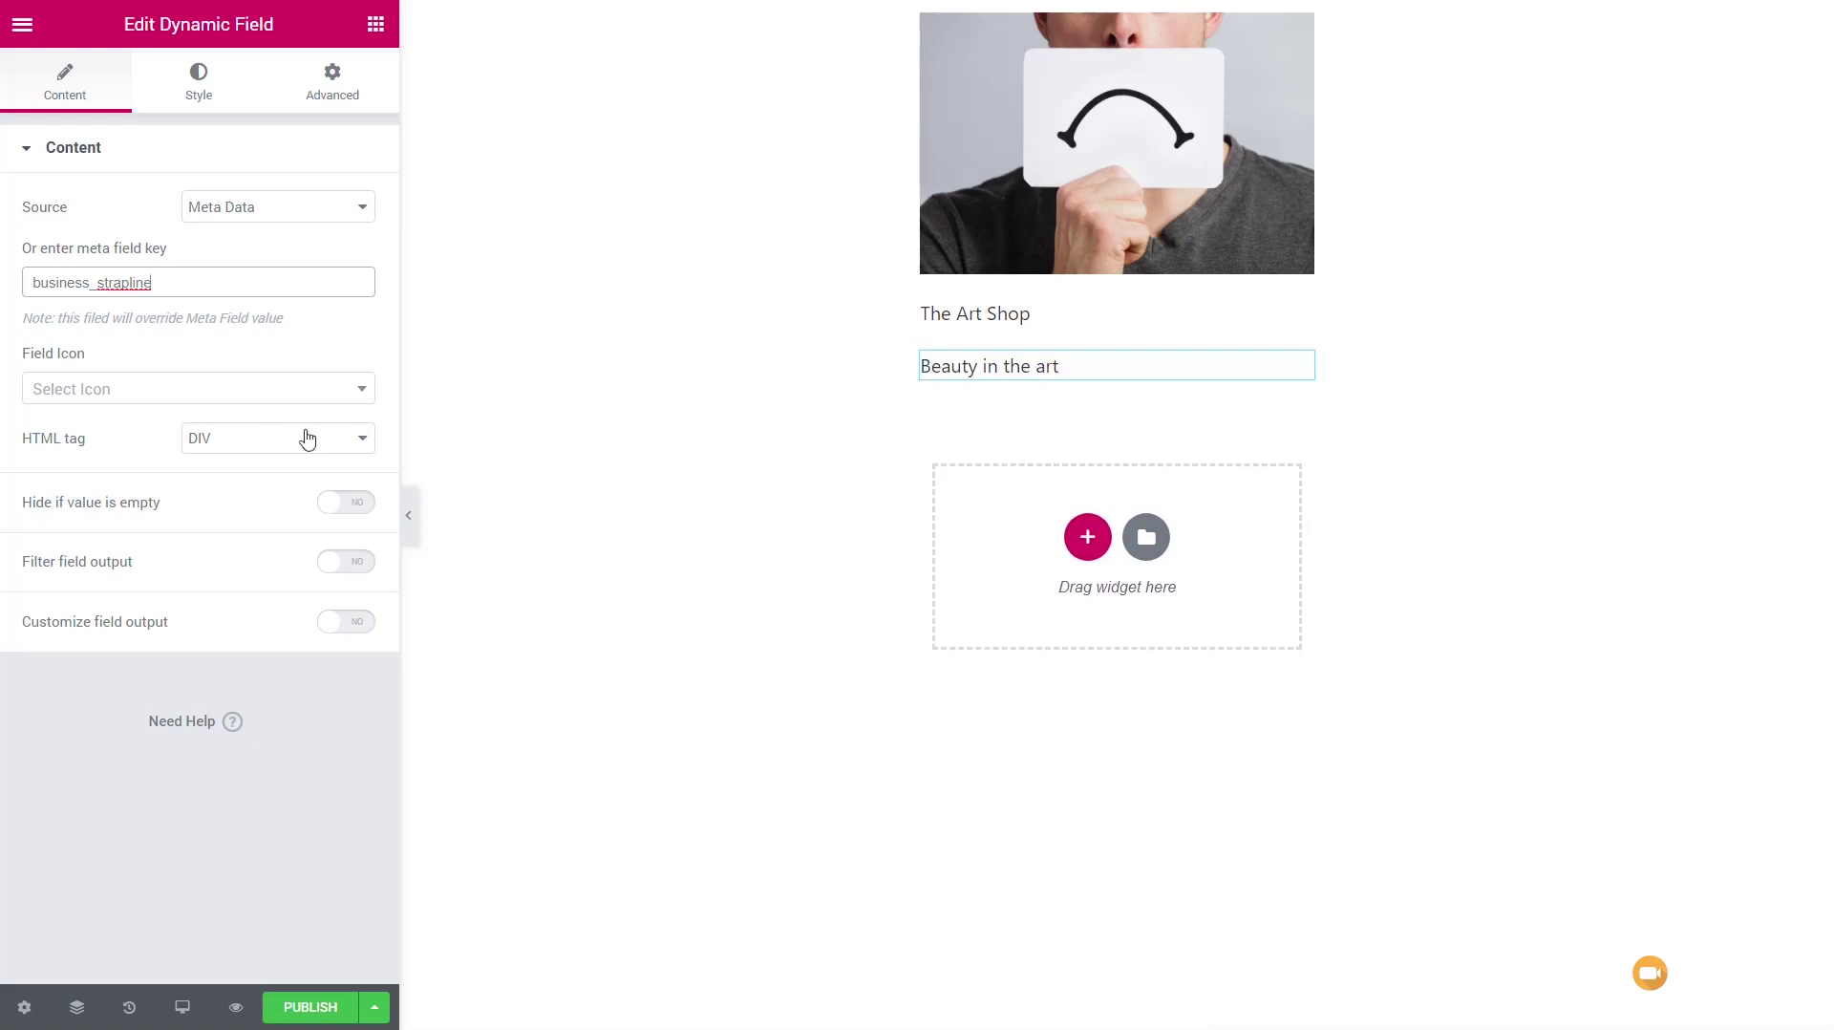
Step: Add an Icon widget below the strapline field in the listing template
{"action": "left_click", "coordinate": [375, 24]}
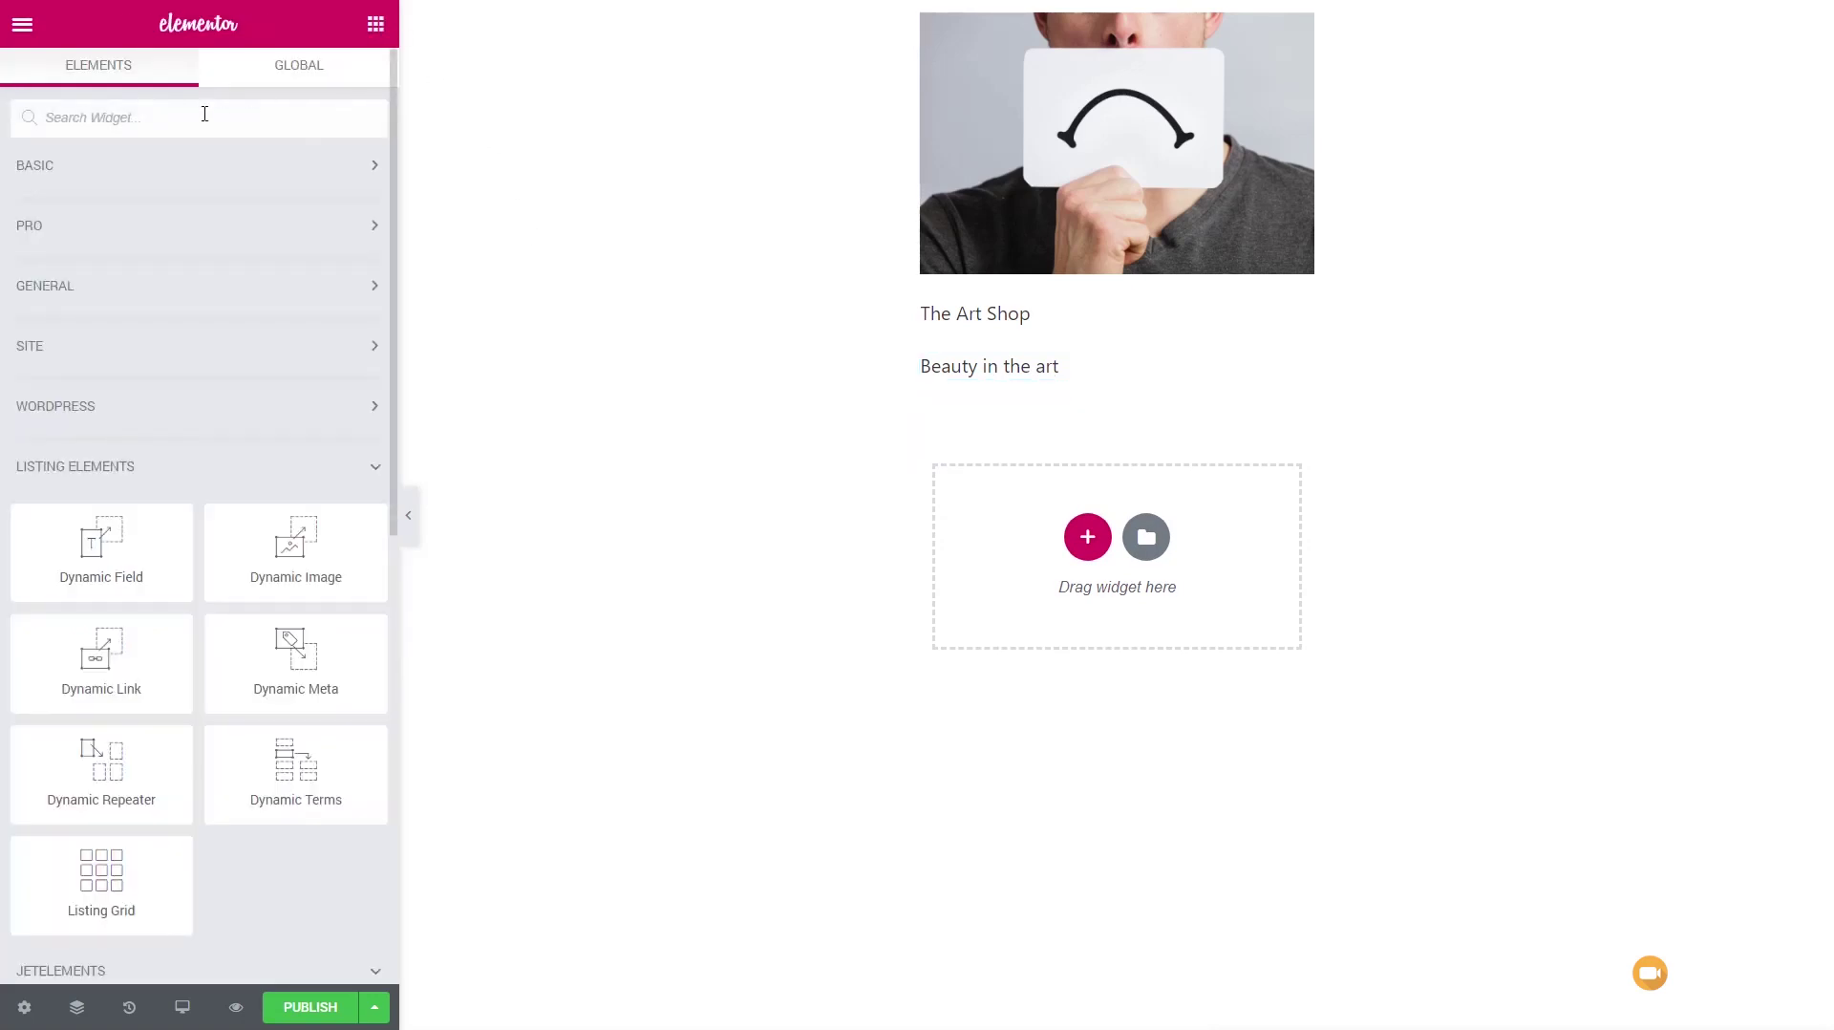
{"action": "left_click", "coordinate": [205, 114]}
{"action": "type", "text": "con"}
{"action": "left_click_drag", "start_coordinate": [90, 186], "coordinate": [1037, 387]}
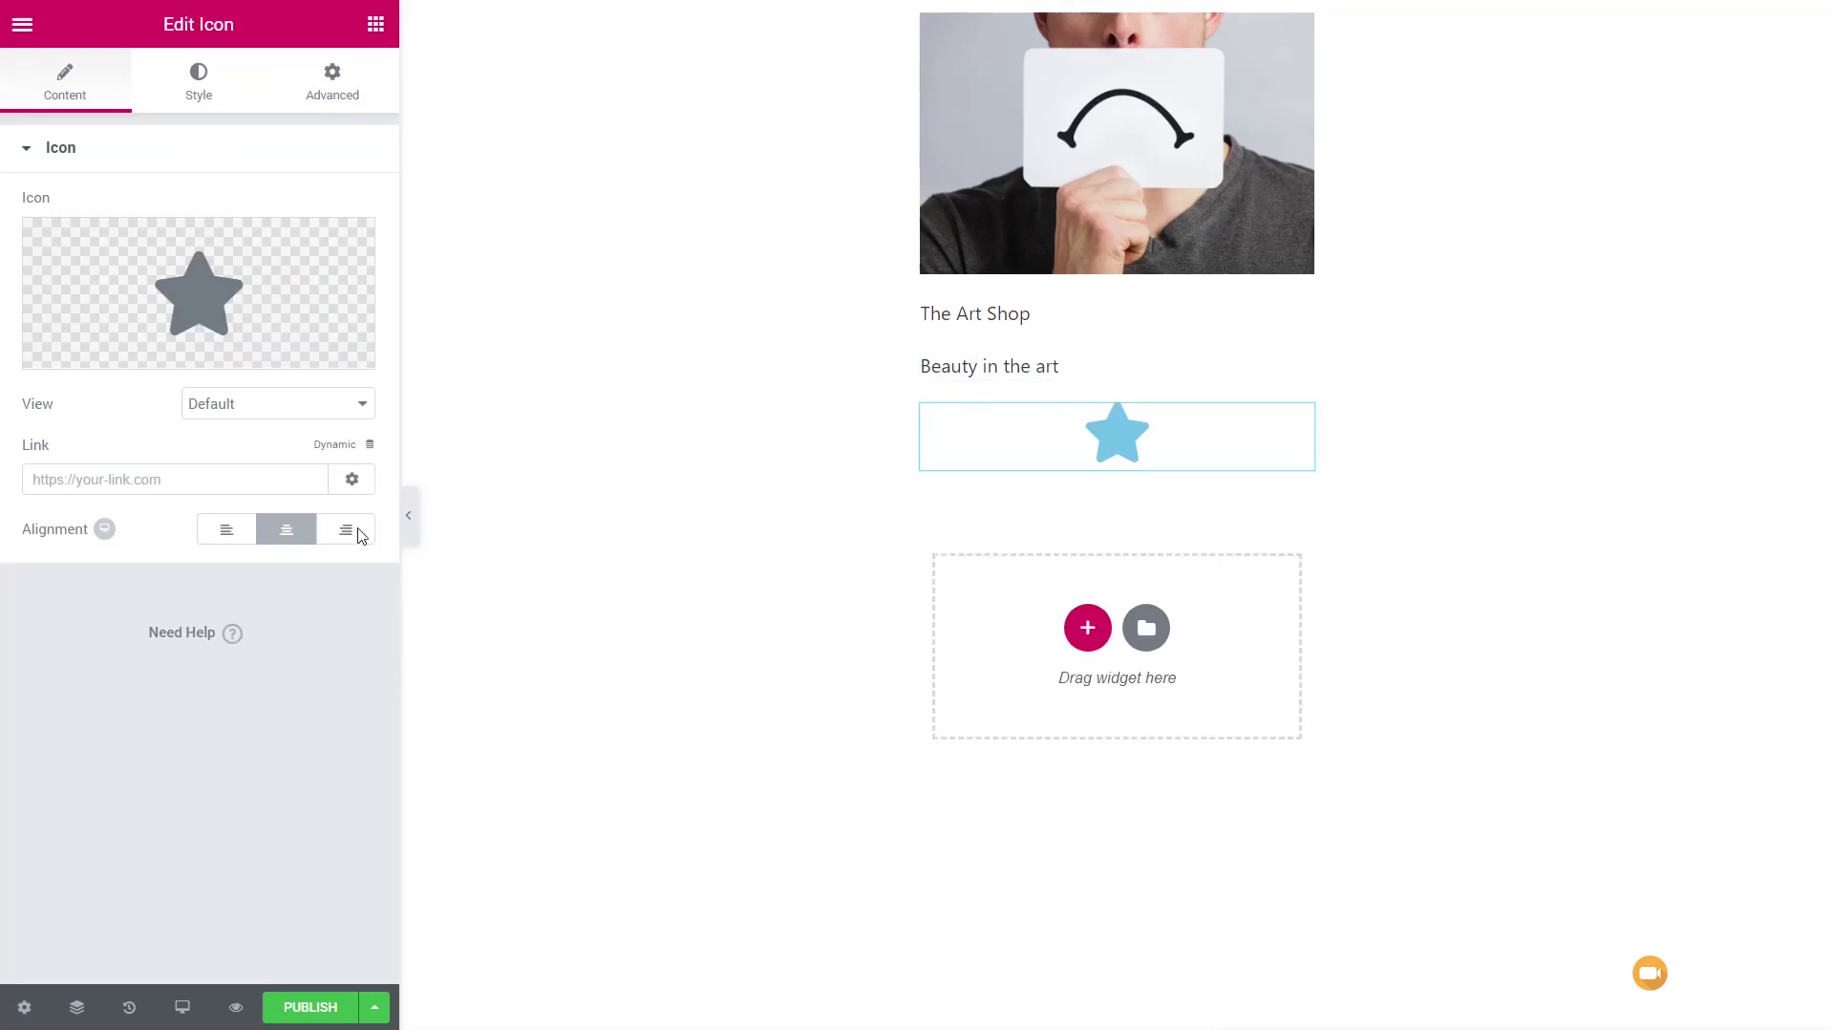
Step: Search the icon library for "map" and replace the star with the map marker pin that has a round hole
{"action": "left_click", "coordinate": [90, 358]}
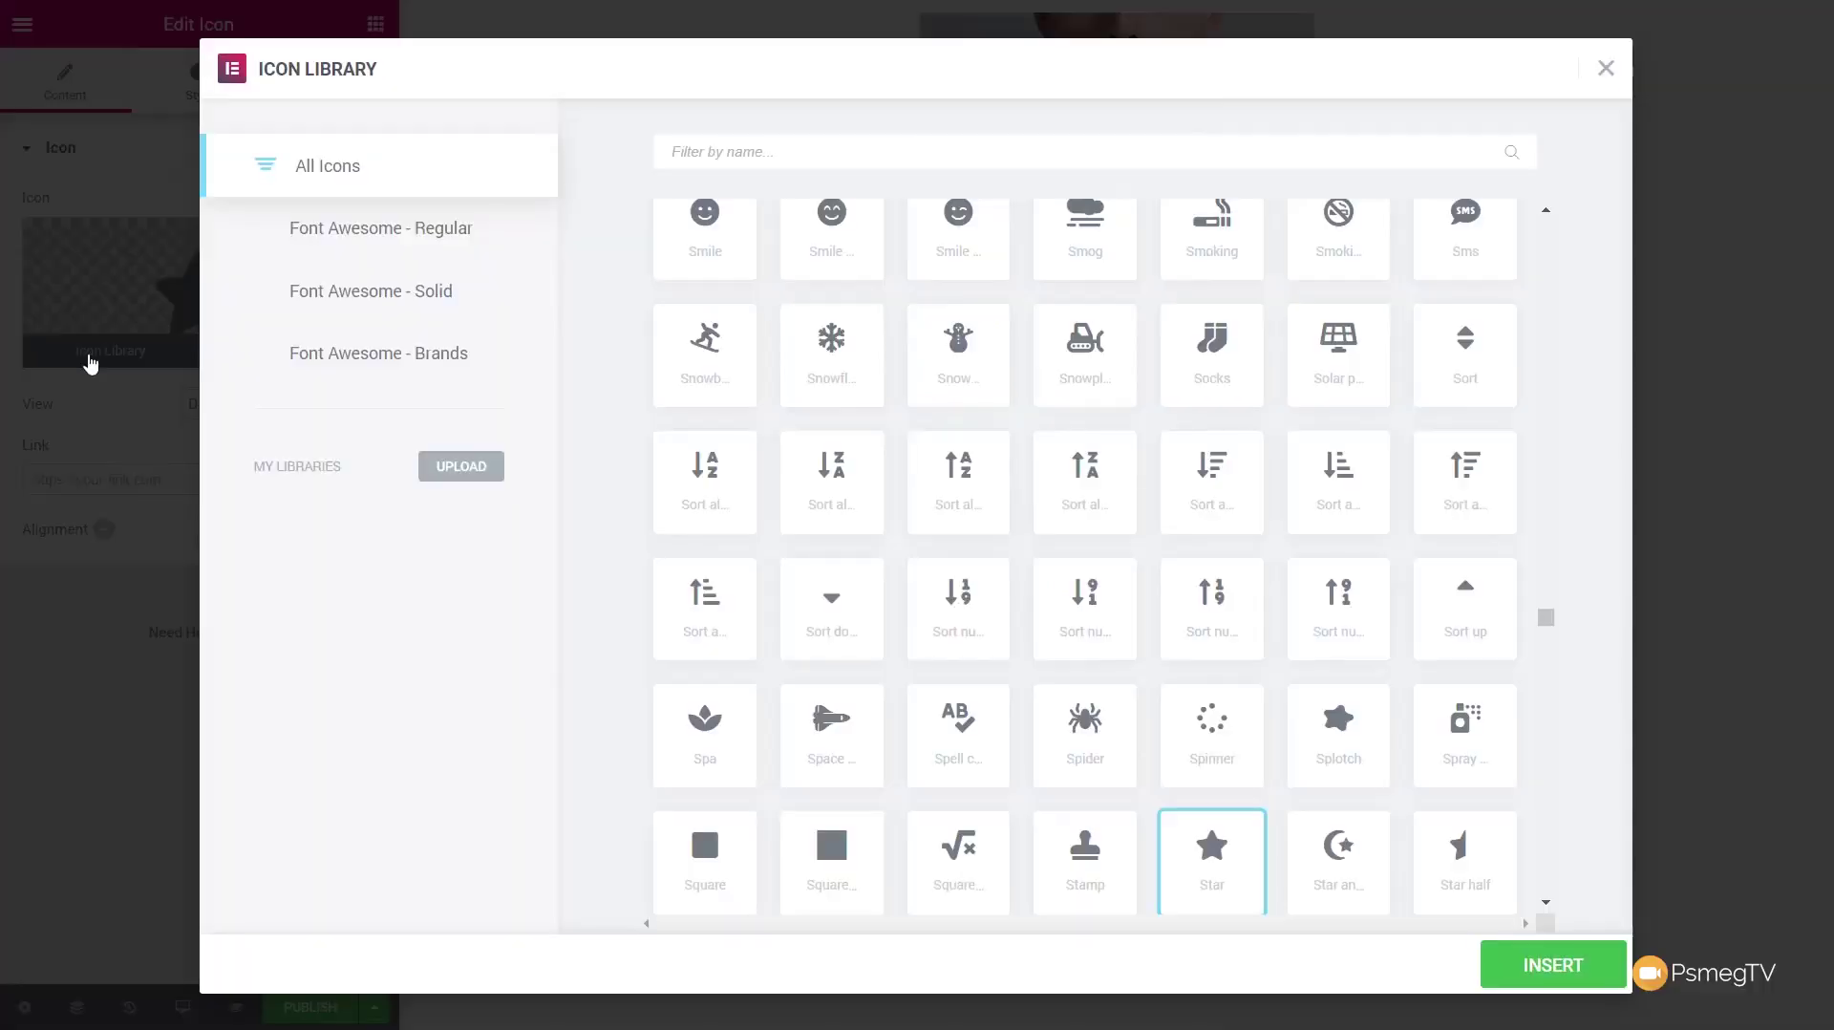
{"action": "left_click", "coordinate": [753, 162]}
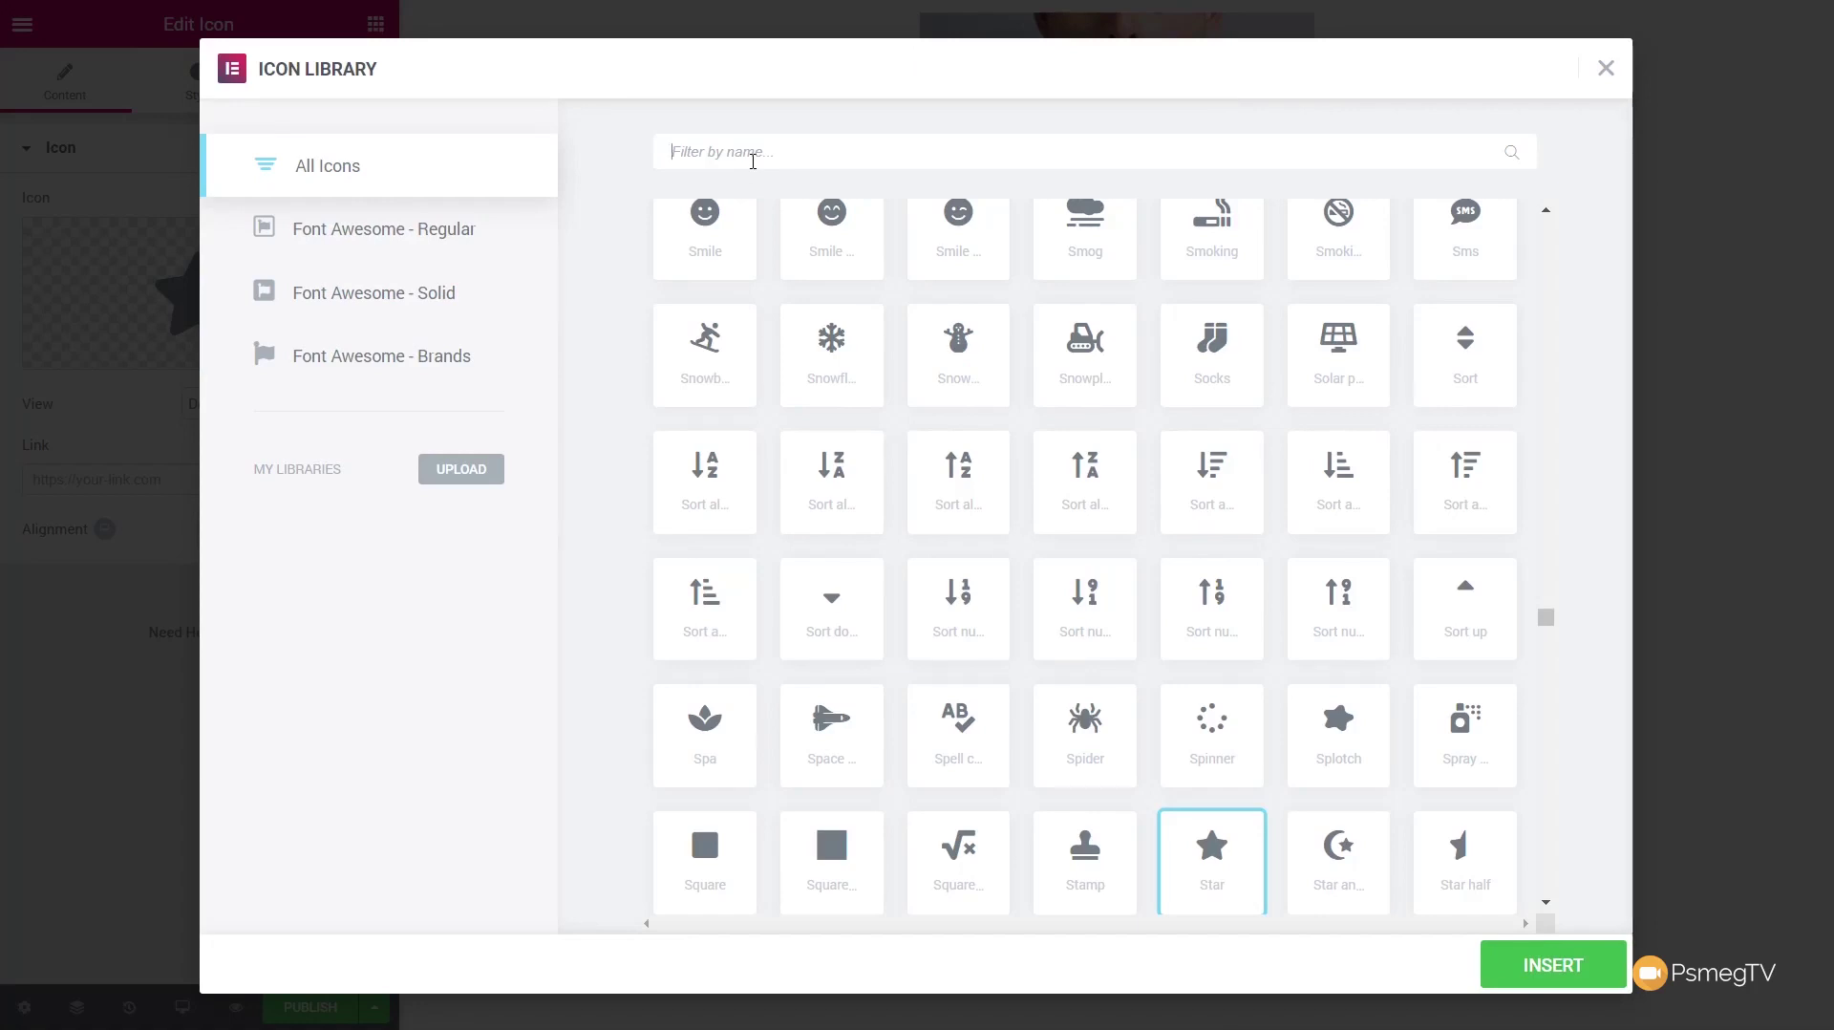
{"action": "left_click", "coordinate": [753, 161]}
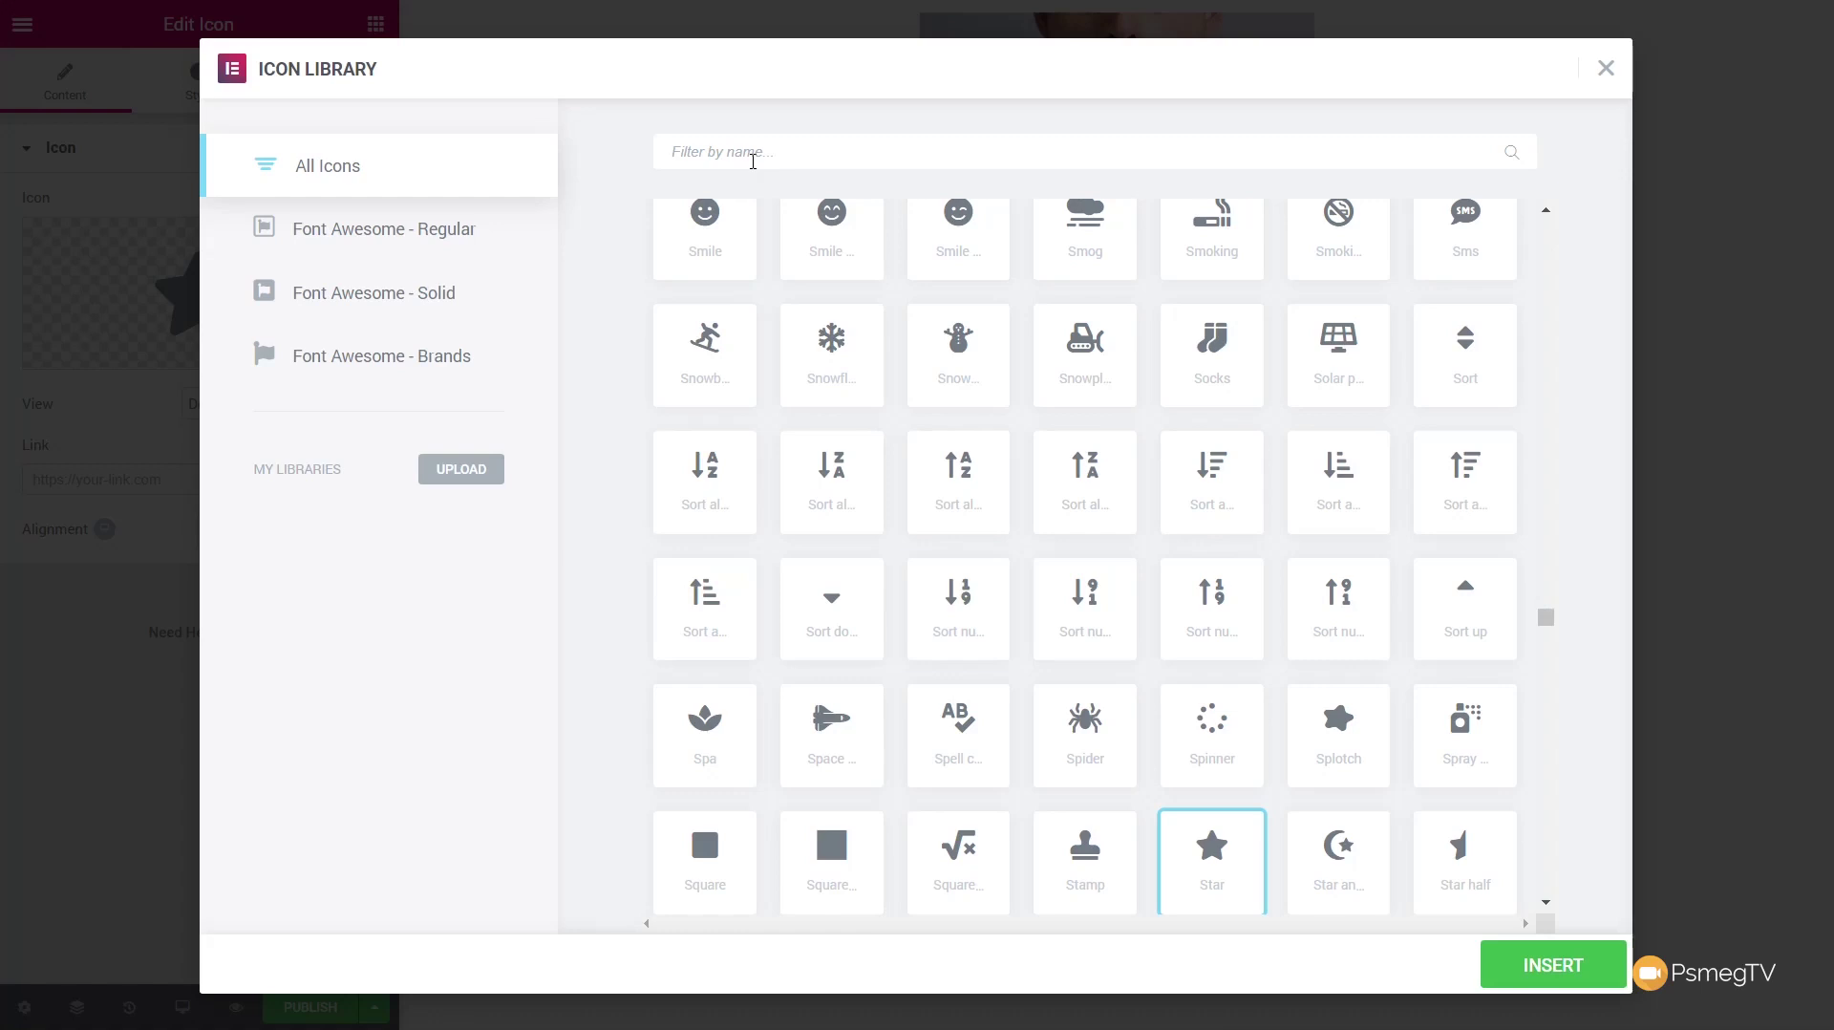
{"action": "type", "text": "map"}
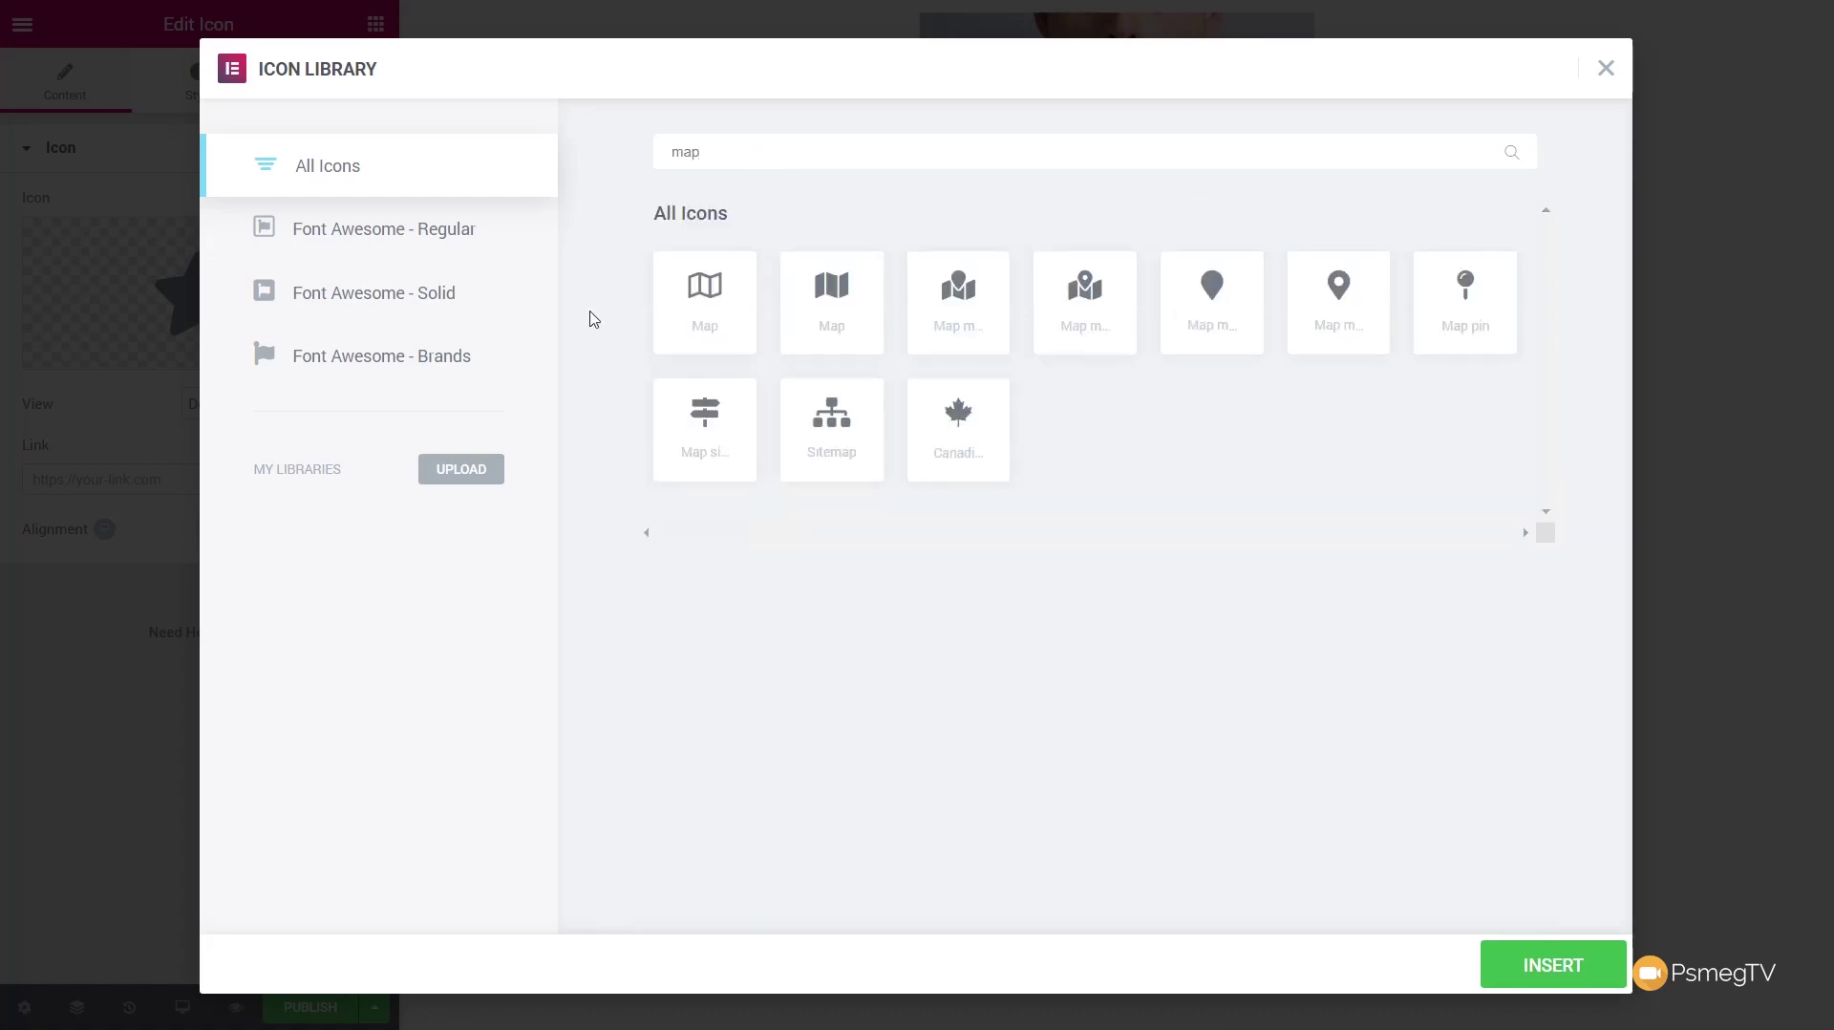
{"action": "left_click", "coordinate": [1305, 321]}
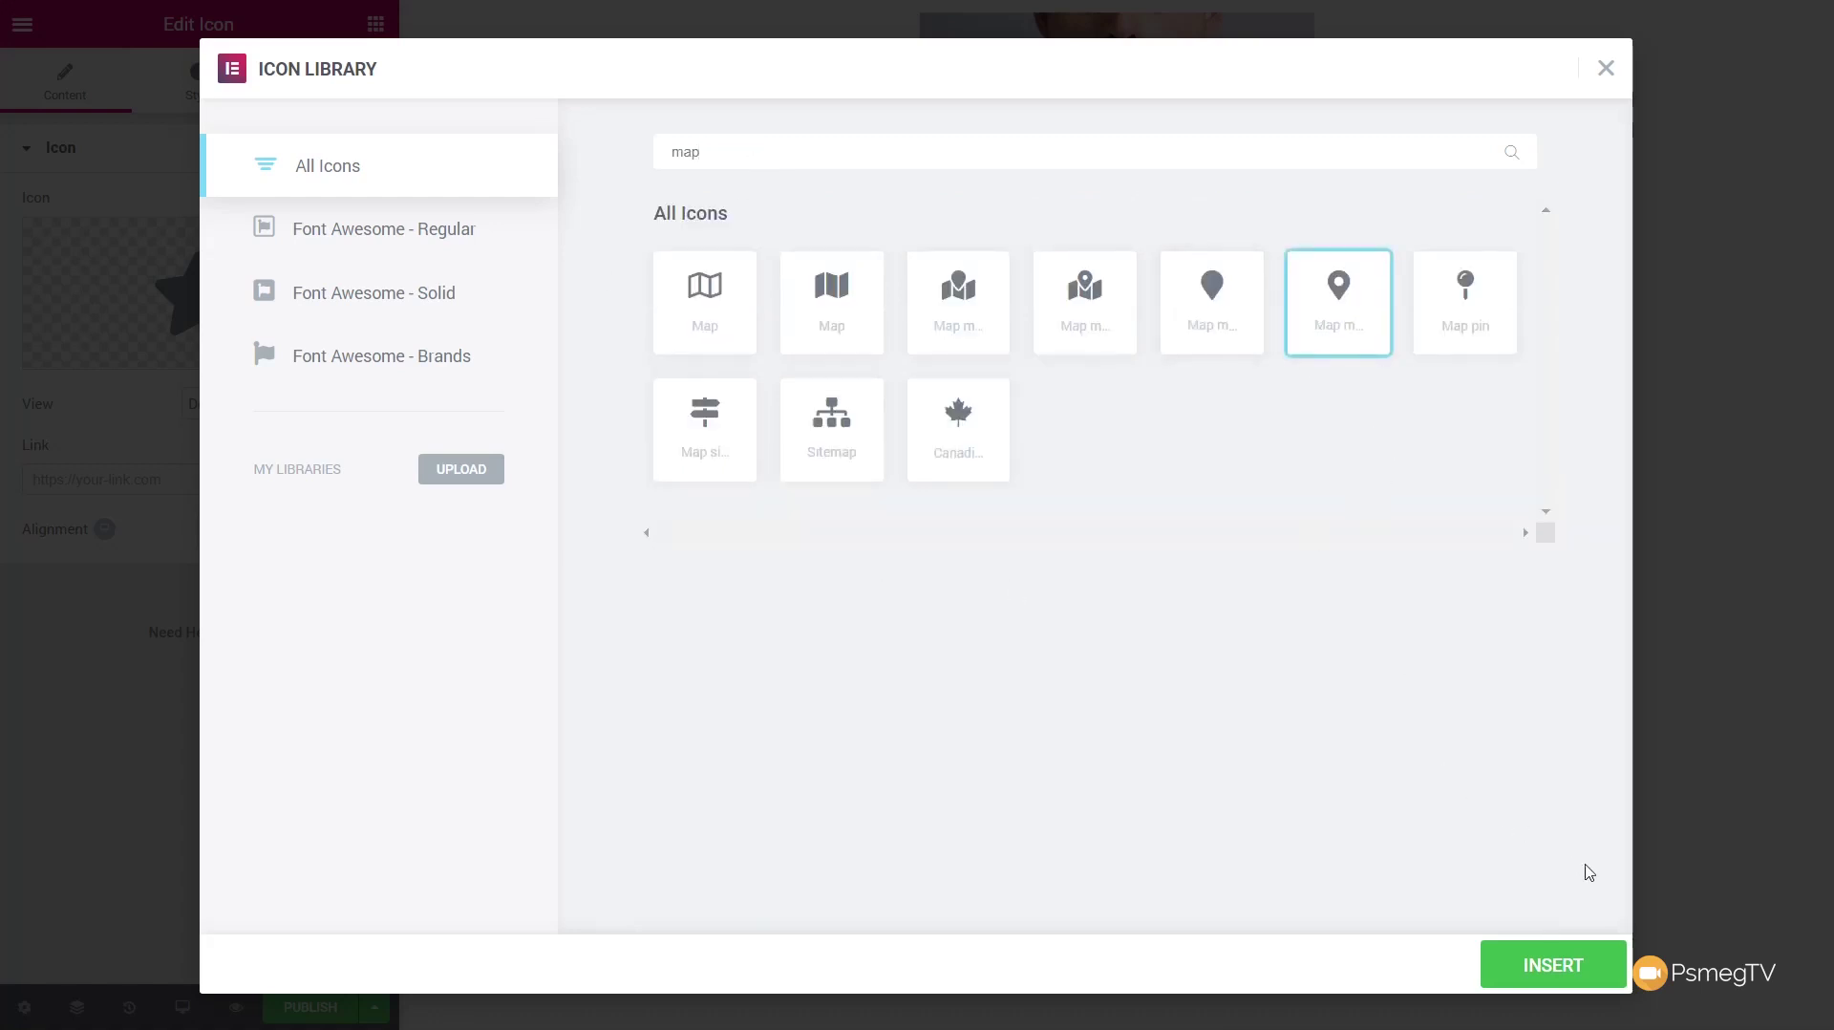
{"action": "left_click", "coordinate": [1557, 965]}
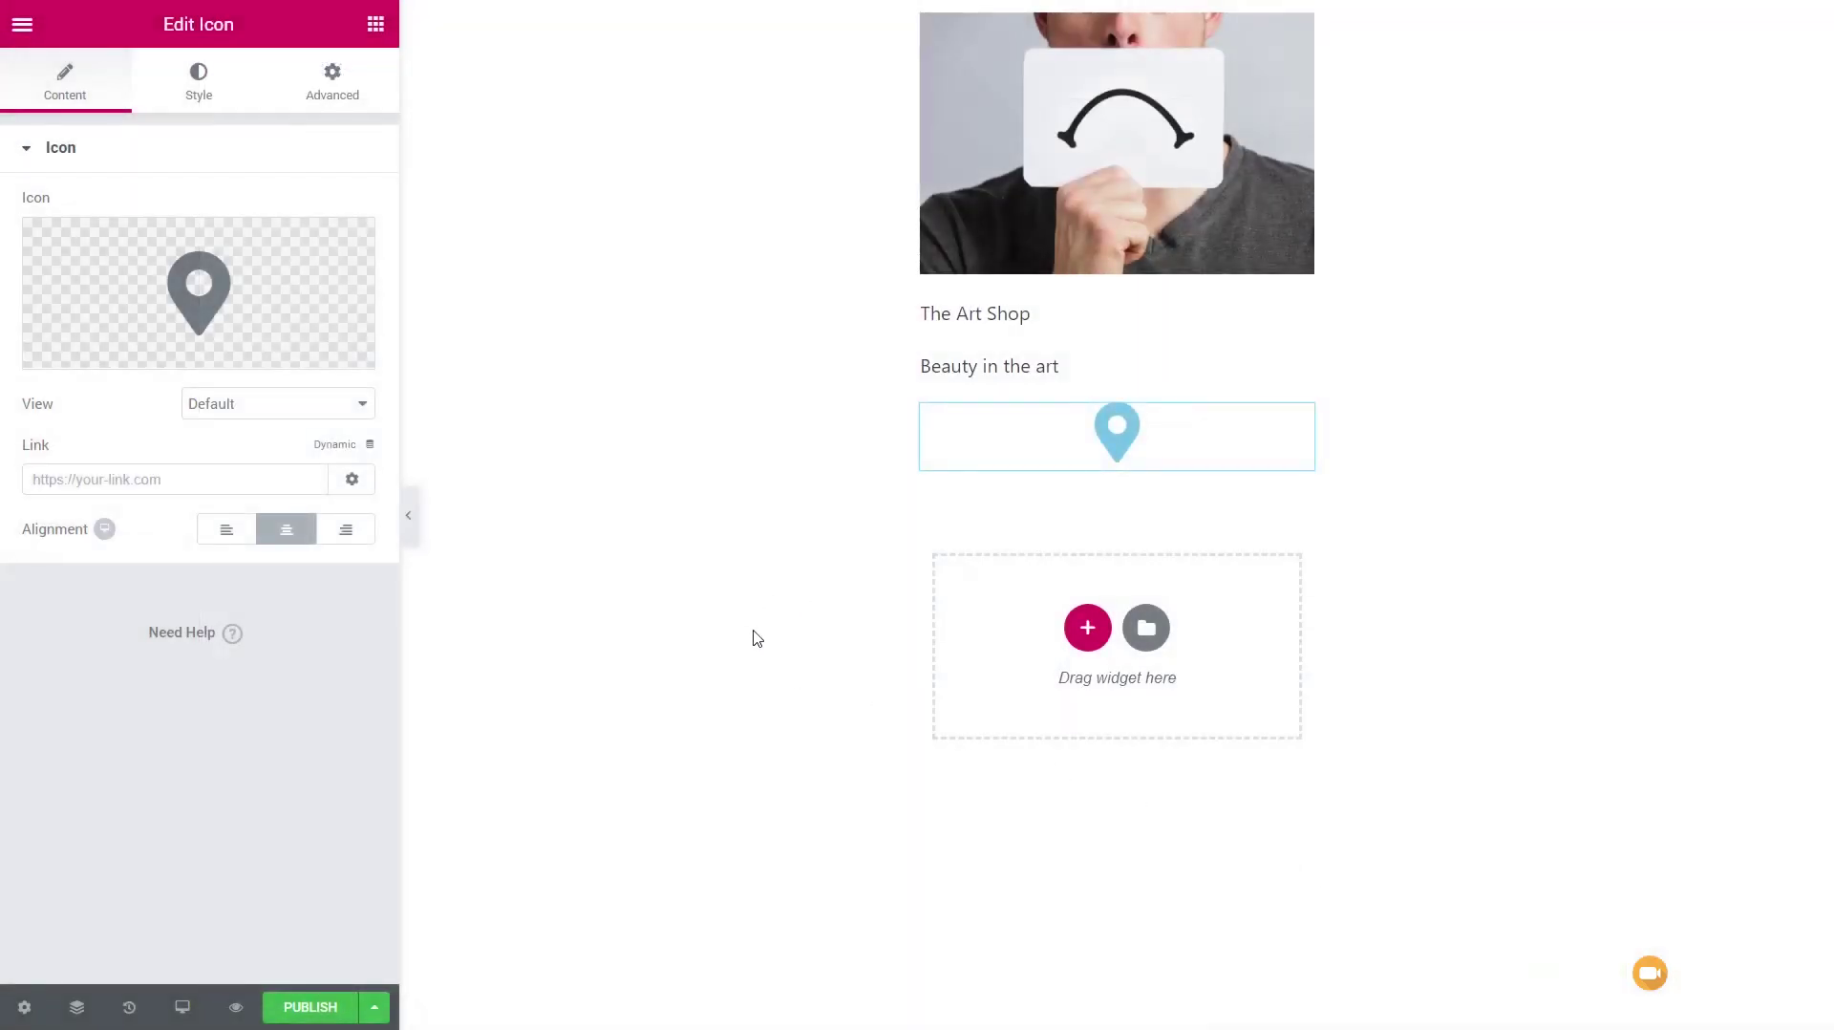
Step: Duplicate the strapline field, place the copy below the map marker icon and set its meta field key to "business_address"
{"action": "right_click", "coordinate": [1167, 382]}
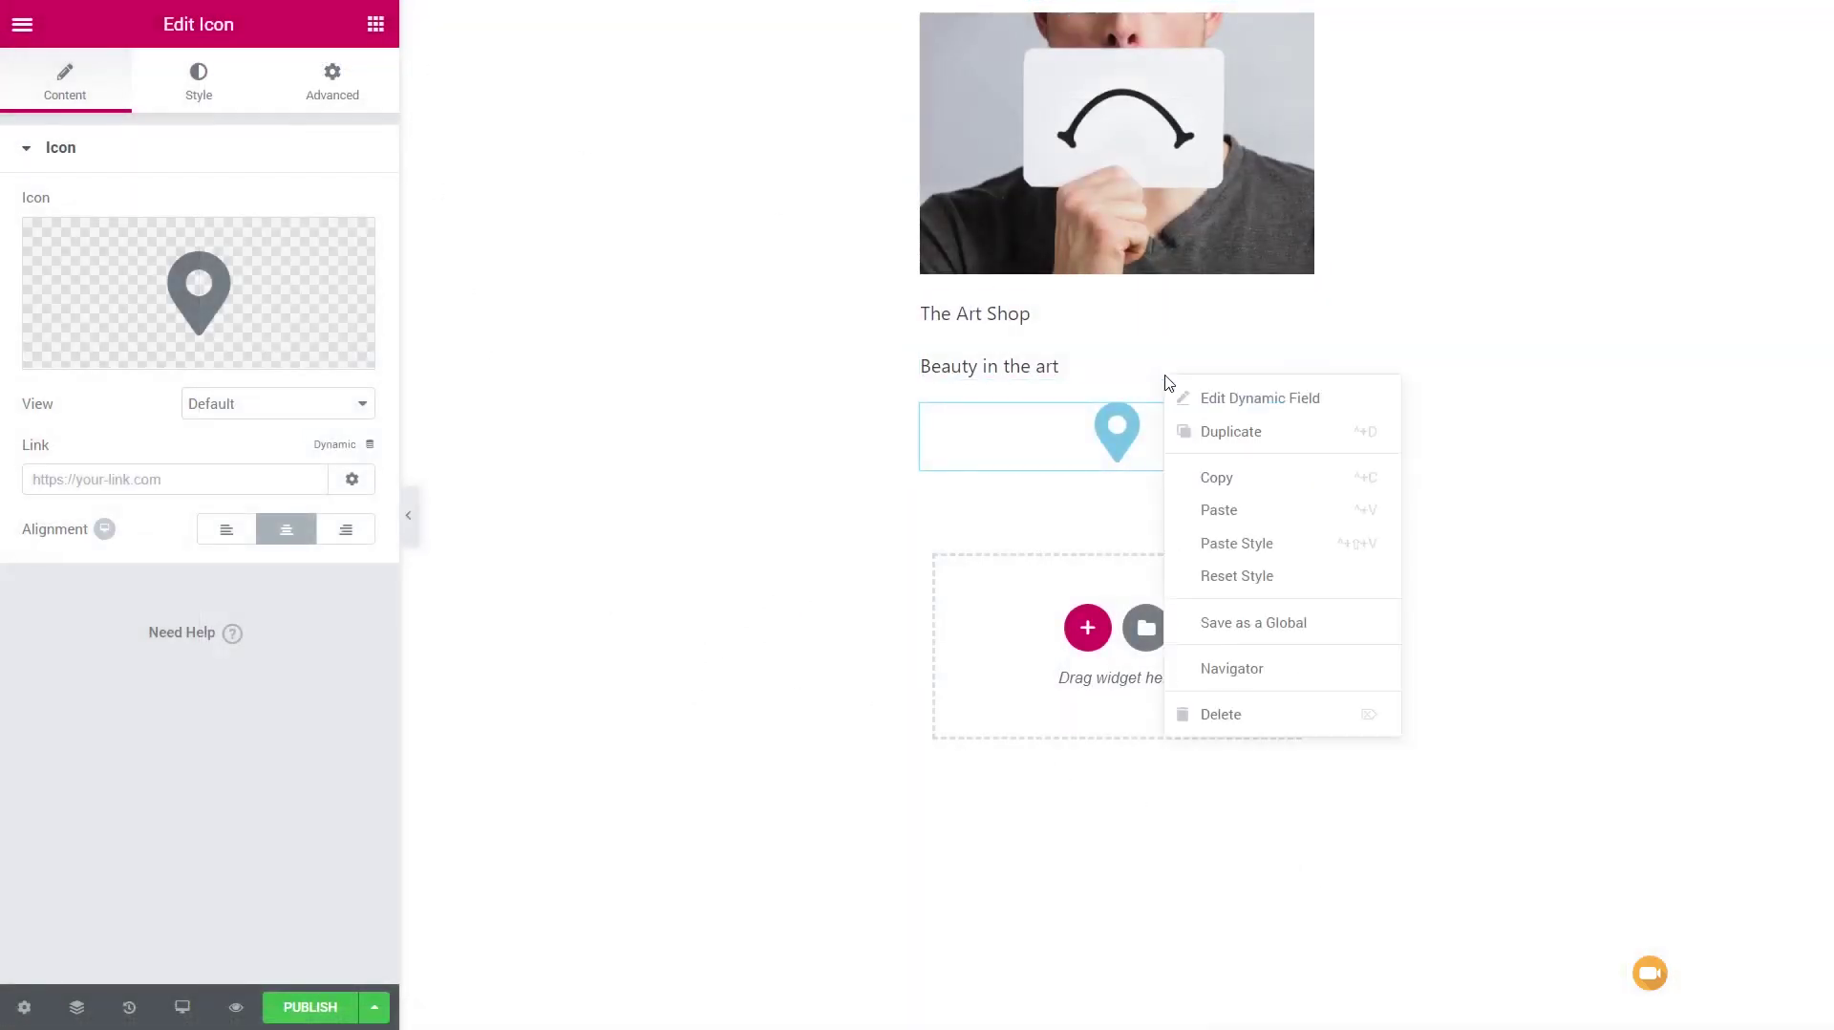
{"action": "left_click", "coordinate": [1309, 438]}
{"action": "left_click_drag", "start_coordinate": [1298, 418], "coordinate": [1159, 499]}
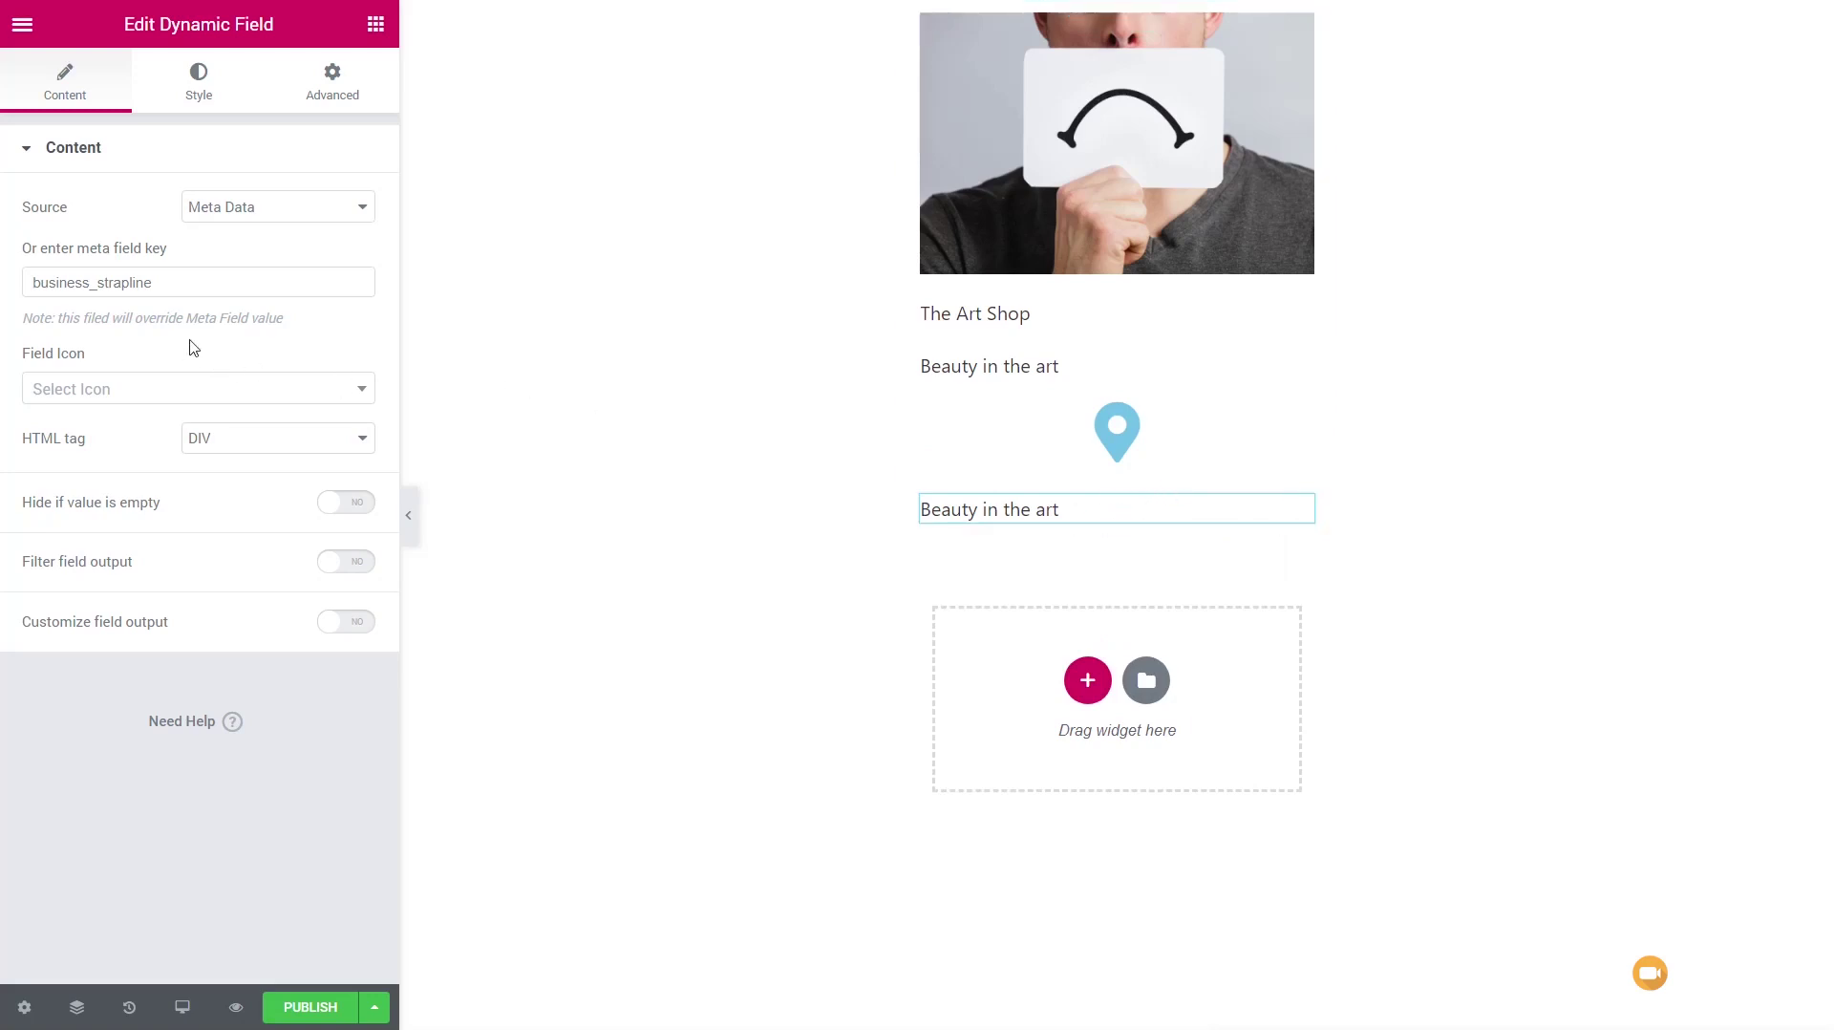
{"action": "left_click_drag", "start_coordinate": [177, 284], "coordinate": [111, 284]}
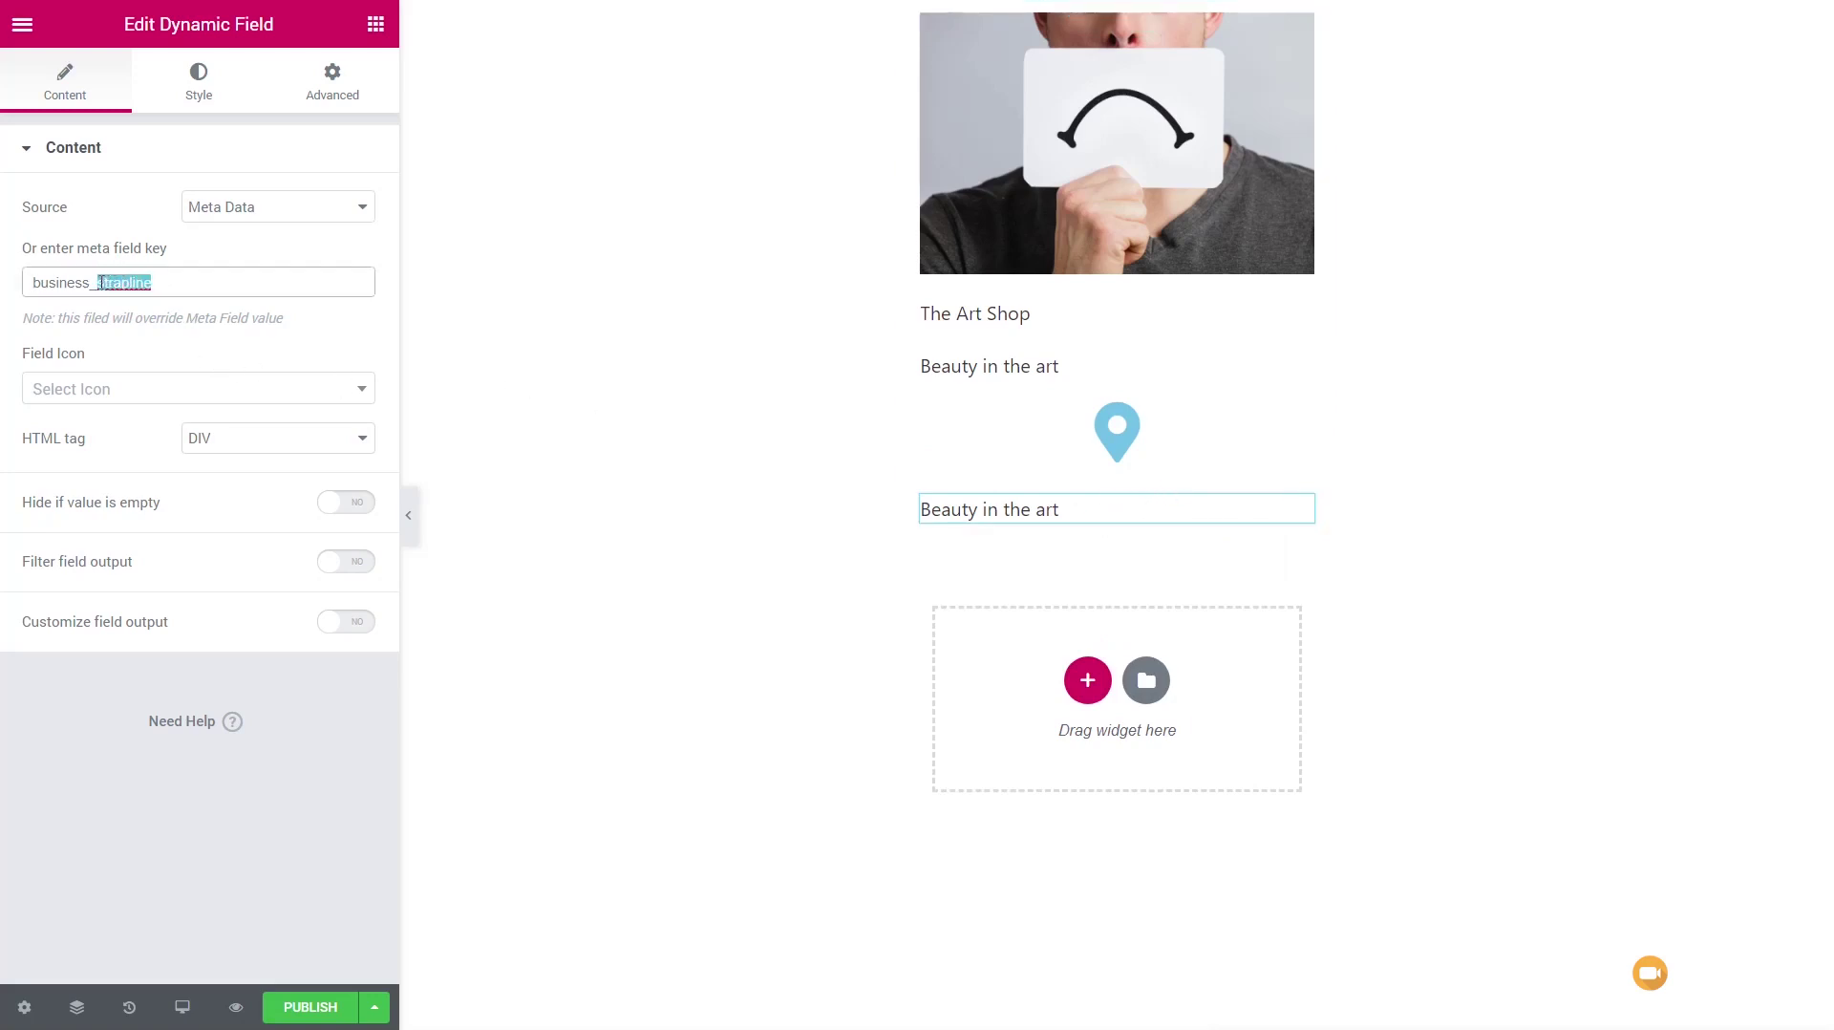
{"action": "type", "text": "add"}
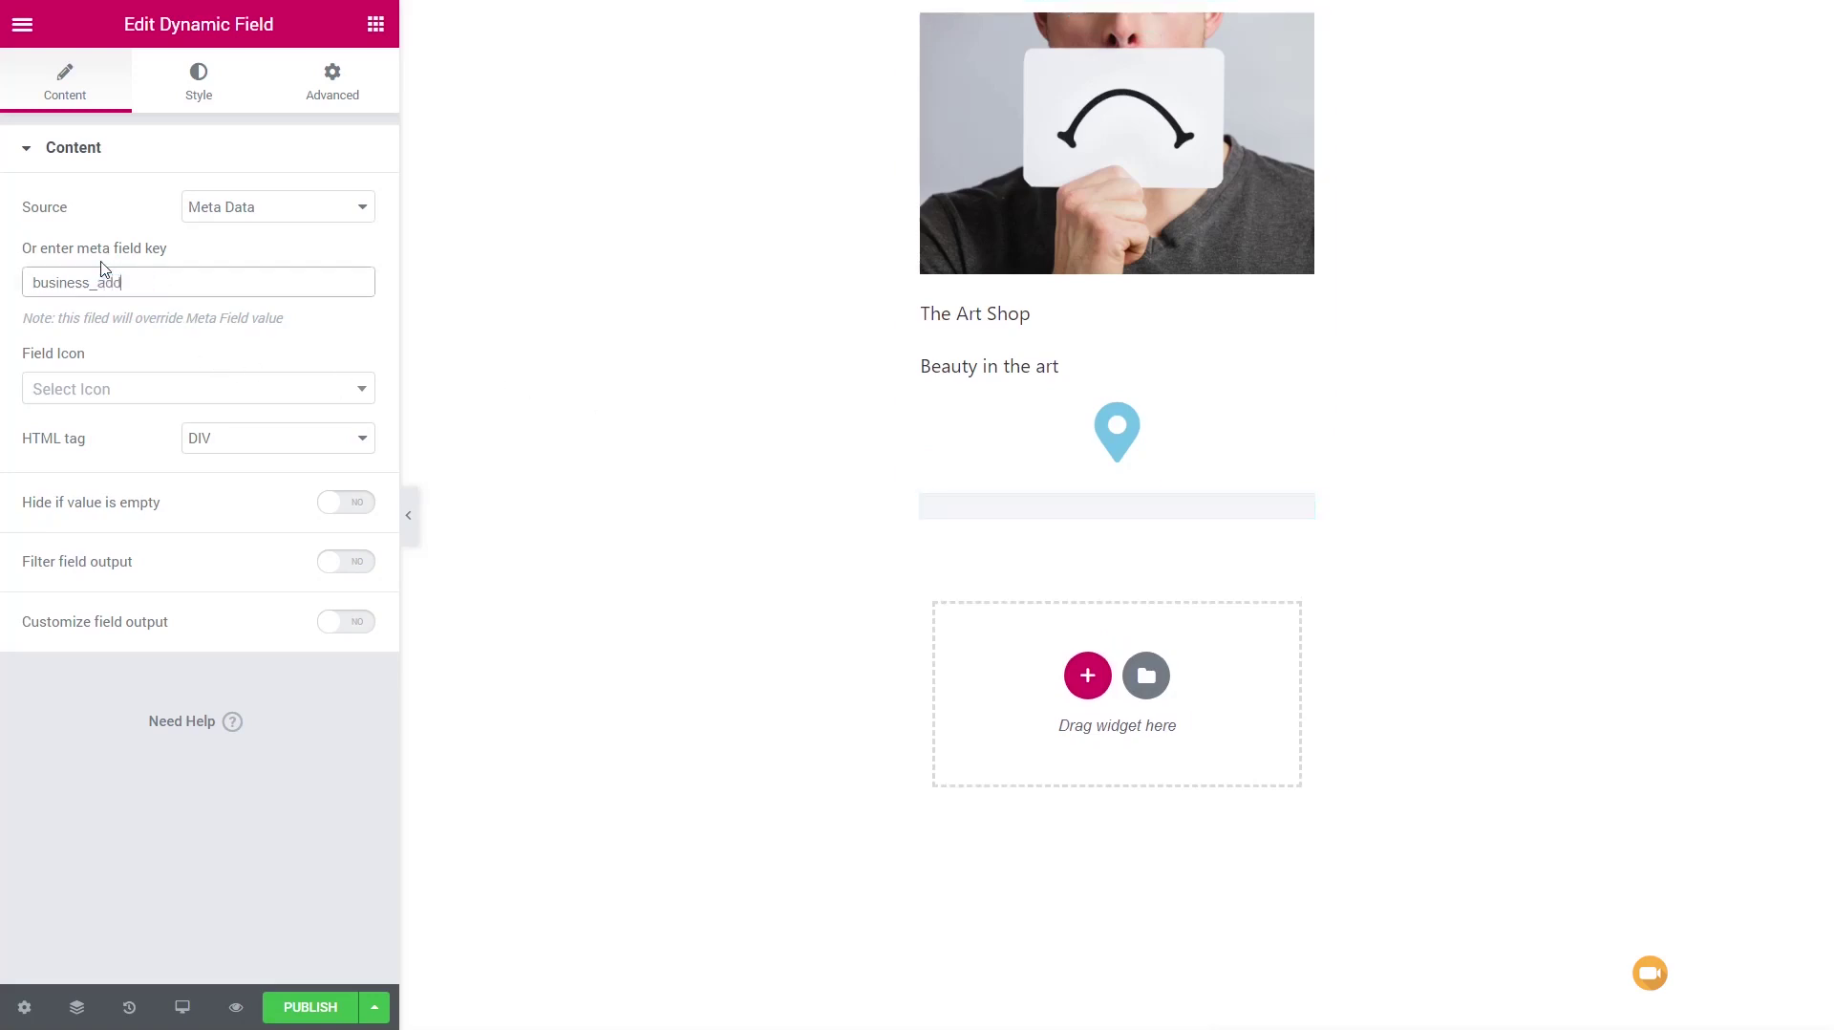
{"action": "type", "text": "ress"}
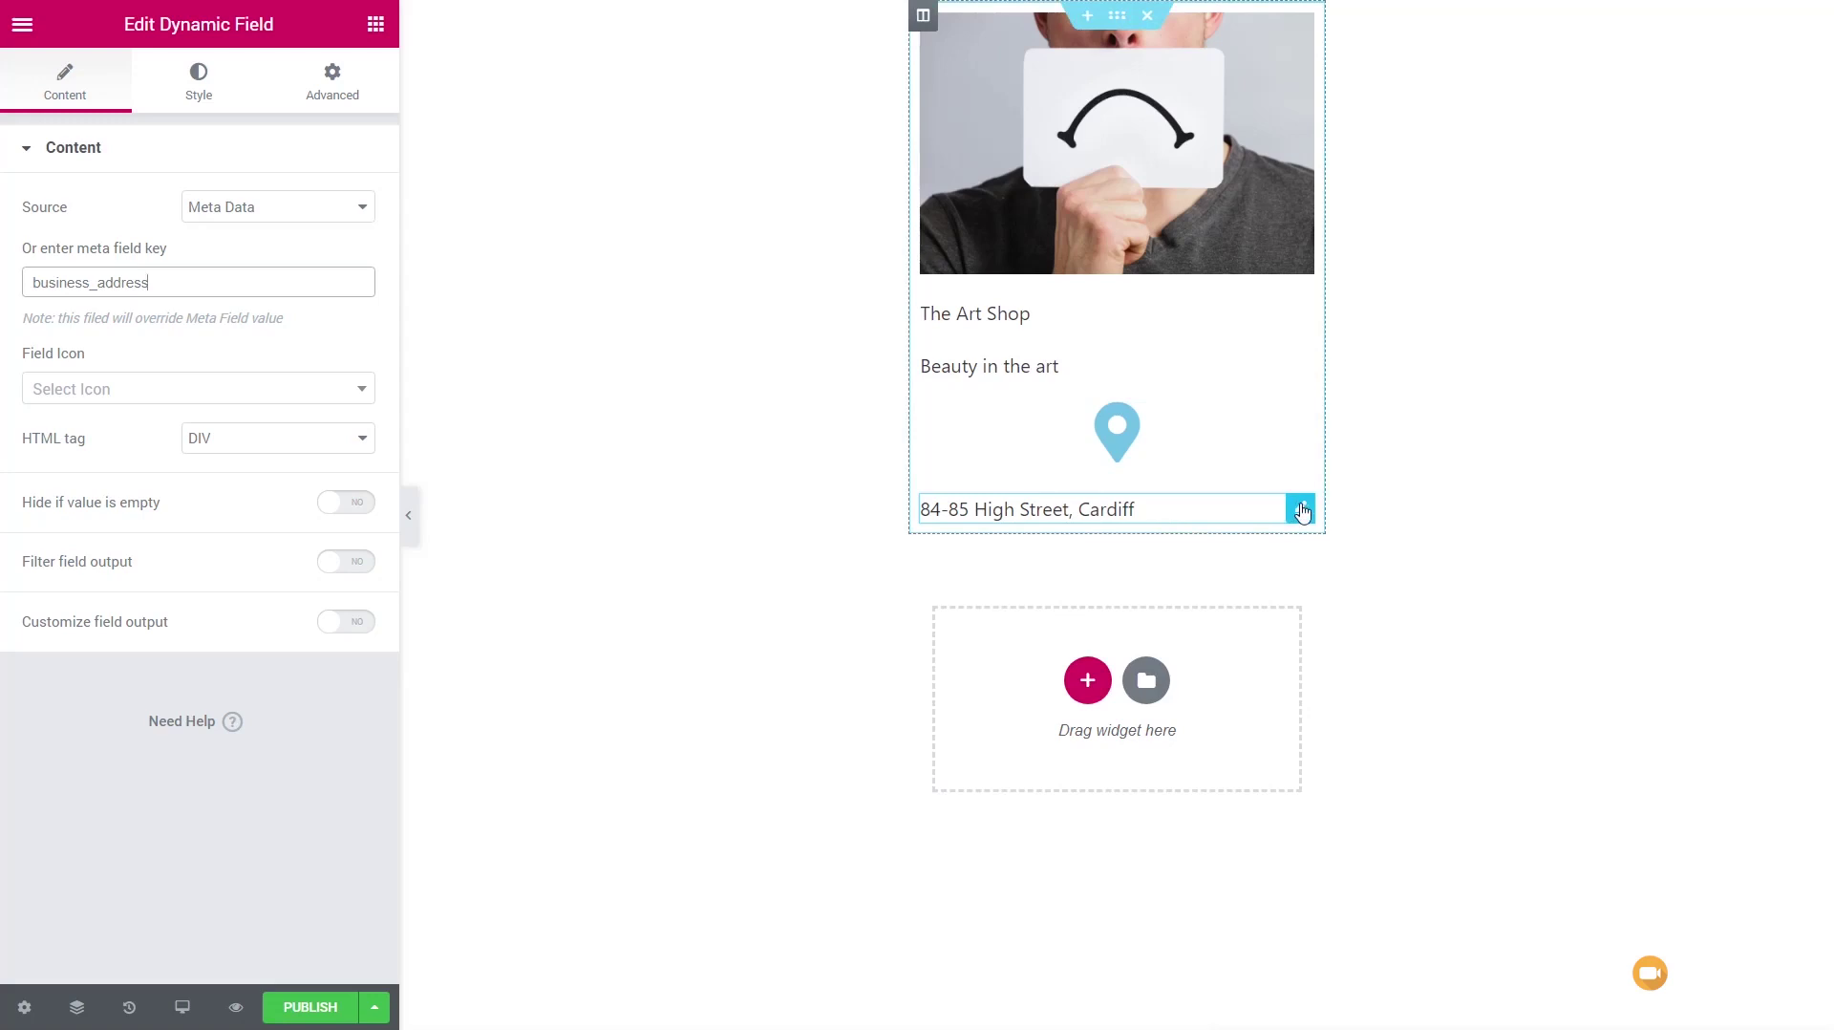
Step: Duplicate the address field and set the copy's meta field key to "business_telephone", correcting the spelling
{"action": "right_click", "coordinate": [1305, 511]}
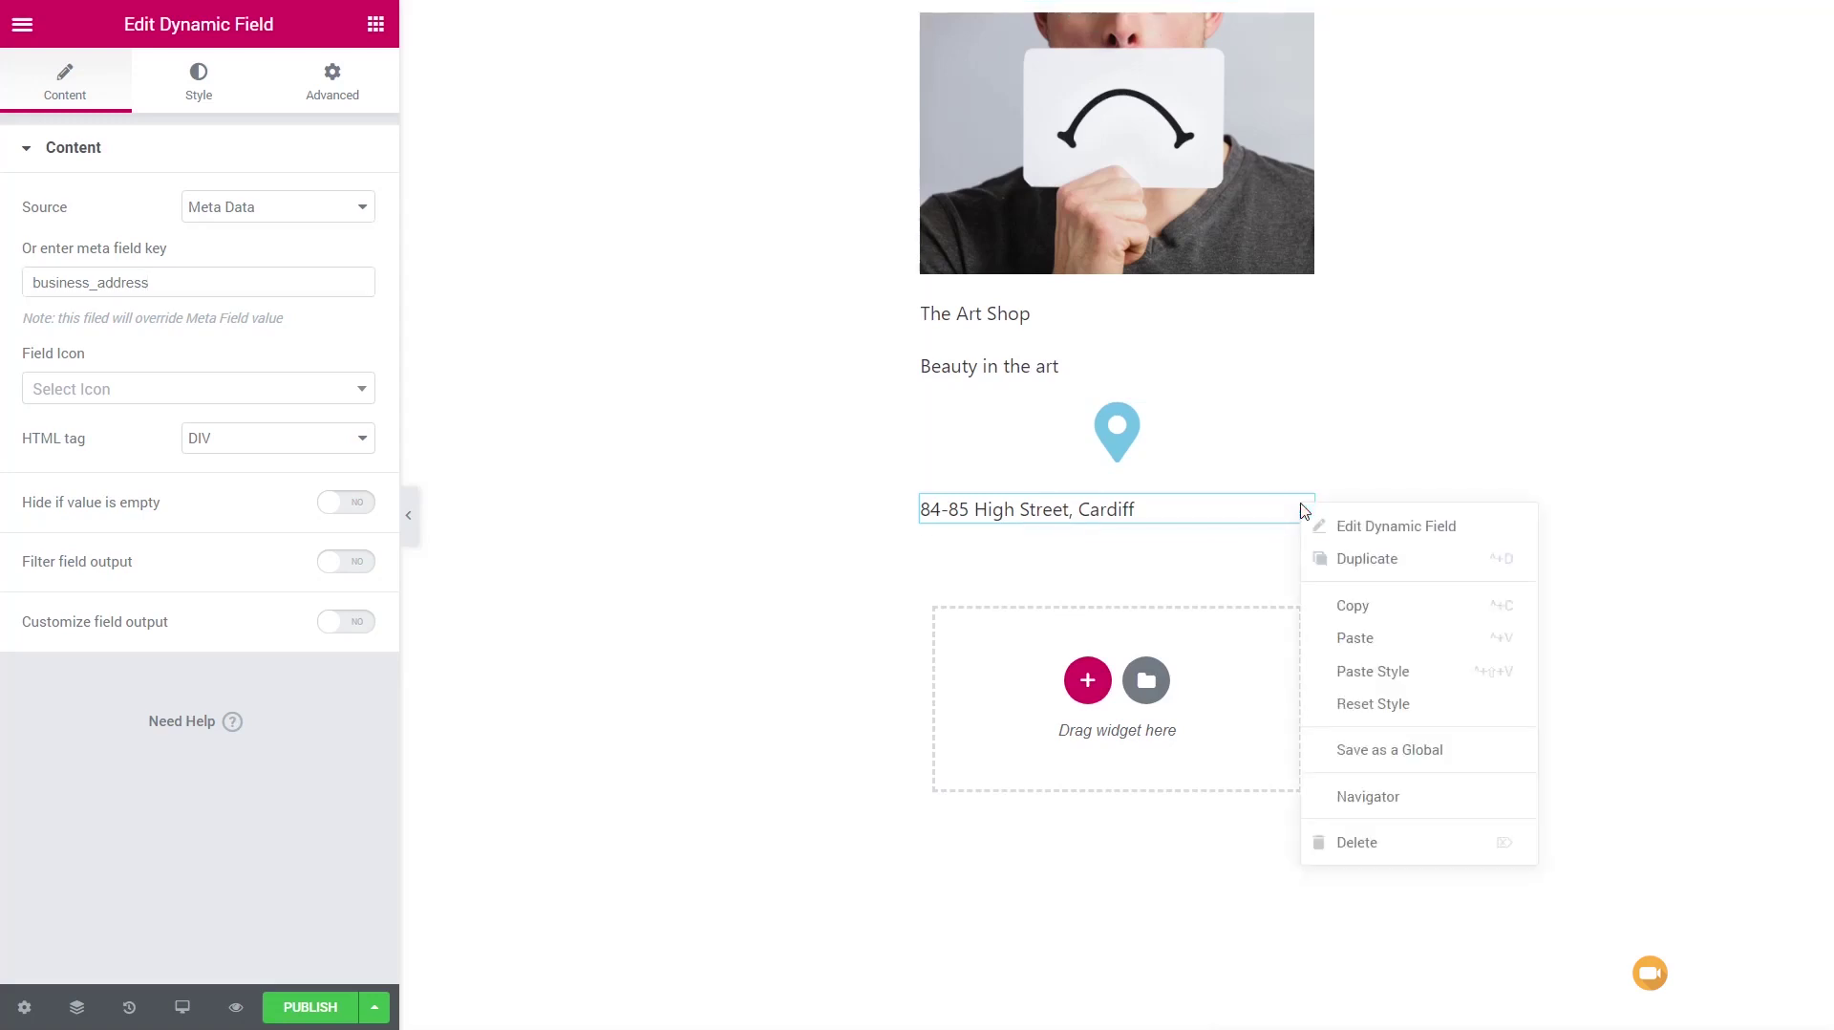
{"action": "left_click", "coordinate": [1421, 561]}
{"action": "left_click_drag", "start_coordinate": [182, 289], "coordinate": [102, 293]}
{"action": "type", "text": "telpehone"}
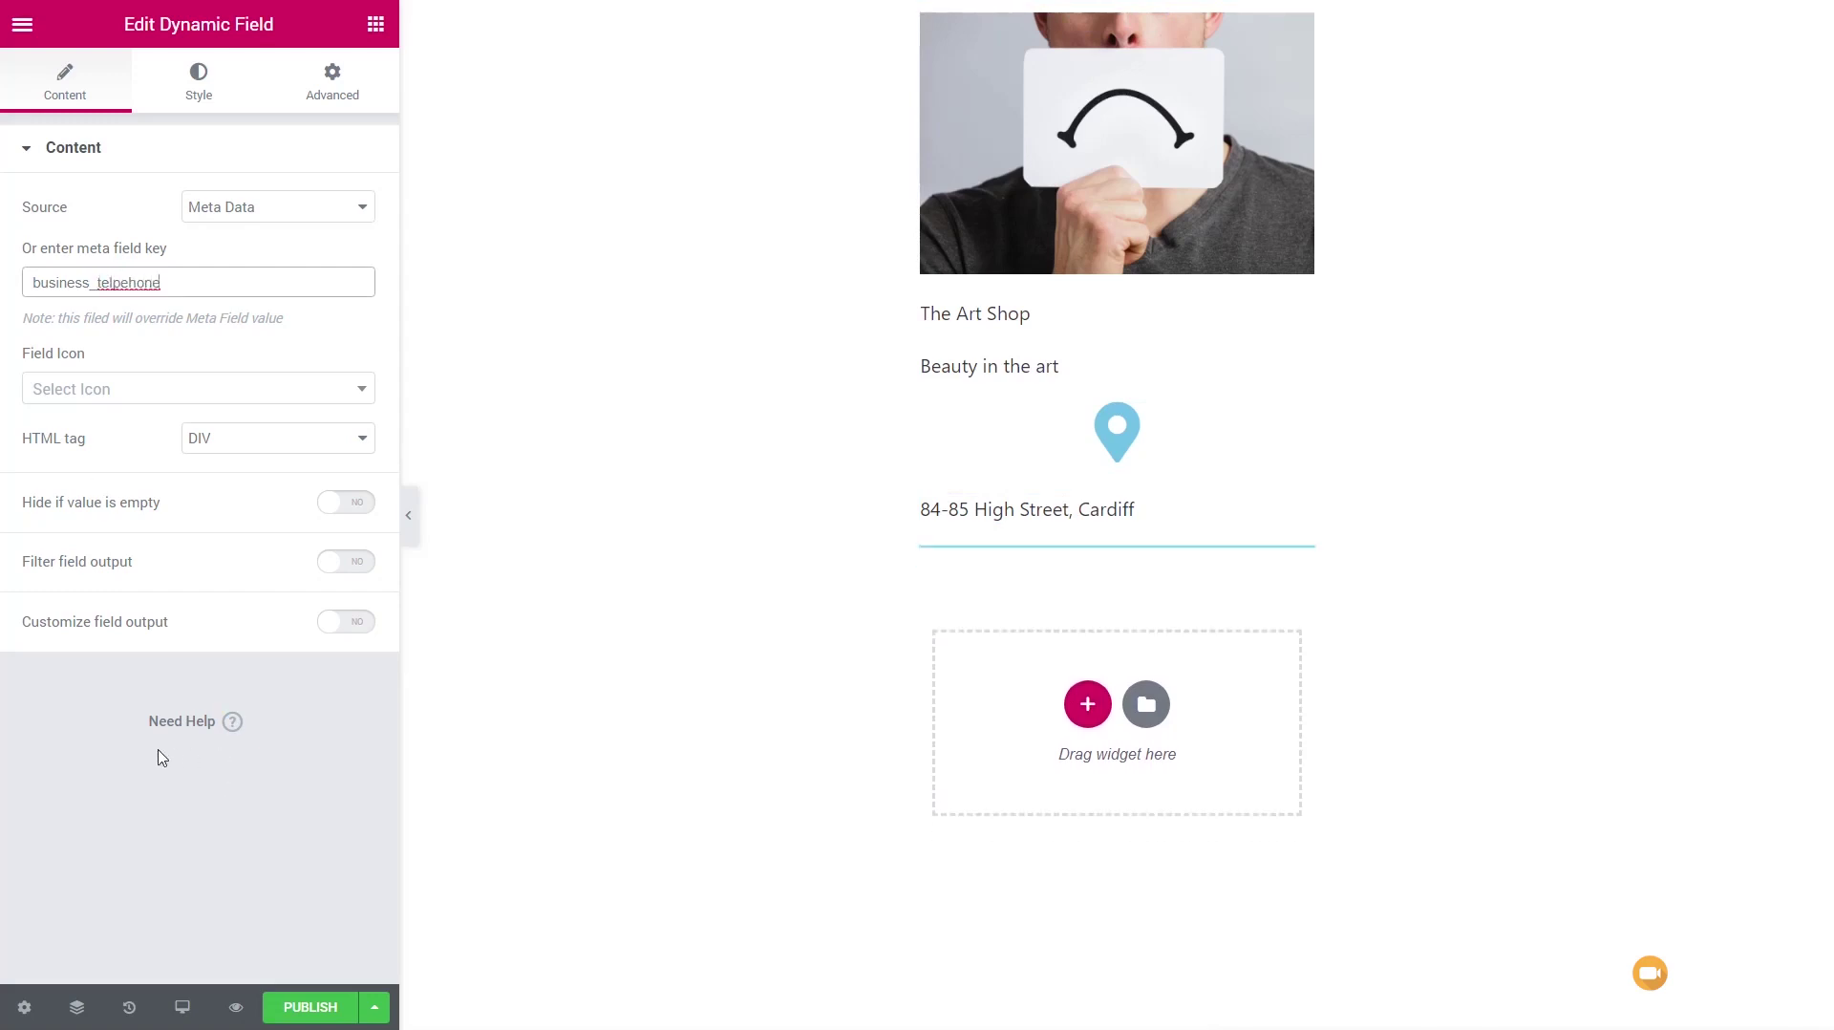
{"action": "right_click", "coordinate": [118, 283]}
{"action": "left_click", "coordinate": [183, 300]}
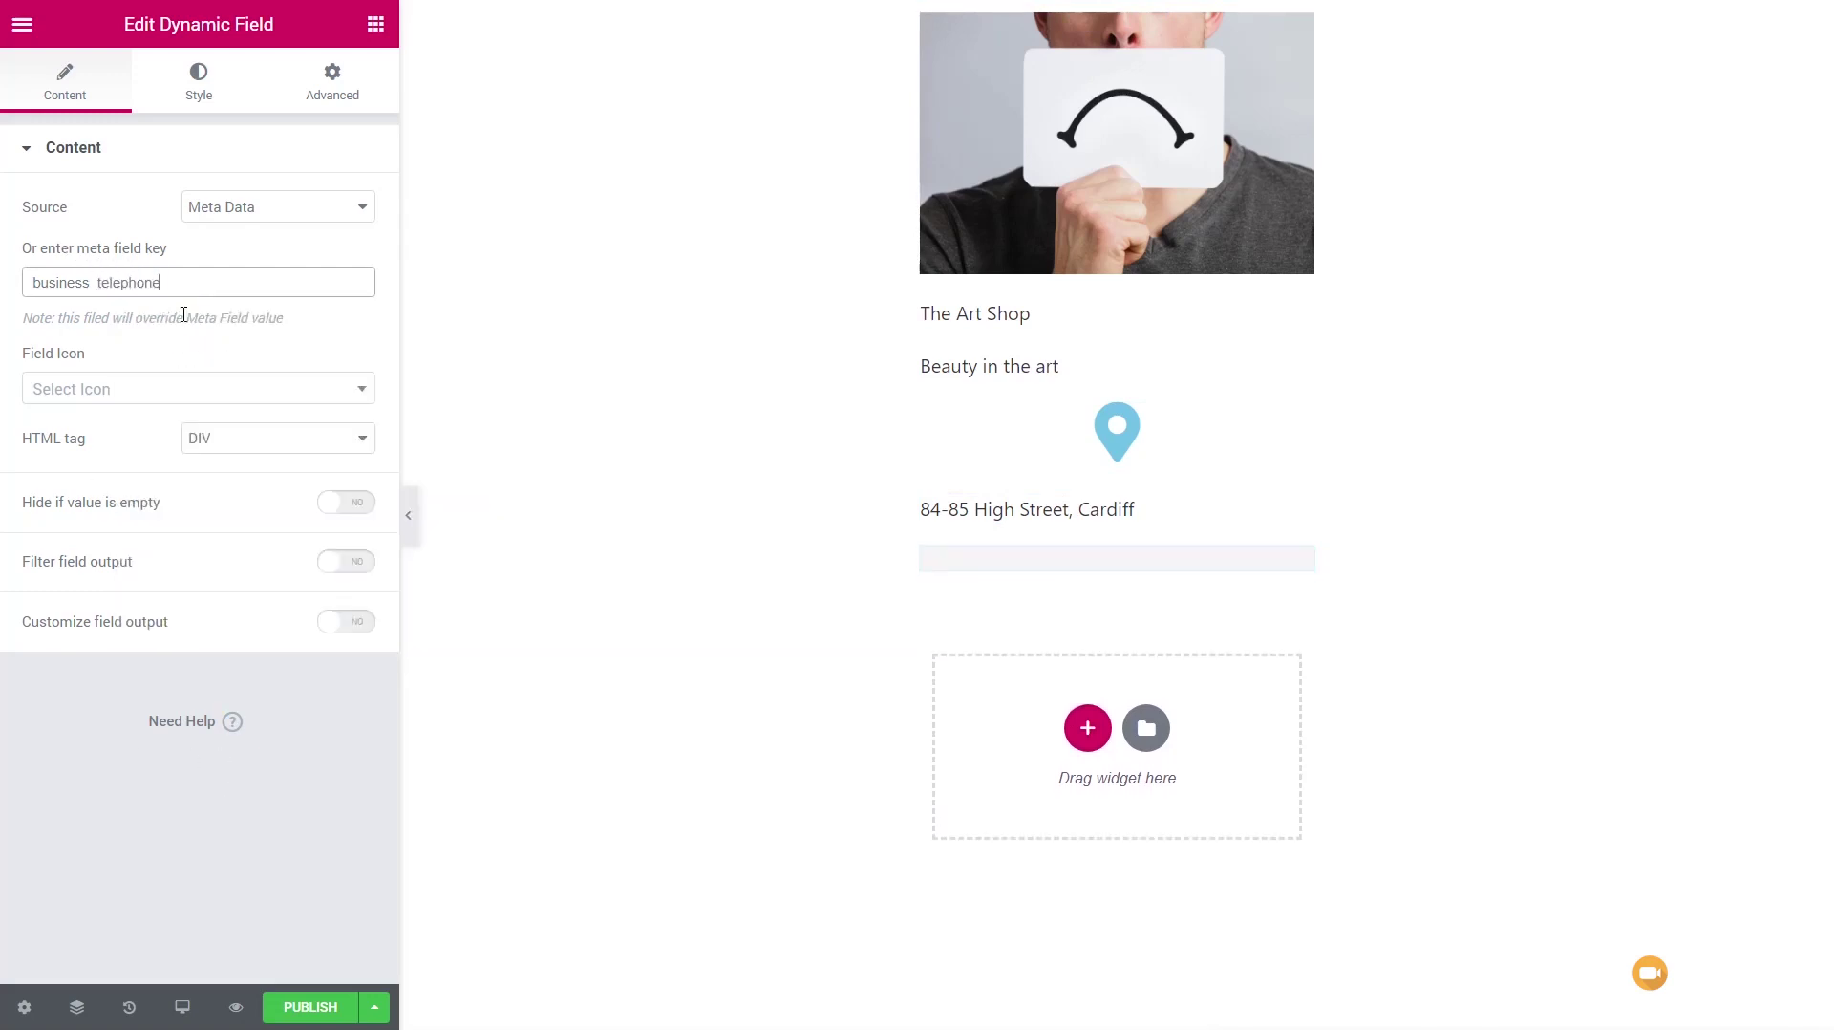
Step: Give the telephone field the "phone" field icon
{"action": "left_click", "coordinate": [185, 397]}
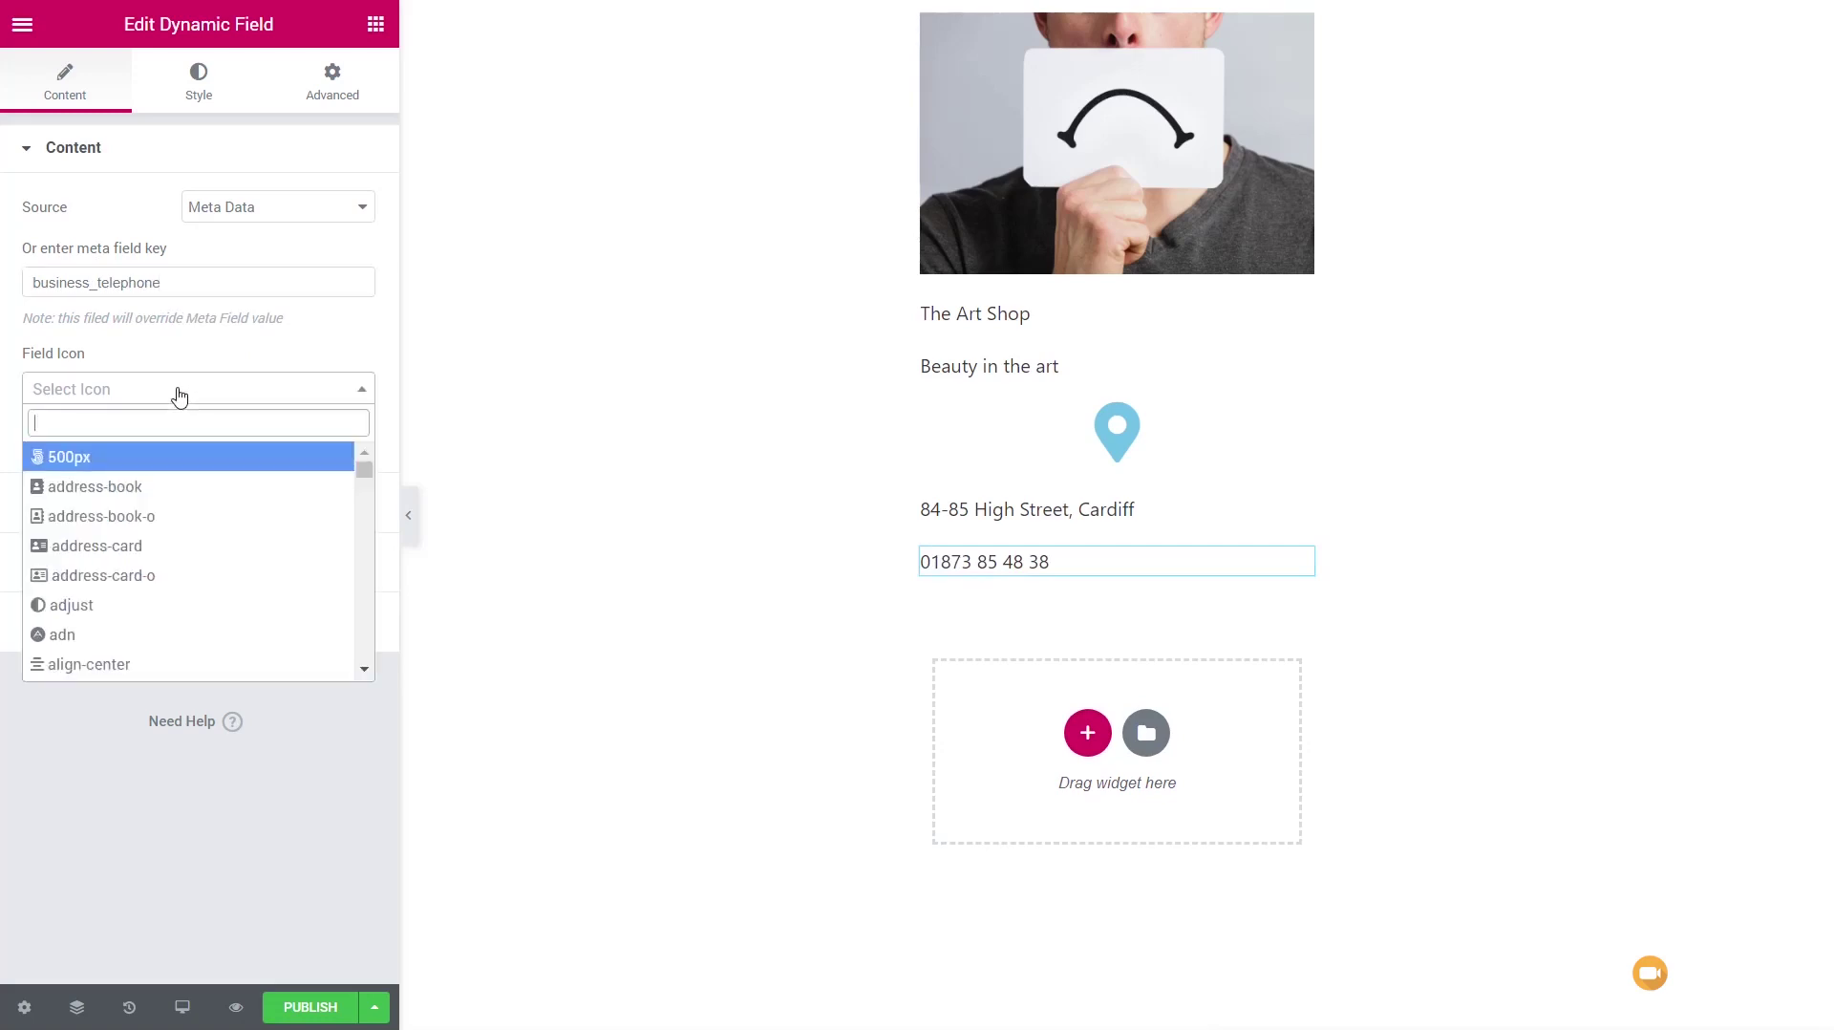
{"action": "type", "text": "phone"}
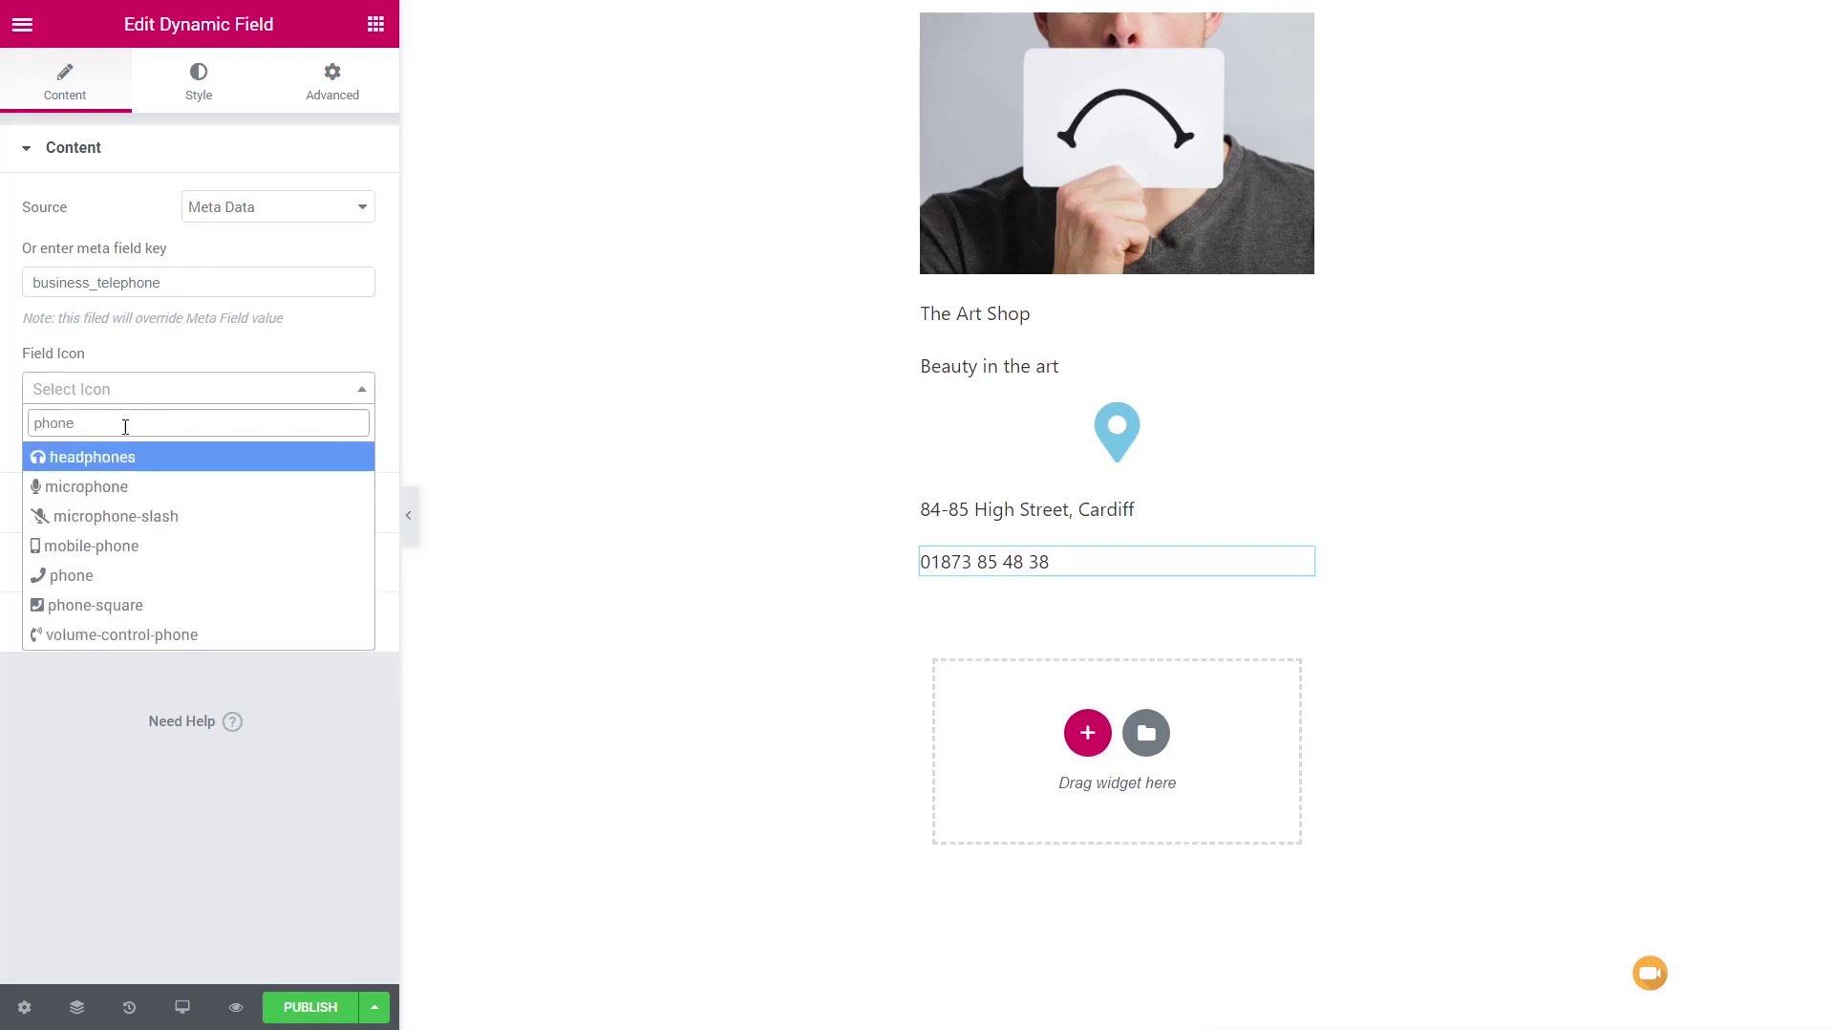
{"action": "left_click", "coordinate": [97, 579]}
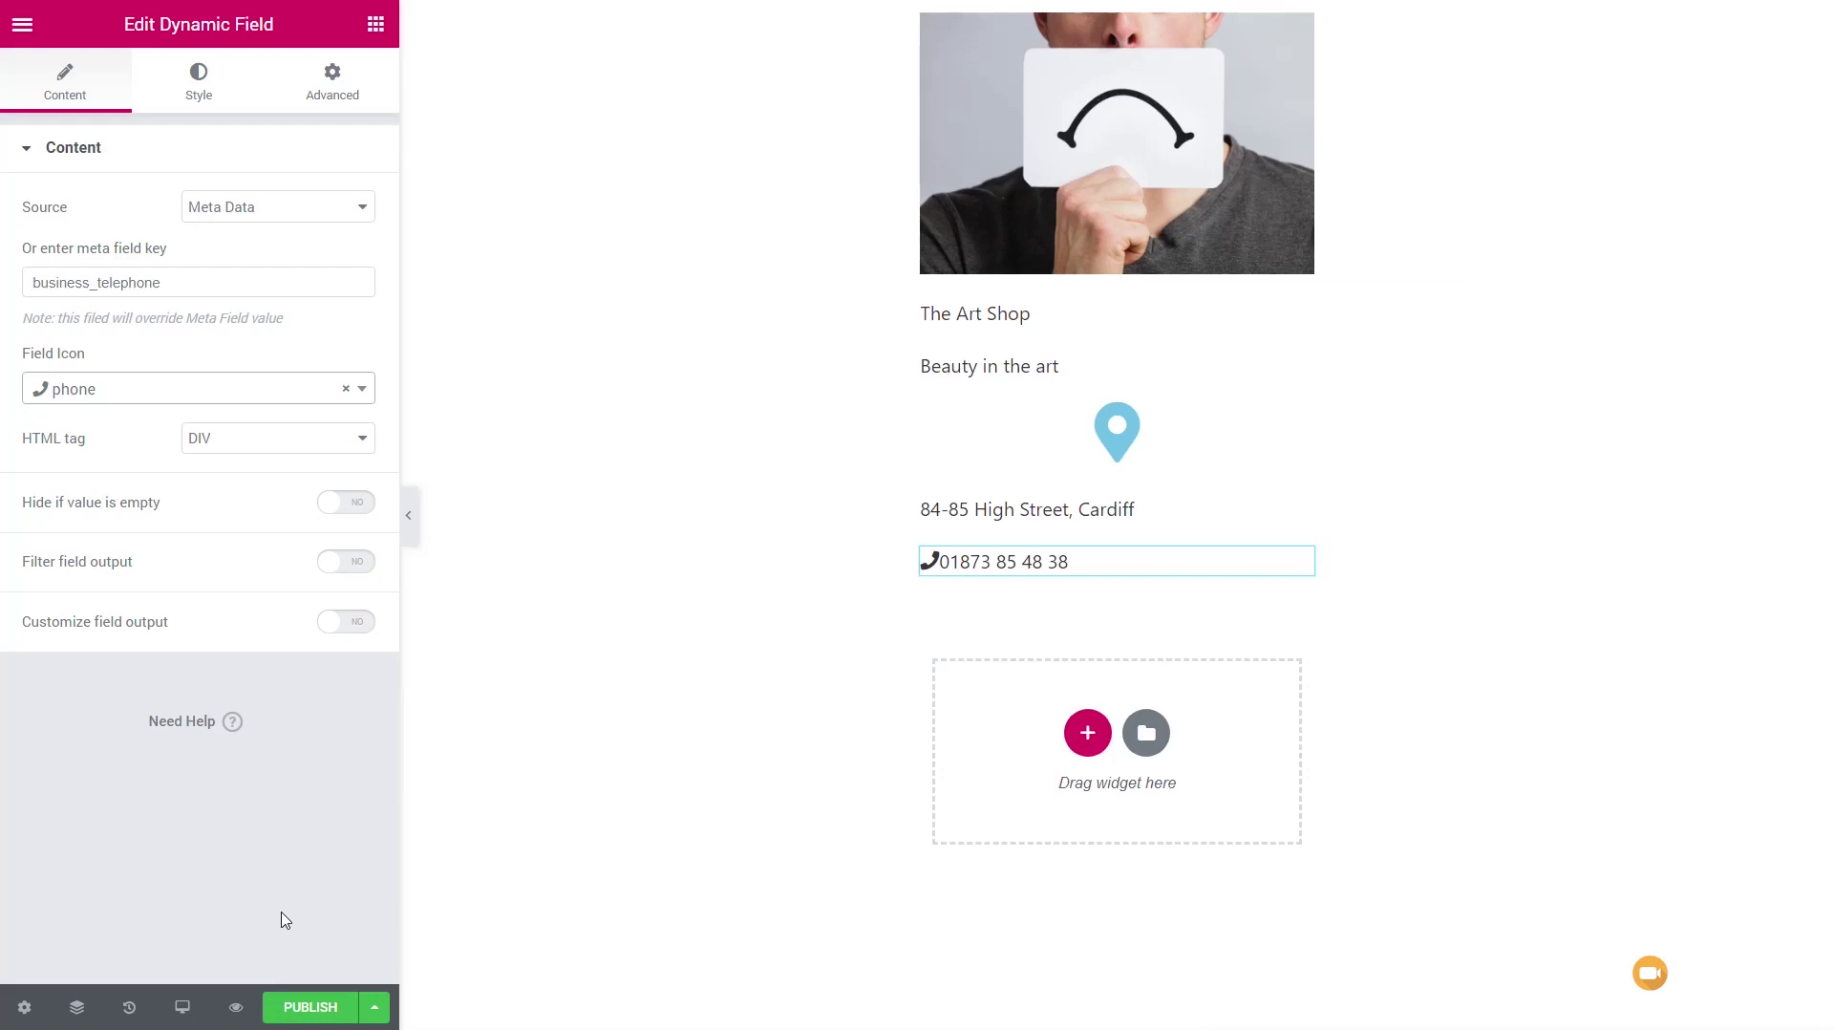
Step: Set the padding of the section holding the listing content to 0
{"action": "left_click", "coordinate": [1117, 15]}
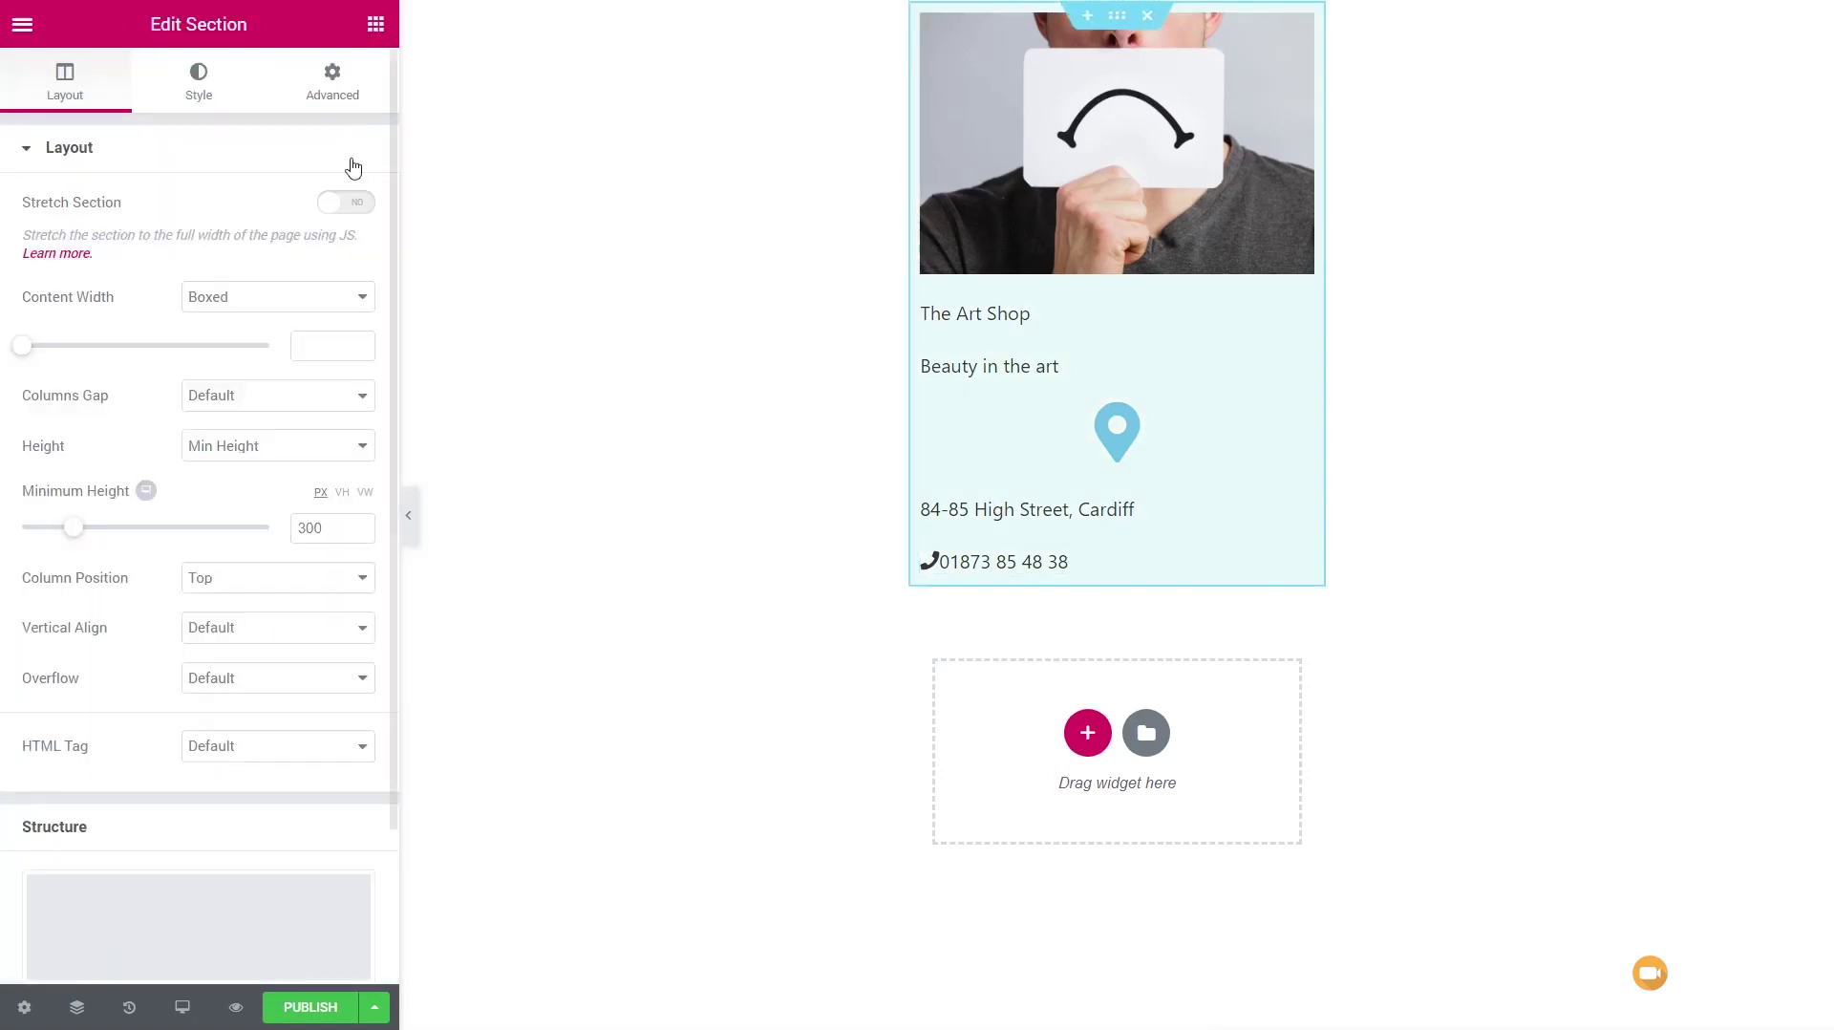
{"action": "left_click", "coordinate": [332, 81]}
{"action": "left_click", "coordinate": [47, 339]}
{"action": "type", "text": "0"}
Step: Paste copied styles onto the business title, strapline and telephone fields
{"action": "right_click", "coordinate": [1147, 313]}
{"action": "left_click", "coordinate": [1194, 475]}
{"action": "right_click", "coordinate": [1089, 371]}
{"action": "left_click", "coordinate": [1155, 545]}
{"action": "left_click", "coordinate": [199, 81]}
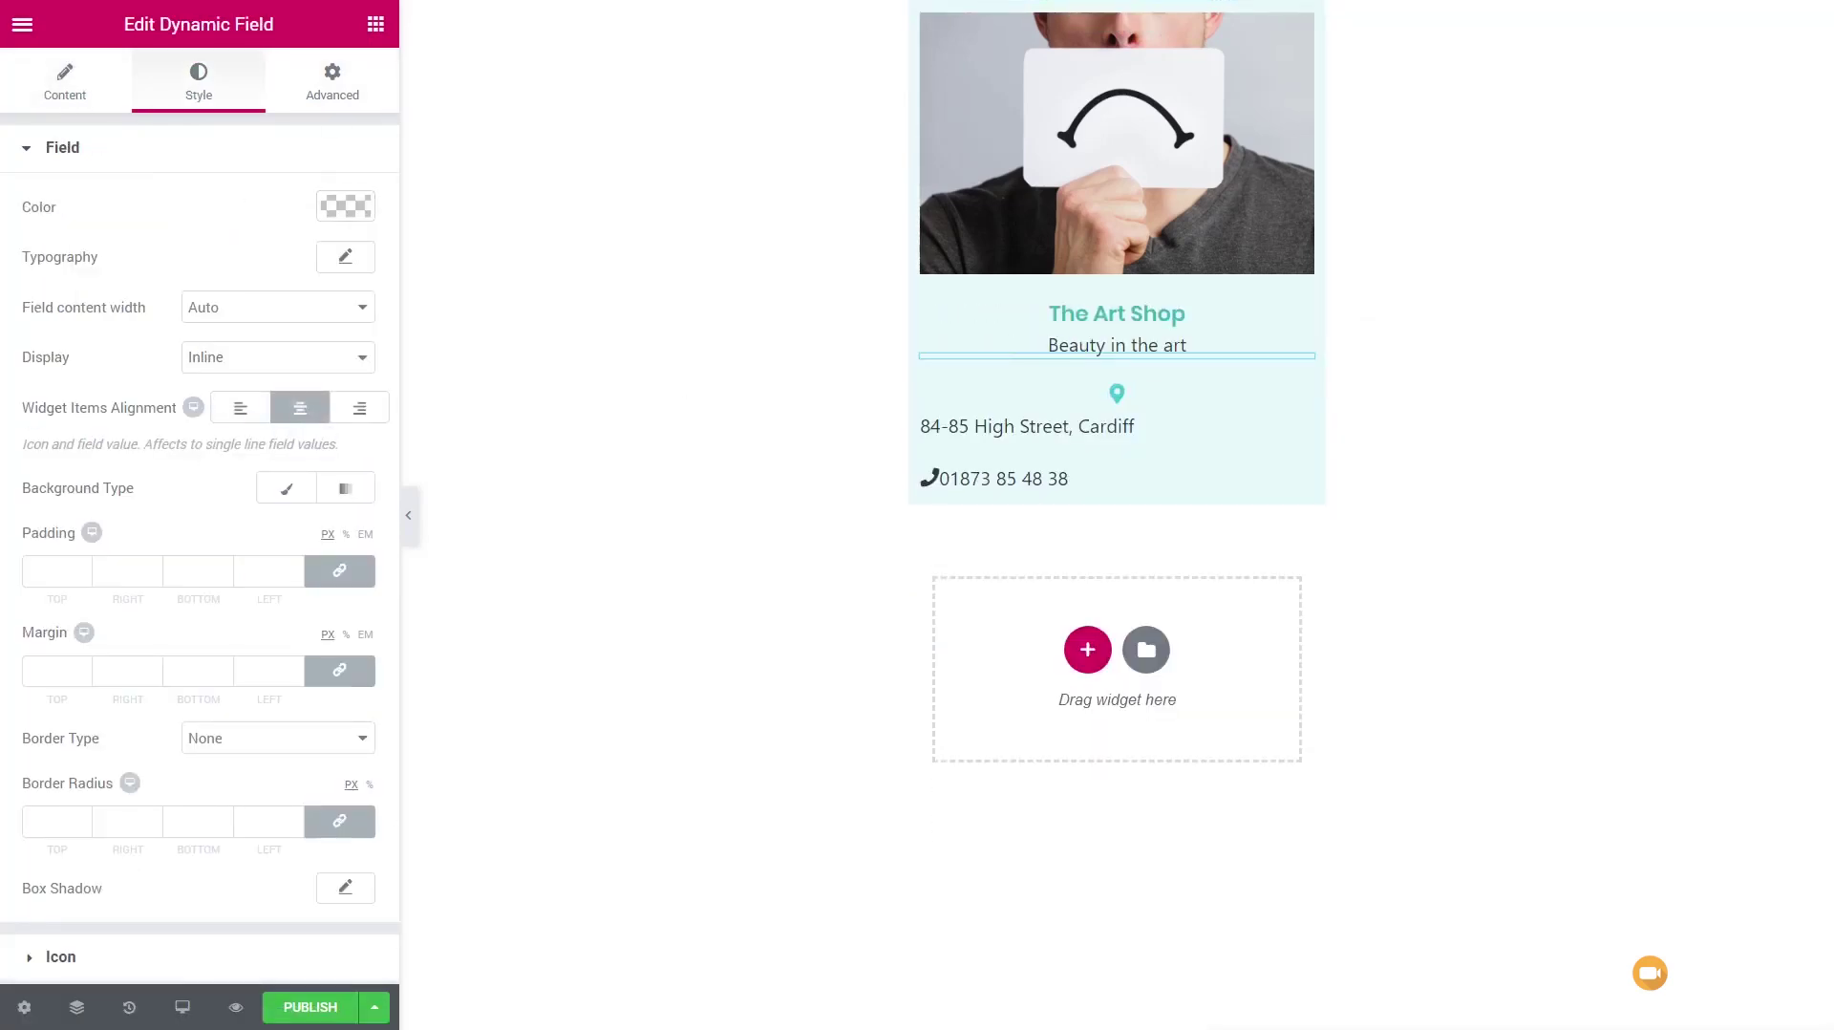
{"action": "right_click", "coordinate": [1061, 475]}
{"action": "left_click", "coordinate": [1137, 643]}
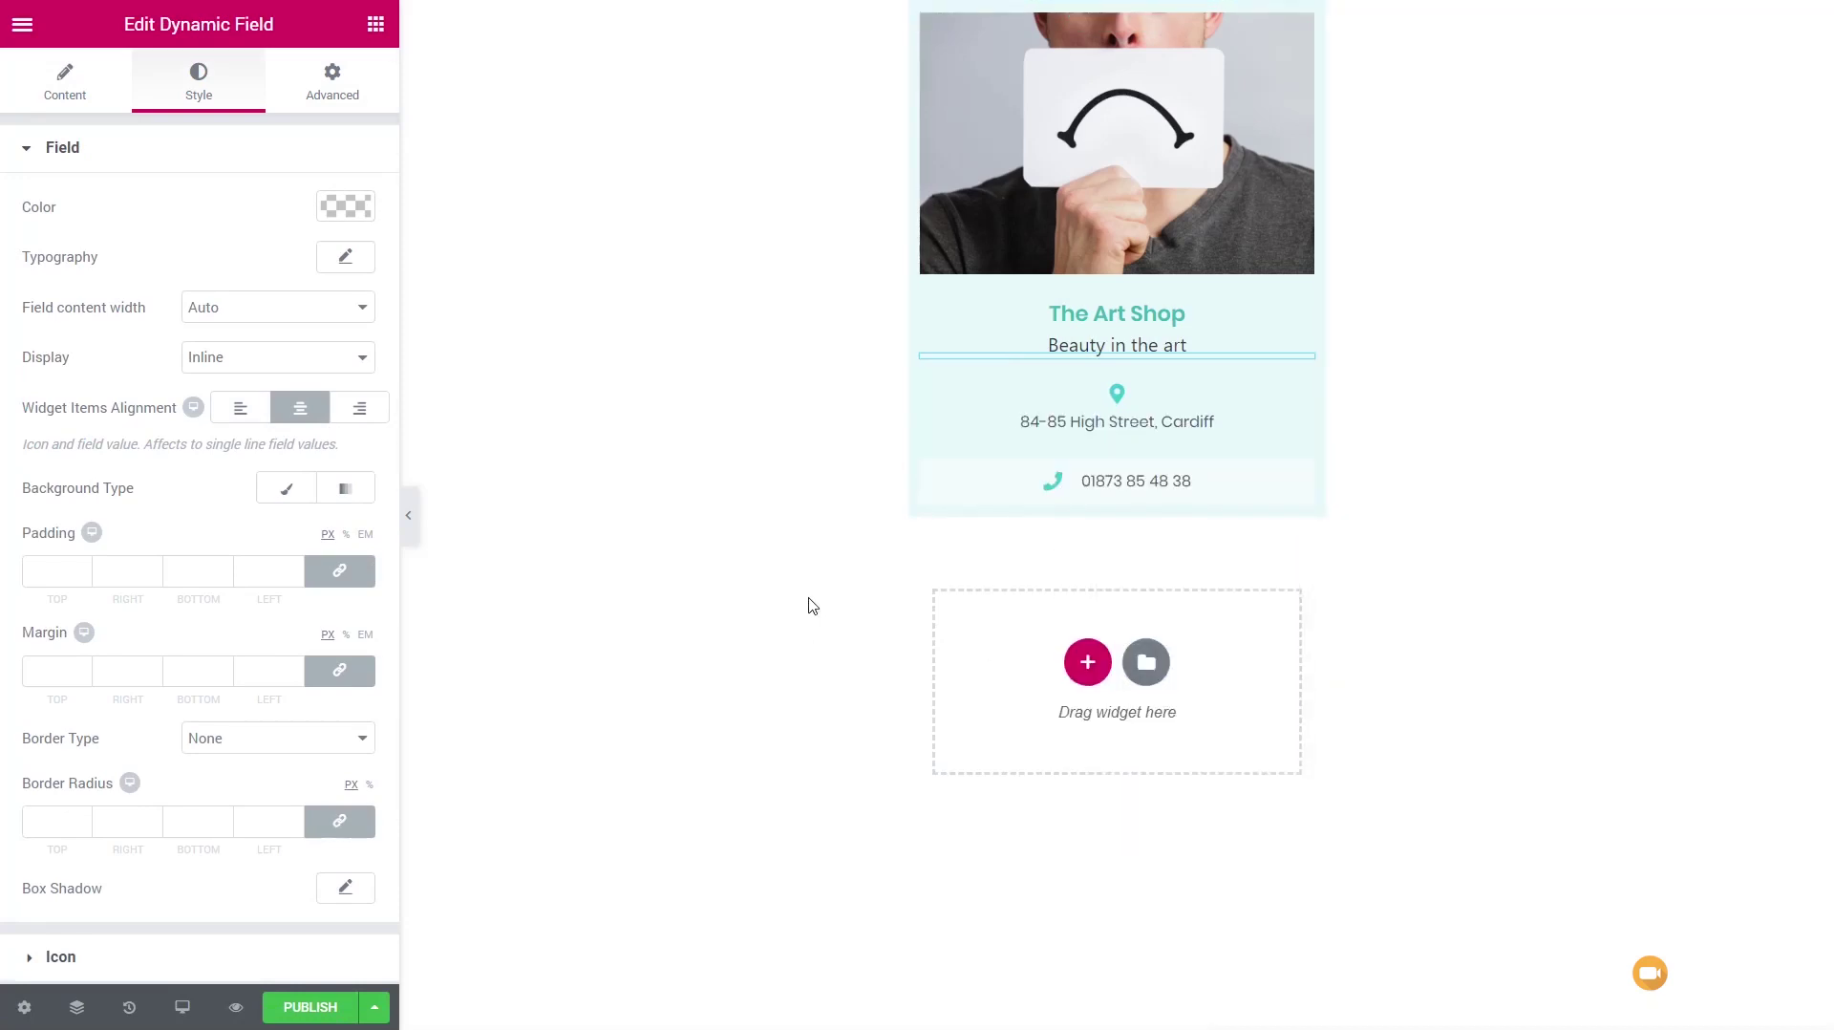
Step: Reduce the strapline field's text size in its typography settings
{"action": "left_click", "coordinate": [345, 256]}
{"action": "left_click", "coordinate": [43, 409]}
{"action": "left_click_drag", "start_coordinate": [43, 409], "coordinate": [54, 402]}
{"action": "left_click", "coordinate": [1370, 579]}
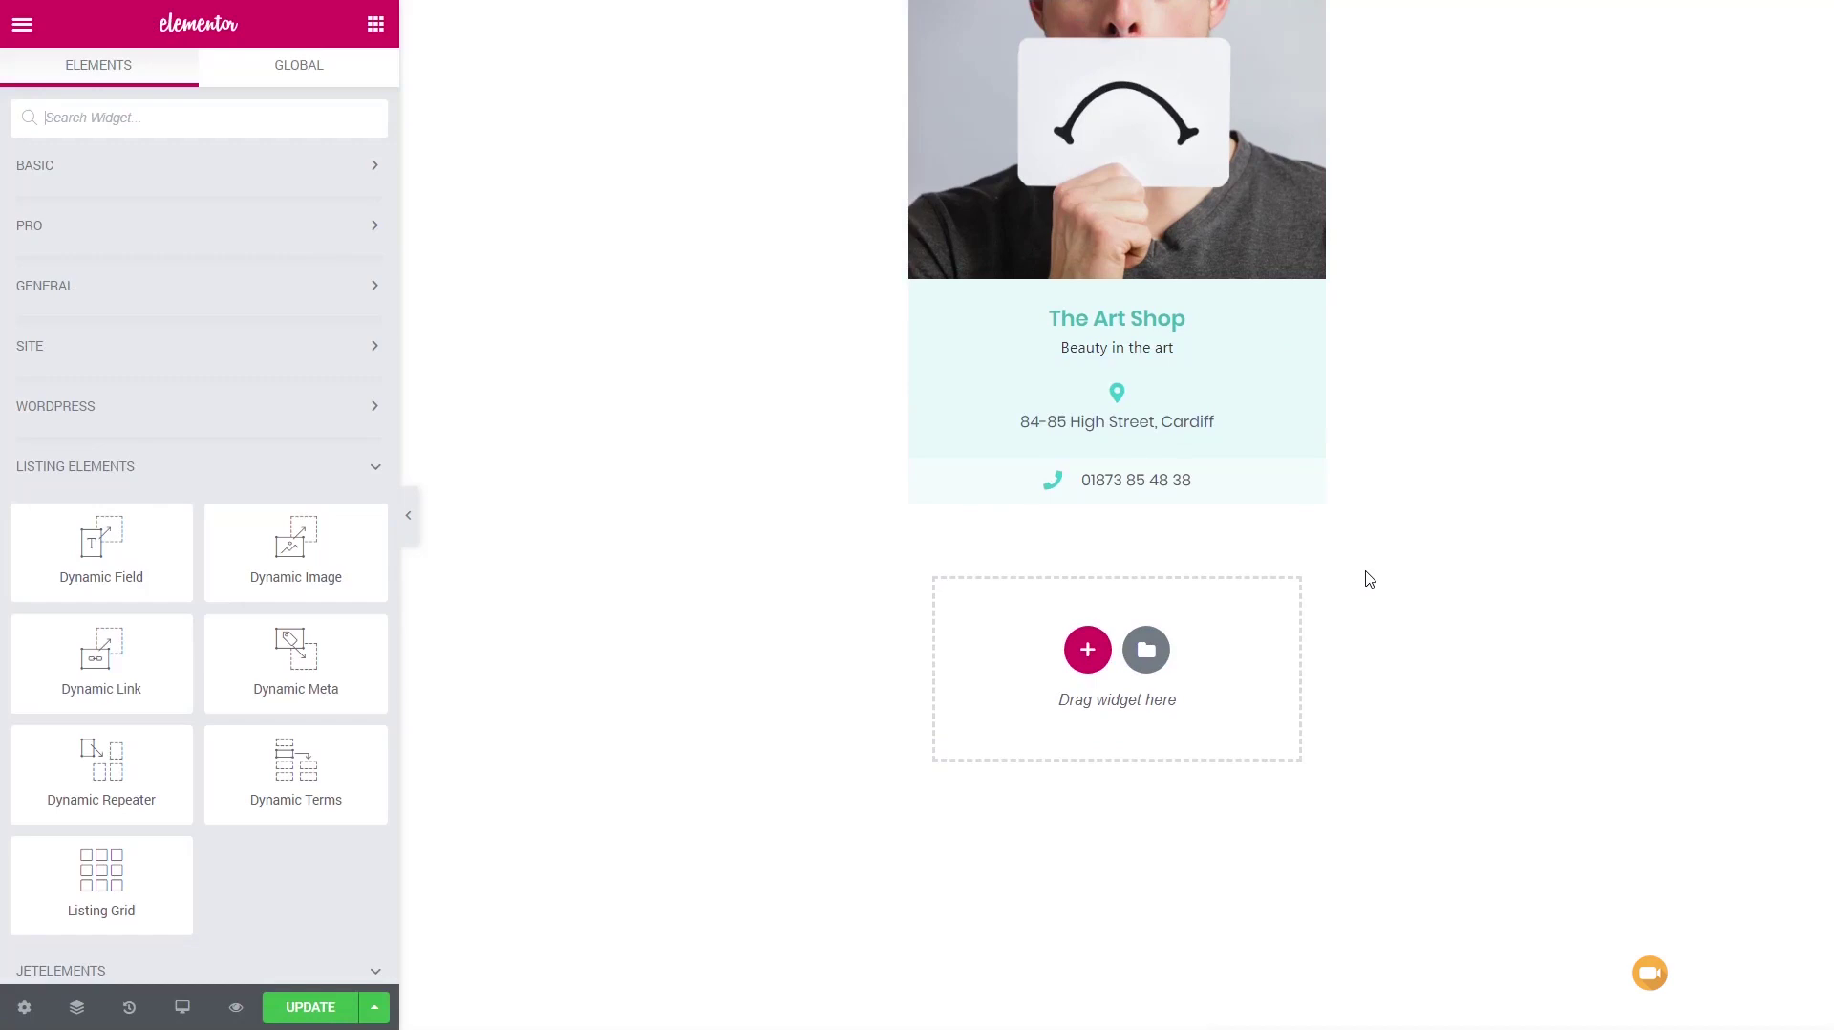
Step: Save the listing template and exit the editor to the WordPress dashboard
{"action": "left_click", "coordinate": [312, 1007]}
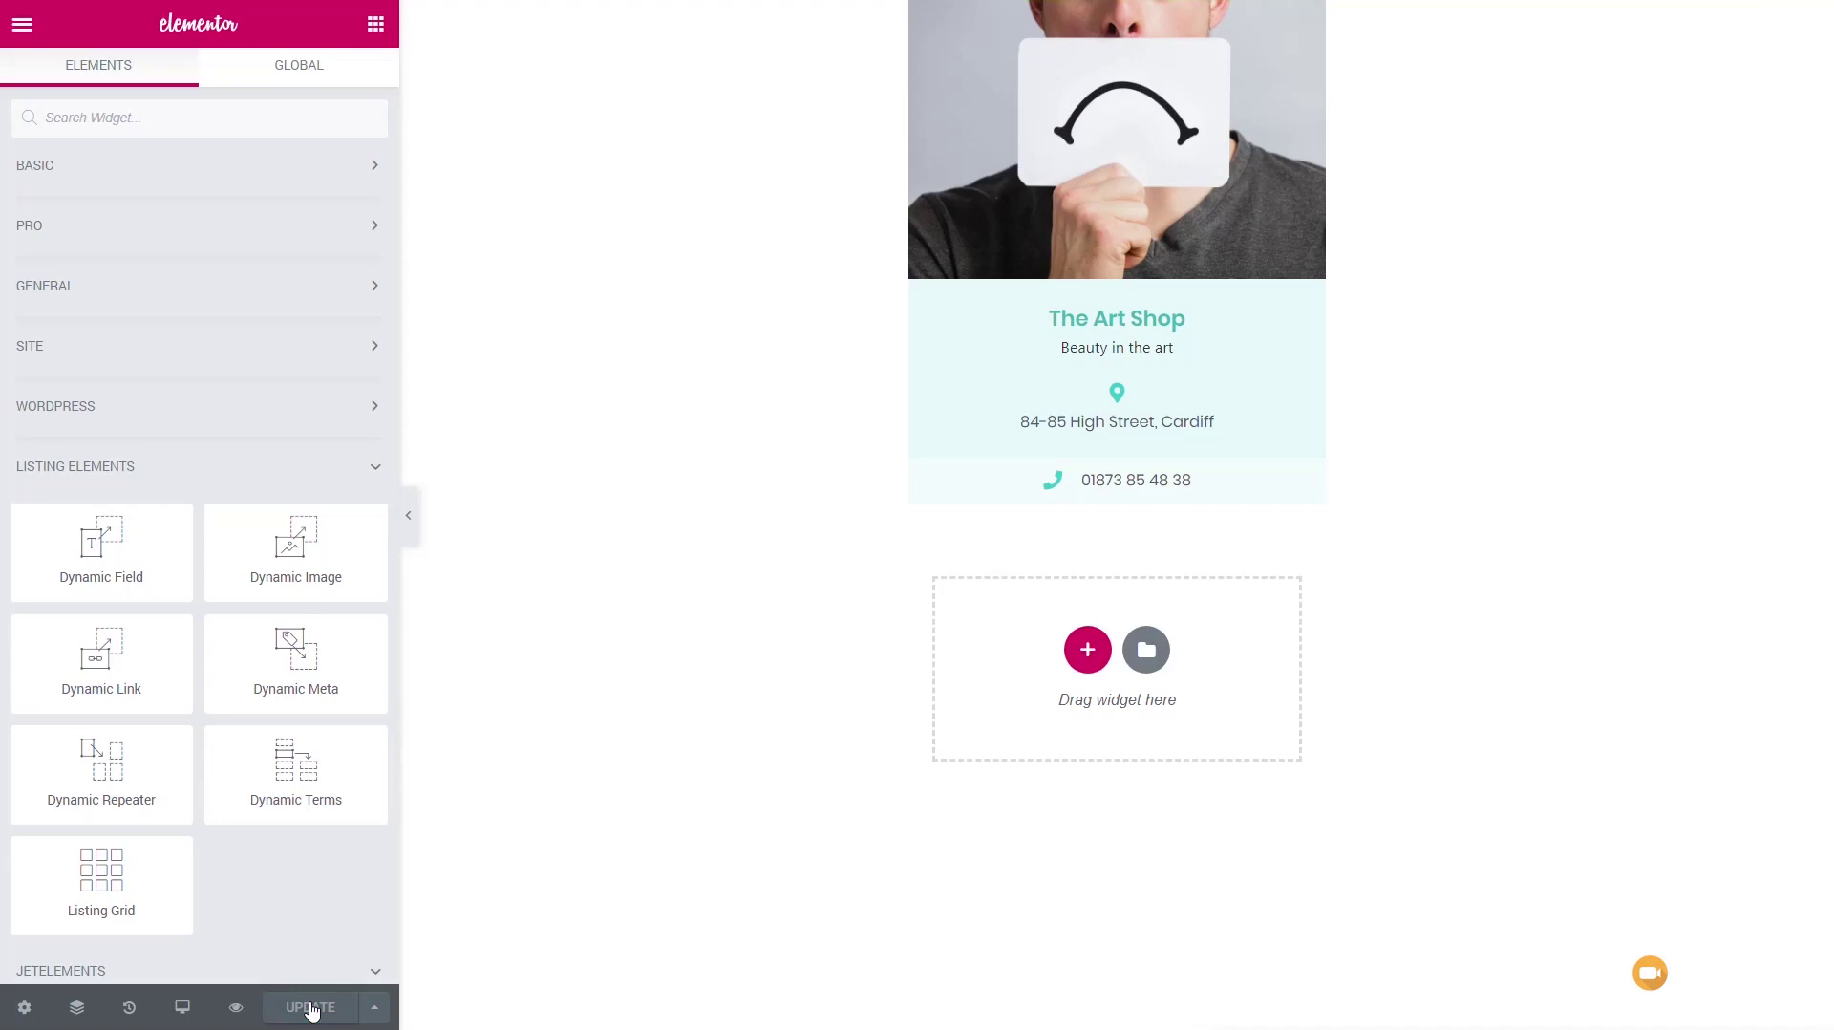
{"action": "left_click", "coordinate": [21, 26]}
{"action": "left_click", "coordinate": [156, 644]}
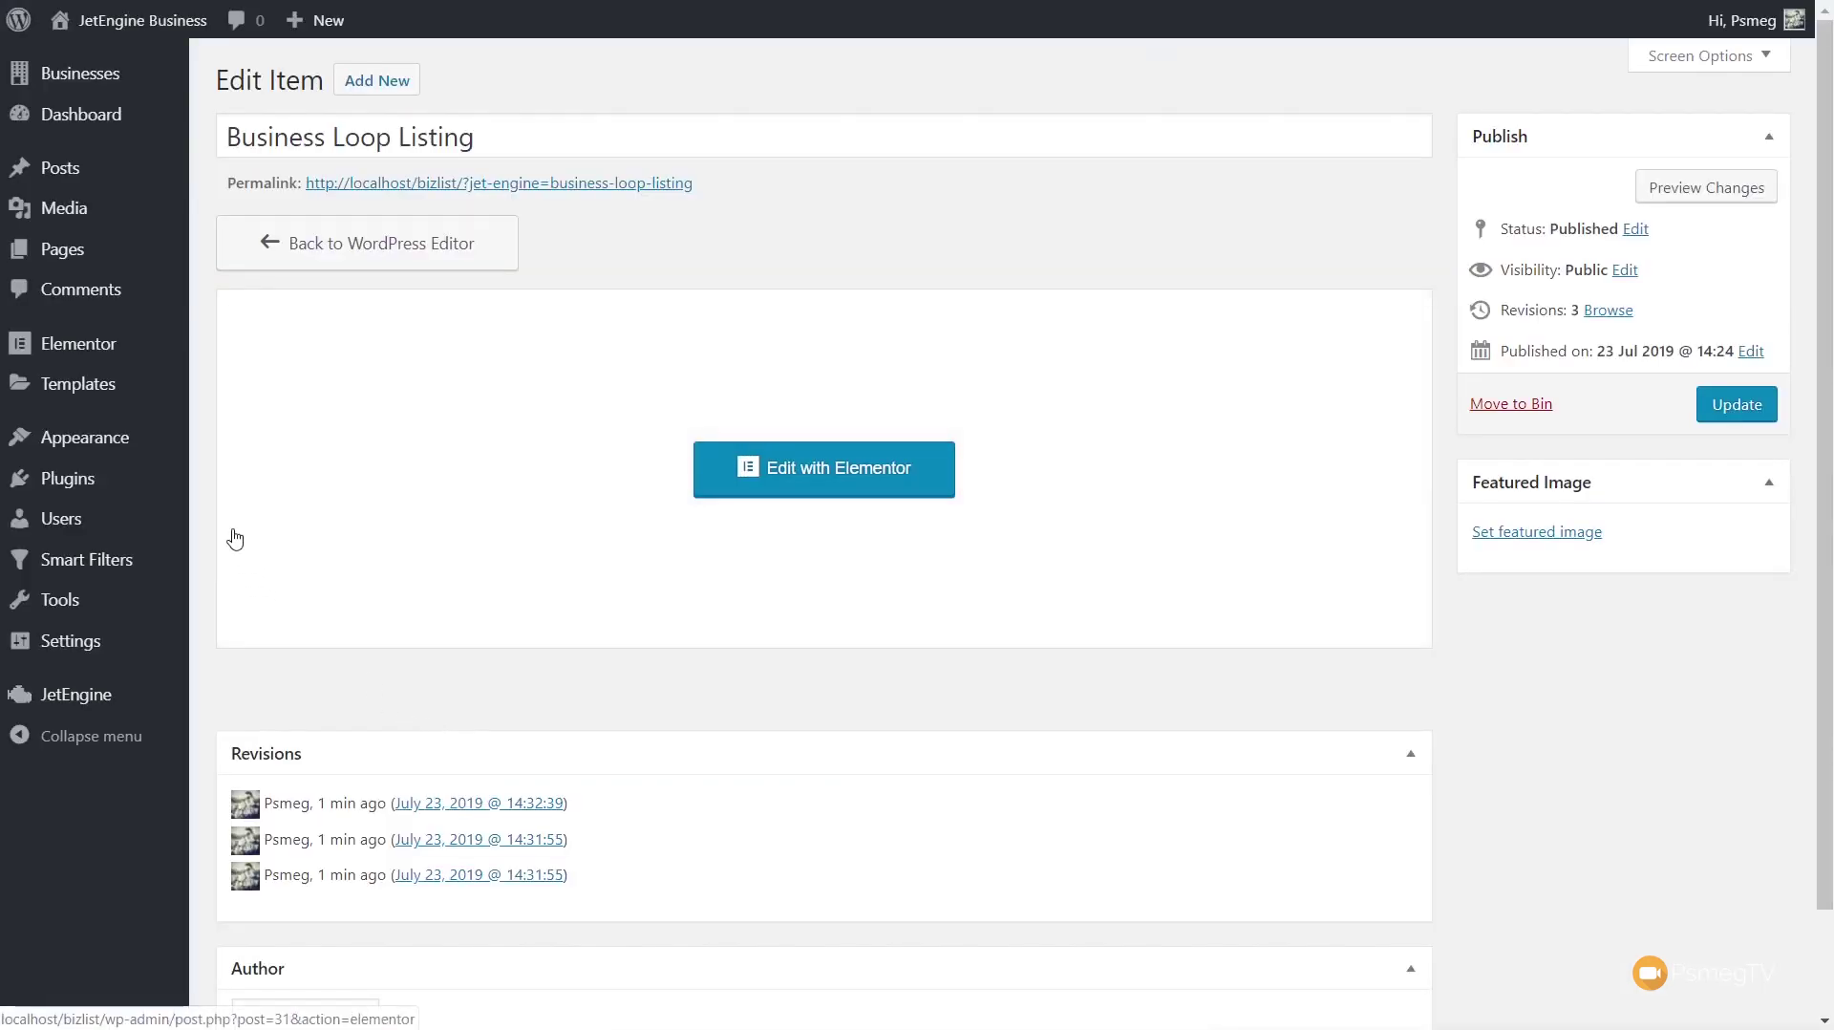
Step: Create a Theme Builder template of type Archive named "Default Archive - Business Type"
{"action": "mouse_move", "coordinate": [81, 387]}
{"action": "left_click", "coordinate": [233, 456]}
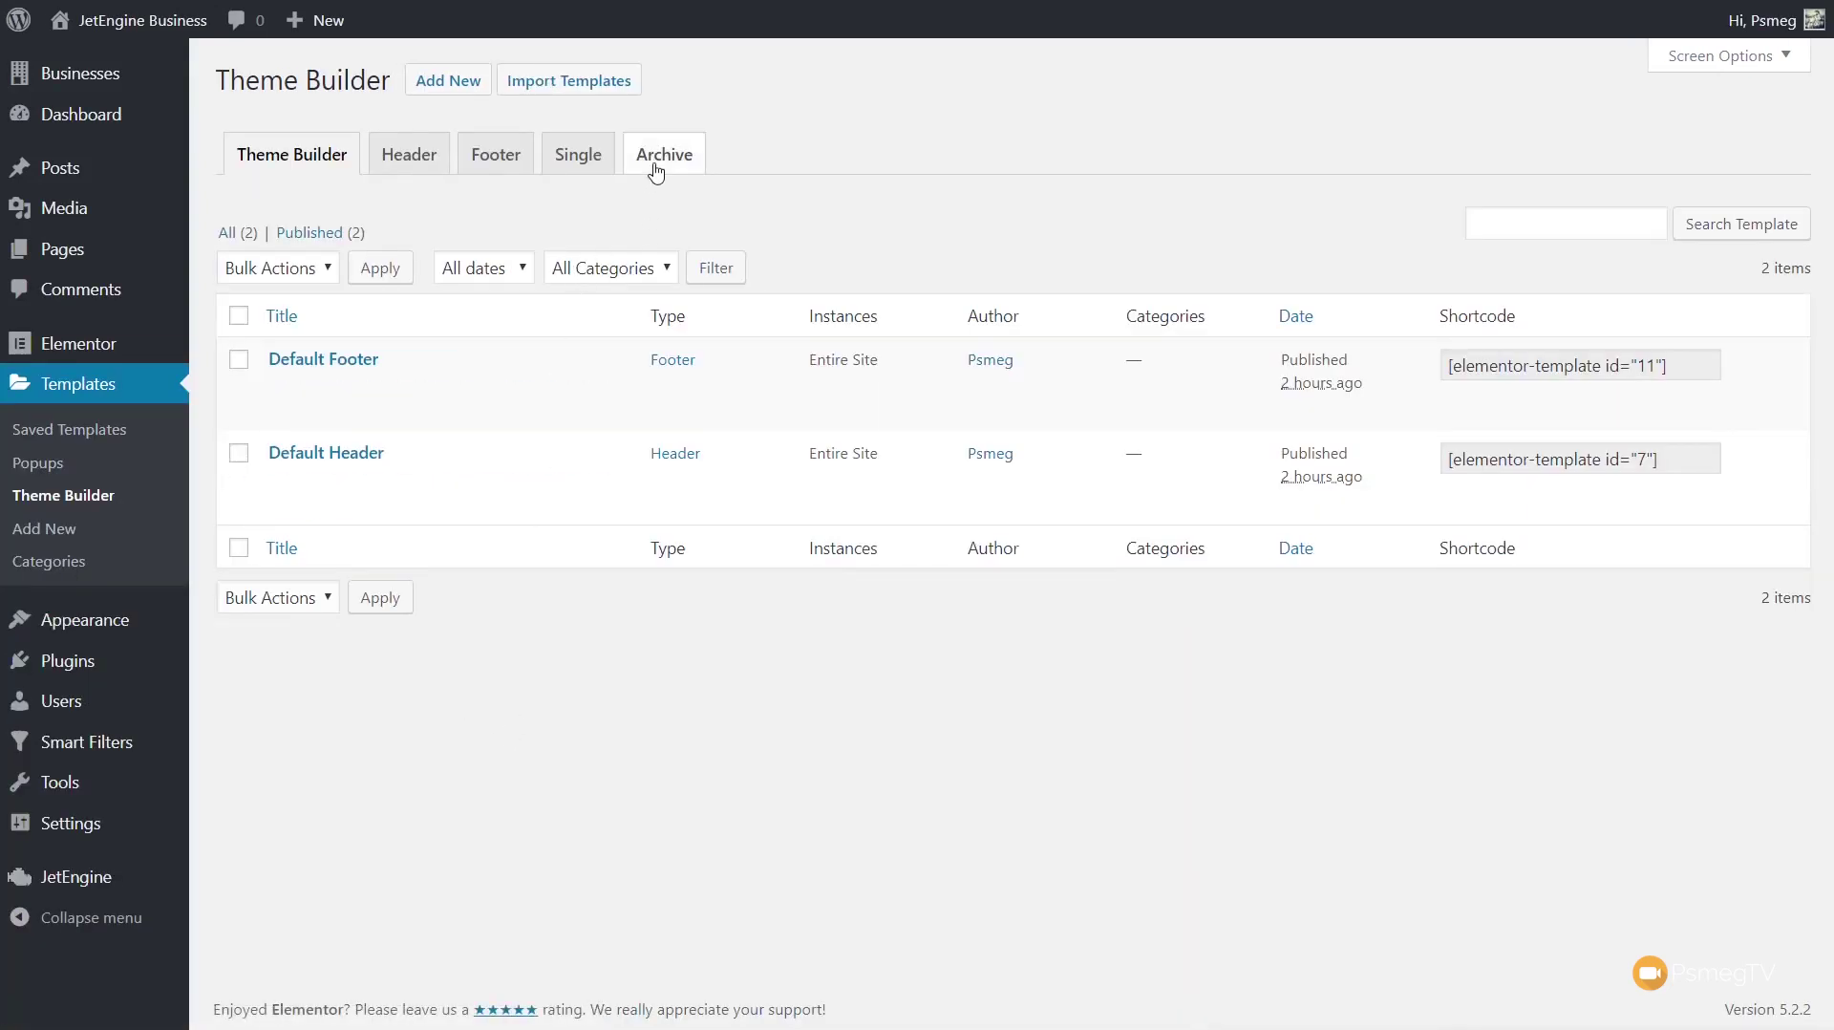
{"action": "left_click", "coordinate": [656, 170]}
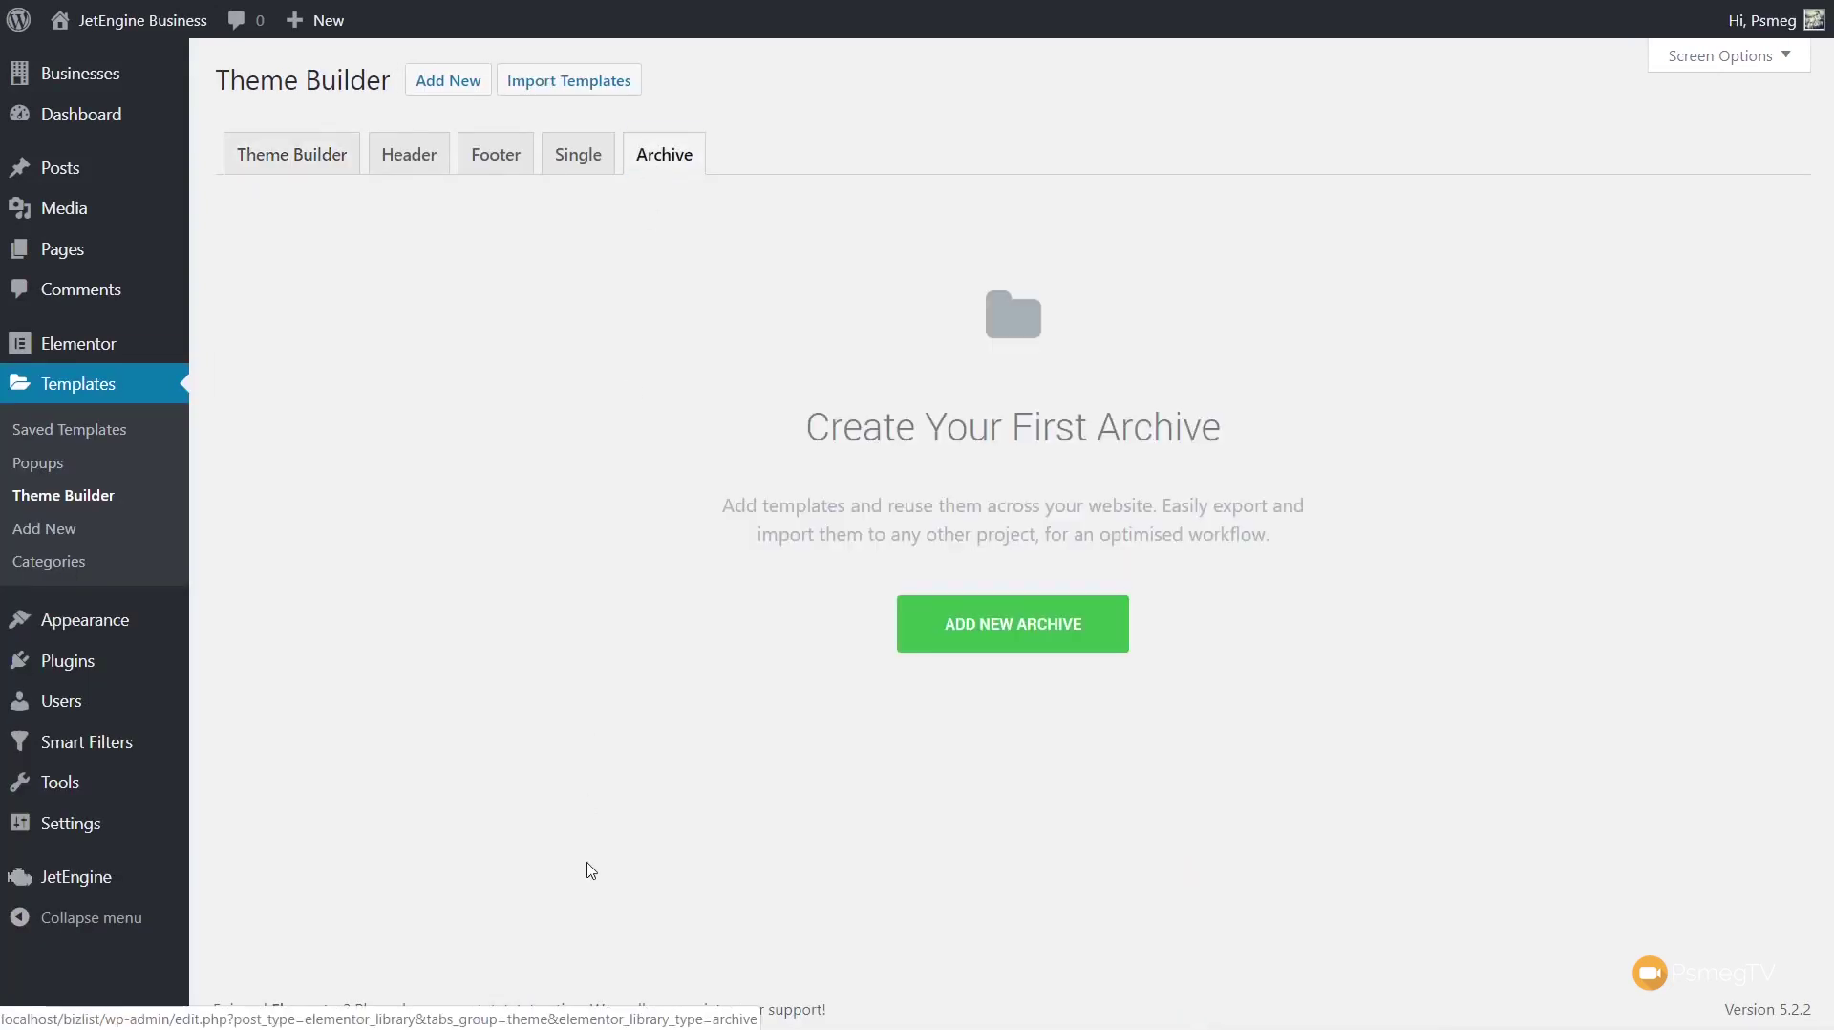
{"action": "left_click", "coordinate": [995, 627]}
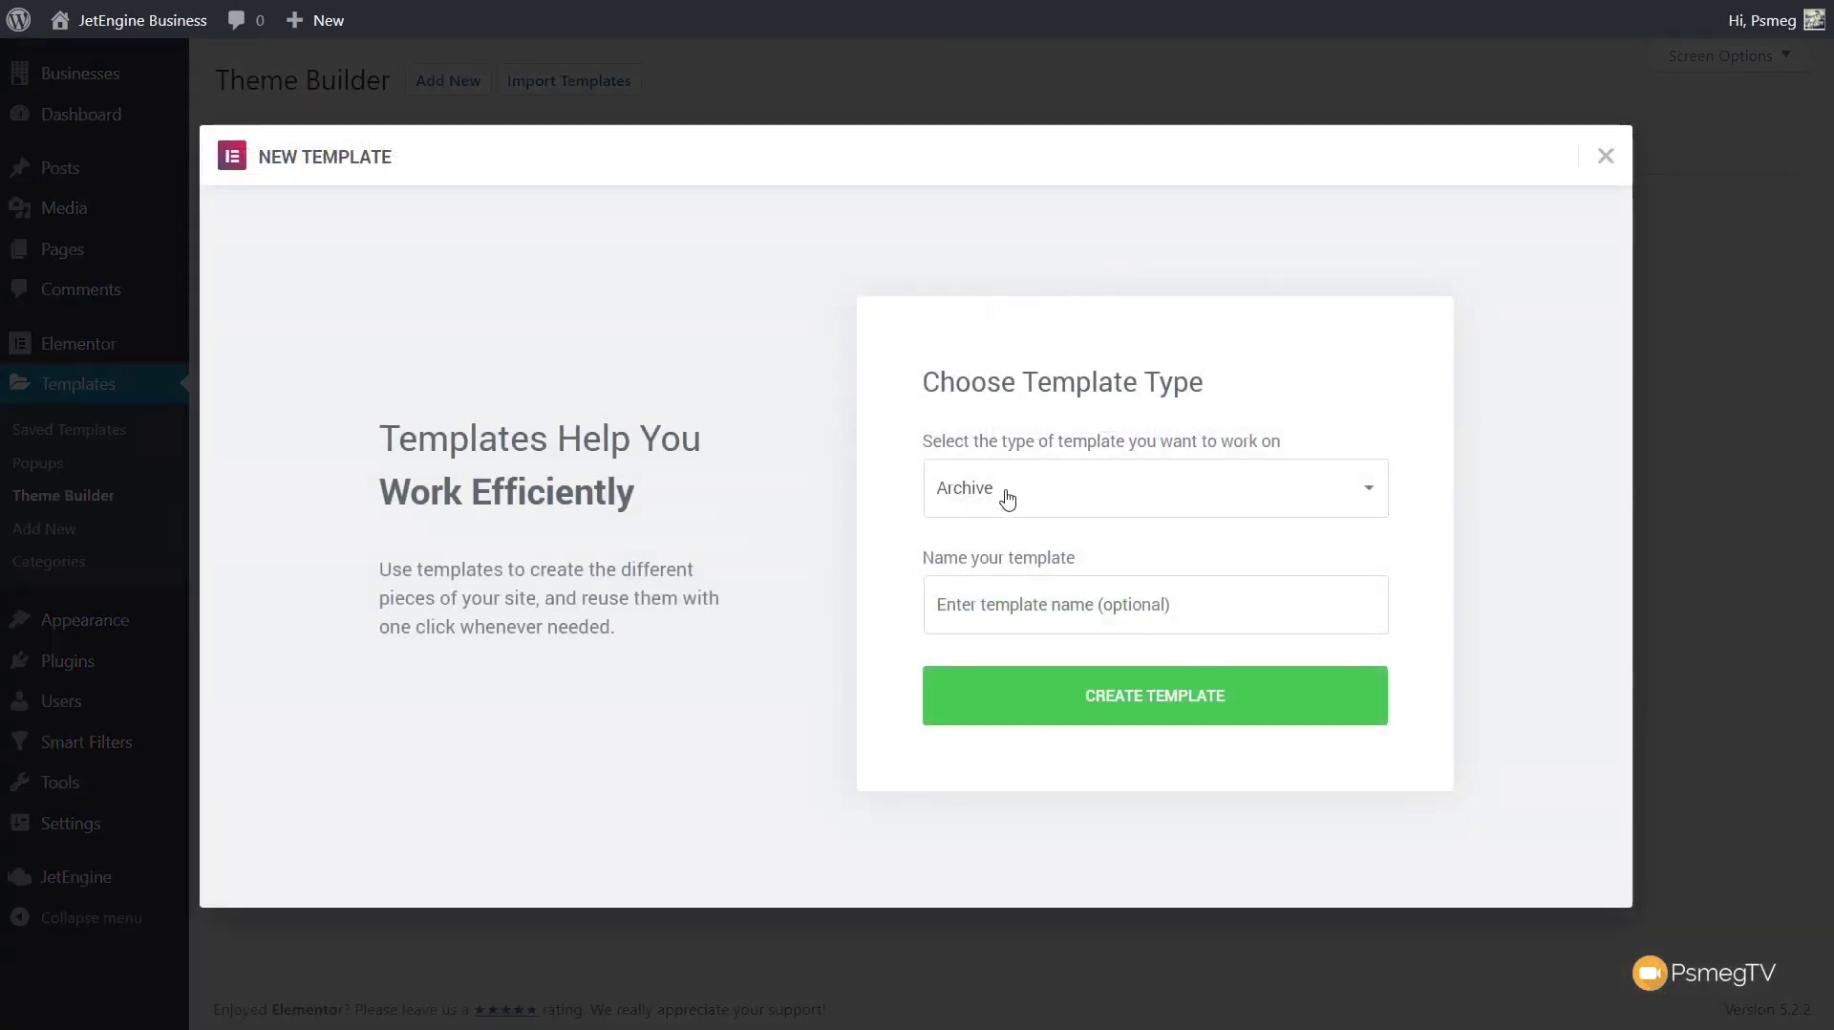
{"action": "left_click", "coordinate": [1009, 497]}
{"action": "left_click", "coordinate": [1016, 699]}
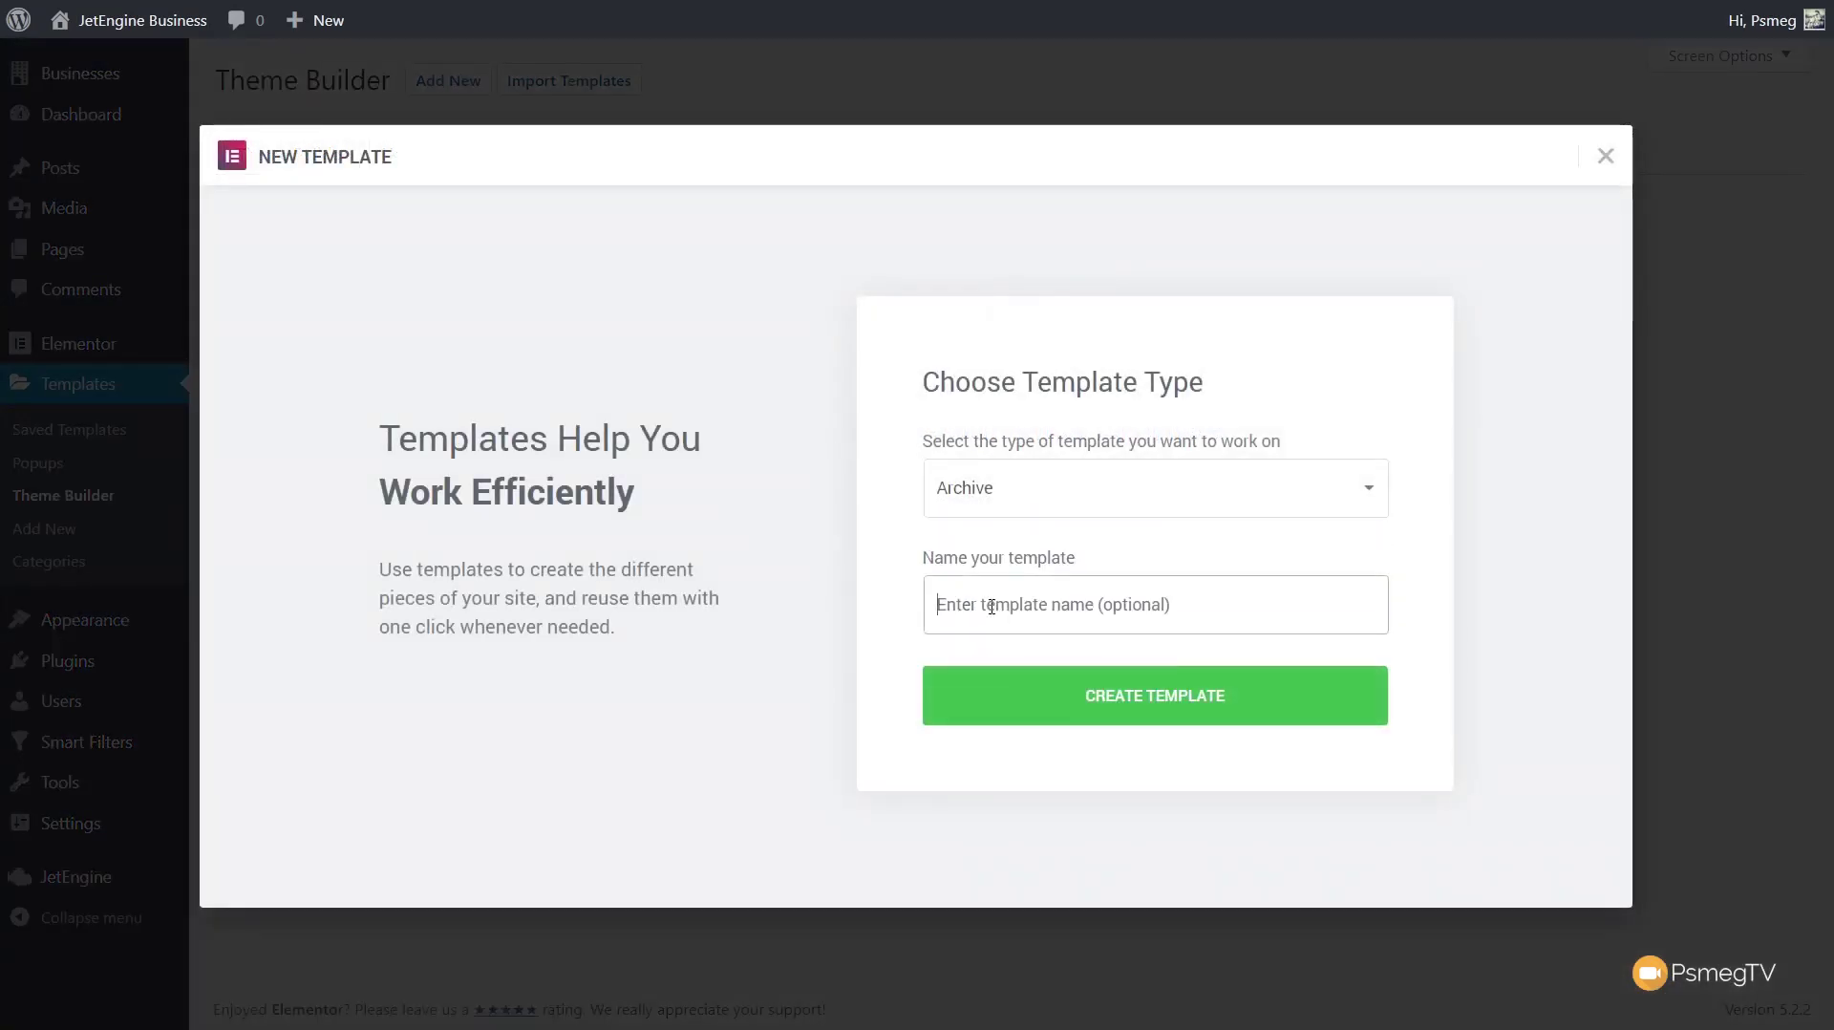
{"action": "type", "text": "Default Archive - Business Type"}
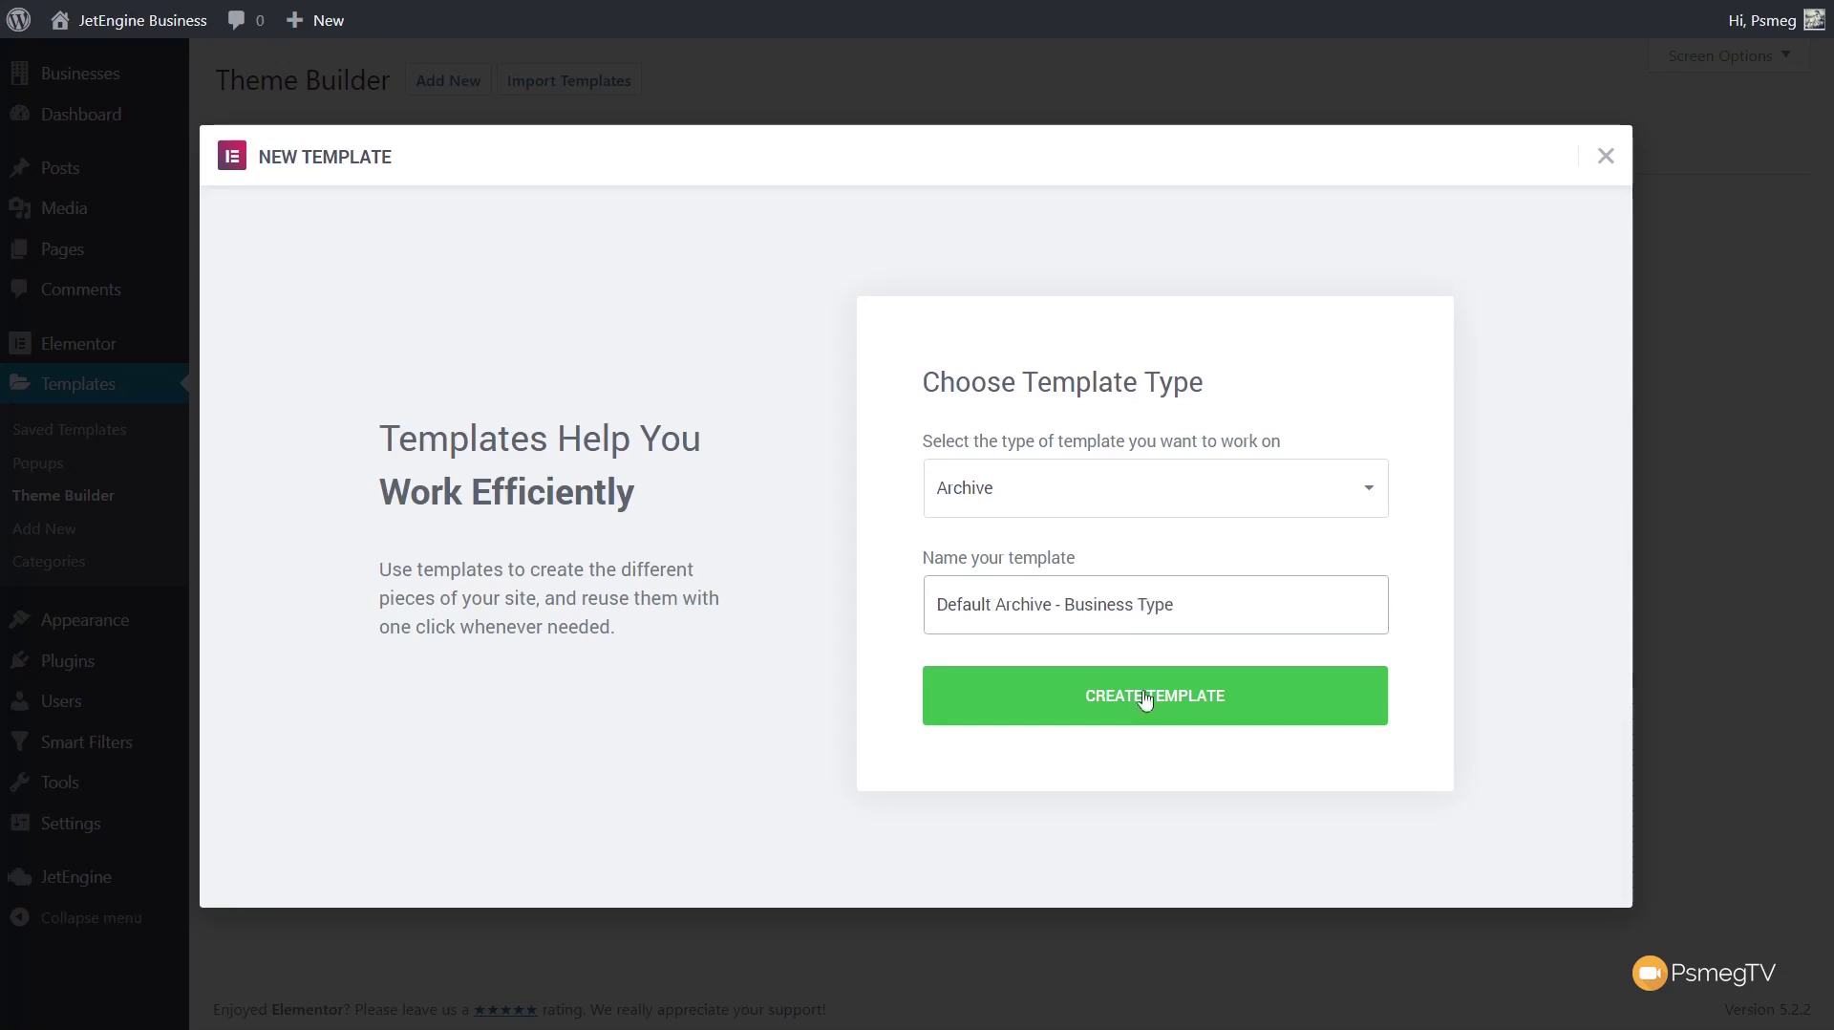
{"action": "left_click", "coordinate": [1145, 712]}
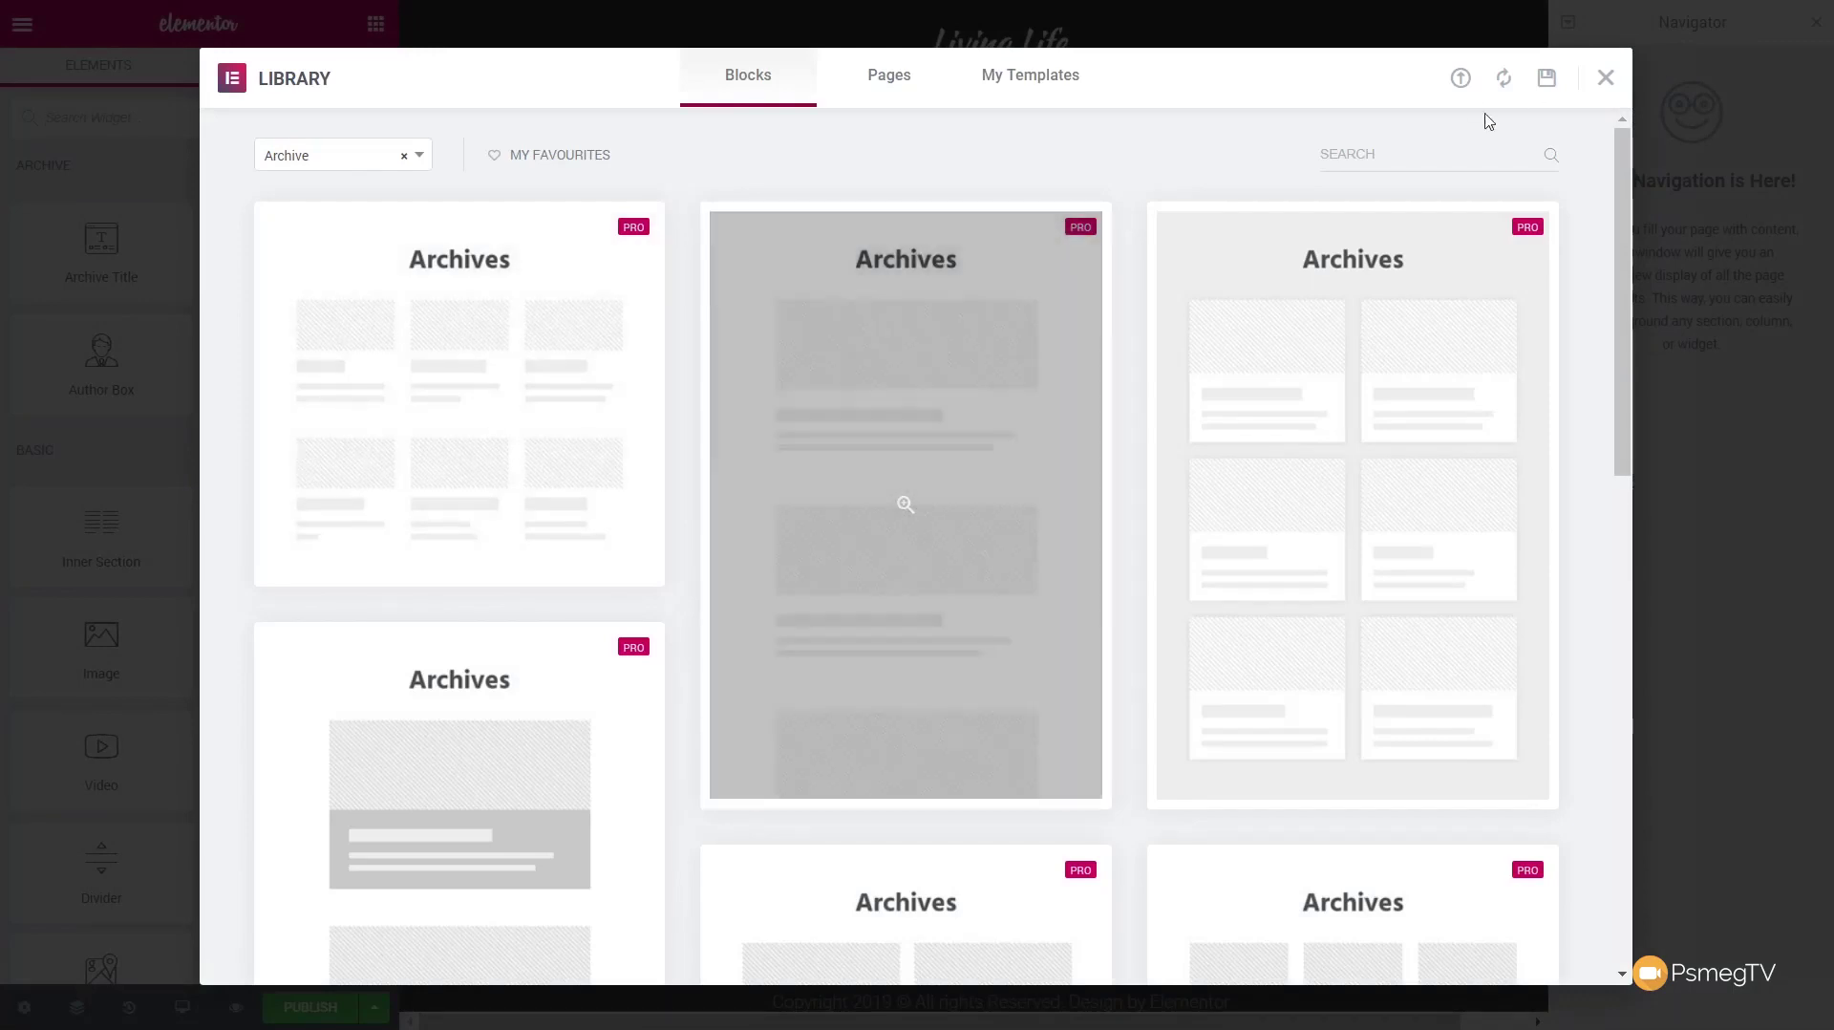
Step: Close the template library and Navigator, and add a section with a one-third column followed by a two-thirds column
{"action": "left_click", "coordinate": [1605, 79]}
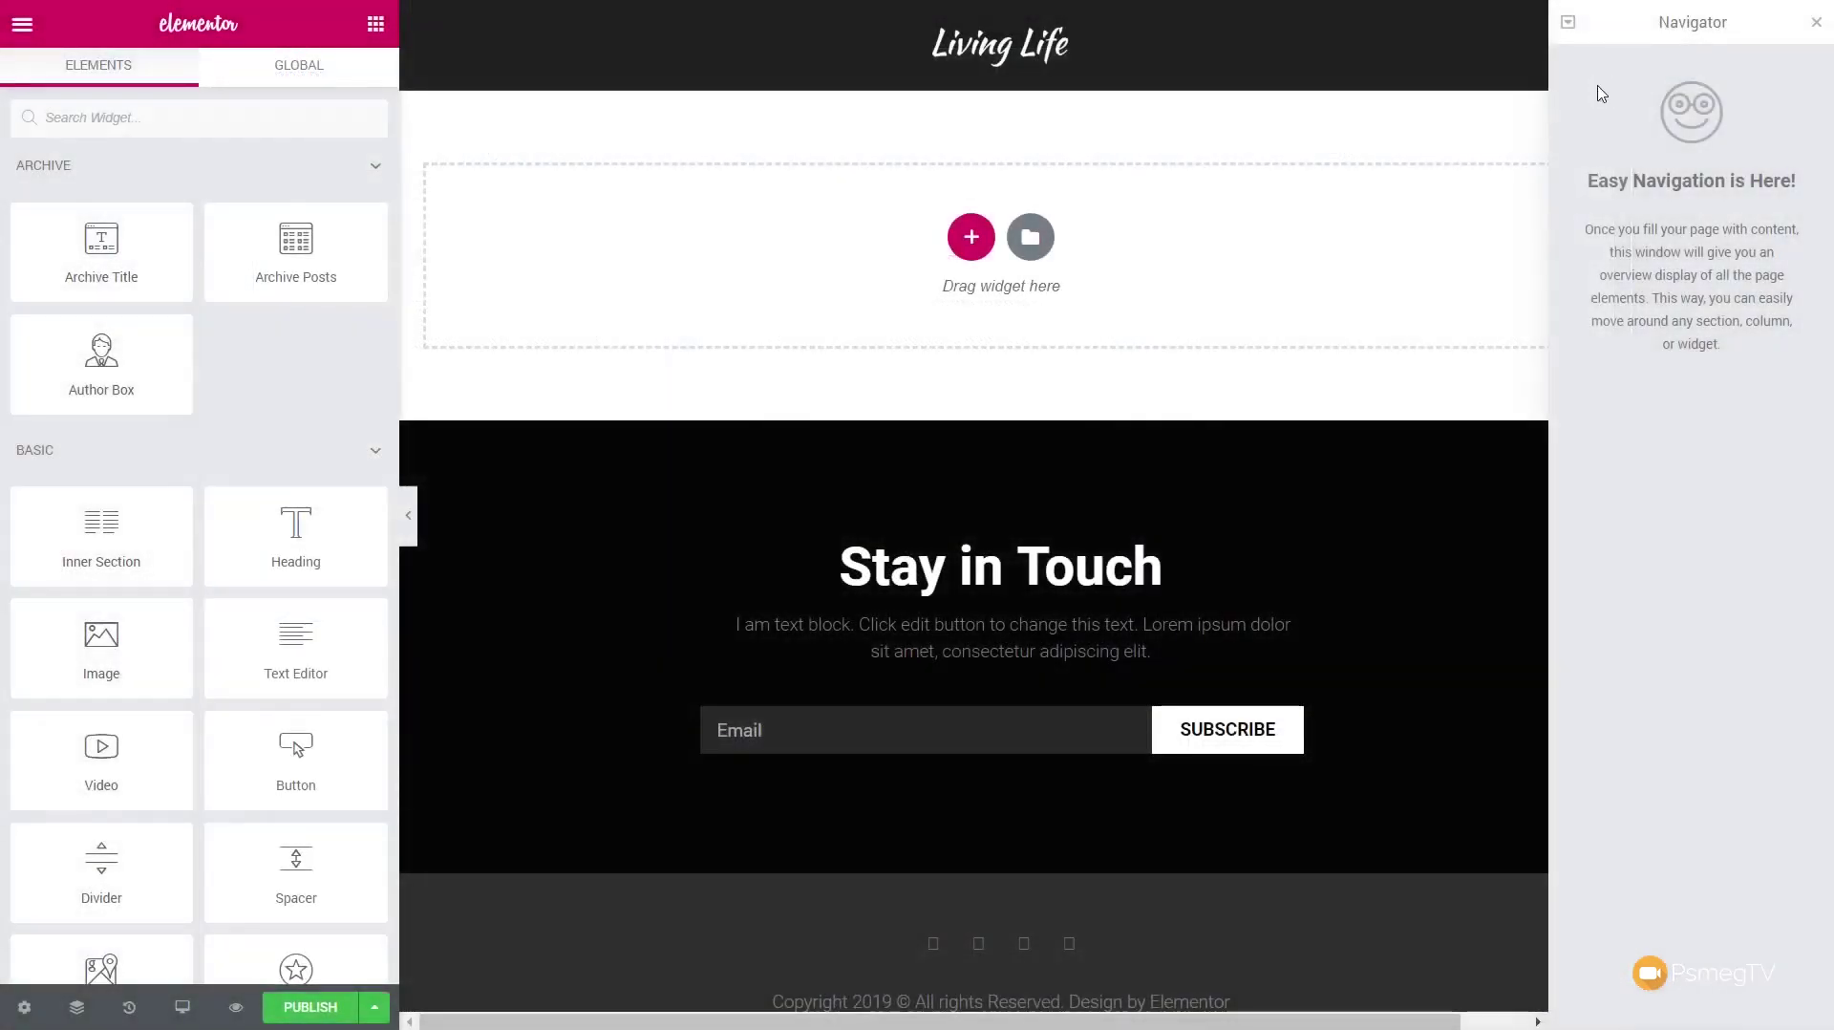
{"action": "left_click", "coordinate": [1816, 23]}
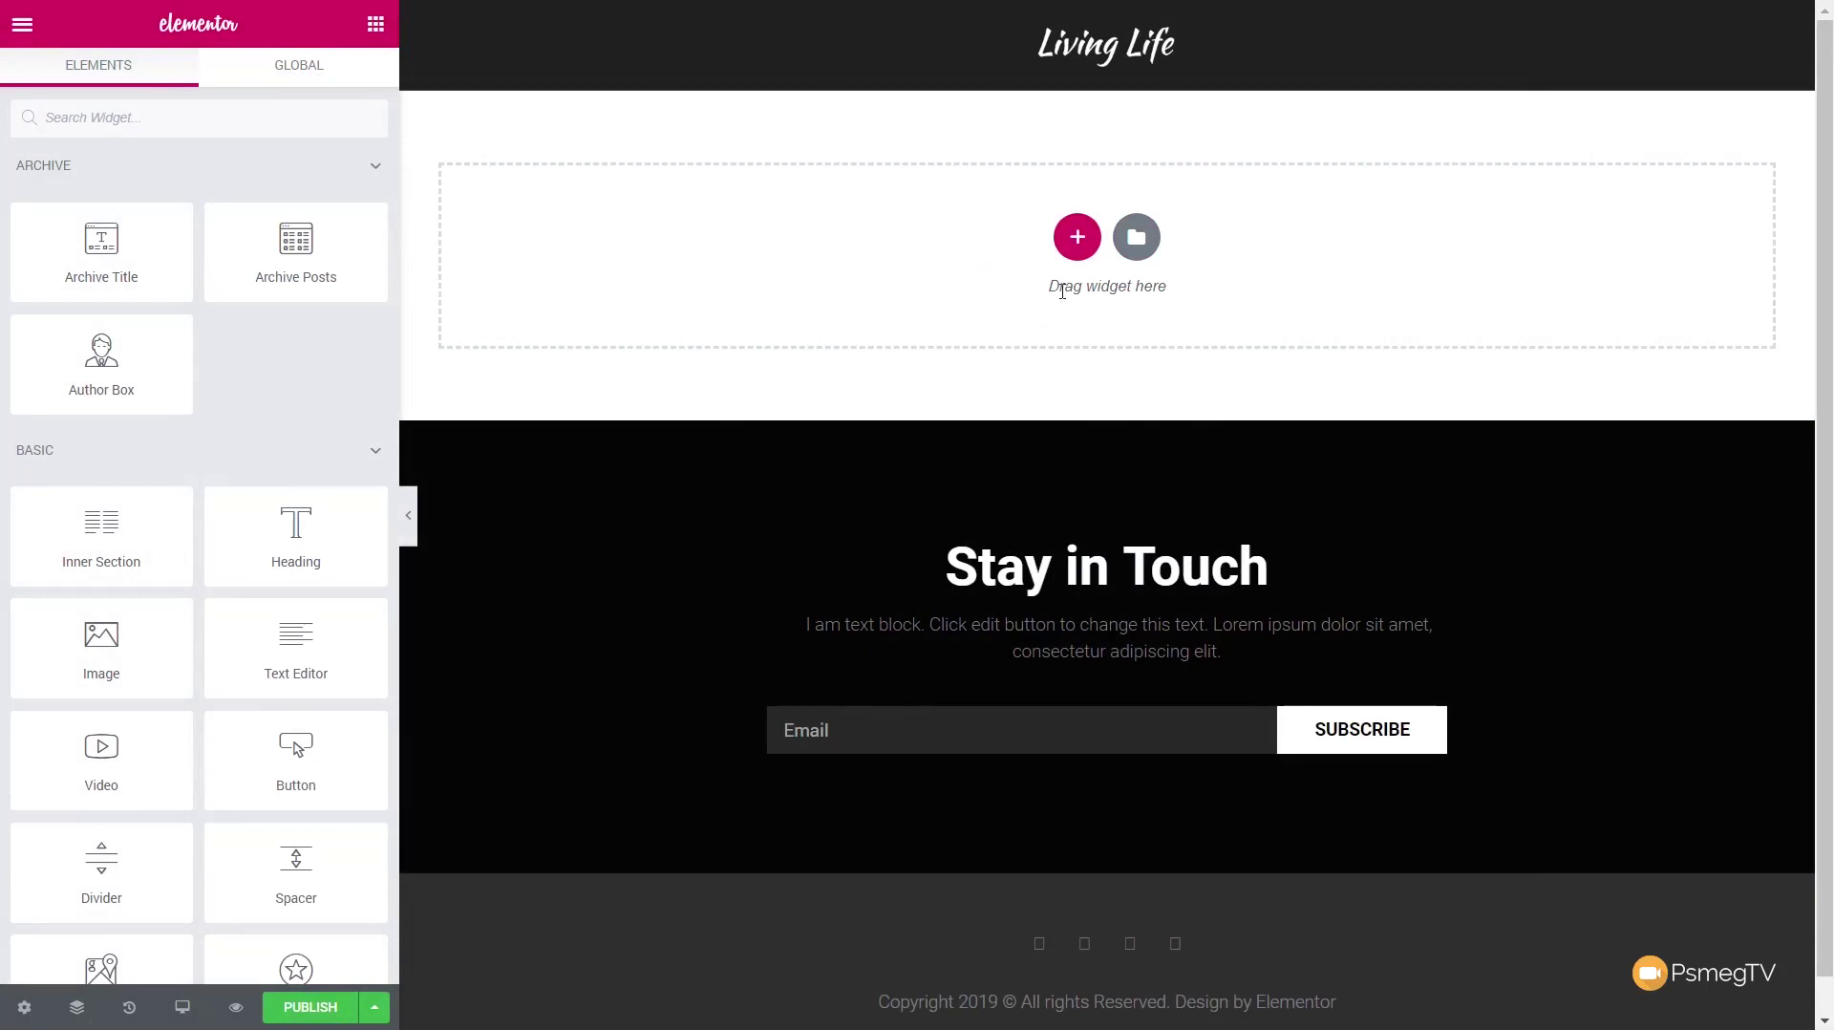
{"action": "left_click", "coordinate": [1078, 239]}
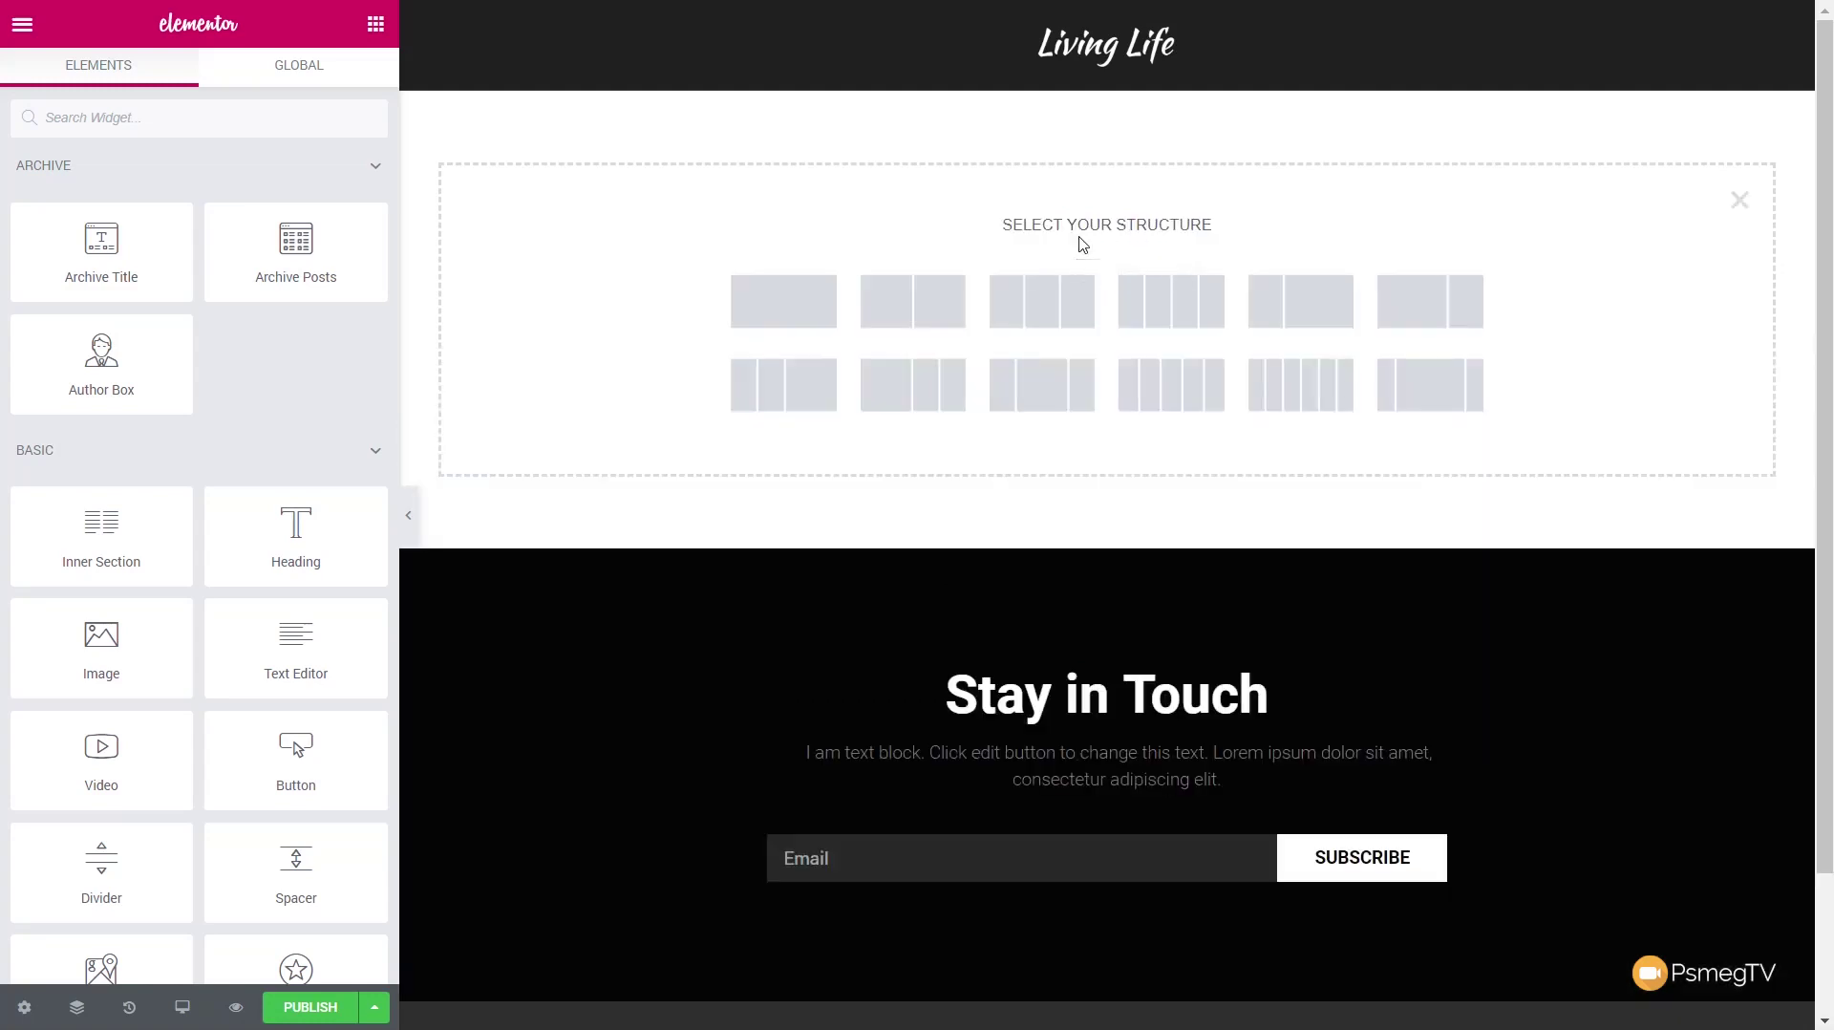
{"action": "left_click", "coordinate": [1307, 312]}
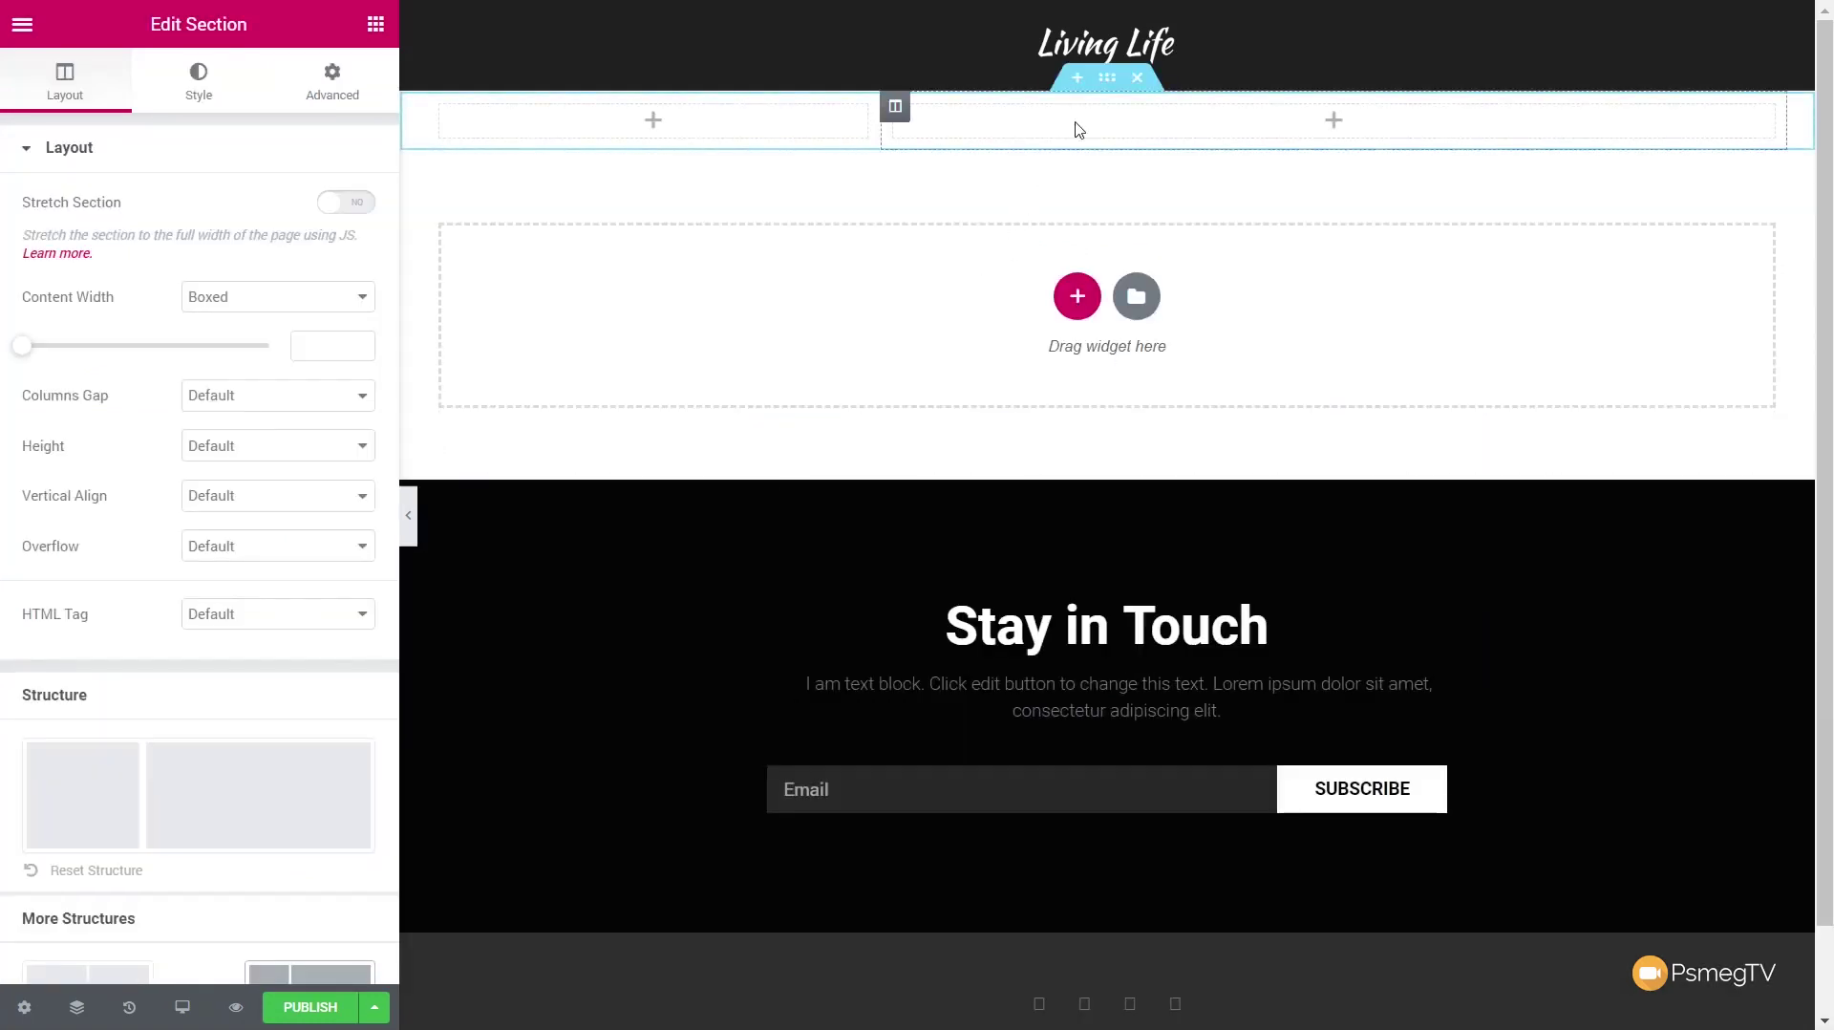
Step: Unlink the section's padding values and set its top and bottom padding to 50 px
{"action": "left_click", "coordinate": [336, 86]}
{"action": "left_click", "coordinate": [57, 340]}
{"action": "left_click", "coordinate": [339, 340]}
{"action": "left_click", "coordinate": [36, 346]}
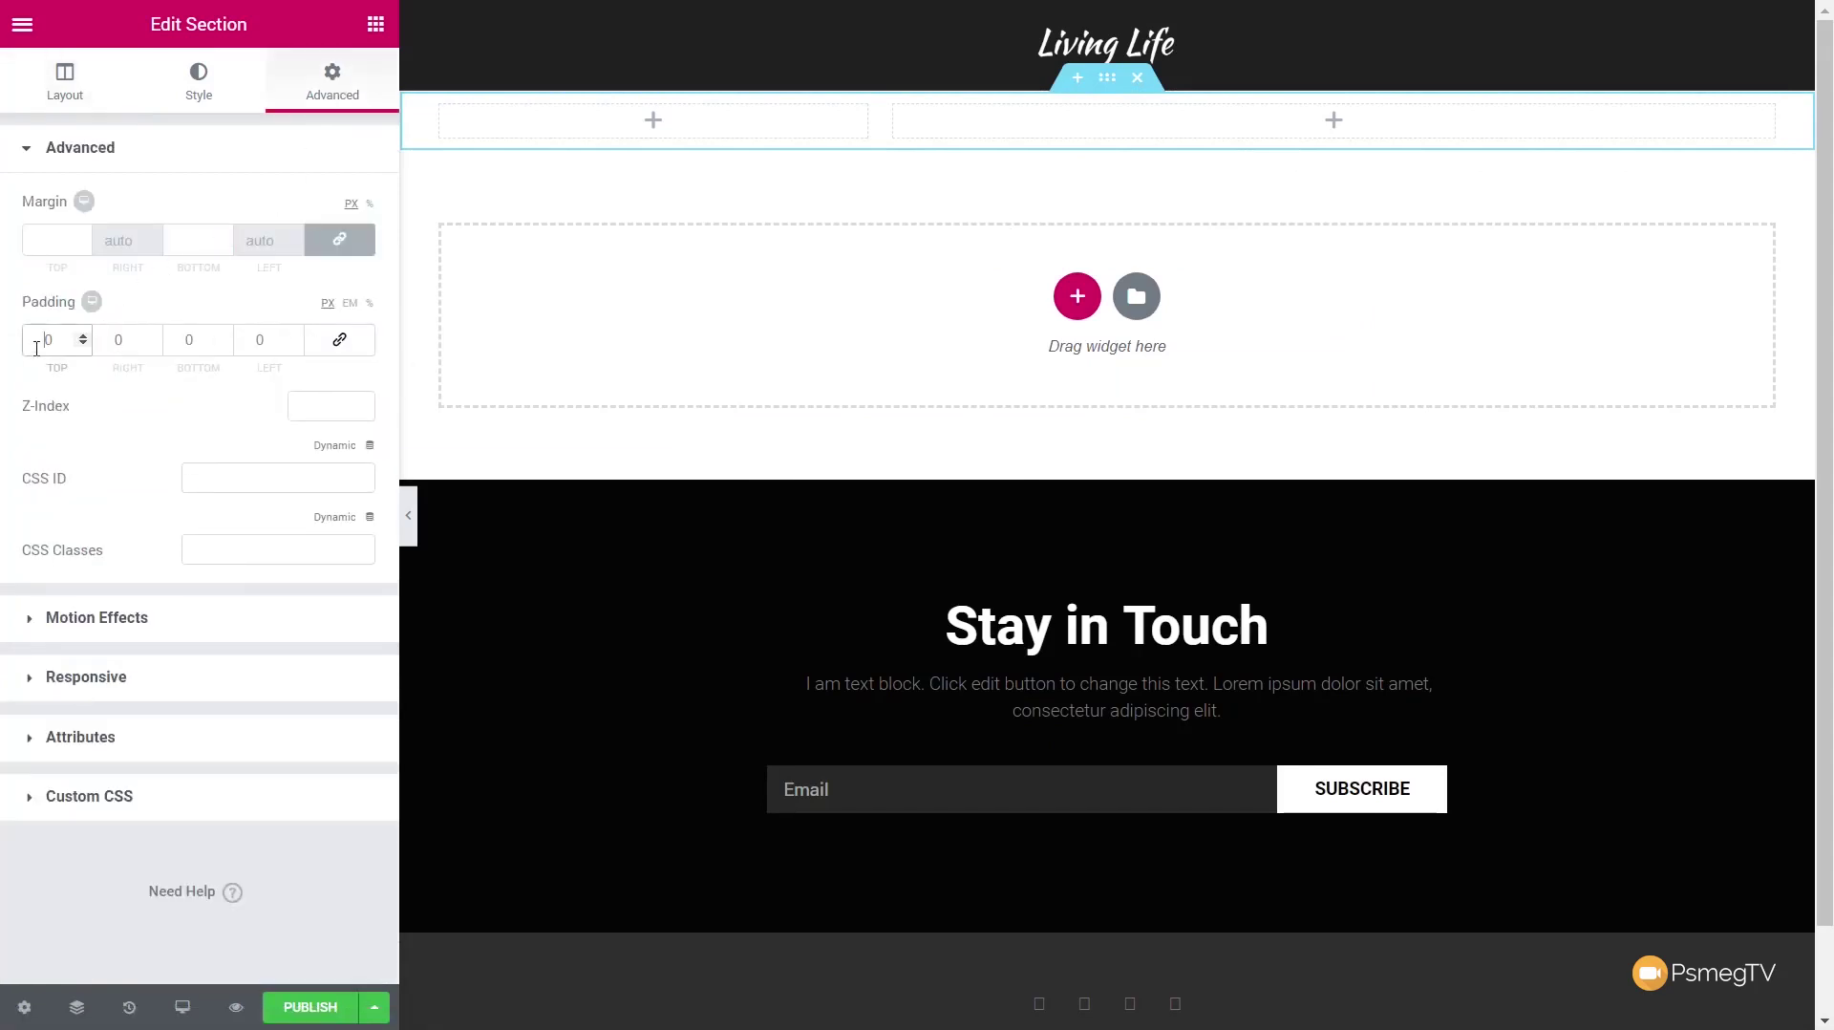
{"action": "type", "text": "5"}
{"action": "left_click", "coordinate": [178, 344]}
{"action": "type", "text": "5"}
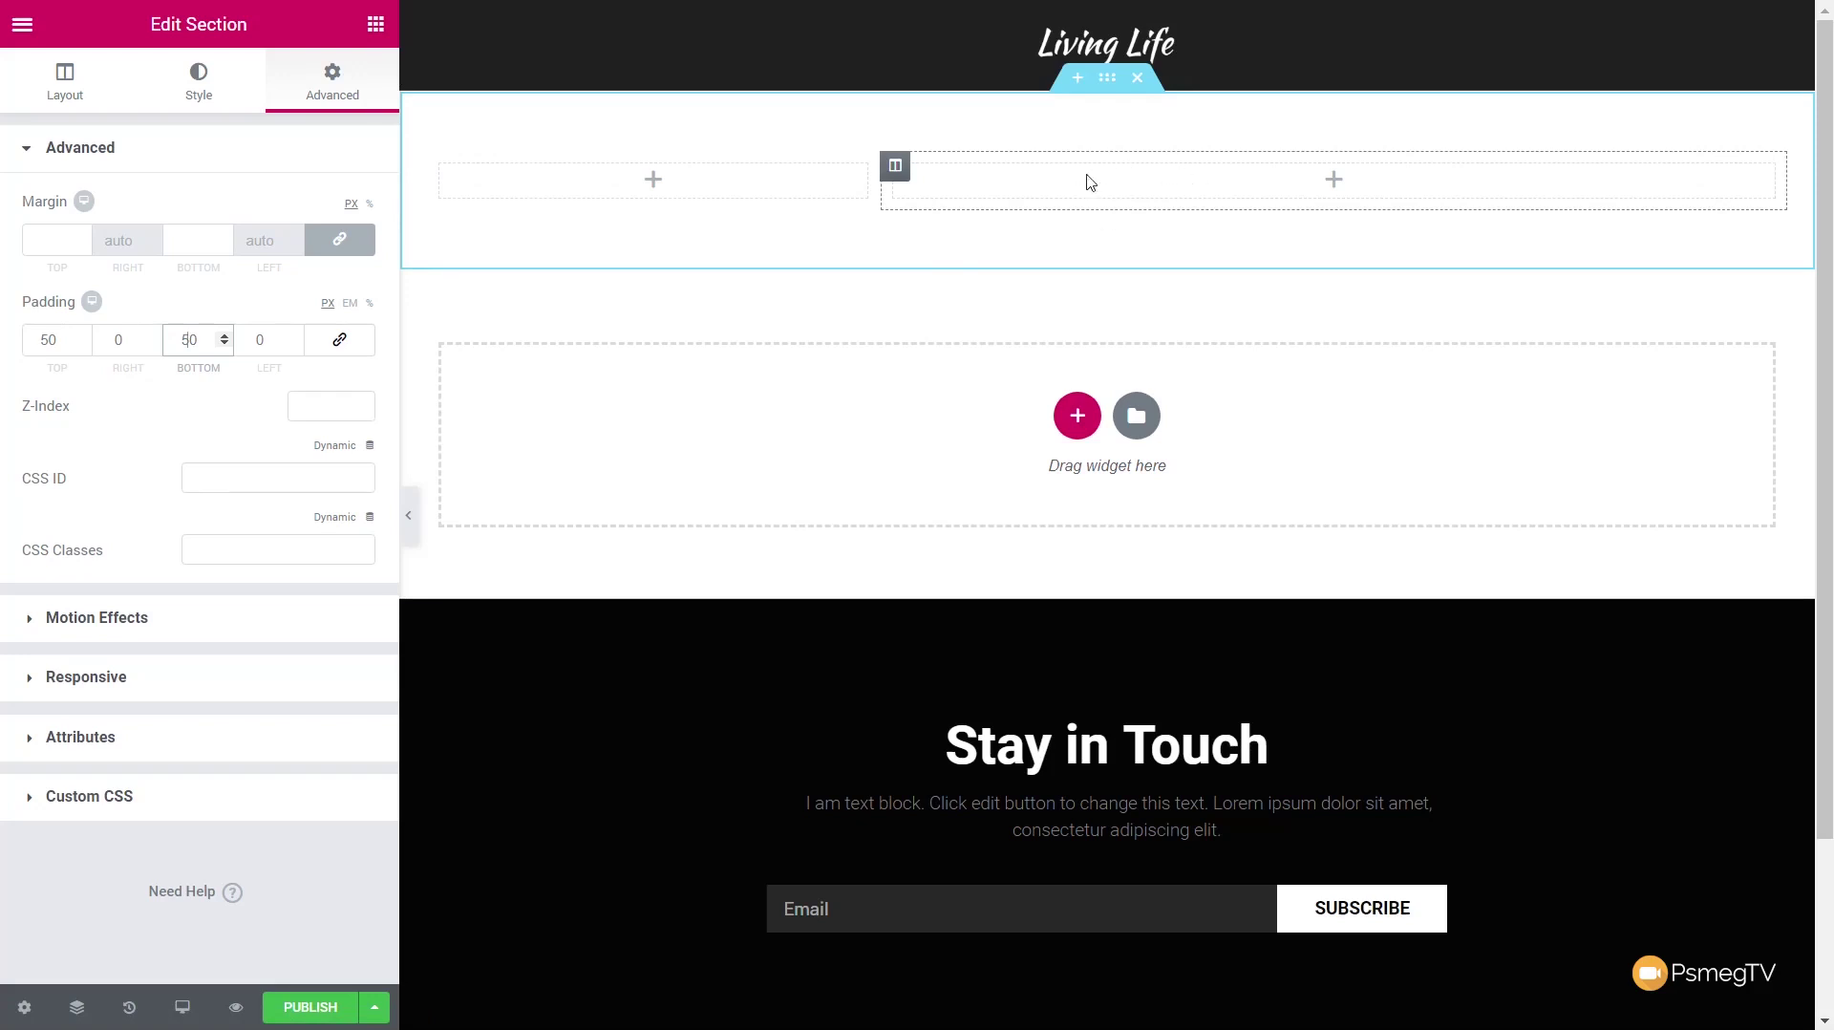
Step: Add a Listing Grid widget to the two-thirds column and set its listing to Business Loop Listing
{"action": "left_click", "coordinate": [375, 36]}
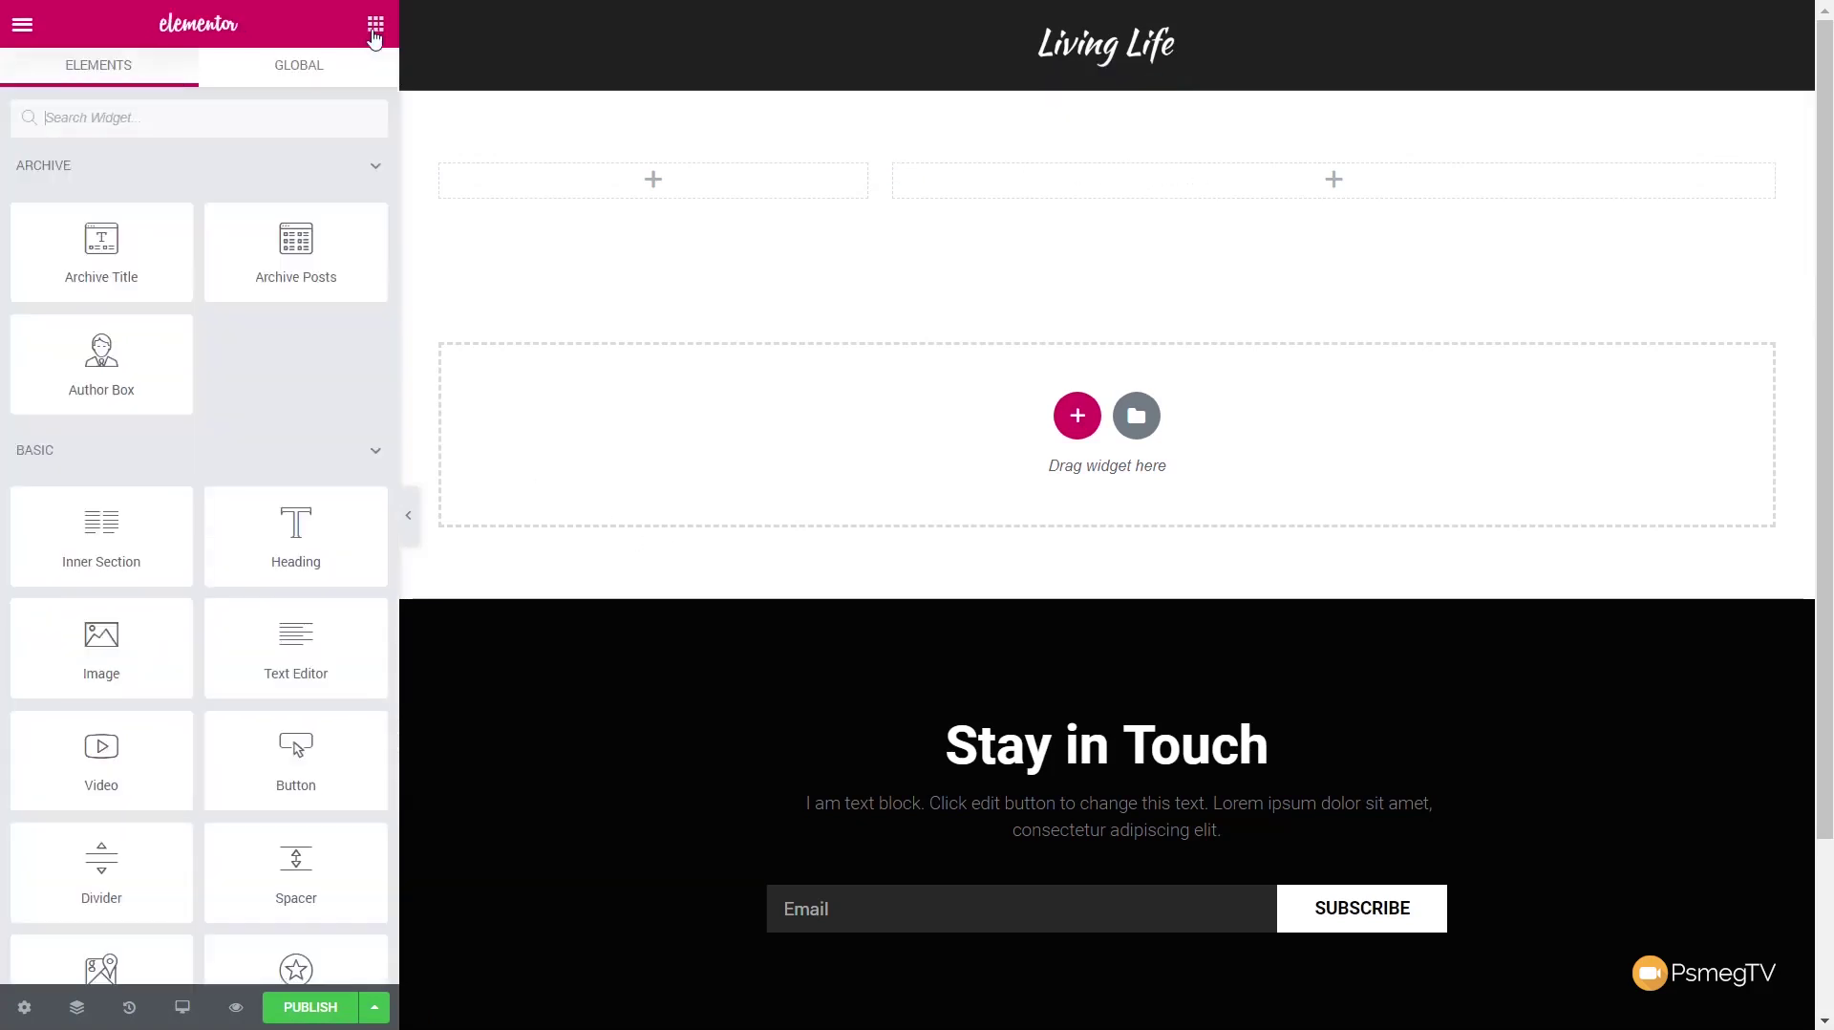
{"action": "scroll", "coordinate": [287, 678], "scroll_direction": "down", "scroll_amount": 15}
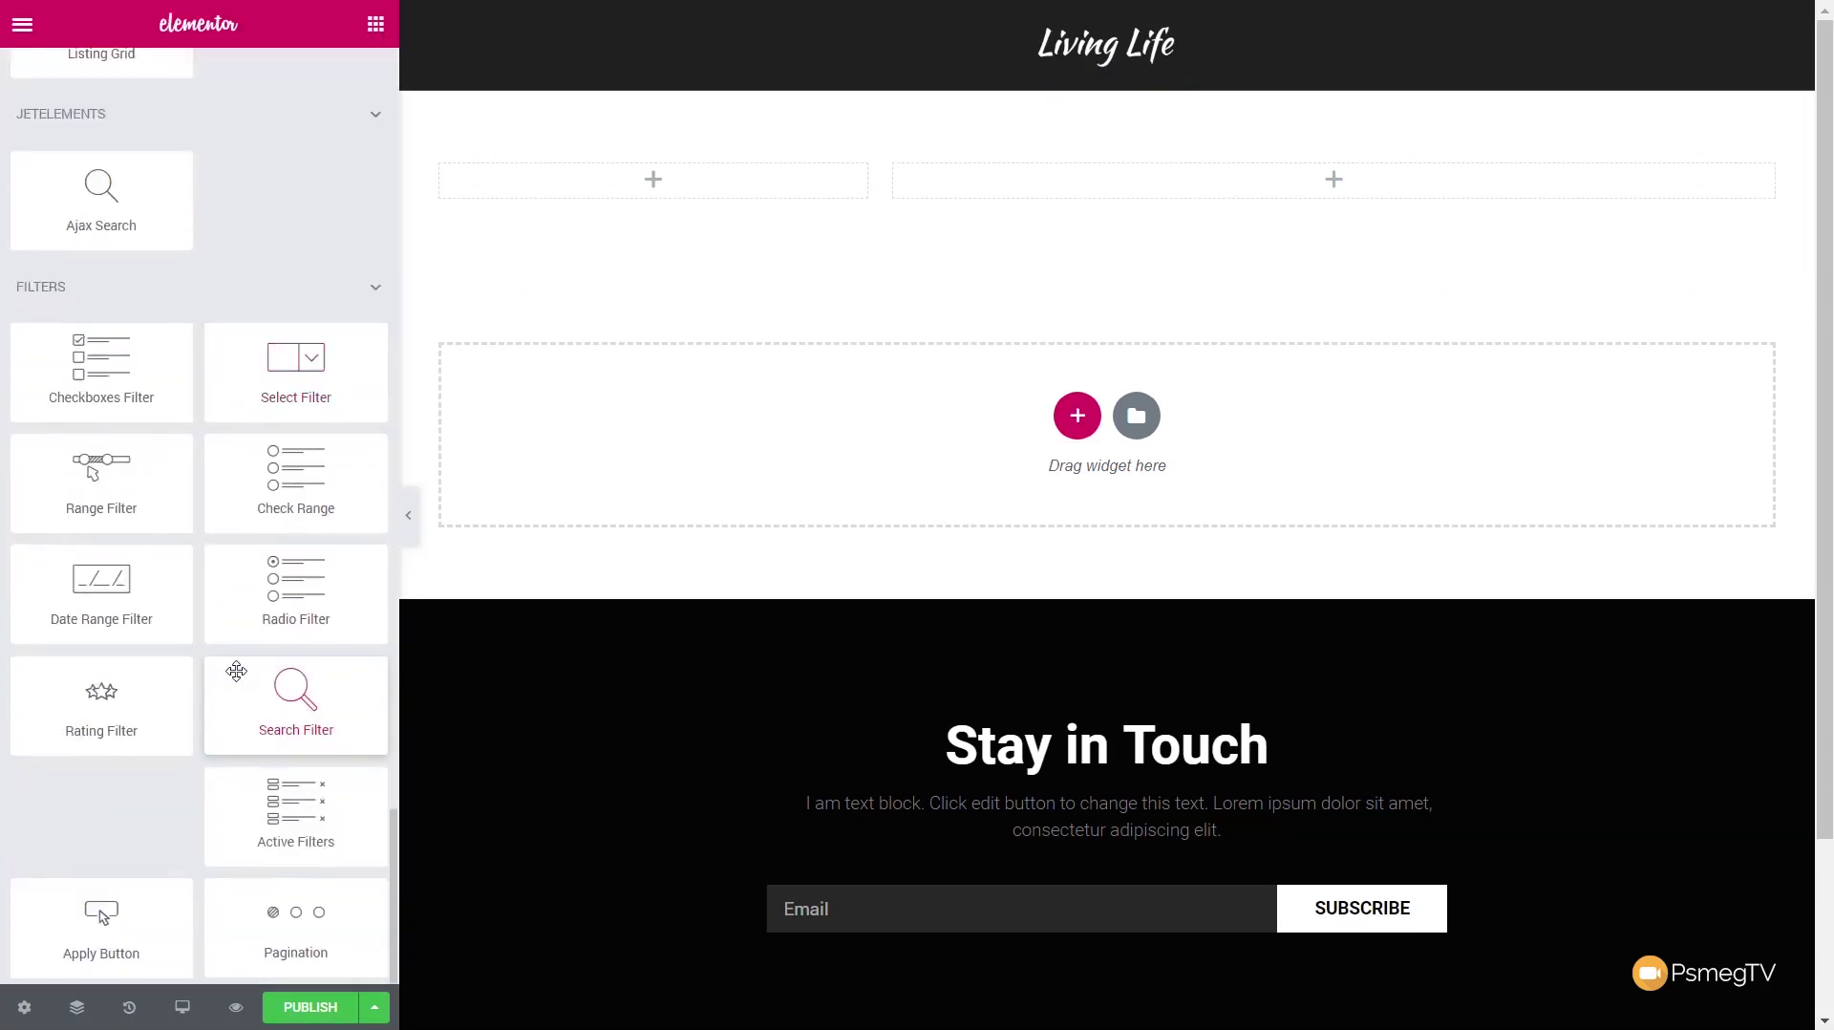
{"action": "scroll", "coordinate": [160, 689], "scroll_direction": "up", "scroll_amount": 6}
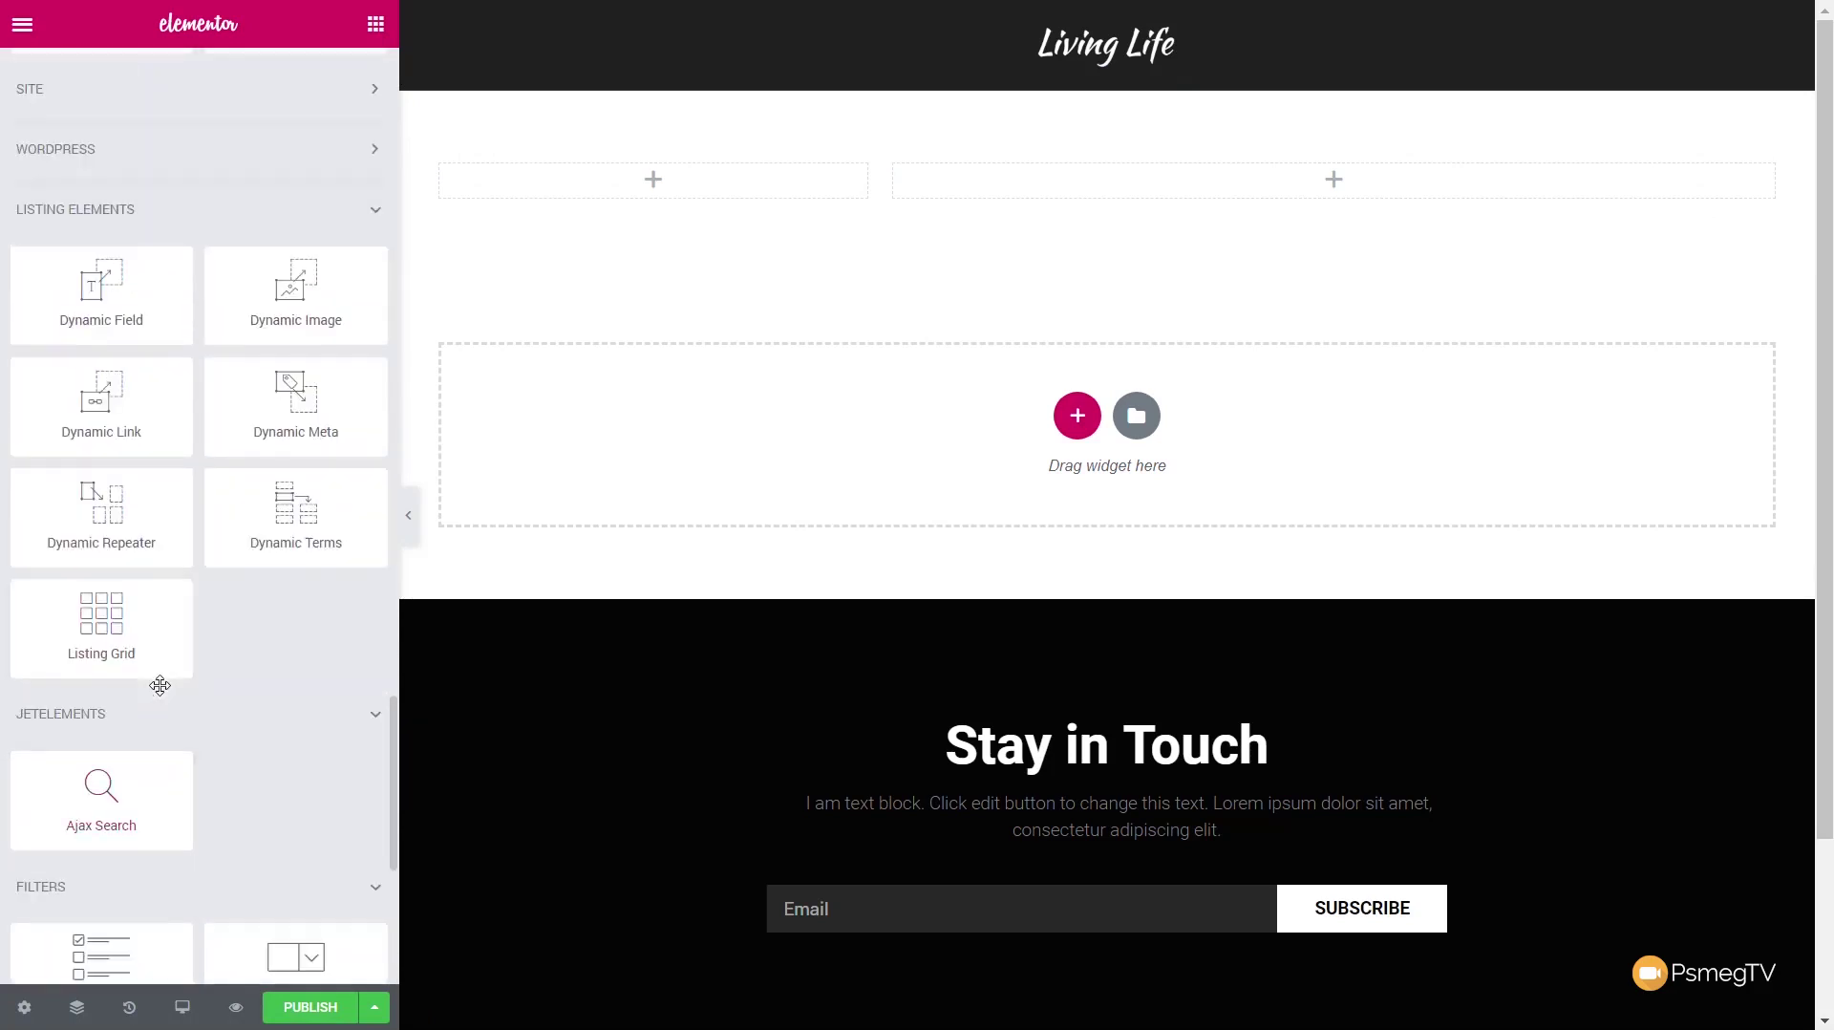
{"action": "left_click_drag", "start_coordinate": [112, 628], "coordinate": [1098, 182]}
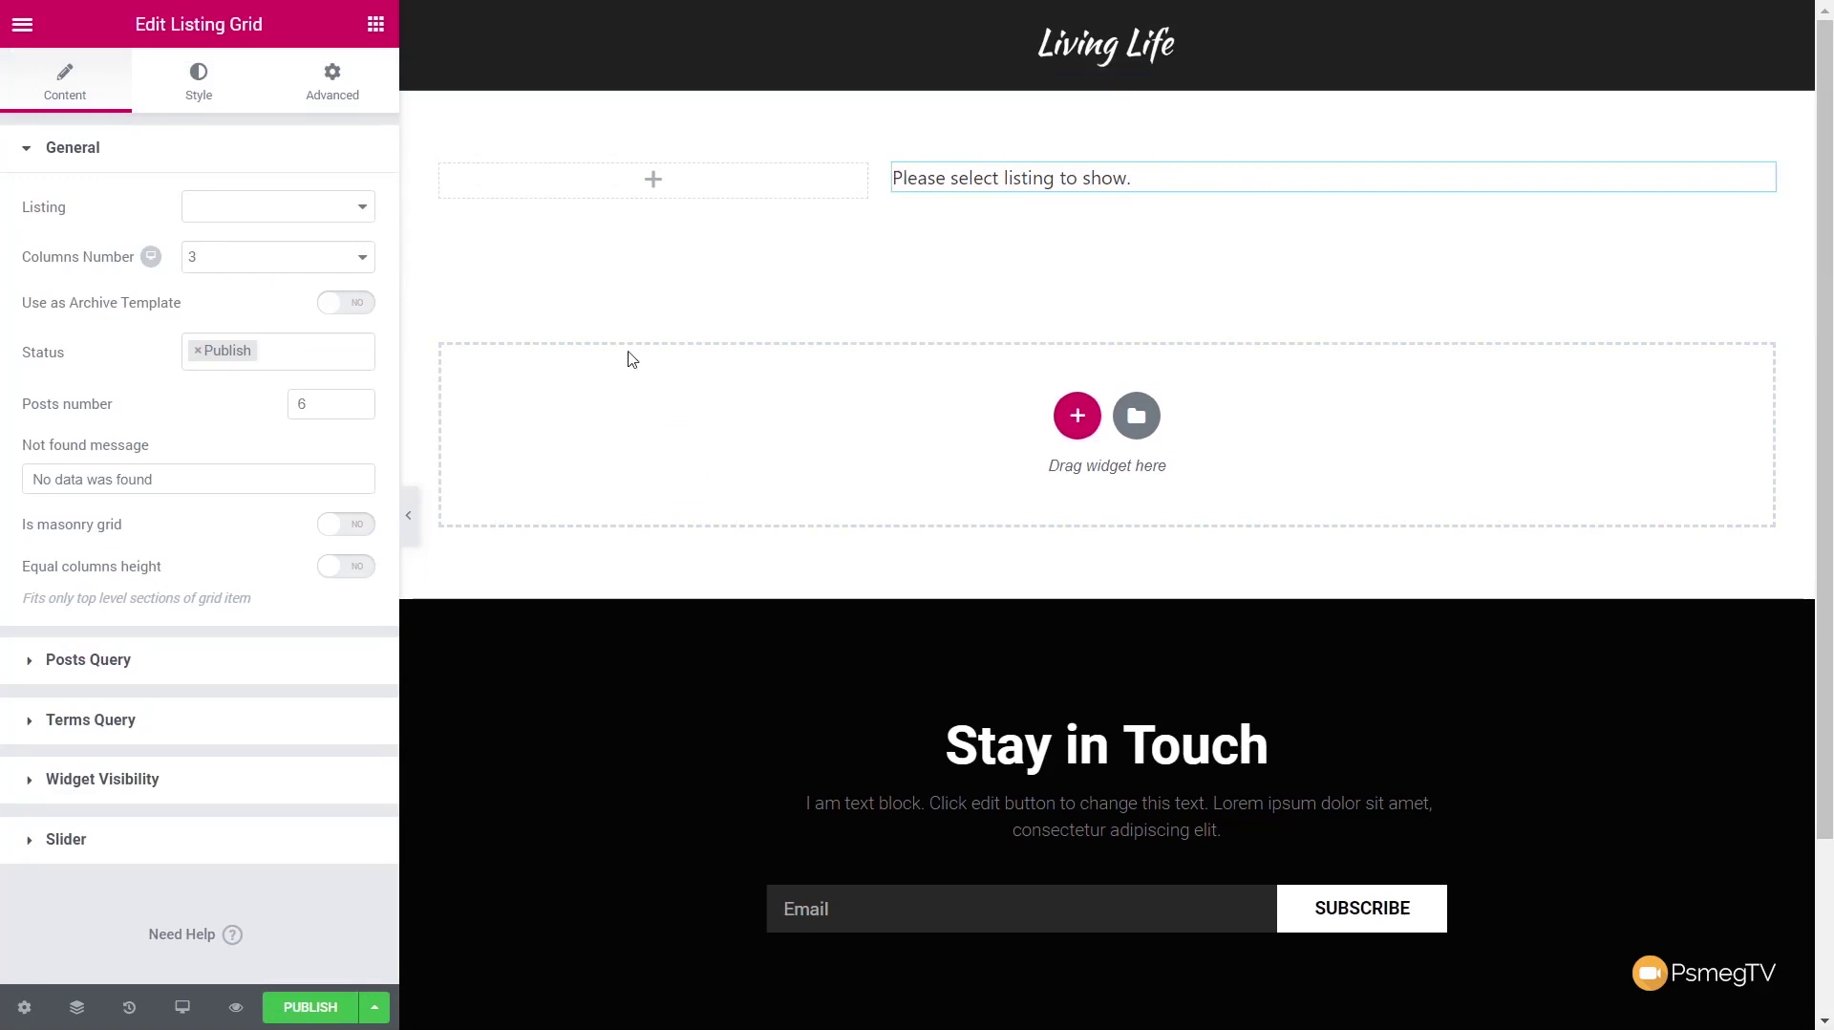
{"action": "left_click", "coordinate": [232, 212]}
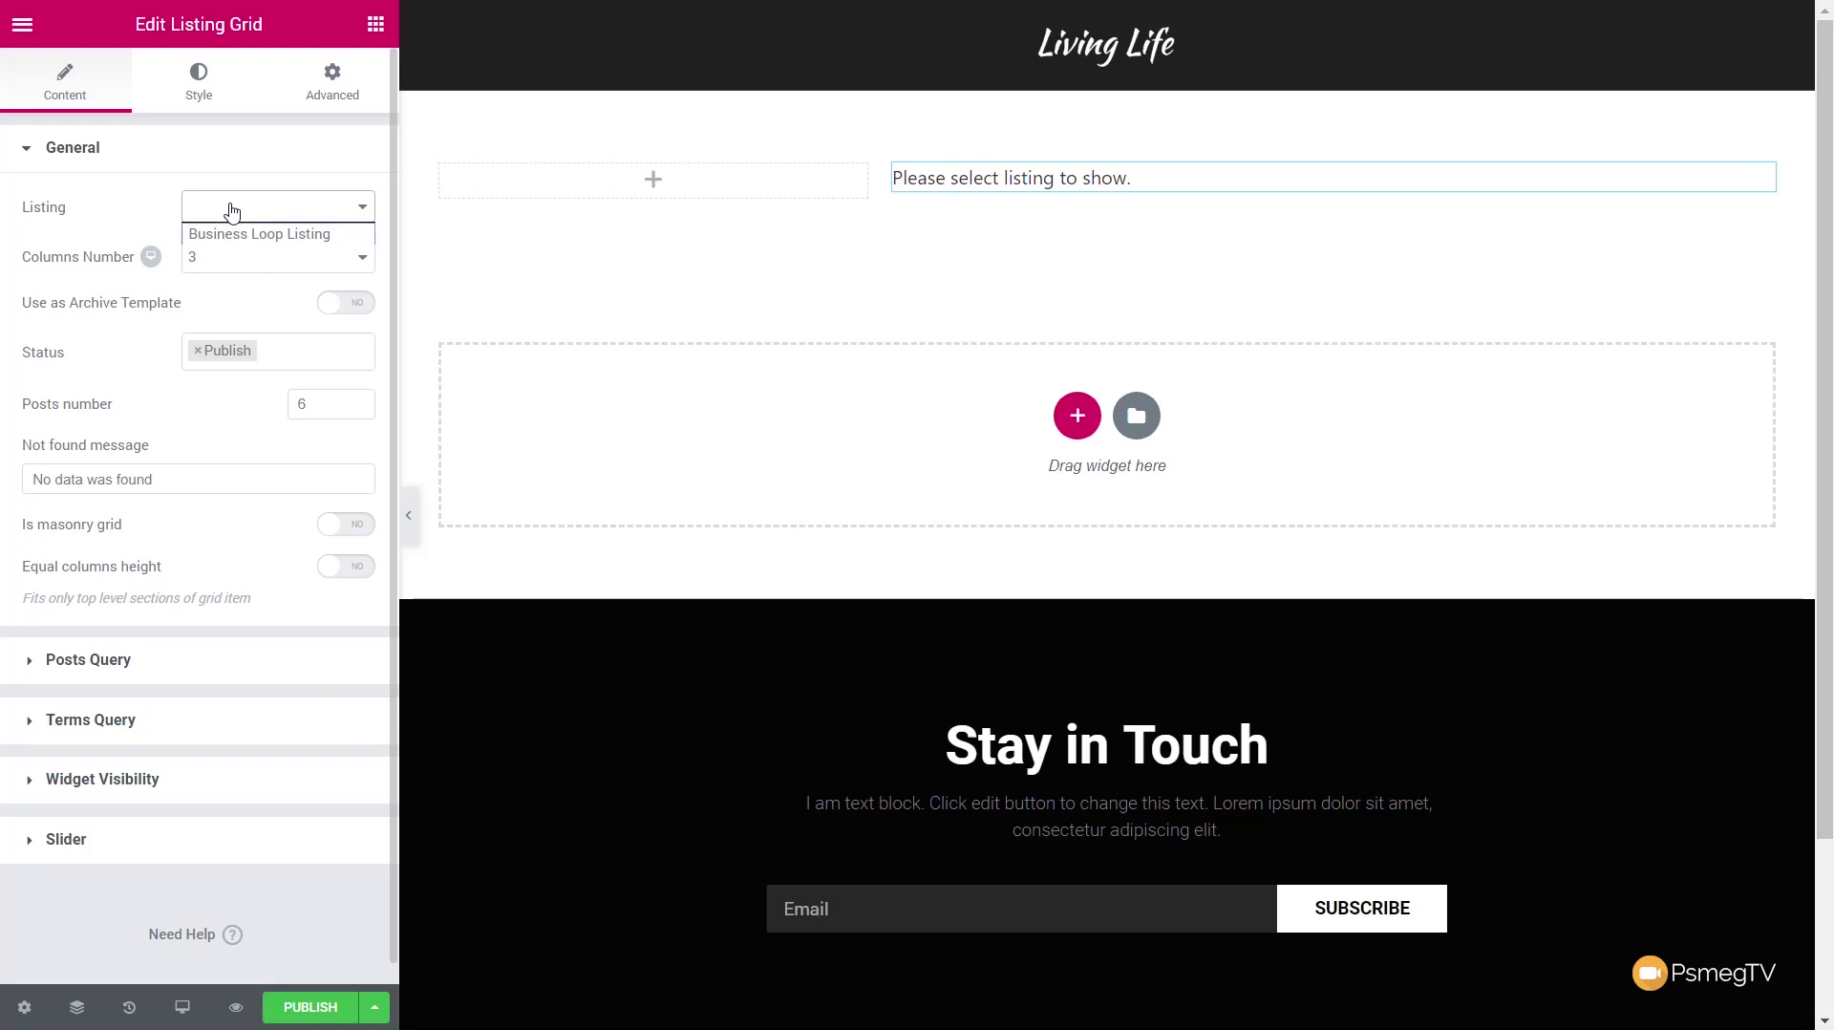
{"action": "left_click", "coordinate": [239, 234]}
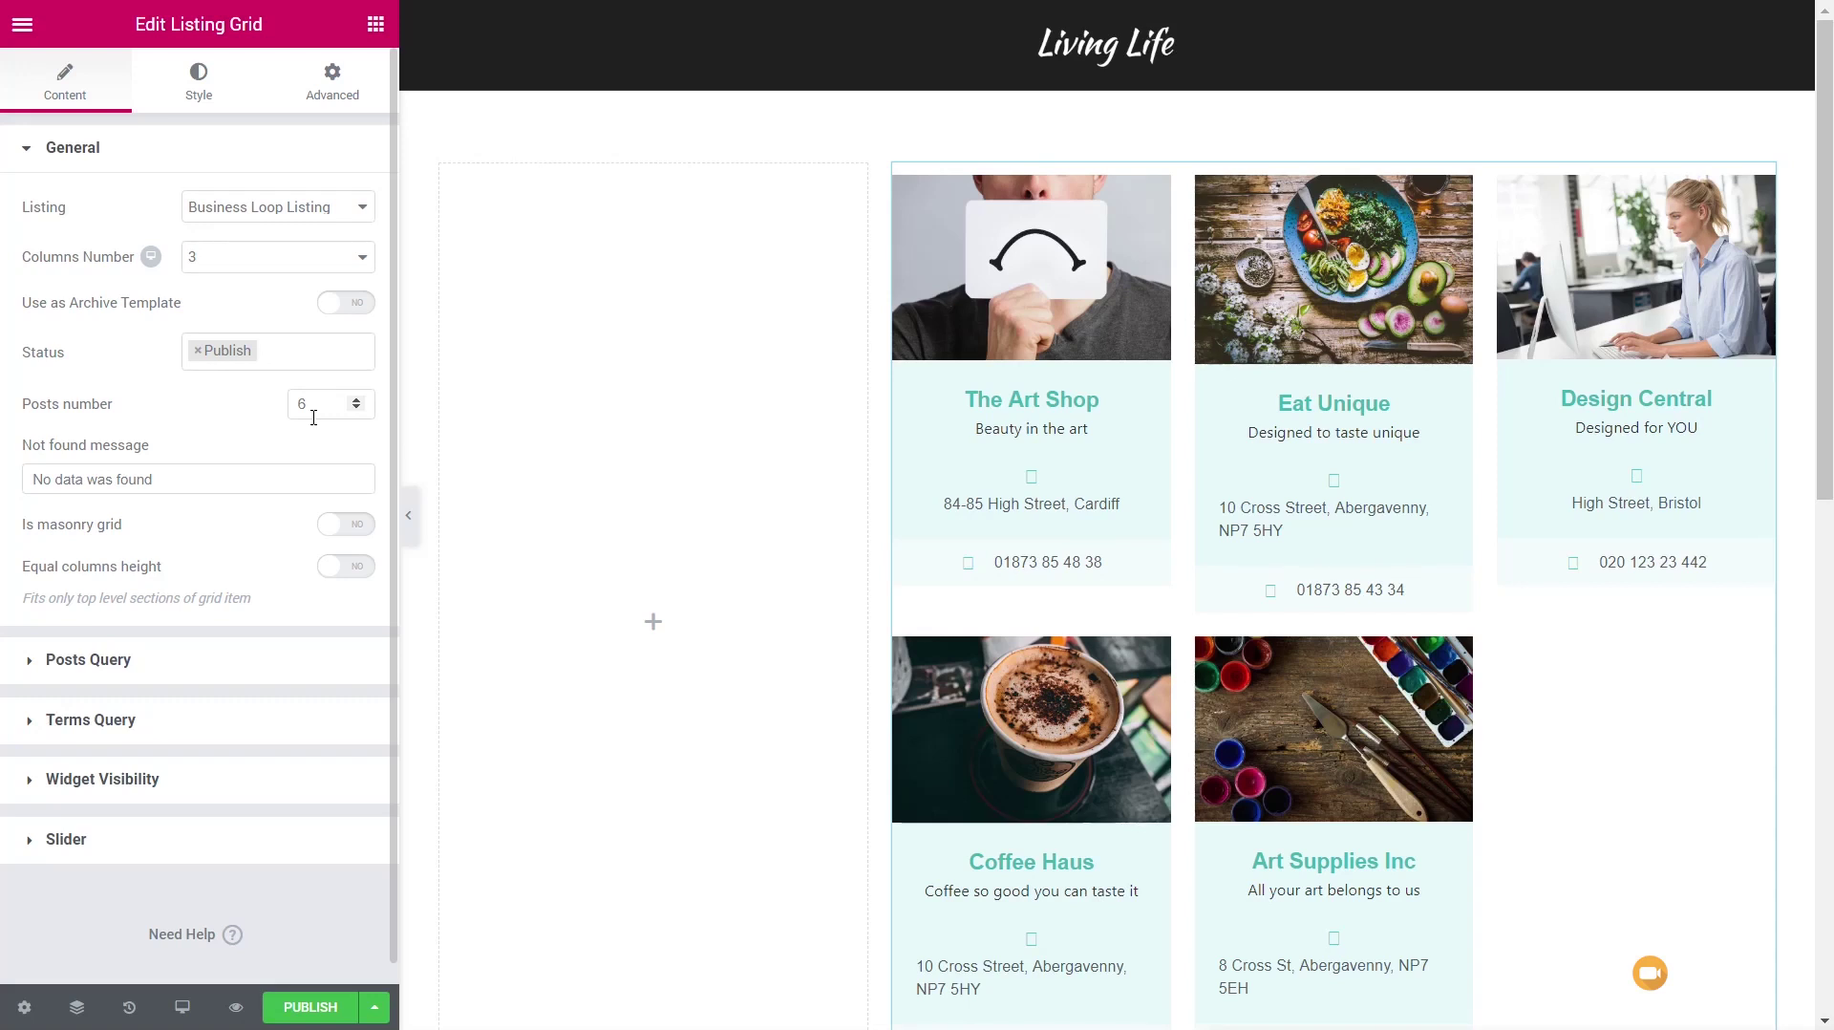
Step: Try the masonry grid option, switch it back off, and enable equal columns height for the listing grid
{"action": "left_click", "coordinate": [230, 482]}
{"action": "left_click", "coordinate": [355, 527]}
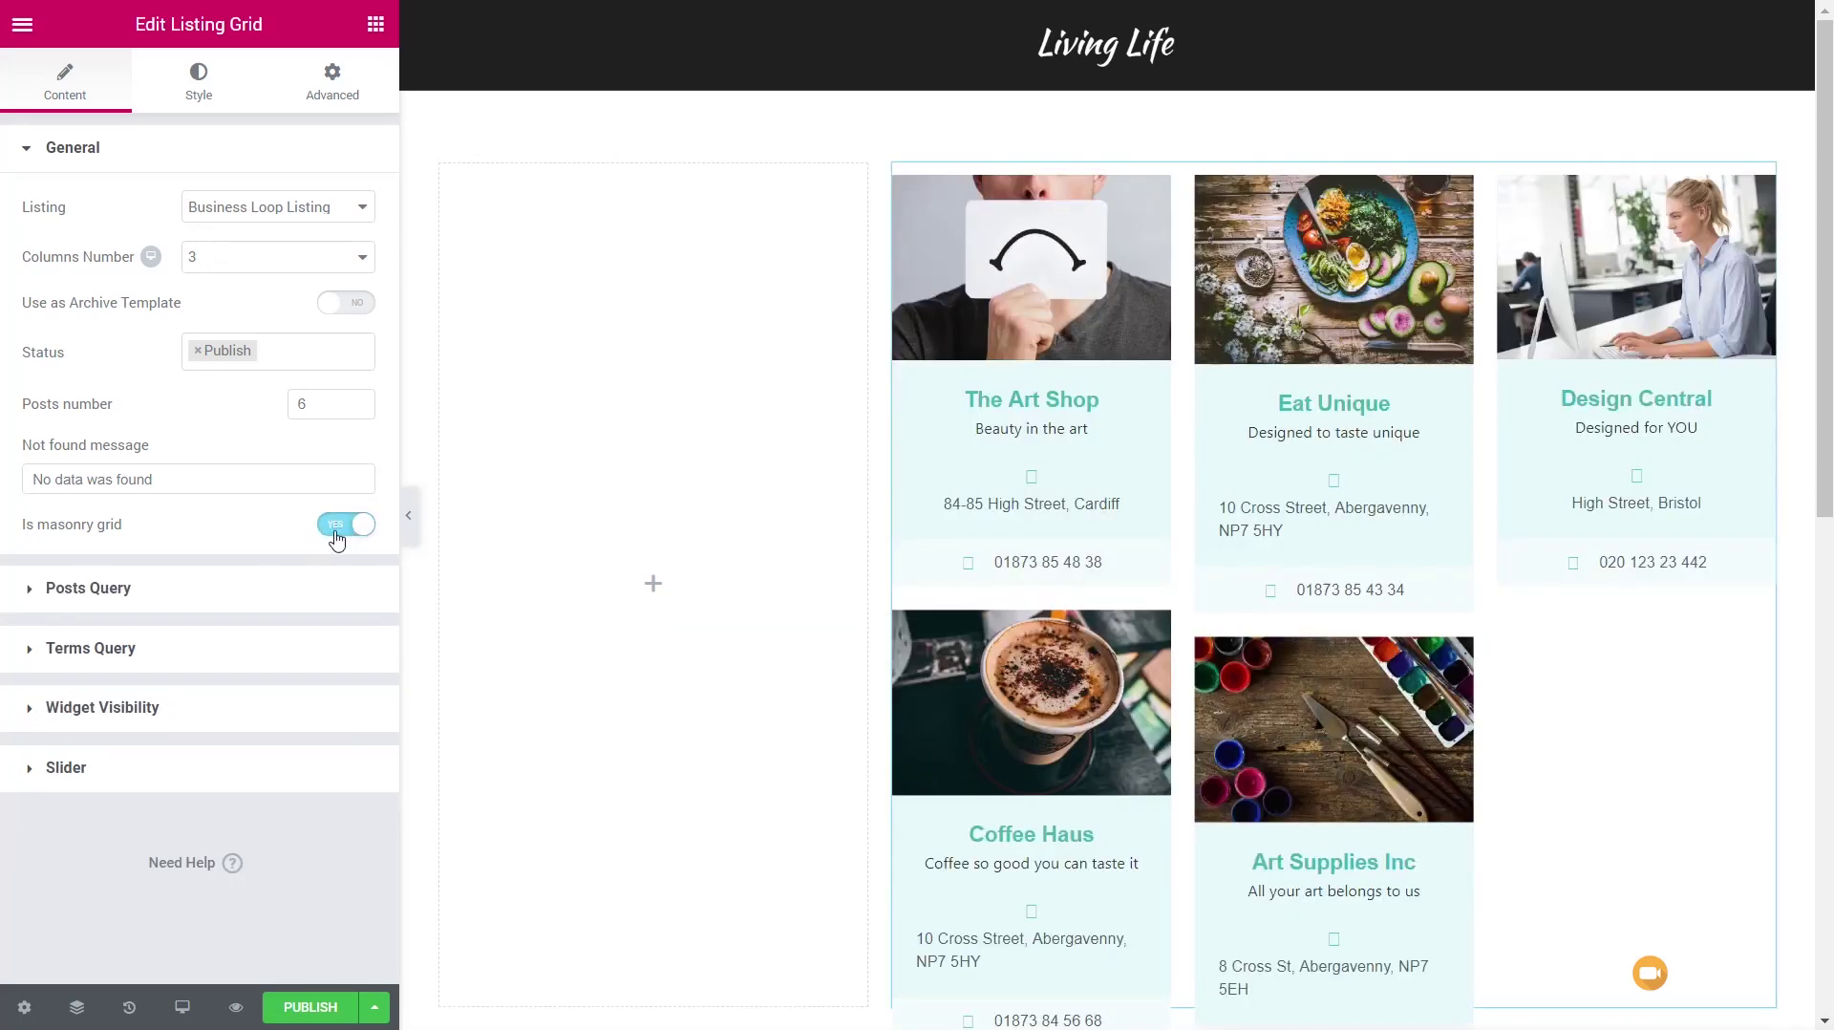
{"action": "left_click", "coordinate": [336, 530]}
{"action": "left_click", "coordinate": [356, 569]}
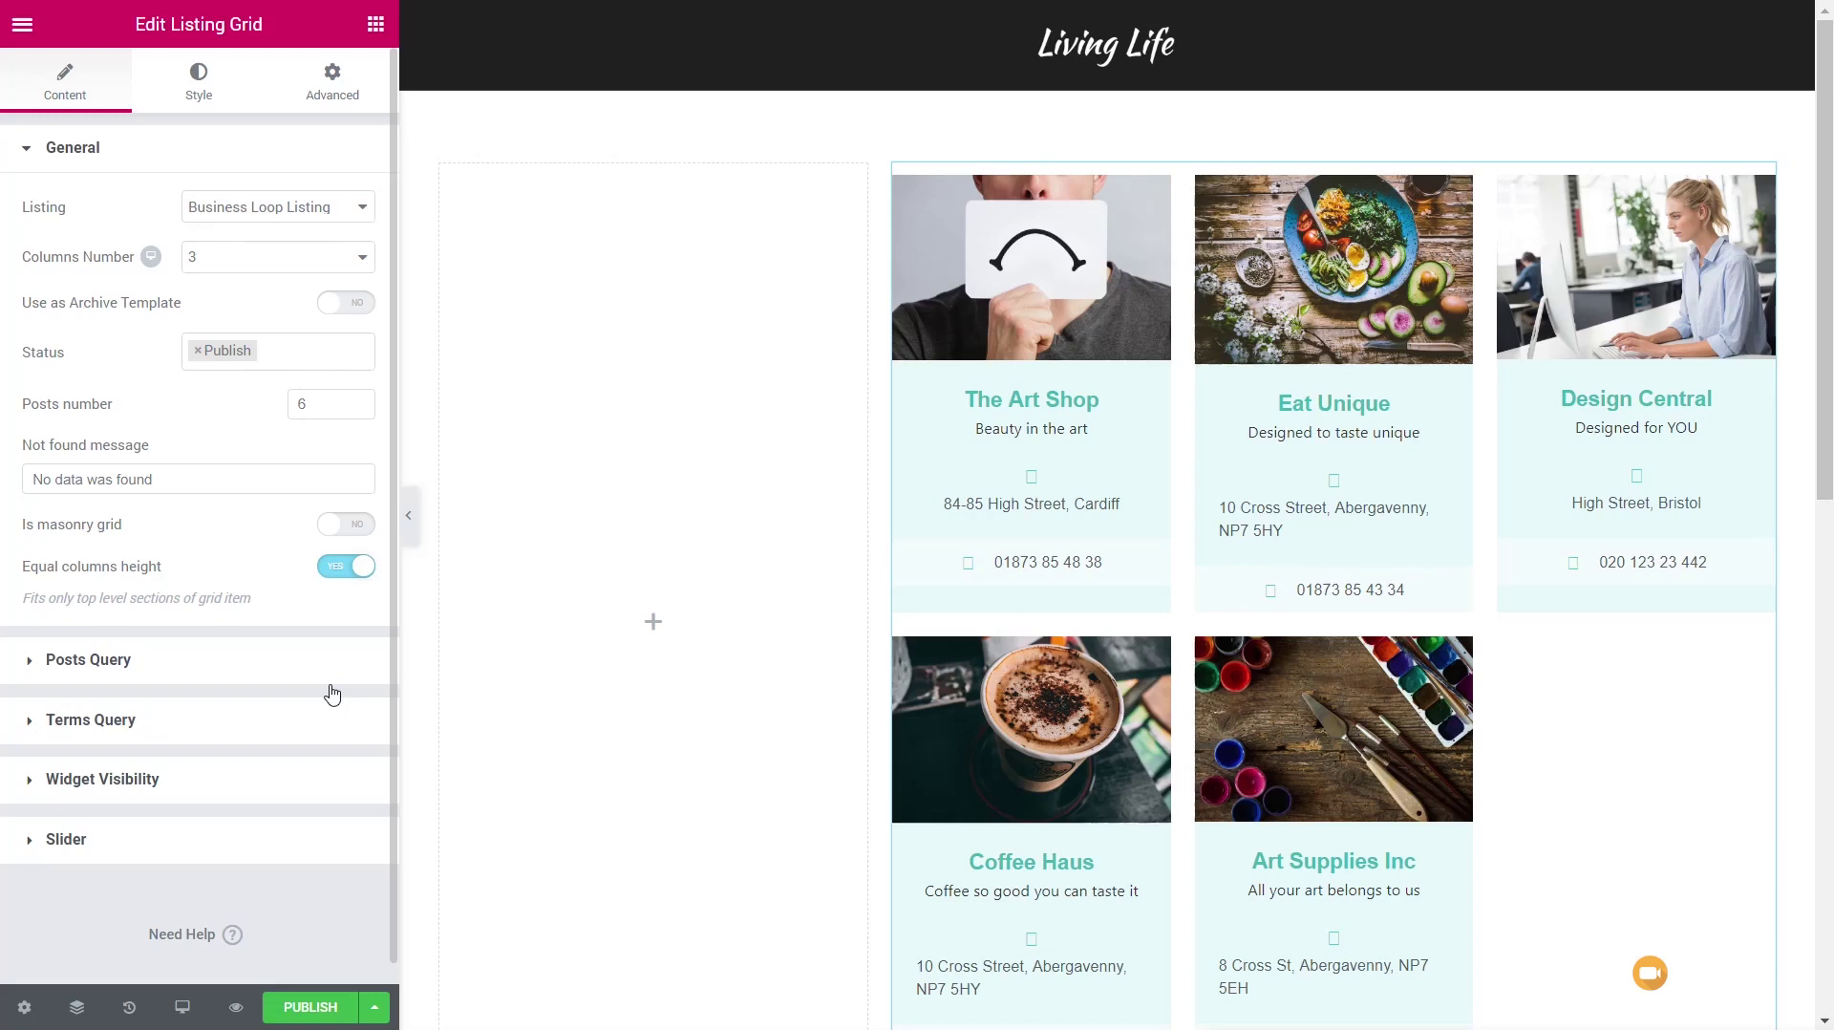
Step: Add a posts query item of type Tax Query to the listing grid, using the Business Type taxonomy
{"action": "left_click", "coordinate": [74, 662]}
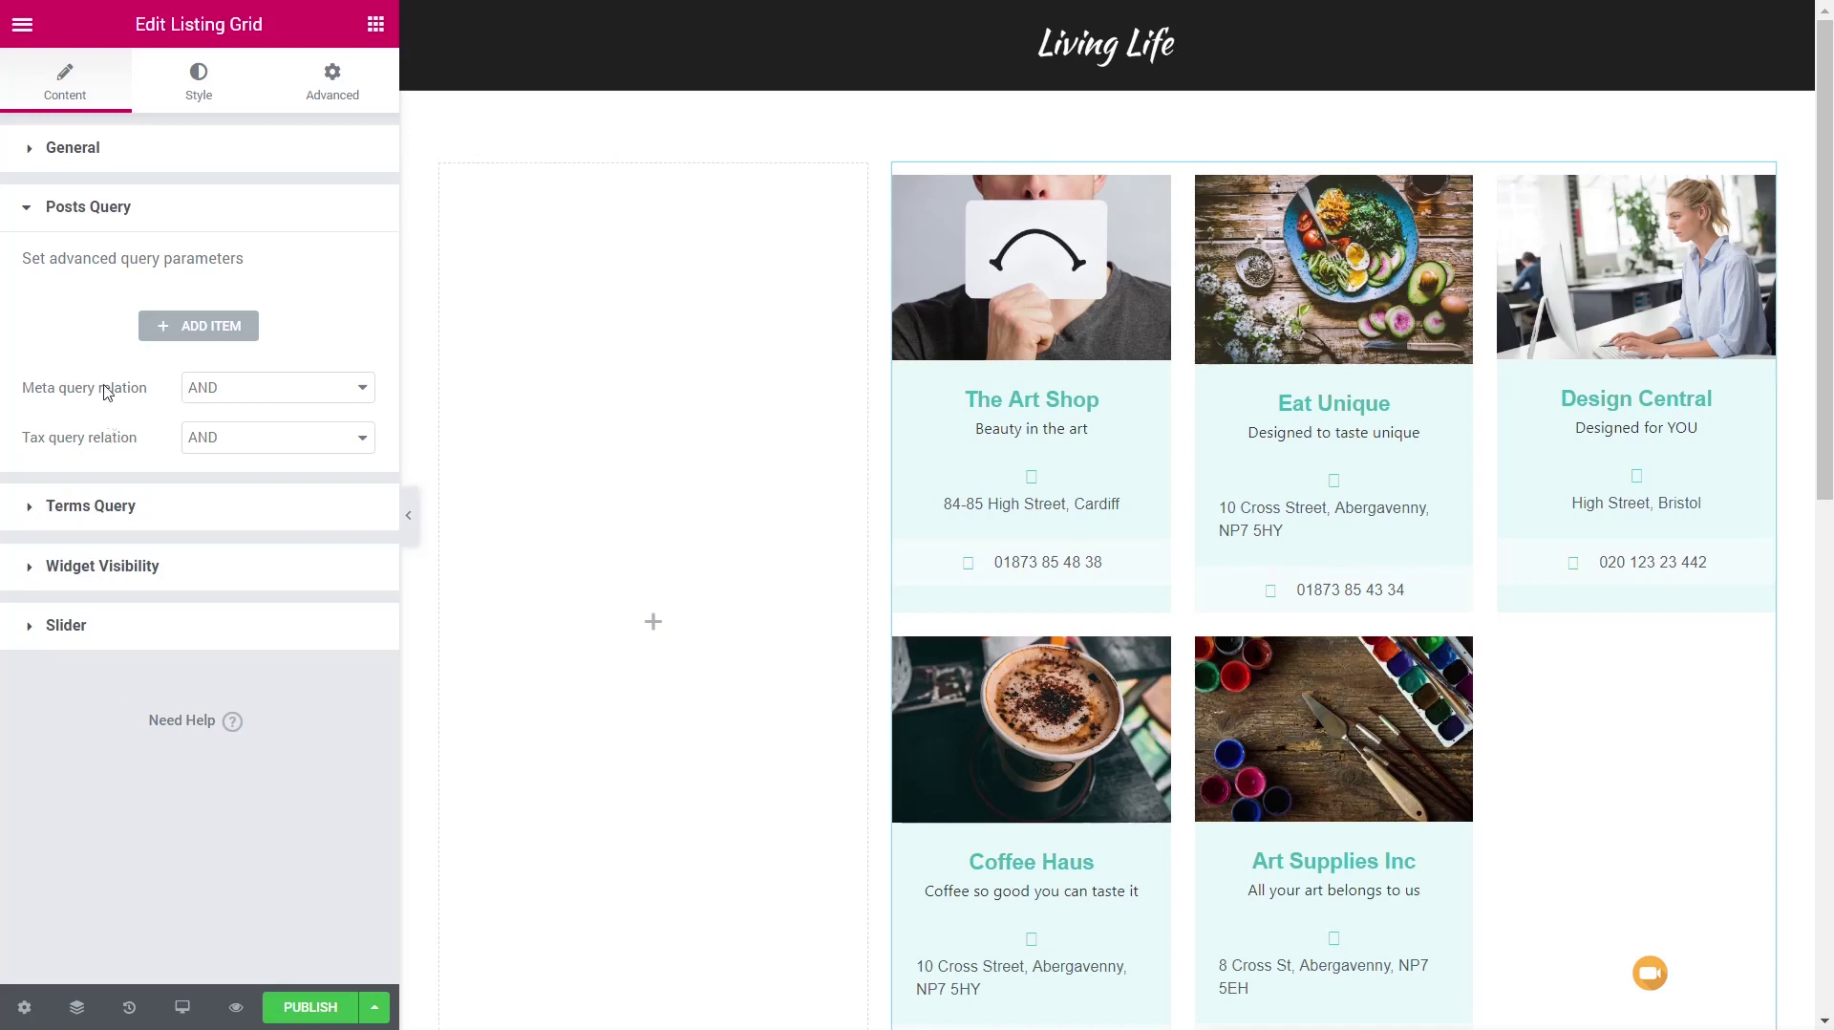
{"action": "left_click", "coordinate": [232, 330]}
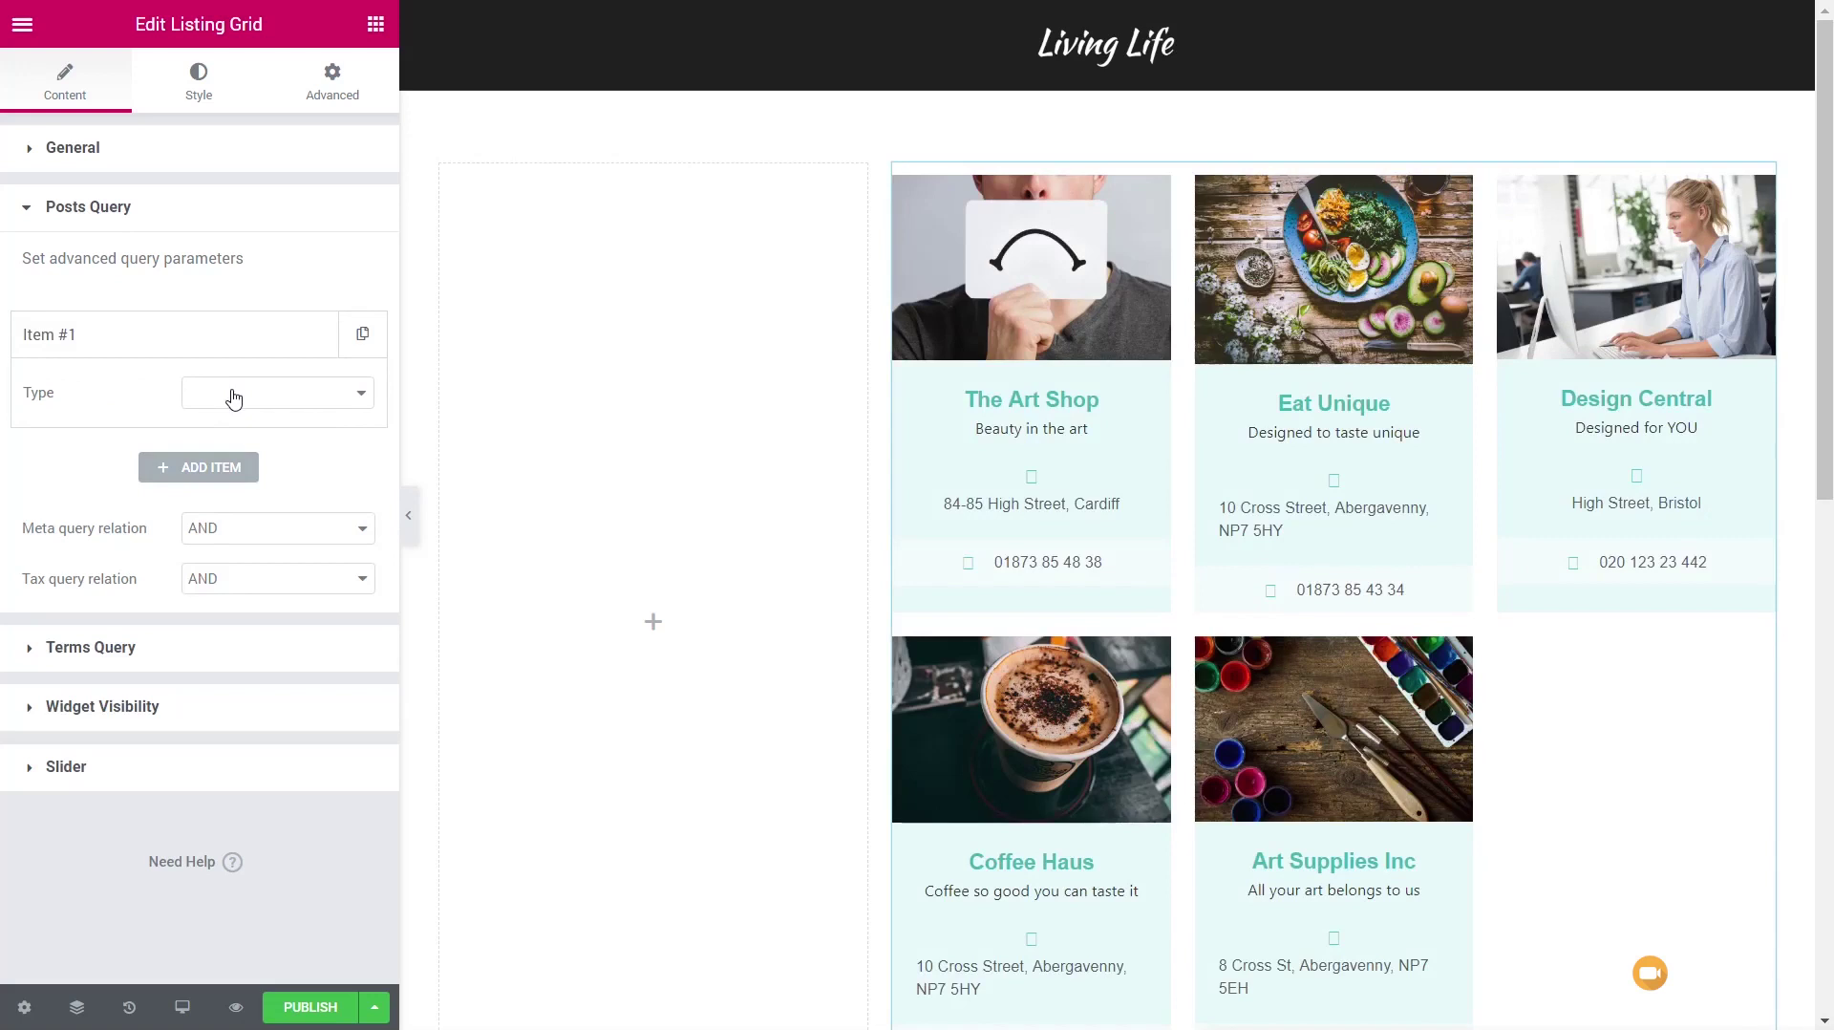
{"action": "left_click", "coordinate": [234, 398]}
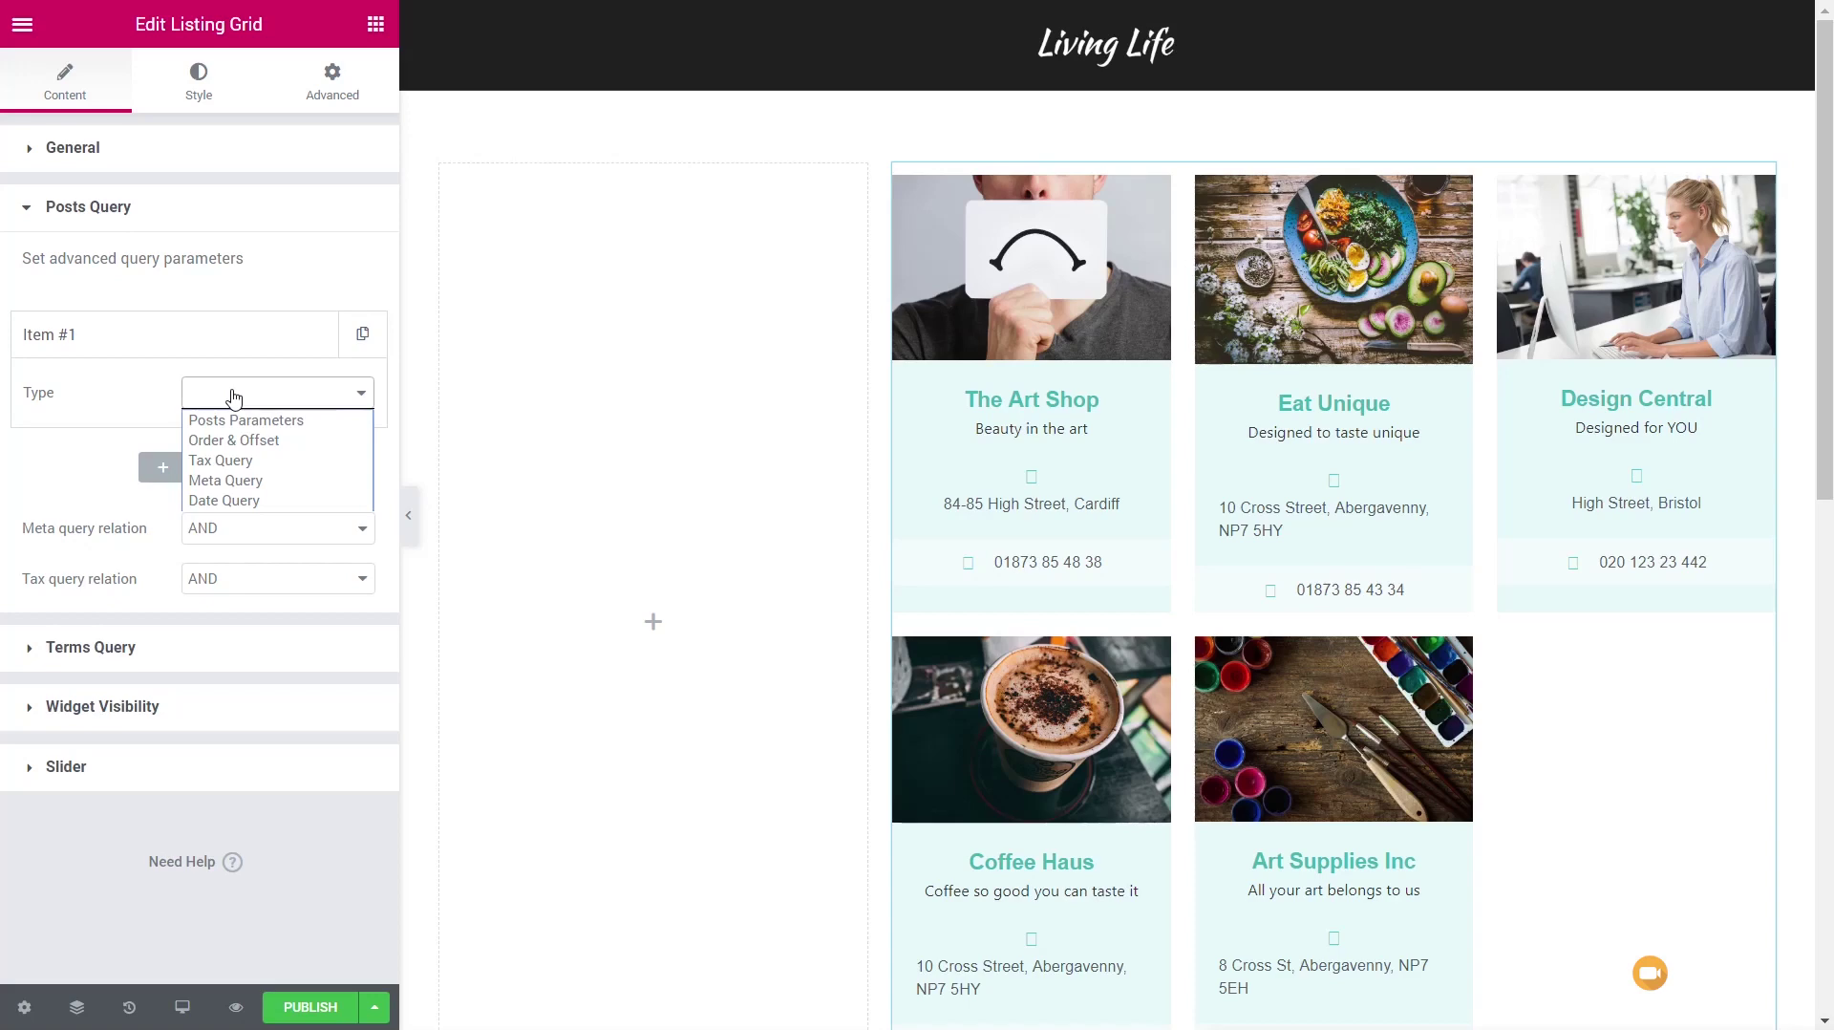
{"action": "left_click", "coordinate": [239, 462]}
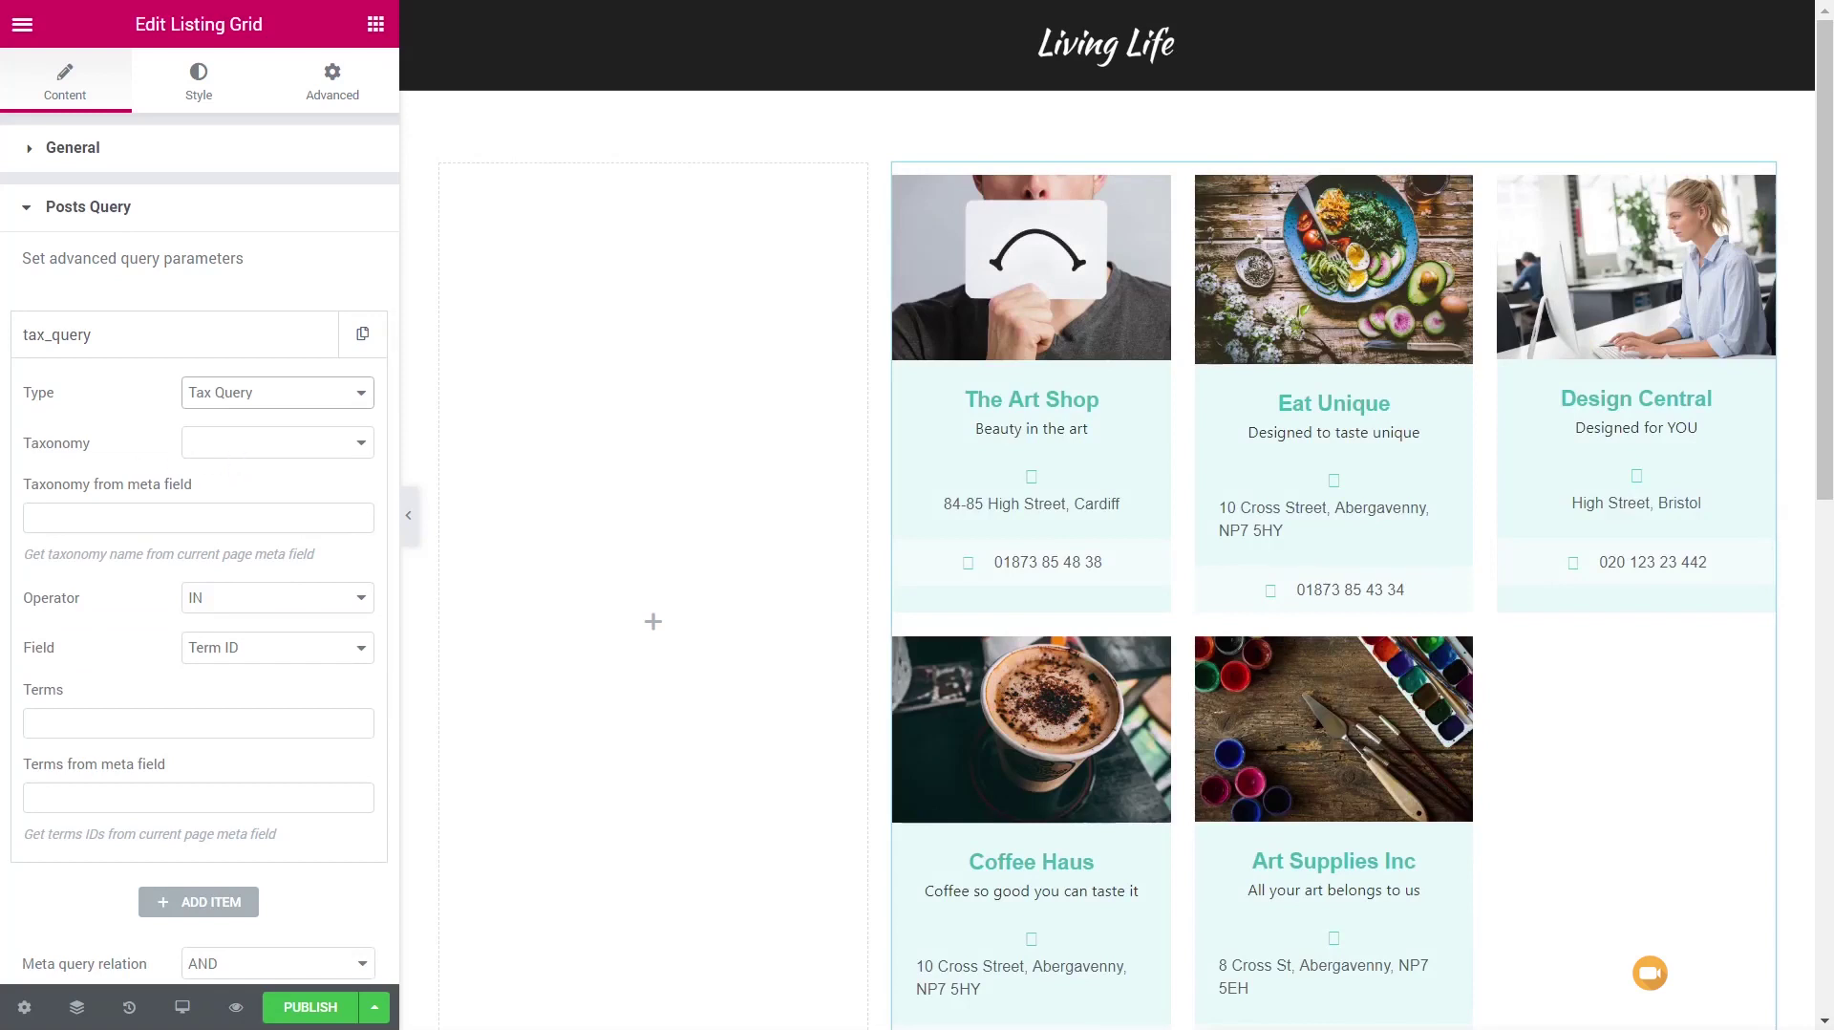
{"action": "left_click", "coordinate": [308, 449]}
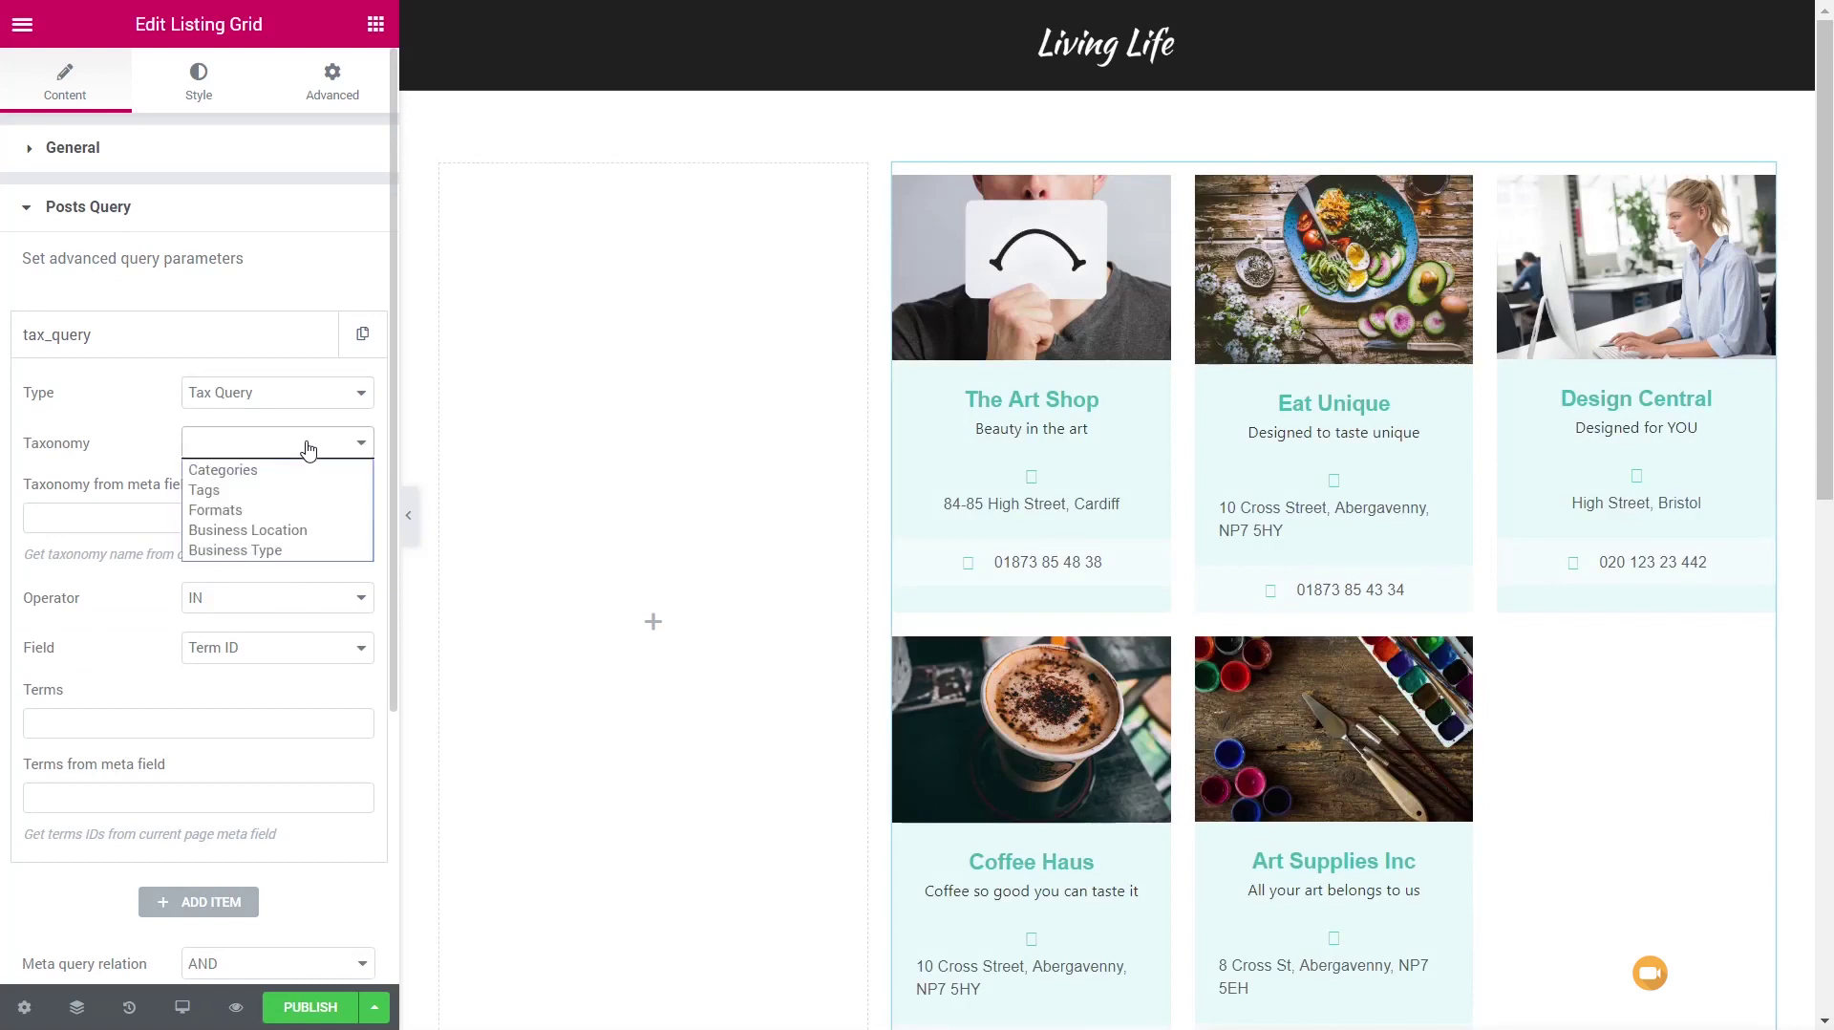
{"action": "left_click", "coordinate": [302, 553]}
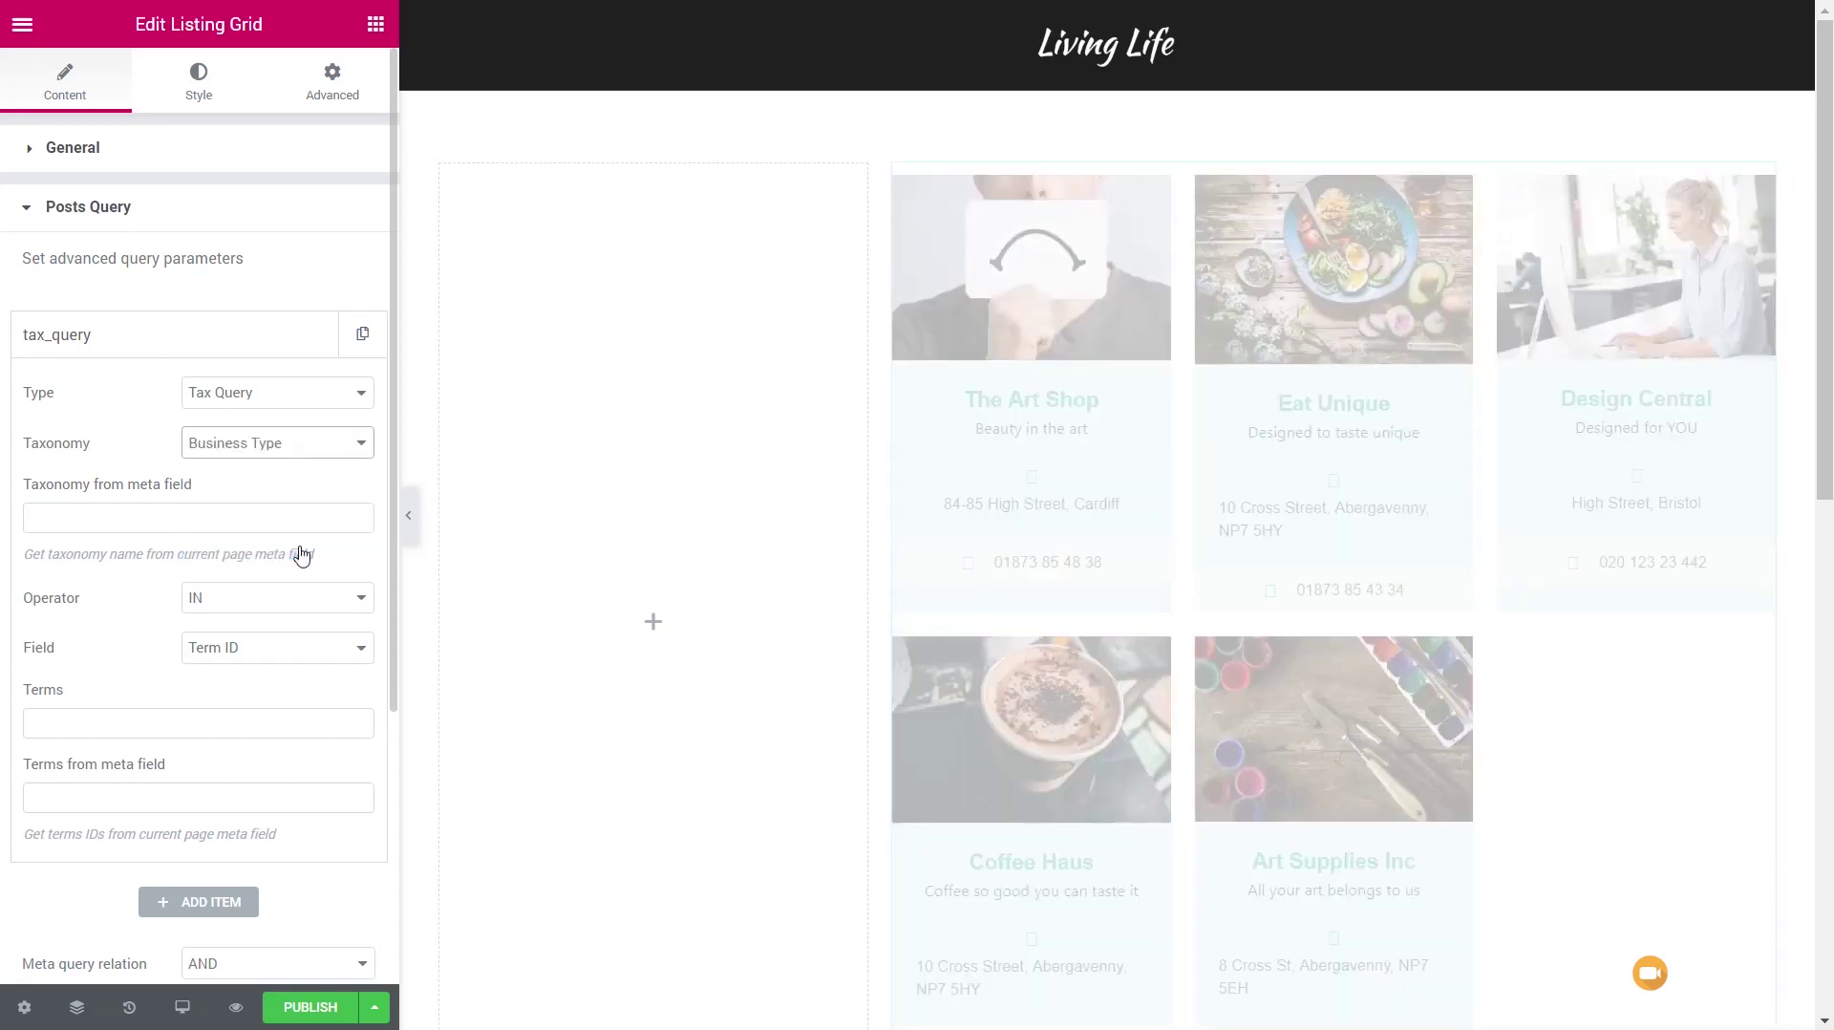
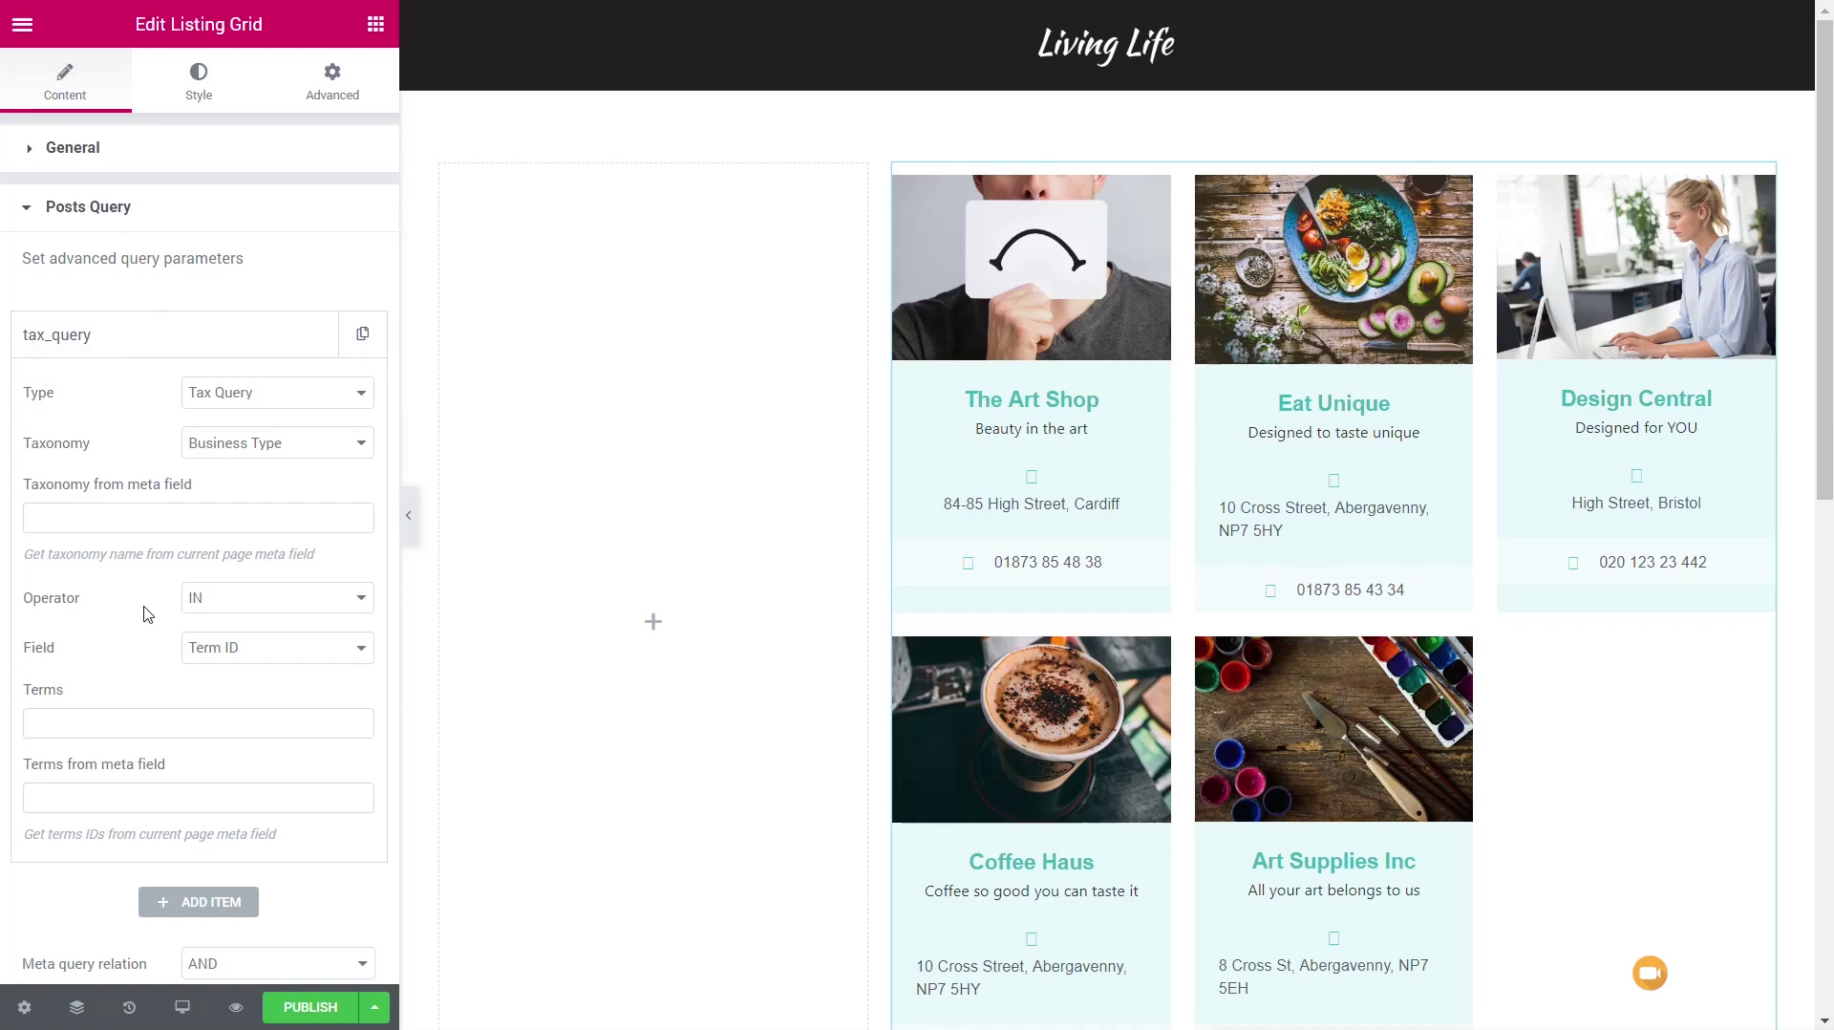
Step: Set the tax query's Terms value to %current_id%, keeping Term ID as the field
{"action": "left_click", "coordinate": [263, 652]}
{"action": "left_click", "coordinate": [137, 654]}
{"action": "left_click", "coordinate": [105, 719]}
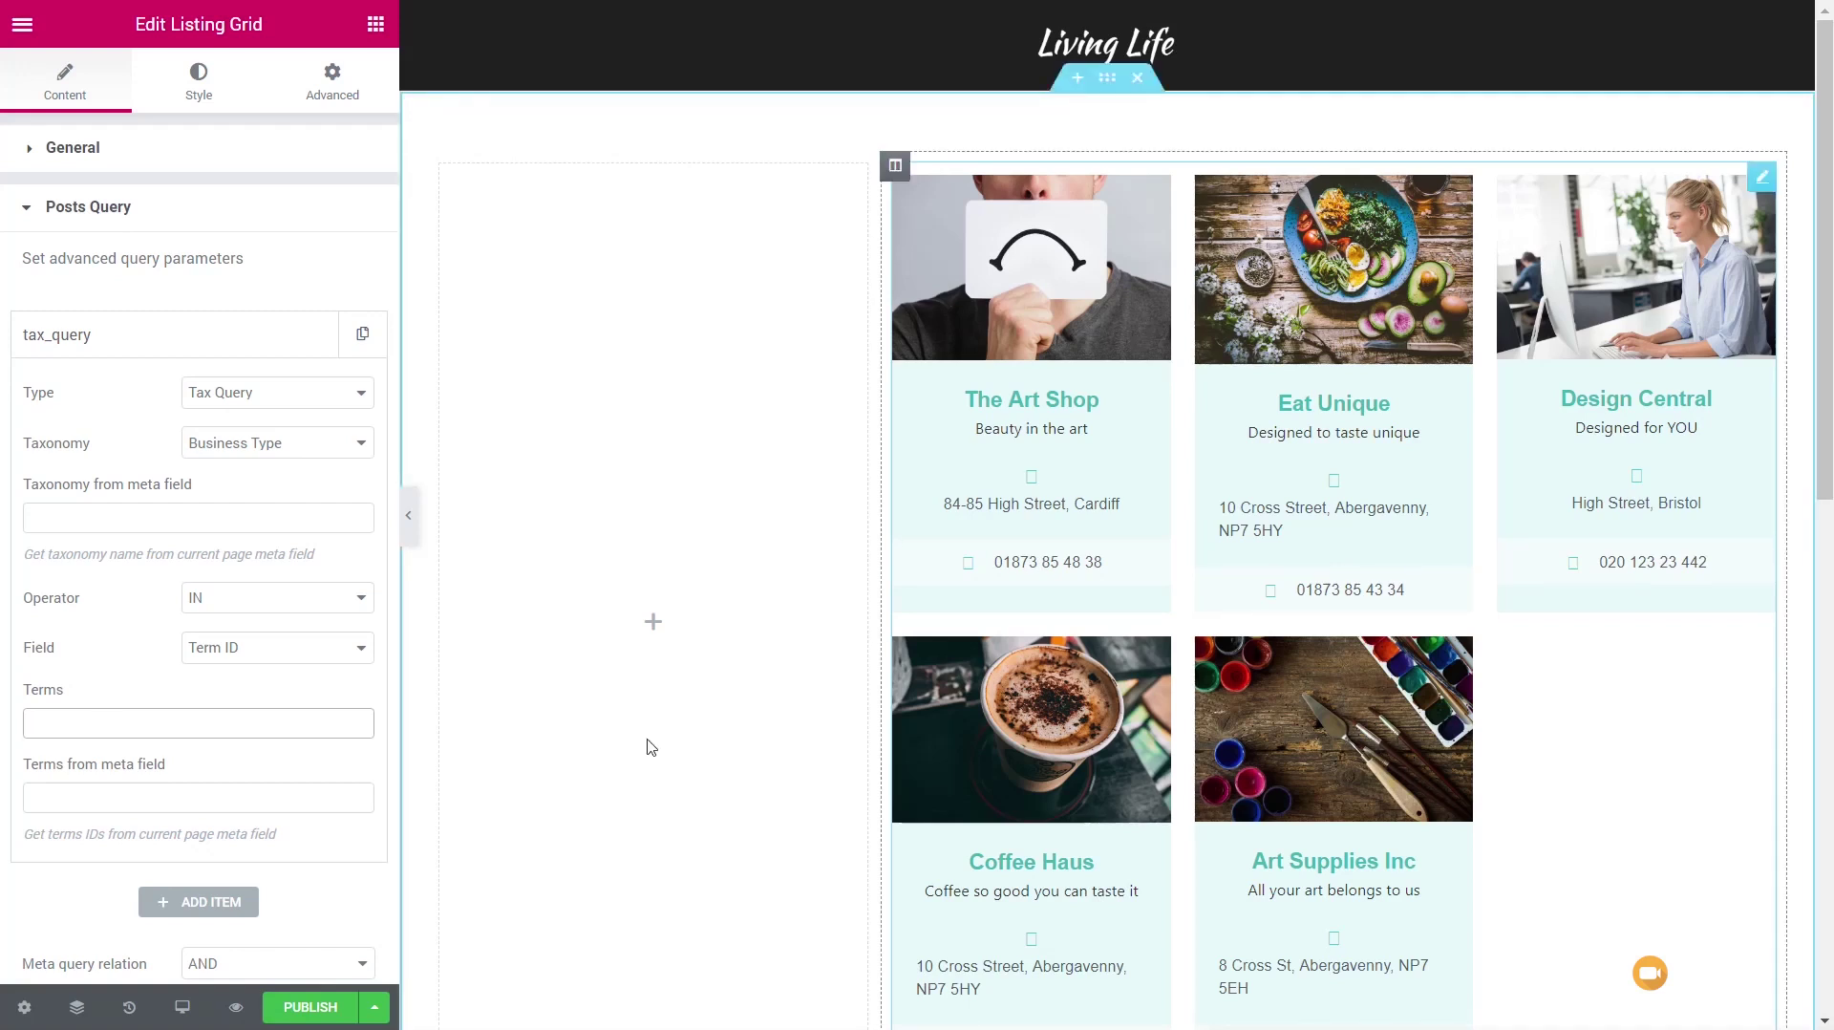
{"action": "left_click", "coordinate": [126, 725]}
{"action": "type", "text": "%current_id%"}
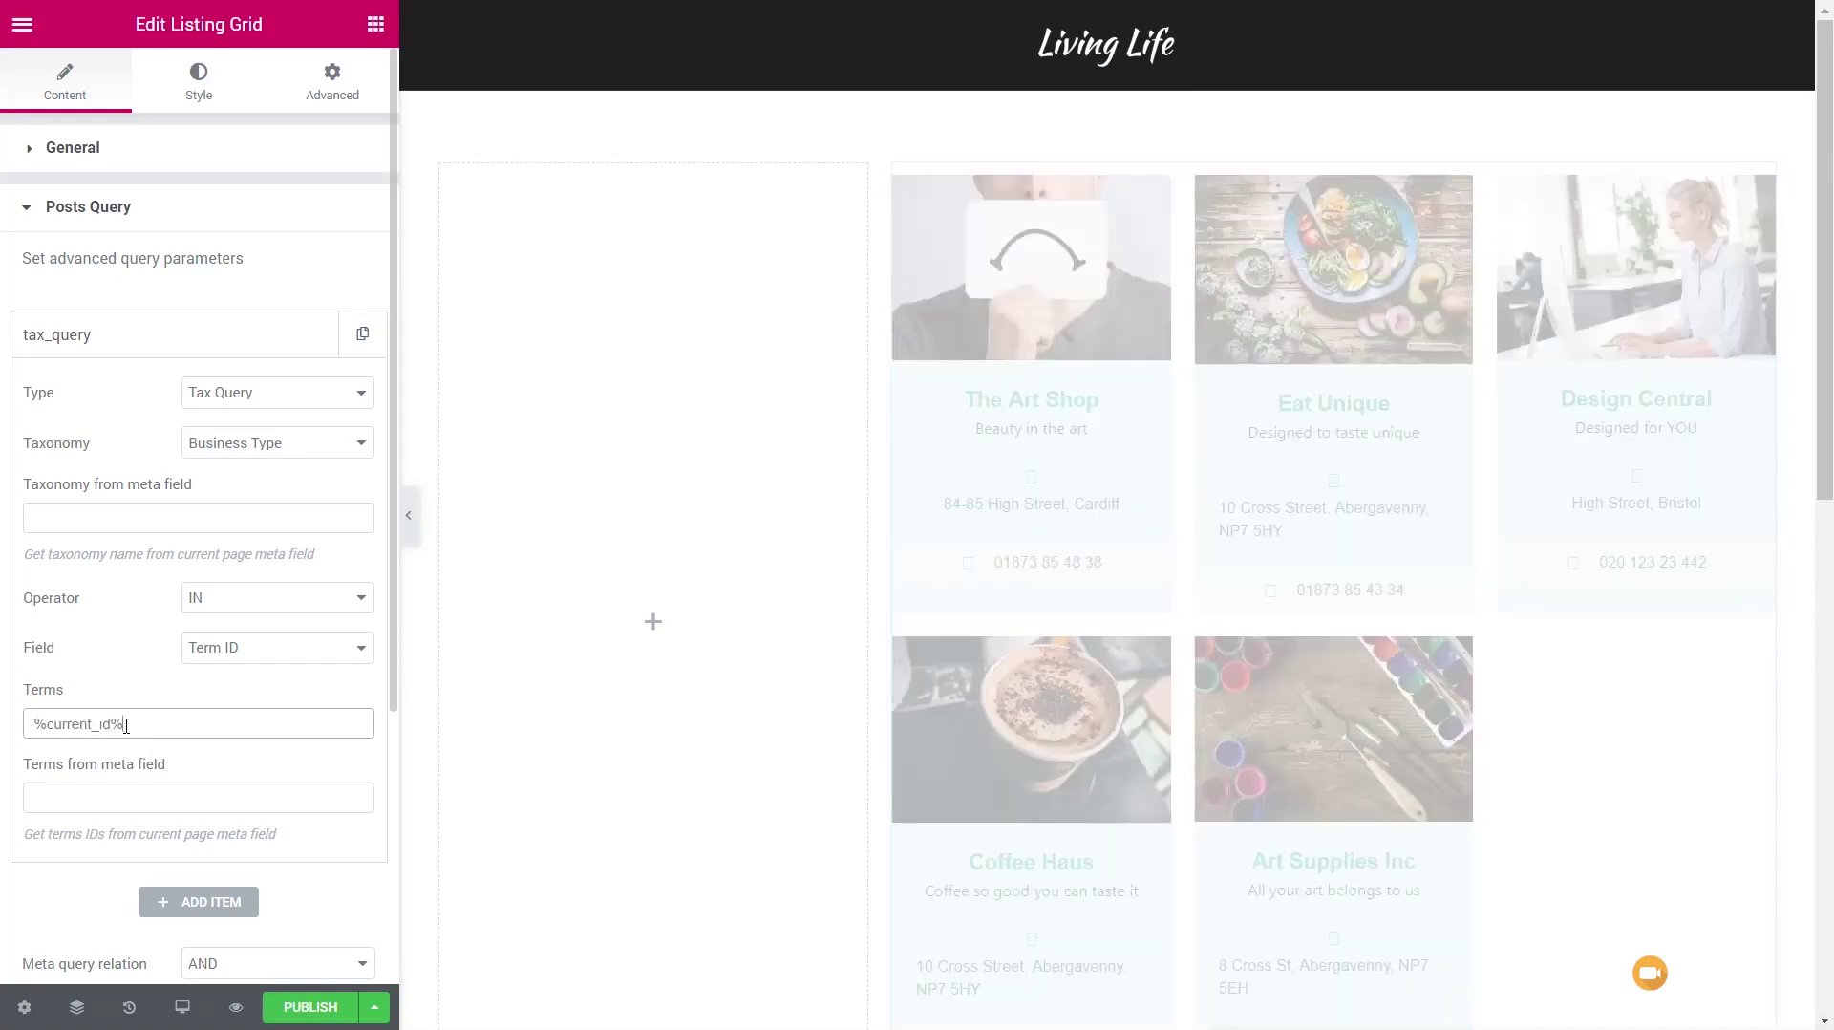
{"action": "left_click_drag", "start_coordinate": [39, 719], "coordinate": [49, 723]}
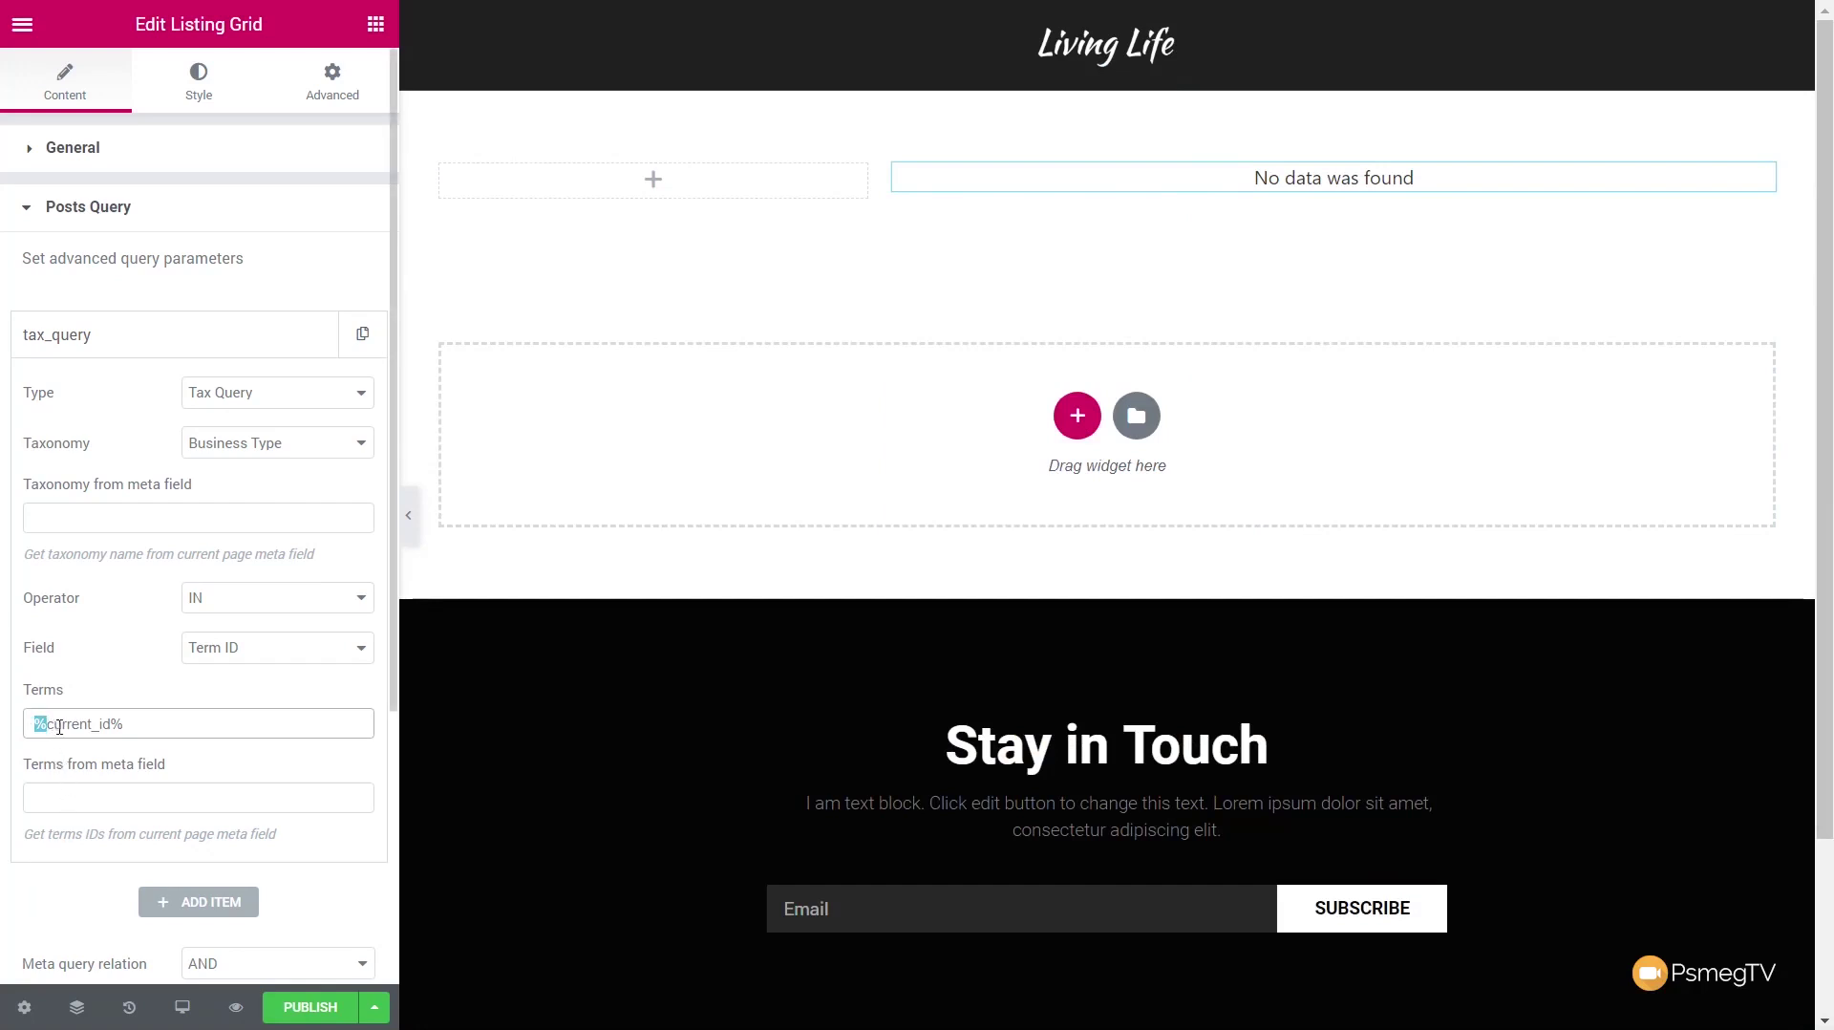
{"action": "left_click", "coordinate": [137, 723]}
Step: Set the archive template to preview dynamic content as Business Type Archive and apply the preview
{"action": "left_click", "coordinate": [15, 1013]}
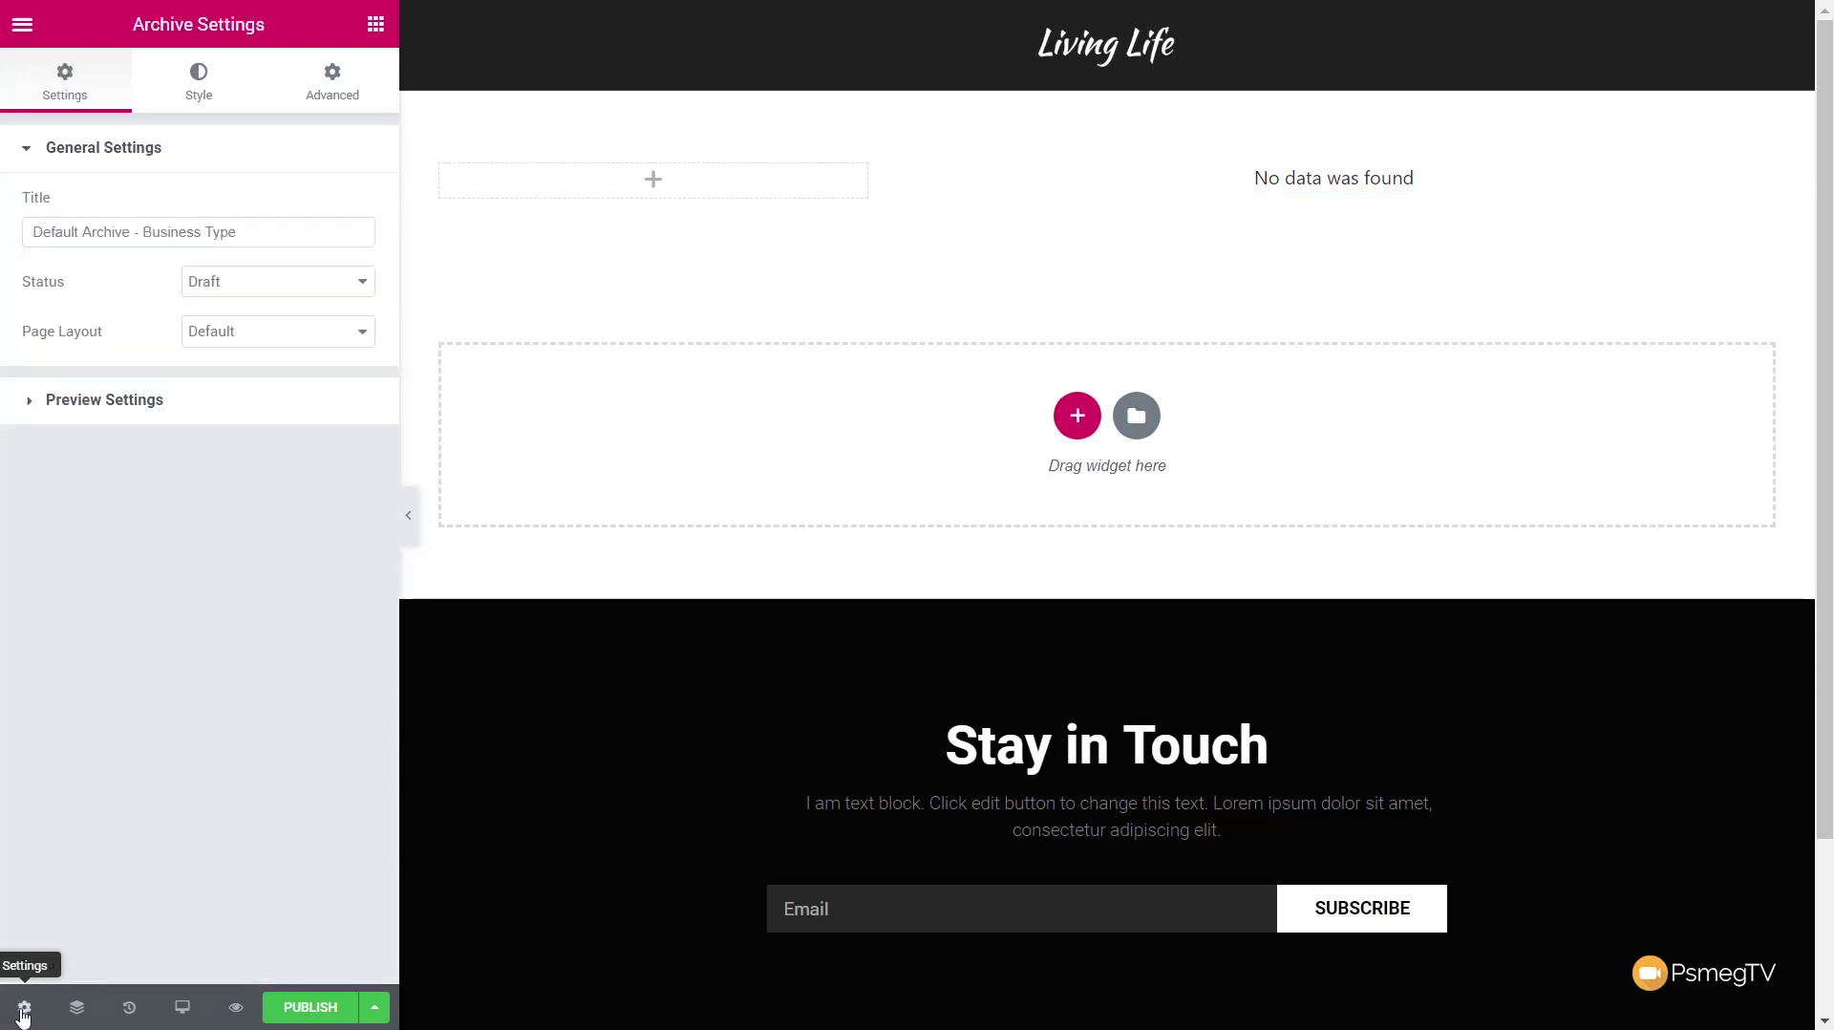
{"action": "left_click", "coordinate": [140, 419]}
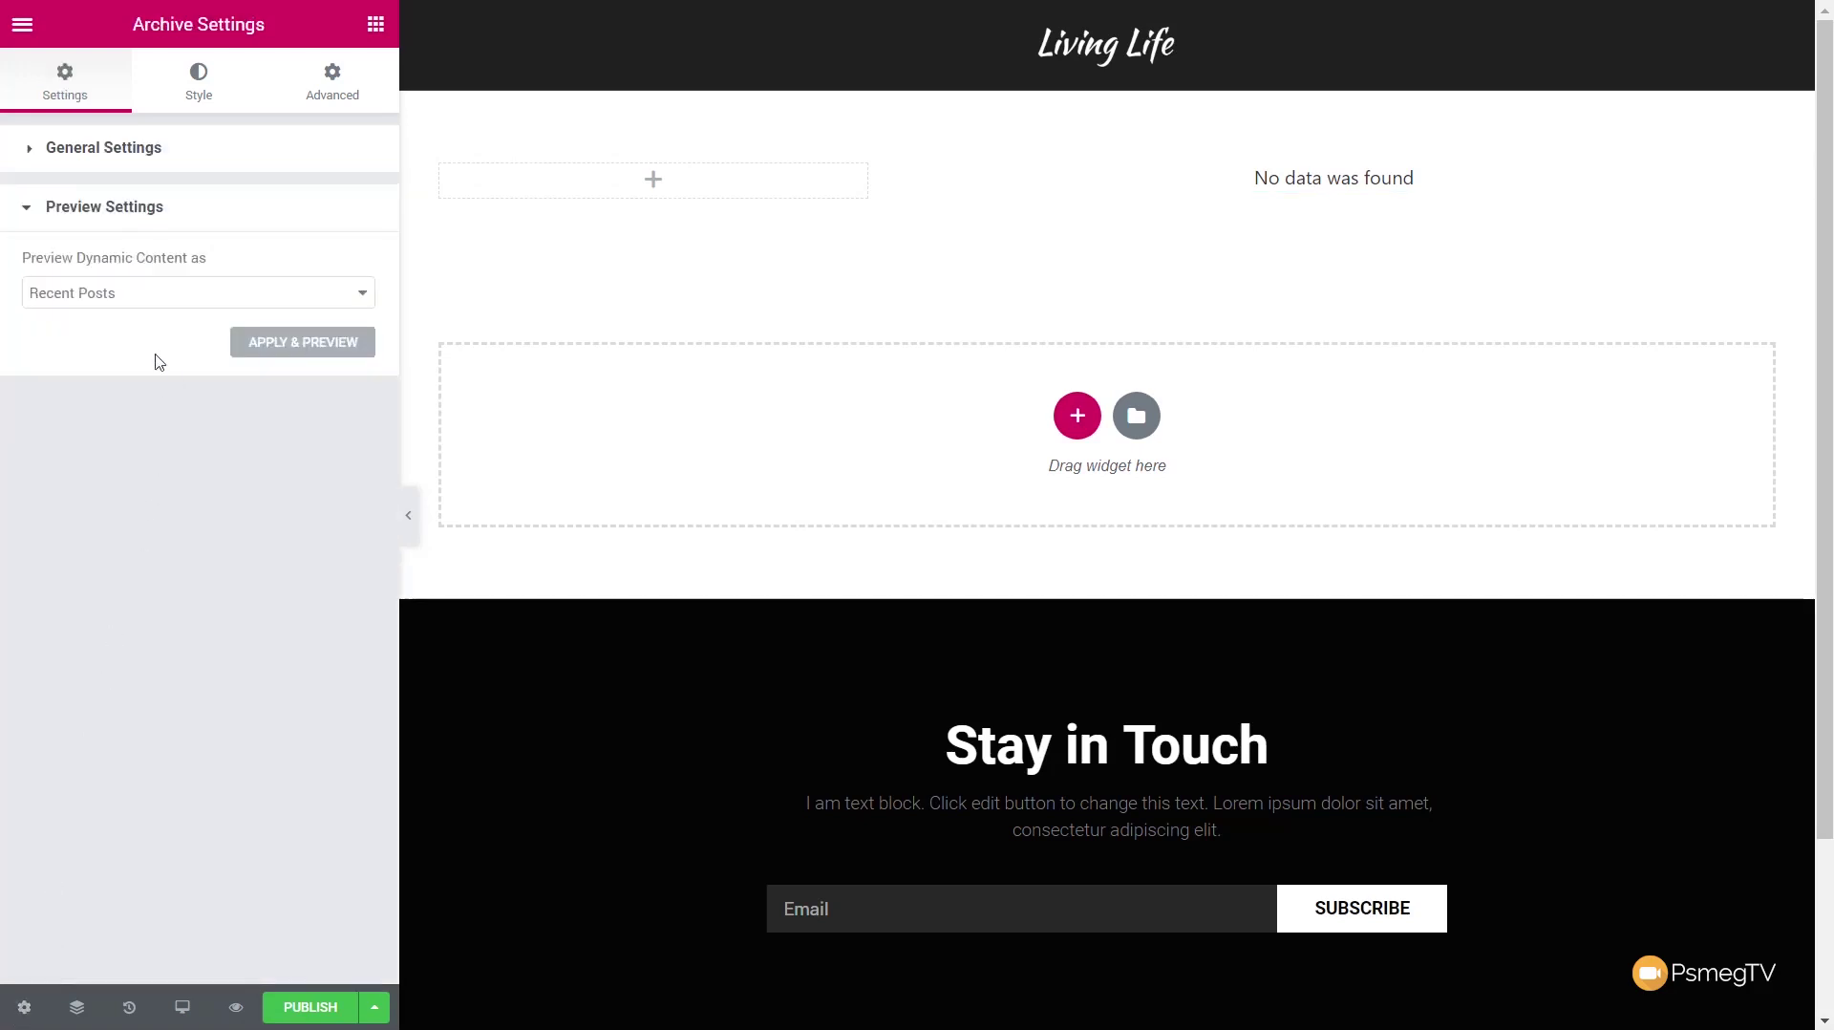
{"action": "left_click", "coordinate": [76, 298]}
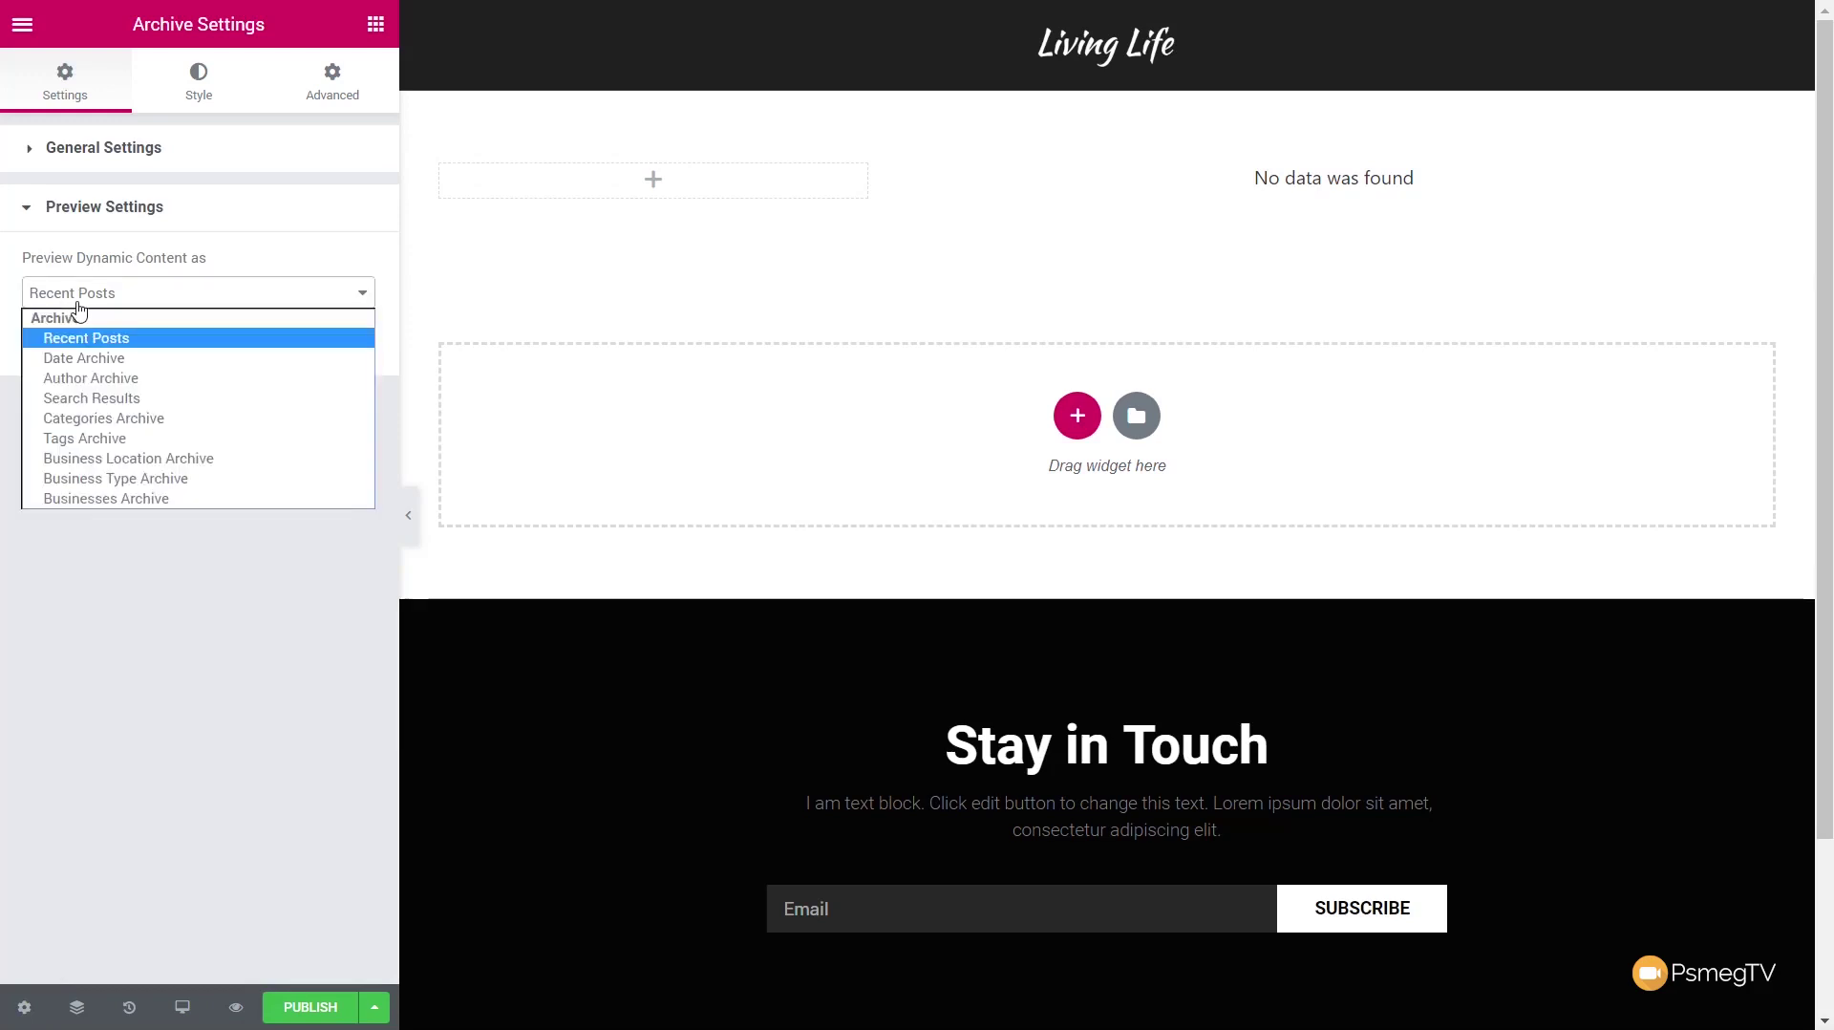
{"action": "left_click", "coordinate": [99, 479]}
{"action": "left_click", "coordinate": [235, 405]}
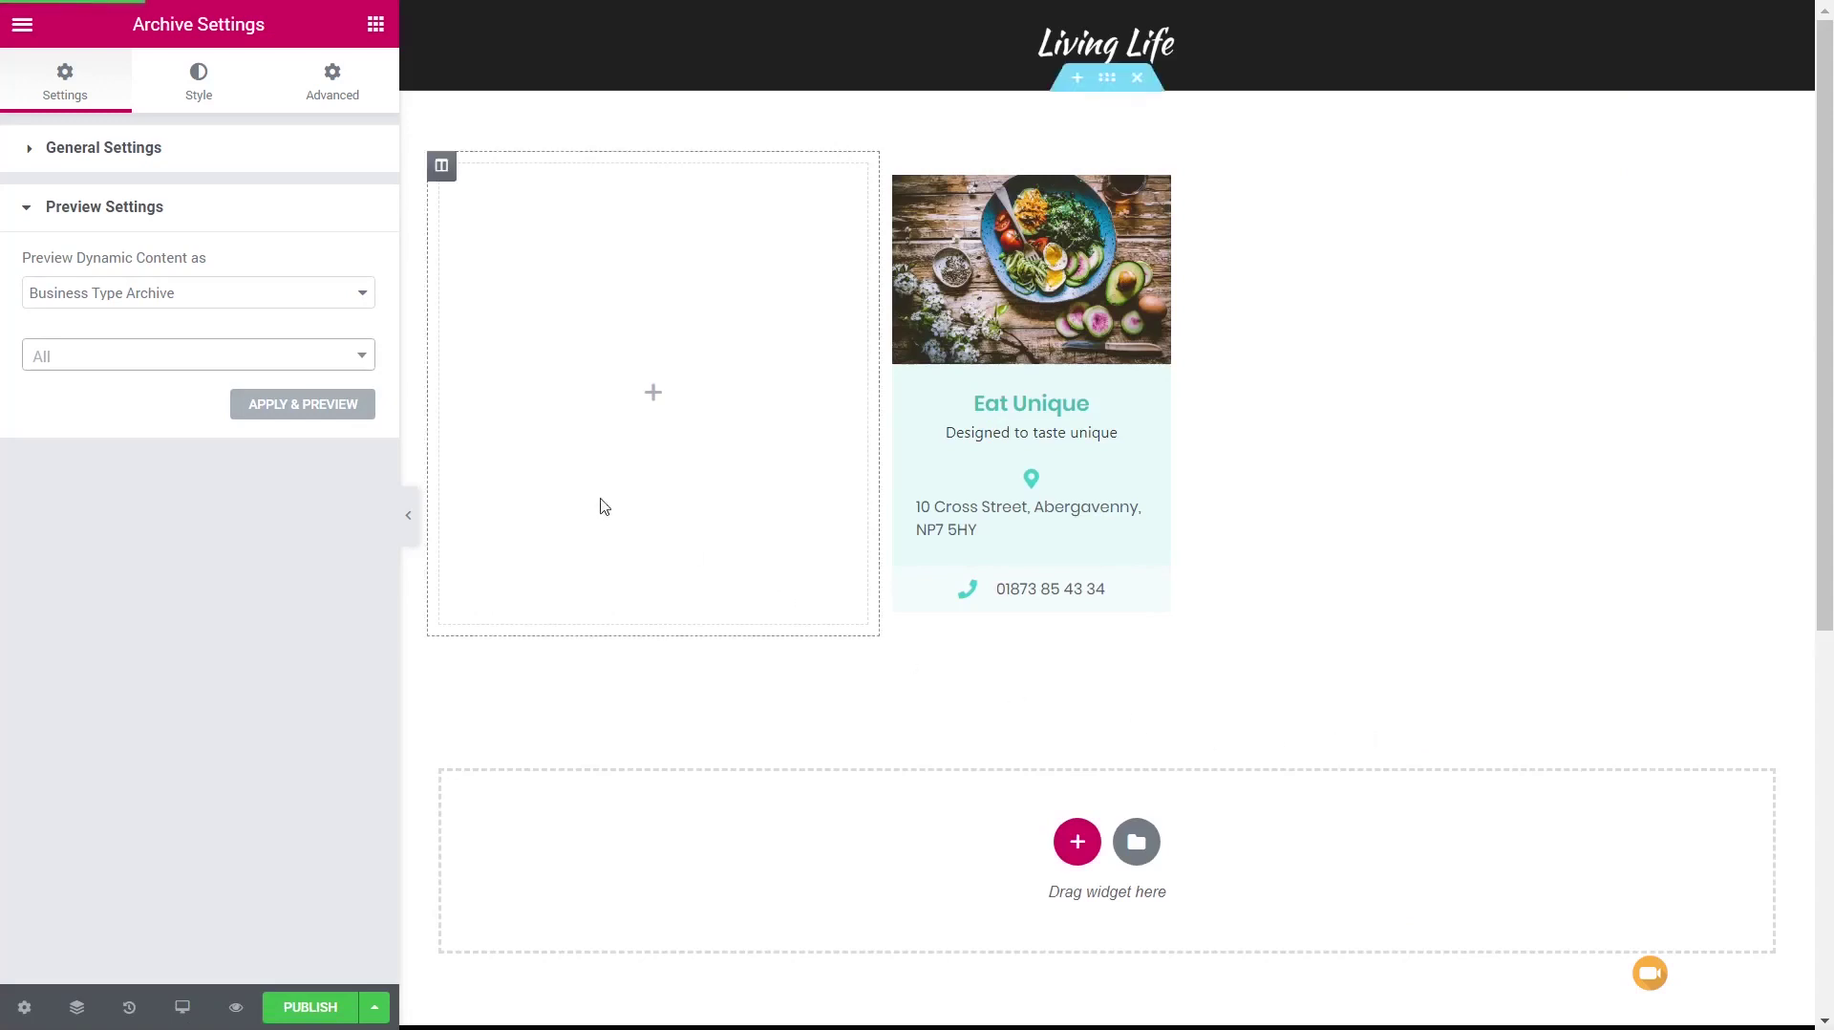
Step: Limit the Business Type Archive preview to the Restaurants term and apply it
{"action": "left_click", "coordinate": [307, 365]}
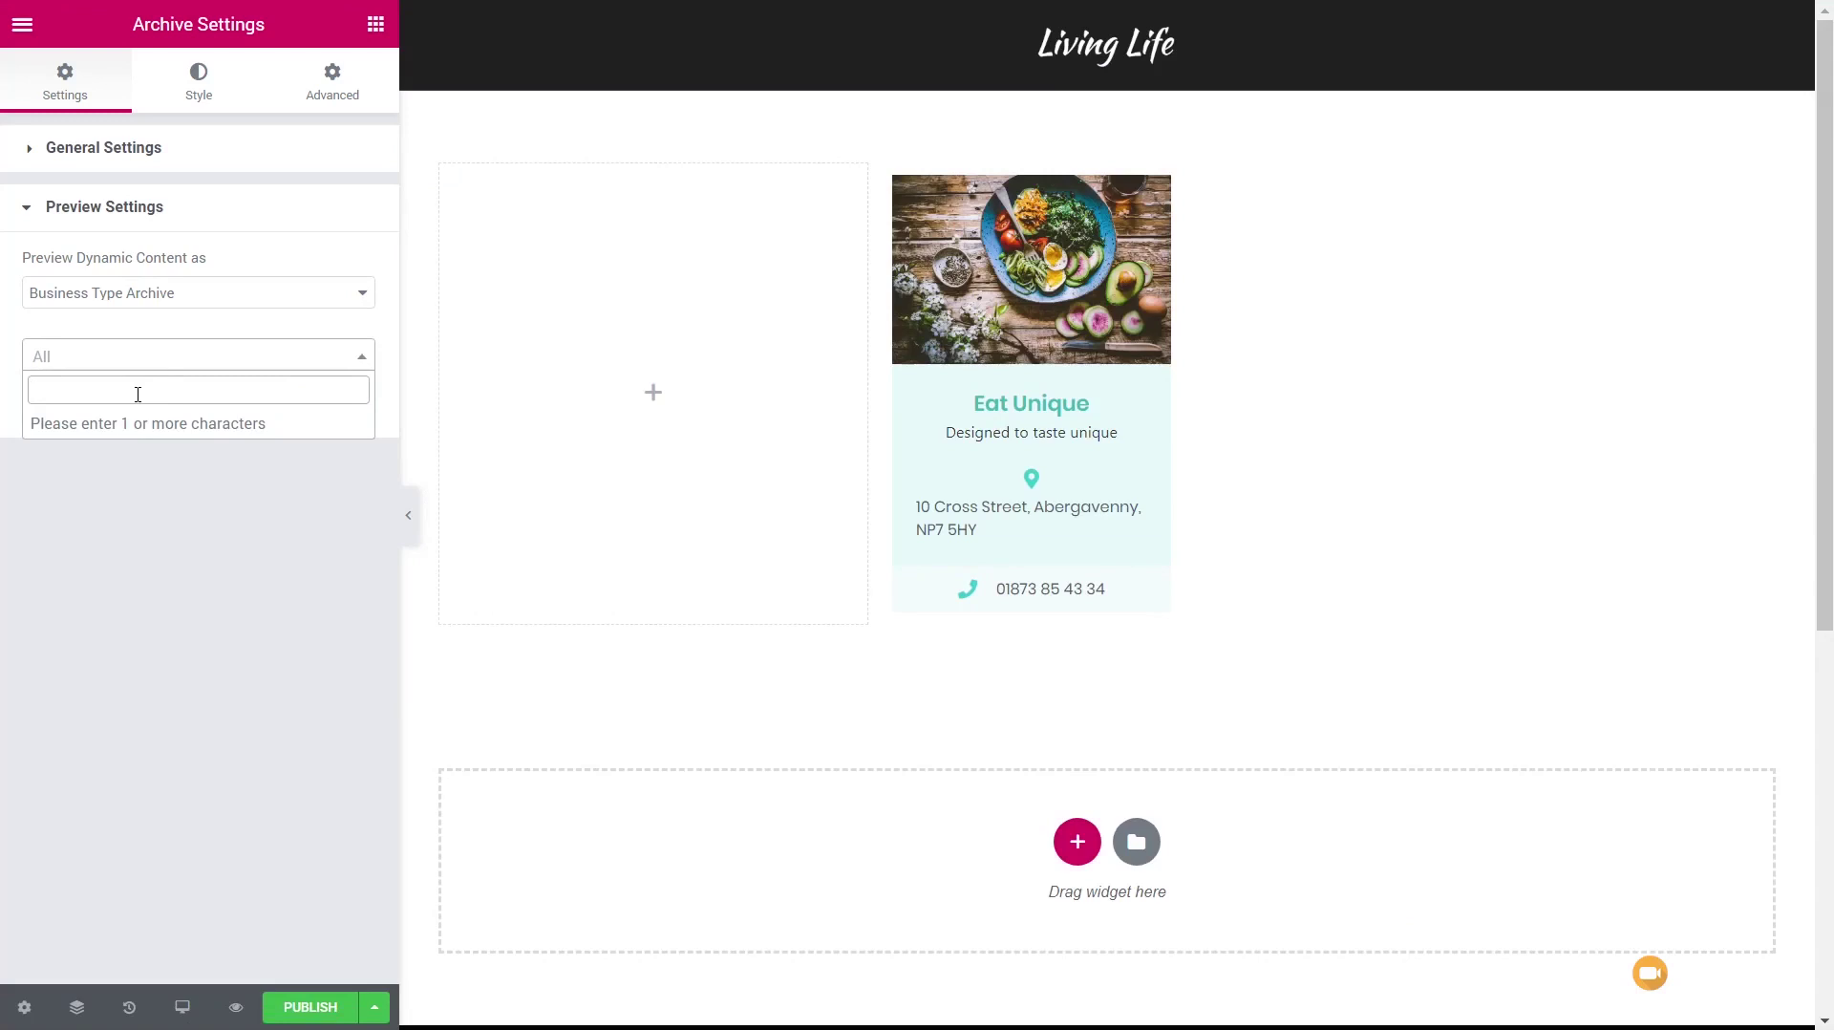
{"action": "type", "text": "restau"}
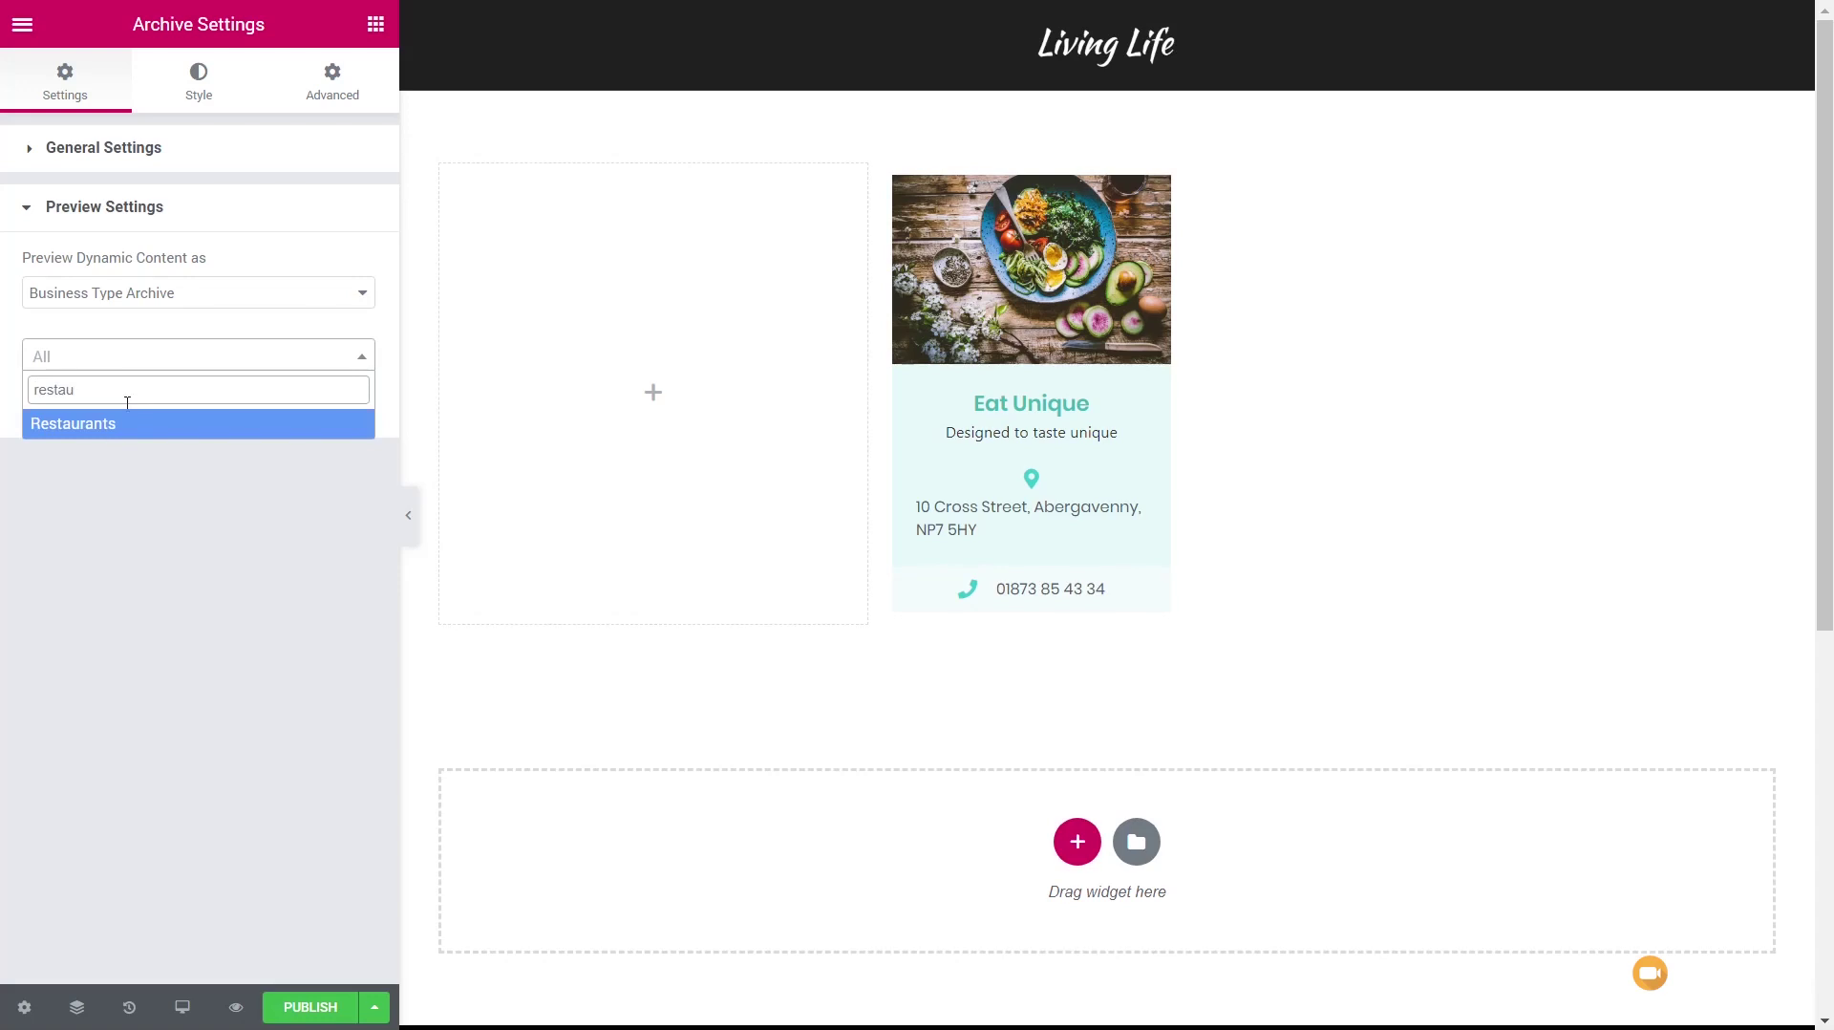
{"action": "left_click", "coordinate": [118, 430]}
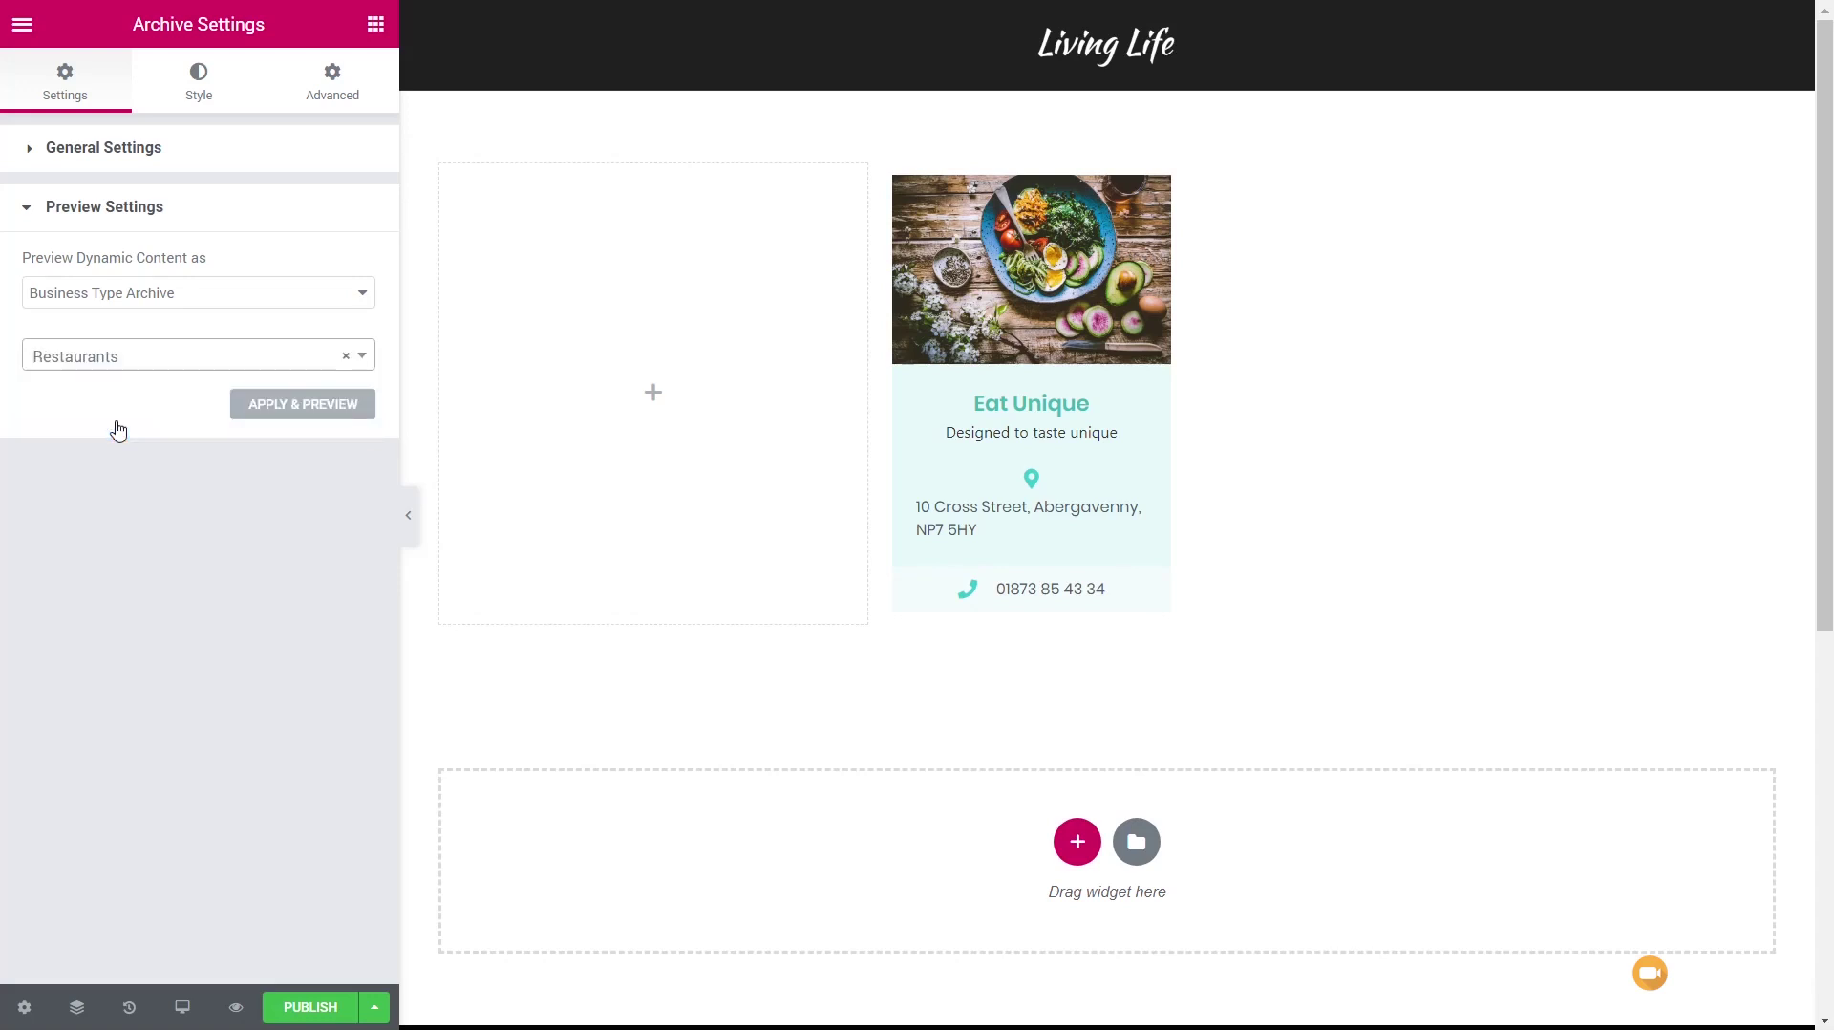
{"action": "left_click", "coordinate": [316, 415]}
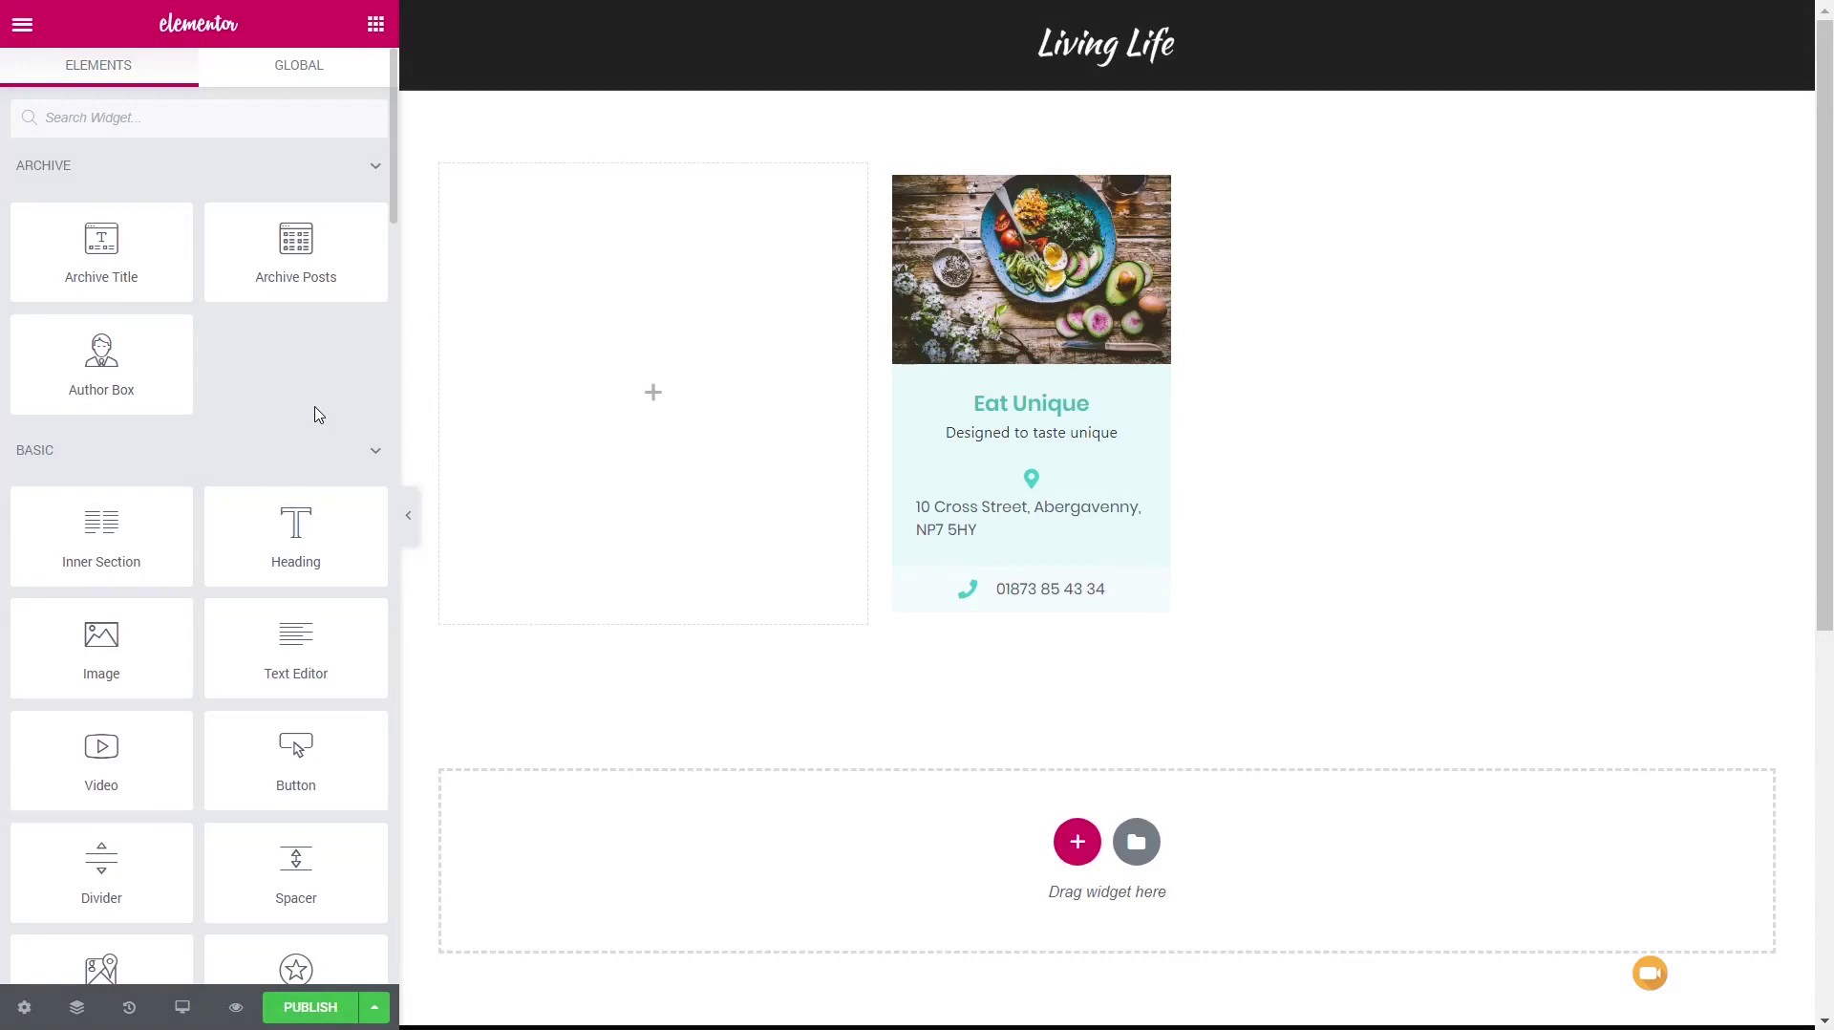
Step: Add a Checkboxes Filter widget to the empty one-third column and choose Business Location as its filter
{"action": "left_click", "coordinate": [378, 170]}
{"action": "left_click", "coordinate": [375, 228]}
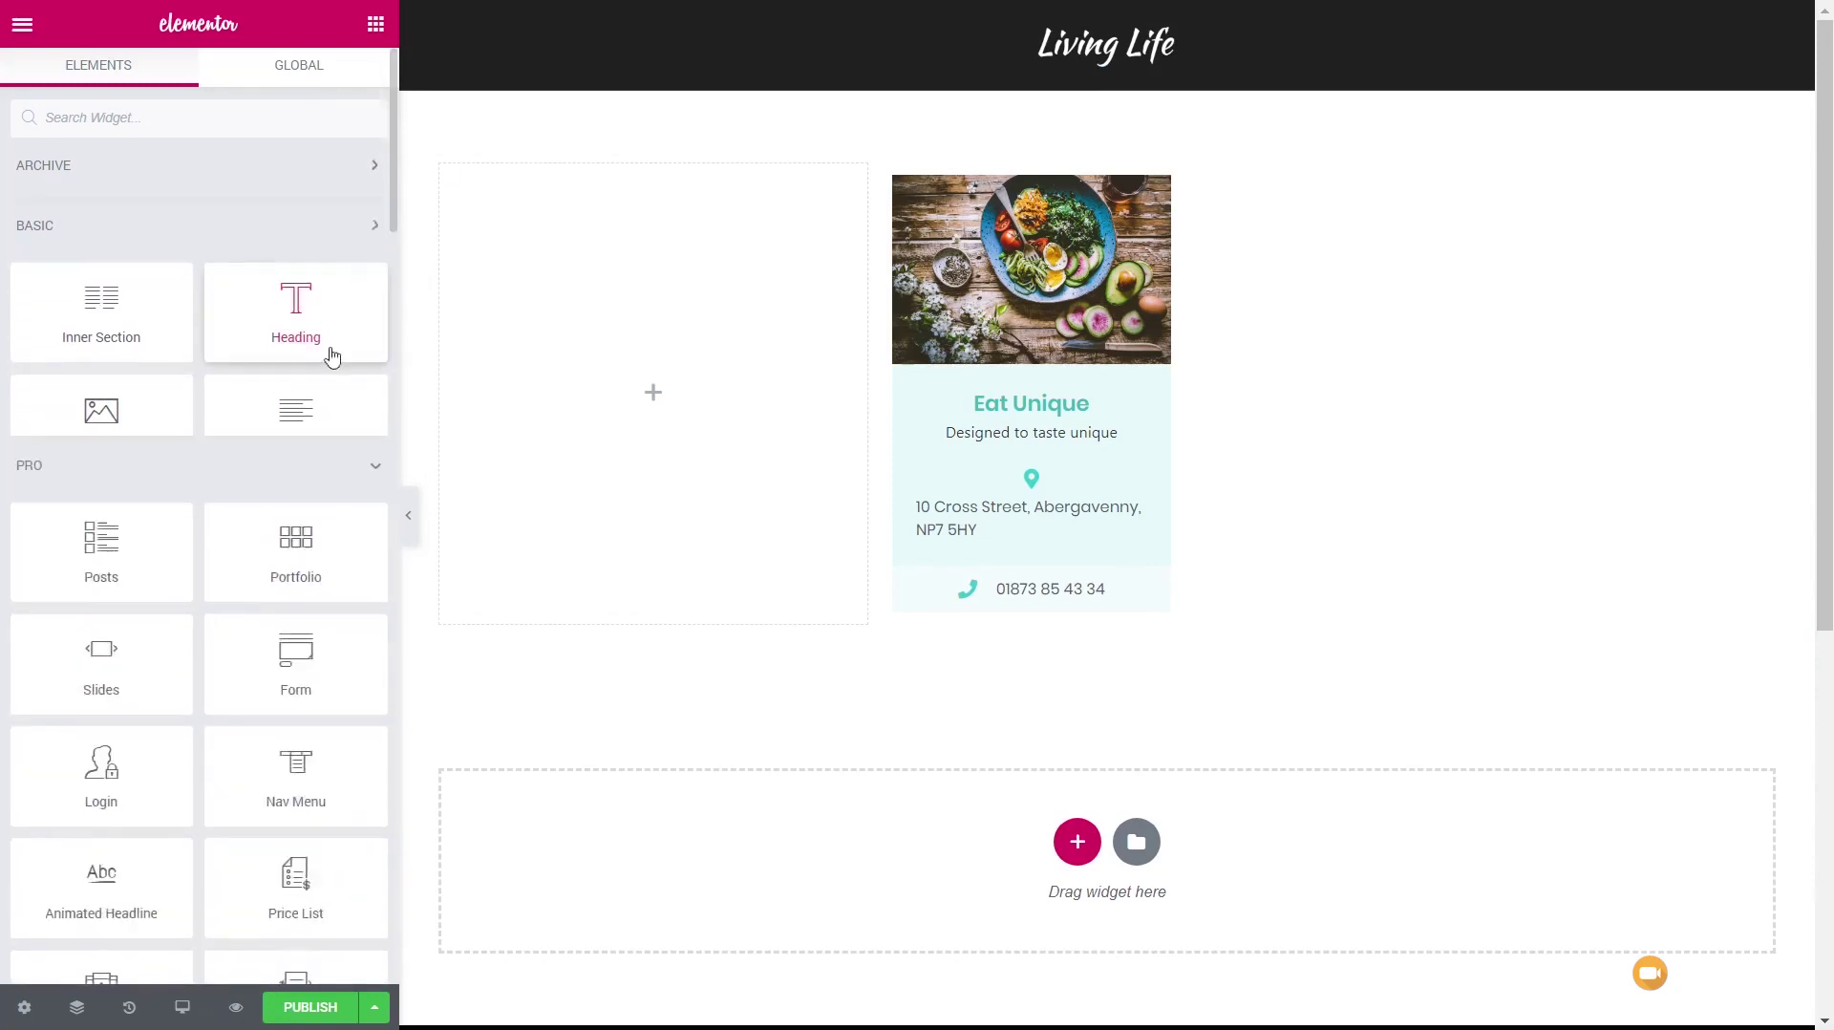
{"action": "left_click", "coordinate": [372, 290]}
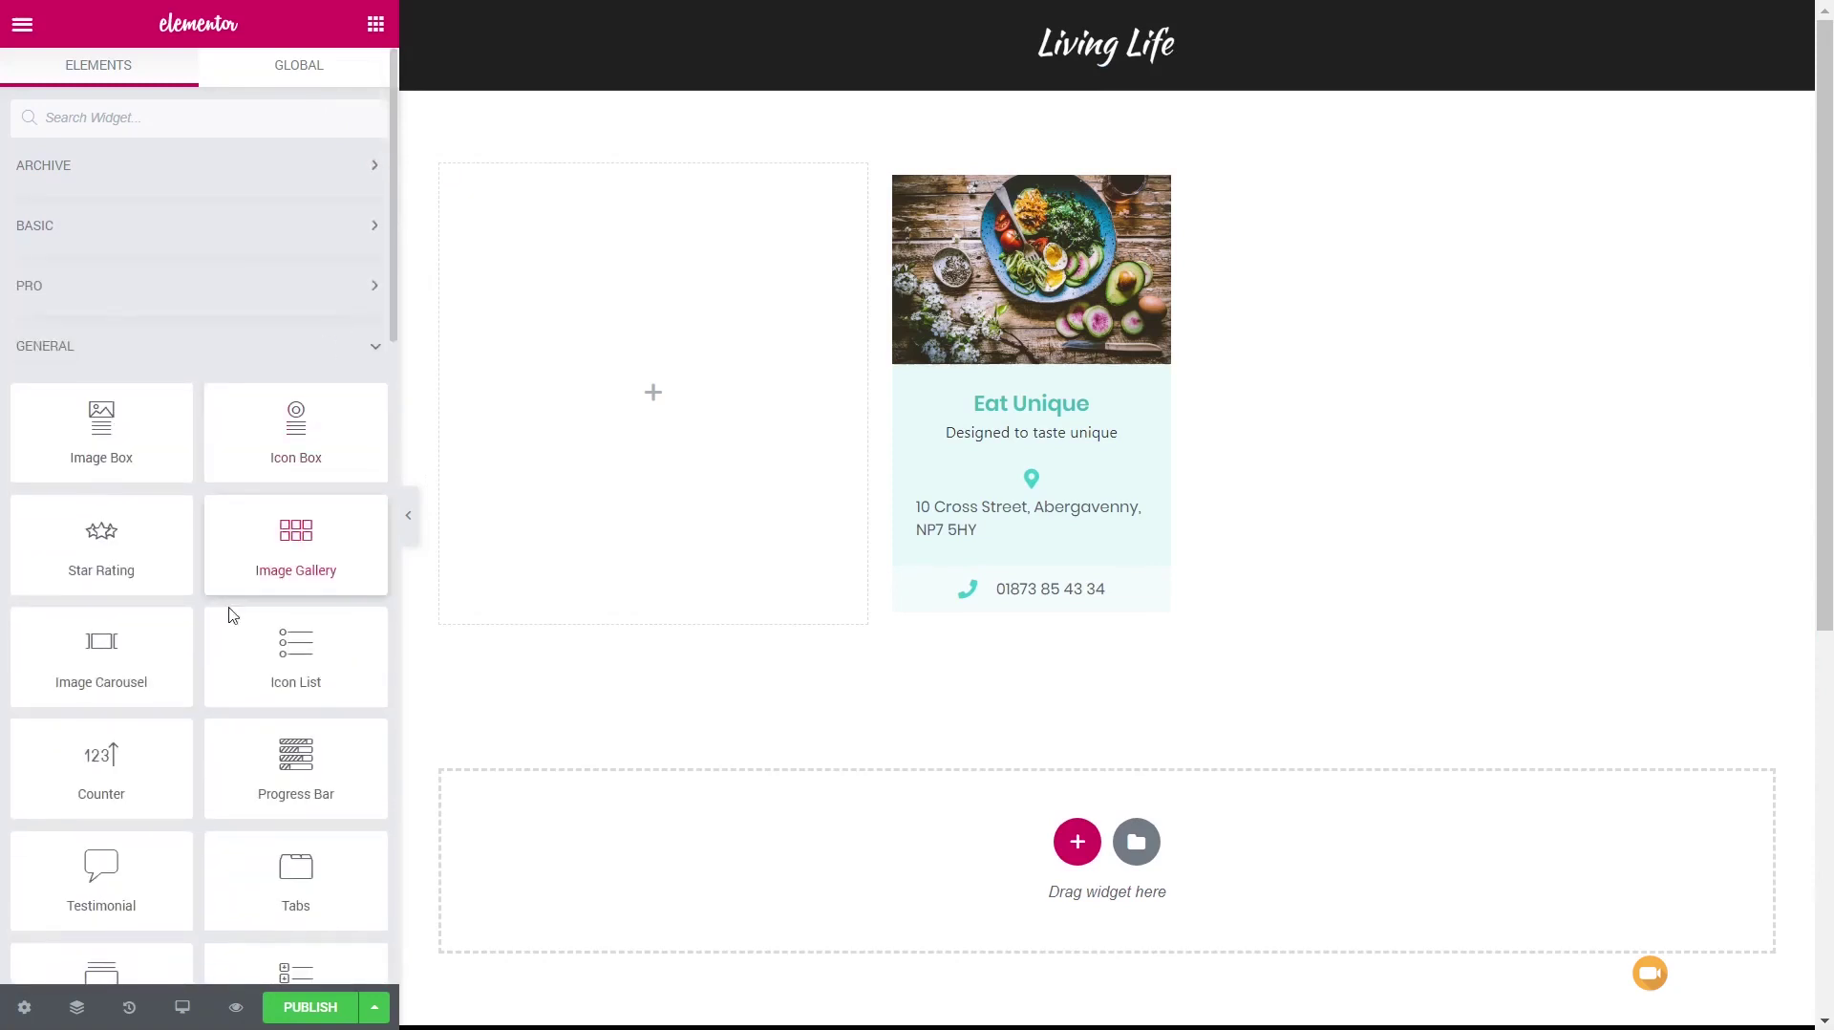
{"action": "left_click", "coordinate": [370, 352]}
{"action": "scroll", "coordinate": [246, 621], "scroll_direction": "down", "scroll_amount": 5}
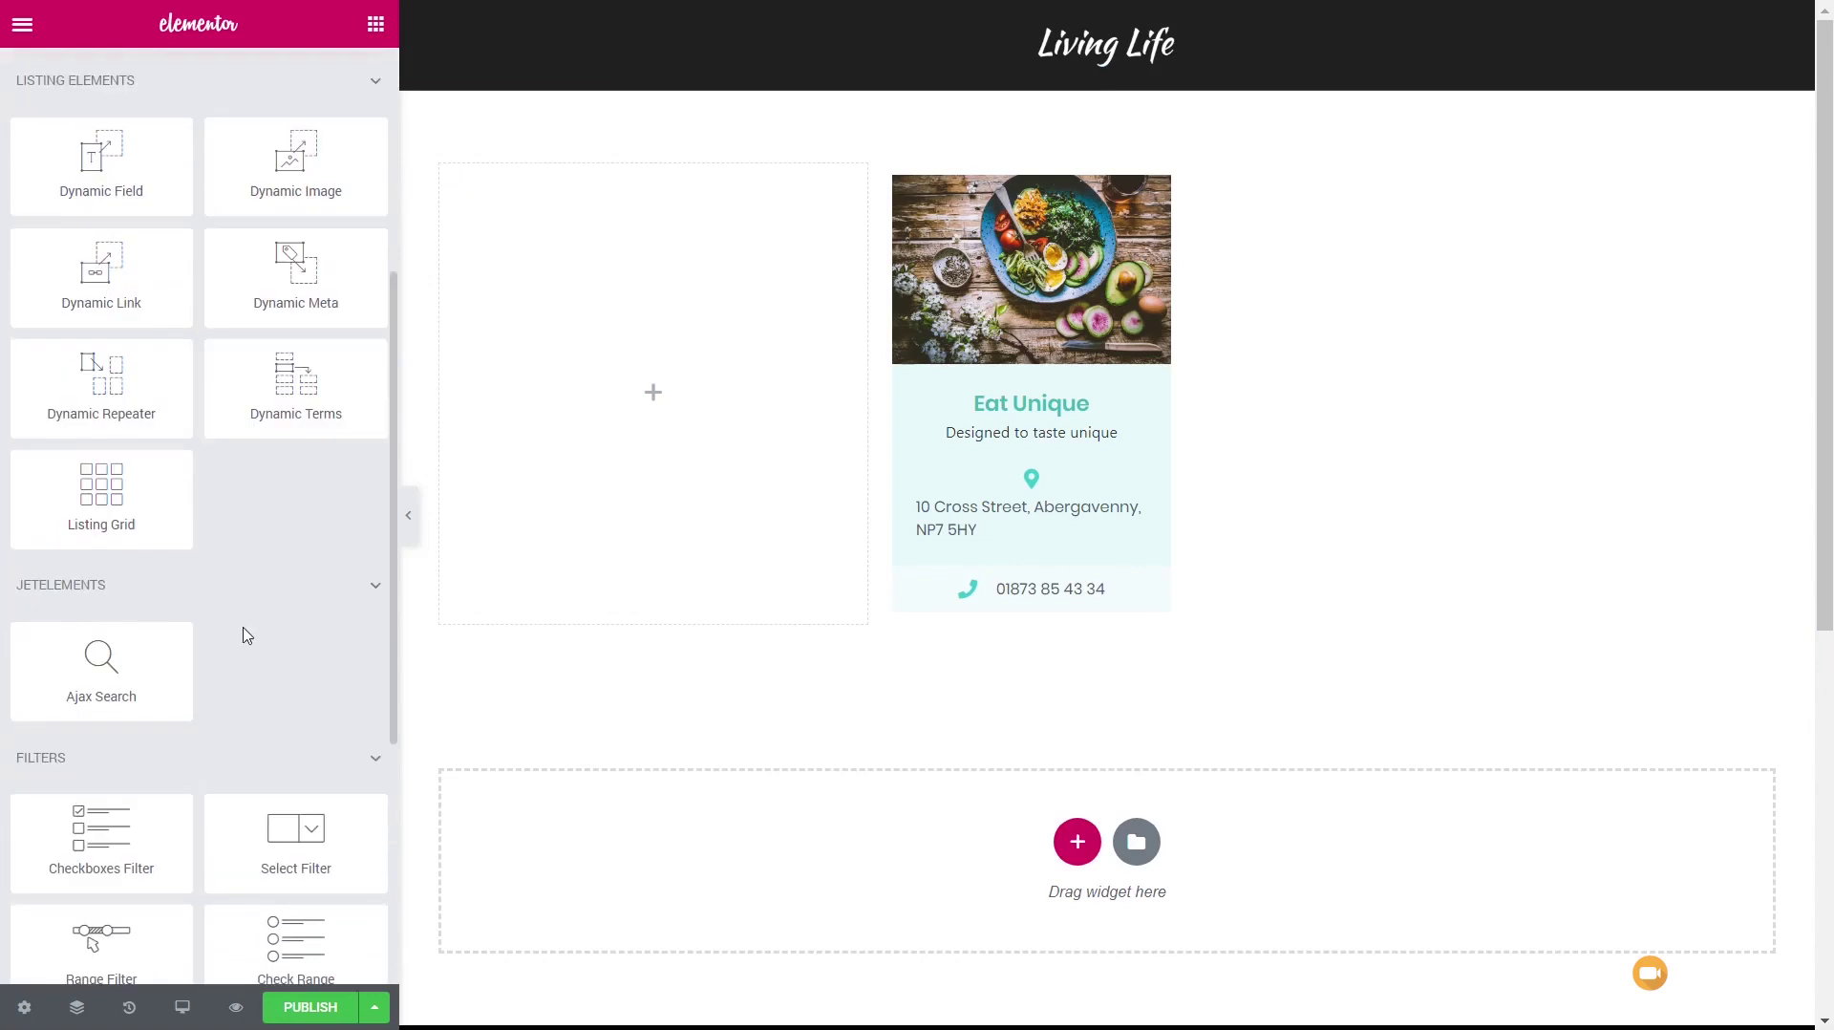
{"action": "scroll", "coordinate": [254, 611], "scroll_direction": "down", "scroll_amount": 5}
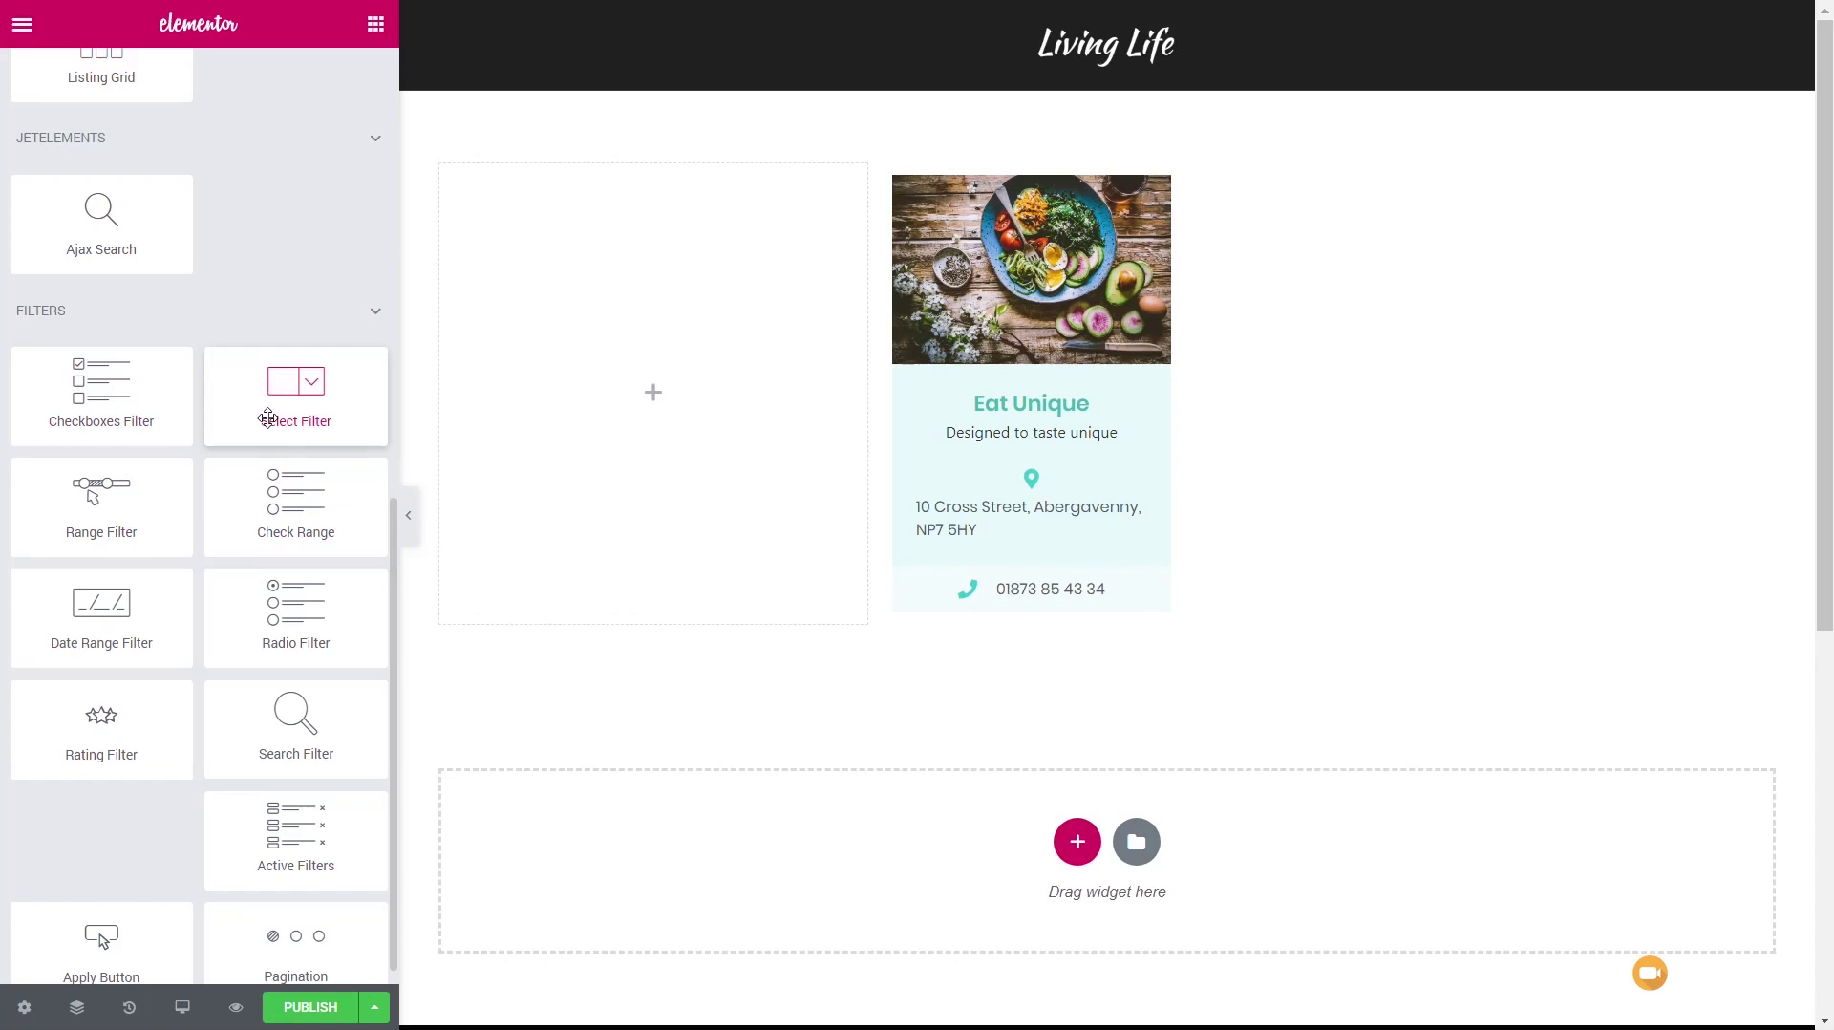
{"action": "left_click_drag", "start_coordinate": [94, 394], "coordinate": [593, 243]}
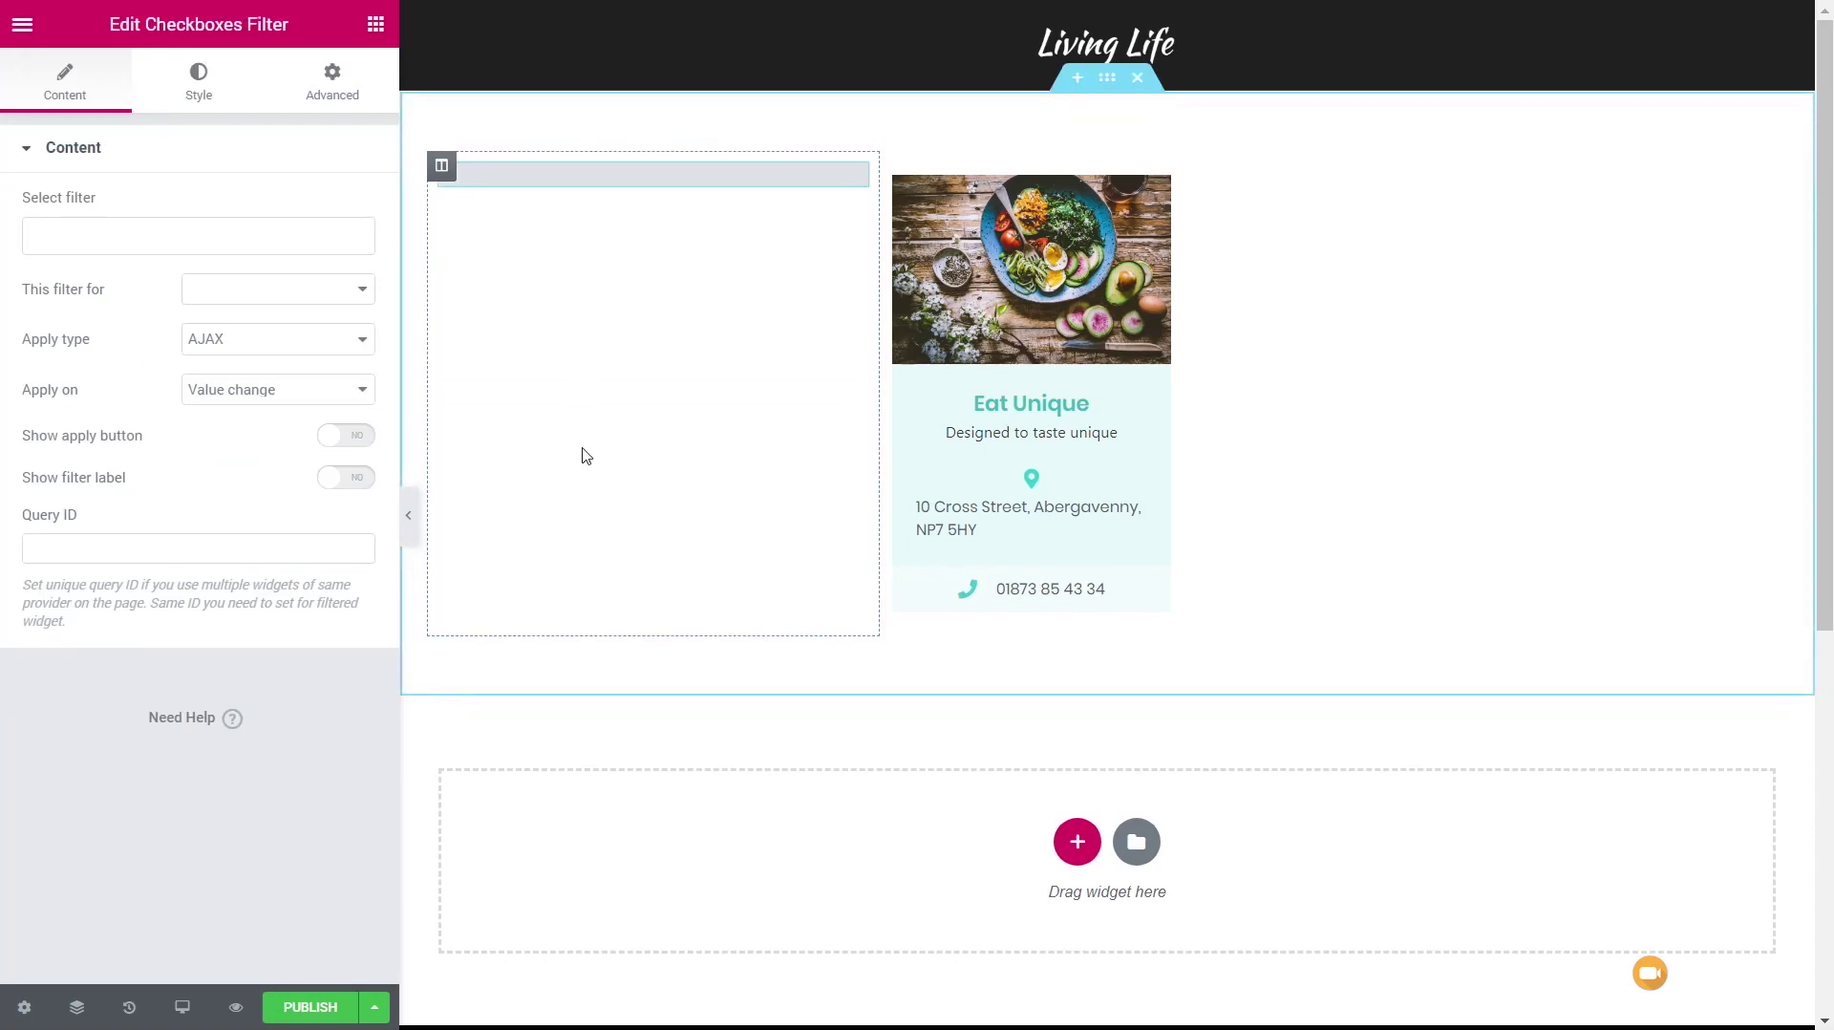
{"action": "left_click", "coordinate": [125, 238]}
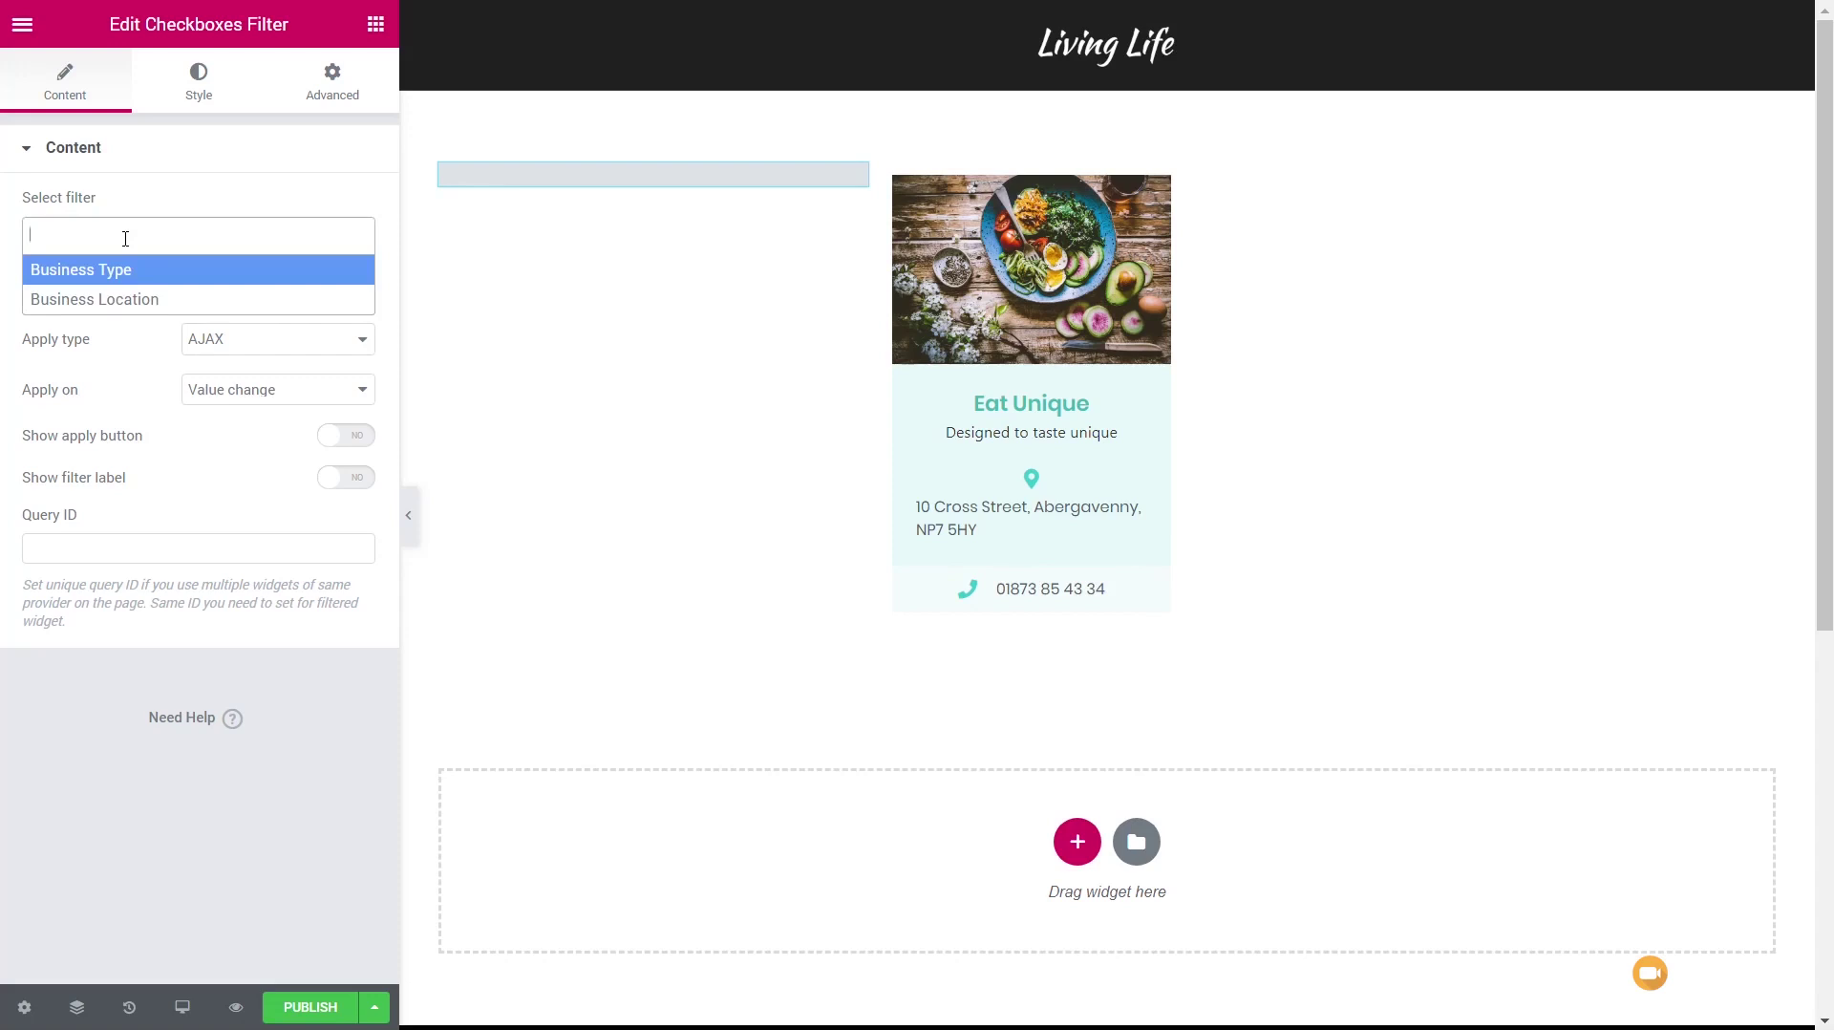
{"action": "left_click", "coordinate": [131, 300]}
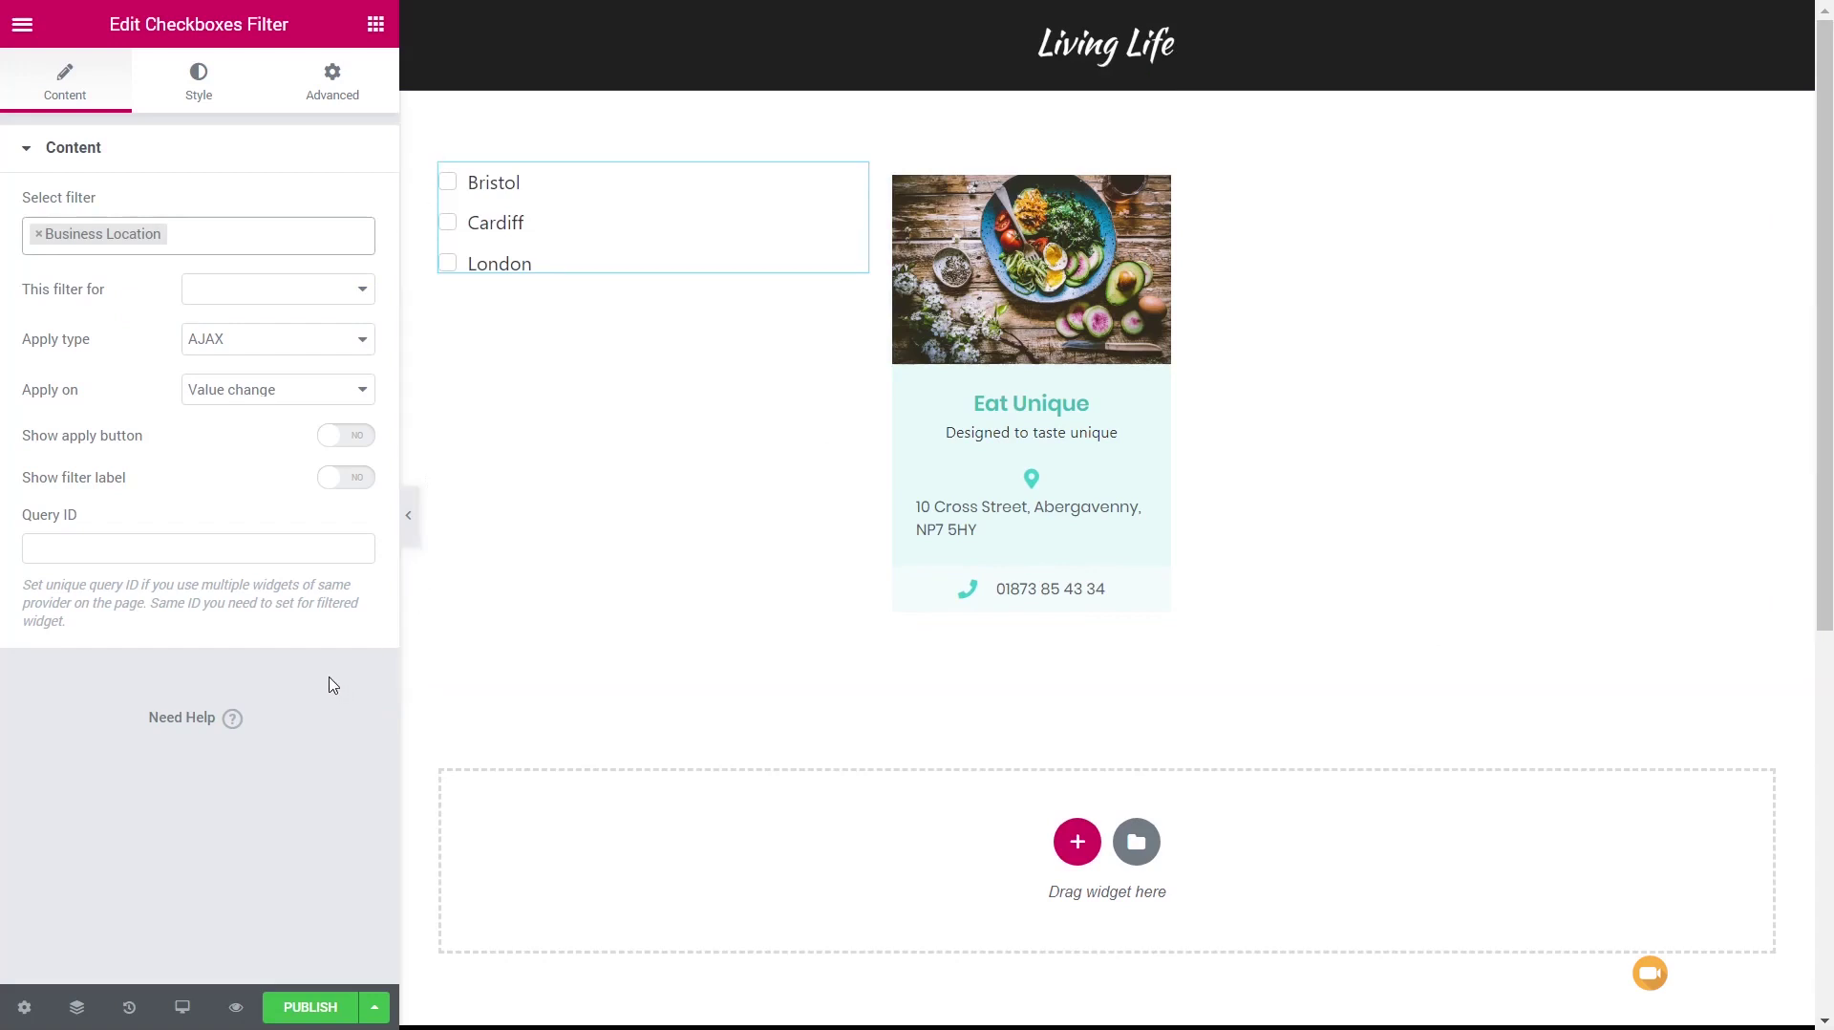
Step: Make the location filter target JetEngine, keeping AJAX as the apply type and Value change as the trigger
{"action": "left_click", "coordinate": [238, 306]}
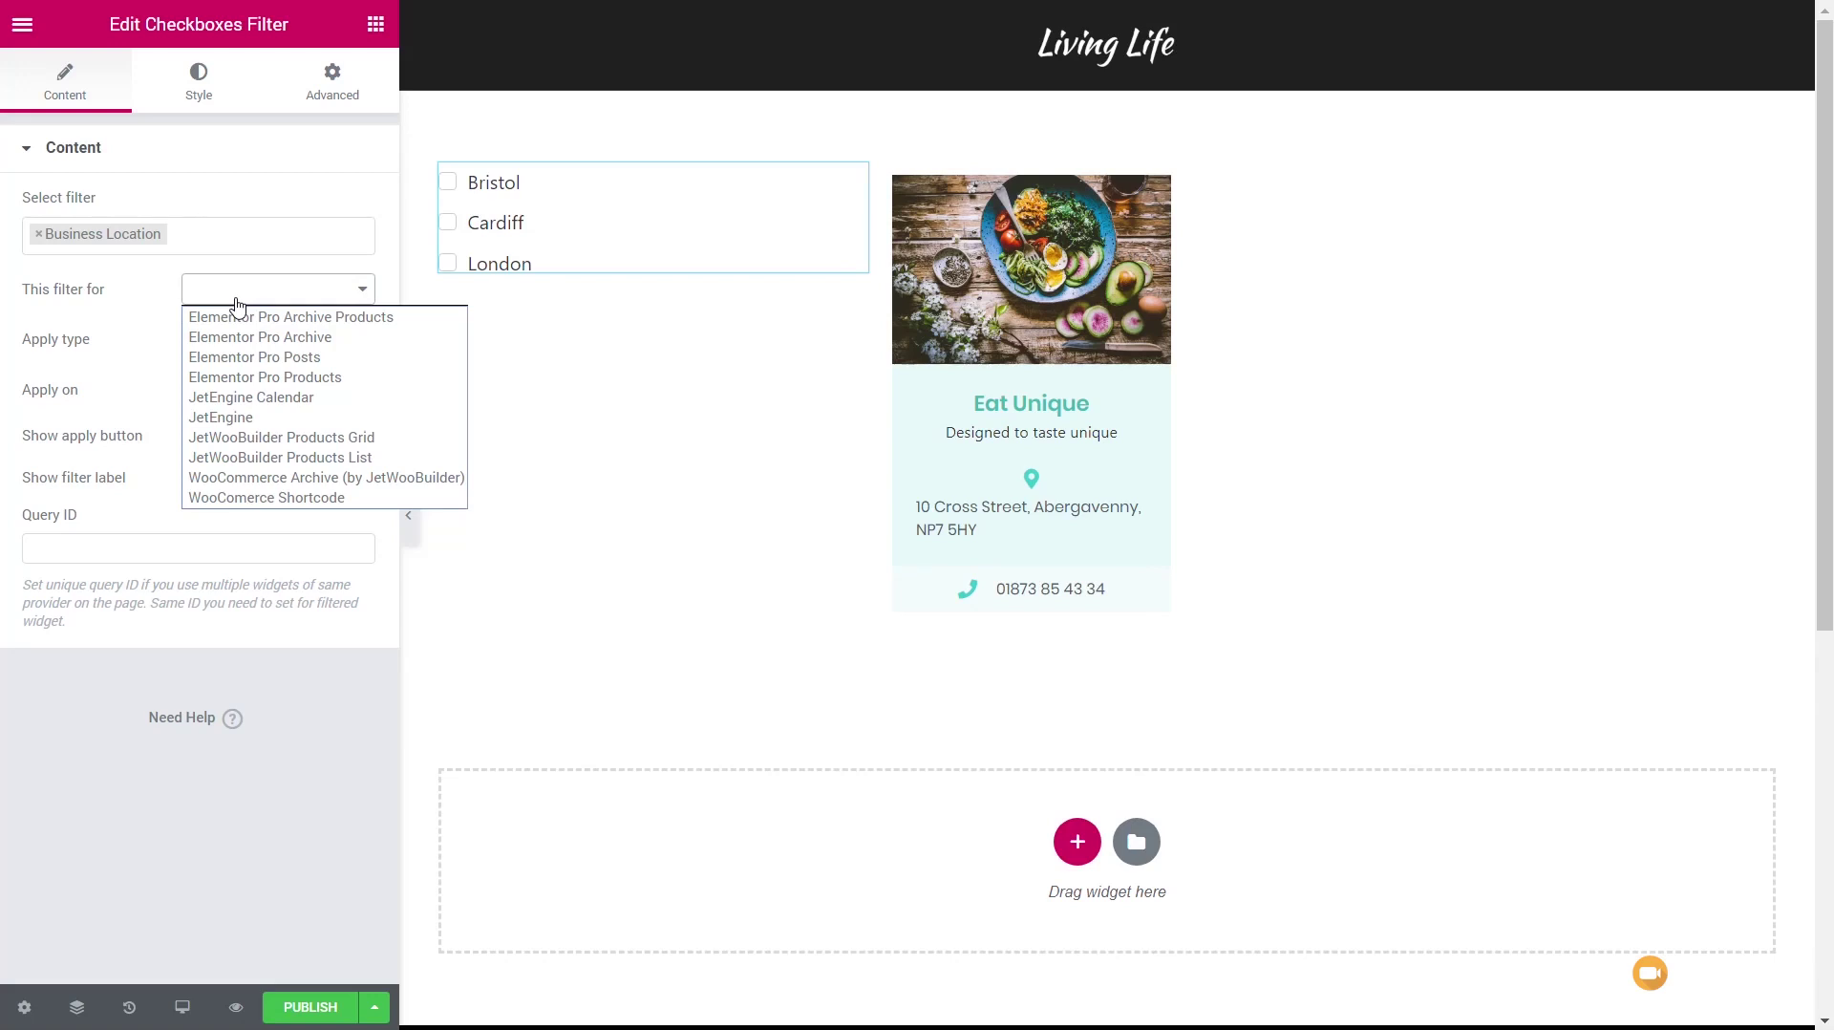
{"action": "left_click", "coordinate": [221, 417]}
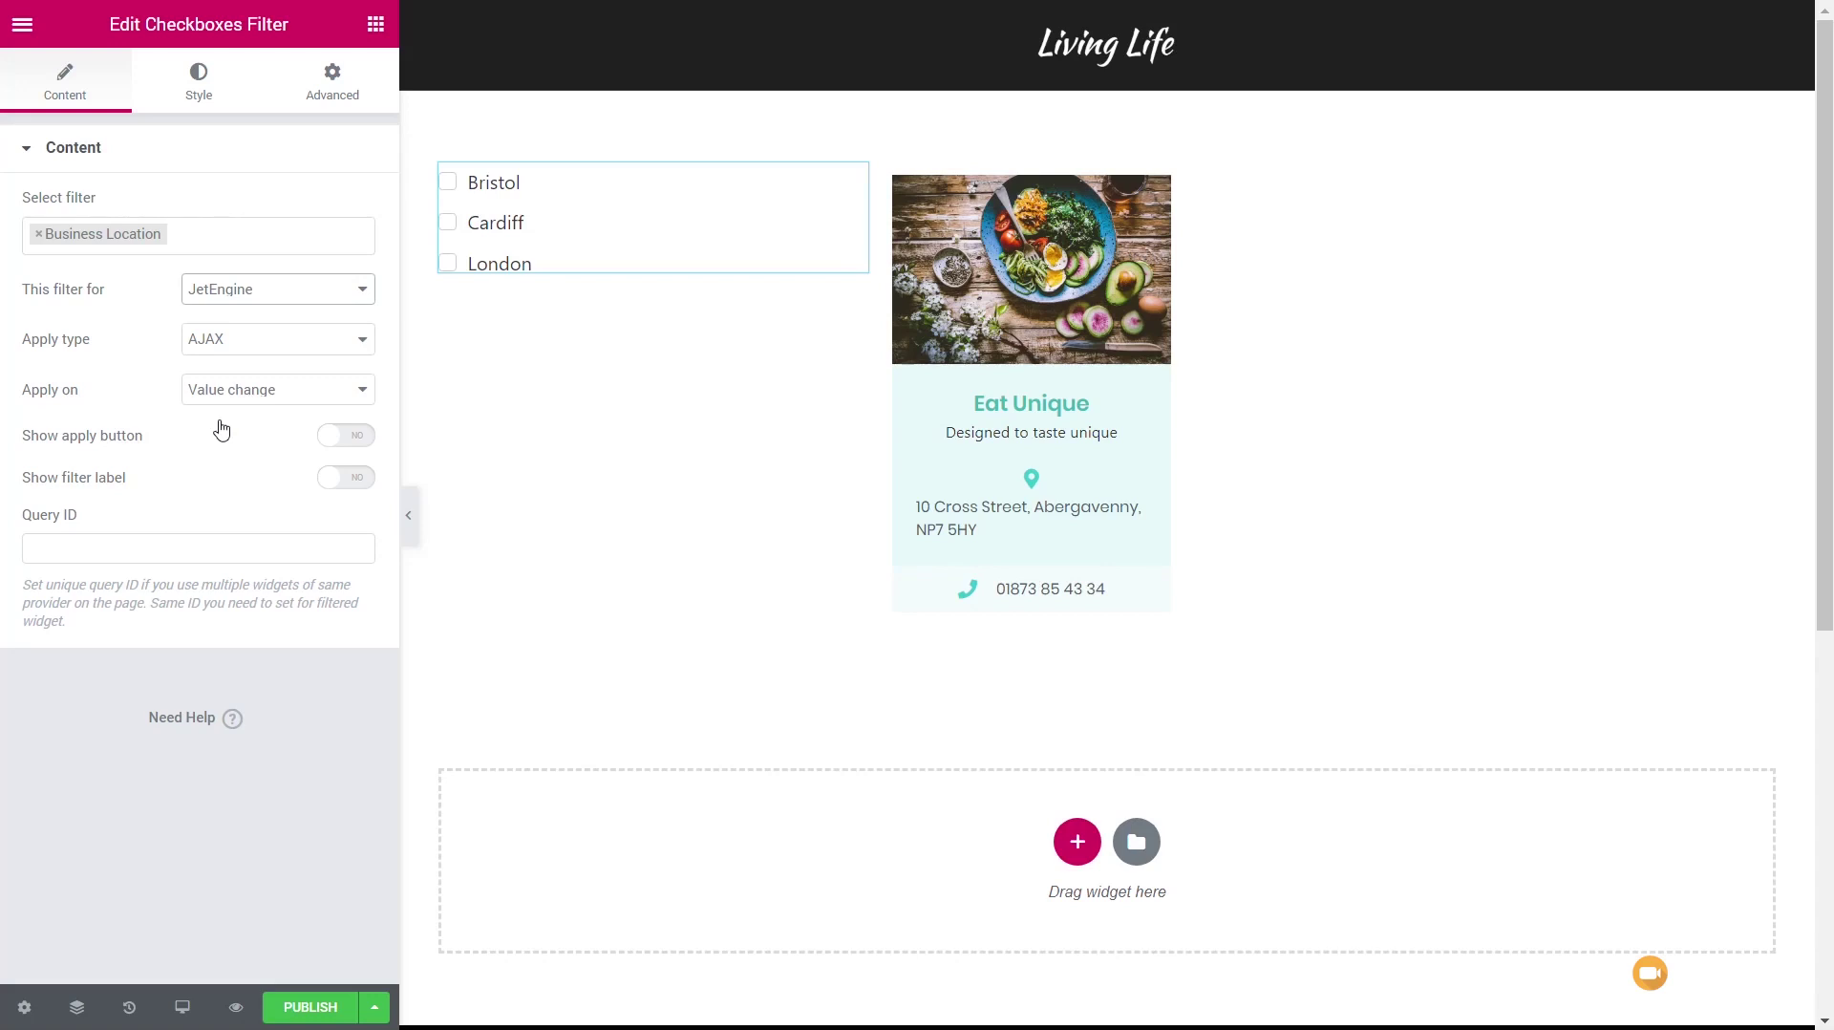
{"action": "left_click", "coordinate": [229, 348]}
{"action": "left_click", "coordinate": [238, 369]}
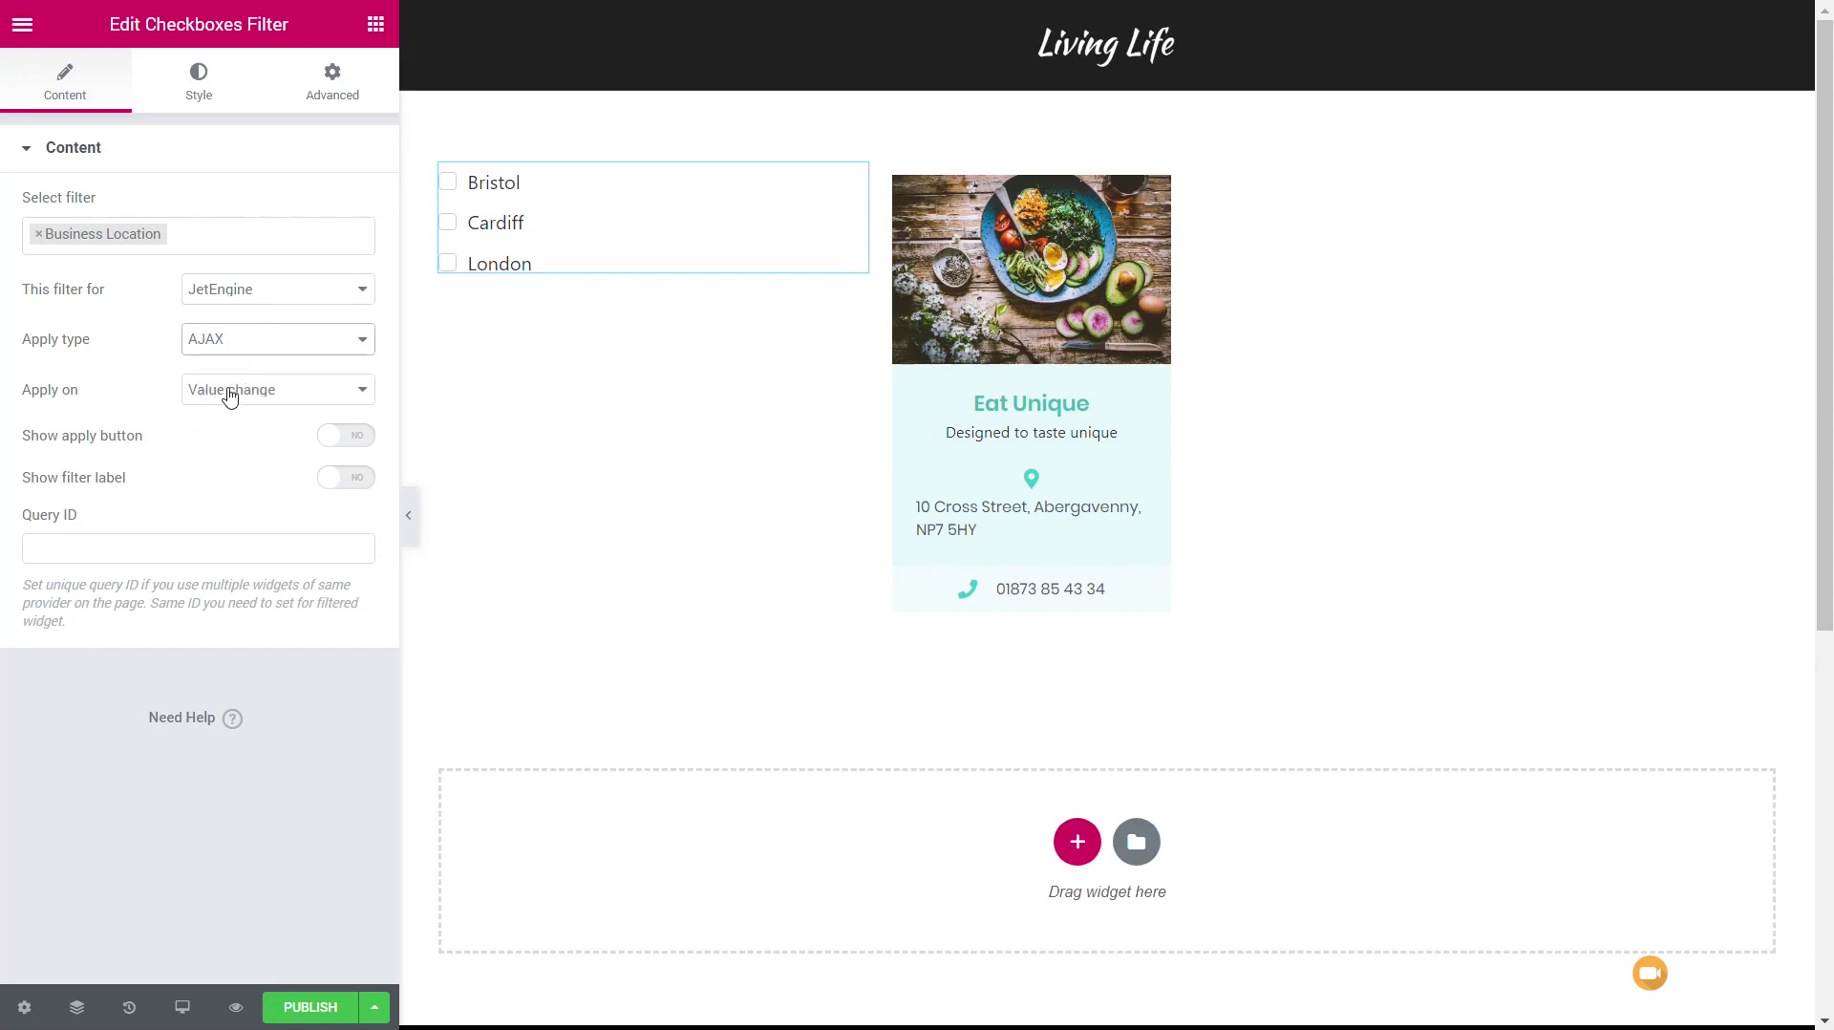
{"action": "left_click", "coordinate": [232, 393]}
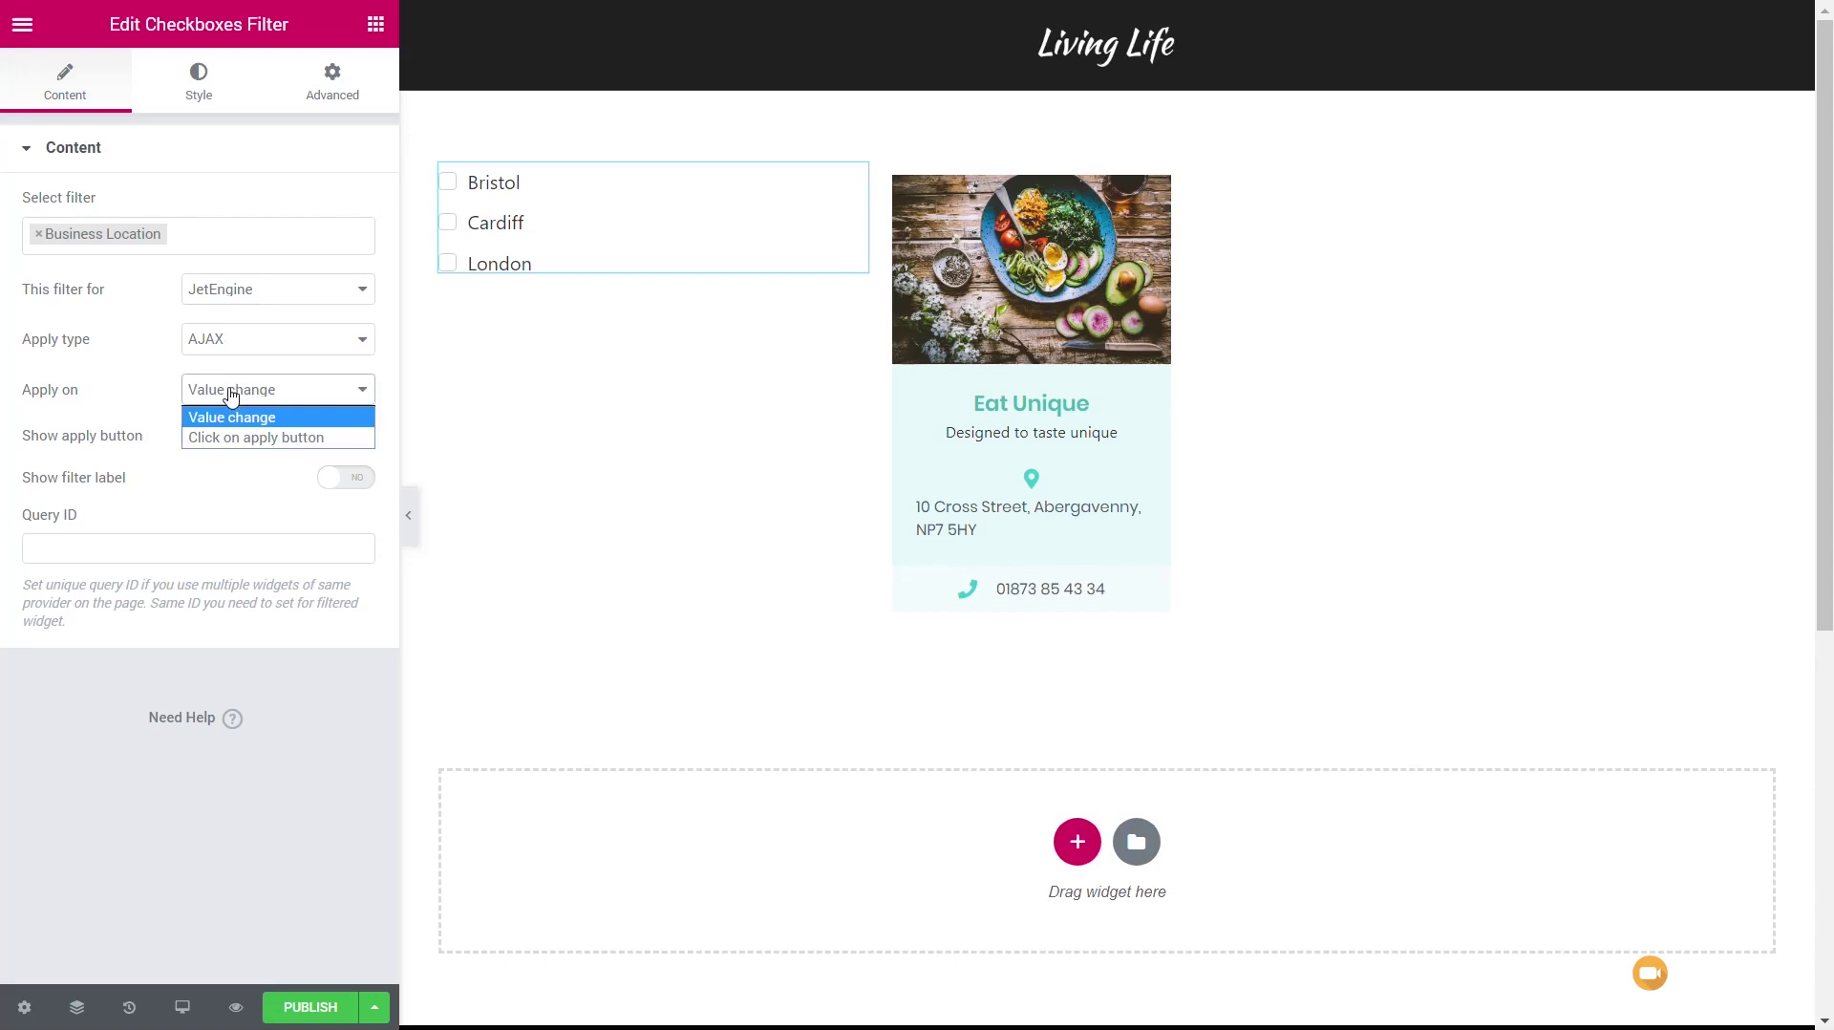
{"action": "left_click", "coordinate": [239, 503]}
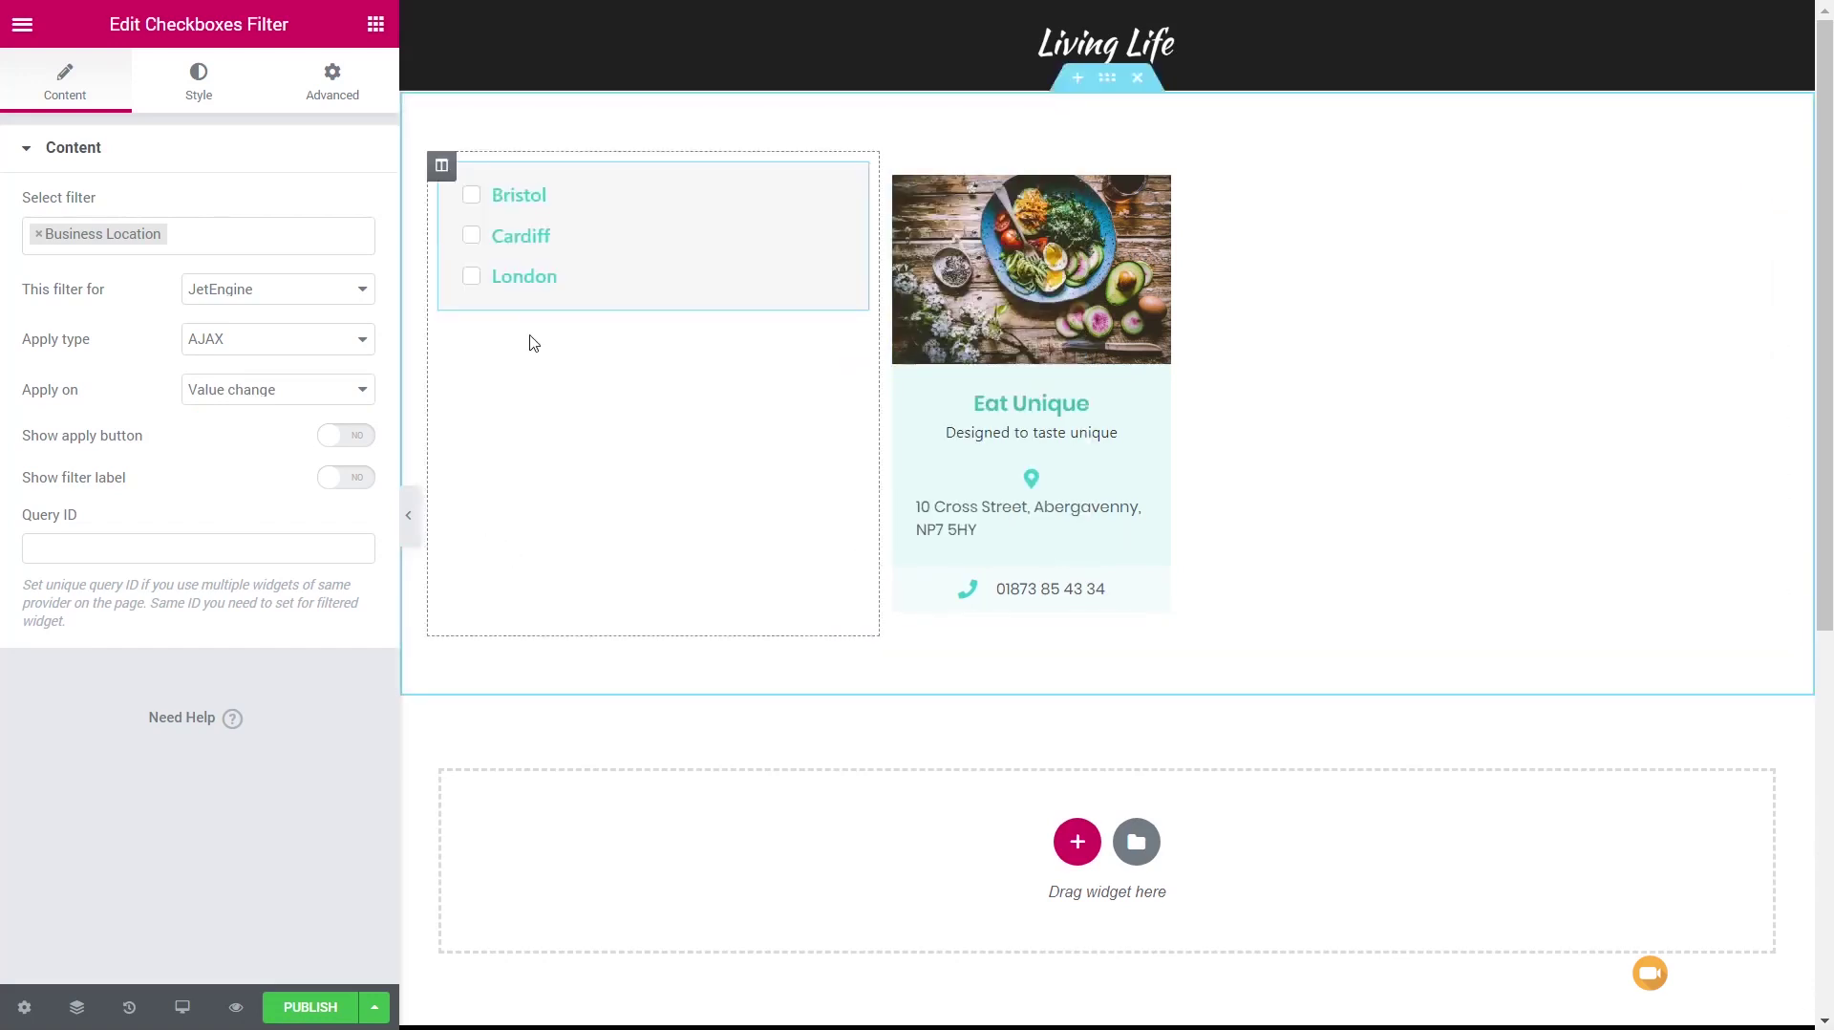
Step: Add a Heading widget above the location checkboxes and title it Location
{"action": "left_click", "coordinate": [375, 24]}
{"action": "left_click", "coordinate": [102, 225]}
{"action": "left_click_drag", "start_coordinate": [295, 301], "coordinate": [634, 192]}
{"action": "left_click_drag", "start_coordinate": [239, 234], "coordinate": [20, 238]}
{"action": "type", "text": "Location"}
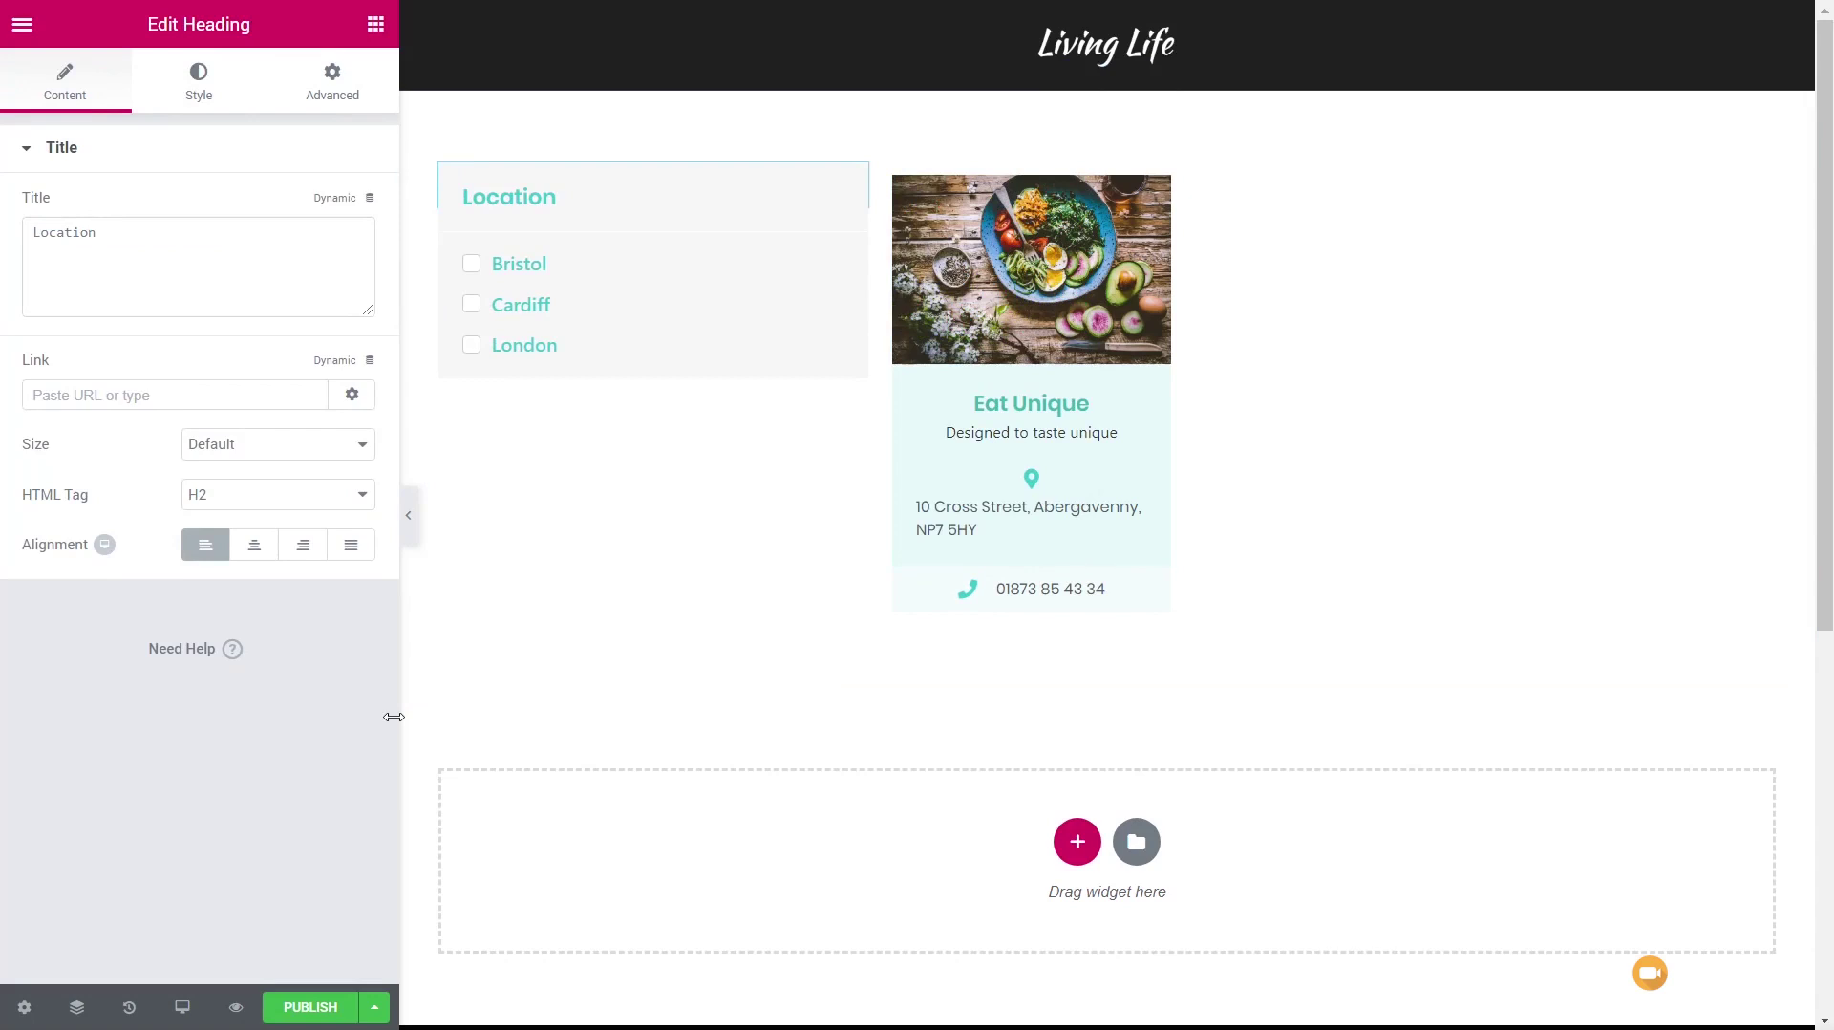
Step: Publish the archive template with a display condition that includes all Business Type archives
{"action": "left_click", "coordinate": [327, 1017]}
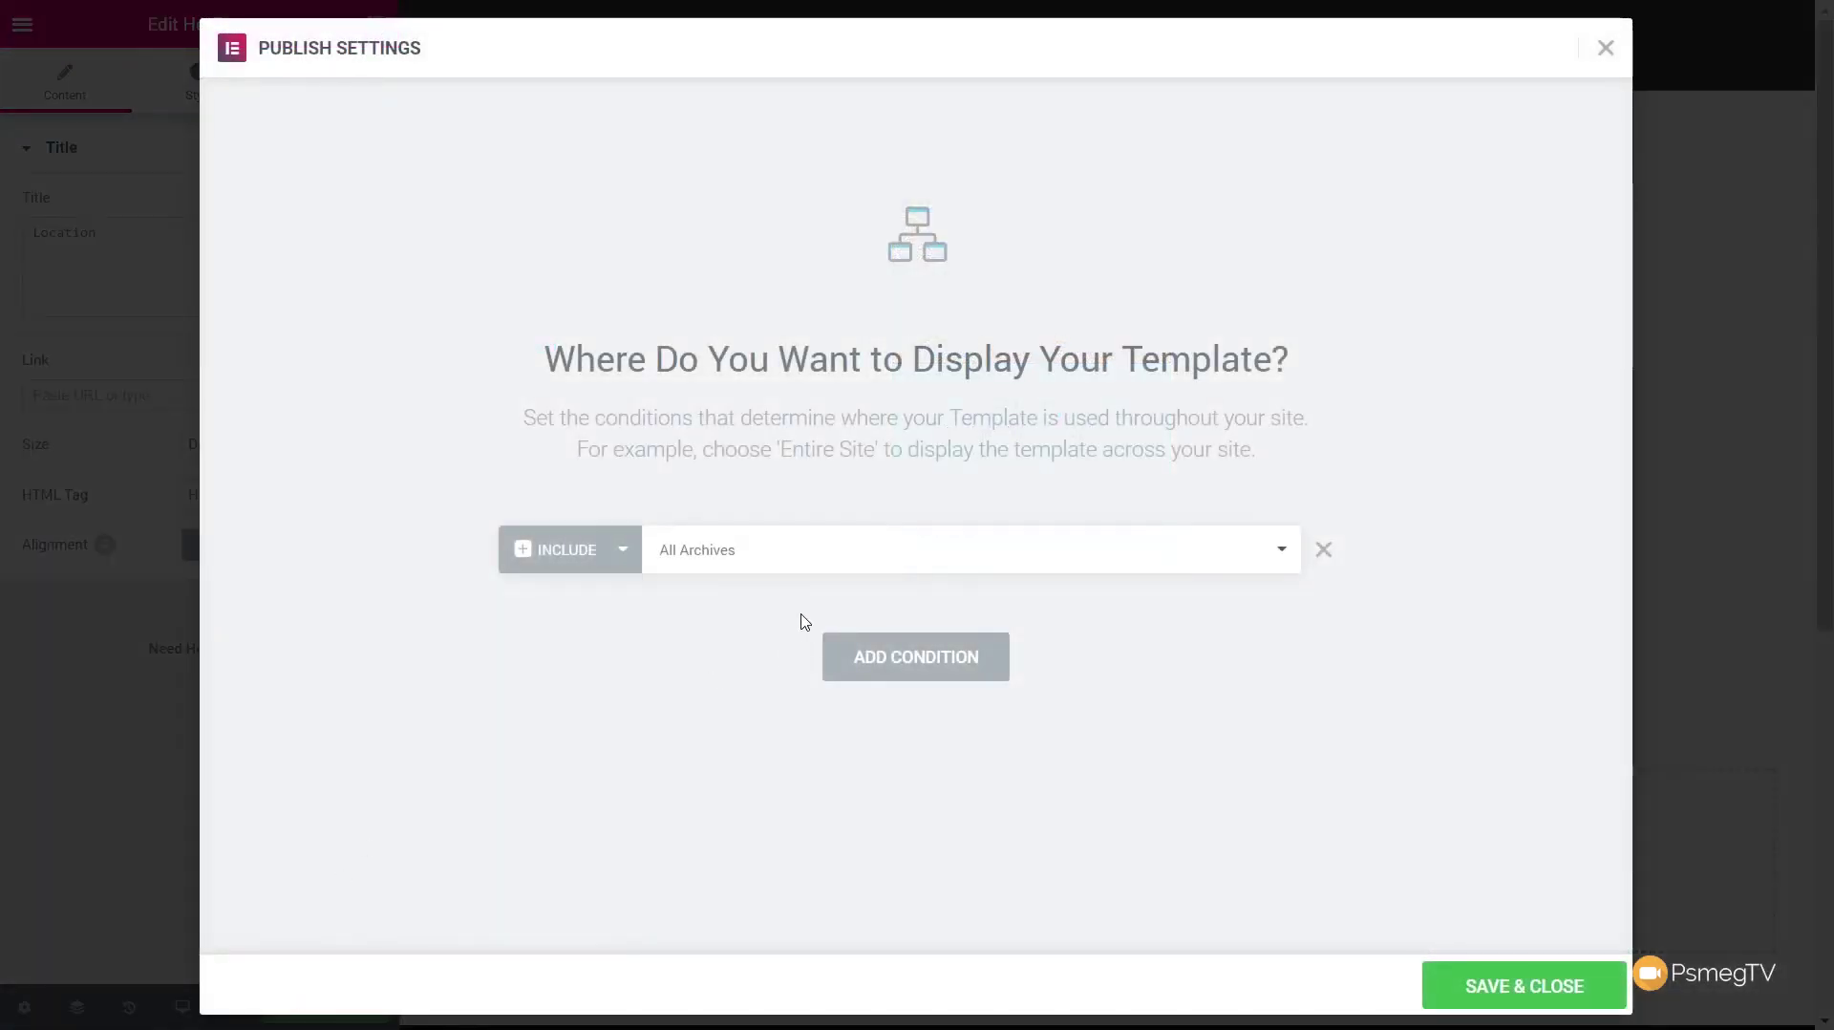
{"action": "left_click", "coordinate": [733, 567]}
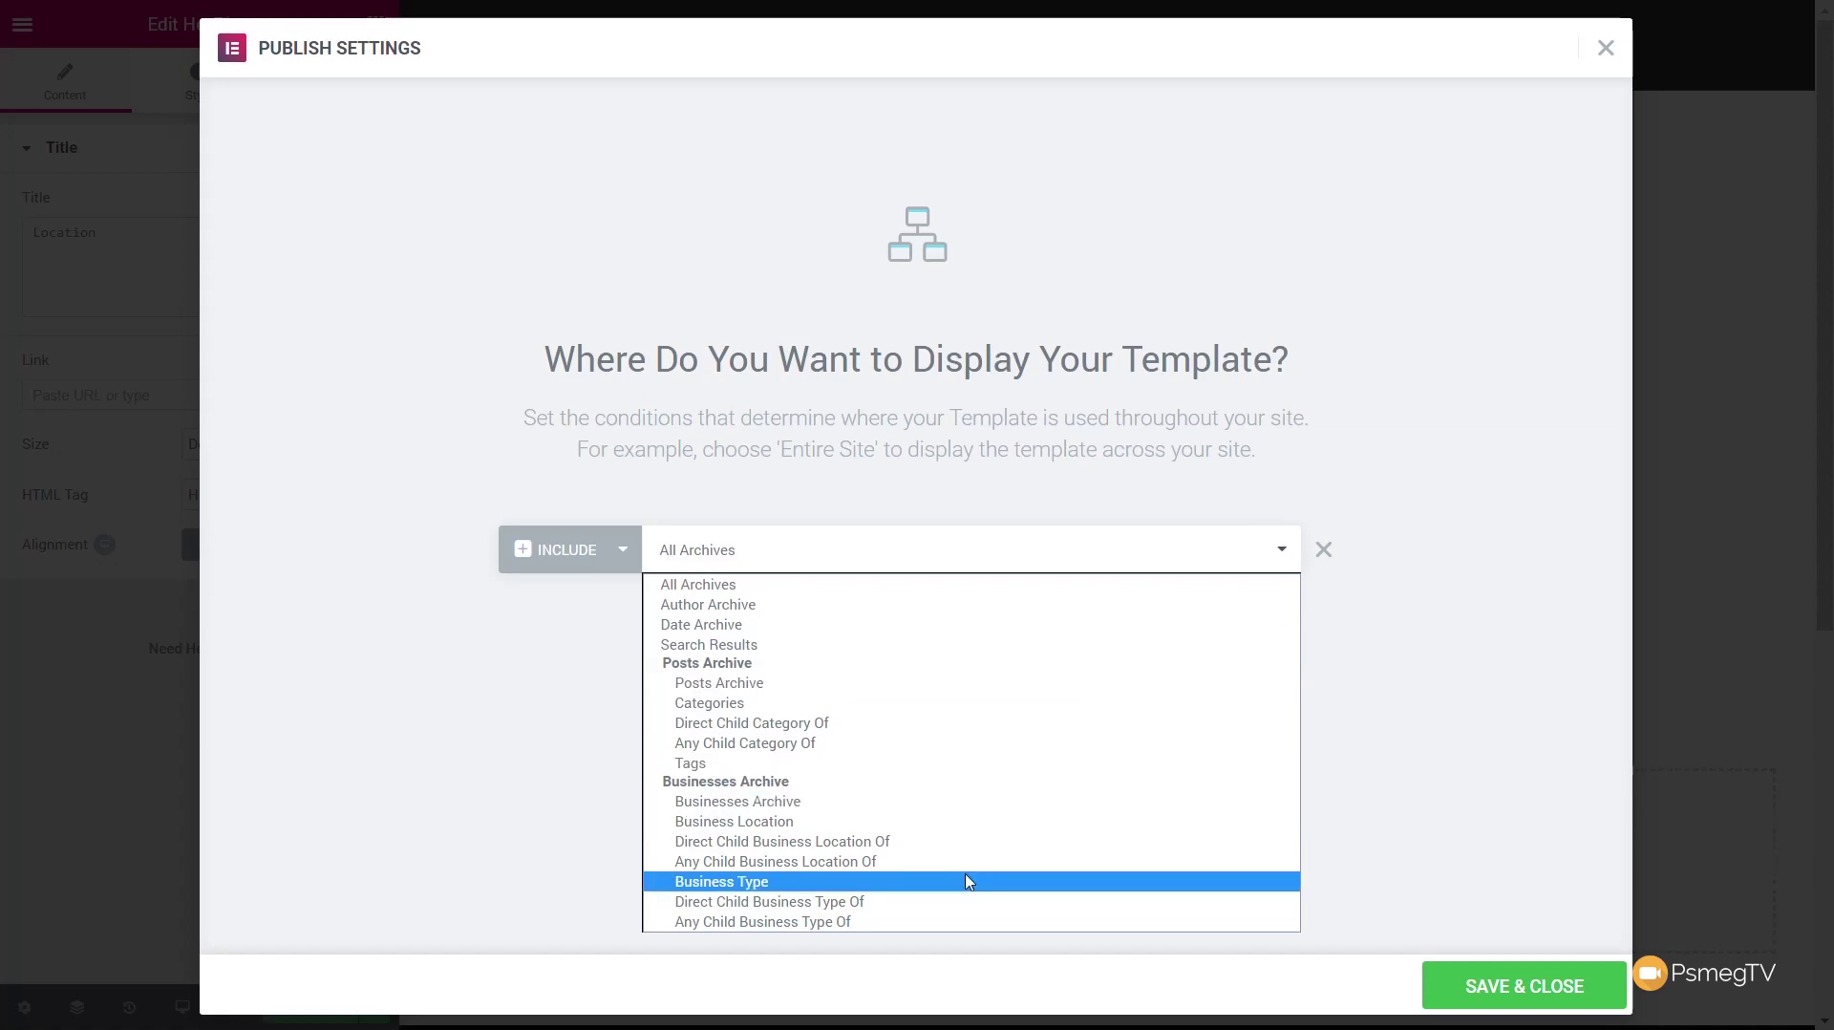
{"action": "left_click", "coordinate": [820, 883]}
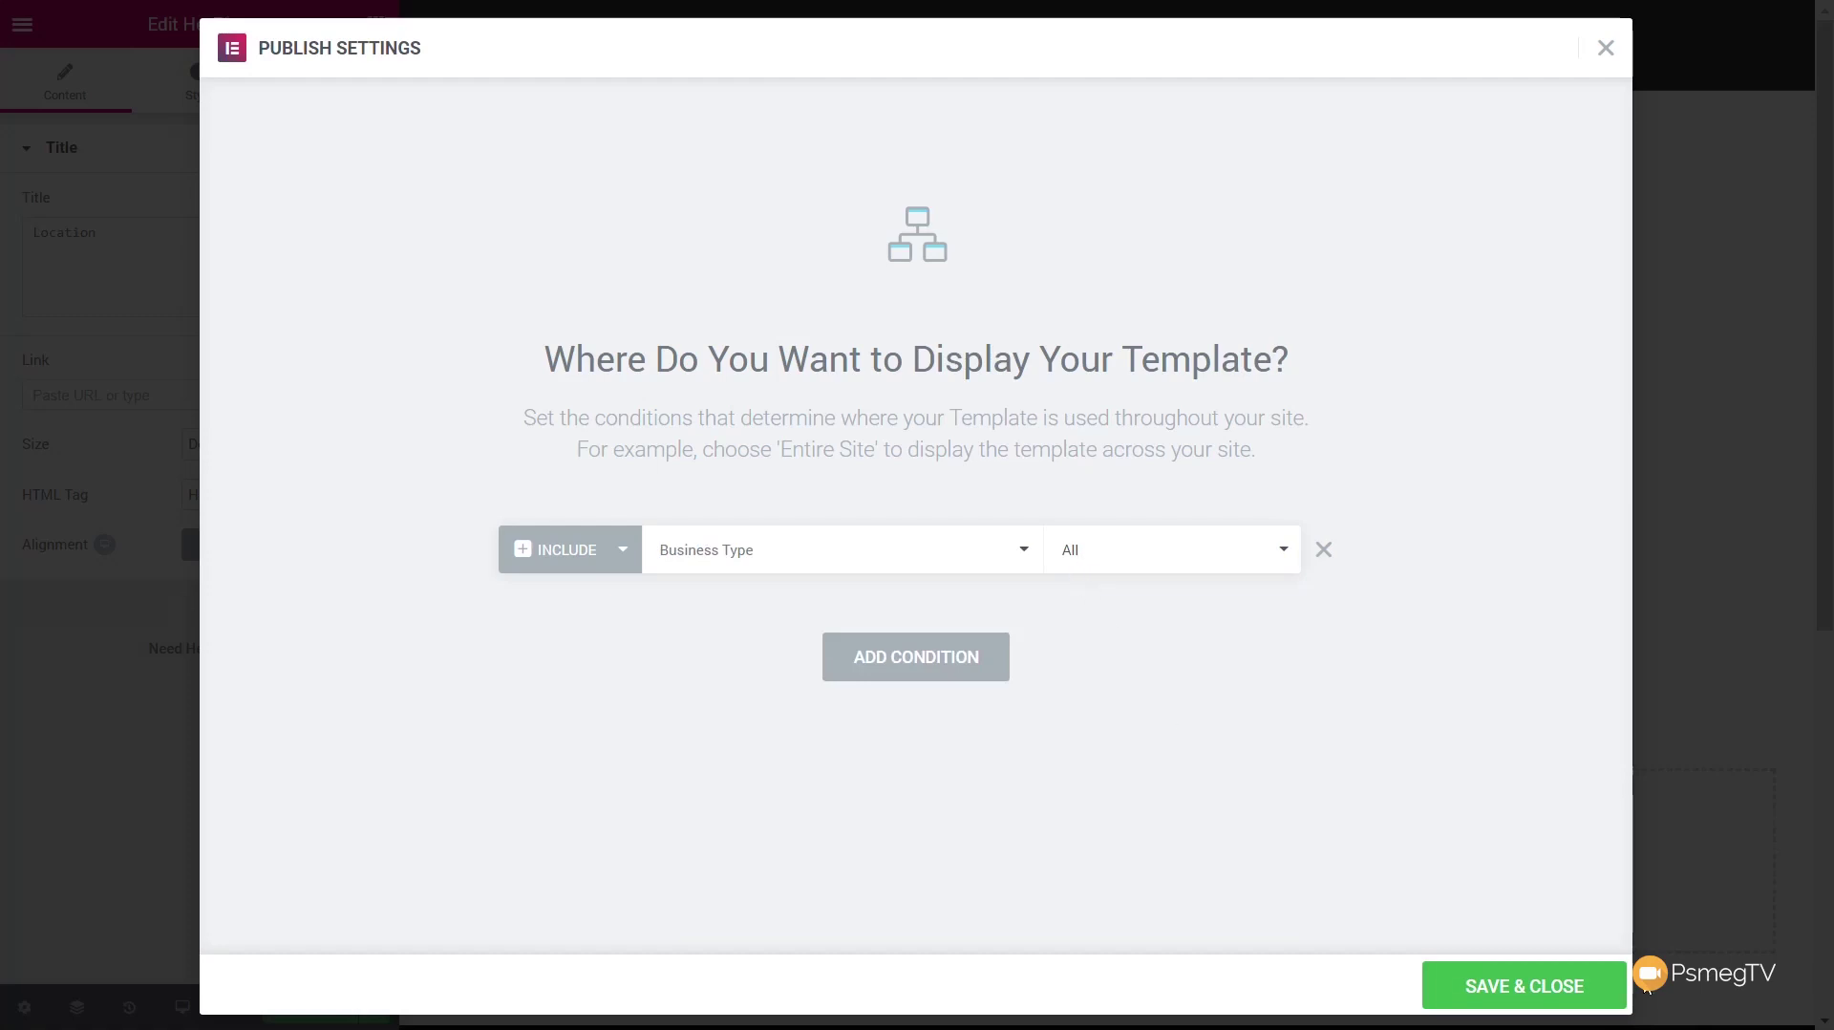
{"action": "left_click", "coordinate": [1546, 982]}
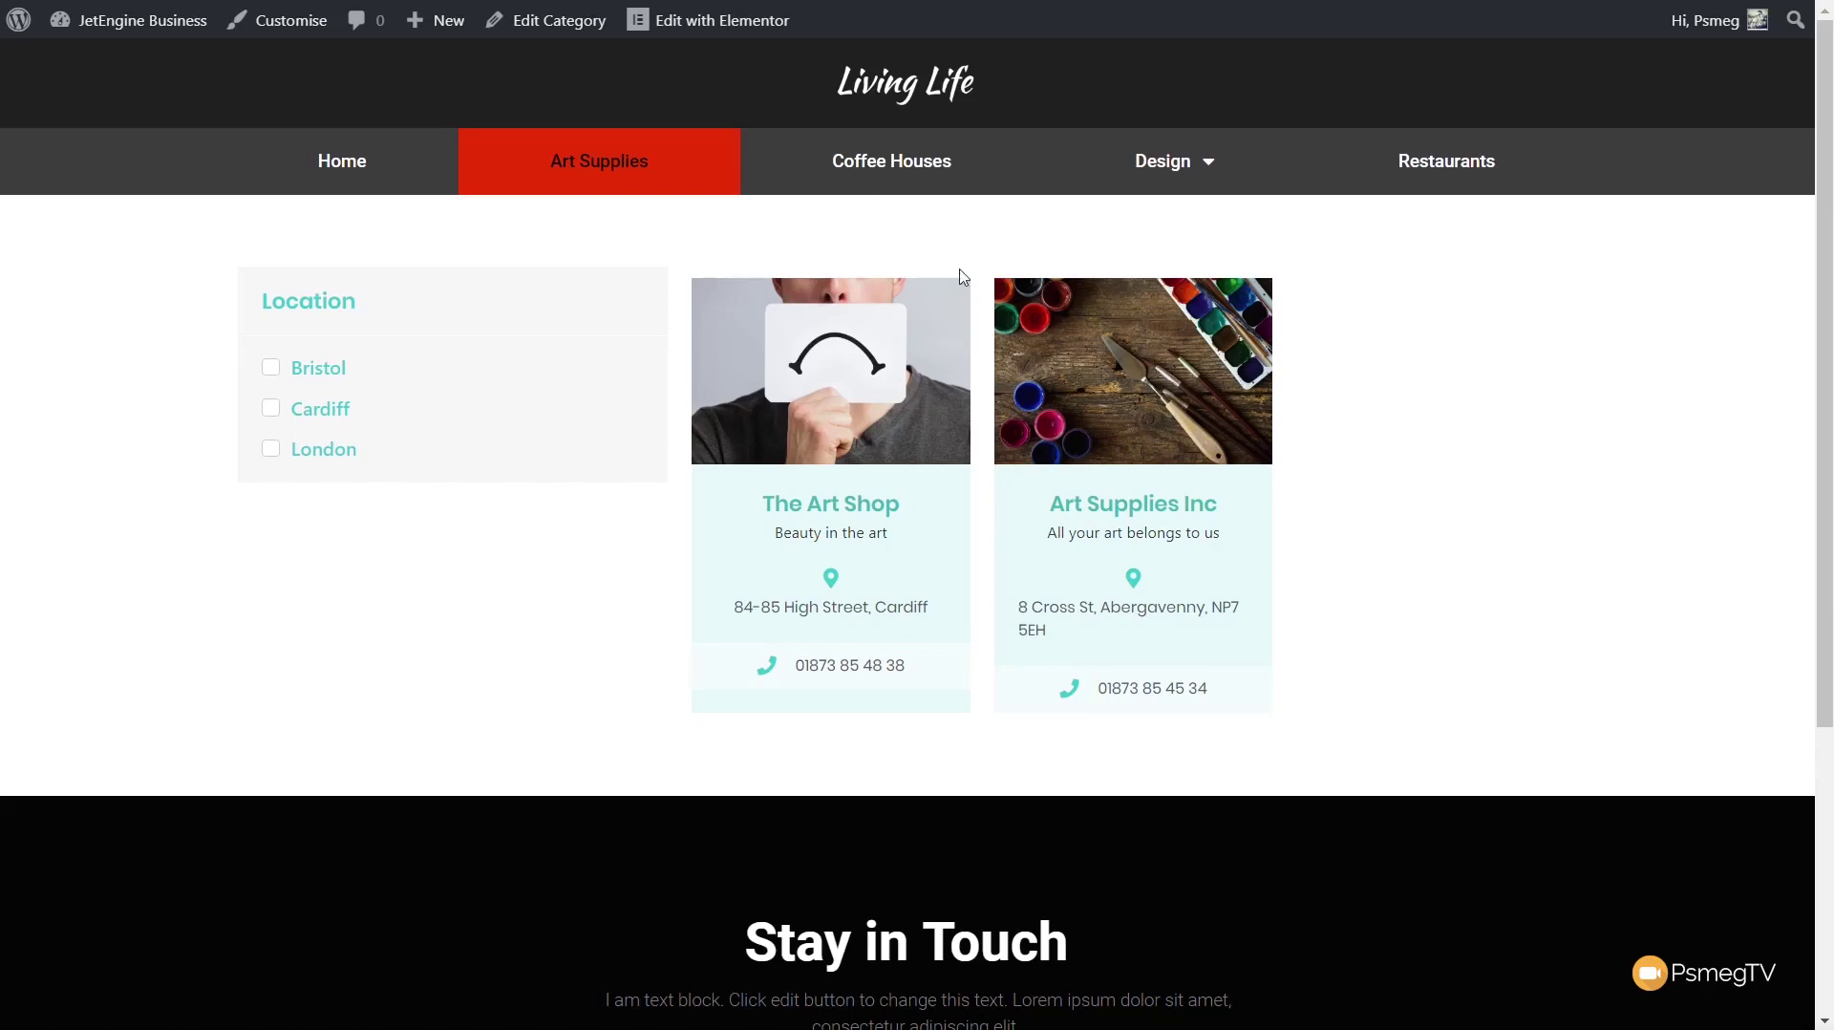
Step: Browse the business type archives on the live site and test the Cardiff, London and Bristol location filters on Art Supplies
{"action": "left_click", "coordinate": [914, 186]}
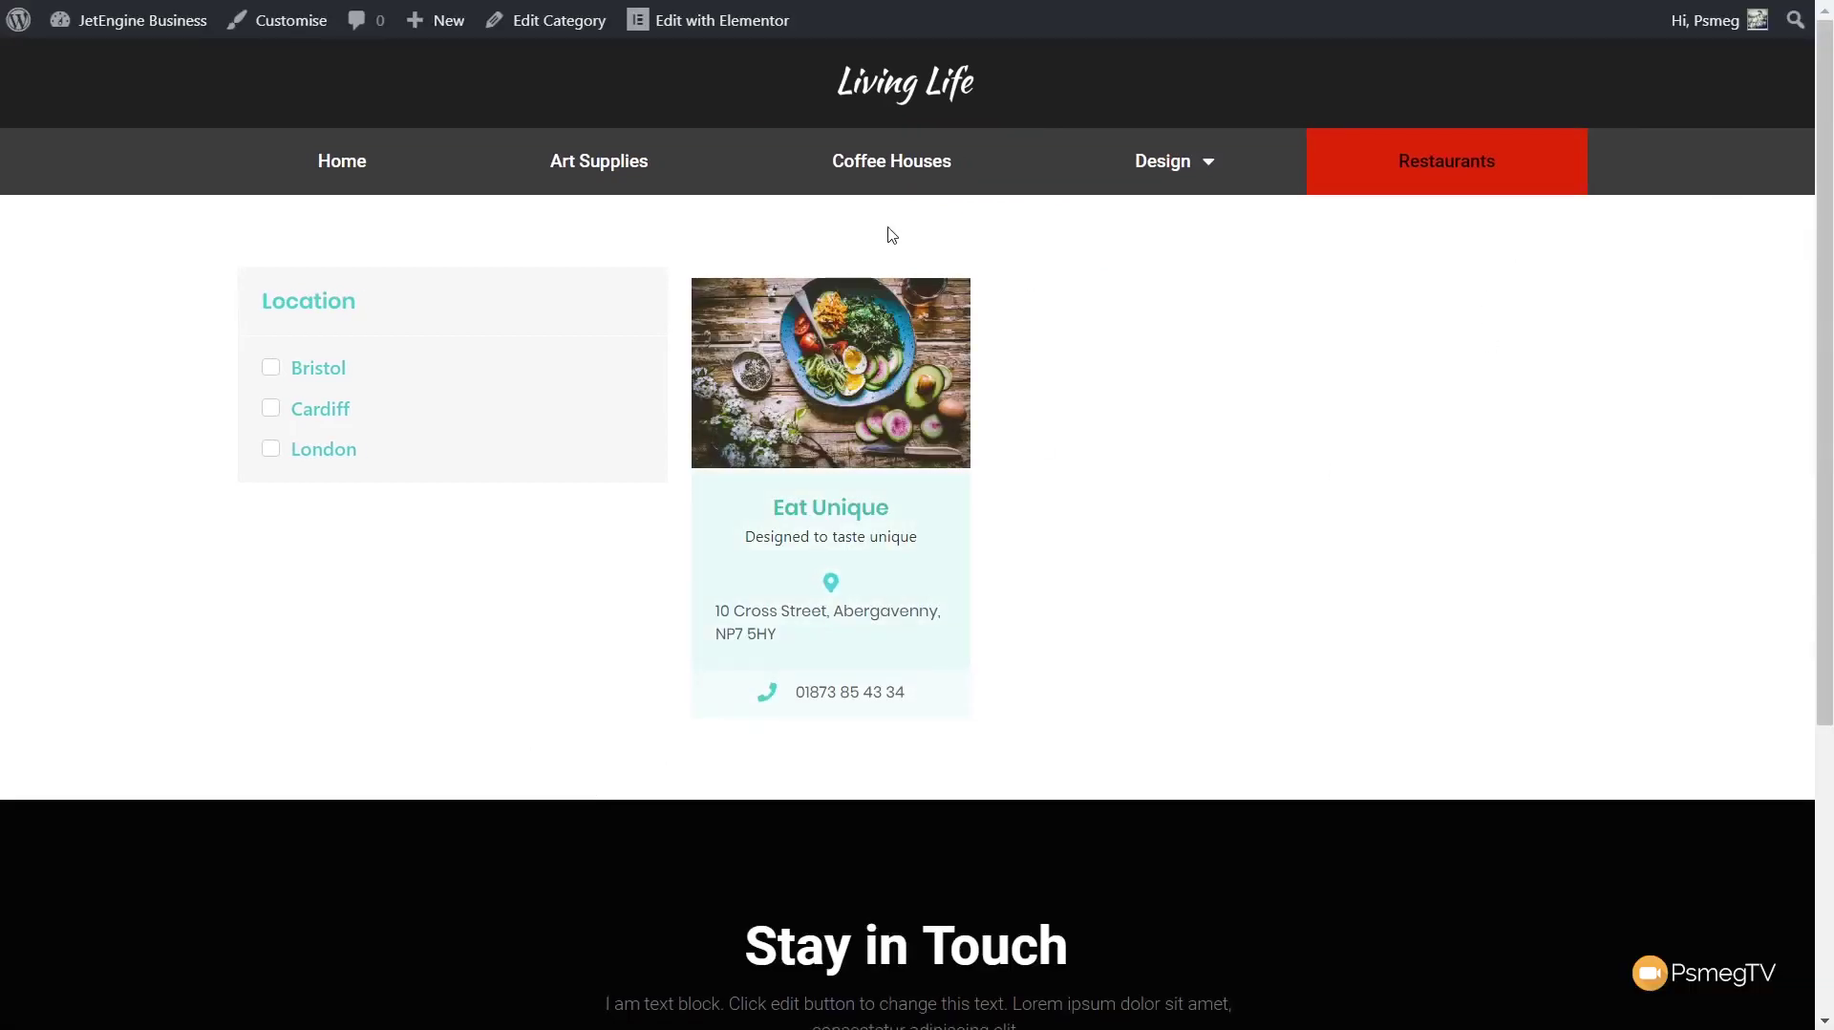
{"action": "left_click", "coordinate": [634, 172]}
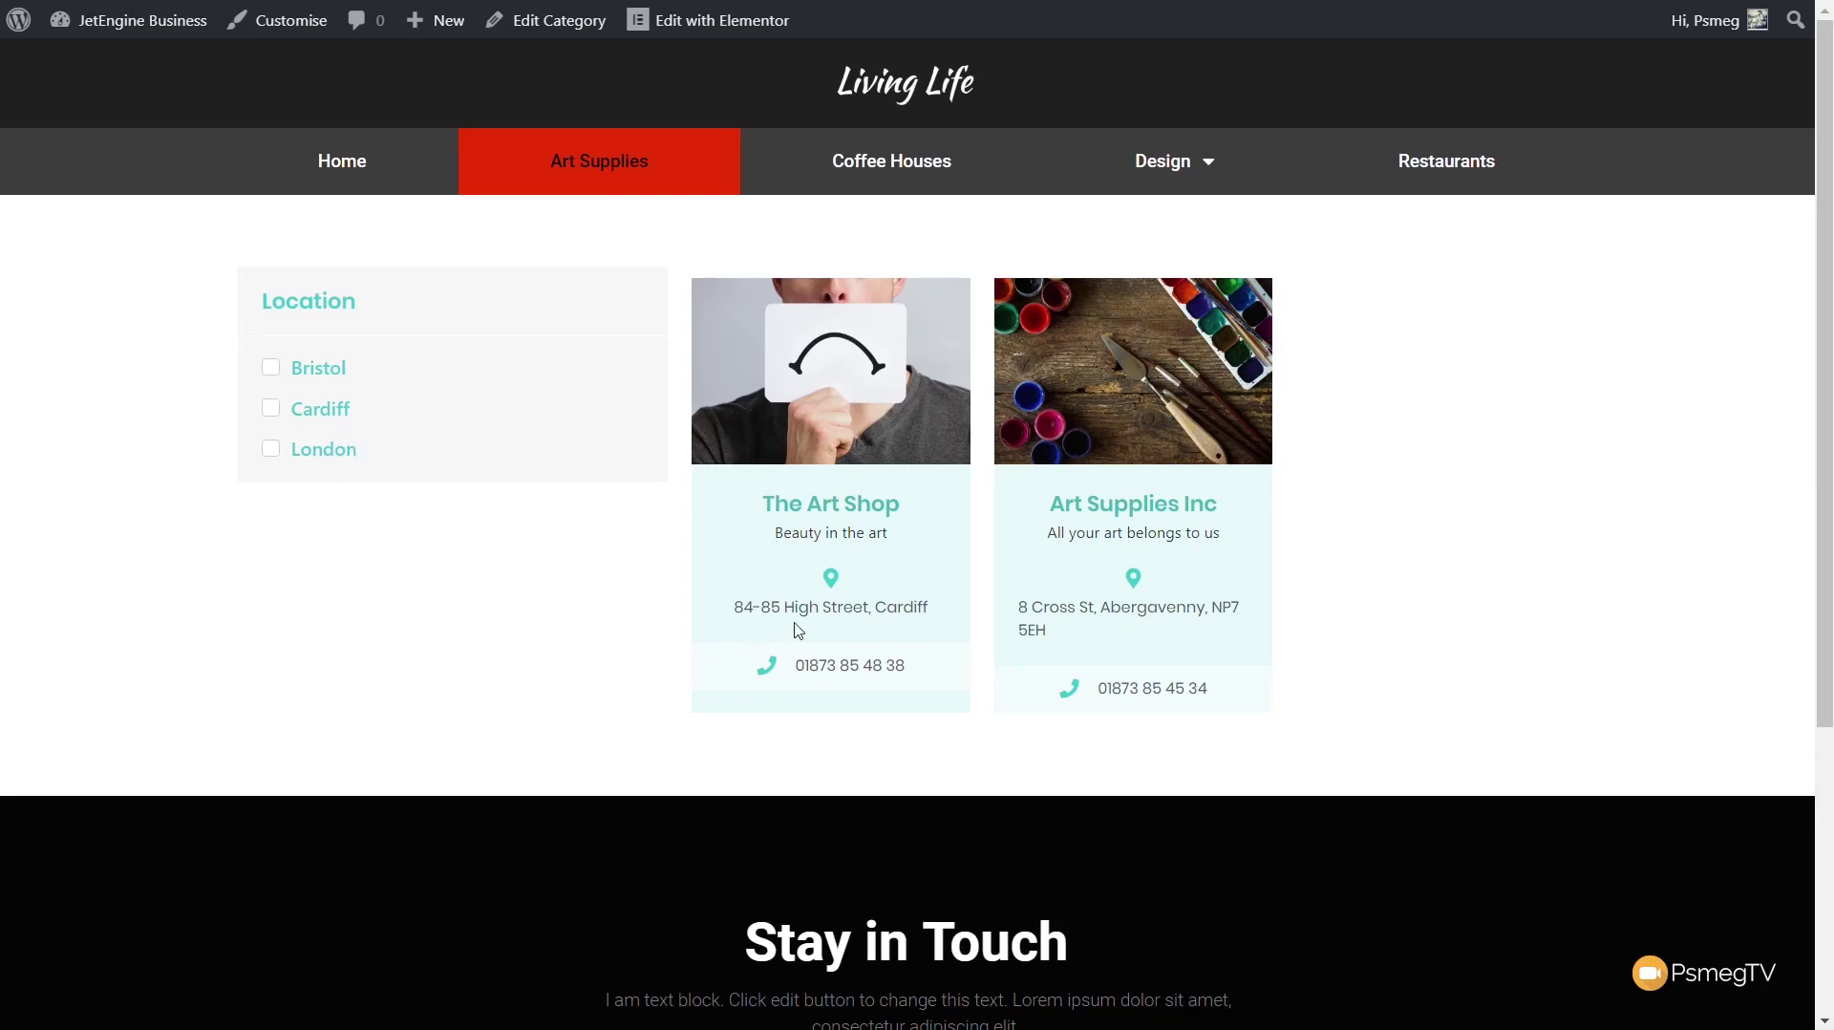
{"action": "left_click", "coordinate": [299, 412]}
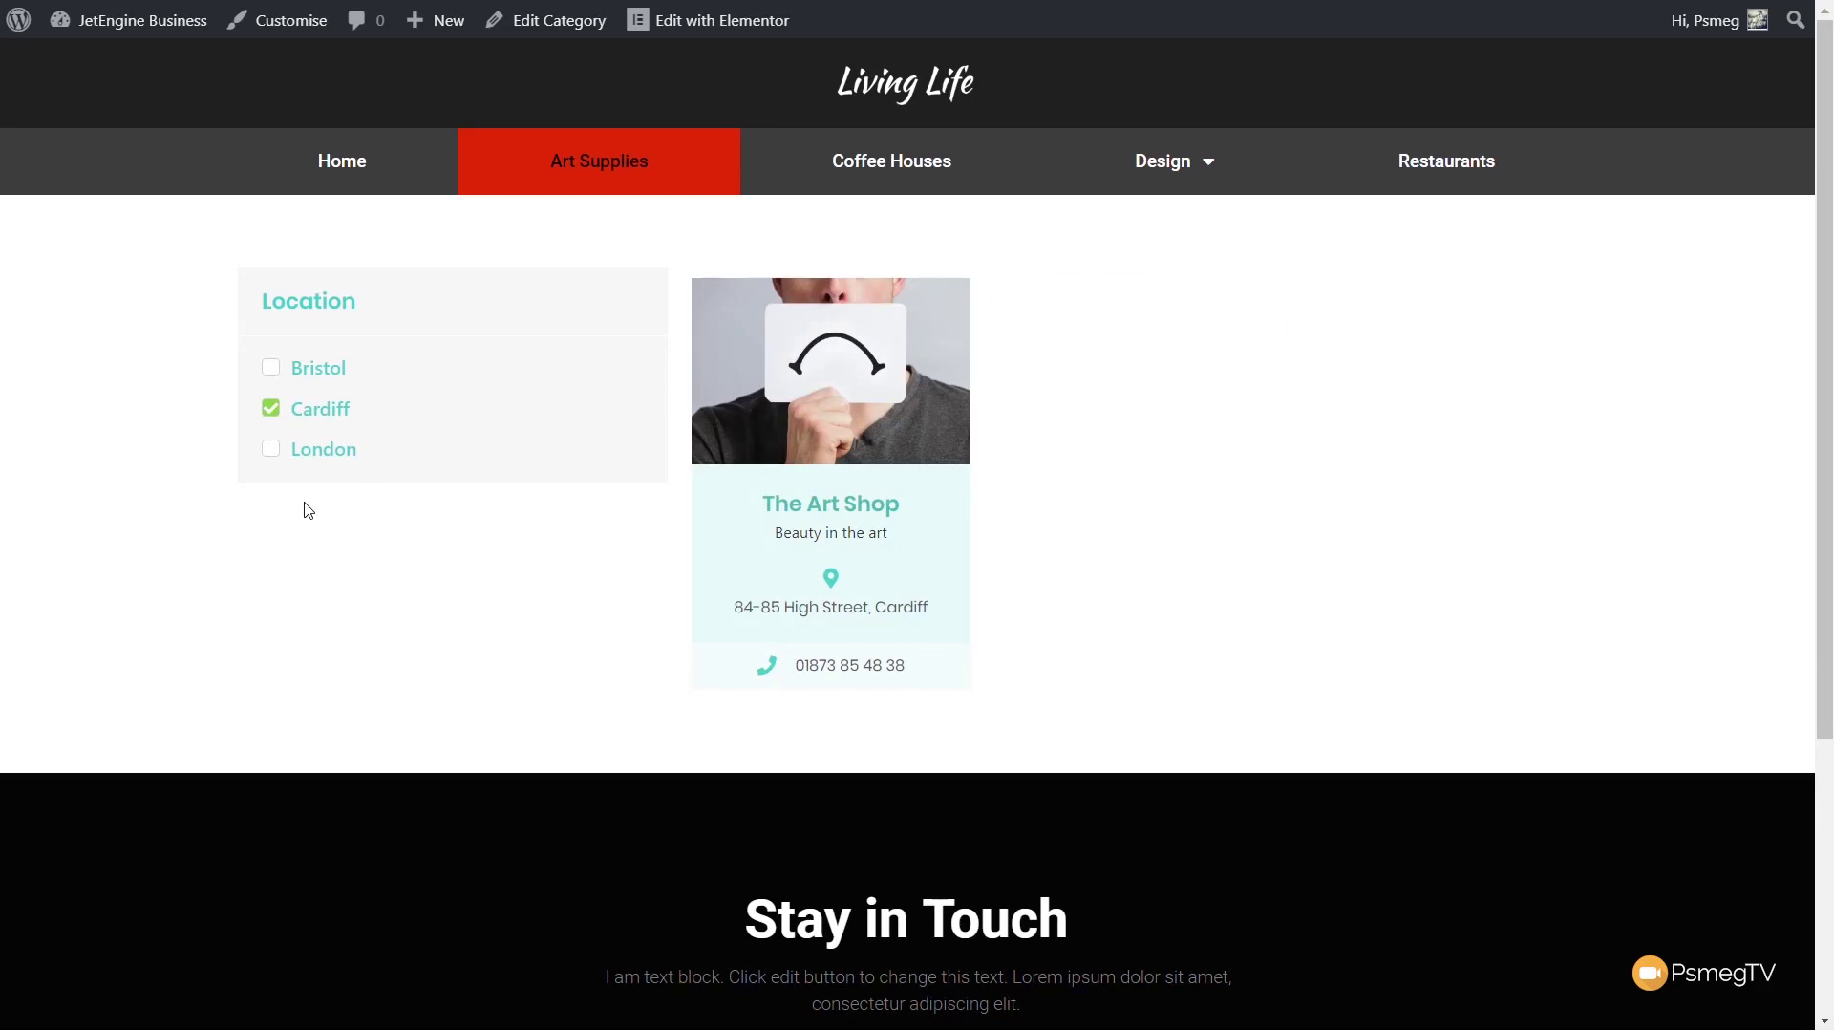
{"action": "left_click", "coordinate": [318, 415]}
{"action": "left_click", "coordinate": [319, 453]}
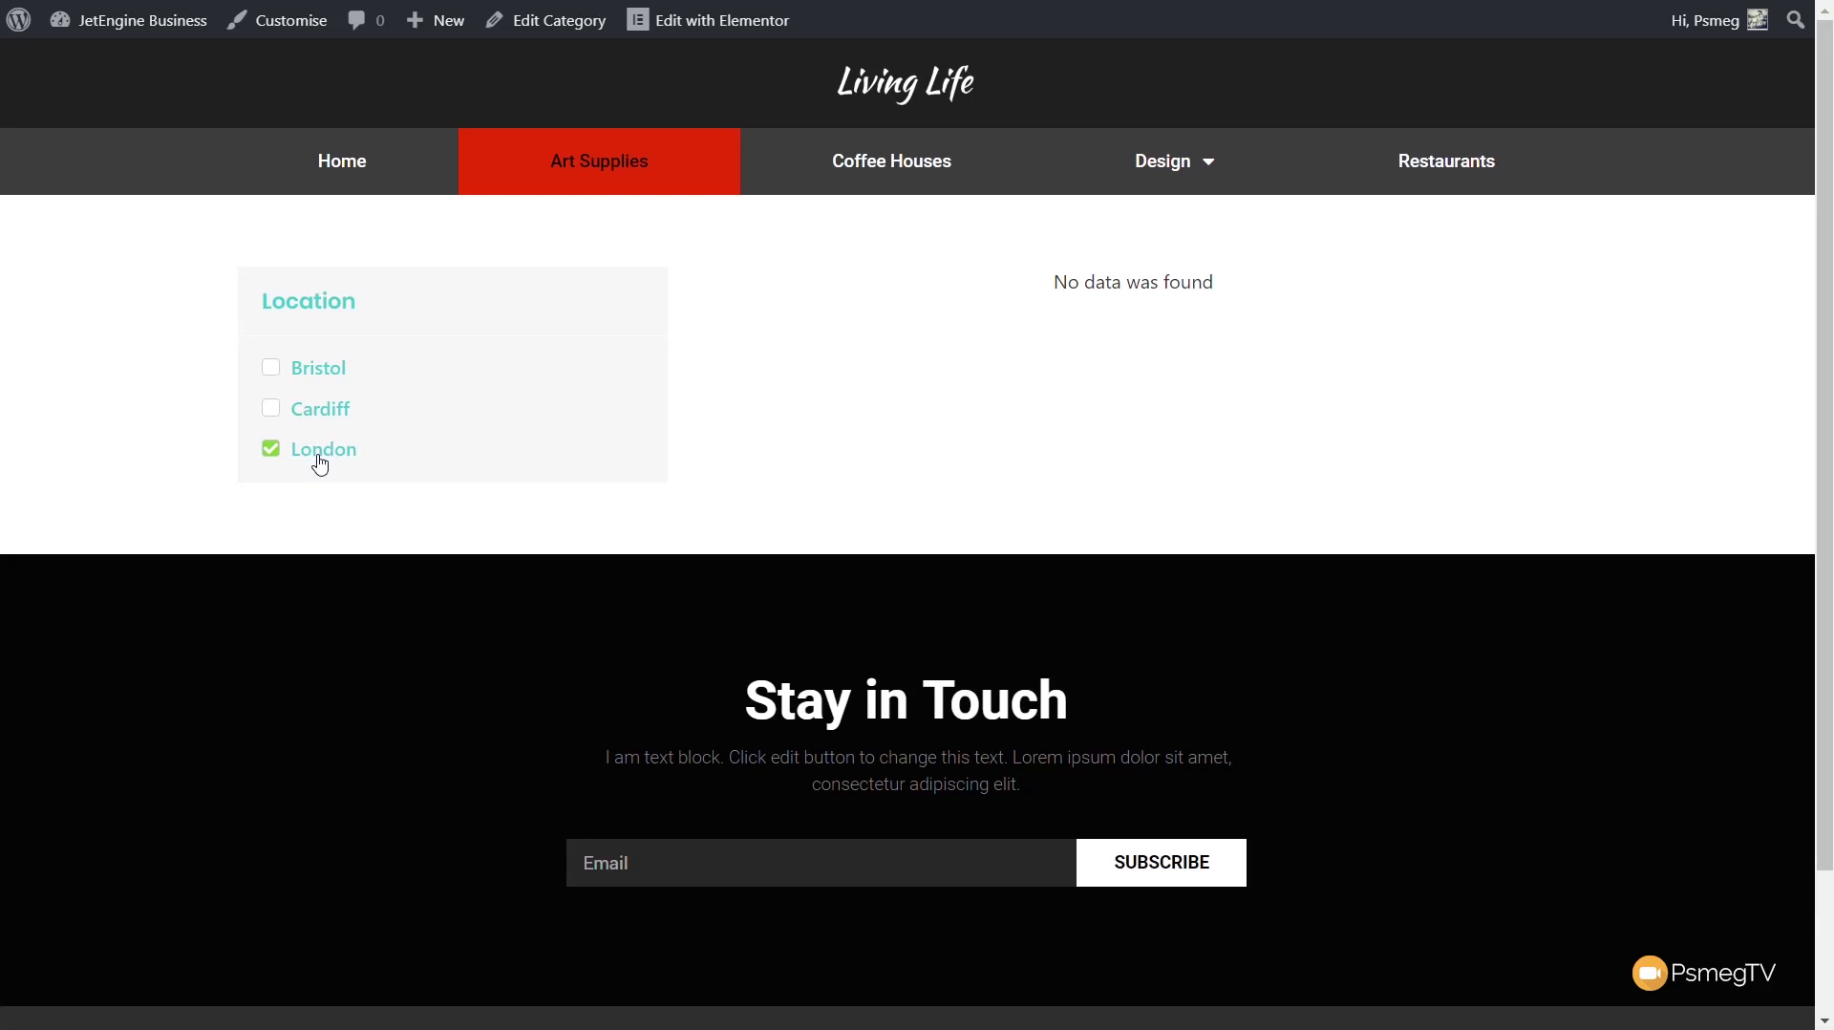
{"action": "left_click", "coordinate": [320, 463]}
{"action": "left_click", "coordinate": [309, 379]}
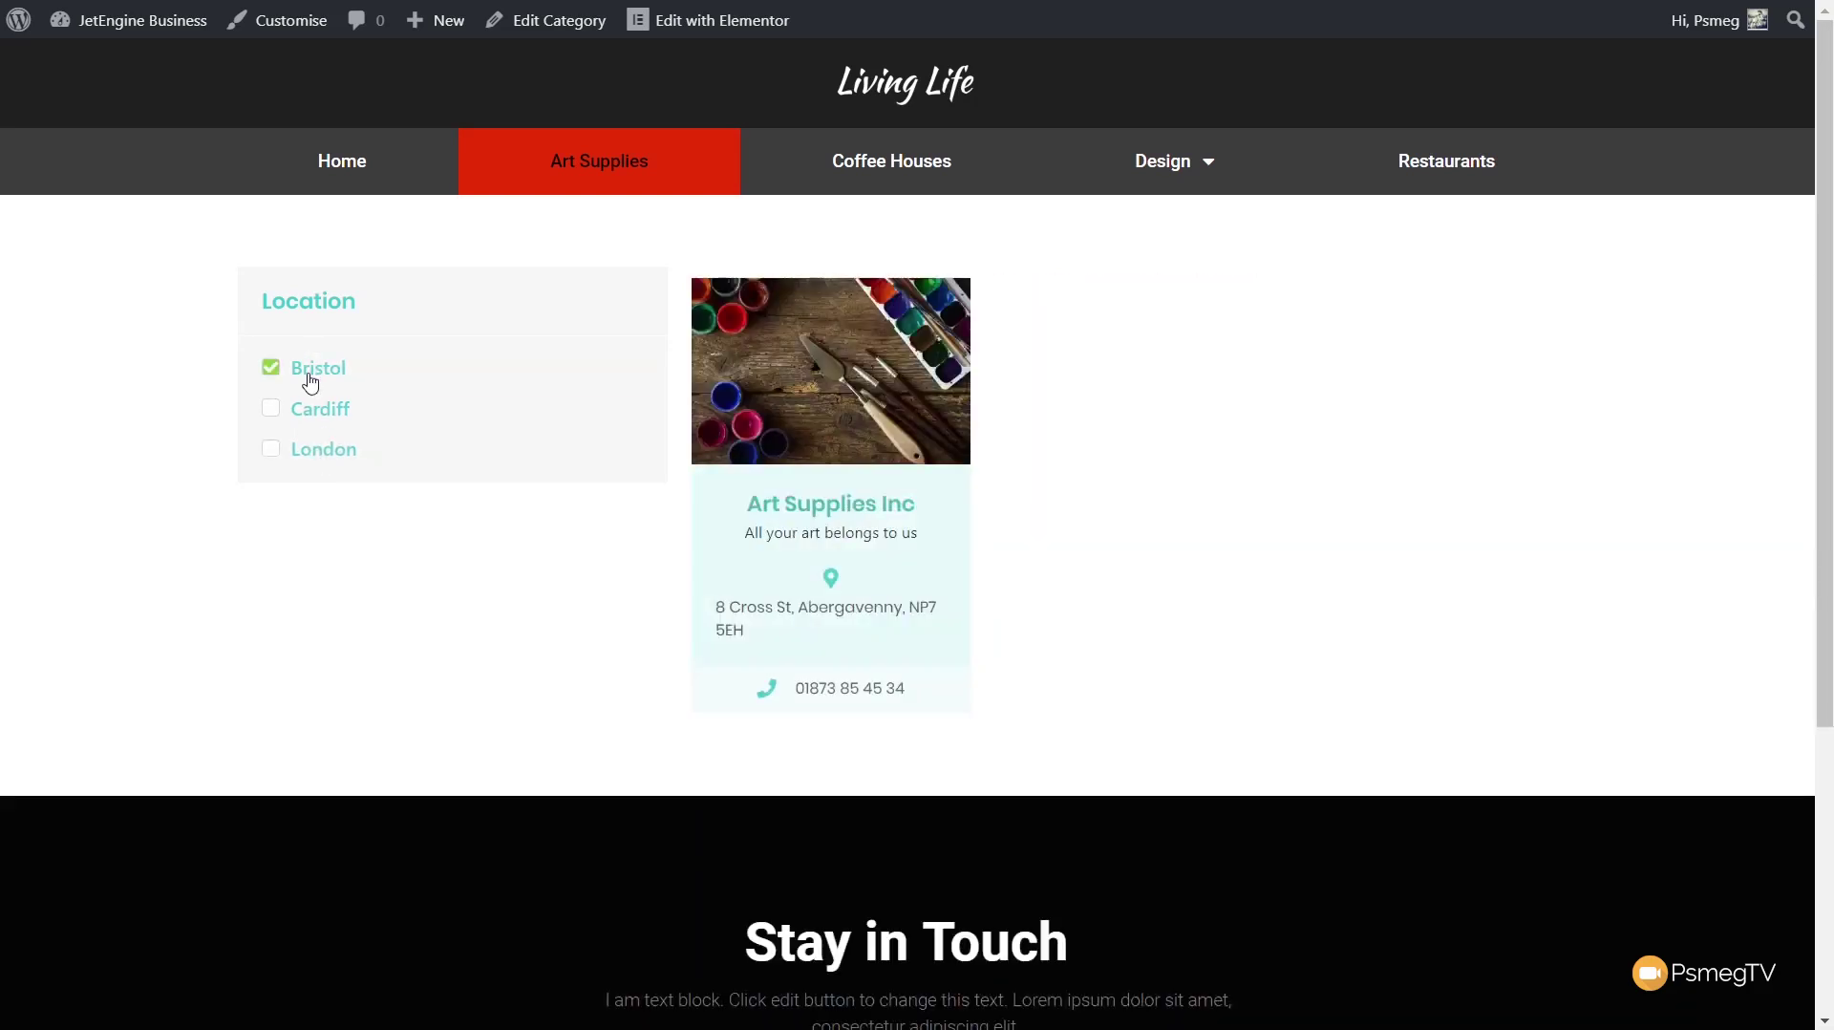
{"action": "left_click_drag", "start_coordinate": [744, 632], "coordinate": [727, 608]}
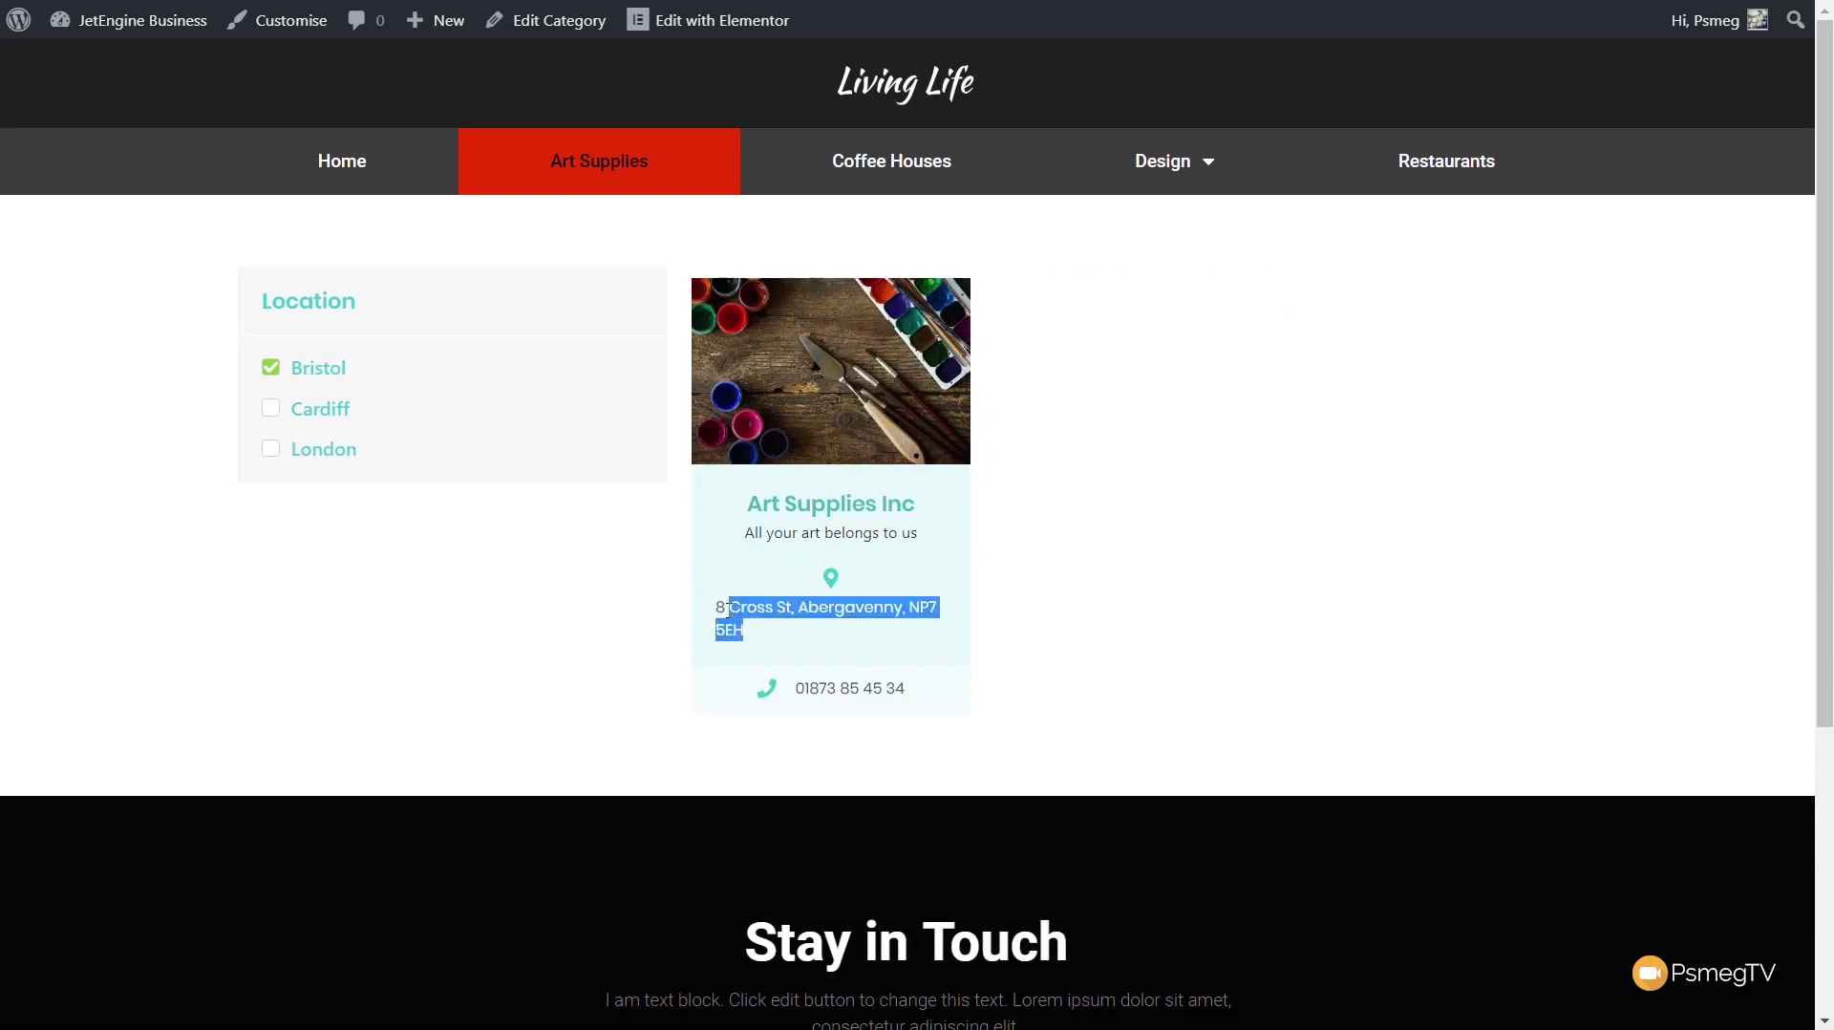
{"action": "left_click", "coordinate": [457, 579]}
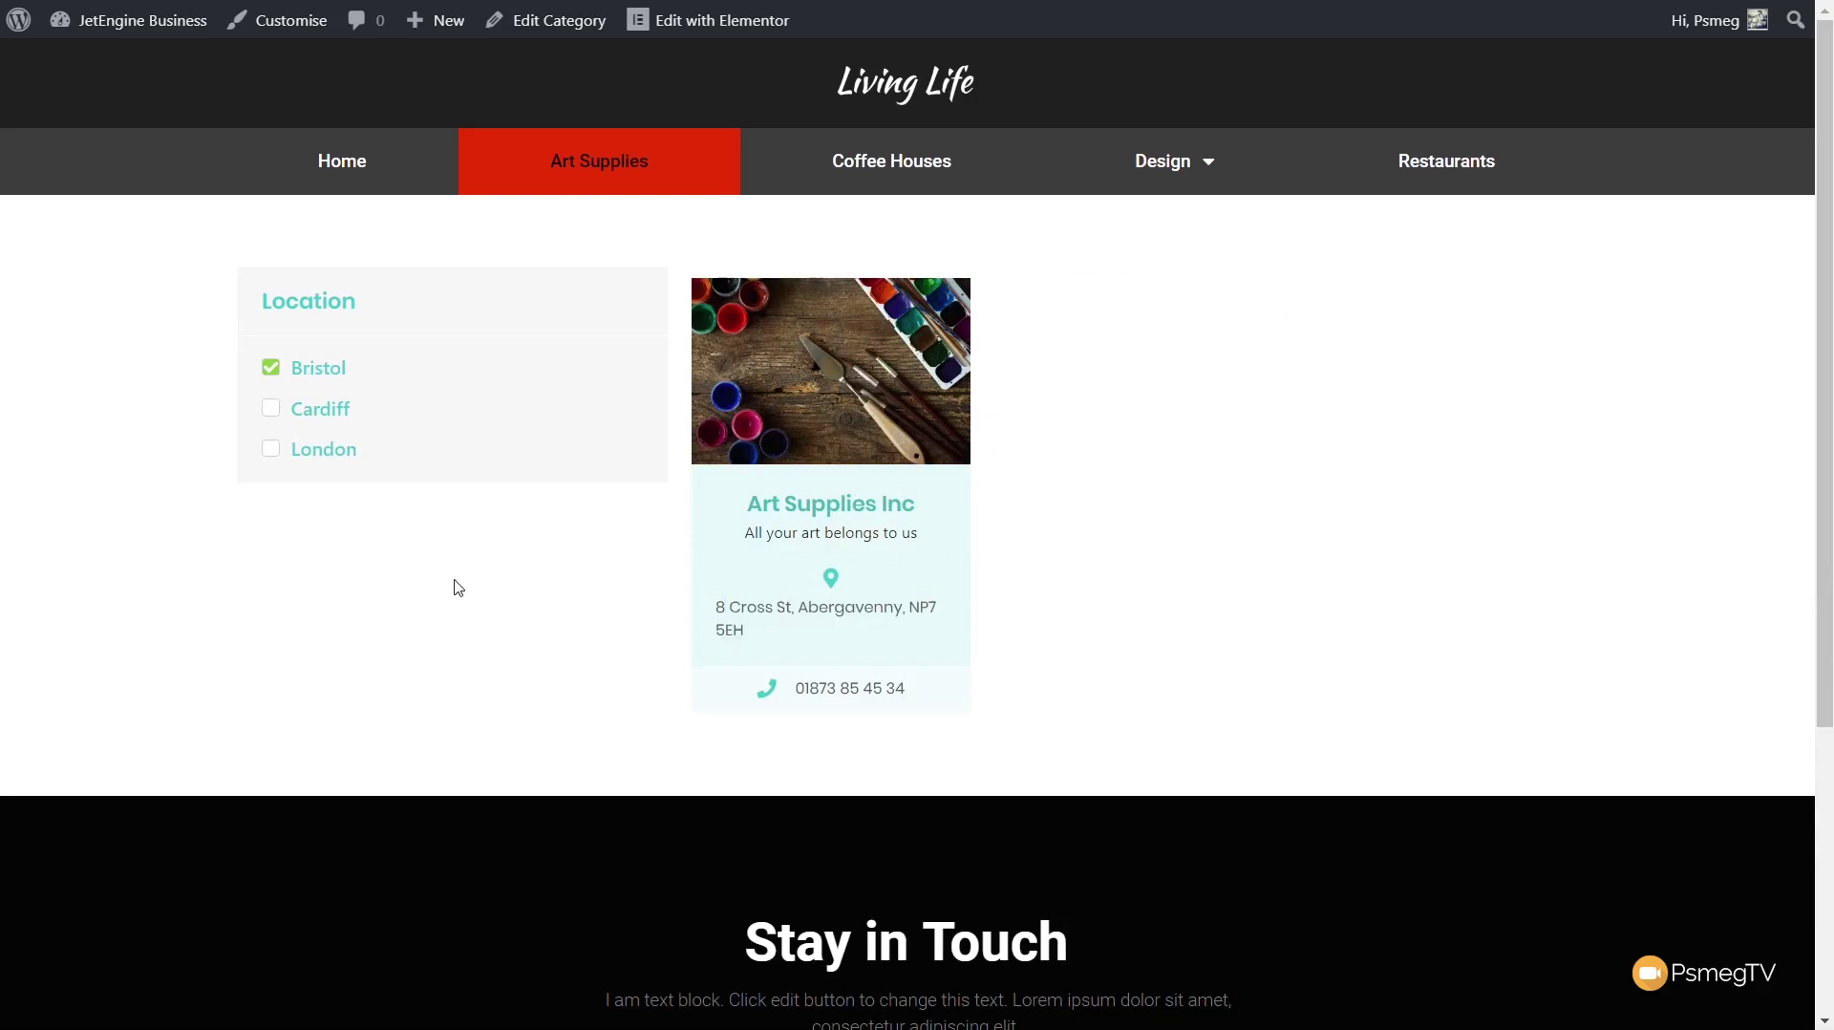
{"action": "left_click", "coordinate": [272, 410]}
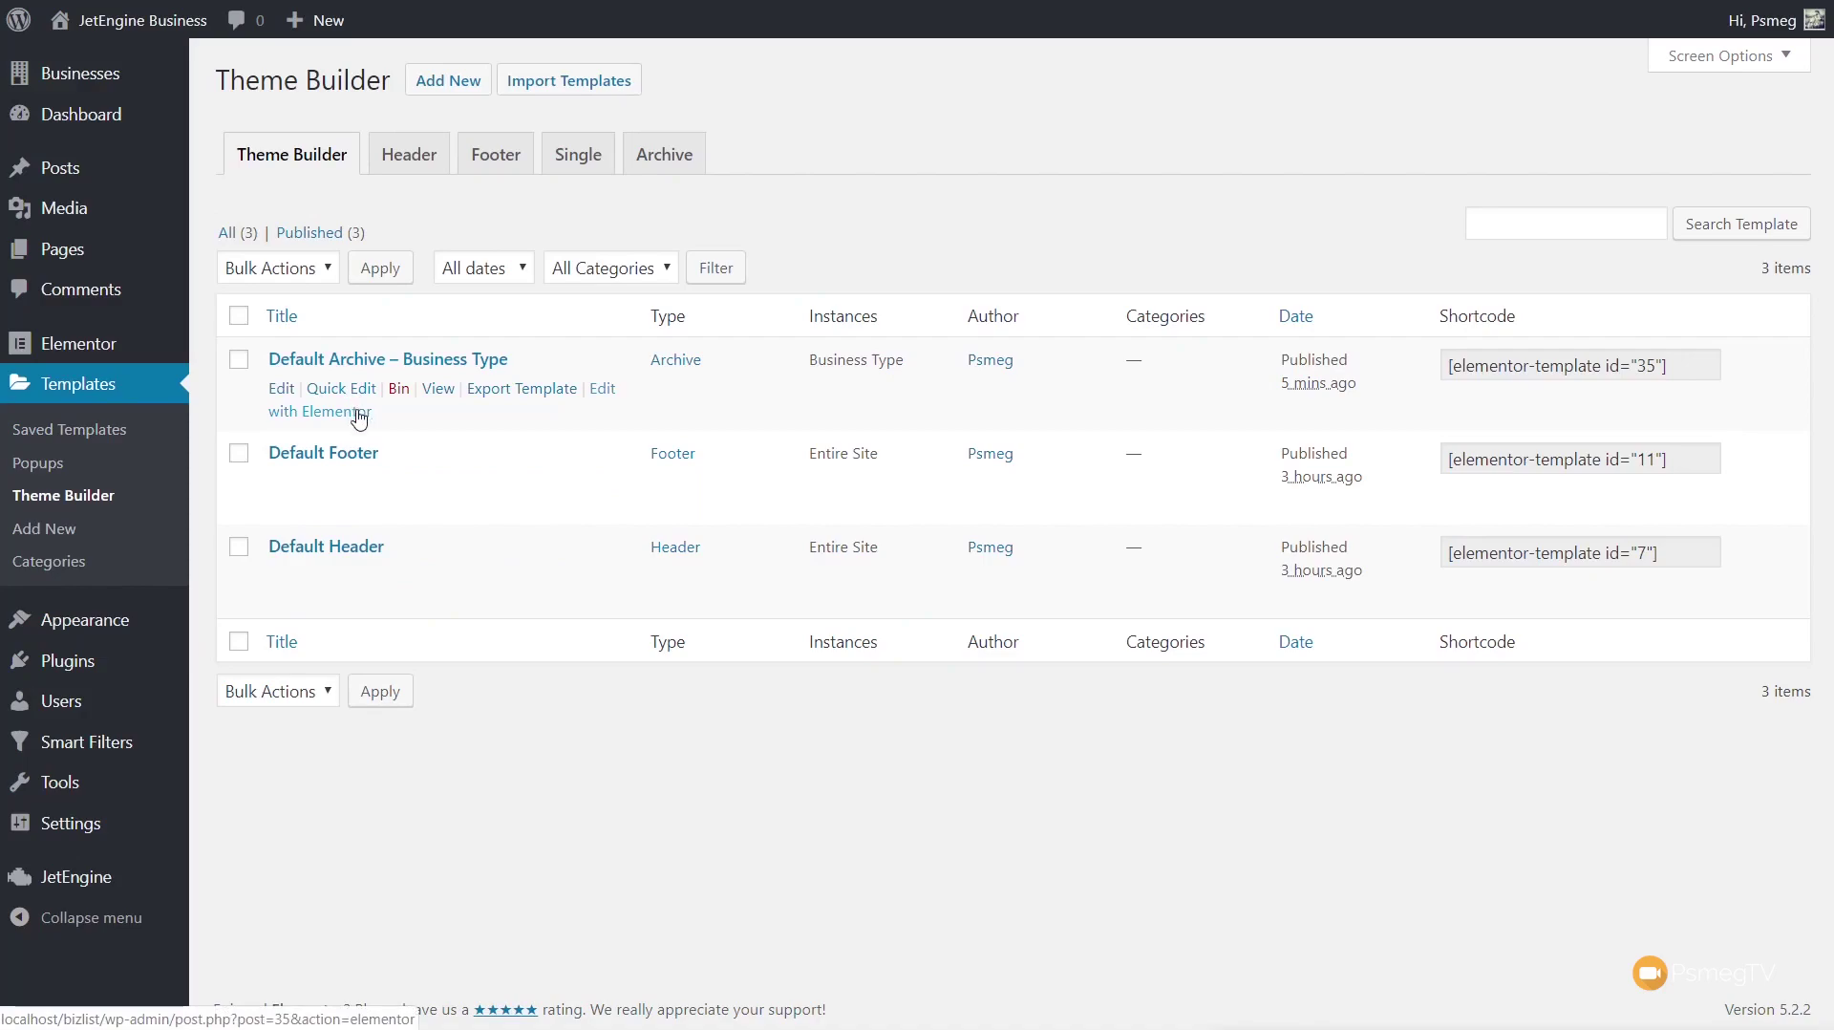
Step: Reopen the Default Archive – Business Type template in Elementor and insert a single-column section above the filter and listing section
{"action": "left_click", "coordinate": [350, 413]}
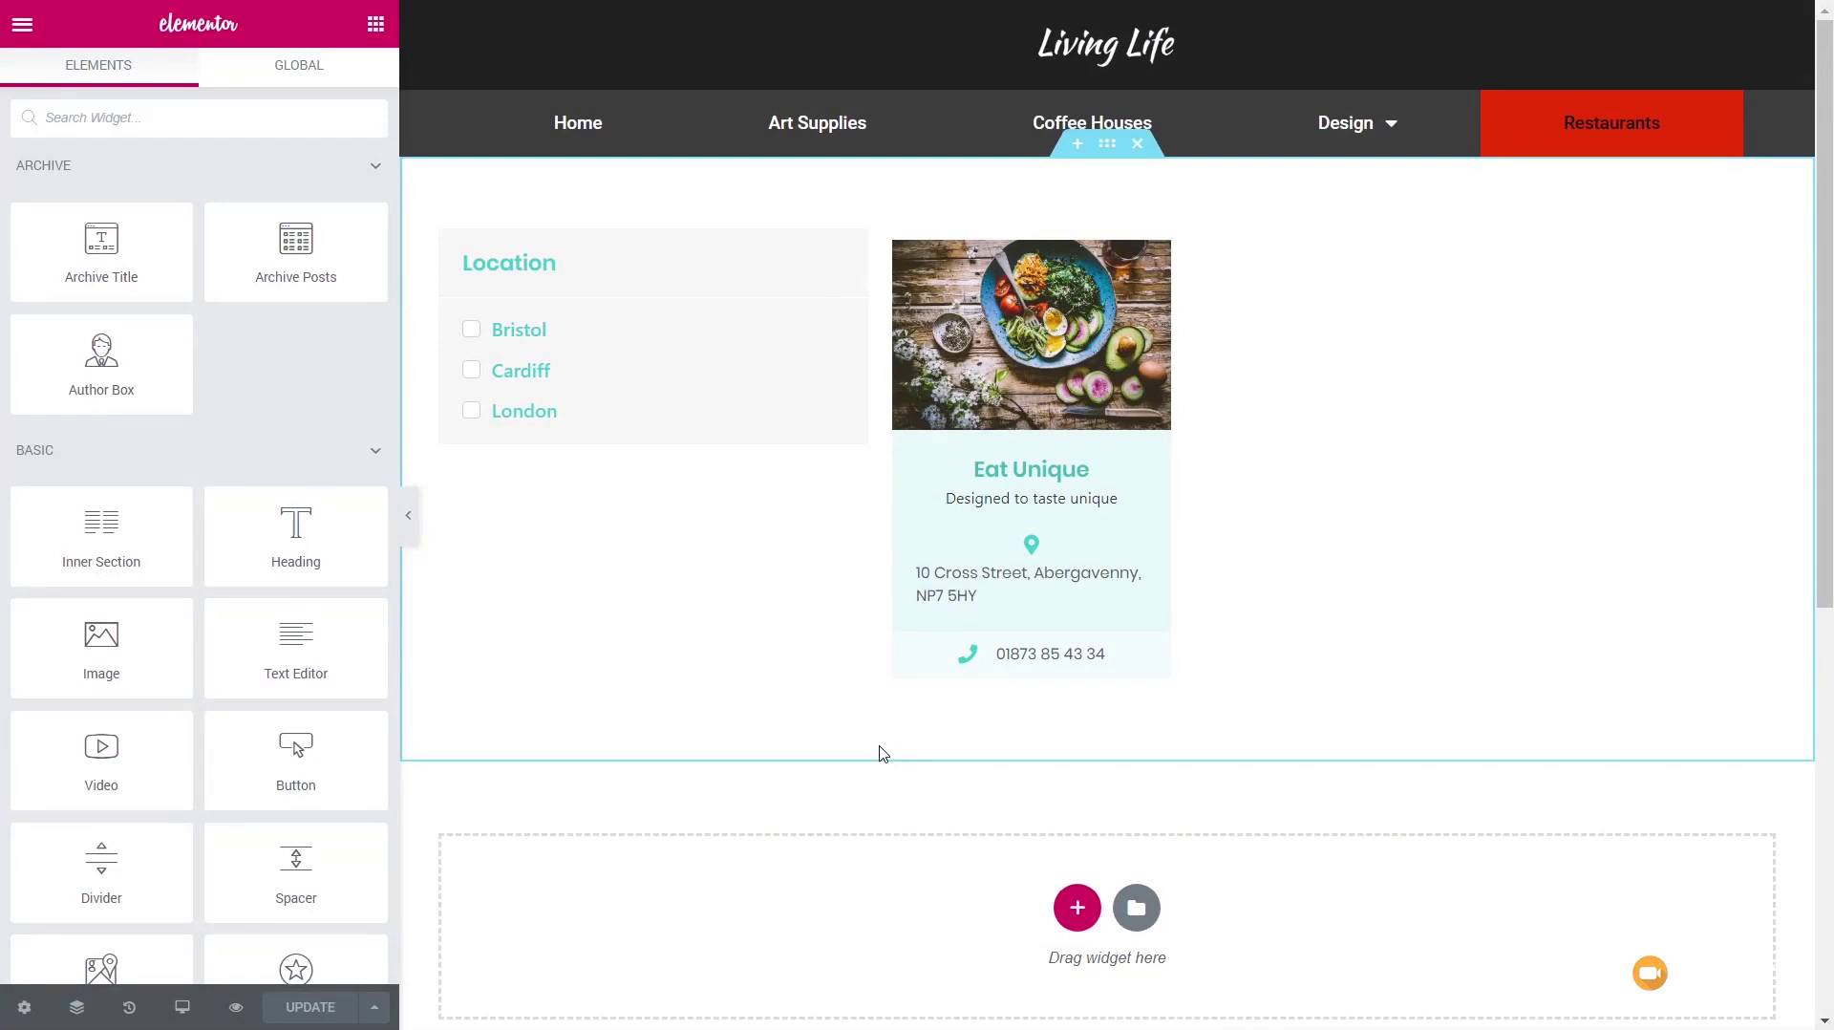
{"action": "left_click", "coordinate": [1078, 143]}
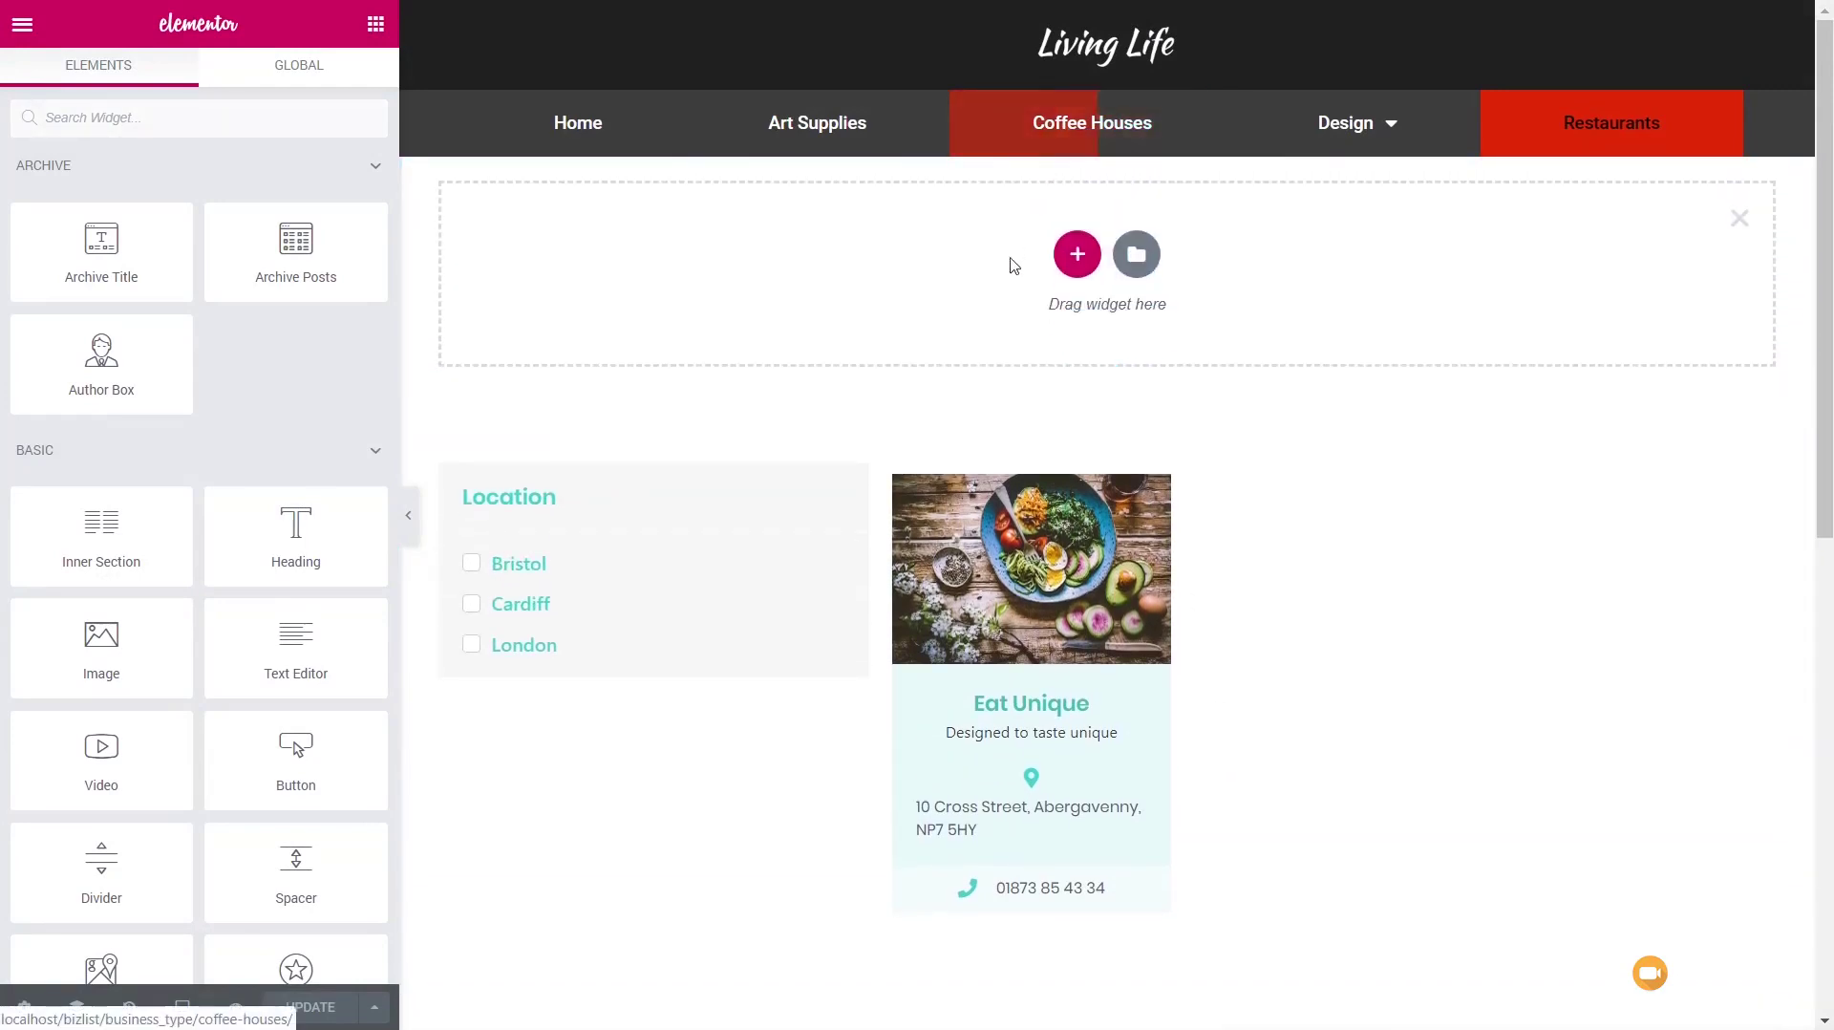
{"action": "left_click", "coordinate": [1077, 254]}
{"action": "left_click", "coordinate": [769, 335]}
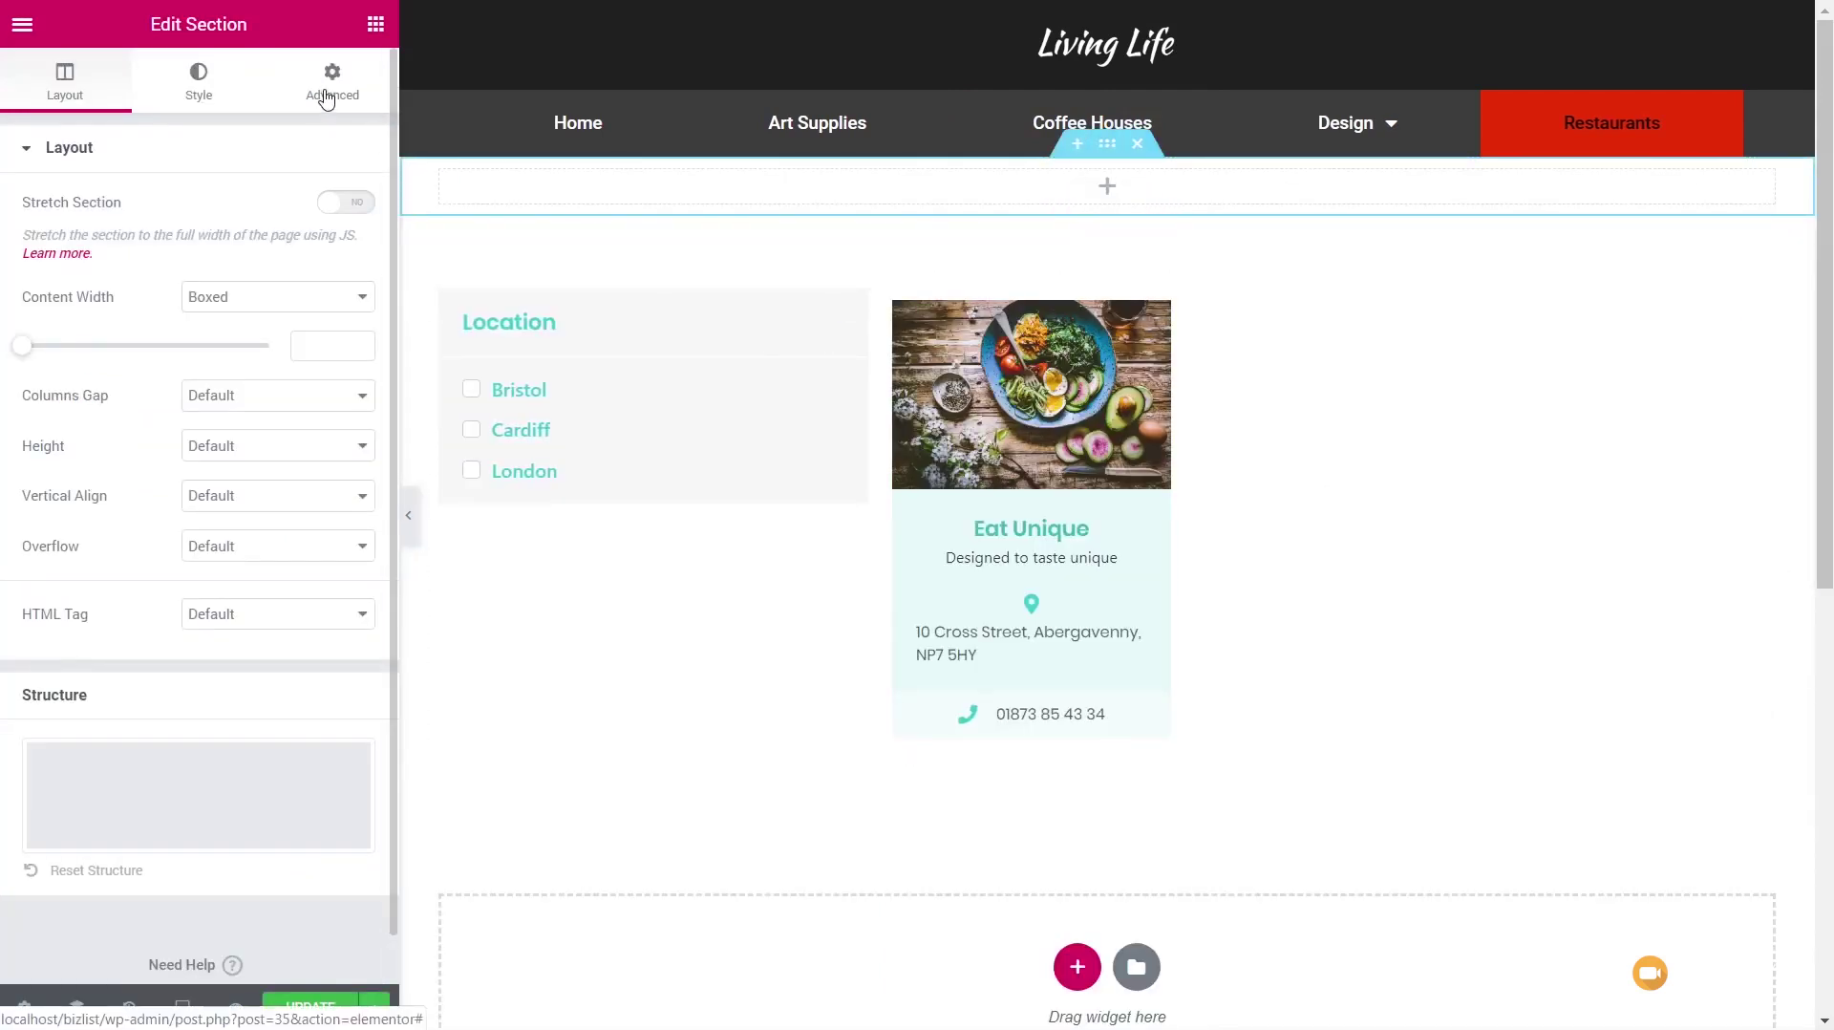
{"action": "left_click", "coordinate": [328, 86]}
Step: Add an Archive Title widget to the new empty section and open its style settings
{"action": "left_click", "coordinate": [374, 24]}
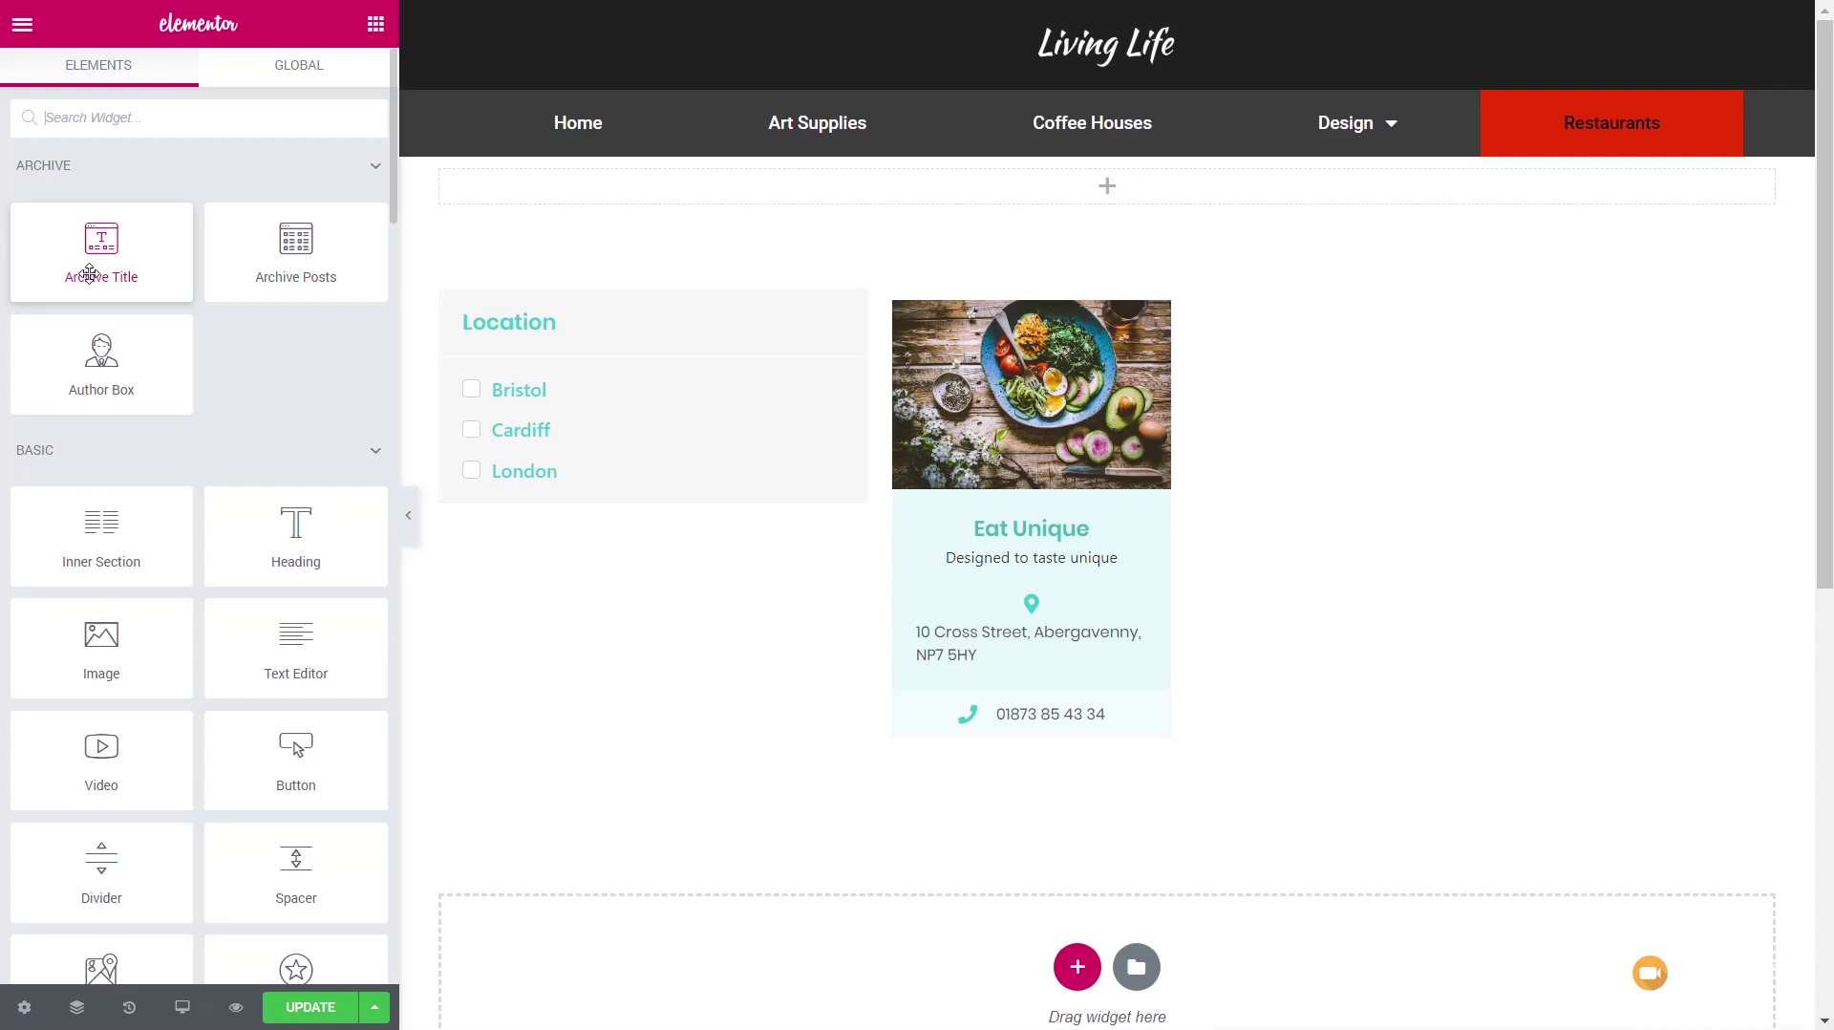
{"action": "left_click_drag", "start_coordinate": [107, 246], "coordinate": [1013, 196]}
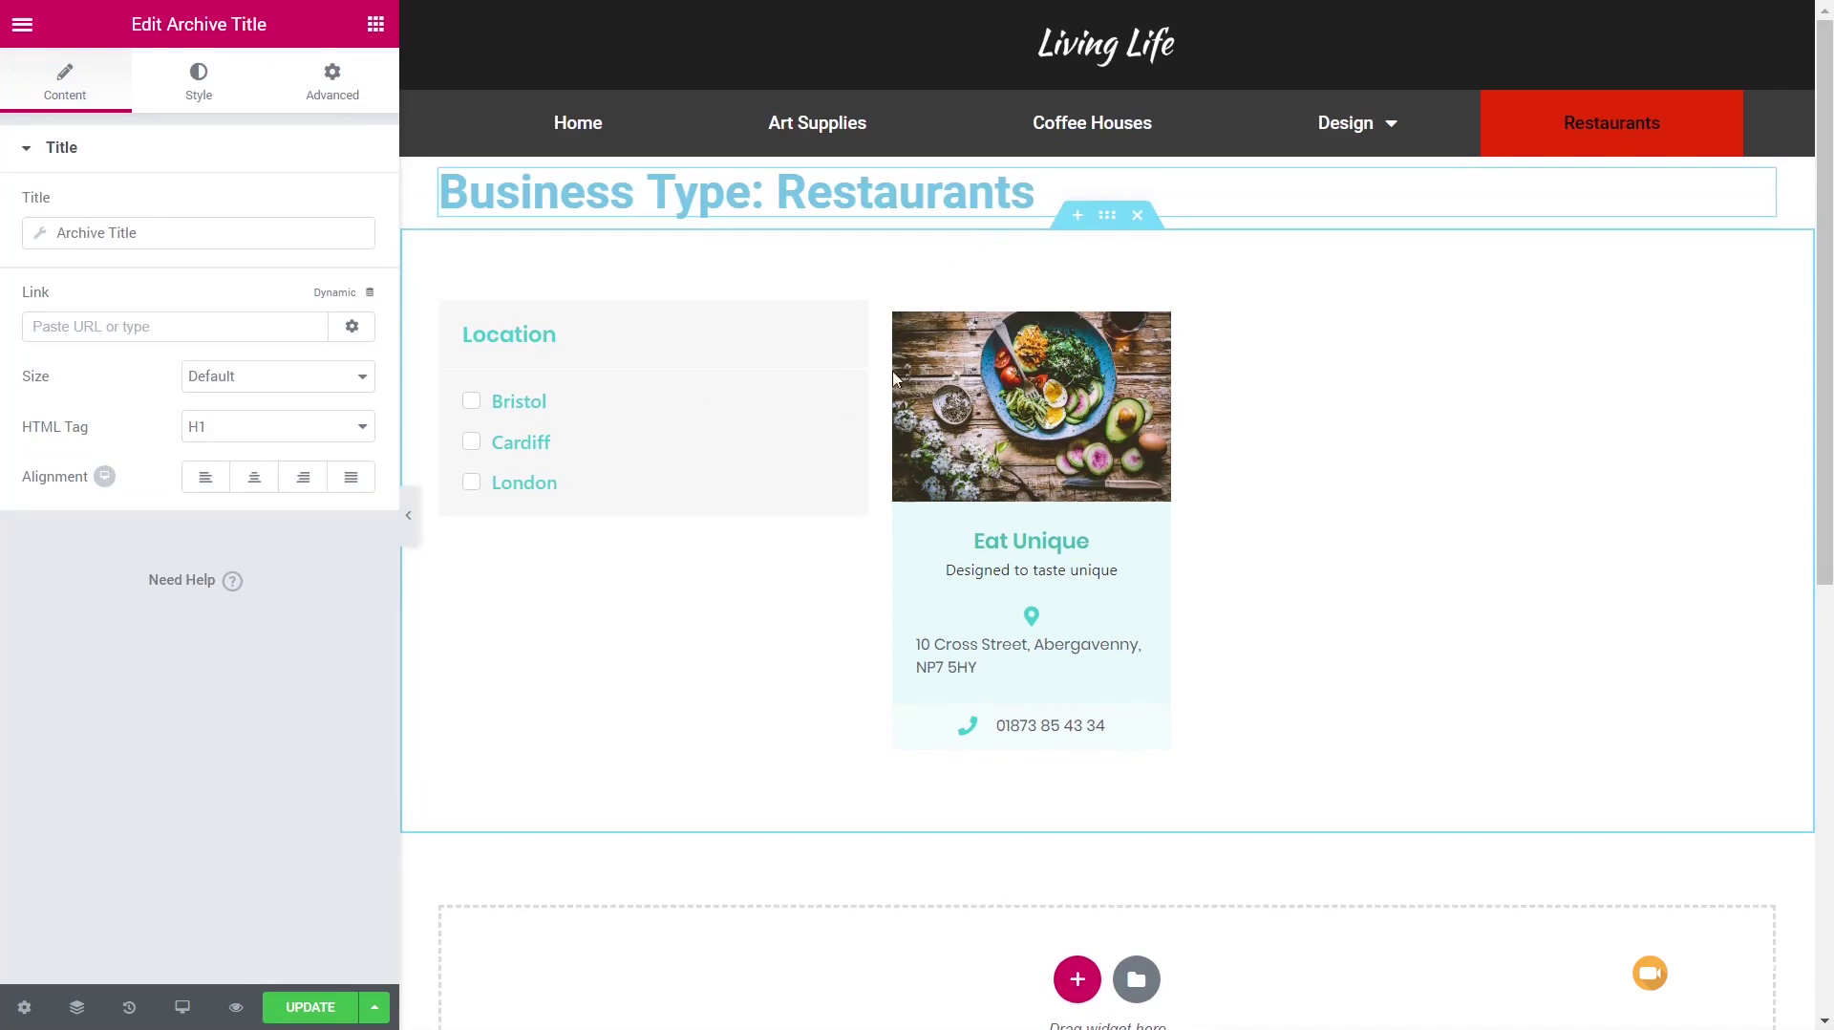
{"action": "left_click", "coordinate": [199, 91]}
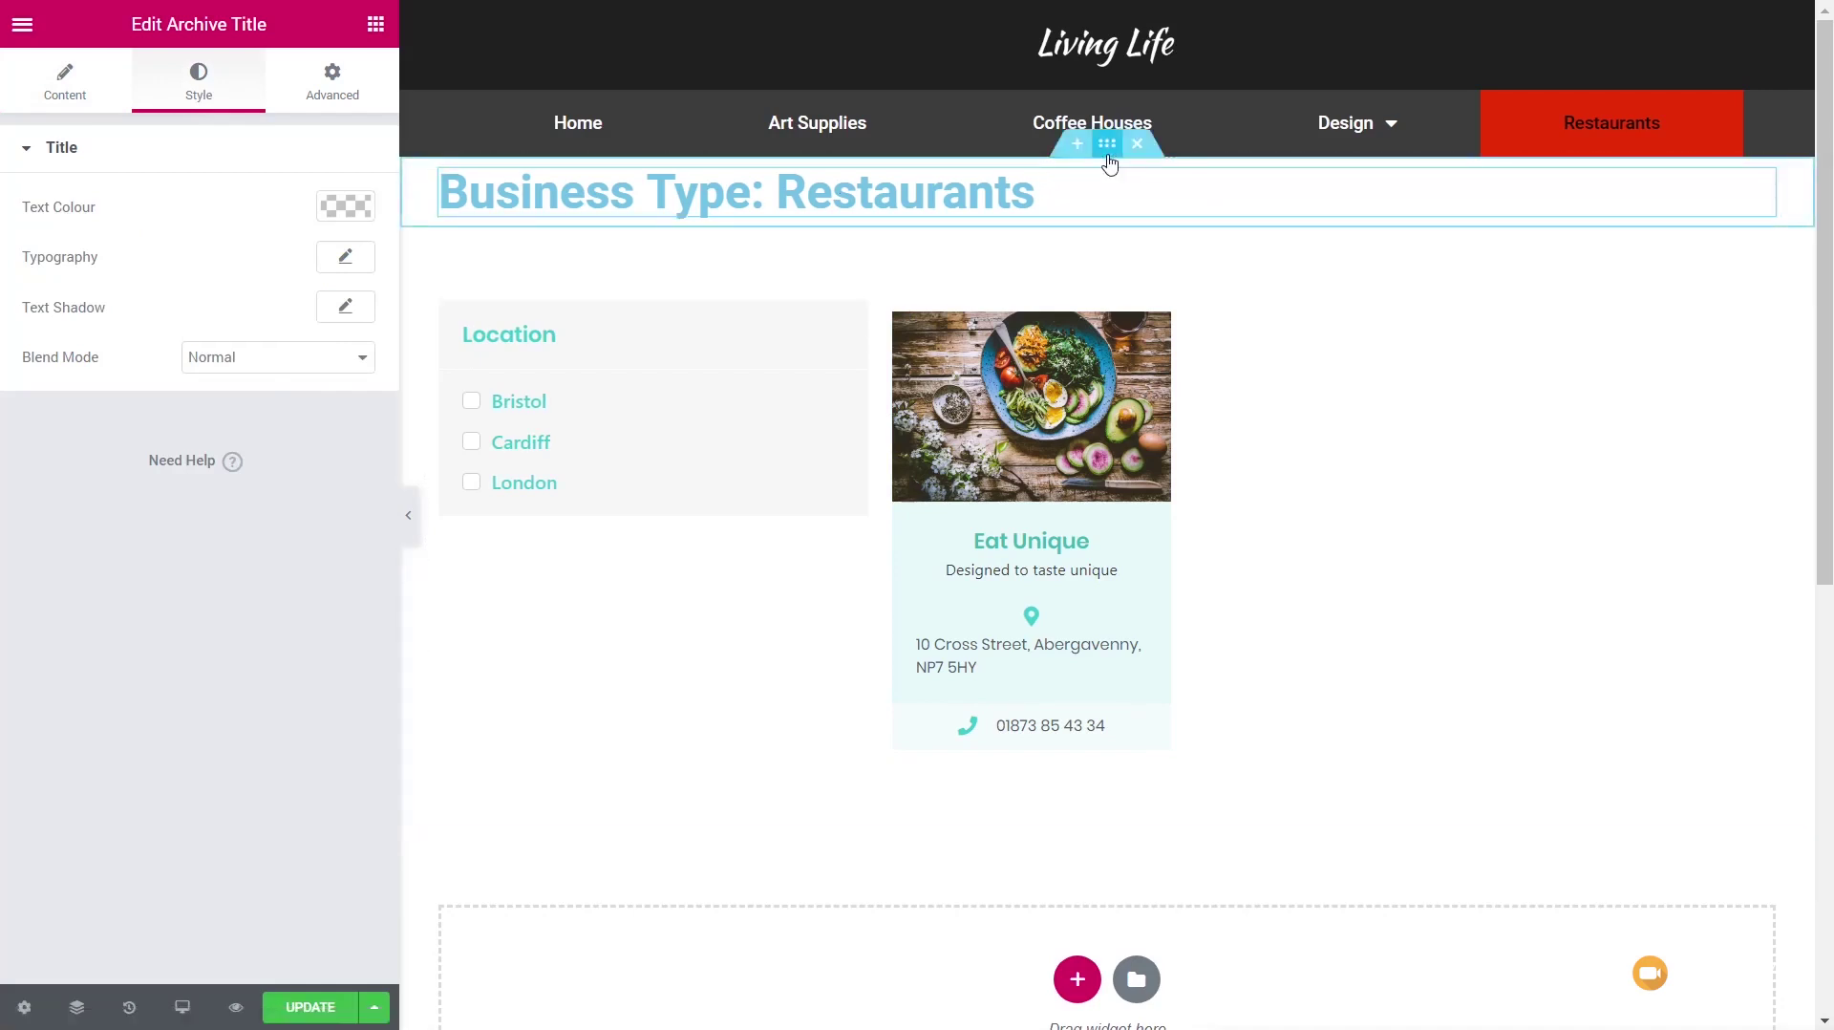
Step: Open the style settings of the section that holds the archive title
{"action": "left_click", "coordinate": [1107, 149]}
{"action": "left_click", "coordinate": [198, 92]}
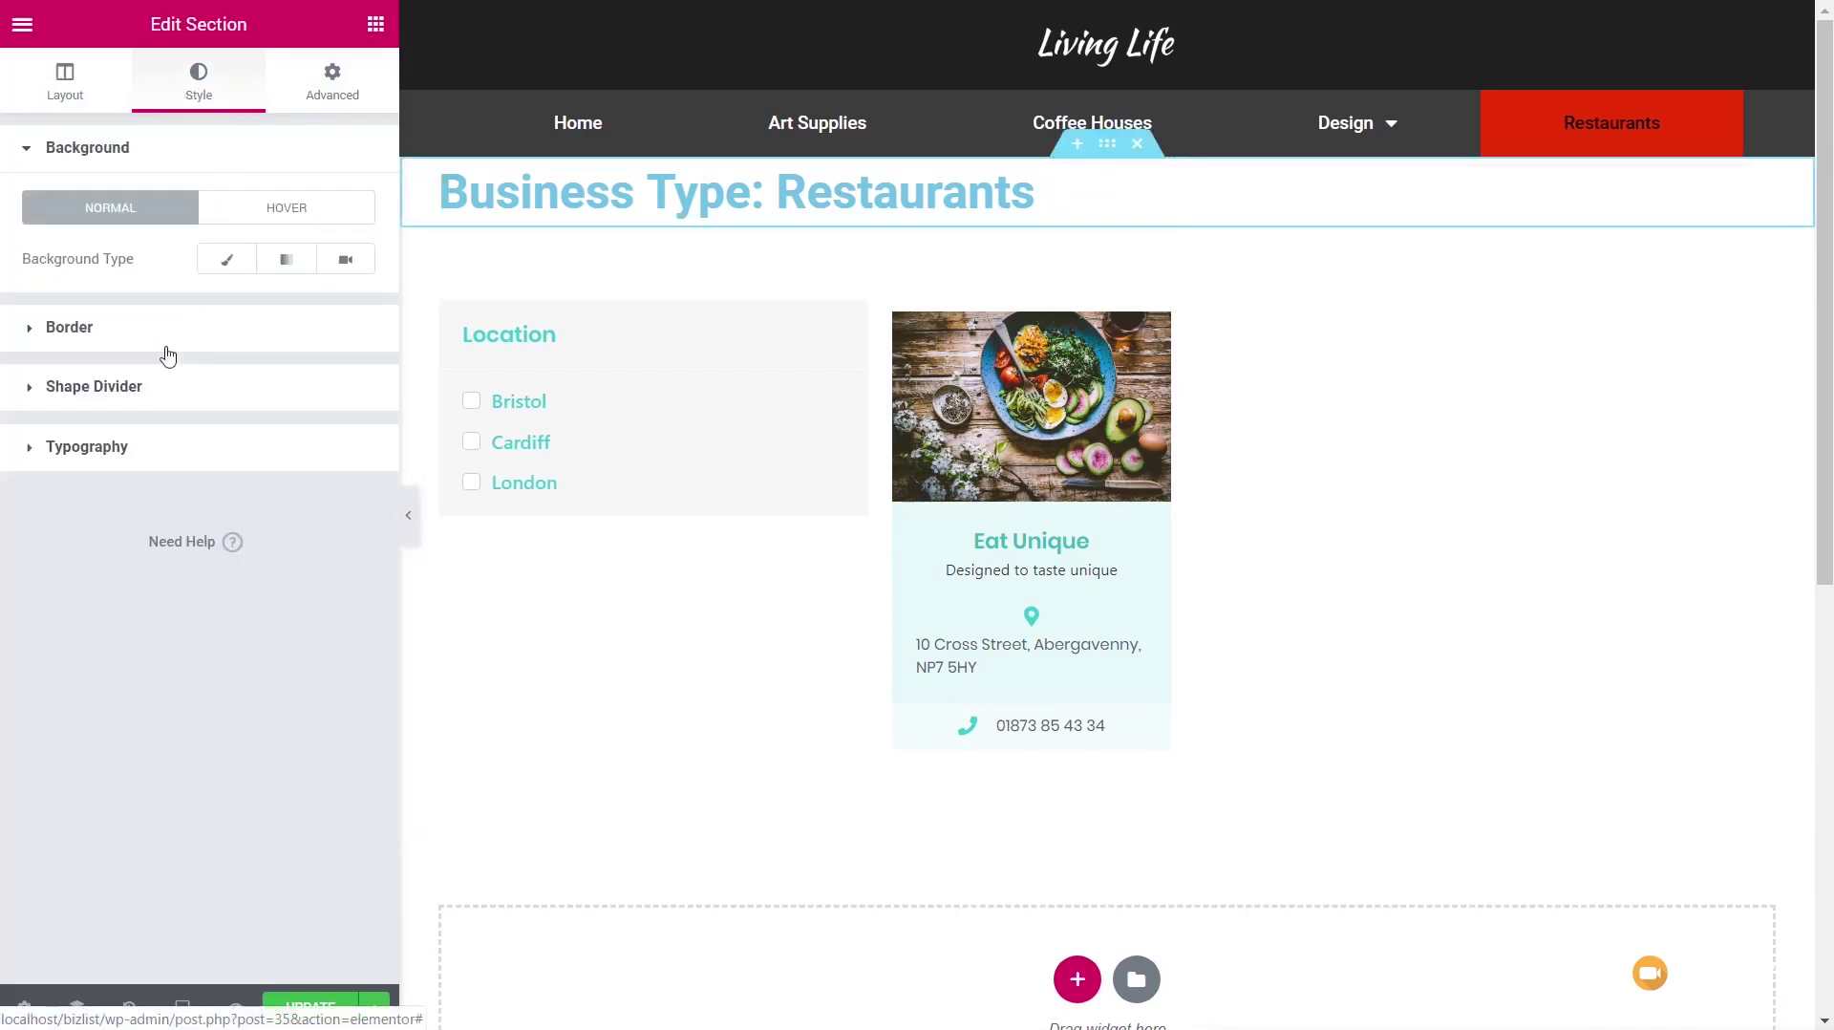
Step: Give the archive title section a classic background using the dynamic Custom Image with the Header Image field
{"action": "left_click", "coordinate": [207, 268]}
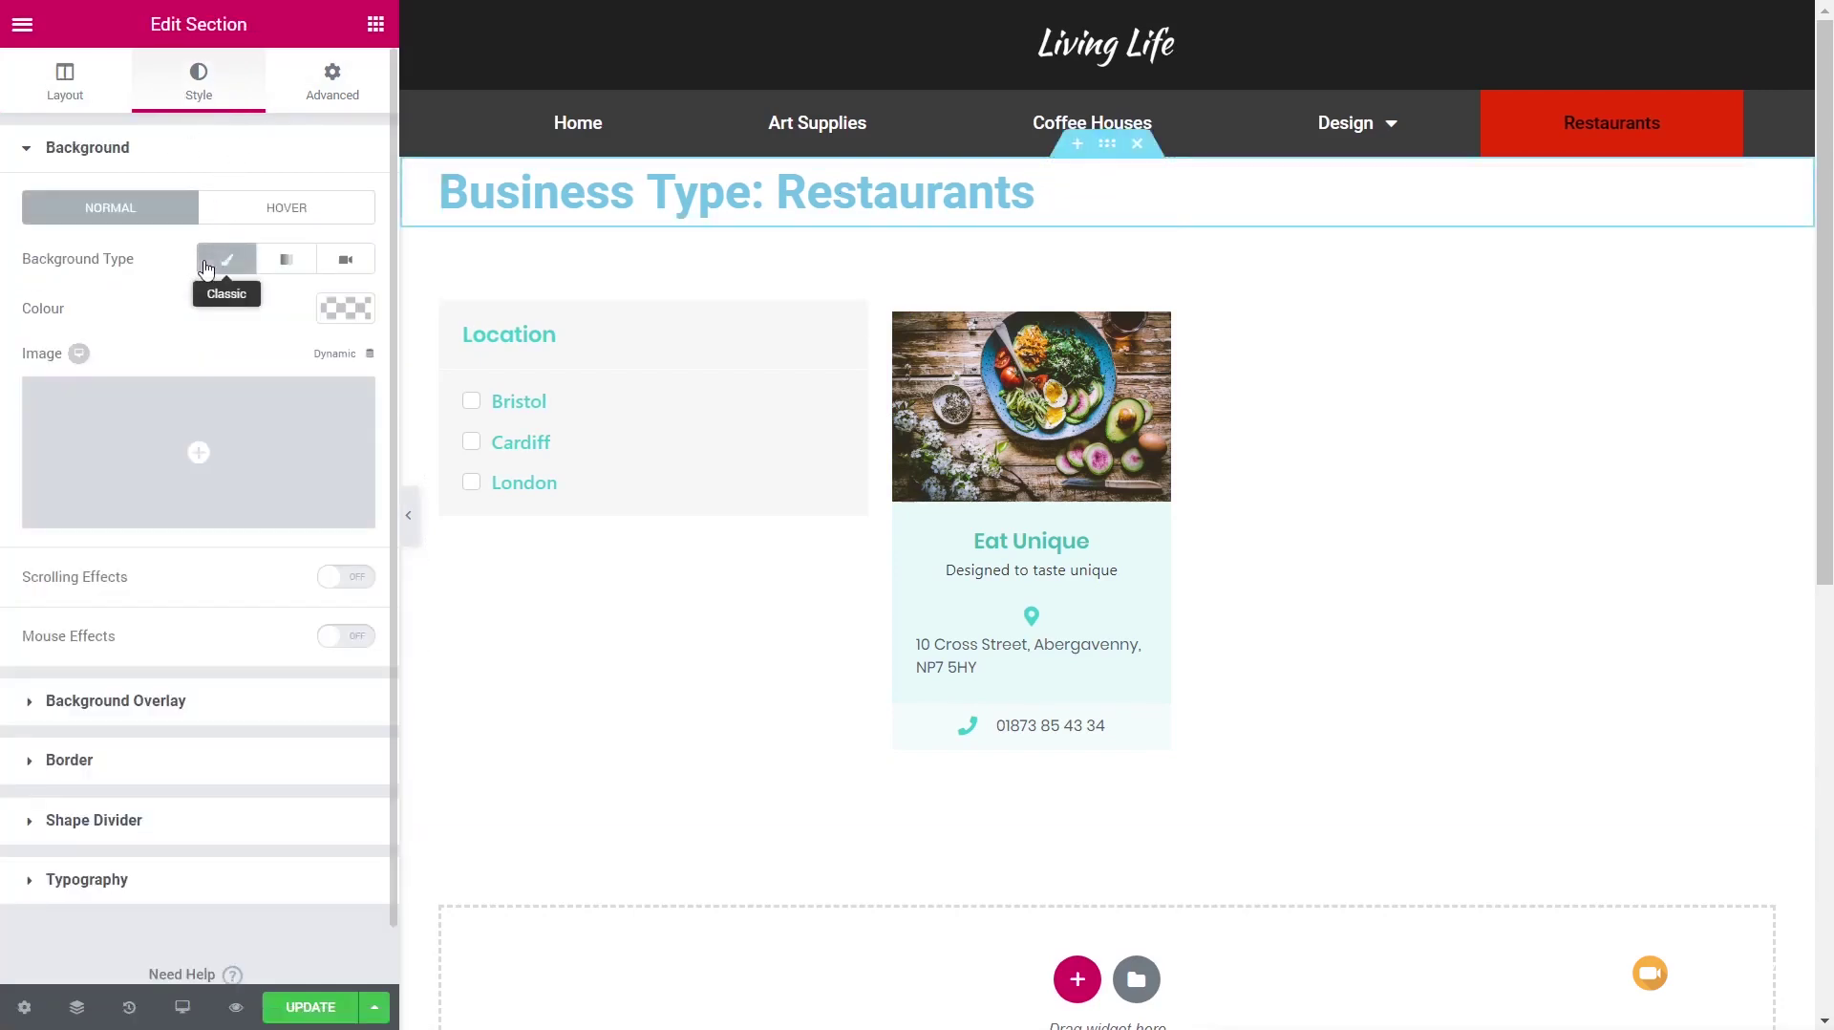
{"action": "left_click", "coordinate": [369, 355]}
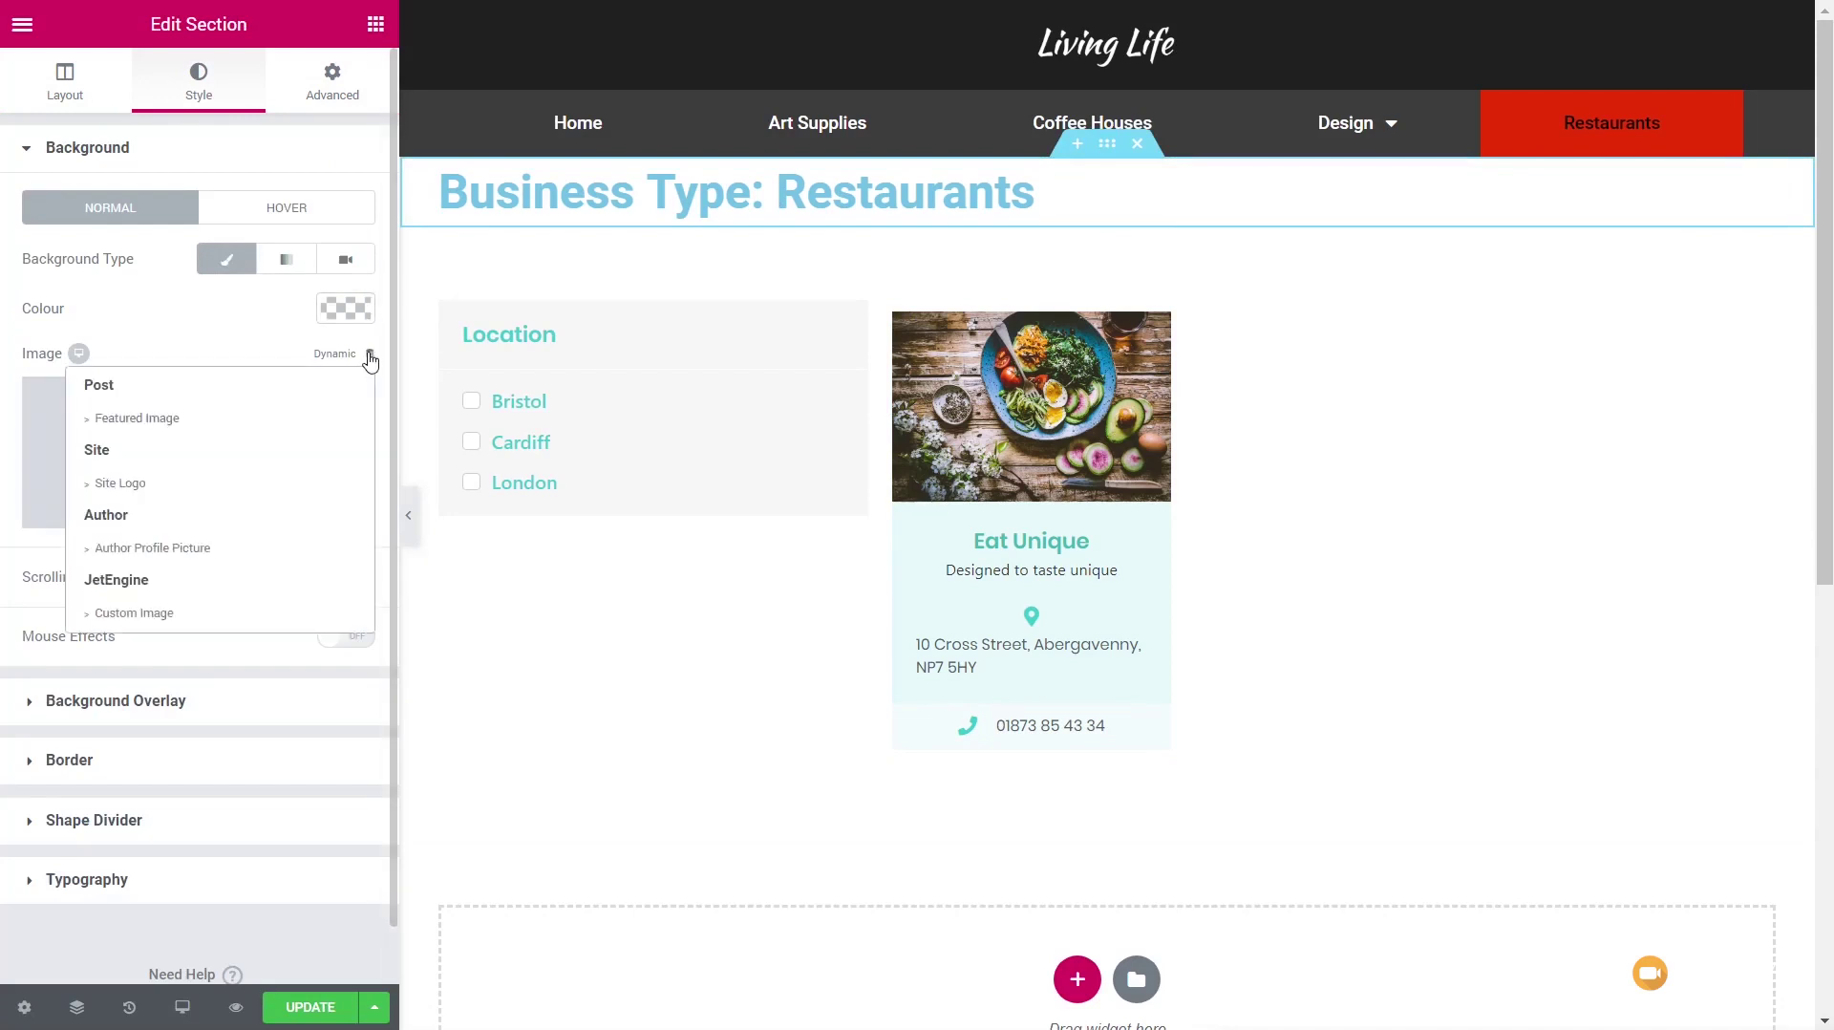
{"action": "left_click", "coordinate": [116, 615]}
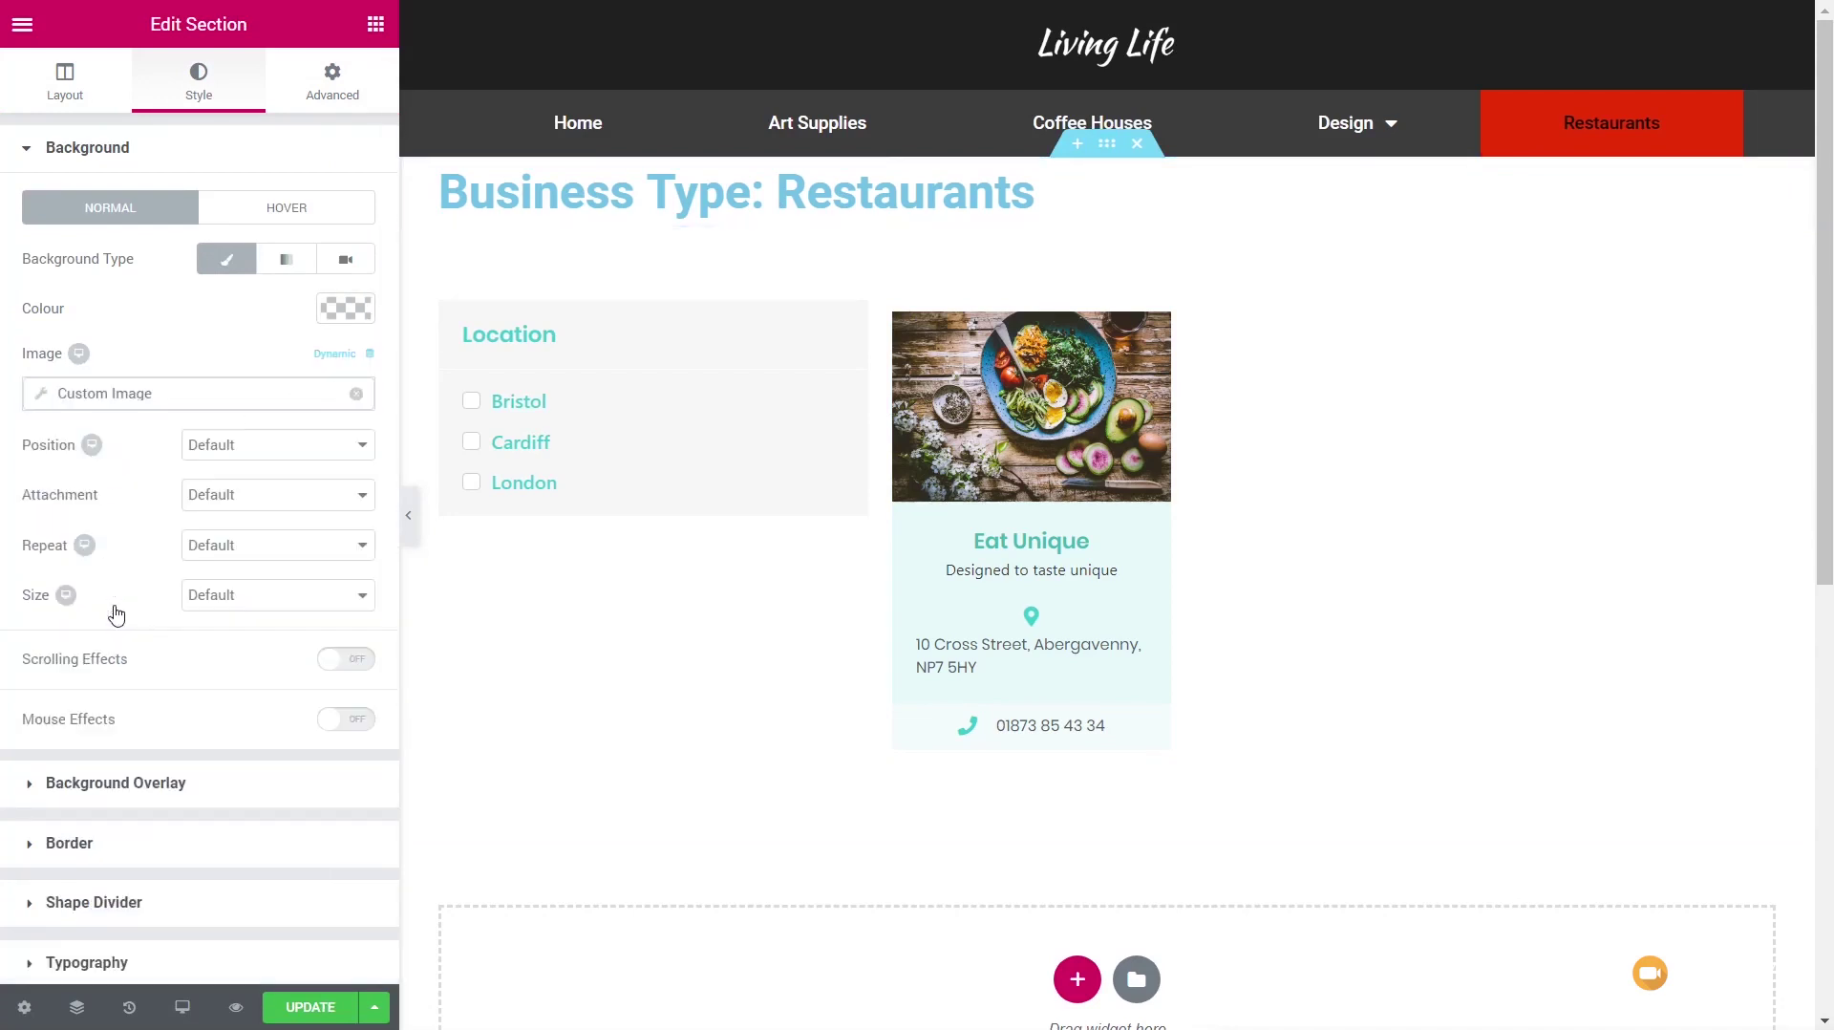
{"action": "left_click", "coordinate": [43, 398]}
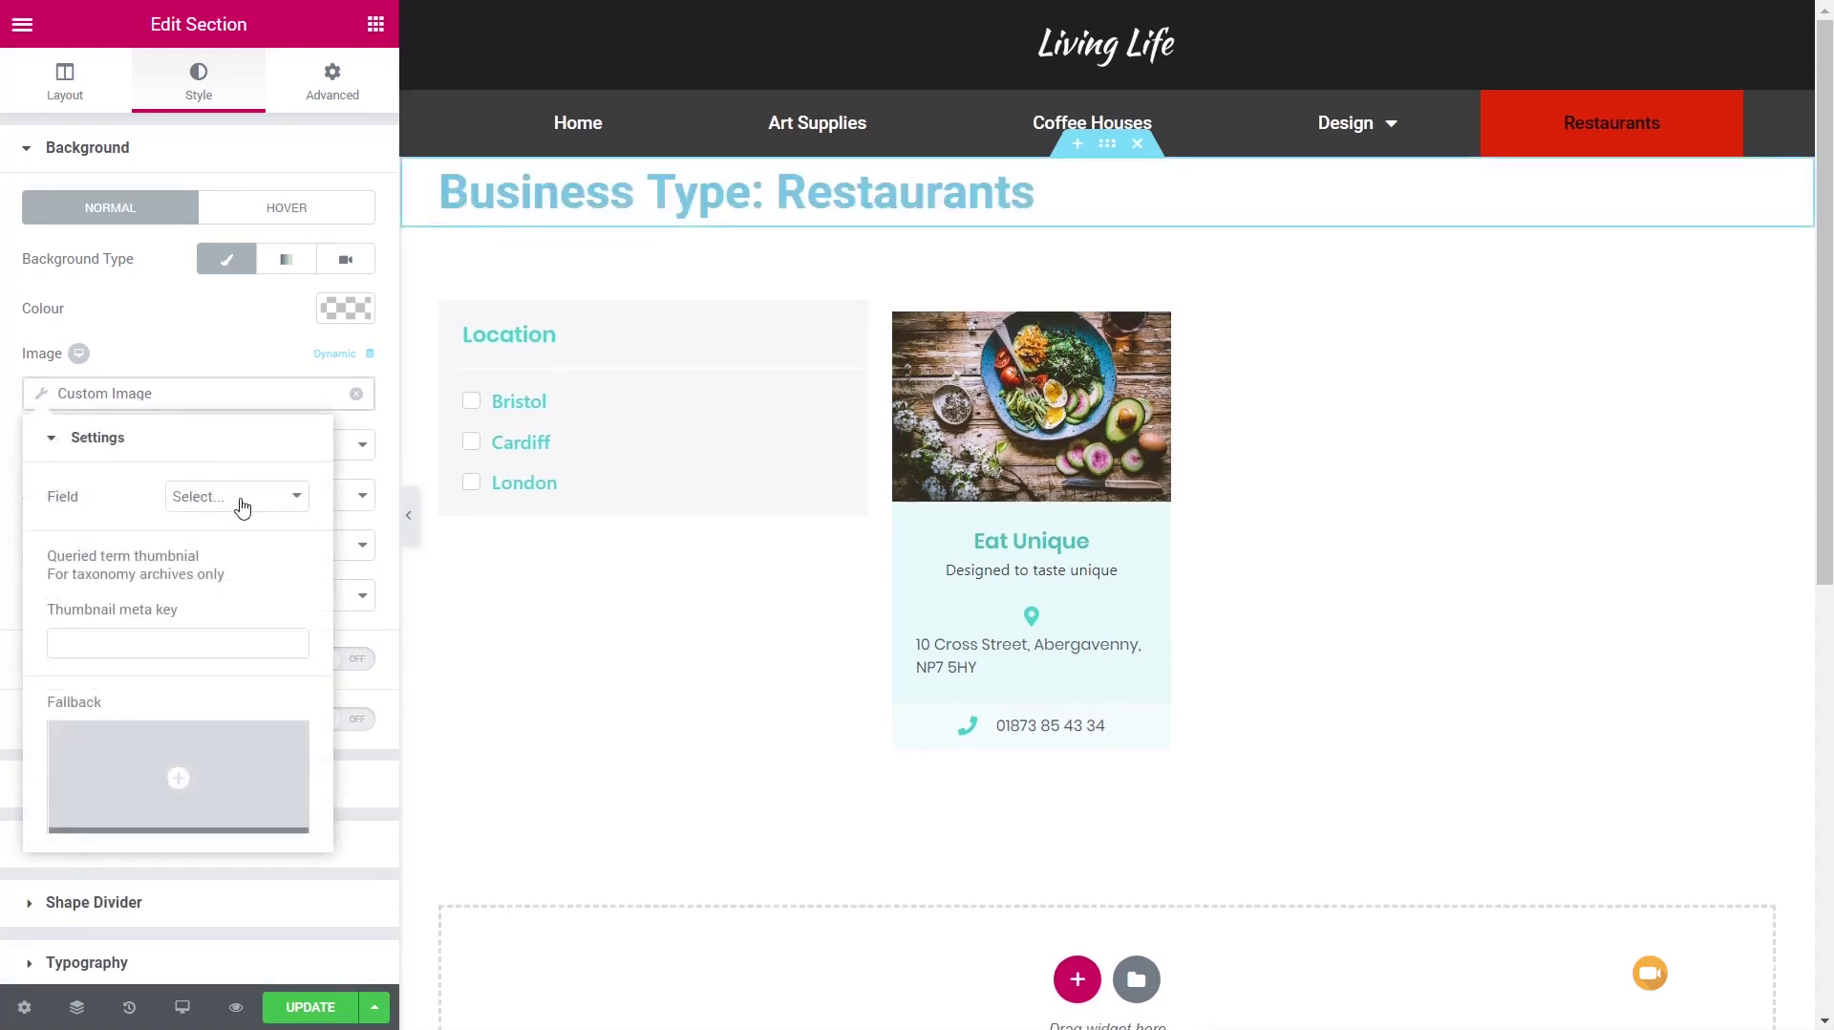
{"action": "left_click", "coordinate": [243, 497]}
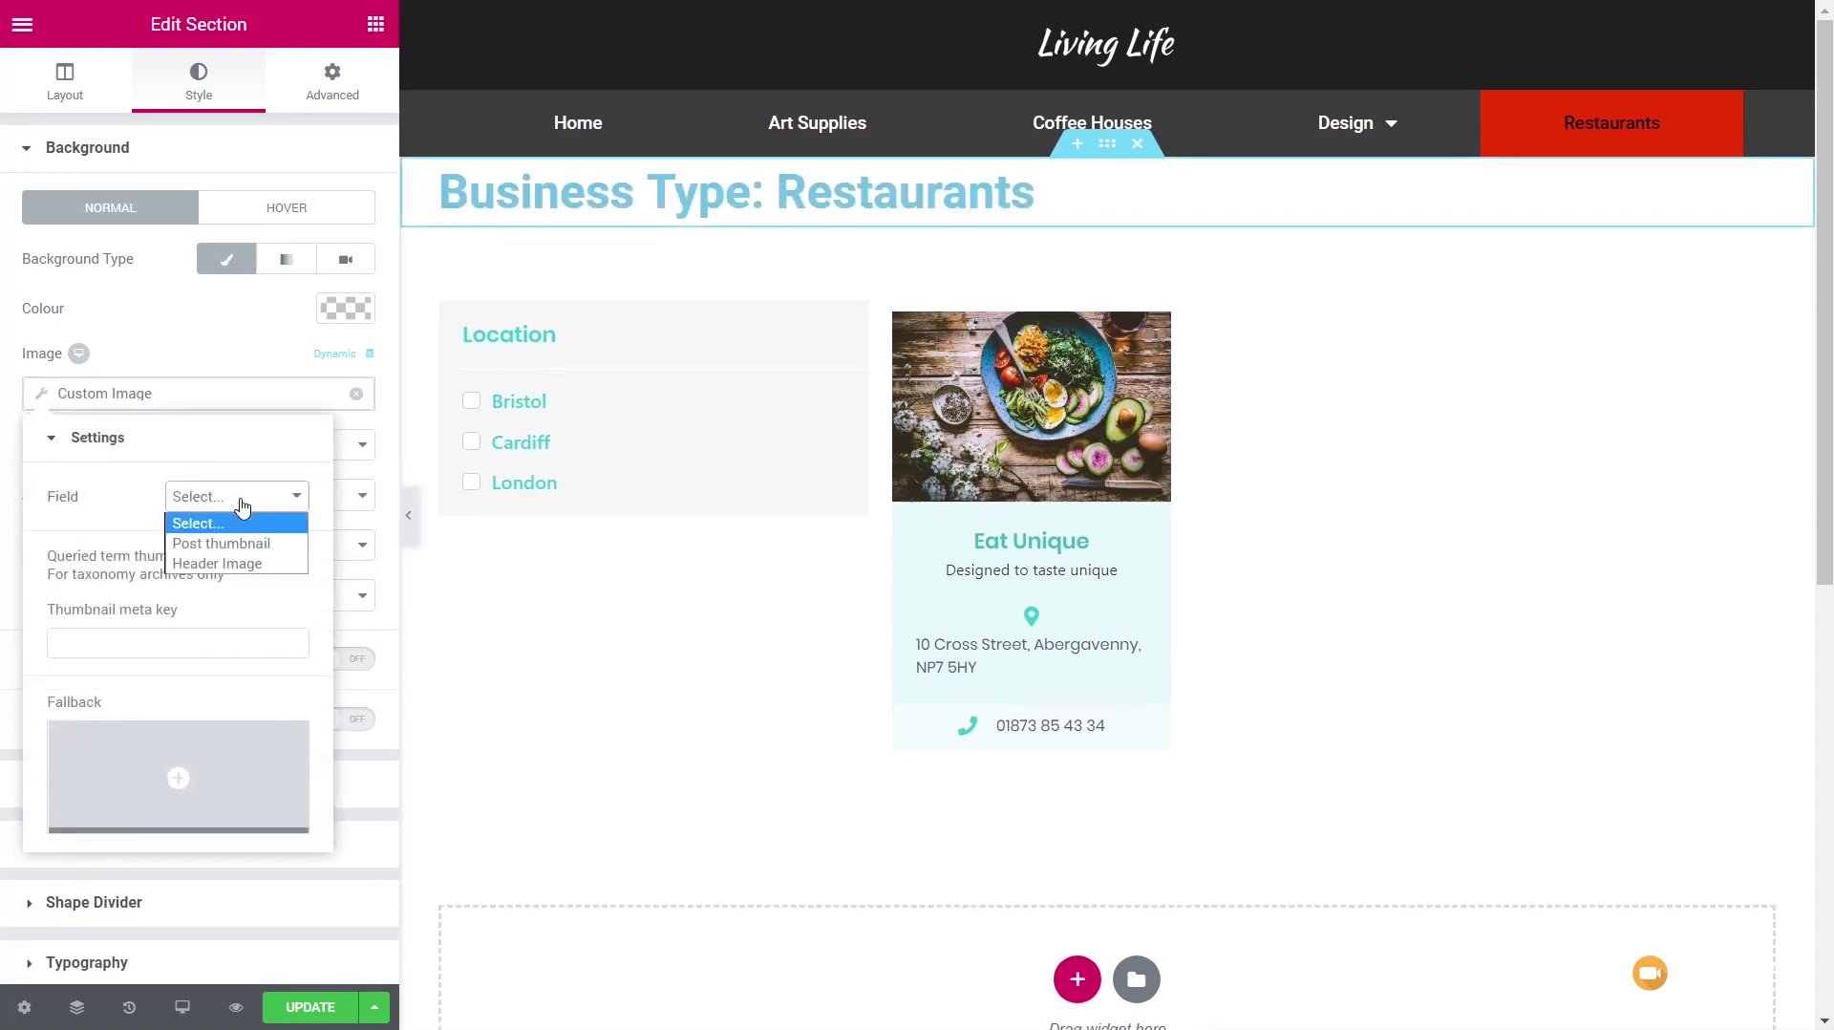
{"action": "left_click", "coordinate": [255, 565]}
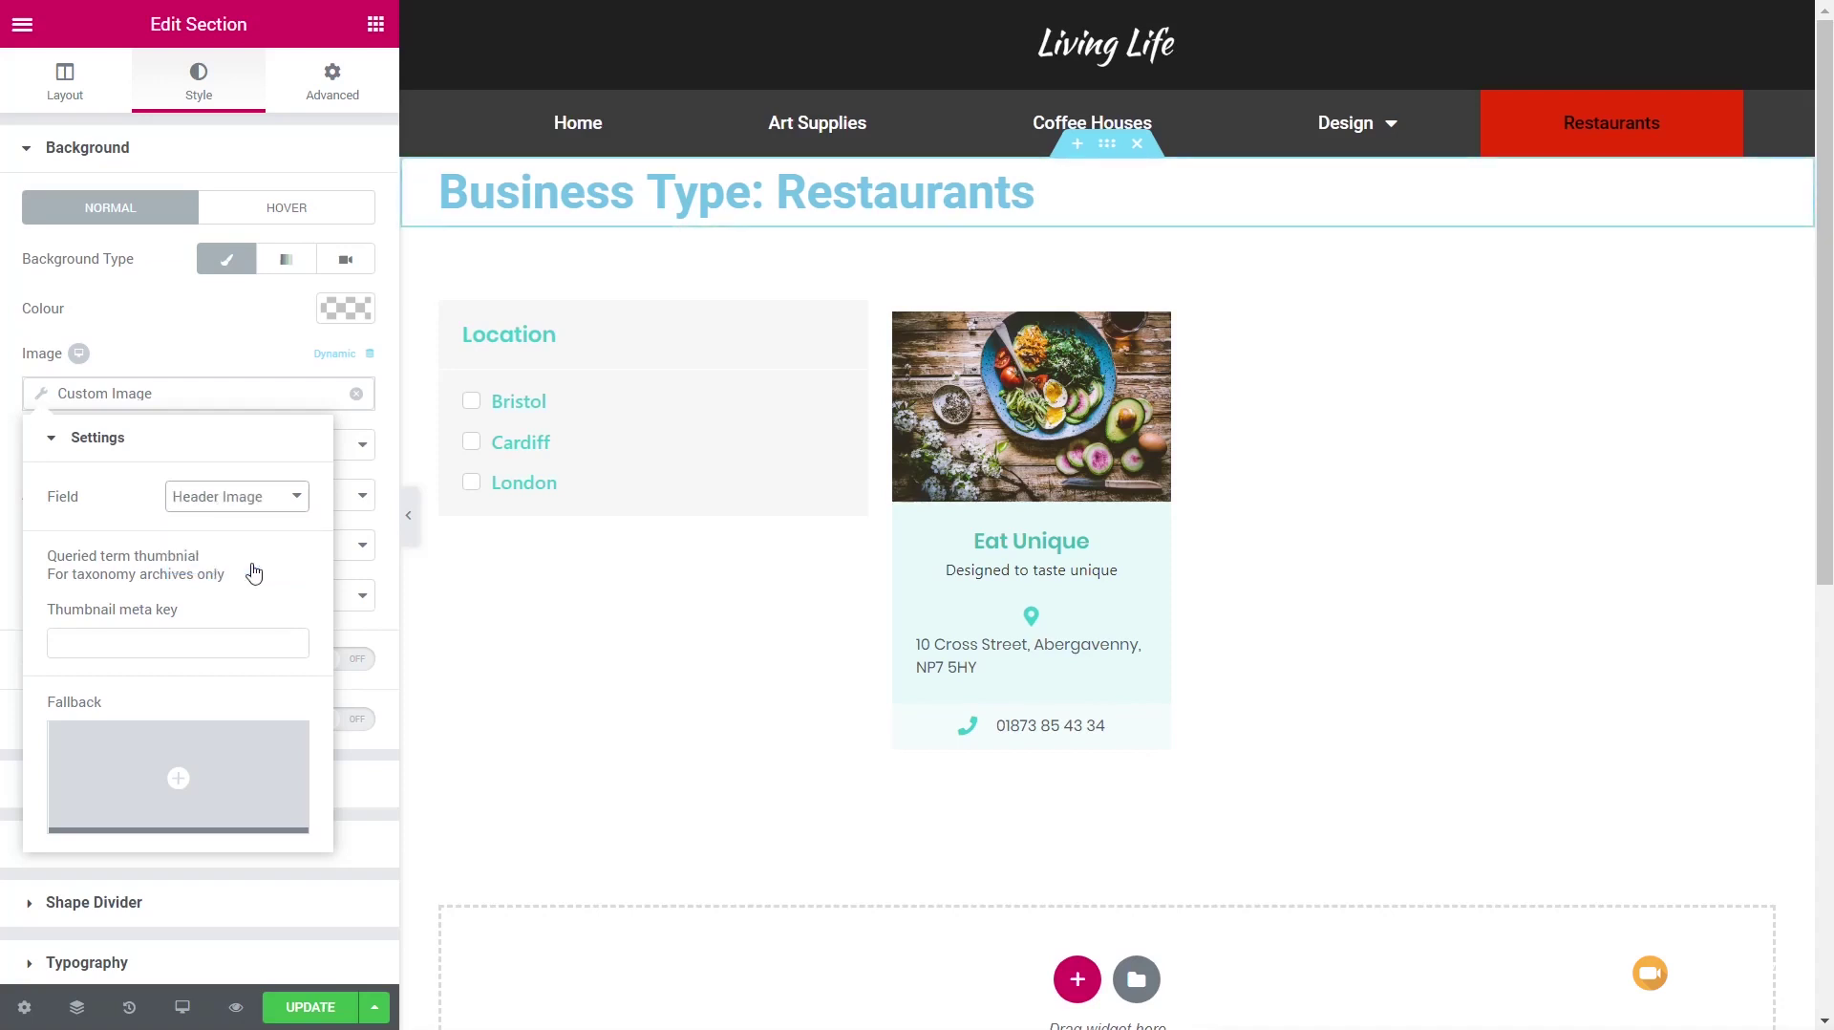
{"action": "left_click", "coordinate": [202, 351]}
Step: Set the section's background image to Centre Centre position, No-repeat and Cover size
{"action": "left_click", "coordinate": [271, 447]}
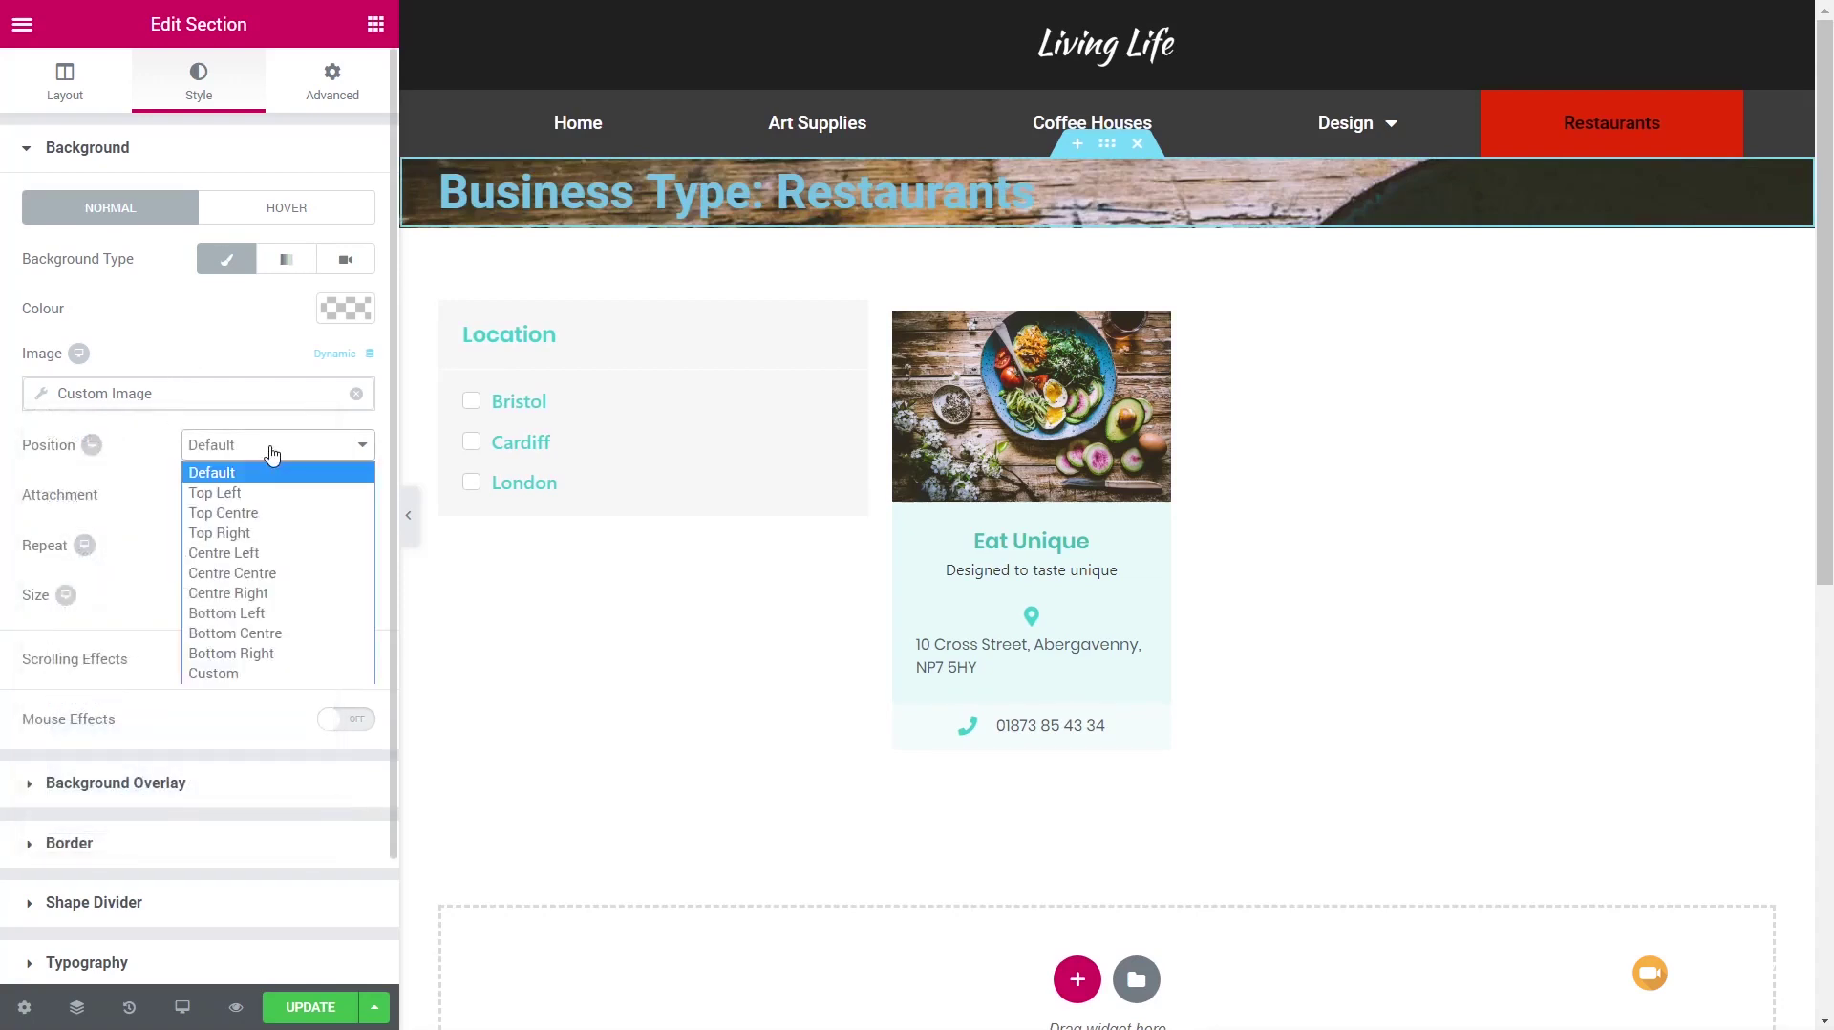
{"action": "left_click", "coordinate": [271, 573]}
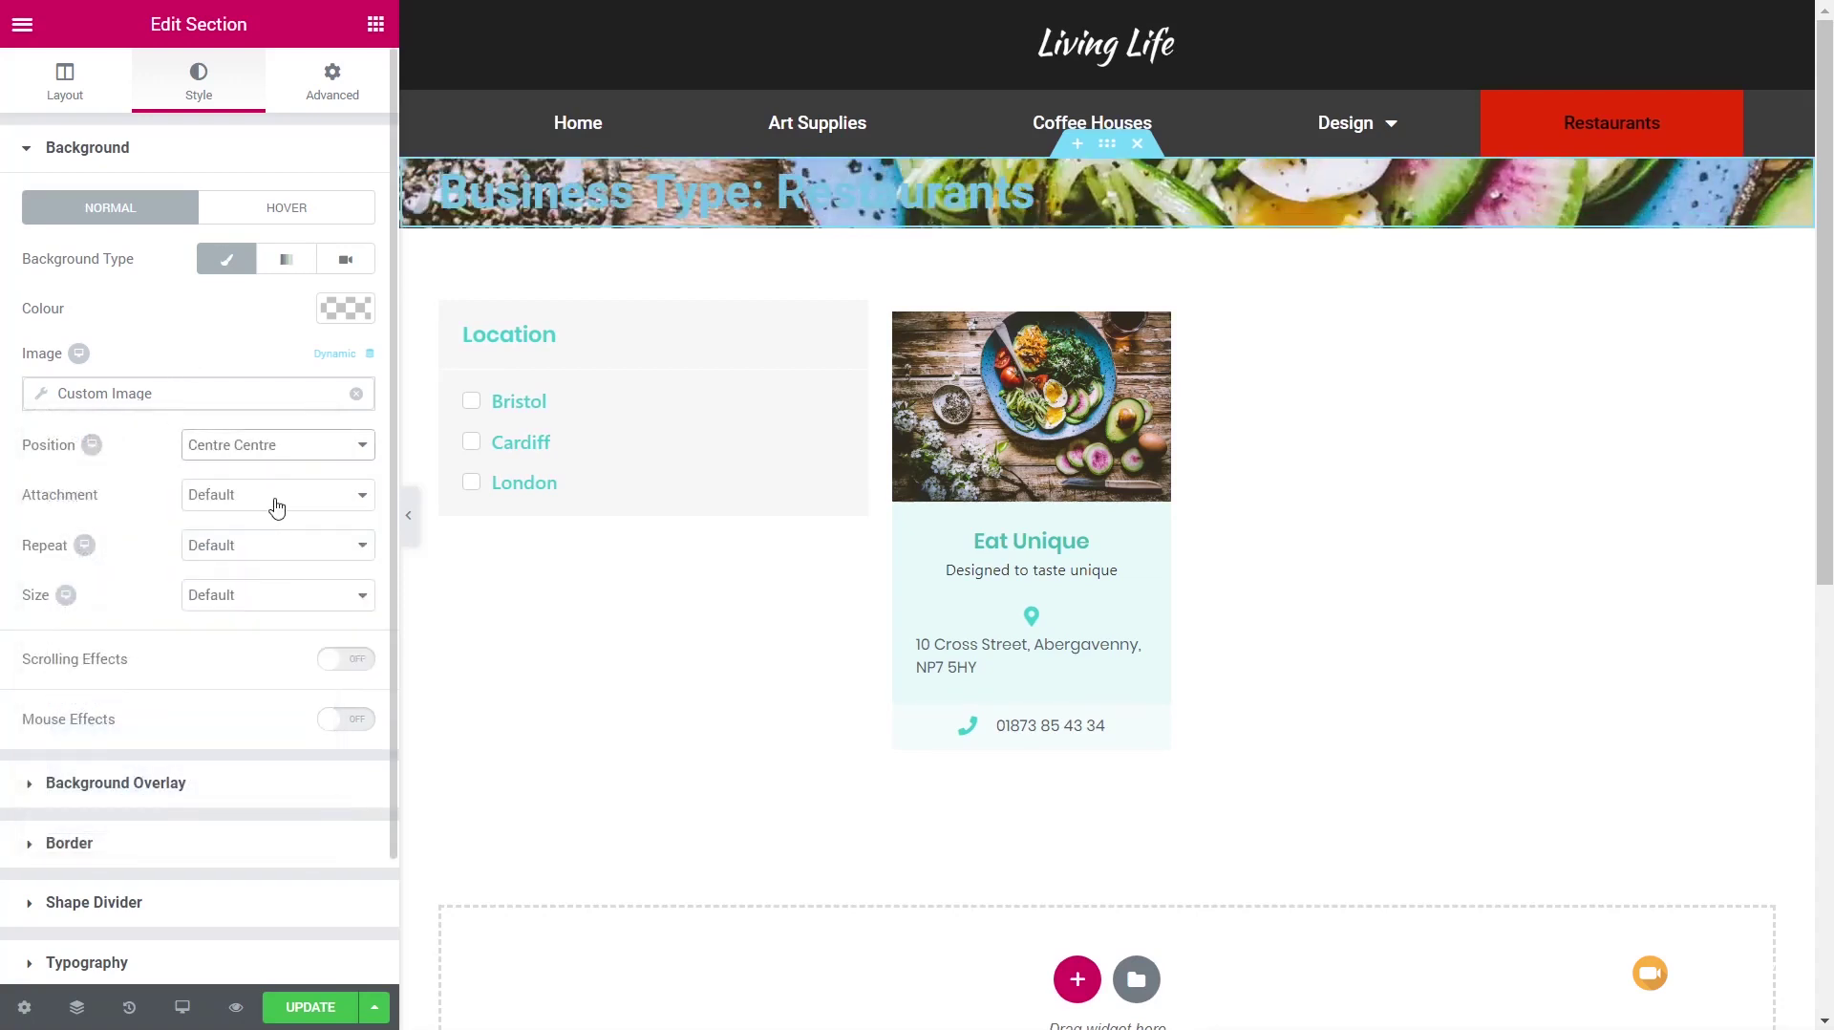
{"action": "left_click", "coordinate": [264, 546]}
{"action": "left_click", "coordinate": [230, 594]}
{"action": "left_click", "coordinate": [268, 596]}
{"action": "left_click", "coordinate": [257, 664]}
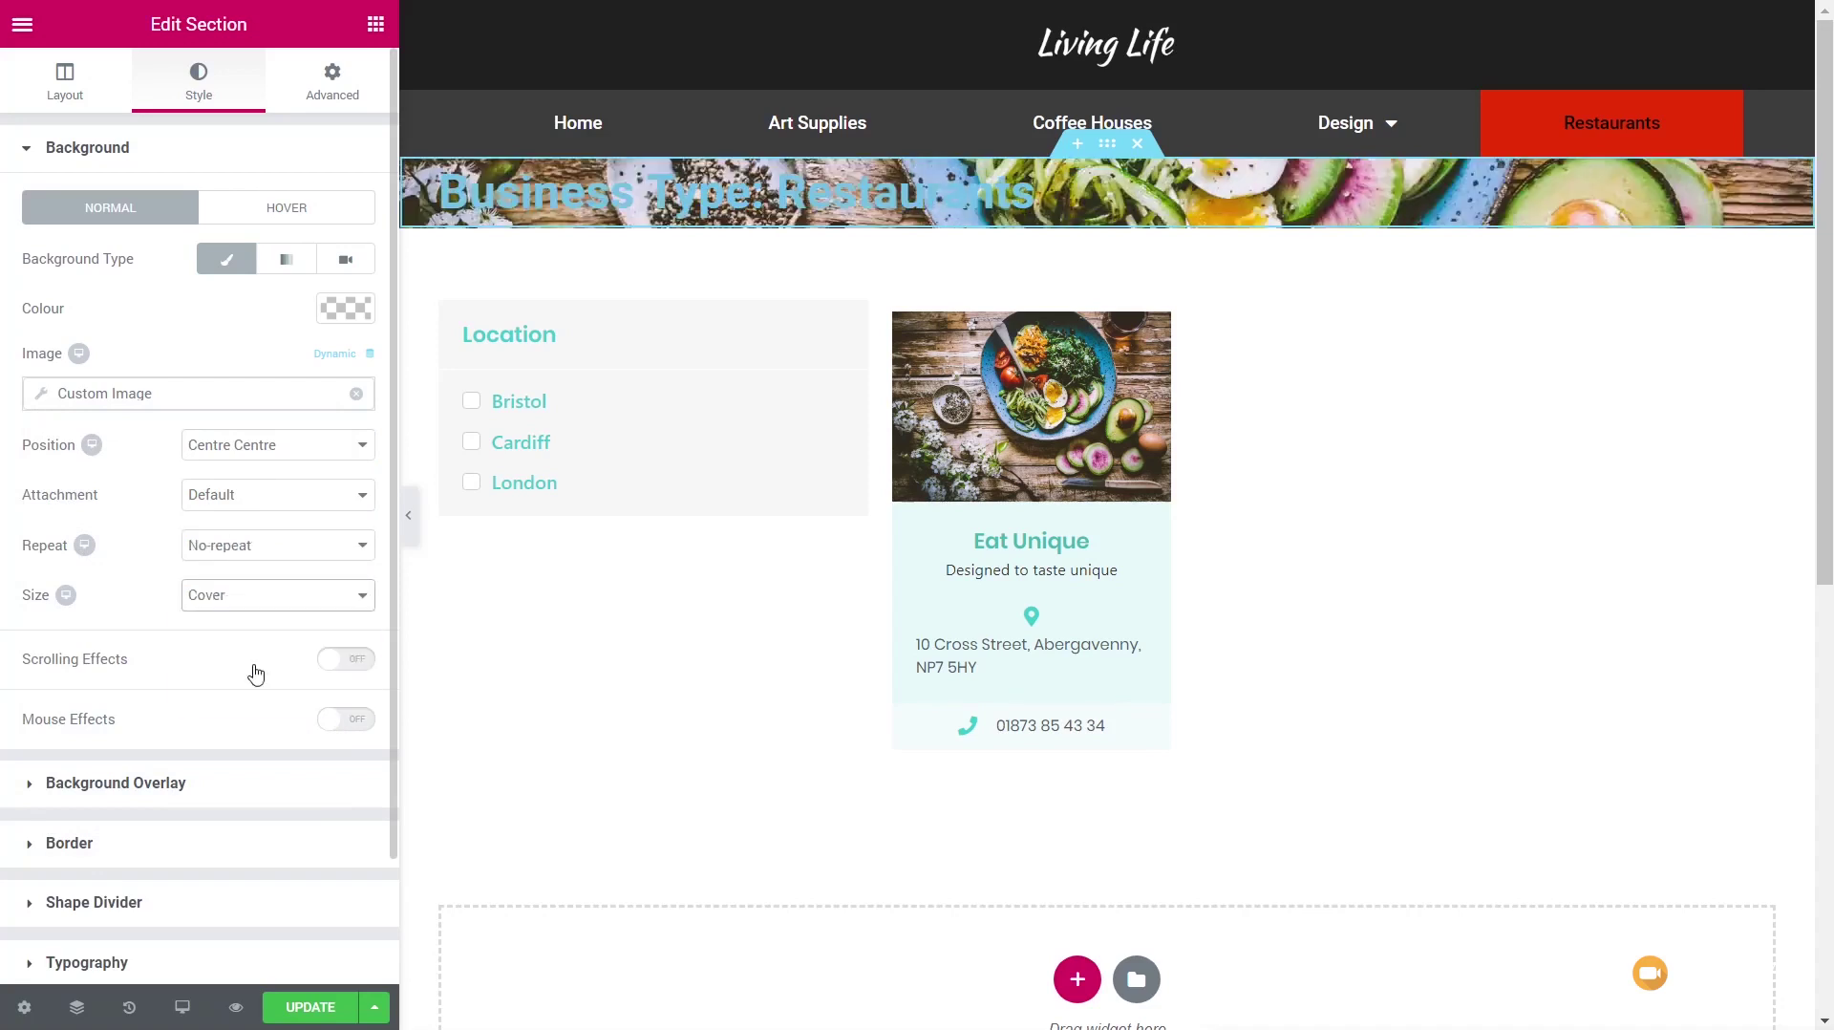
Step: Add a classic black background overlay to the title section with an opacity of 0.7
{"action": "left_click", "coordinate": [157, 796]}
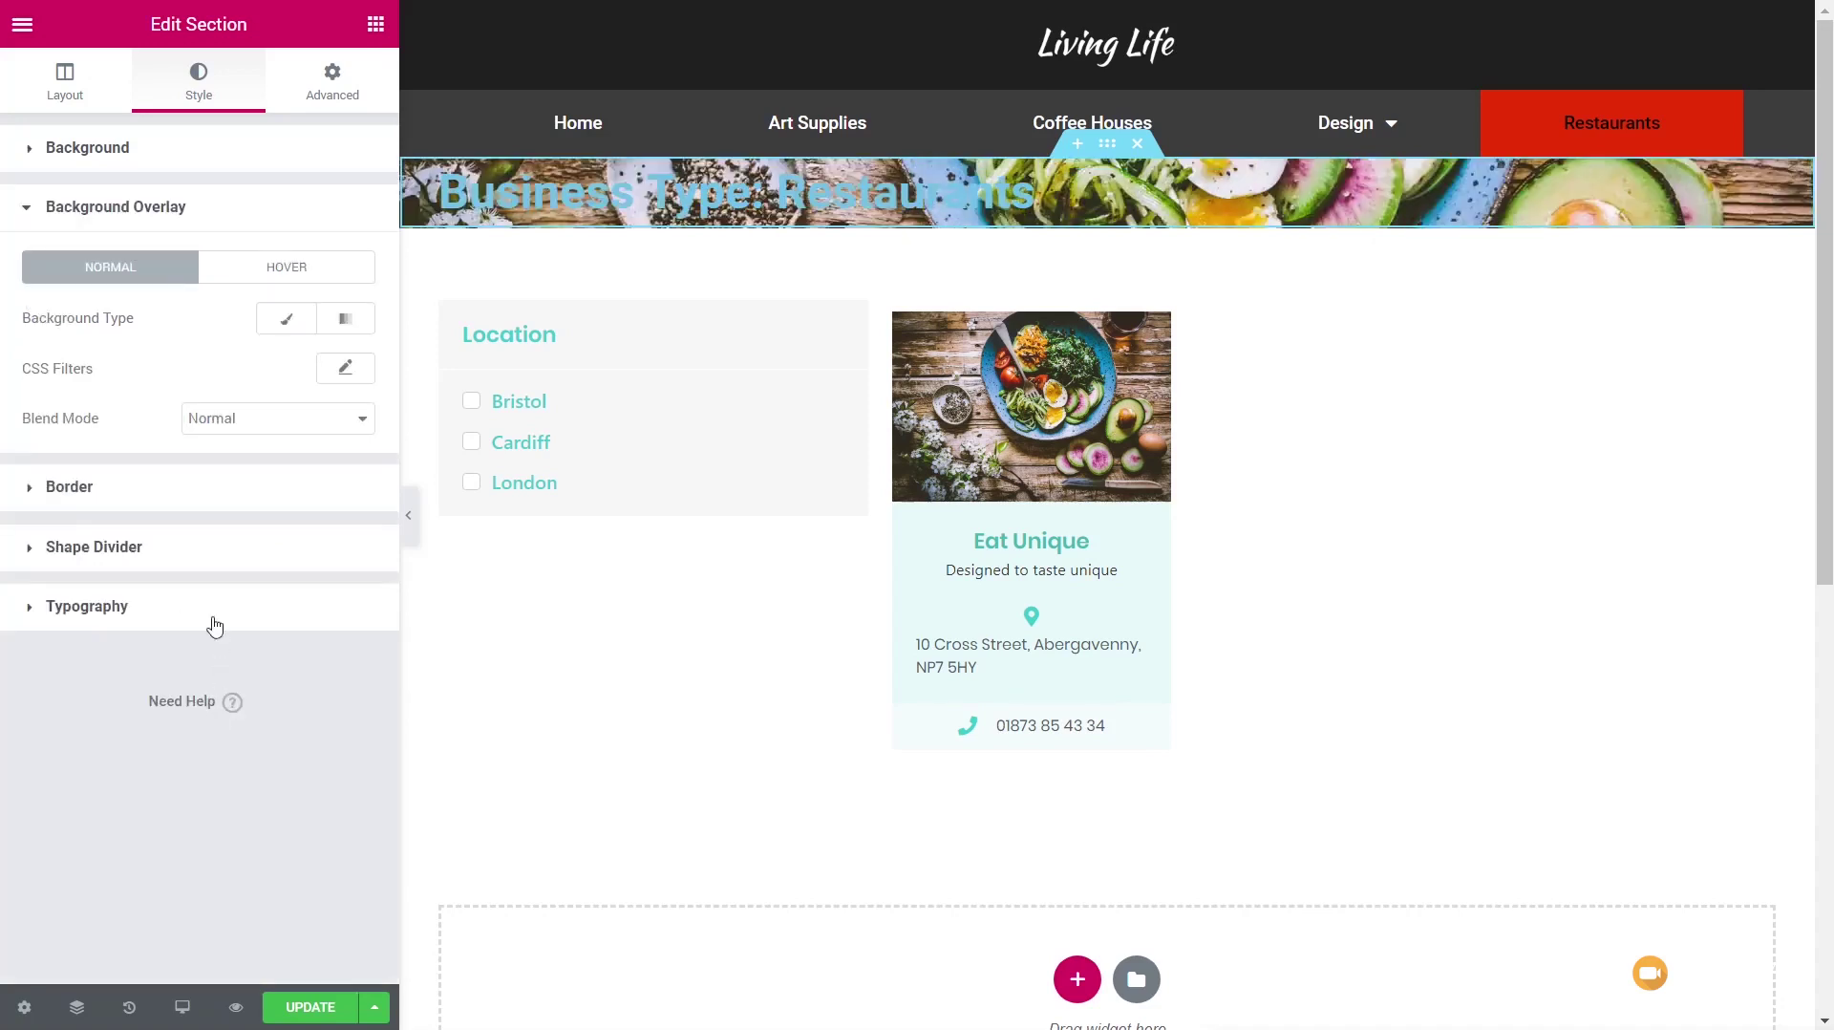
{"action": "left_click", "coordinate": [287, 325]}
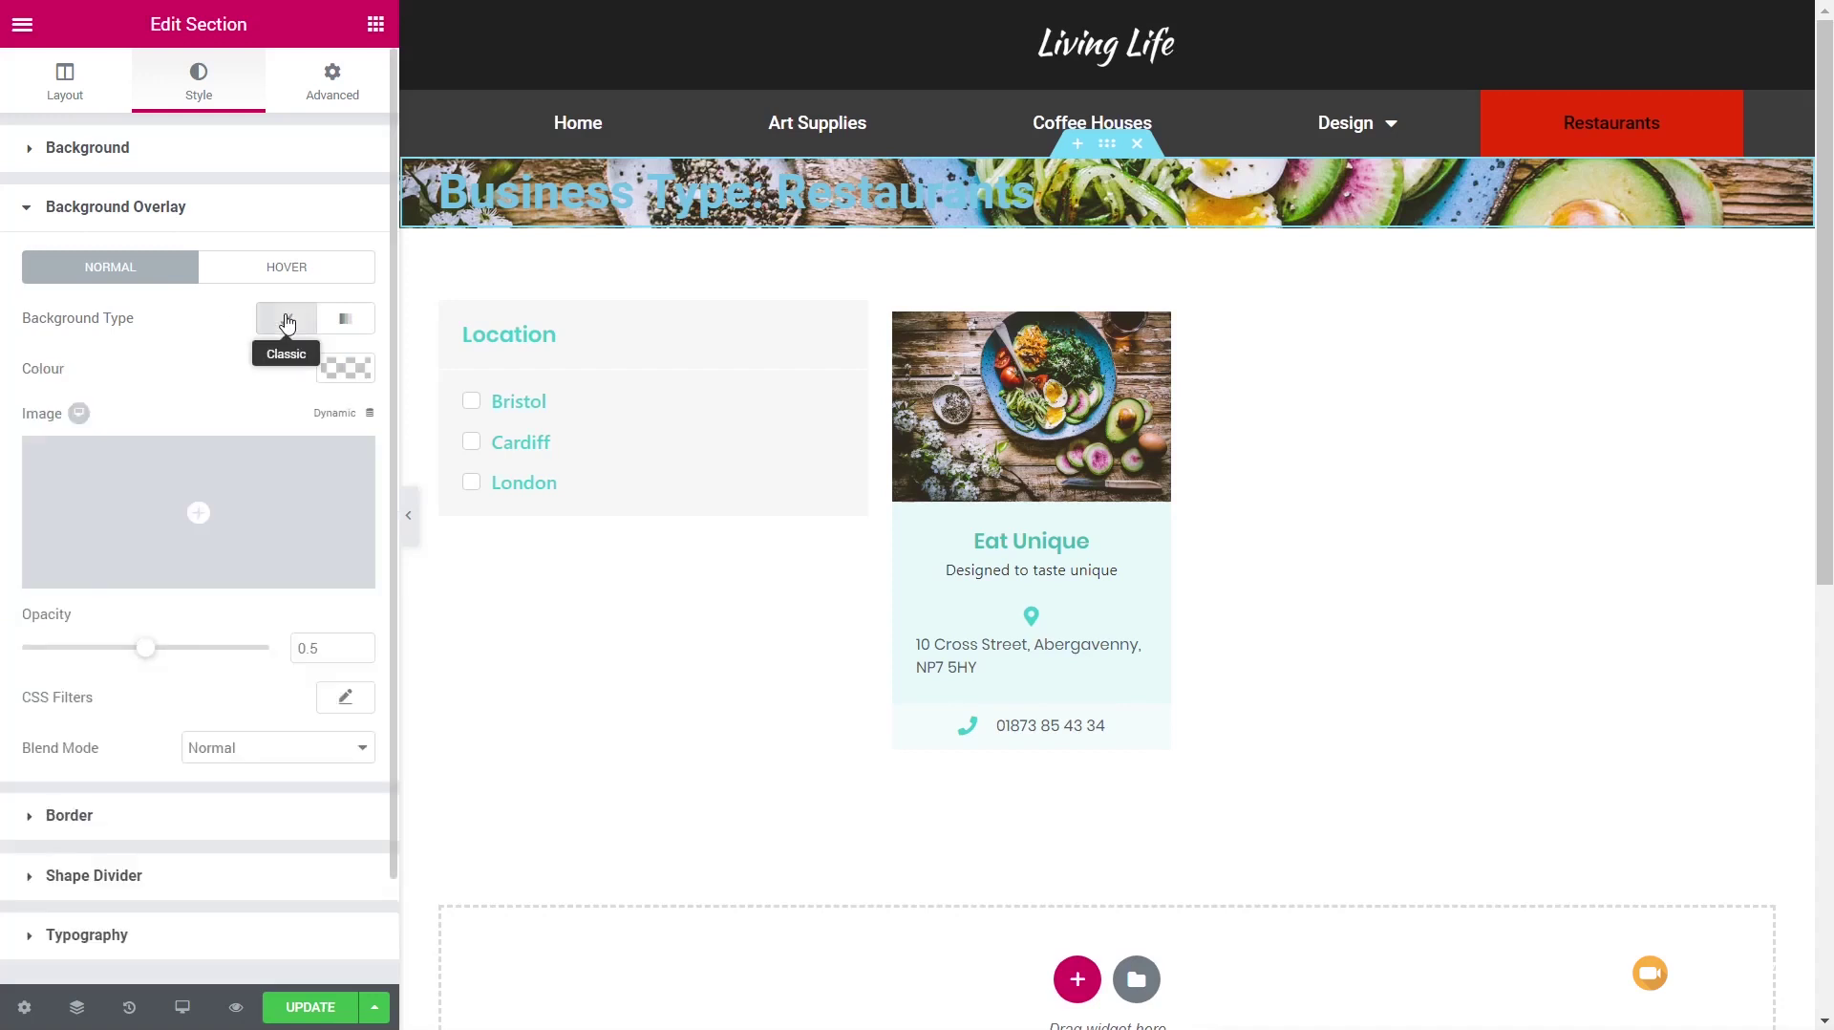
{"action": "left_click", "coordinate": [348, 369]}
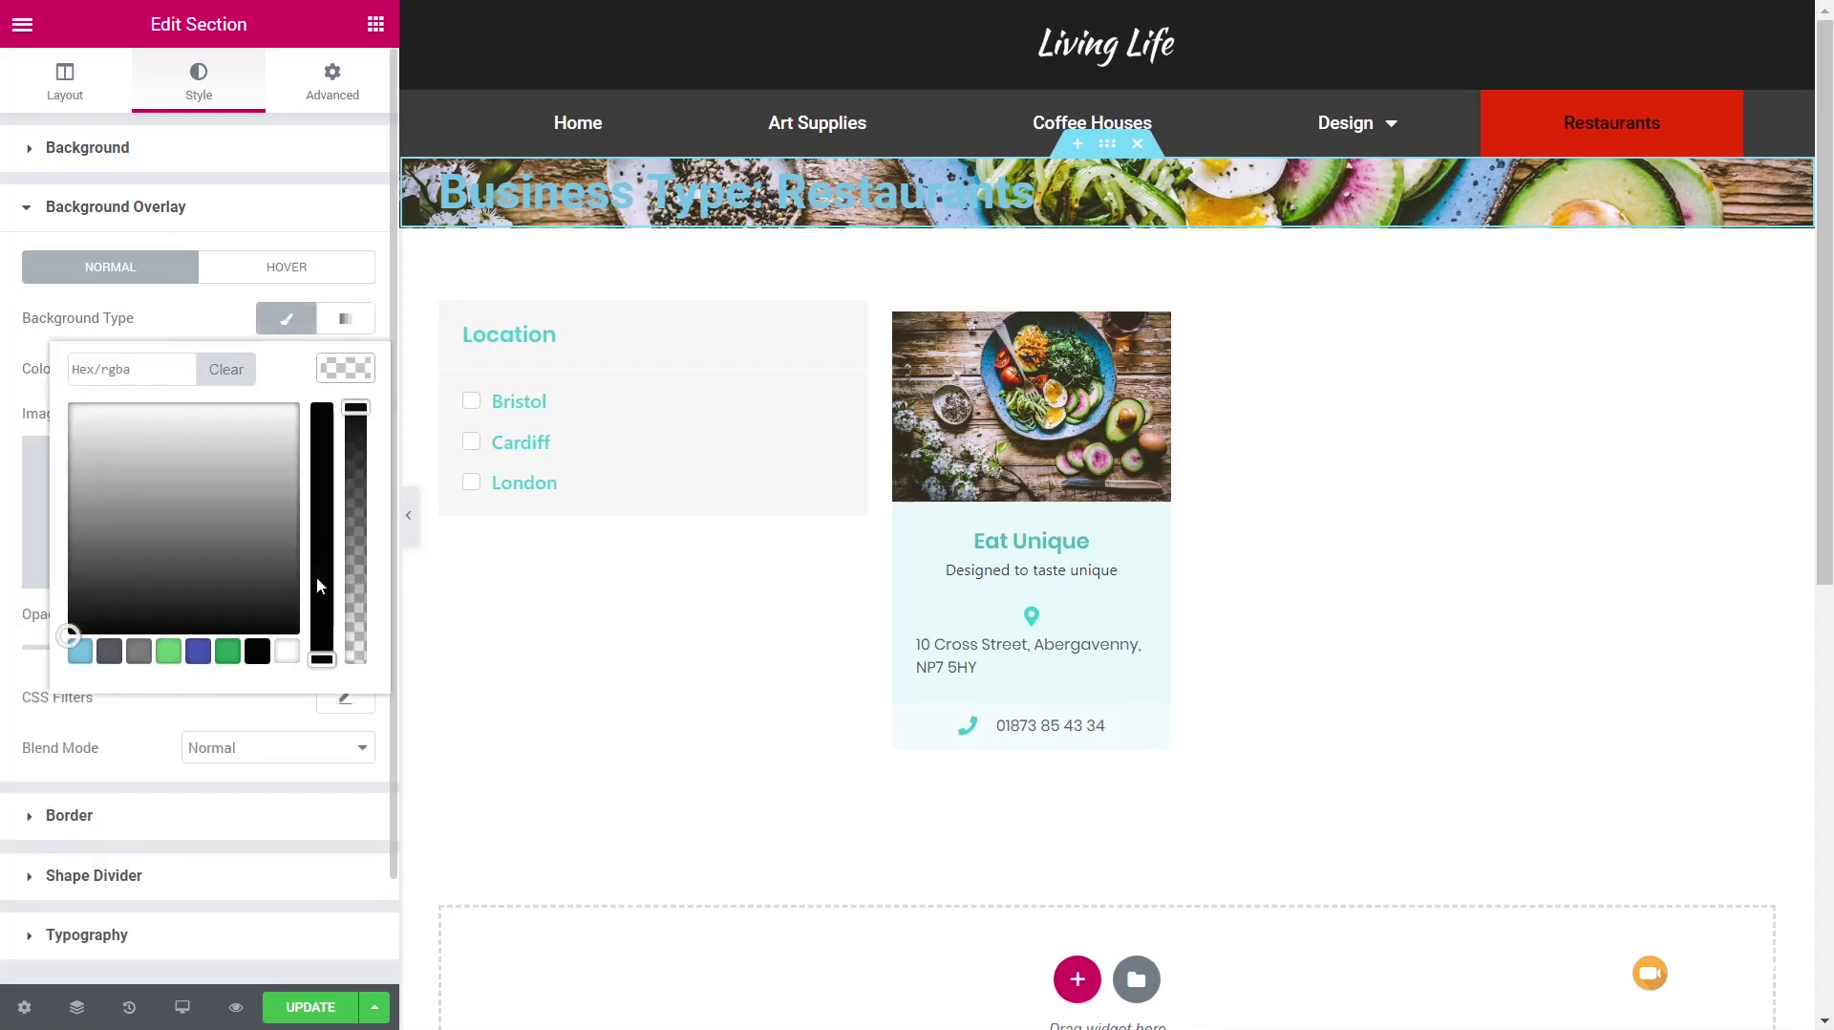
{"action": "left_click", "coordinate": [257, 652]}
{"action": "left_click_drag", "start_coordinate": [164, 656], "coordinate": [204, 662]}
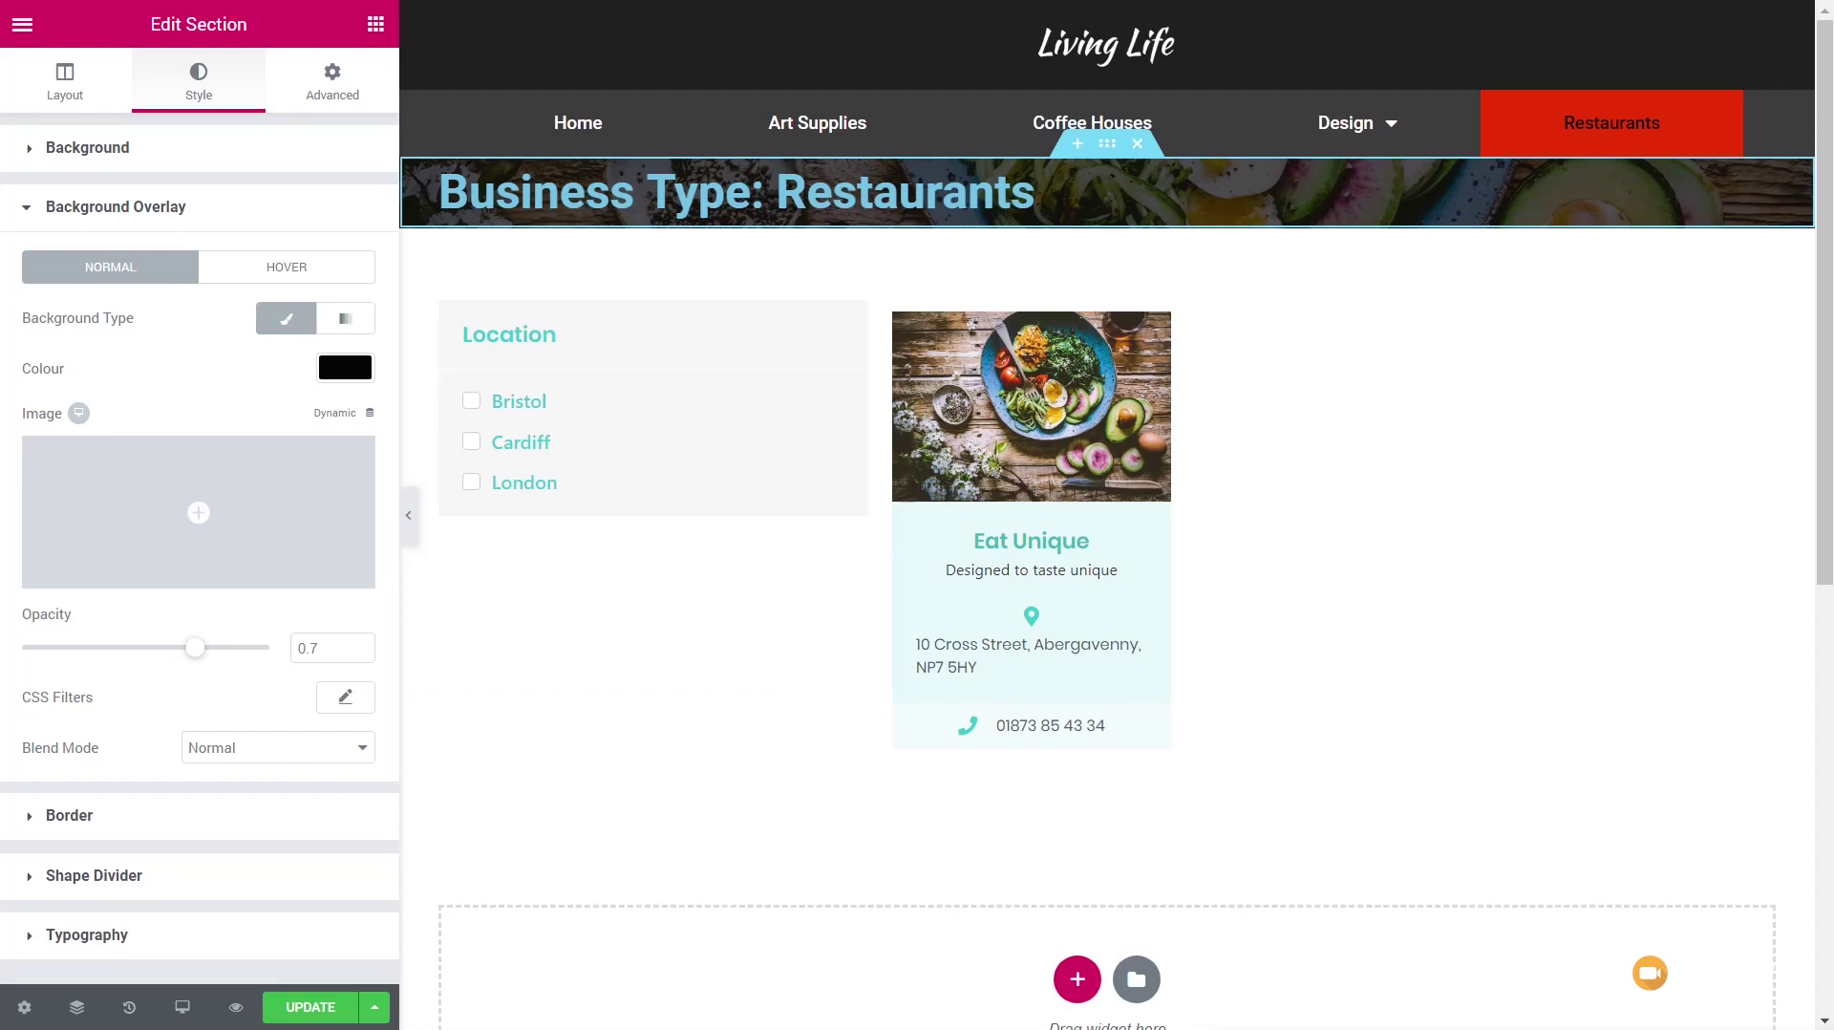
Step: Paste the copied style onto the "Business Type: Restaurants" archive title
{"action": "right_click", "coordinate": [988, 197]}
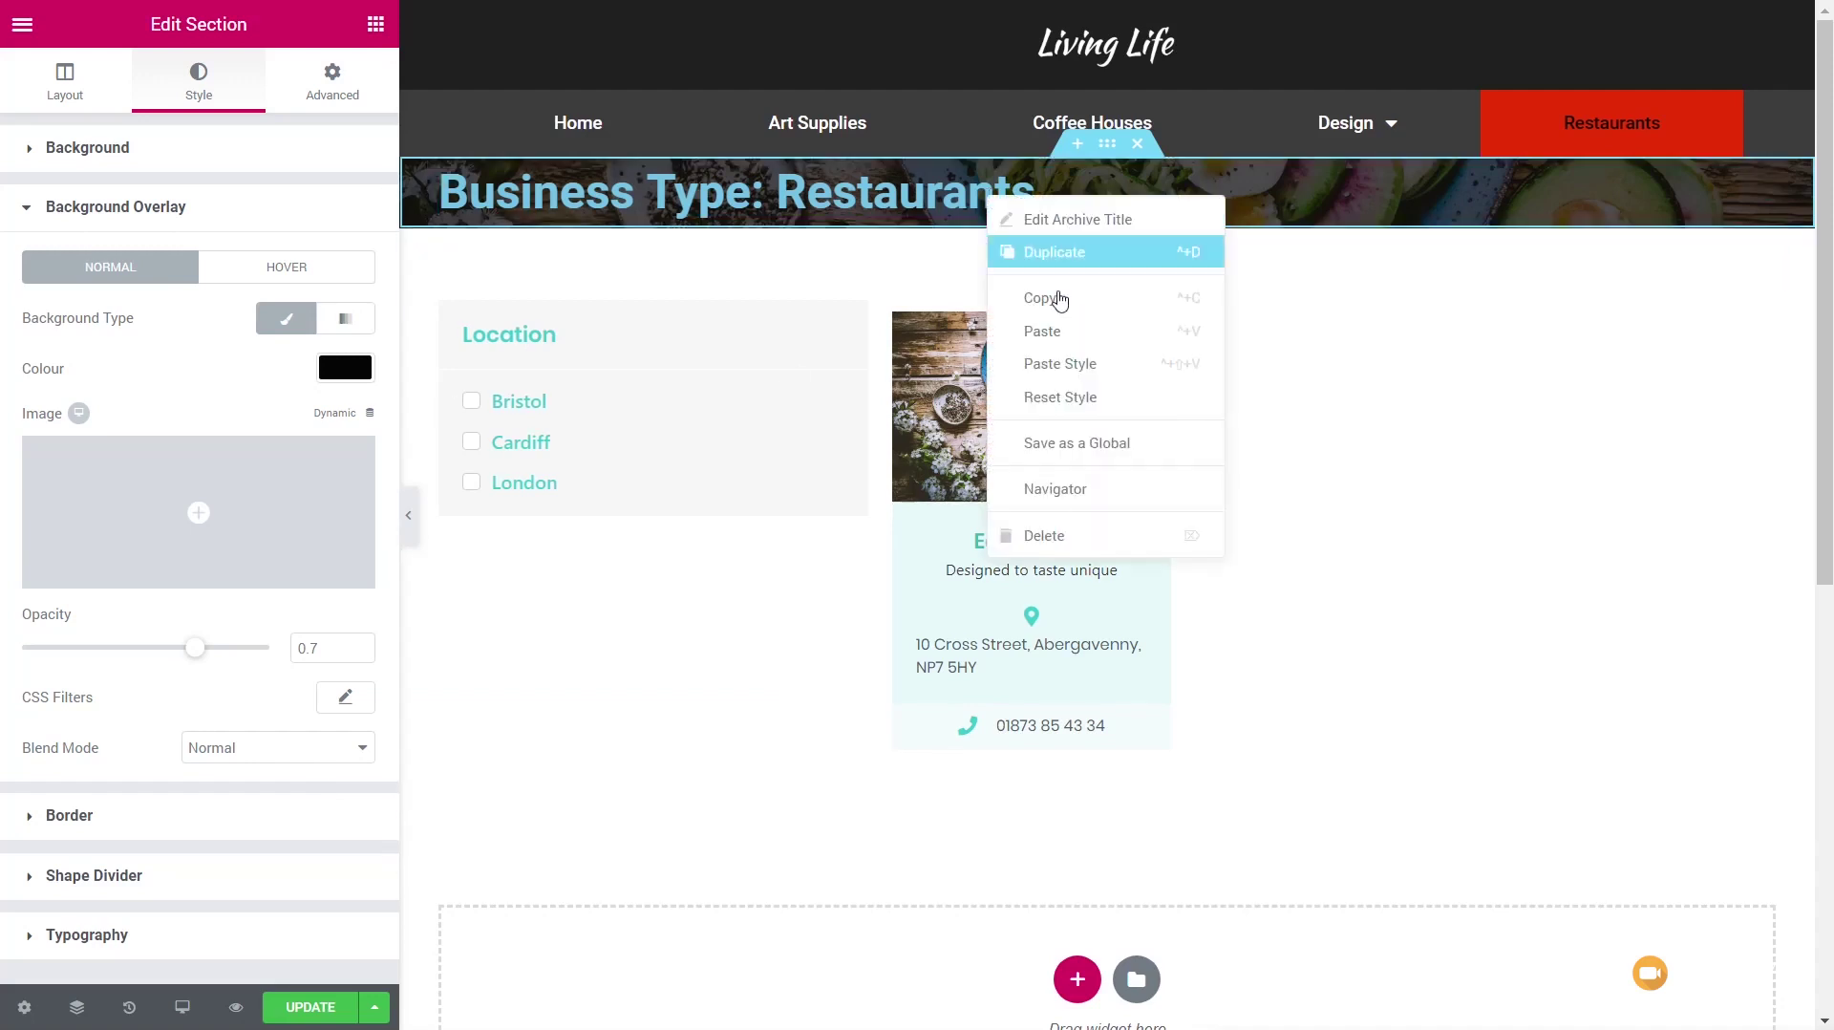
{"action": "left_click", "coordinate": [1061, 364]}
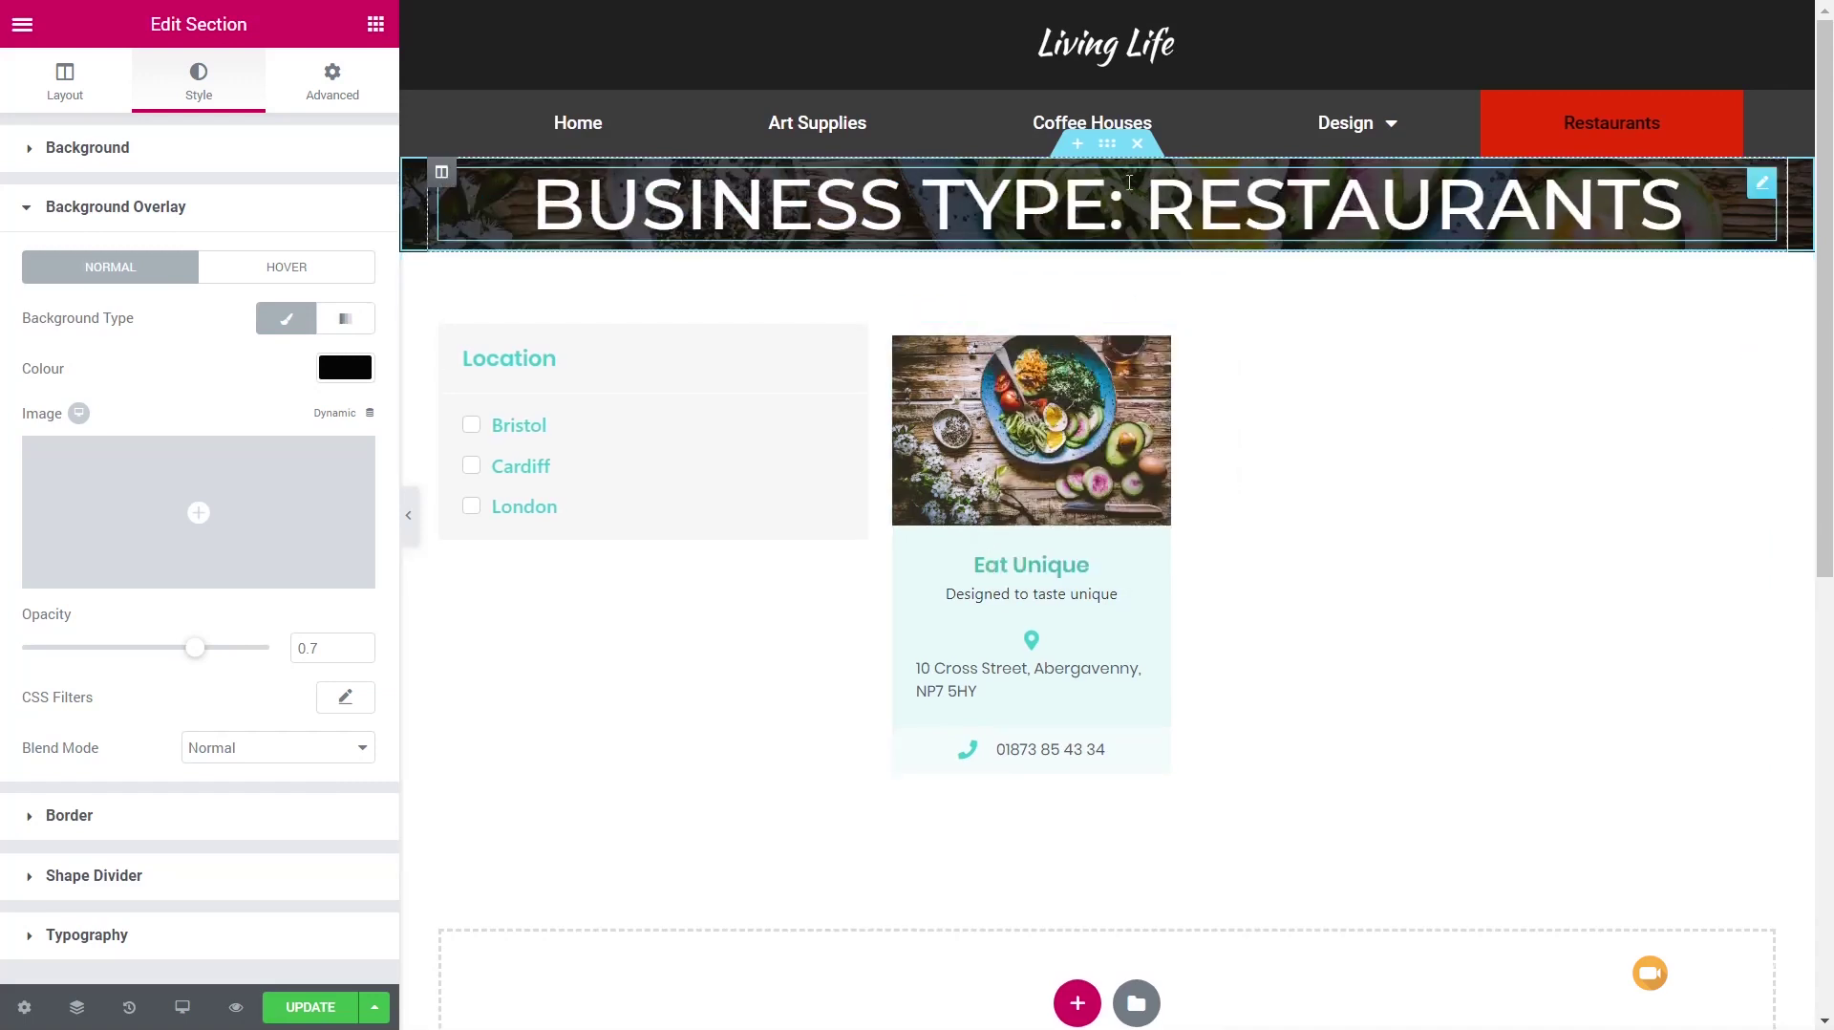
{"action": "right_click", "coordinate": [1101, 152]}
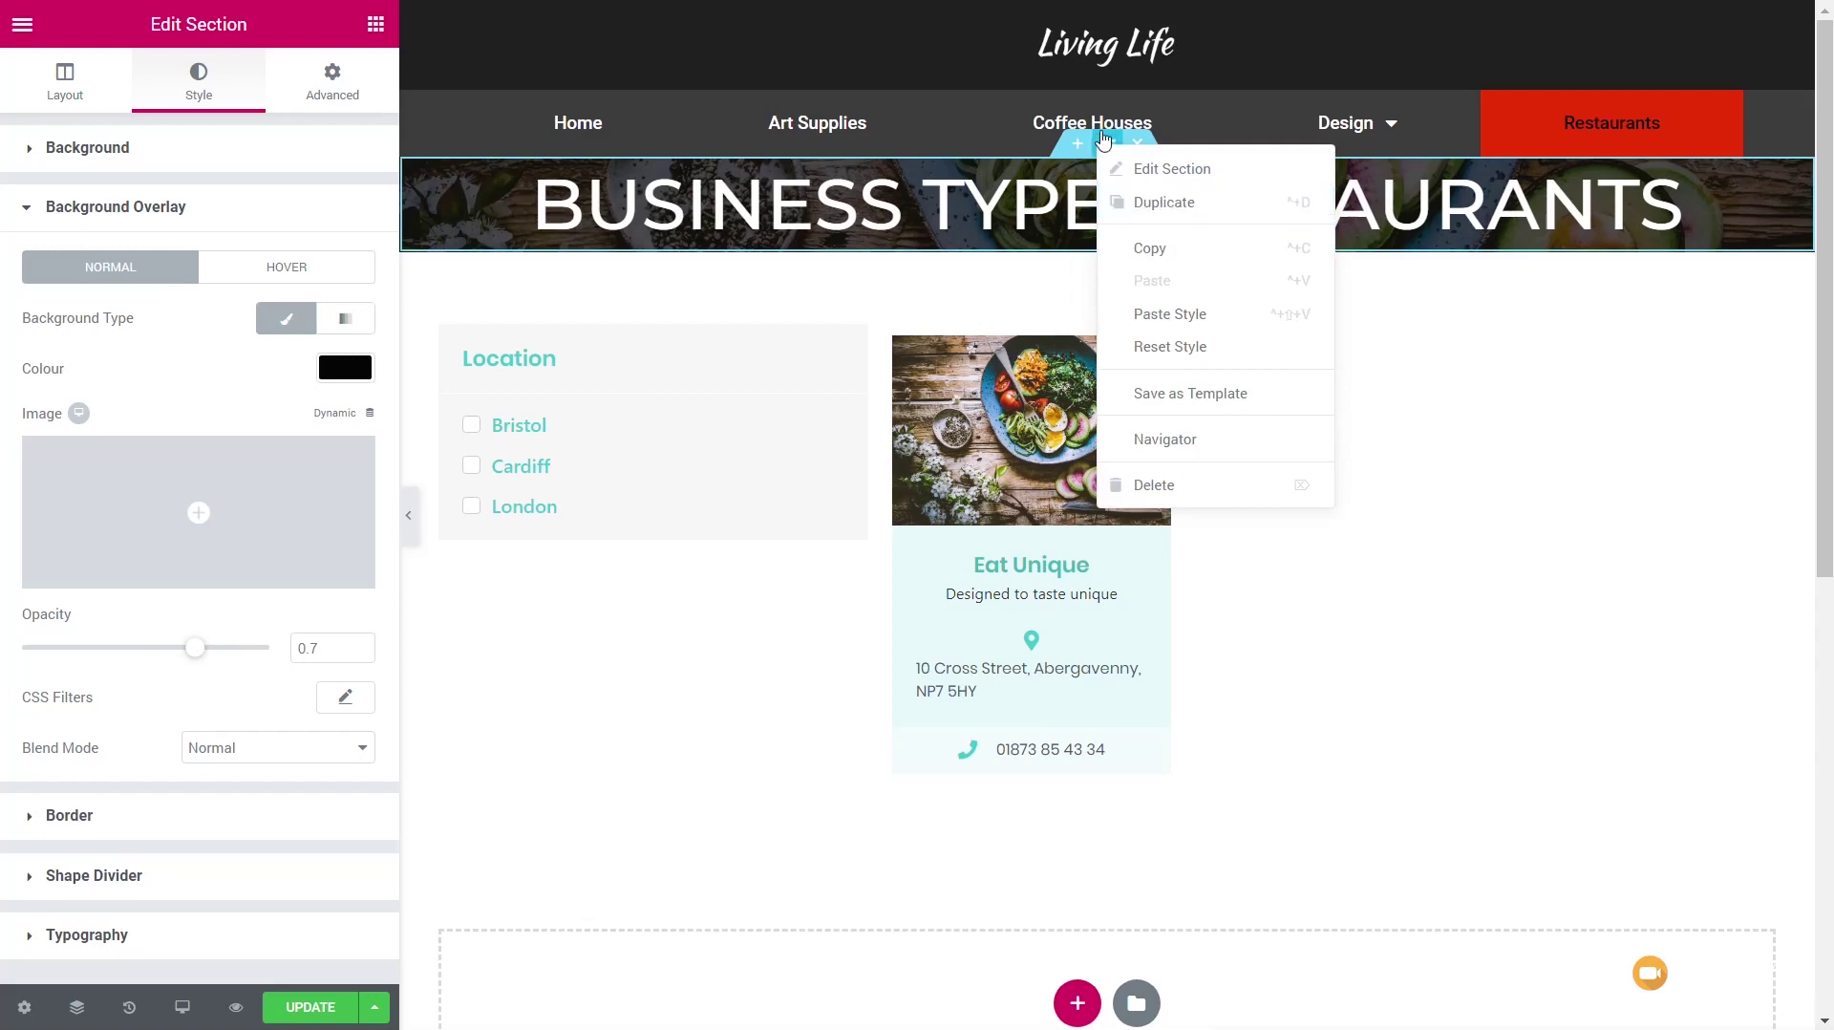
Step: Set the title section's padding, unlinked, to 150 px top and bottom and 20 px right and left, and update the template
{"action": "left_click", "coordinate": [349, 81]}
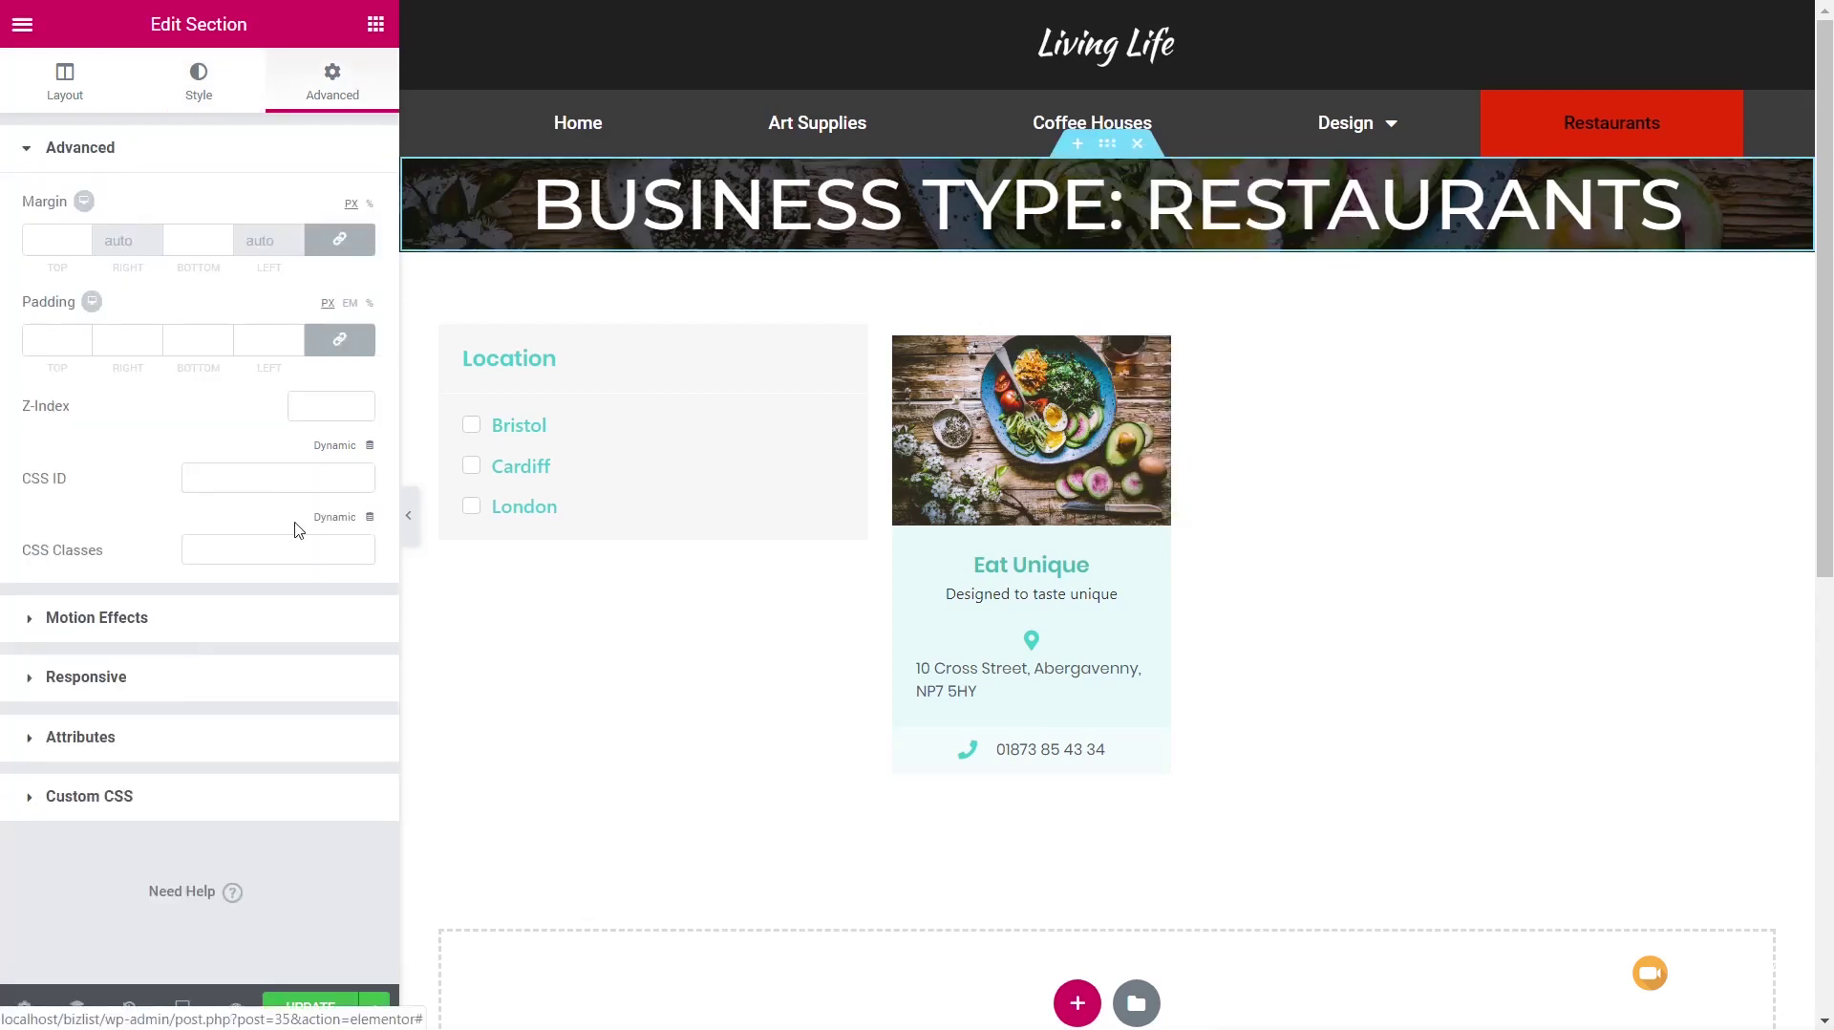
{"action": "left_click", "coordinate": [339, 339]}
{"action": "left_click", "coordinate": [29, 340]}
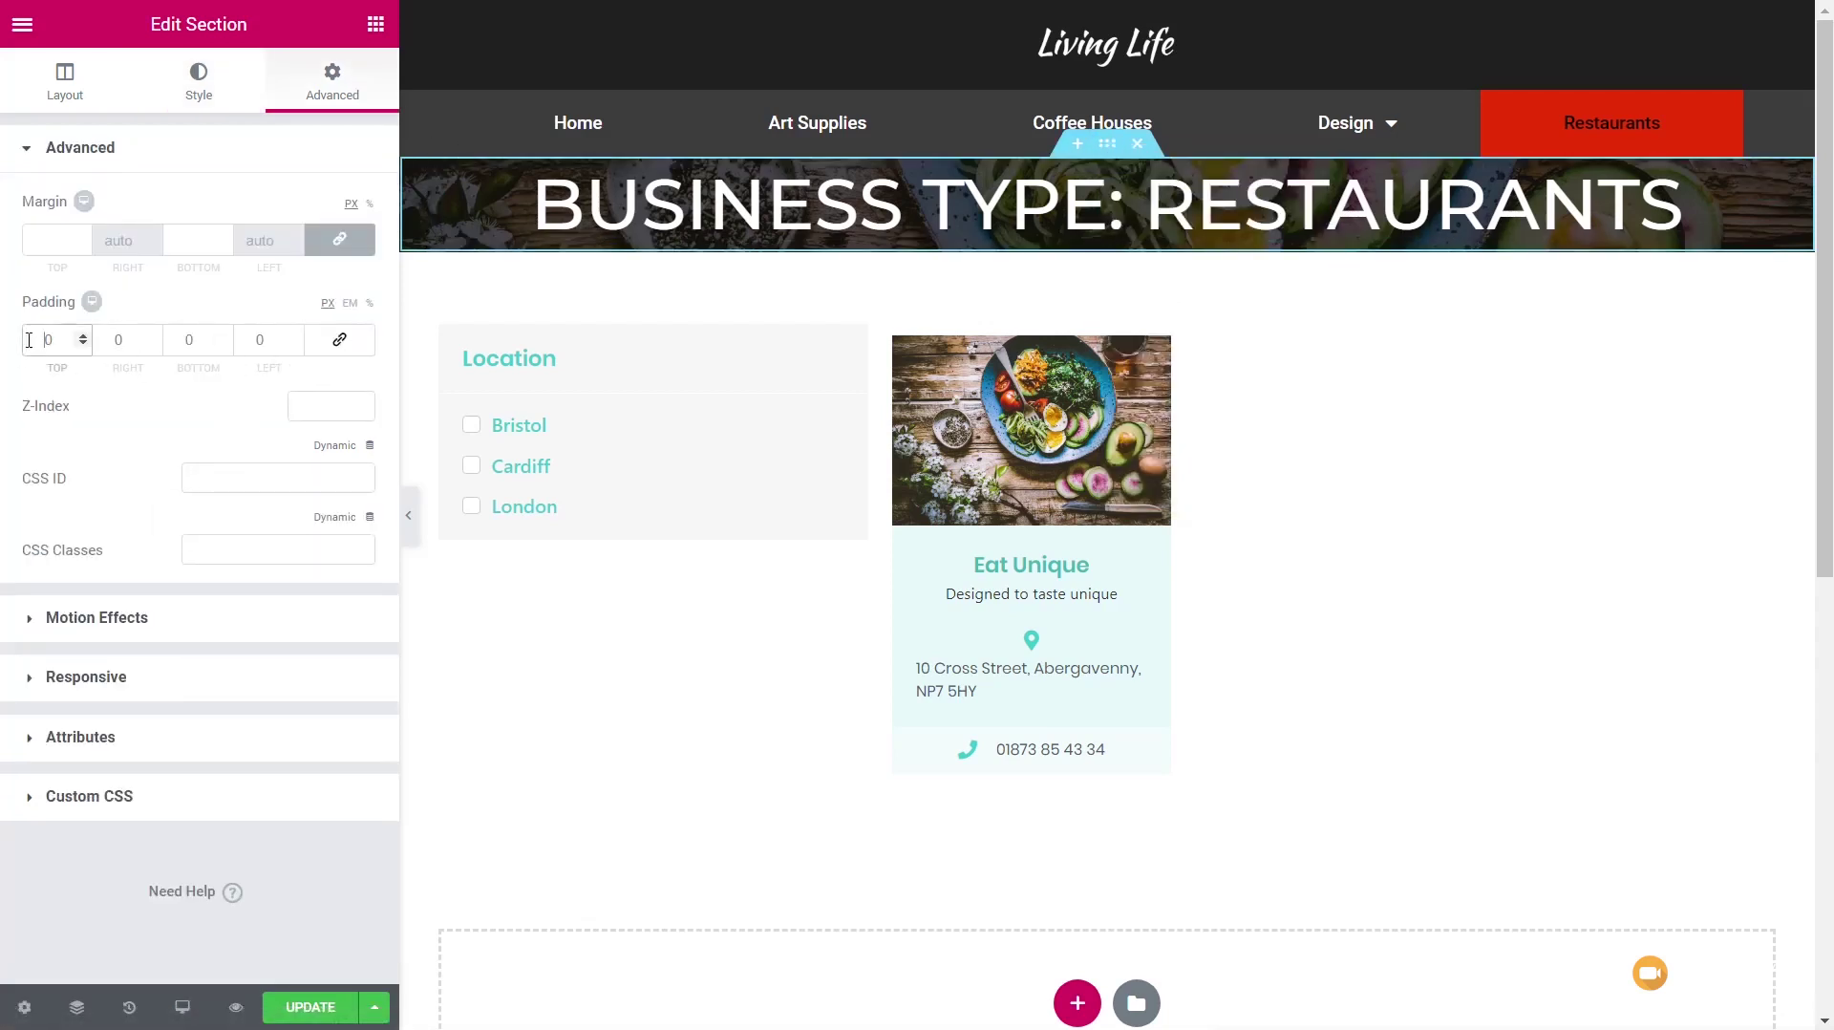
{"action": "type", "text": "150"}
{"action": "key", "text": "Tab"}
{"action": "key", "text": "Tab"}
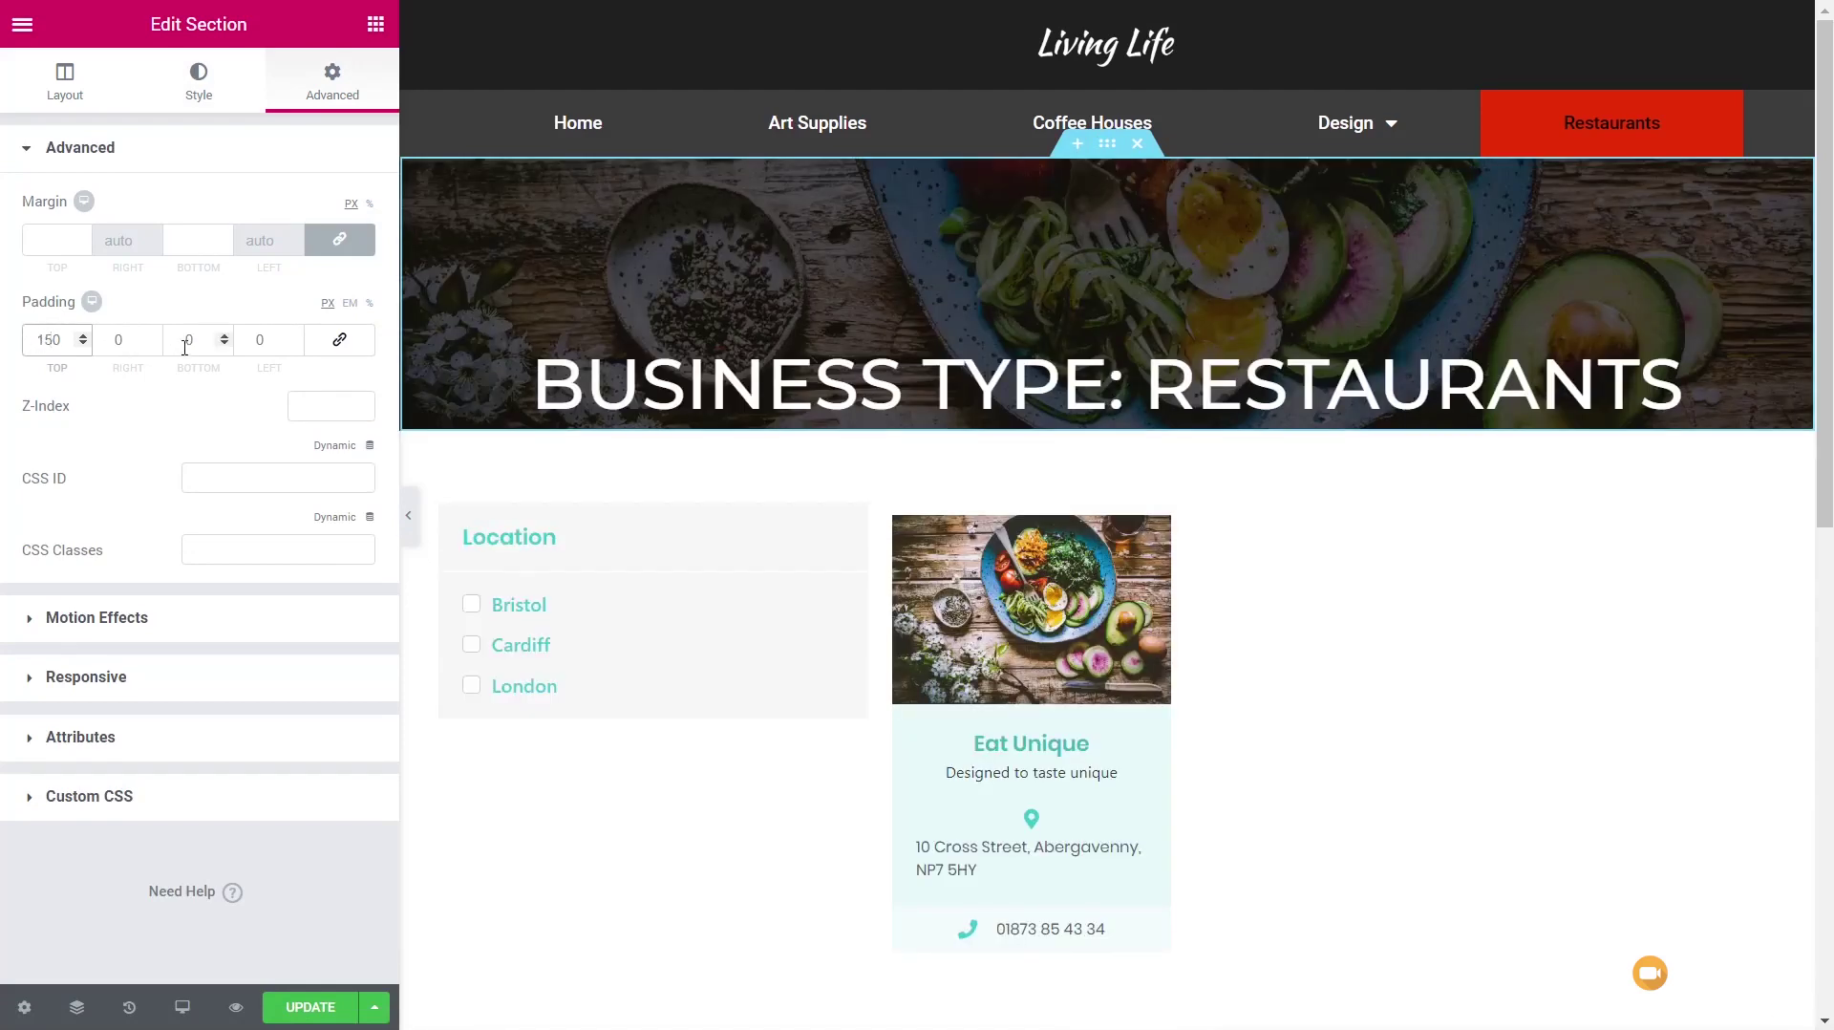
{"action": "type", "text": "150"}
{"action": "left_click", "coordinate": [116, 339]}
{"action": "type", "text": "2"}
{"action": "left_click", "coordinate": [258, 340]}
{"action": "type", "text": "2"}
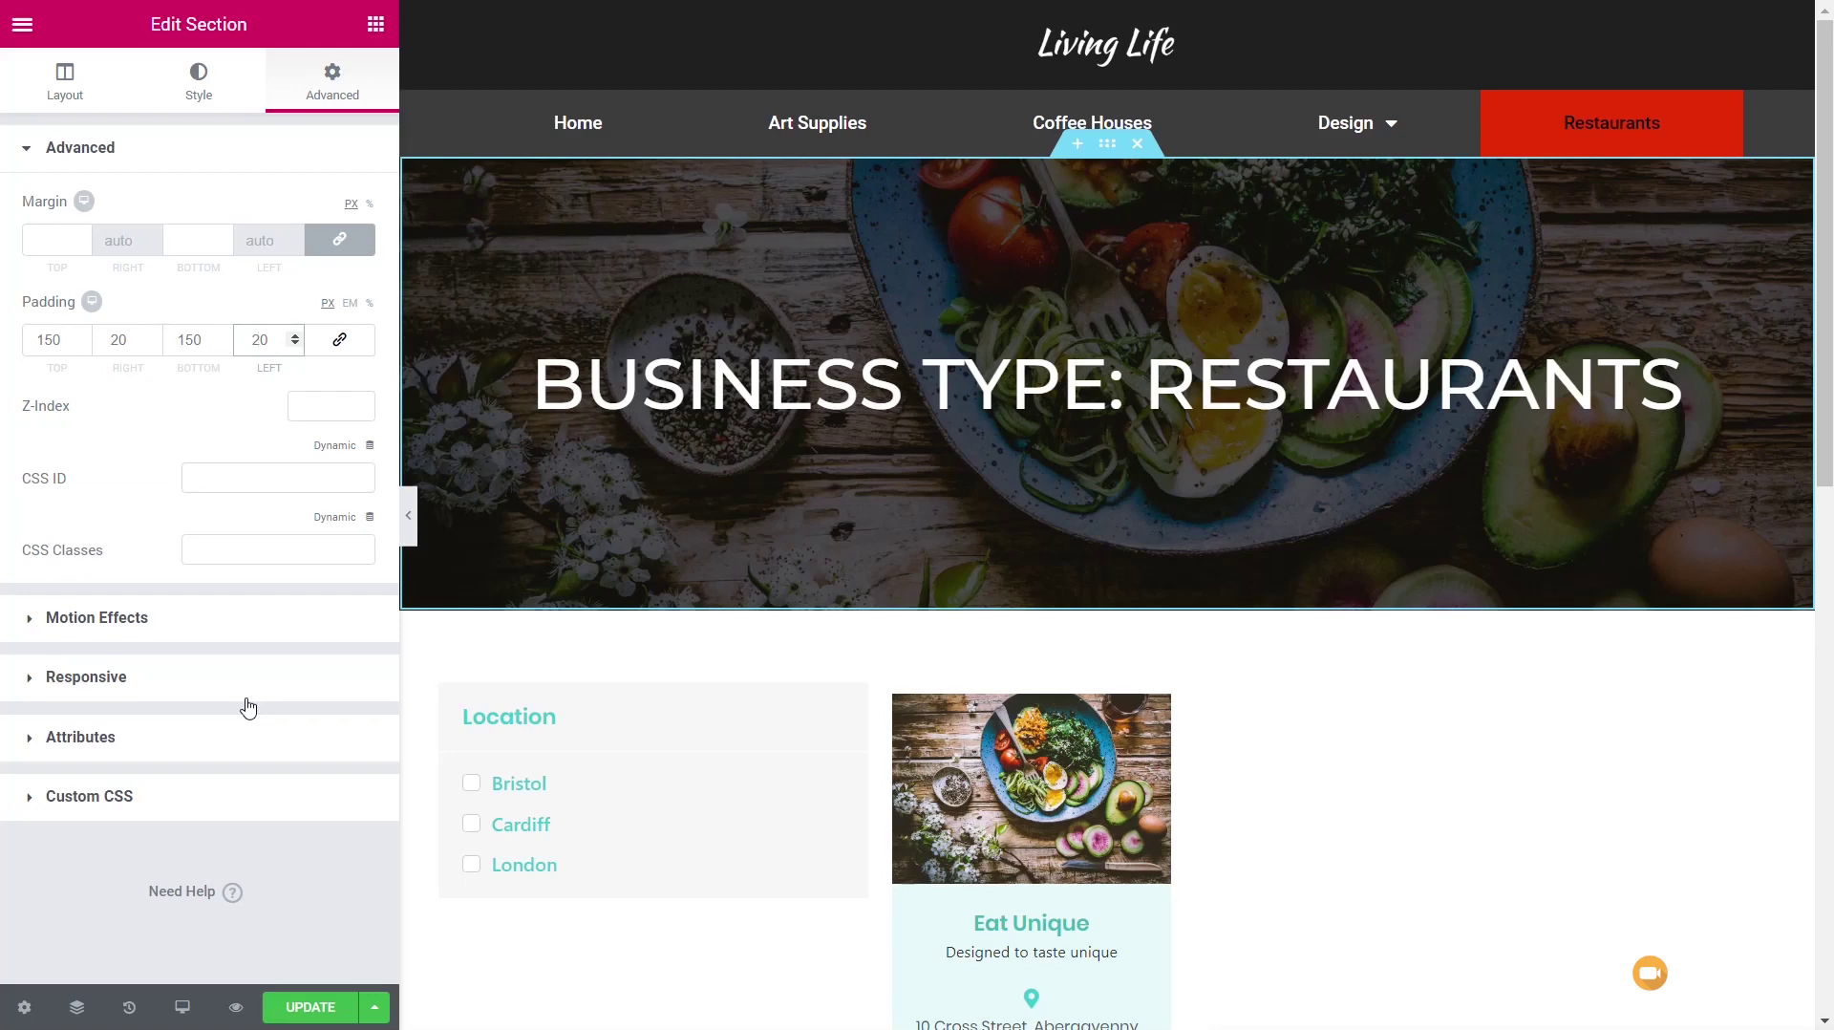
{"action": "left_click", "coordinate": [306, 1007]}
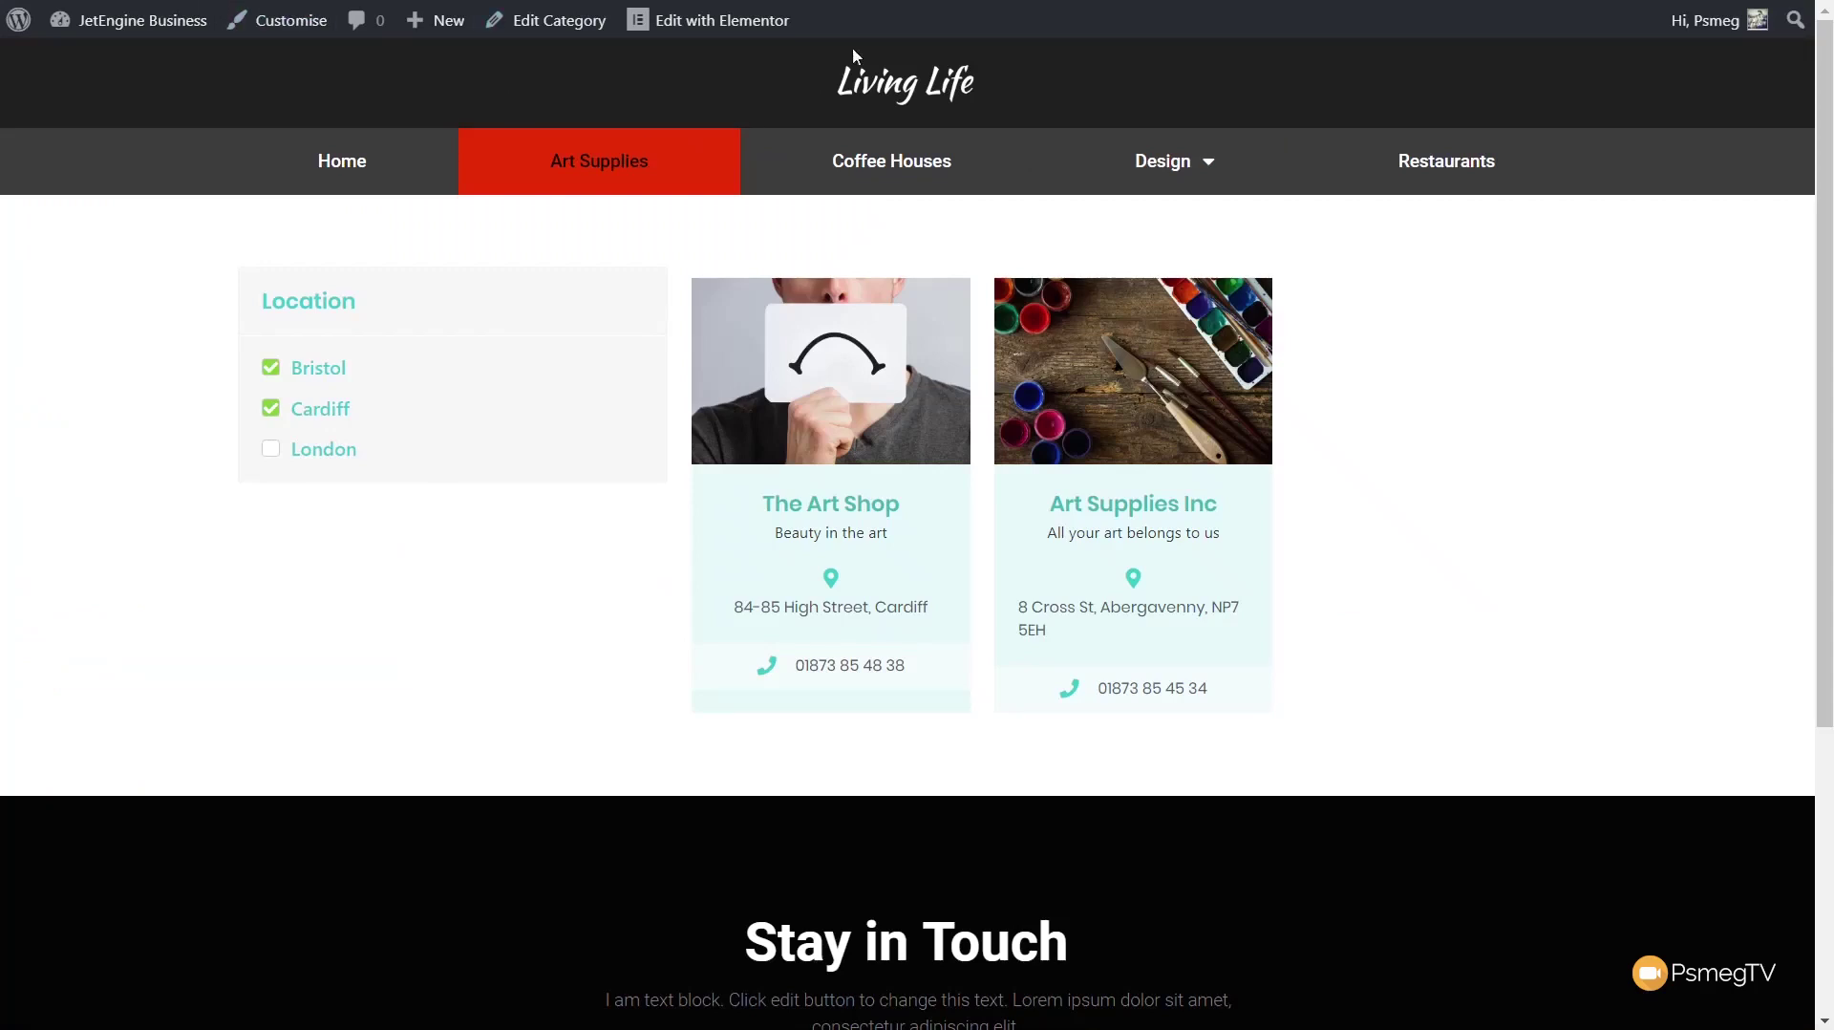
Step: Reload the live Art Supplies archive to check its new header, and view the Coffee Houses archive
{"action": "key", "text": "F5"}
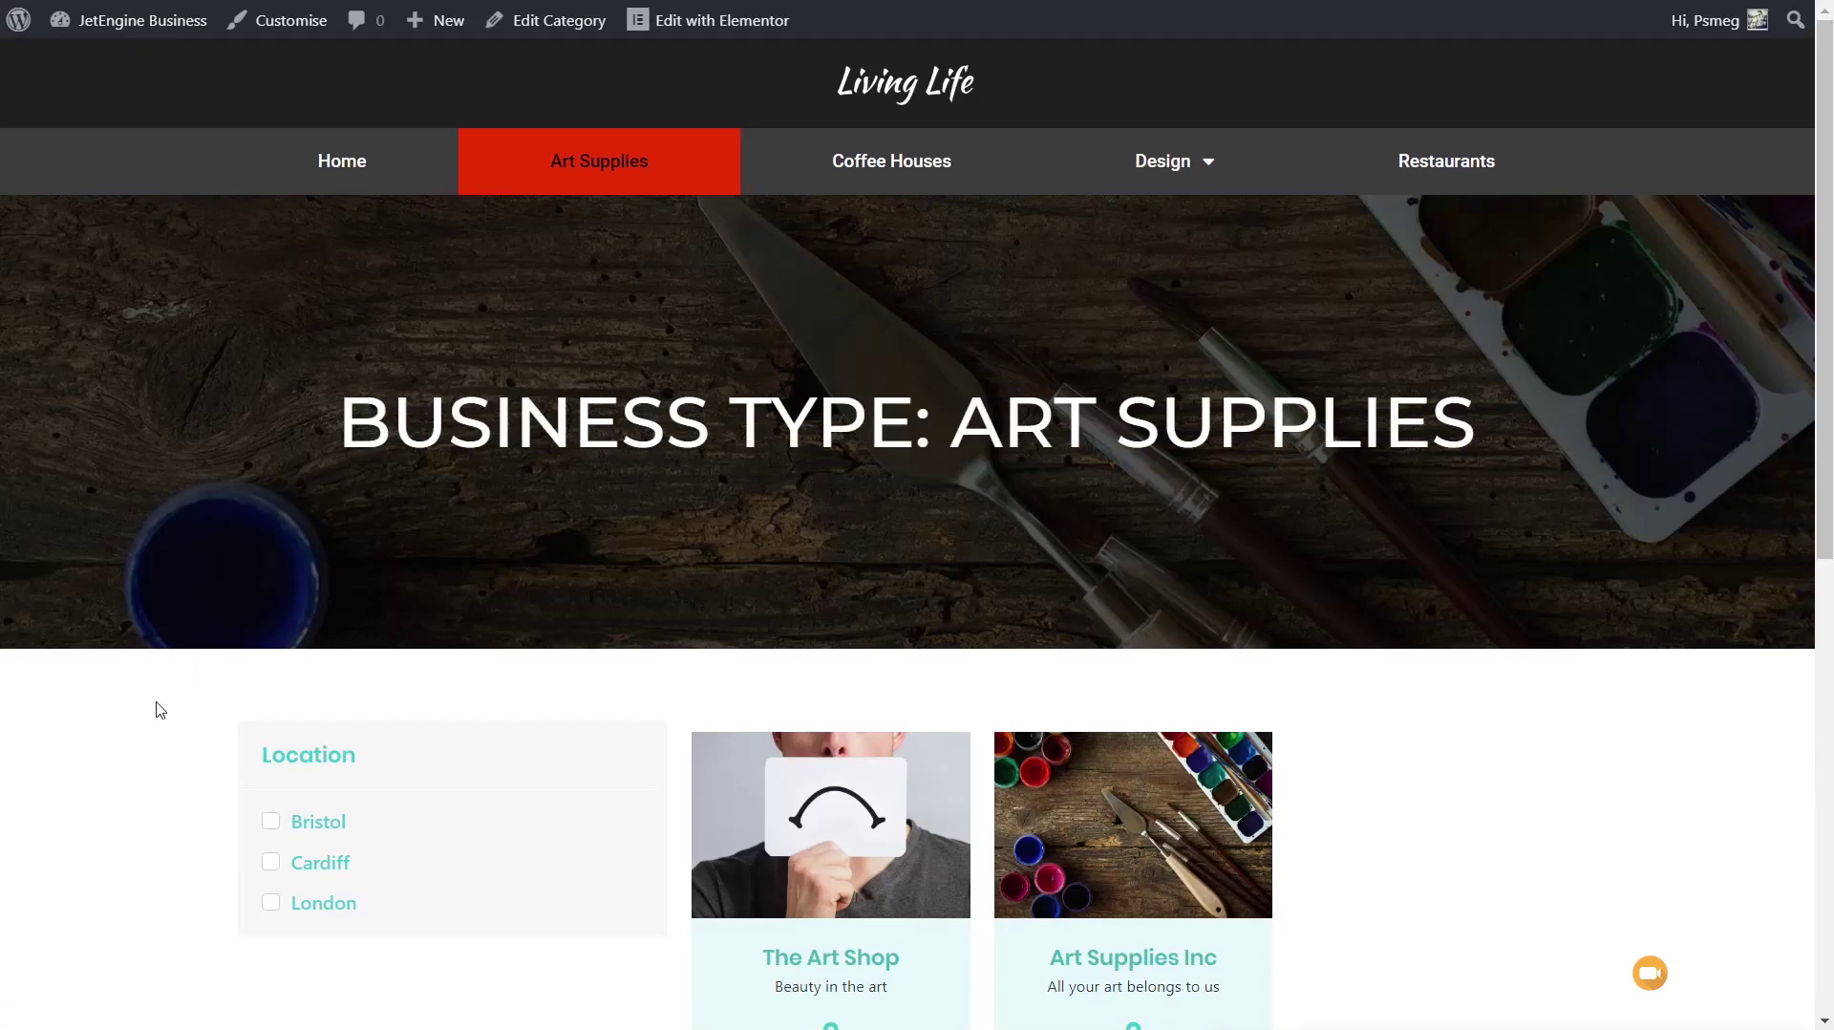
{"action": "left_click", "coordinate": [852, 176]}
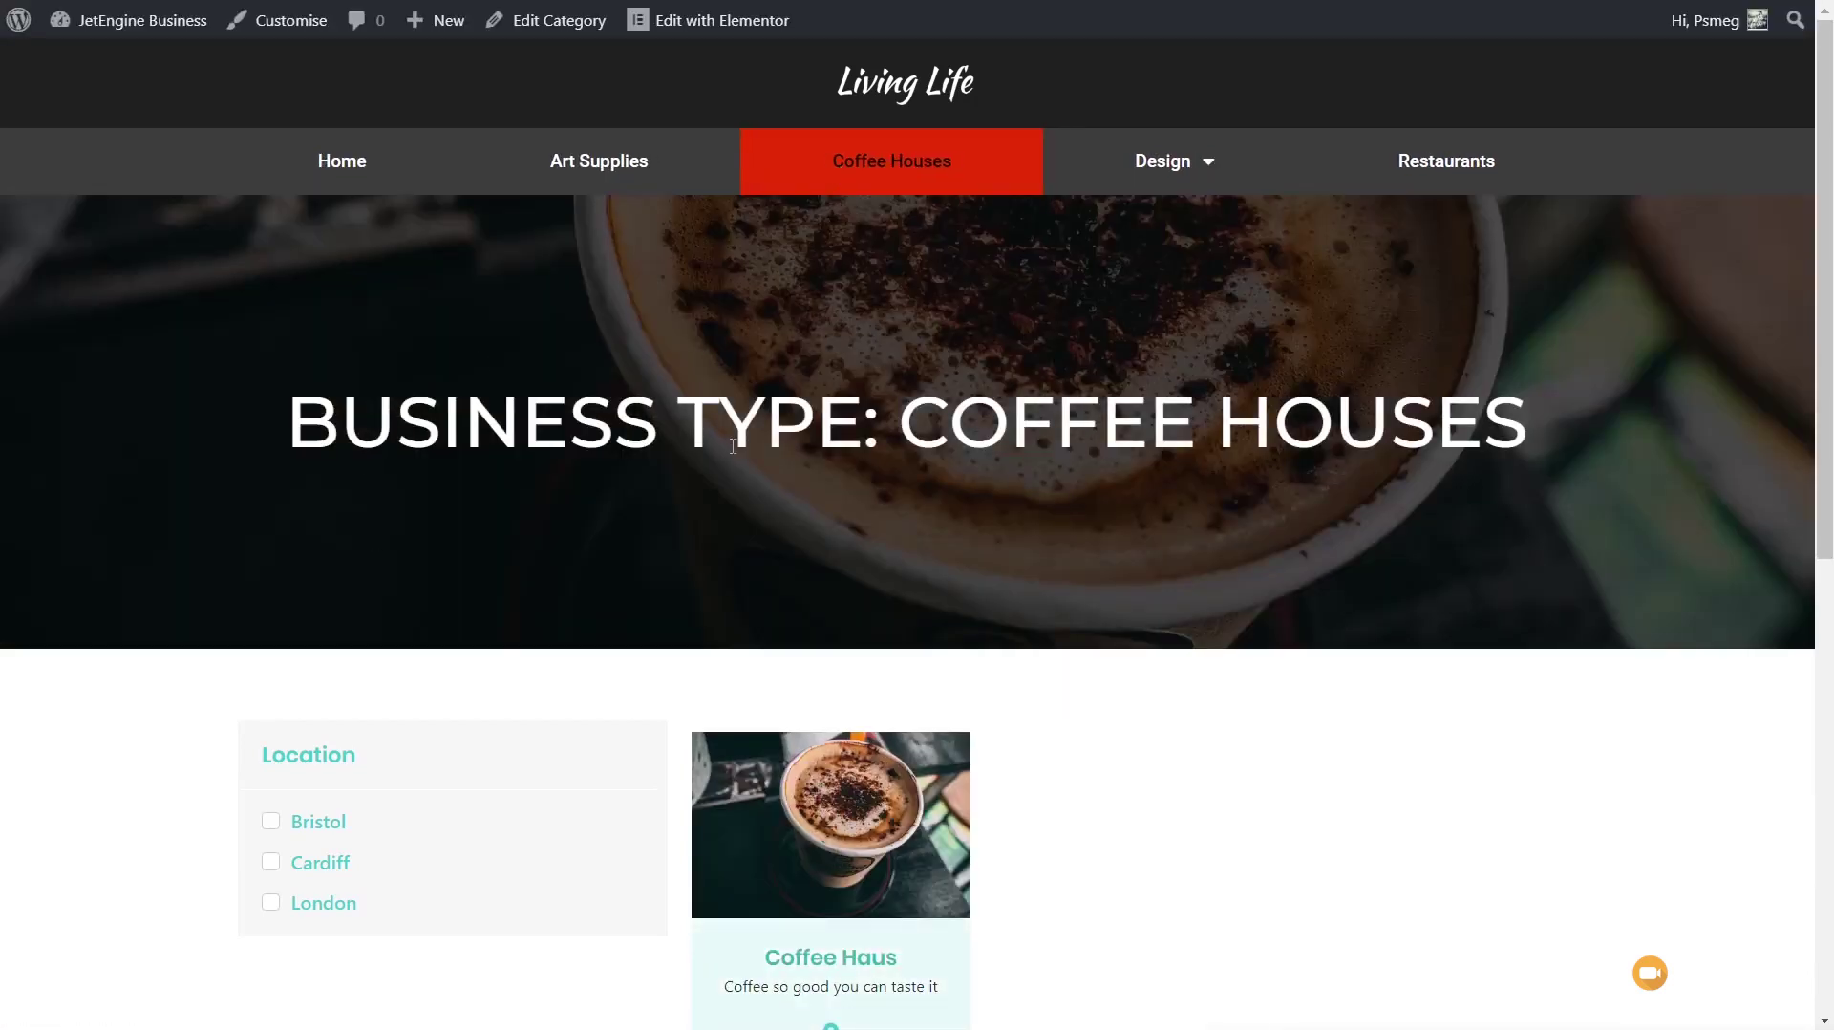
Step: Test the Cardiff and Bristol location filters on the Coffee Houses page by turning each on and off
{"action": "scroll", "coordinate": [499, 566], "scroll_direction": "down", "scroll_amount": 5}
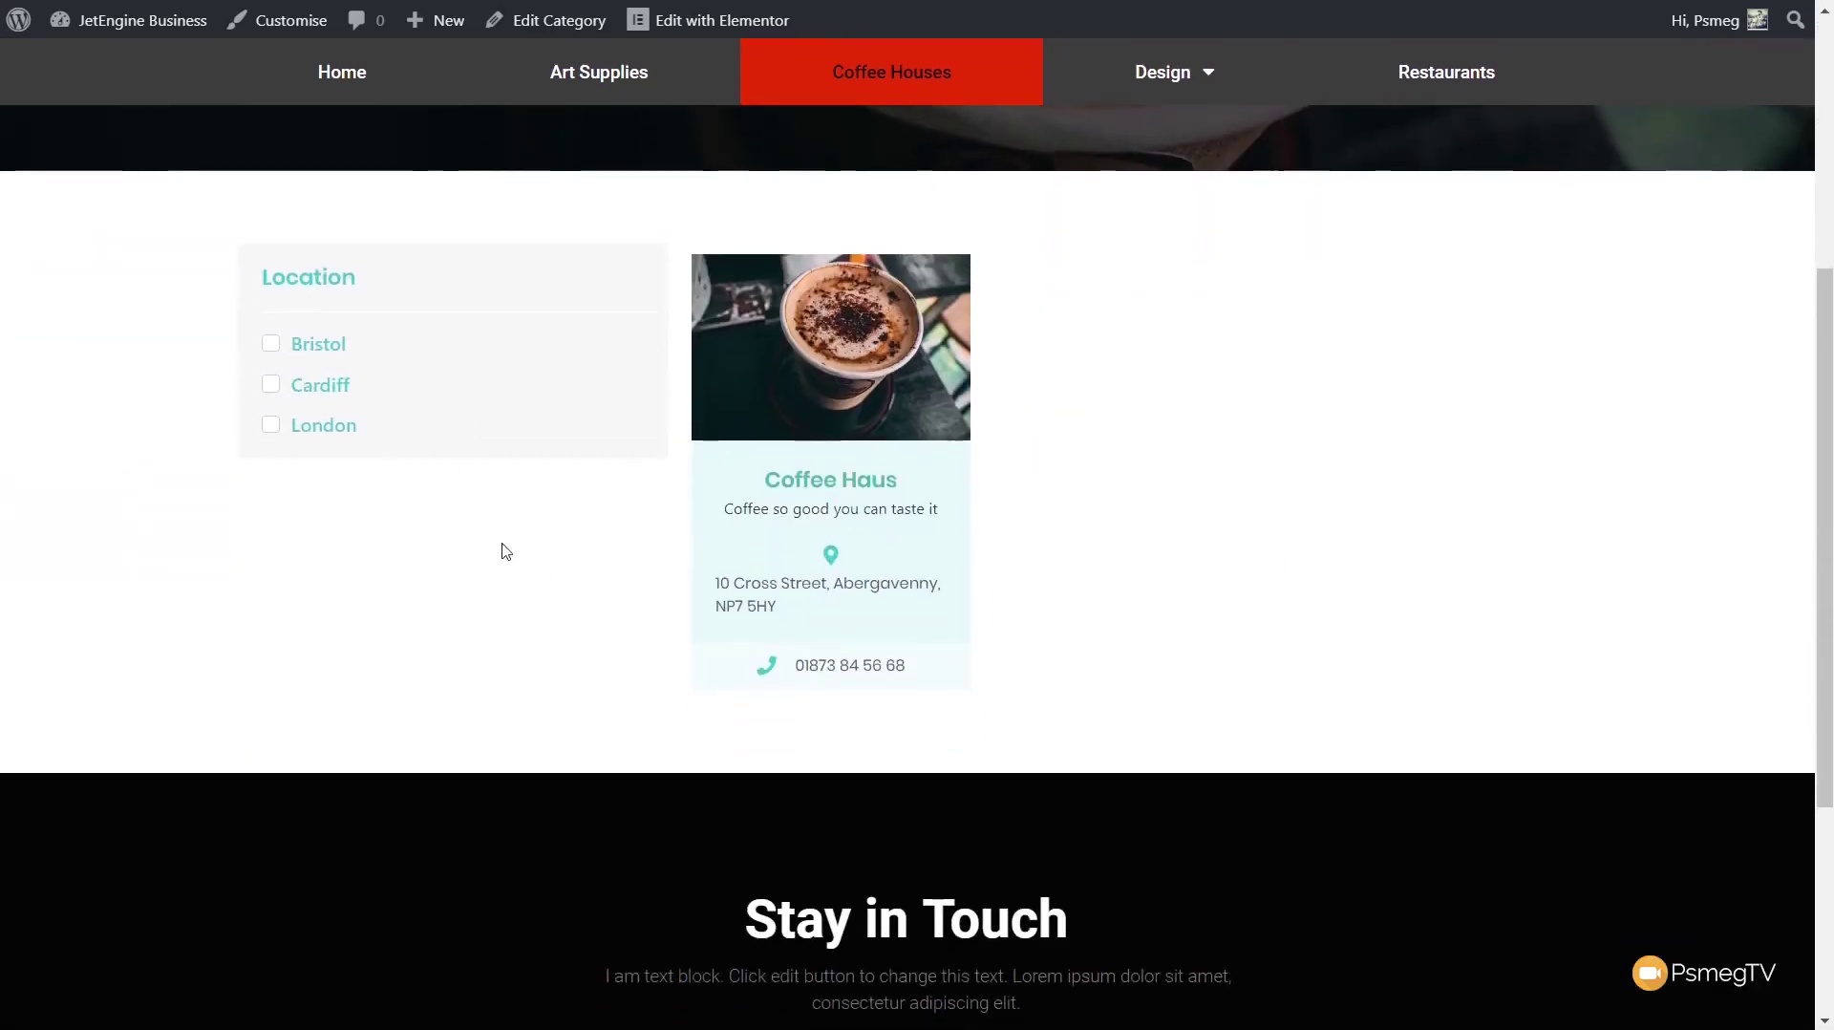
{"action": "left_click", "coordinate": [325, 391]}
{"action": "left_click", "coordinate": [325, 392]}
{"action": "left_click", "coordinate": [318, 356]}
{"action": "left_click", "coordinate": [318, 355]}
{"action": "scroll", "coordinate": [384, 539], "scroll_direction": "up", "scroll_amount": 5}
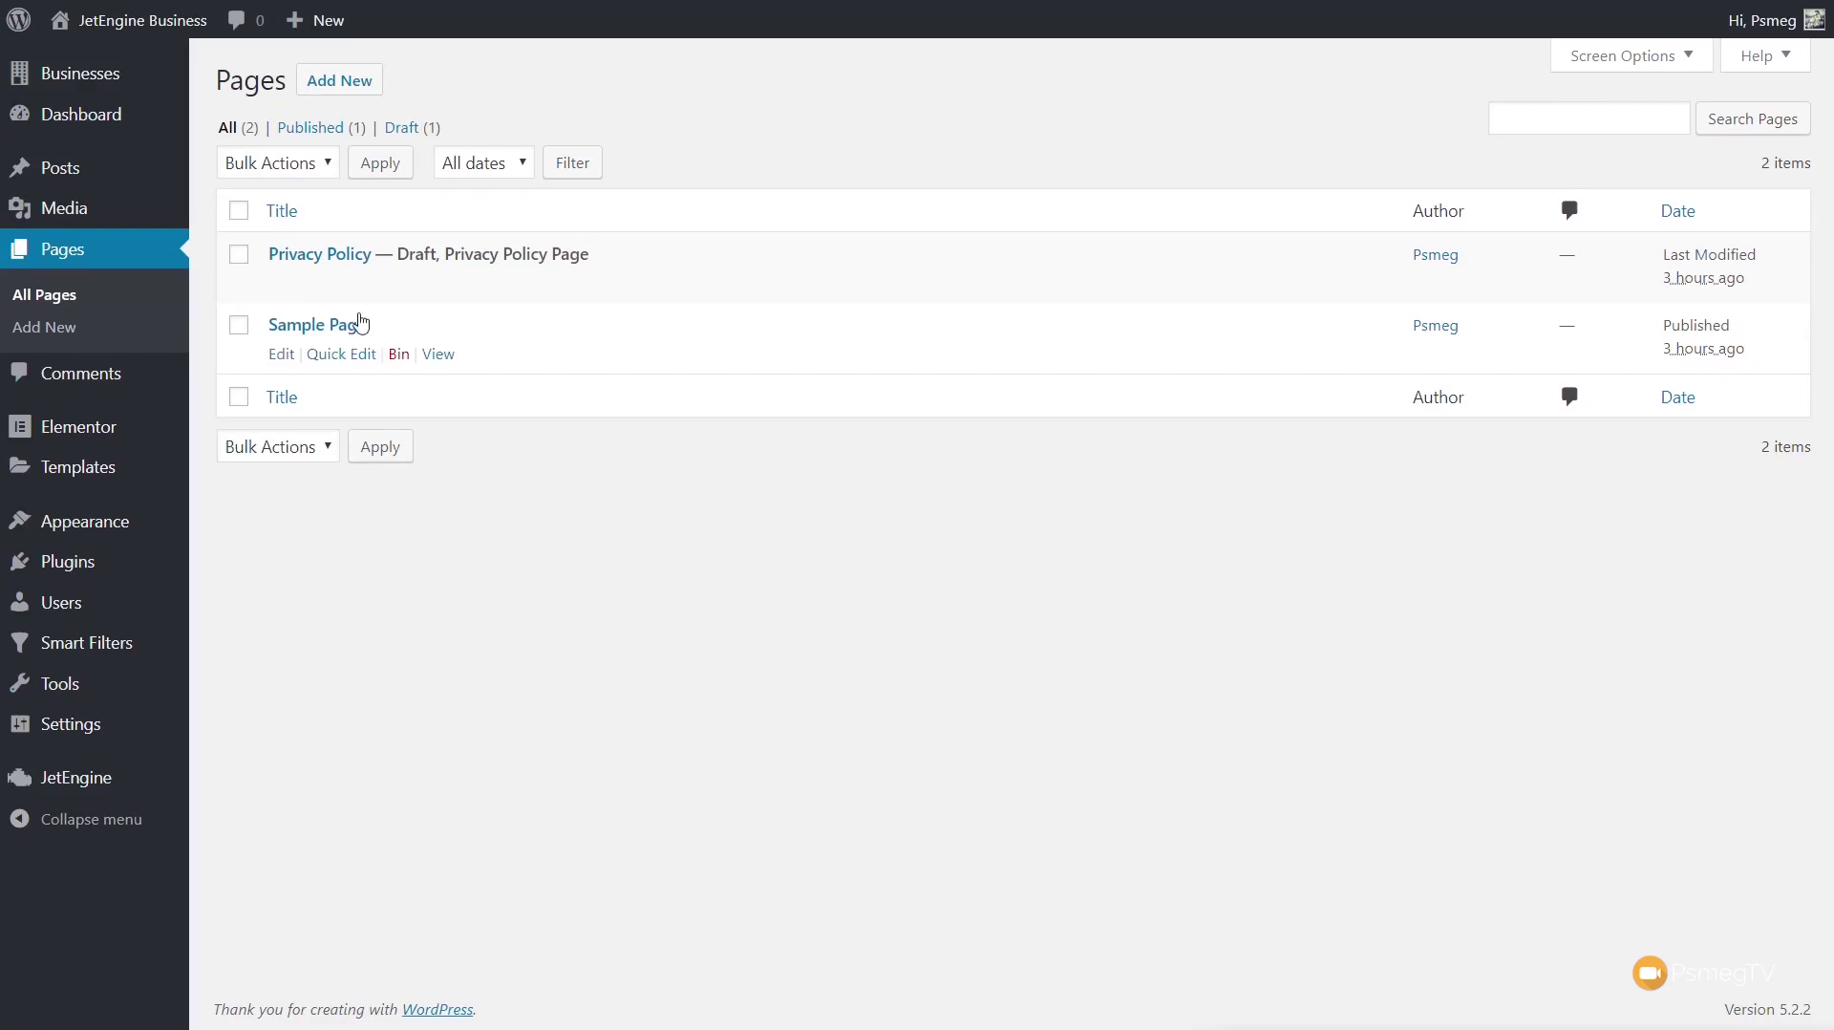
Step: Create a new WordPress page titled "Homepage" and publish it
{"action": "left_click", "coordinate": [346, 76]}
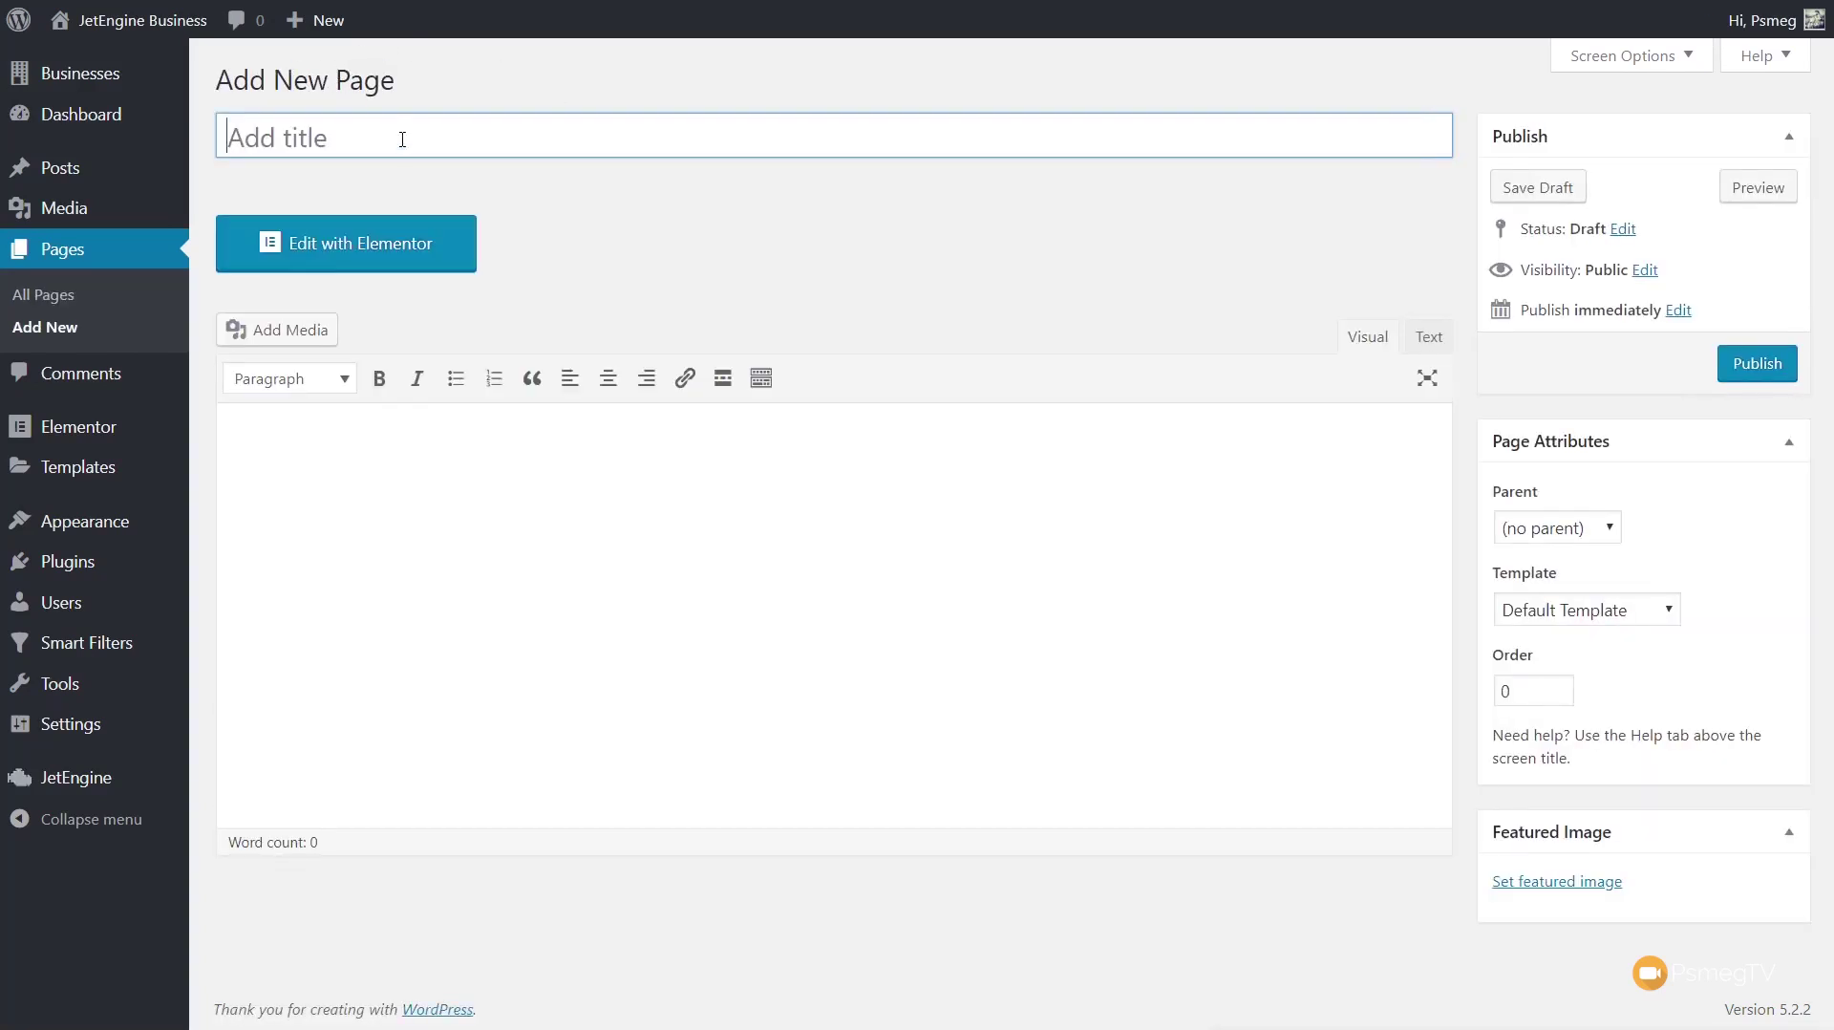
{"action": "type", "text": "Homepage"}
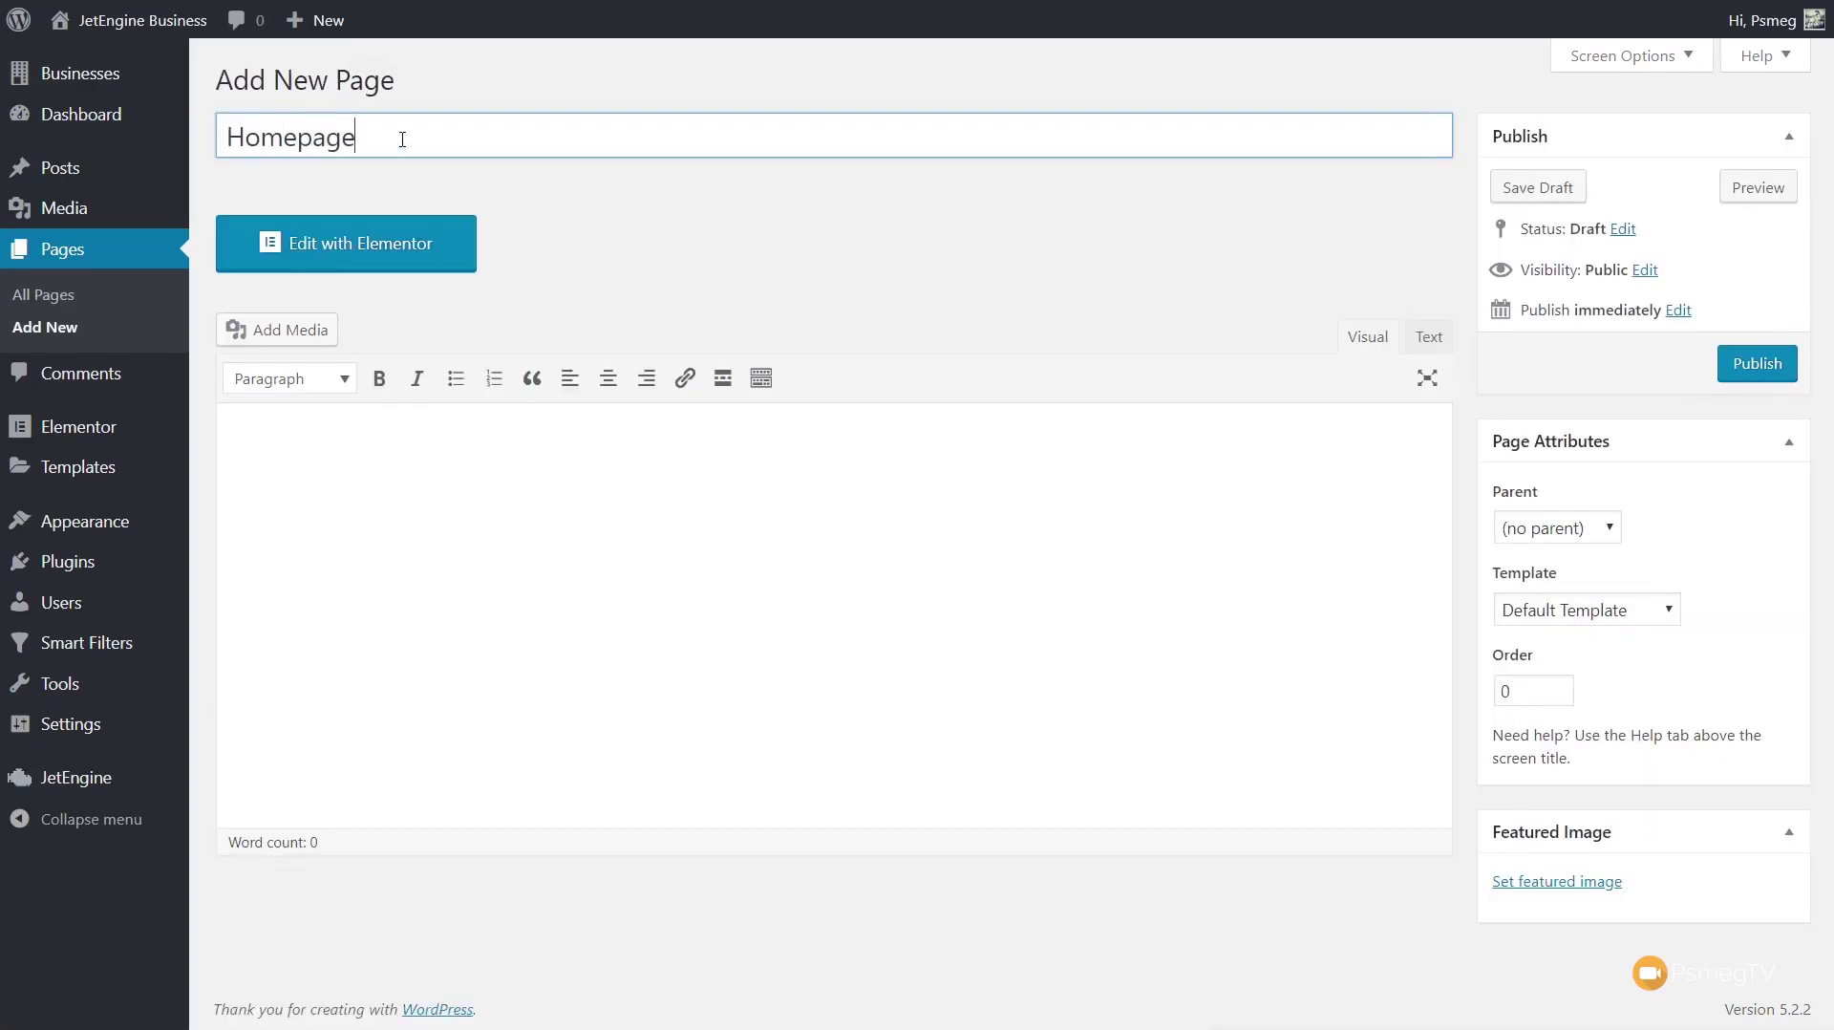
{"action": "left_click", "coordinate": [673, 229]}
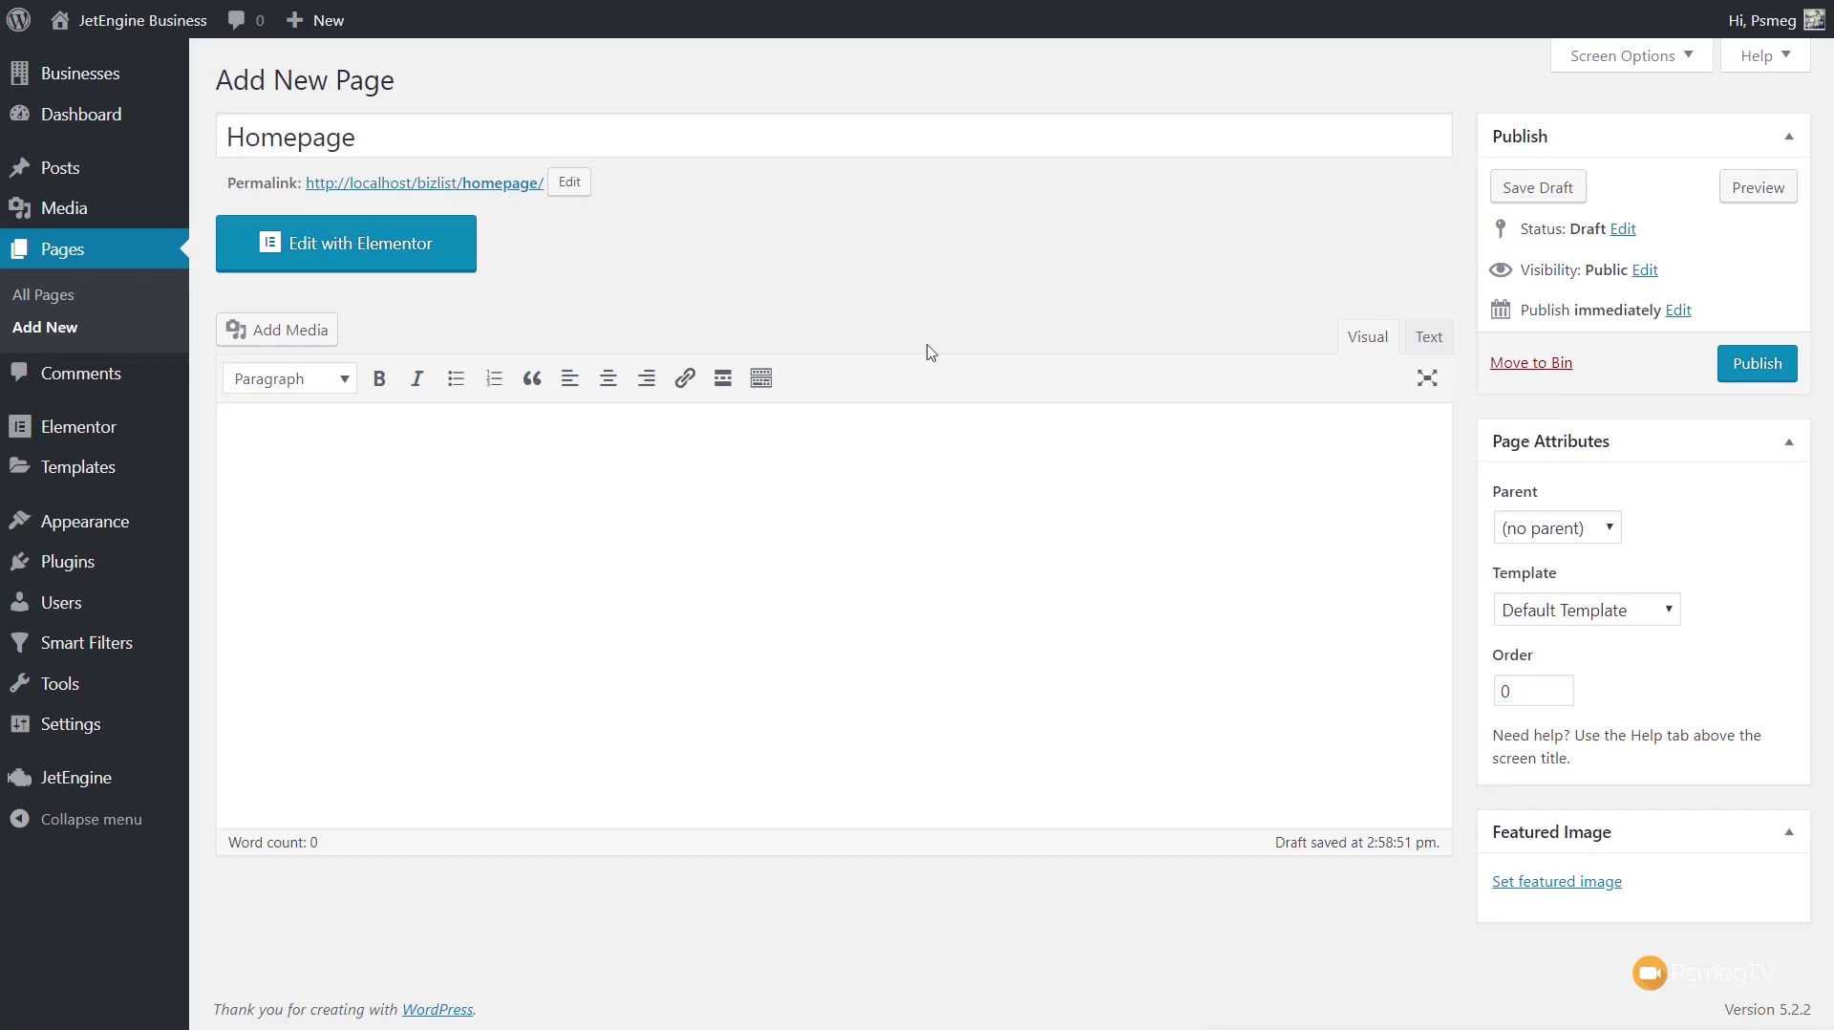
{"action": "left_click", "coordinate": [1757, 364]}
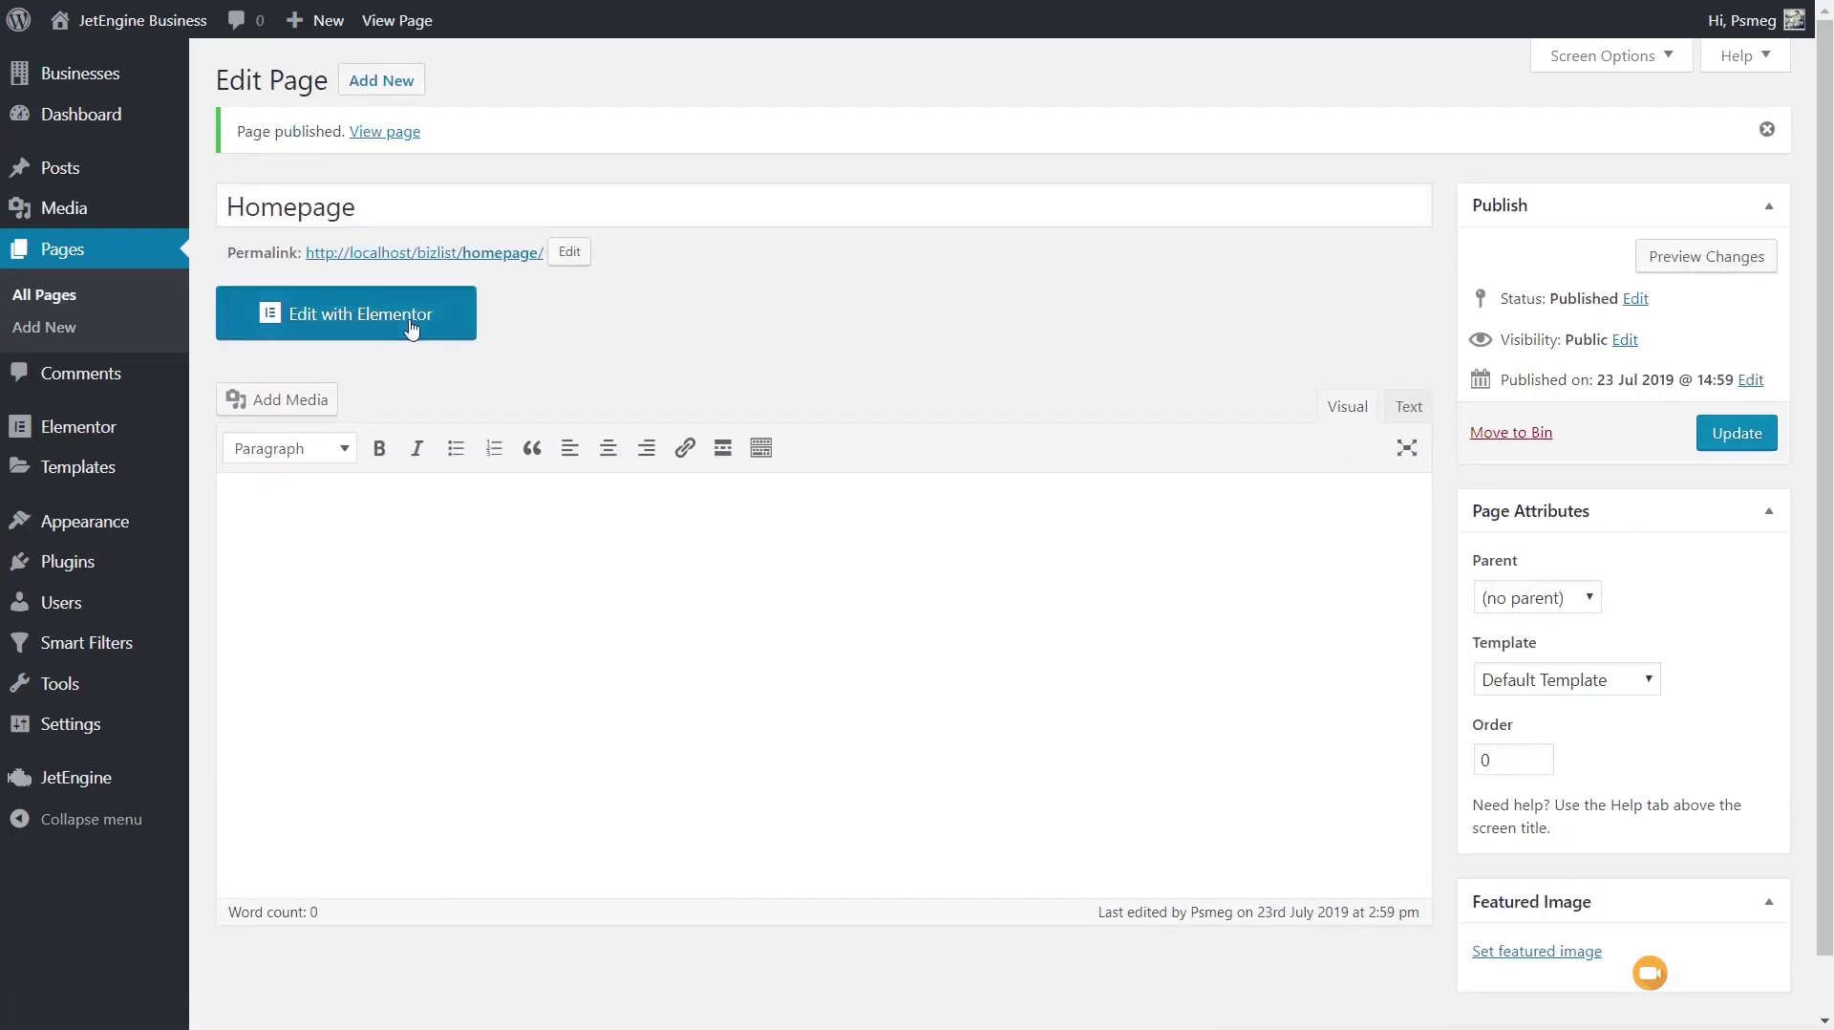
Step: Open the Homepage in the Elementor editor and hide its page title
{"action": "left_click", "coordinate": [413, 330]}
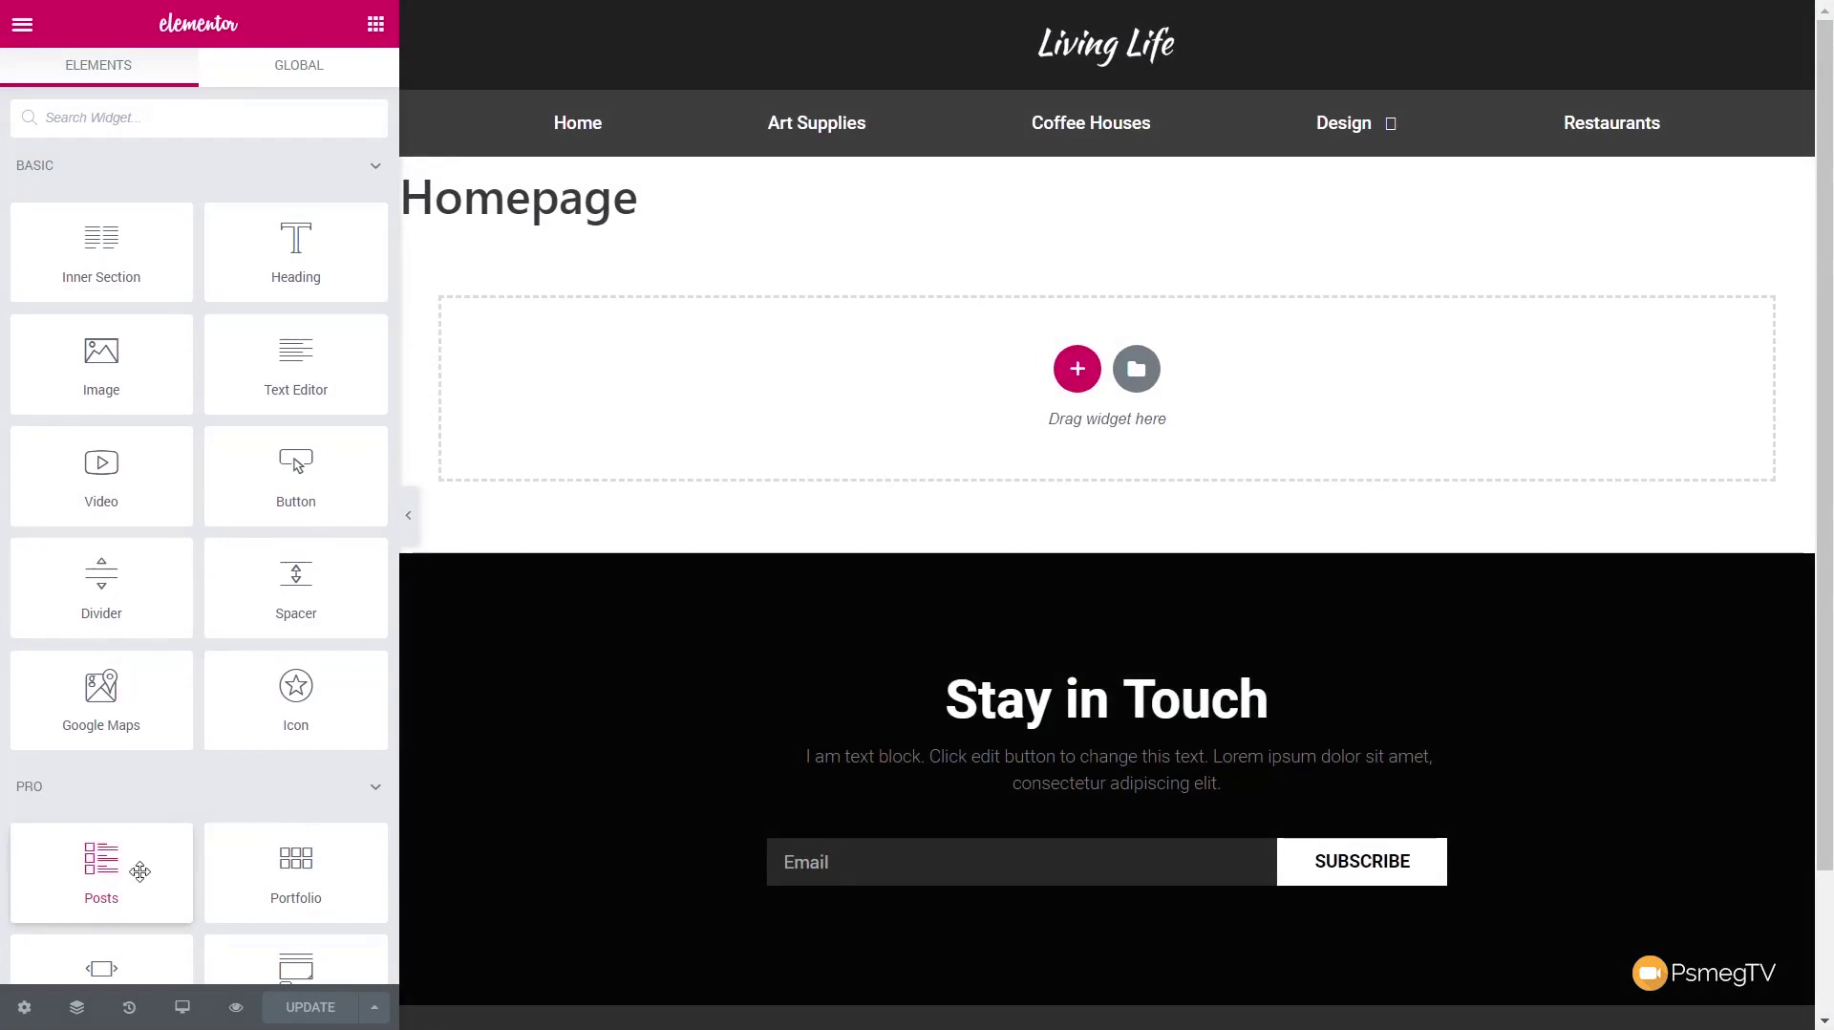
{"action": "left_click", "coordinate": [25, 1007]}
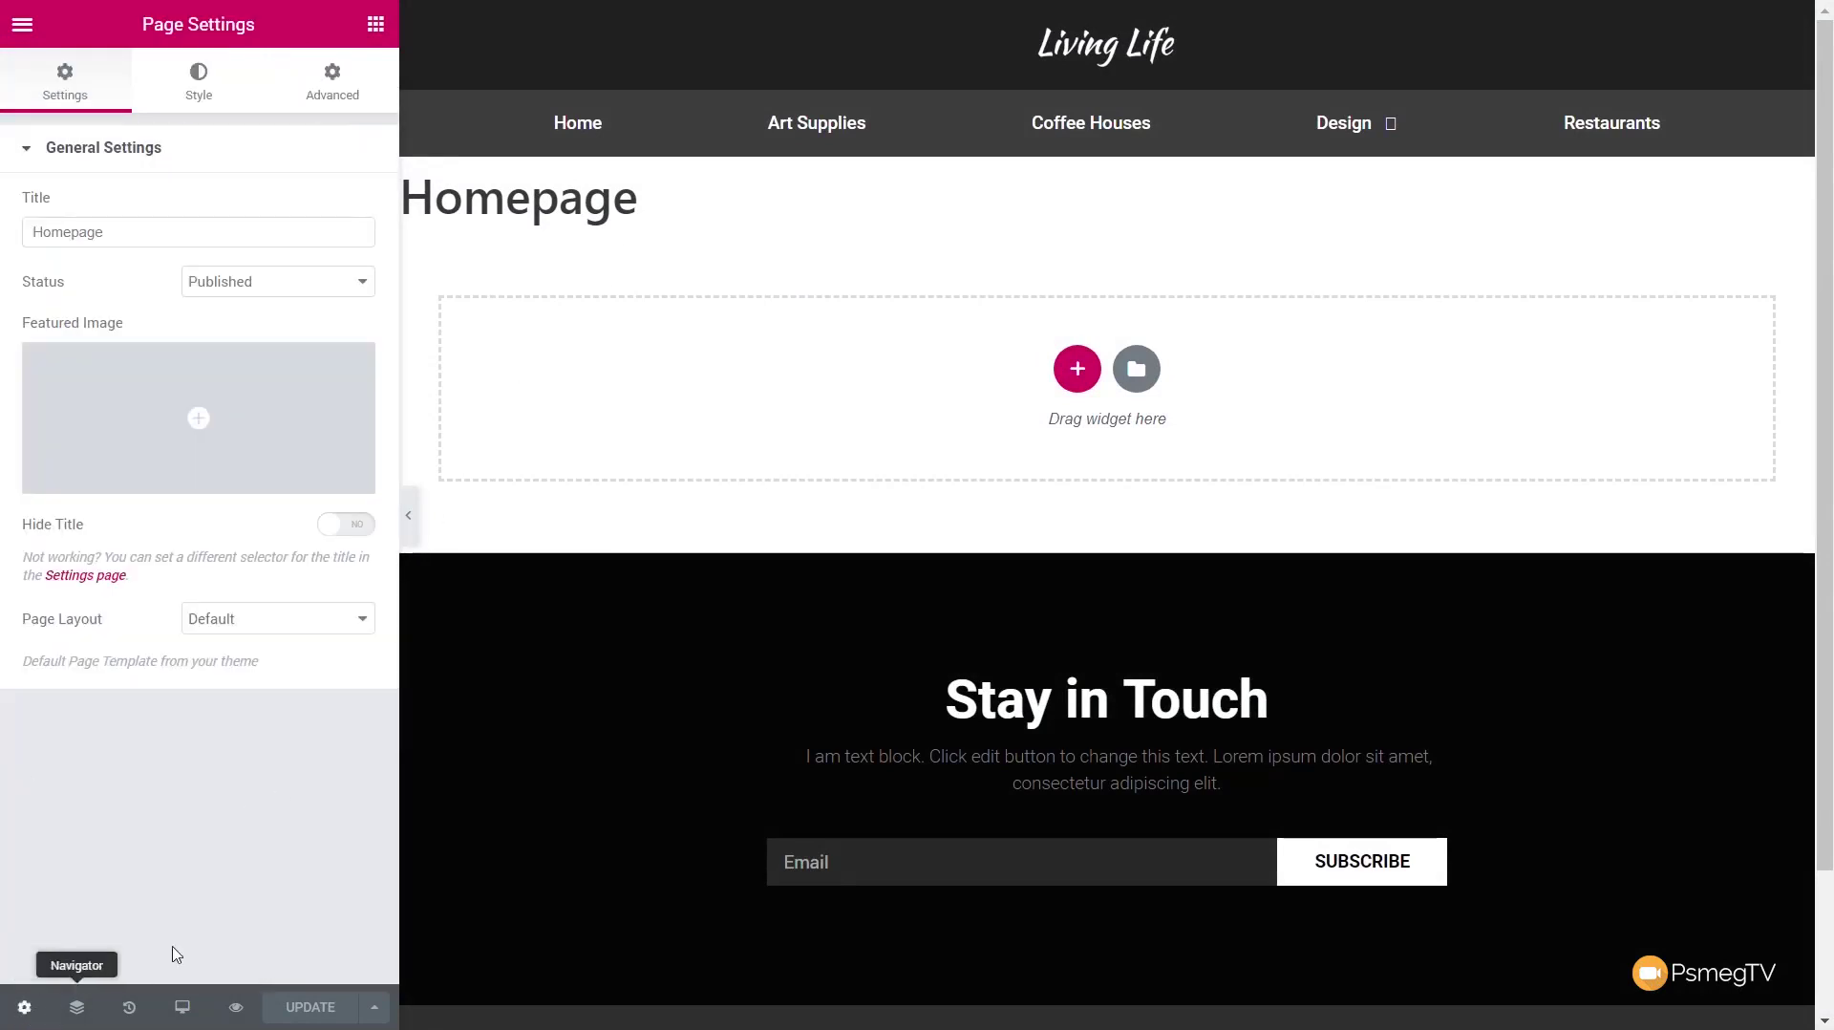
{"action": "left_click", "coordinate": [360, 524]}
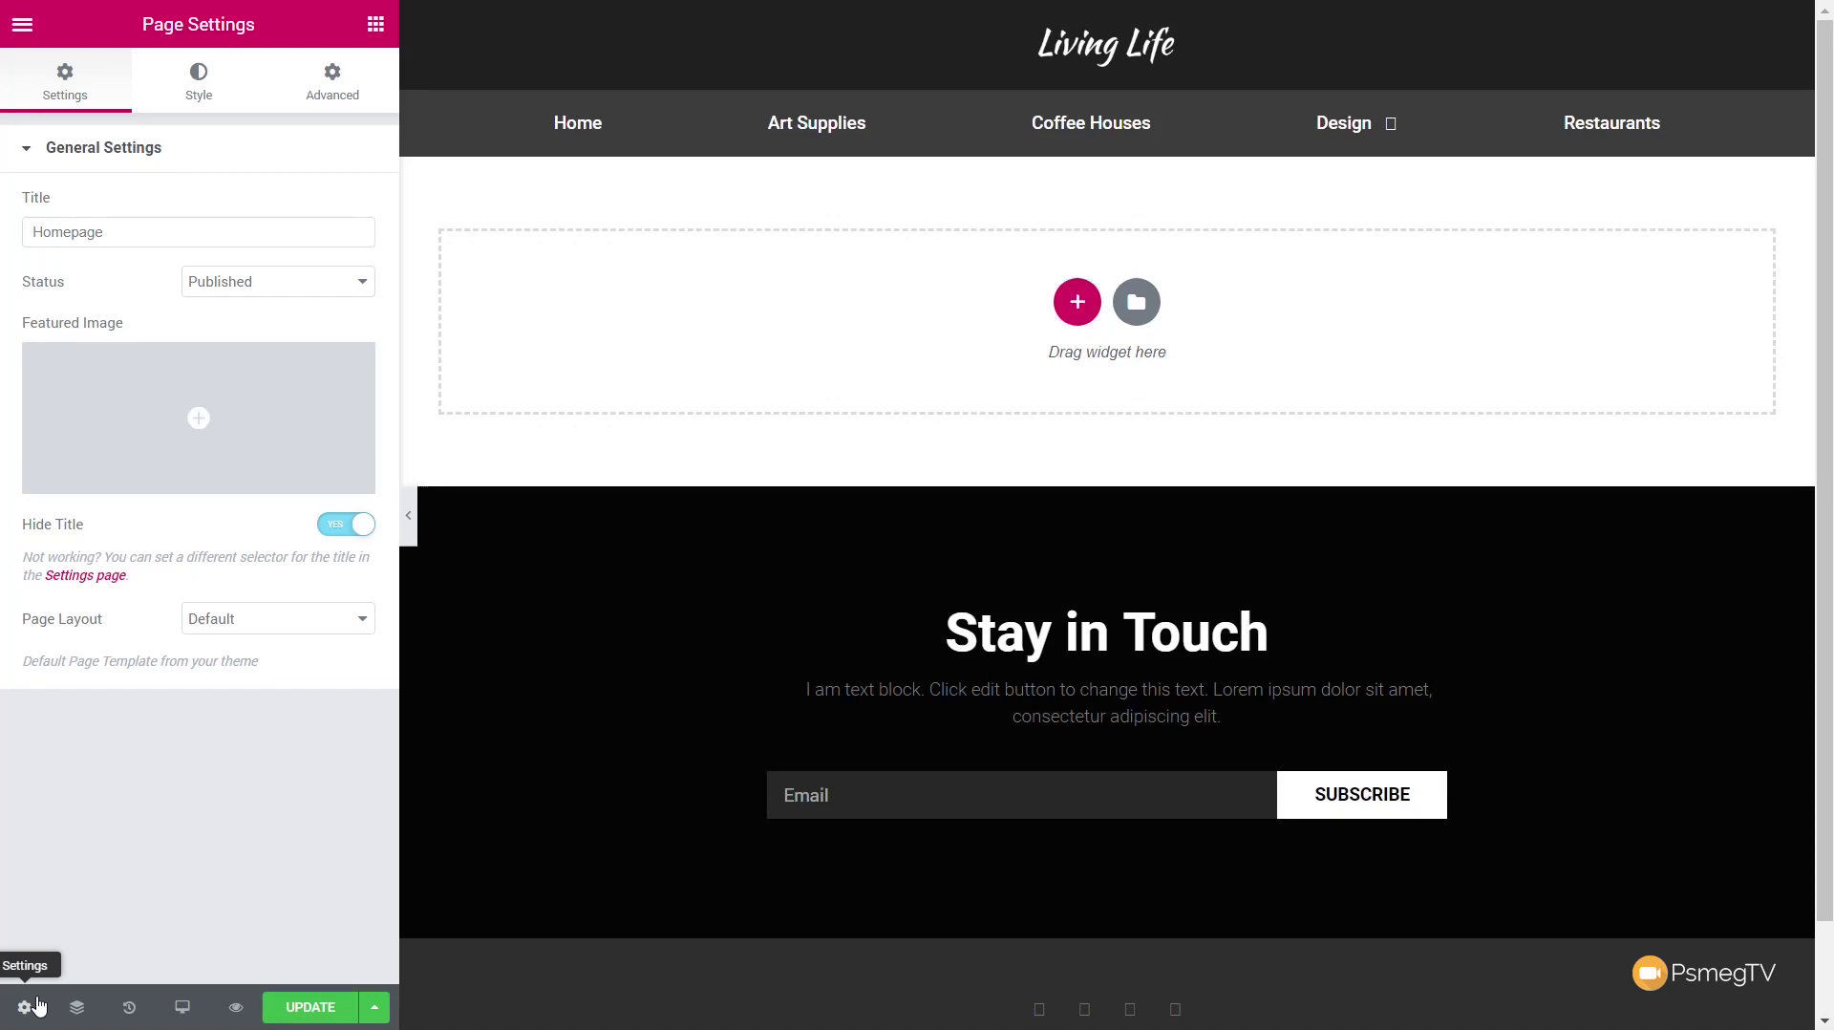
{"action": "left_click", "coordinate": [37, 1005]}
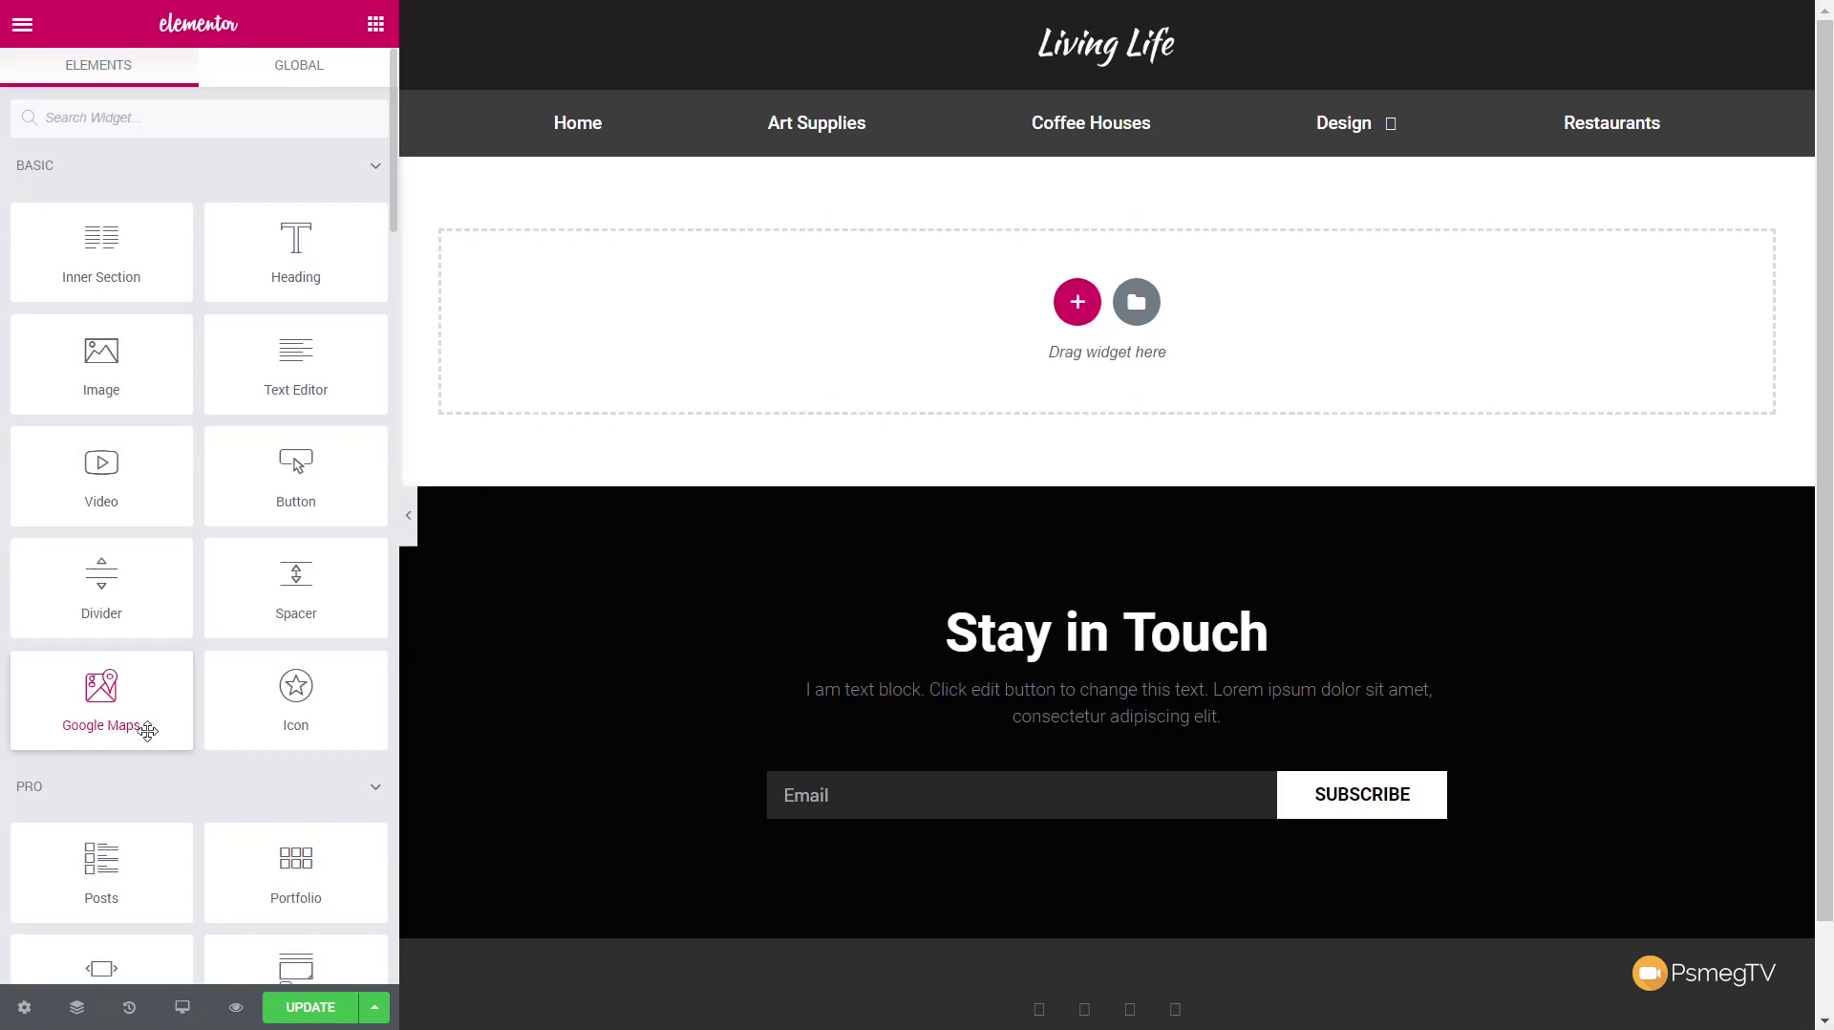
Step: Add a new single-column section to the empty Homepage
{"action": "left_click", "coordinate": [1077, 302]}
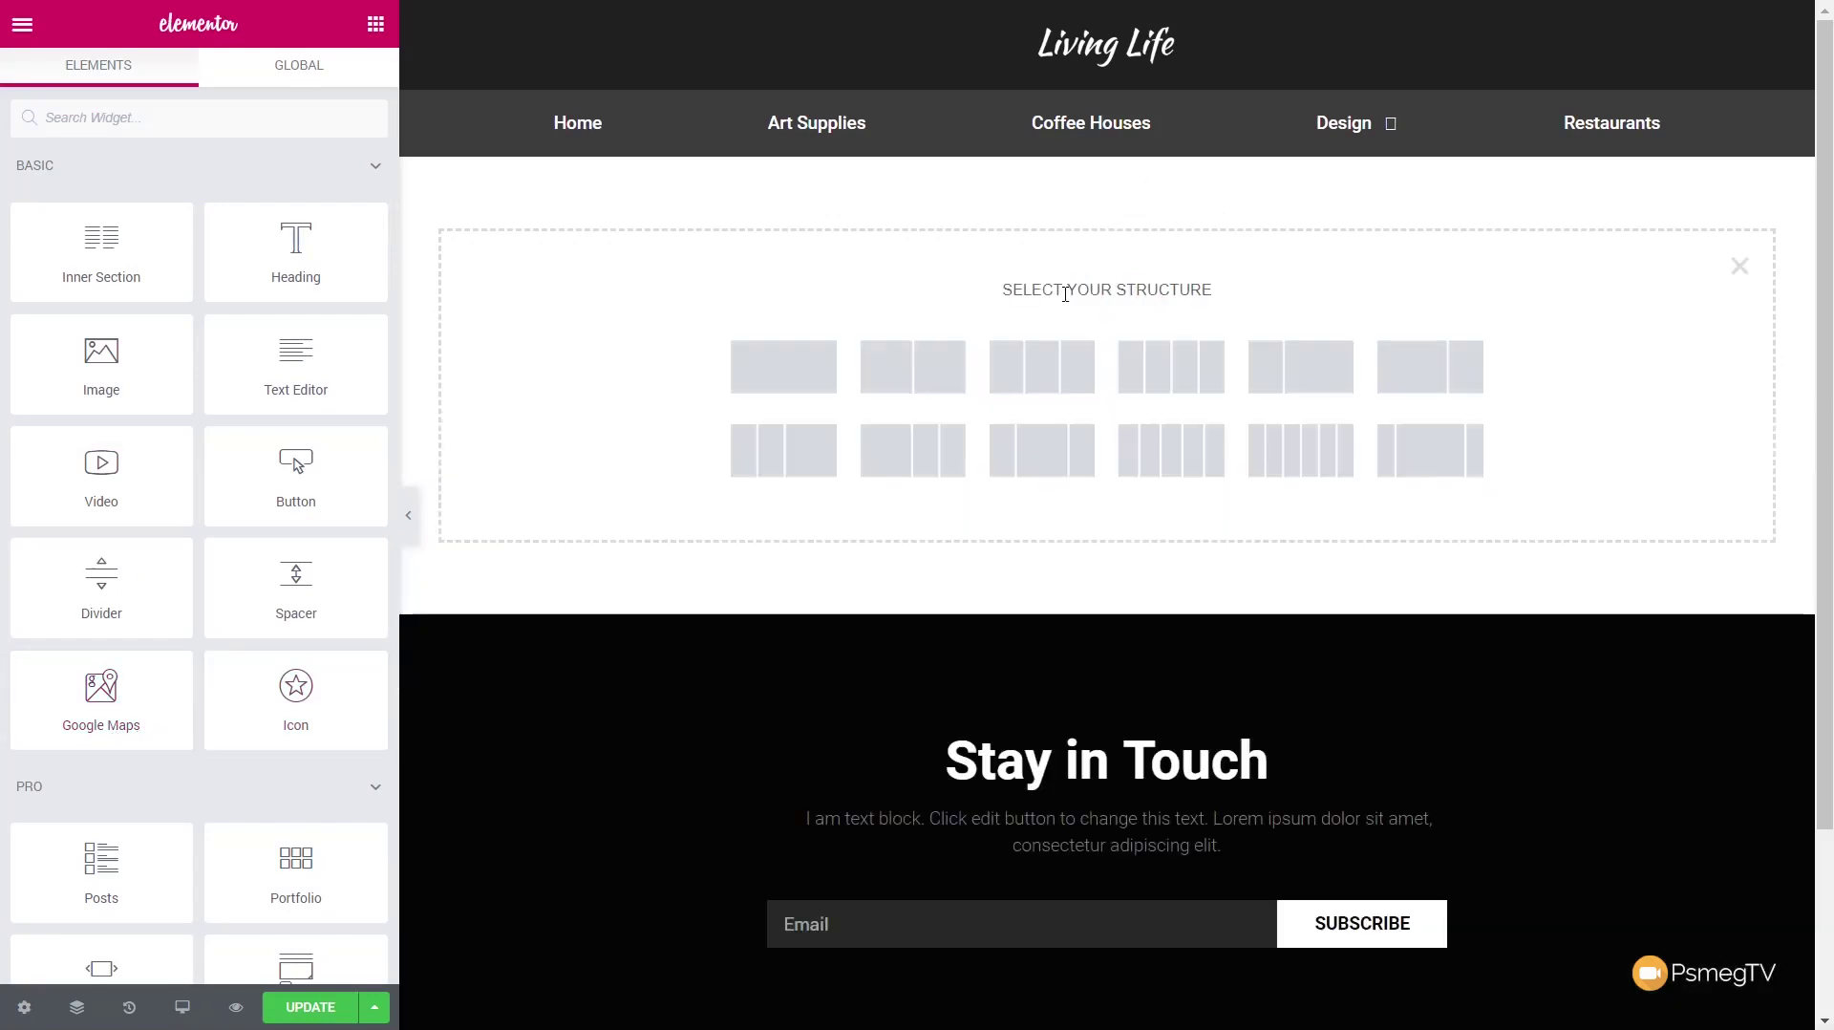
{"action": "left_click", "coordinate": [806, 364]}
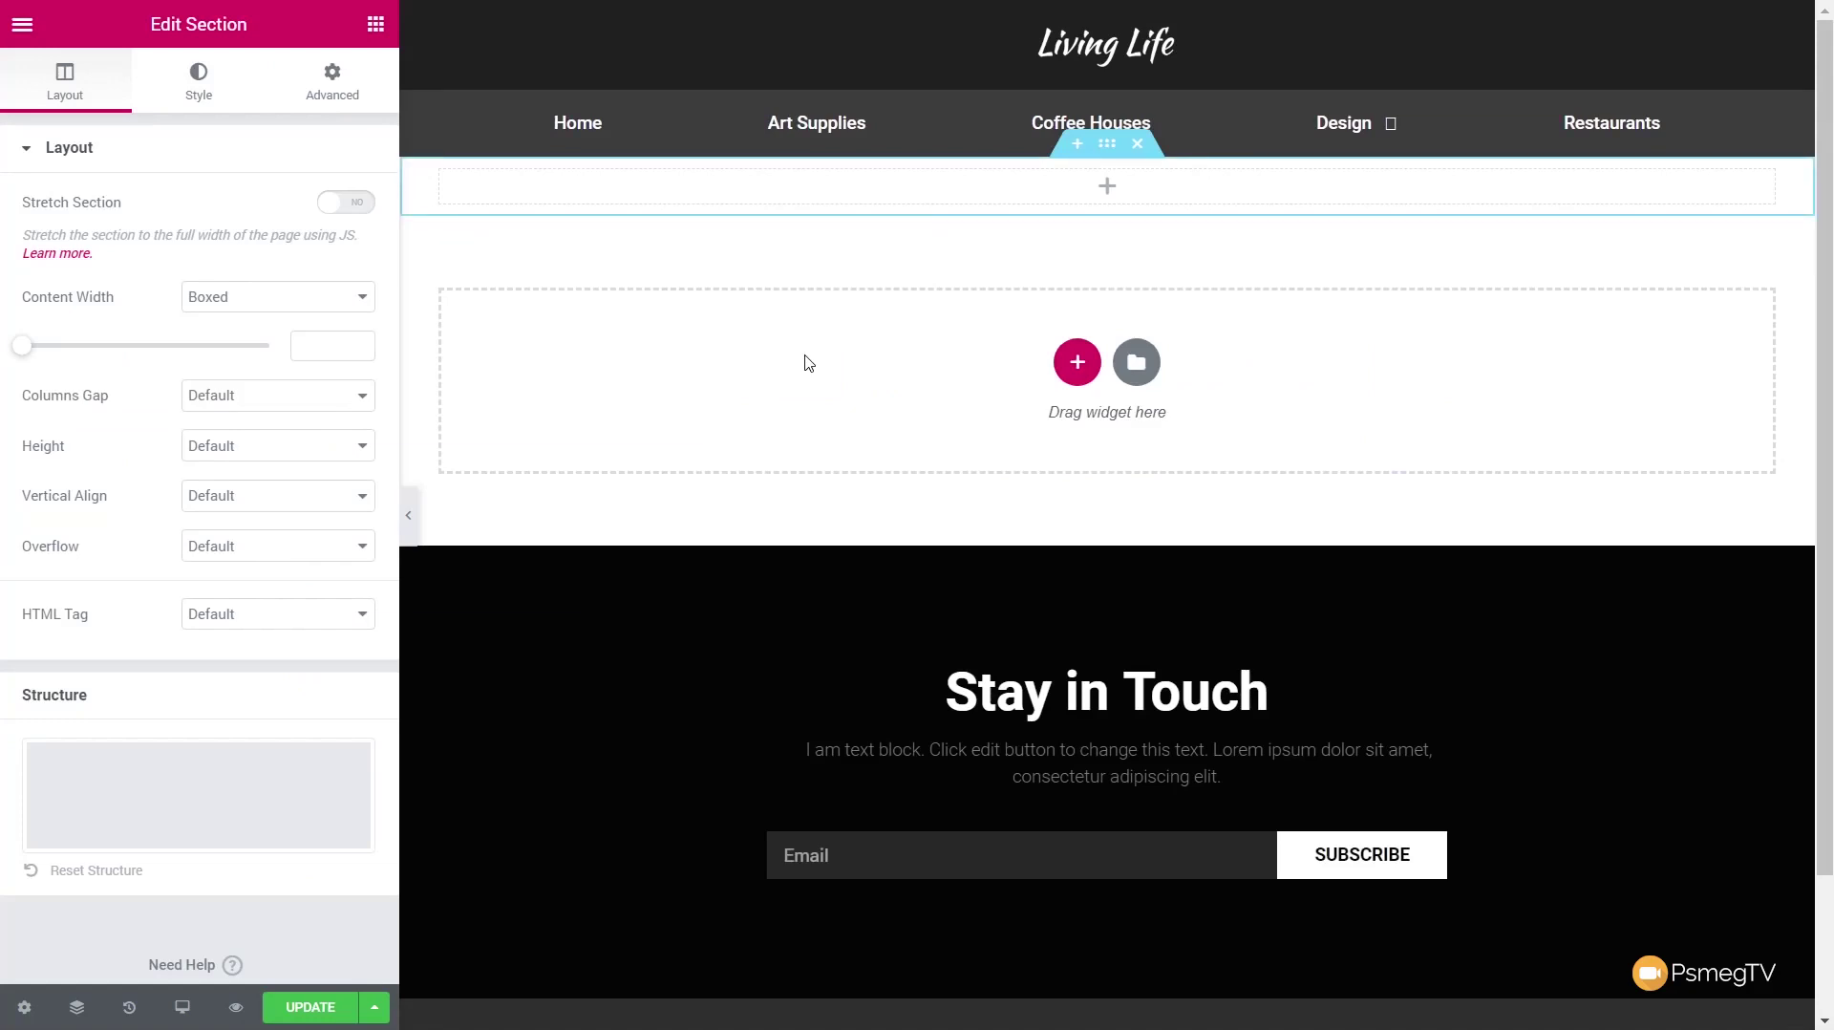
Step: Add a second section with a one-third/two-thirds column structure and place a Checkboxes Filter in its narrow column
{"action": "left_click", "coordinate": [1078, 363]}
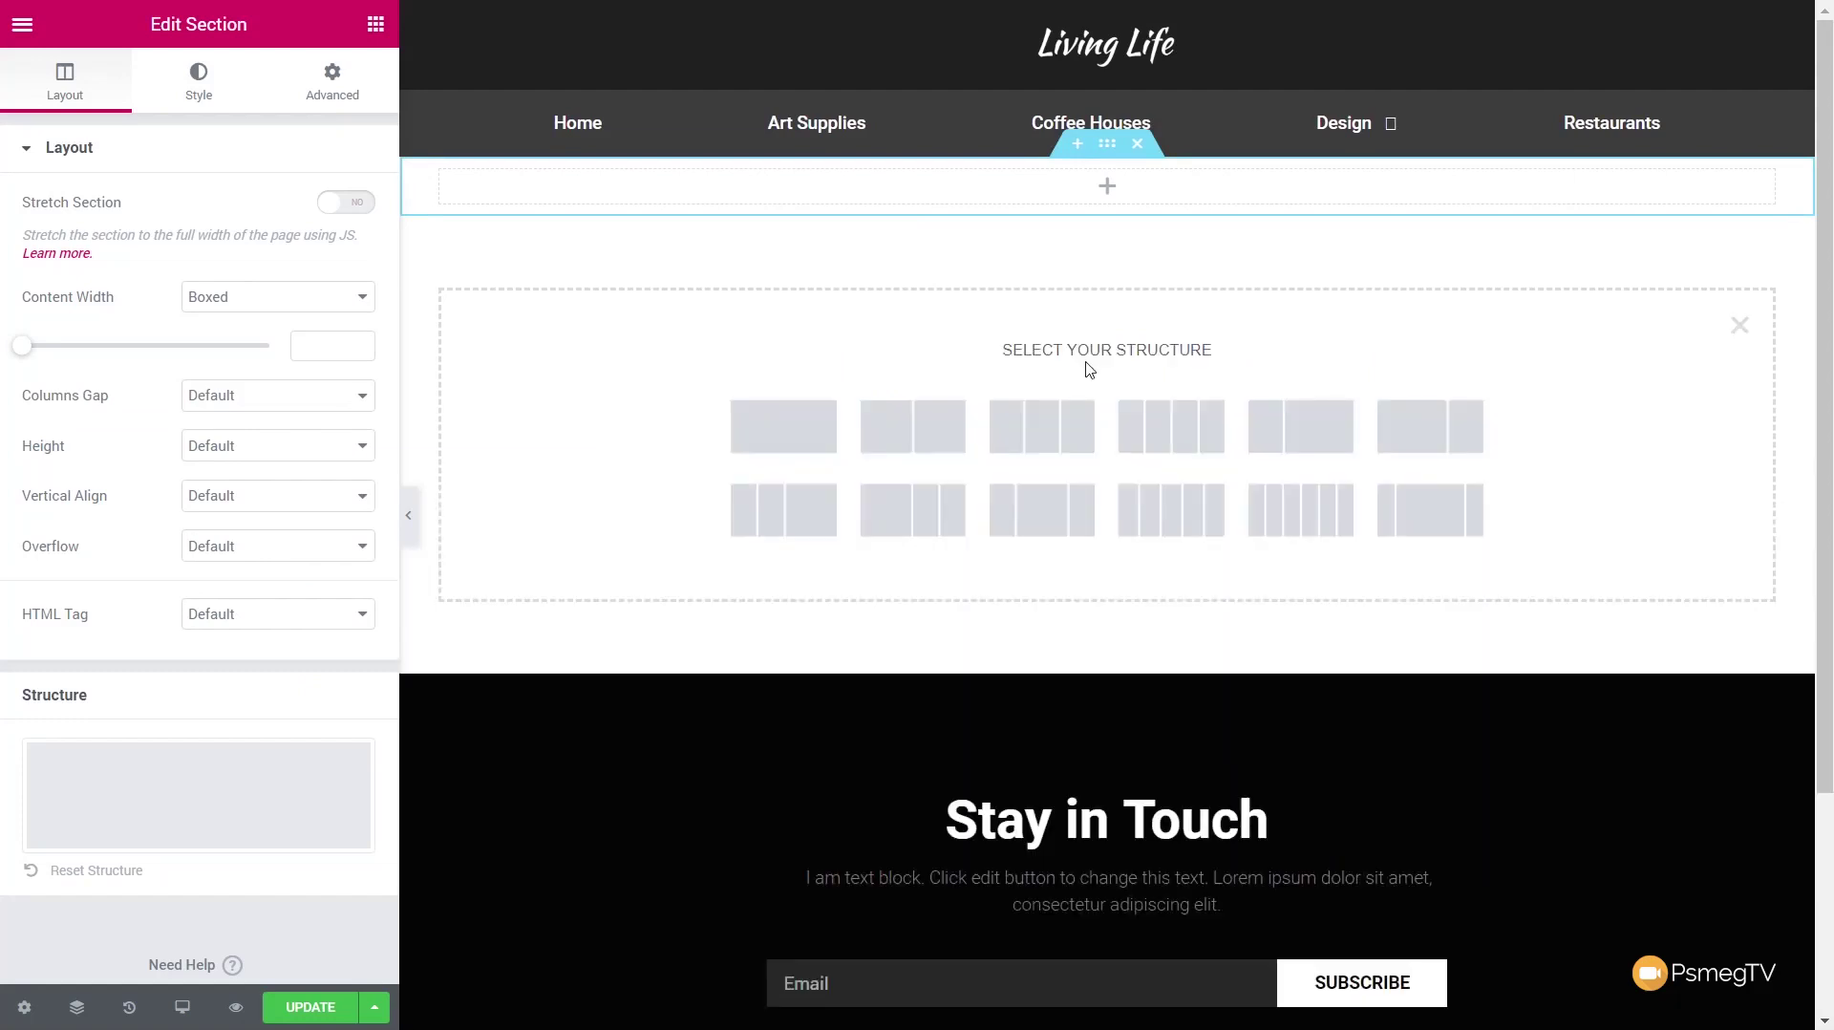
{"action": "left_click", "coordinate": [1305, 439]}
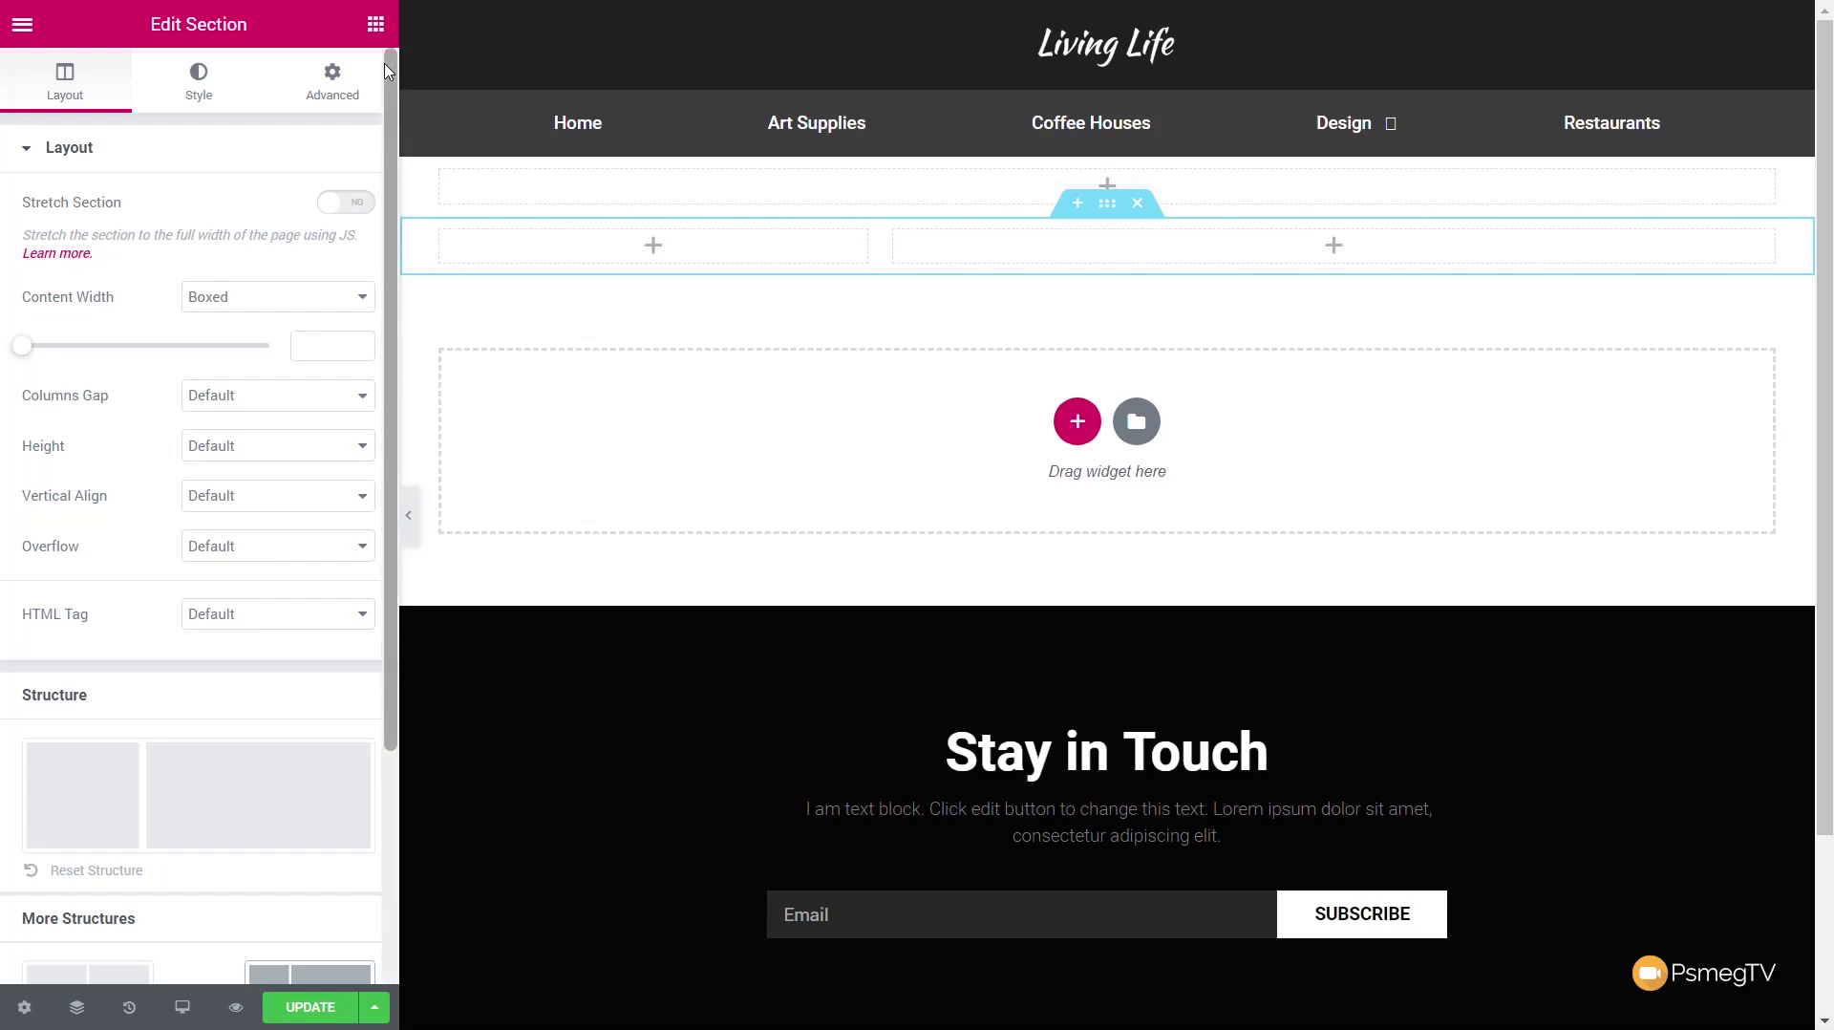
{"action": "left_click", "coordinate": [375, 24]}
{"action": "scroll", "coordinate": [191, 611], "scroll_direction": "down", "scroll_amount": 15}
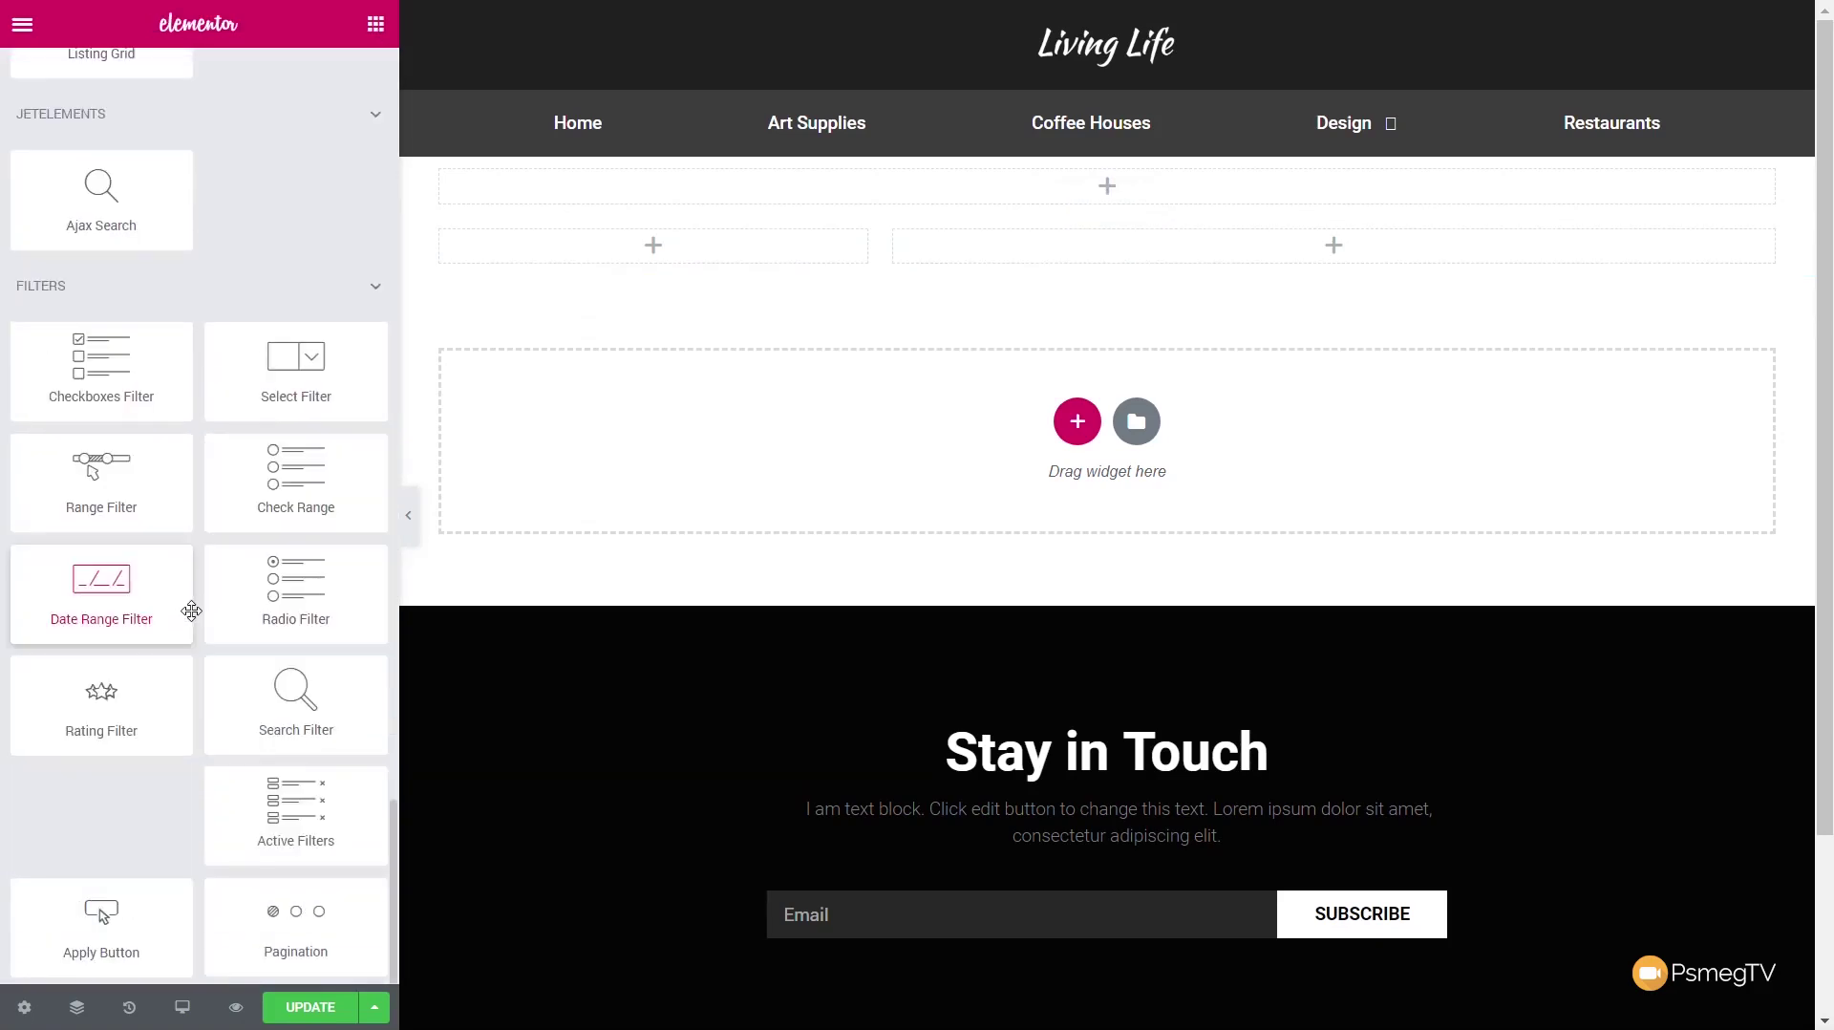
{"action": "left_click_drag", "start_coordinate": [66, 378], "coordinate": [573, 249]}
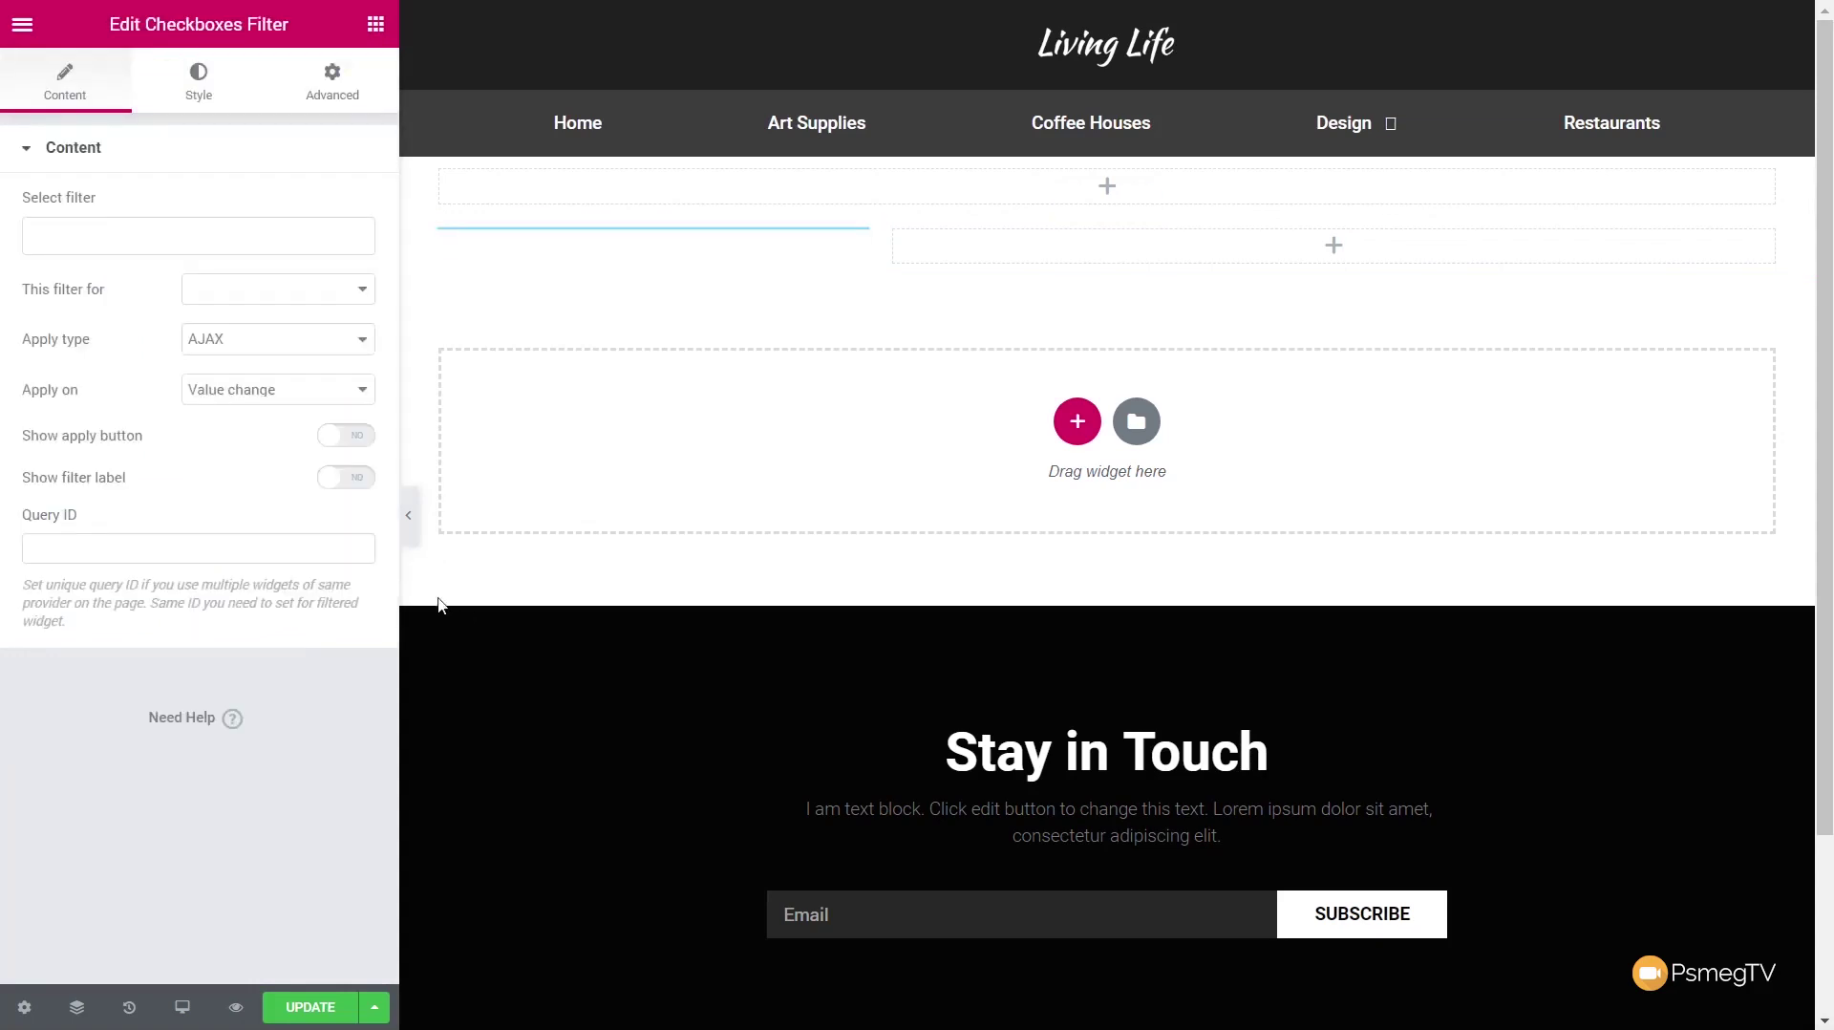
Step: Set the checkboxes filter to use Business Location and apply it to JetEngine
{"action": "left_click", "coordinate": [143, 234]}
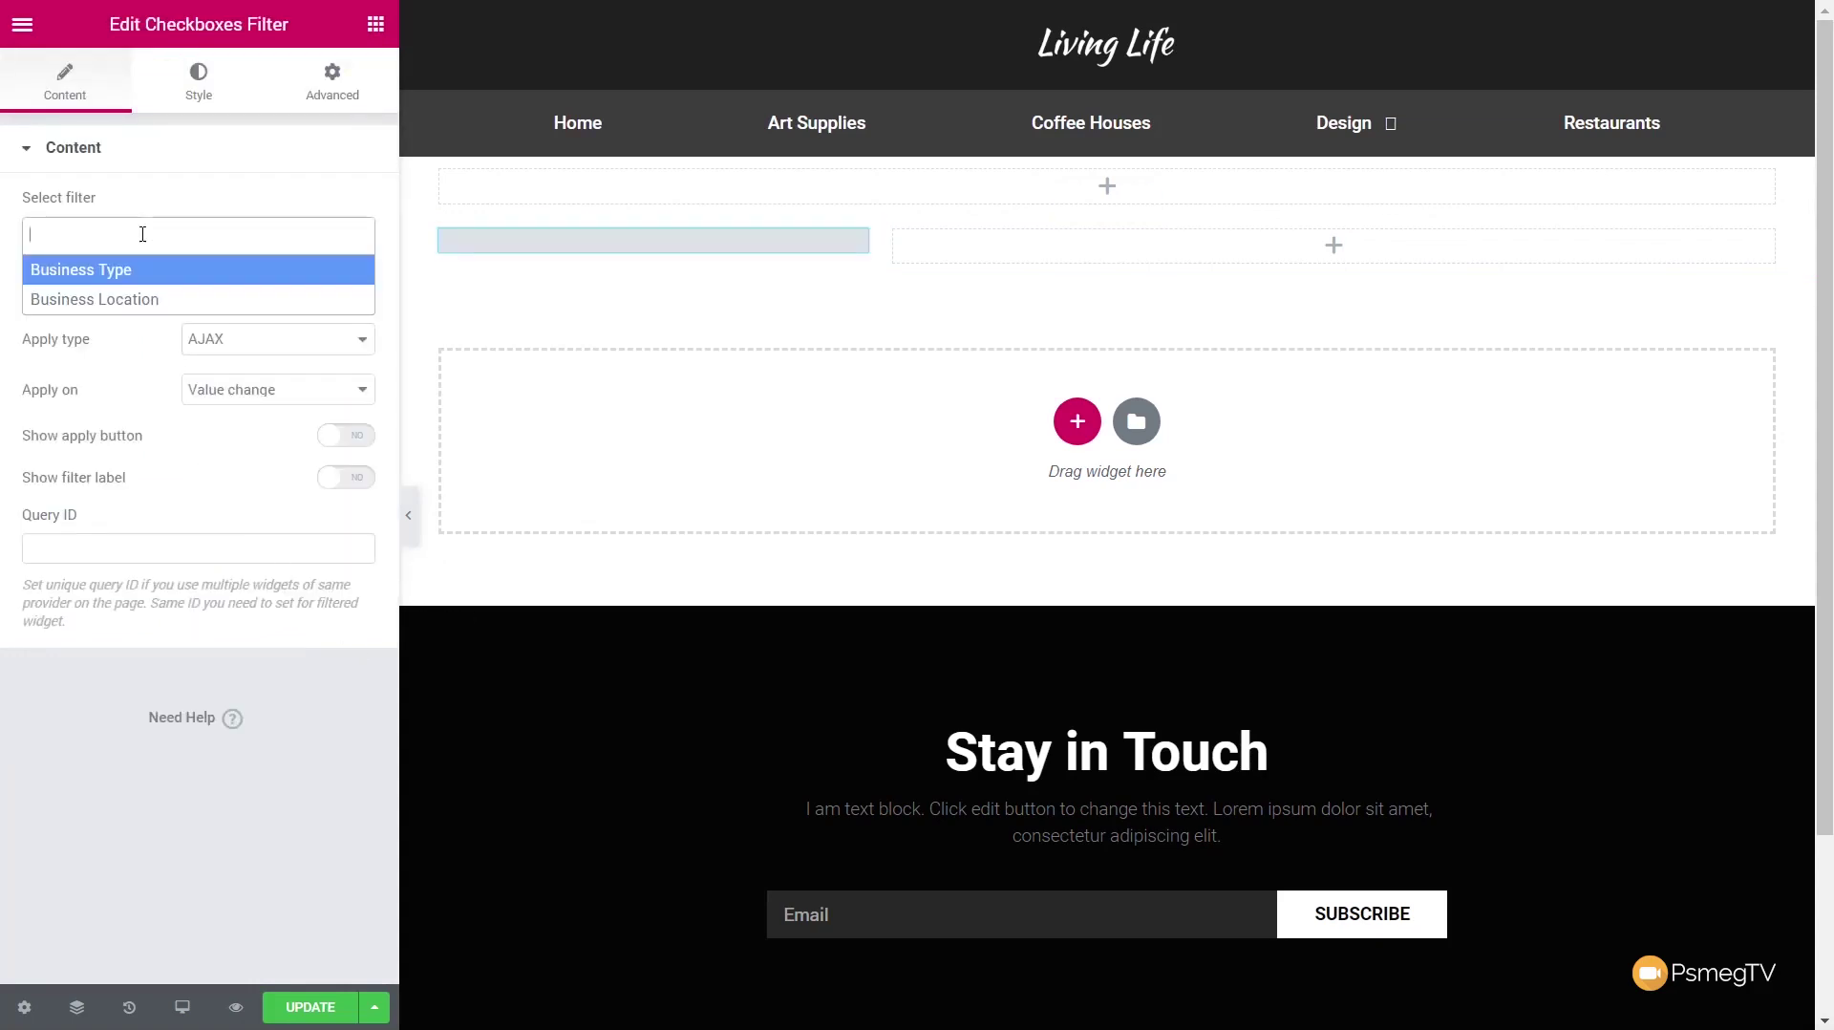
{"action": "left_click", "coordinate": [140, 301]}
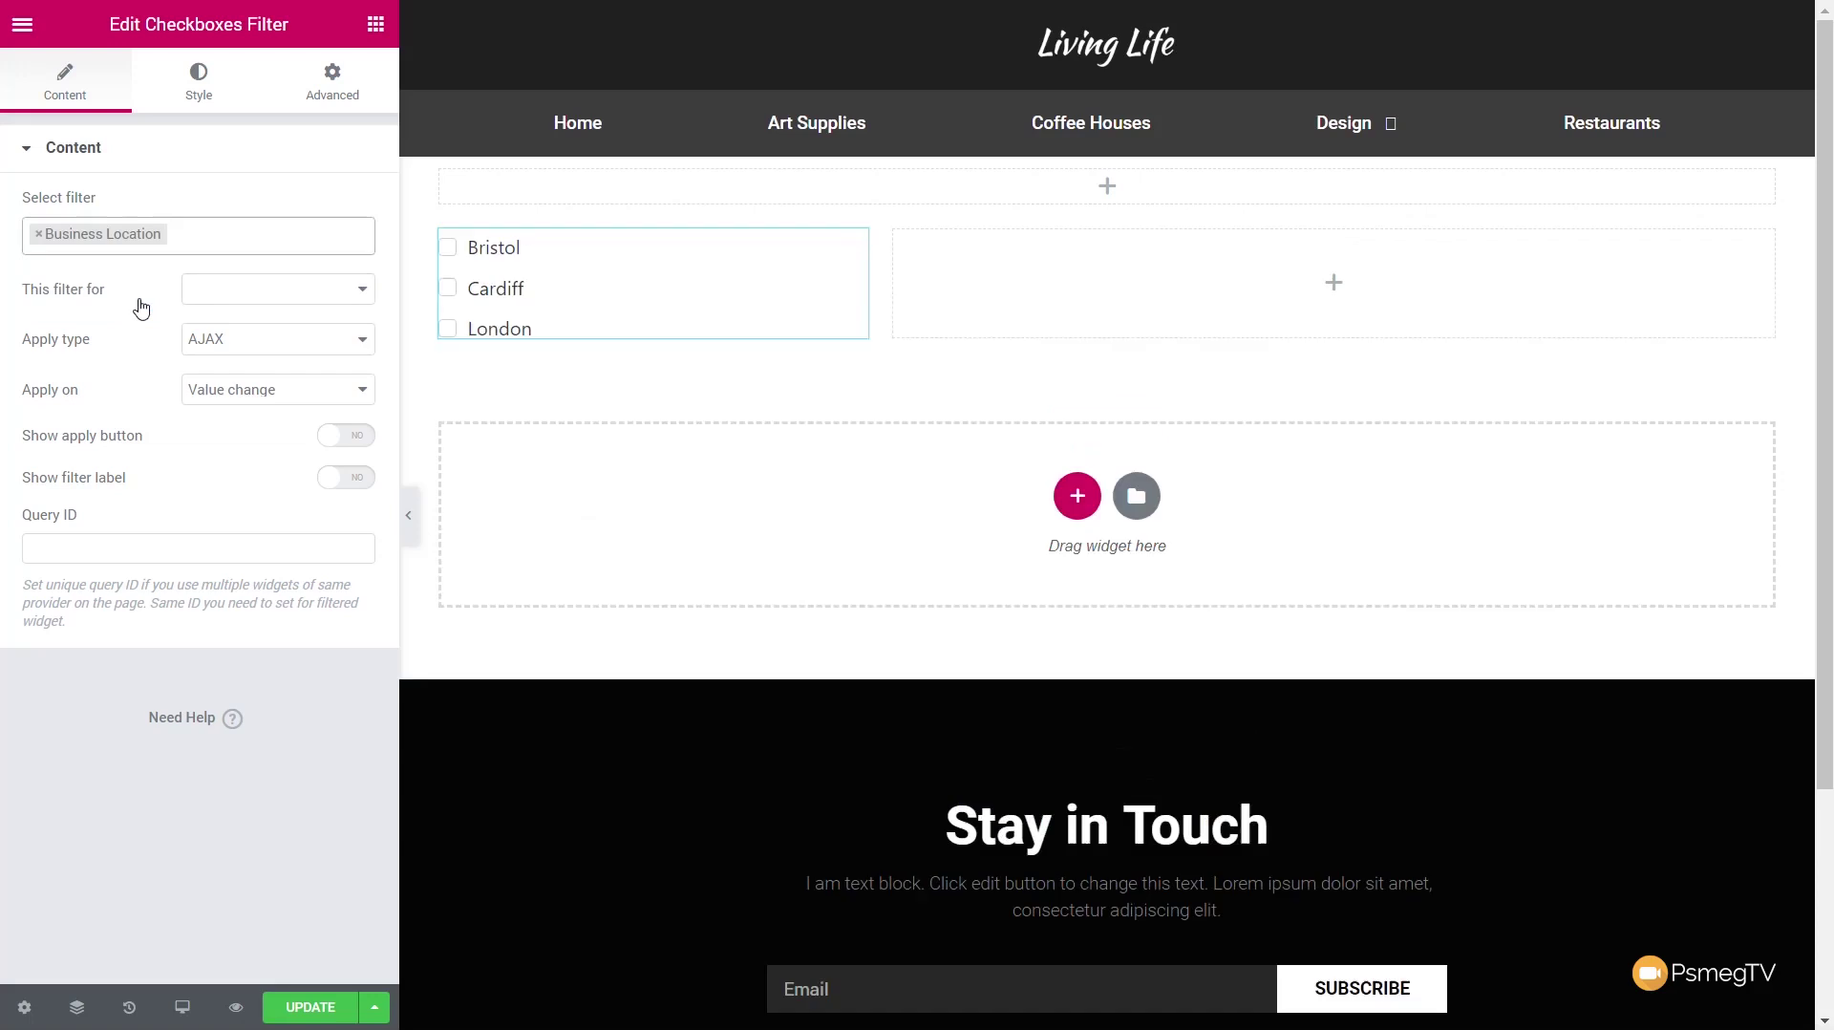
{"action": "left_click", "coordinate": [208, 295]}
{"action": "left_click", "coordinate": [229, 417]}
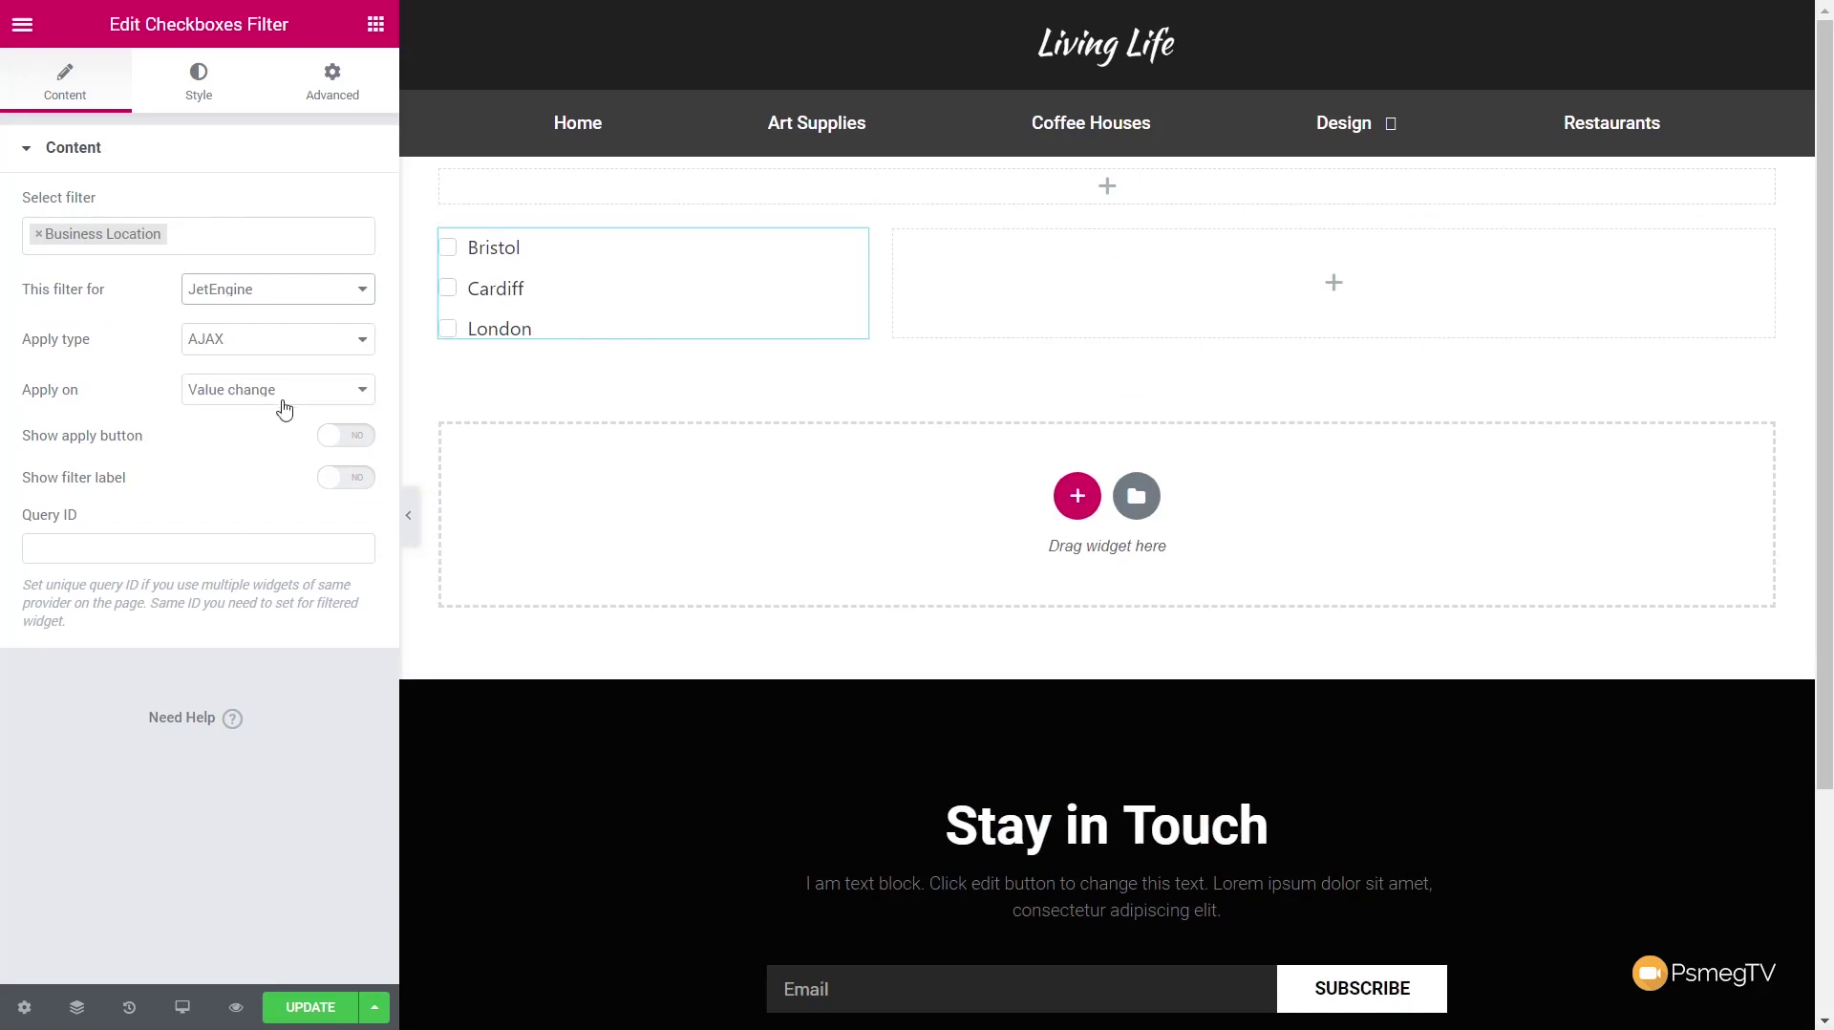
Step: Add a Checkboxes Filter below the location filter, using the Business Type filter and applied to JetEngine
{"action": "left_click", "coordinate": [375, 27]}
{"action": "scroll", "coordinate": [221, 665], "scroll_direction": "down", "scroll_amount": 10}
{"action": "scroll", "coordinate": [221, 659], "scroll_direction": "down", "scroll_amount": 4}
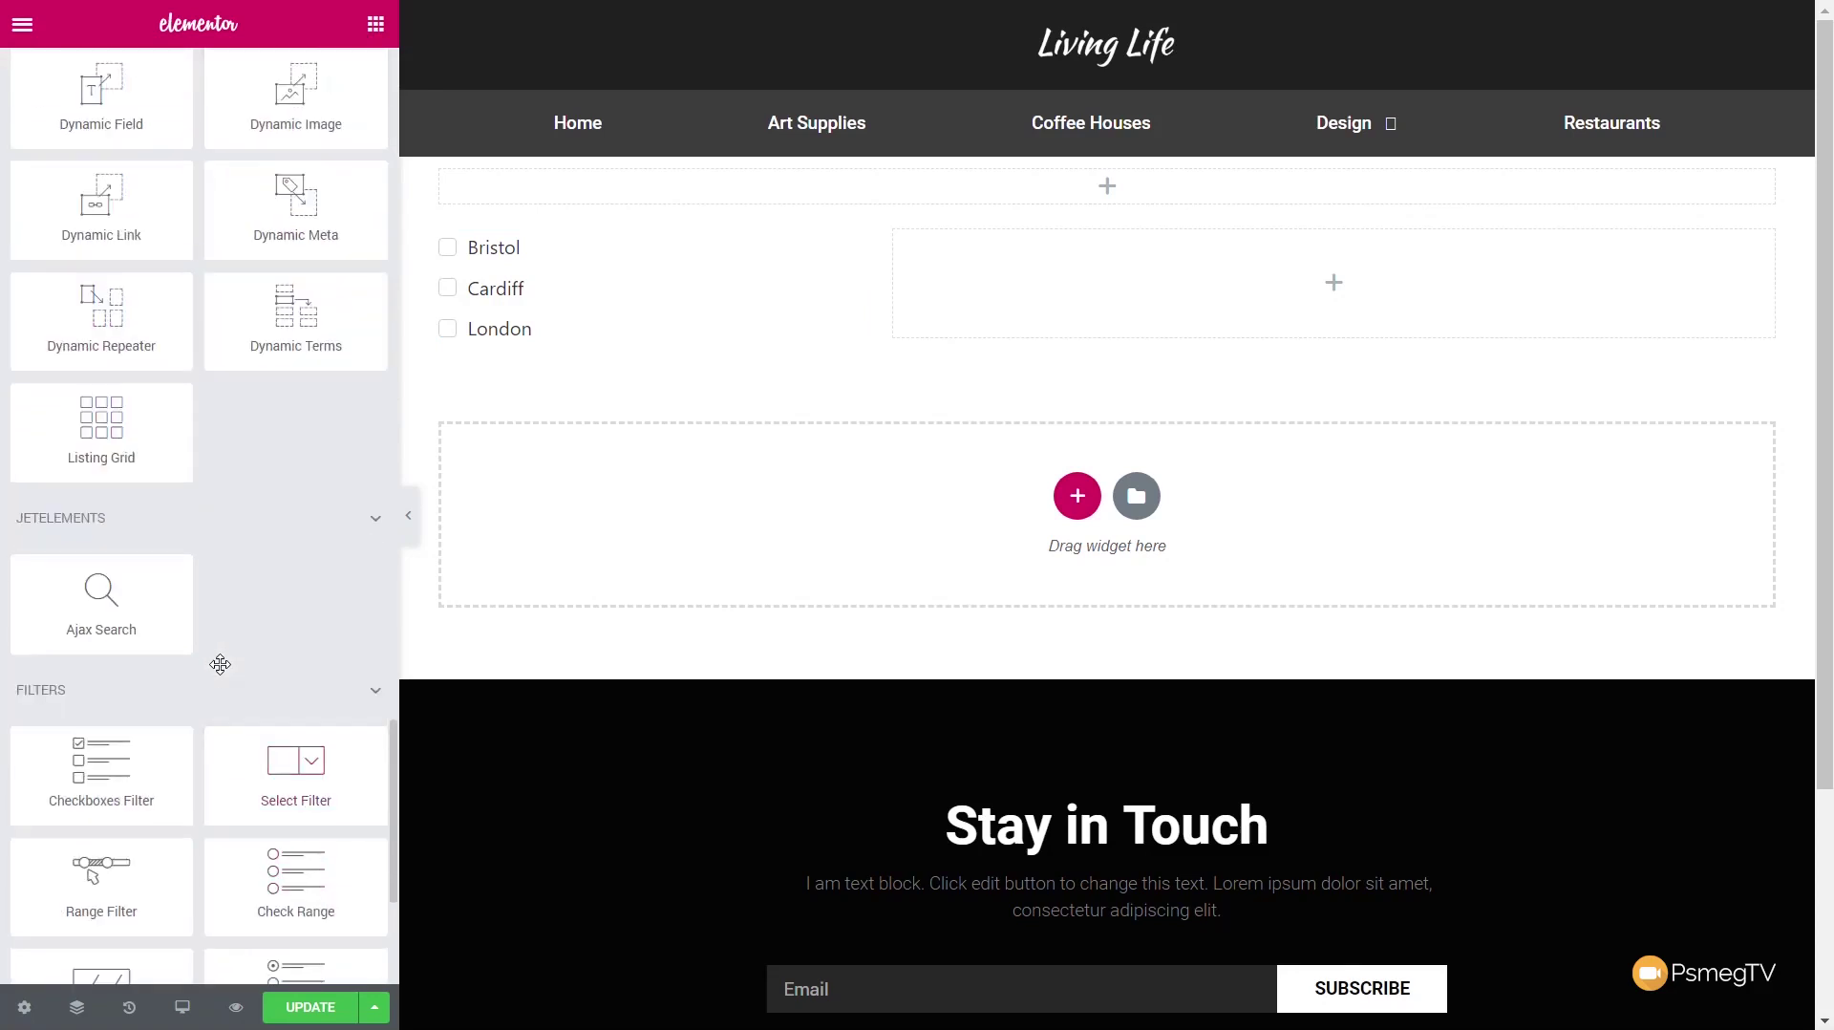
{"action": "scroll", "coordinate": [143, 649], "scroll_direction": "down", "scroll_amount": 1}
{"action": "left_click_drag", "start_coordinate": [90, 631], "coordinate": [561, 343]}
{"action": "left_click", "coordinate": [198, 237]}
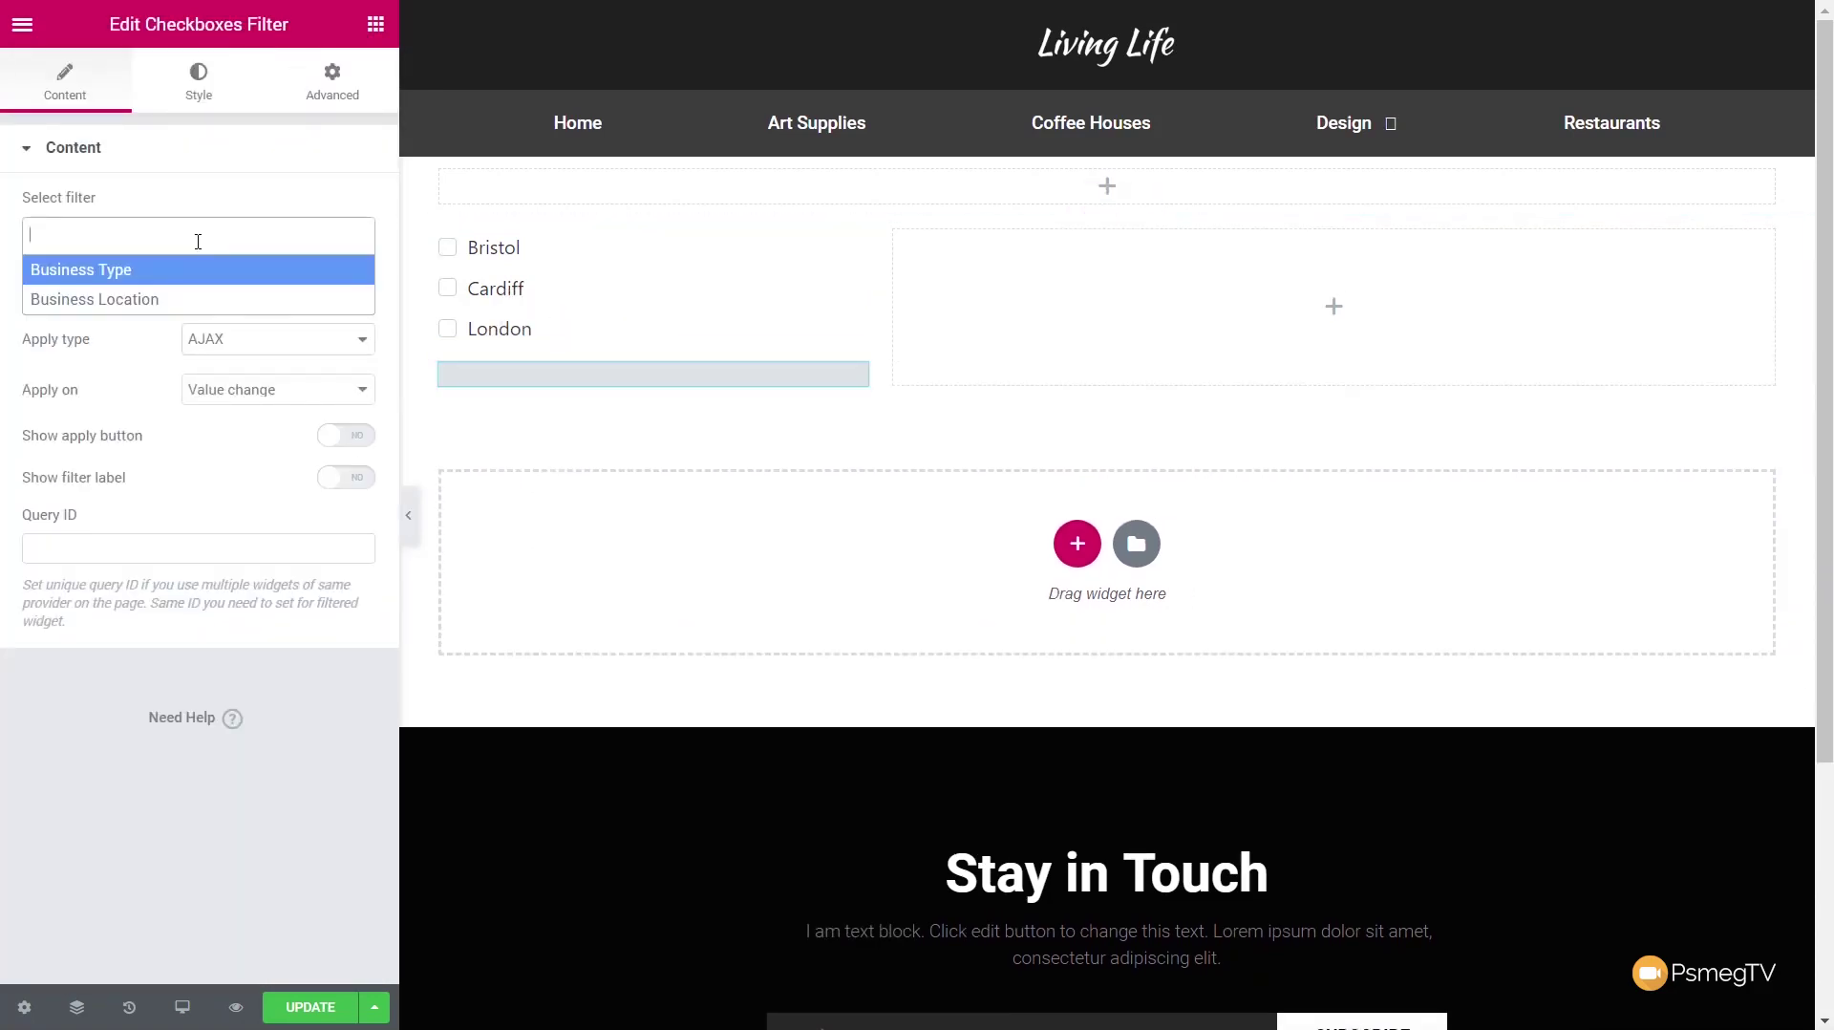
{"action": "left_click", "coordinate": [184, 272]}
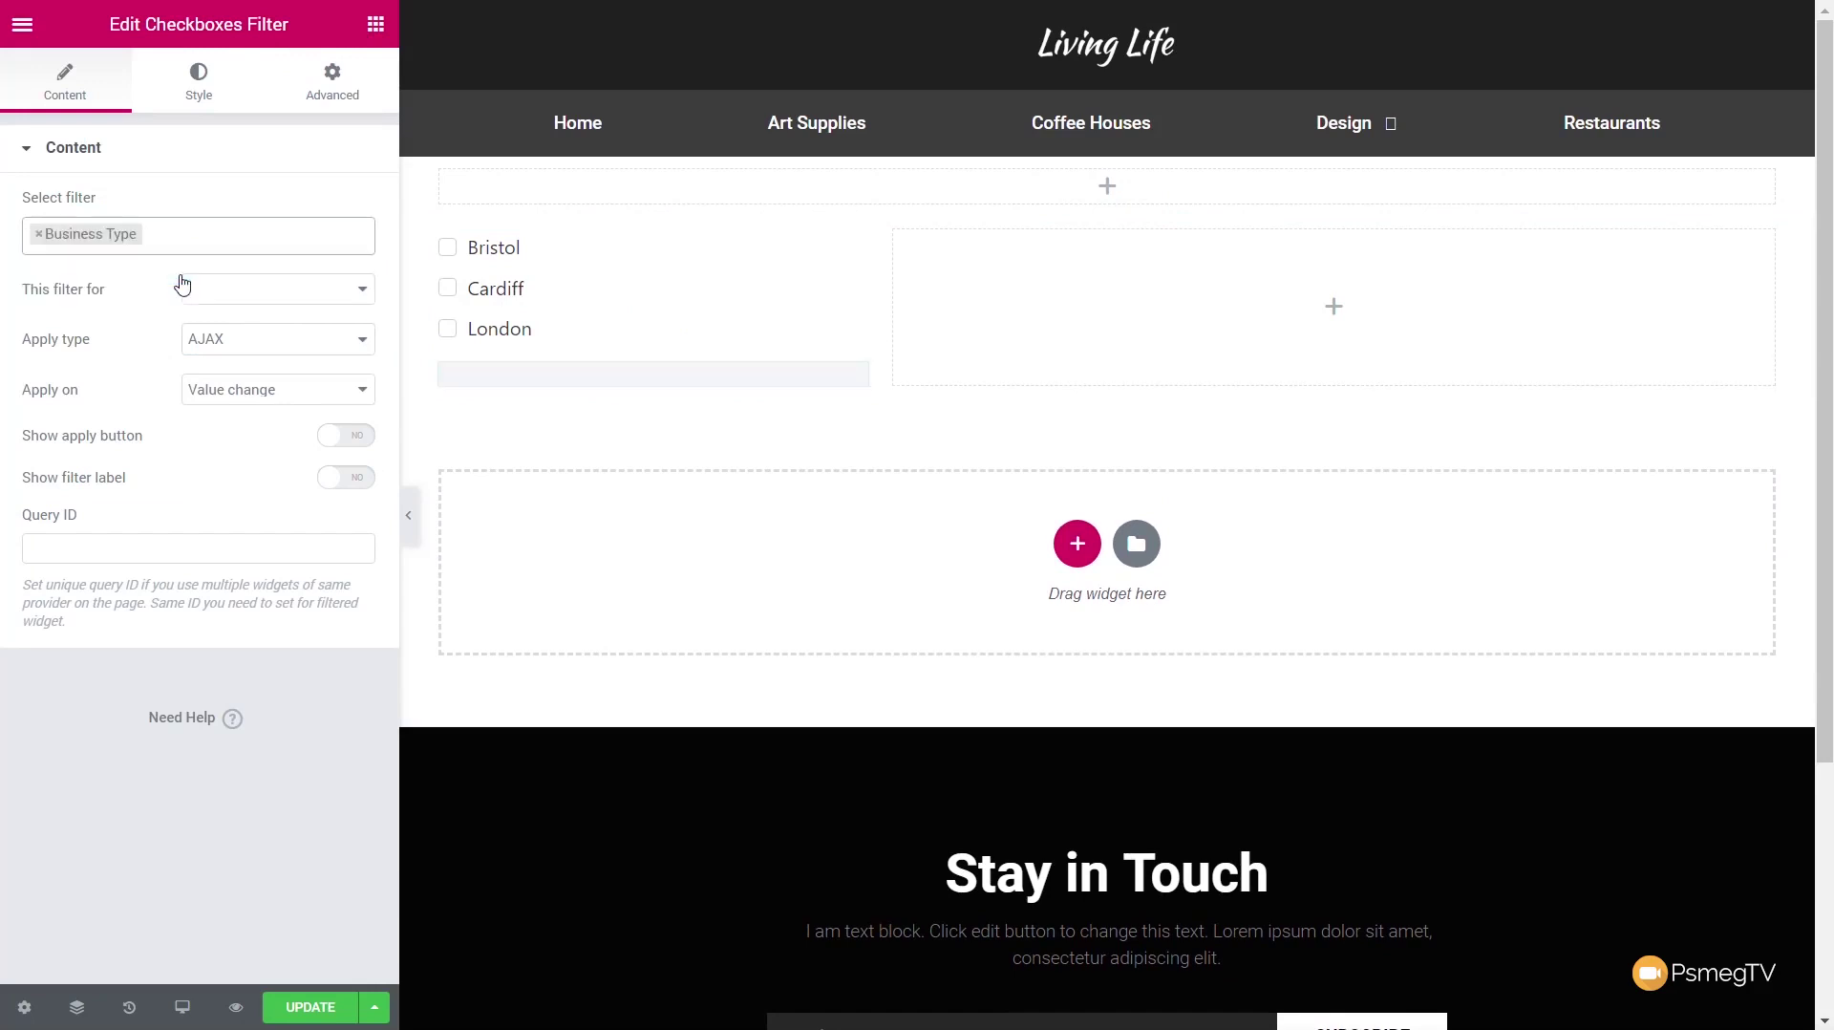
{"action": "left_click", "coordinate": [247, 289]}
{"action": "left_click", "coordinate": [243, 416]}
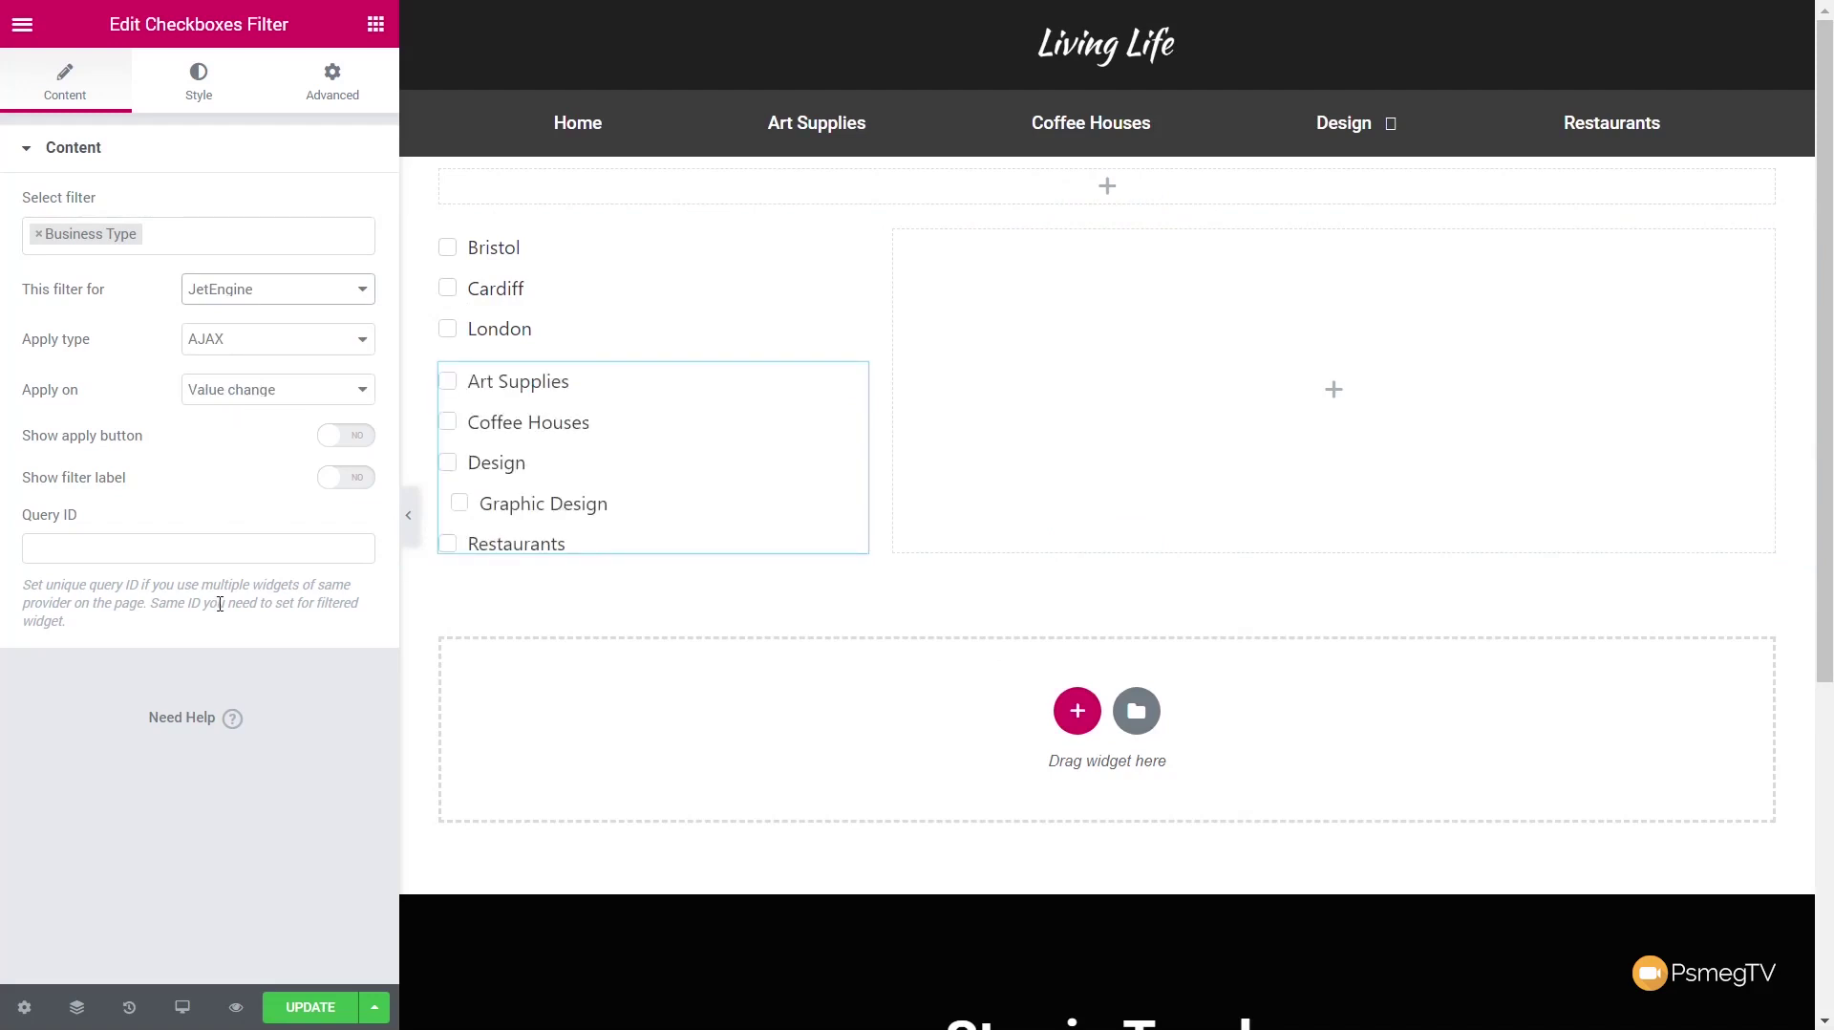
Step: Add a heading above the location filter with the title "Location"
{"action": "left_click", "coordinate": [376, 24]}
{"action": "left_click_drag", "start_coordinate": [296, 239], "coordinate": [487, 248]}
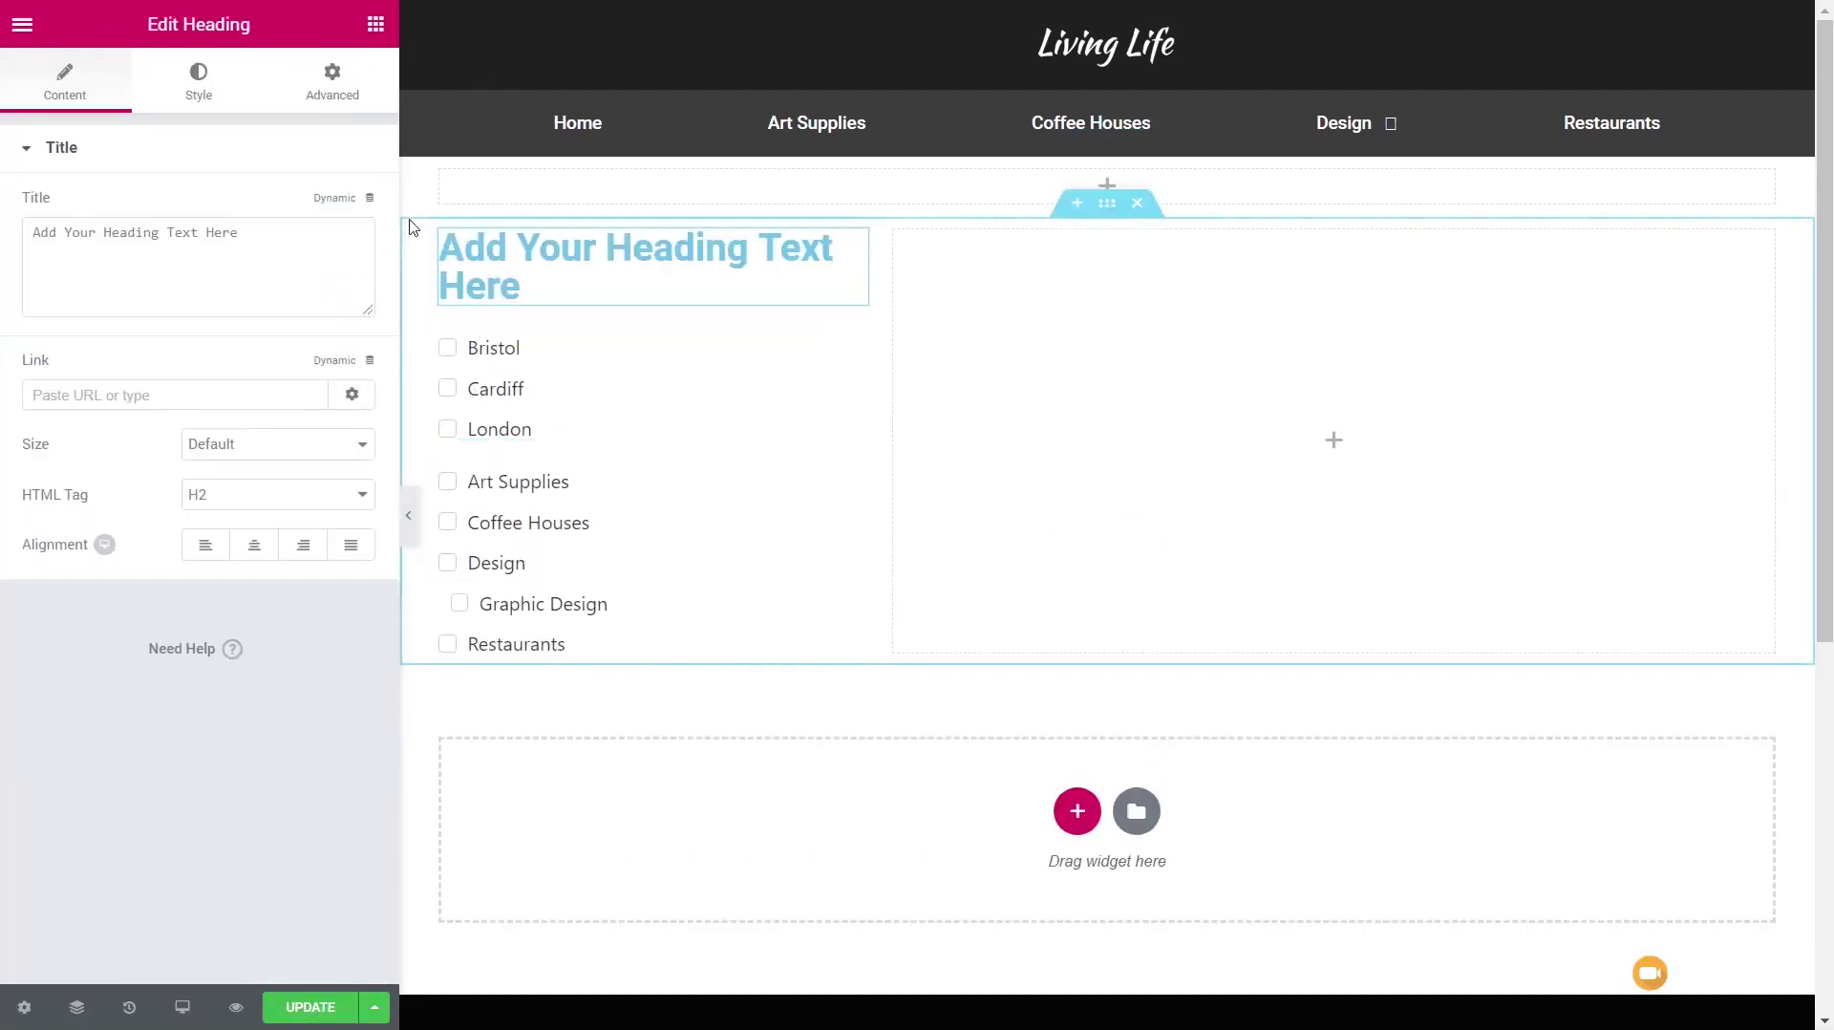
{"action": "left_click", "coordinate": [234, 233]}
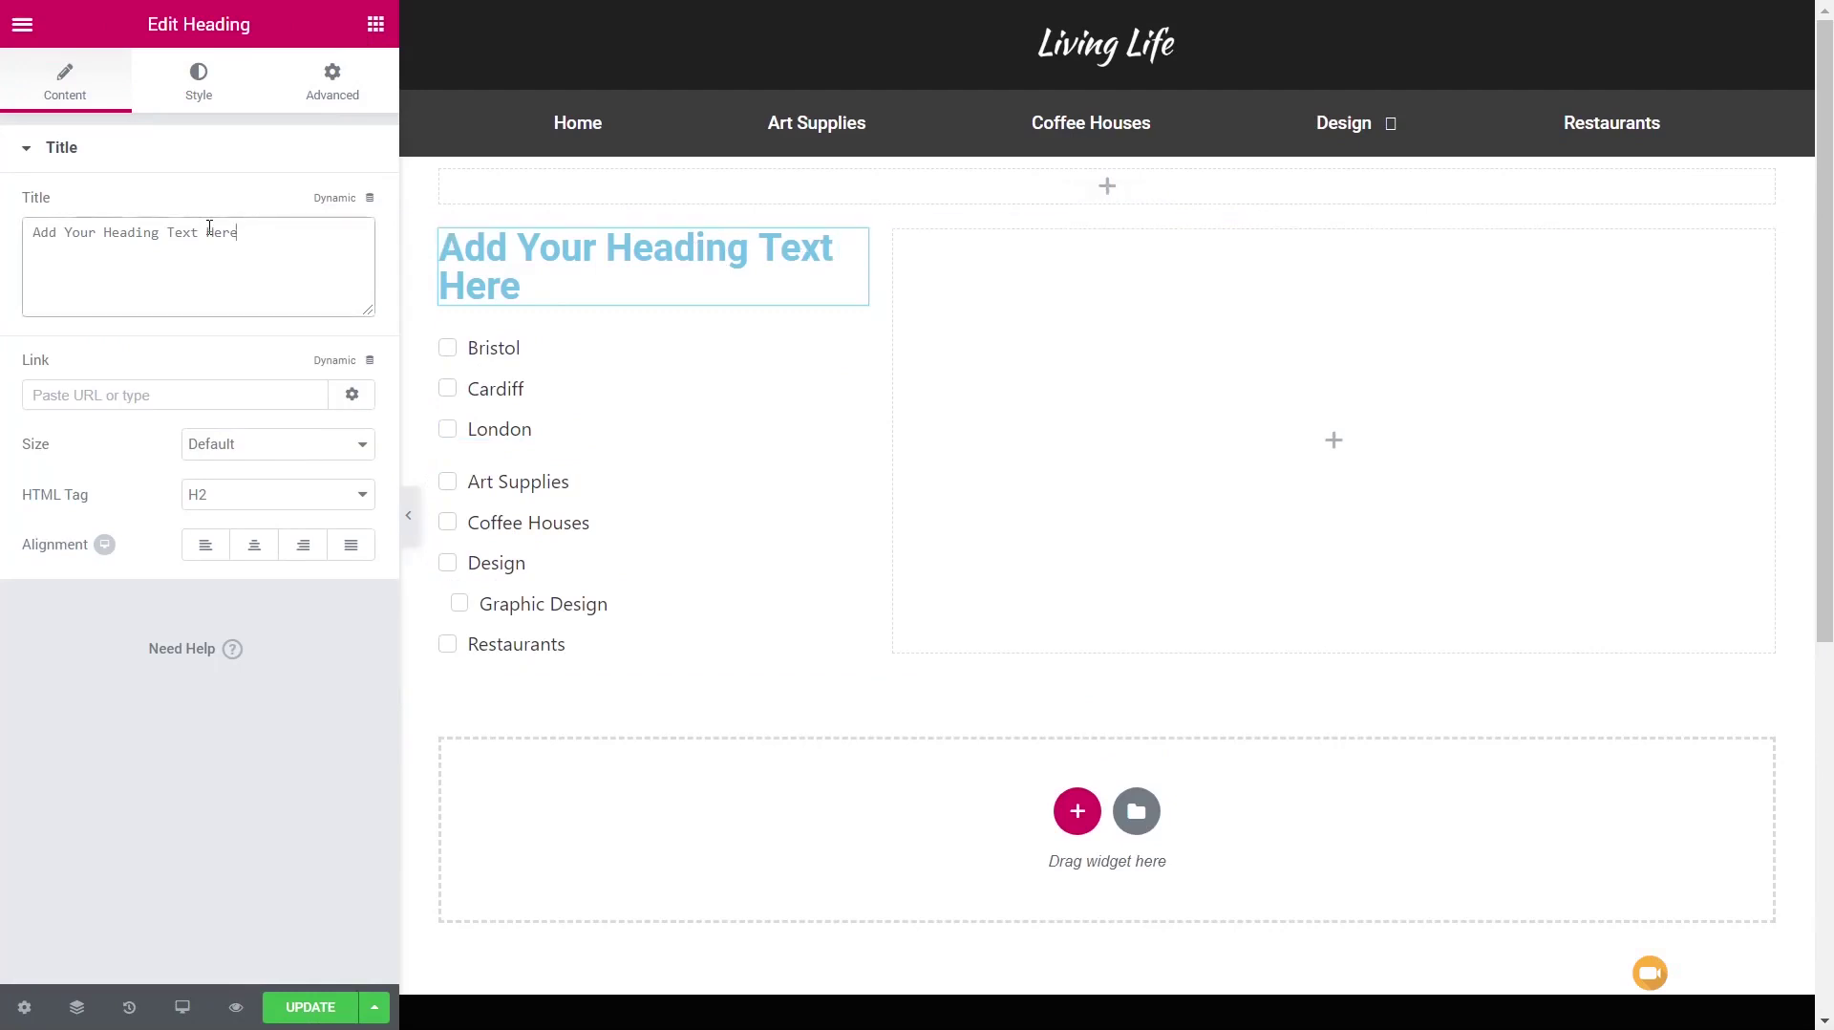
{"action": "key", "text": "ctrl+a"}
{"action": "type", "text": "Location"}
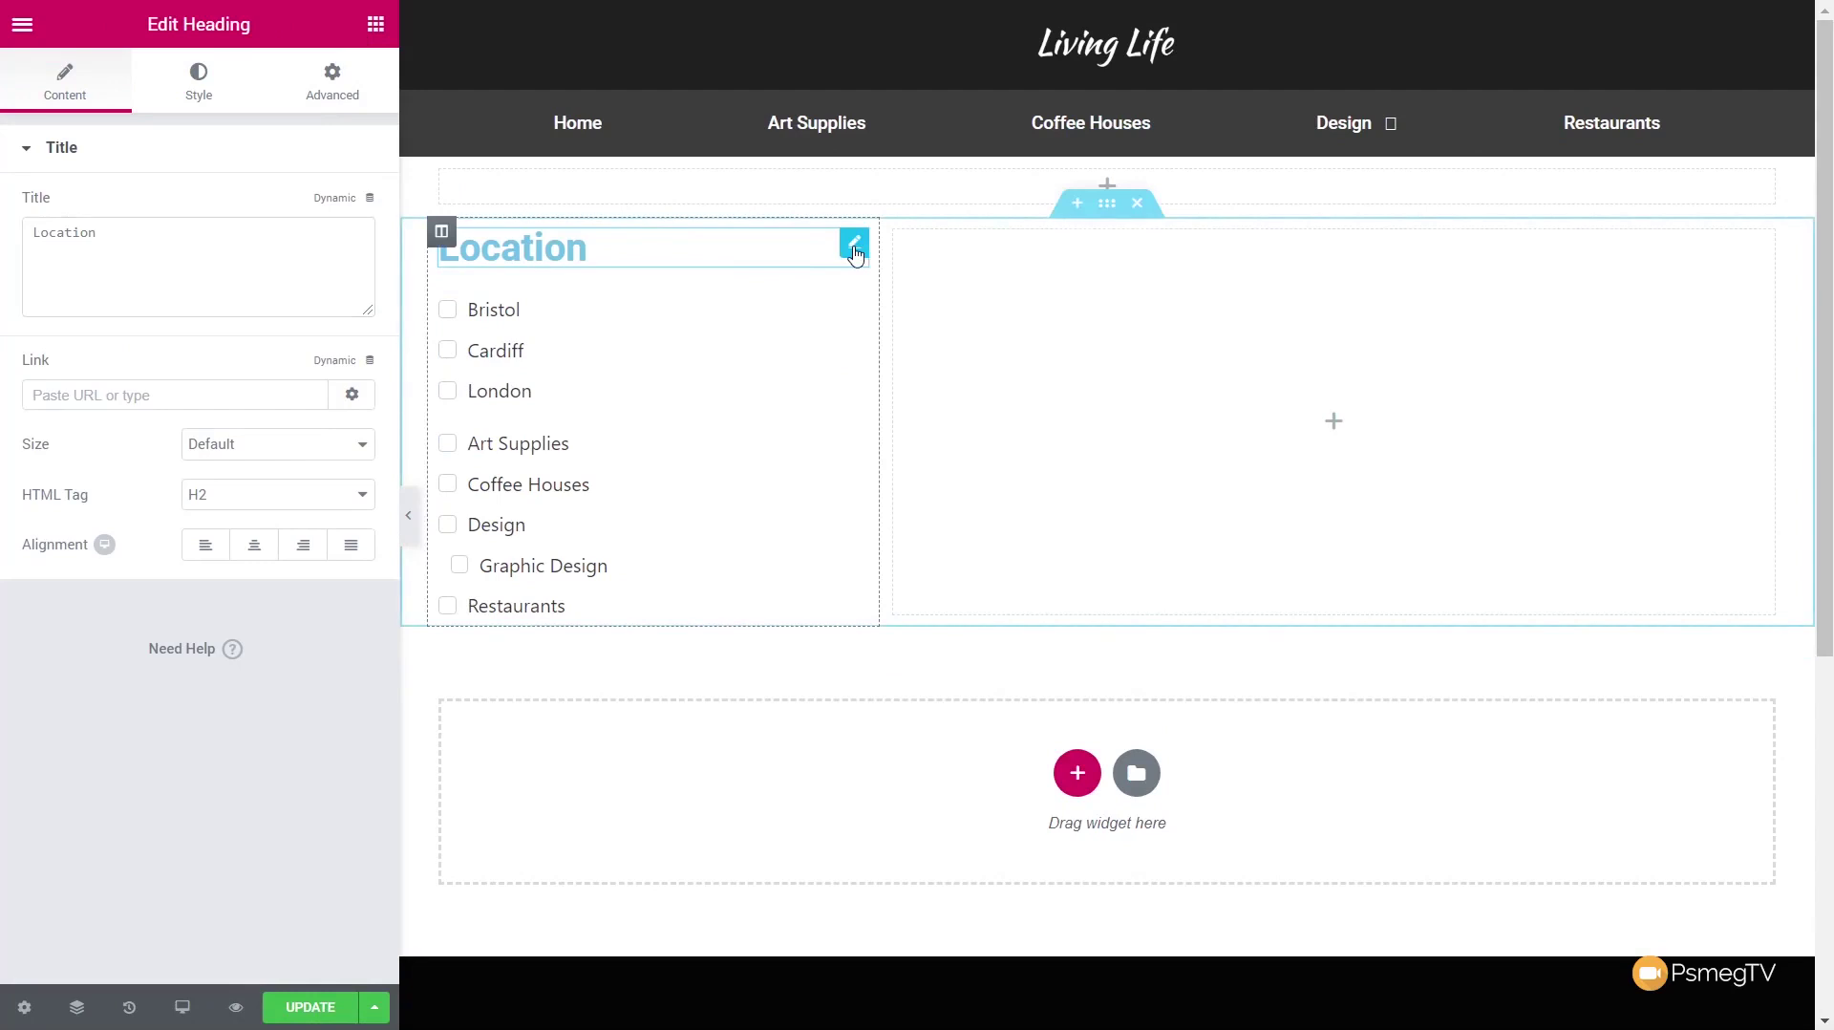
Step: Duplicate the Location heading, place the copy above the business type filter and retitle it "Business Type"
{"action": "right_click", "coordinate": [856, 245]}
{"action": "left_click", "coordinate": [938, 316]}
{"action": "left_click_drag", "start_coordinate": [860, 306], "coordinate": [802, 430]}
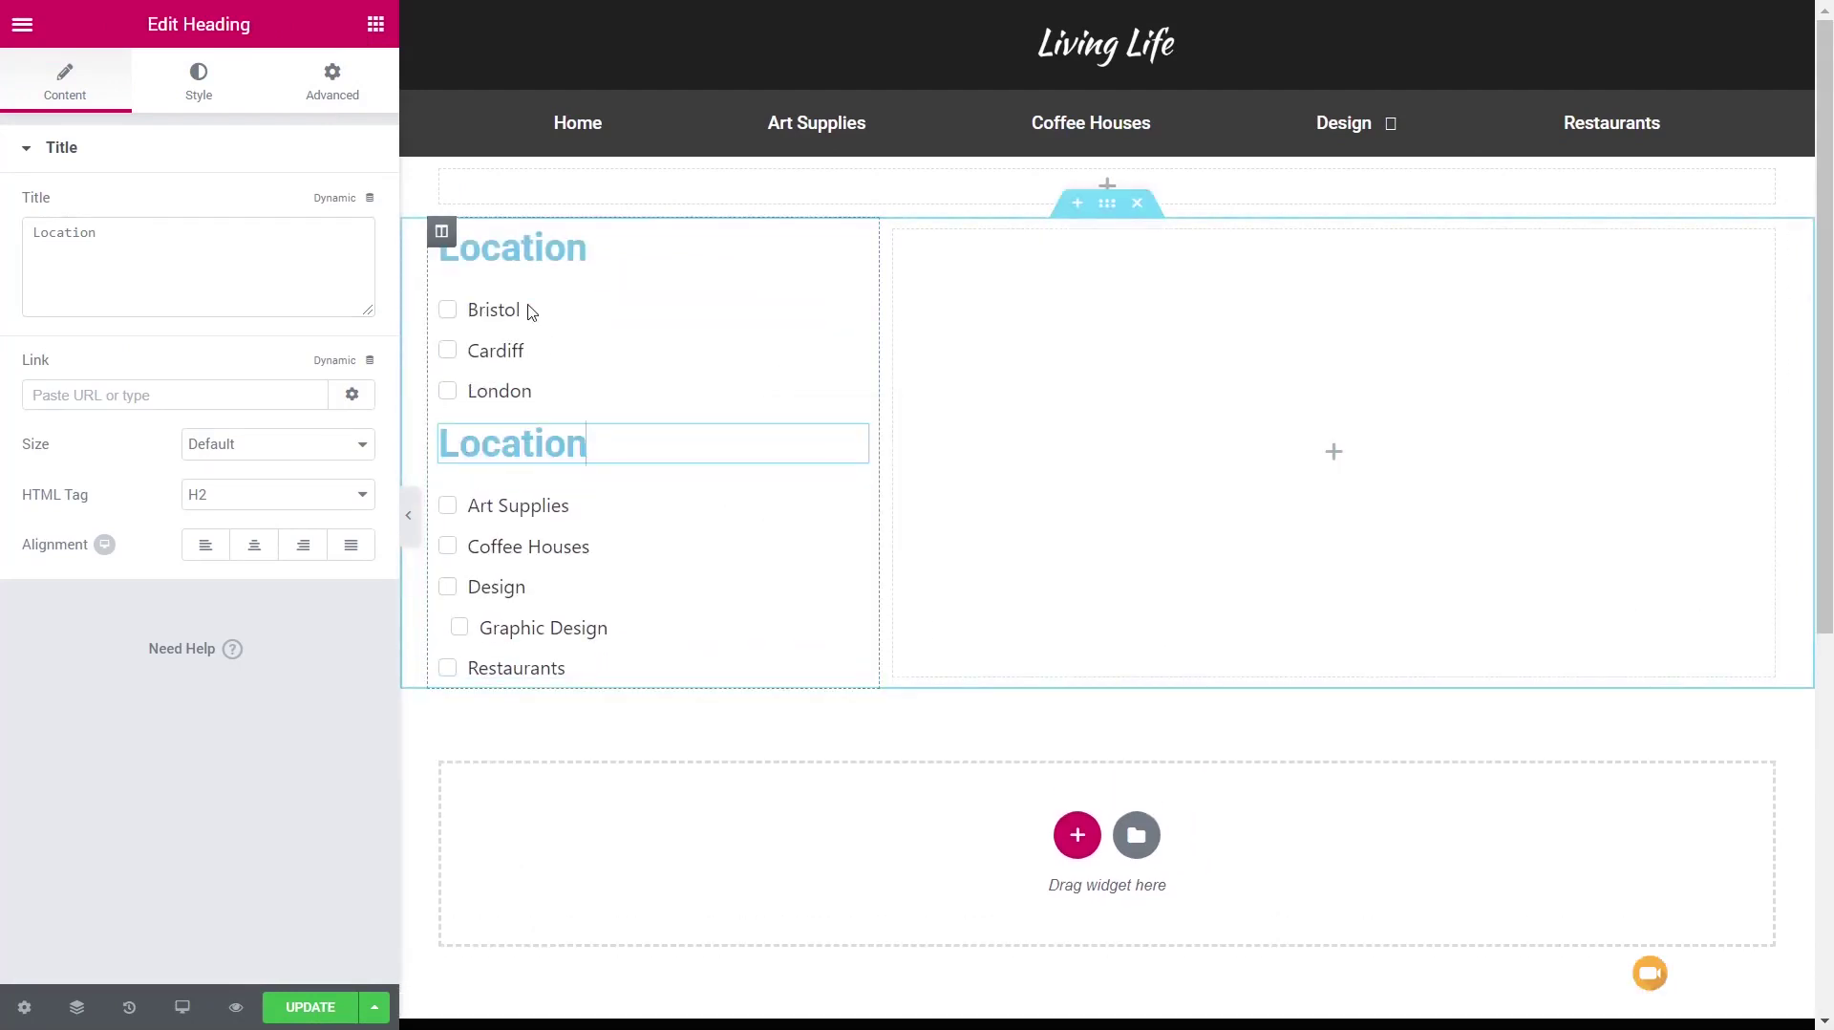
{"action": "left_click", "coordinate": [143, 250]}
{"action": "double_click", "coordinate": [38, 232]}
{"action": "type", "text": "Business Type"}
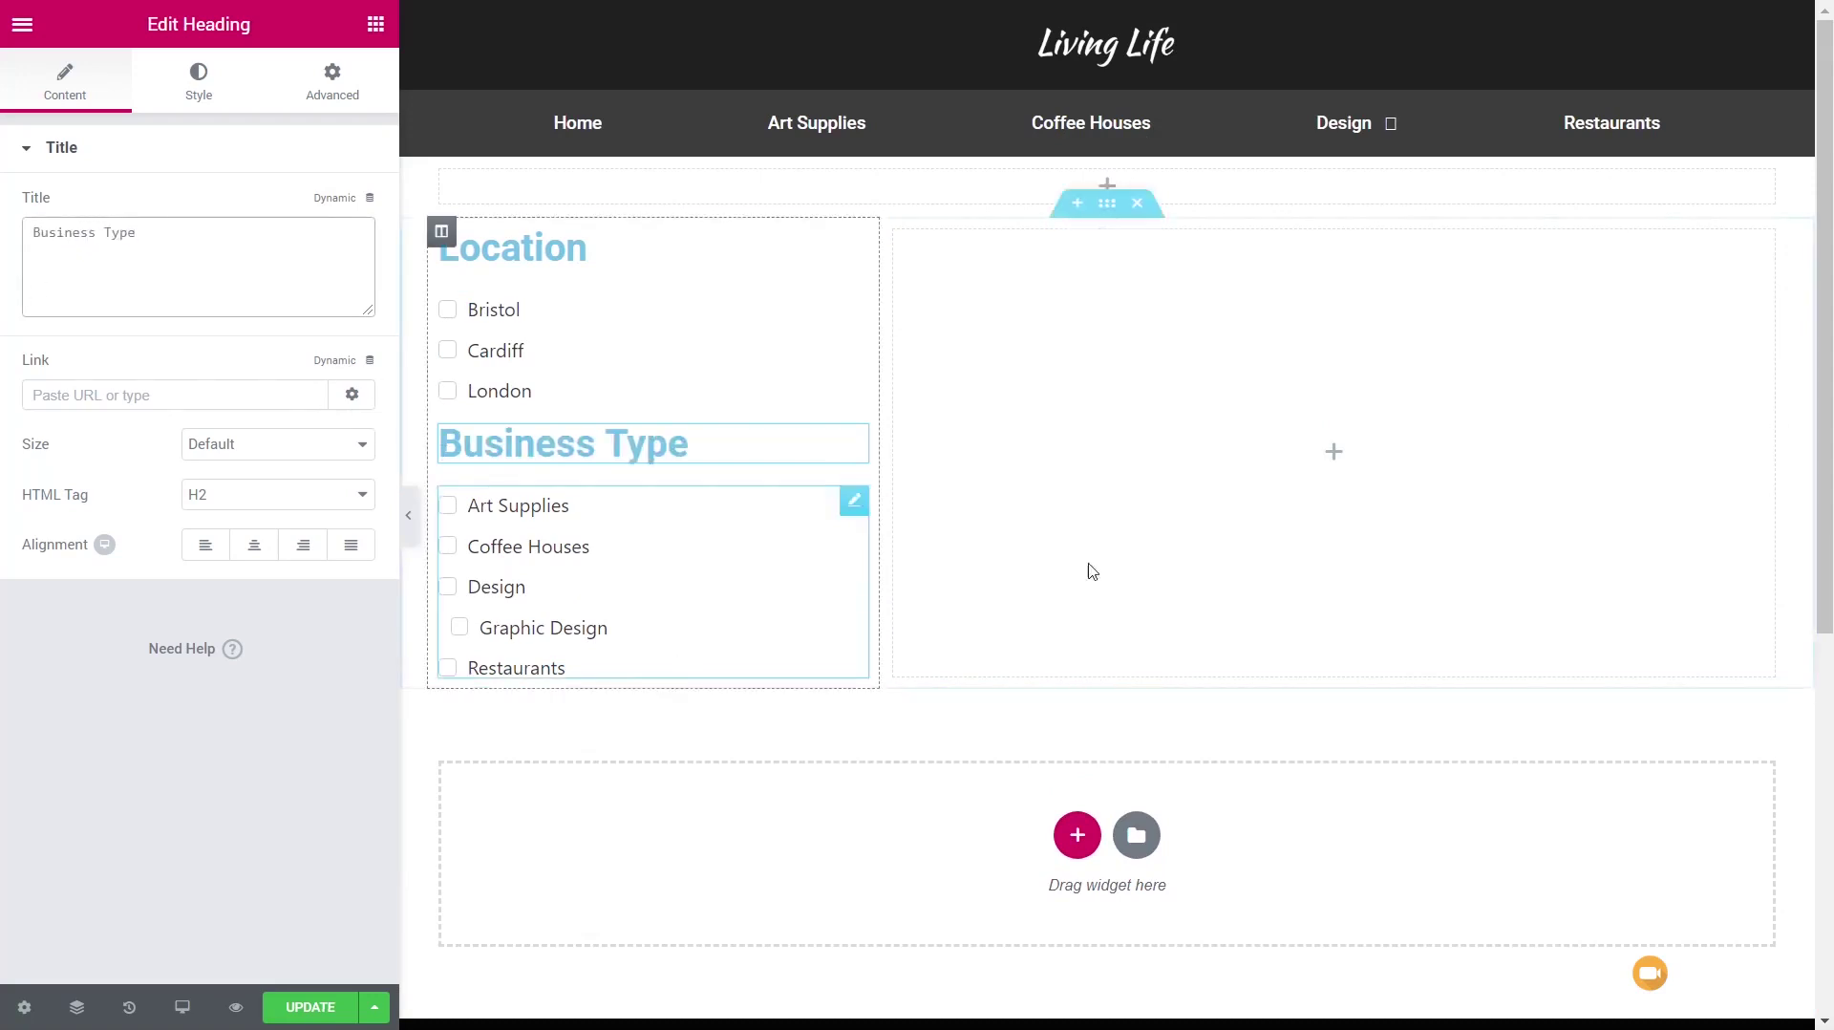
Step: Add a Listing Grid to the empty wide column, showing the Business Loop Listing with equal columns height enabled
{"action": "left_click", "coordinate": [1063, 350]}
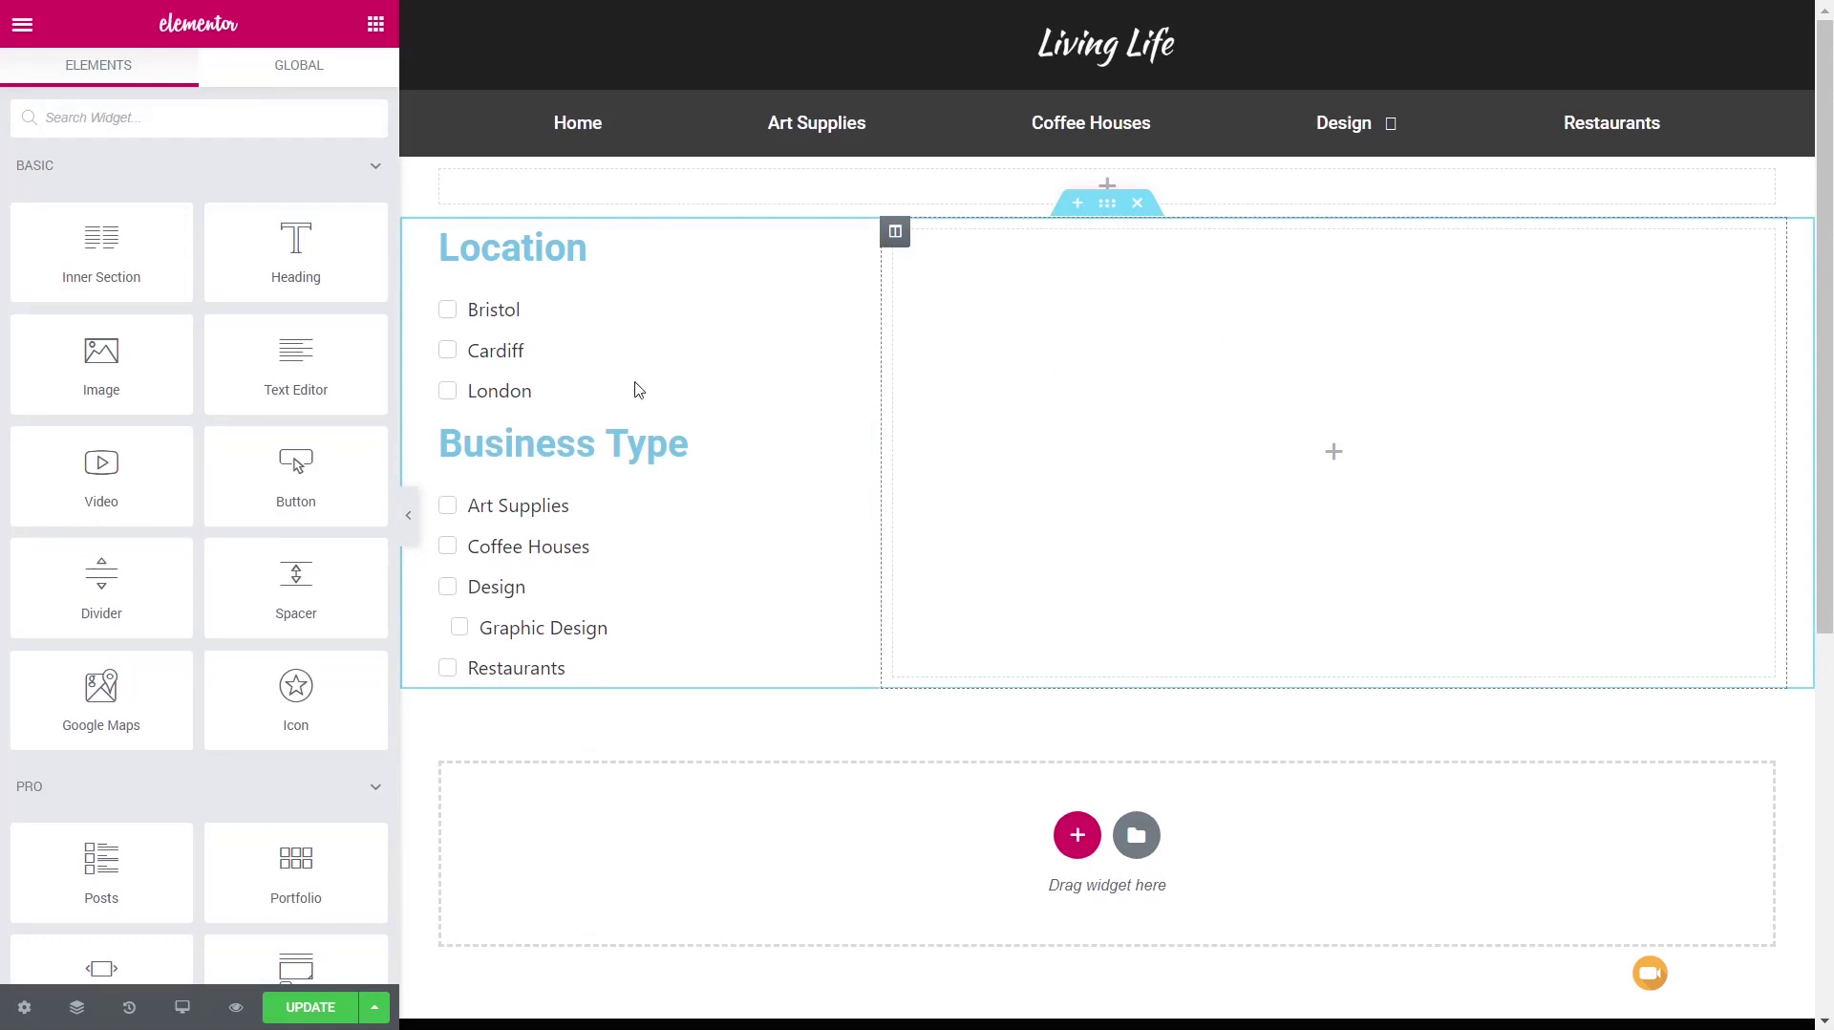
{"action": "scroll", "coordinate": [287, 360], "scroll_direction": "down", "scroll_amount": 20}
{"action": "scroll", "coordinate": [290, 373], "scroll_direction": "down", "scroll_amount": 8}
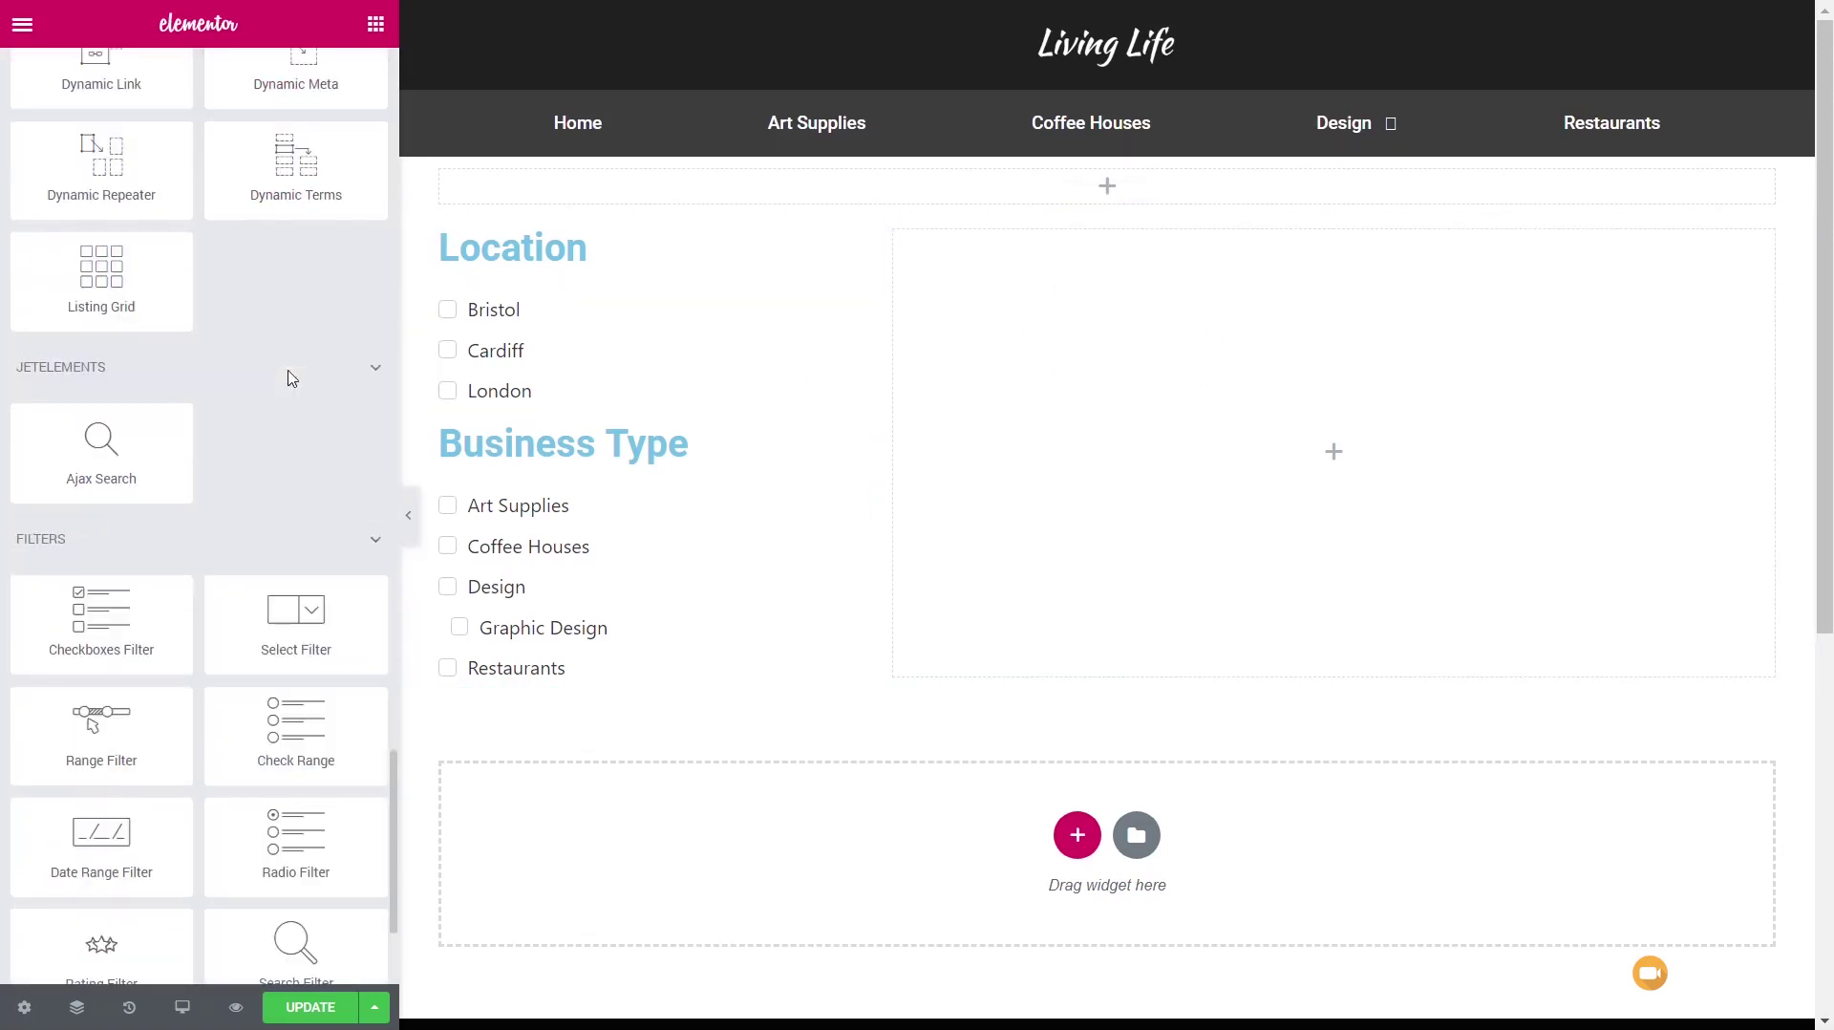
{"action": "scroll", "coordinate": [292, 377], "scroll_direction": "up", "scroll_amount": 2}
{"action": "left_click_drag", "start_coordinate": [100, 425], "coordinate": [1311, 344]}
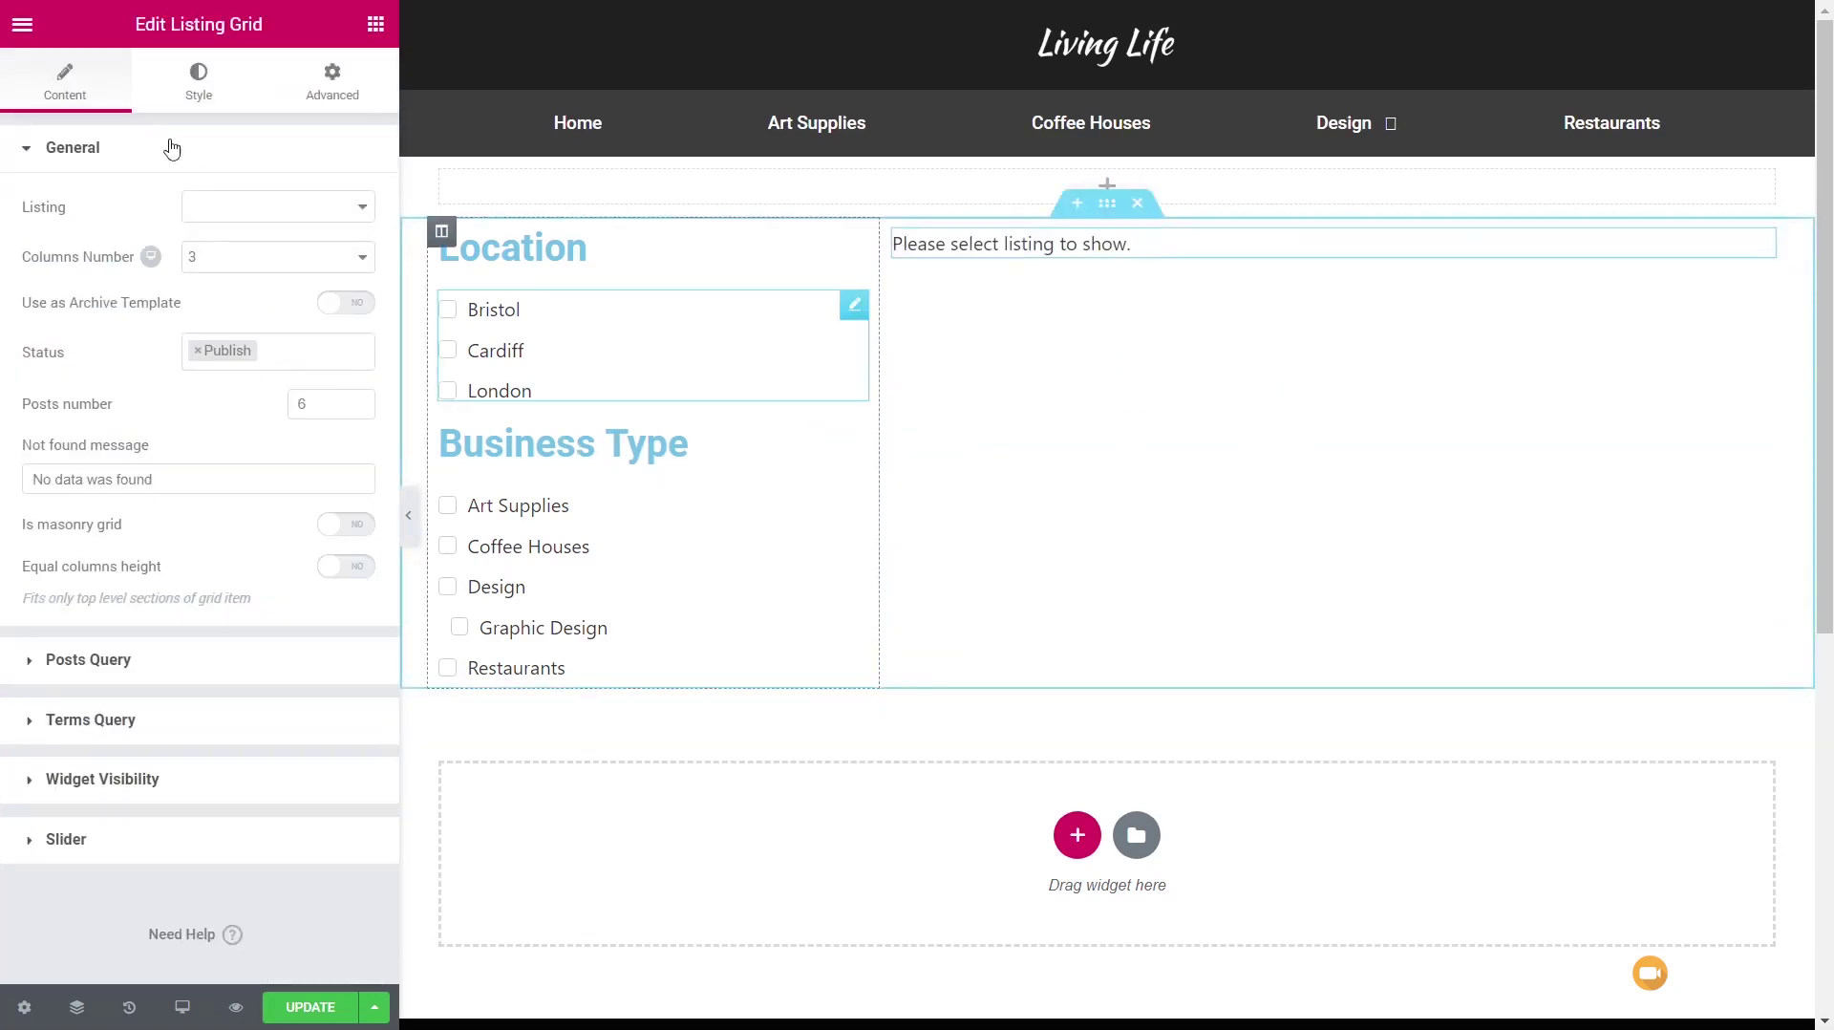
{"action": "left_click", "coordinate": [263, 209]}
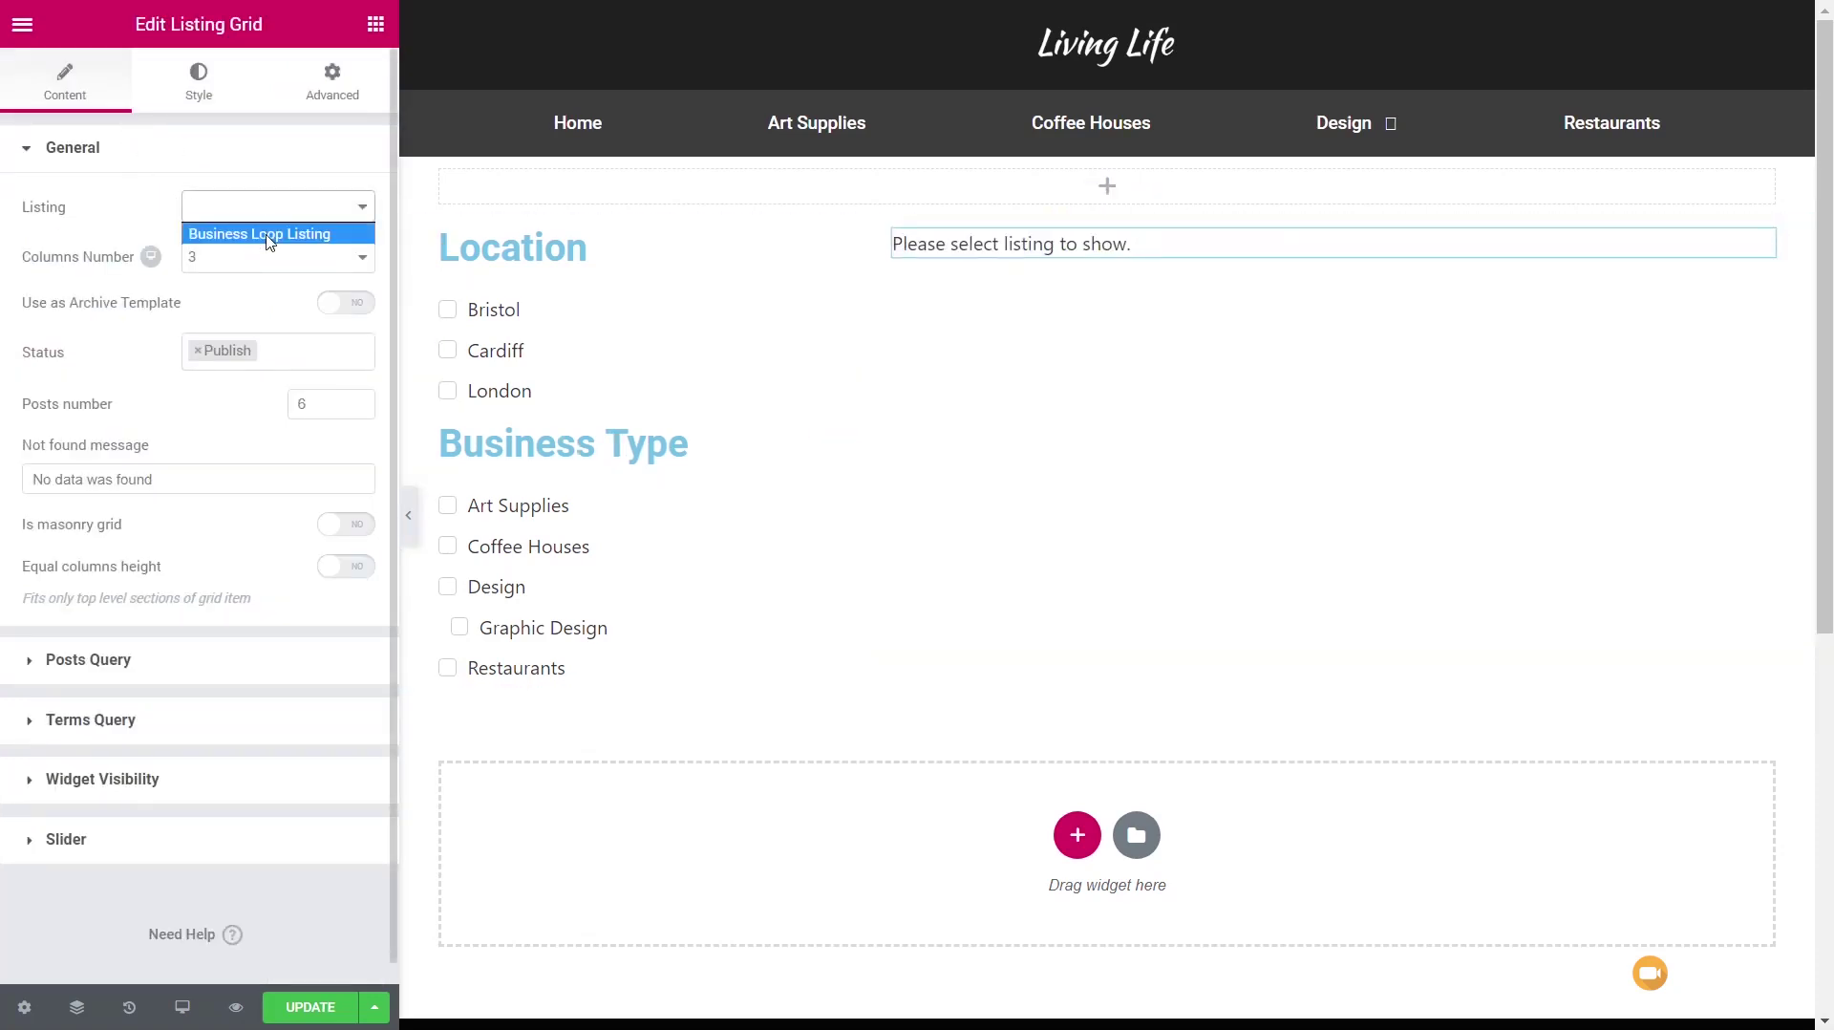
{"action": "left_click", "coordinate": [268, 234]}
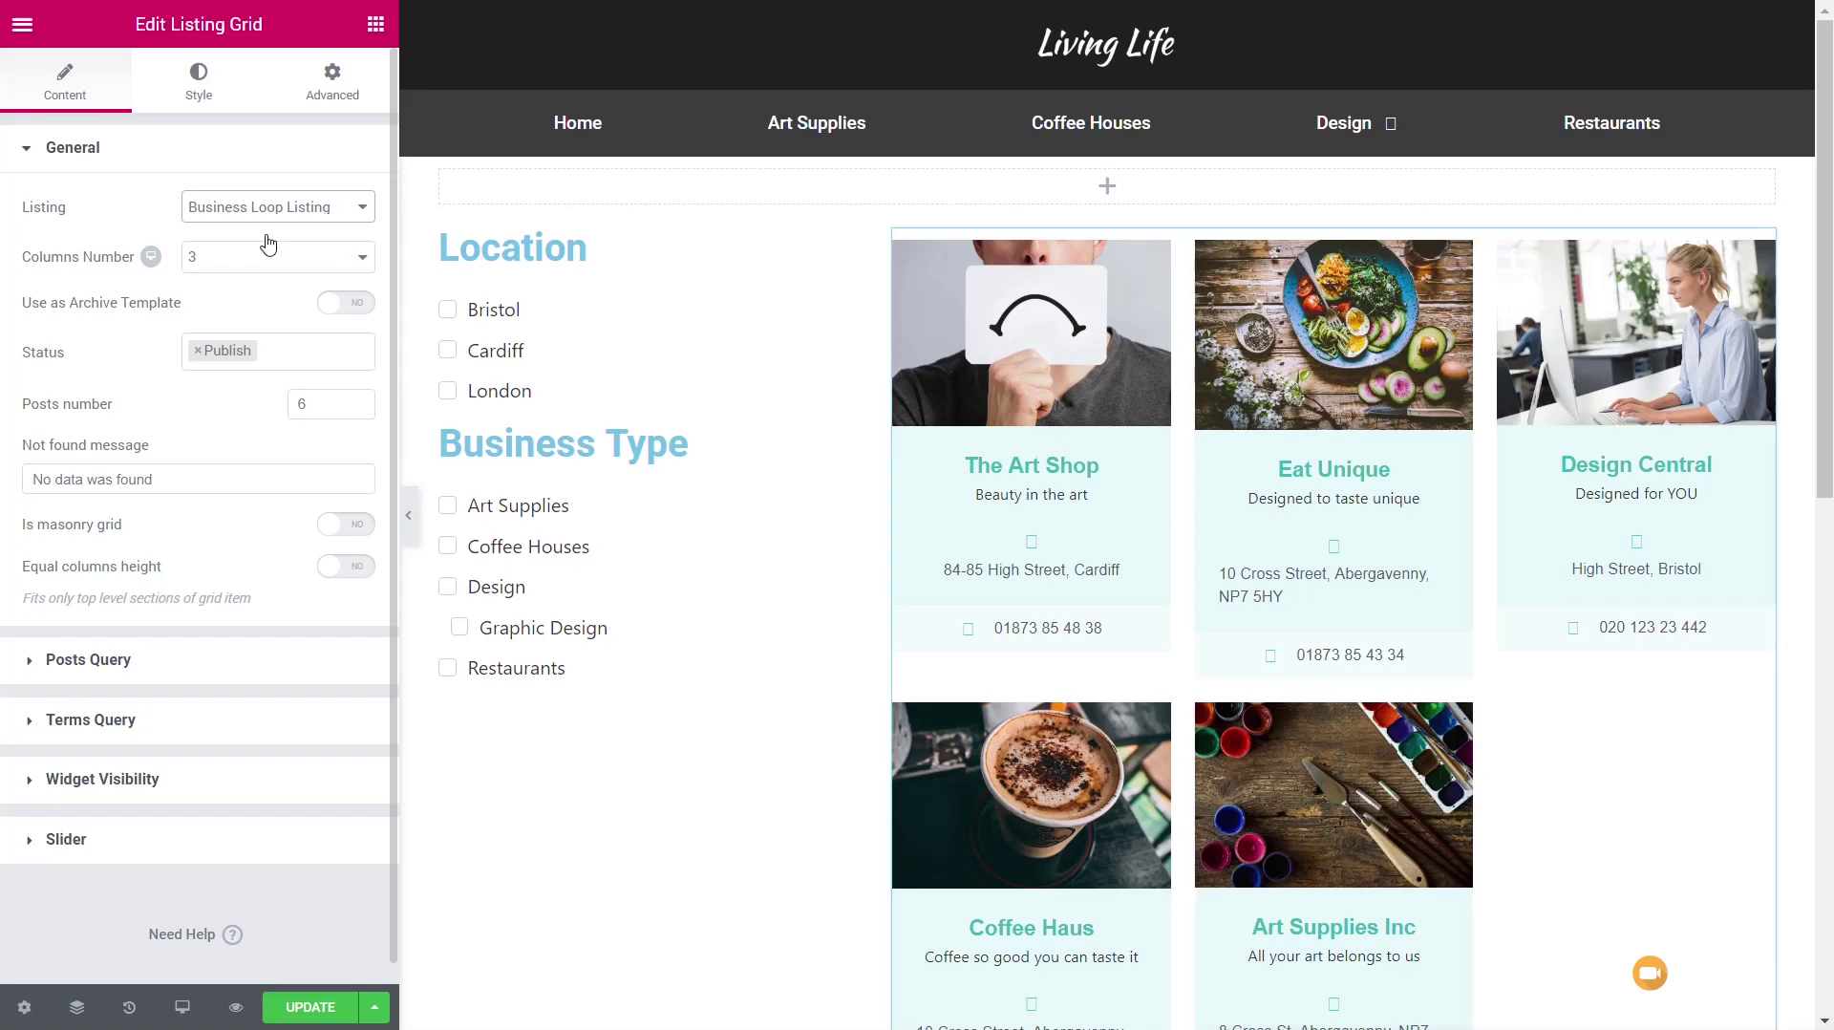
{"action": "left_click", "coordinate": [362, 571]}
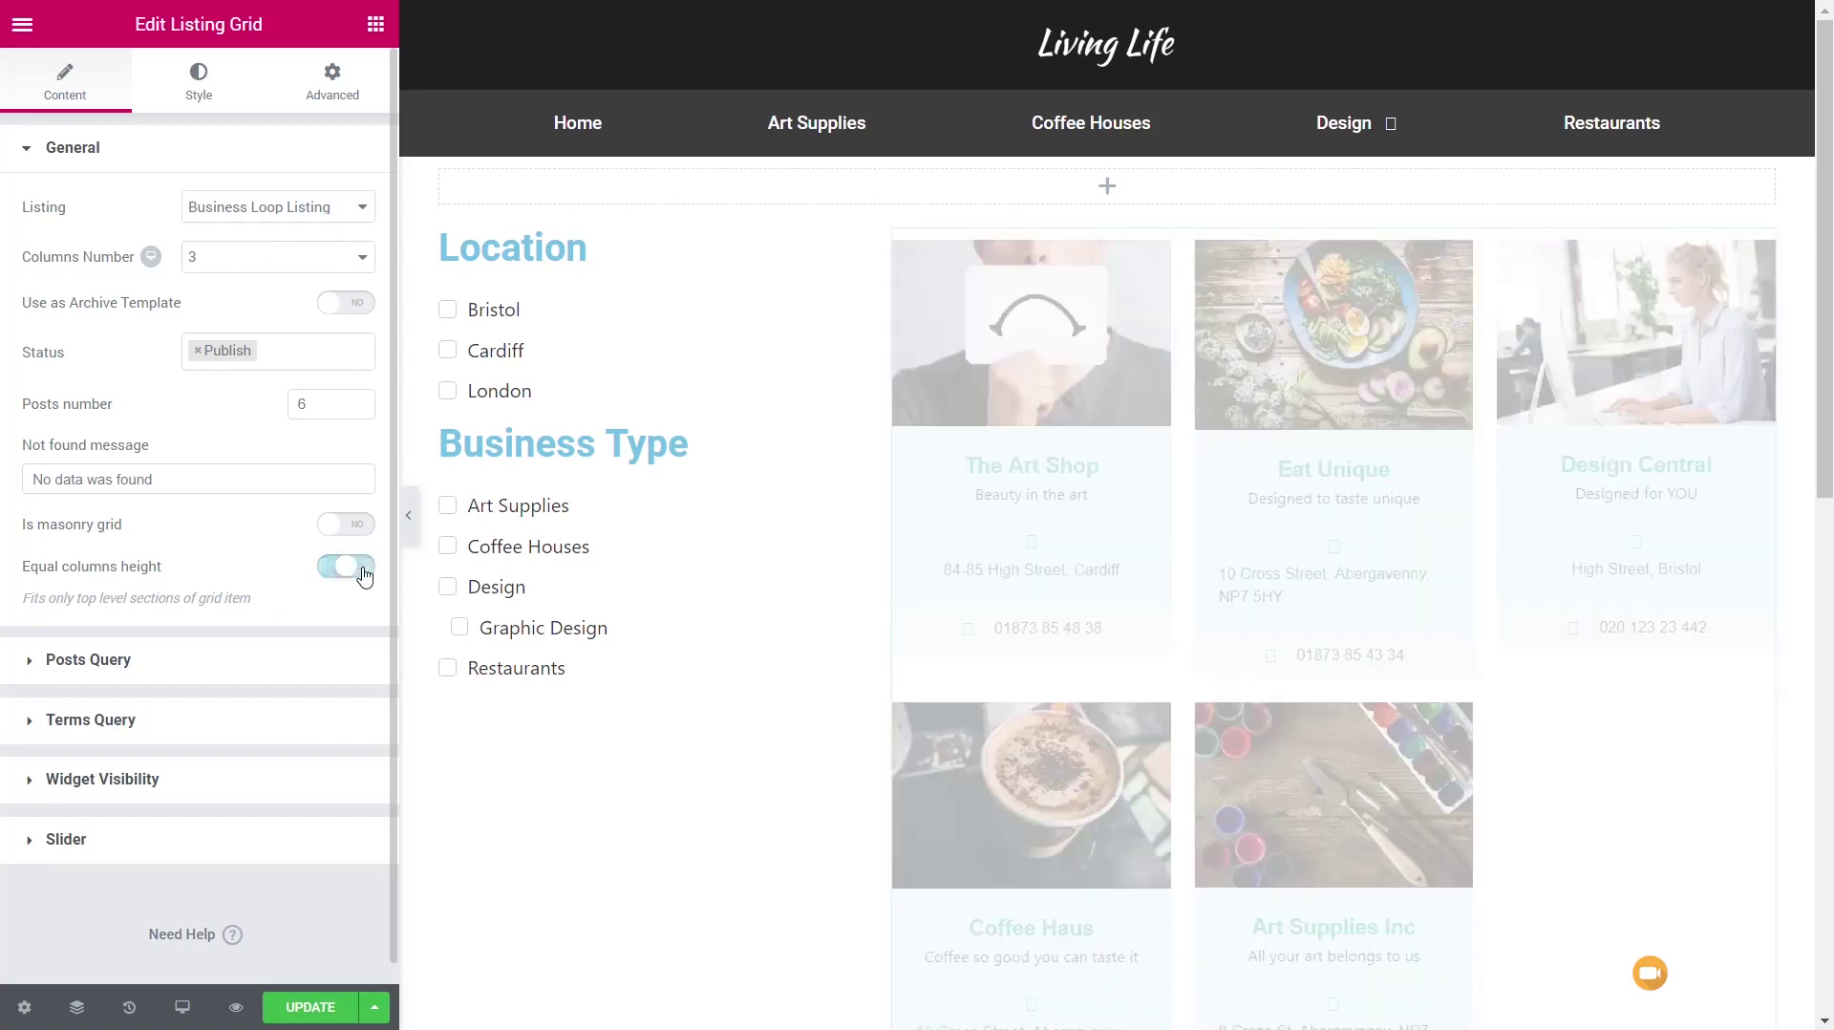
Step: Add an Order & Offset item to the listing grid's posts query, ordering by Name in ASC order
{"action": "left_click", "coordinate": [124, 674]}
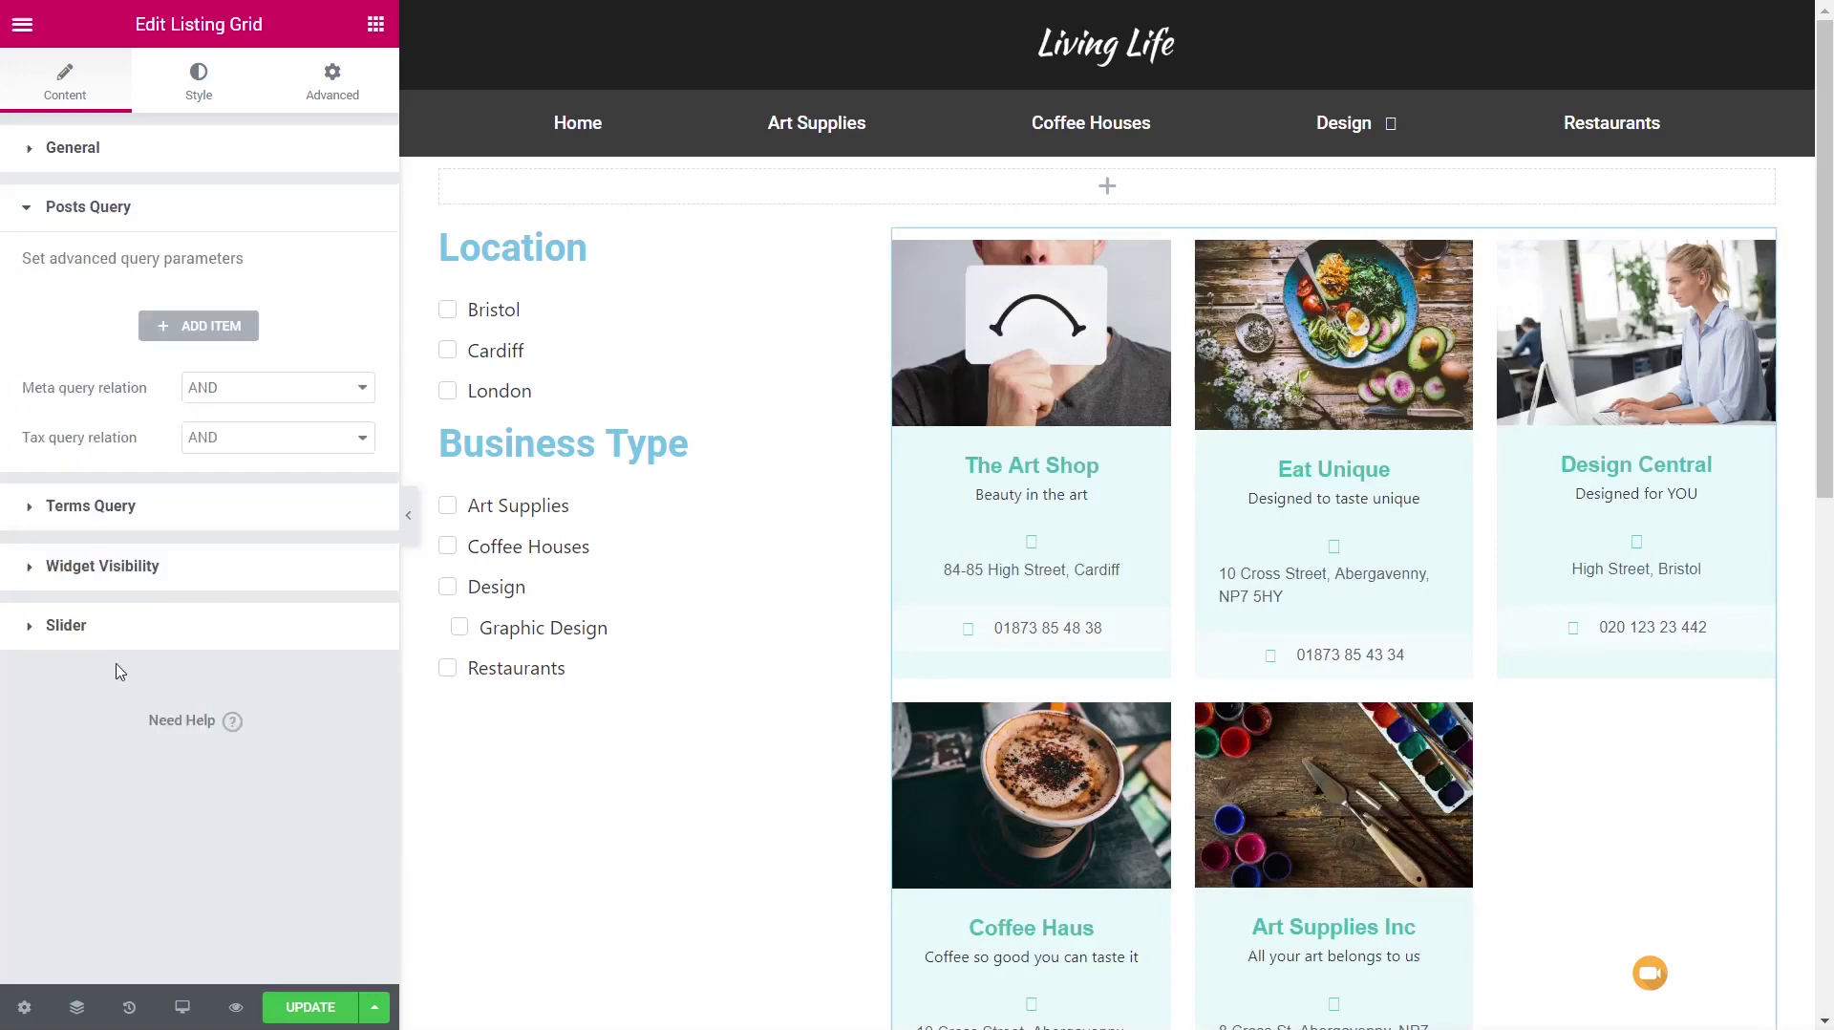
{"action": "left_click", "coordinate": [211, 327]}
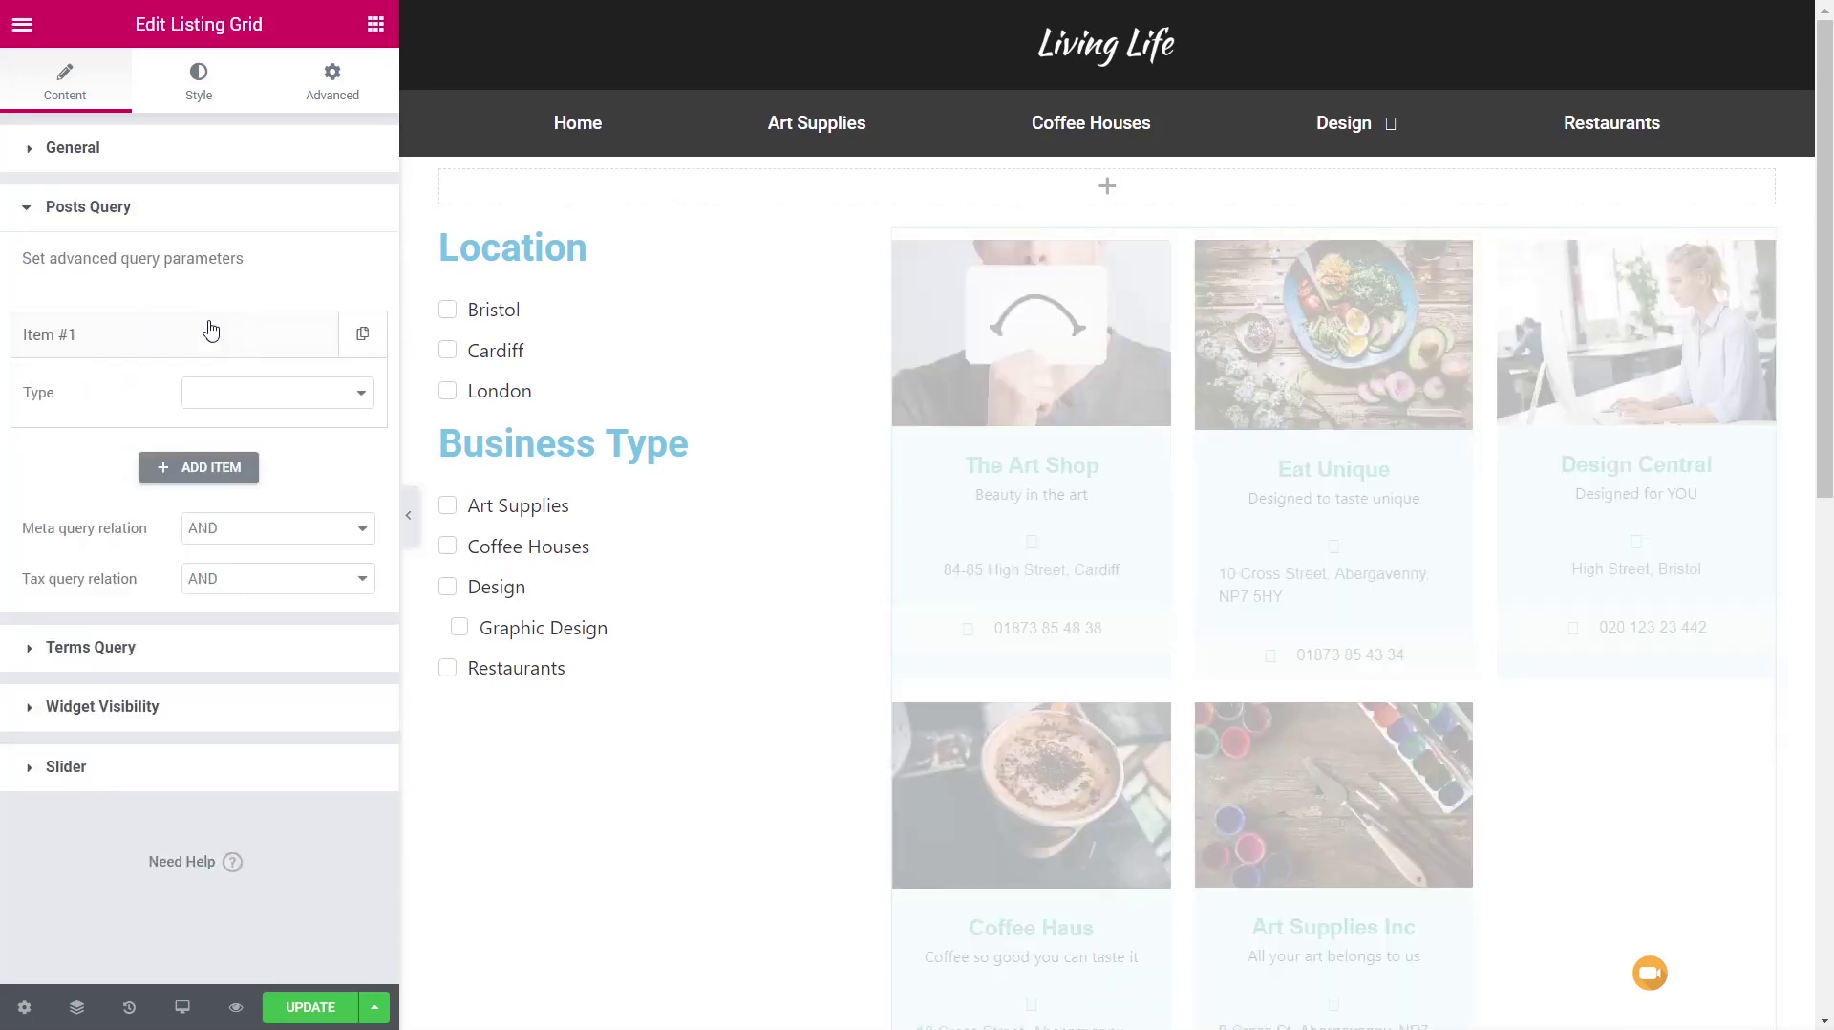
{"action": "left_click", "coordinate": [277, 395]}
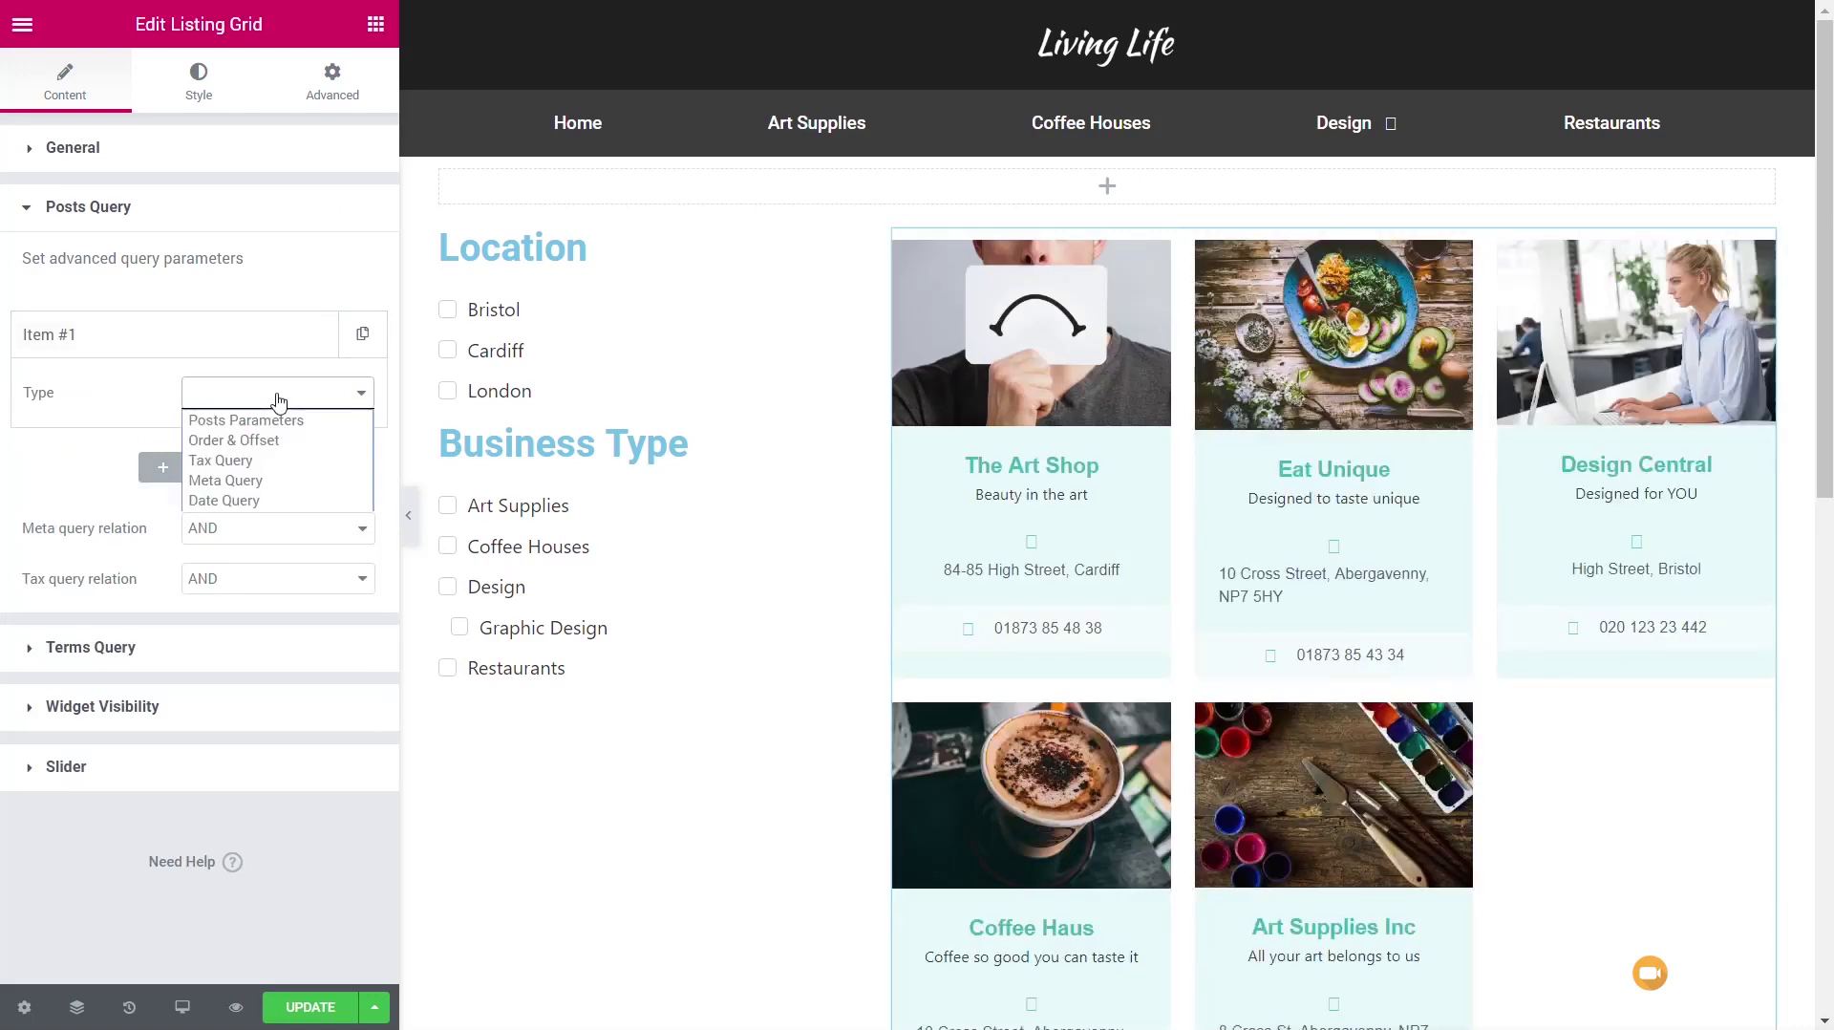
{"action": "left_click", "coordinate": [263, 449]}
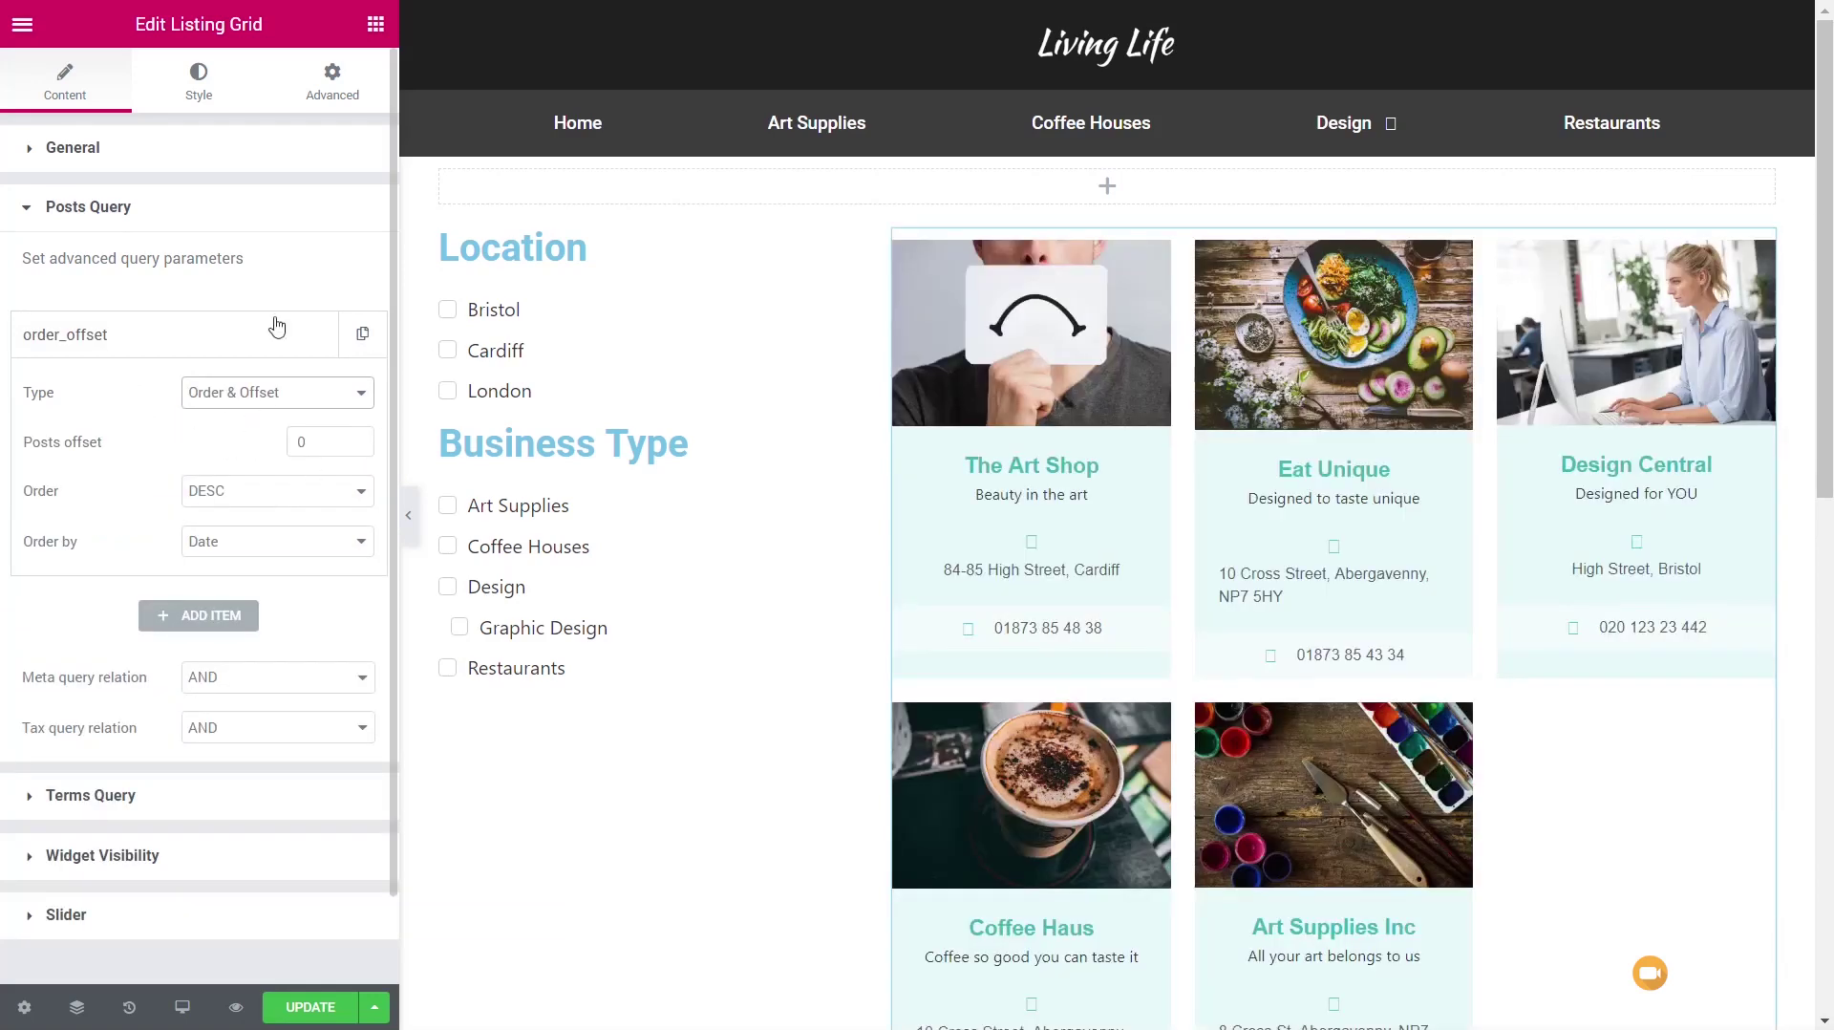
{"action": "left_click", "coordinate": [250, 550]}
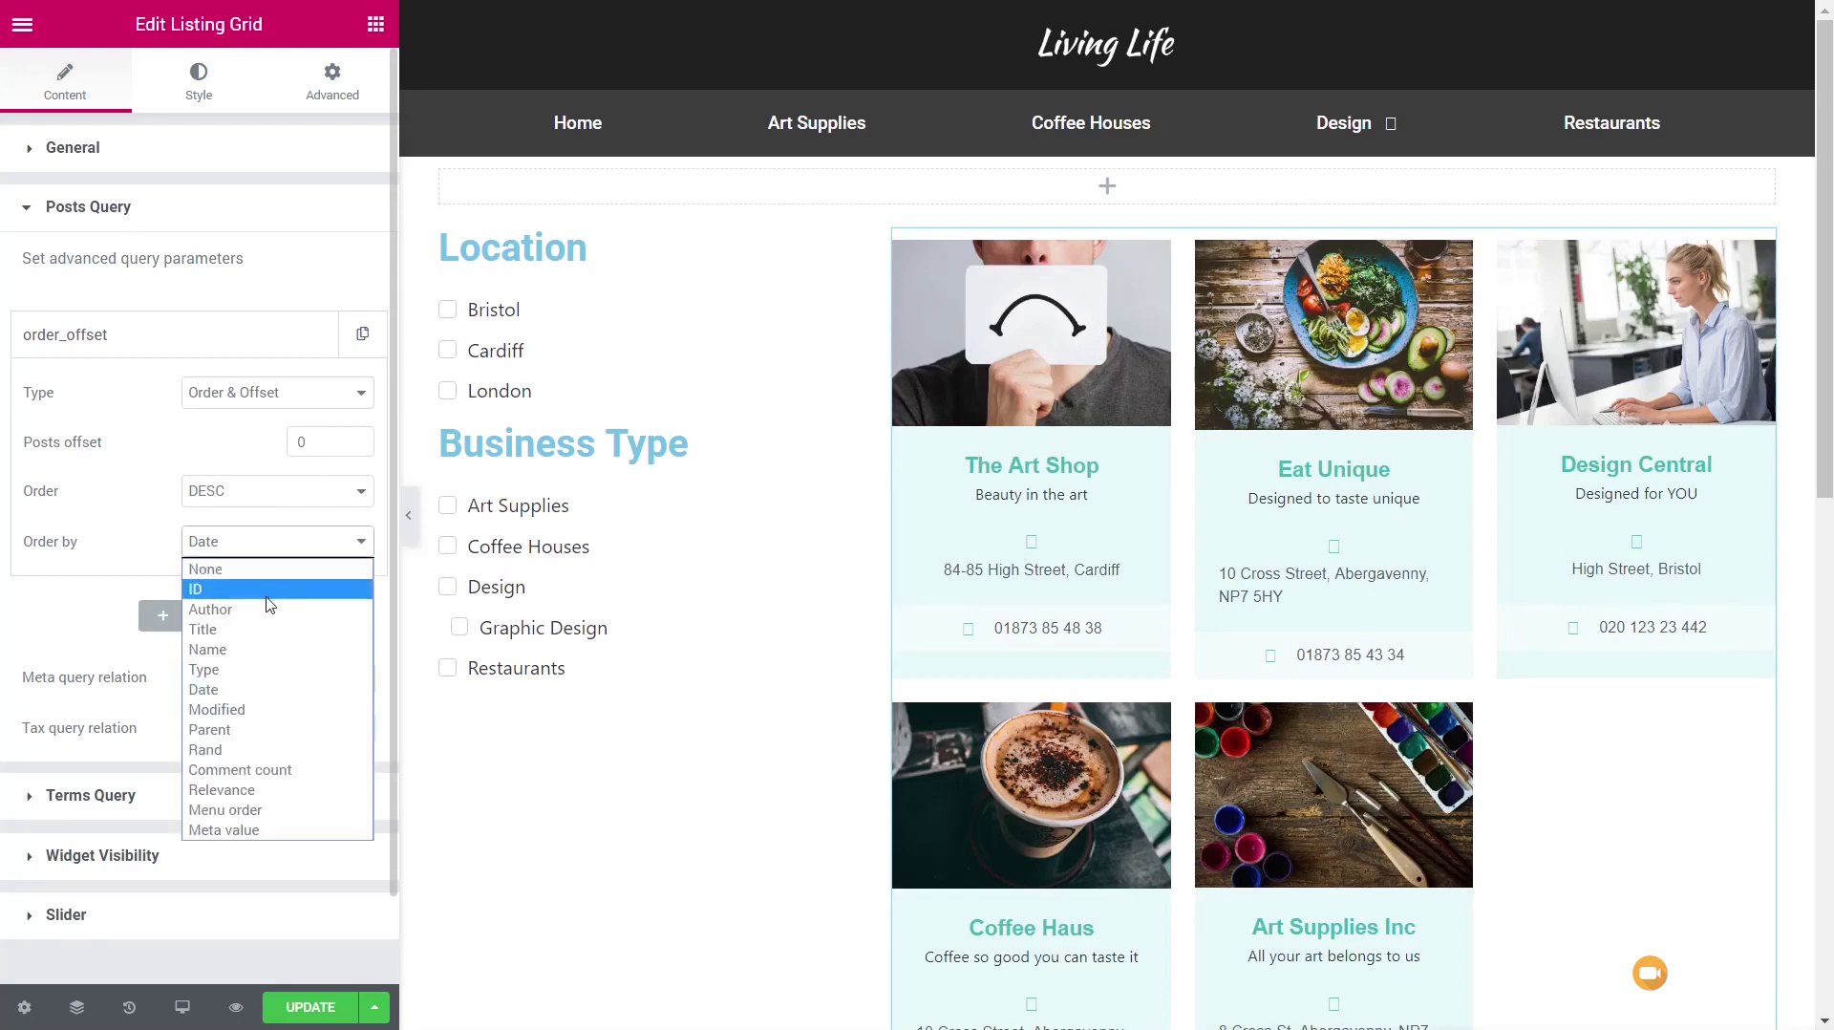
{"action": "left_click", "coordinate": [252, 648]}
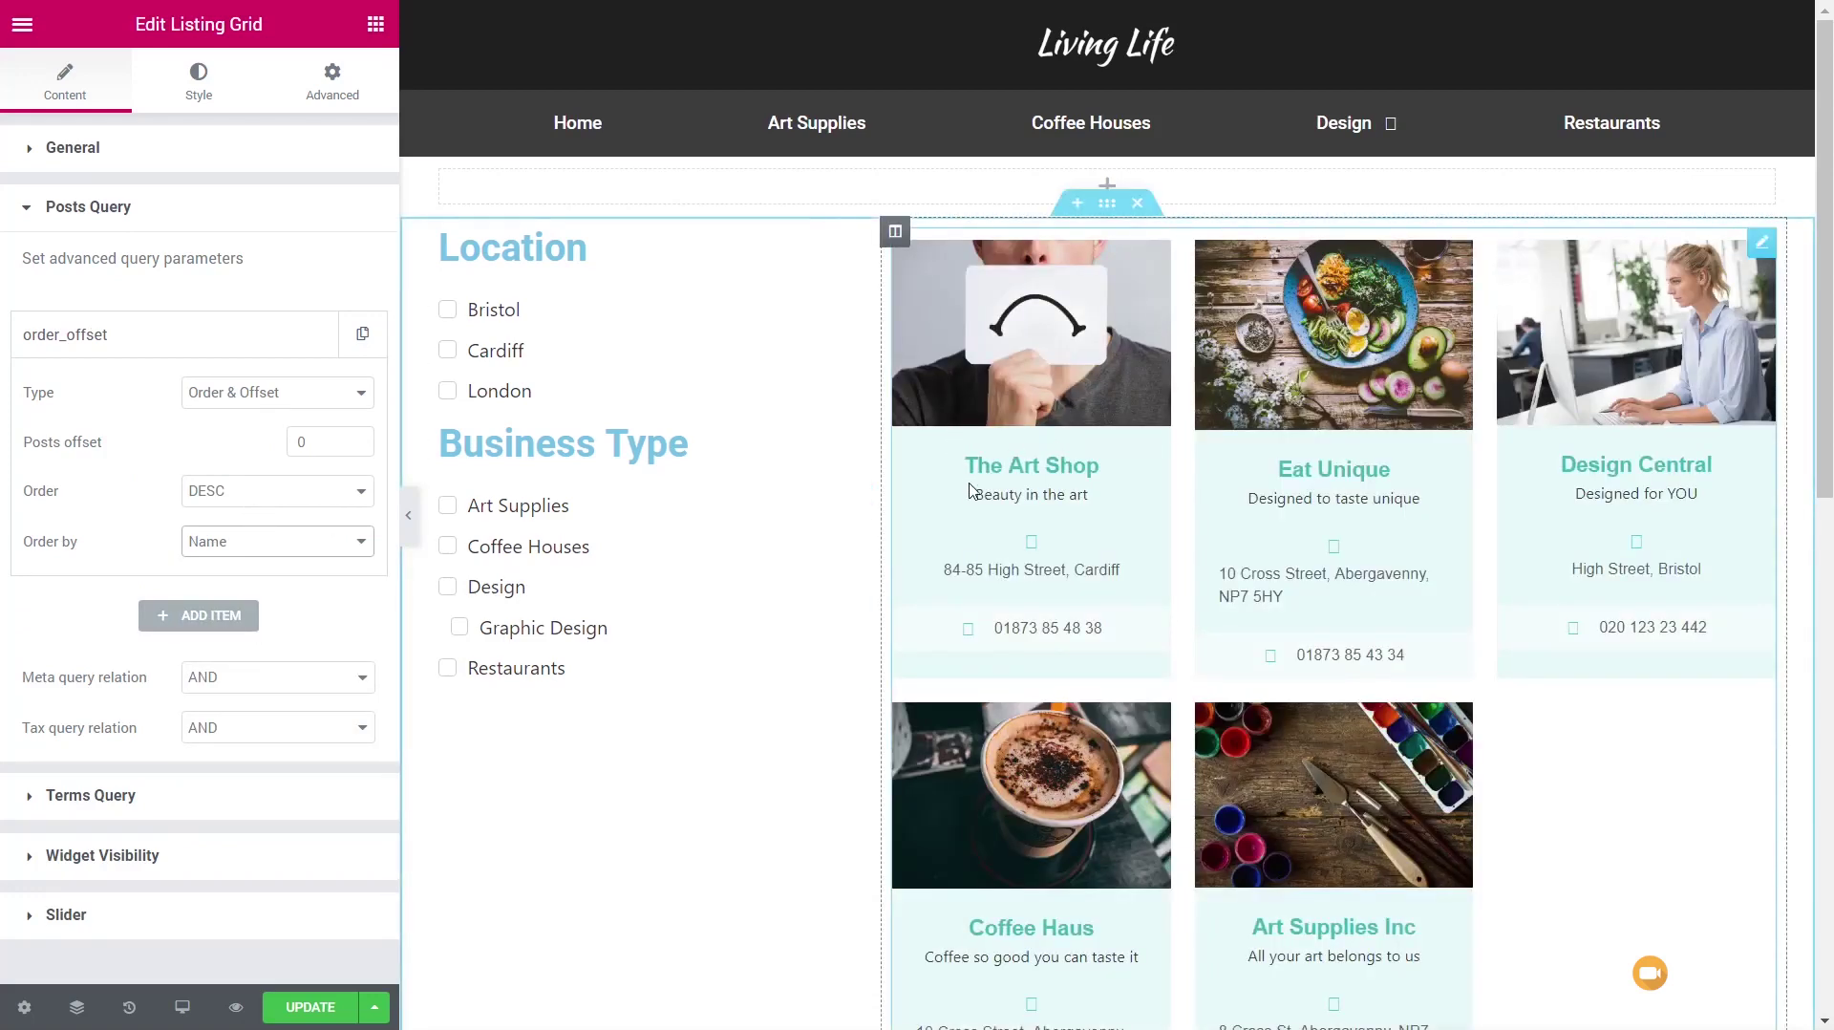
{"action": "left_click", "coordinate": [245, 541]}
{"action": "left_click", "coordinate": [246, 490]}
{"action": "left_click", "coordinate": [245, 490]}
{"action": "left_click", "coordinate": [234, 521]}
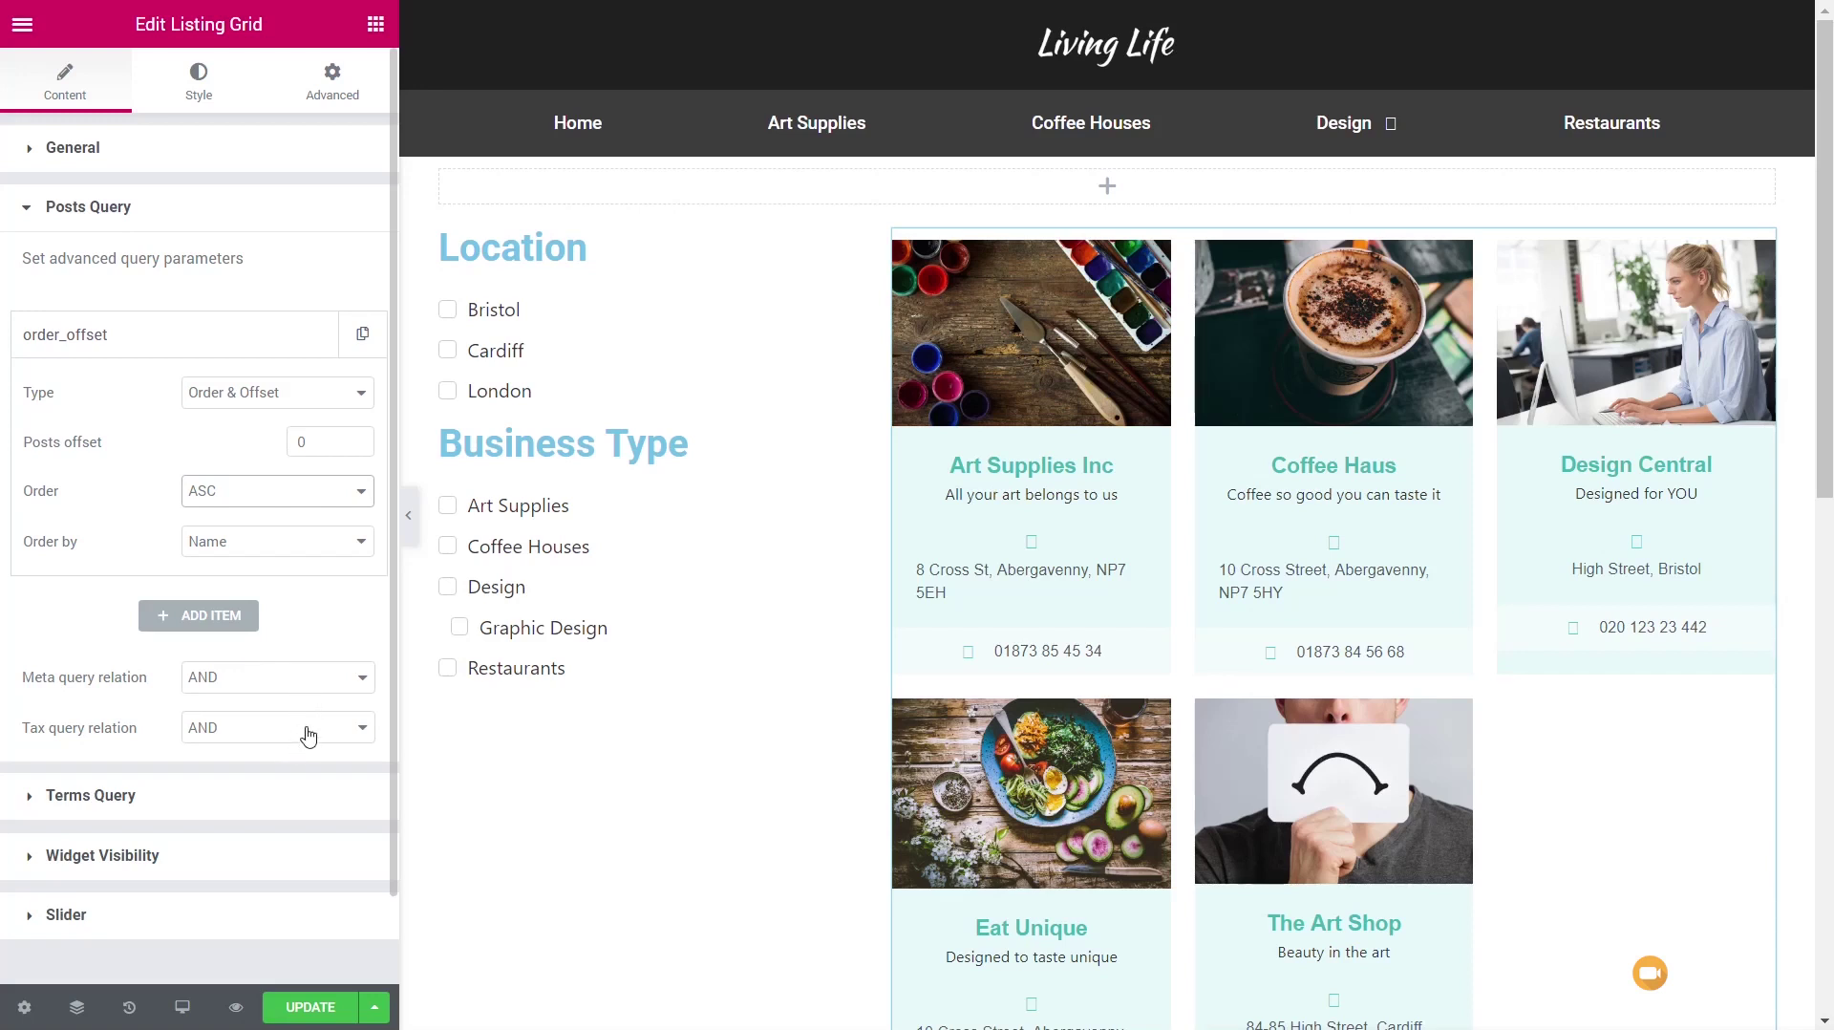
Step: Paste the copied styles onto the headings and checkbox filters in the narrow column
{"action": "right_click", "coordinate": [728, 459]}
{"action": "left_click", "coordinate": [798, 620]}
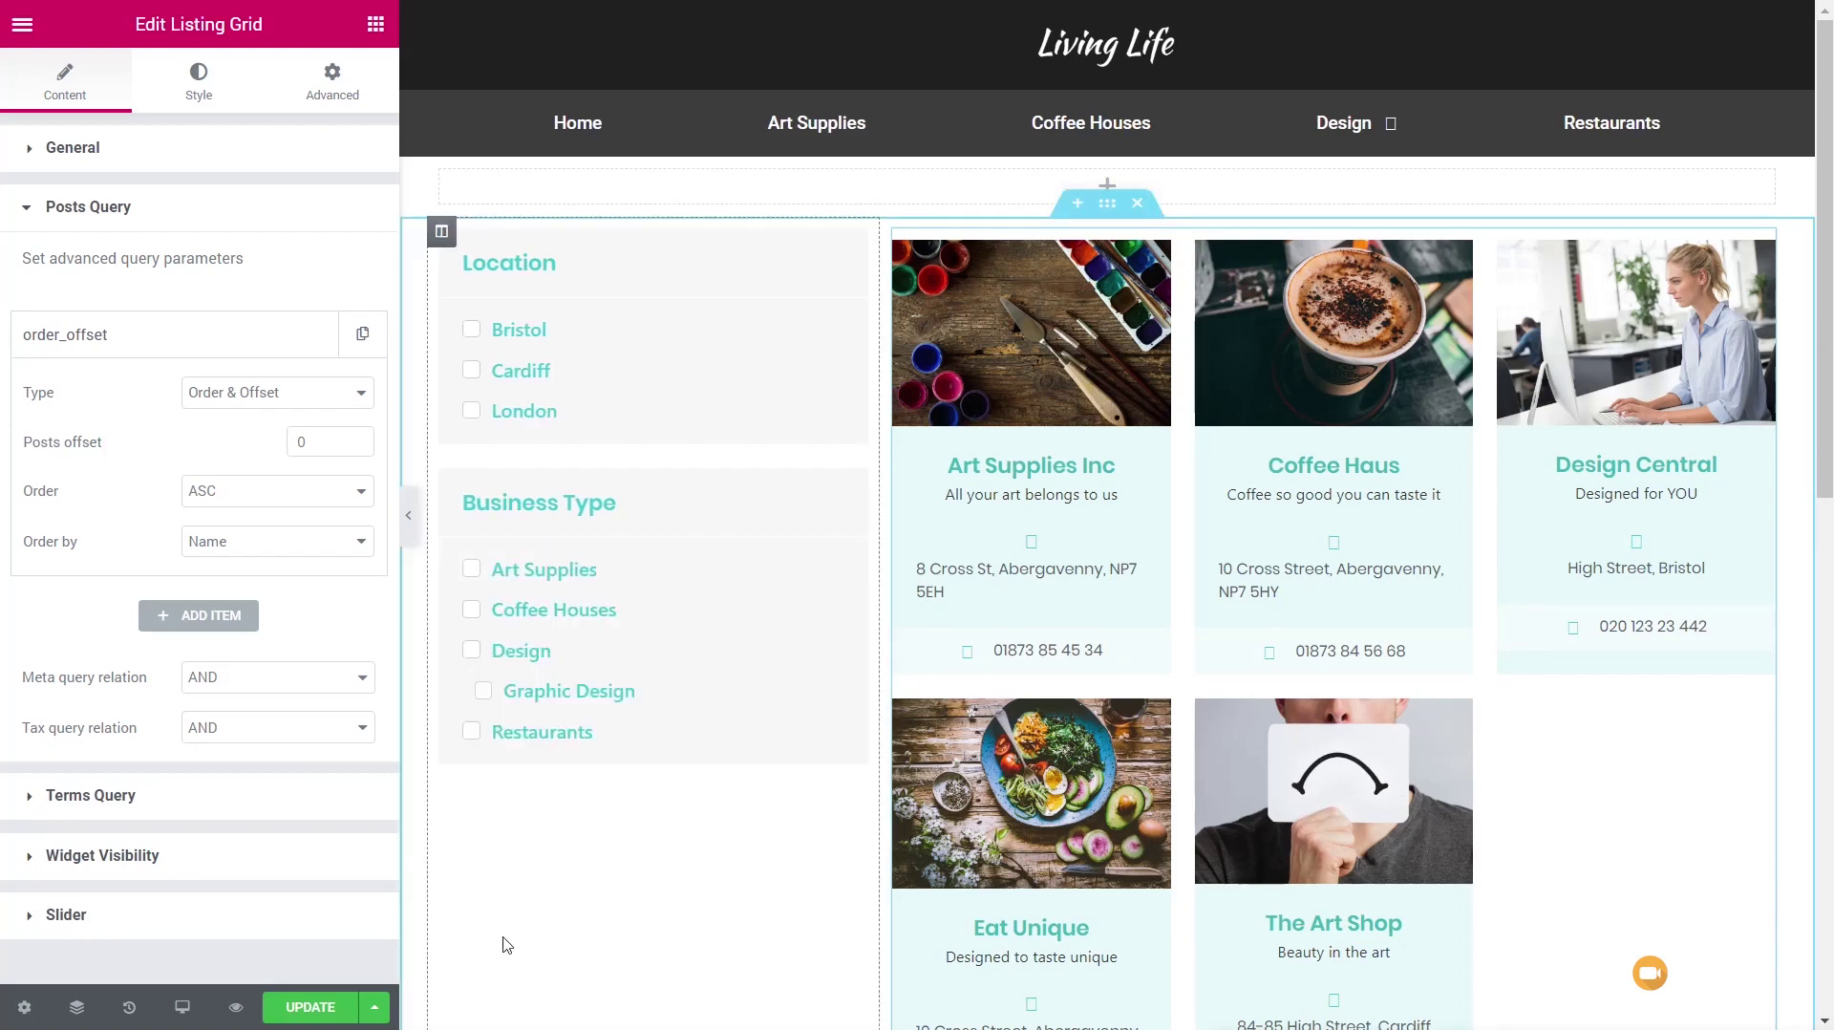
Step: Paste the copied header section style onto the empty top section and paste the "Business Directory" heading into it
{"action": "left_click", "coordinate": [1107, 169]}
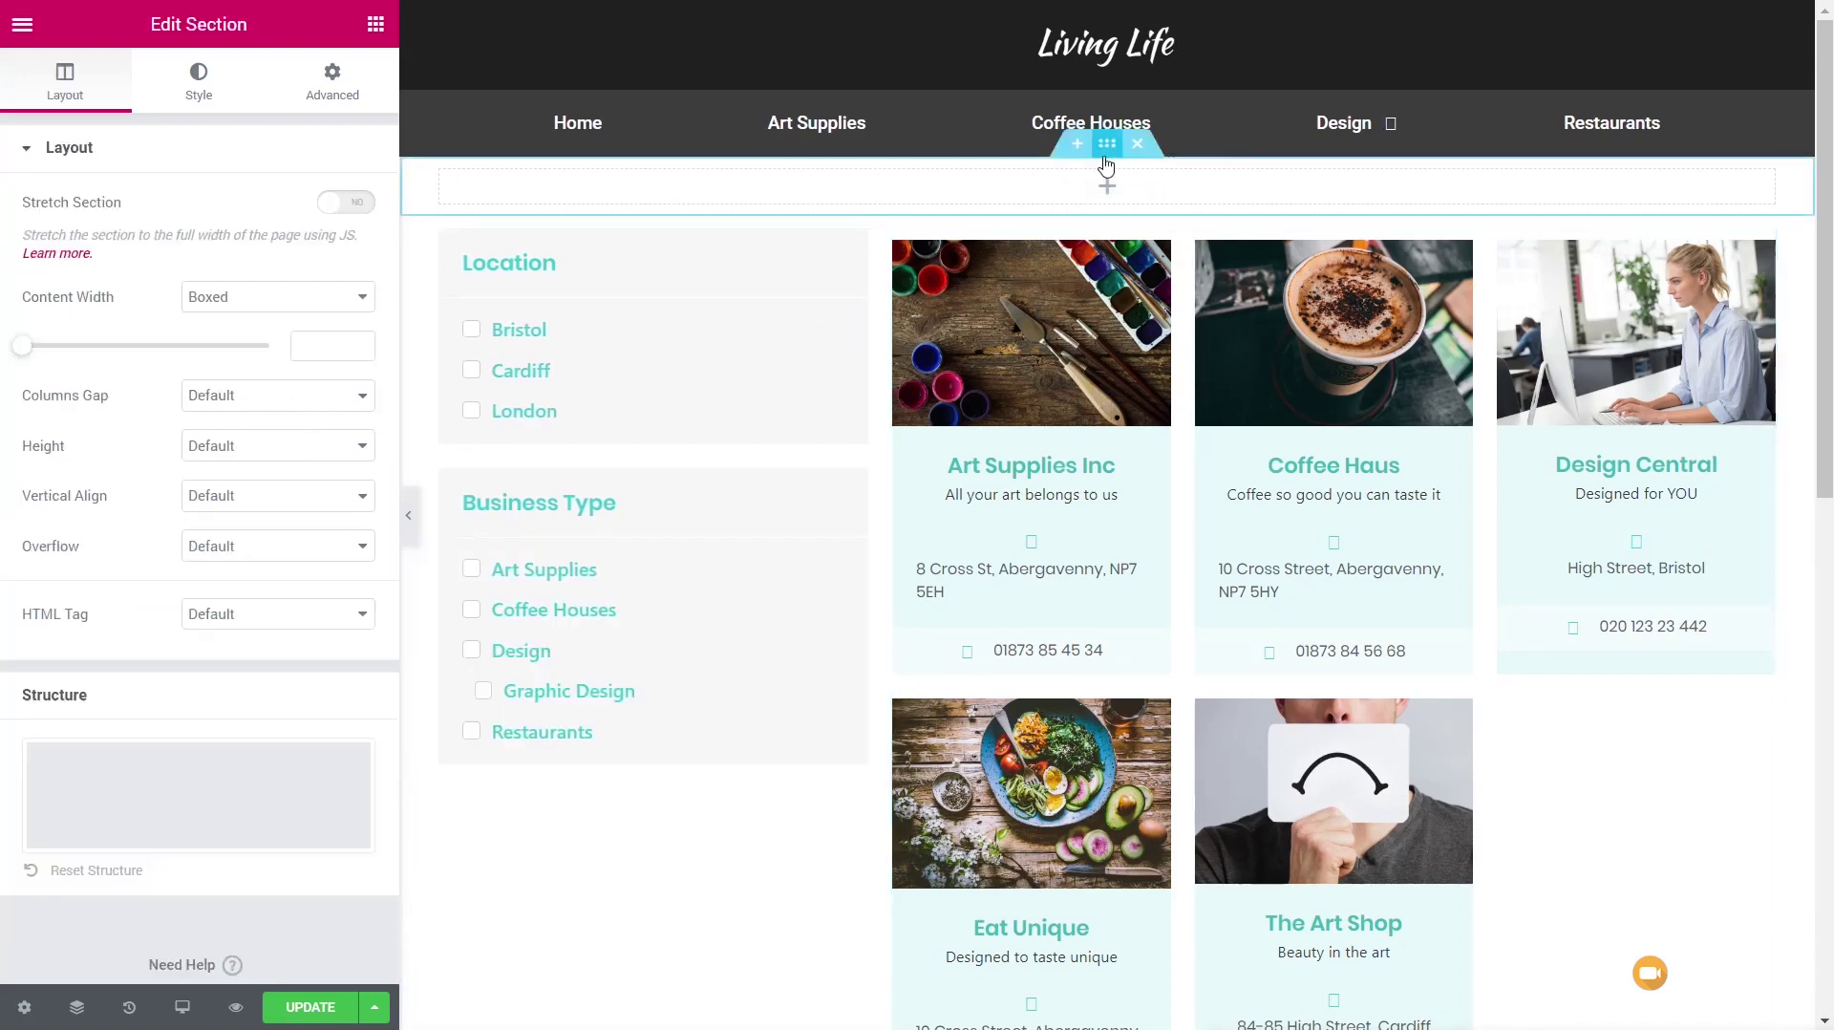
{"action": "right_click", "coordinate": [1108, 165]}
{"action": "left_click", "coordinate": [1223, 325]}
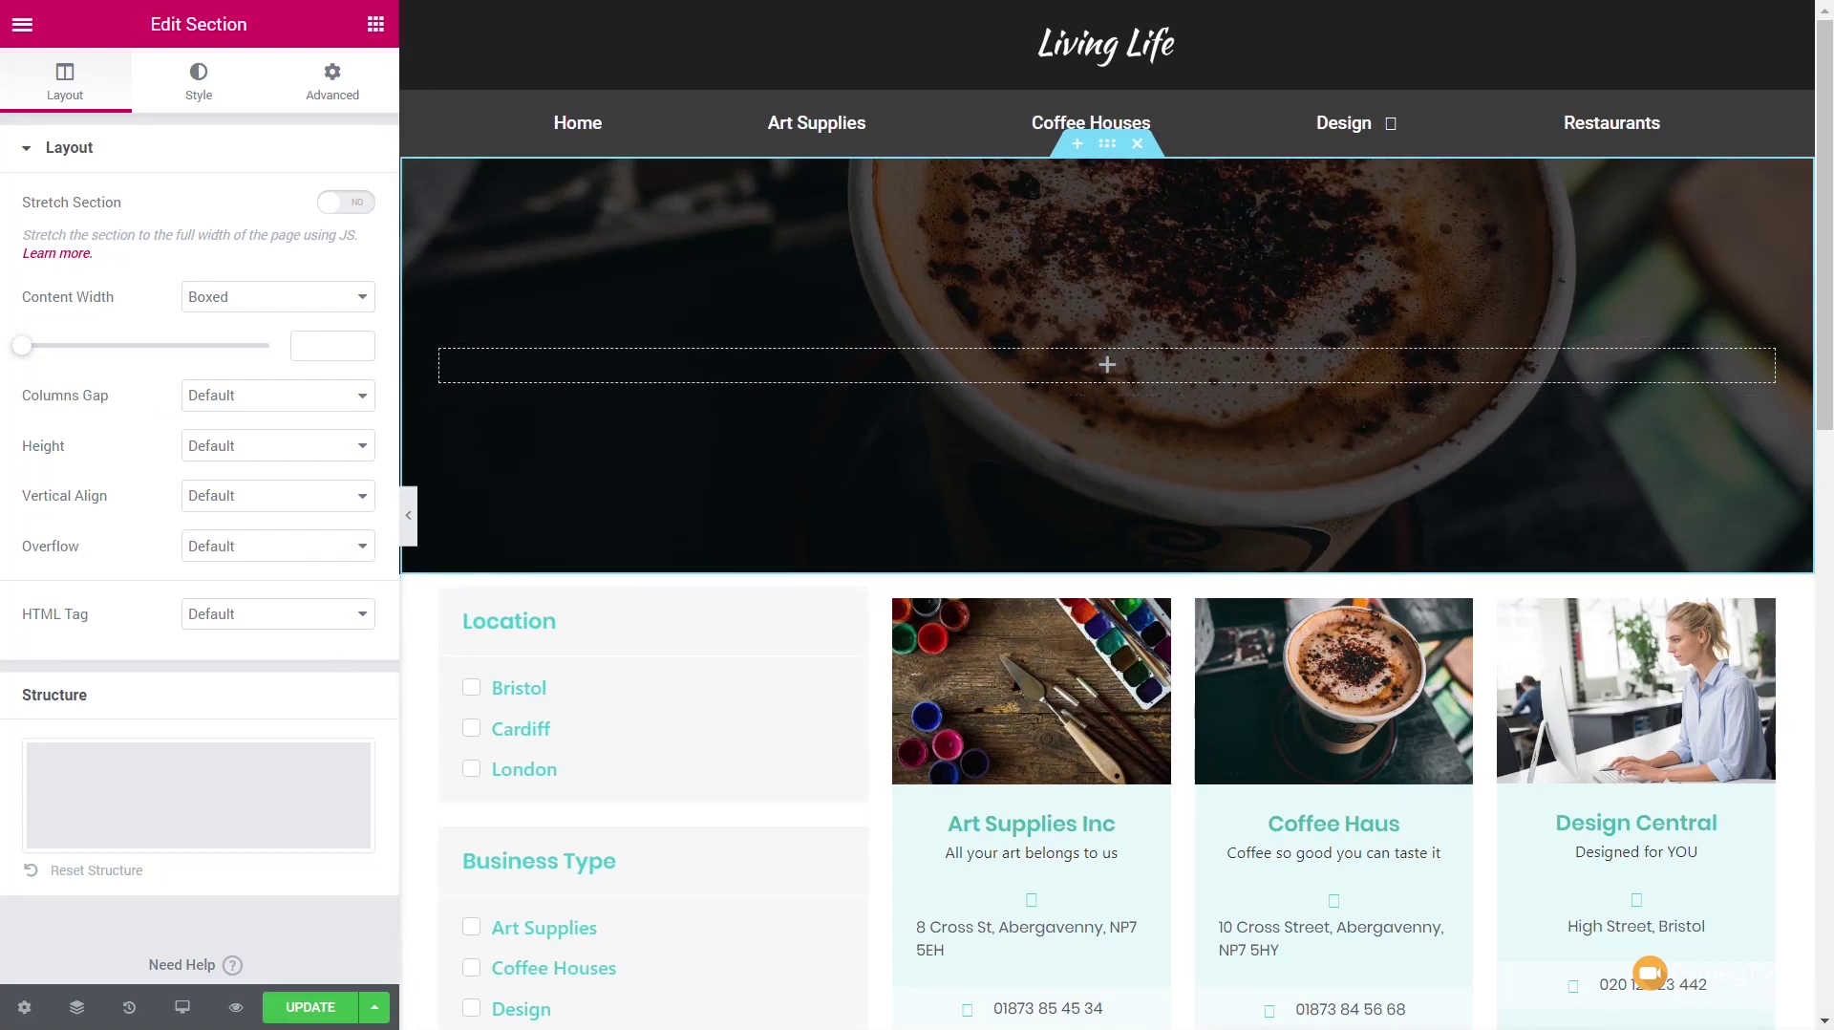
{"action": "right_click", "coordinate": [1046, 367]}
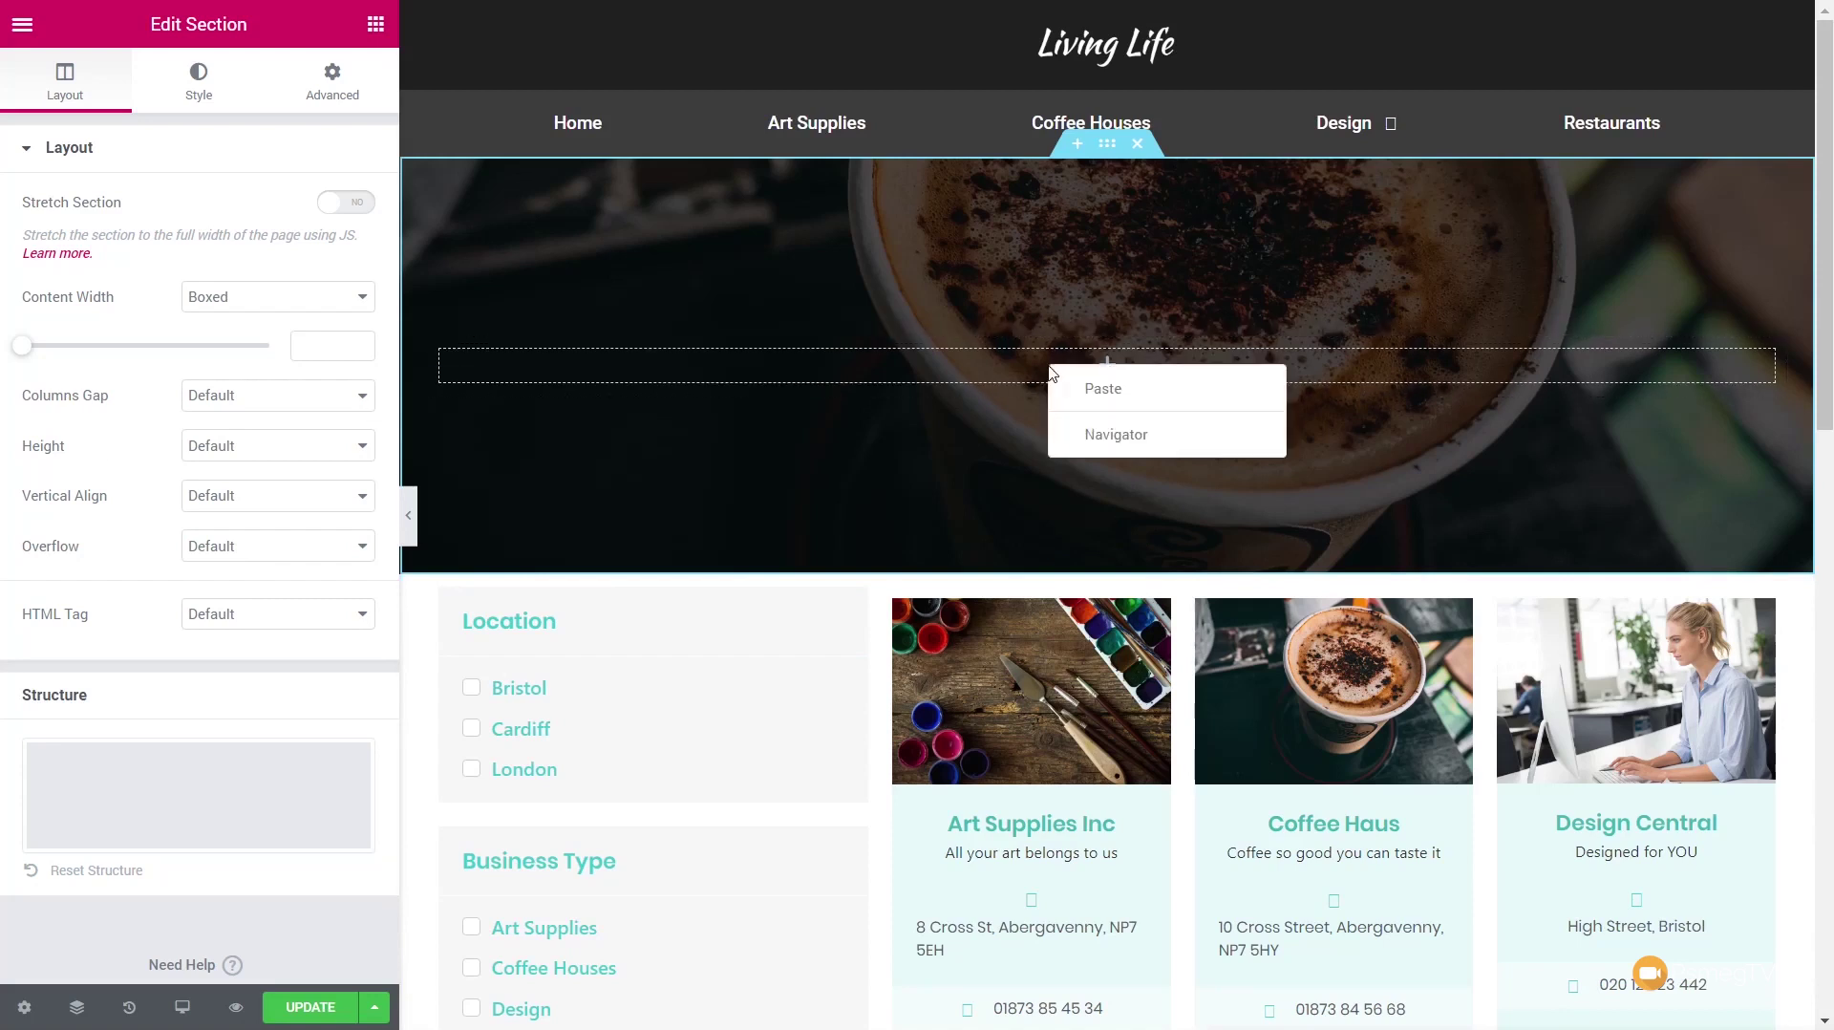
{"action": "left_click", "coordinate": [1137, 394]}
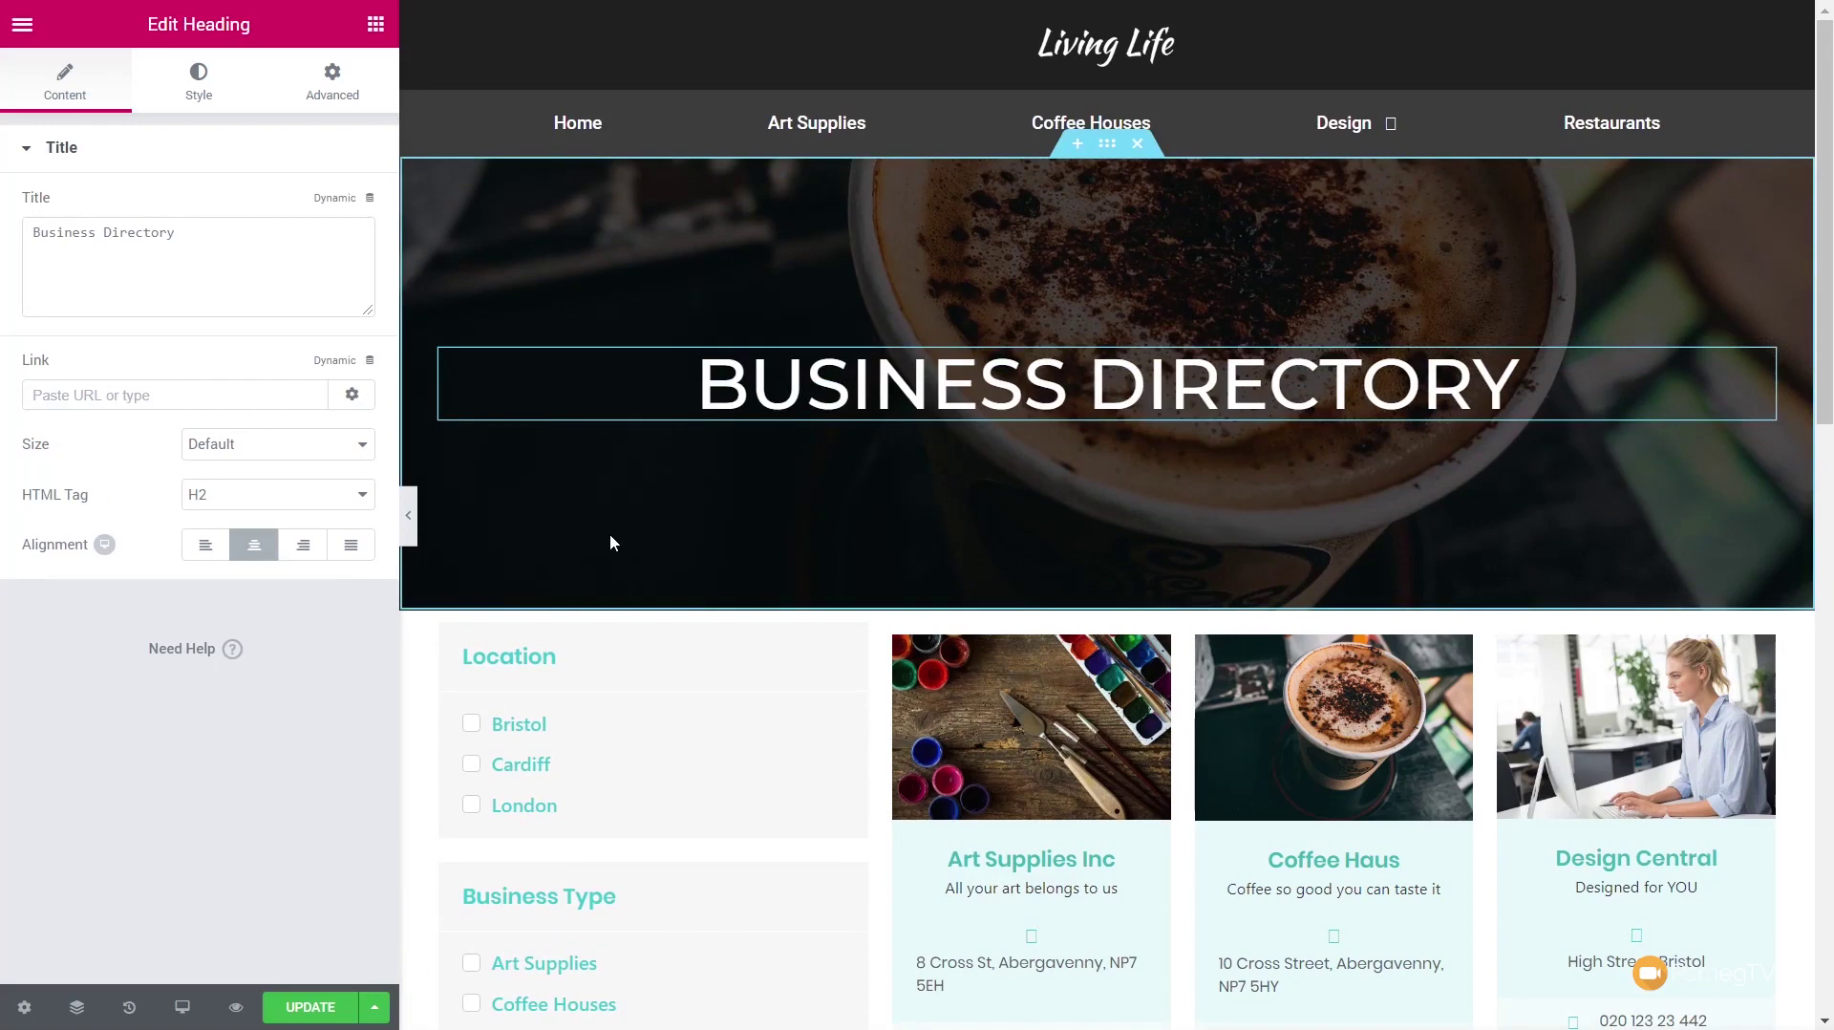
Step: Add an Ajax Search widget below the "Business Directory" heading and paste the copied style onto it
{"action": "left_click", "coordinate": [375, 26]}
{"action": "scroll", "coordinate": [166, 770], "scroll_direction": "down", "scroll_amount": 20}
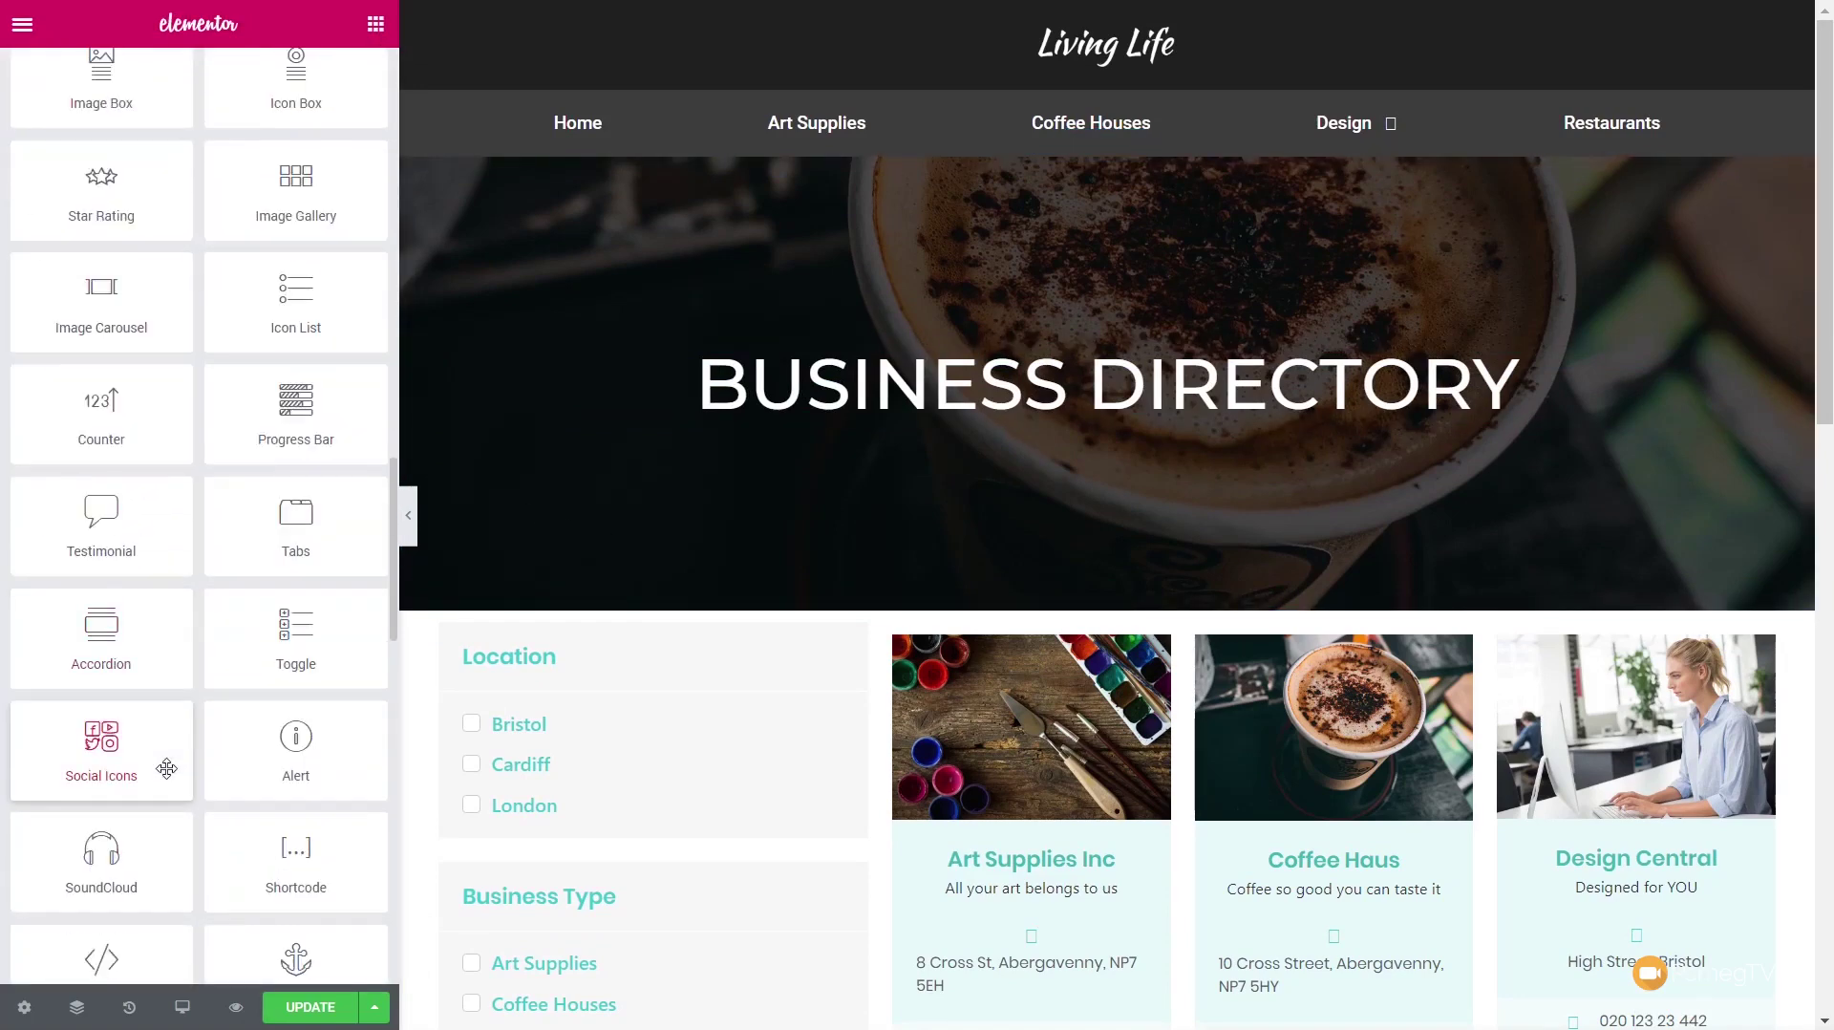
{"action": "scroll", "coordinate": [166, 769], "scroll_direction": "down", "scroll_amount": 6}
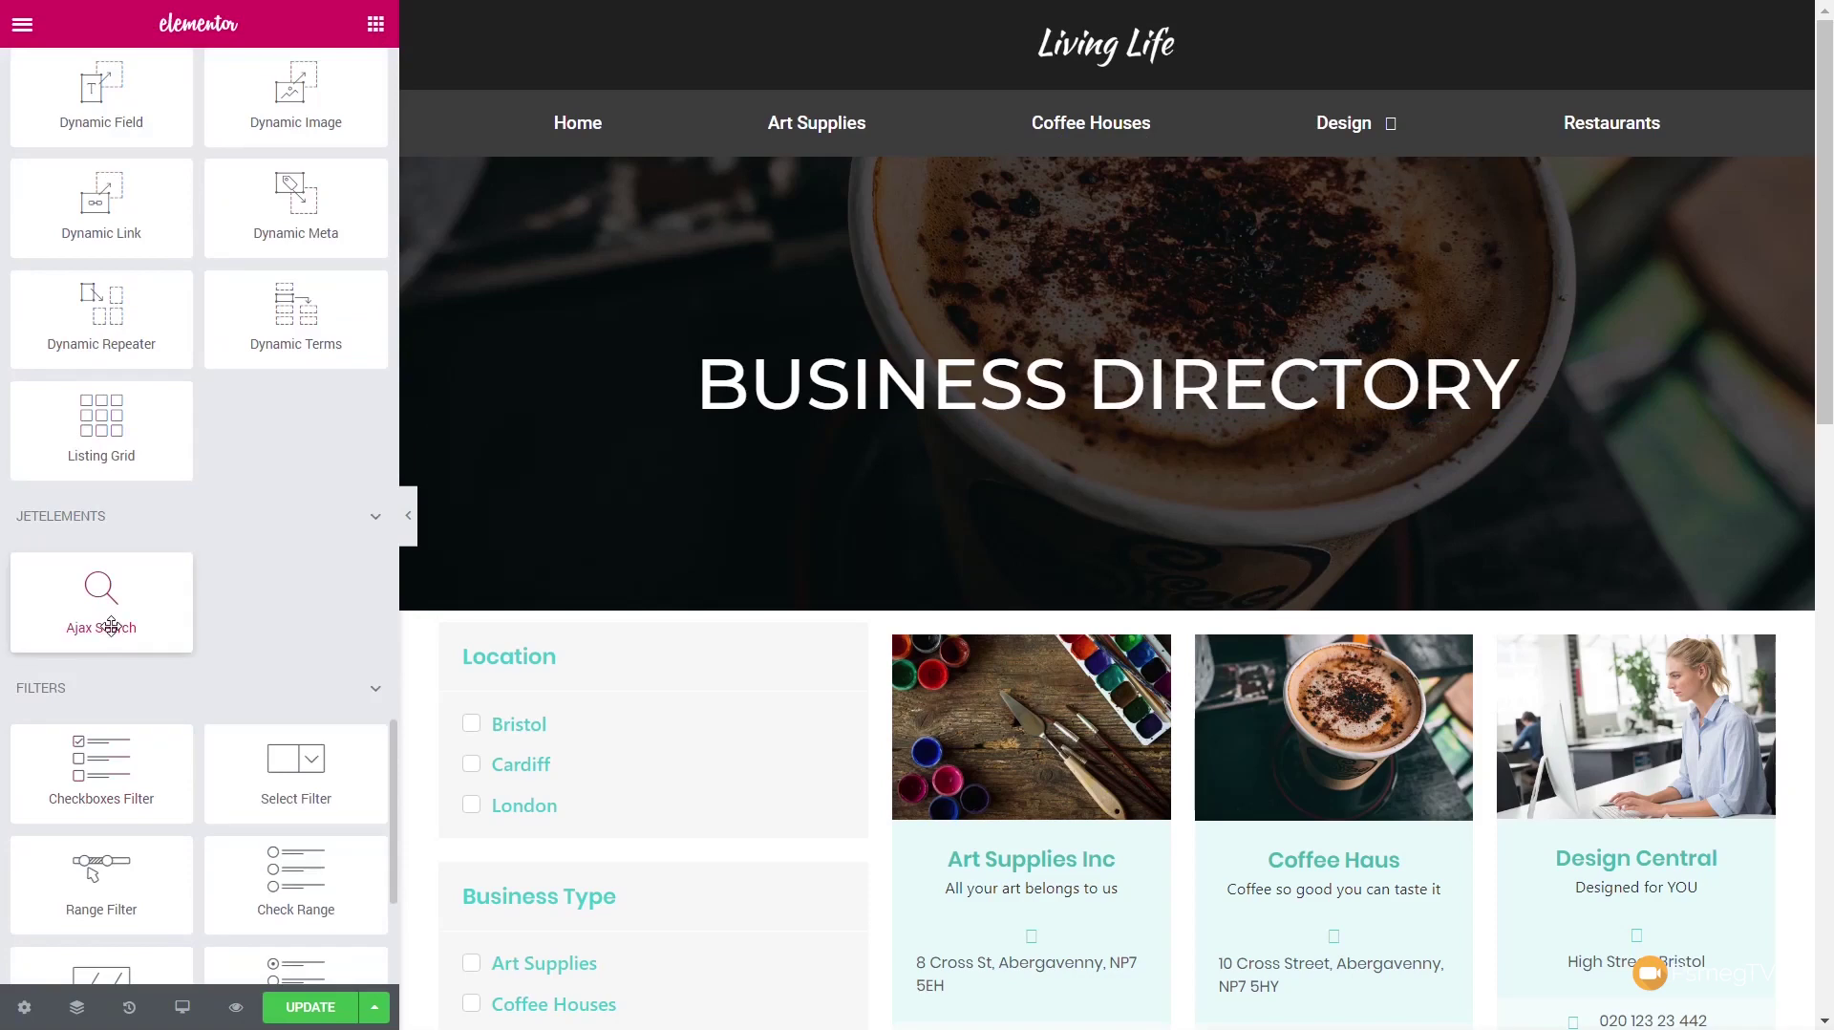
{"action": "left_click_drag", "start_coordinate": [99, 588], "coordinate": [1016, 425]}
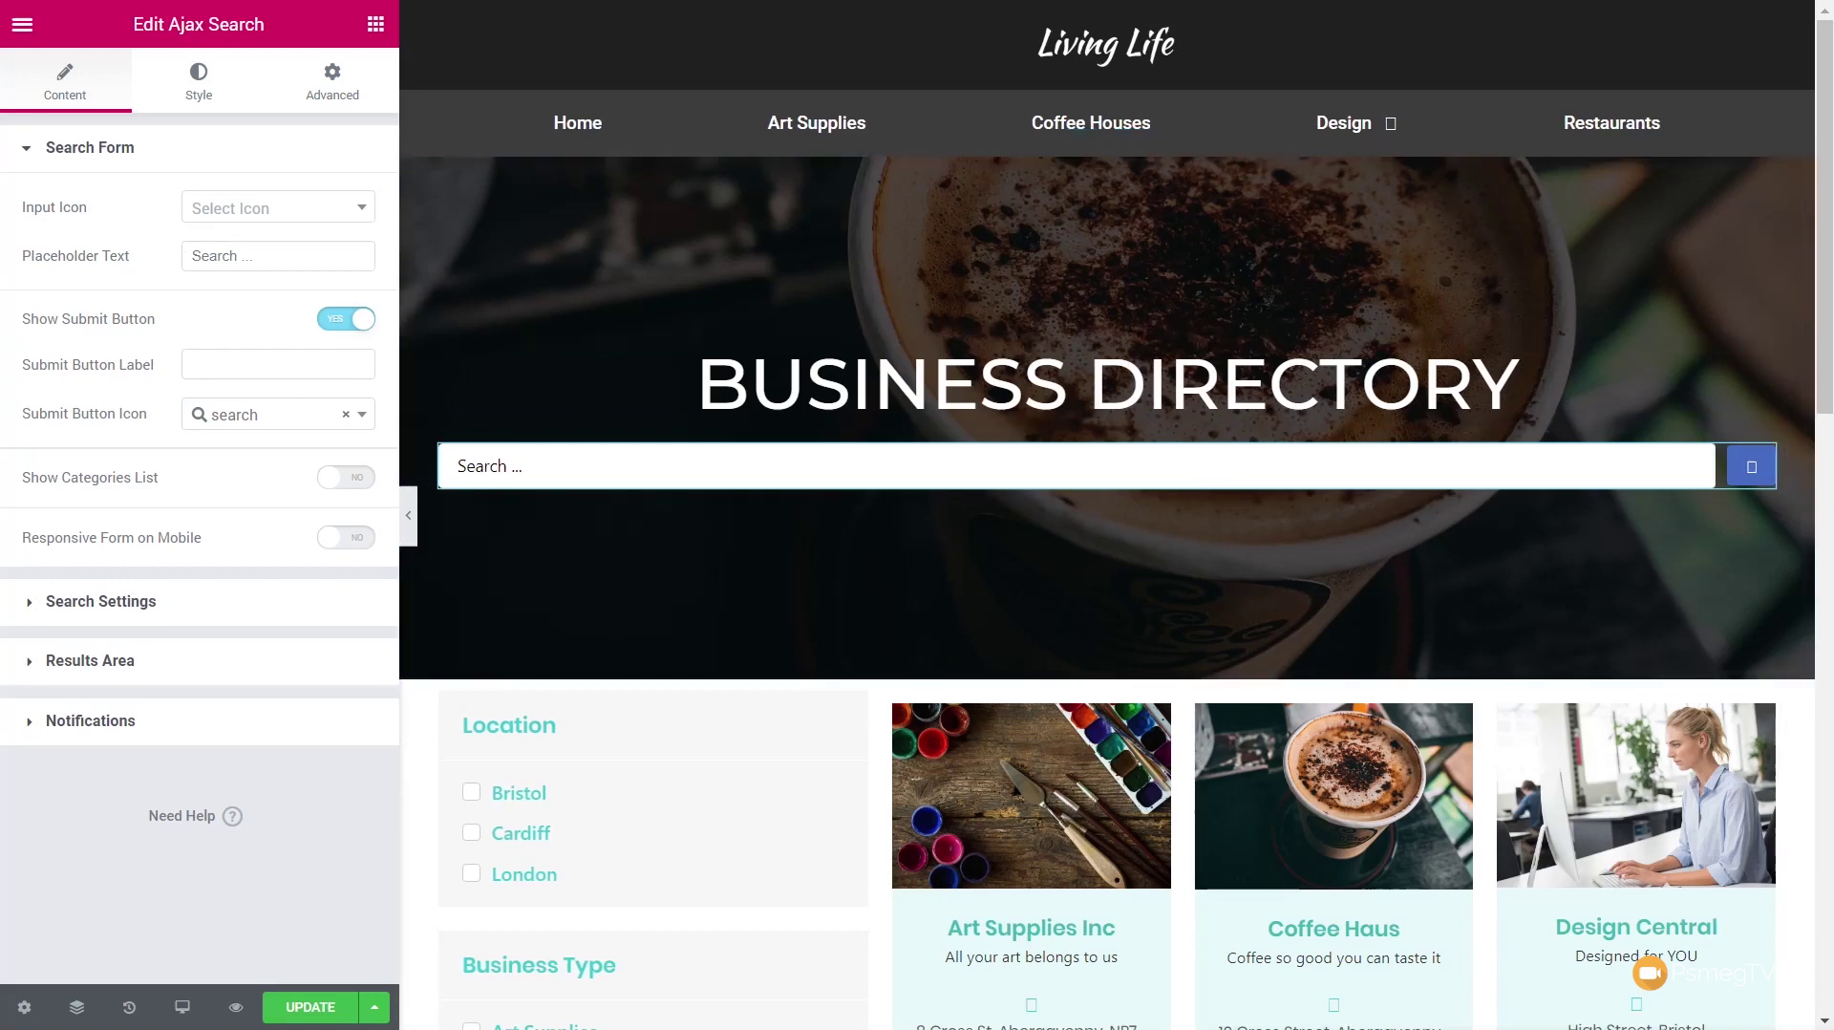
{"action": "right_click", "coordinate": [1225, 474]}
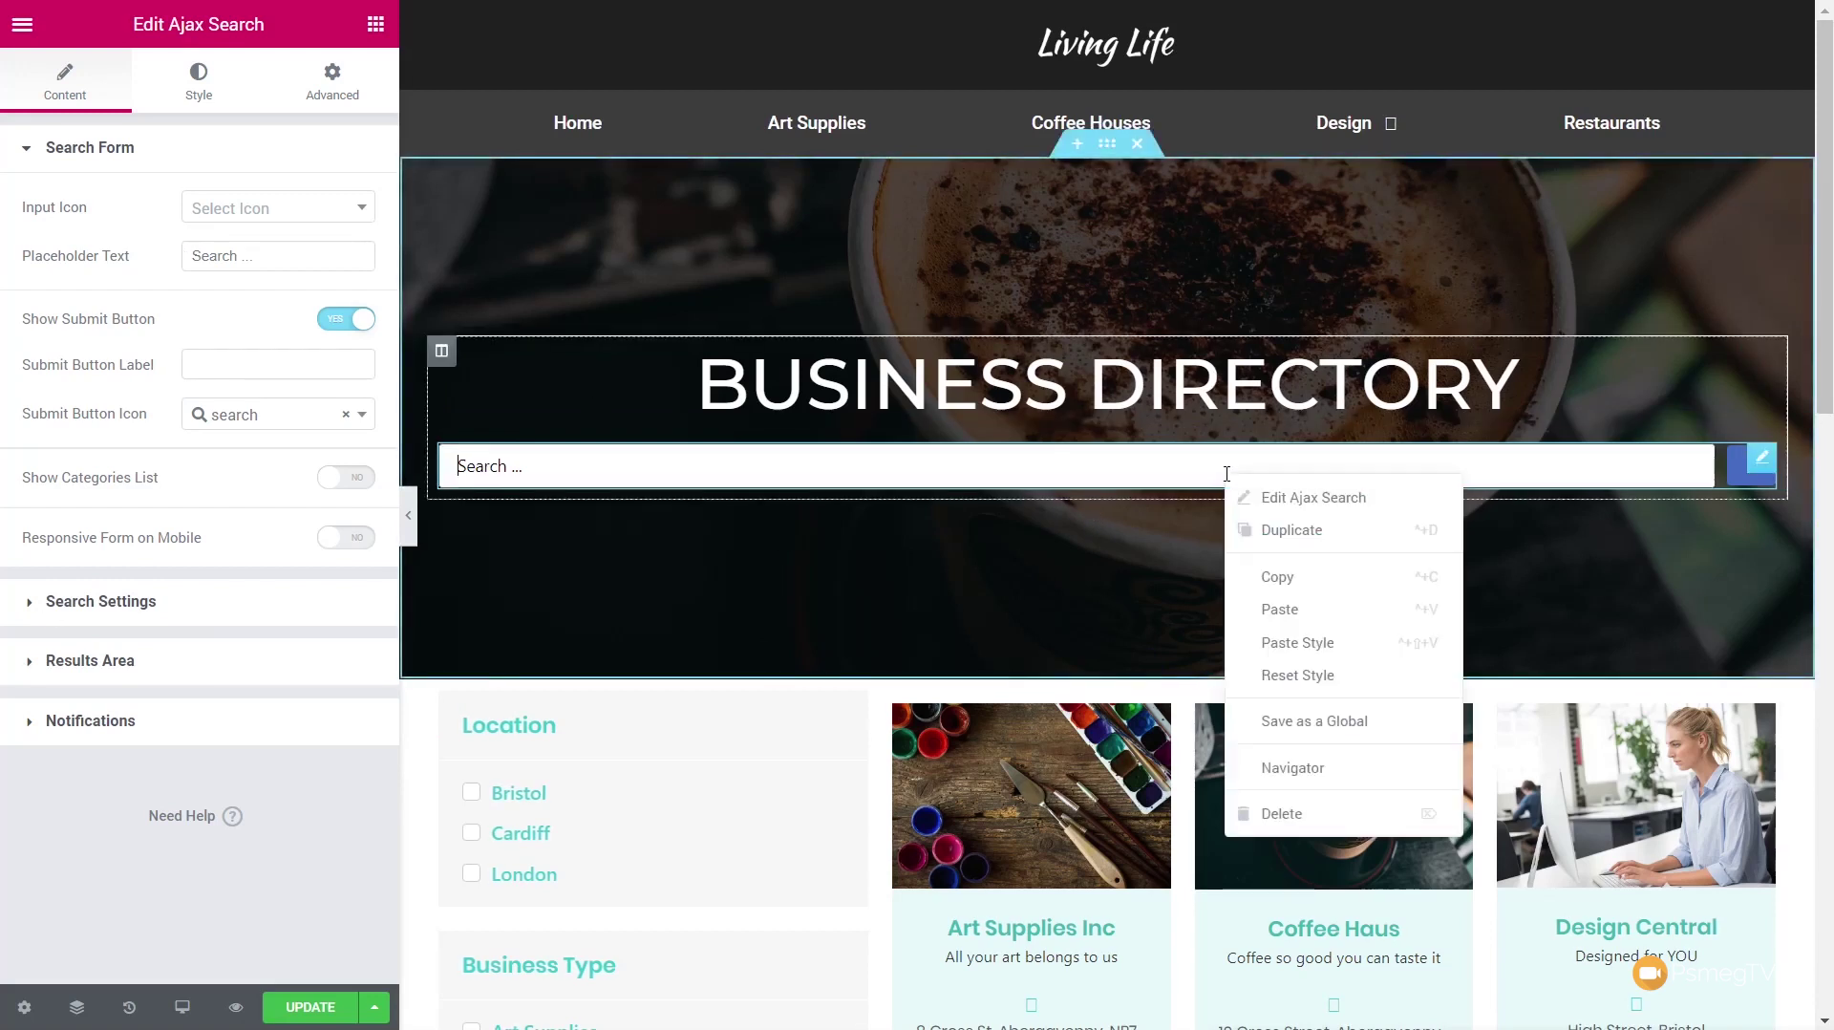
{"action": "left_click", "coordinate": [1324, 642]}
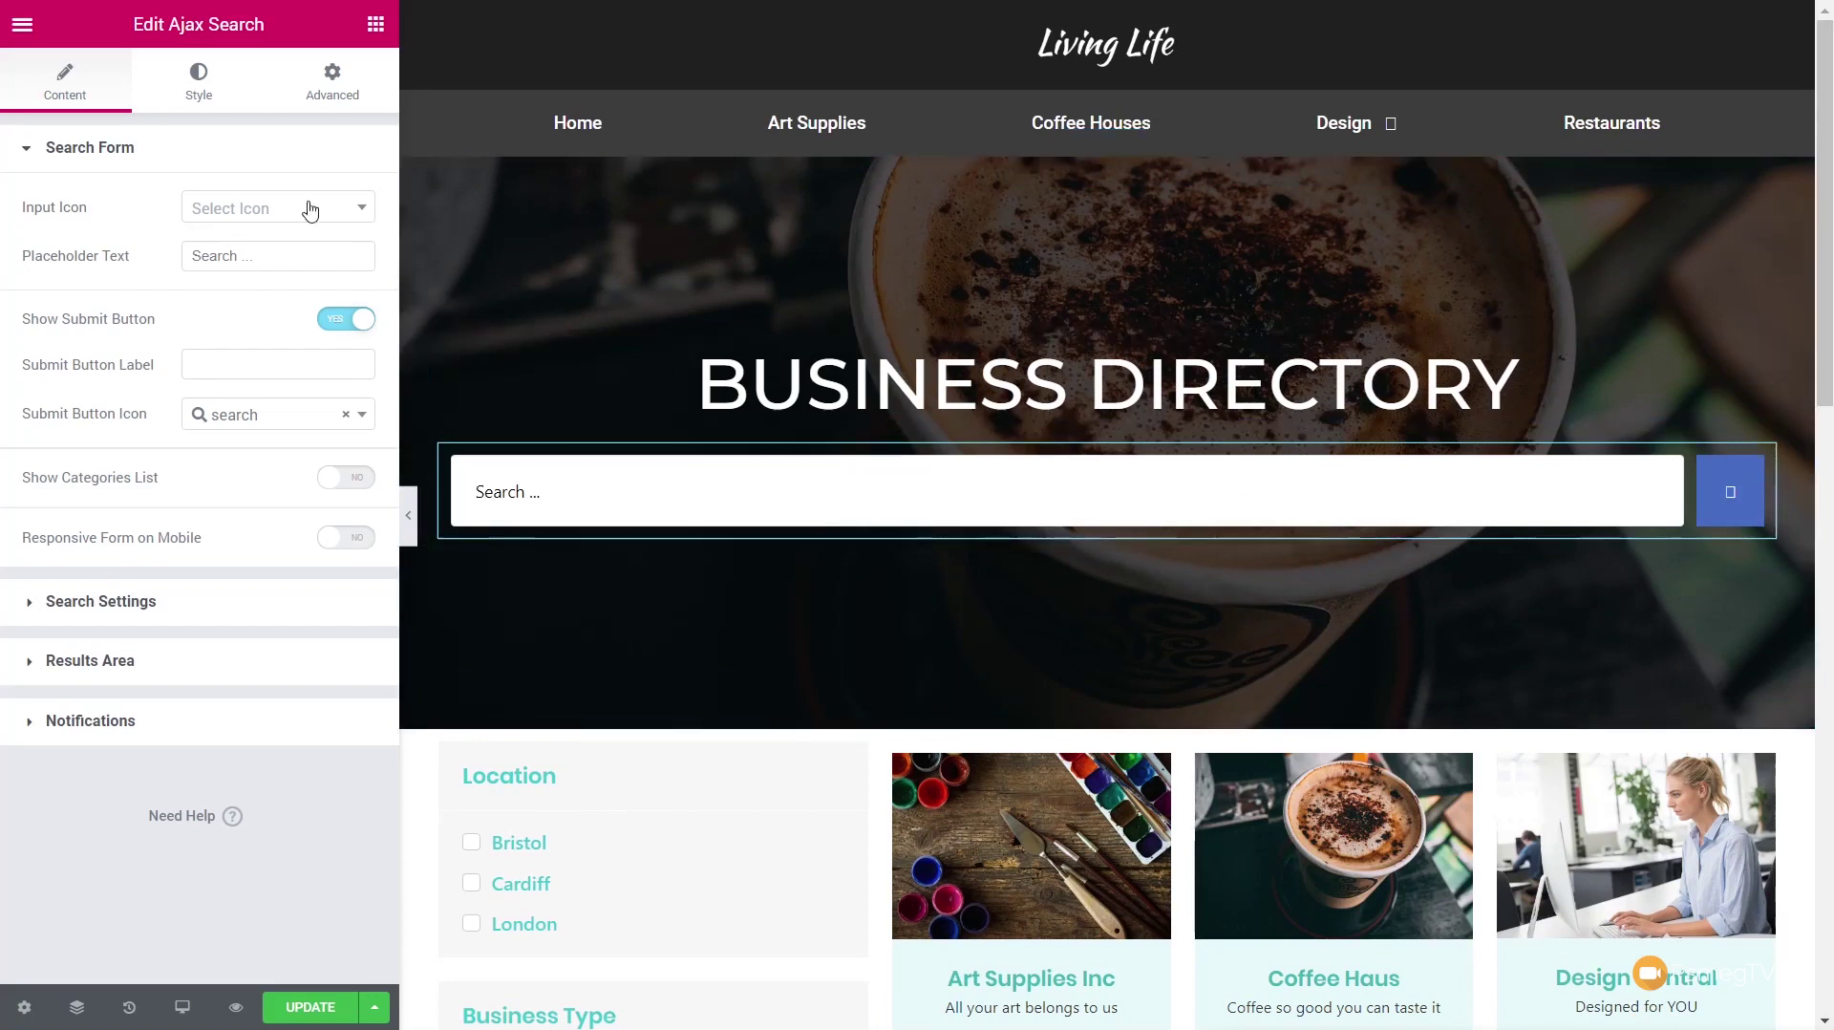
Step: Show the categories list in the search form using the Business Type taxonomy, and check its options in the preview
{"action": "left_click", "coordinate": [341, 480]}
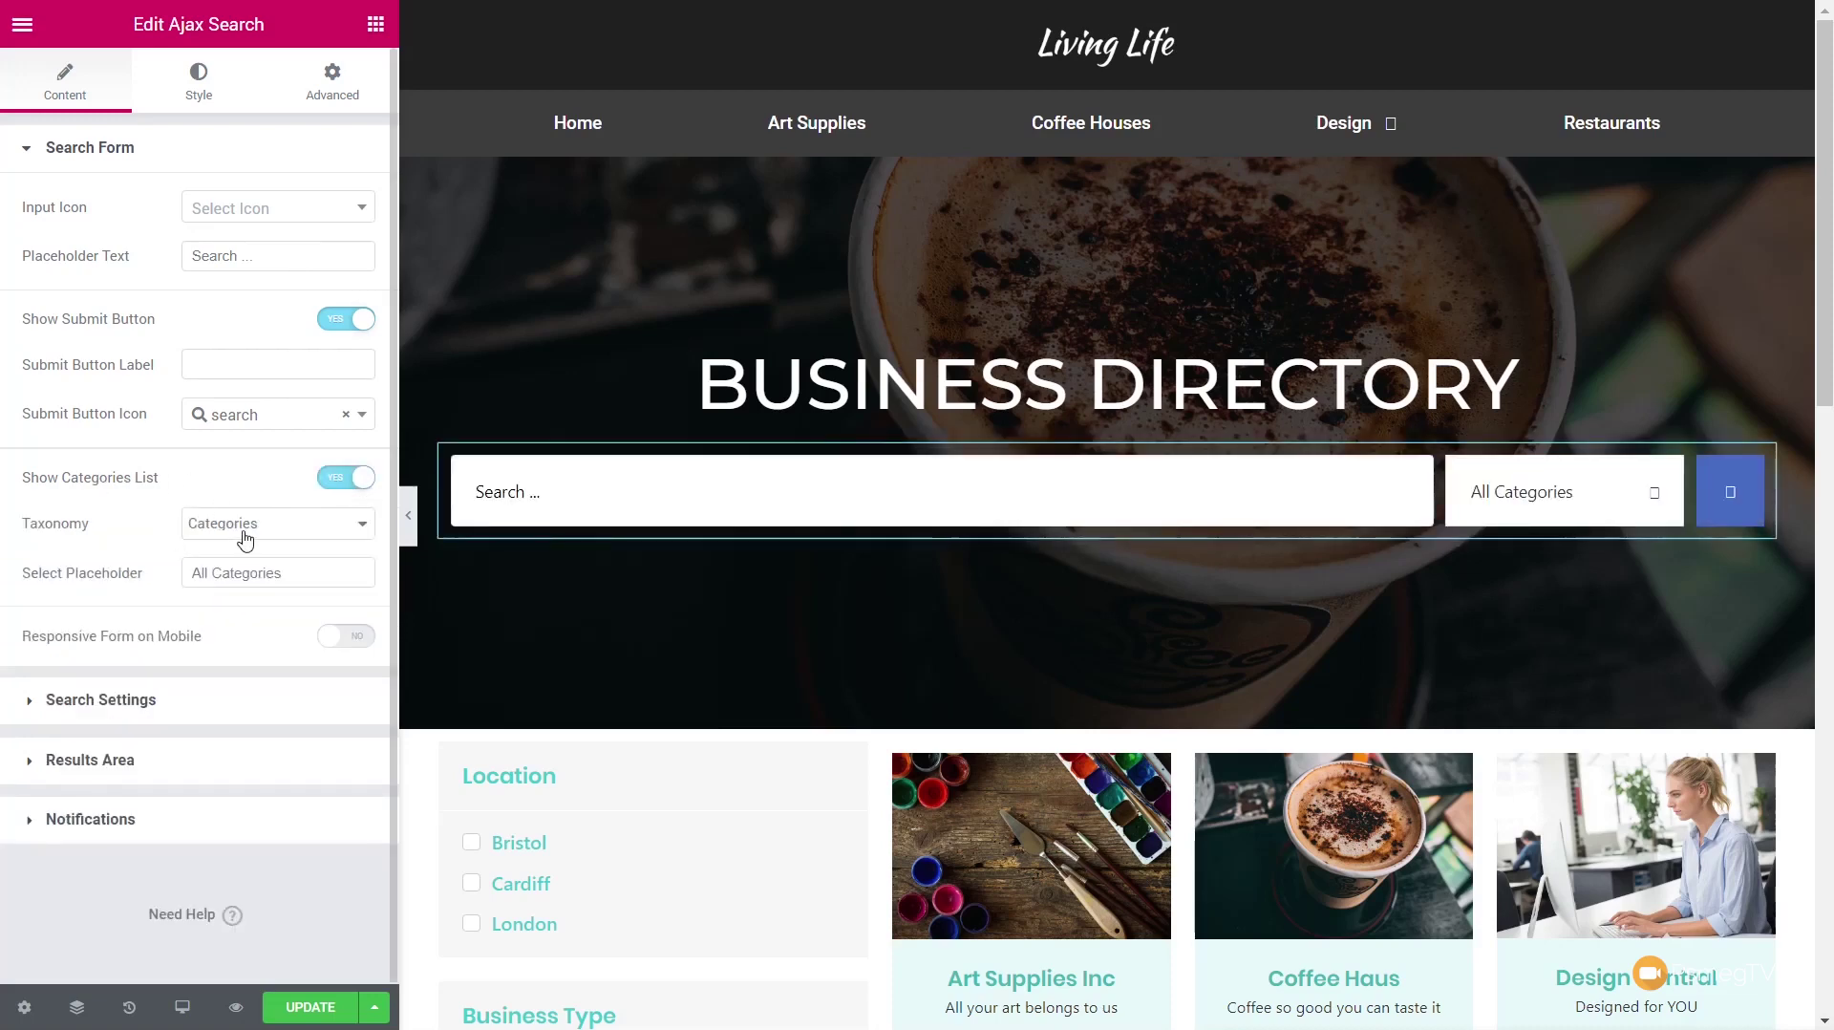
{"action": "left_click", "coordinate": [245, 540]}
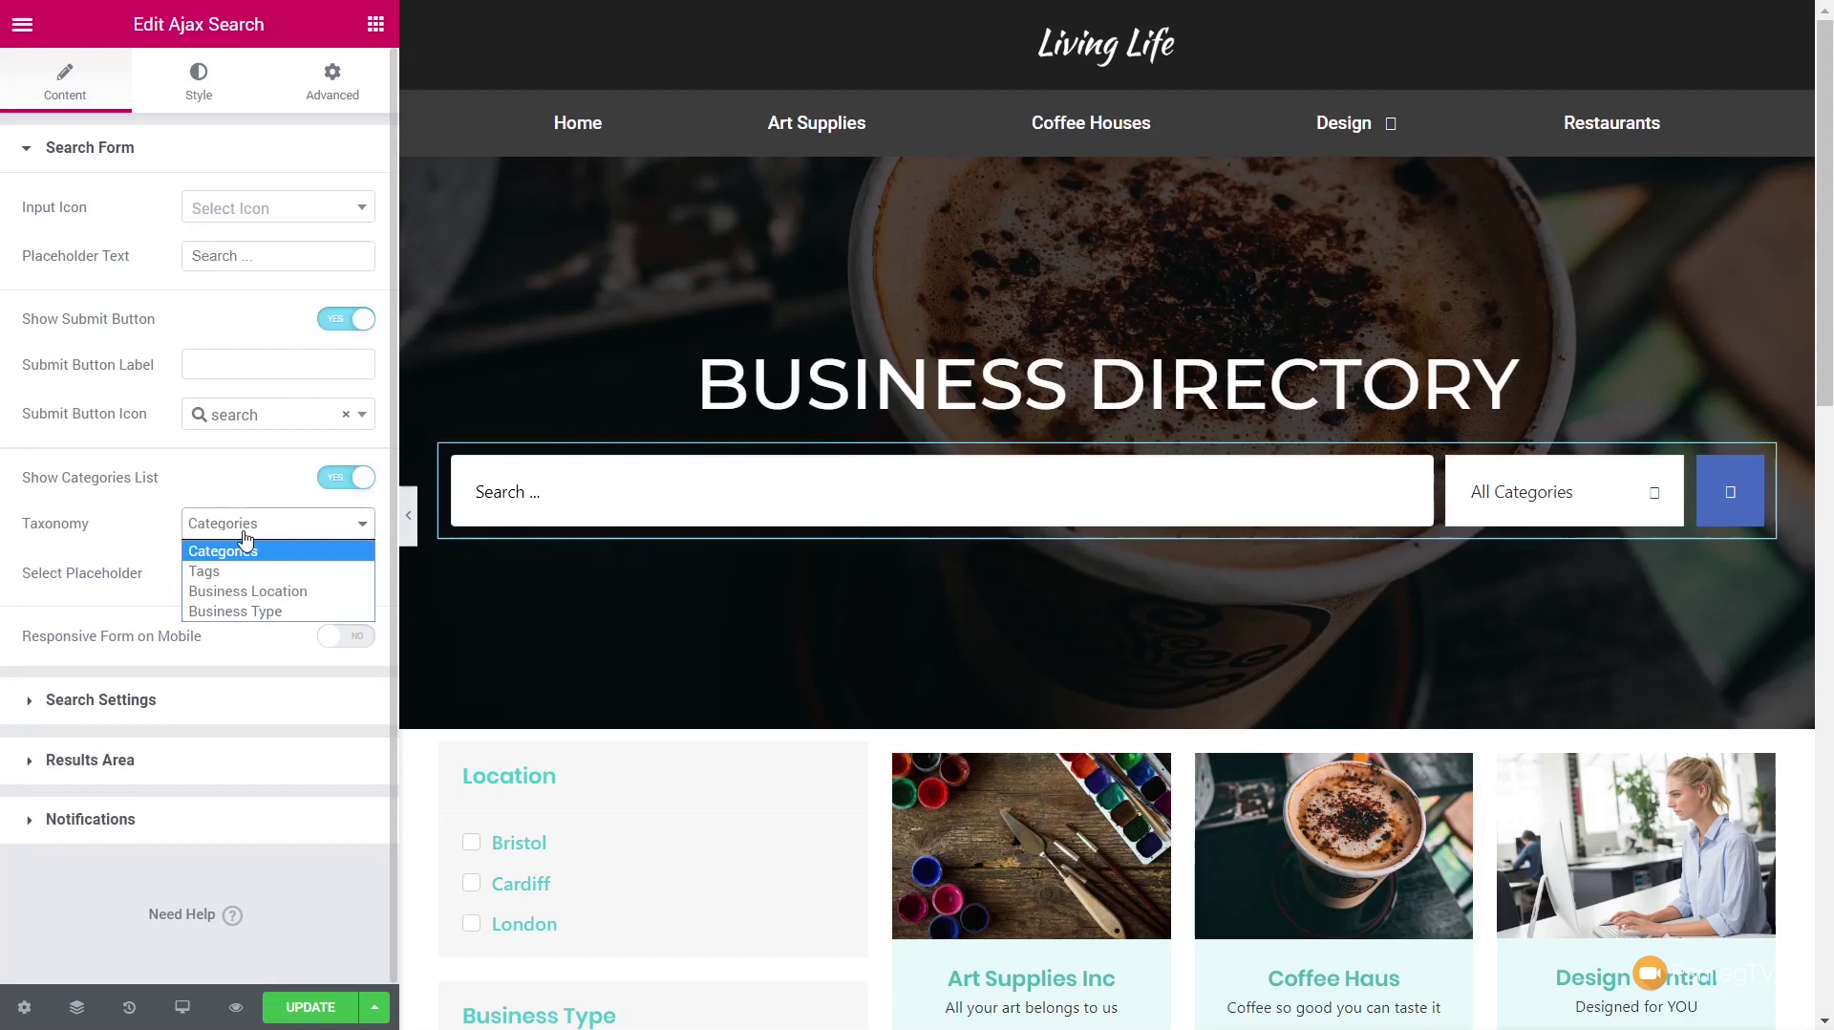
{"action": "left_click", "coordinate": [243, 612]}
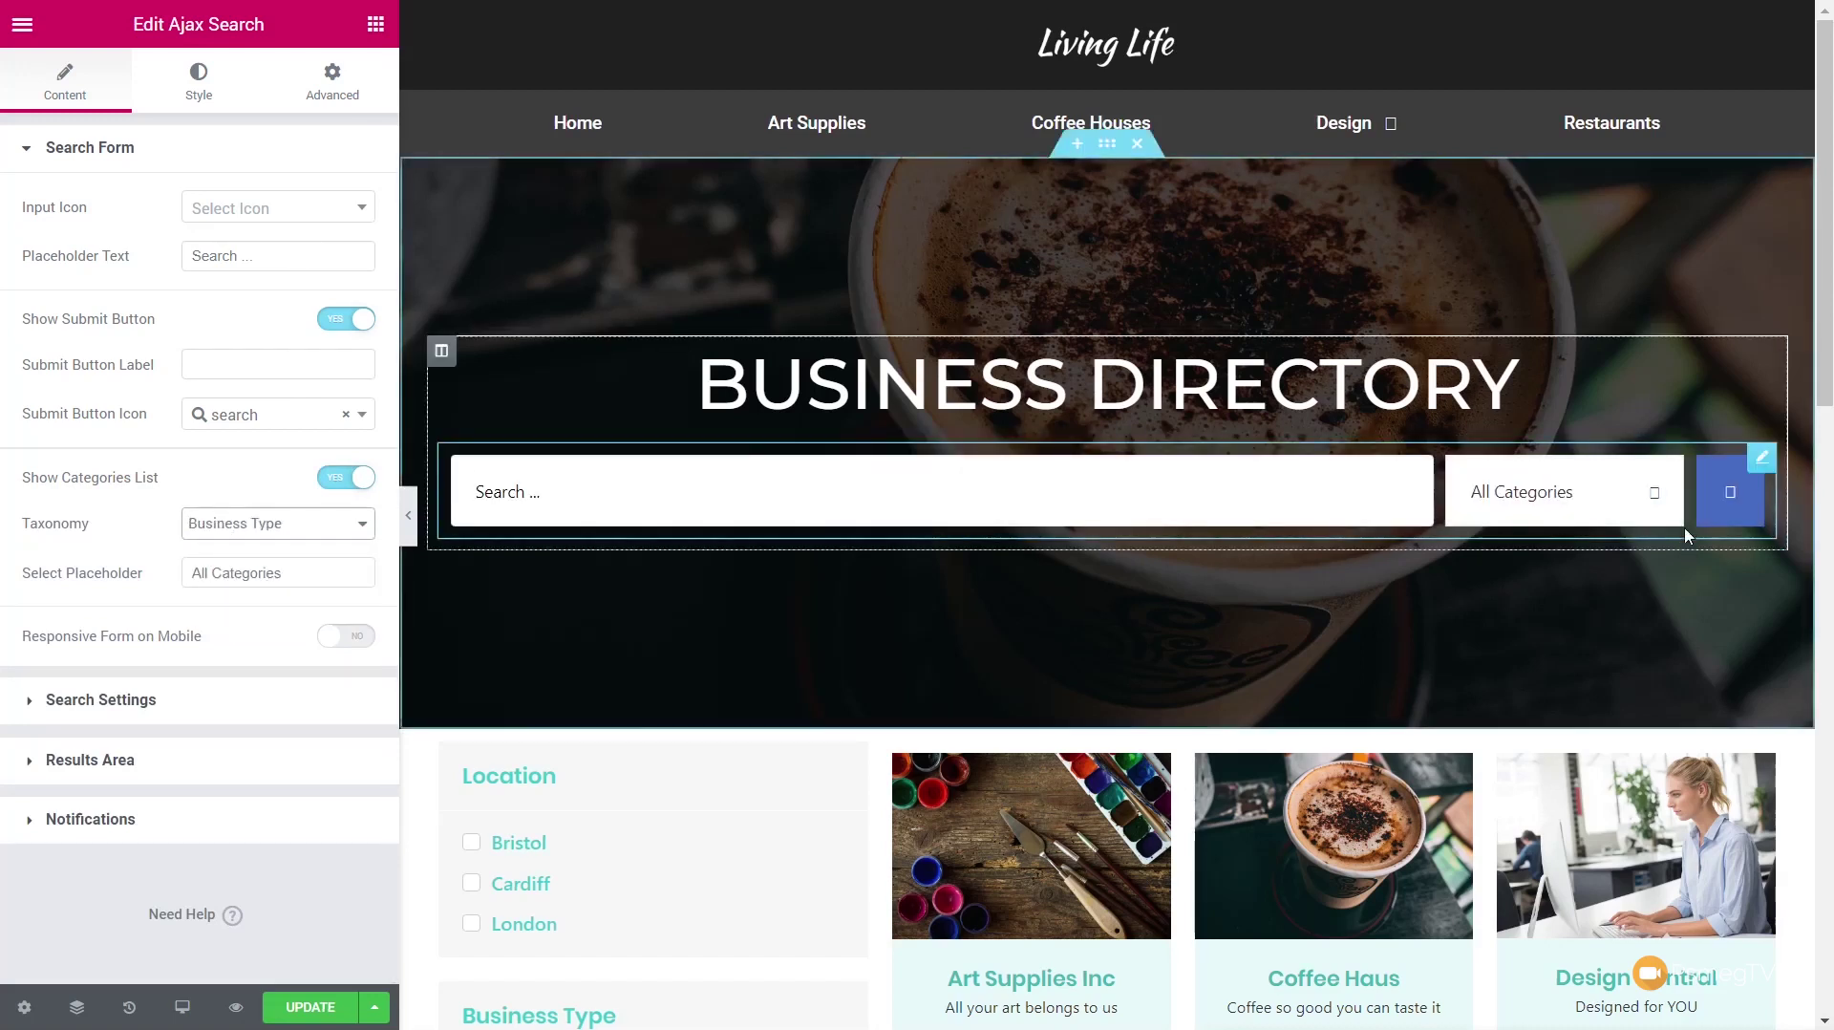
{"action": "left_click", "coordinate": [1657, 497]}
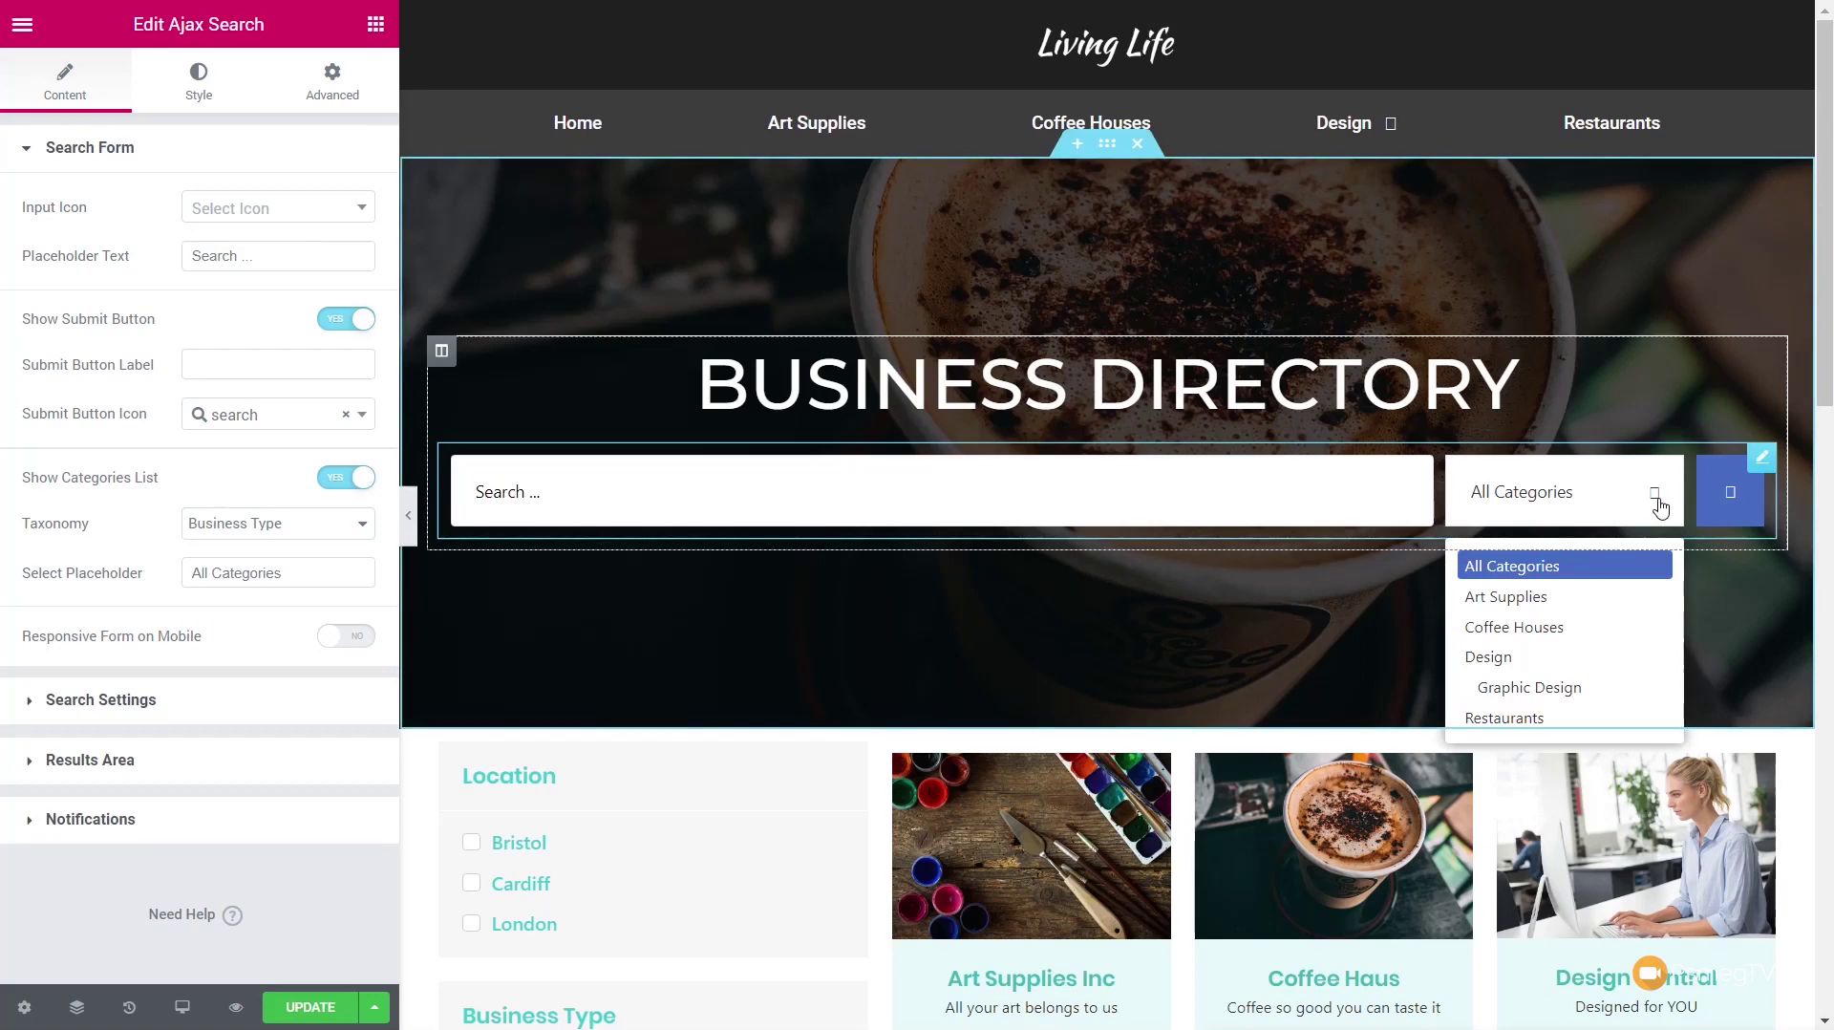
{"action": "left_click", "coordinate": [1168, 496]}
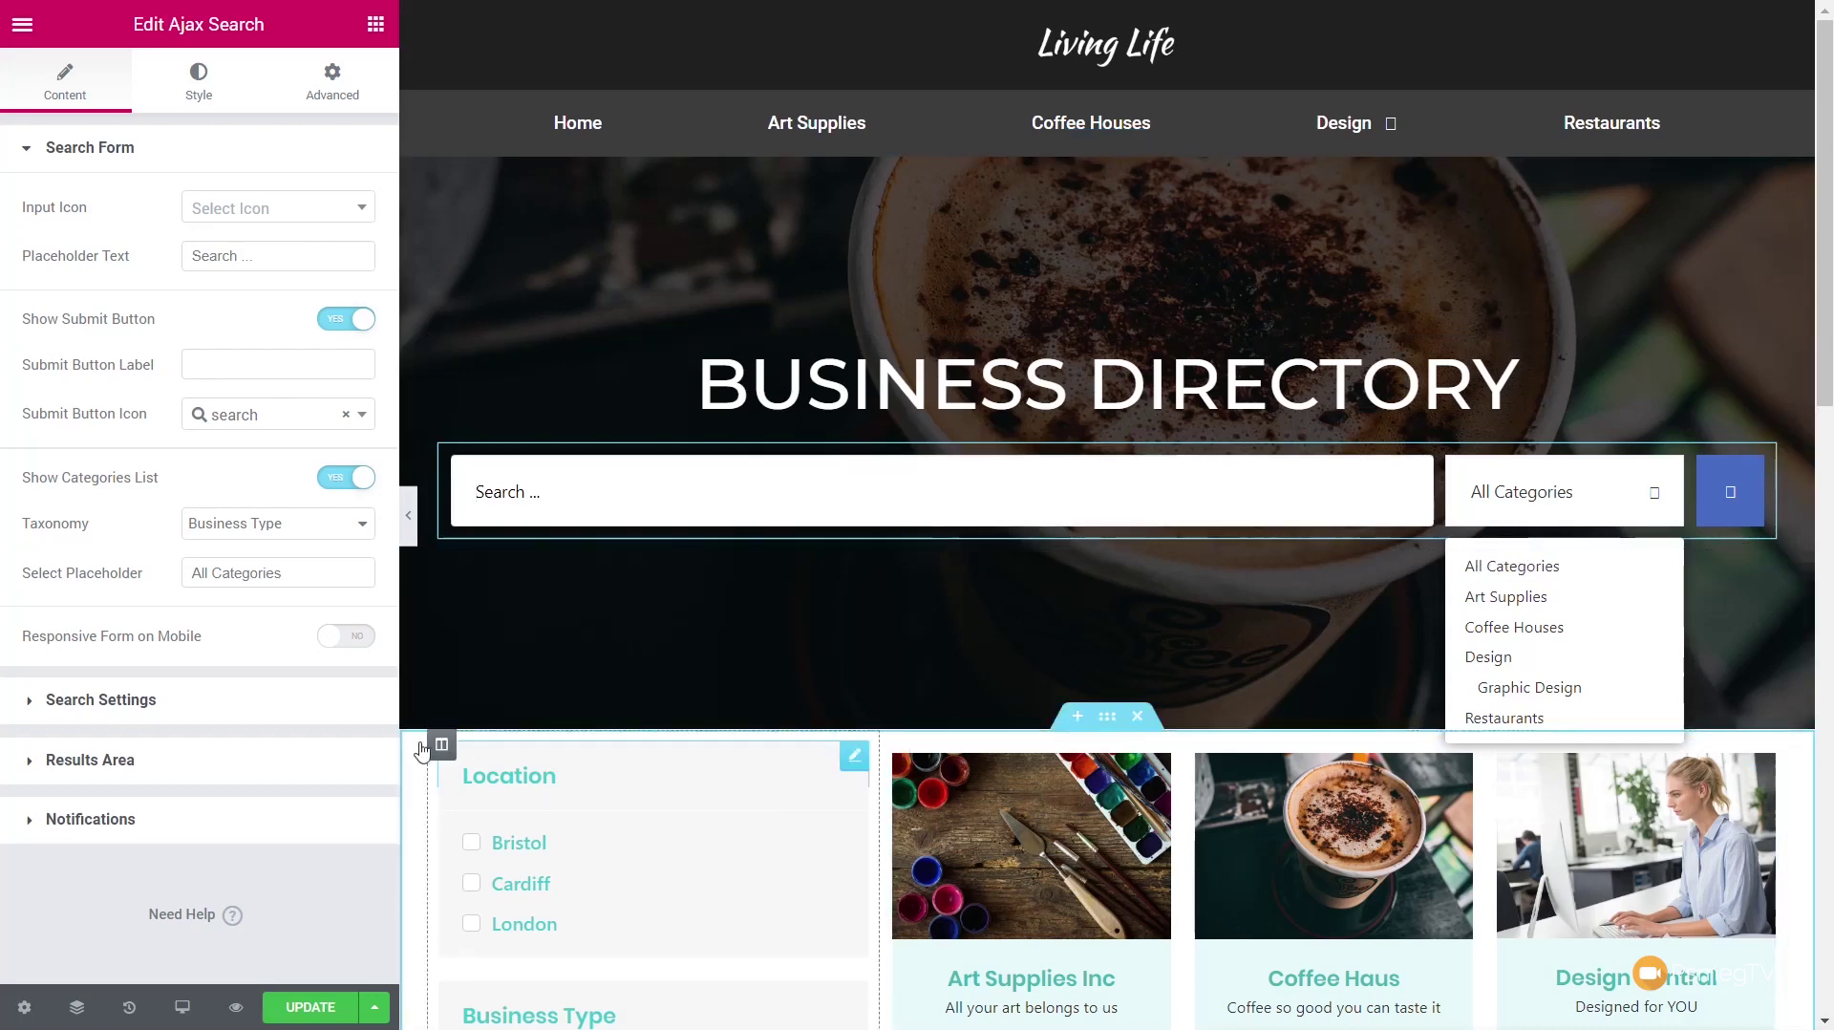
Step: Restrict the Ajax Search widget's search area to Businesses
{"action": "left_click", "coordinate": [101, 701]}
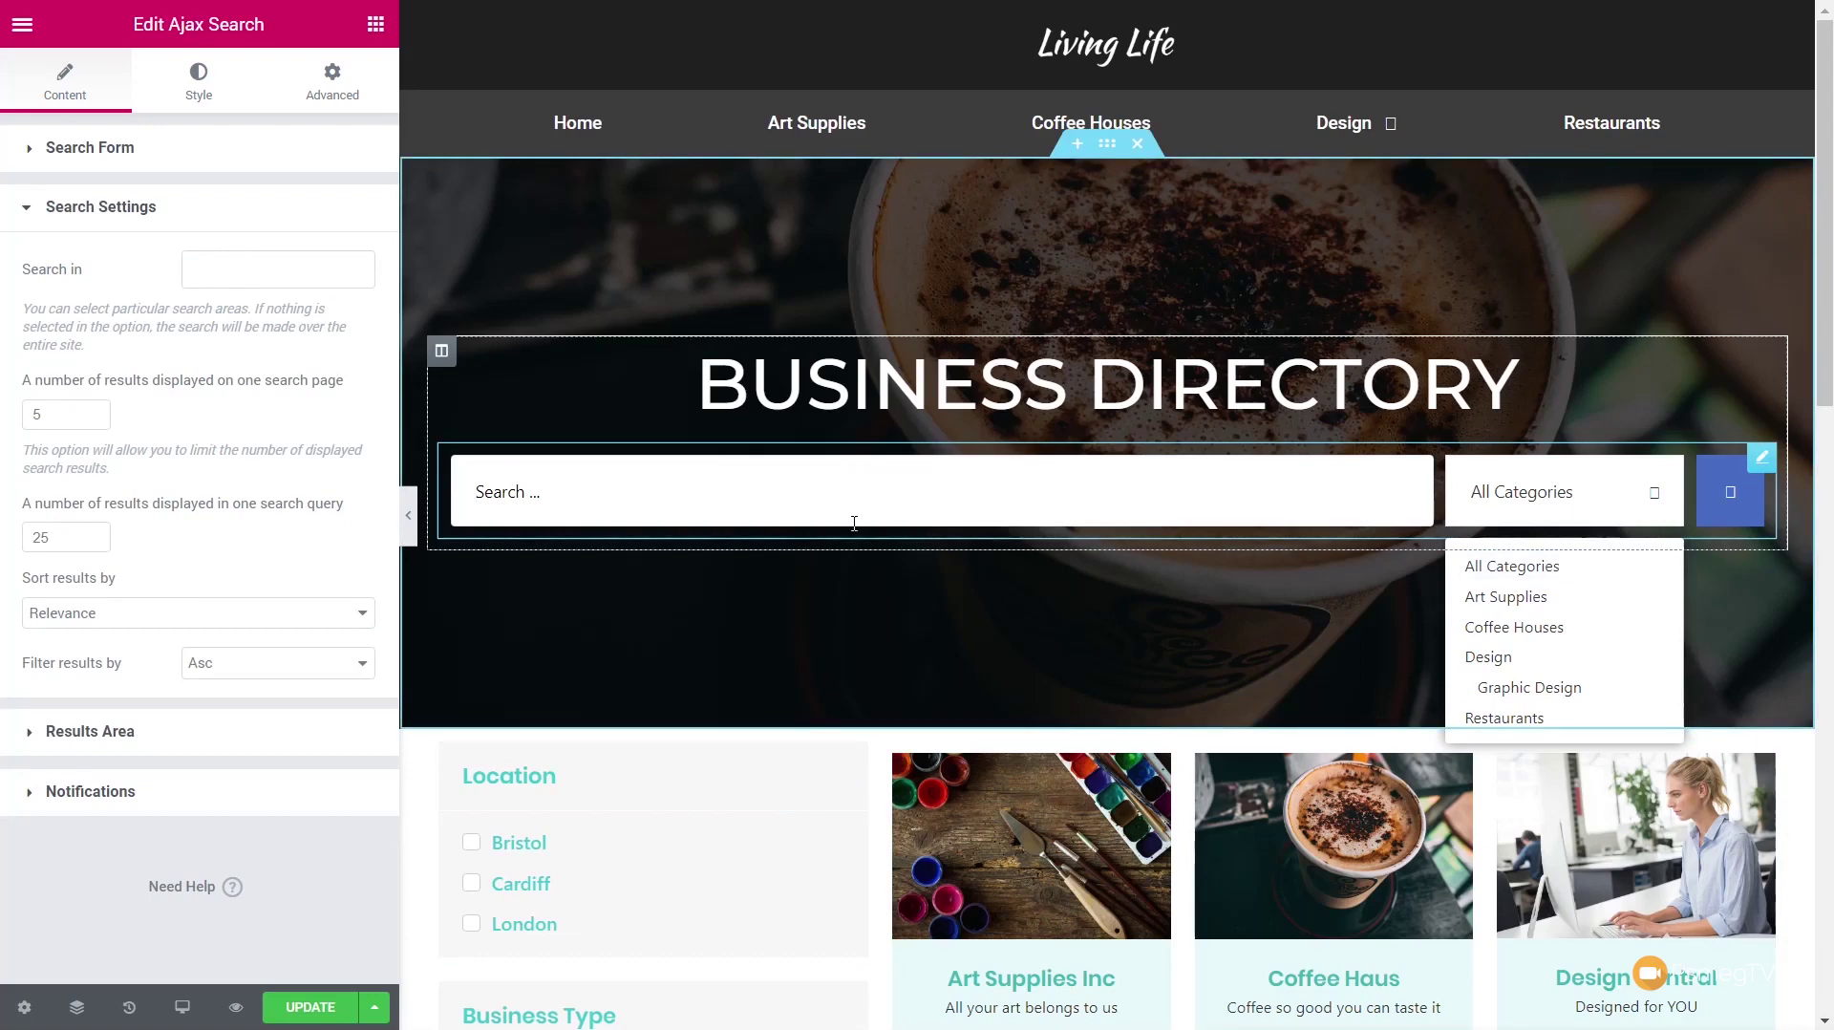
{"action": "left_click", "coordinate": [270, 271]}
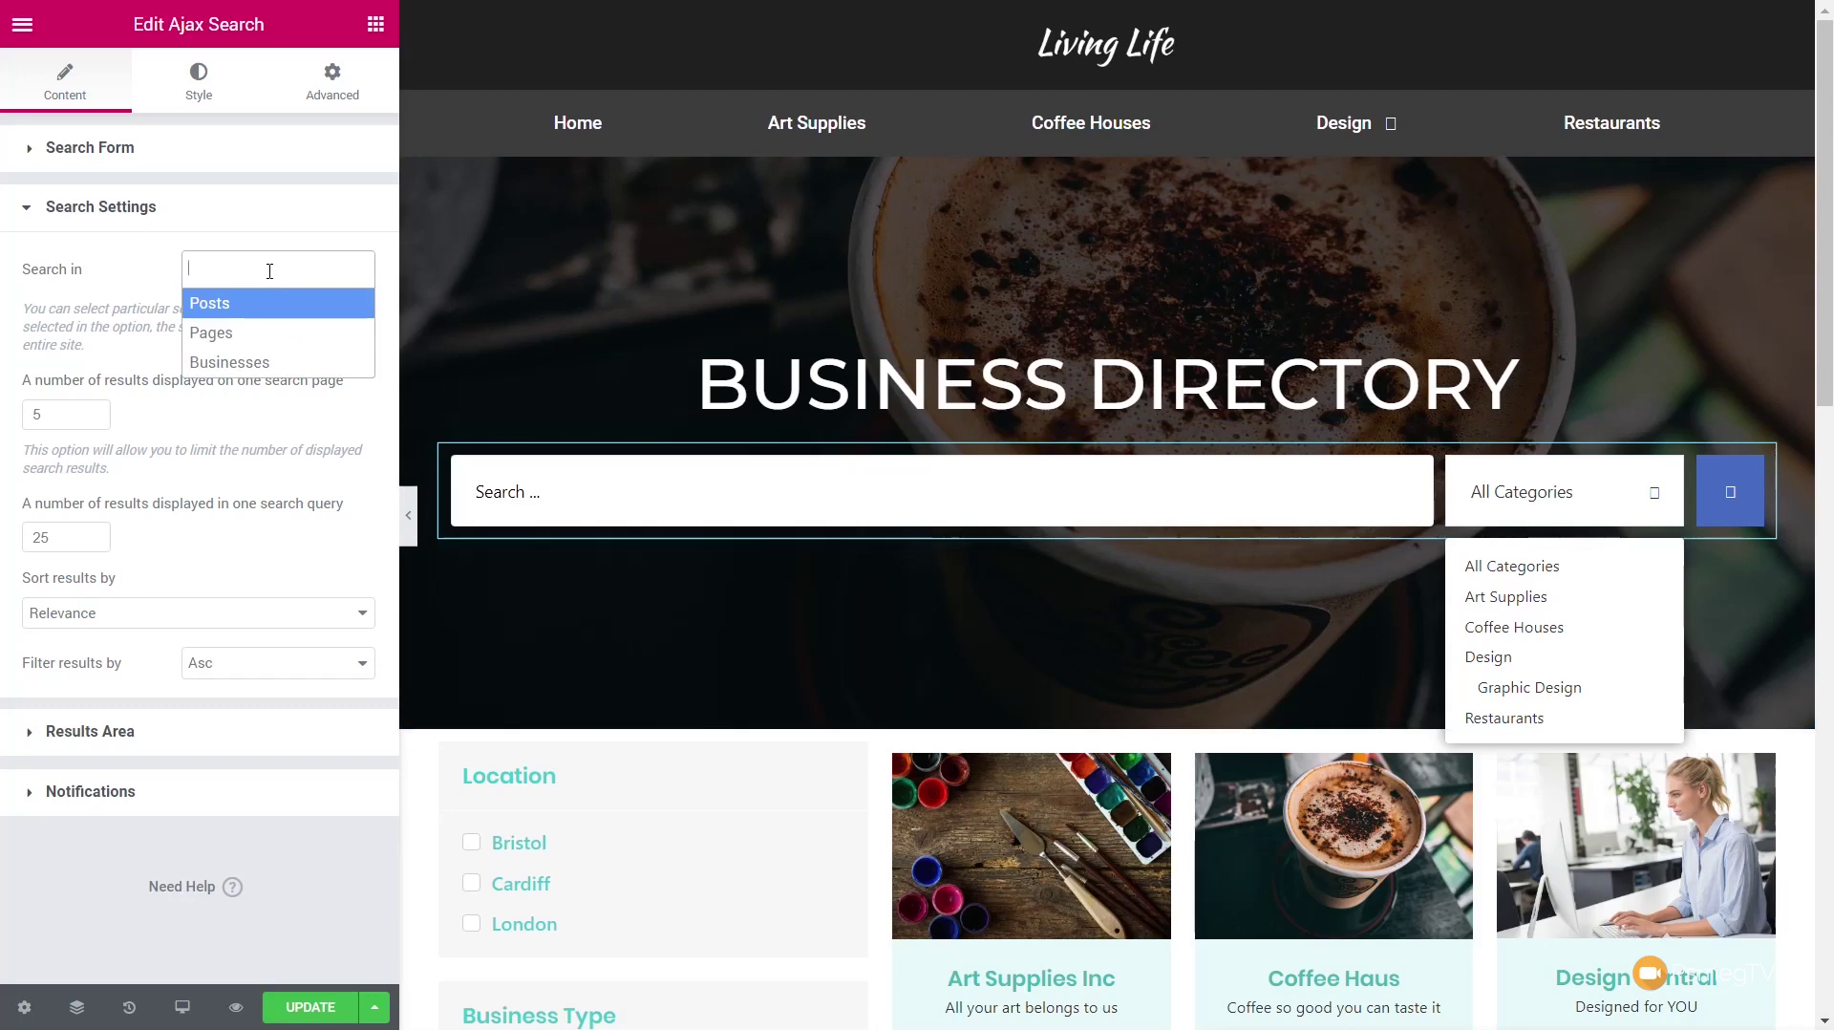
{"action": "left_click", "coordinate": [260, 362]}
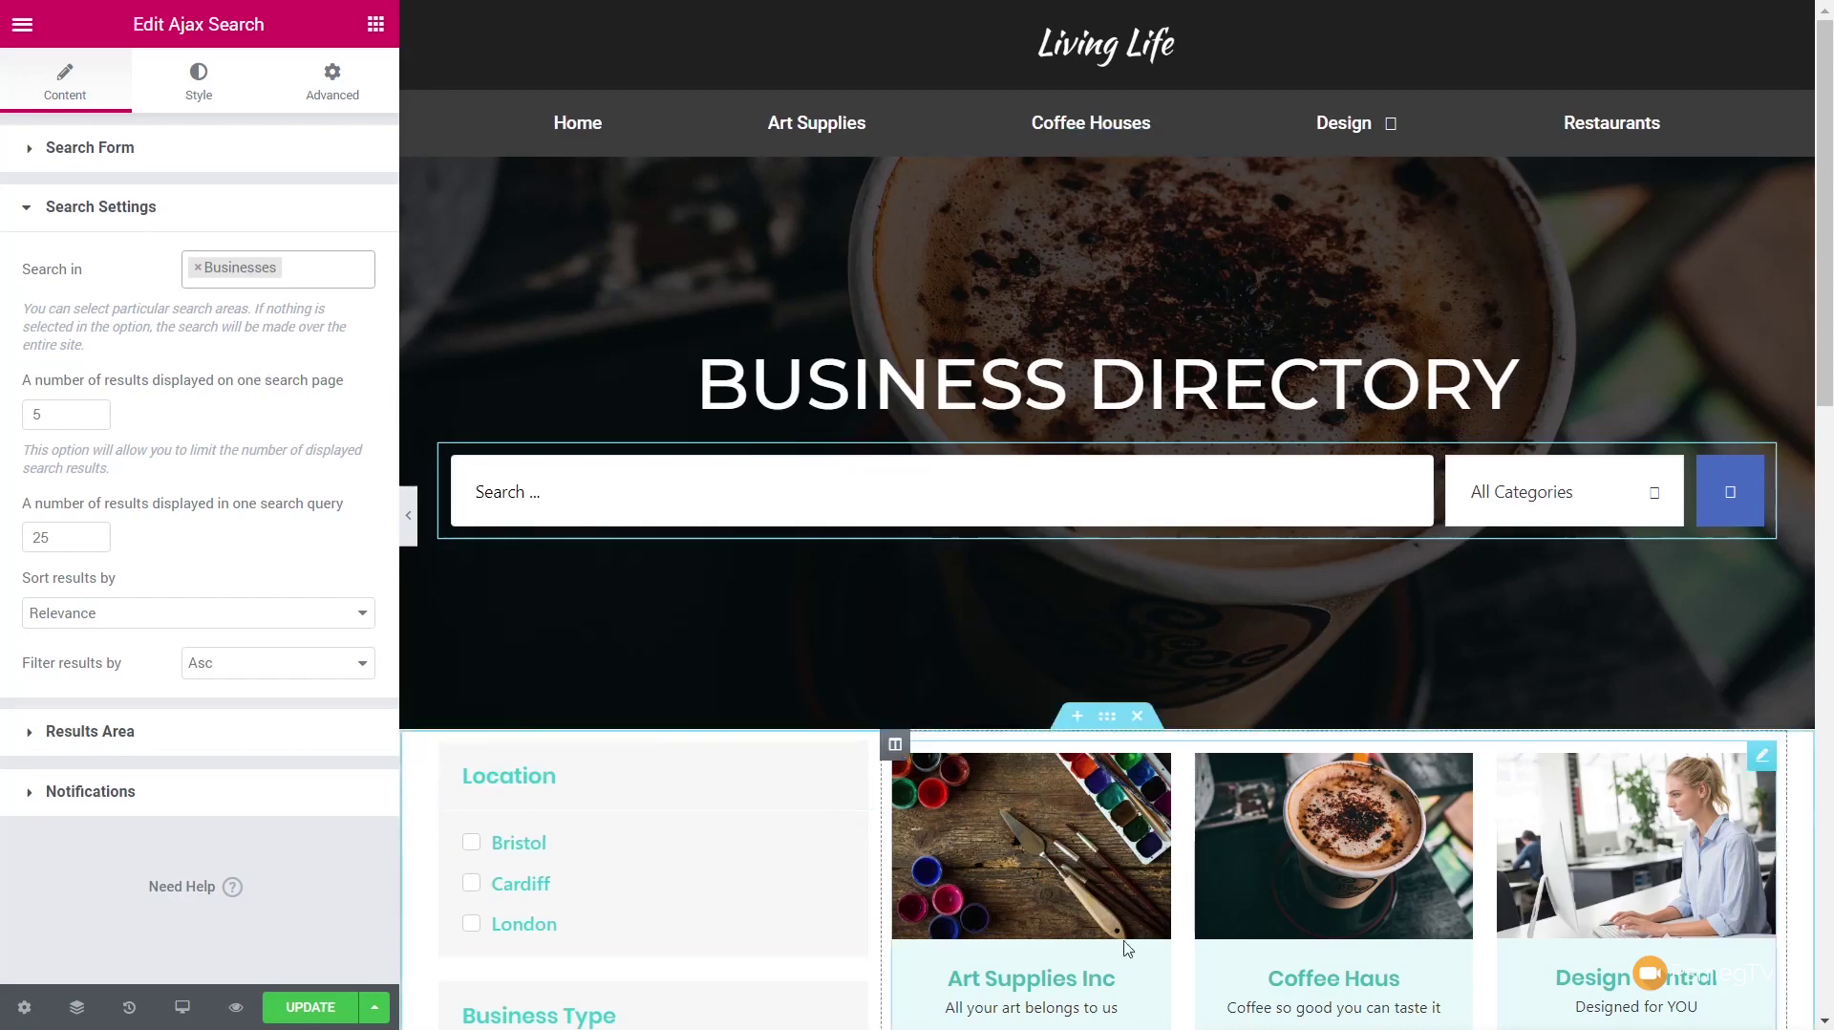
Step: Give the filters and listings section unlinked top and bottom padding of 50 px each, and update the page
{"action": "left_click", "coordinate": [1107, 717]}
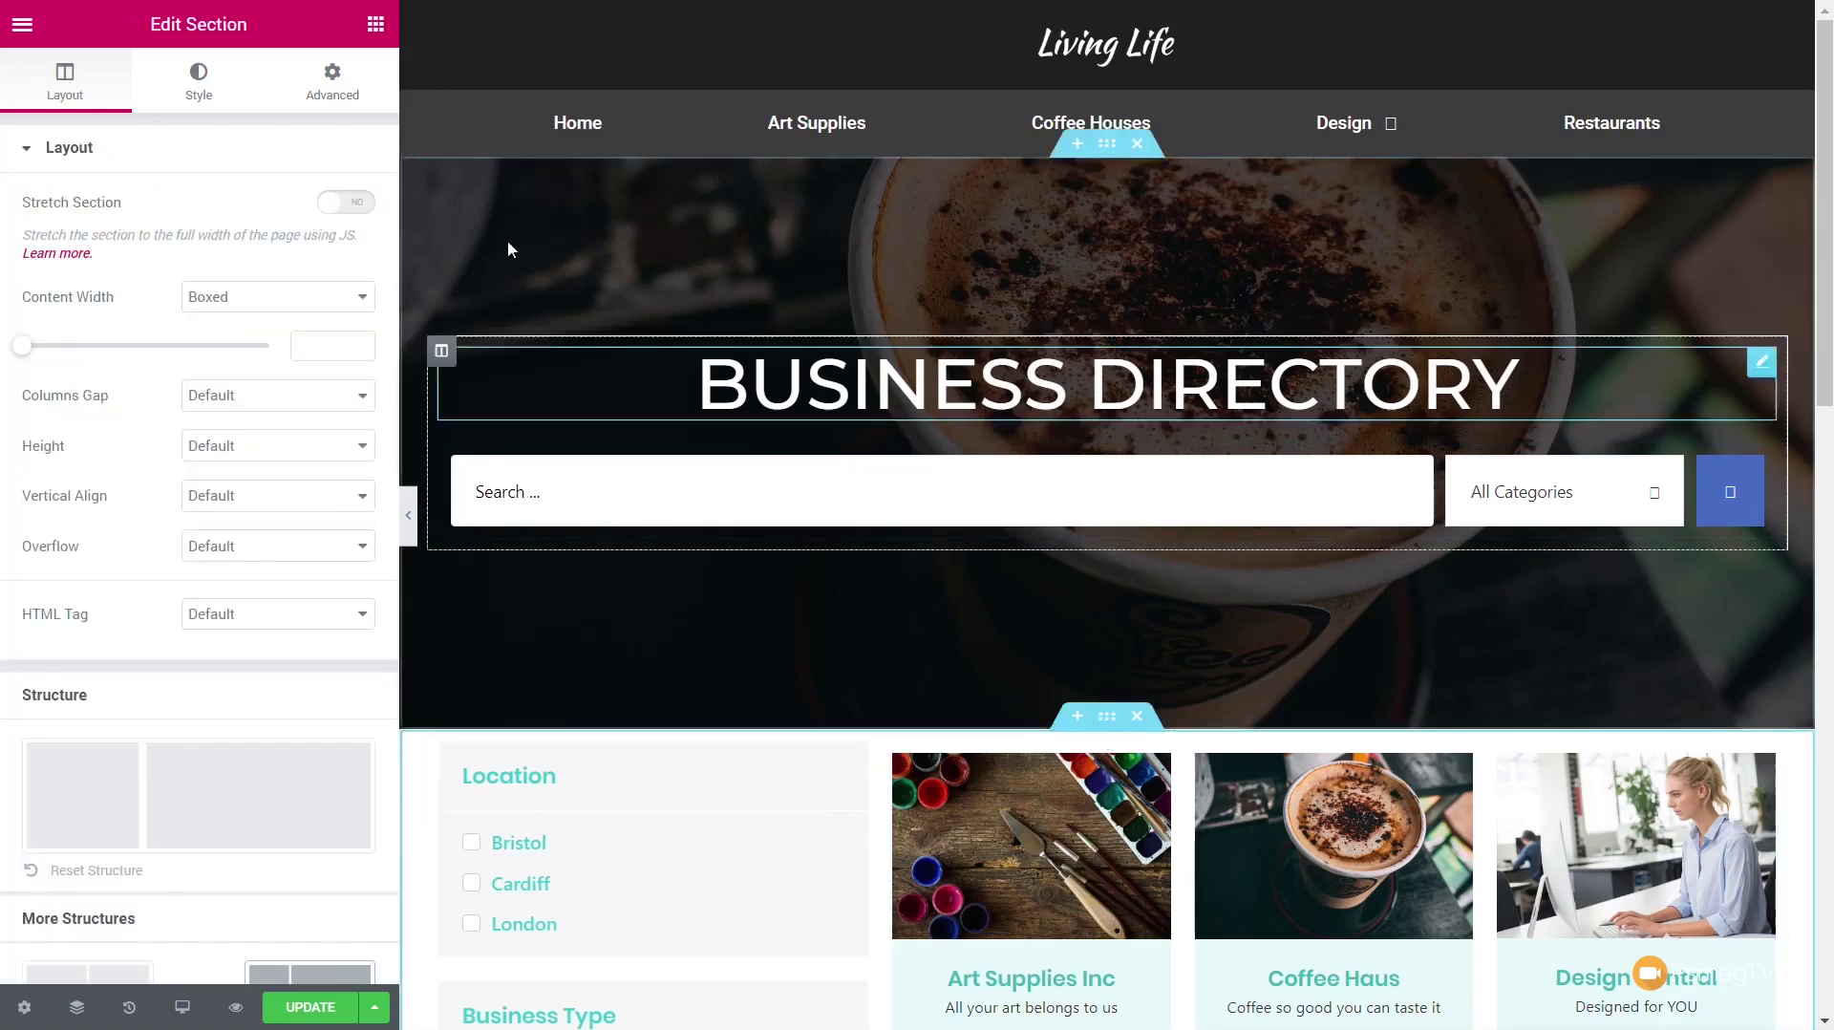
{"action": "left_click", "coordinate": [330, 76]}
{"action": "left_click", "coordinate": [339, 340]}
{"action": "left_click", "coordinate": [53, 340]}
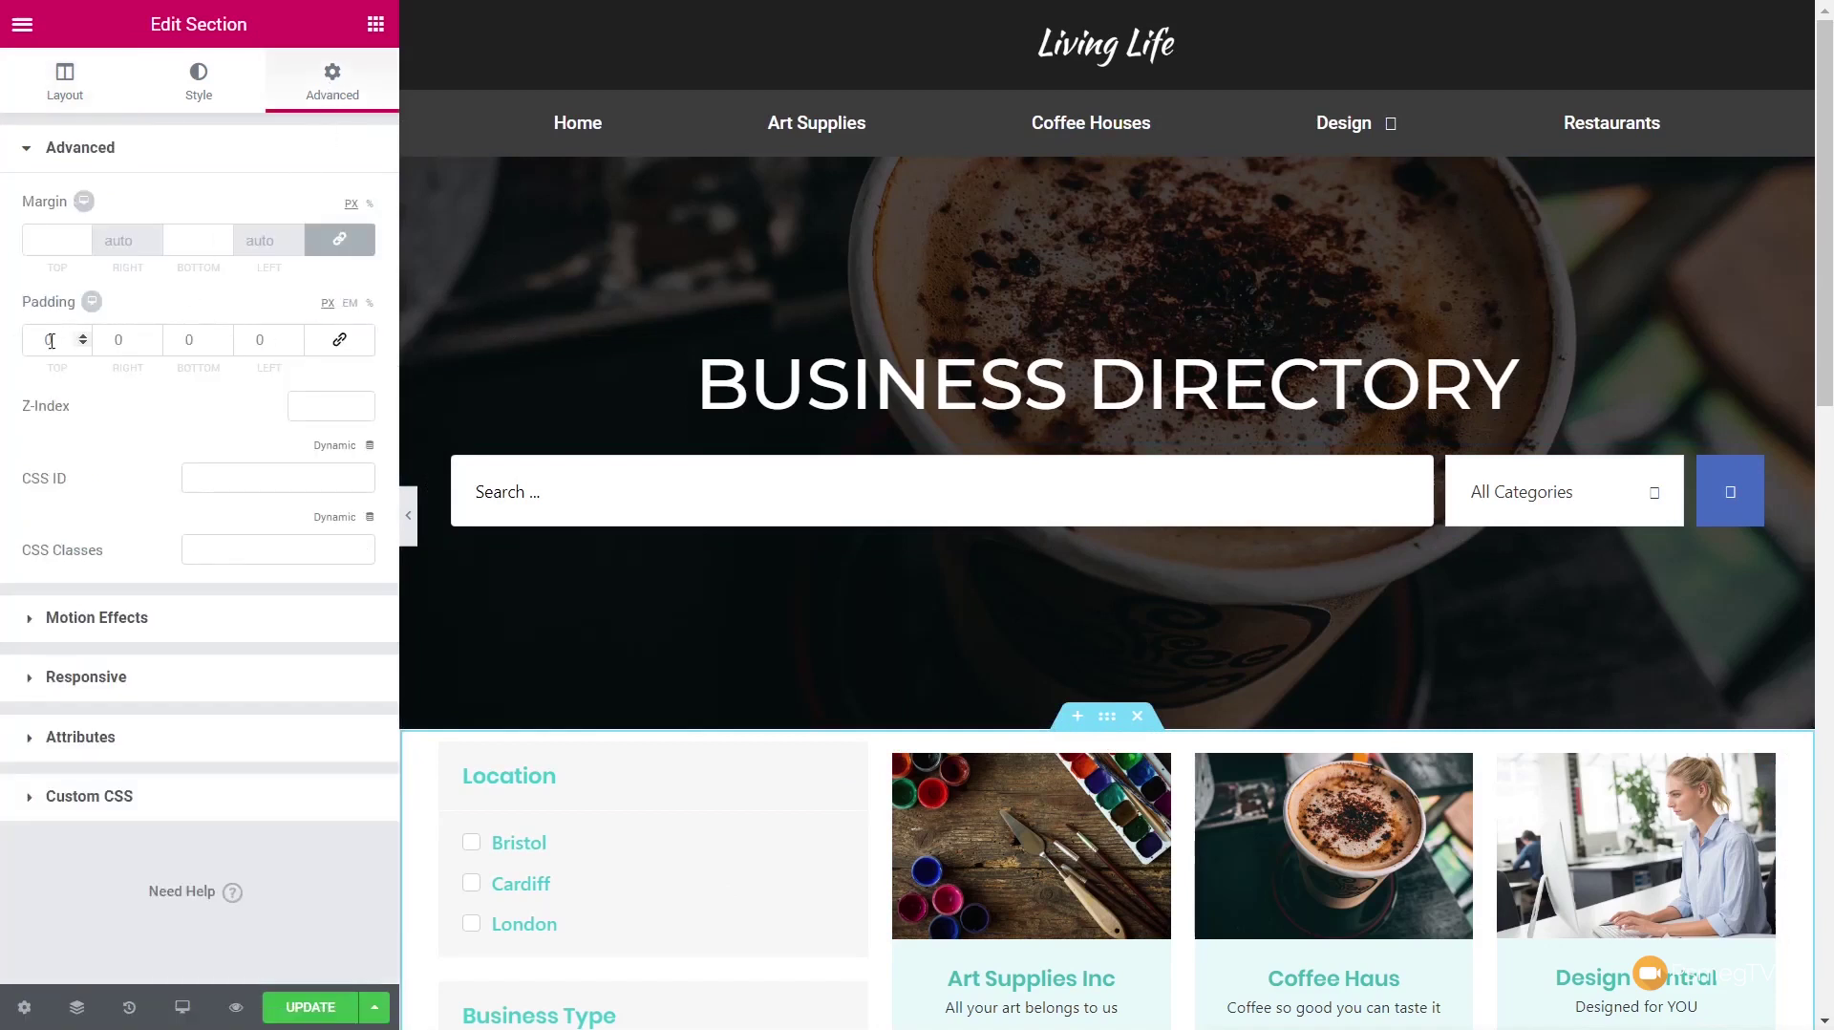
{"action": "type", "text": "50"}
{"action": "left_click", "coordinate": [196, 340]}
{"action": "type", "text": "50"}
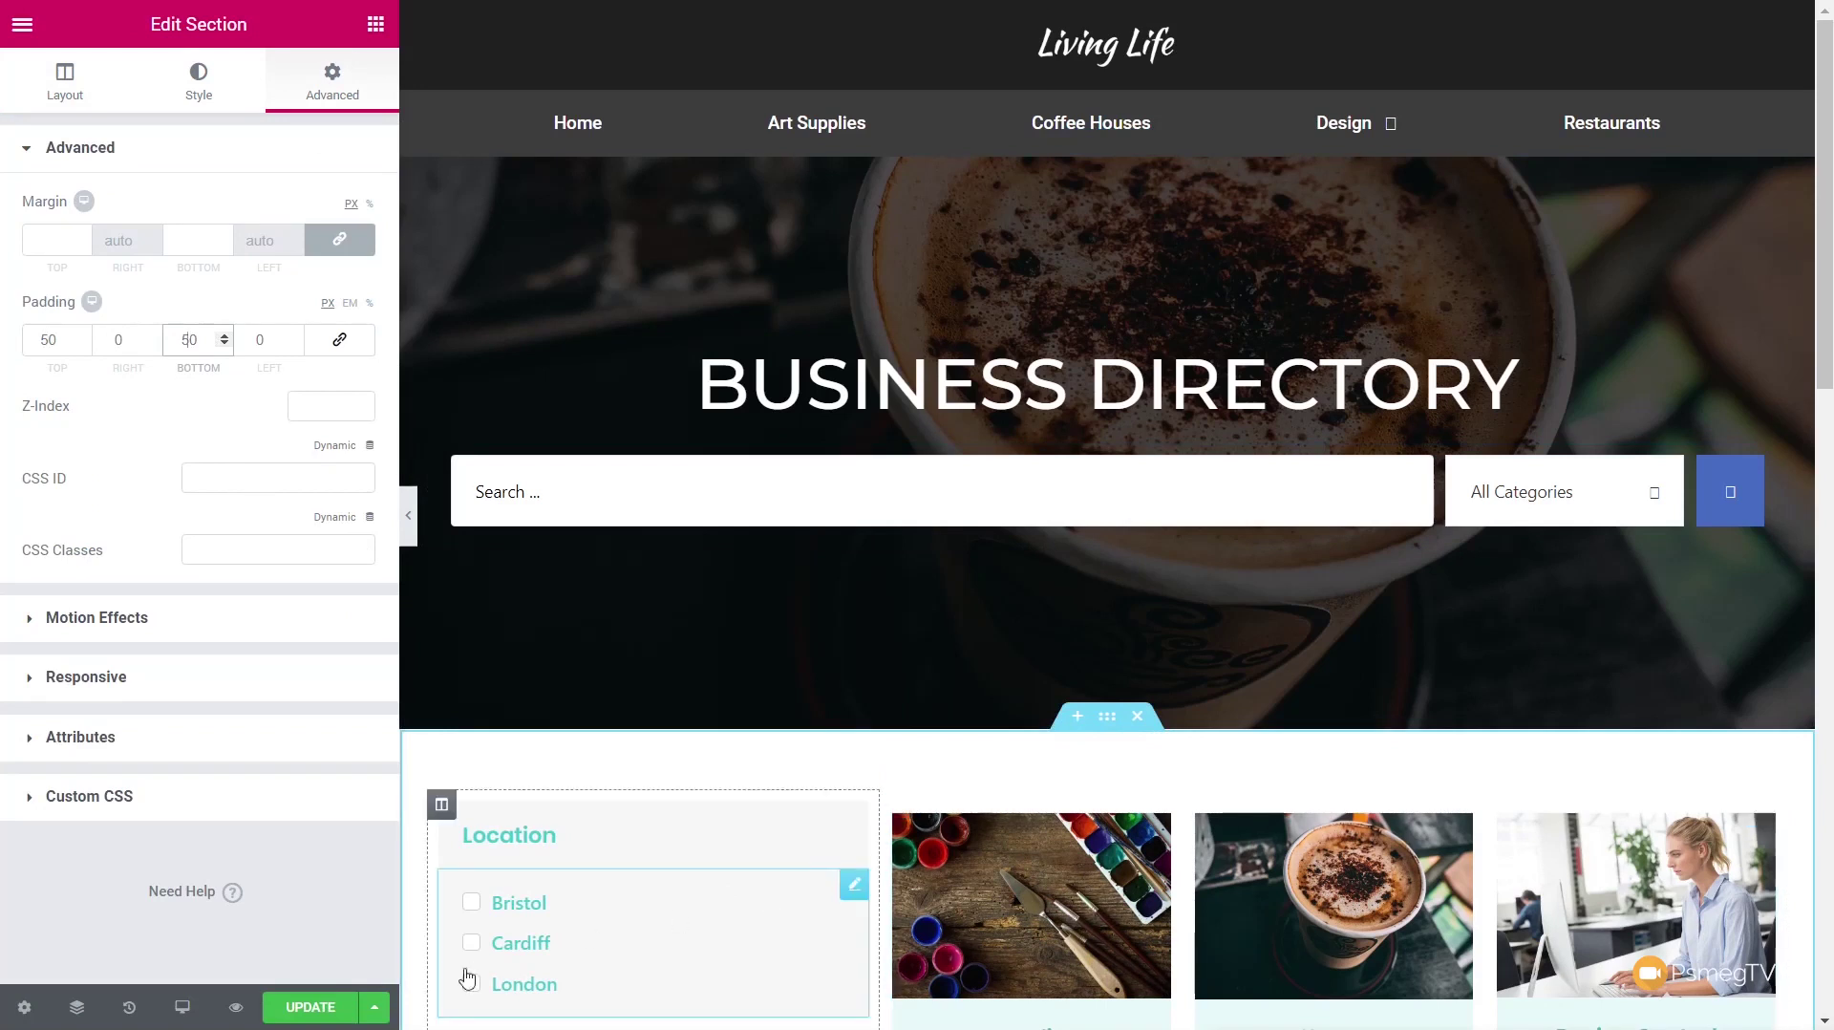
{"action": "left_click", "coordinate": [321, 1011]}
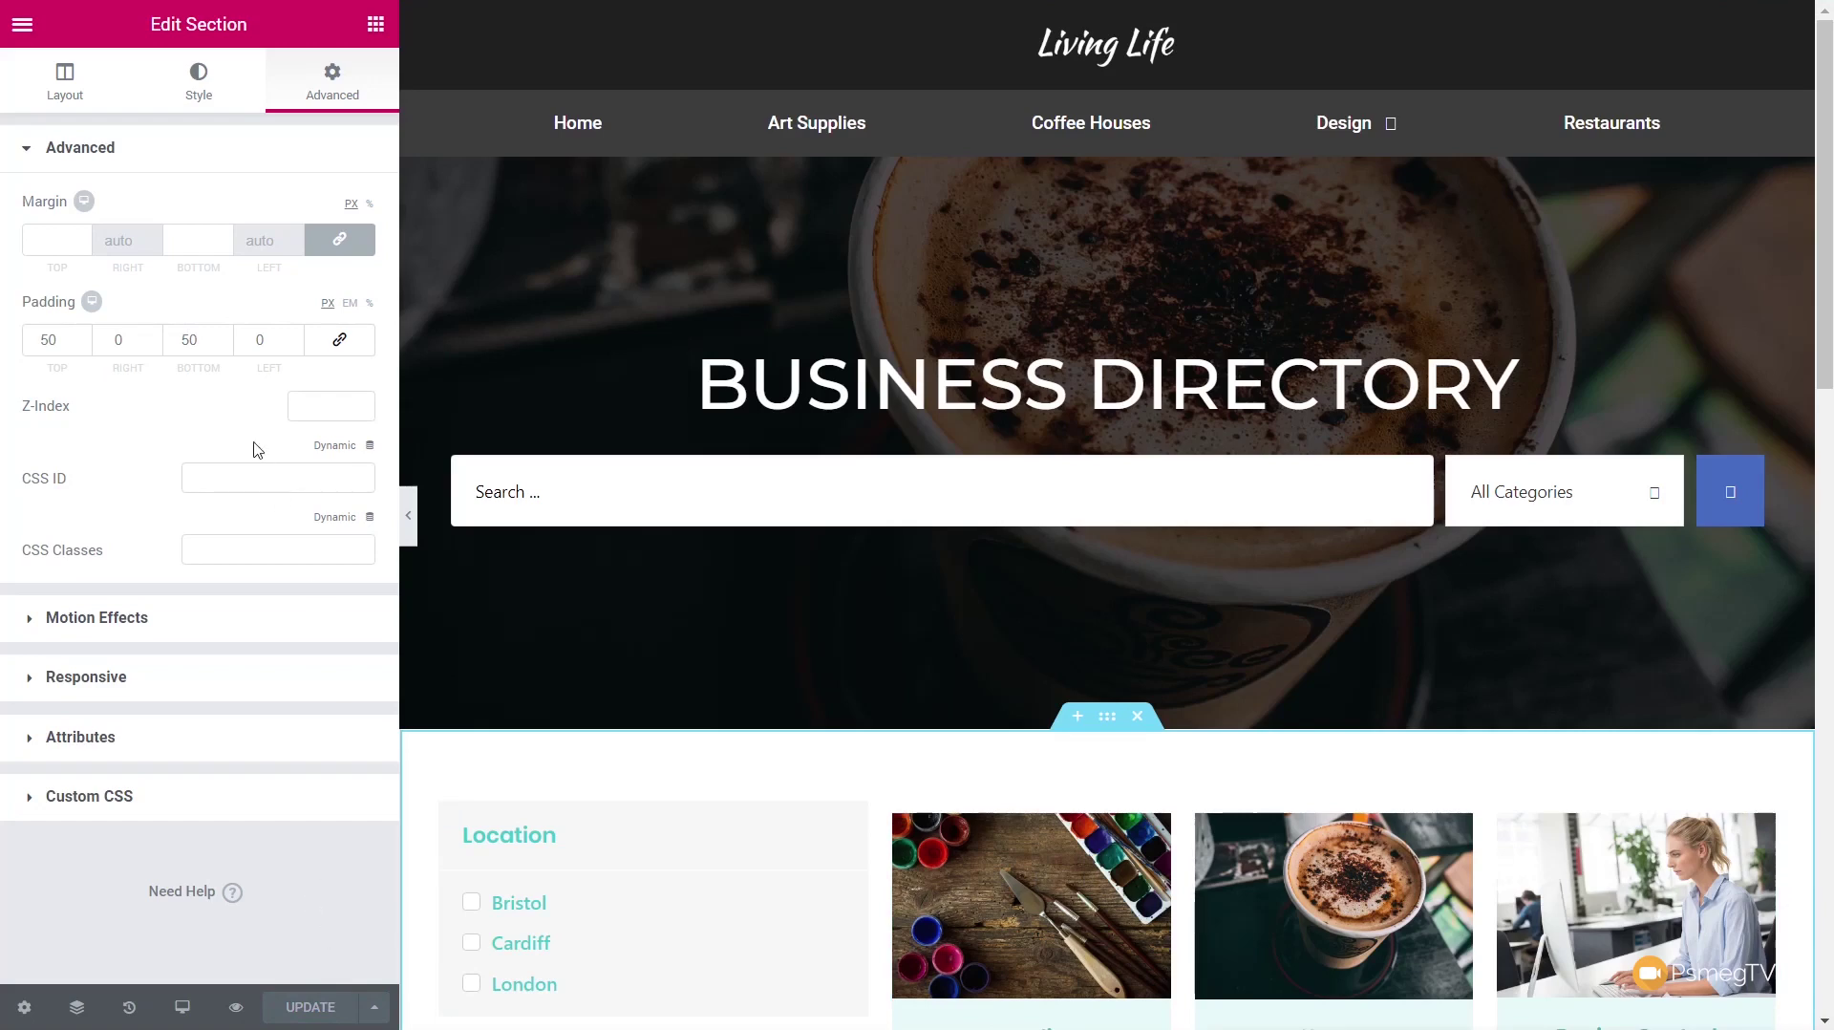
Step: Exit to the WordPress dashboard, set the site's front page to the static page Homepage in the Reading settings, and save
{"action": "left_click", "coordinate": [21, 27]}
{"action": "left_click", "coordinate": [176, 638]}
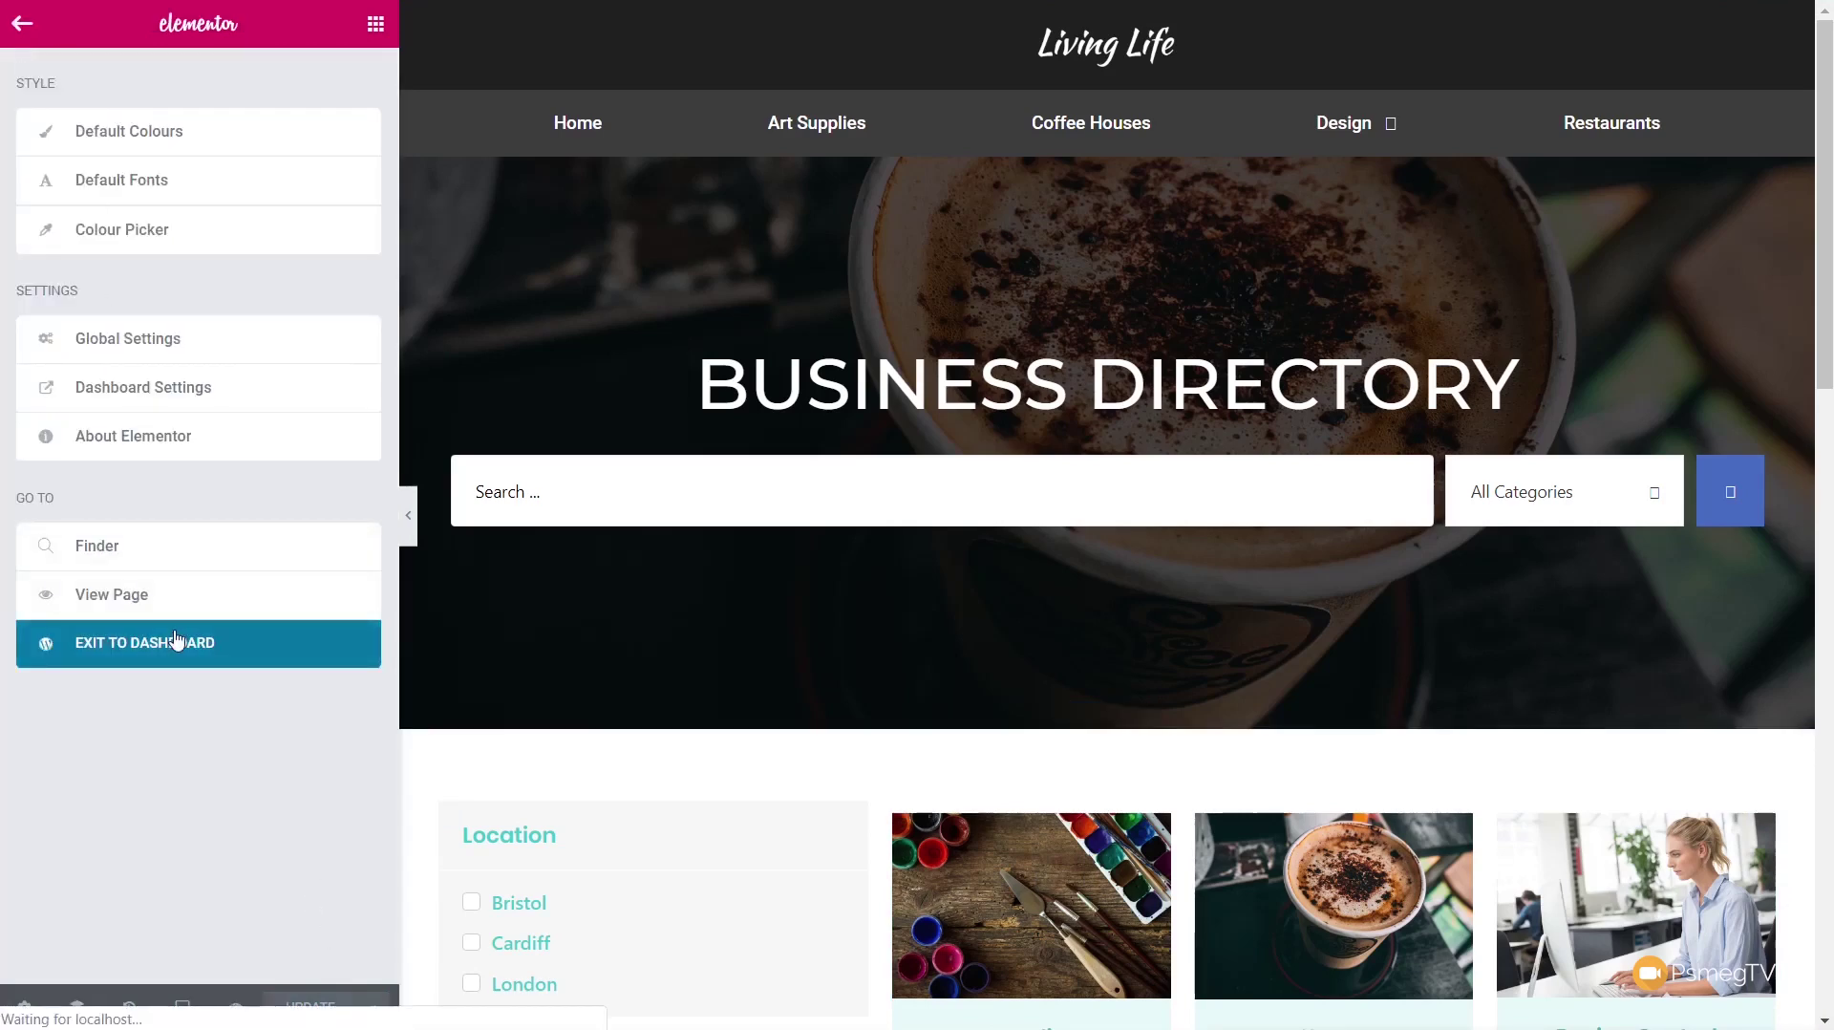
{"action": "mouse_move", "coordinate": [100, 731]}
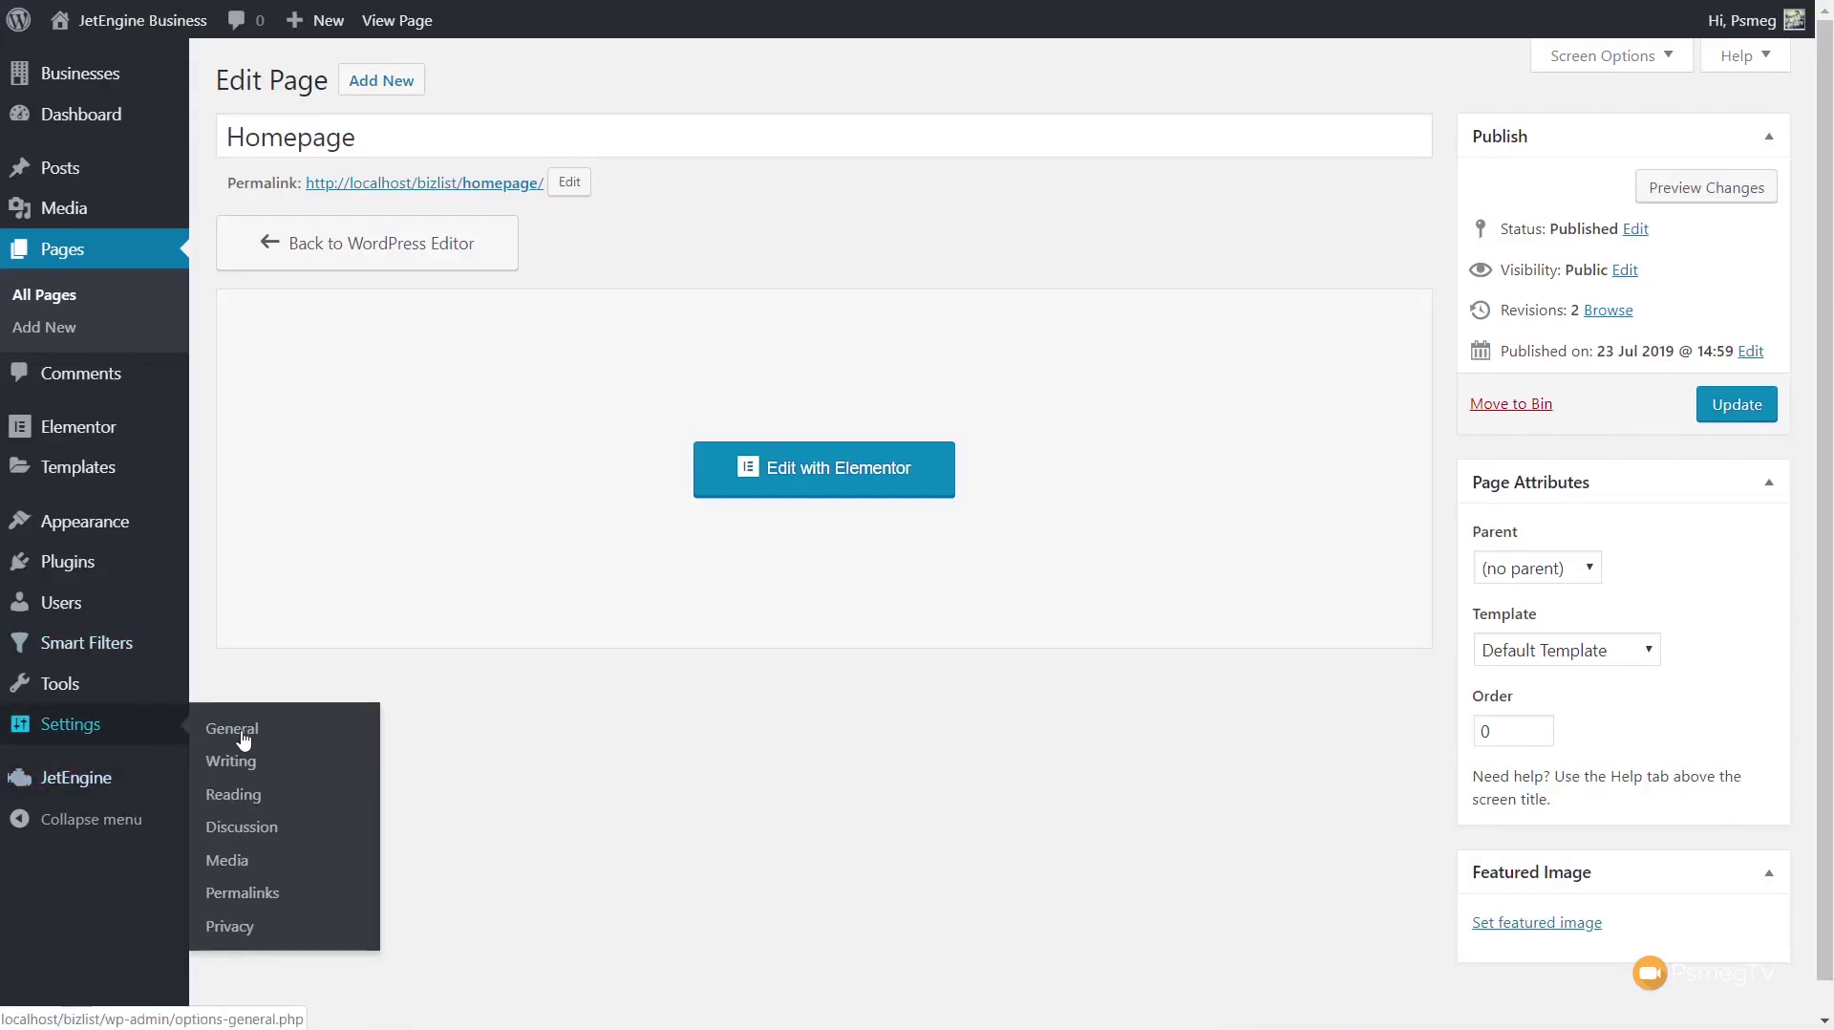
{"action": "left_click", "coordinate": [231, 807]}
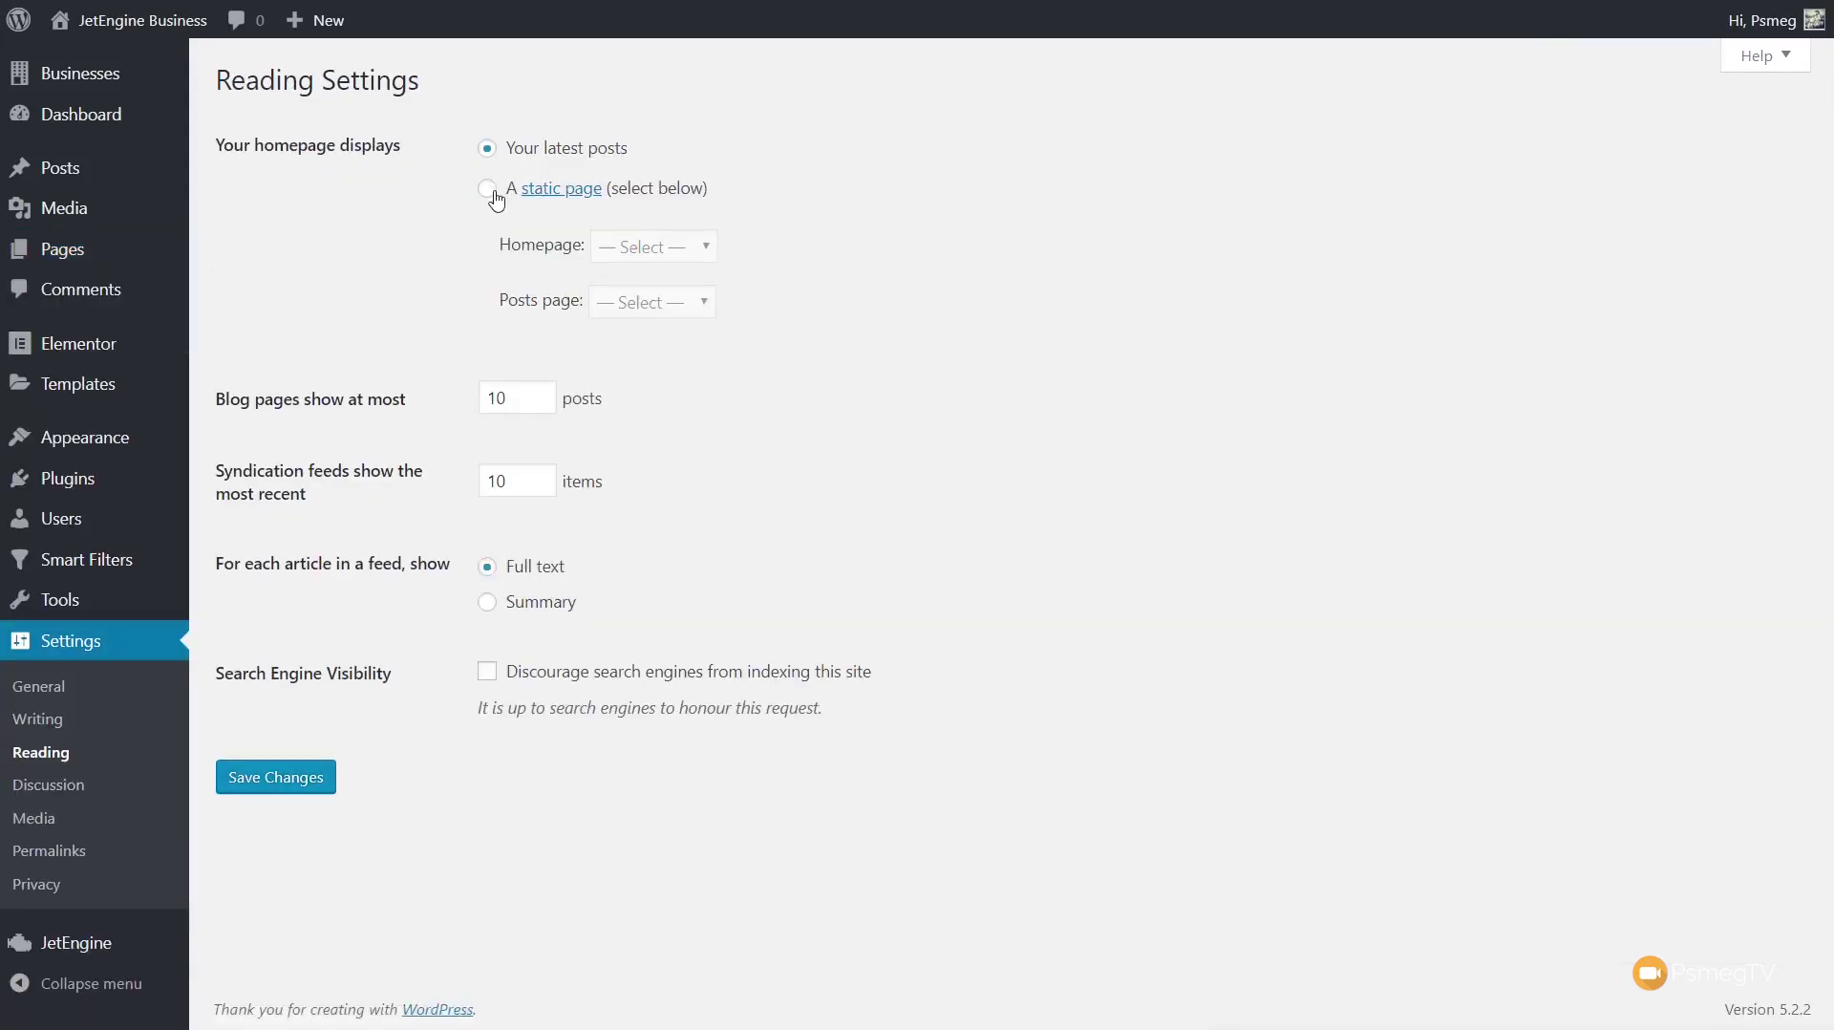
{"action": "left_click", "coordinate": [489, 191]}
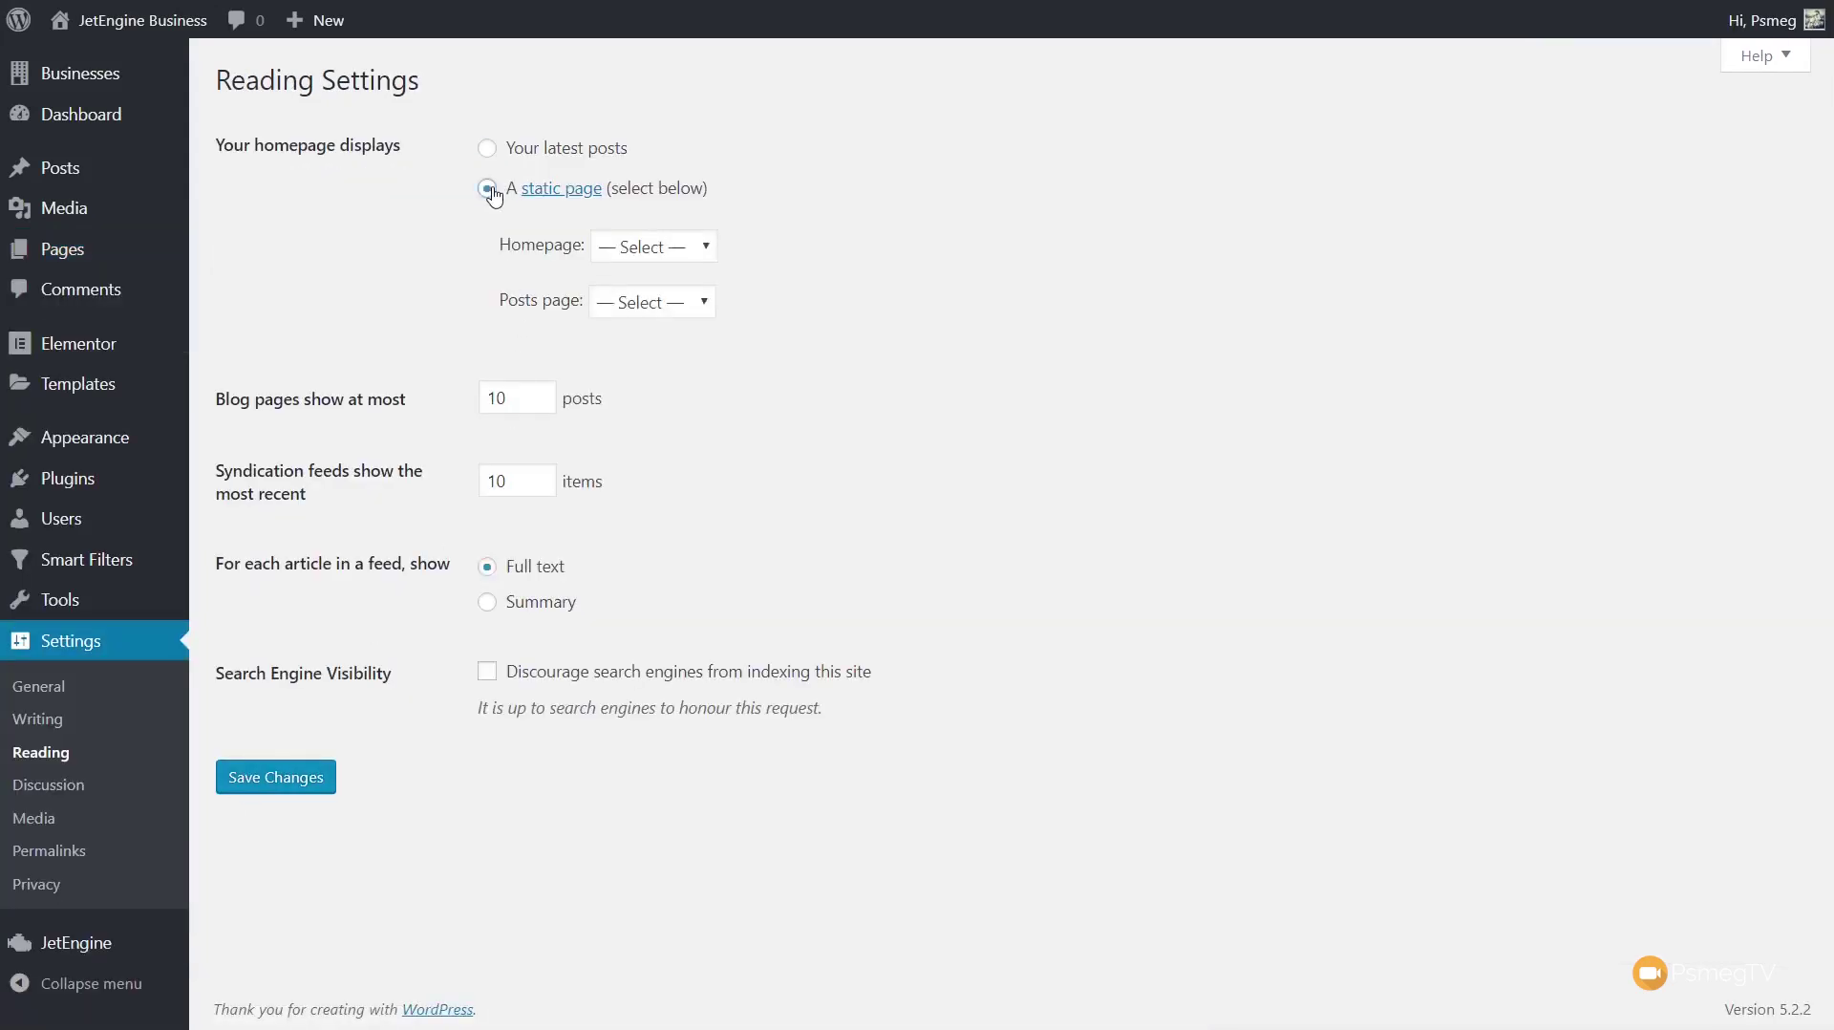
{"action": "left_click", "coordinate": [676, 258]}
{"action": "left_click", "coordinate": [661, 301]}
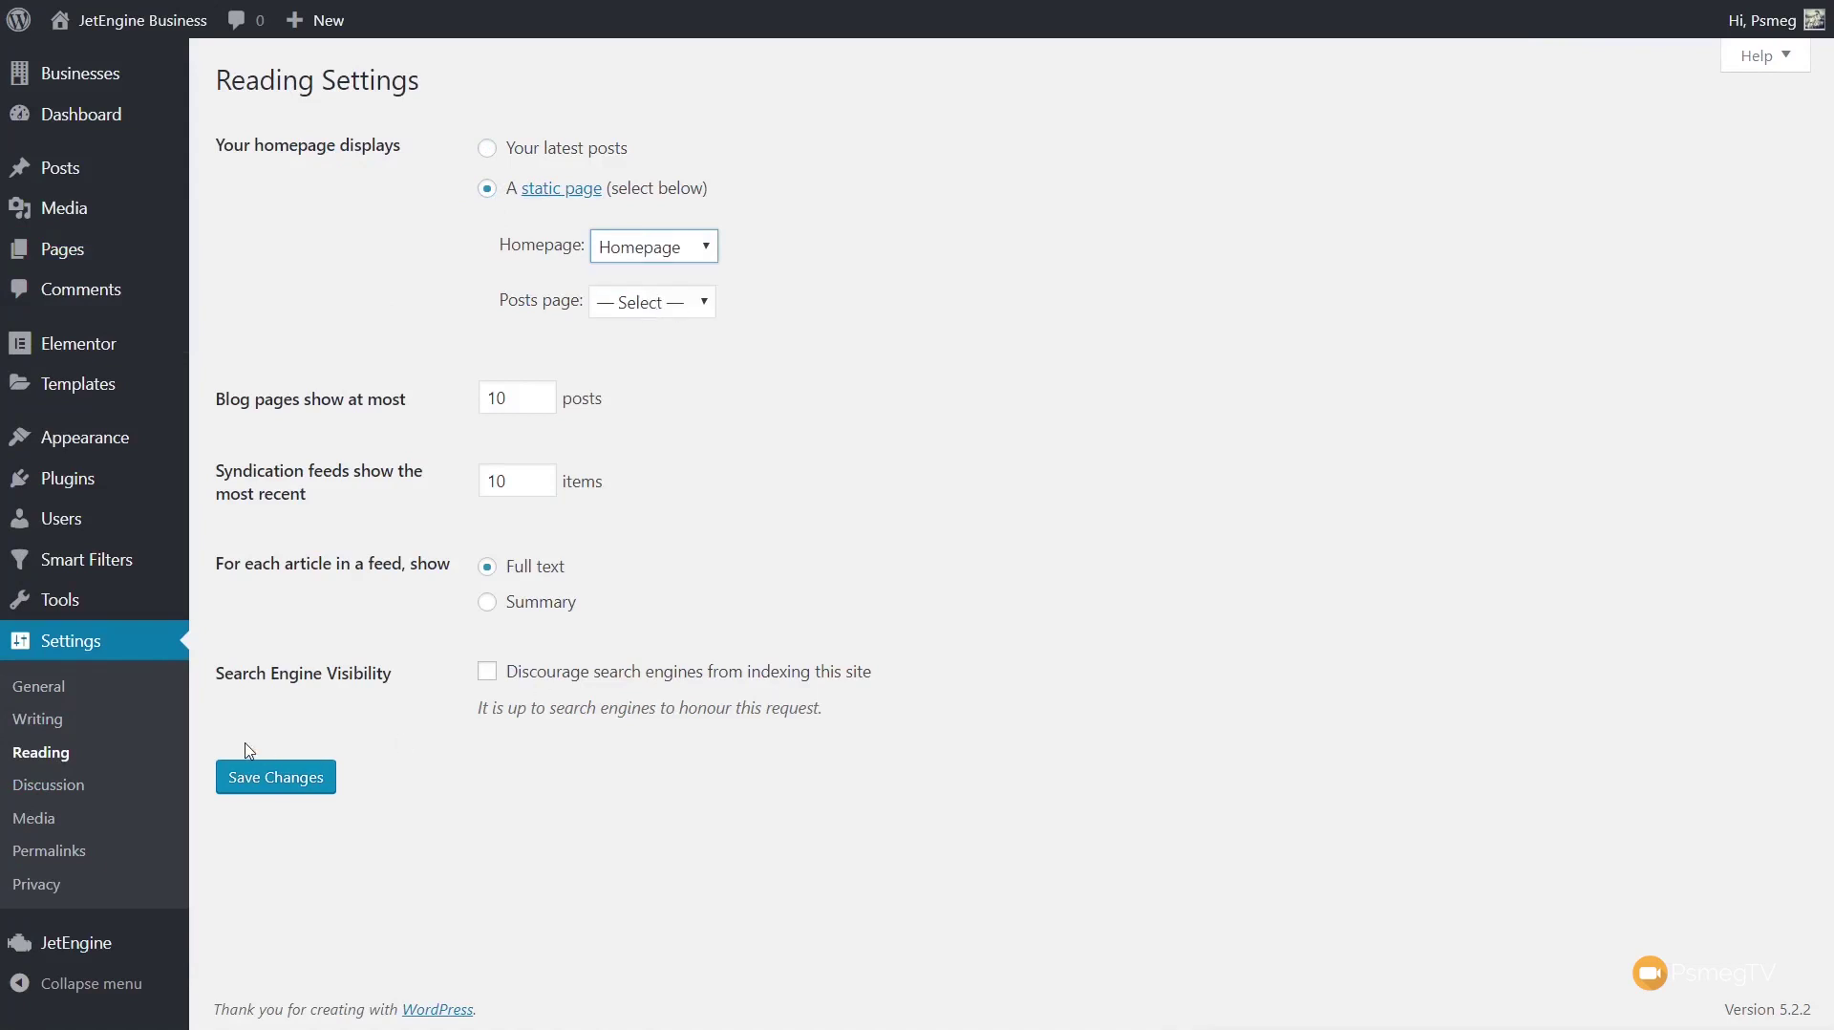
{"action": "left_click", "coordinate": [258, 786]}
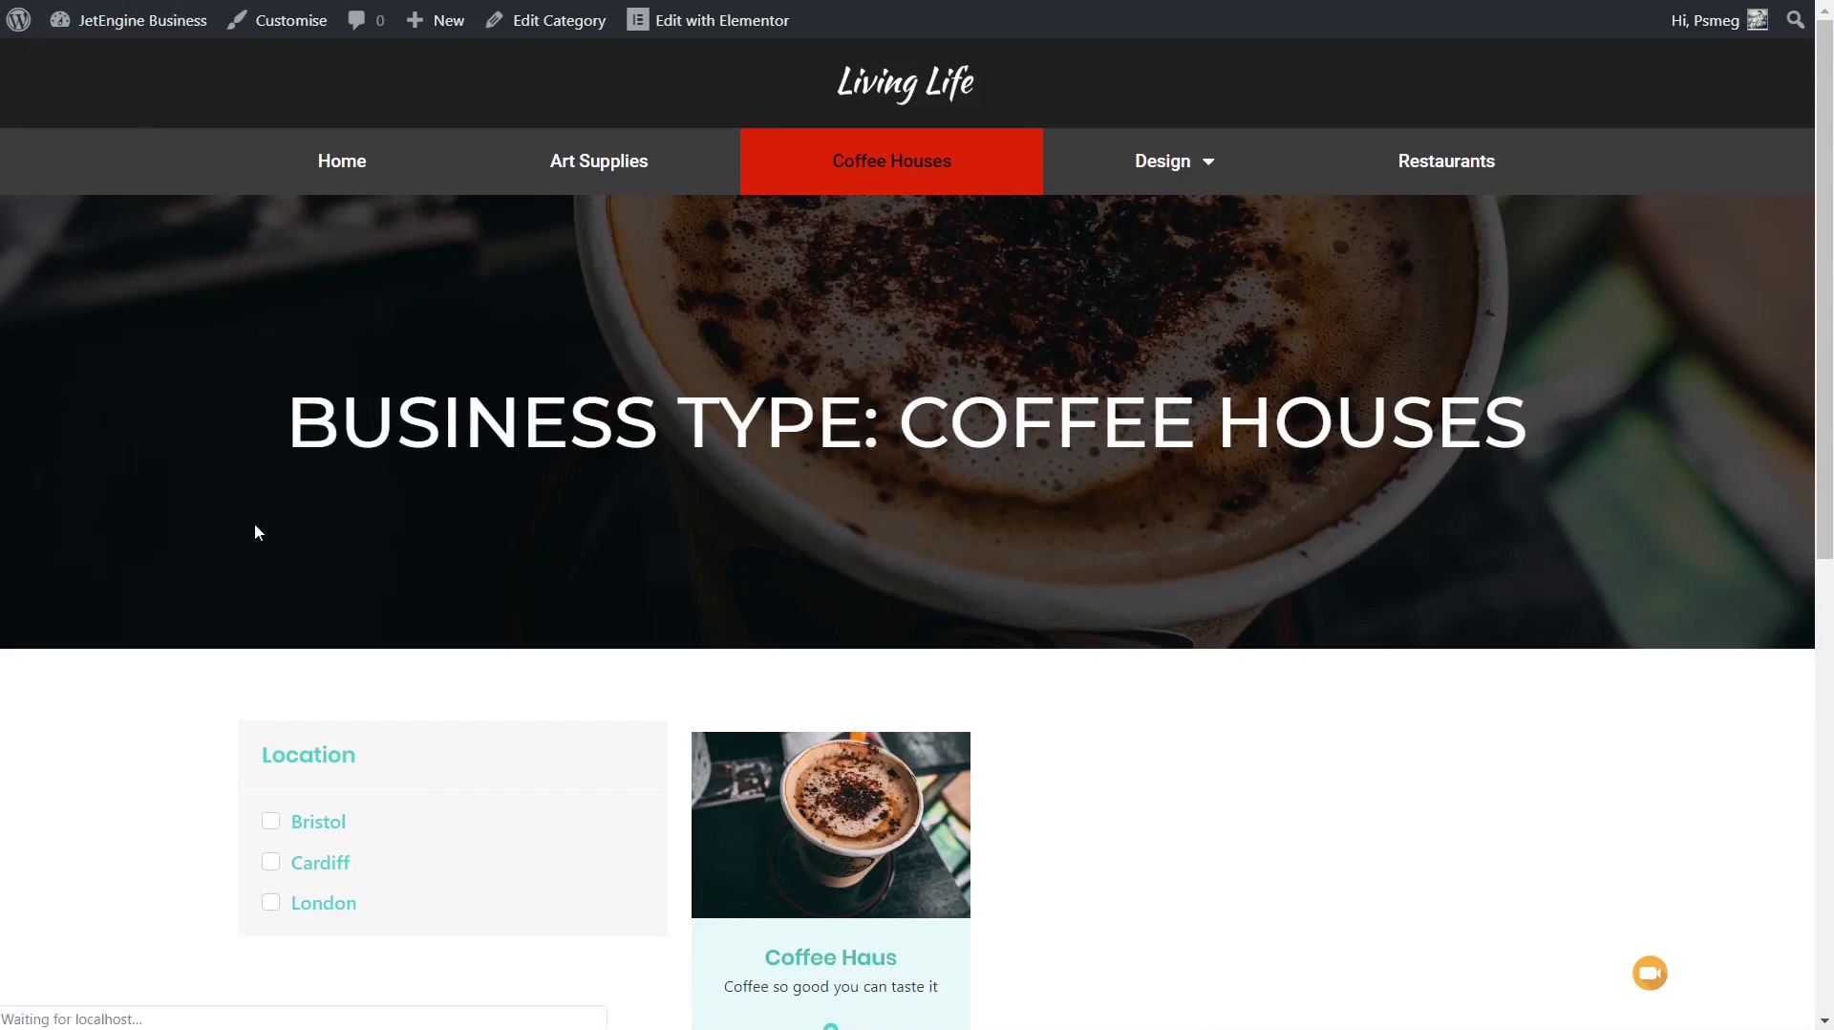
Step: View the live home page and test its listing filters with Art Supplies and Cardiff, clearing both filters again
{"action": "left_click", "coordinate": [353, 177]}
{"action": "scroll", "coordinate": [161, 773], "scroll_direction": "down", "scroll_amount": 5}
{"action": "scroll", "coordinate": [160, 773], "scroll_direction": "down", "scroll_amount": 5}
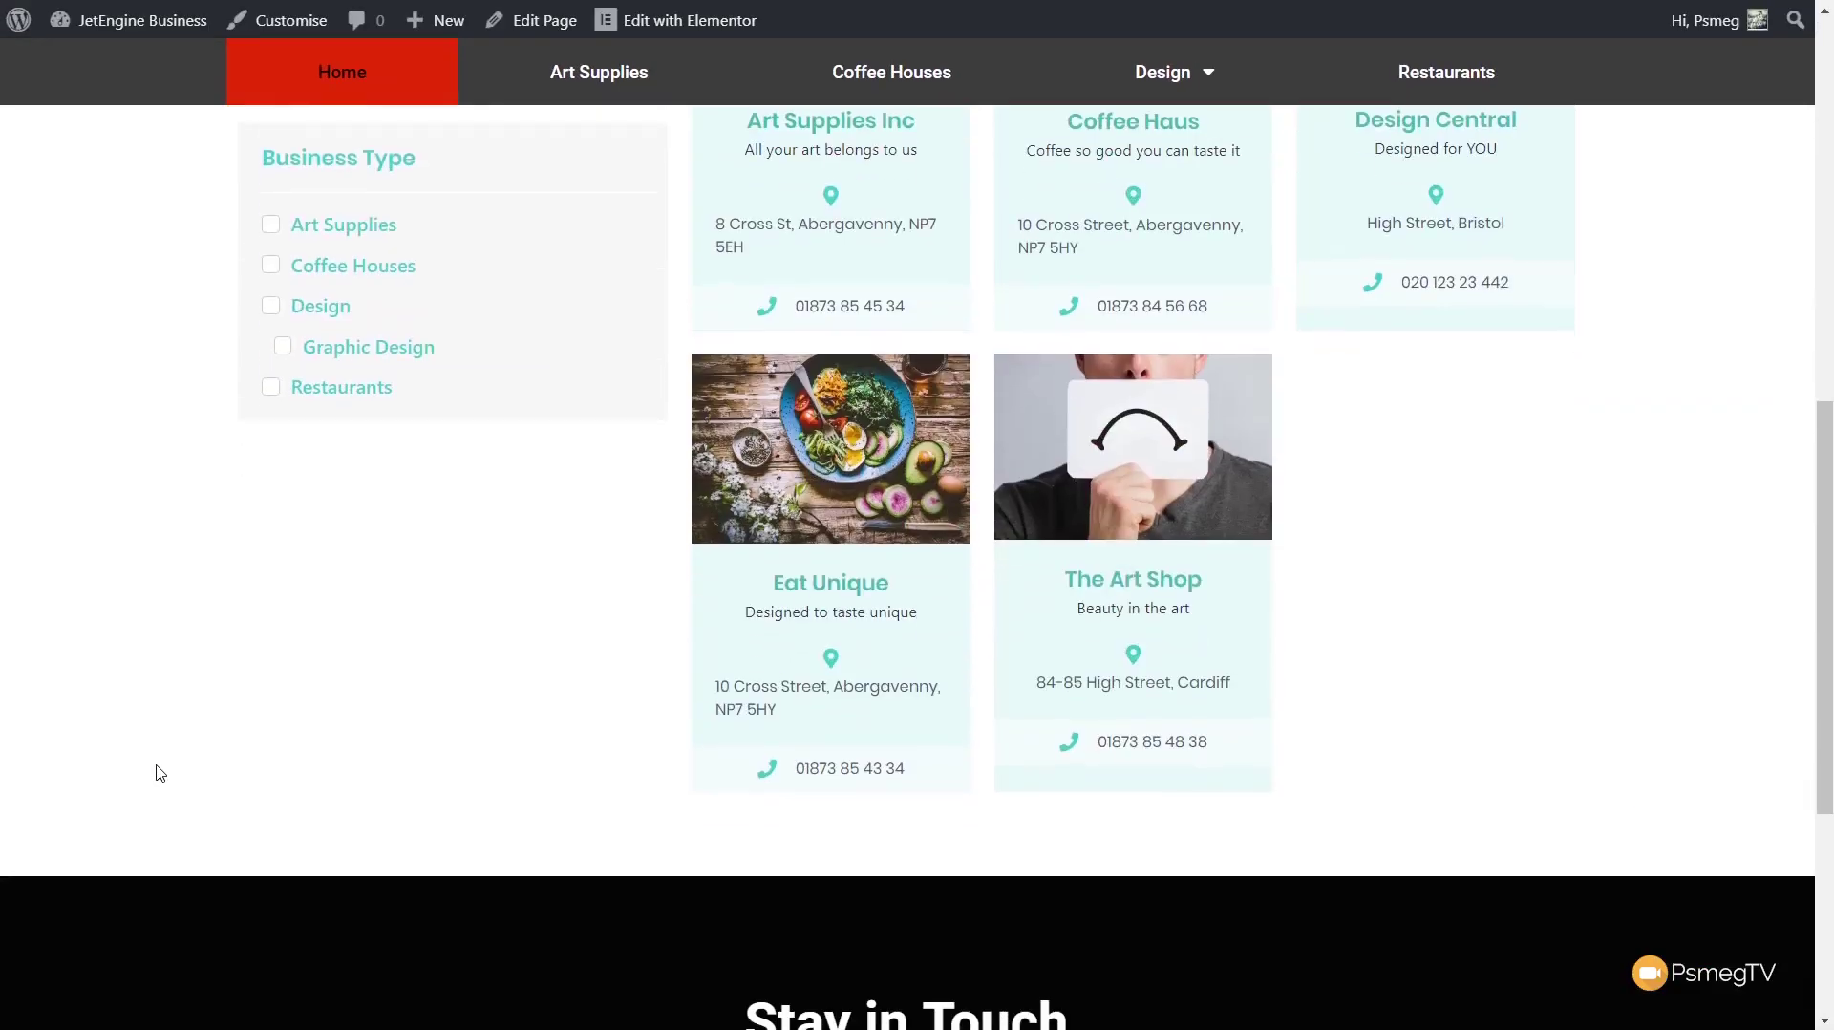
{"action": "scroll", "coordinate": [156, 770], "scroll_direction": "up", "scroll_amount": 4}
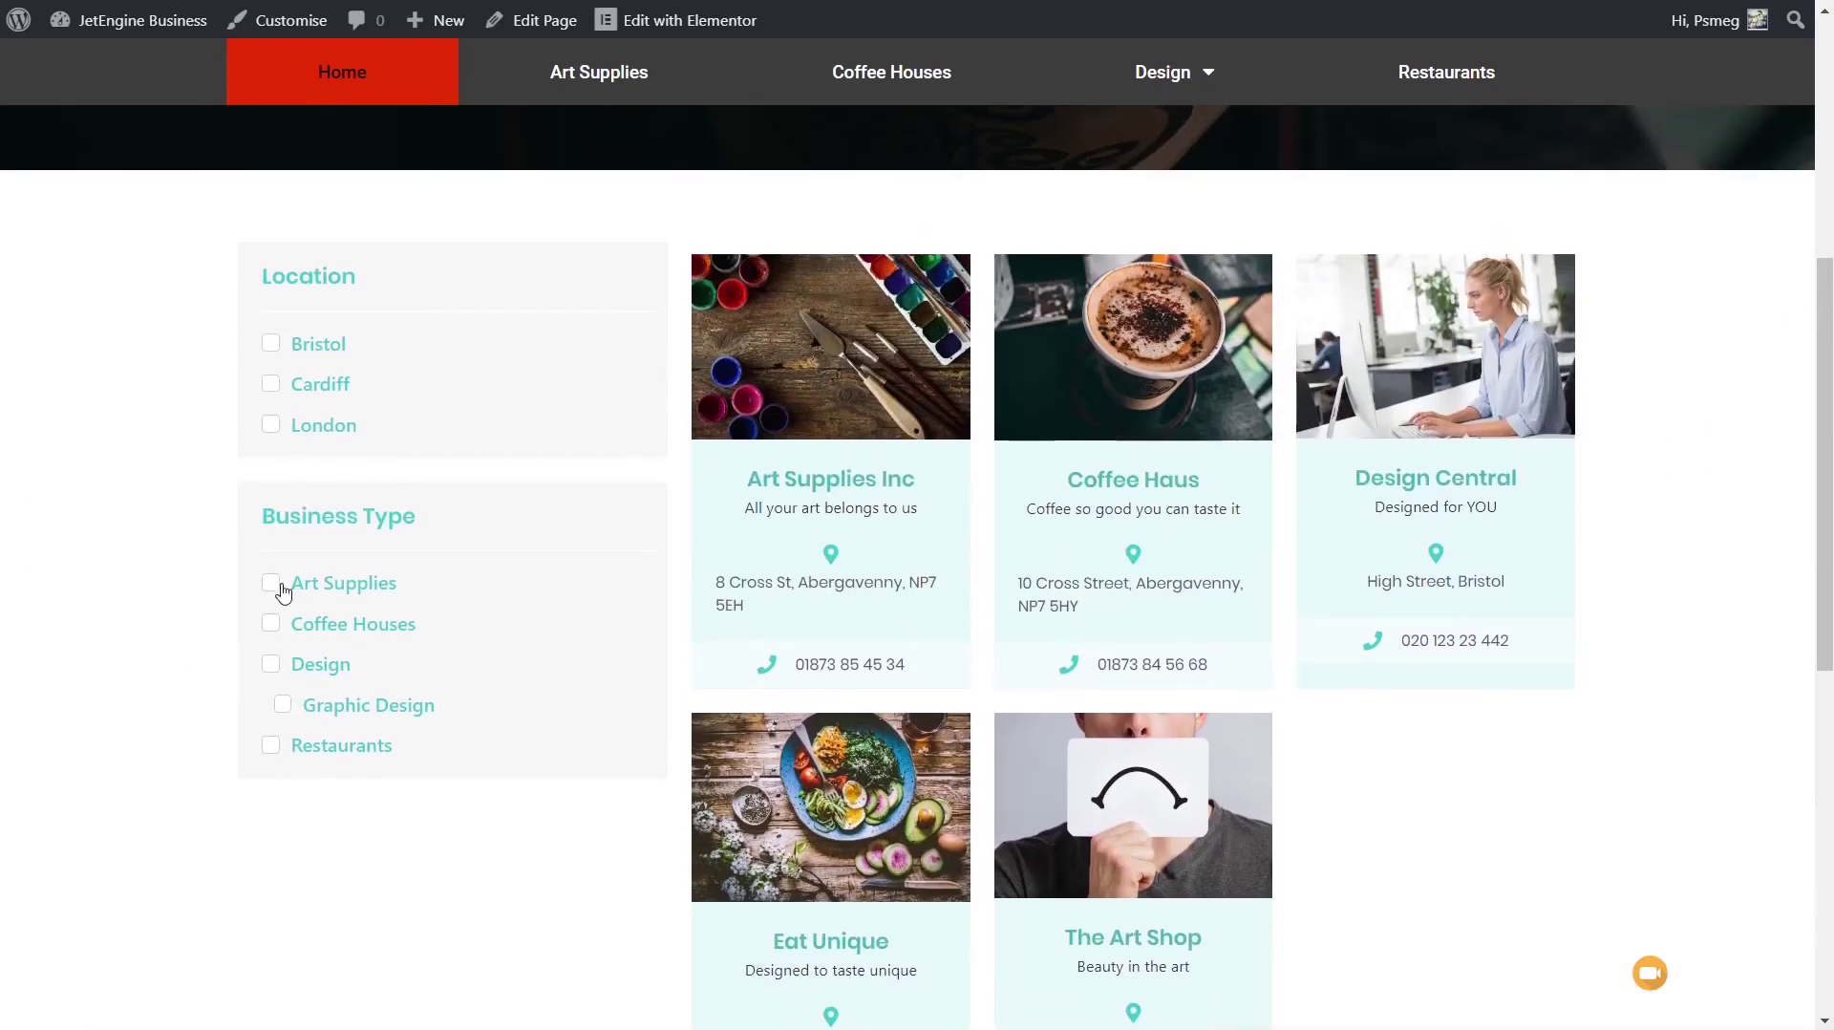
{"action": "left_click", "coordinate": [274, 592]}
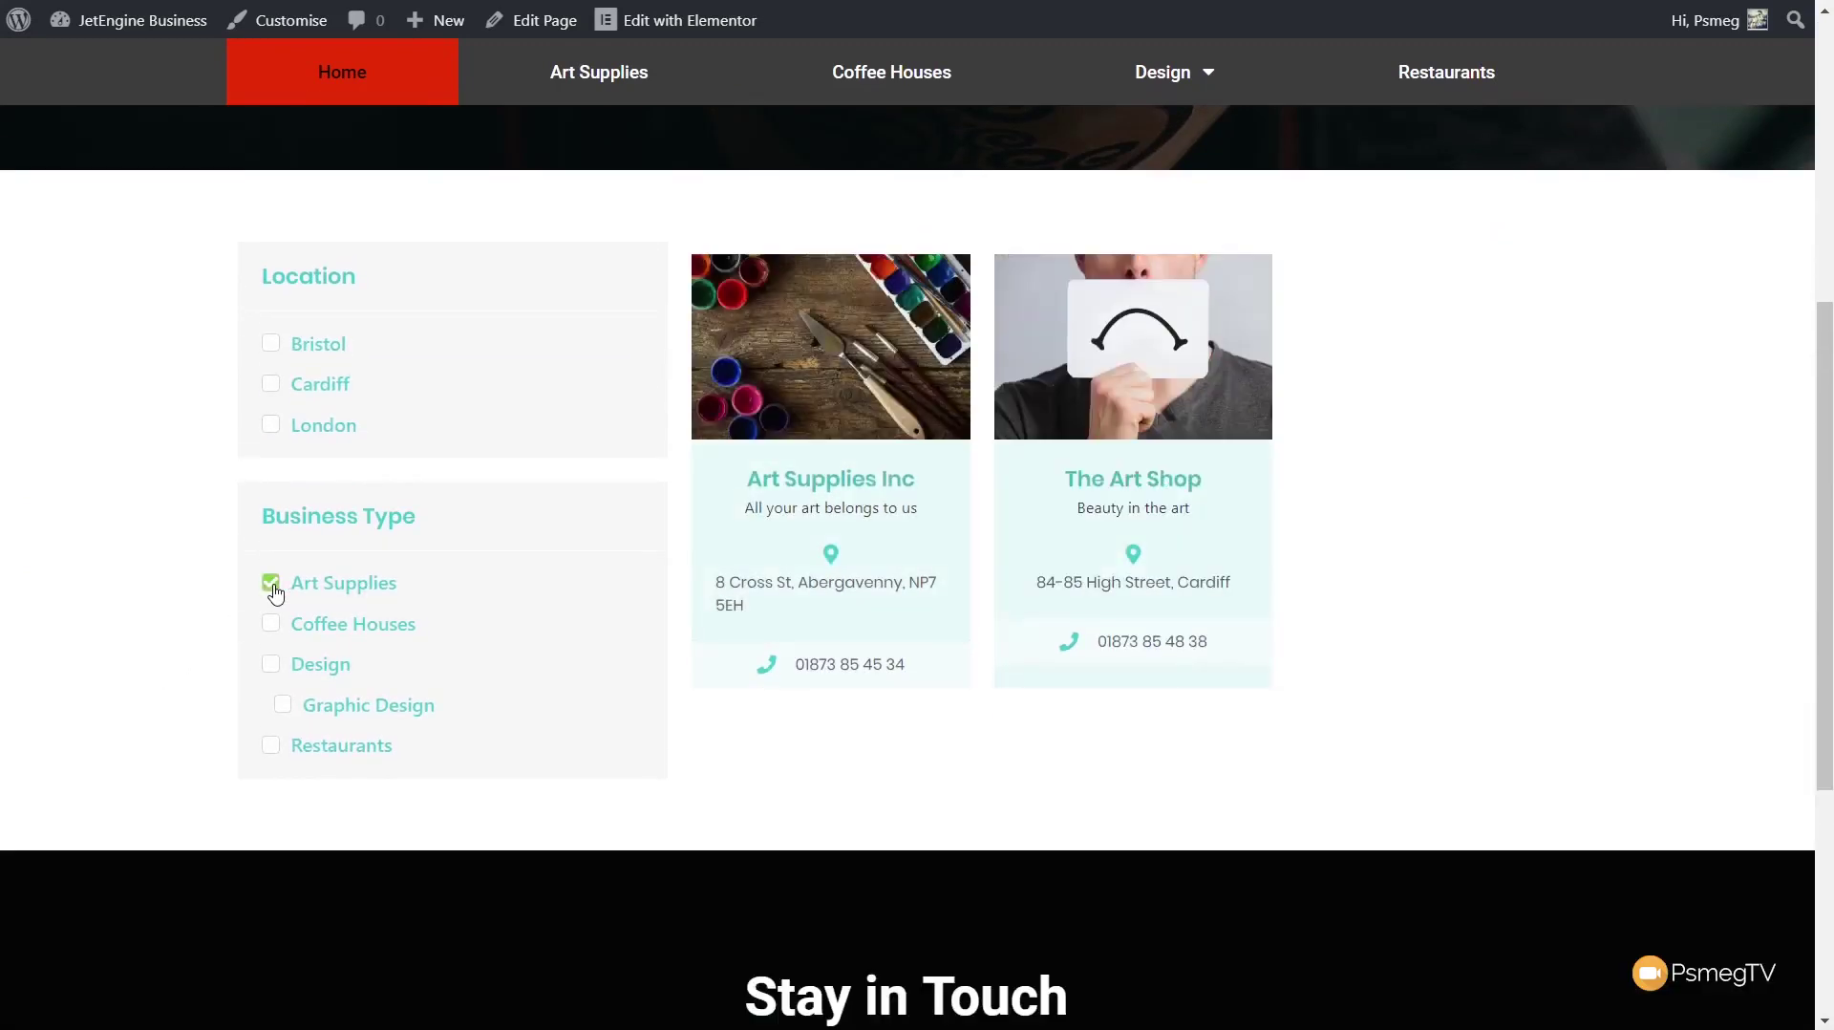
{"action": "left_click", "coordinate": [276, 391]}
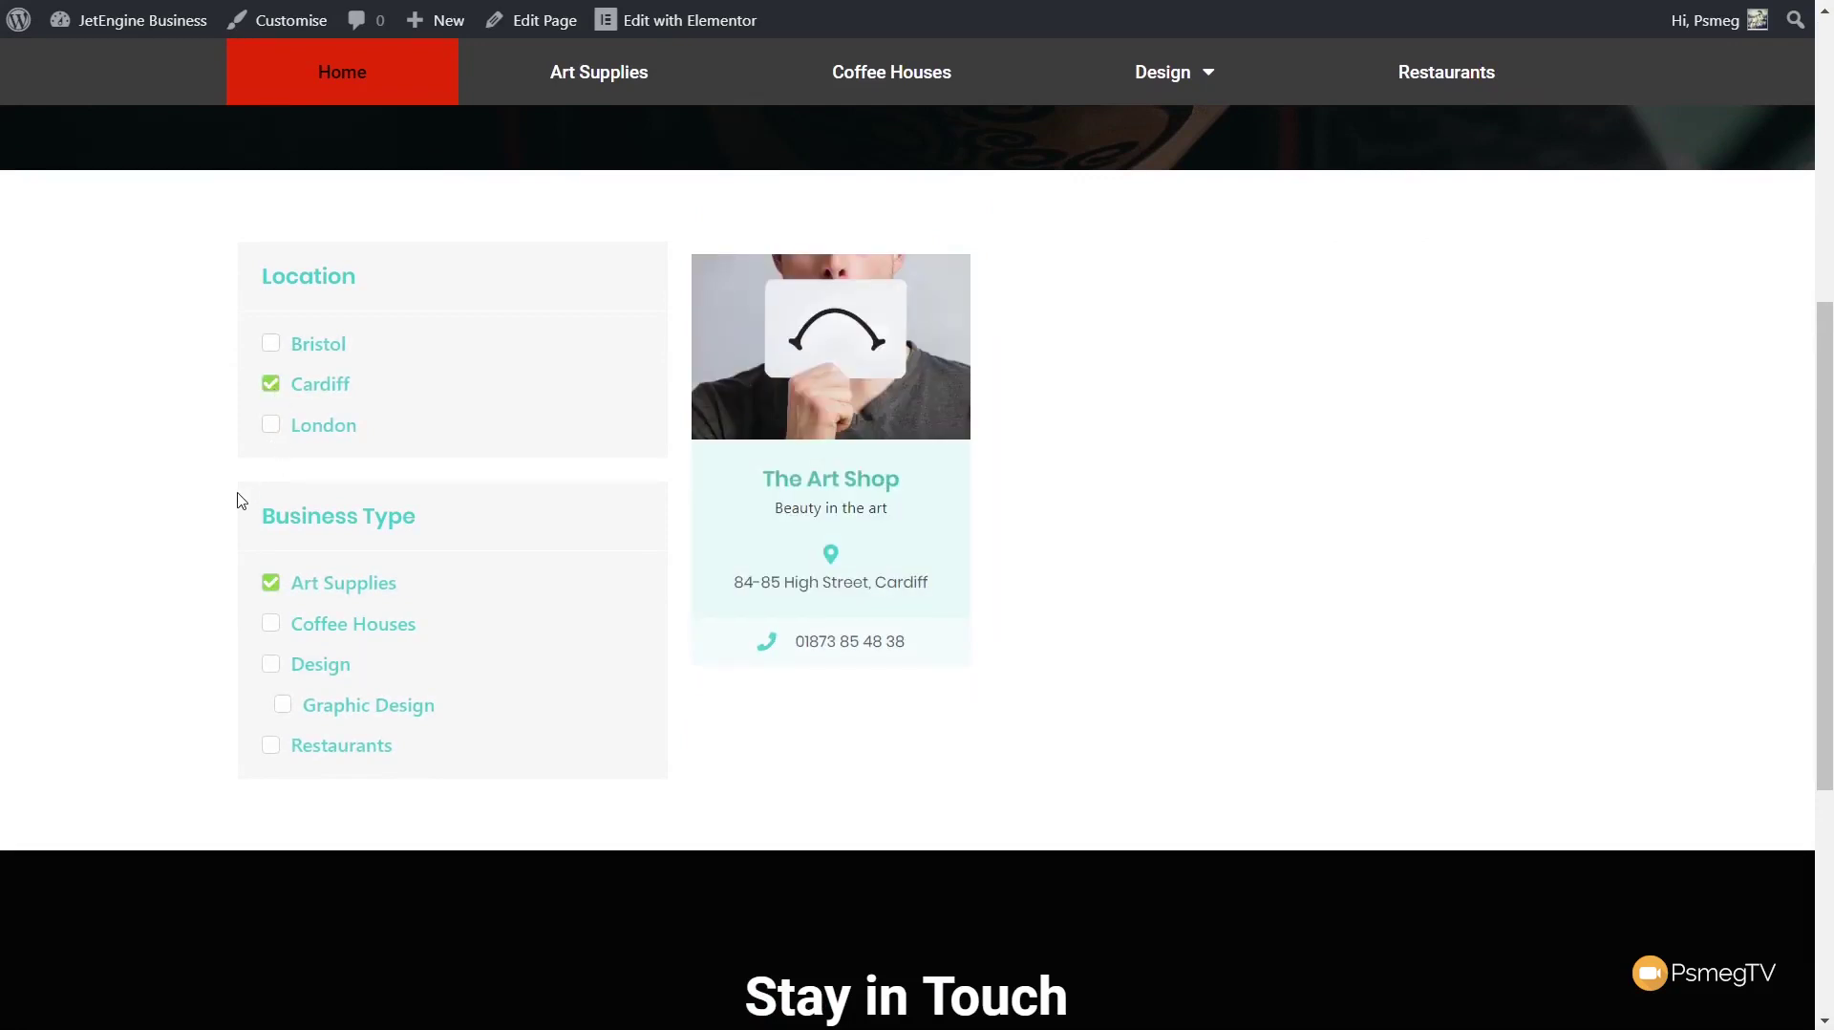
{"action": "left_click", "coordinate": [272, 387]}
{"action": "left_click", "coordinate": [272, 584]}
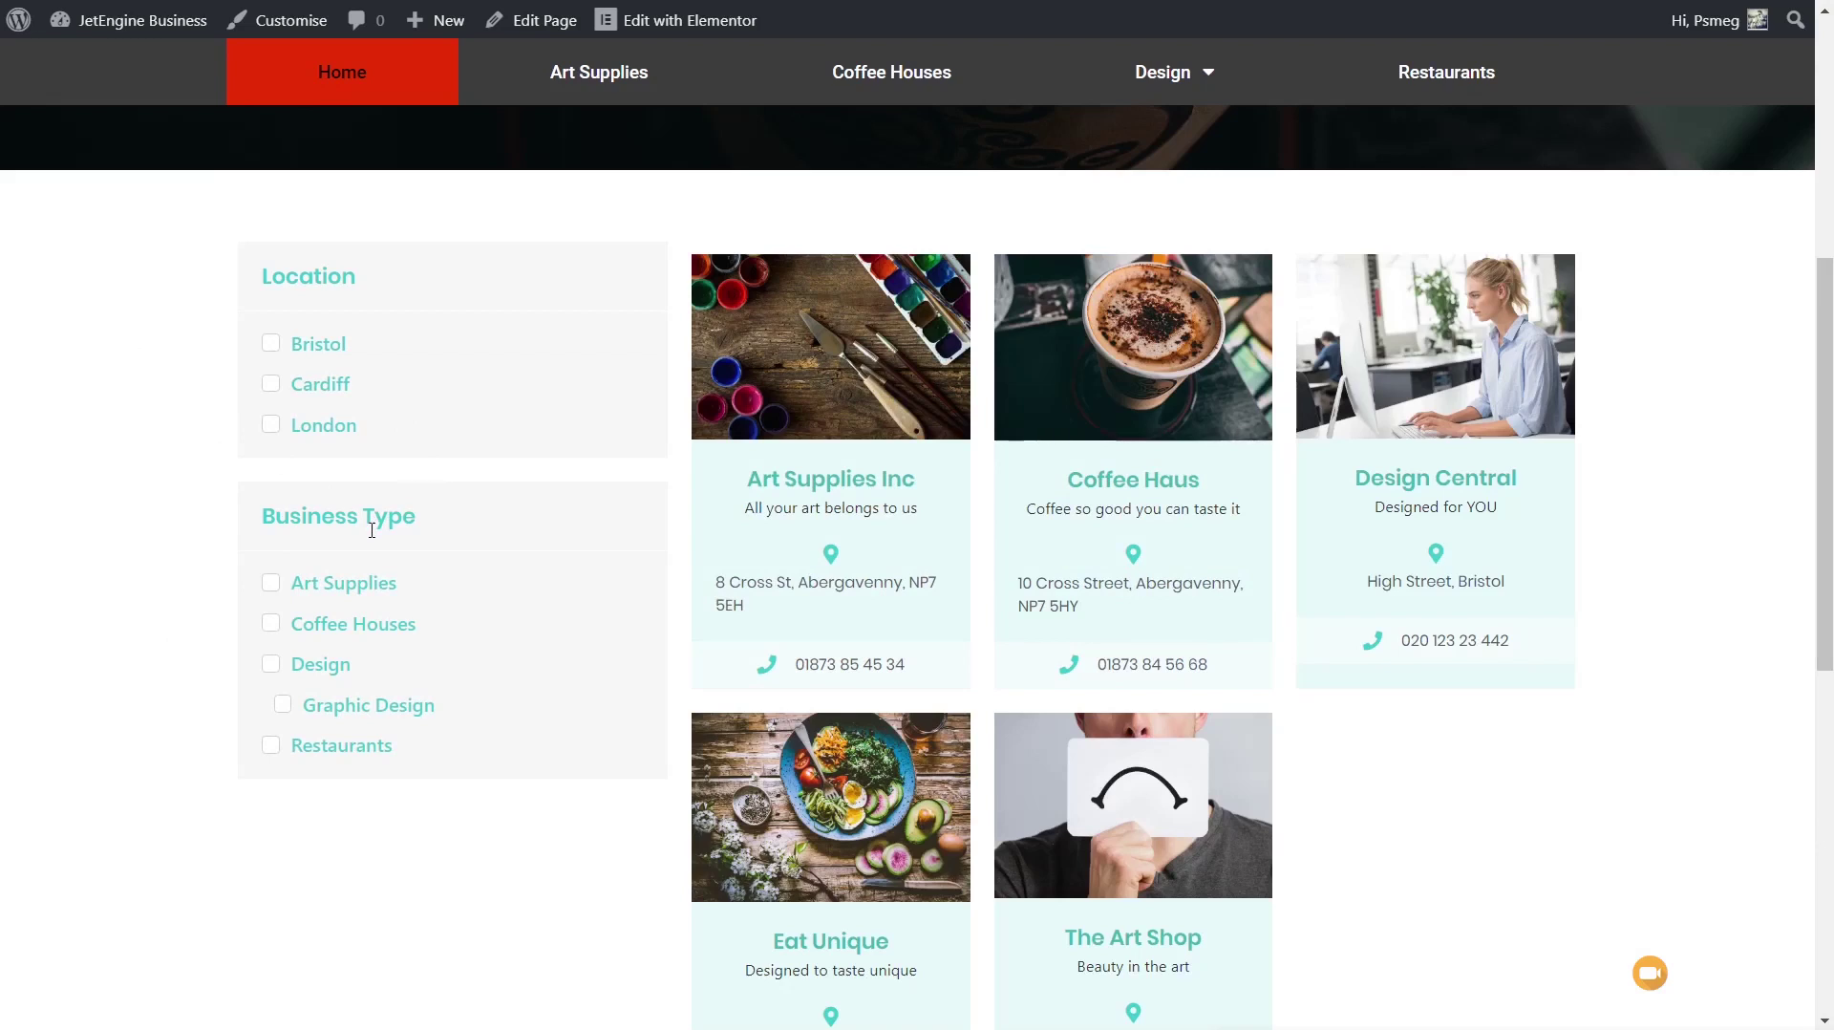
Step: Test the live business search with "upplies" in all categories and in the Coffee Houses category
{"action": "scroll", "coordinate": [430, 577], "scroll_direction": "up", "scroll_amount": 5}
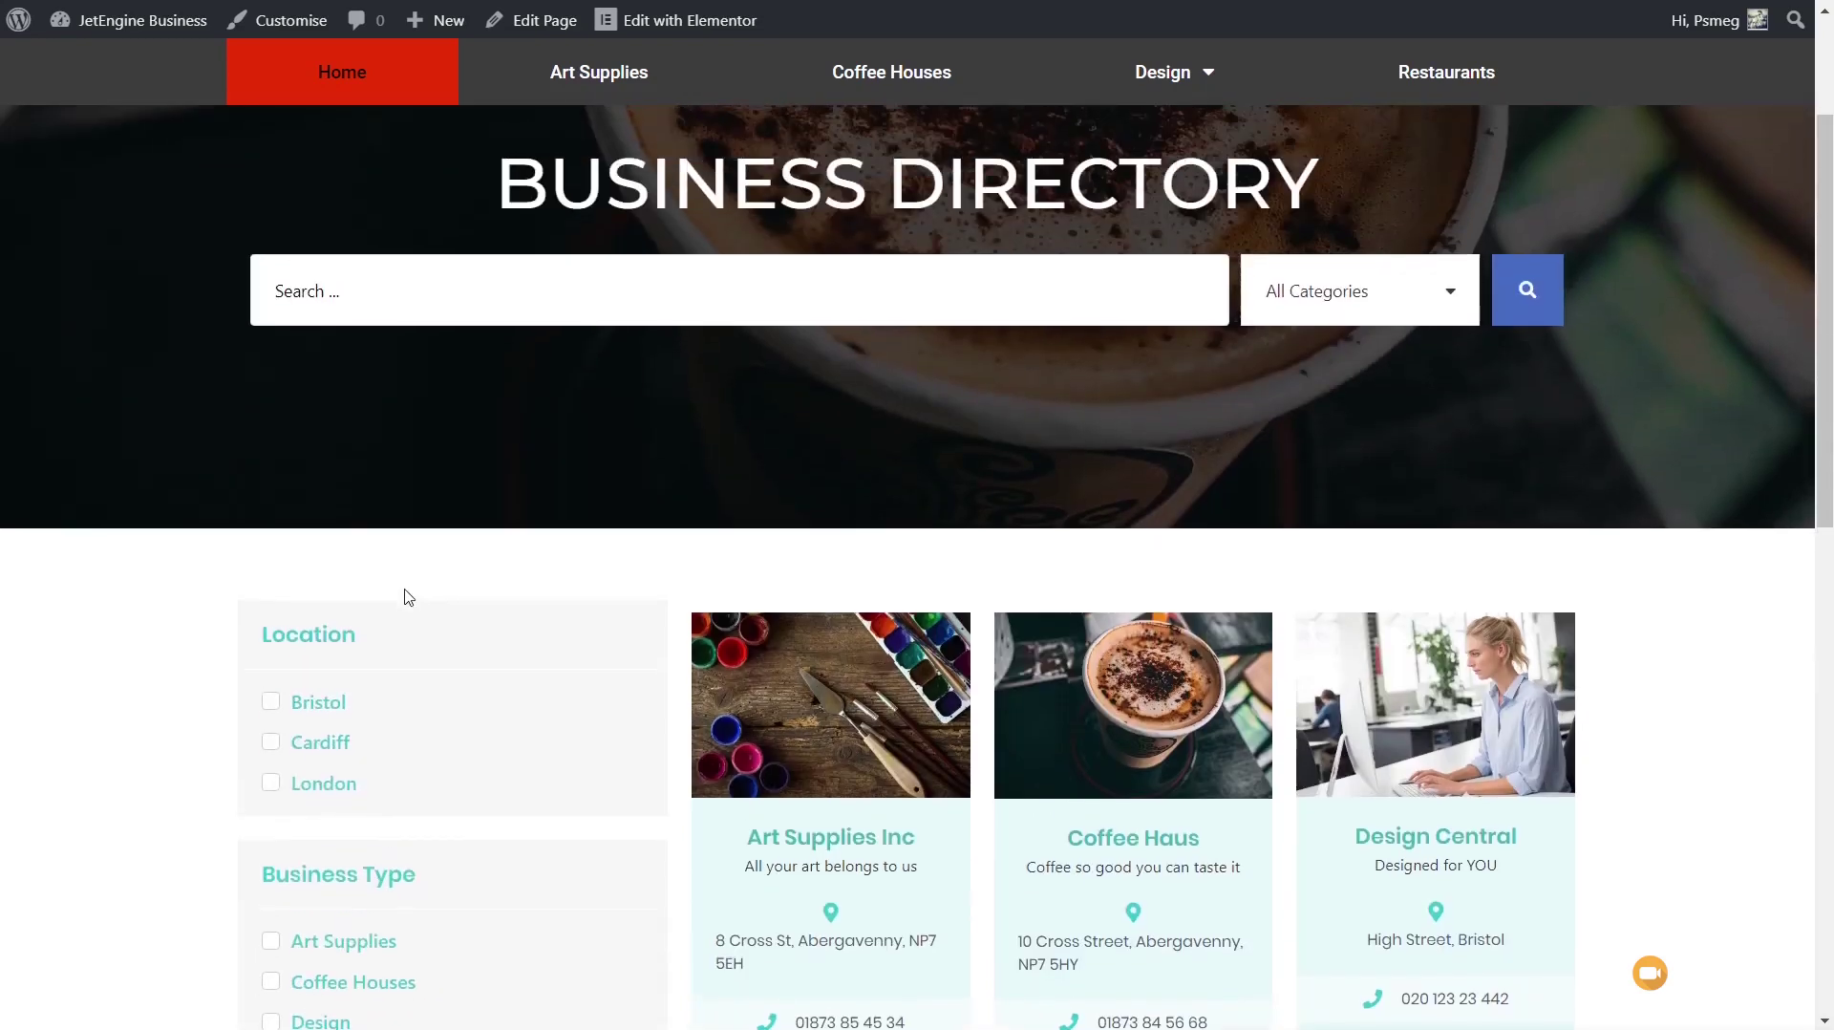
{"action": "scroll", "coordinate": [399, 636], "scroll_direction": "up", "scroll_amount": 1}
{"action": "left_click", "coordinate": [355, 532]}
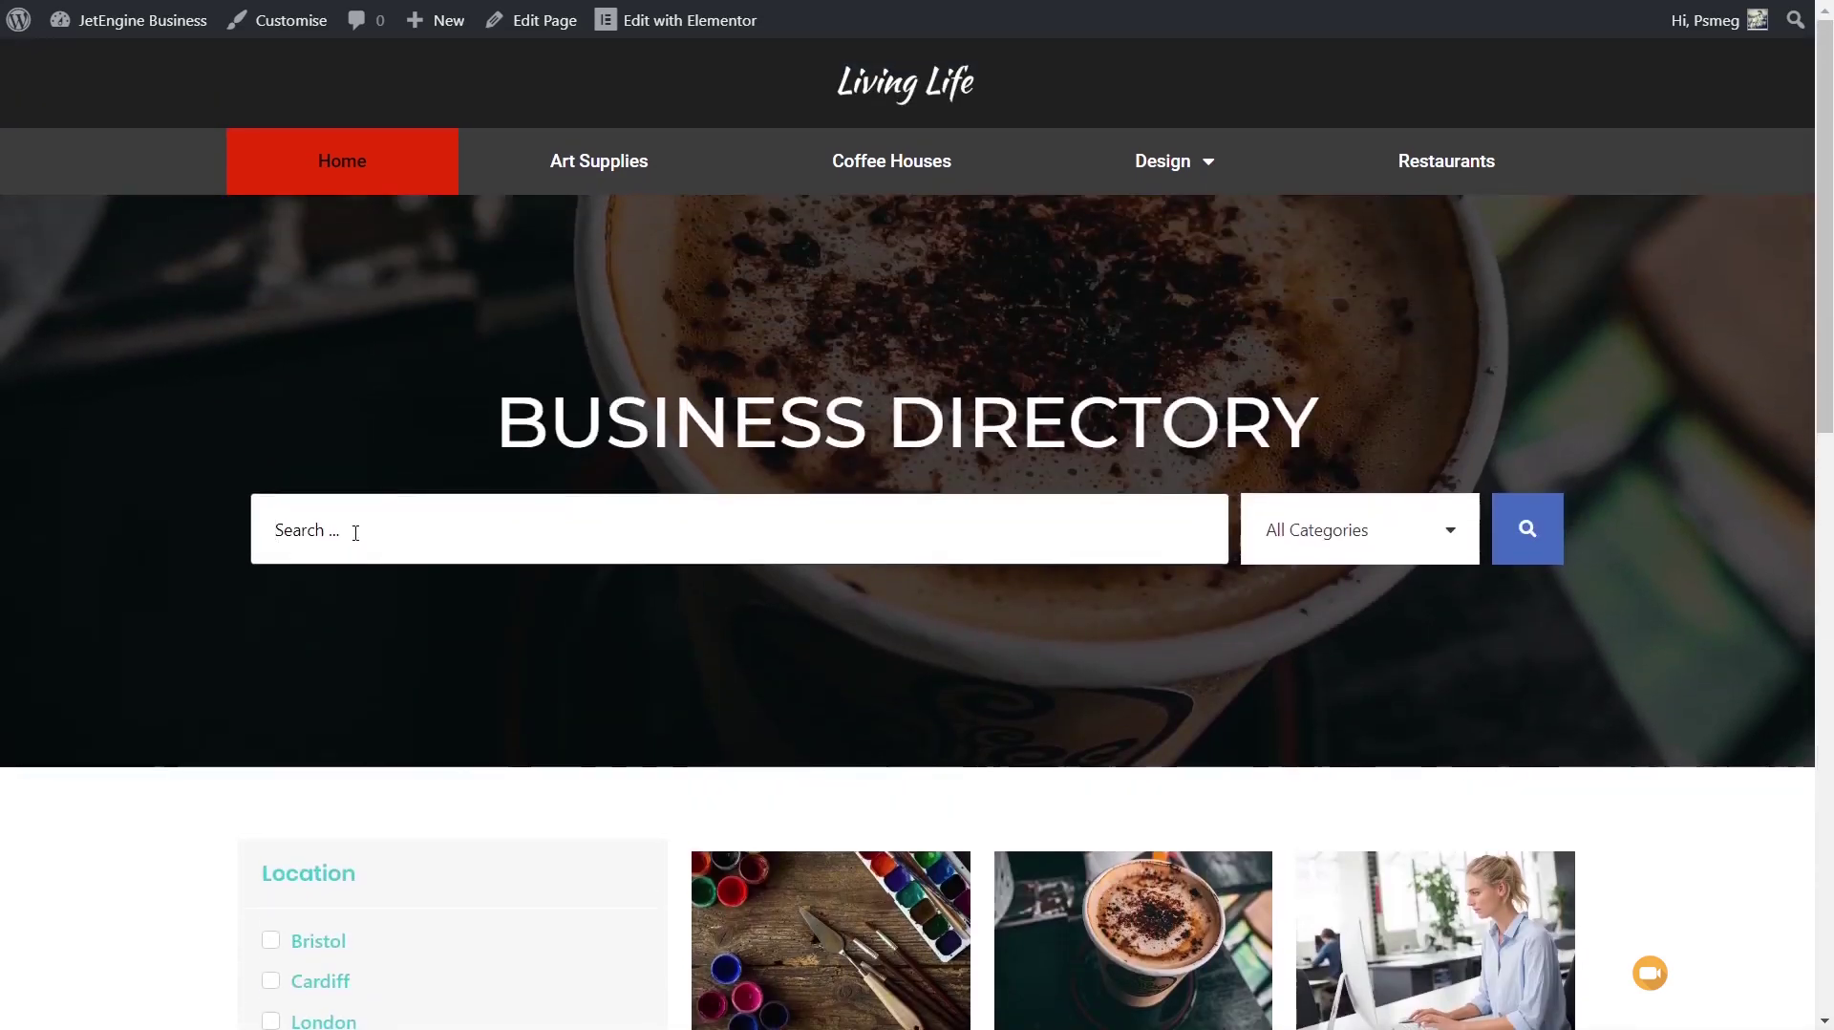
{"action": "type", "text": "upplies"}
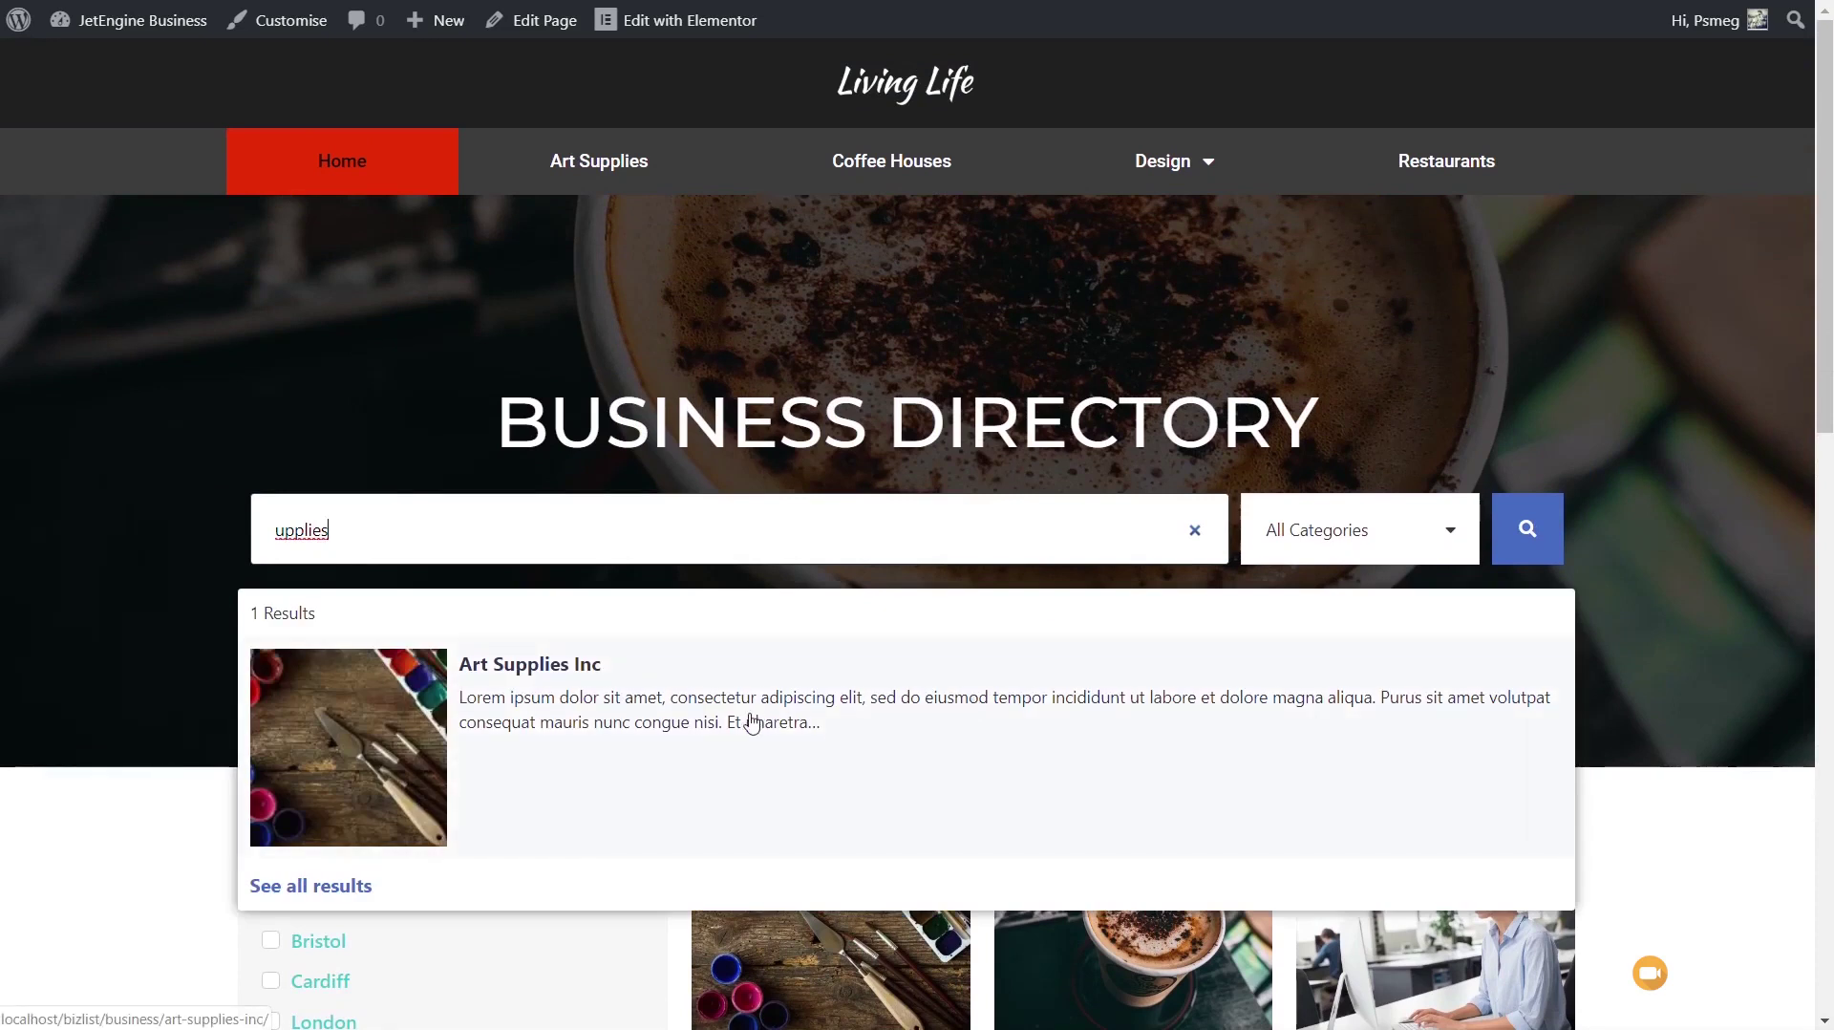
{"action": "left_click", "coordinate": [1356, 561]}
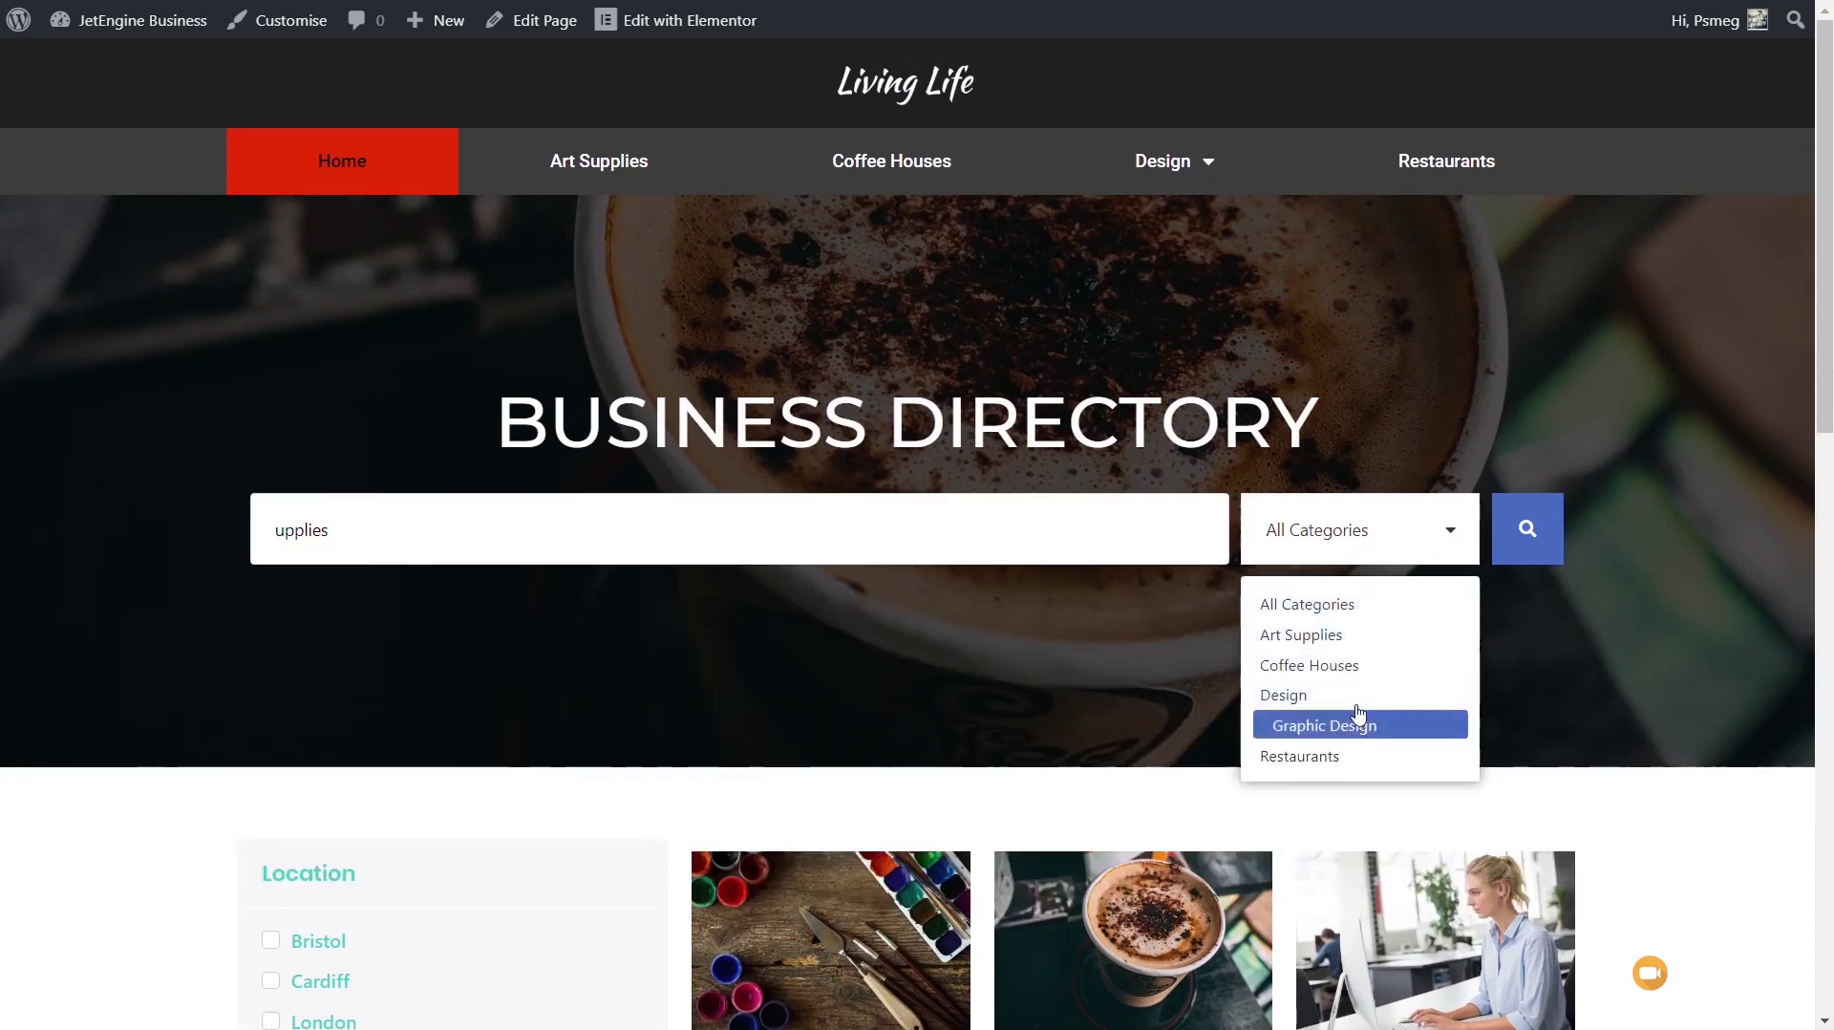
{"action": "left_click", "coordinate": [1309, 666]}
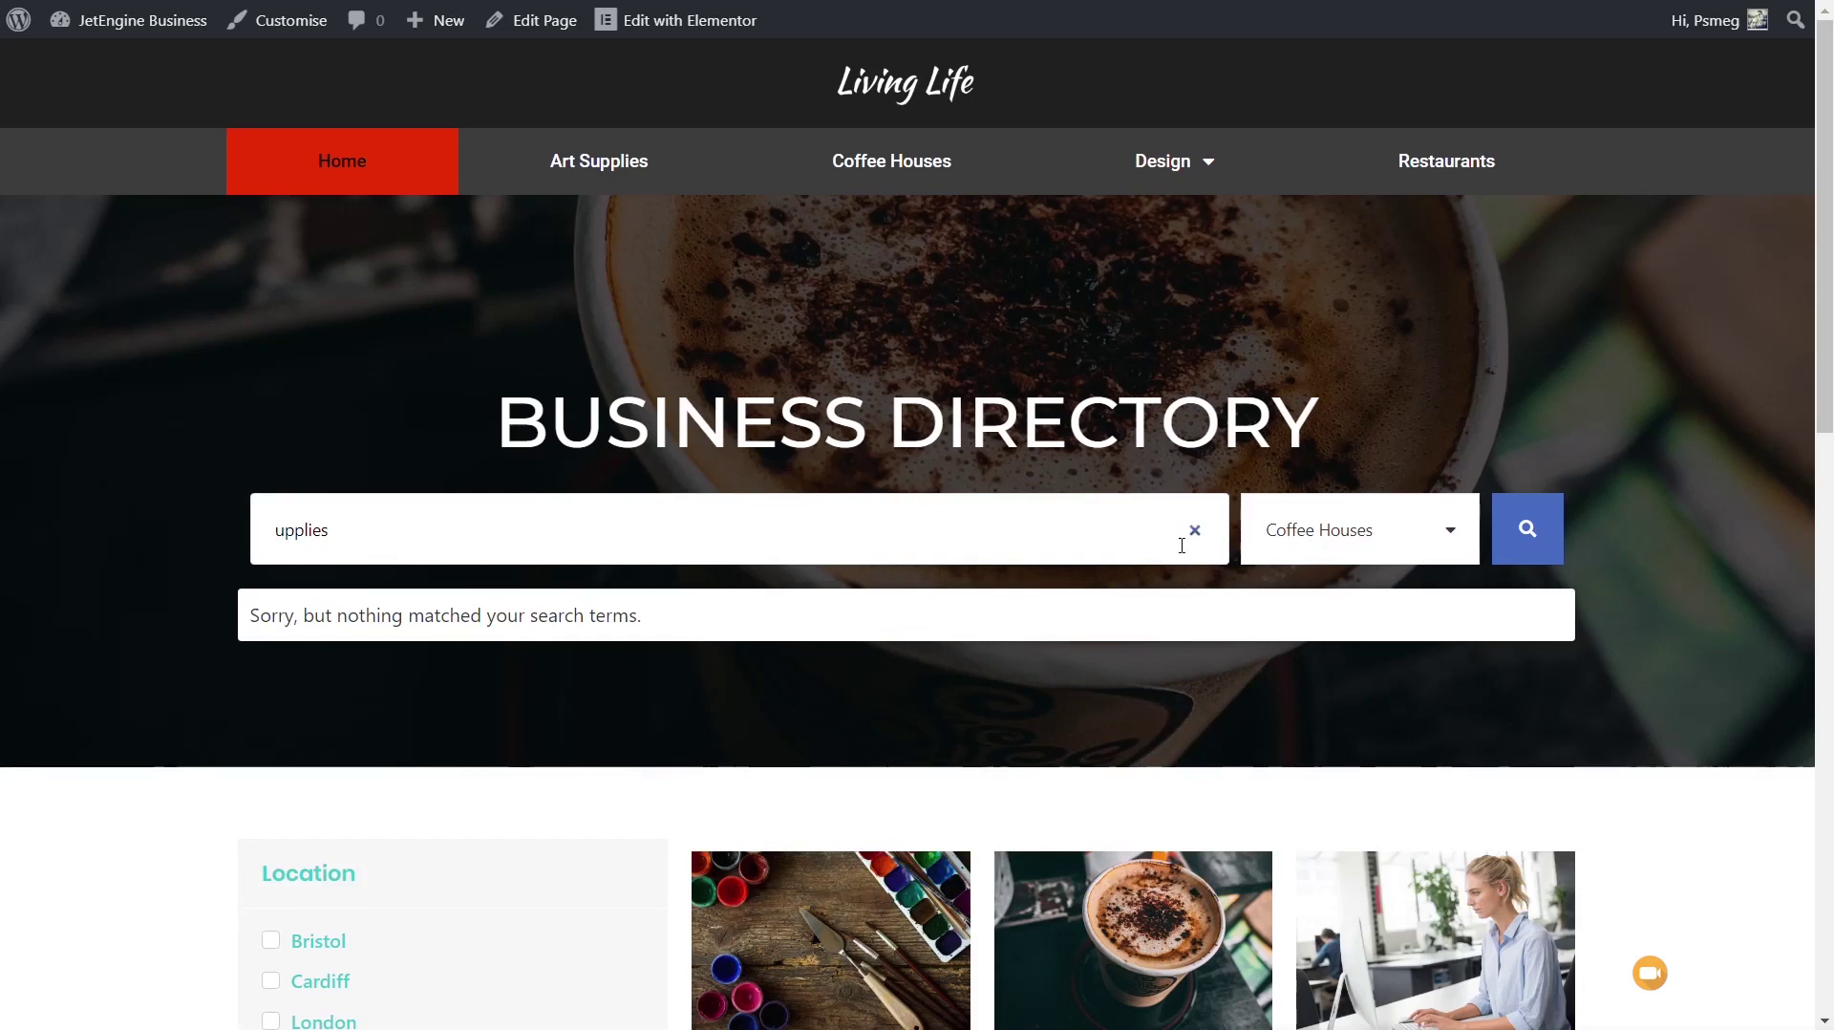
{"action": "scroll", "coordinate": [1486, 544], "scroll_direction": "down", "scroll_amount": 8}
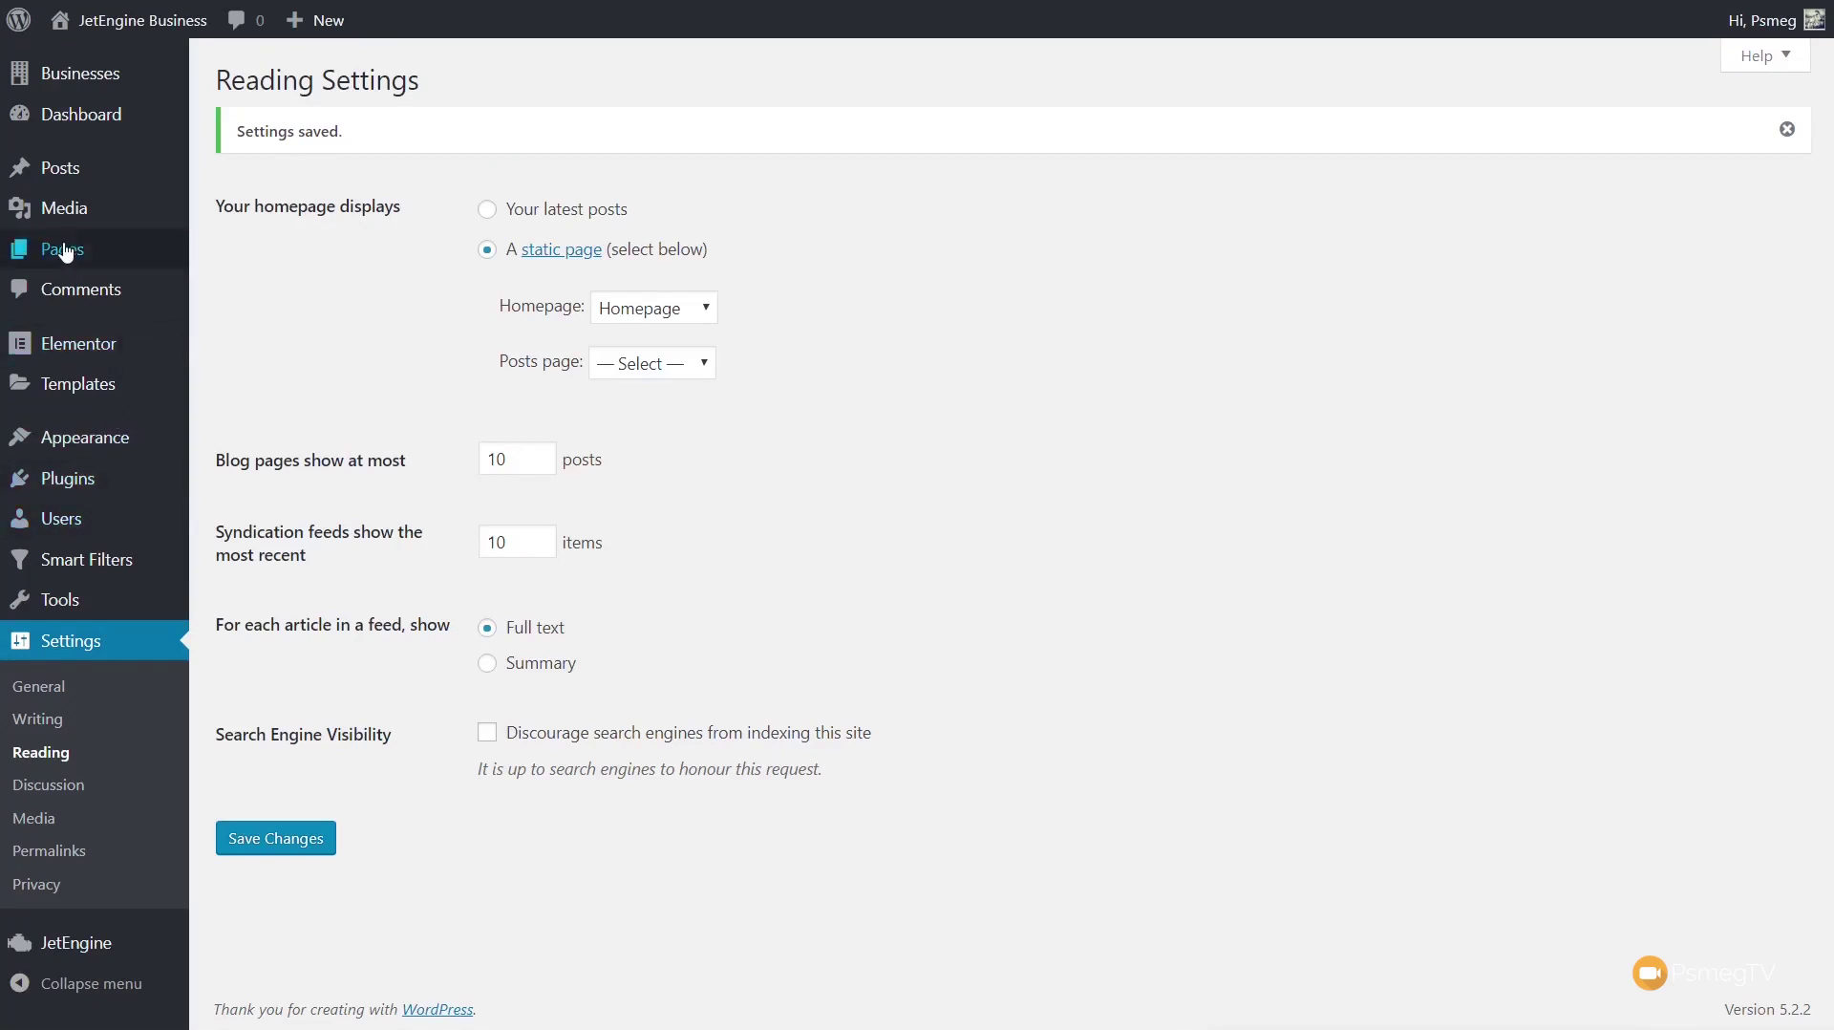
Step: Open Homepage for editing with Elementor and add a Pagination widget below the listing grid in the listings column
{"action": "mouse_move", "coordinate": [115, 248]}
{"action": "left_click", "coordinate": [238, 256]}
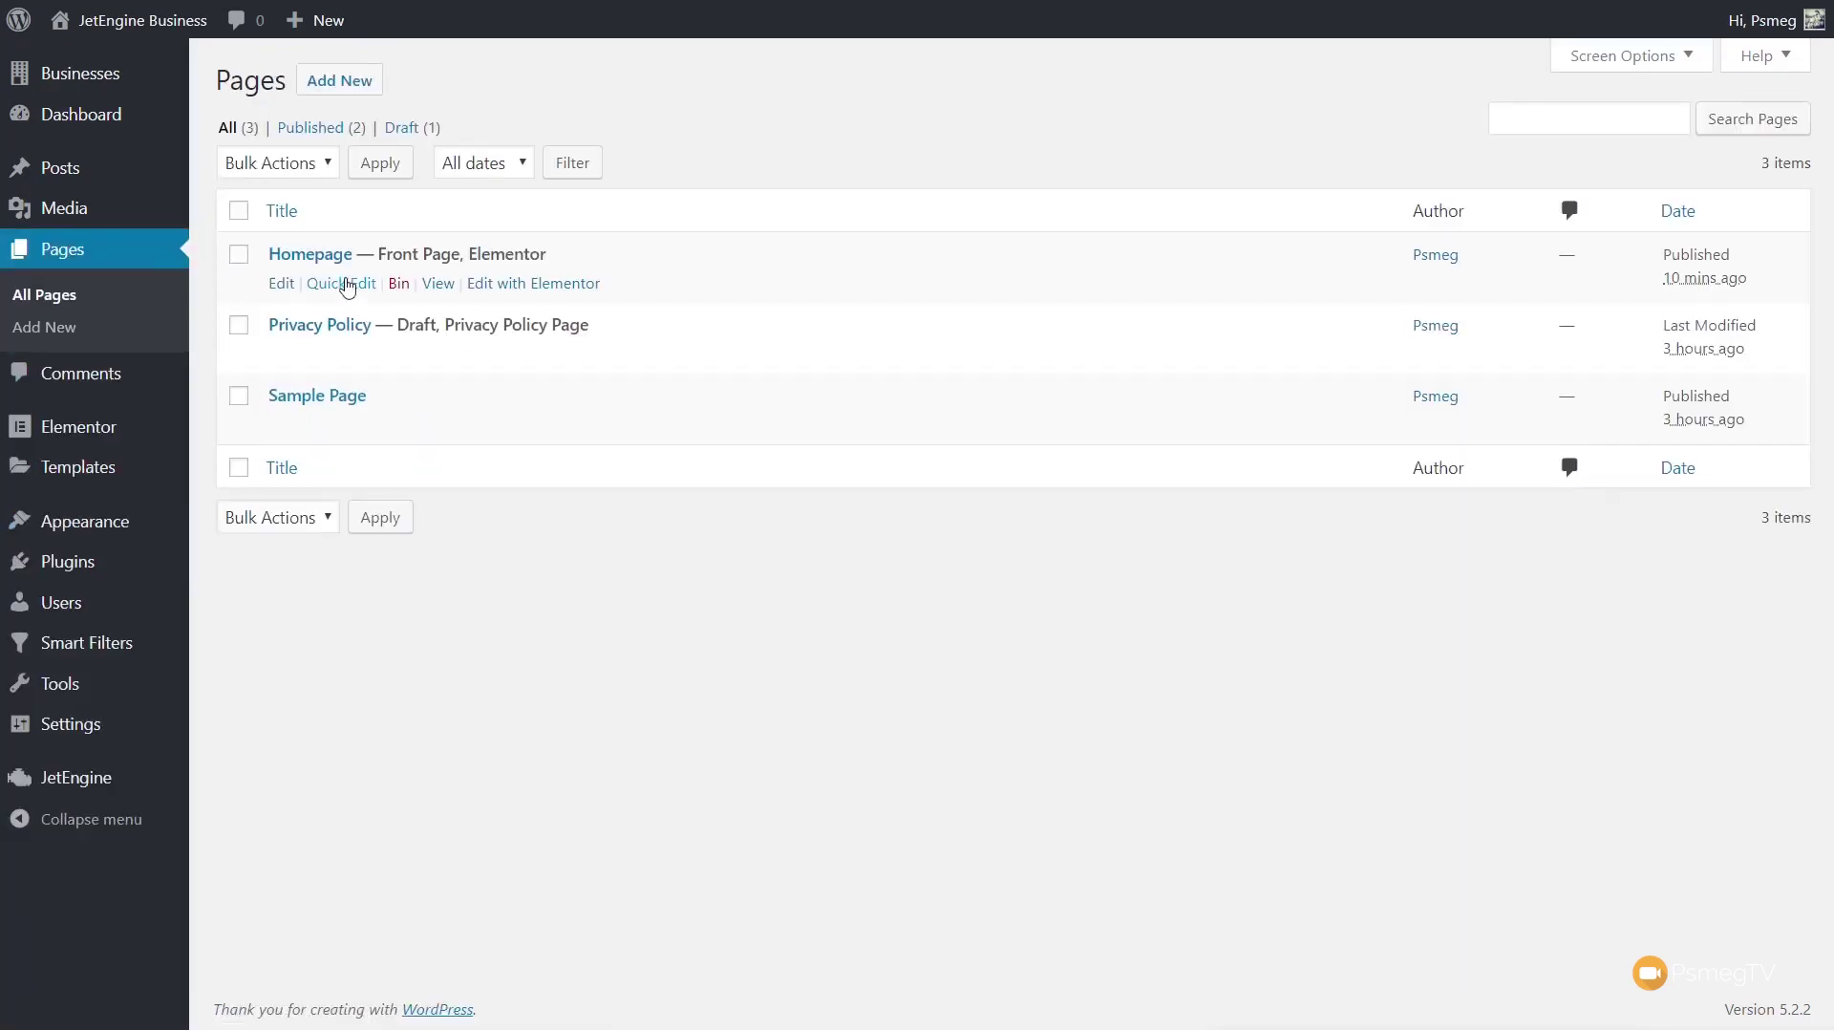
{"action": "left_click", "coordinate": [524, 284]}
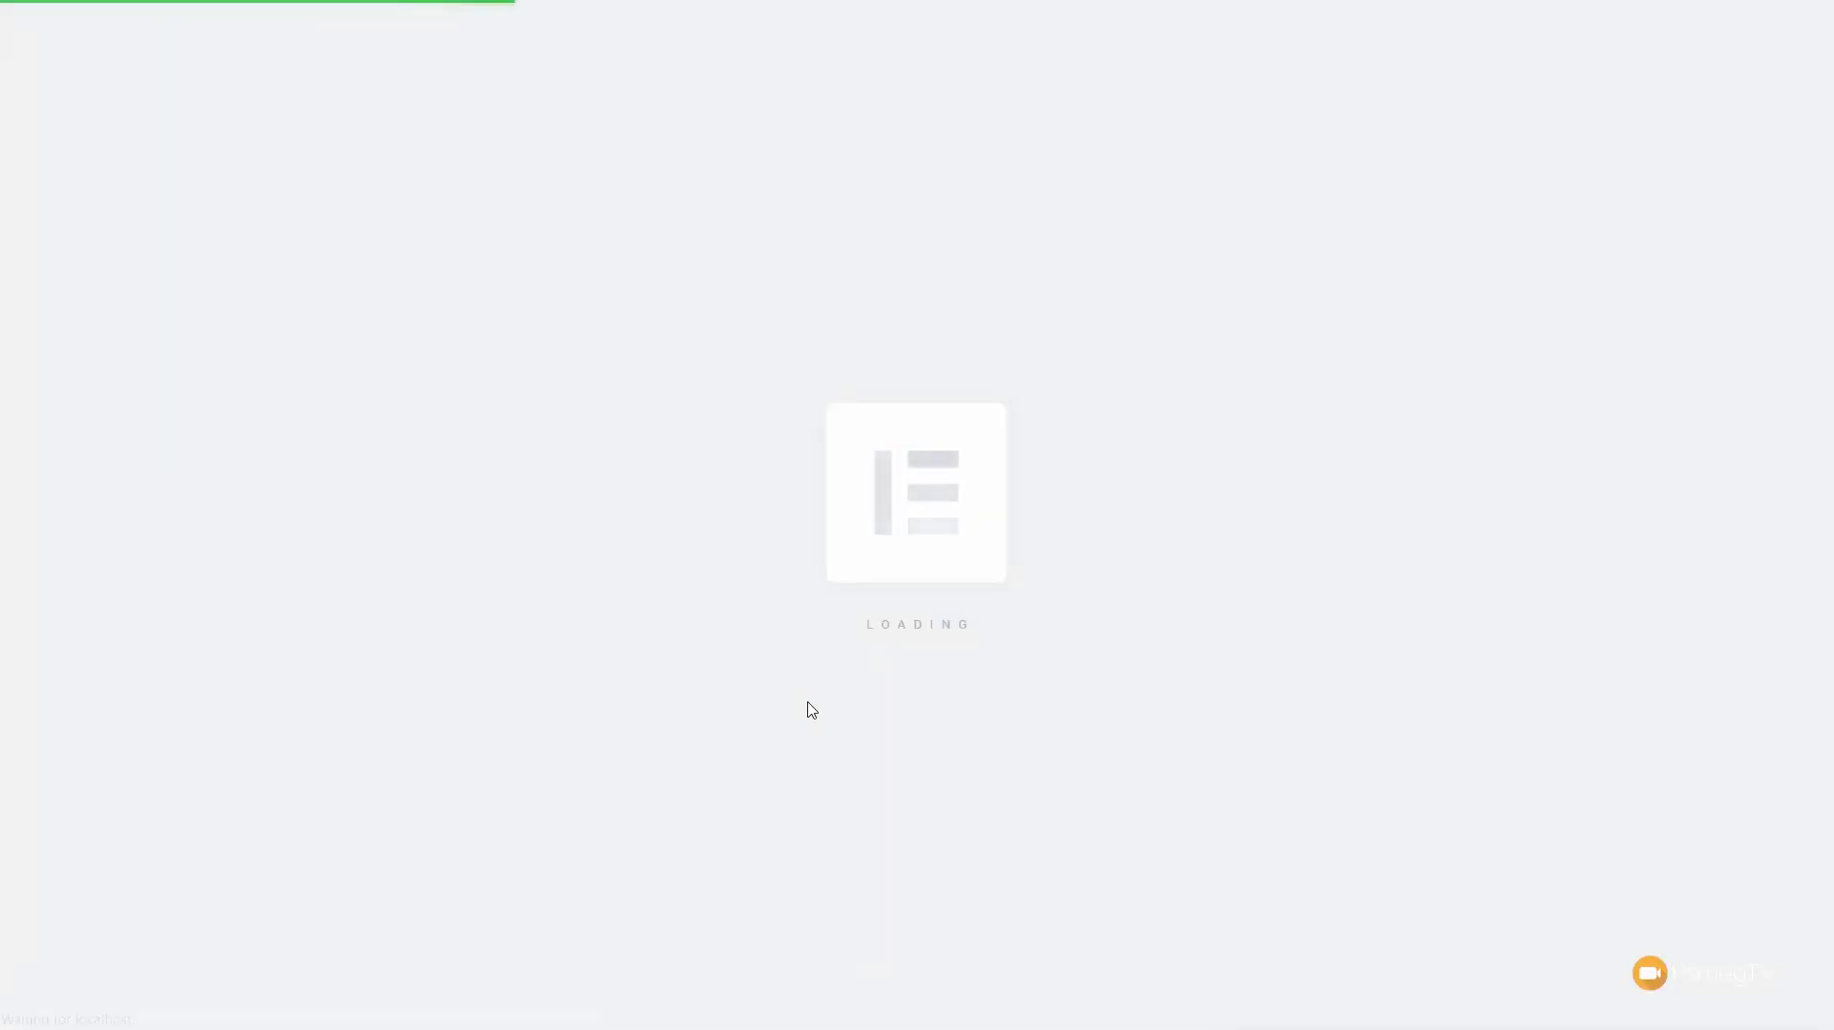
{"action": "scroll", "coordinate": [811, 710], "scroll_direction": "down", "scroll_amount": 10}
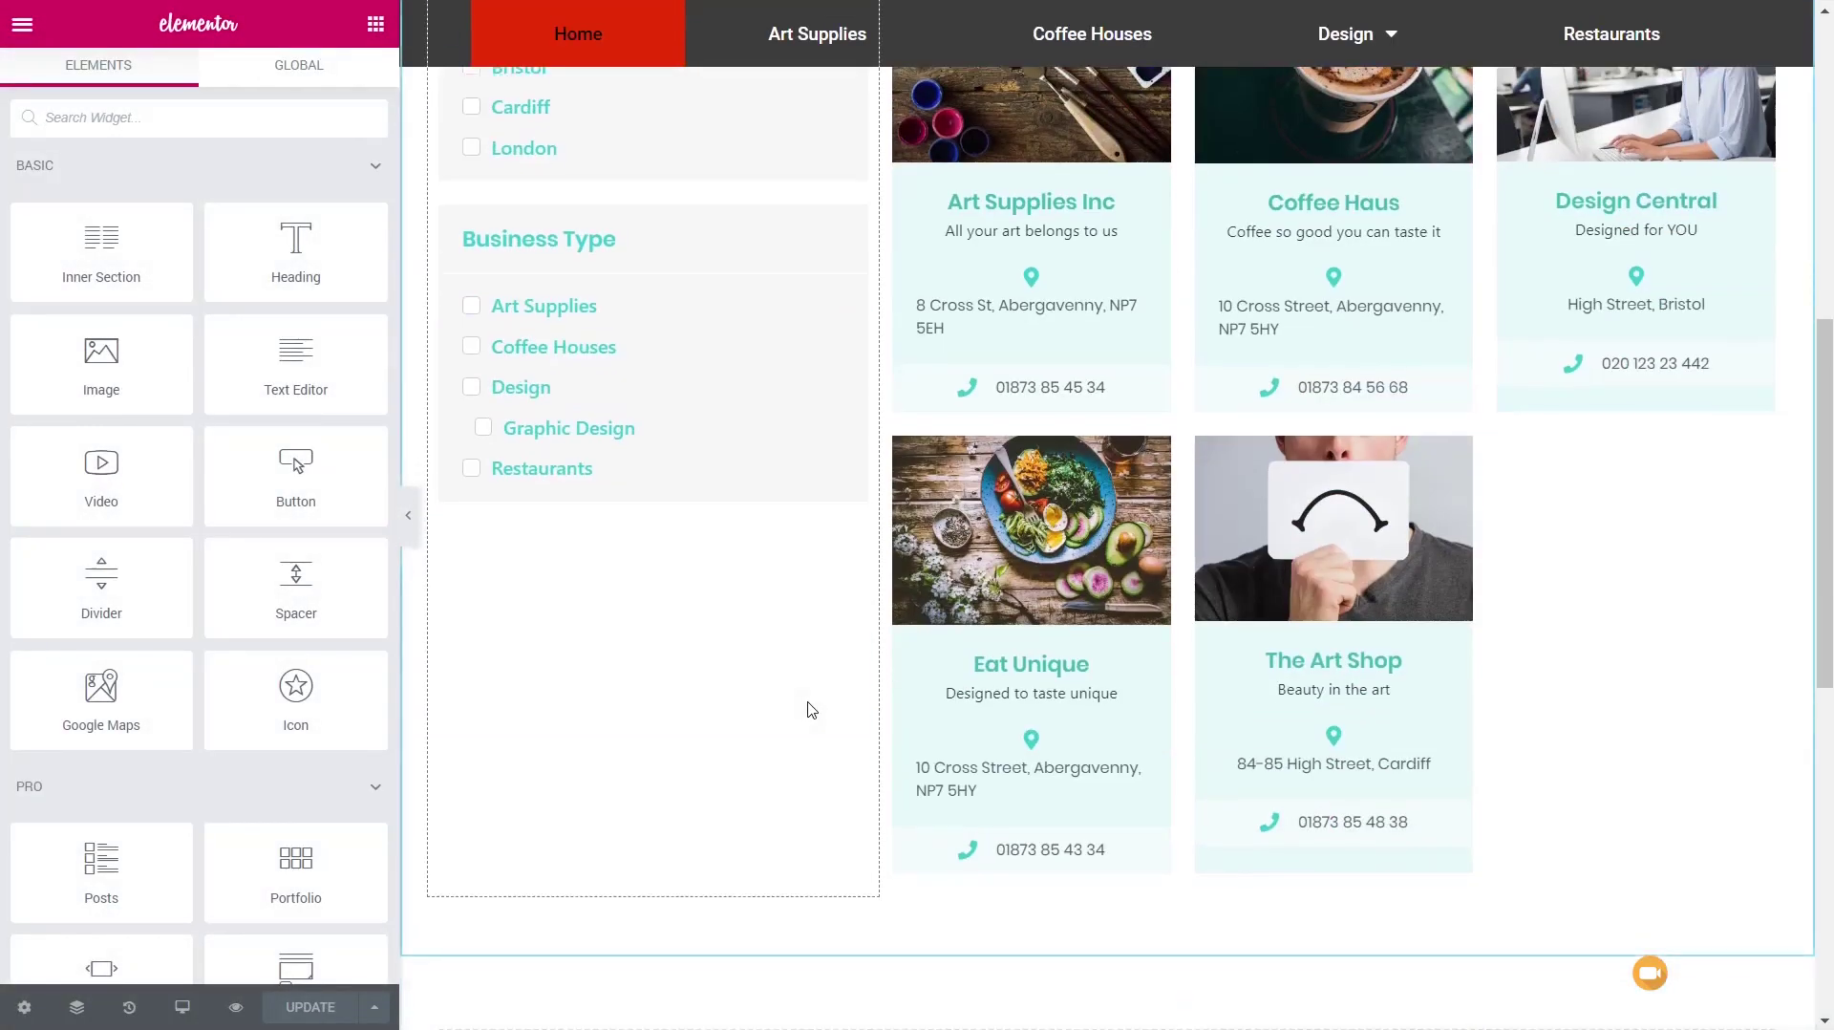
{"action": "scroll", "coordinate": [812, 710], "scroll_direction": "down", "scroll_amount": 1}
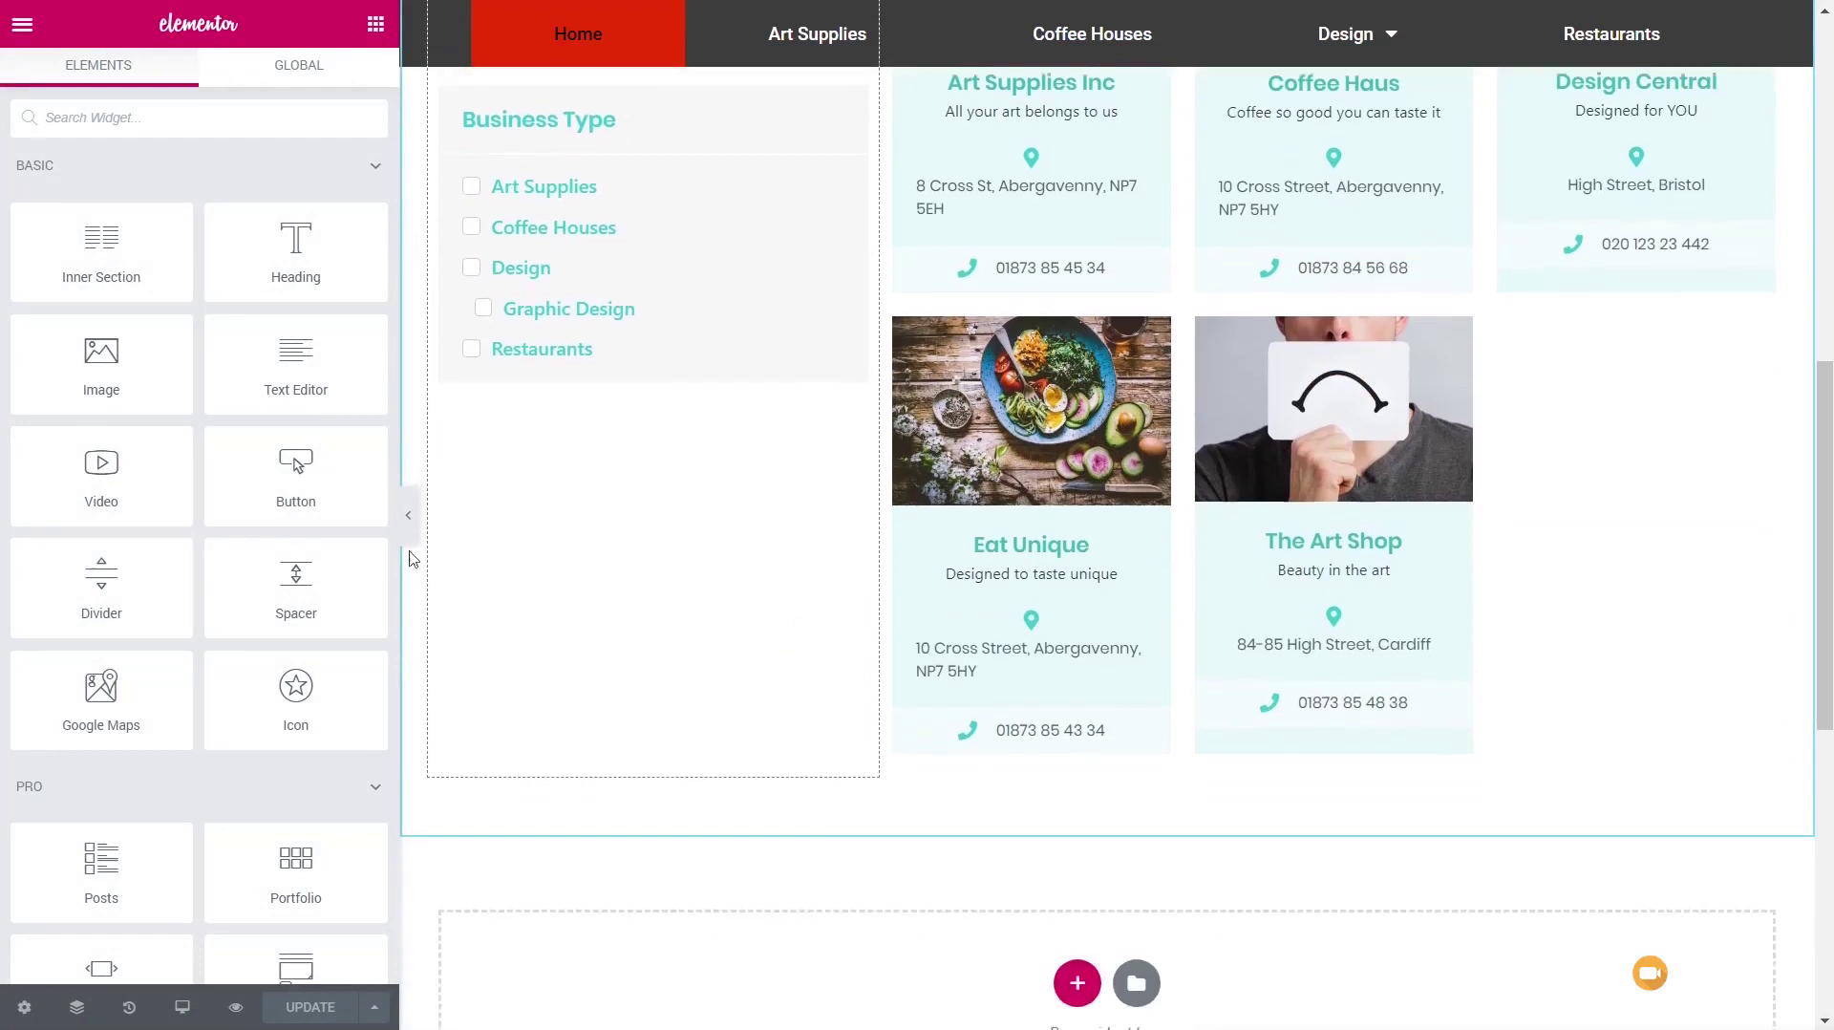
{"action": "left_click", "coordinate": [209, 129]}
{"action": "type", "text": "agi"}
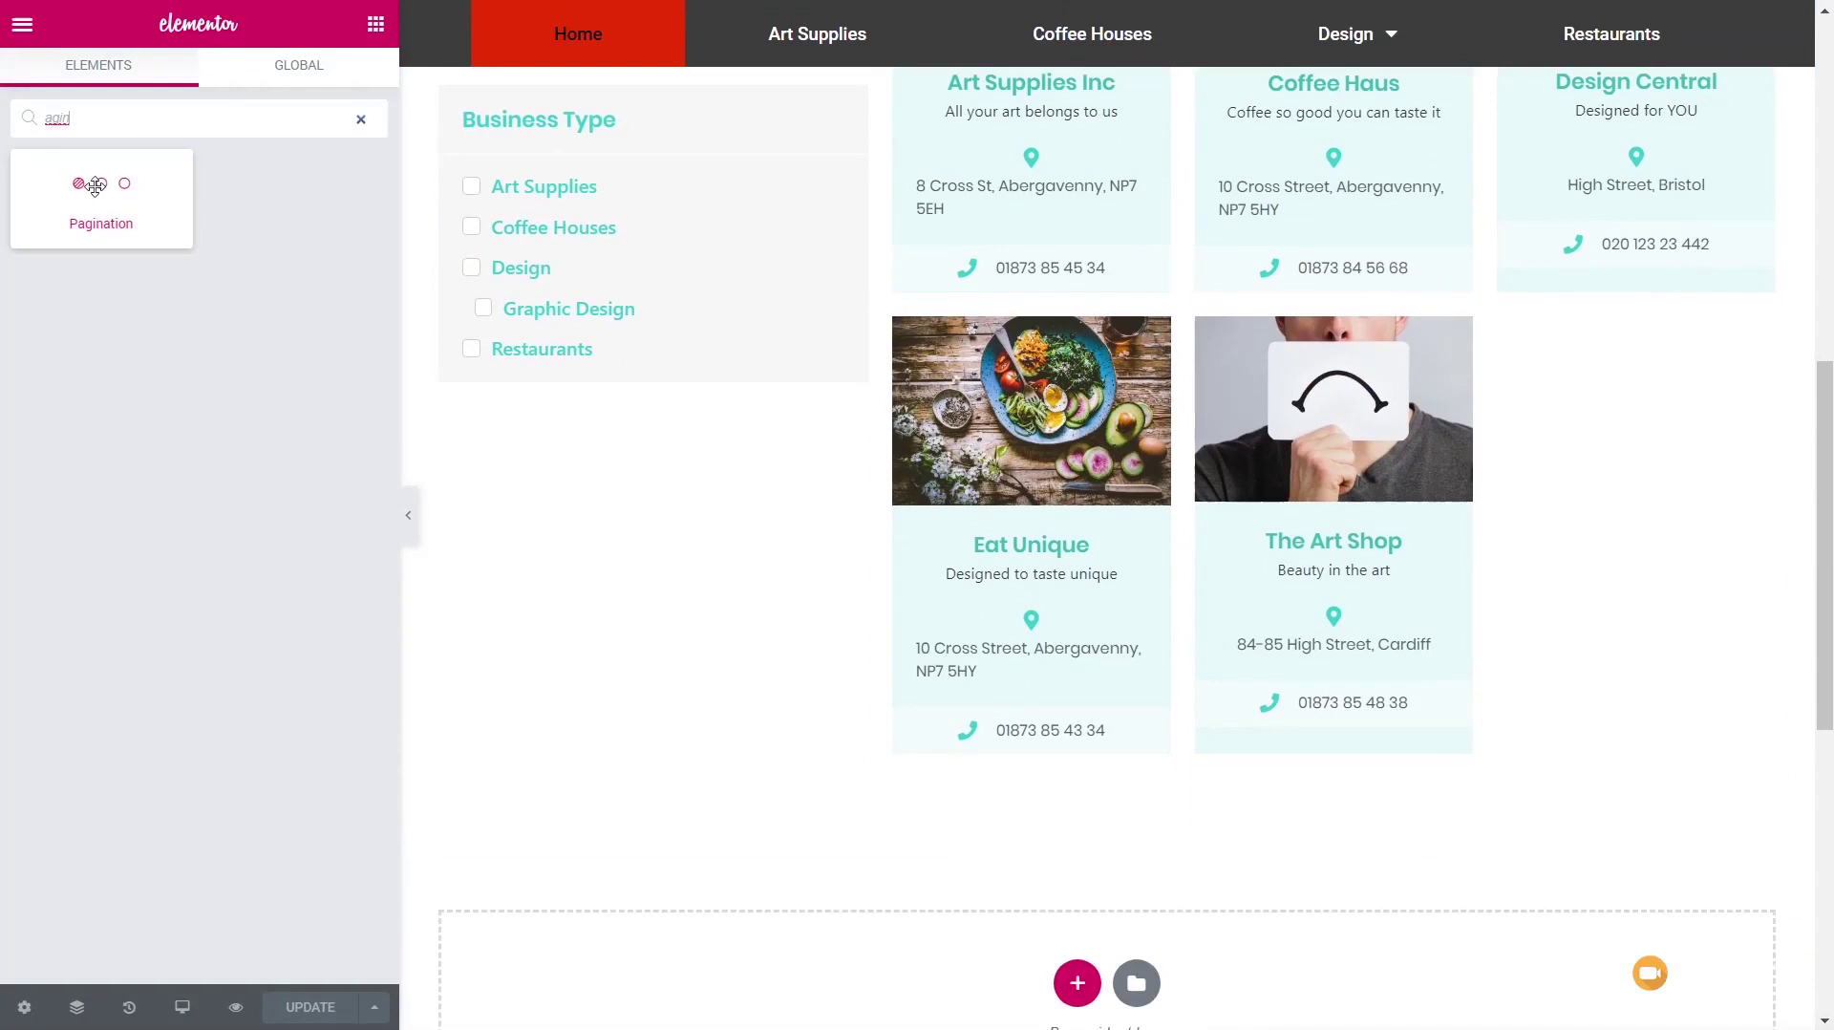
{"action": "left_click_drag", "start_coordinate": [76, 186], "coordinate": [1261, 829]}
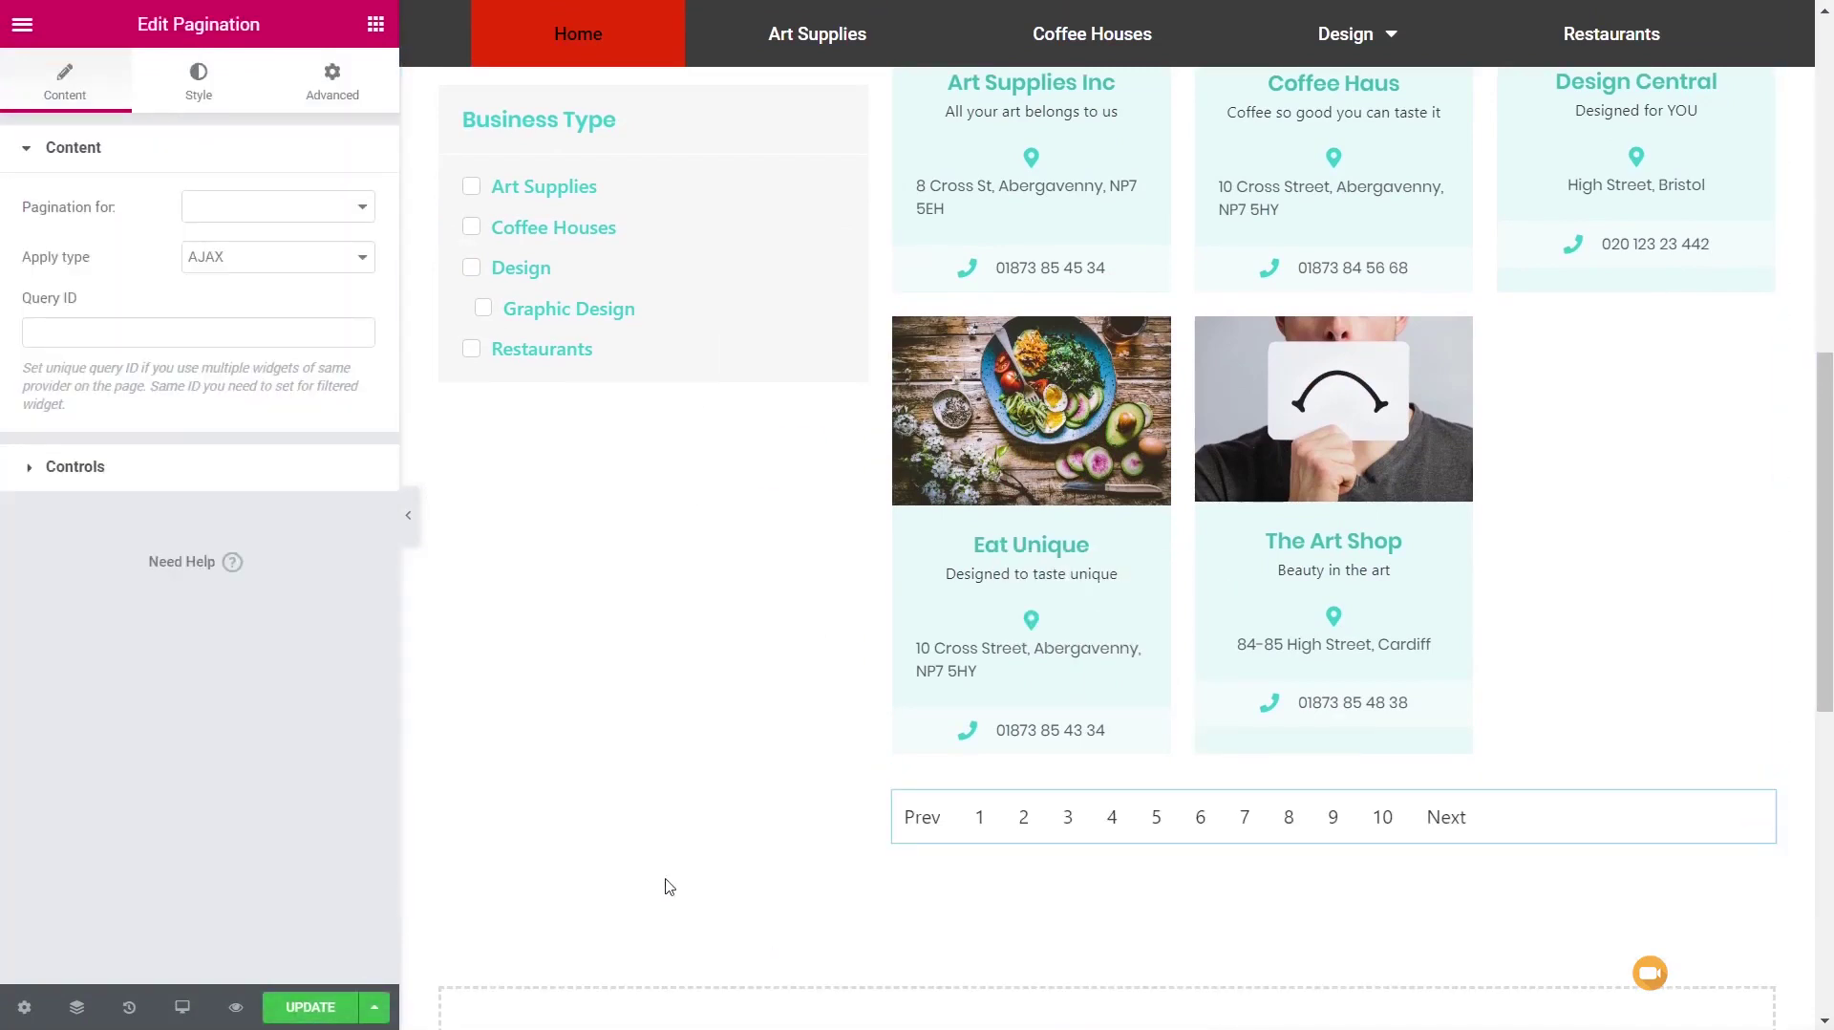
Step: Set the pagination to apply to JetEngine, review its controls, update the page and check the live home page
{"action": "left_click", "coordinate": [291, 206]}
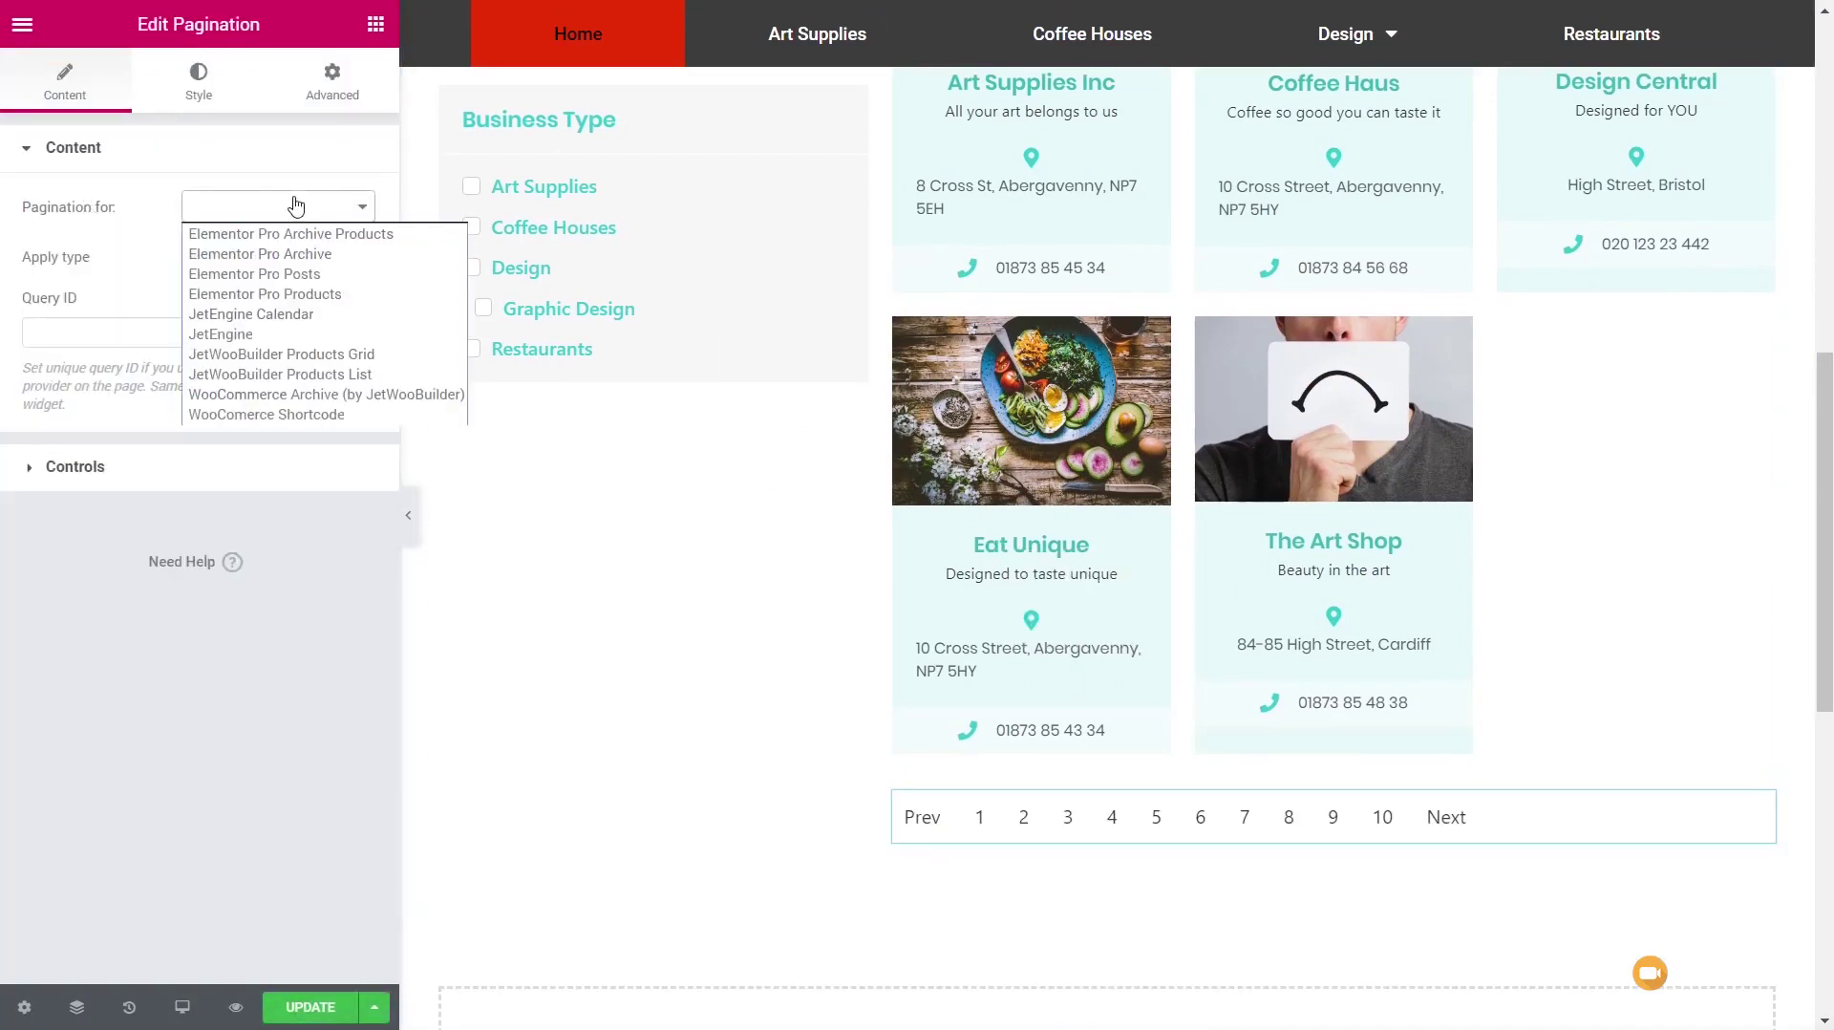
{"action": "left_click", "coordinate": [256, 336]}
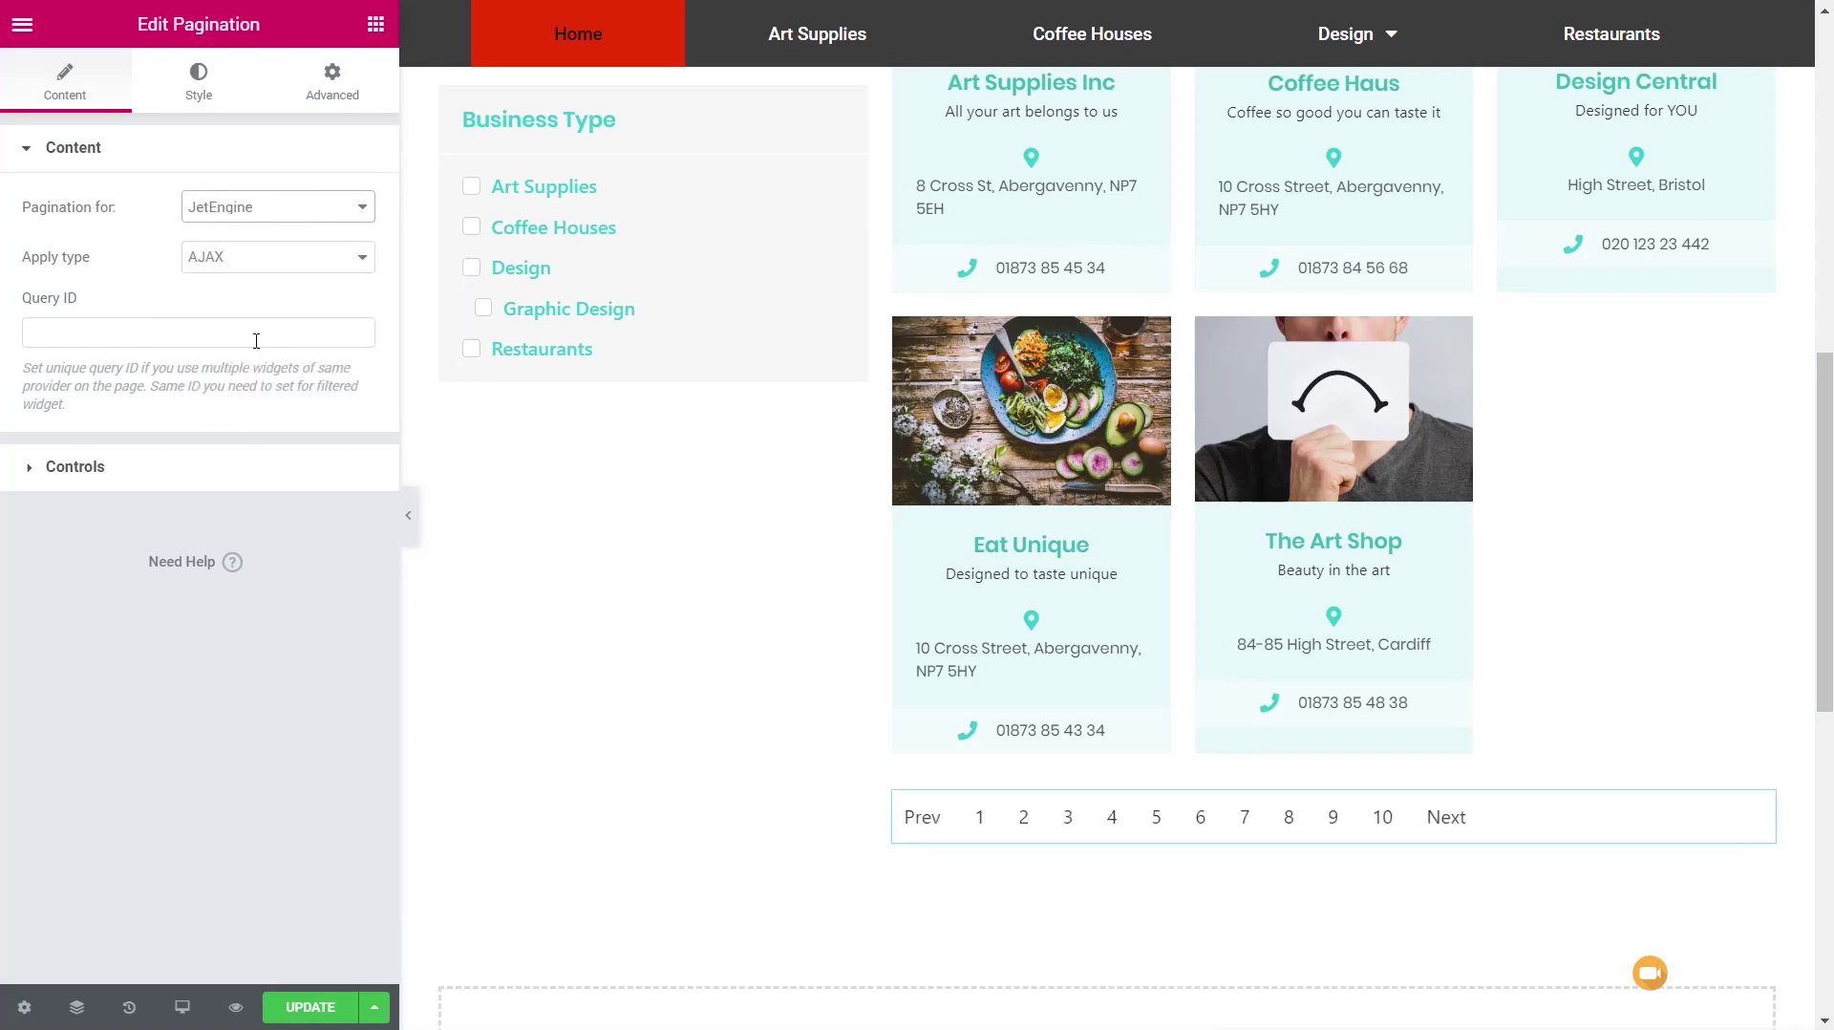
{"action": "left_click", "coordinate": [116, 468]}
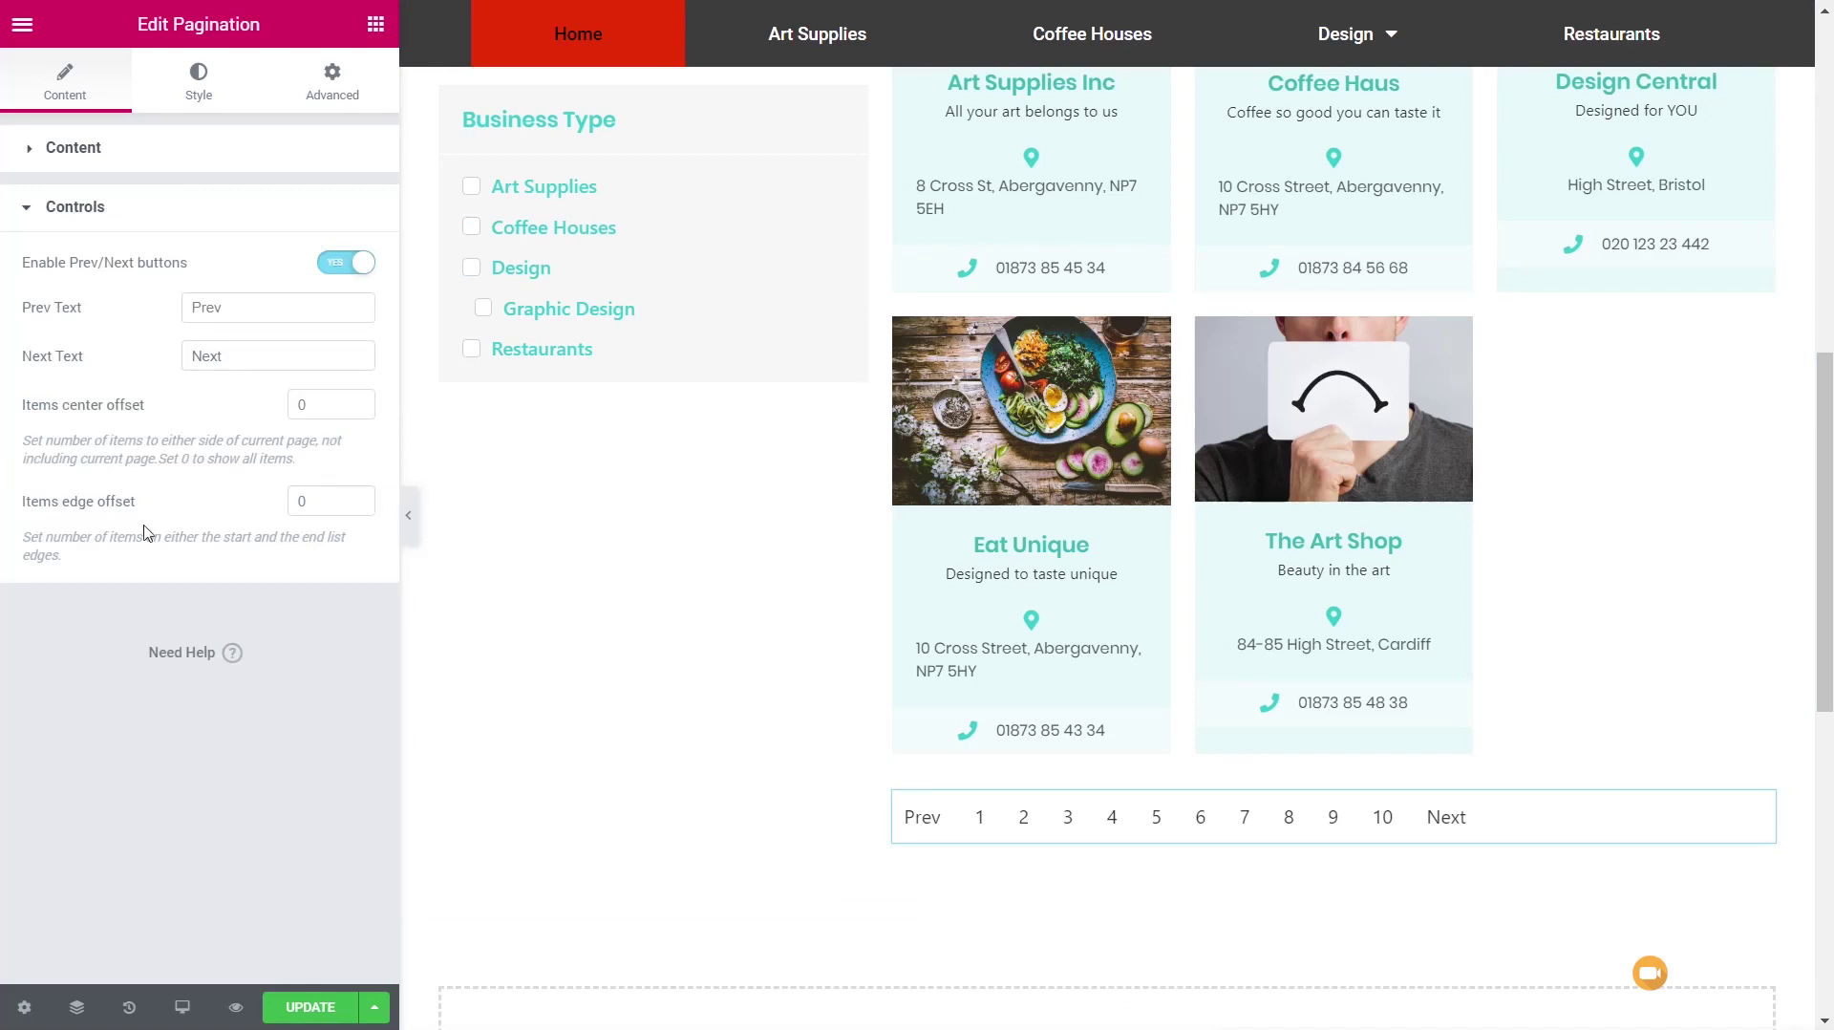
{"action": "left_click", "coordinate": [312, 1008]}
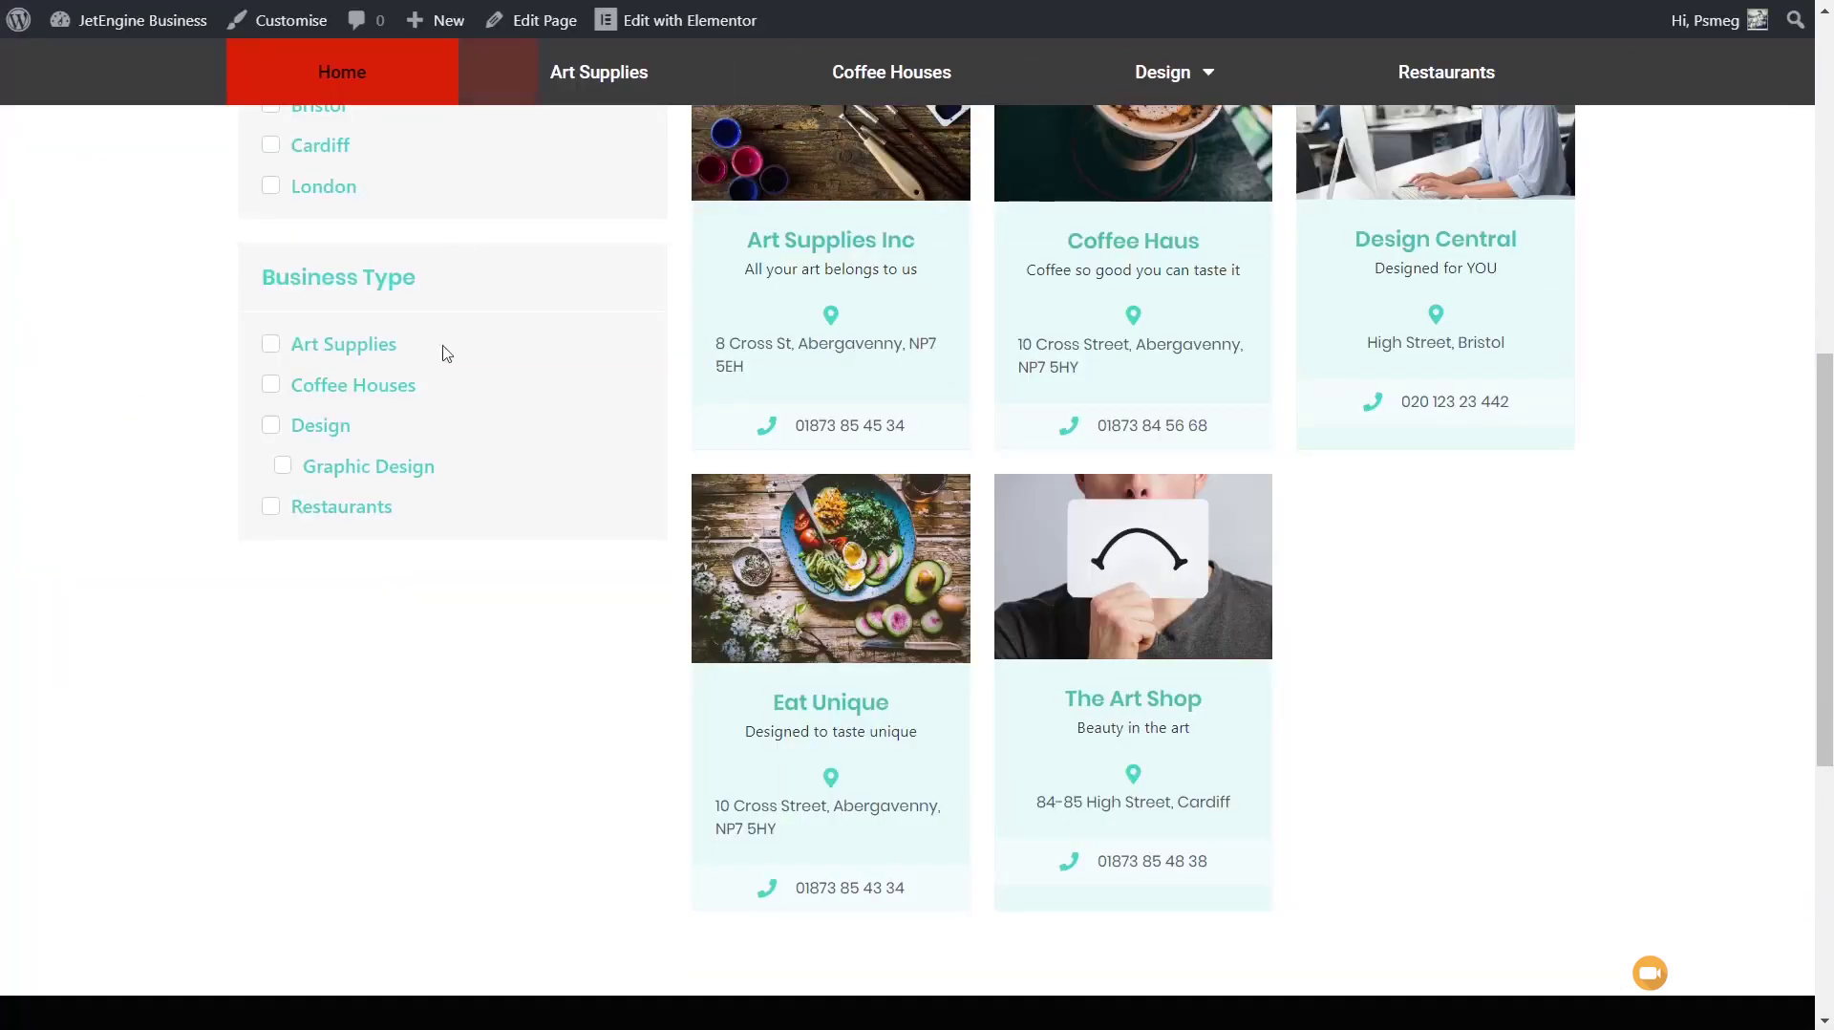
{"action": "scroll", "coordinate": [532, 731], "scroll_direction": "up", "scroll_amount": 4}
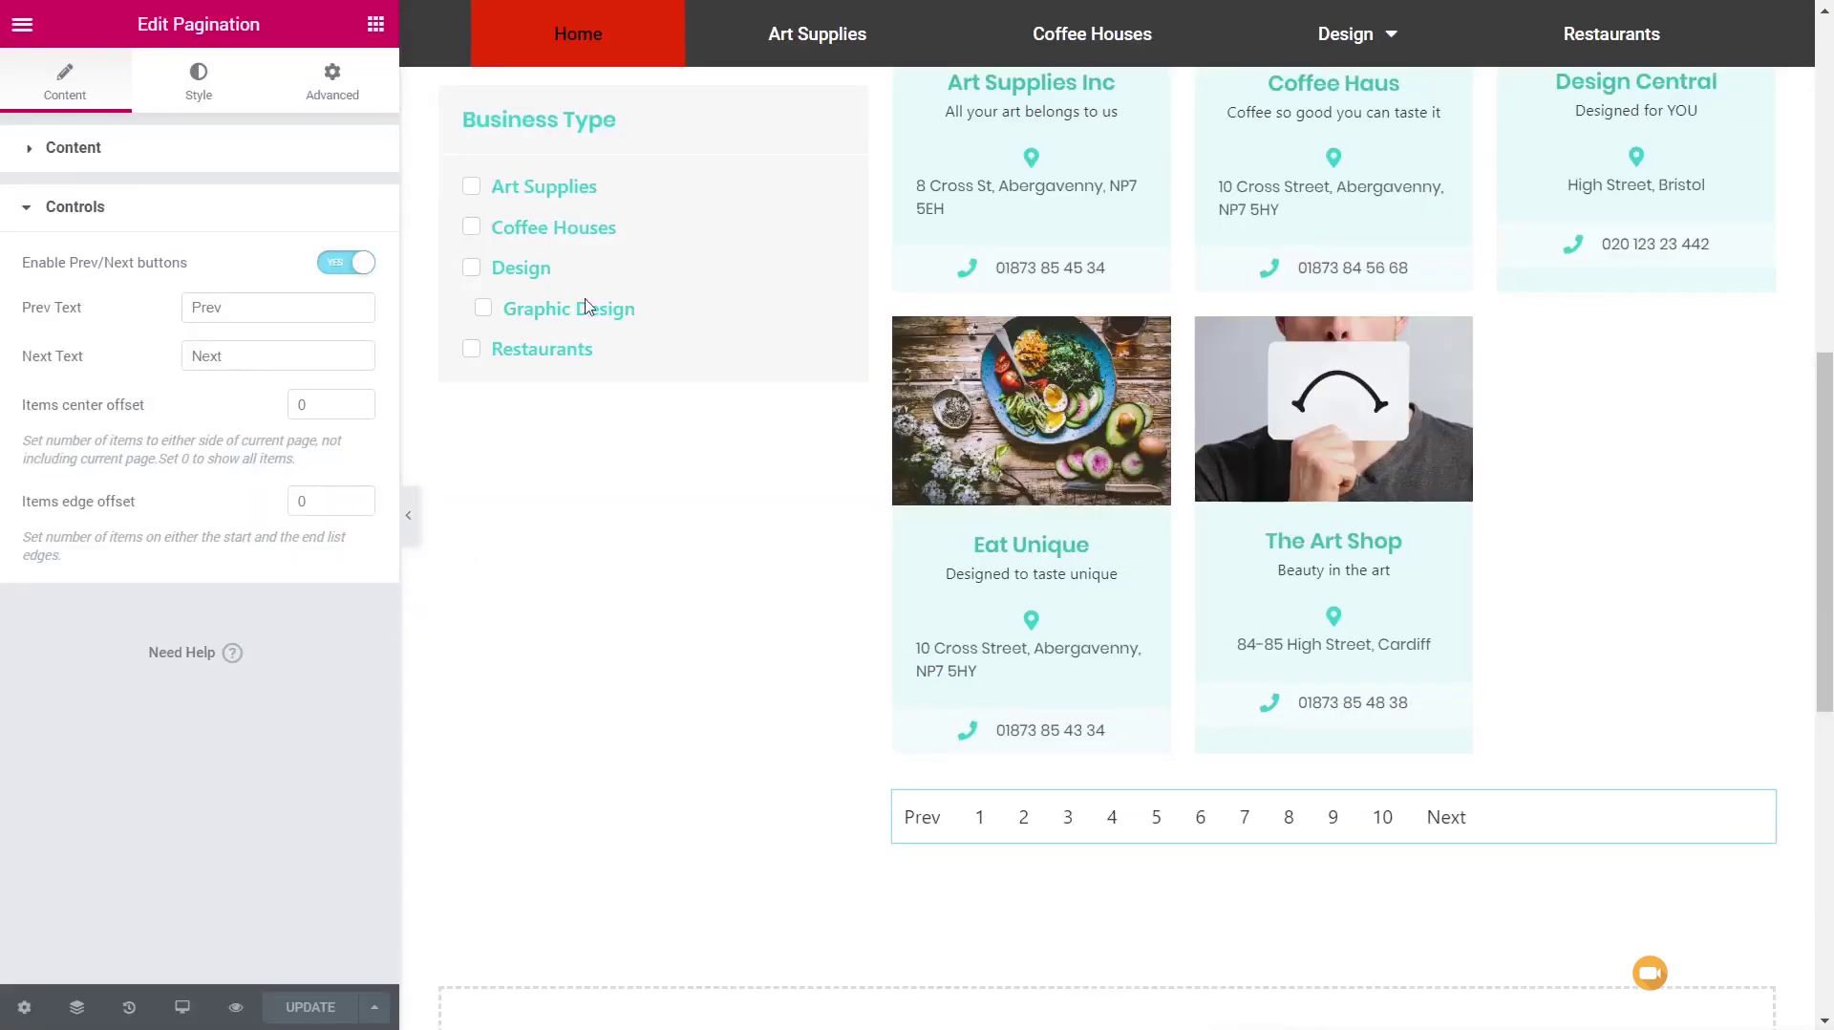
Step: Exit to the WordPress dashboard and open the Business Loop Listing item from the JetEngine listings for editing with Elementor
{"action": "left_click", "coordinate": [21, 24]}
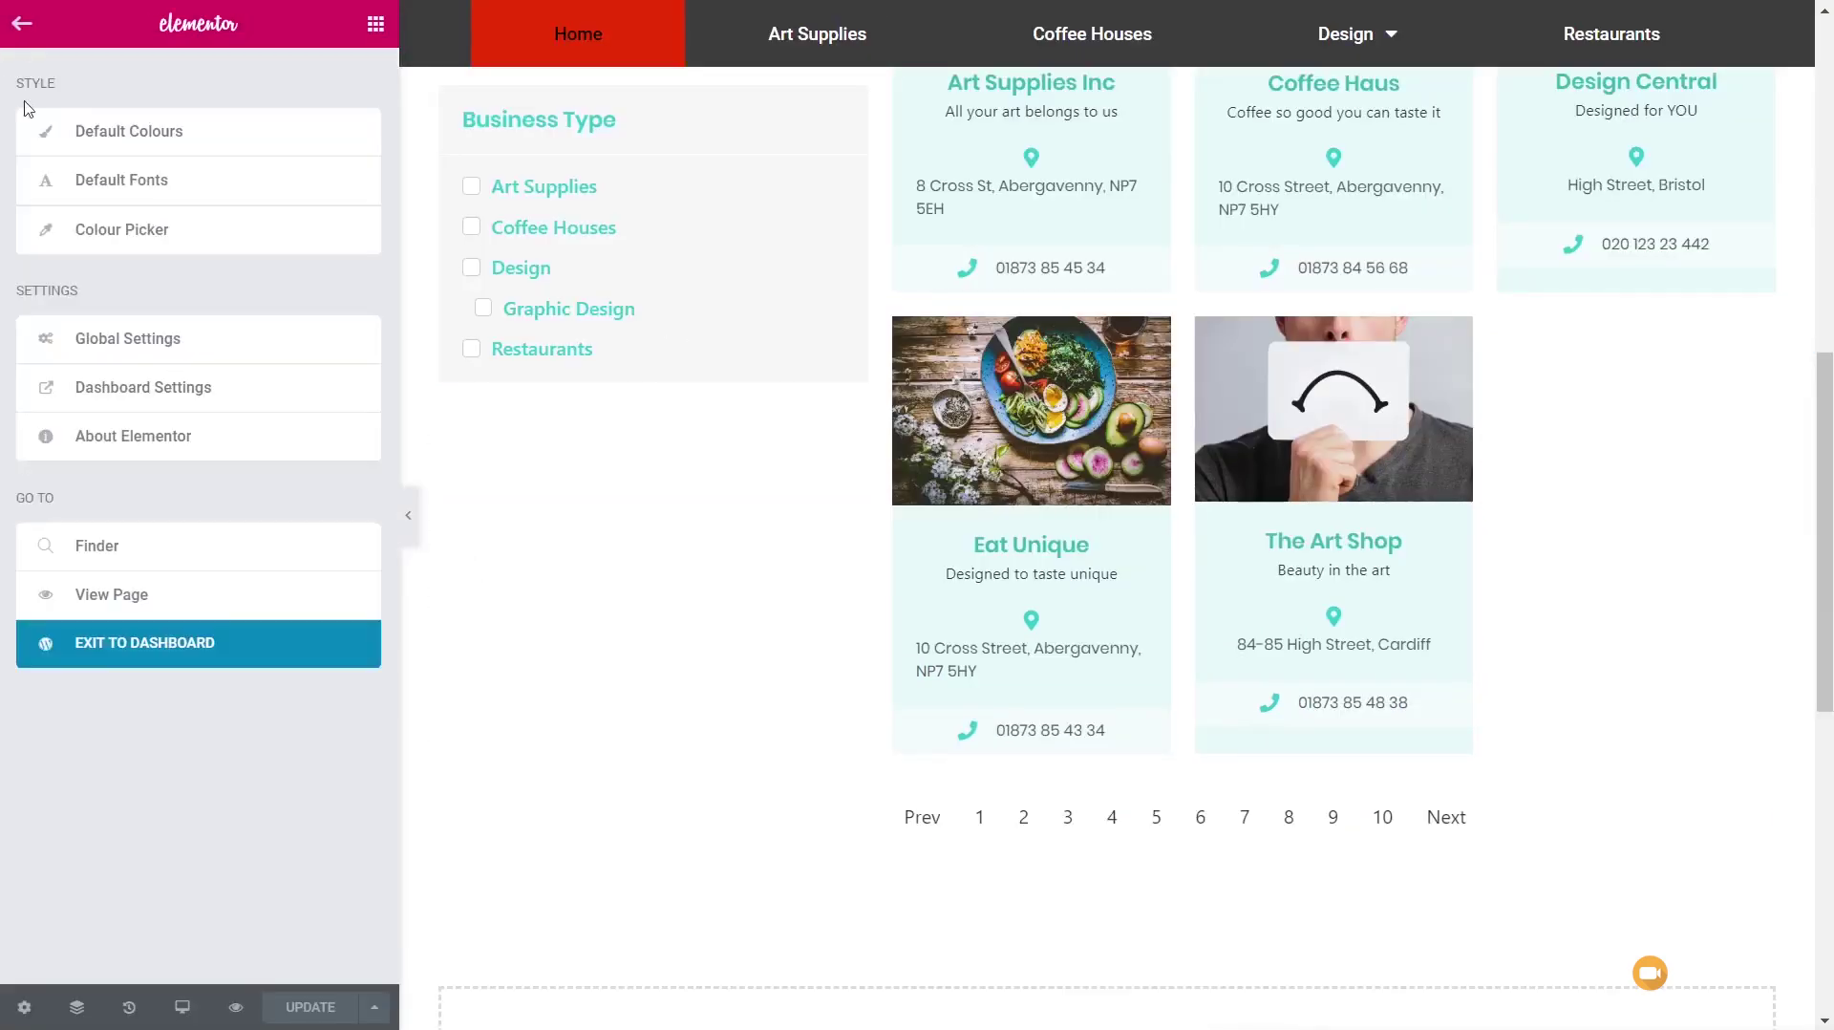
{"action": "left_click", "coordinate": [133, 645]}
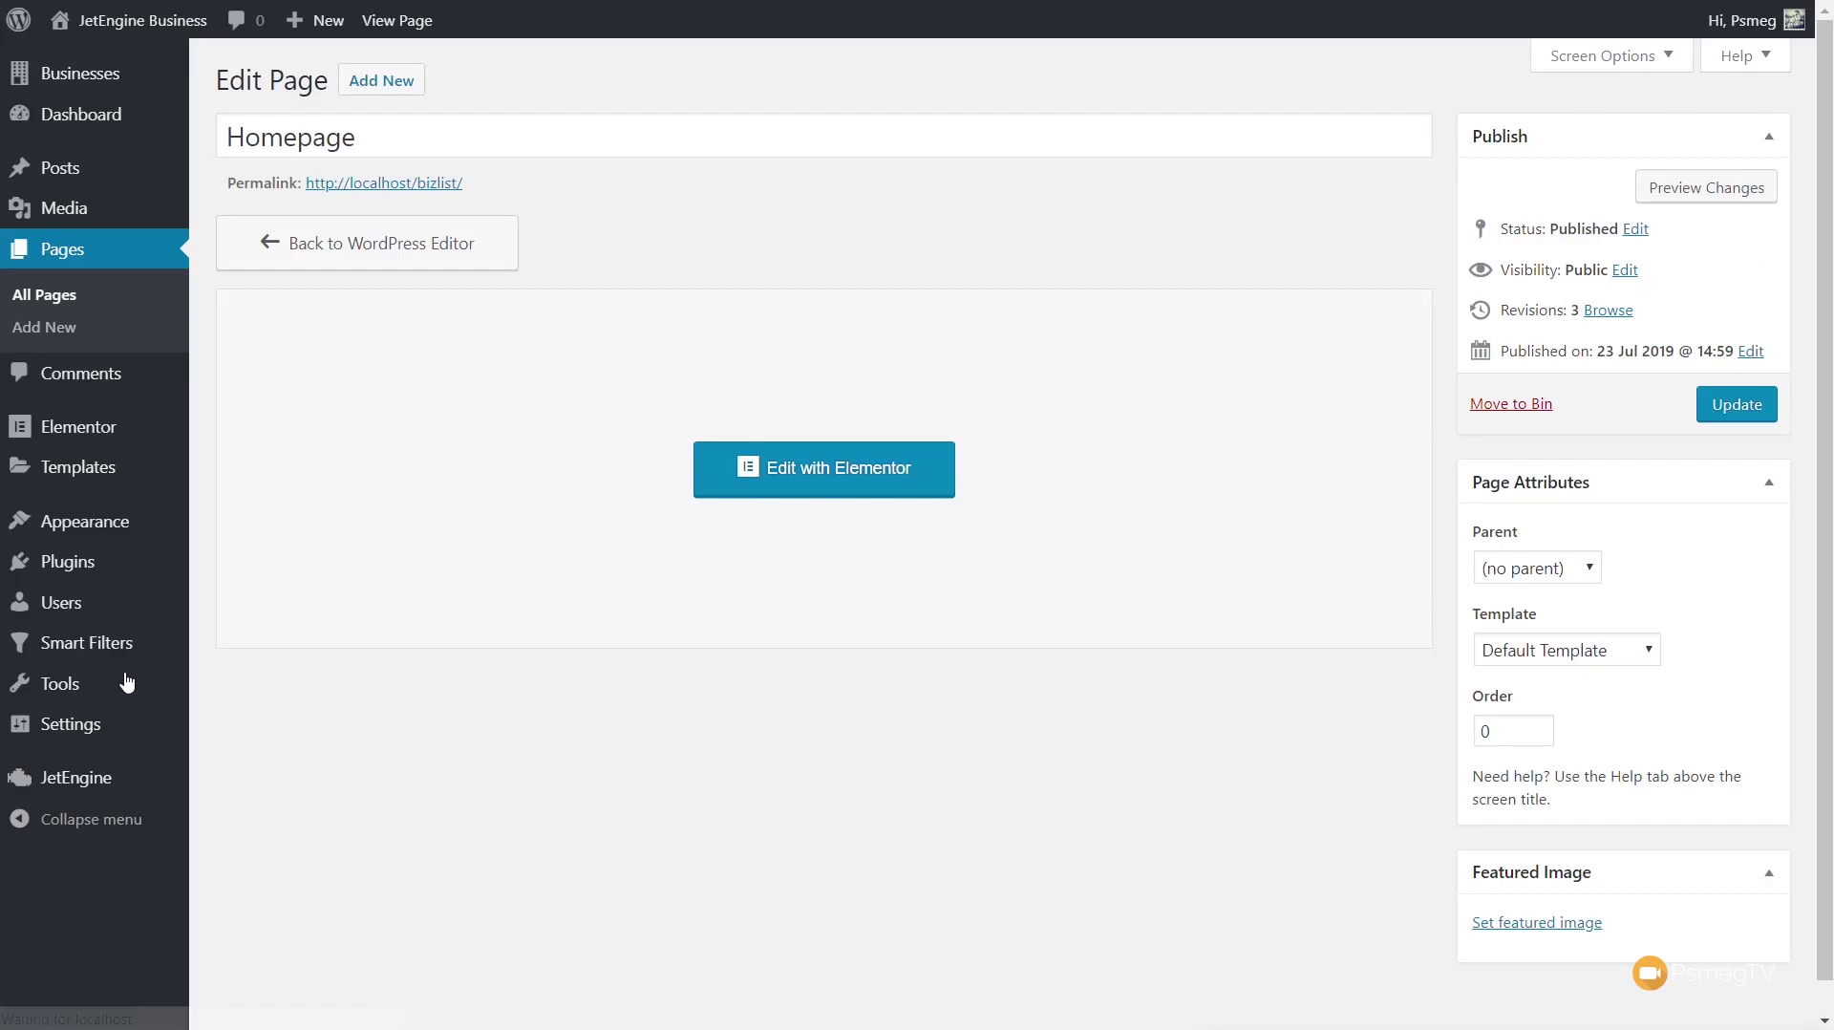
{"action": "mouse_move", "coordinate": [90, 778]}
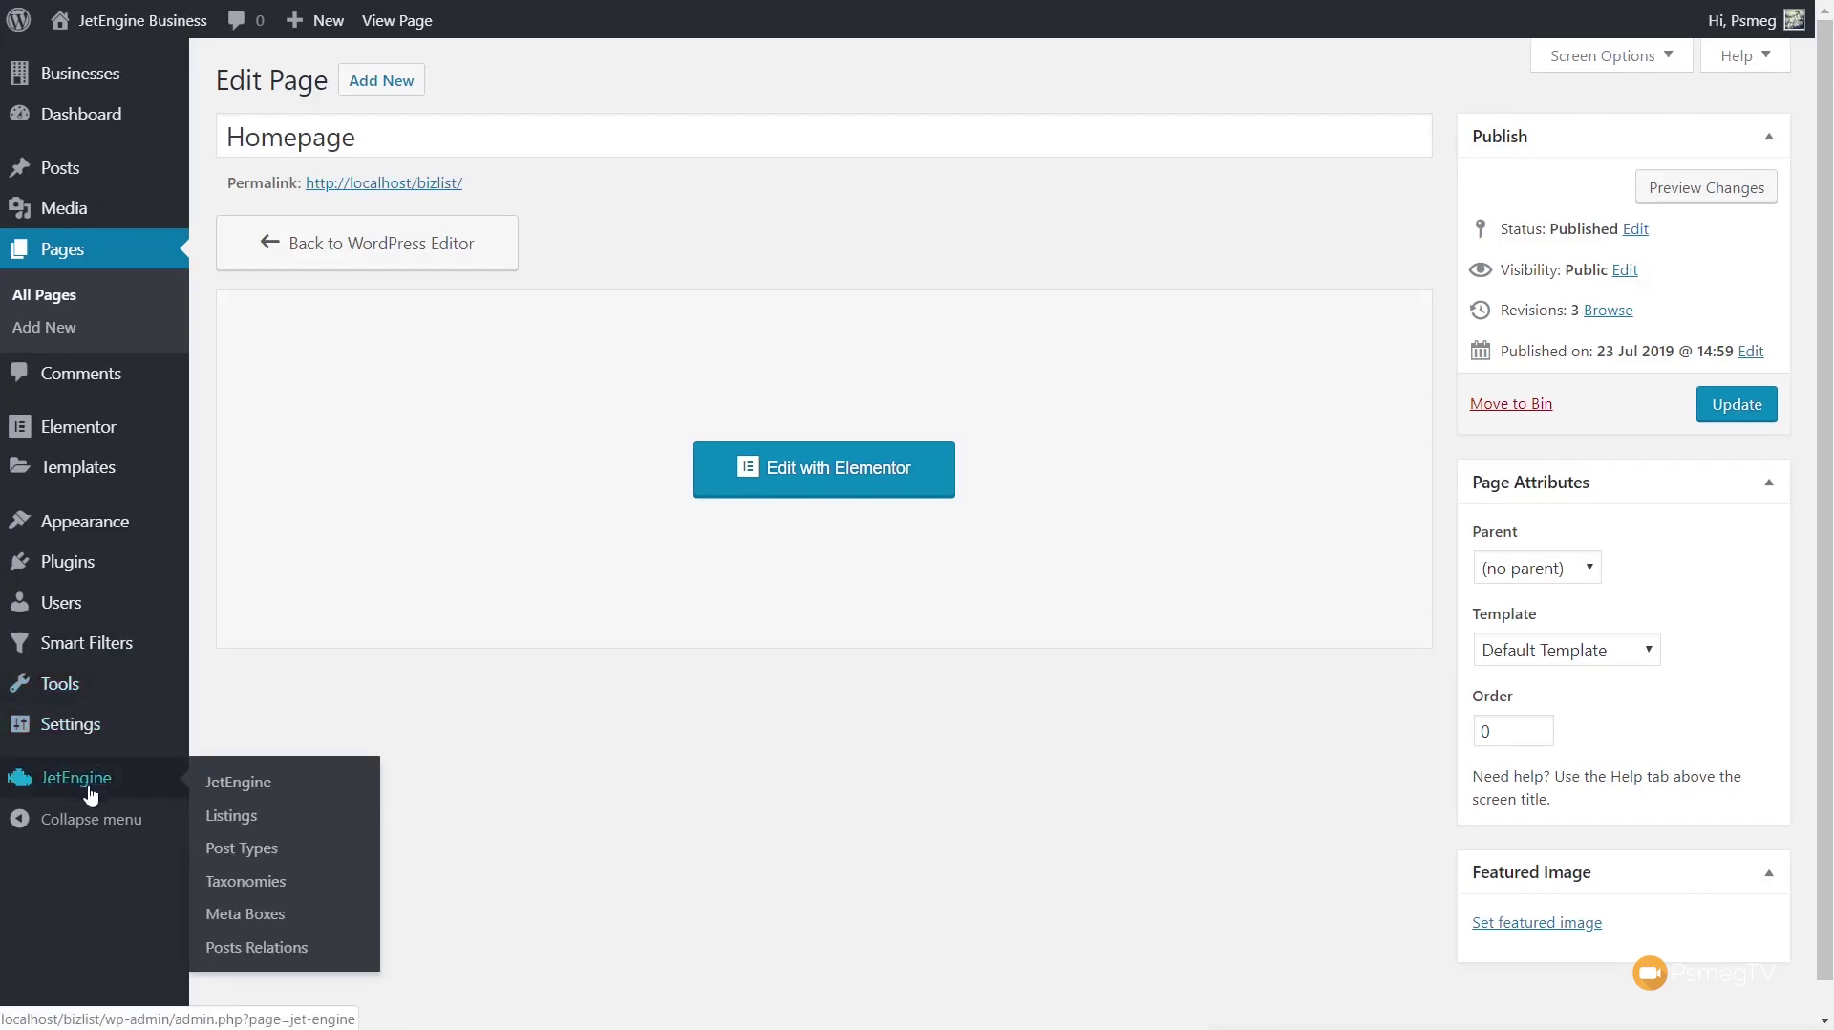
{"action": "left_click", "coordinate": [241, 829]}
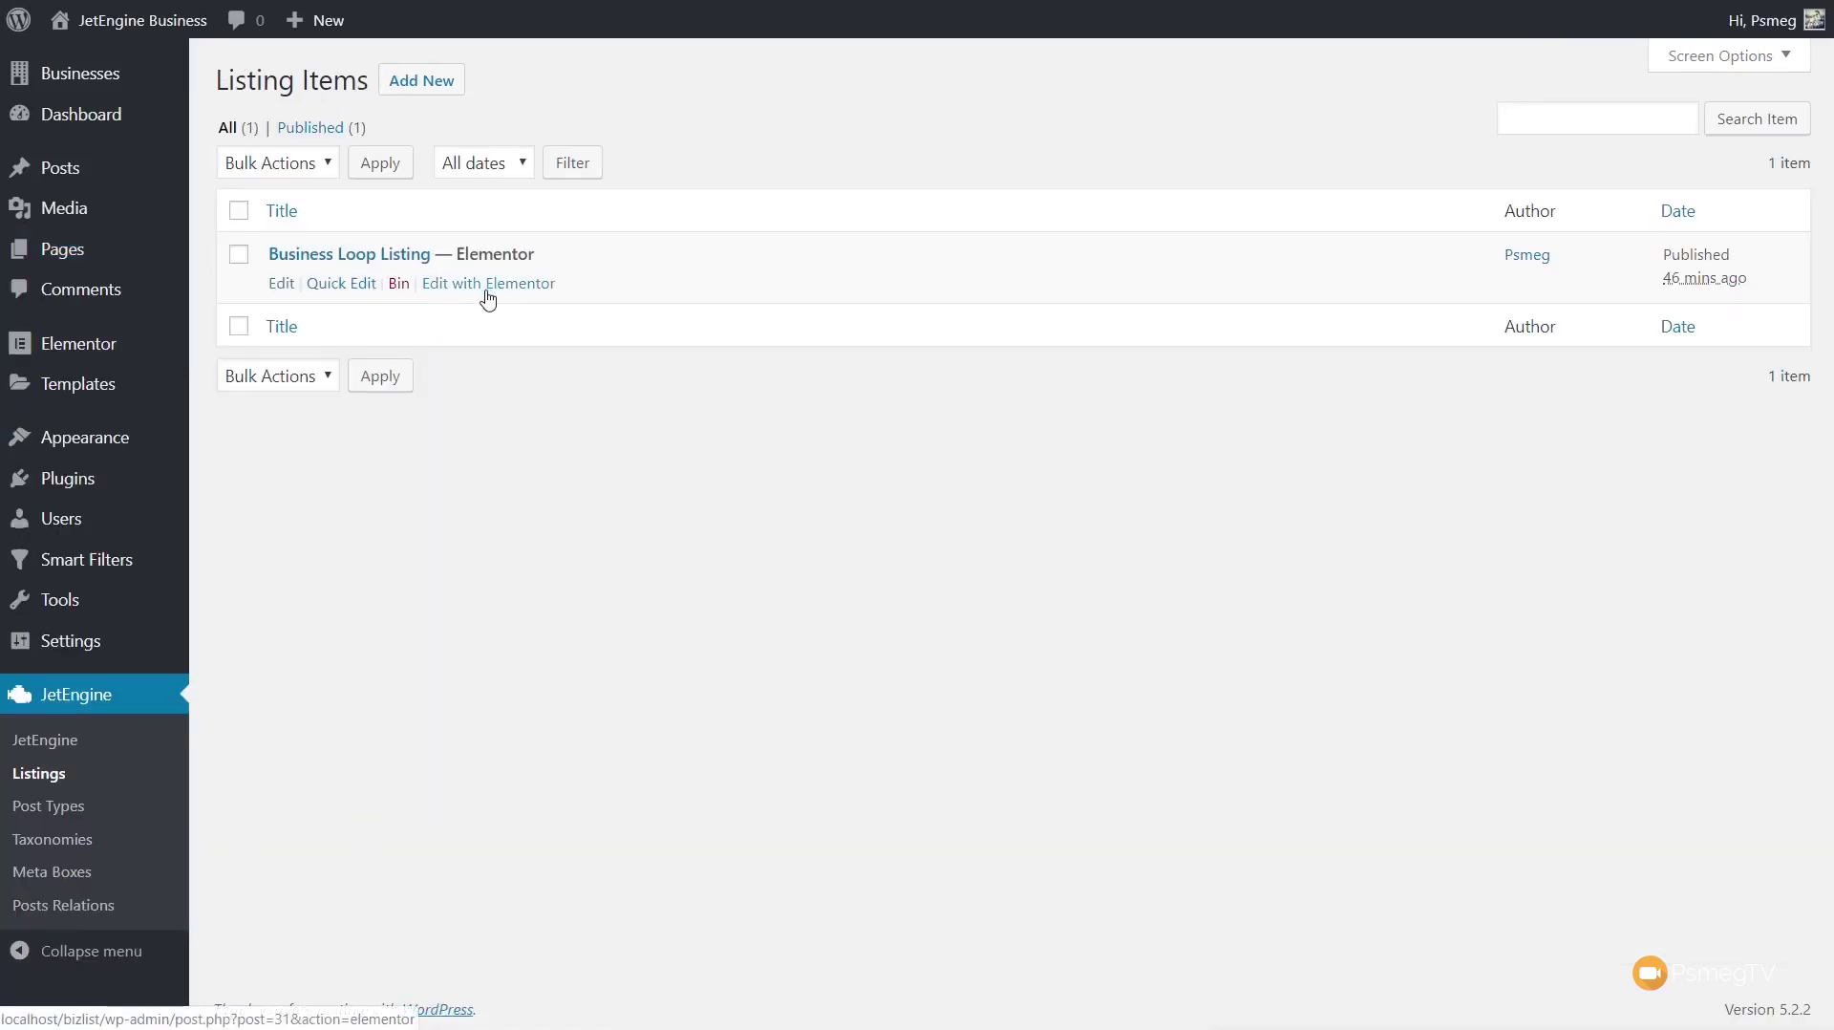
{"action": "left_click", "coordinate": [485, 287]}
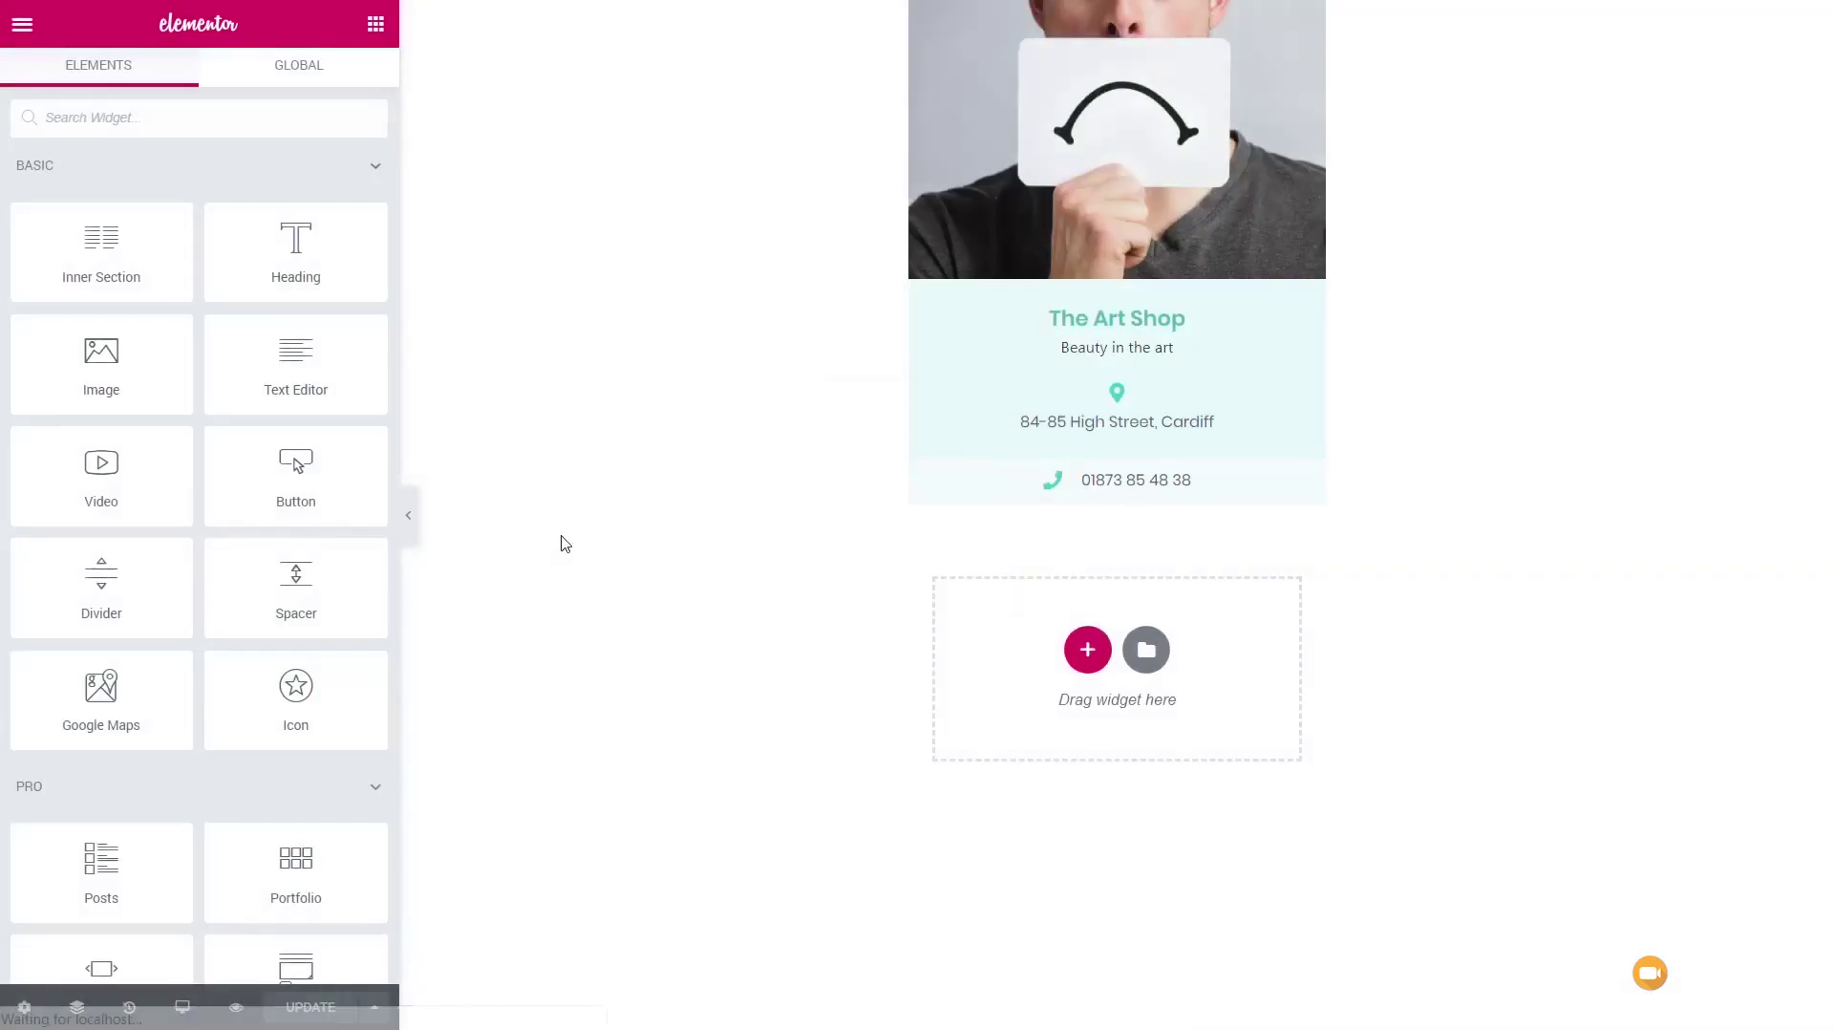
Step: Make the card's dynamic image a linked image with Permalink as its link source, and update the listing item
{"action": "left_click", "coordinate": [1108, 129]}
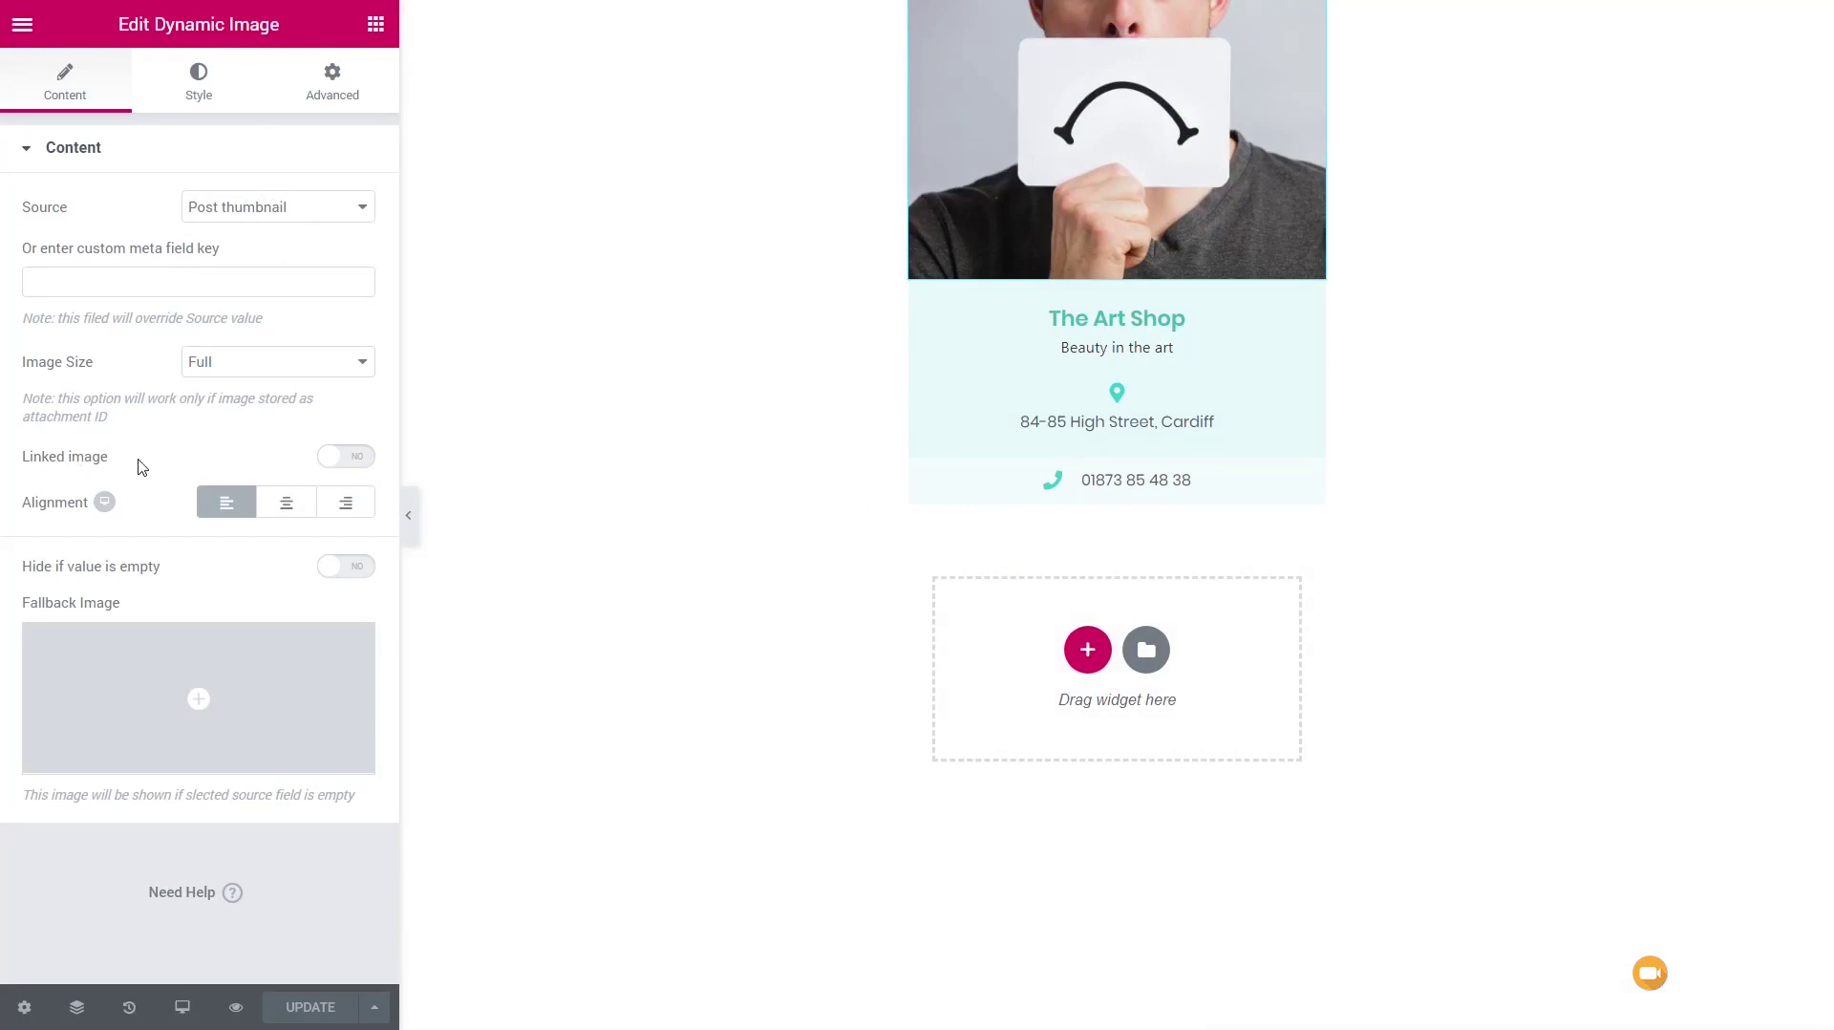
{"action": "left_click", "coordinate": [348, 457]}
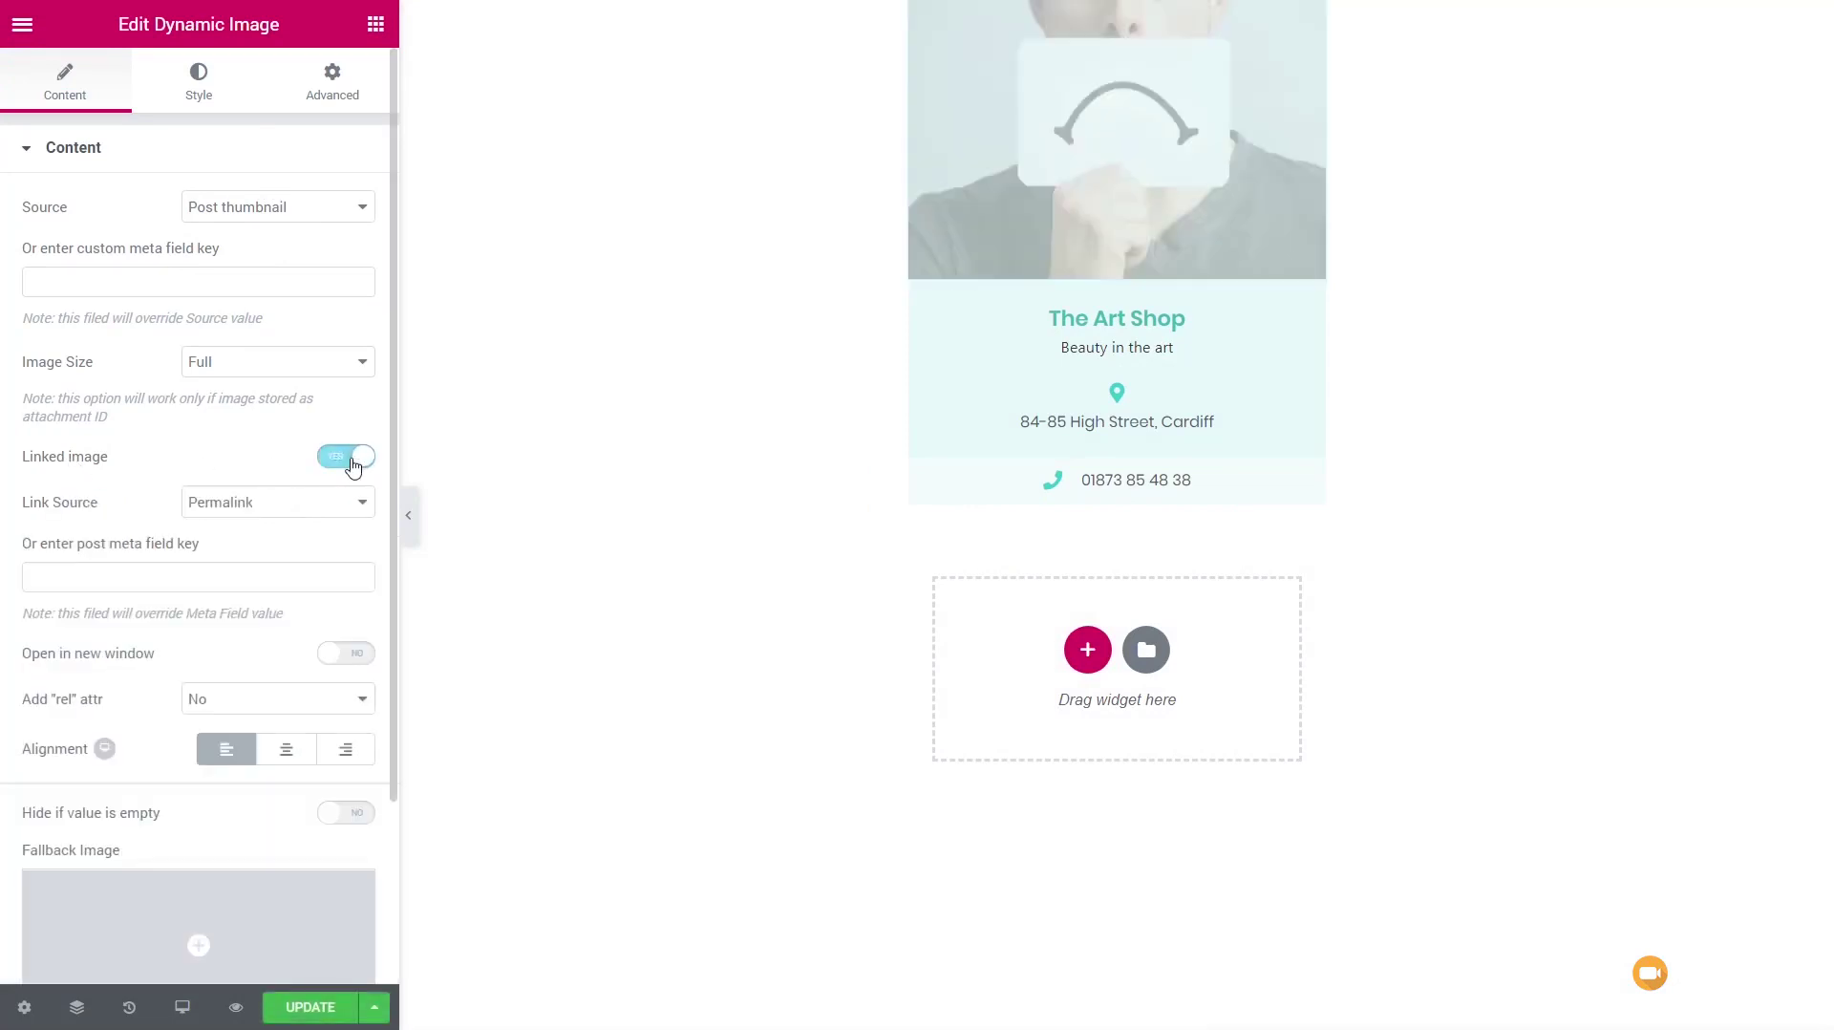
{"action": "left_click", "coordinate": [236, 507]}
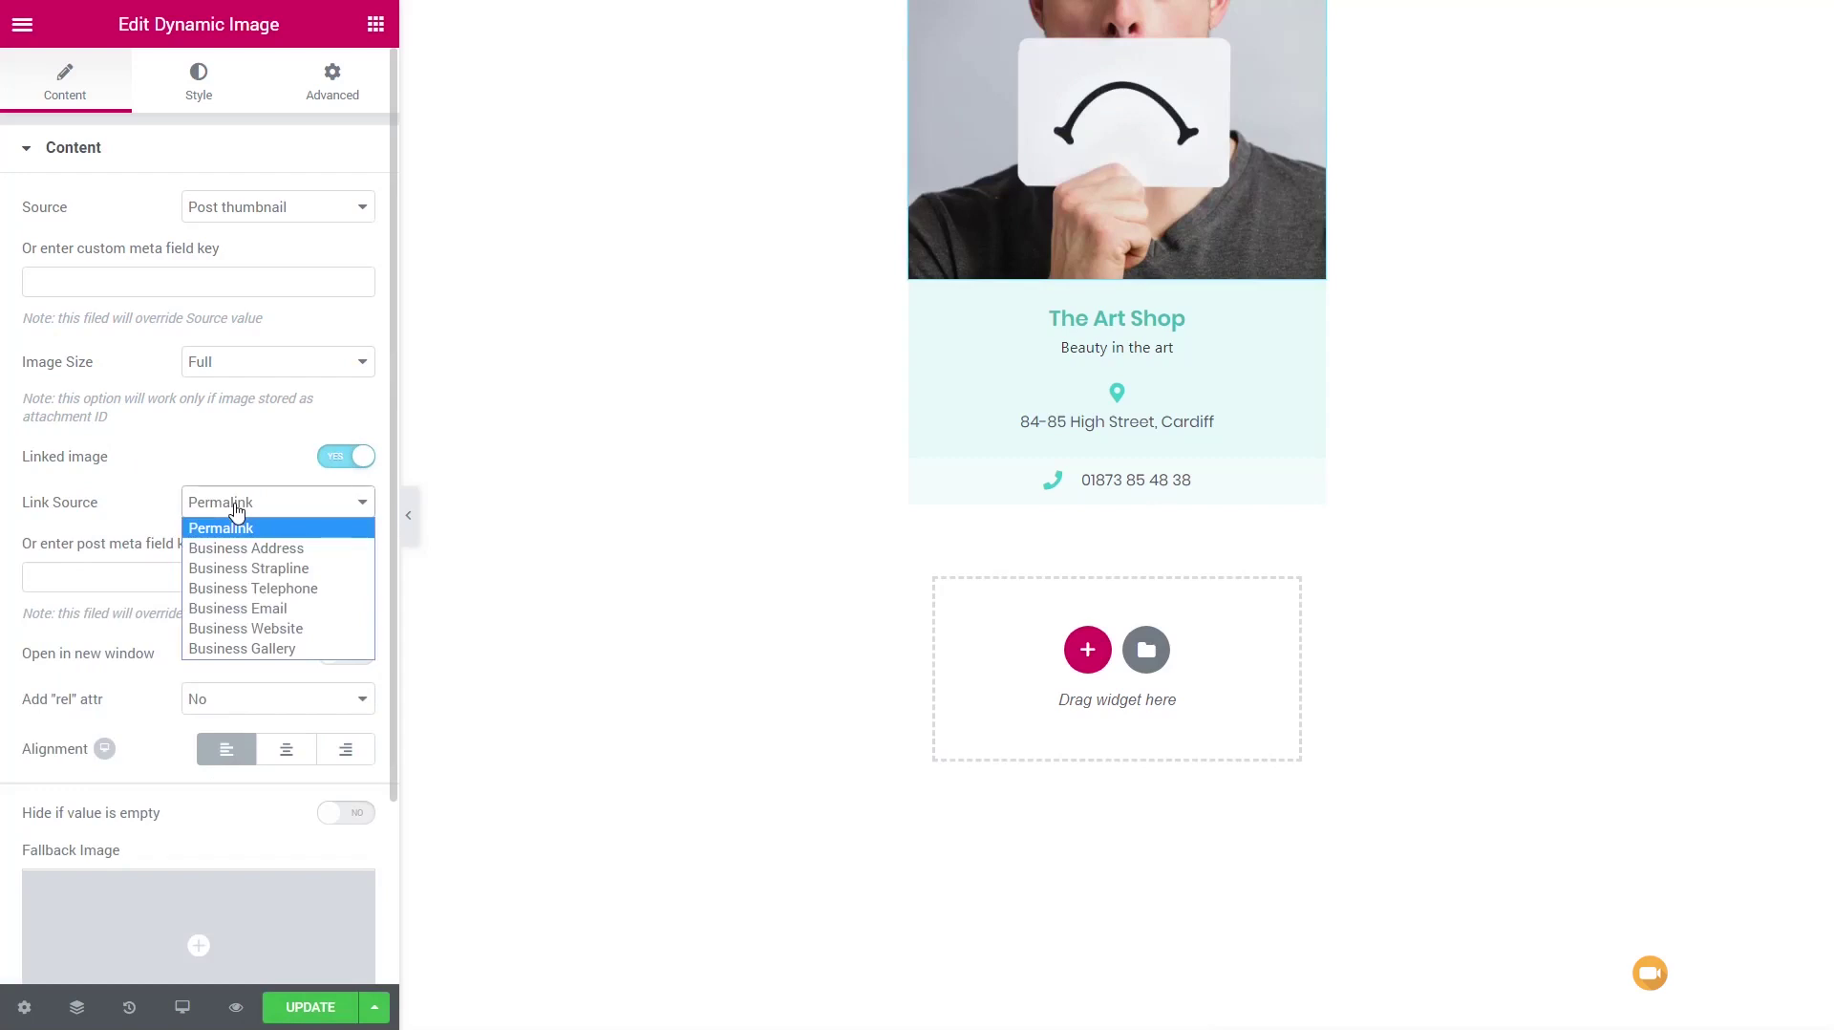
{"action": "left_click", "coordinate": [207, 439]}
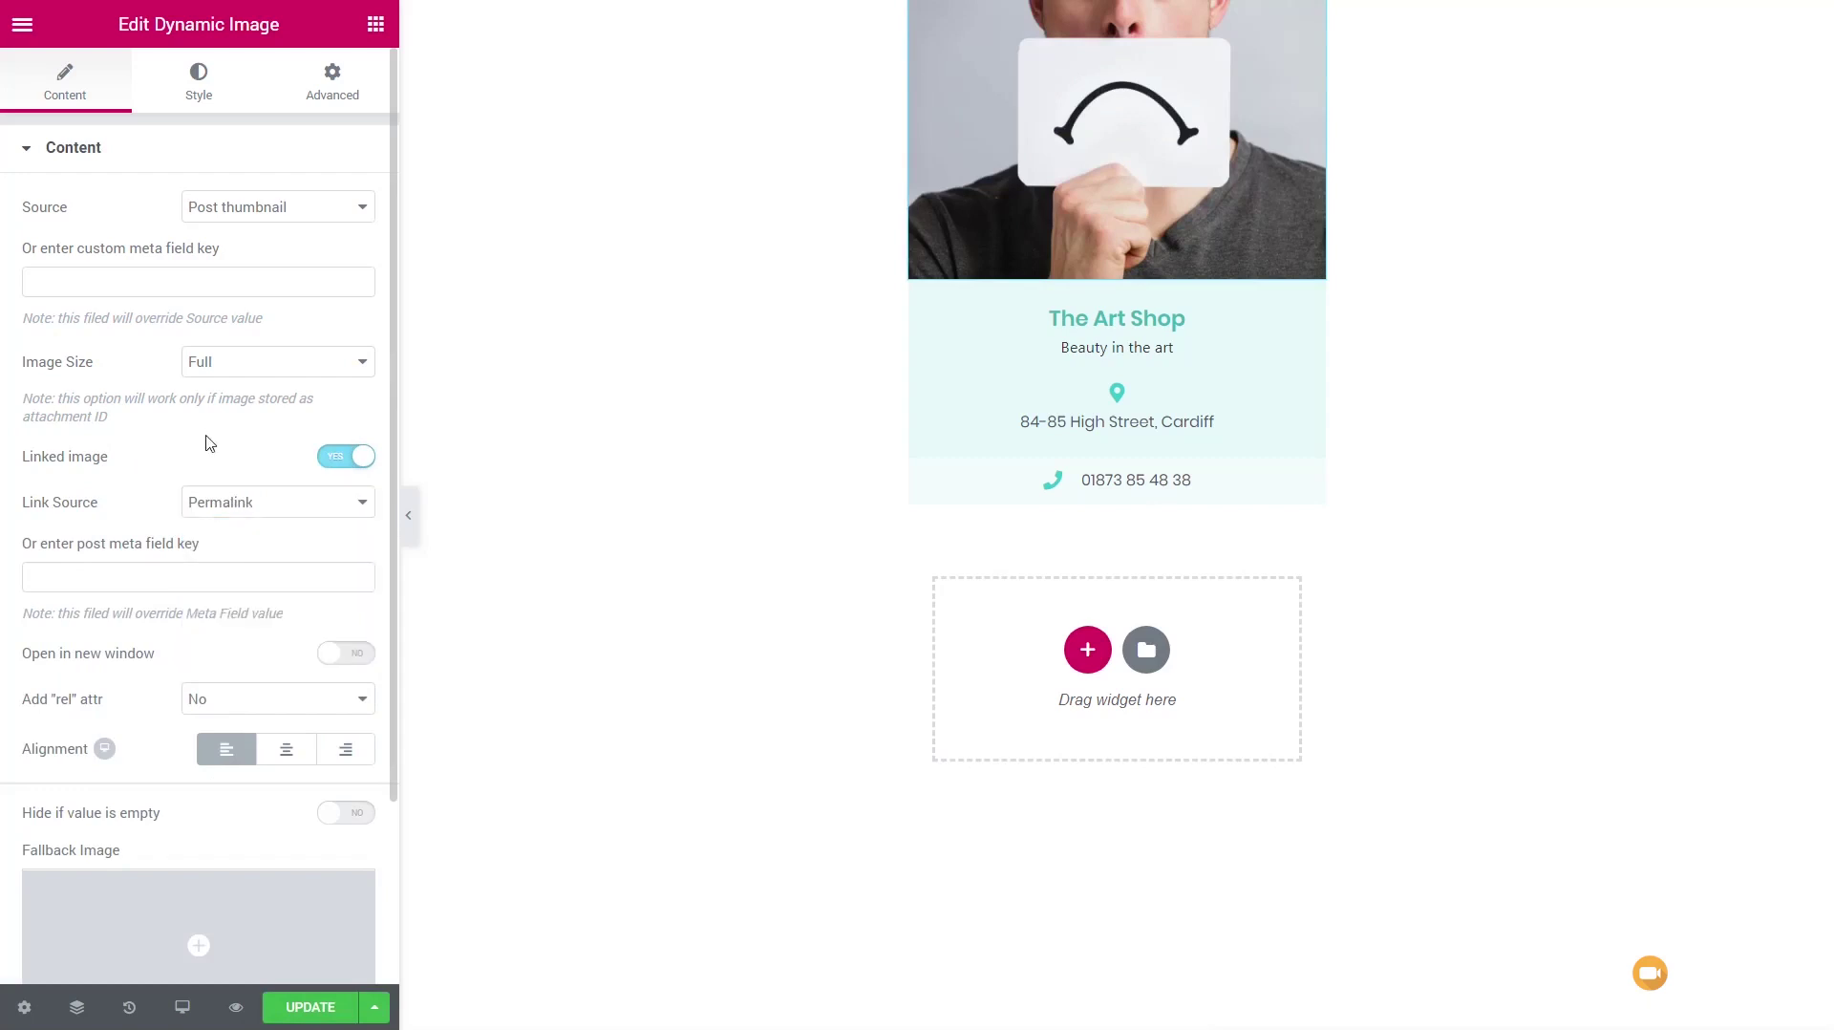
{"action": "left_click", "coordinate": [307, 1007]}
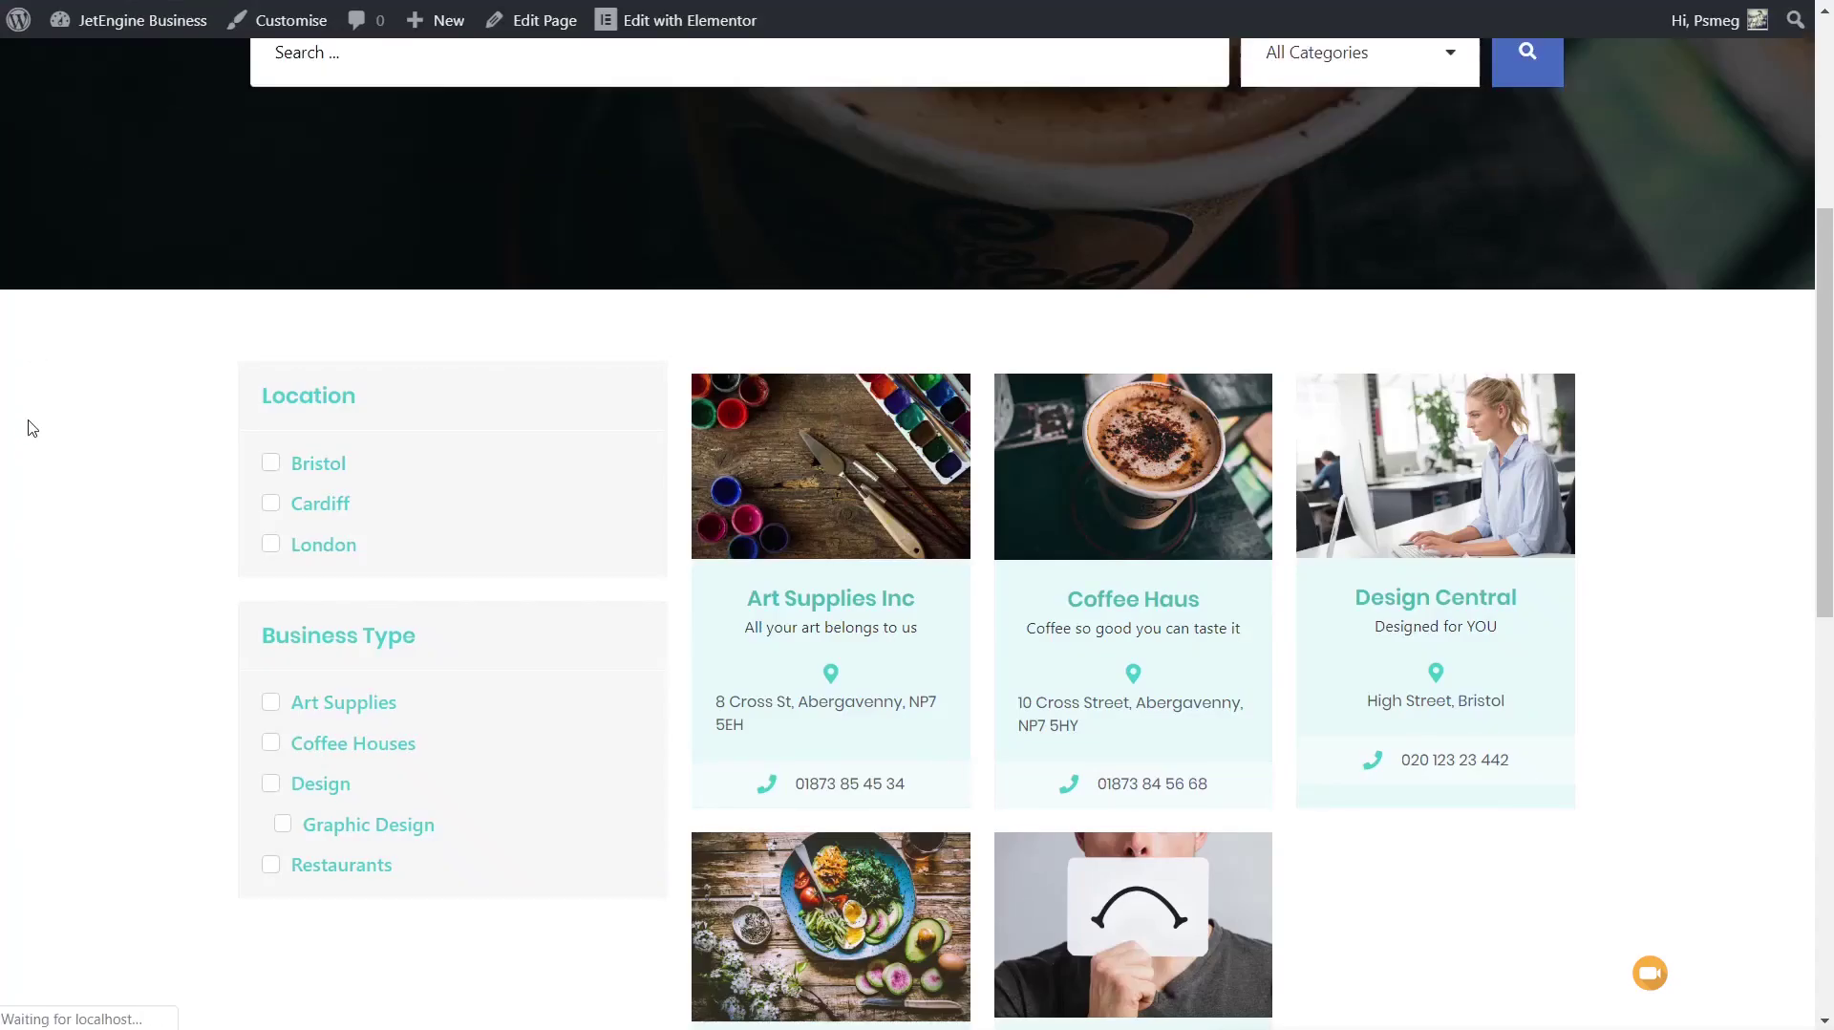
Step: Test the Art Supplies Inc image link on the live home page, look over the business page and go back
{"action": "left_click", "coordinate": [752, 479]}
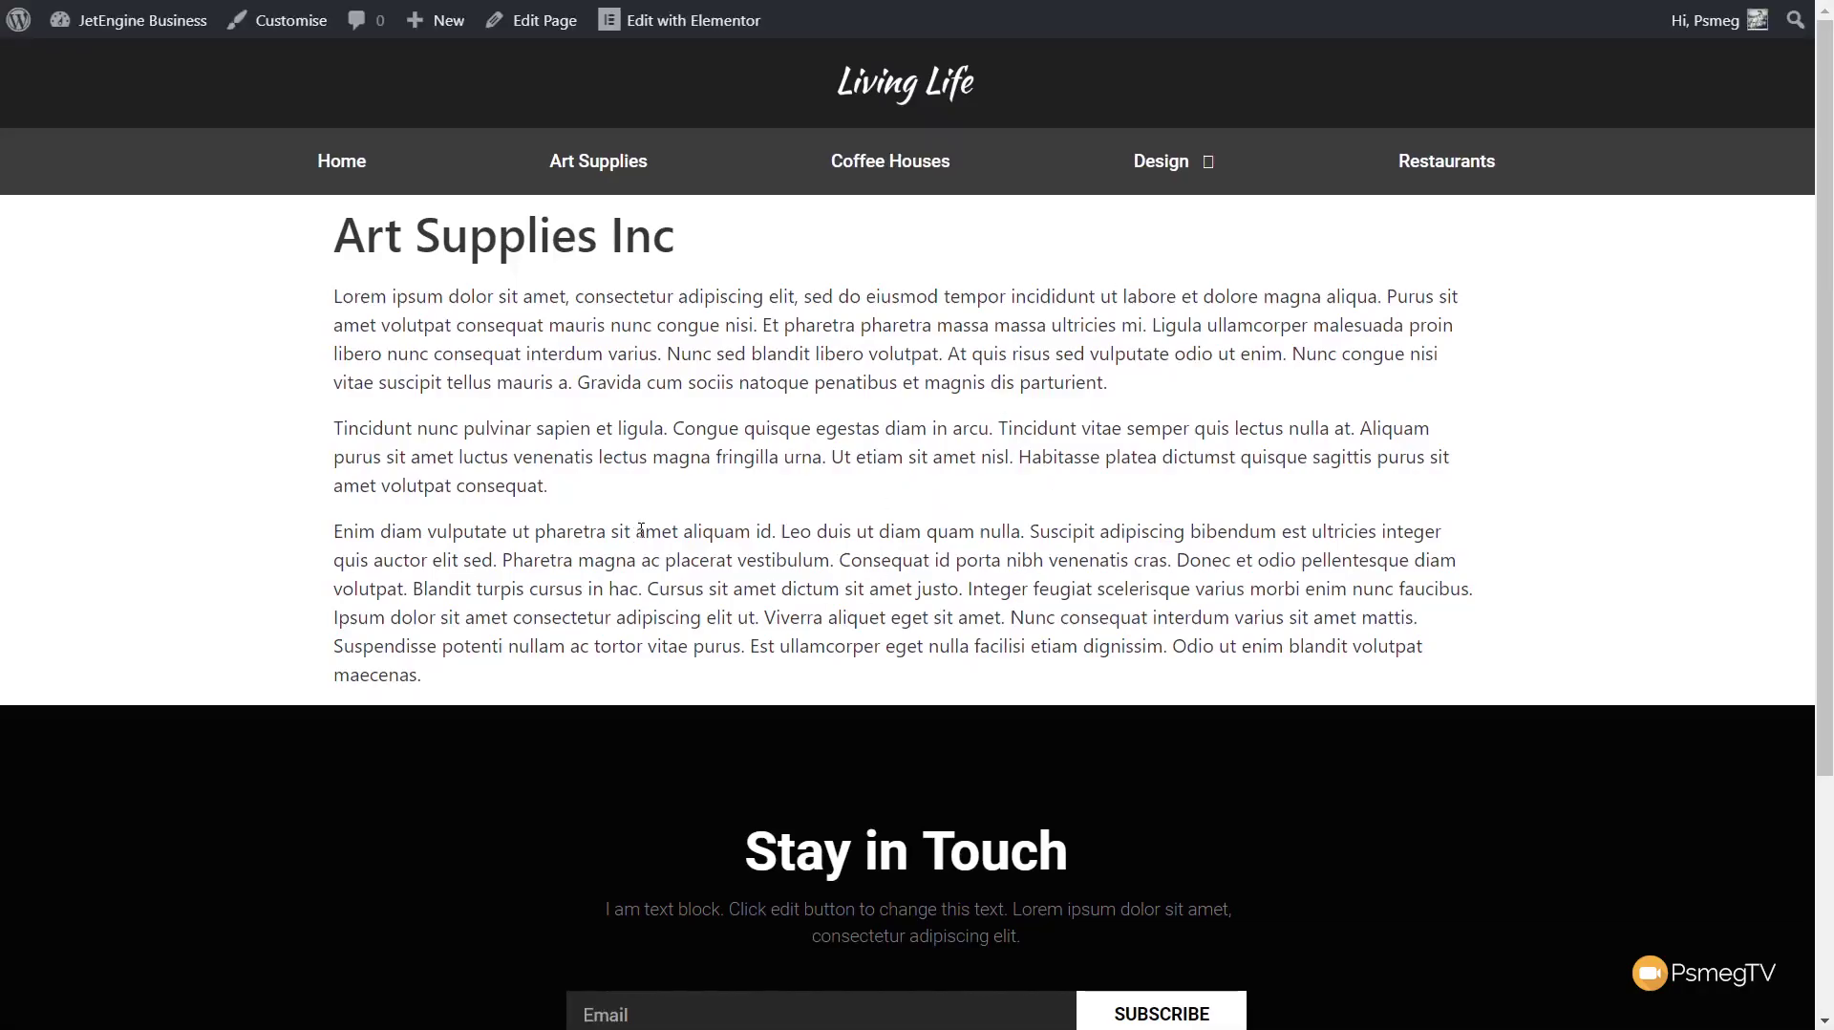
{"action": "left_click", "coordinate": [645, 174]}
{"action": "scroll", "coordinate": [1443, 749], "scroll_direction": "down", "scroll_amount": 3}
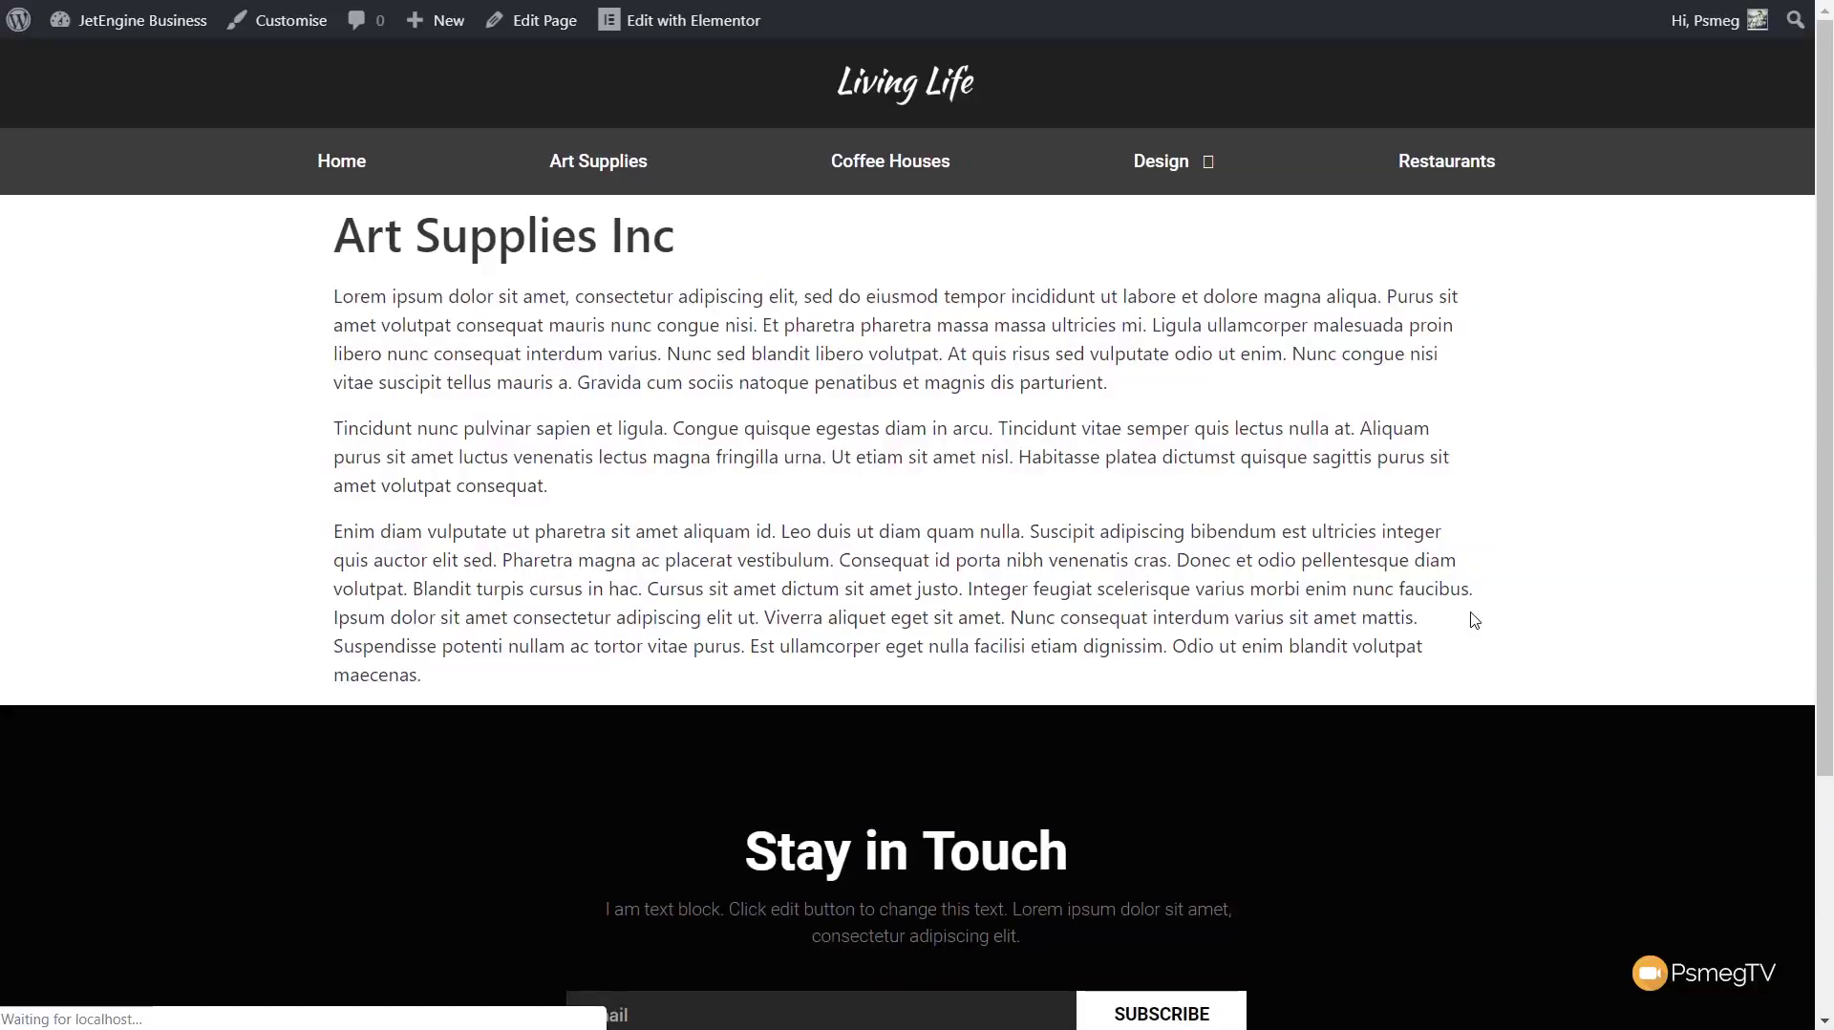
{"action": "key", "text": "alt+Left"}
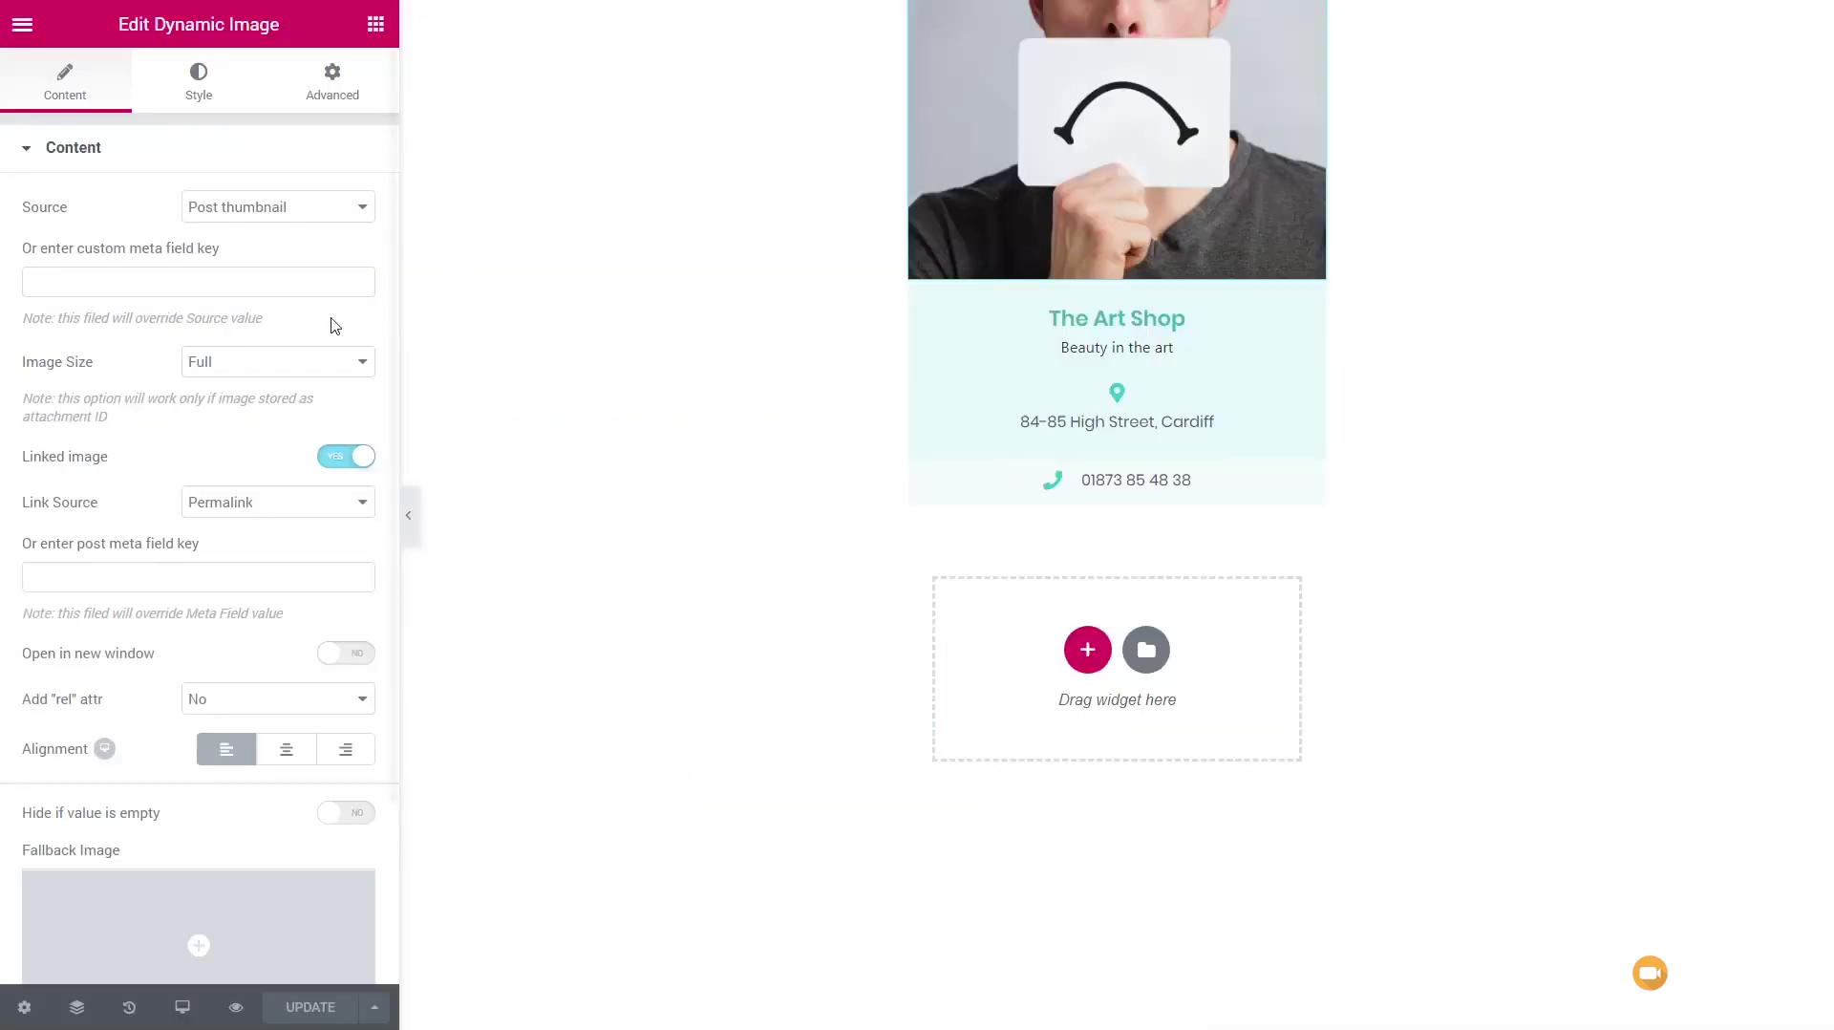
Step: Exit to the WordPress dashboard and start a new Single template in the Theme Builder
{"action": "left_click", "coordinate": [23, 24]}
{"action": "left_click", "coordinate": [180, 666]}
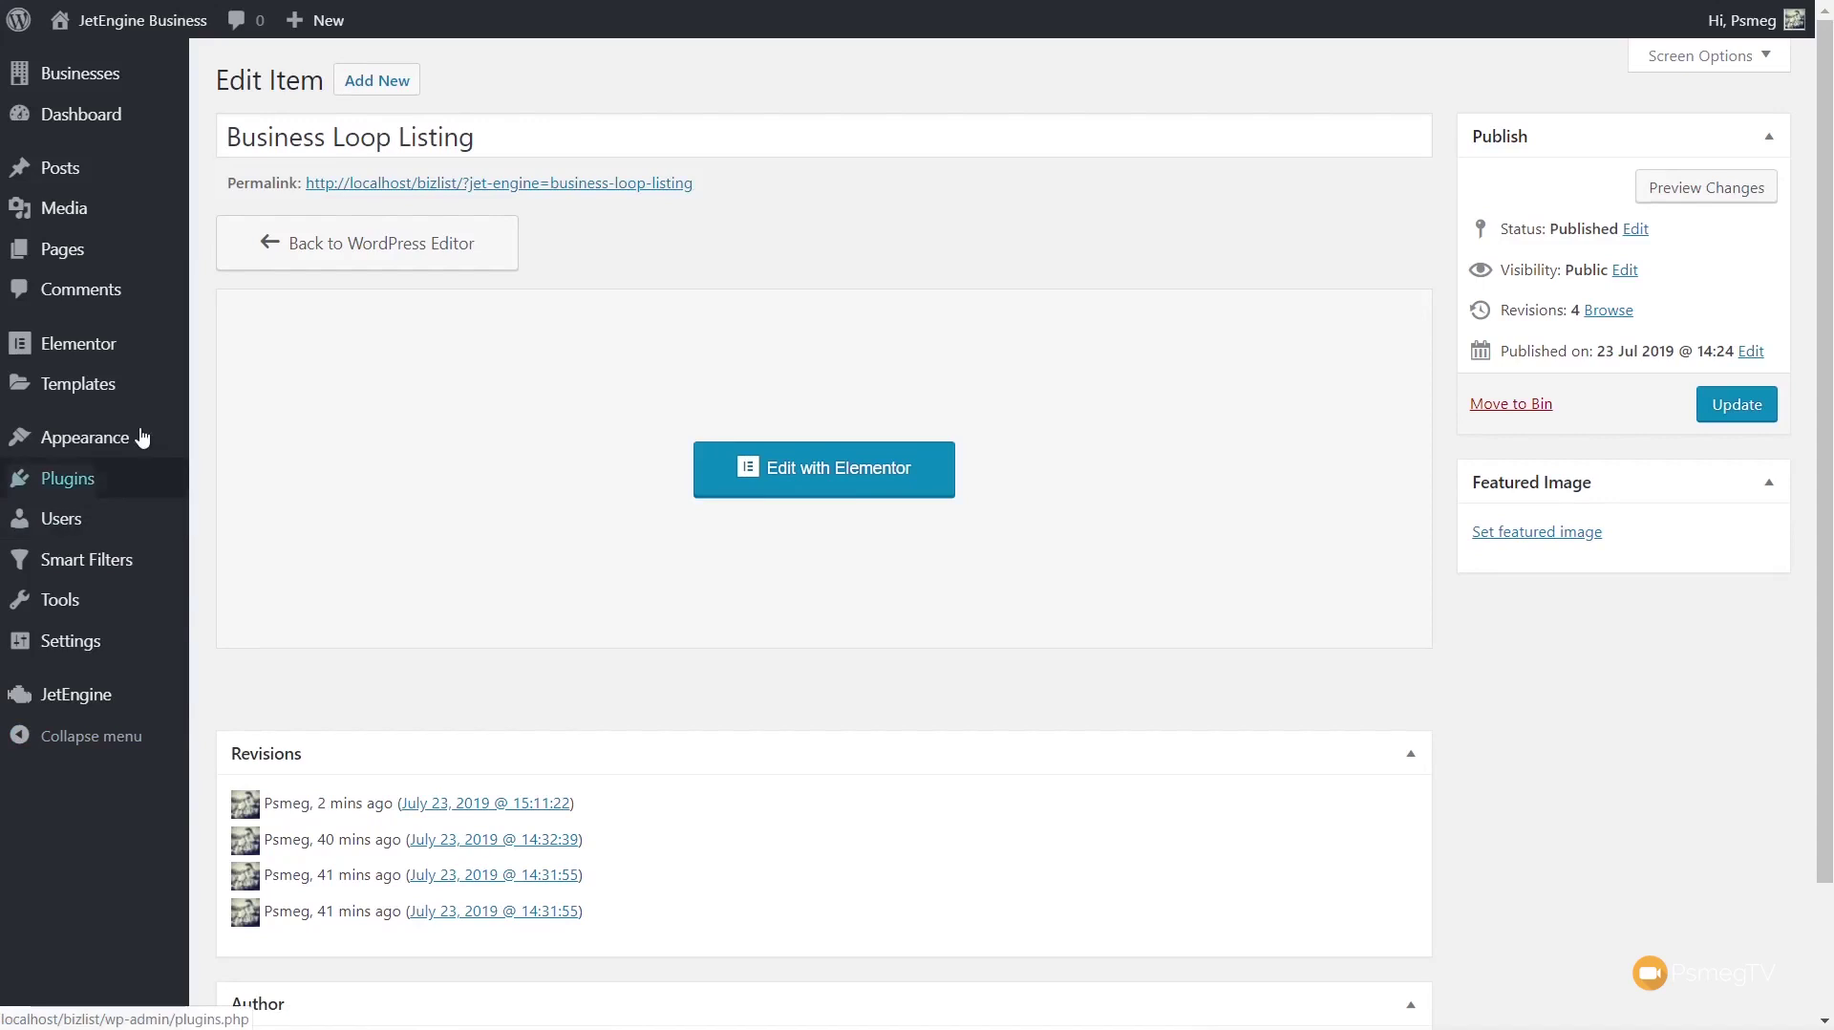
{"action": "mouse_move", "coordinate": [99, 388]}
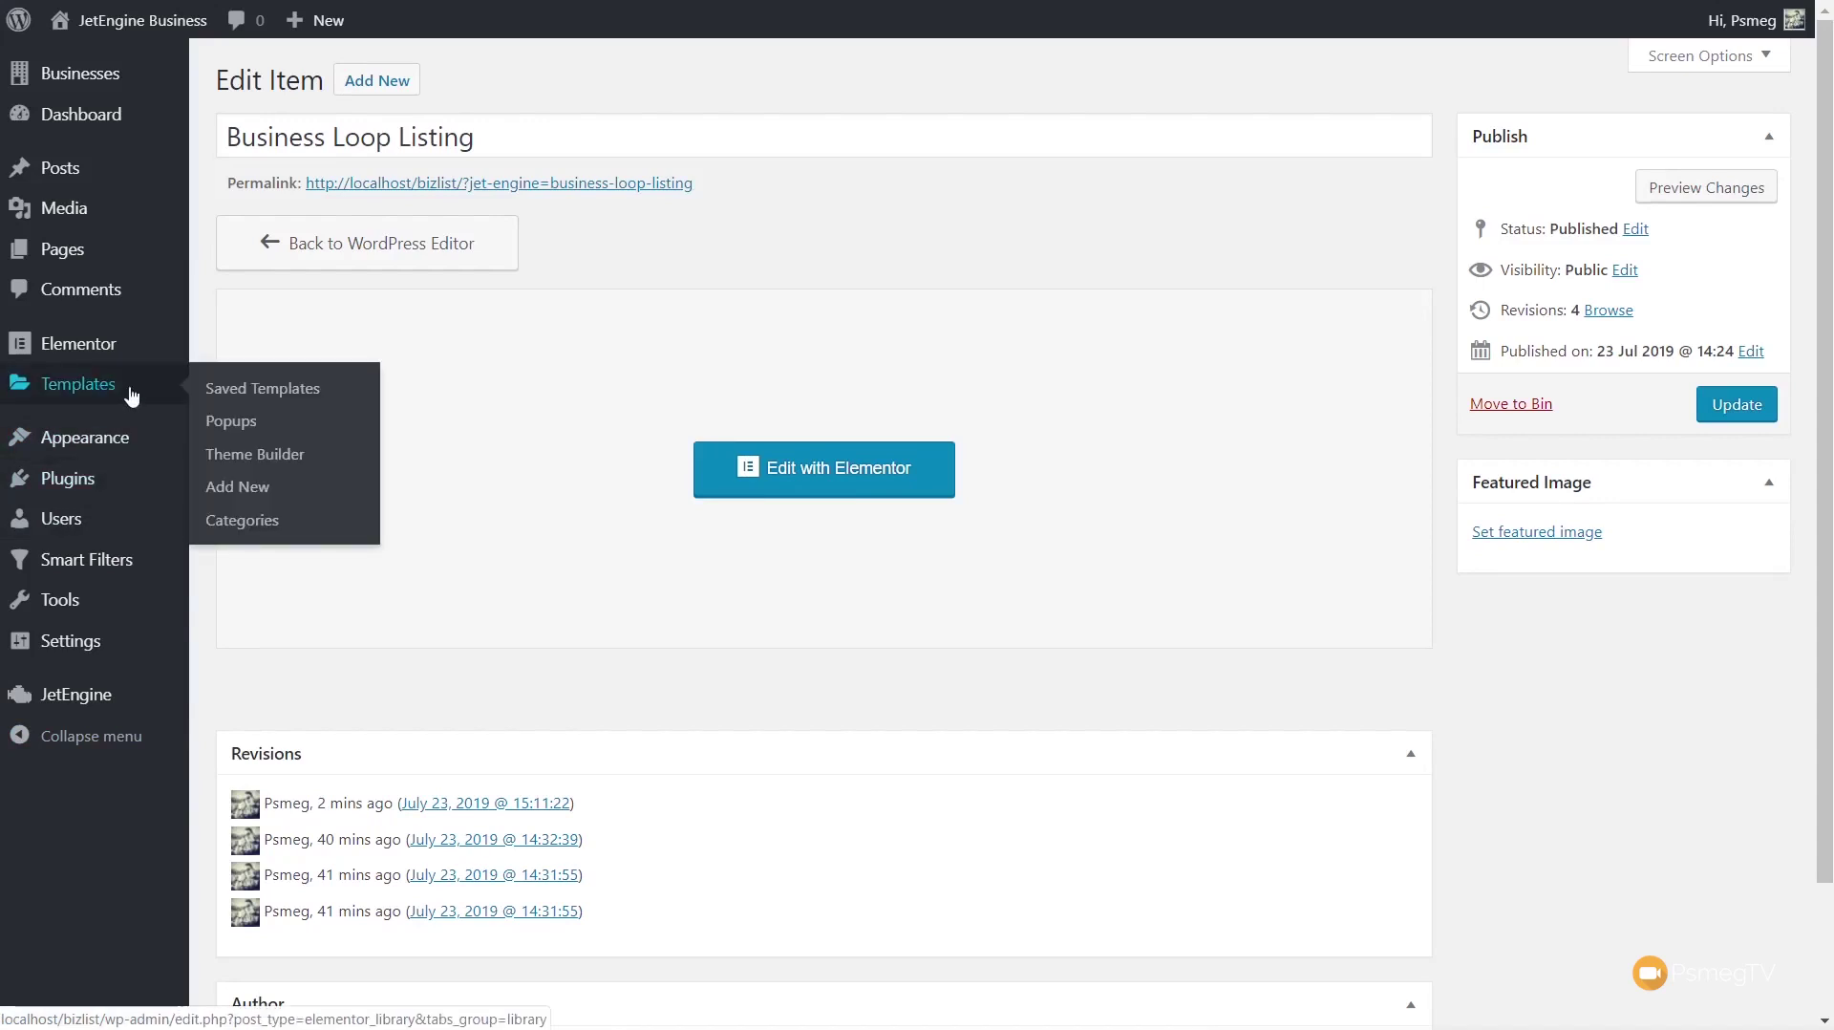
{"action": "left_click", "coordinate": [286, 462]}
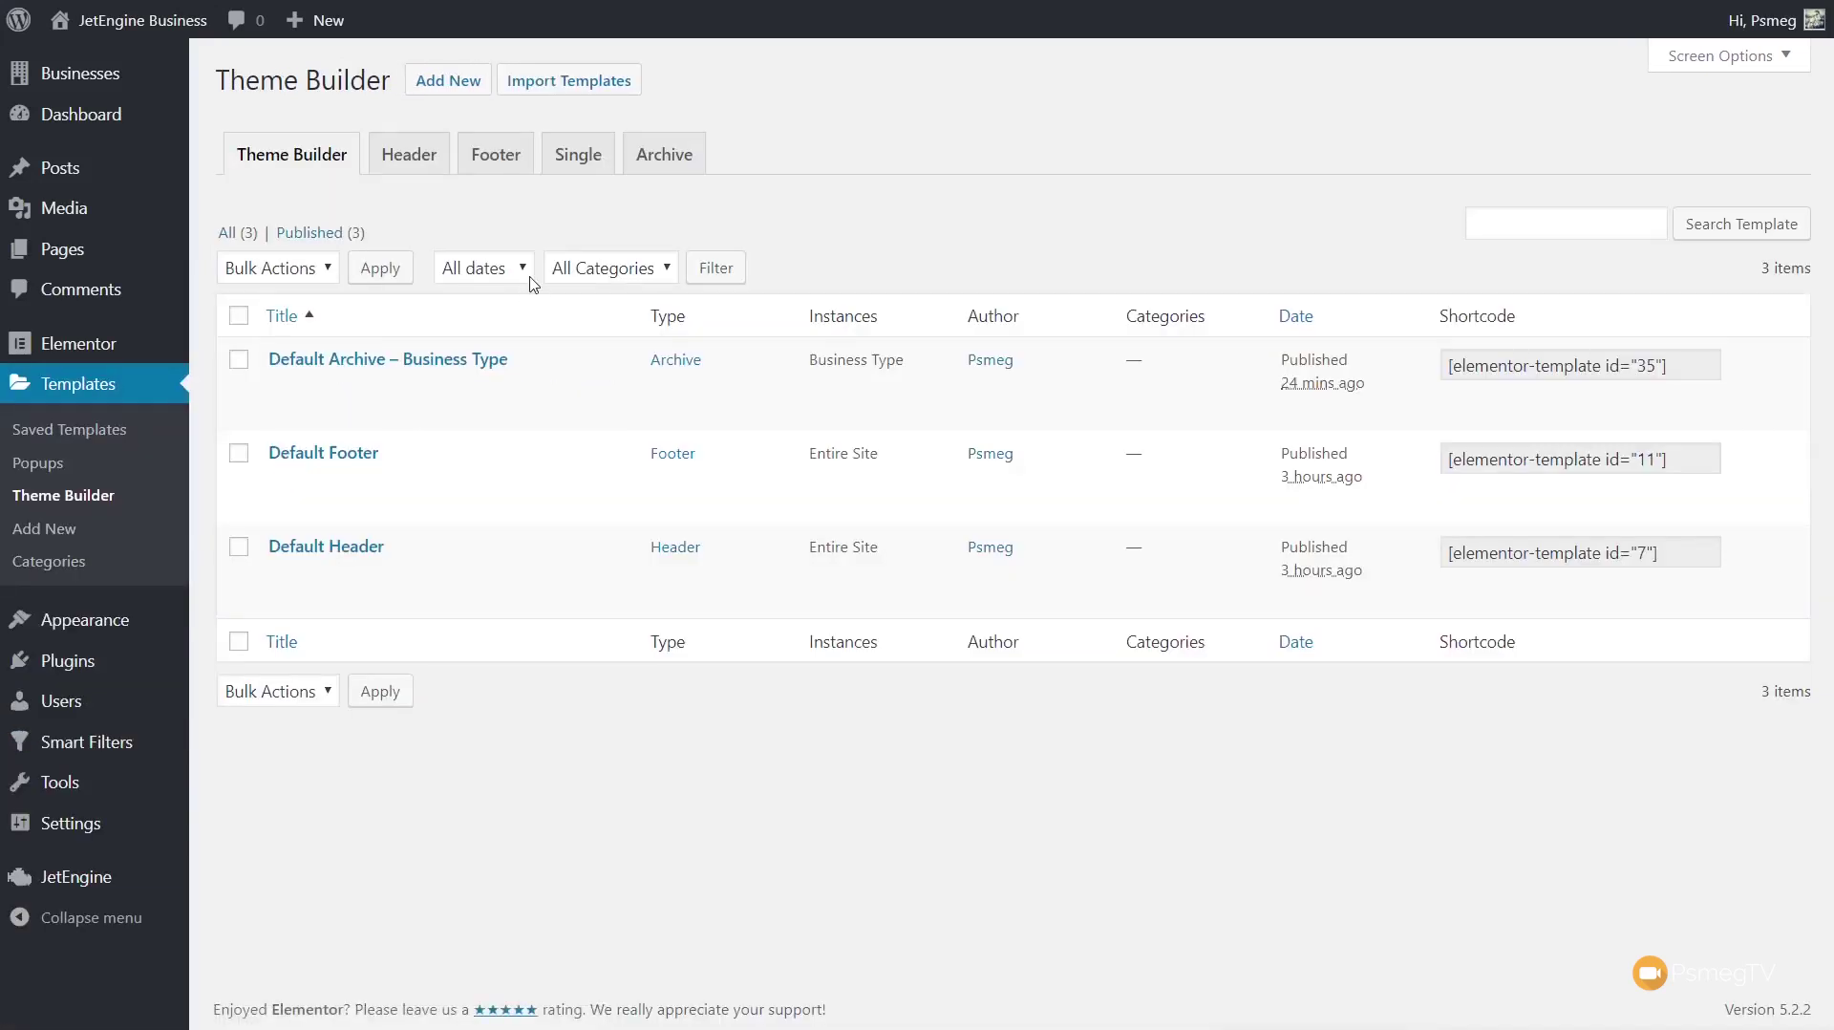
{"action": "left_click", "coordinate": [578, 167]}
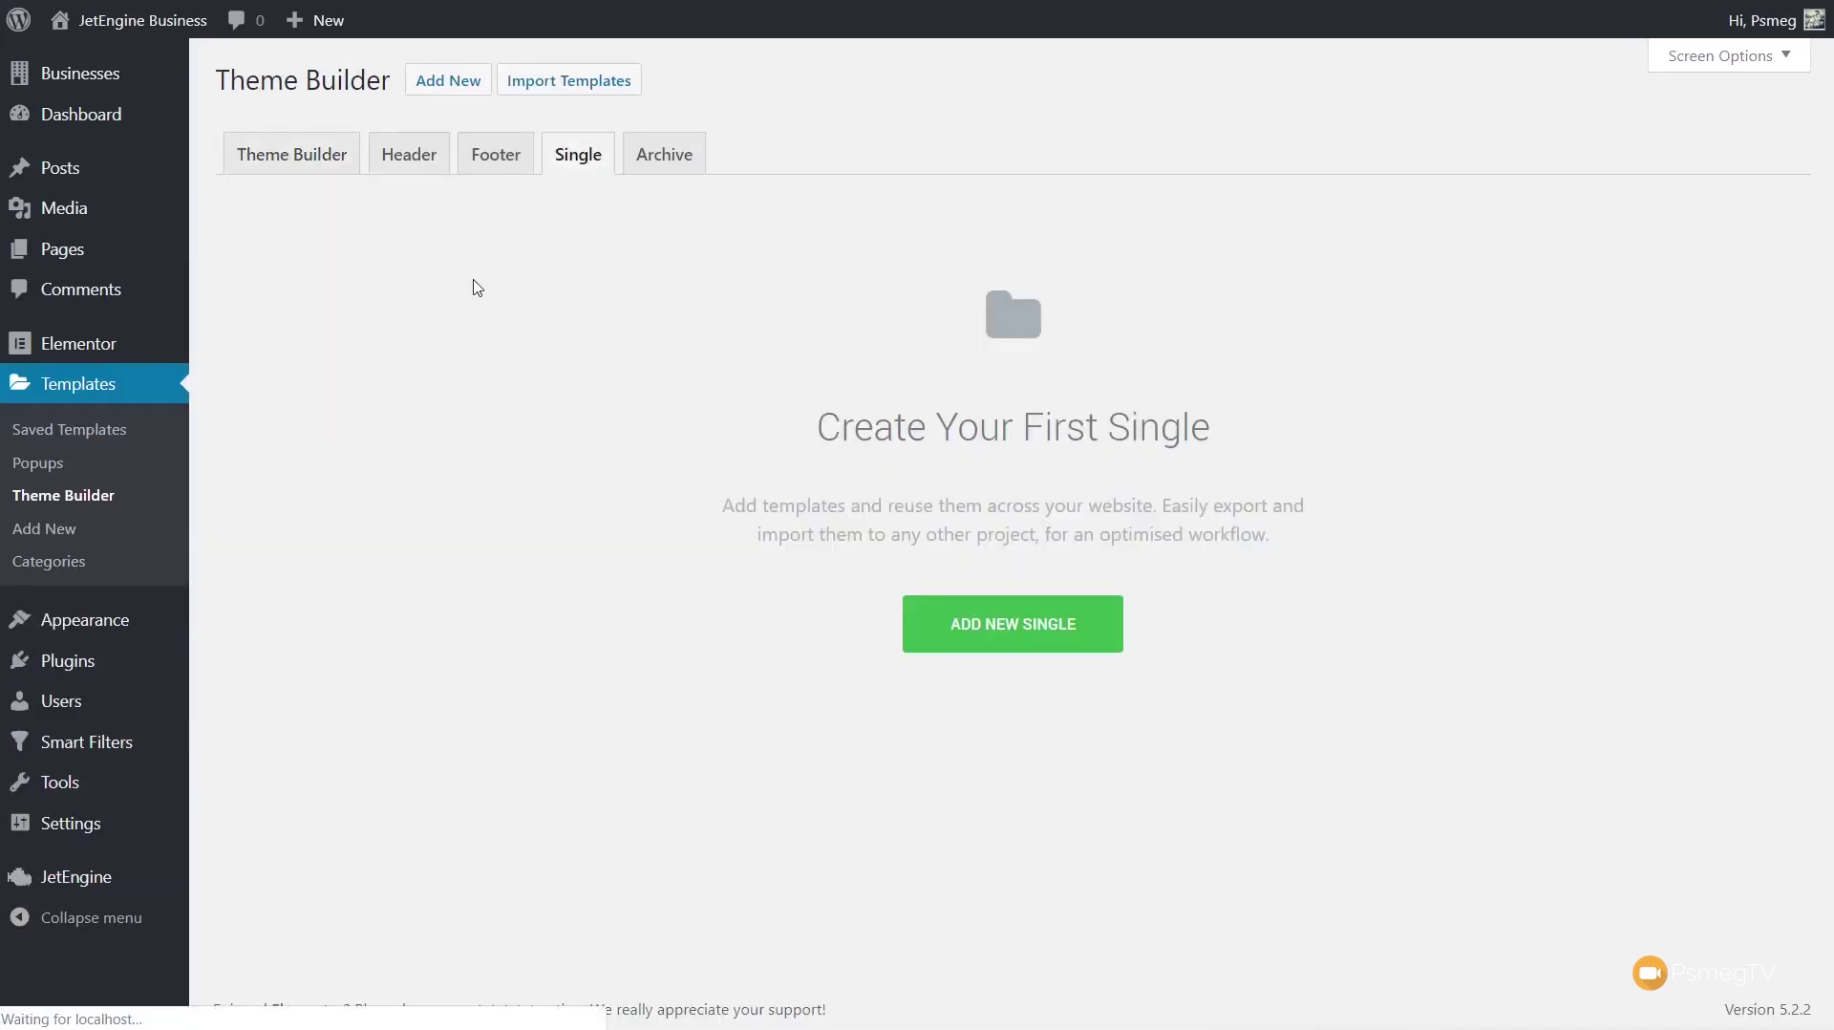
{"action": "left_click", "coordinate": [999, 633]}
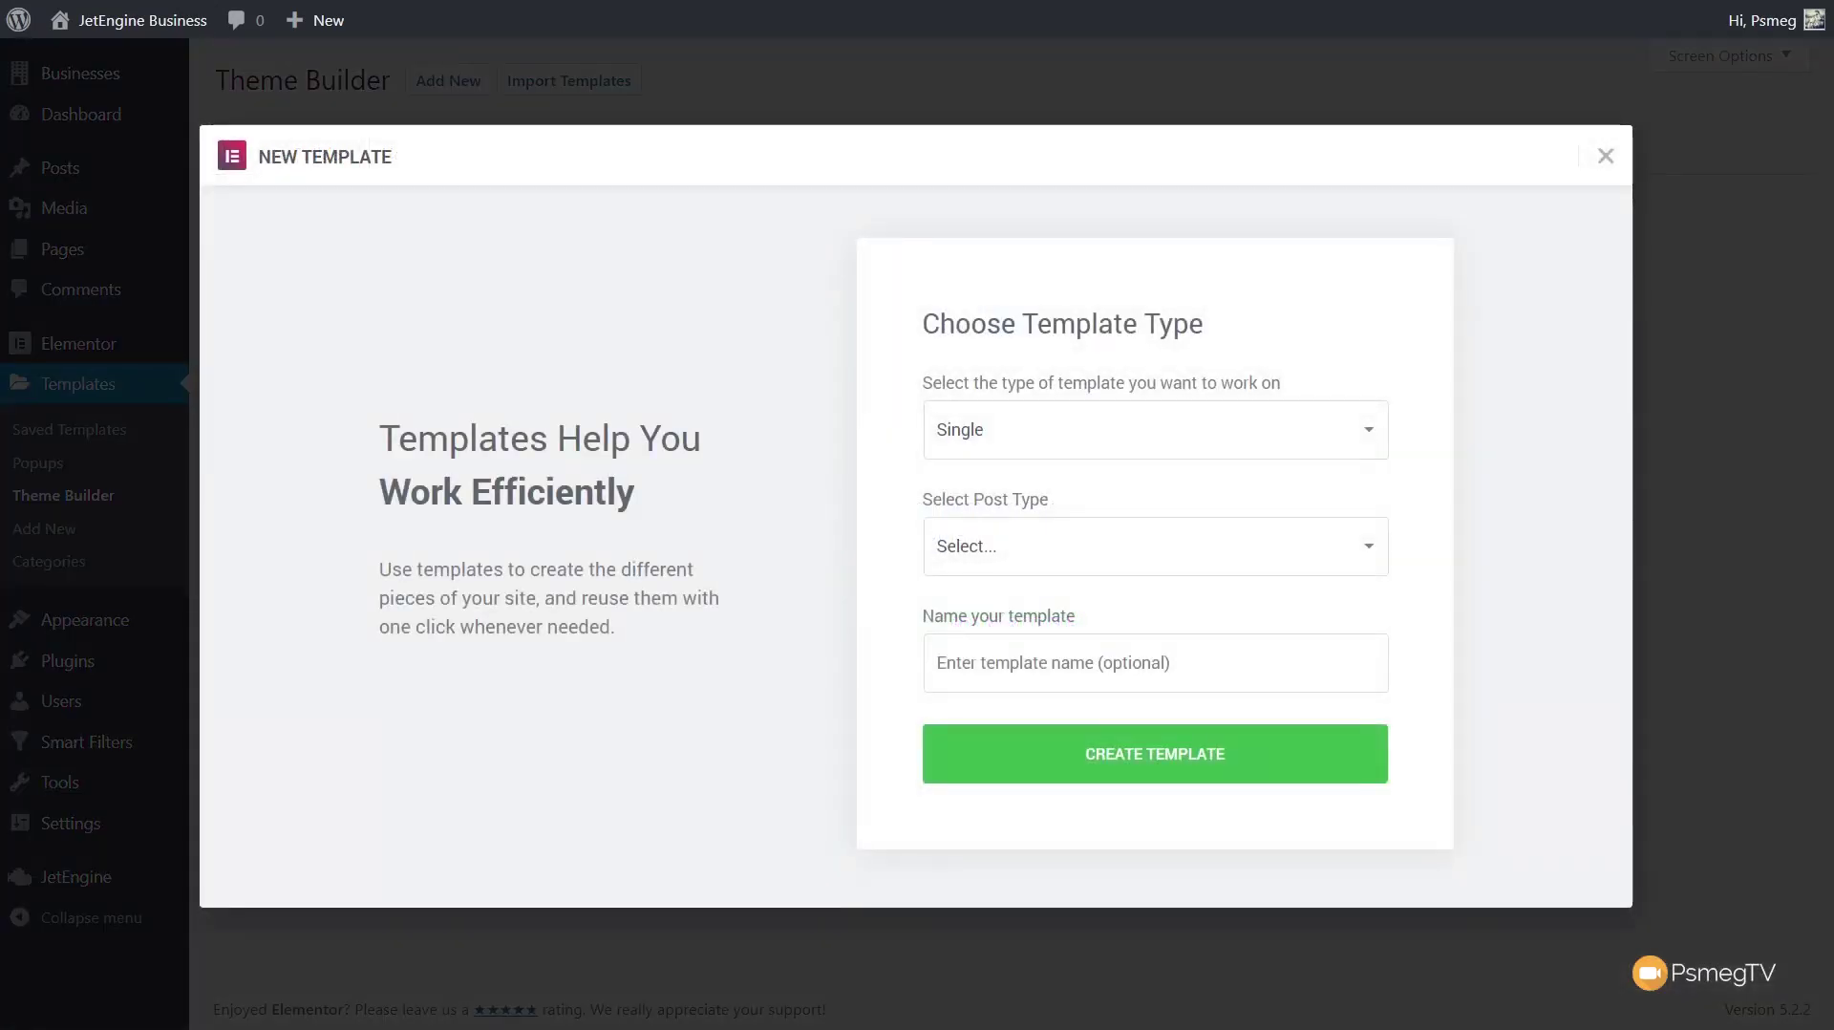
Step: Create the Single template for the Businesses post type with the name Default Business Single
{"action": "left_click", "coordinate": [1086, 544]}
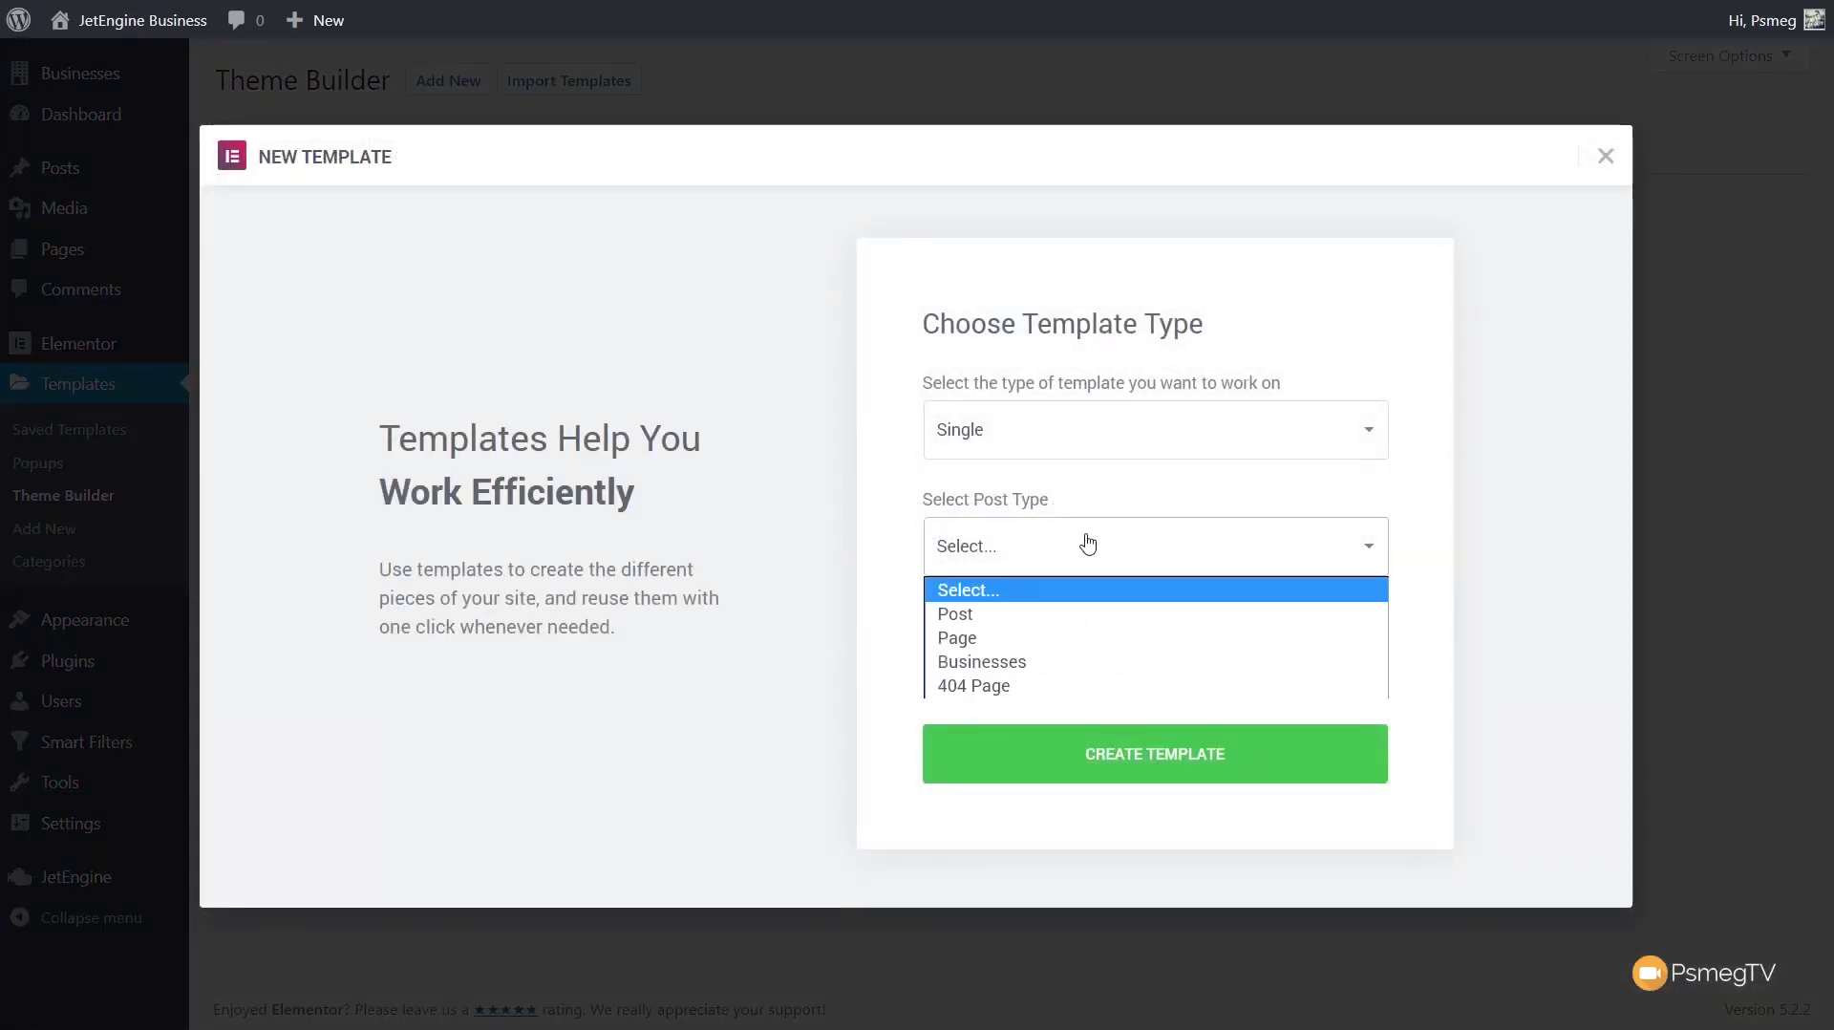
{"action": "left_click", "coordinate": [1026, 651]}
{"action": "left_click", "coordinate": [1016, 661]}
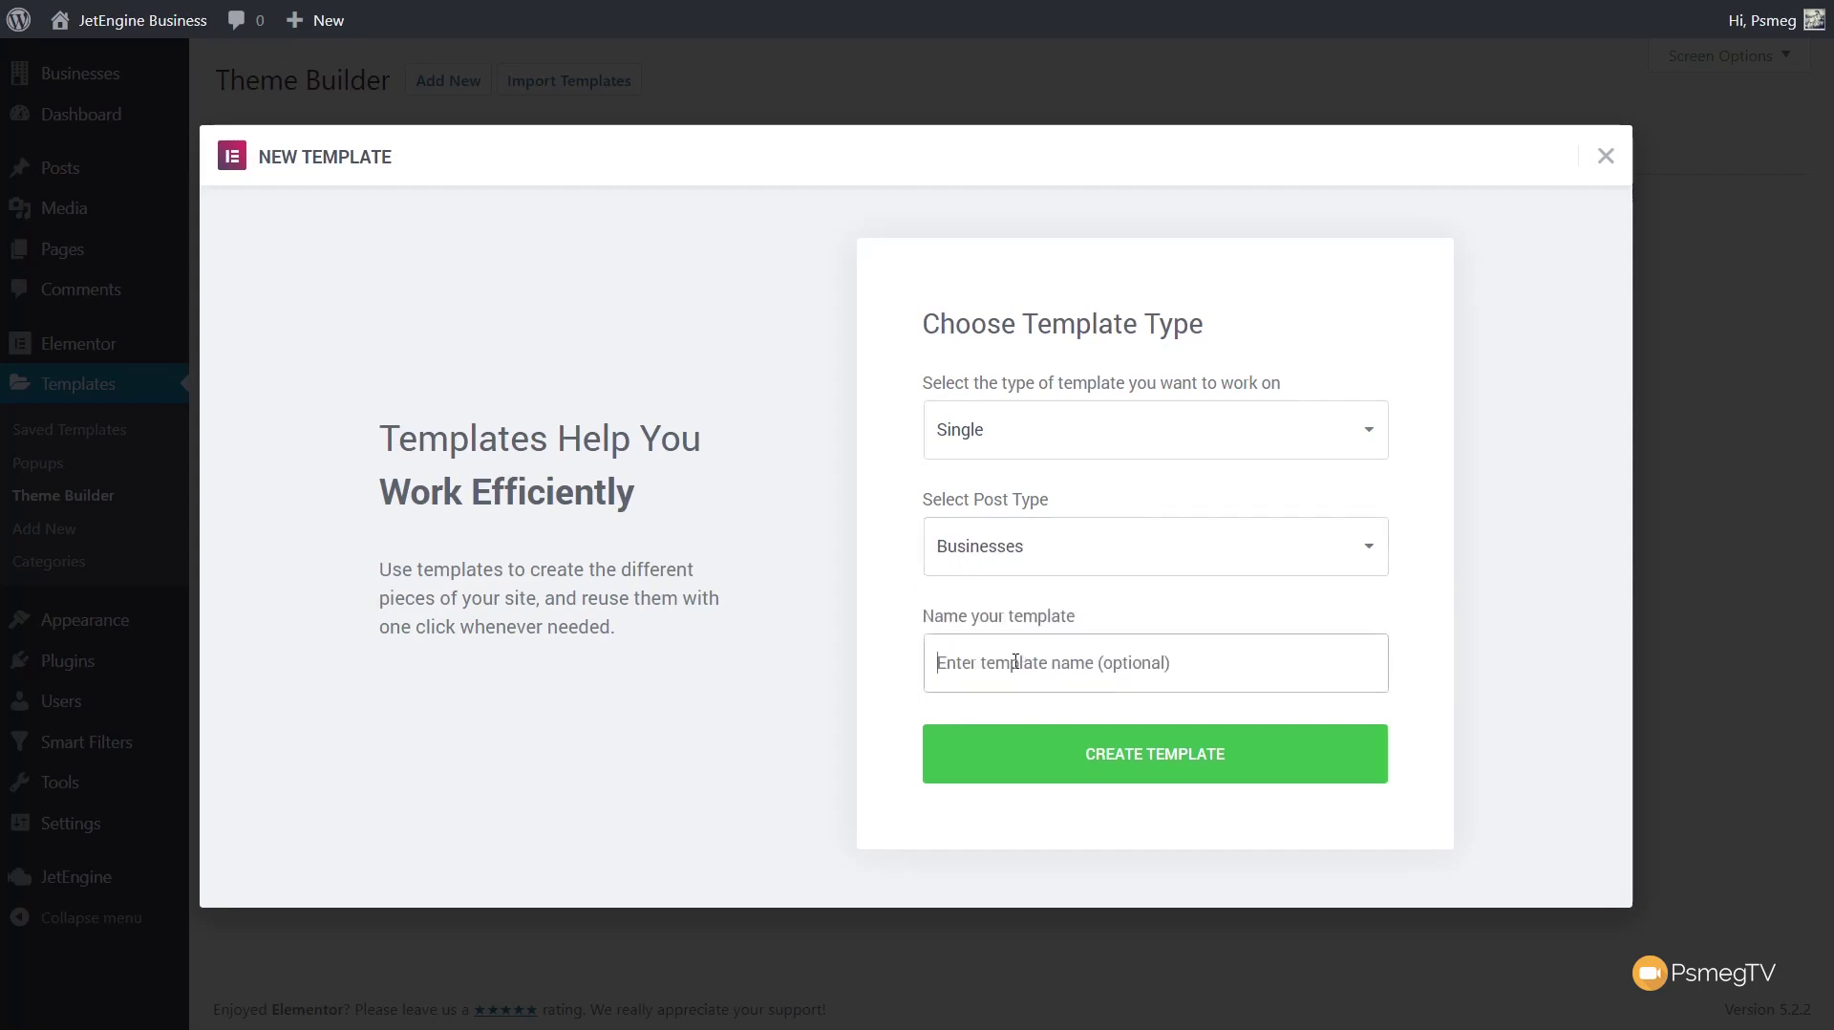
{"action": "type", "text": "Default Bus"}
{"action": "type", "text": "Single"}
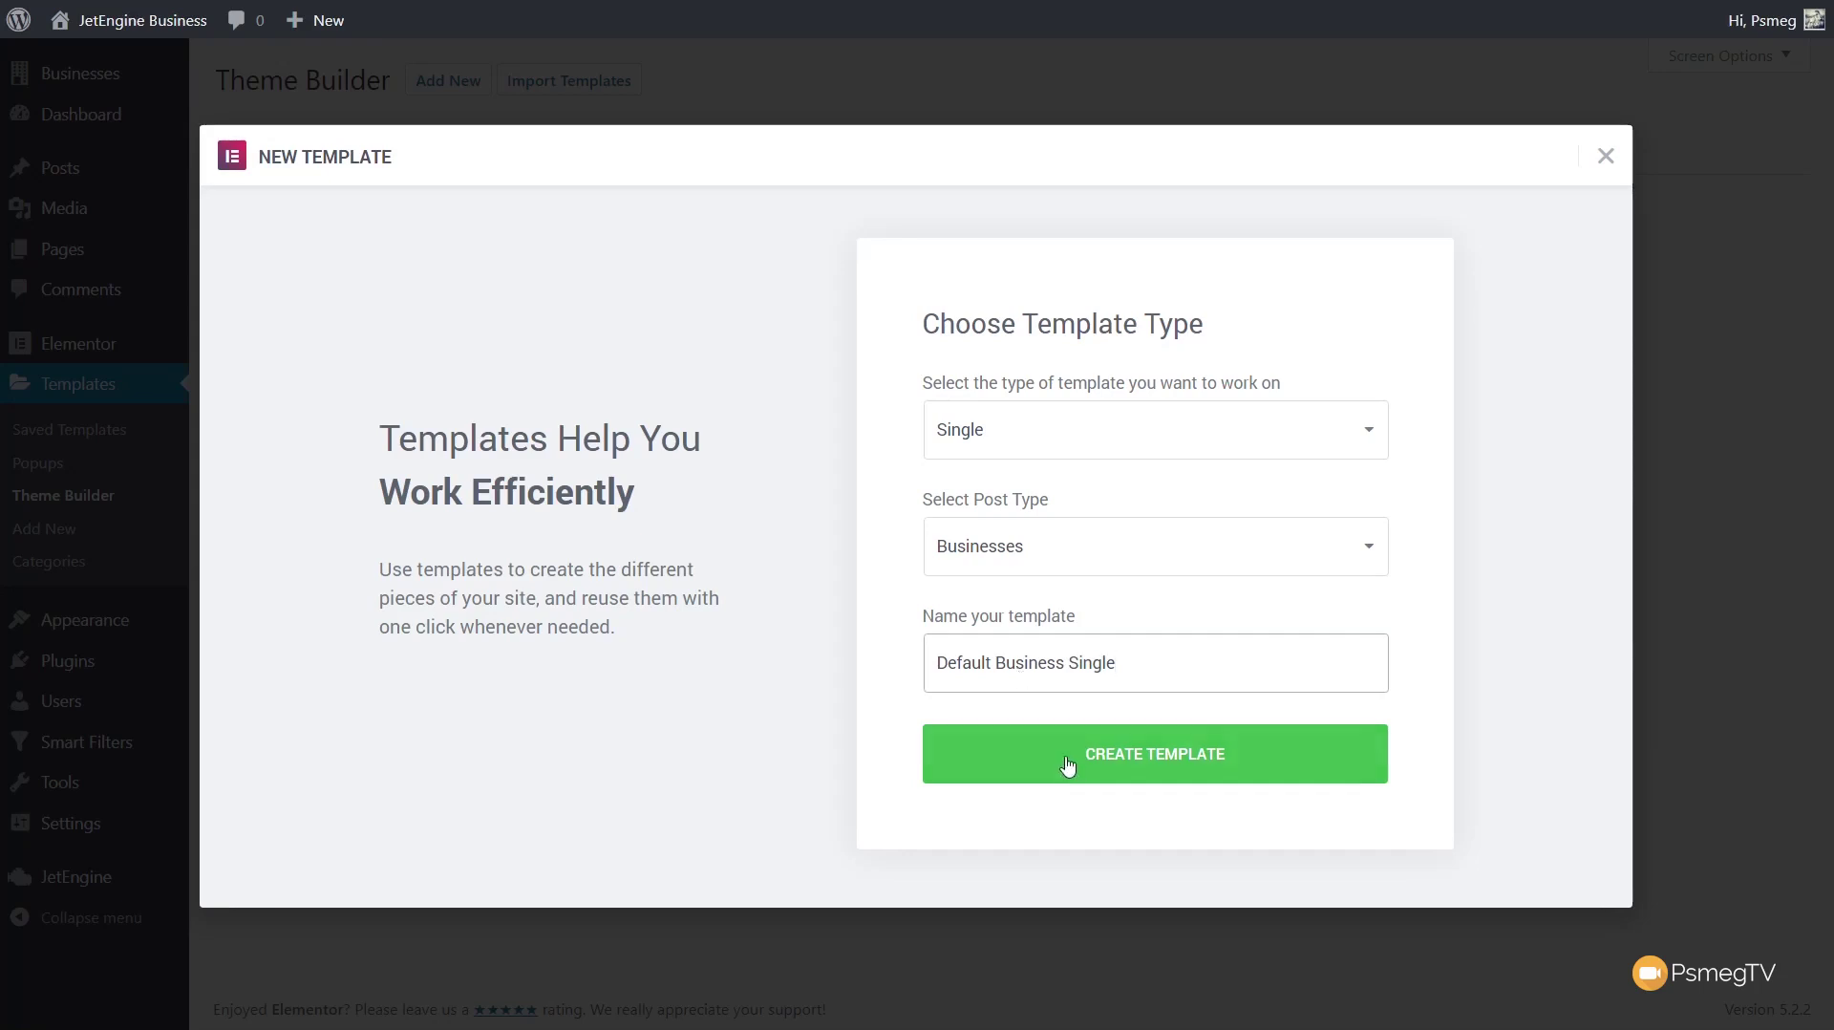
{"action": "left_click", "coordinate": [1113, 761]}
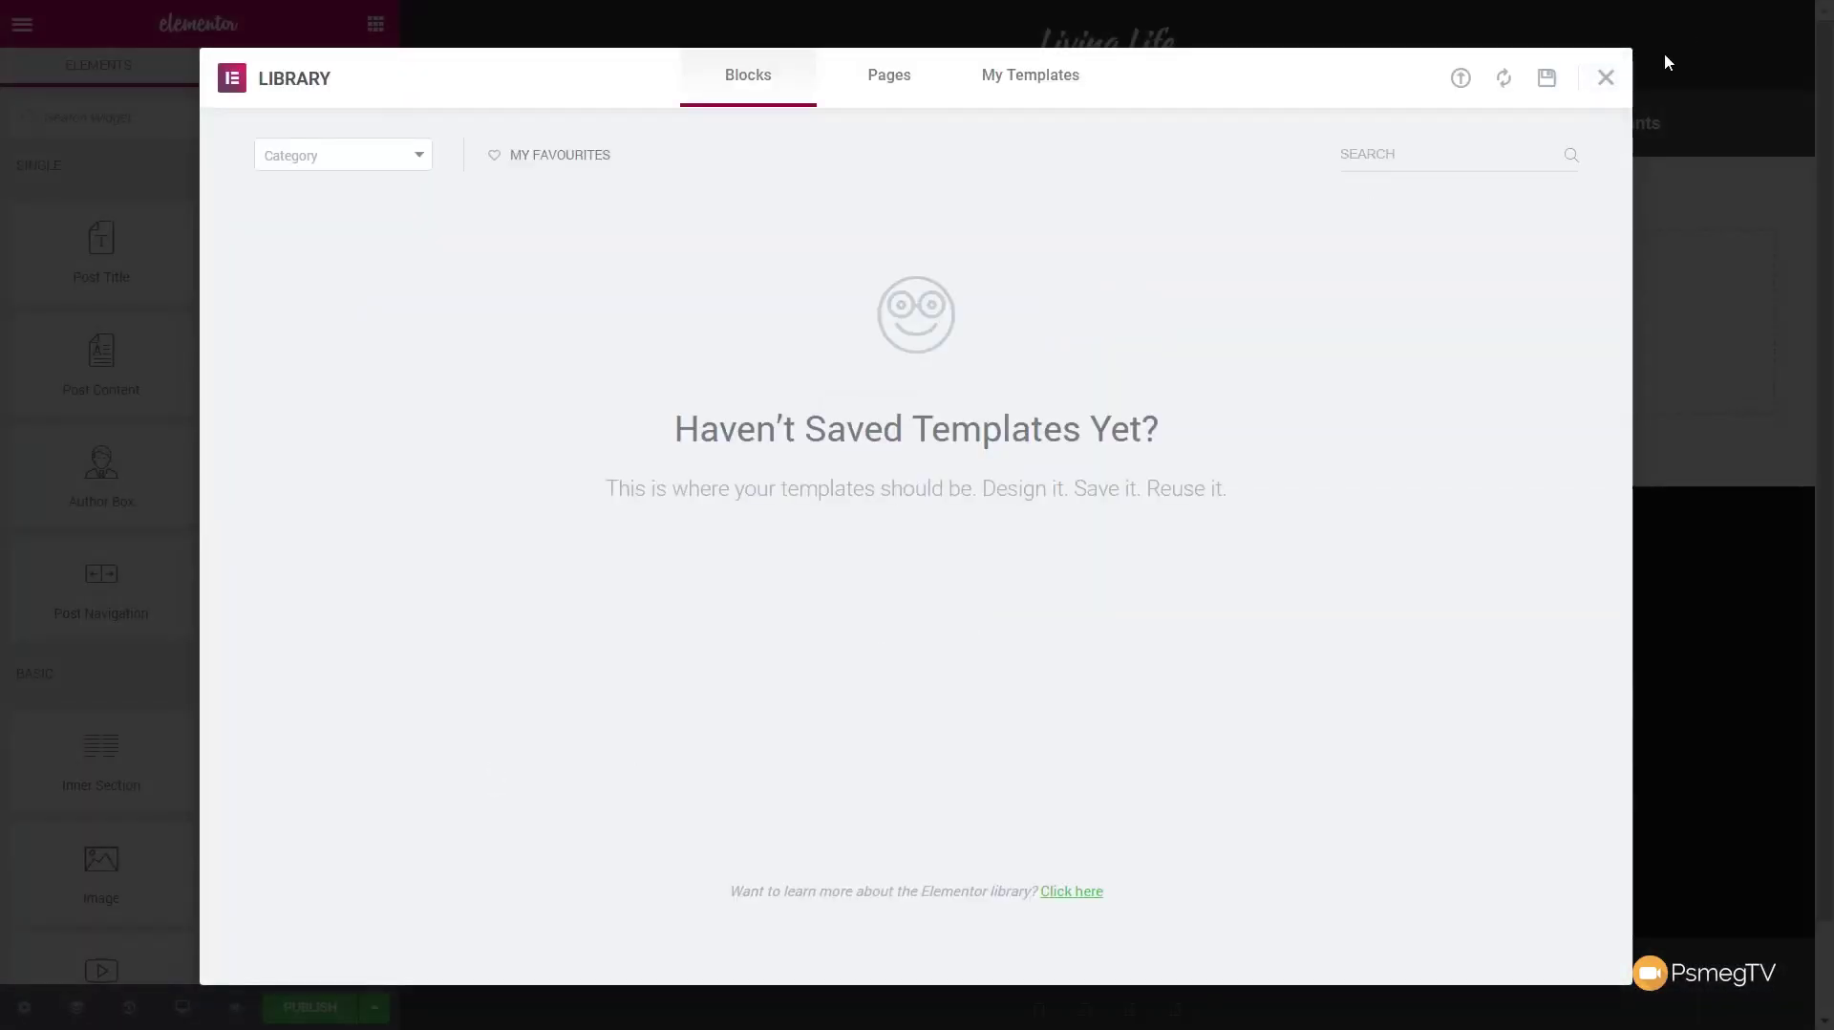
Step: Close the template library and add a single-column section to the empty business template
{"action": "left_click", "coordinate": [1607, 82]}
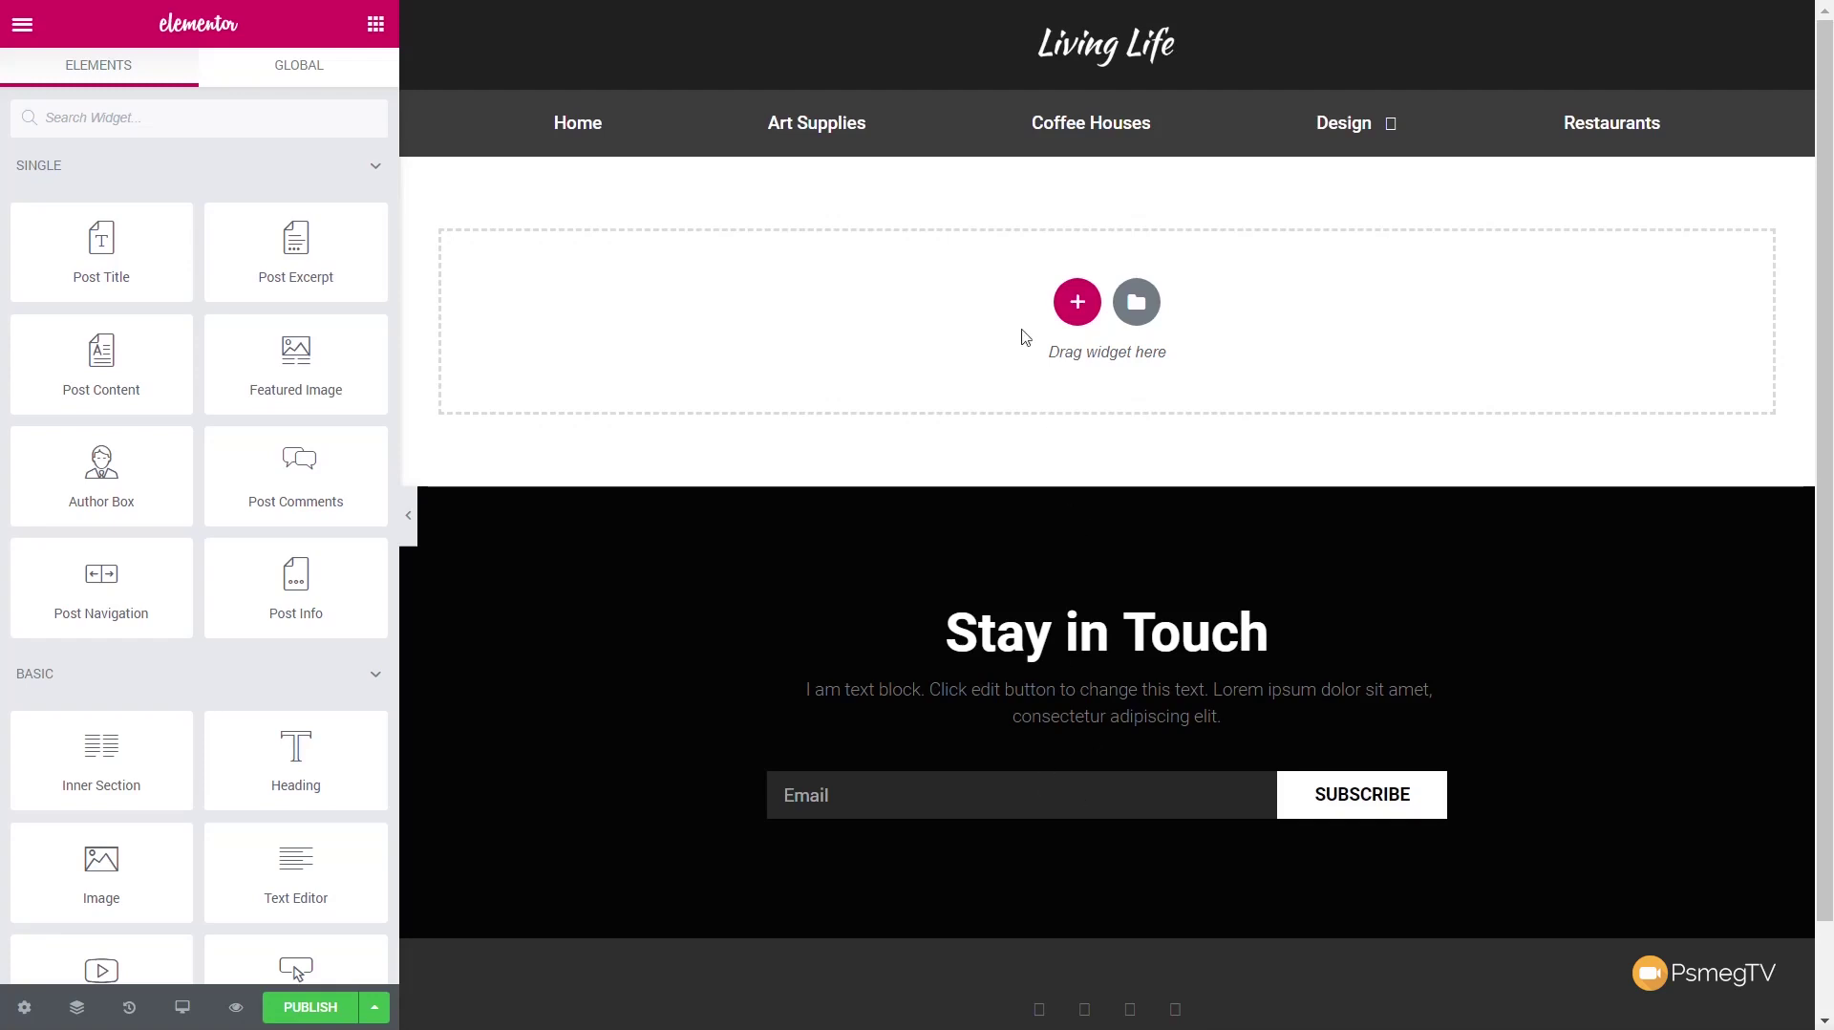
{"action": "left_click", "coordinate": [1076, 302]}
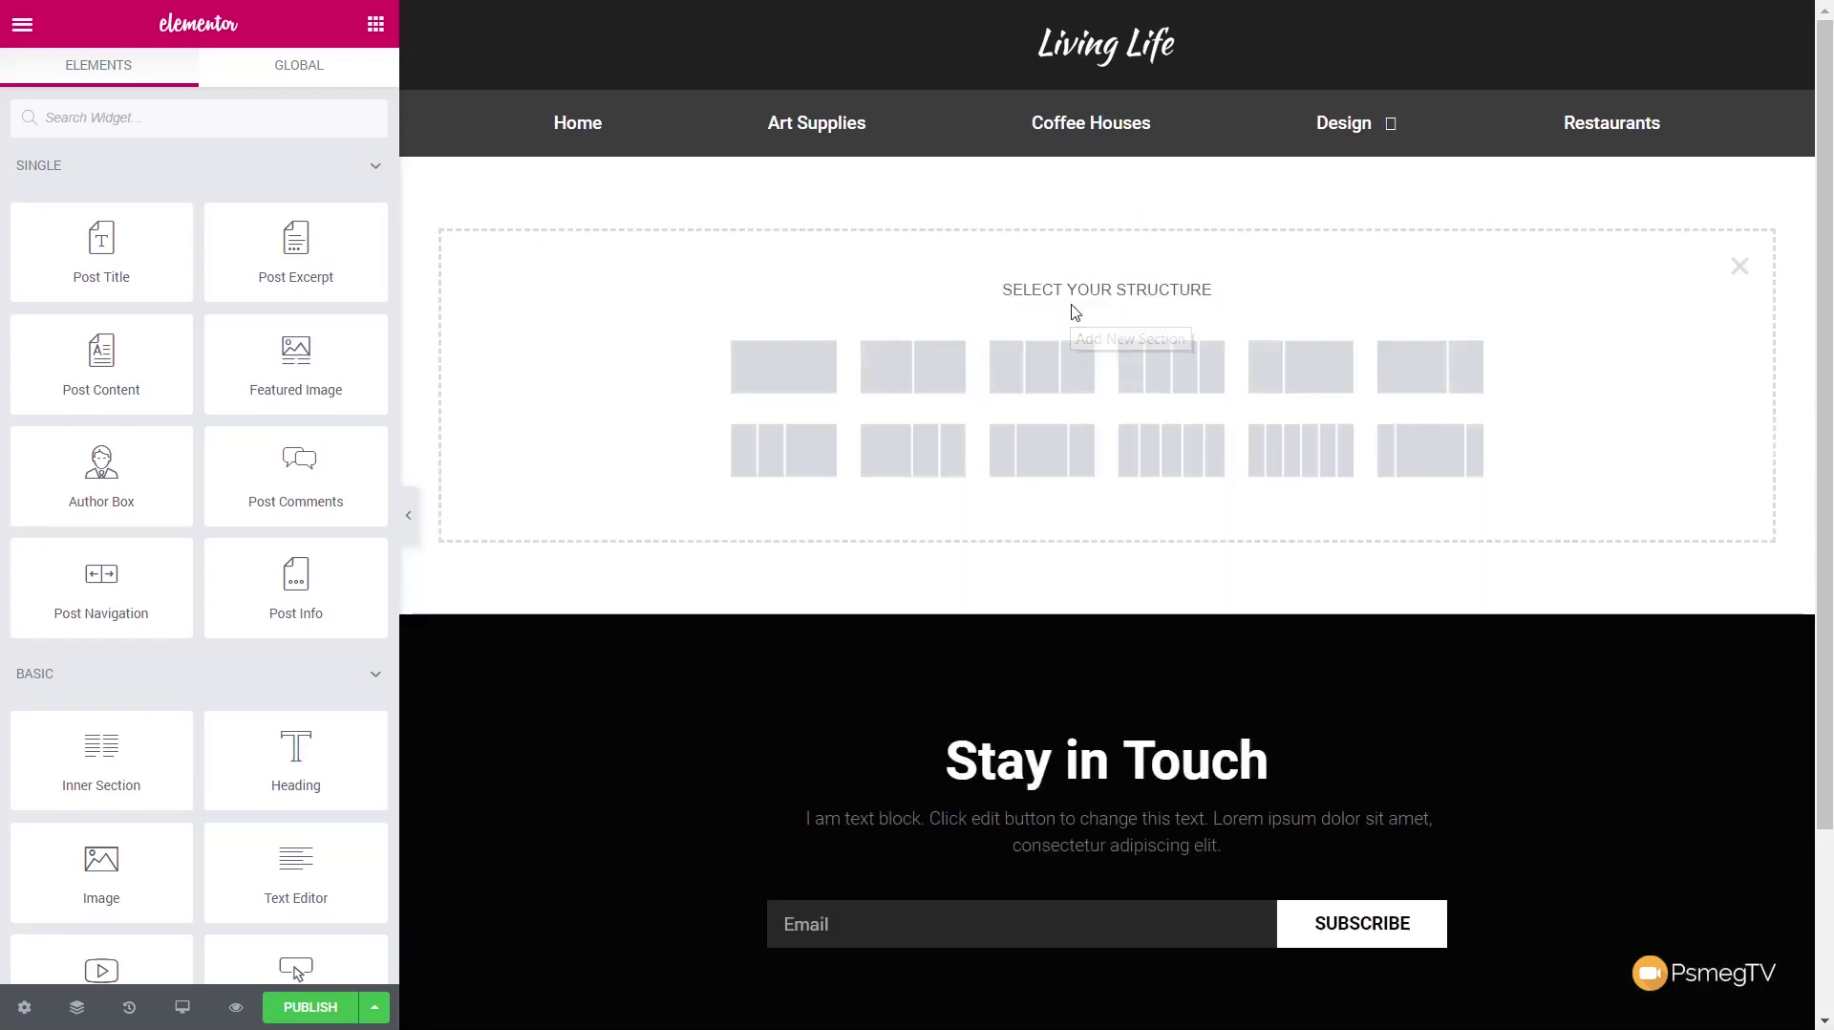
{"action": "left_click", "coordinate": [788, 387]}
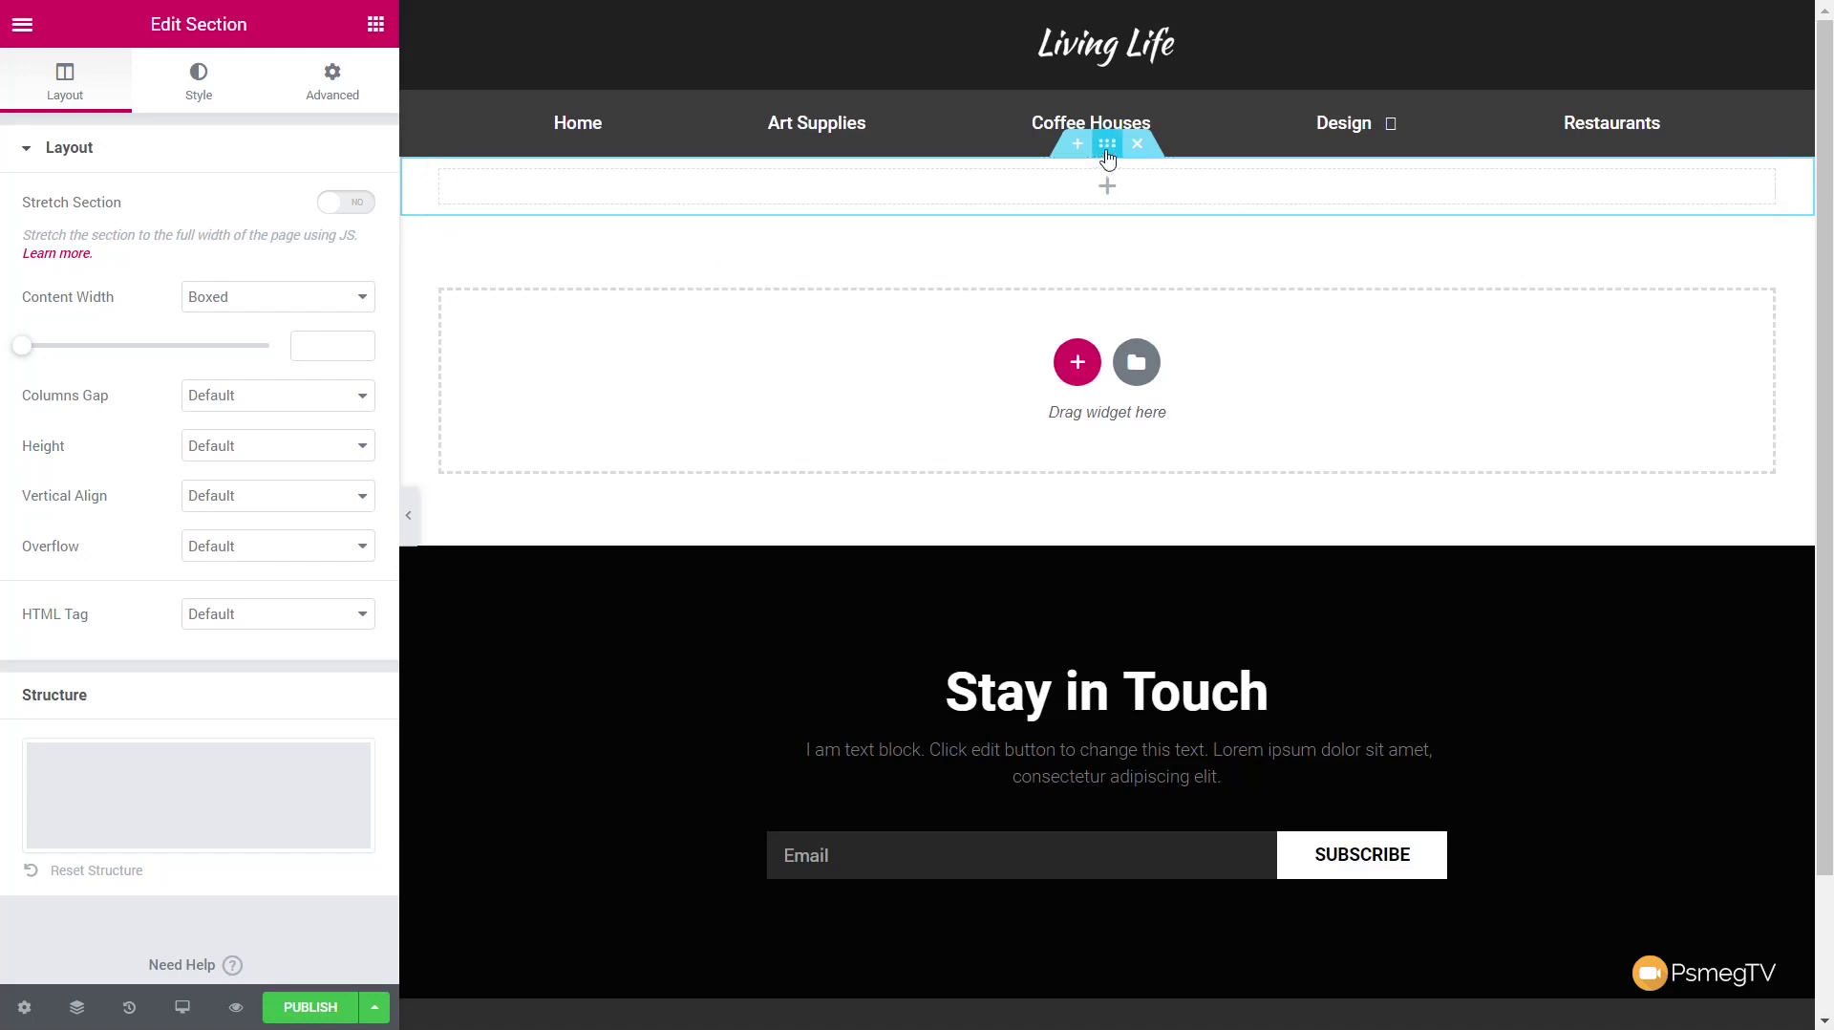
Step: Give the new section a classic background that uses the dynamic Featured Image
{"action": "left_click", "coordinate": [201, 86]}
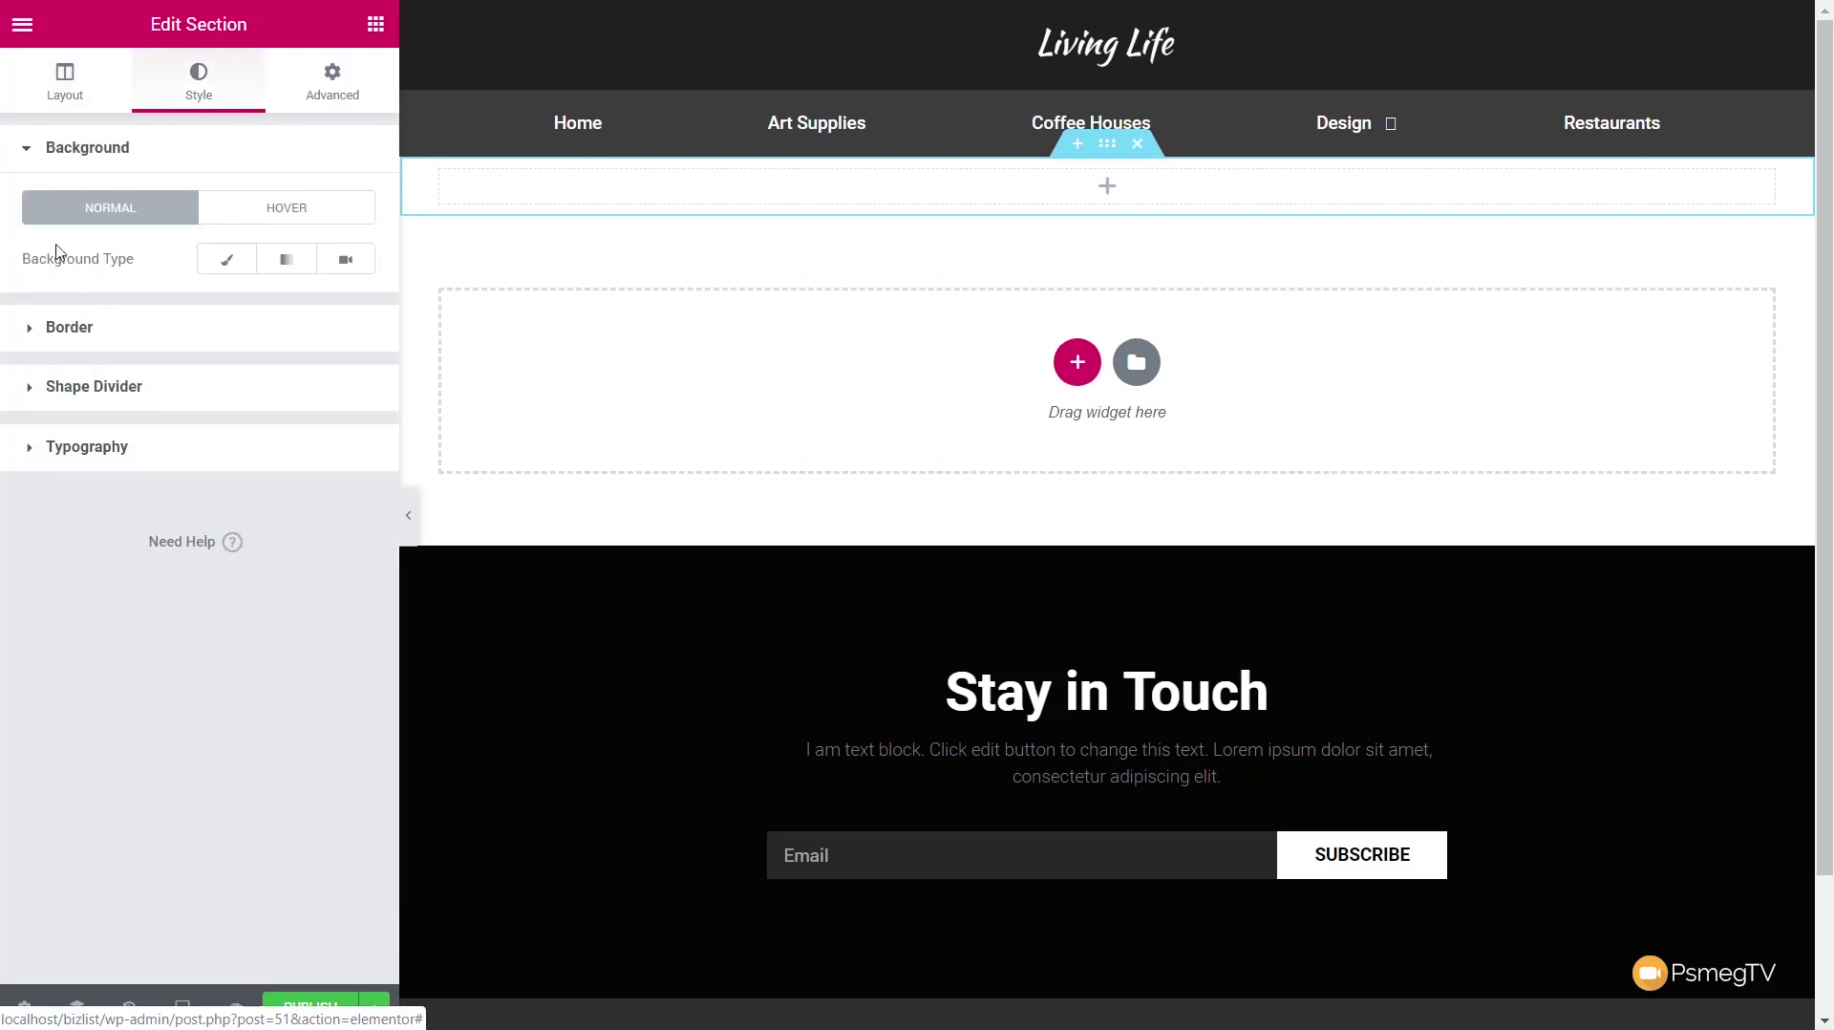
{"action": "left_click", "coordinate": [227, 264]}
{"action": "left_click", "coordinate": [370, 353]}
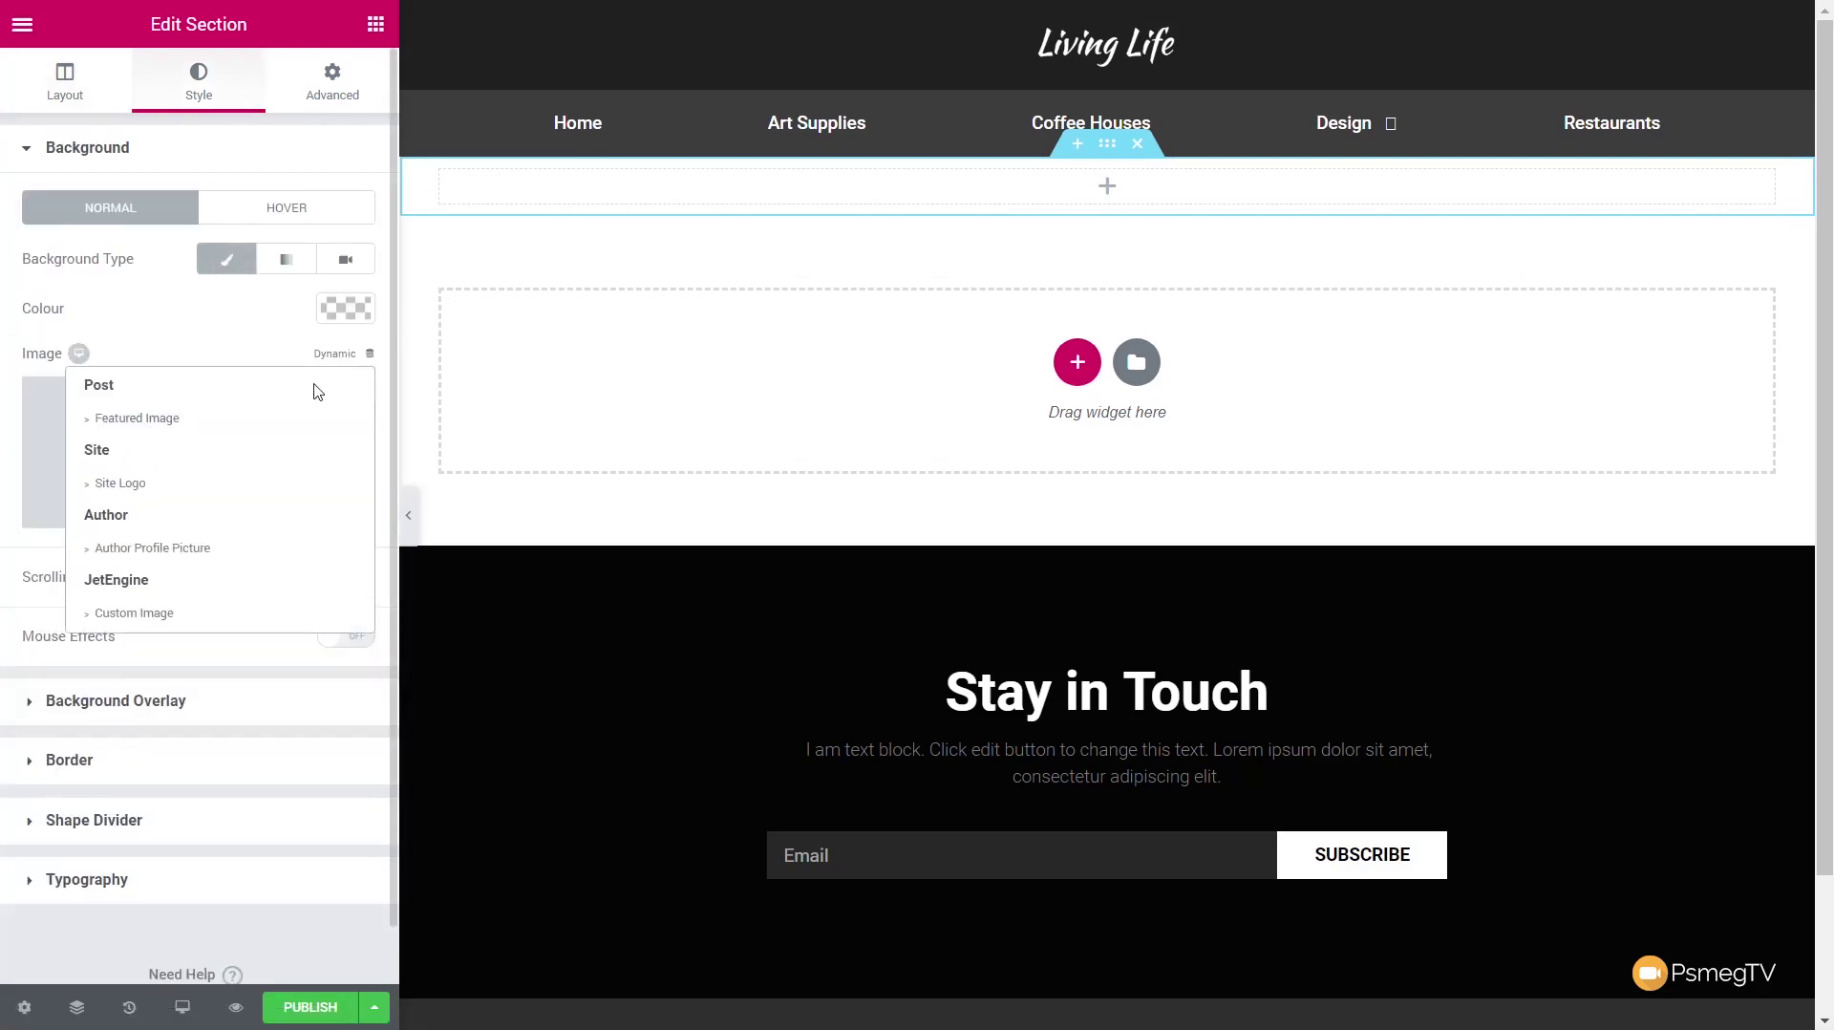
{"action": "left_click", "coordinate": [184, 424]}
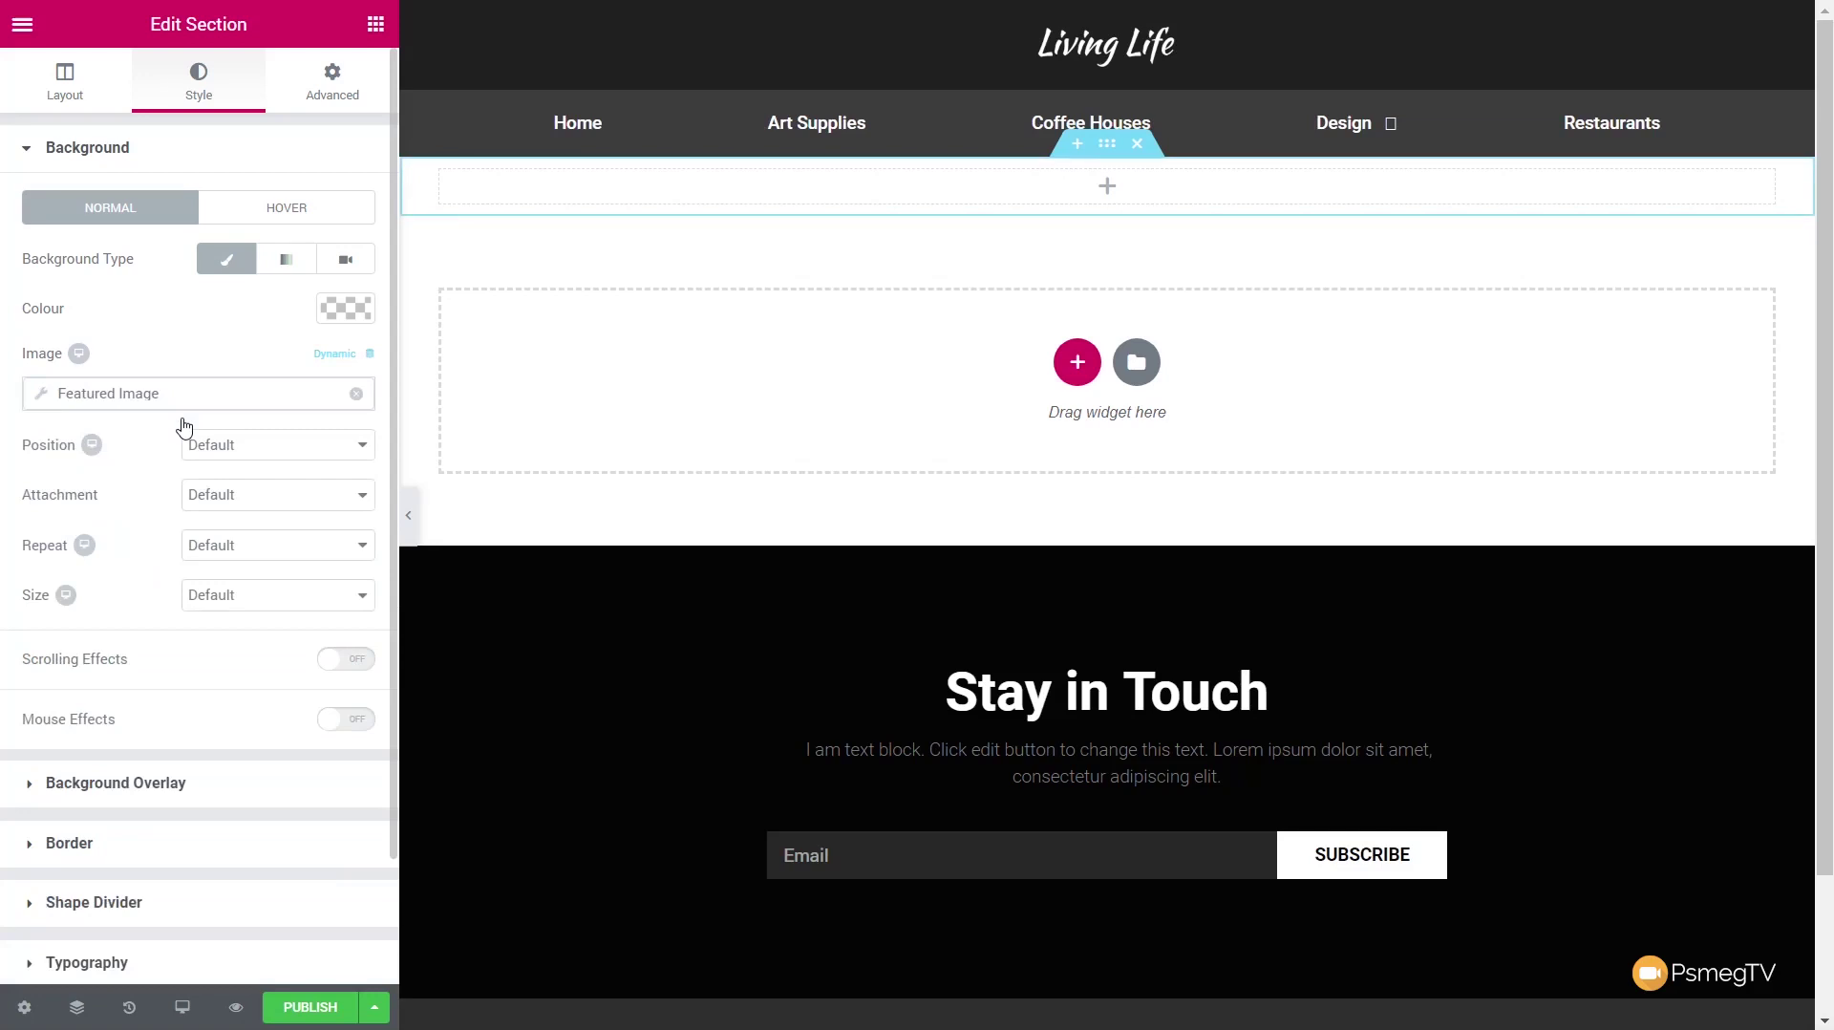
Step: Set the section's background image to Centre Centre position, No-repeat and Cover size
{"action": "left_click", "coordinate": [217, 446]}
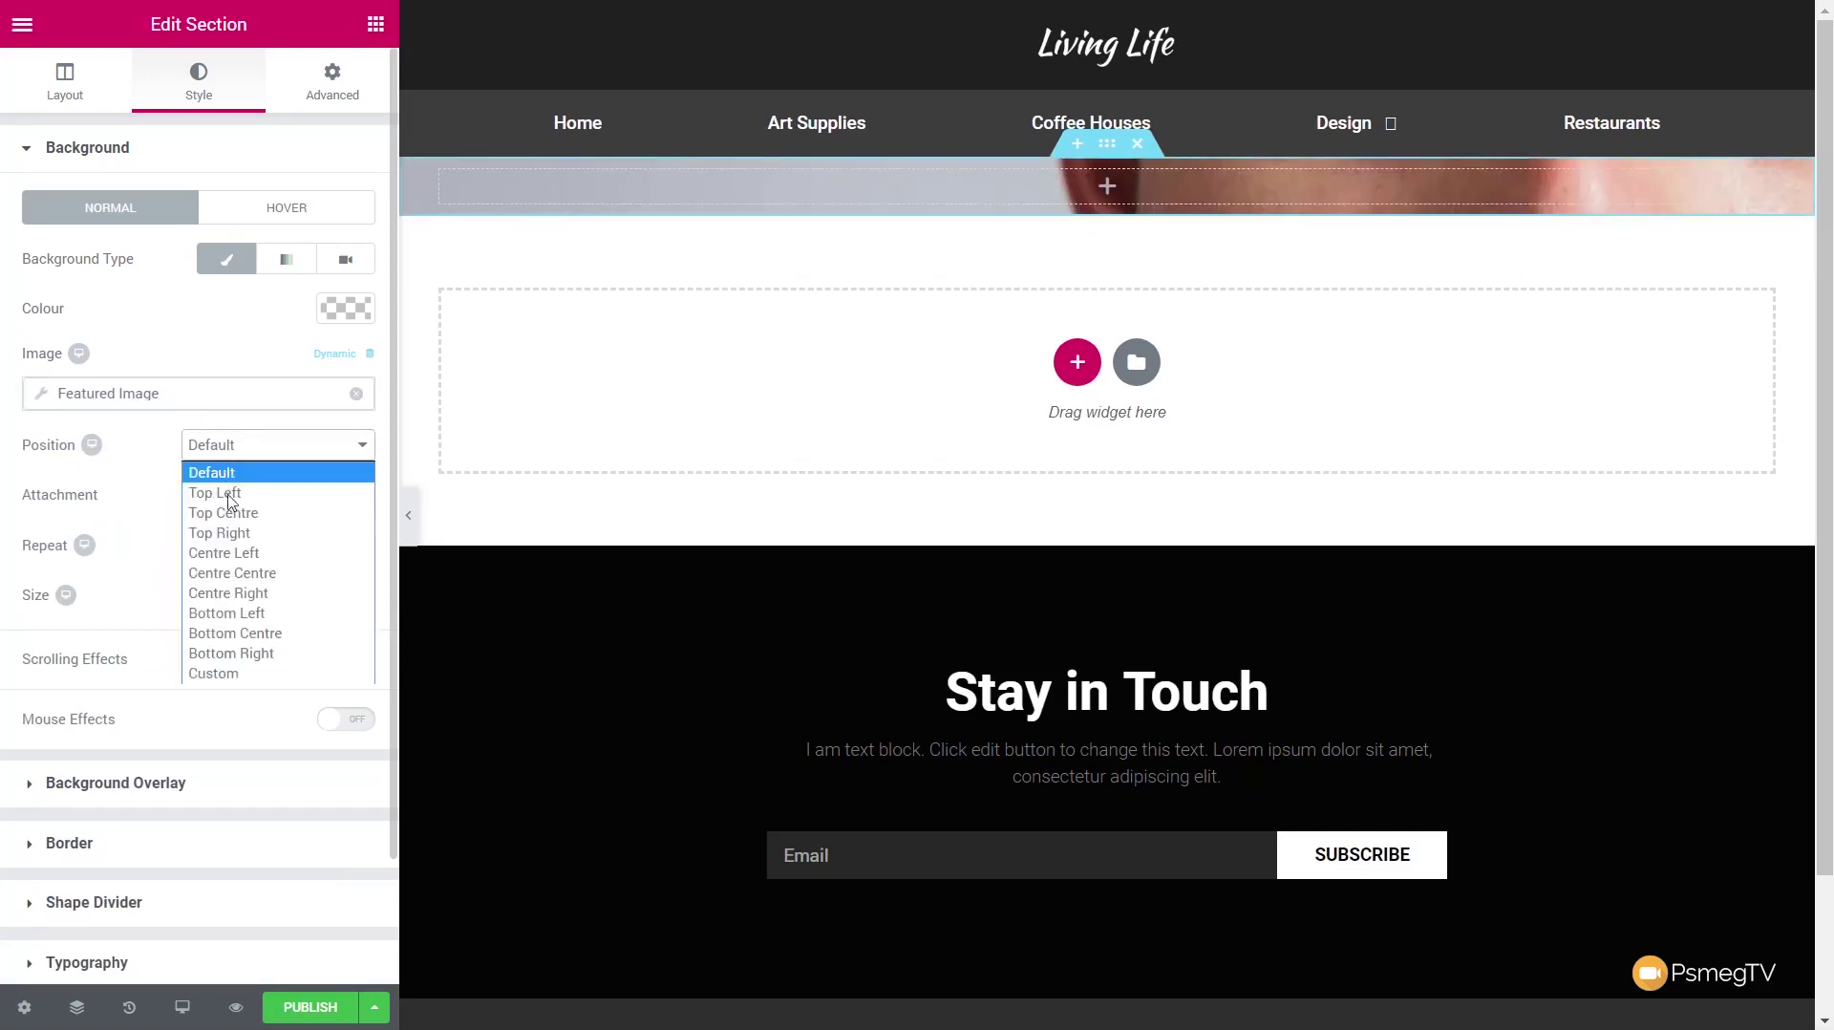
{"action": "left_click", "coordinate": [237, 575]}
{"action": "left_click", "coordinate": [266, 545]}
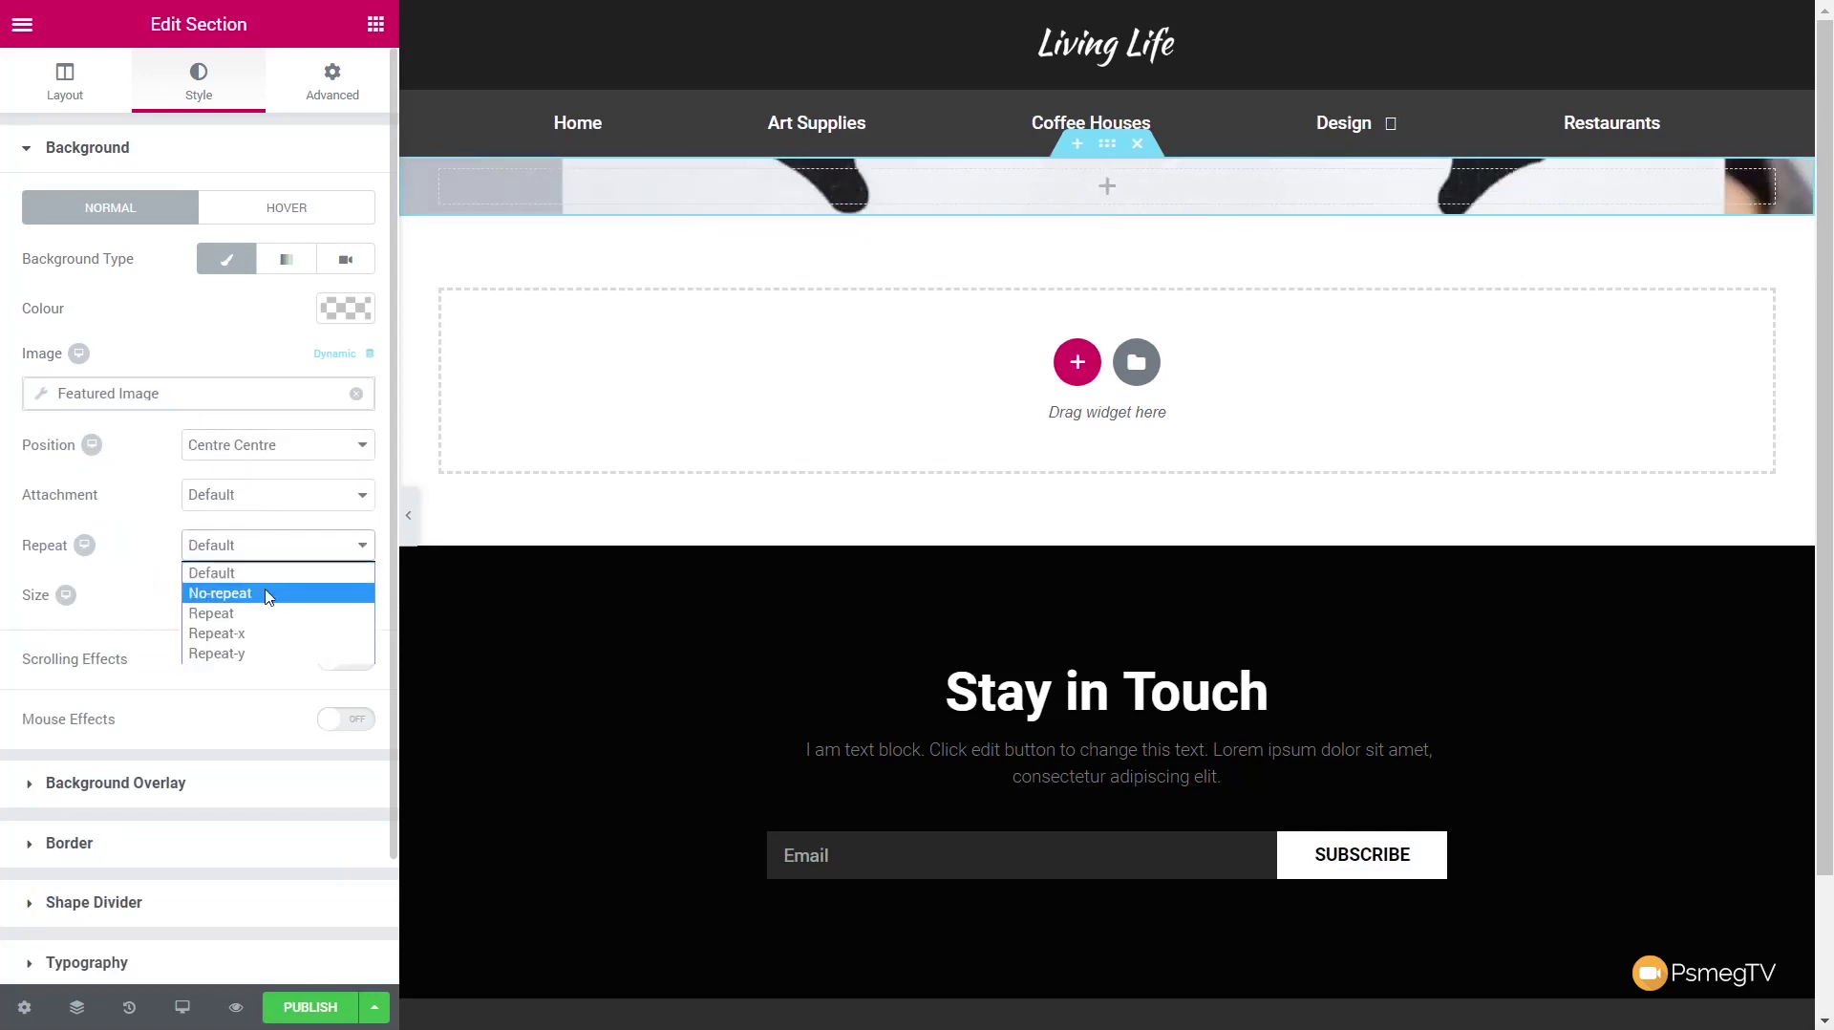
{"action": "left_click", "coordinate": [270, 594]}
{"action": "left_click", "coordinate": [267, 595]}
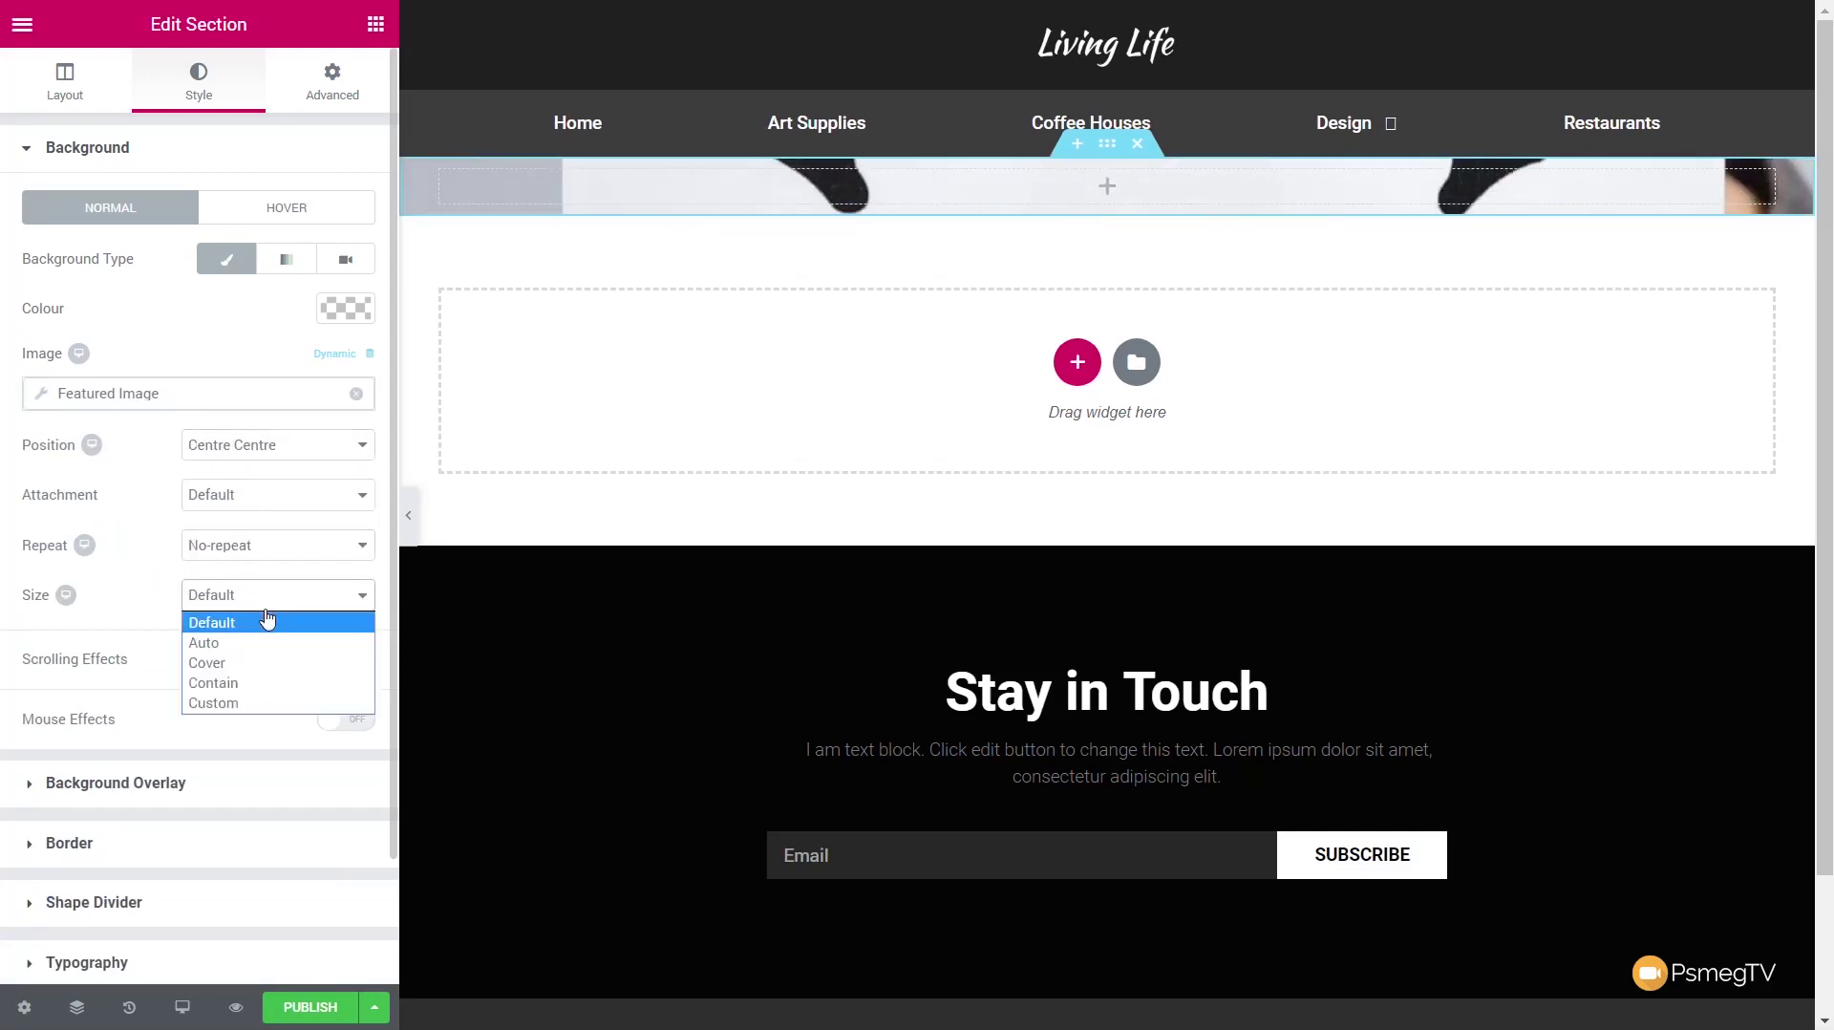
{"action": "left_click", "coordinate": [263, 668]}
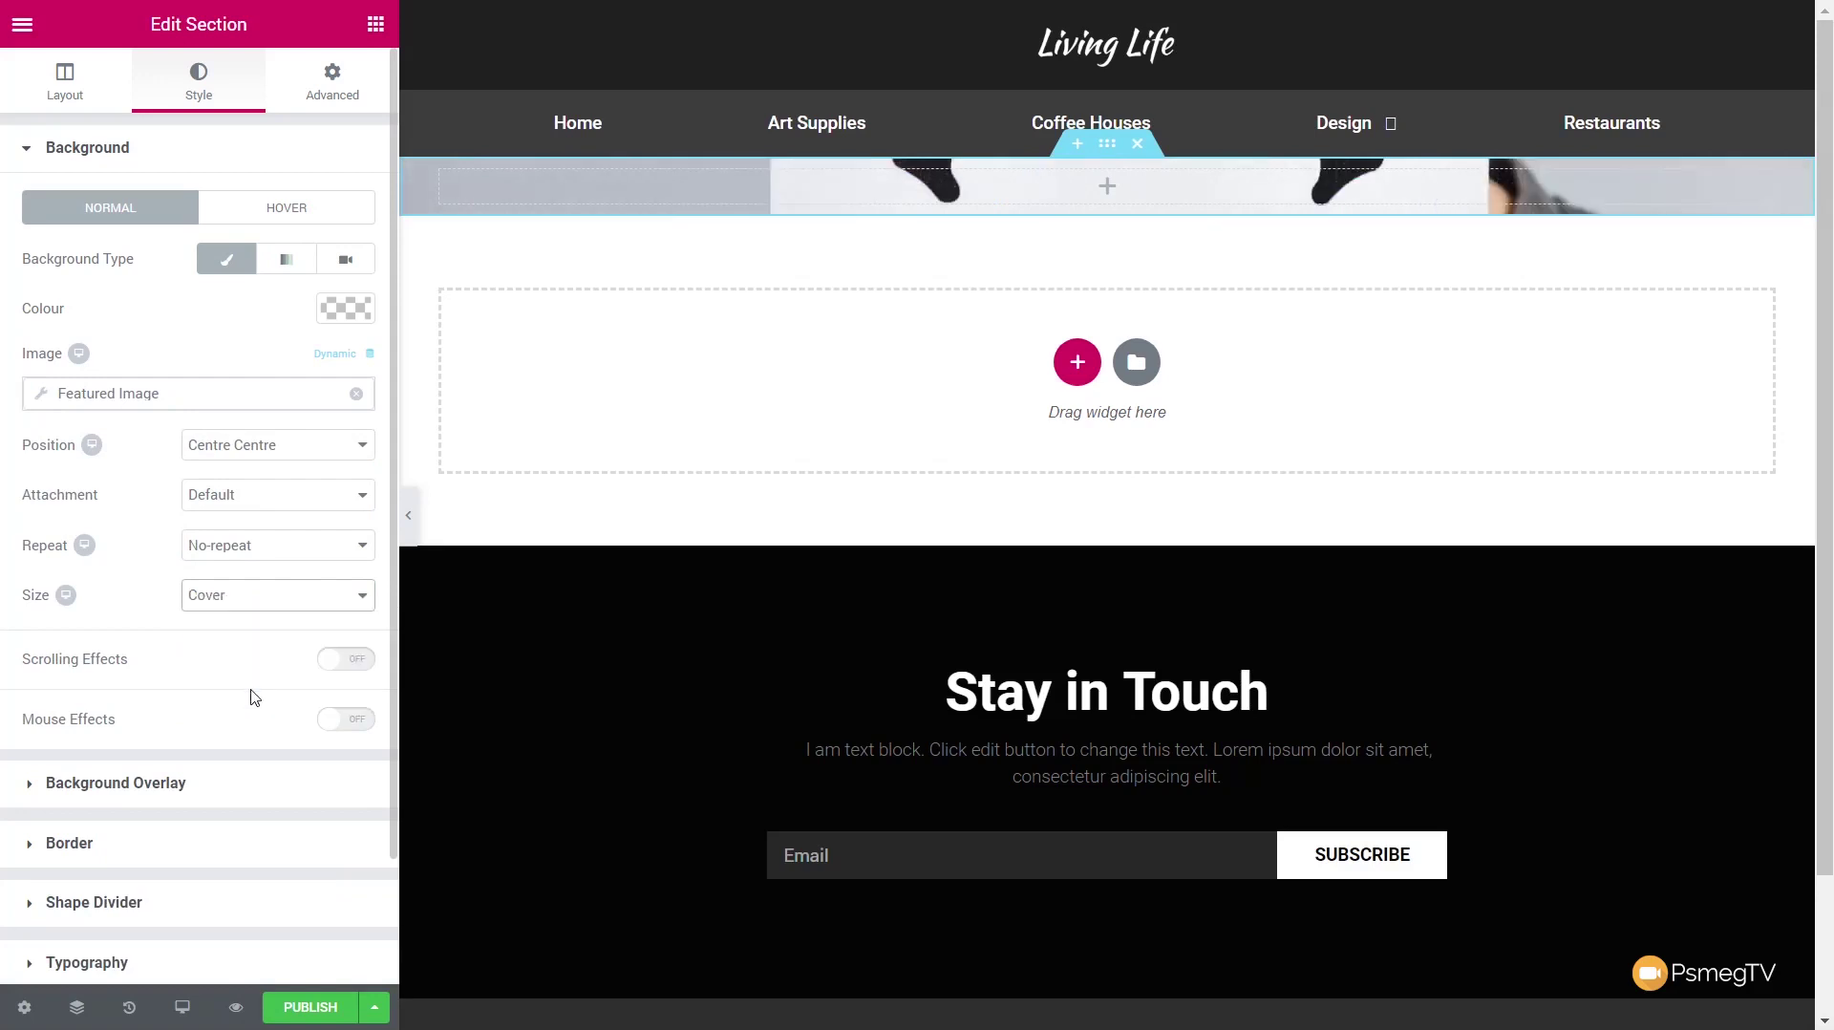
Step: Add a classic background overlay to the section in black (#000000) with an opacity of 0.7
{"action": "left_click", "coordinate": [113, 797]}
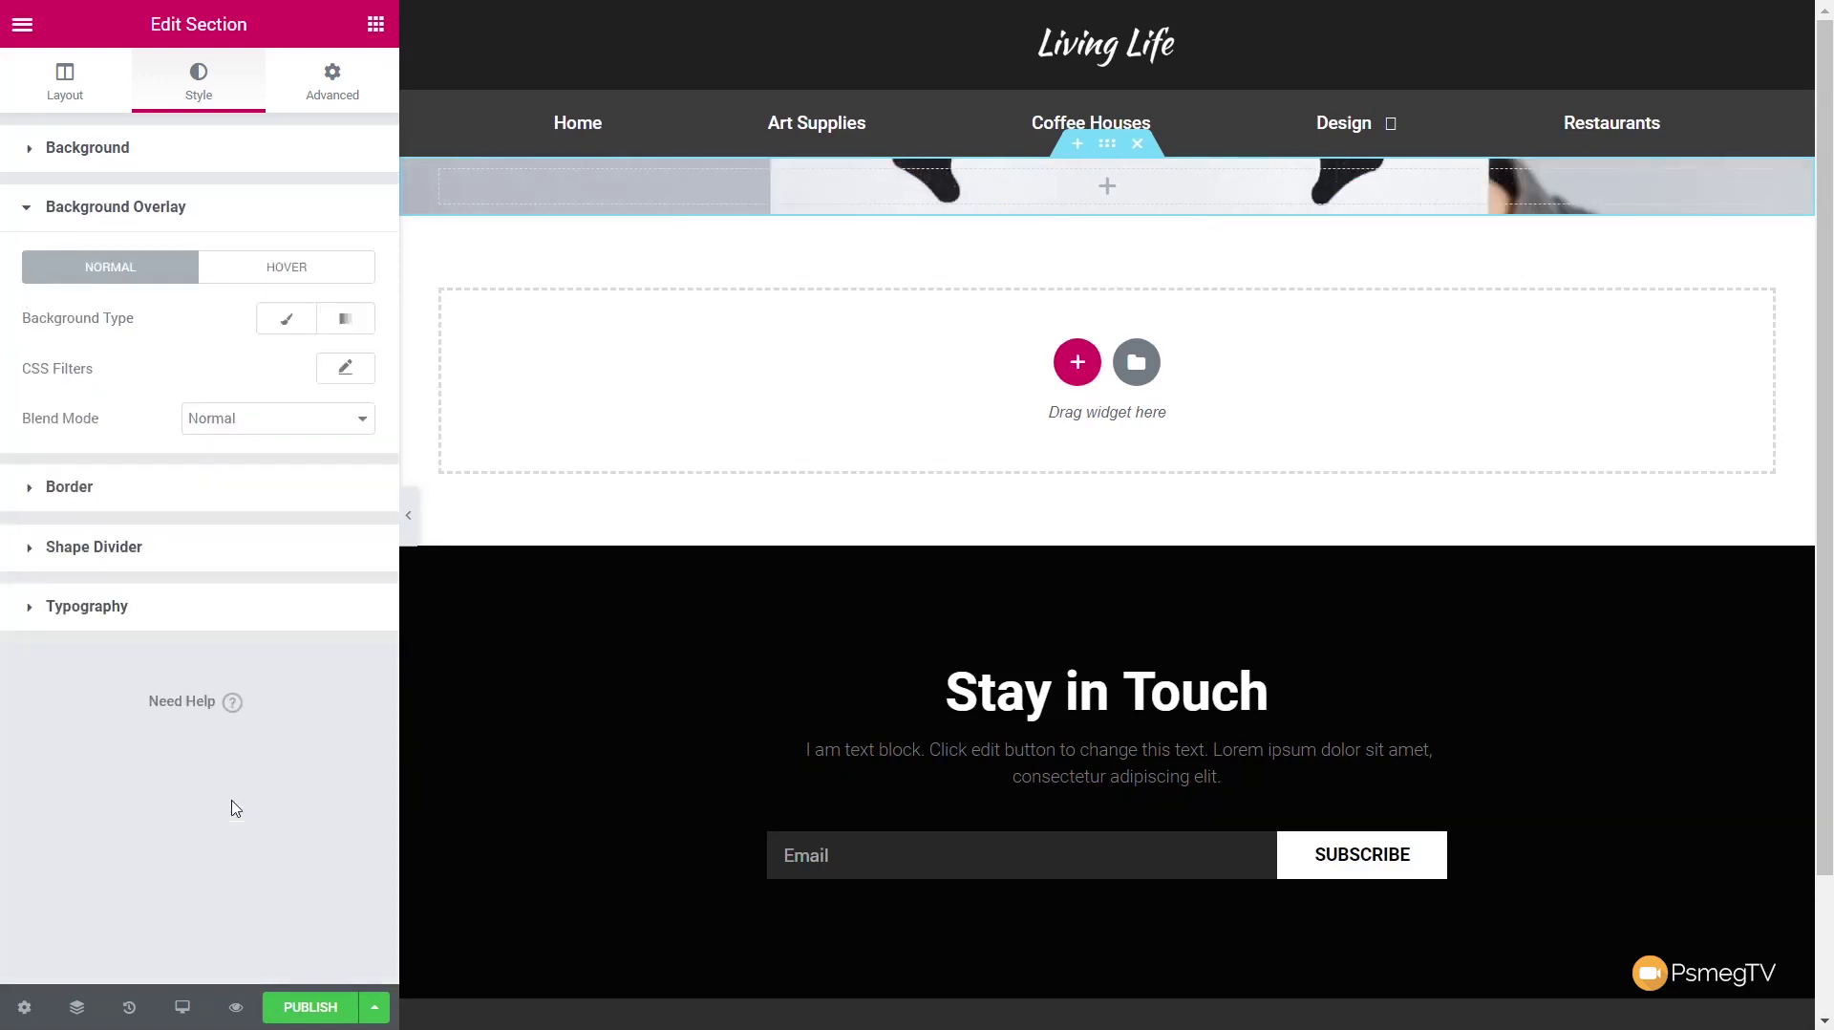
{"action": "left_click", "coordinate": [293, 326]}
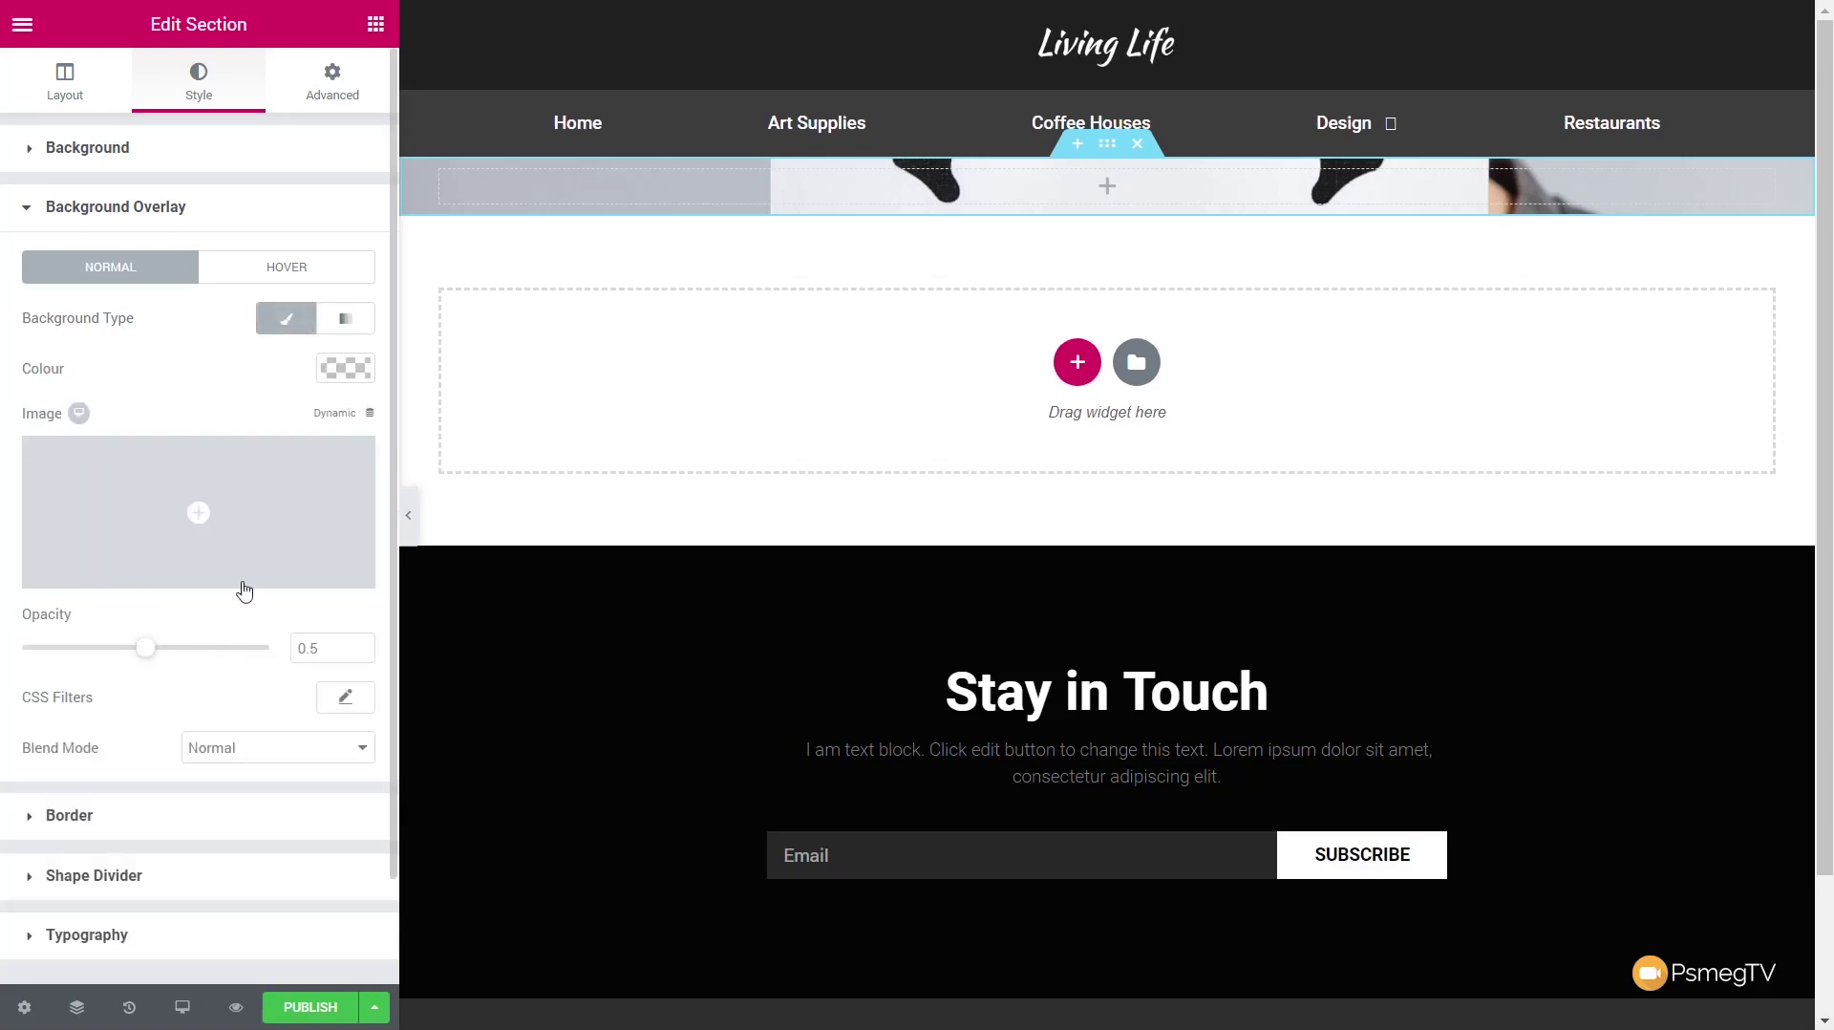
{"action": "left_click", "coordinate": [346, 368]}
{"action": "left_click", "coordinate": [257, 650]}
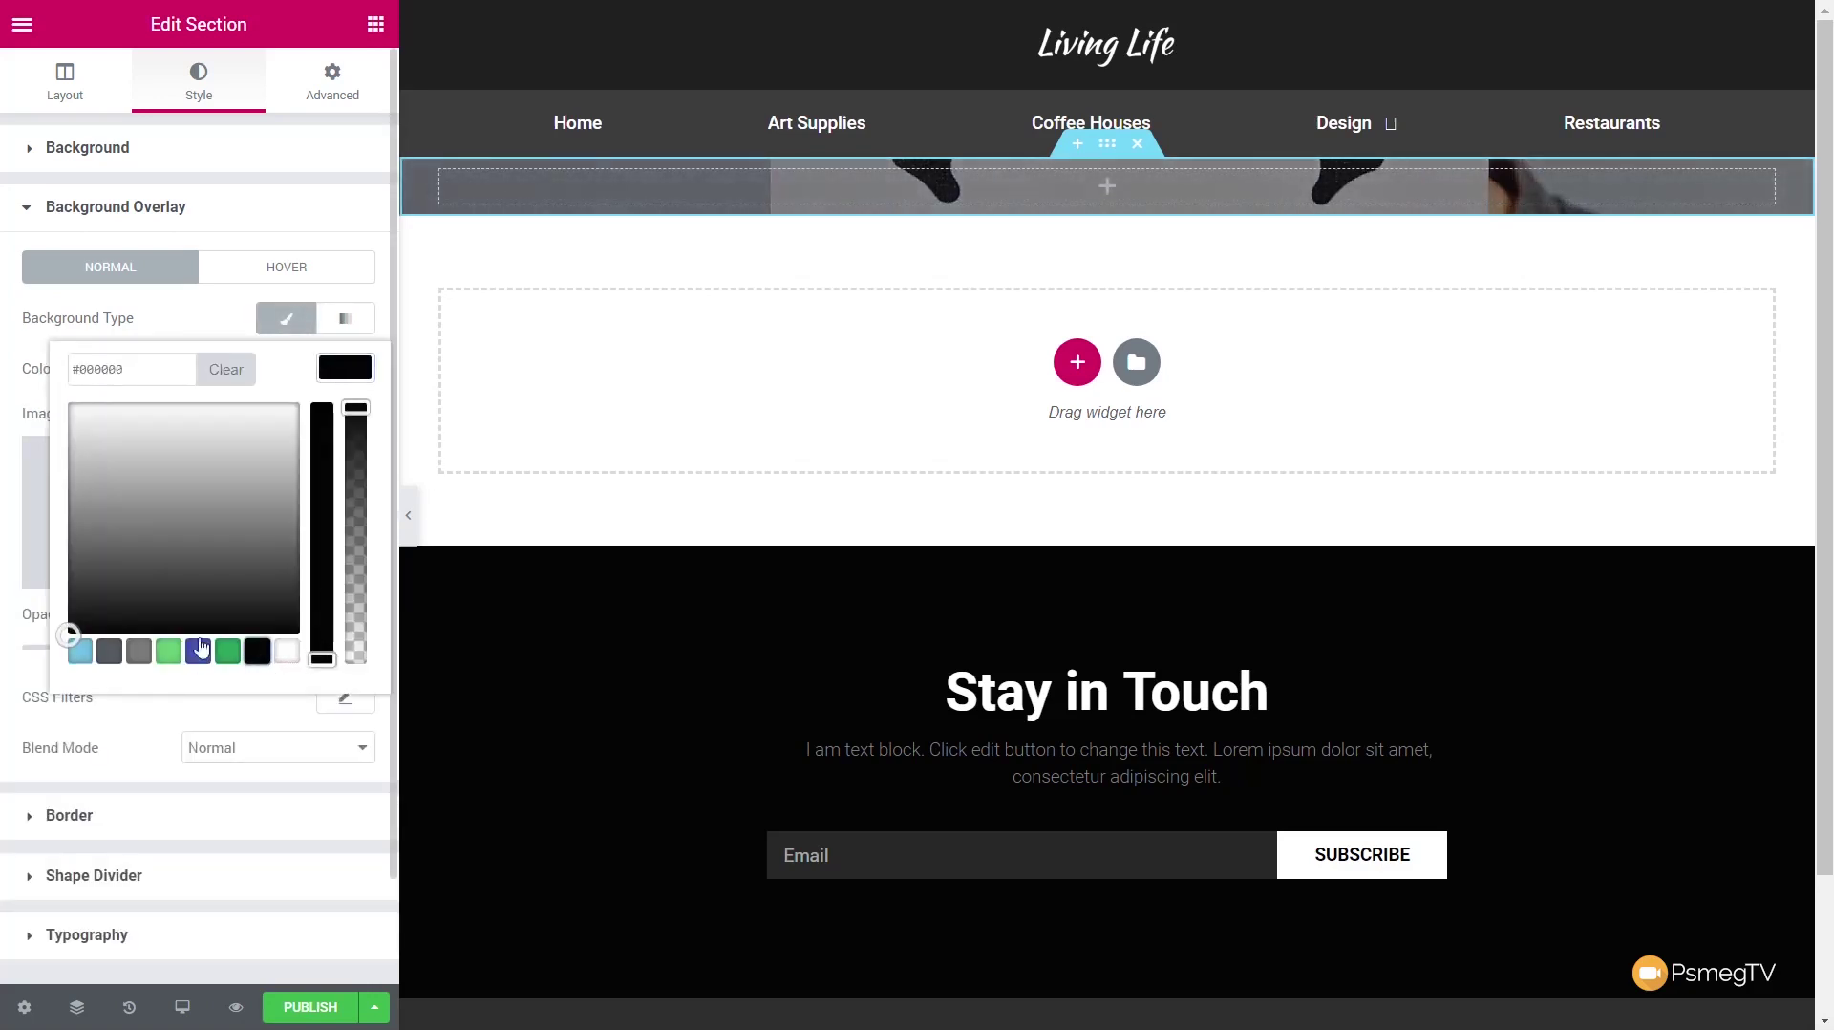
{"action": "left_click", "coordinate": [330, 368]}
{"action": "left_click_drag", "start_coordinate": [146, 649], "coordinate": [196, 649]}
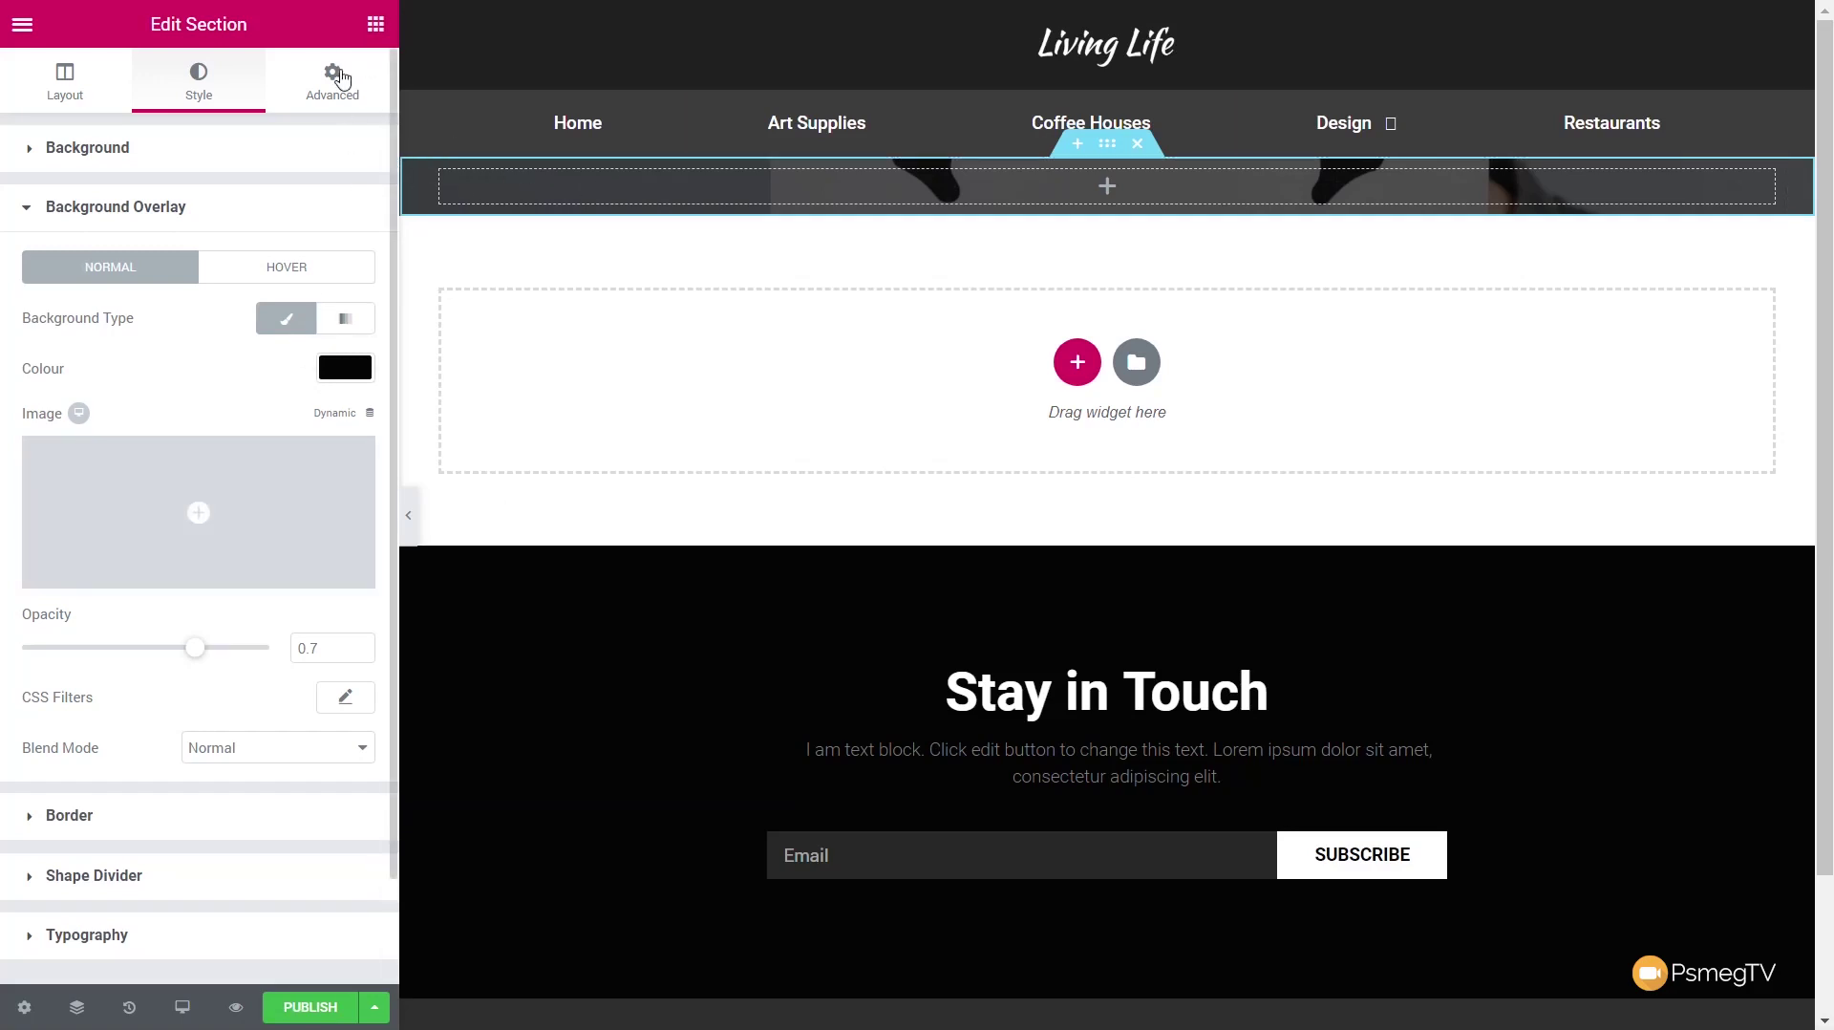
Step: Add a Post Title widget to the section and place a Divider widget below it
{"action": "left_click", "coordinate": [375, 27]}
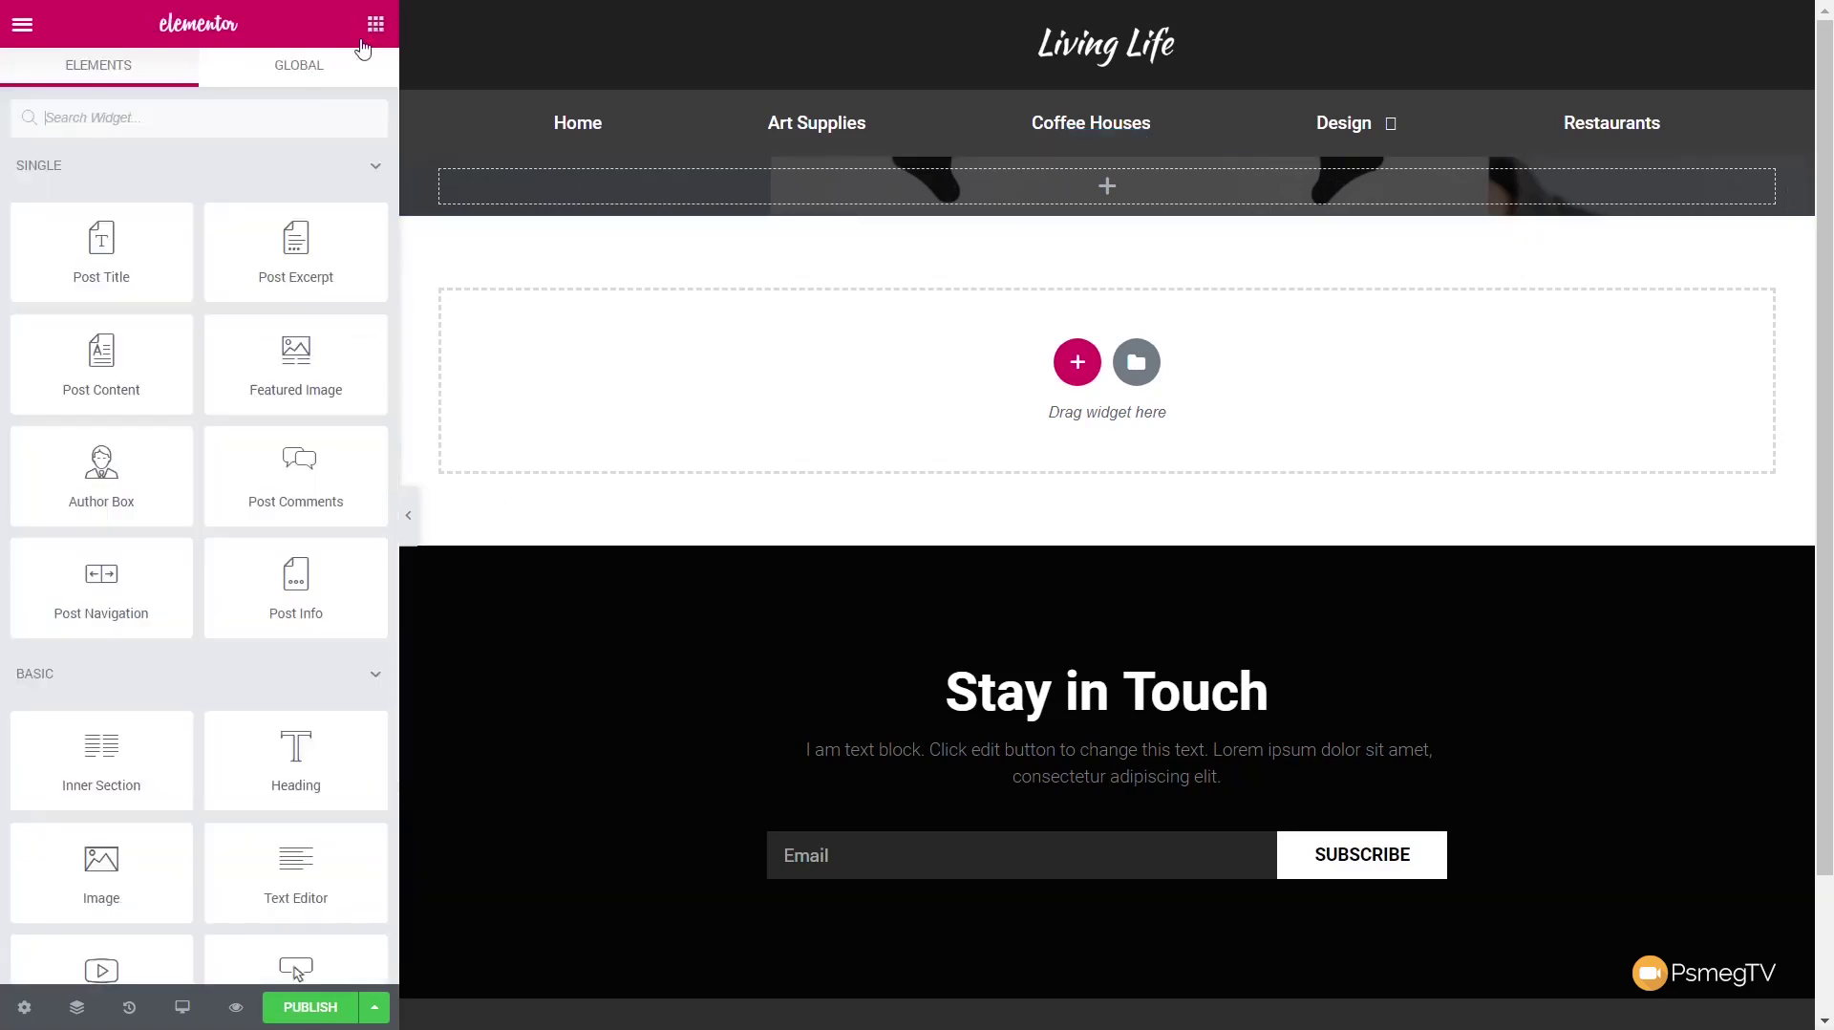
{"action": "left_click_drag", "start_coordinate": [91, 292], "coordinate": [536, 196]}
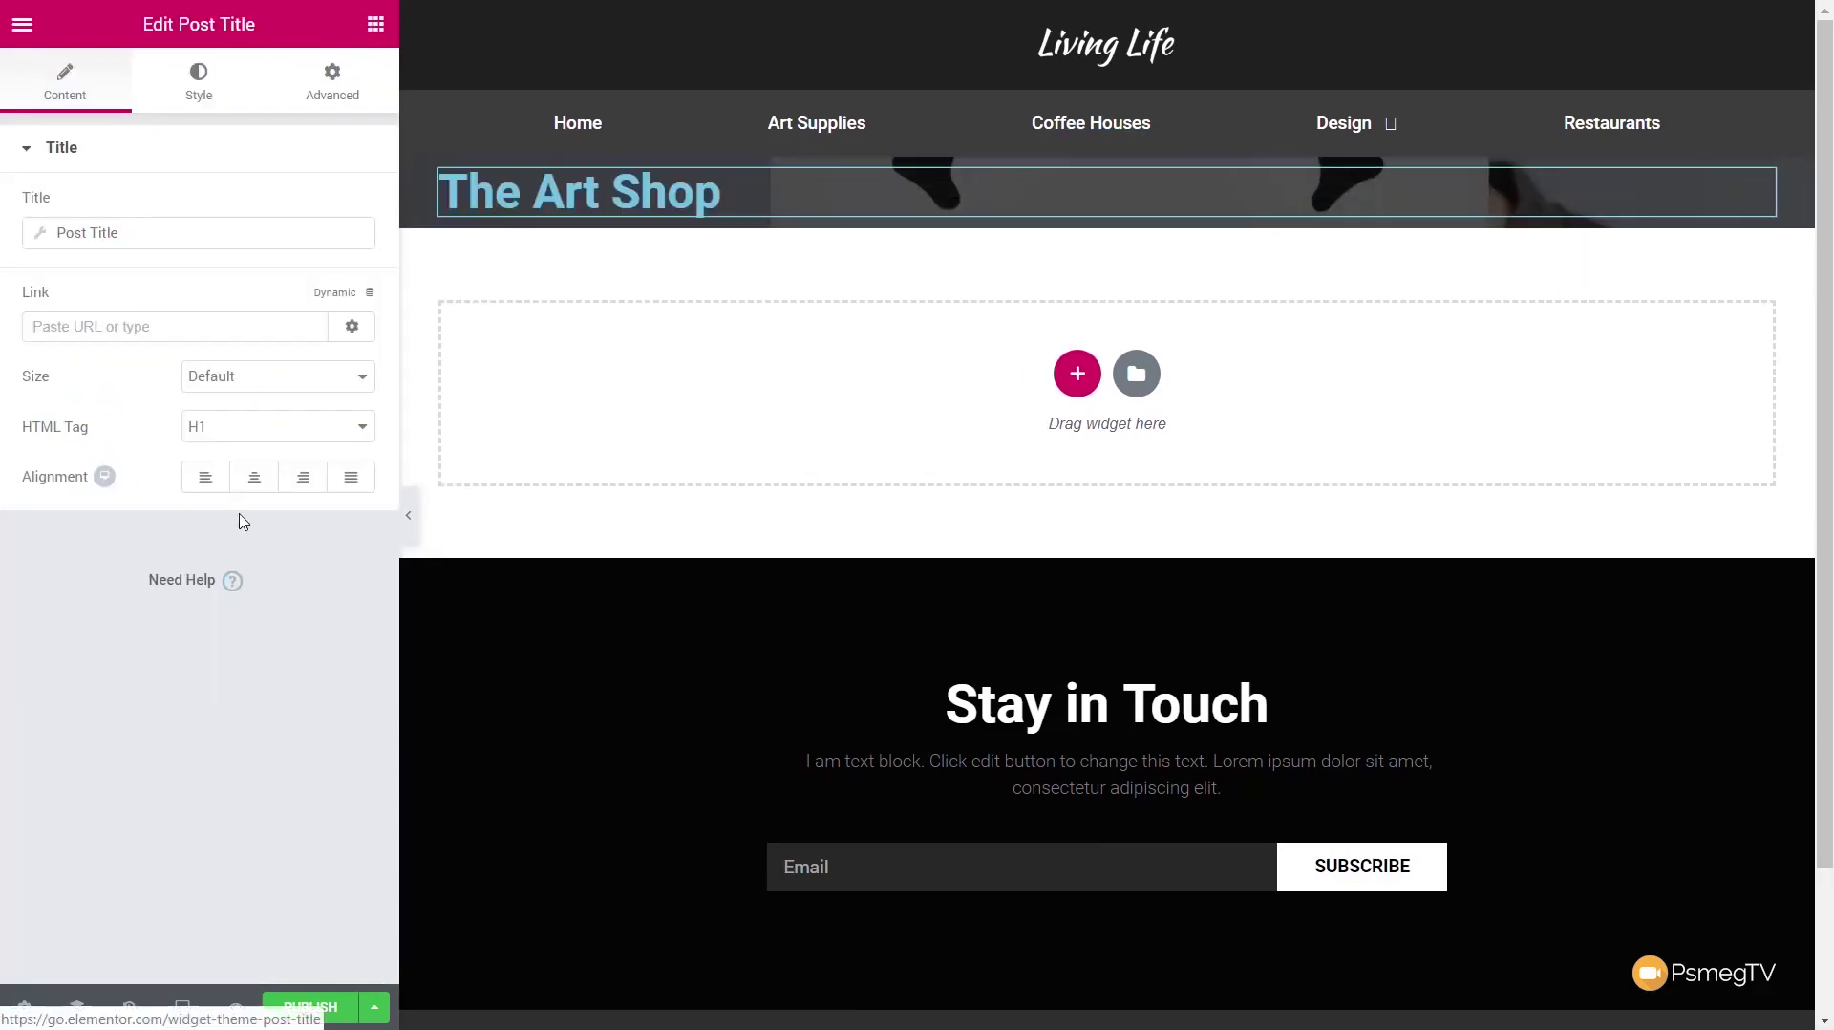
{"action": "left_click", "coordinate": [377, 32]}
{"action": "scroll", "coordinate": [197, 779], "scroll_direction": "down", "scroll_amount": 5}
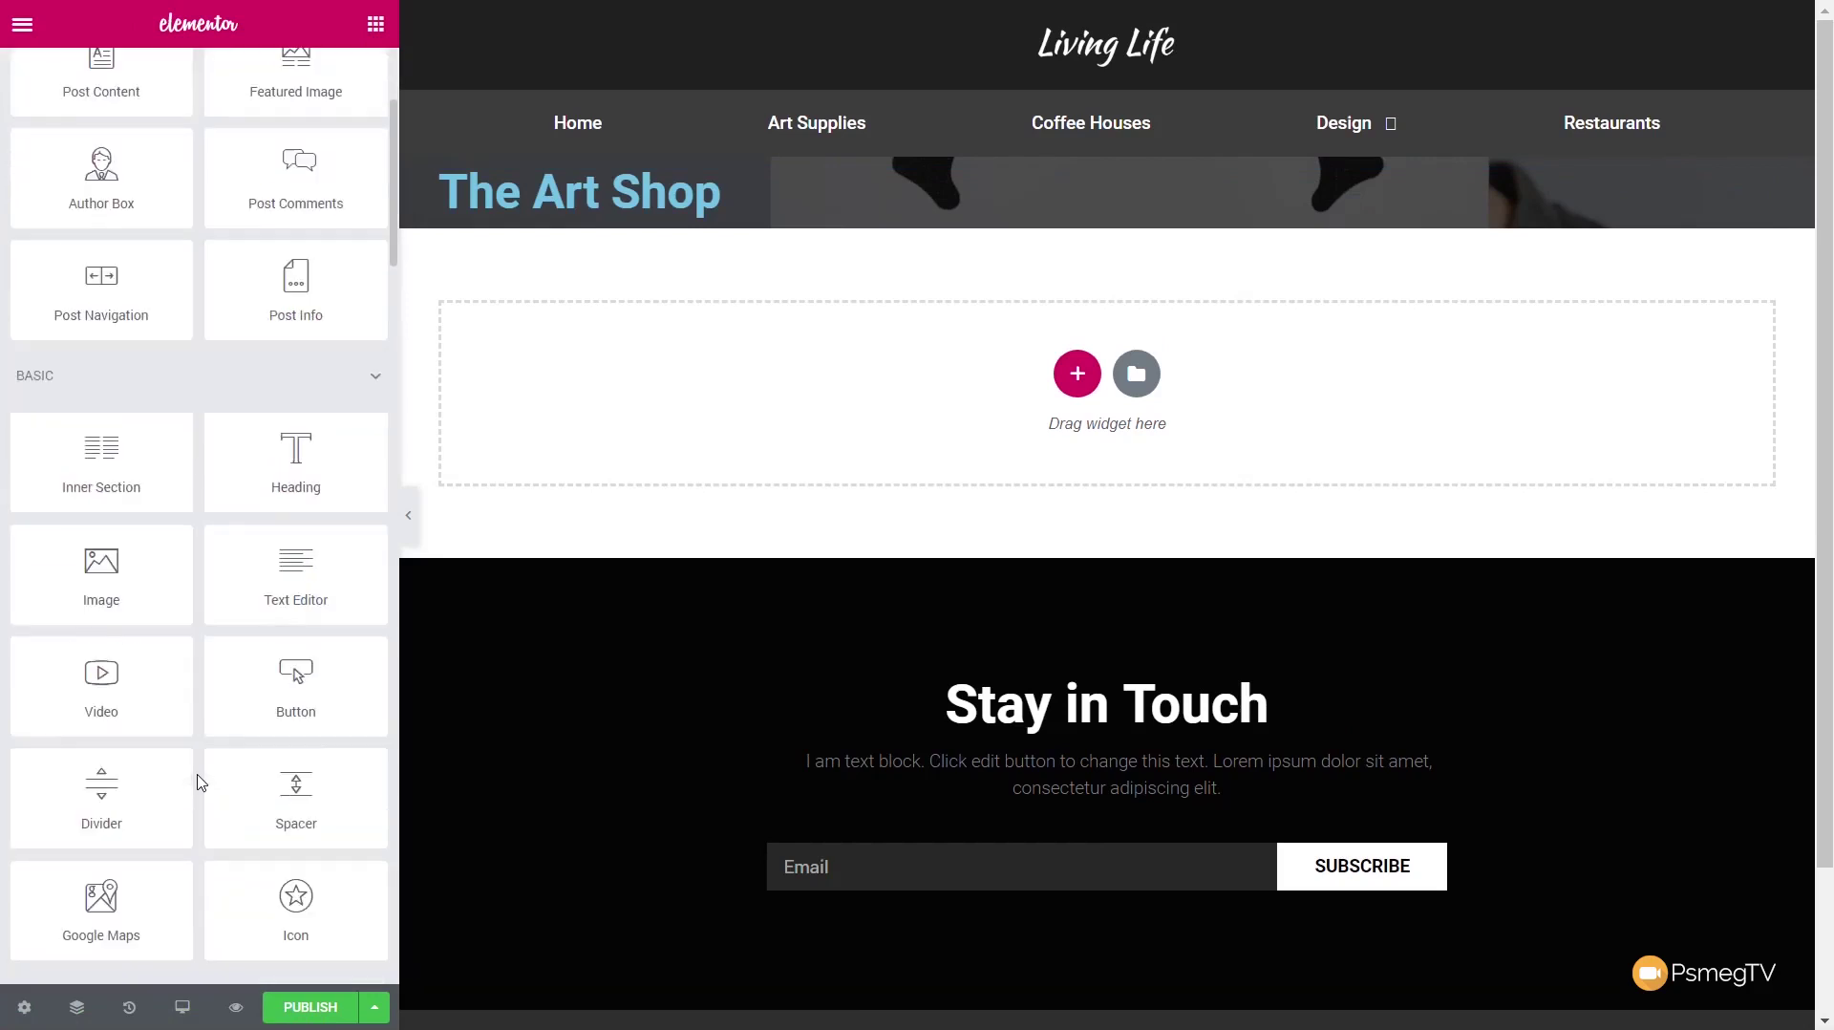
{"action": "left_click_drag", "start_coordinate": [118, 657], "coordinate": [554, 229]}
Step: Add a Heading below the divider and link its title to the JetEngine custom field Business Strapline
{"action": "left_click", "coordinate": [376, 29]}
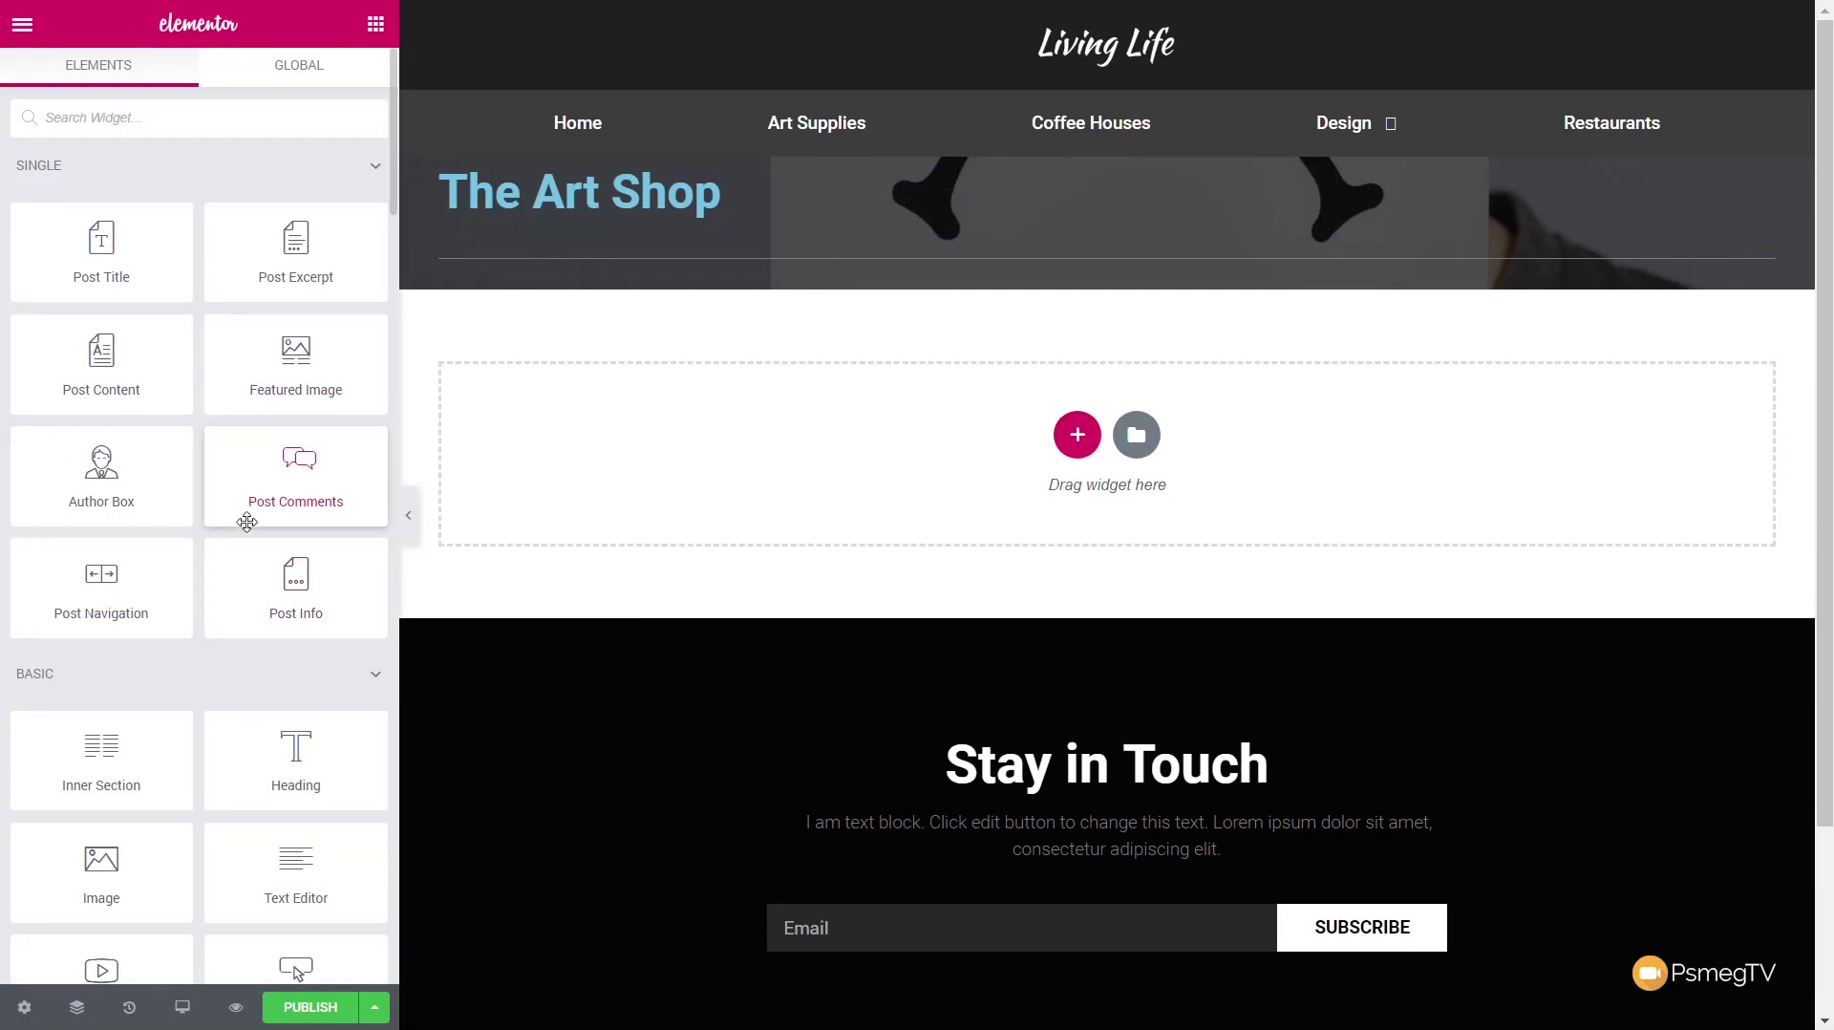
{"action": "left_click_drag", "start_coordinate": [292, 755], "coordinate": [577, 279]}
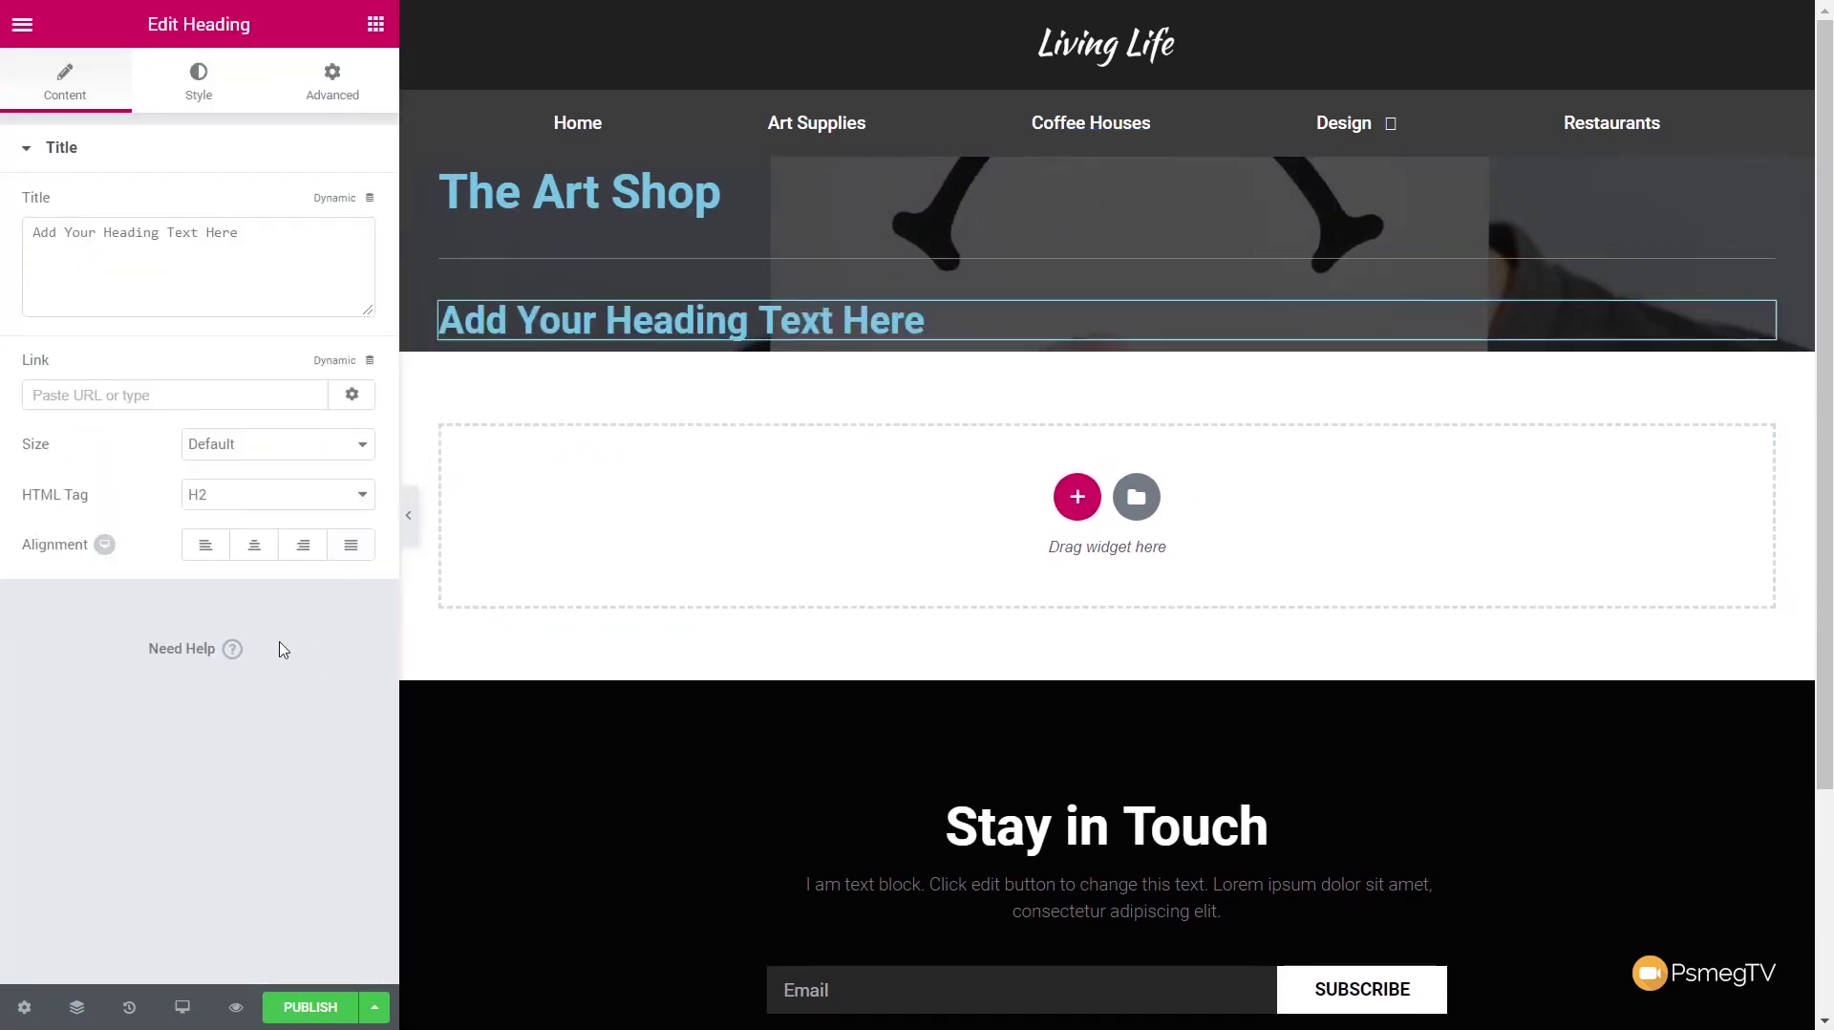
{"action": "left_click", "coordinate": [370, 198]}
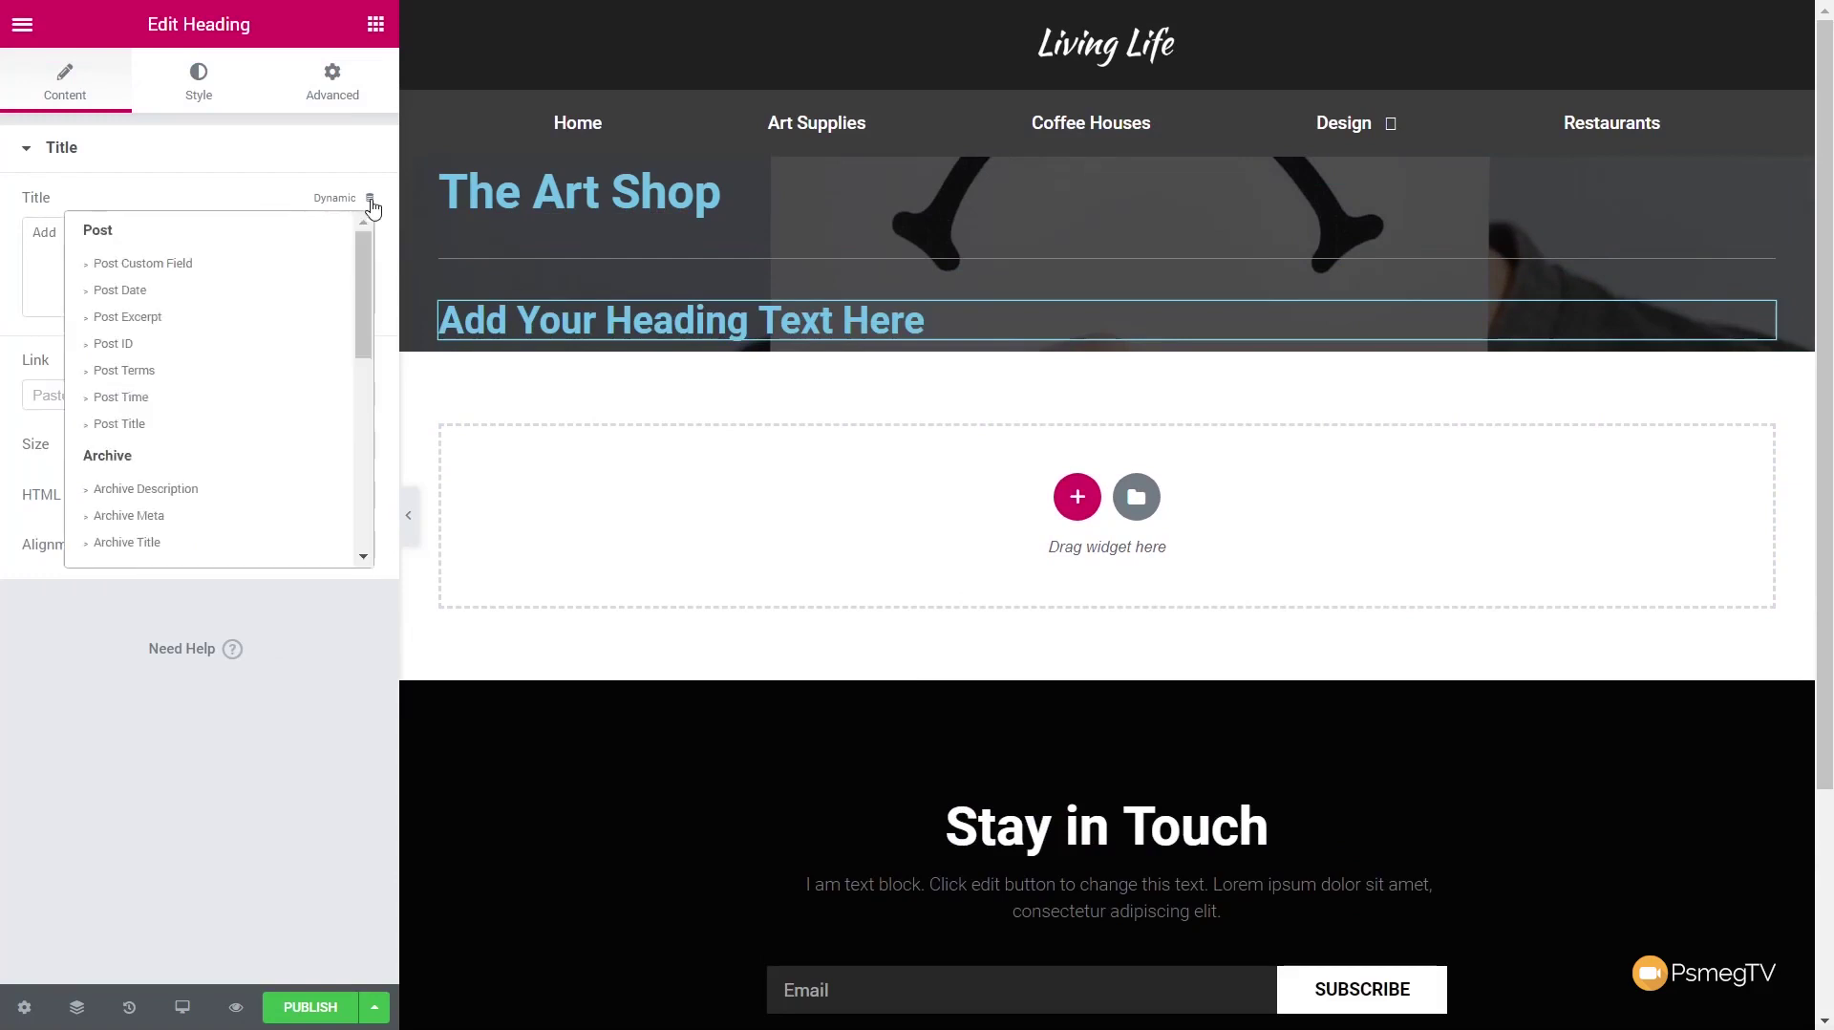
{"action": "scroll", "coordinate": [371, 322], "scroll_direction": "down", "scroll_amount": 2}
{"action": "scroll", "coordinate": [370, 322], "scroll_direction": "down", "scroll_amount": 3}
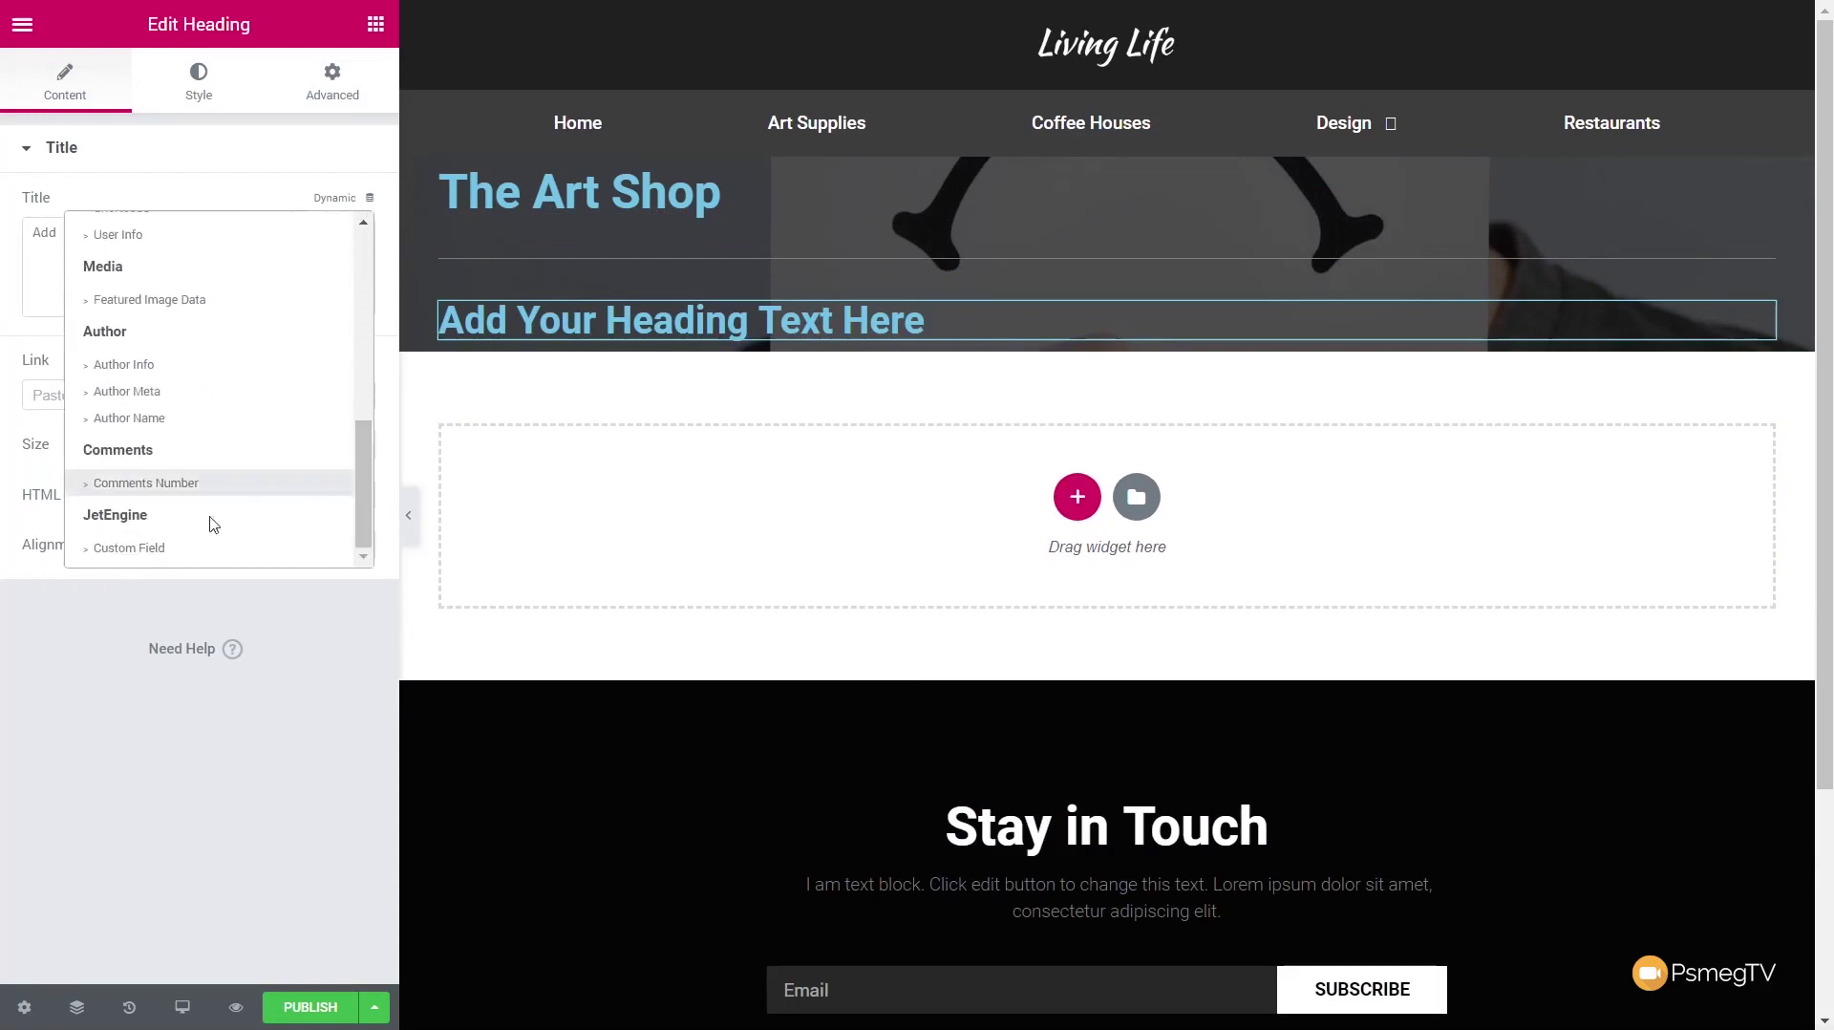
{"action": "left_click", "coordinate": [145, 549]}
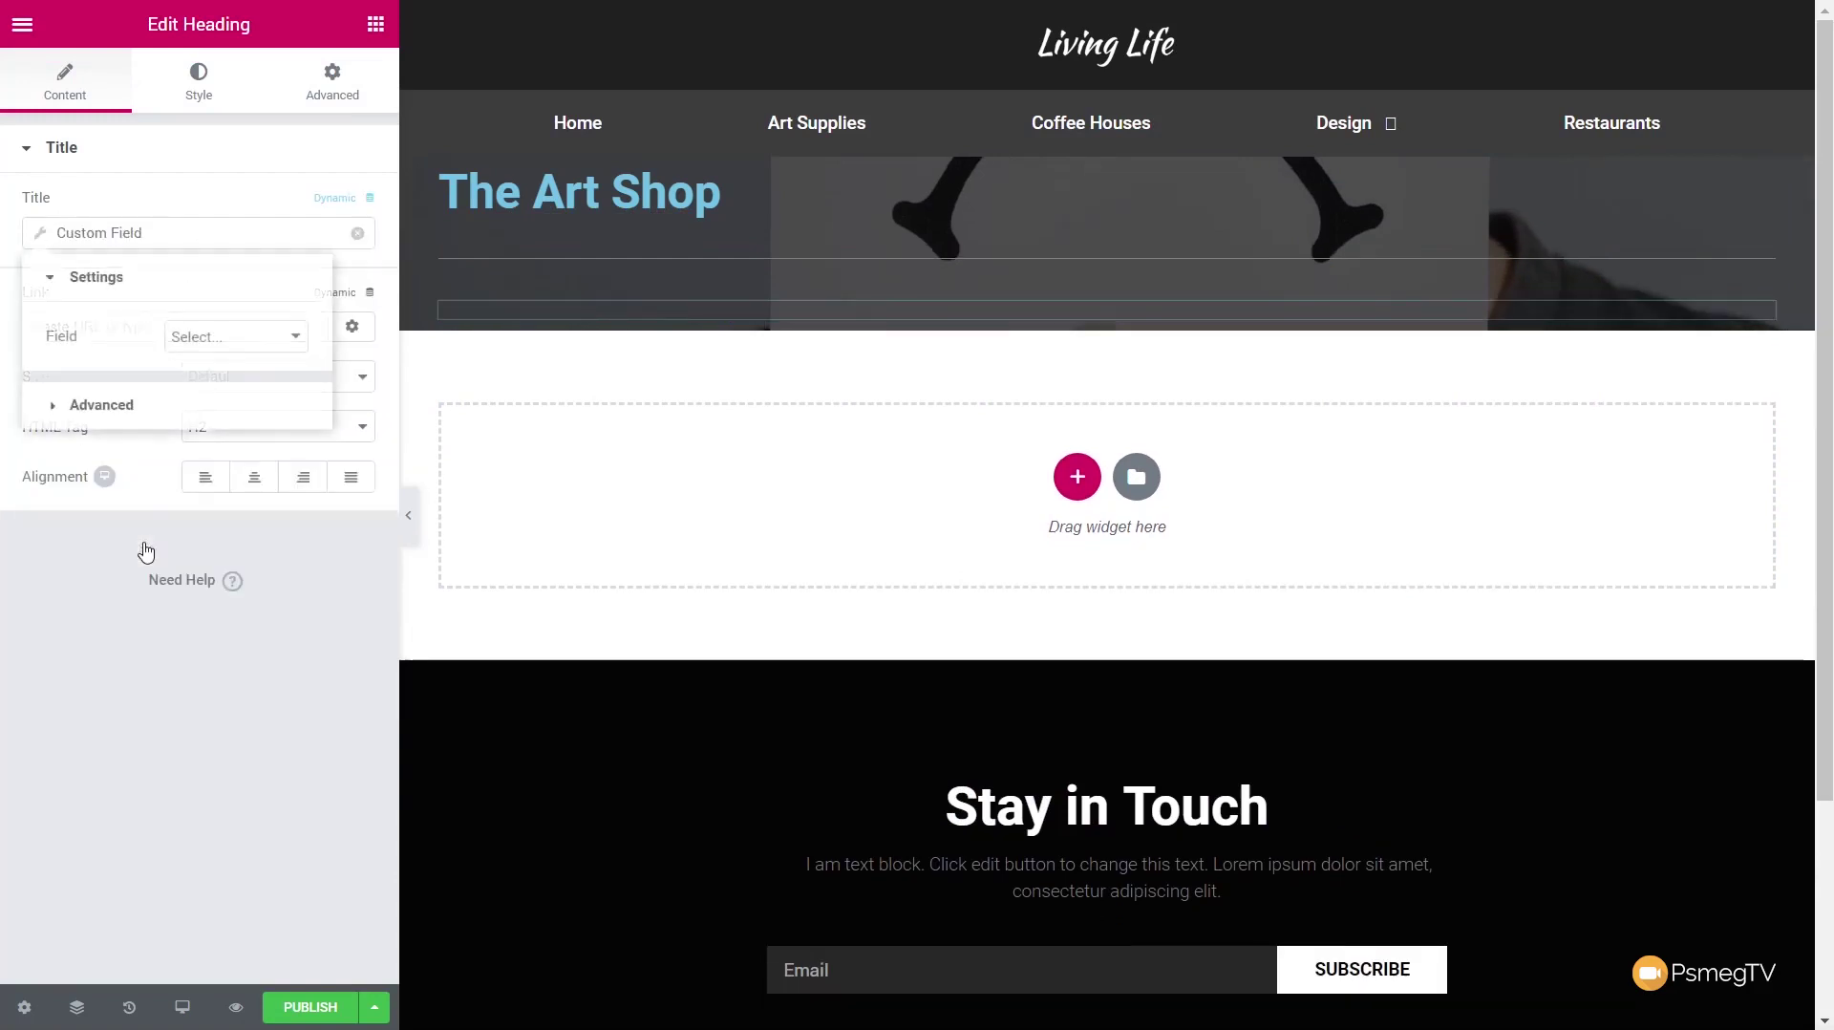
{"action": "left_click", "coordinate": [238, 338]}
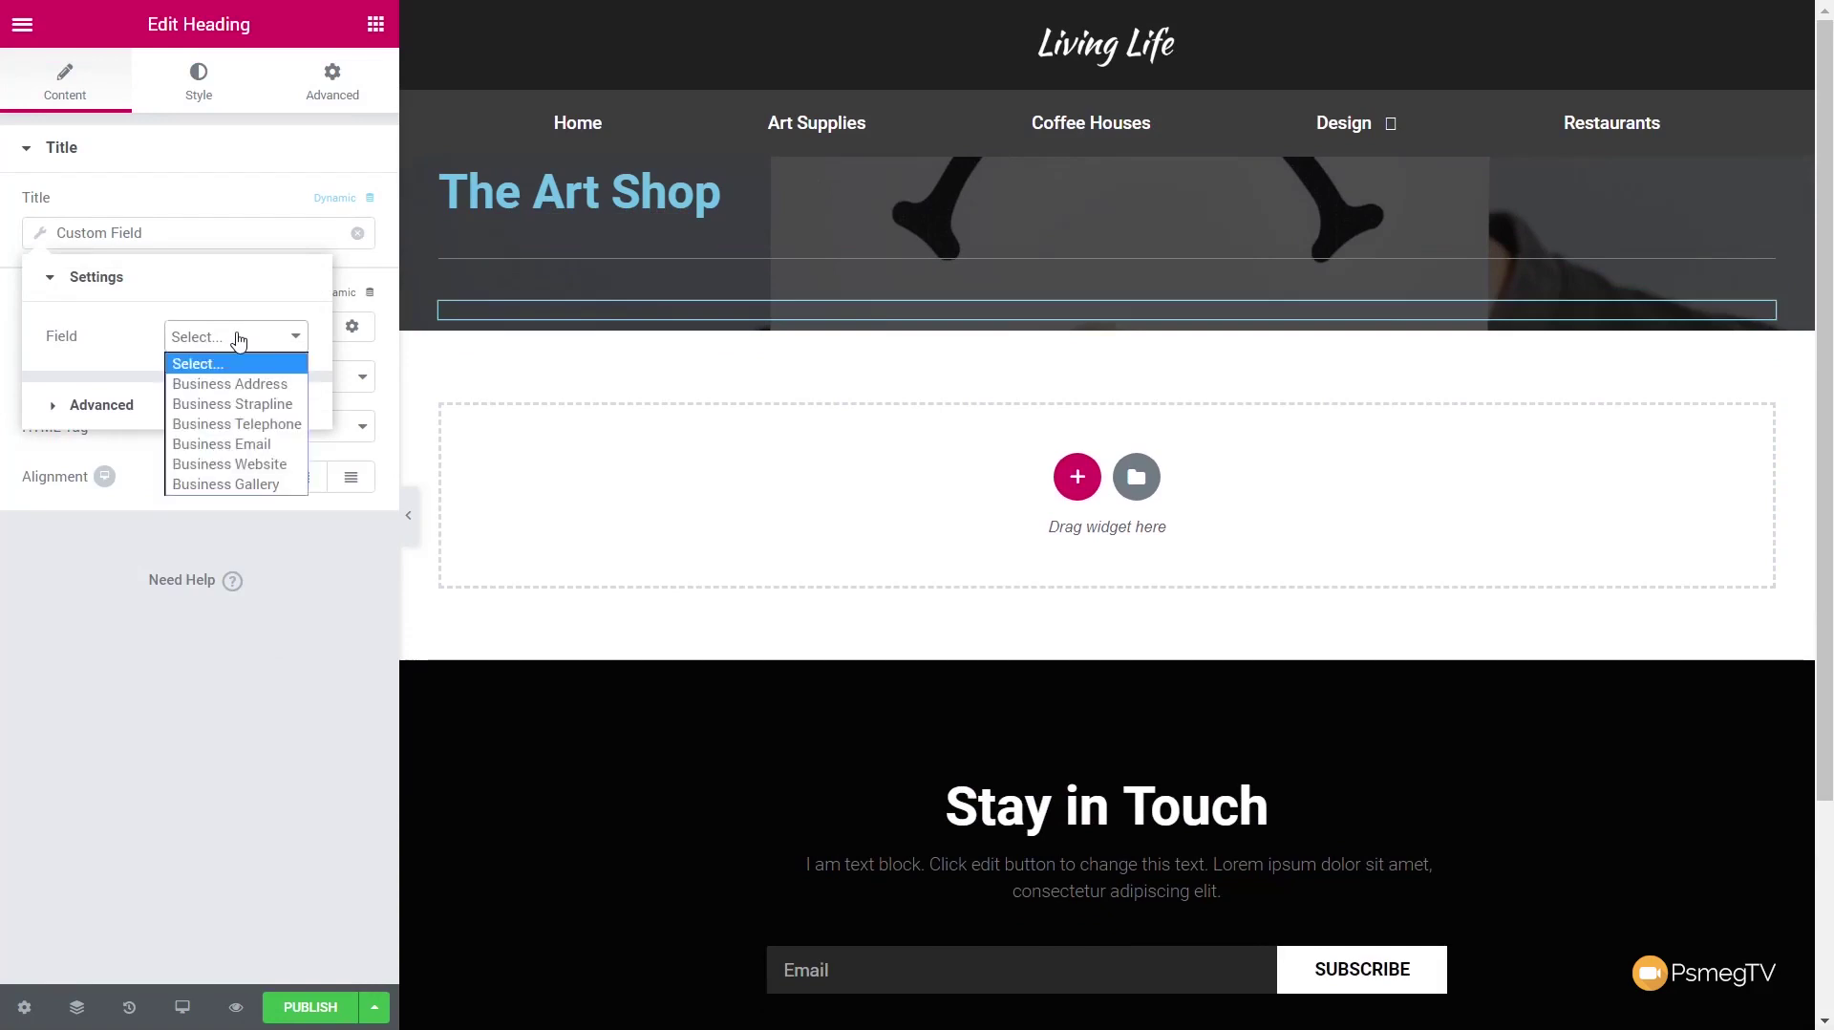
{"action": "left_click", "coordinate": [233, 404]}
{"action": "left_click", "coordinate": [180, 736]}
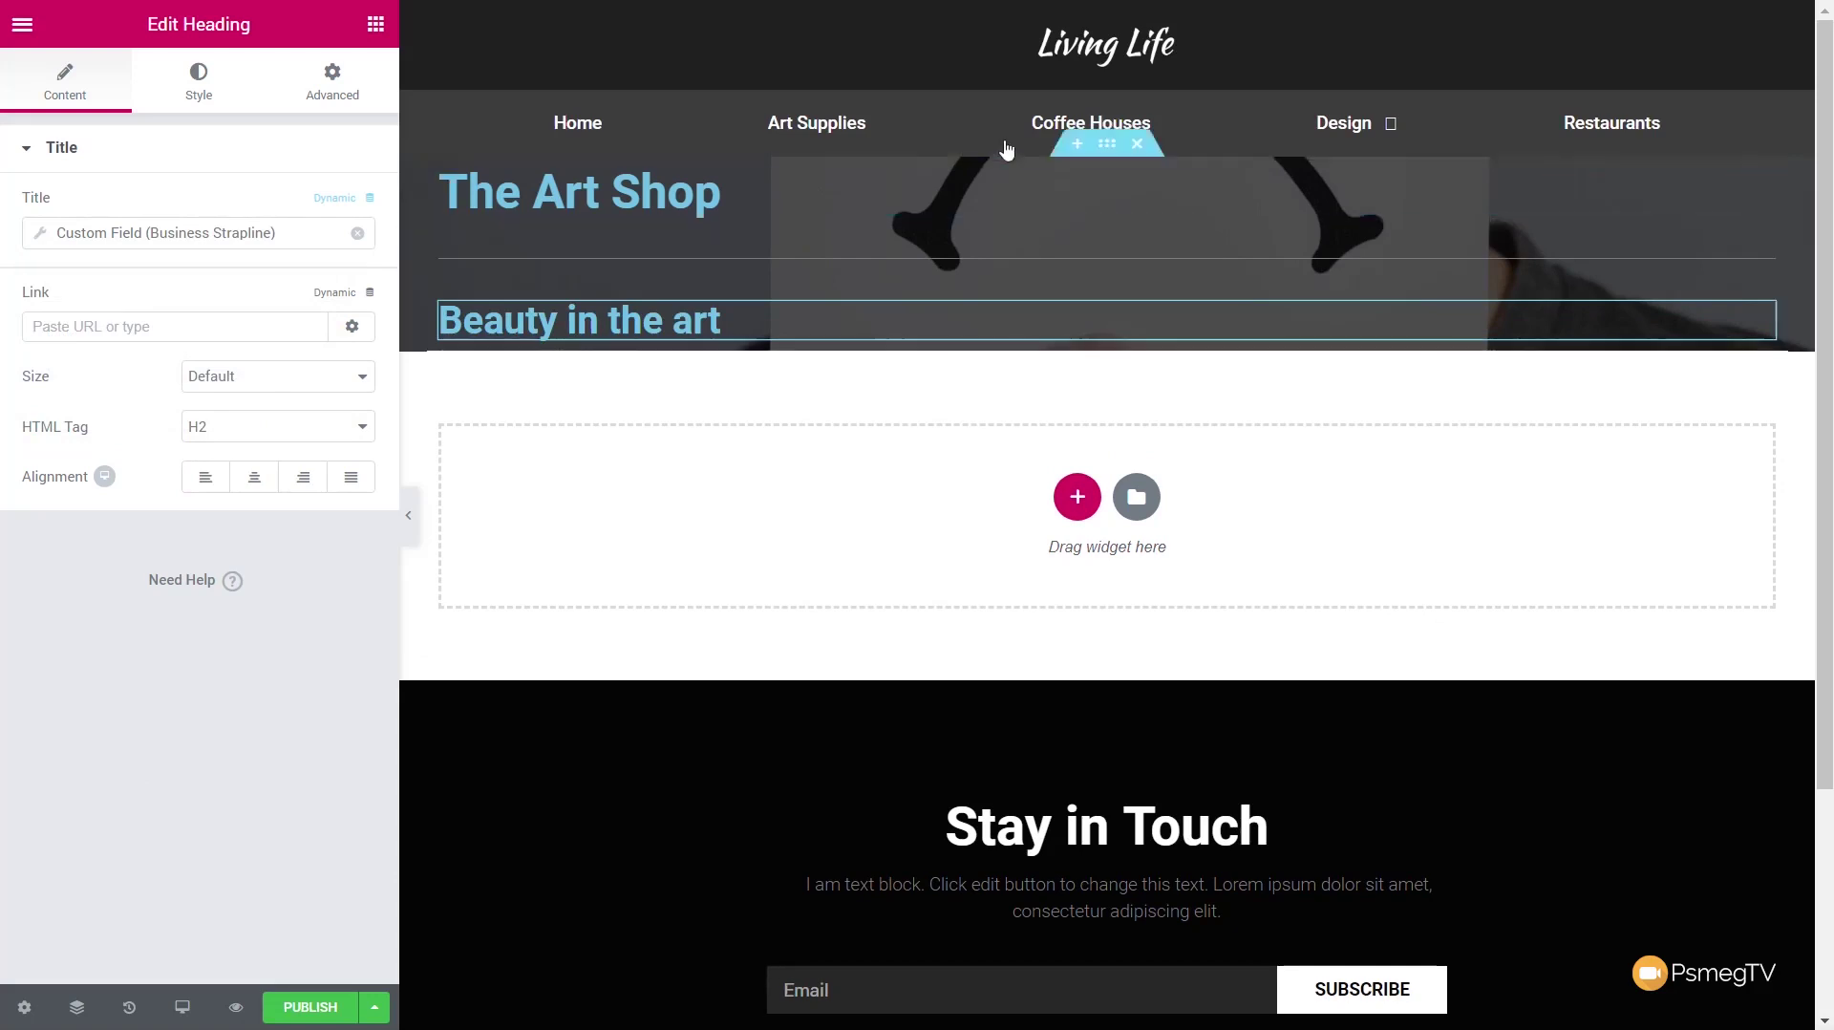
Step: Paste the matching copied styles onto the hero section, its post title, divider and strapline heading
{"action": "right_click", "coordinate": [1111, 156]}
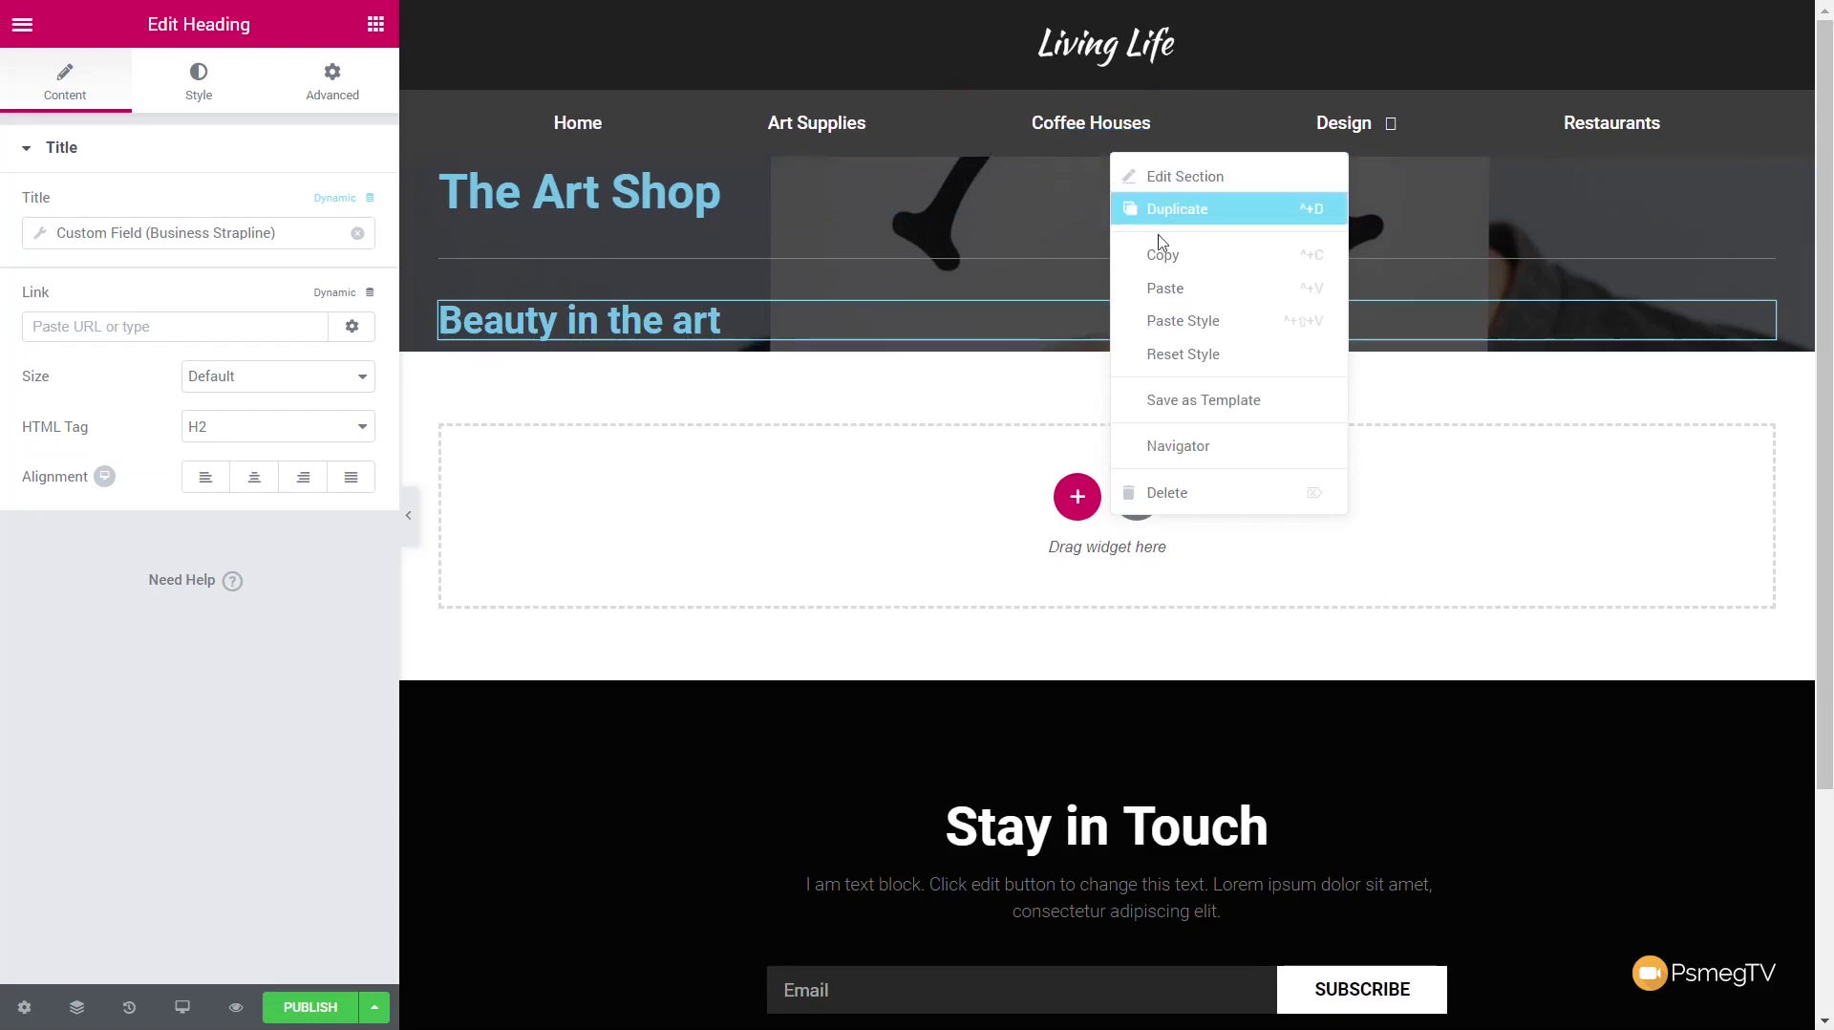
{"action": "left_click", "coordinate": [1177, 321]}
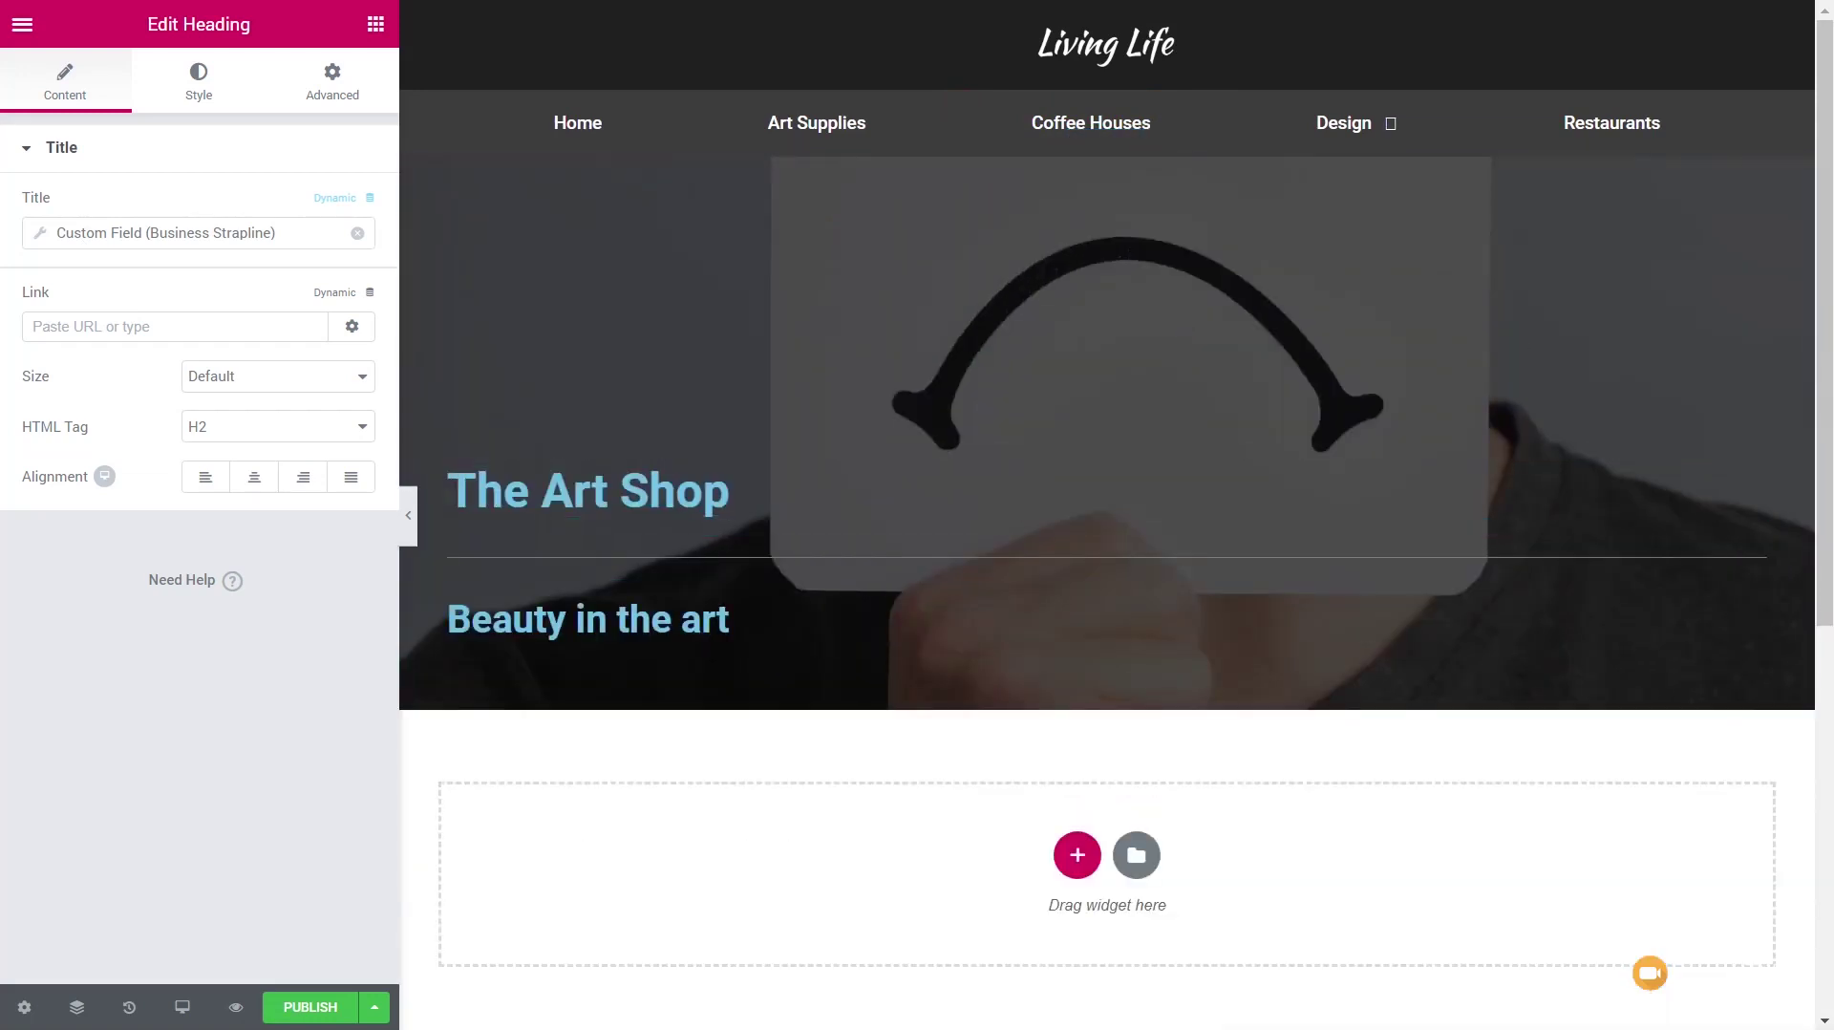
{"action": "right_click", "coordinate": [550, 495]}
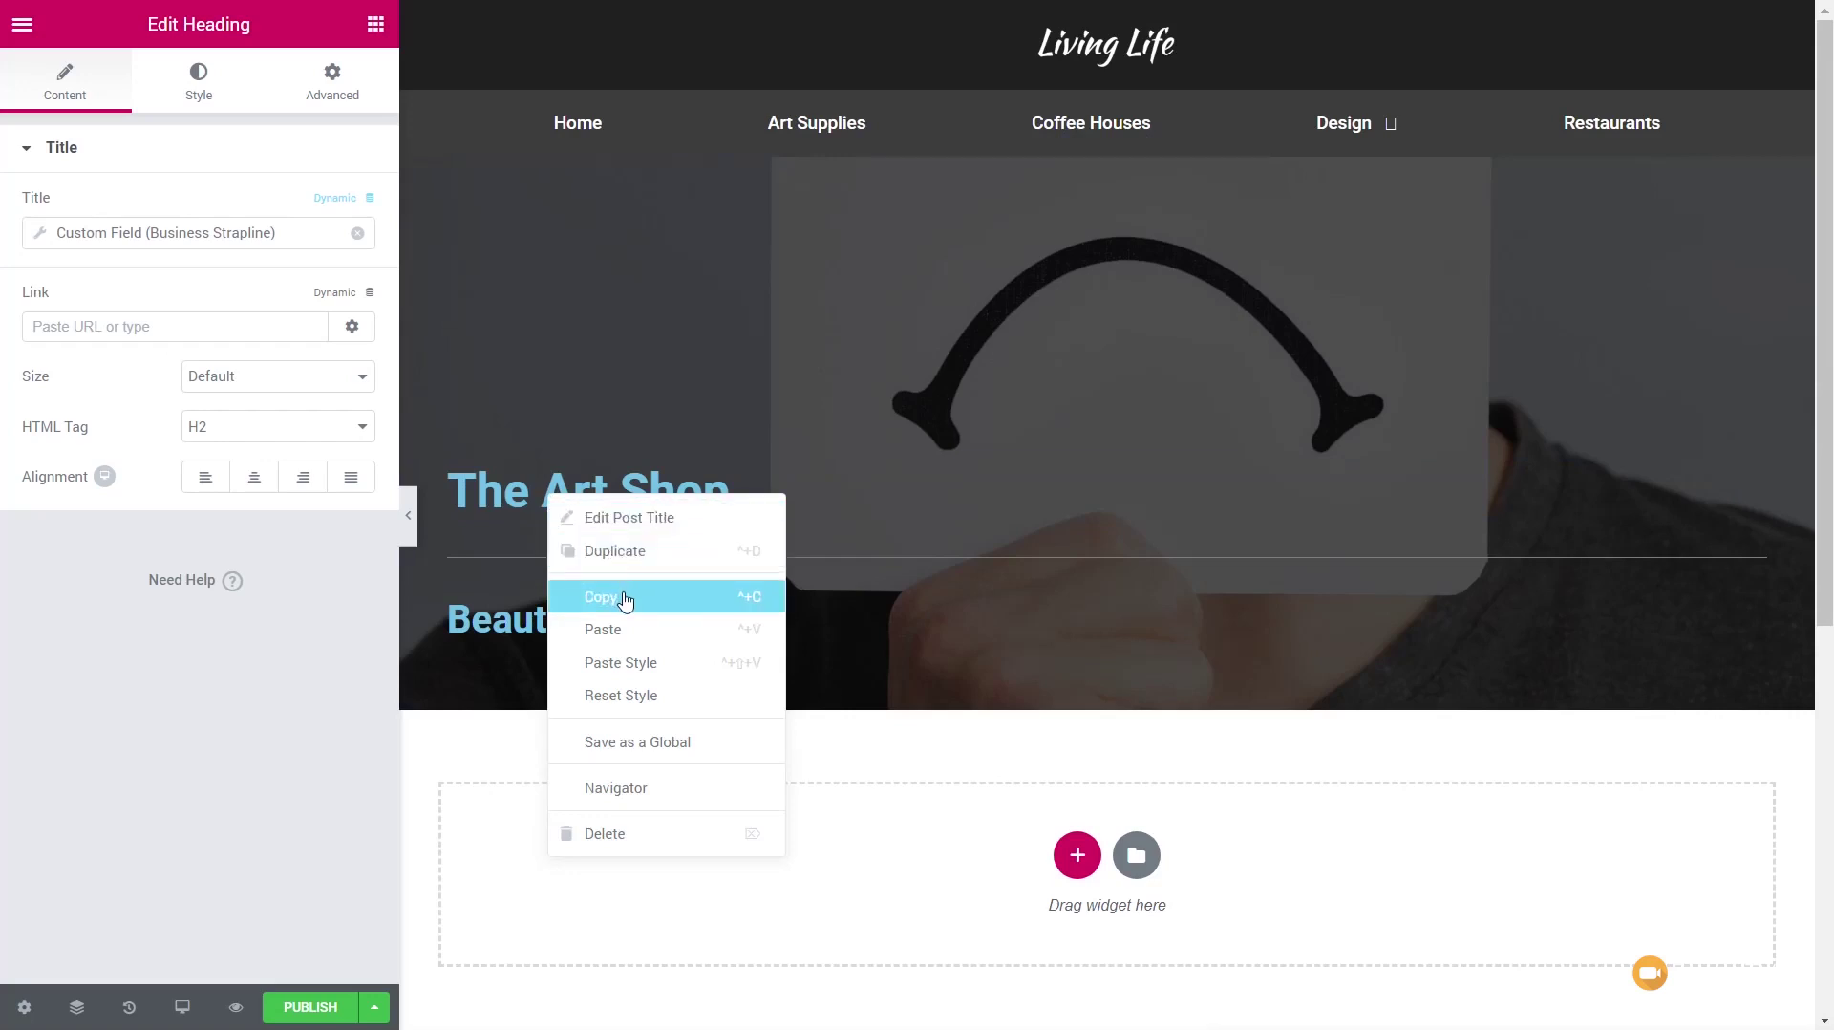
{"action": "left_click", "coordinate": [647, 672]}
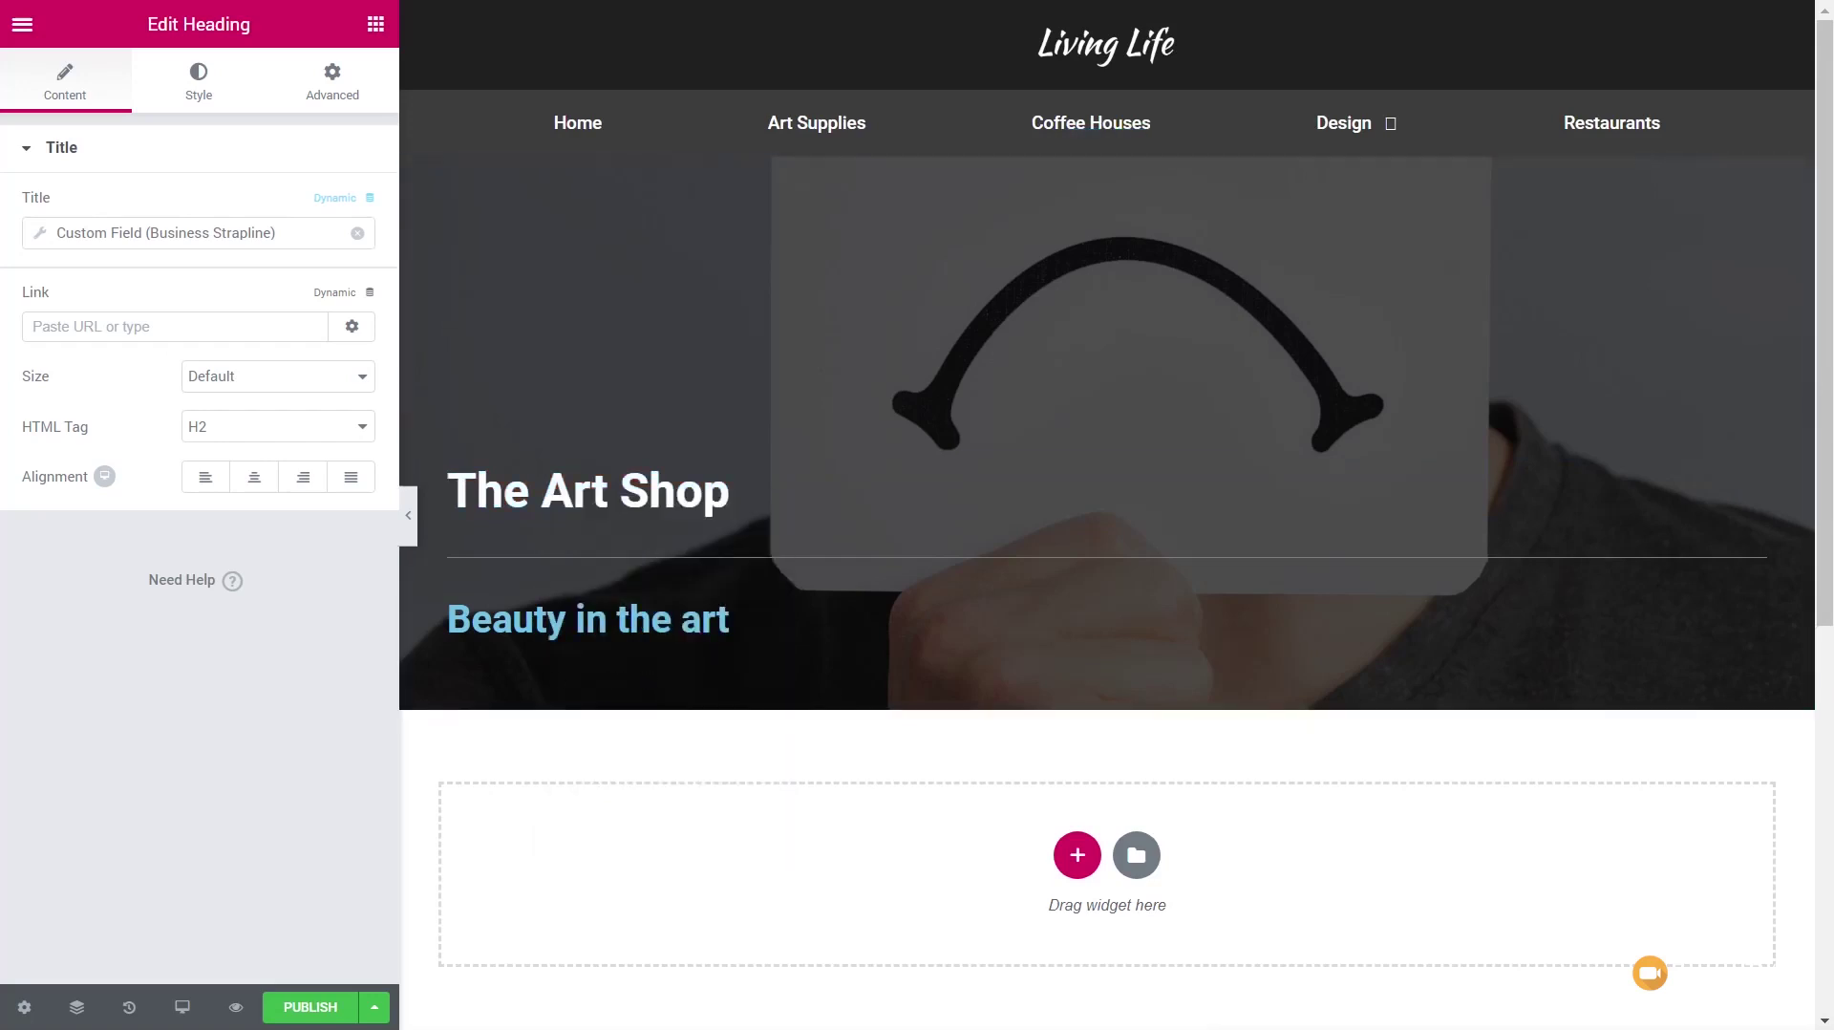
{"action": "left_click", "coordinate": [697, 661]}
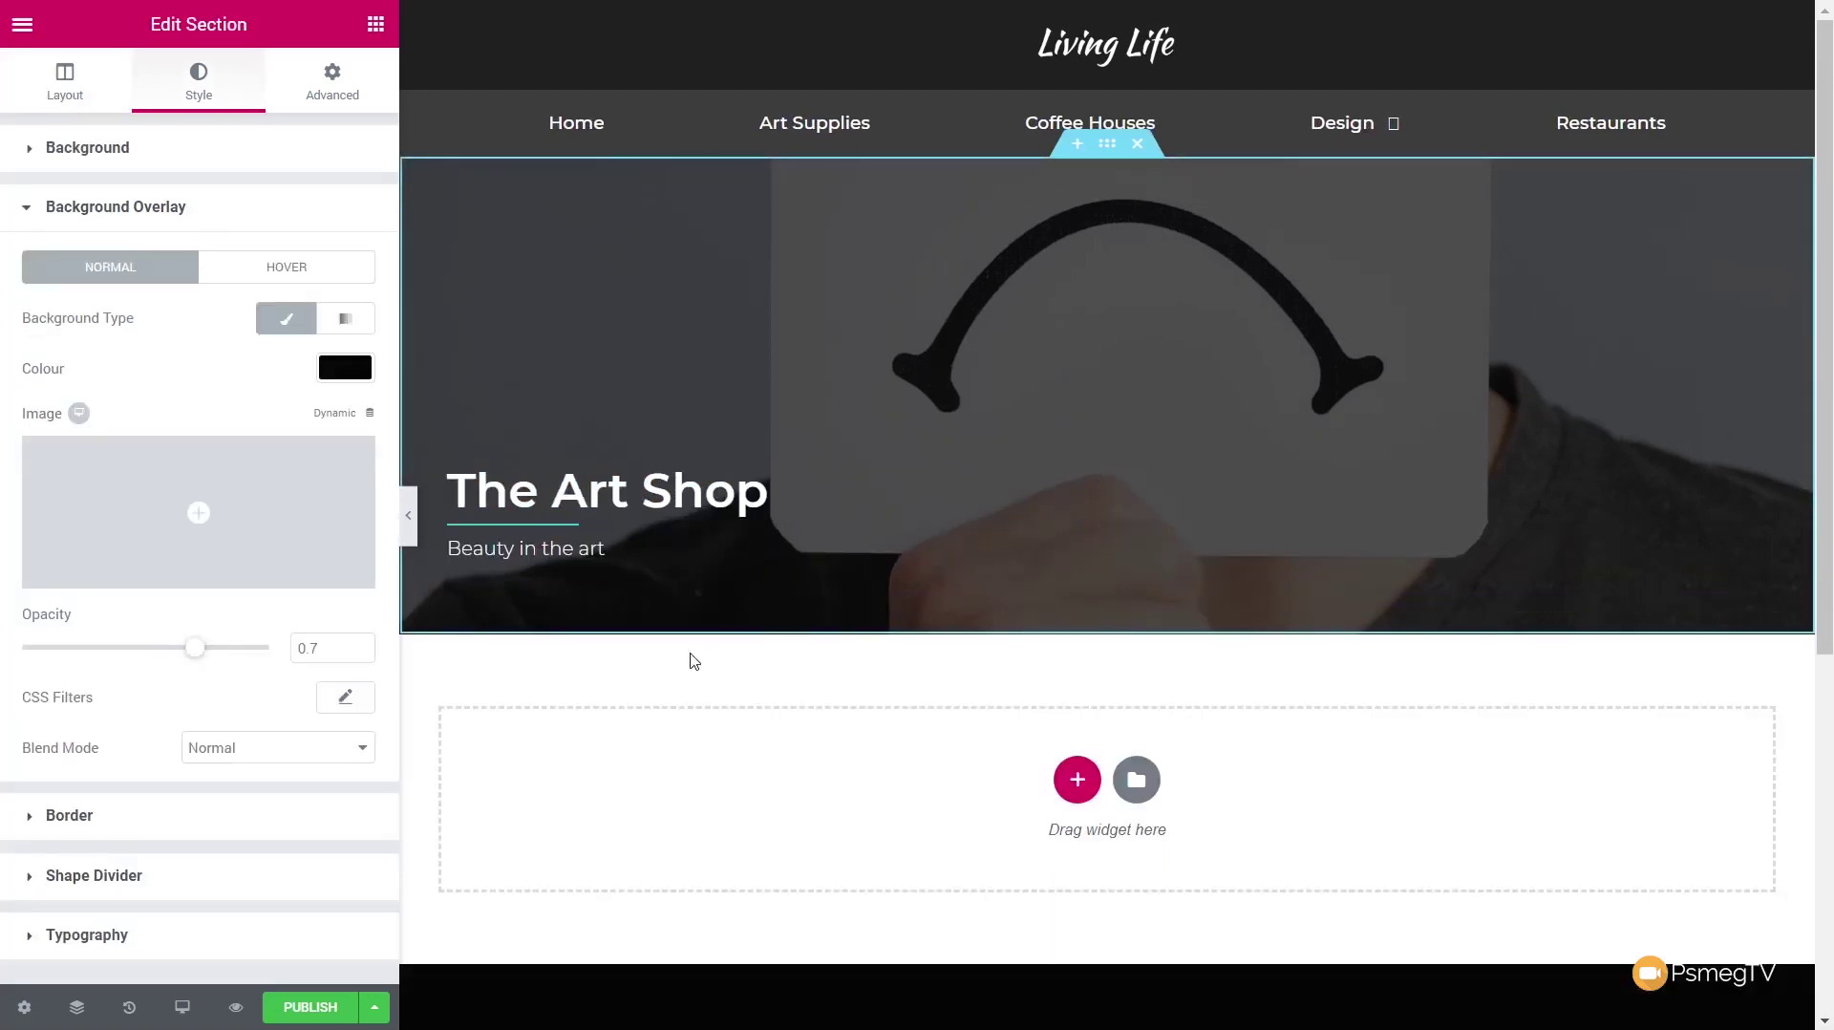
Step: Add a two-column section below the hero with a wide first column and a narrow second column
{"action": "scroll", "coordinate": [668, 731], "scroll_direction": "down", "scroll_amount": 3}
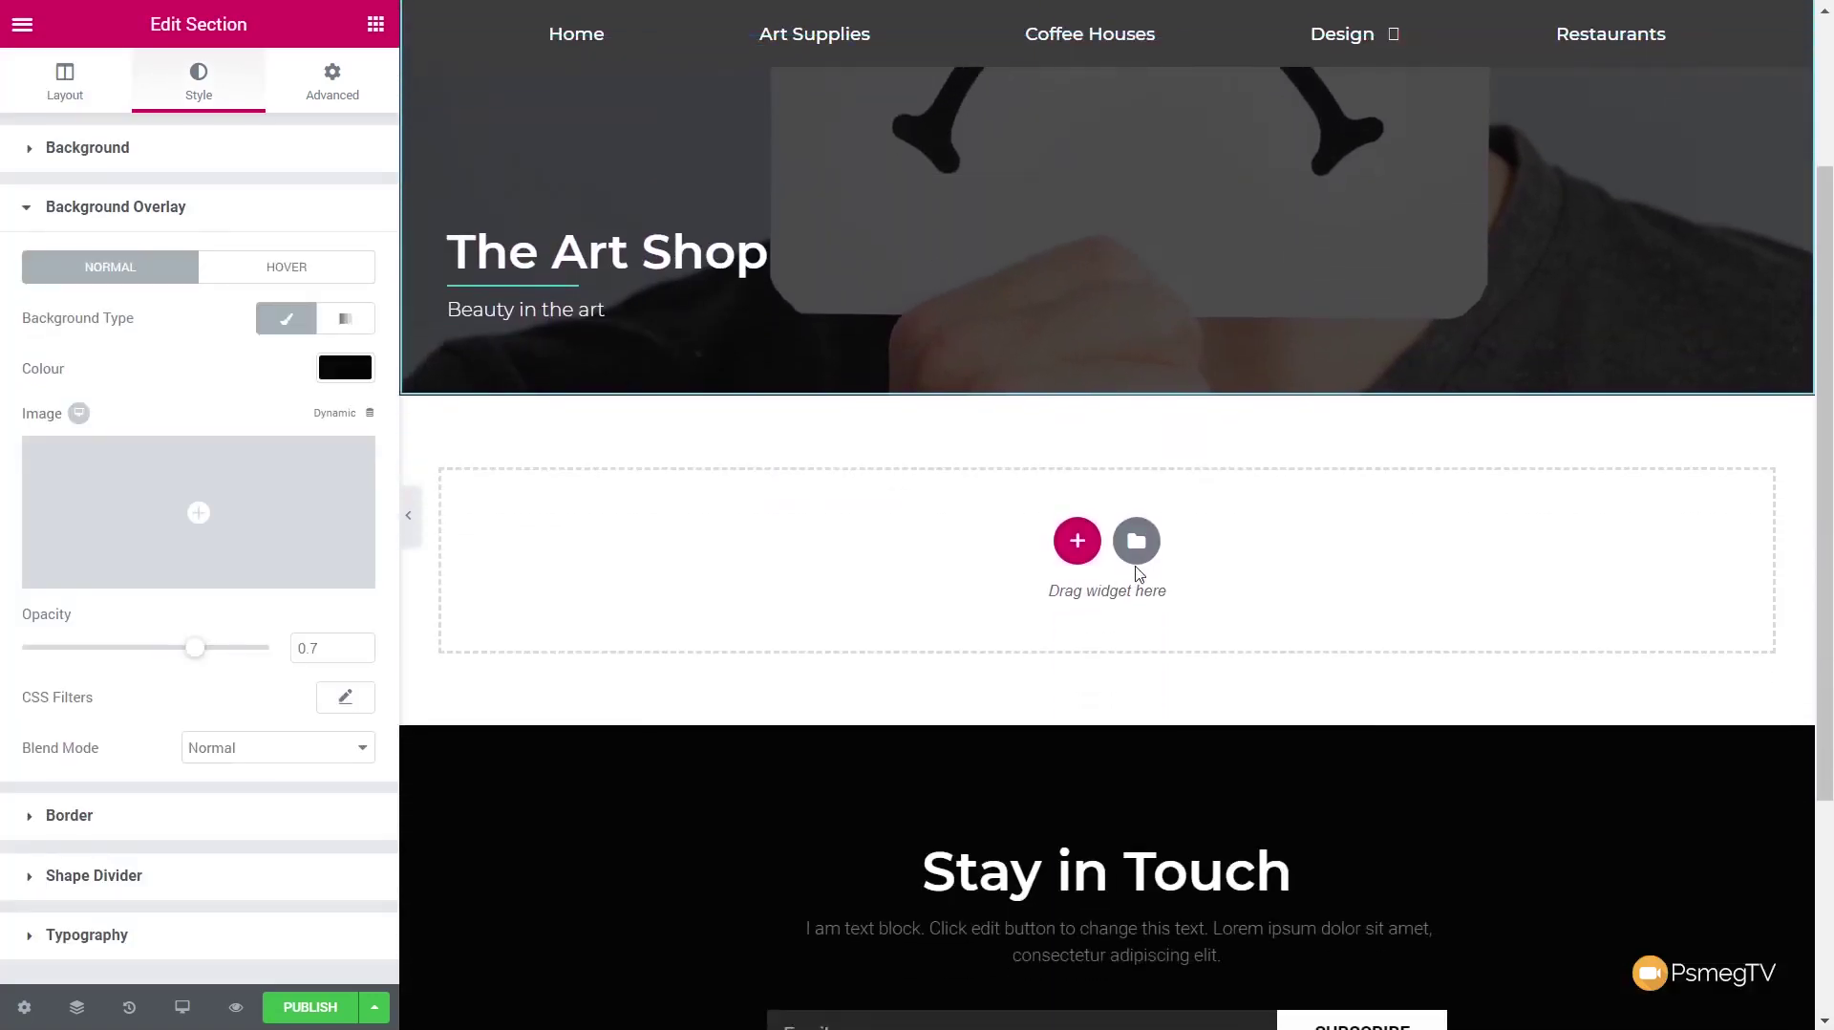
{"action": "left_click", "coordinate": [1075, 543]}
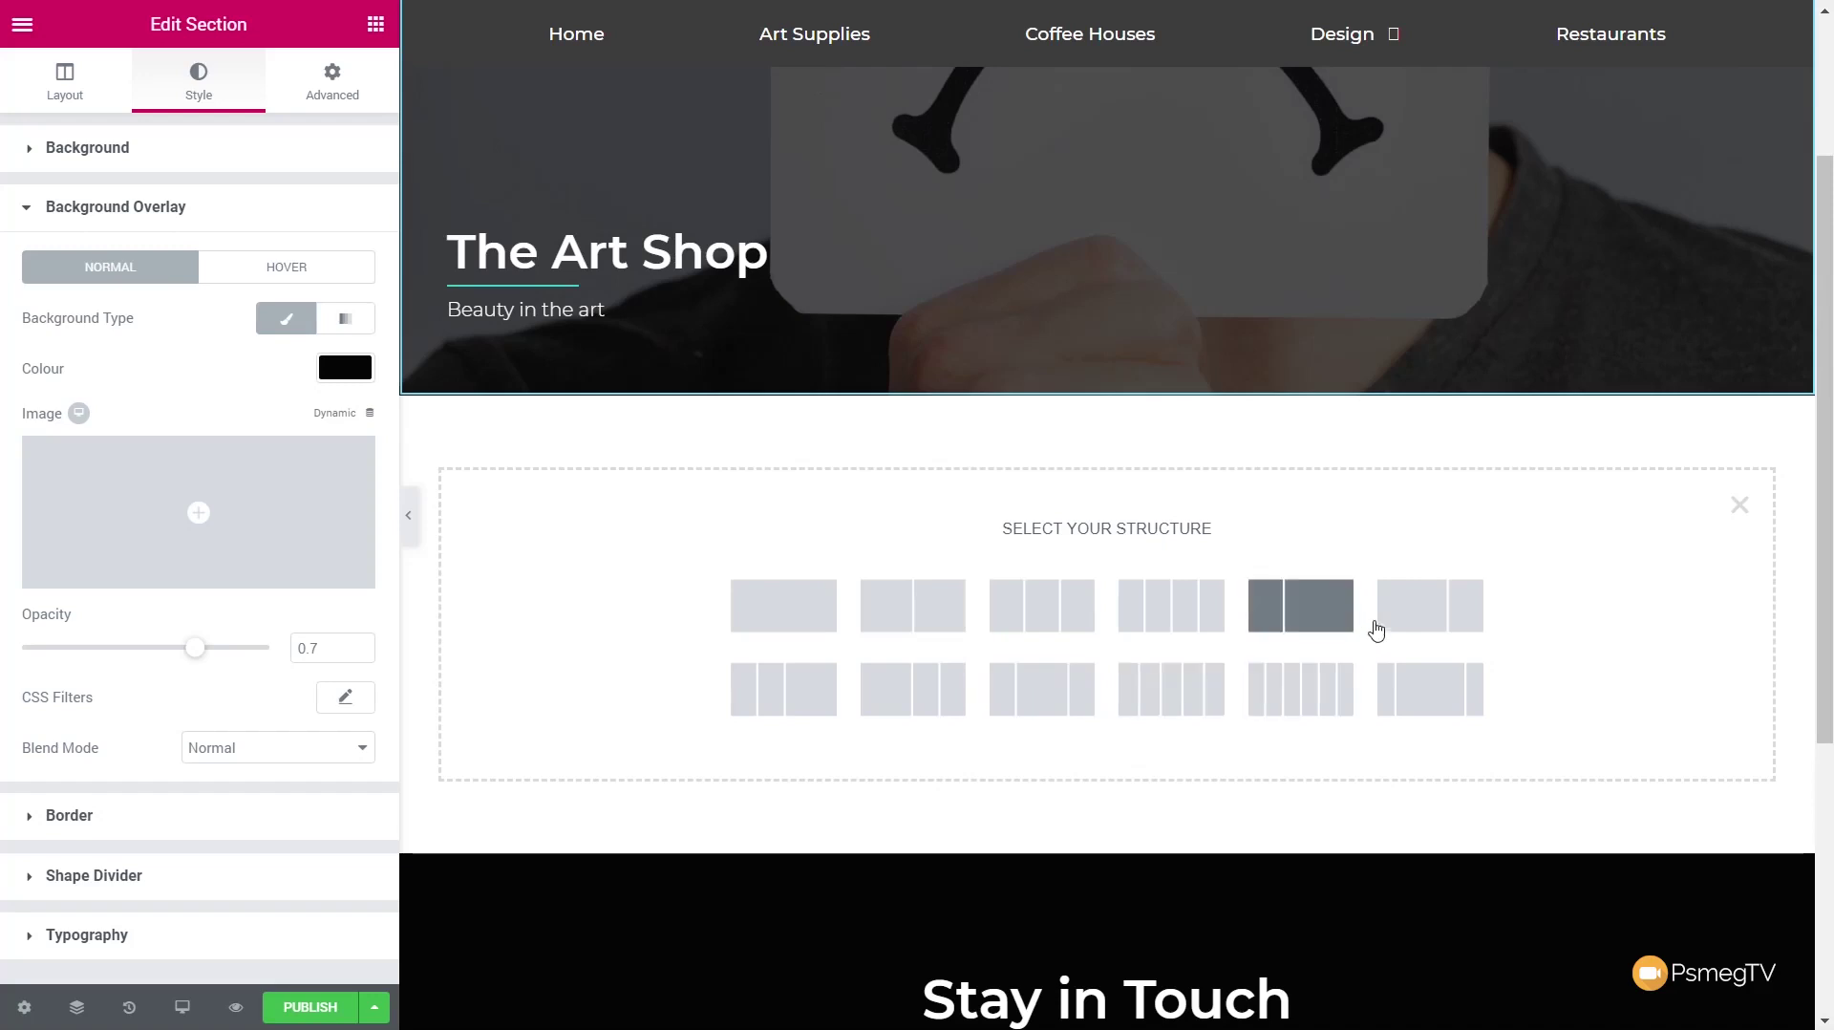
{"action": "left_click", "coordinate": [1407, 616]}
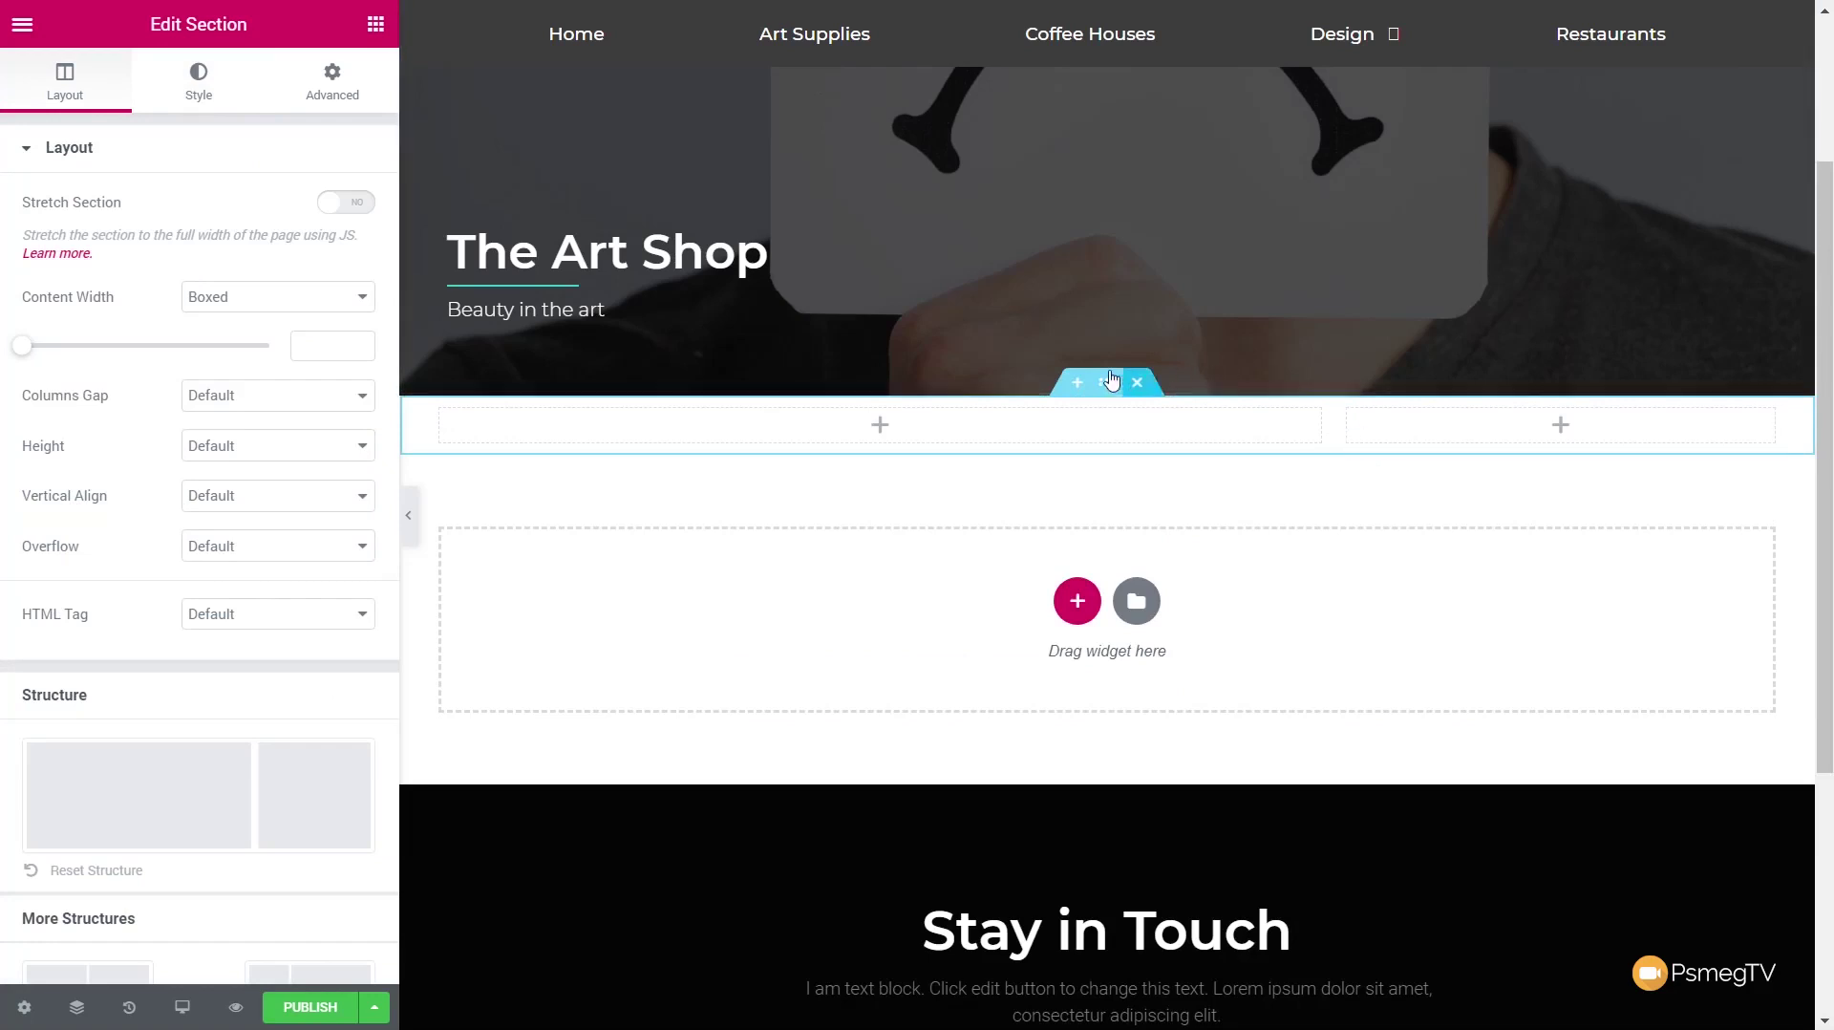
Step: Set the two-column section's top and bottom padding to 50 px, leaving the sides at 0
{"action": "left_click", "coordinate": [334, 84]}
{"action": "left_click", "coordinate": [27, 345]}
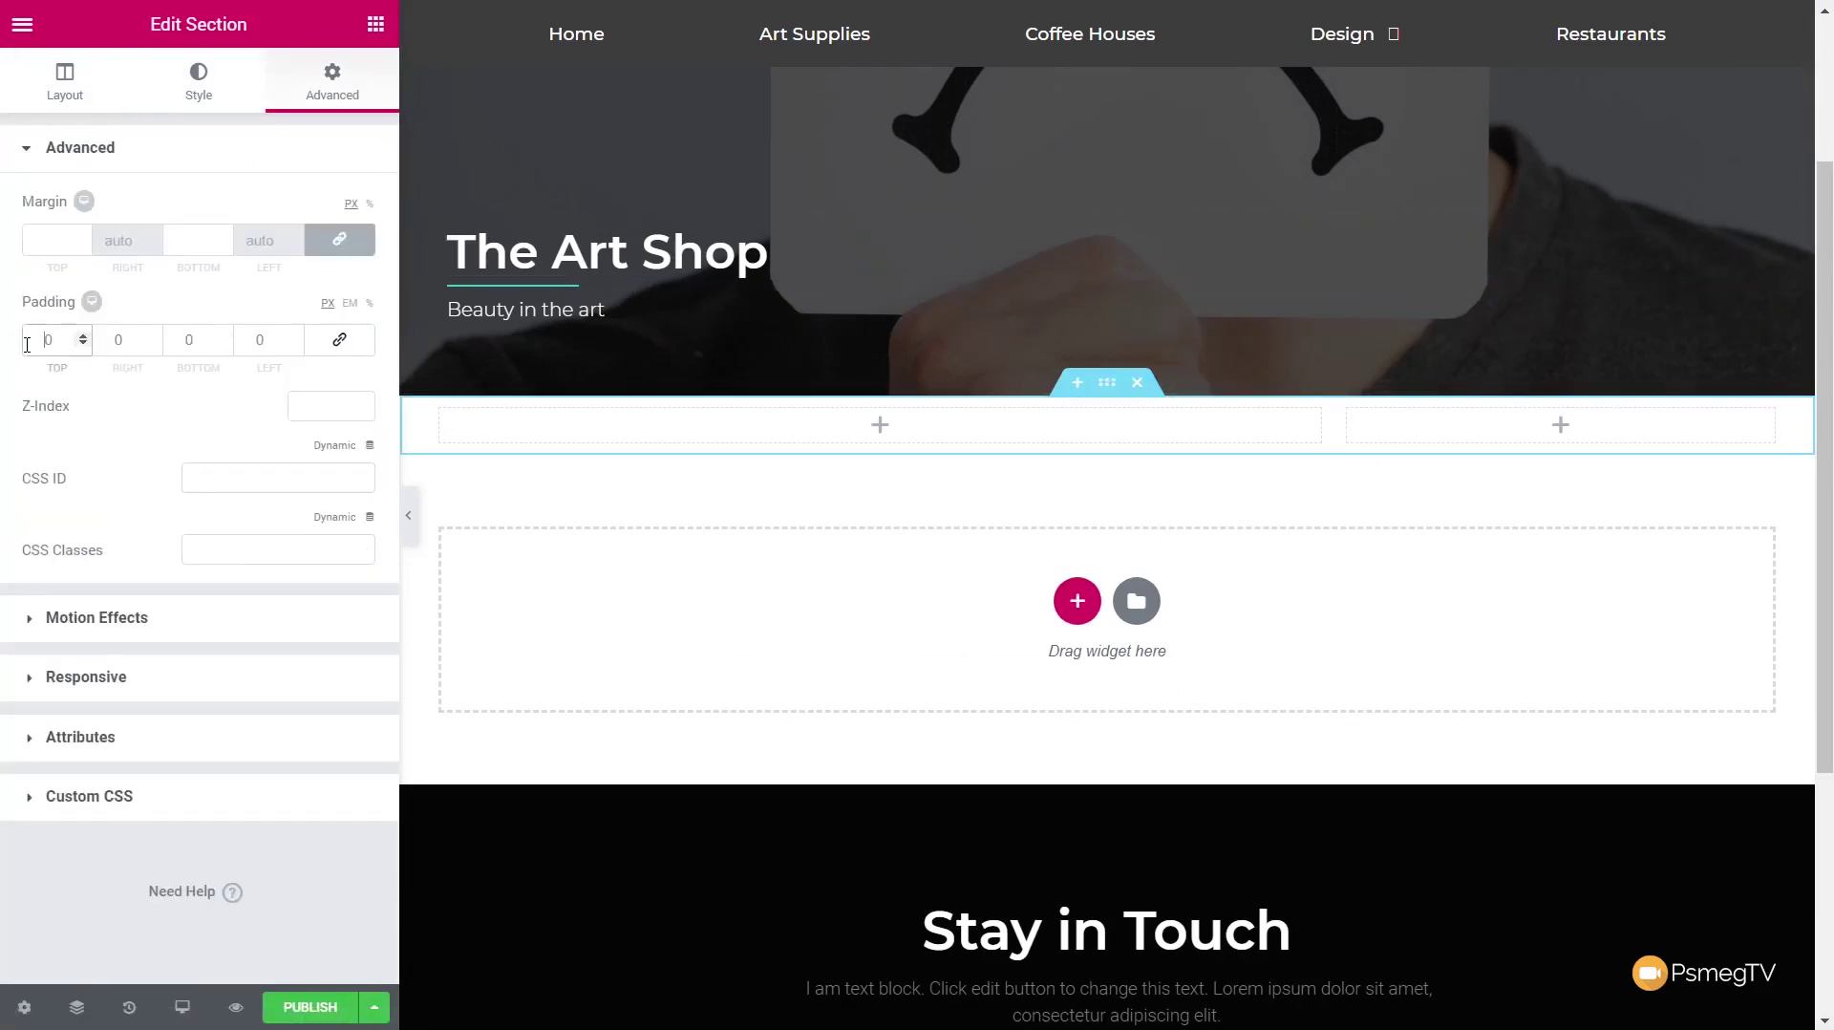
{"action": "type", "text": "5"}
{"action": "left_click", "coordinate": [191, 340]}
{"action": "type", "text": "5"}
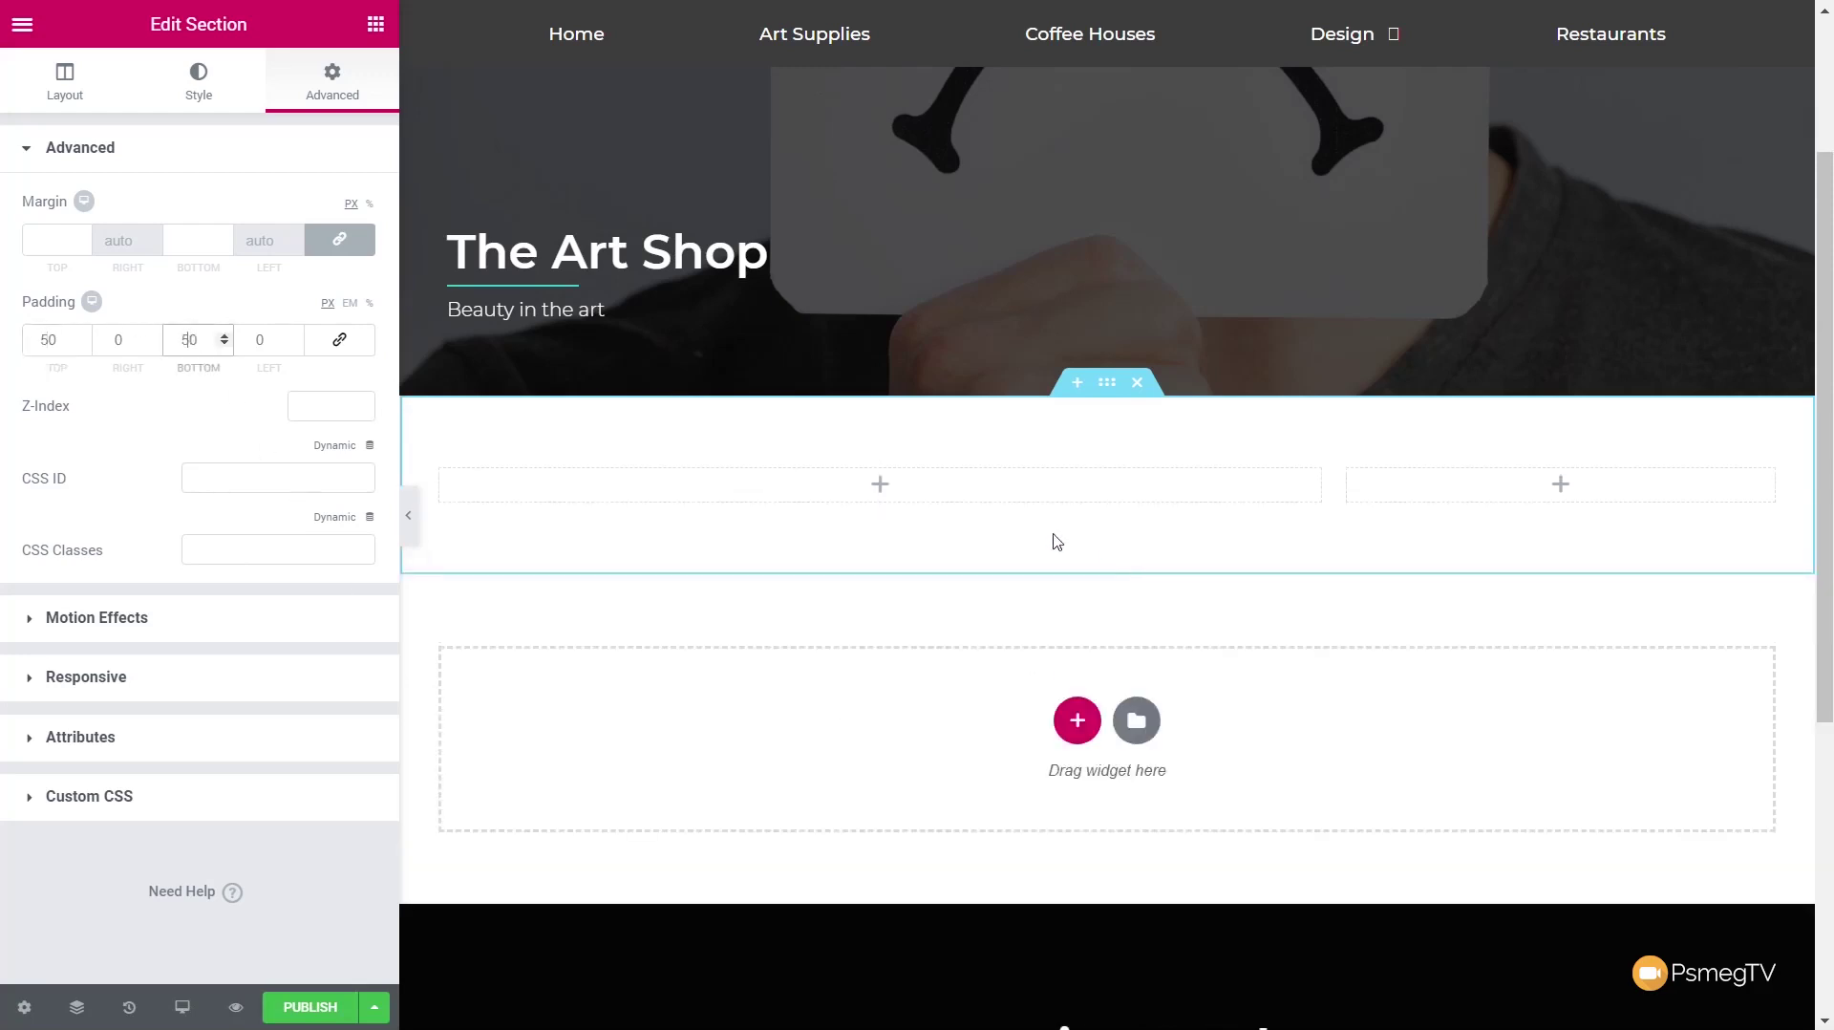
{"action": "left_click", "coordinate": [960, 496]}
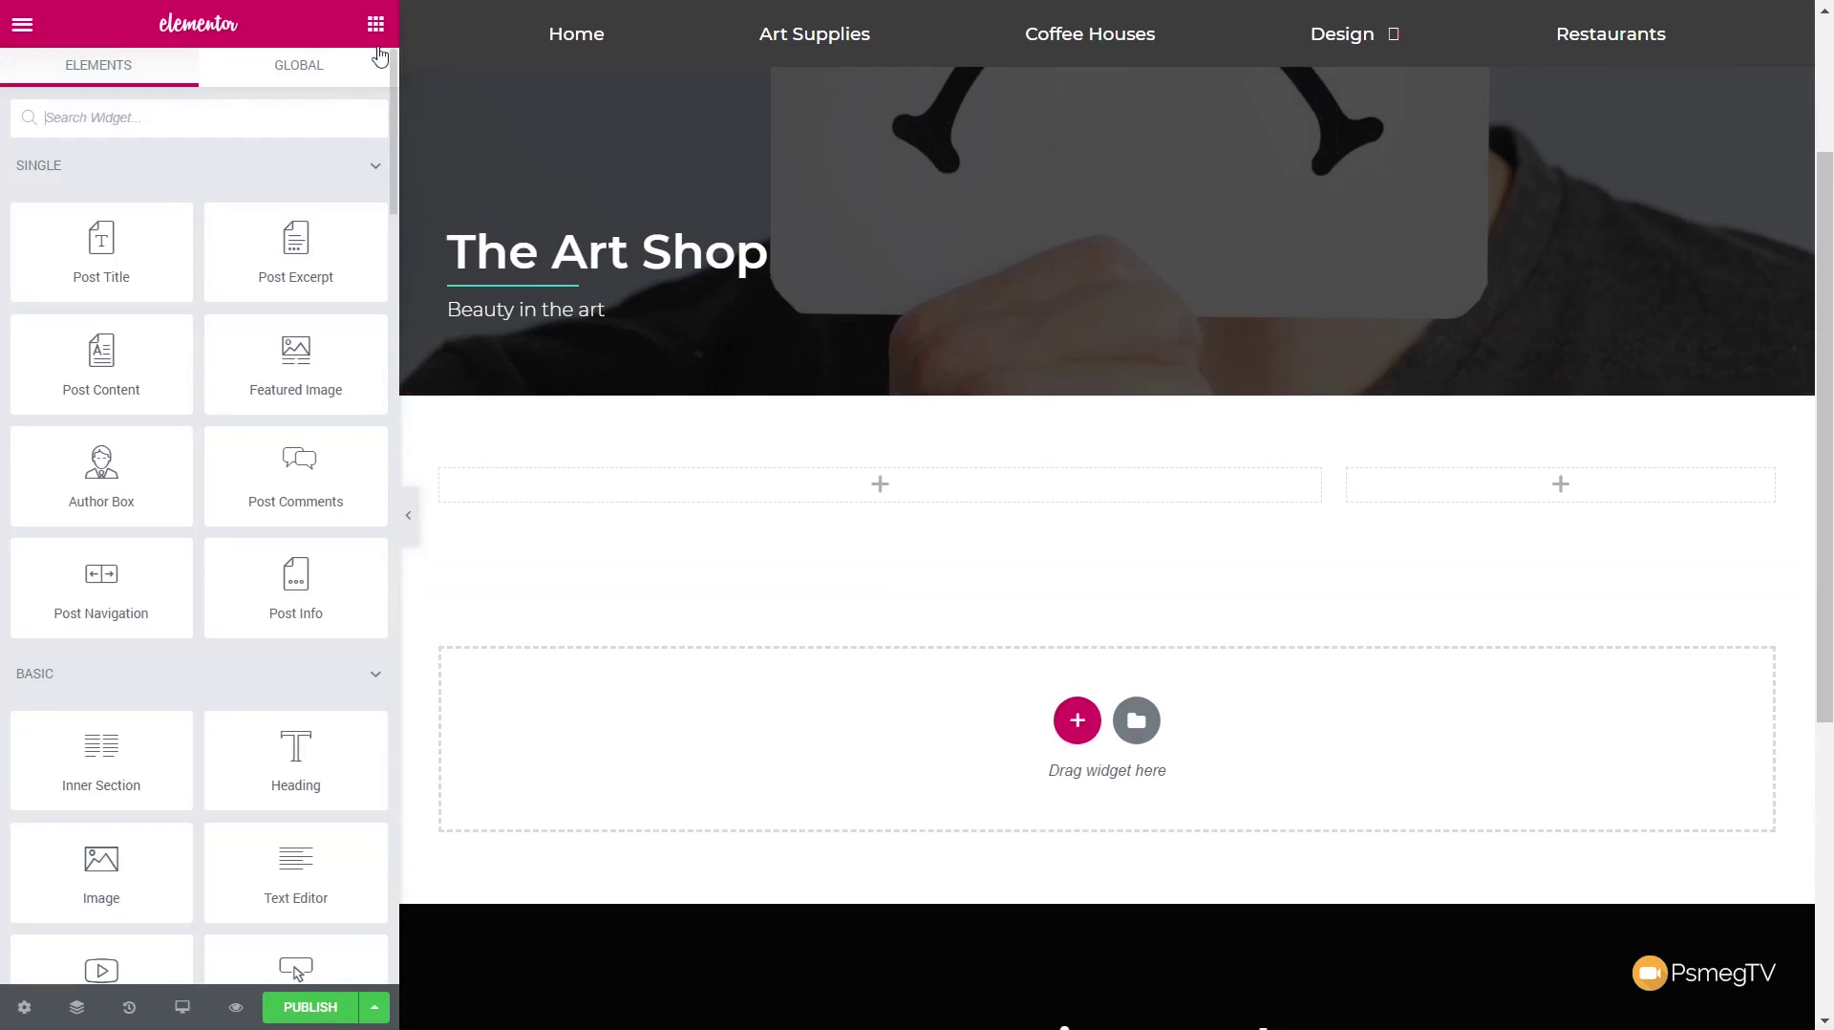
Step: Add an Image Carousel to the wide column and source its images from the JetEngine Gallery field Business Gallery
{"action": "left_click", "coordinate": [170, 120]}
{"action": "type", "text": "car"}
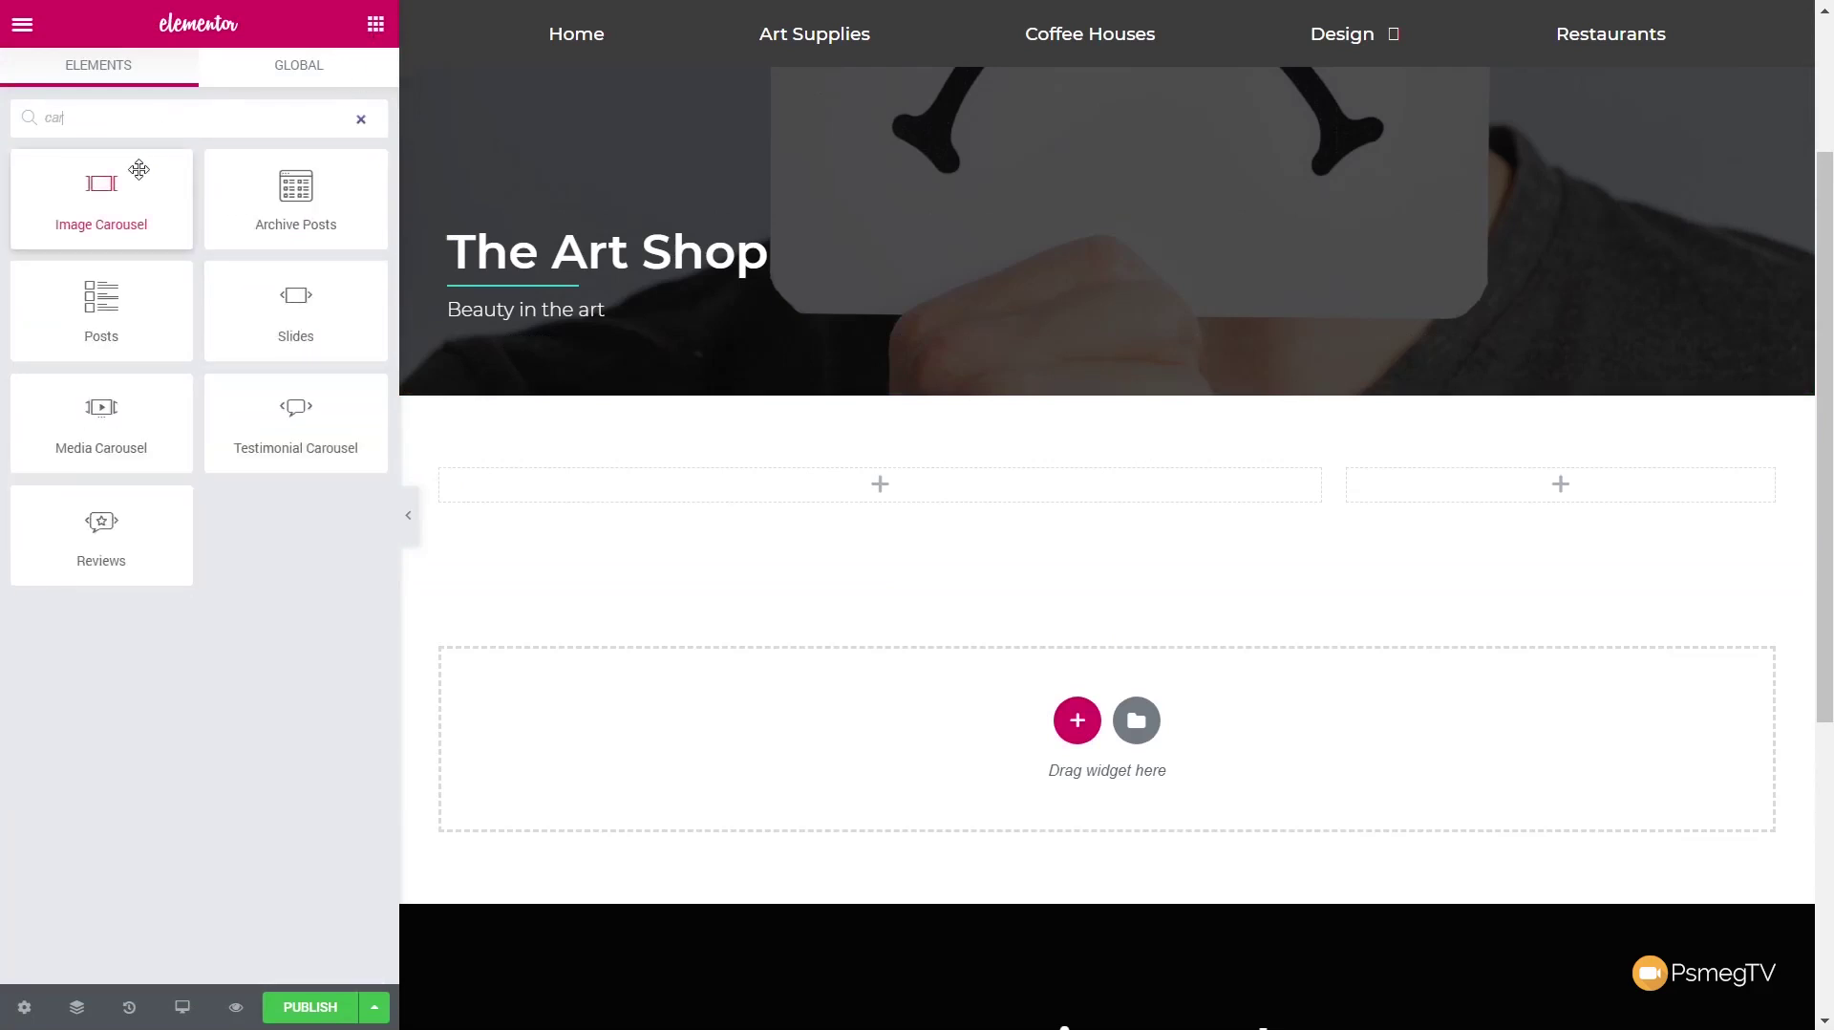
{"action": "left_click_drag", "start_coordinate": [136, 211], "coordinate": [692, 497]}
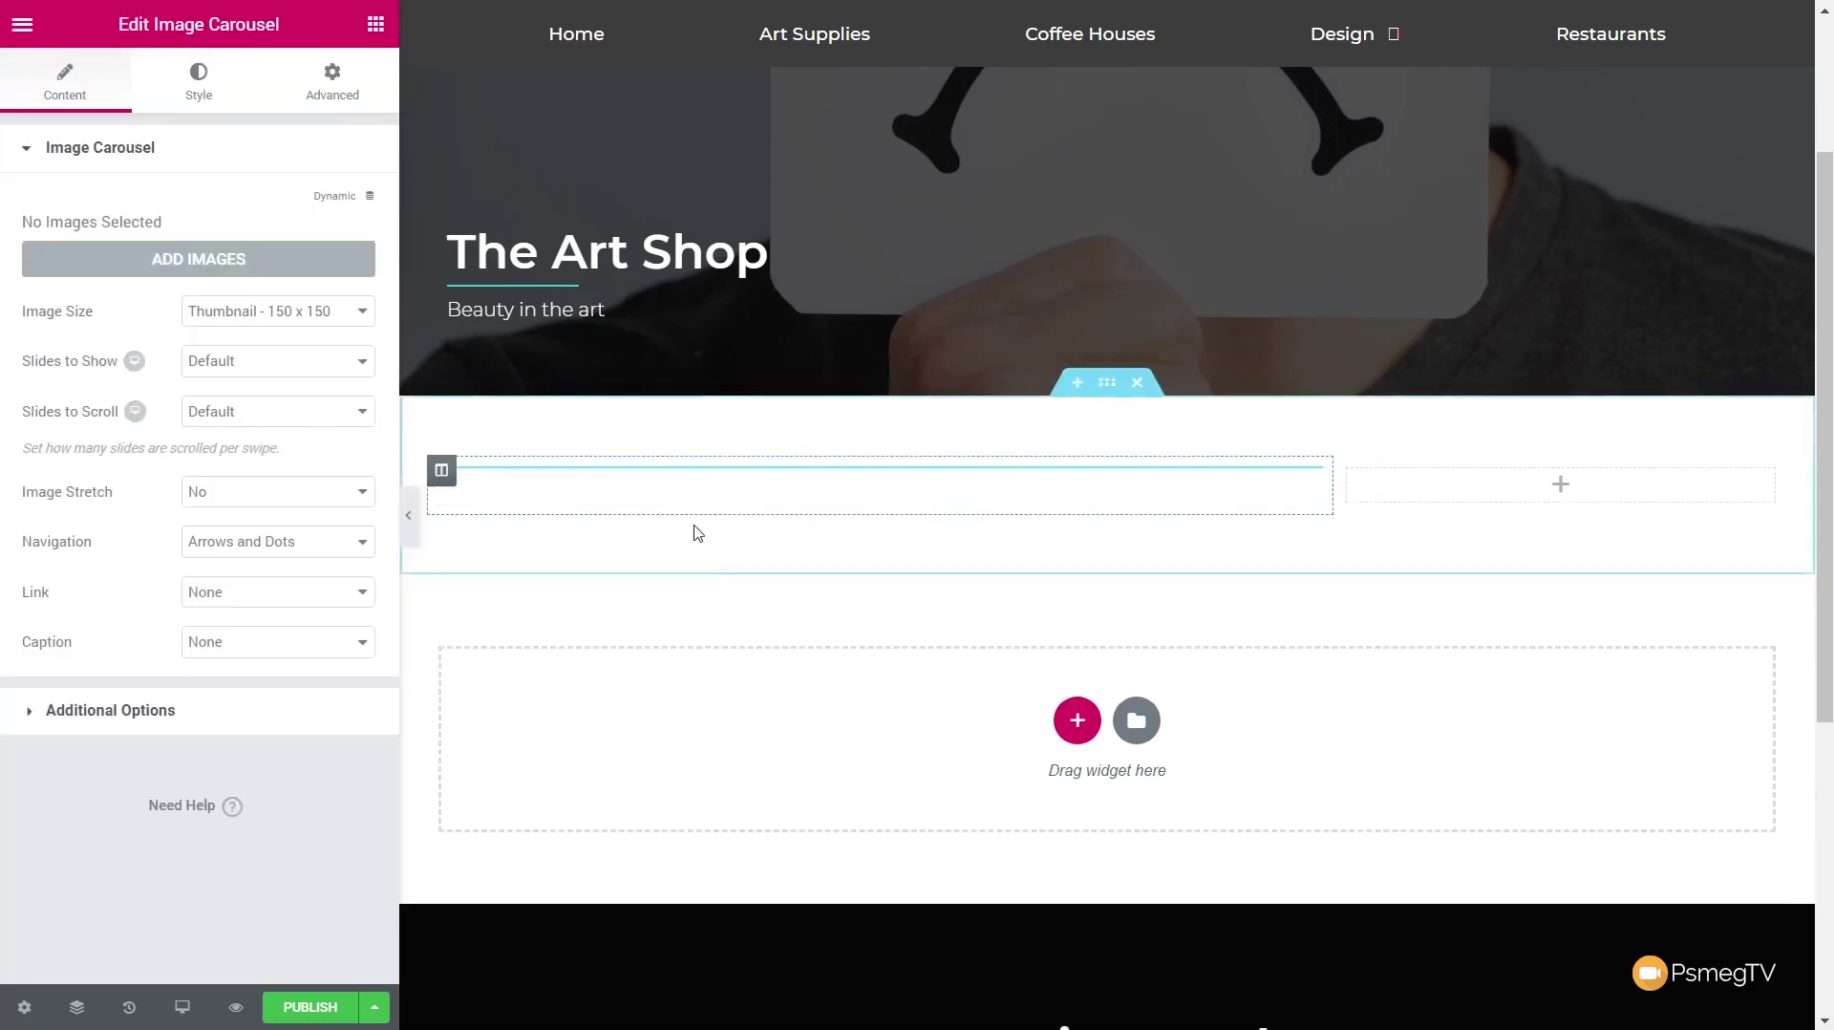
{"action": "left_click", "coordinate": [369, 197]}
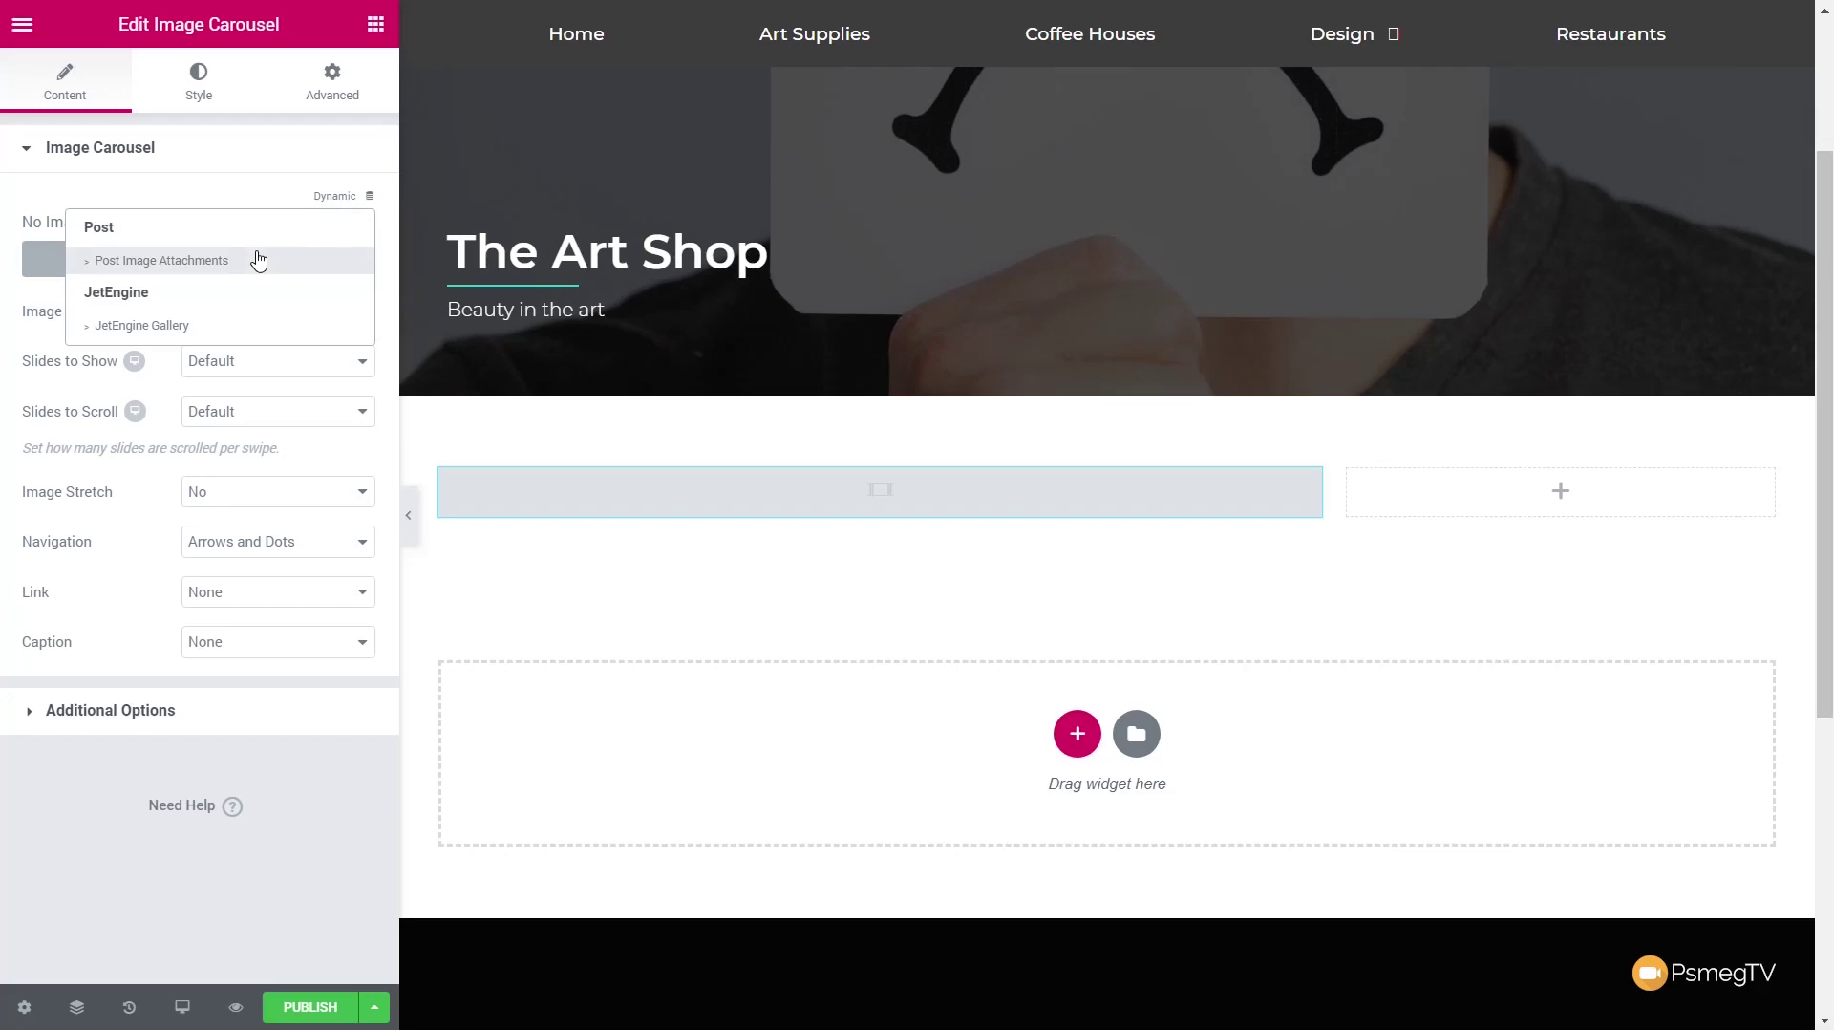
{"action": "left_click", "coordinate": [181, 327]}
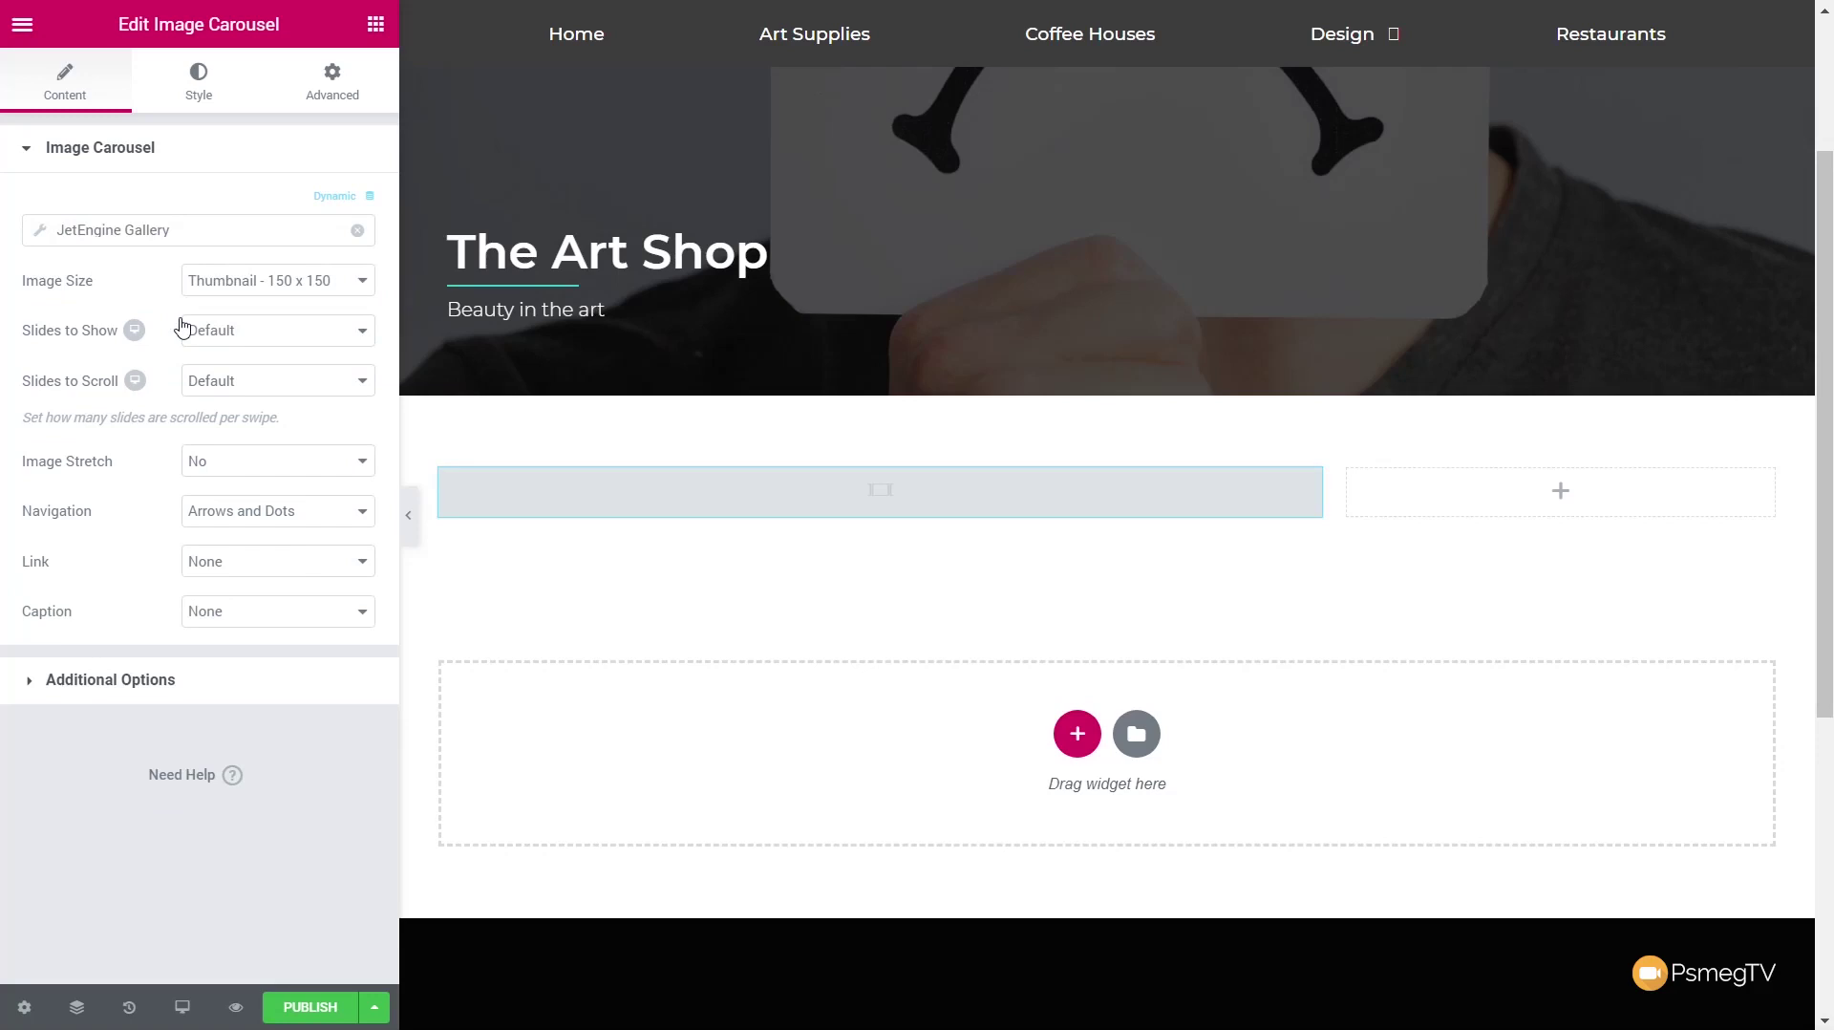
{"action": "left_click", "coordinate": [41, 234]}
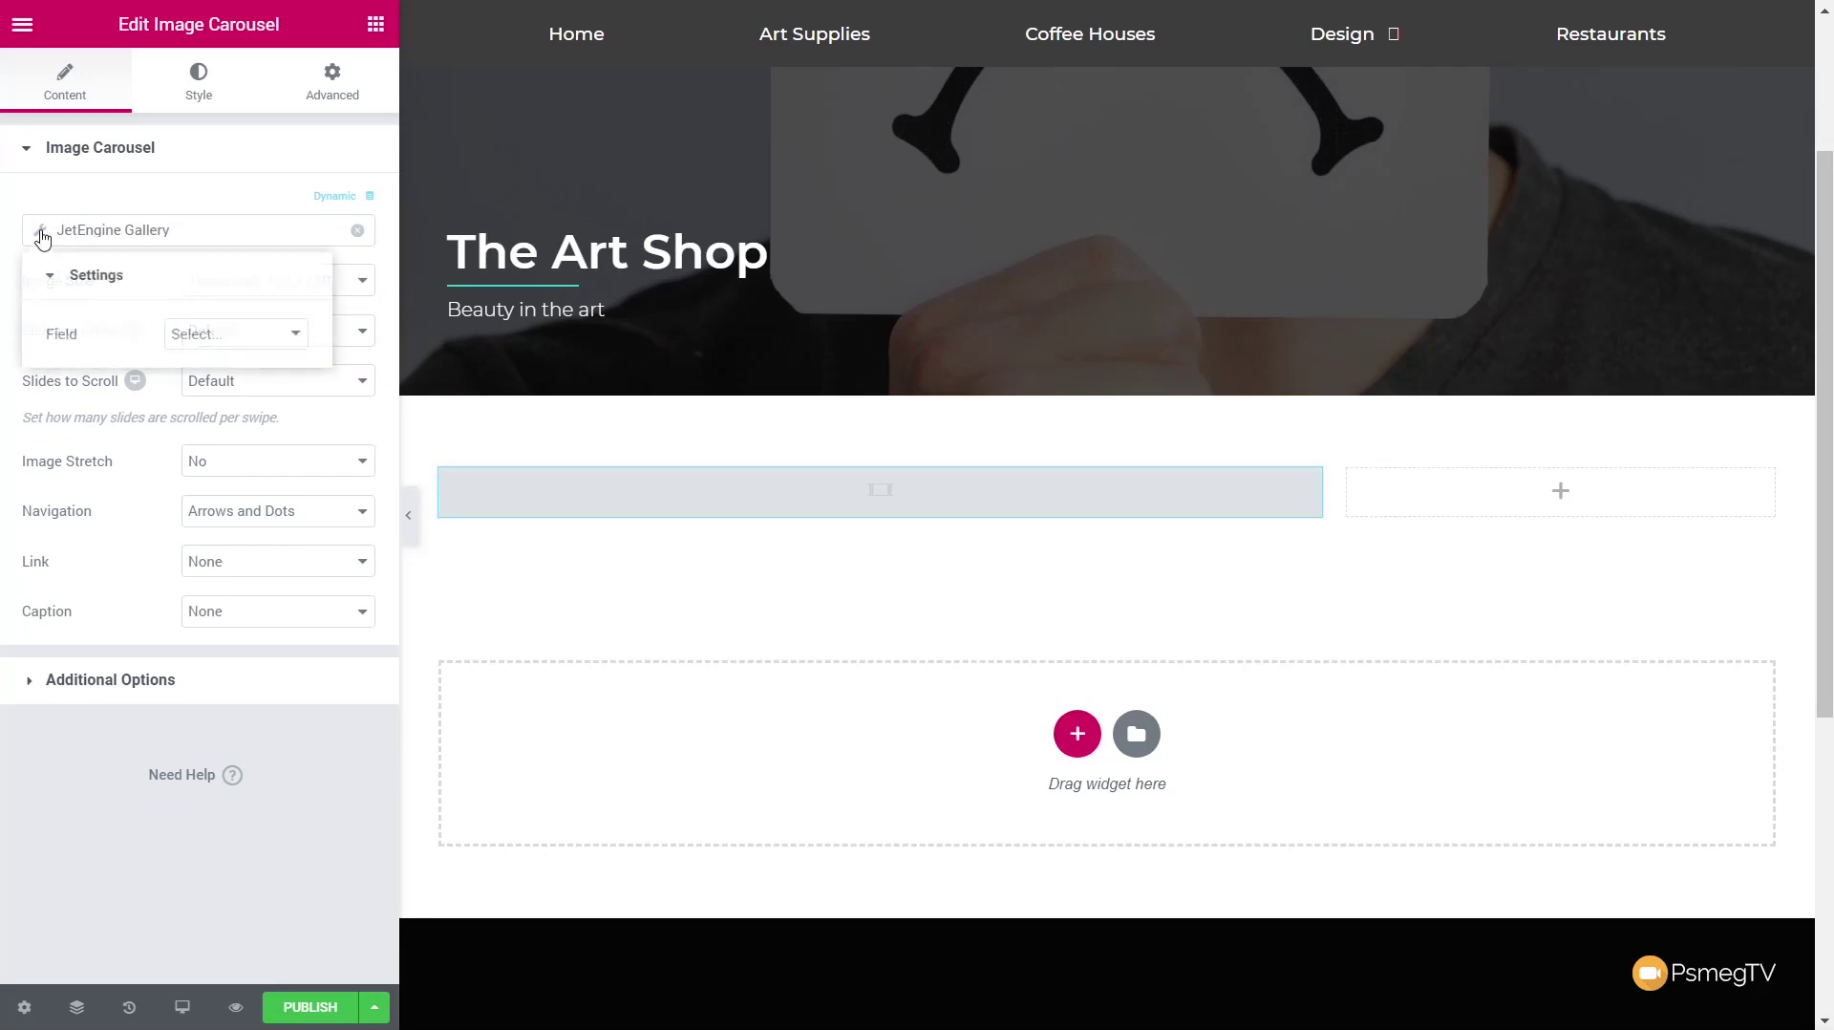
{"action": "left_click", "coordinate": [203, 336]}
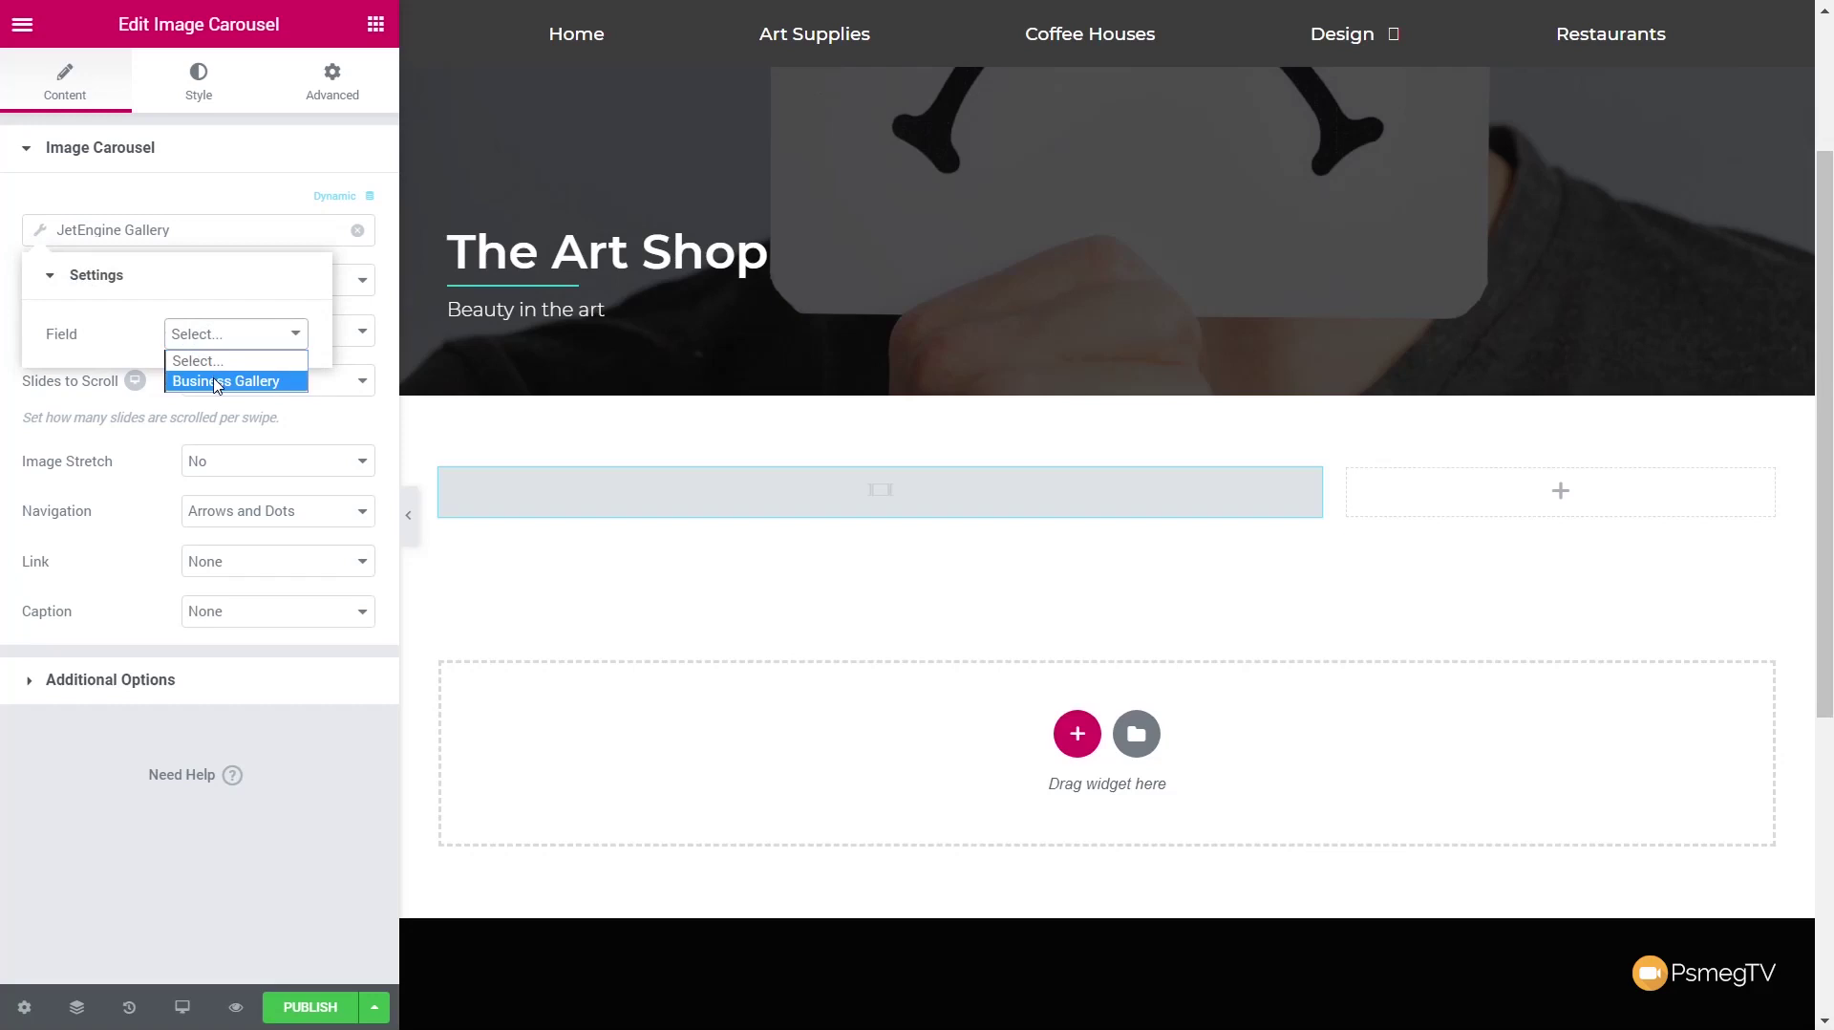
{"action": "left_click", "coordinate": [214, 382]}
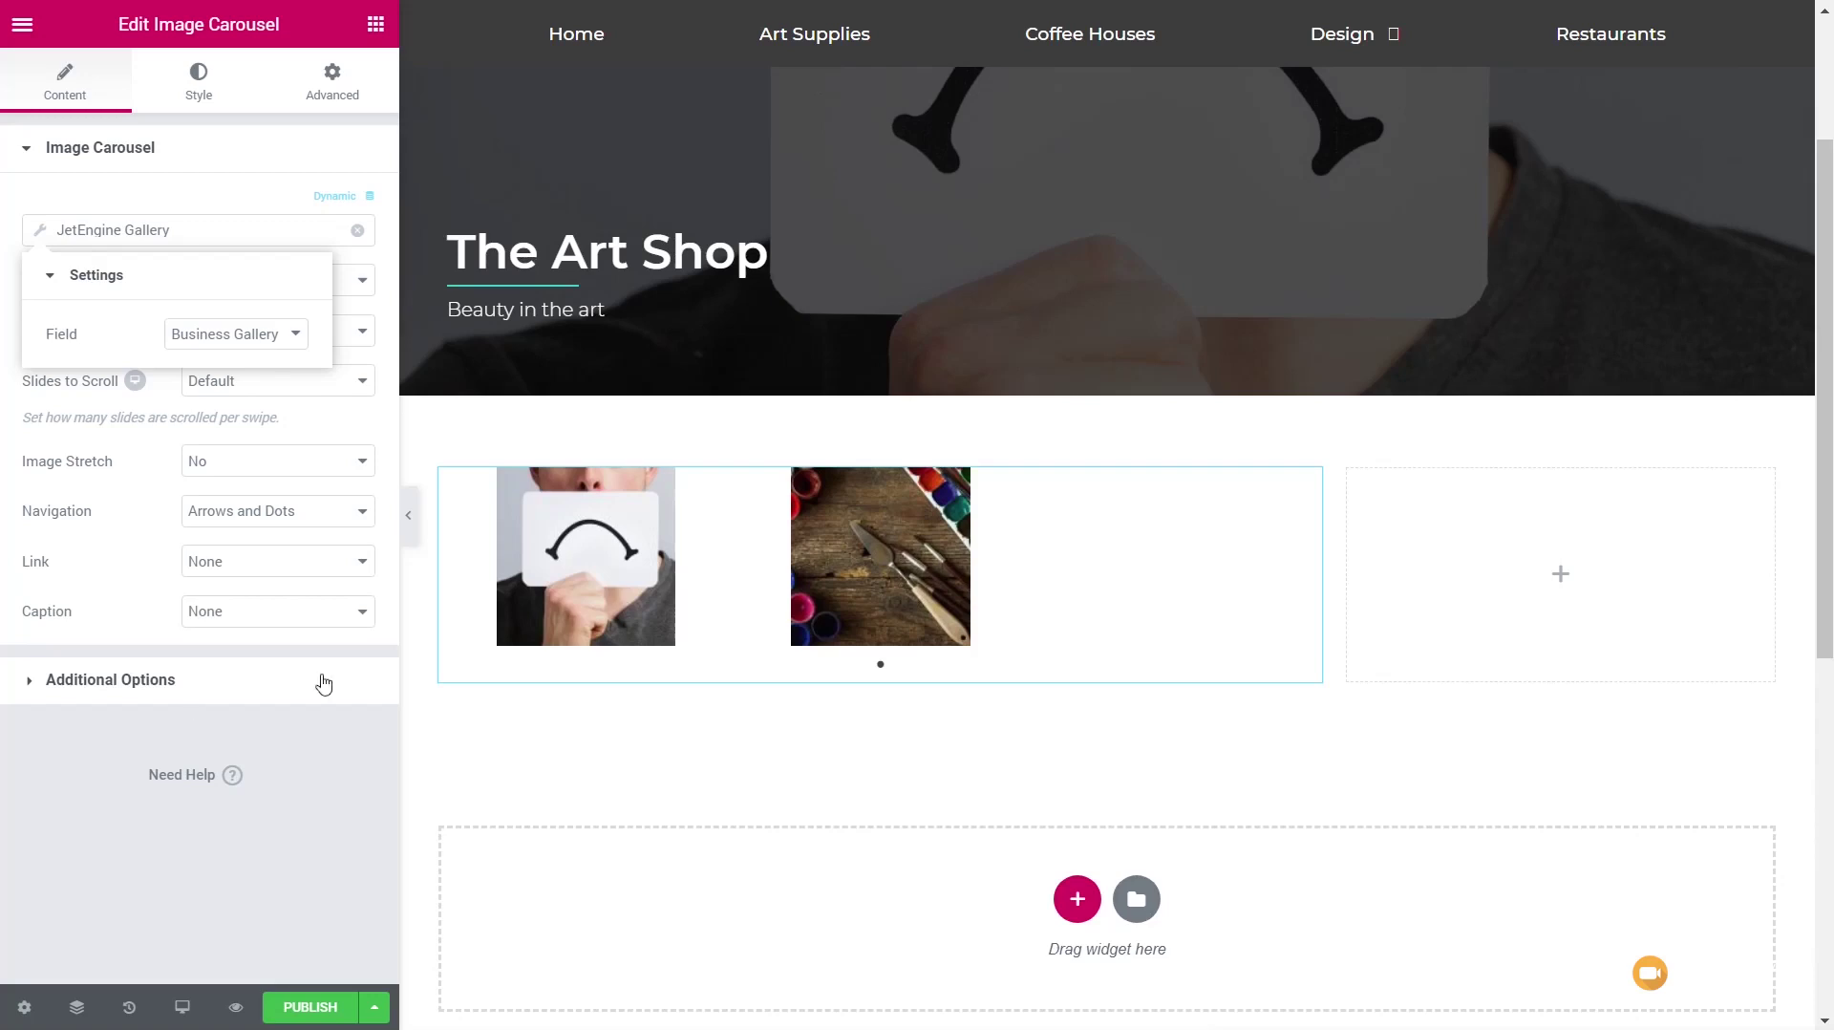
Step: Paste the copied style onto the image carousel and make it show 1 slide at a time in Medium Large - 768 x 0 size
{"action": "right_click", "coordinate": [1315, 493]}
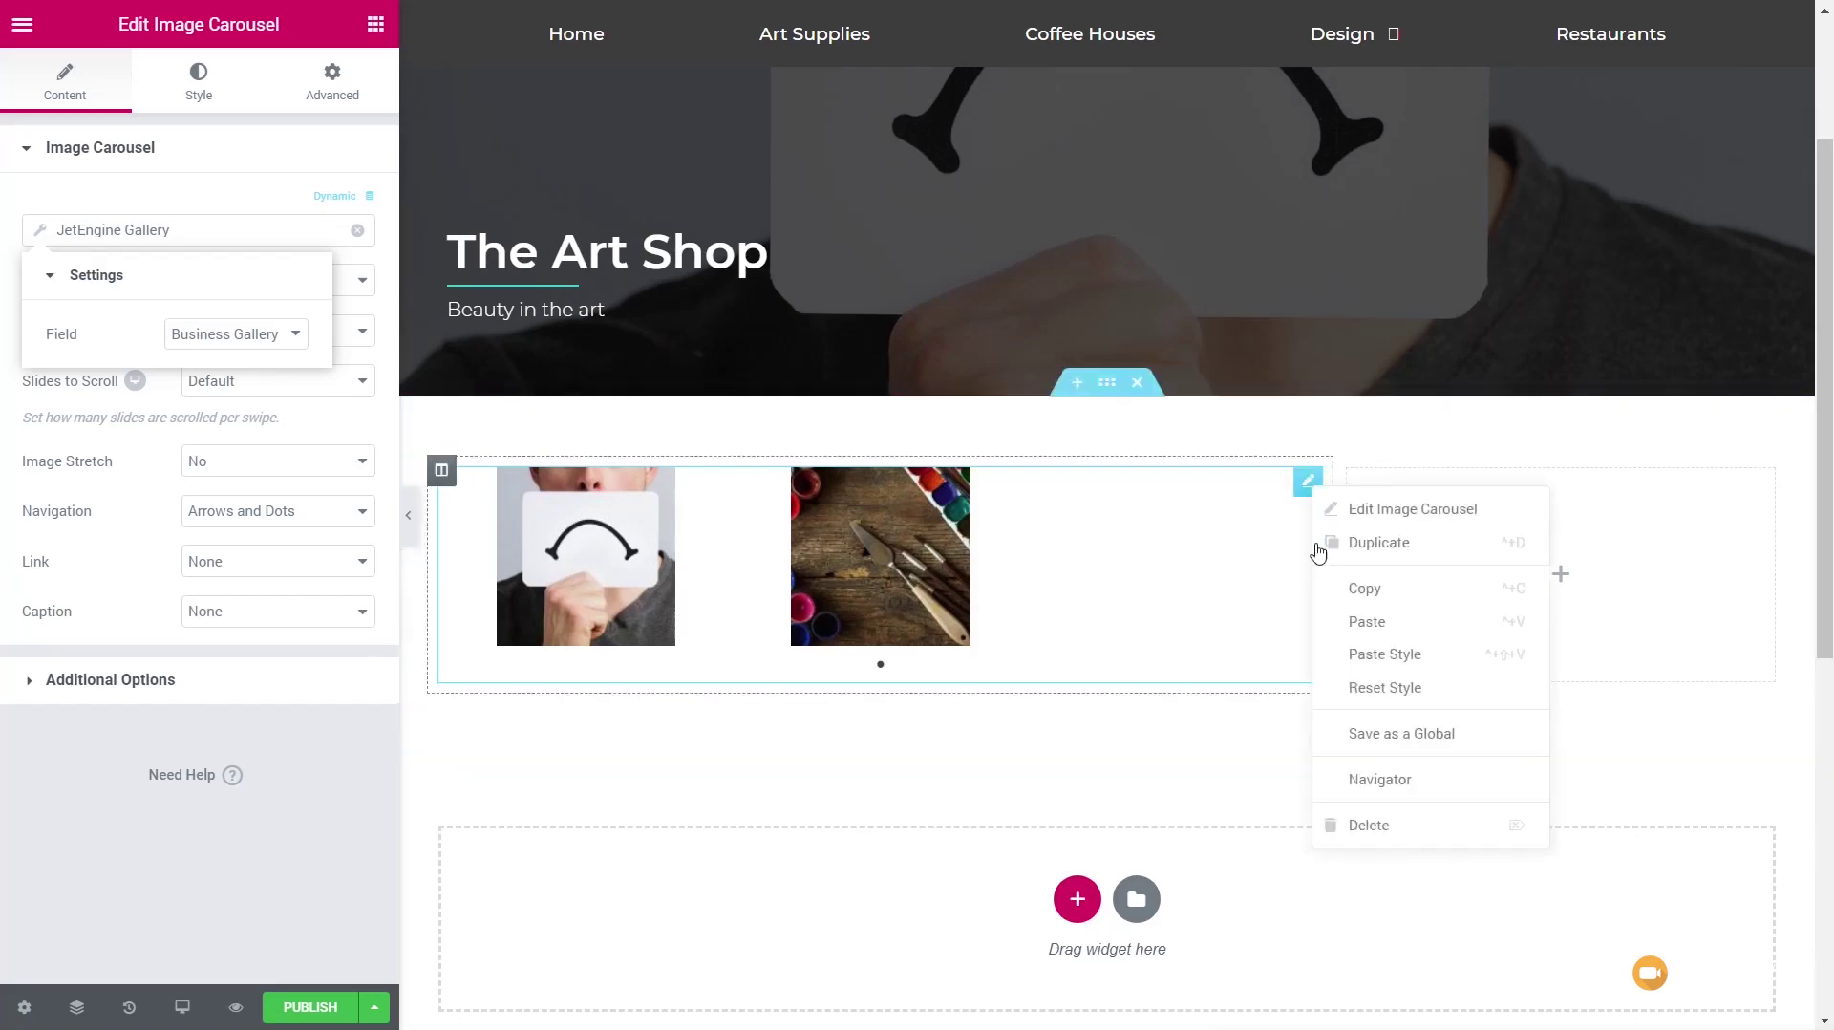
{"action": "left_click", "coordinate": [1353, 655]}
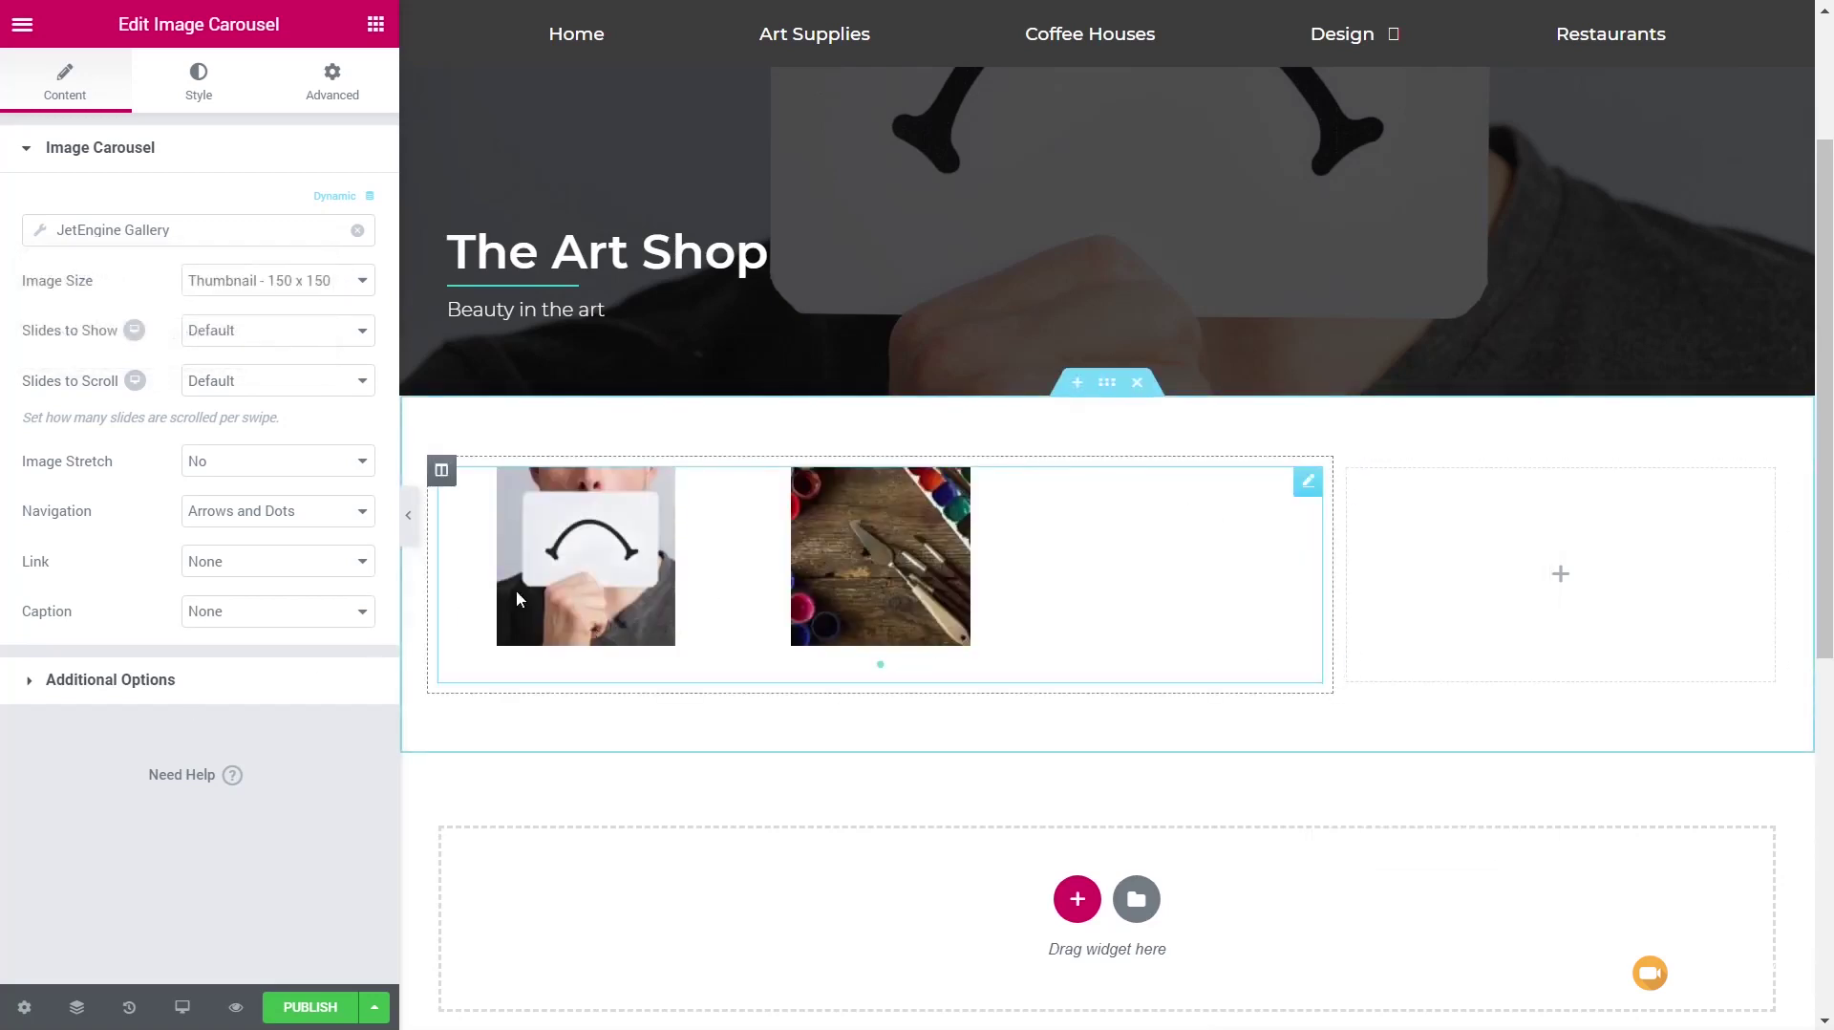
{"action": "left_click", "coordinate": [270, 286]}
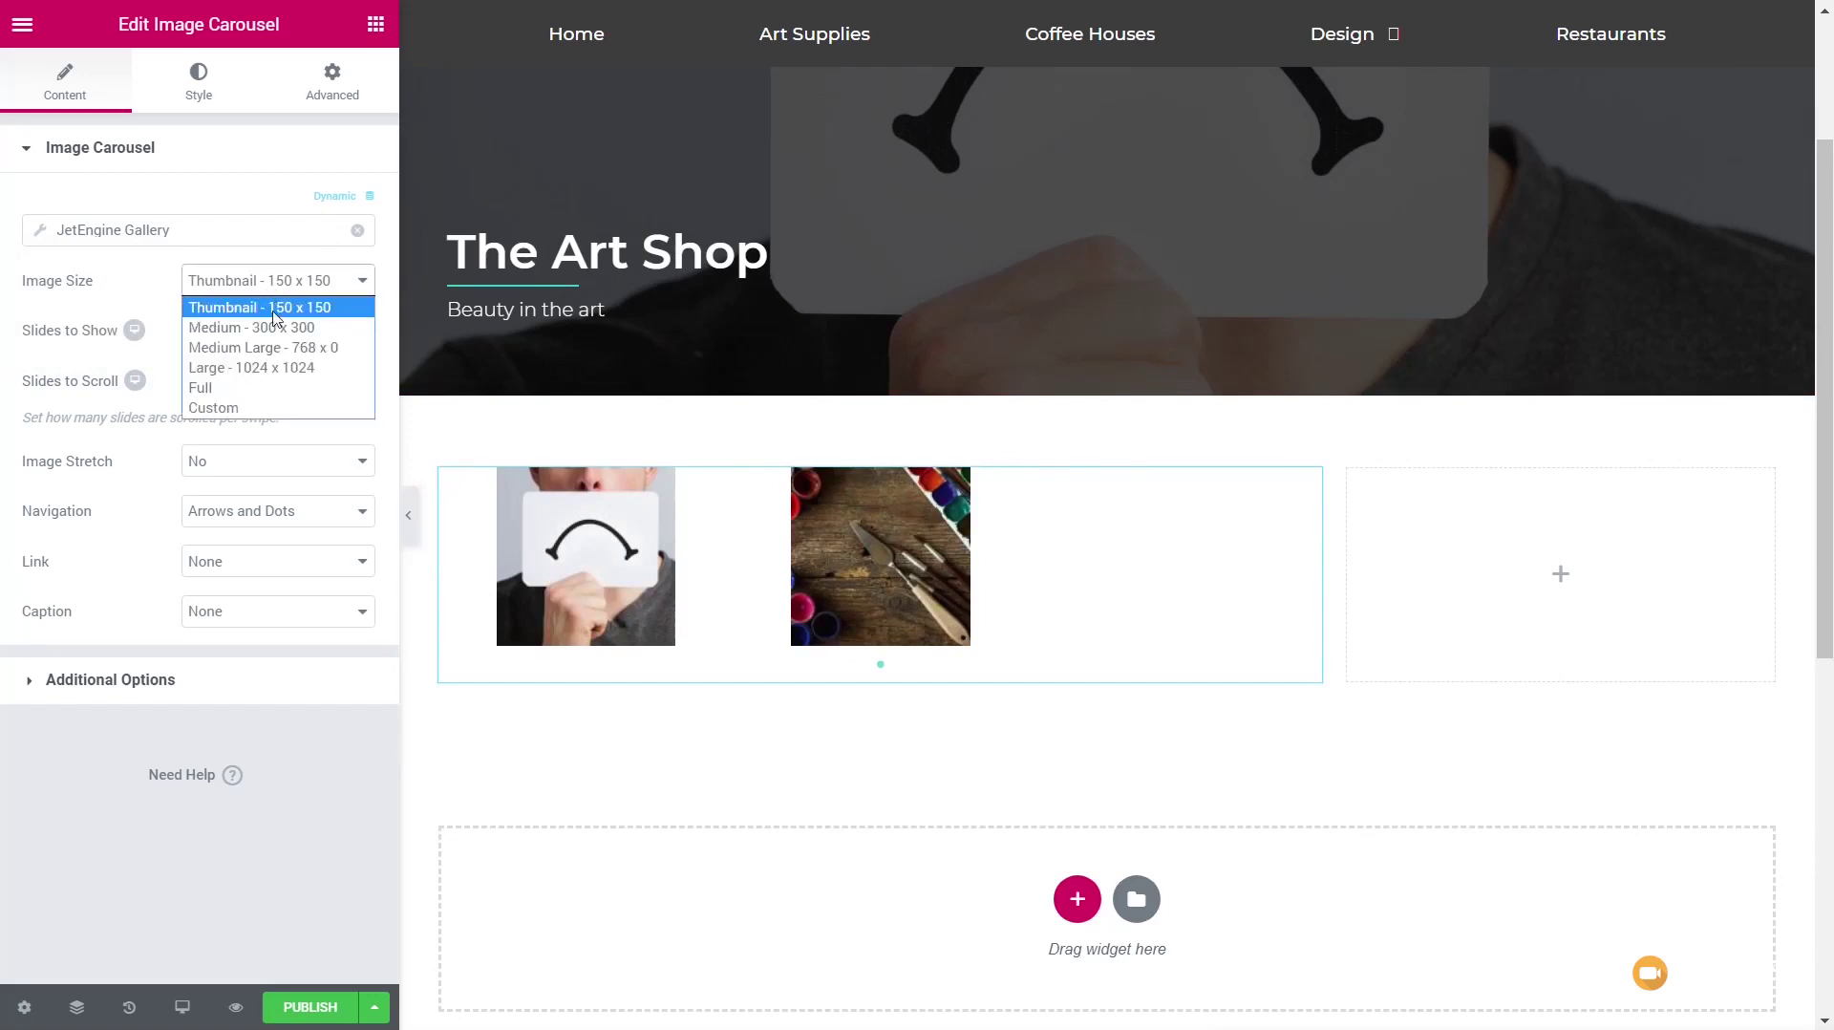
{"action": "left_click", "coordinate": [274, 348]}
{"action": "left_click", "coordinate": [257, 332]}
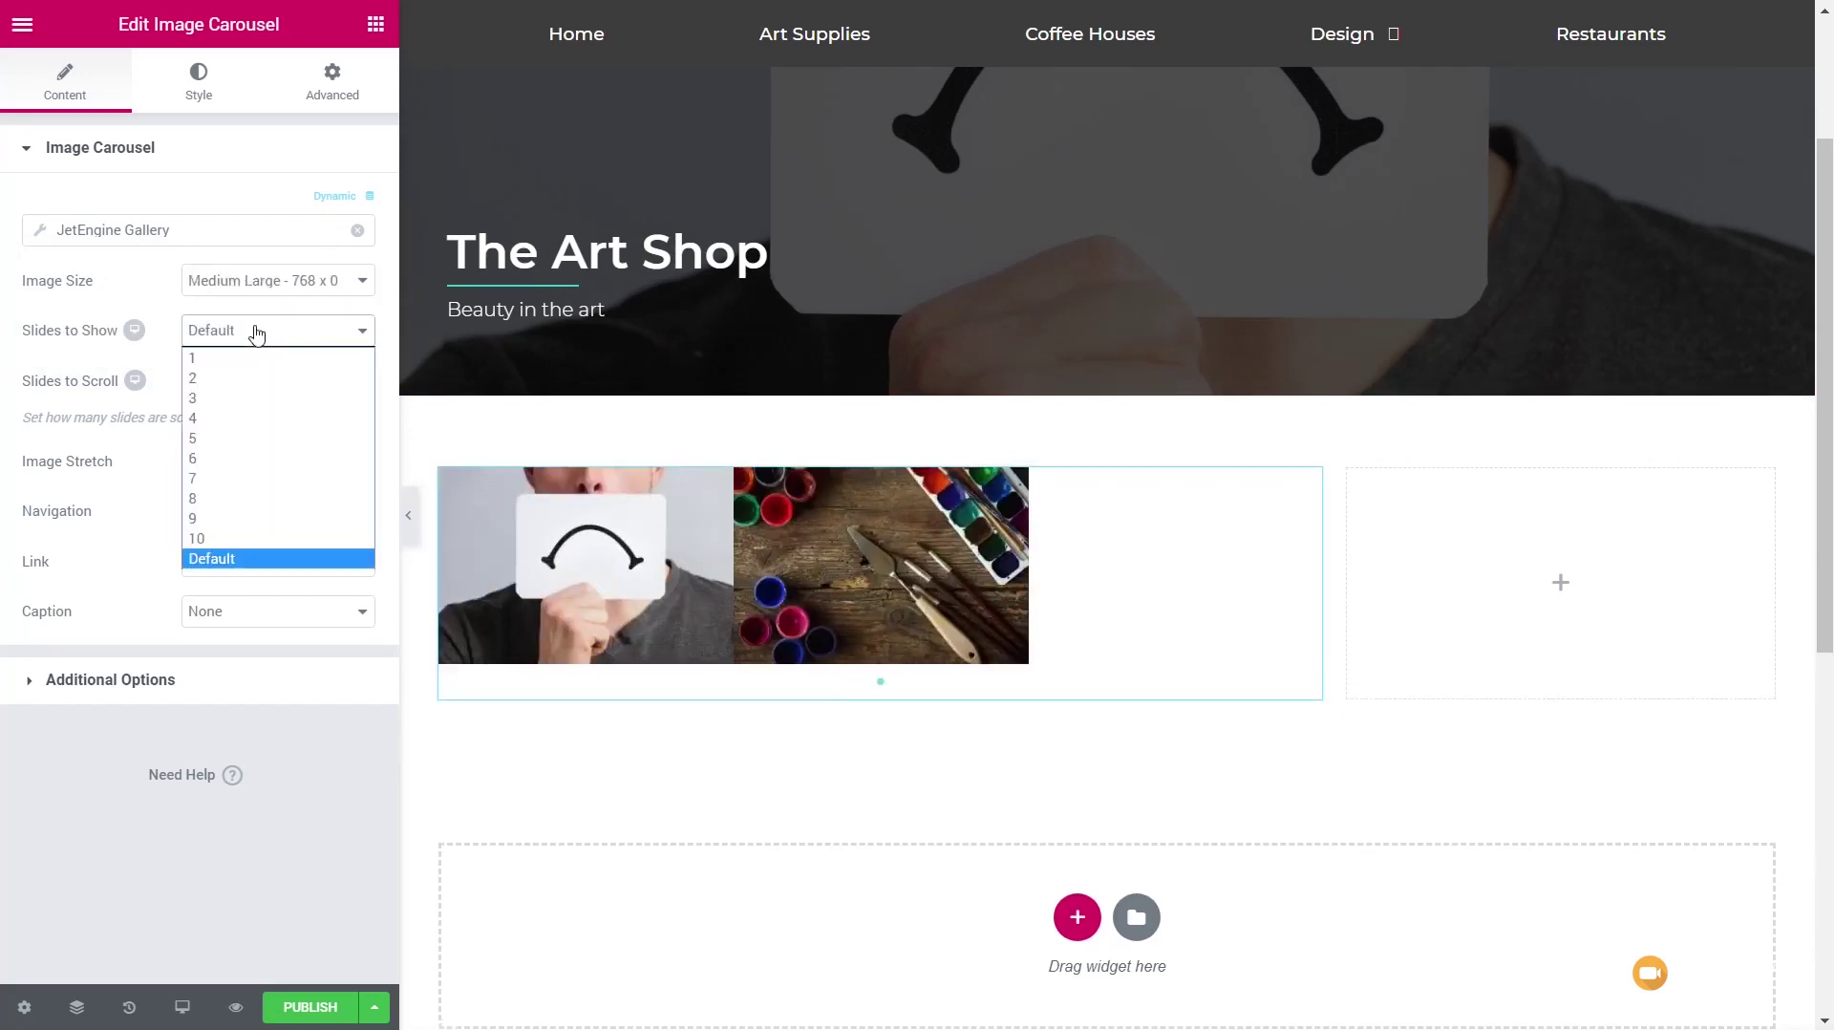
{"action": "left_click", "coordinate": [256, 357]}
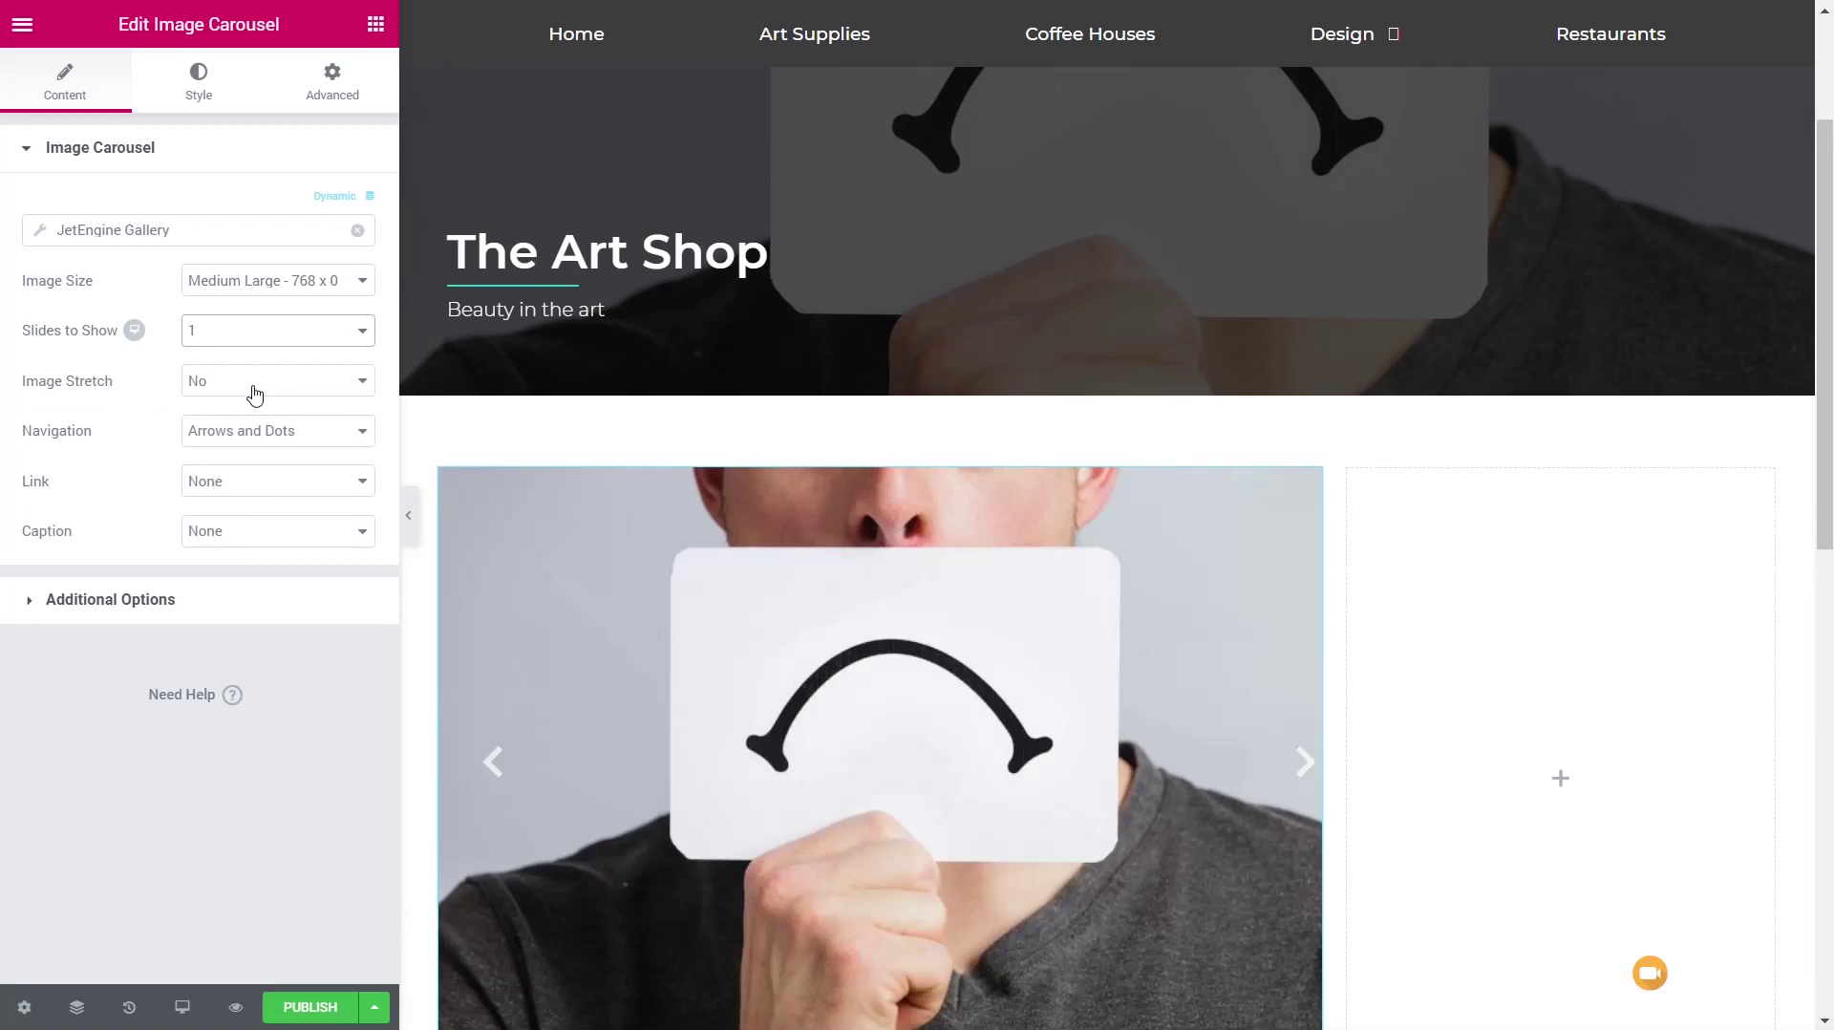
Step: Page through the carousel's slides to check how the gallery images display in the wide column
{"action": "scroll", "coordinate": [644, 795], "scroll_direction": "down", "scroll_amount": 3}
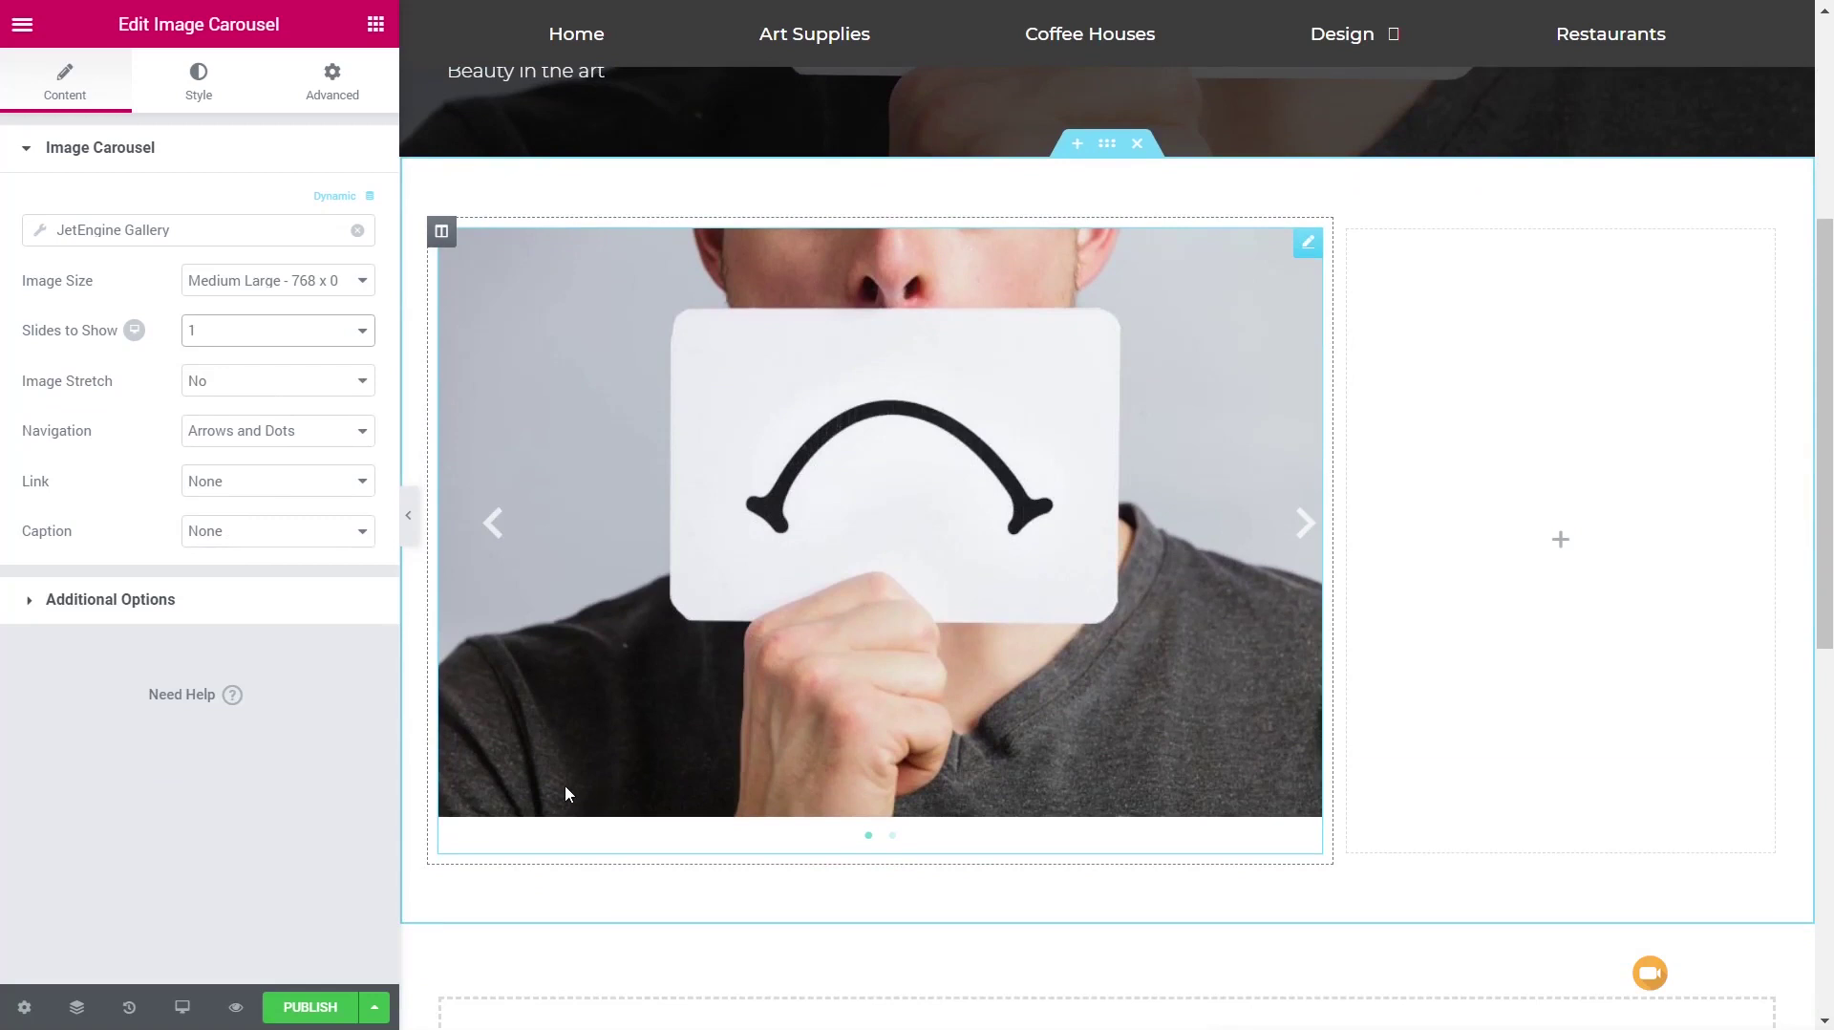
{"action": "left_click", "coordinate": [441, 232]}
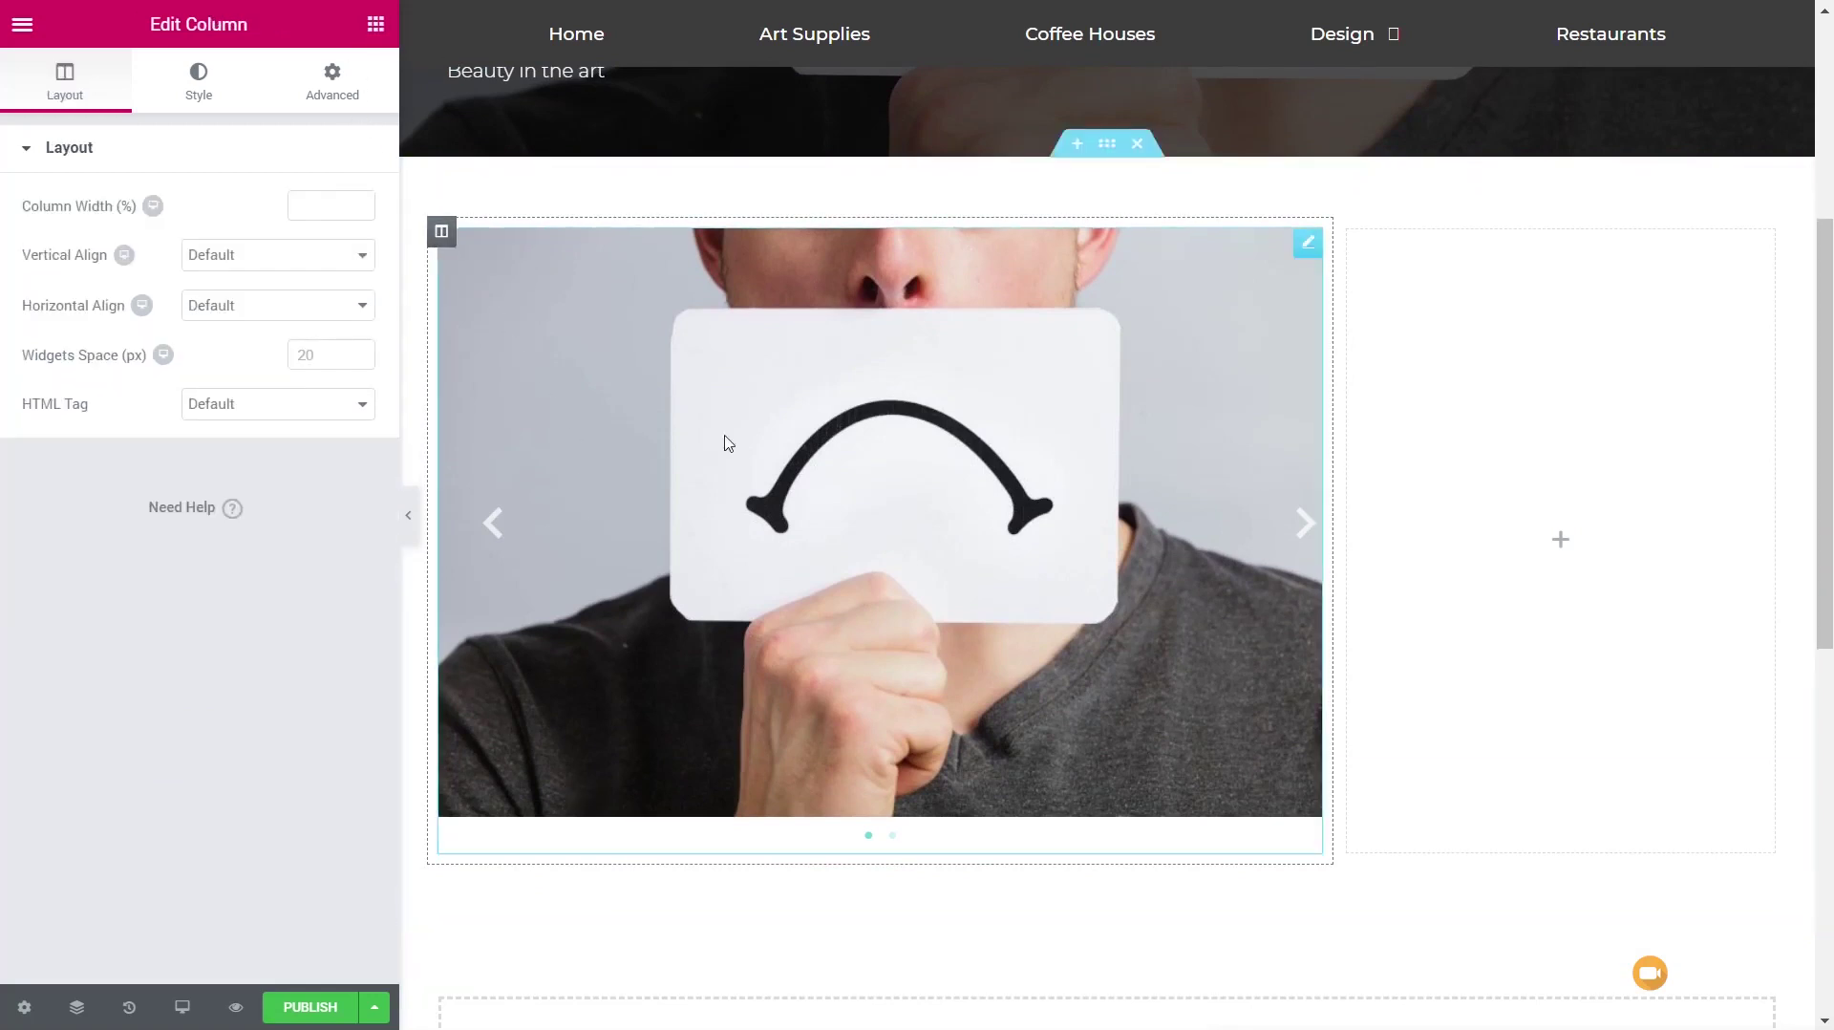
{"action": "scroll", "coordinate": [827, 619], "scroll_direction": "down", "scroll_amount": 1}
{"action": "left_click", "coordinate": [1305, 406]}
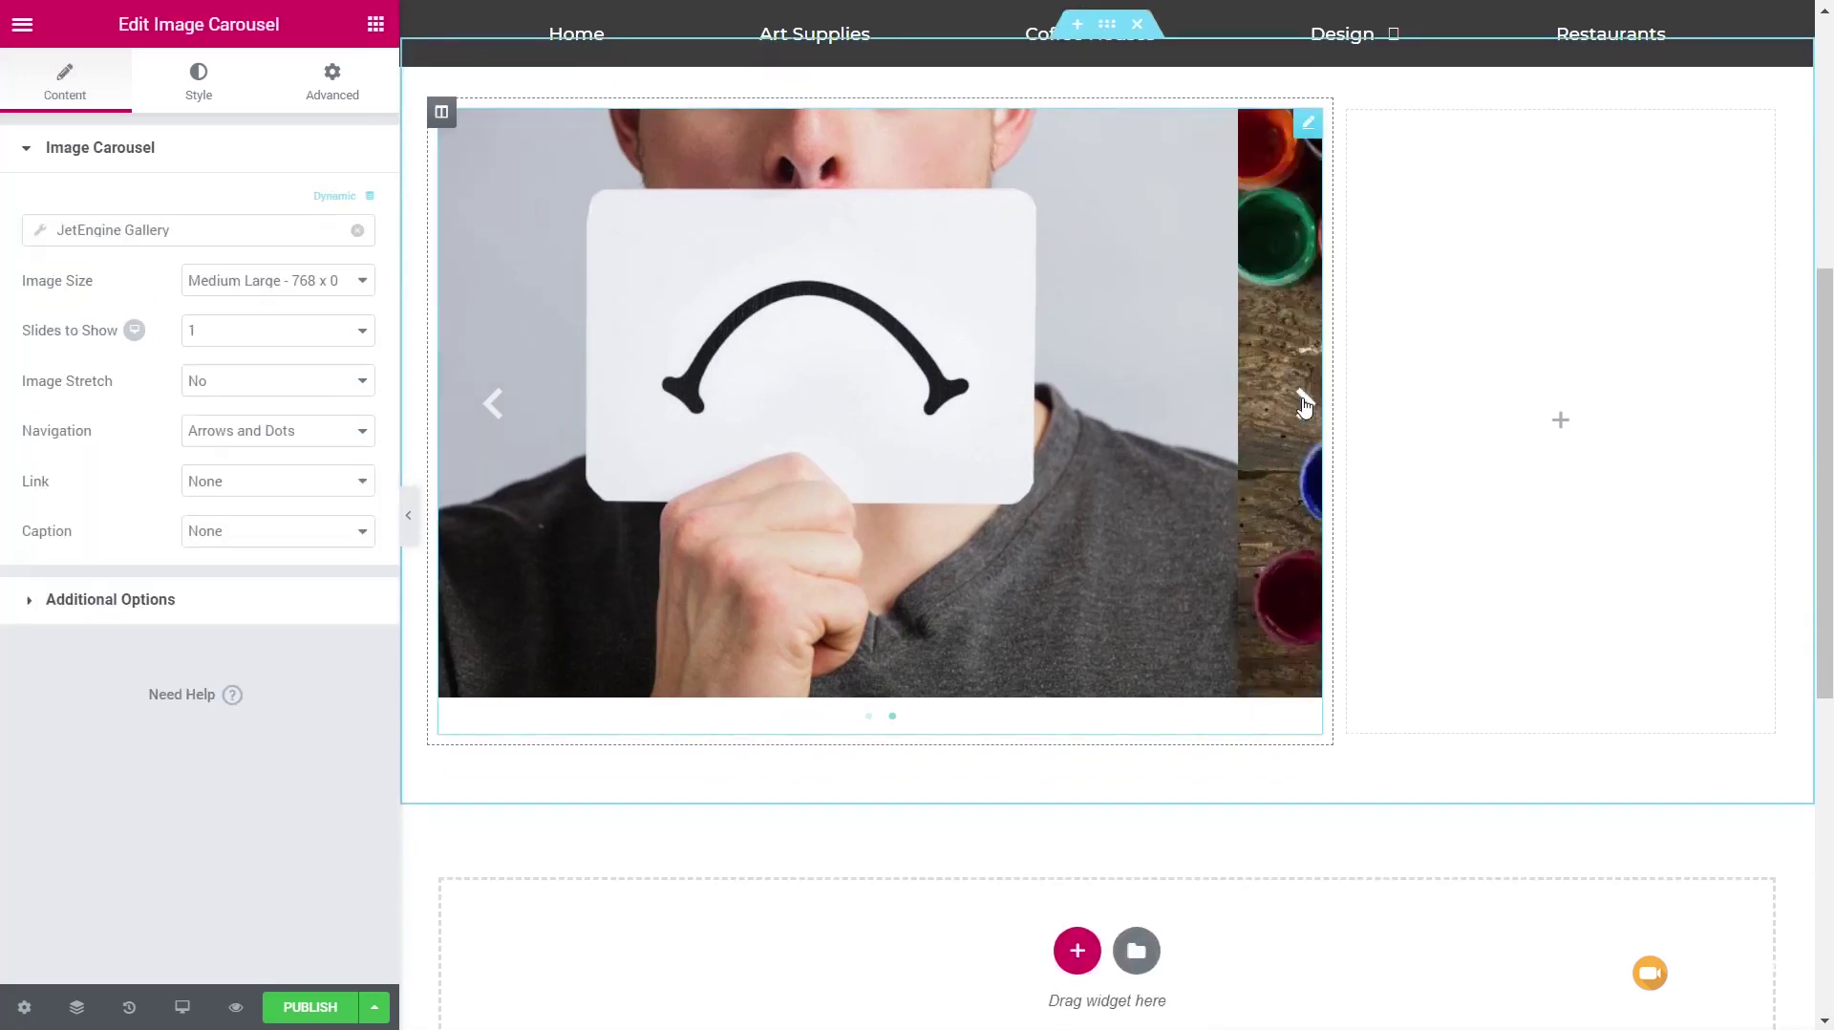
{"action": "left_click", "coordinate": [1305, 406]}
{"action": "left_click", "coordinate": [1306, 409]}
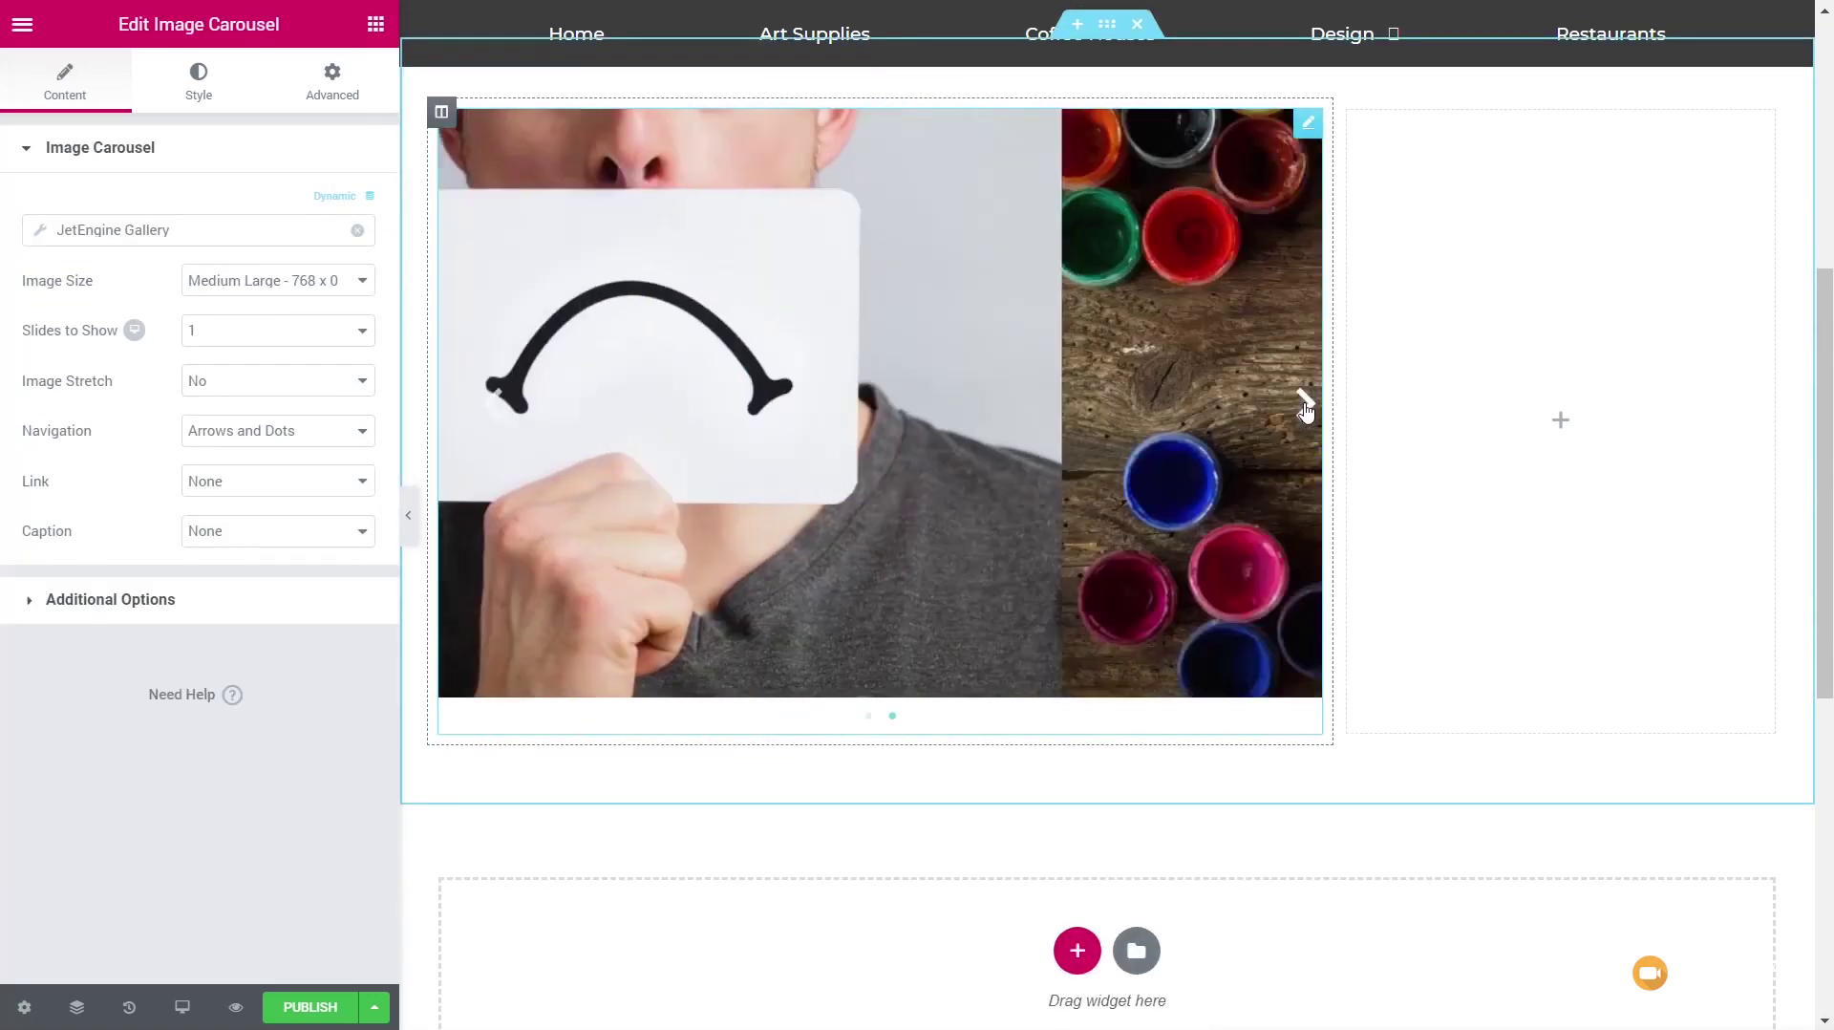
{"action": "scroll", "coordinate": [889, 653], "scroll_direction": "up", "scroll_amount": 3}
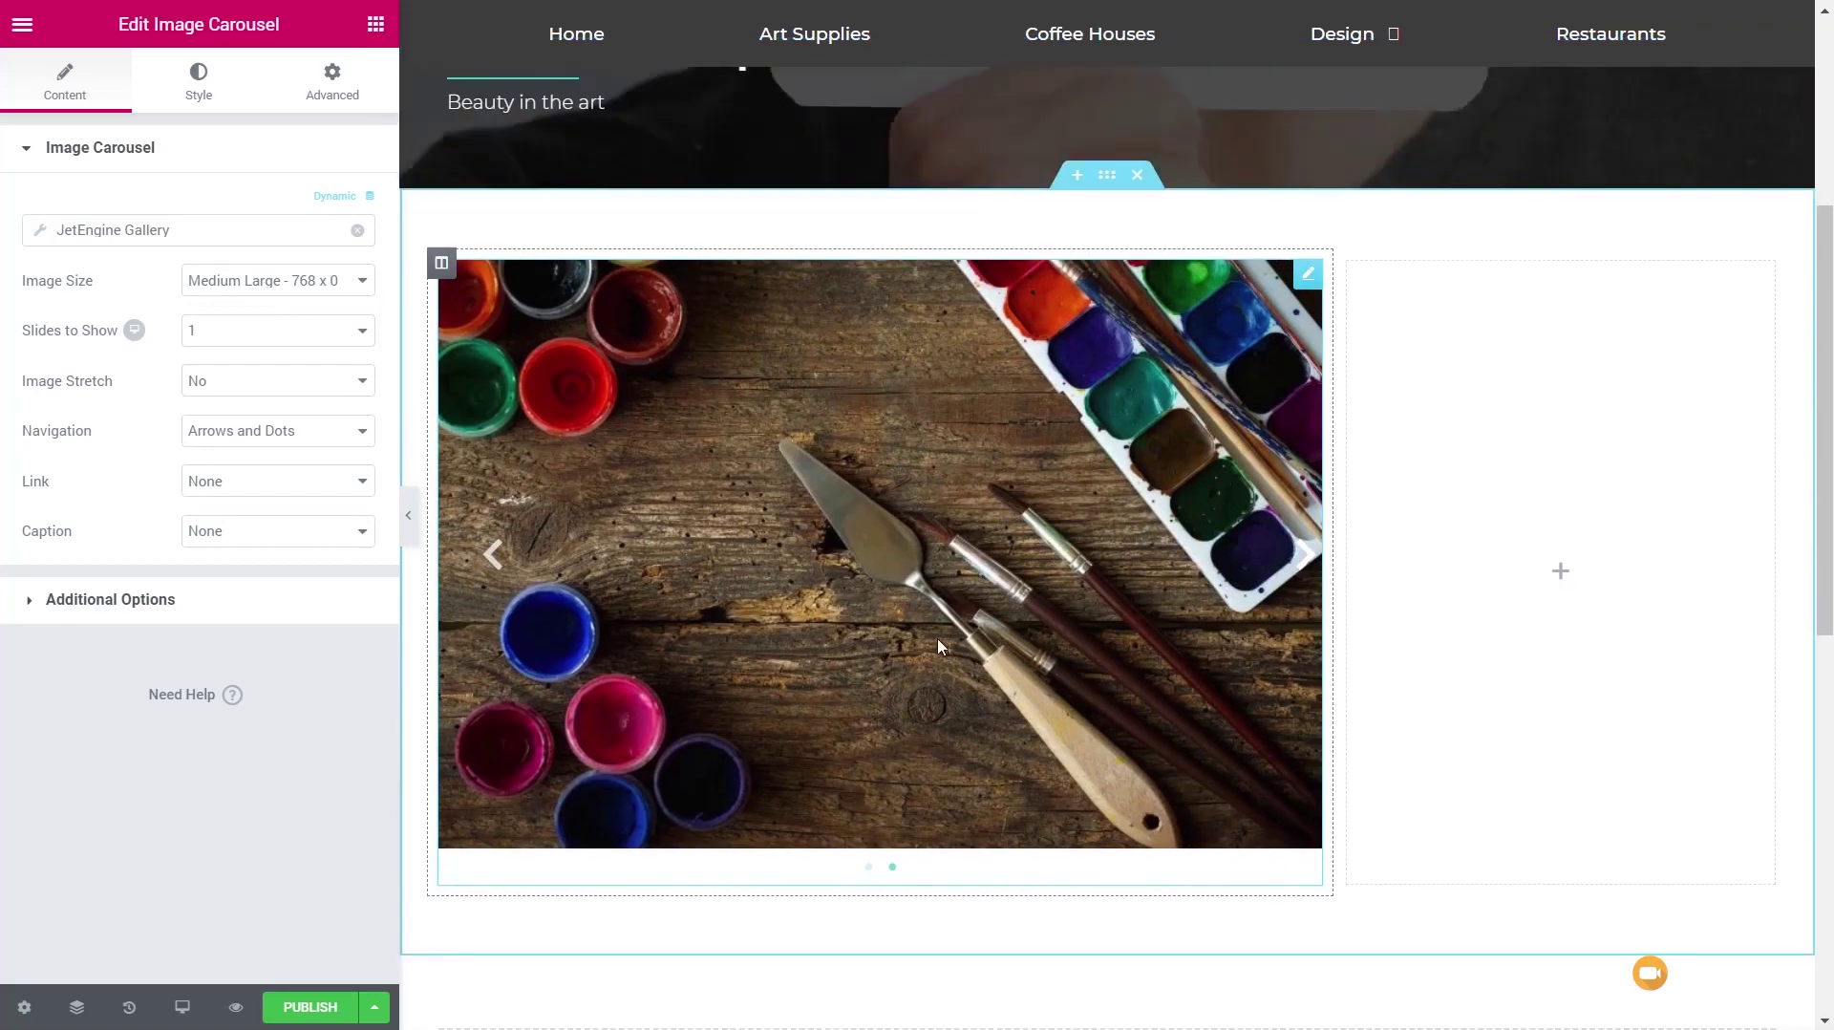
Step: Add a Google Maps widget to the narrow column and link its location to the custom field Business Address
{"action": "left_click", "coordinate": [377, 29]}
{"action": "scroll", "coordinate": [197, 720], "scroll_direction": "down", "scroll_amount": 6}
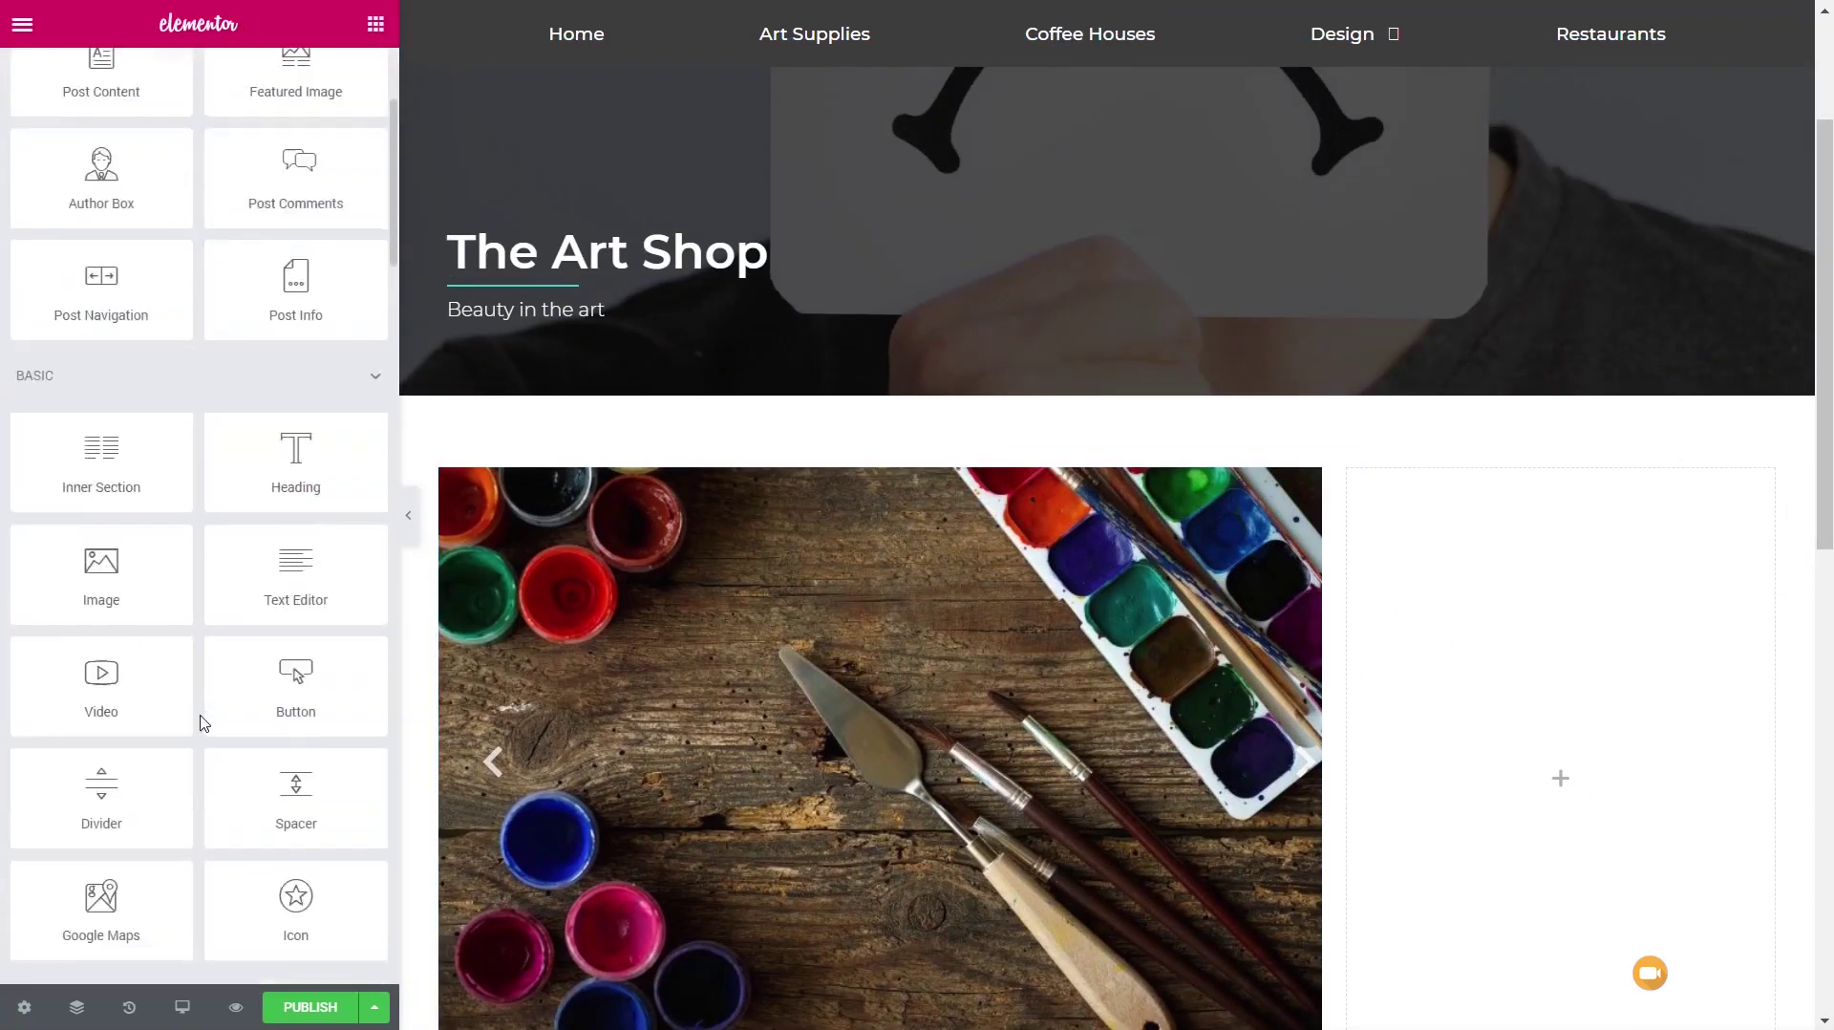
{"action": "left_click_drag", "start_coordinate": [94, 616], "coordinate": [1490, 573]}
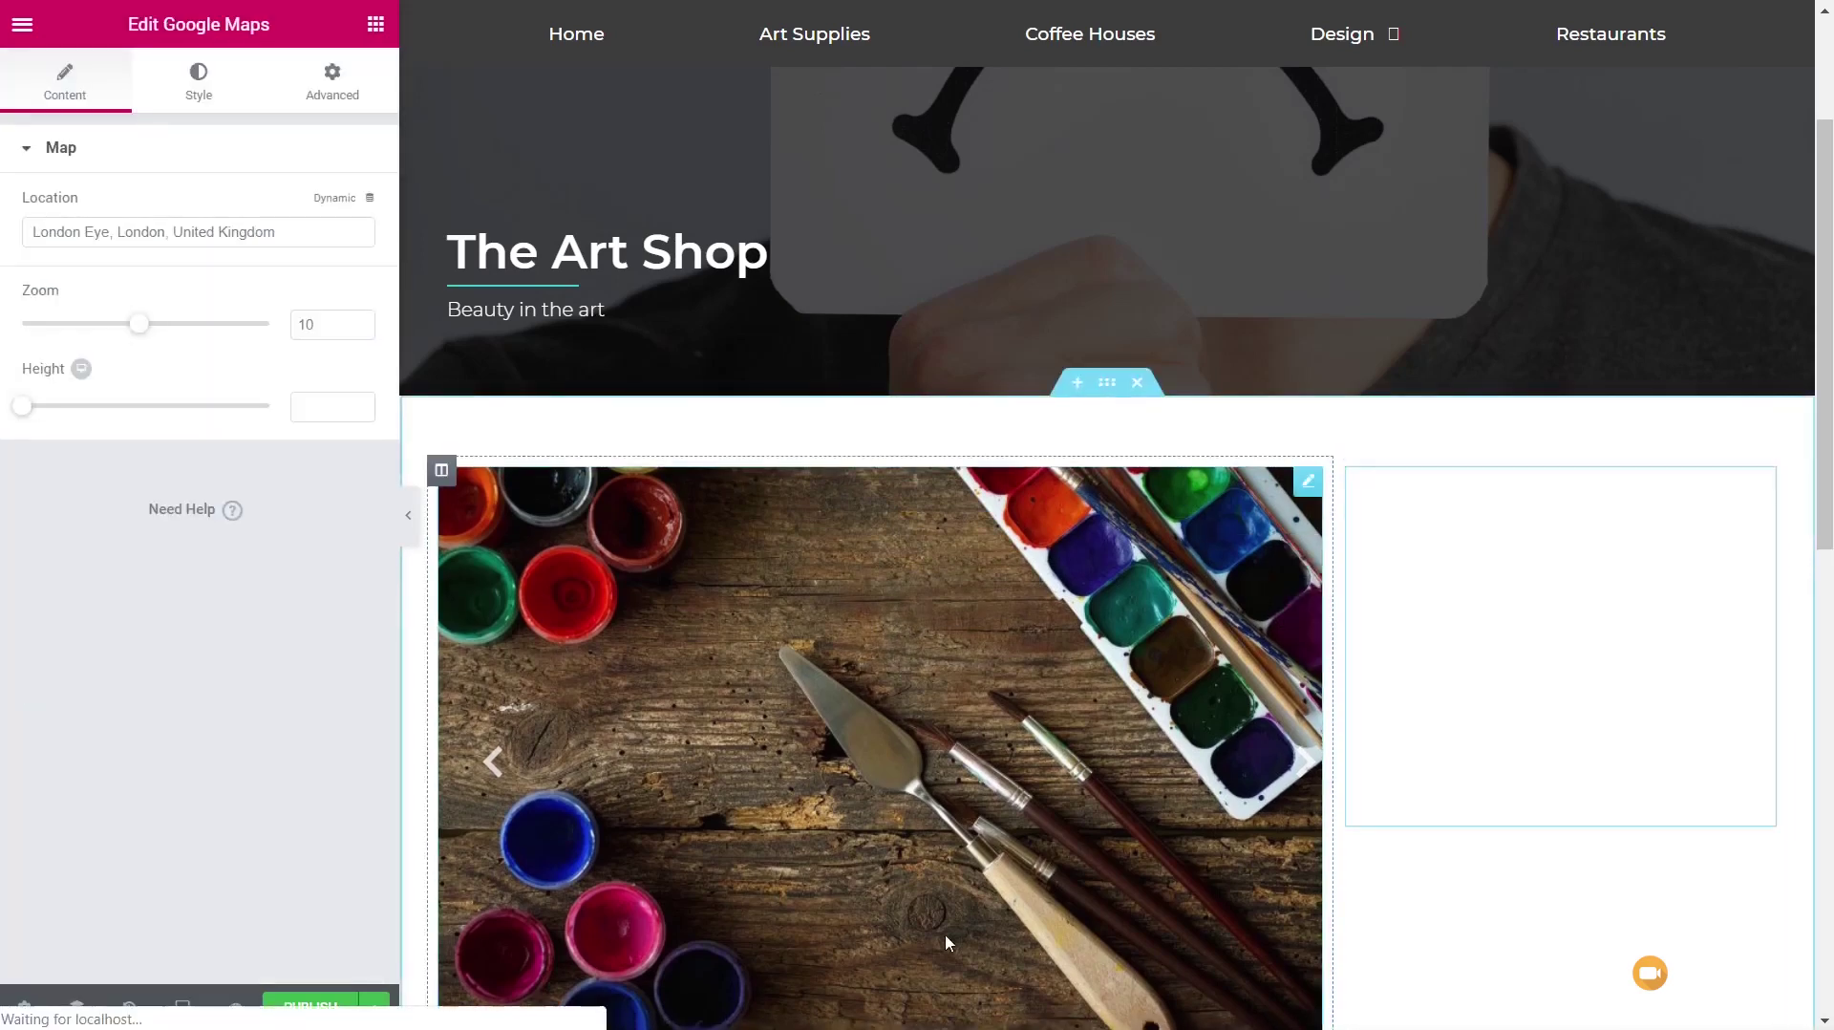
{"action": "left_click", "coordinate": [371, 199]}
{"action": "left_click", "coordinate": [139, 485]}
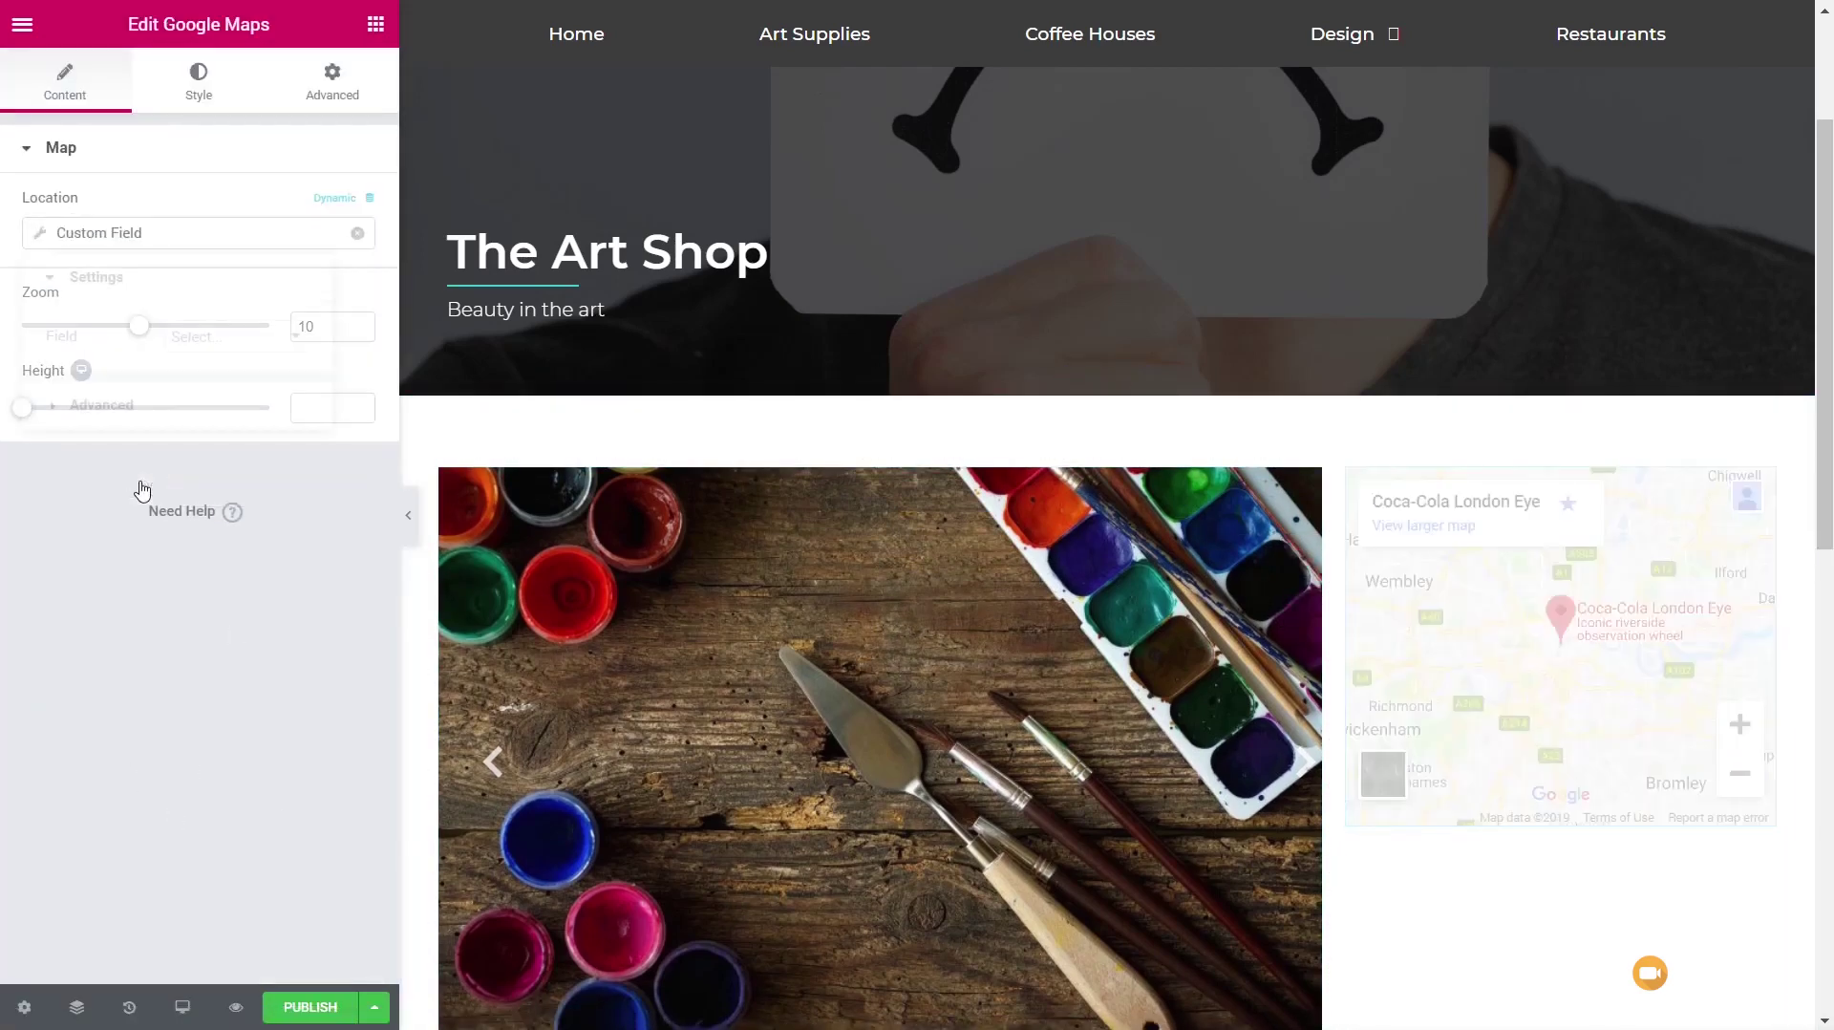
{"action": "left_click", "coordinate": [215, 329]}
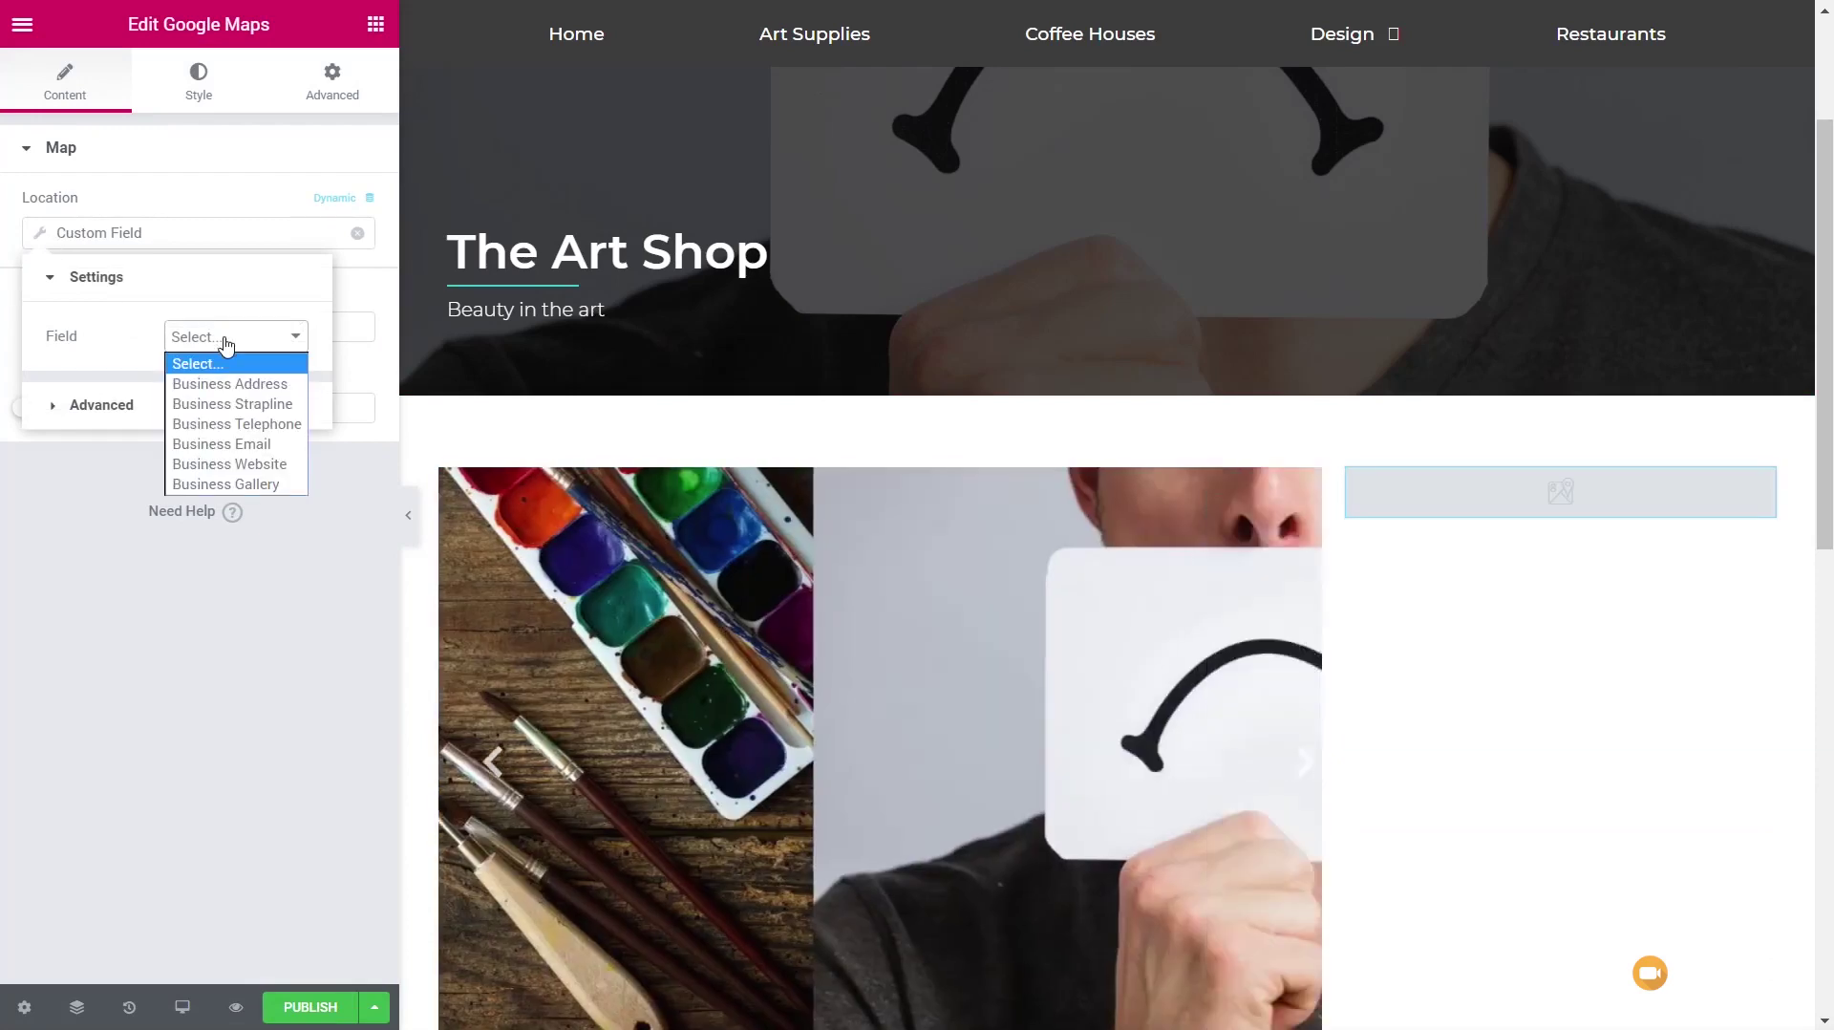
{"action": "left_click", "coordinate": [225, 358]}
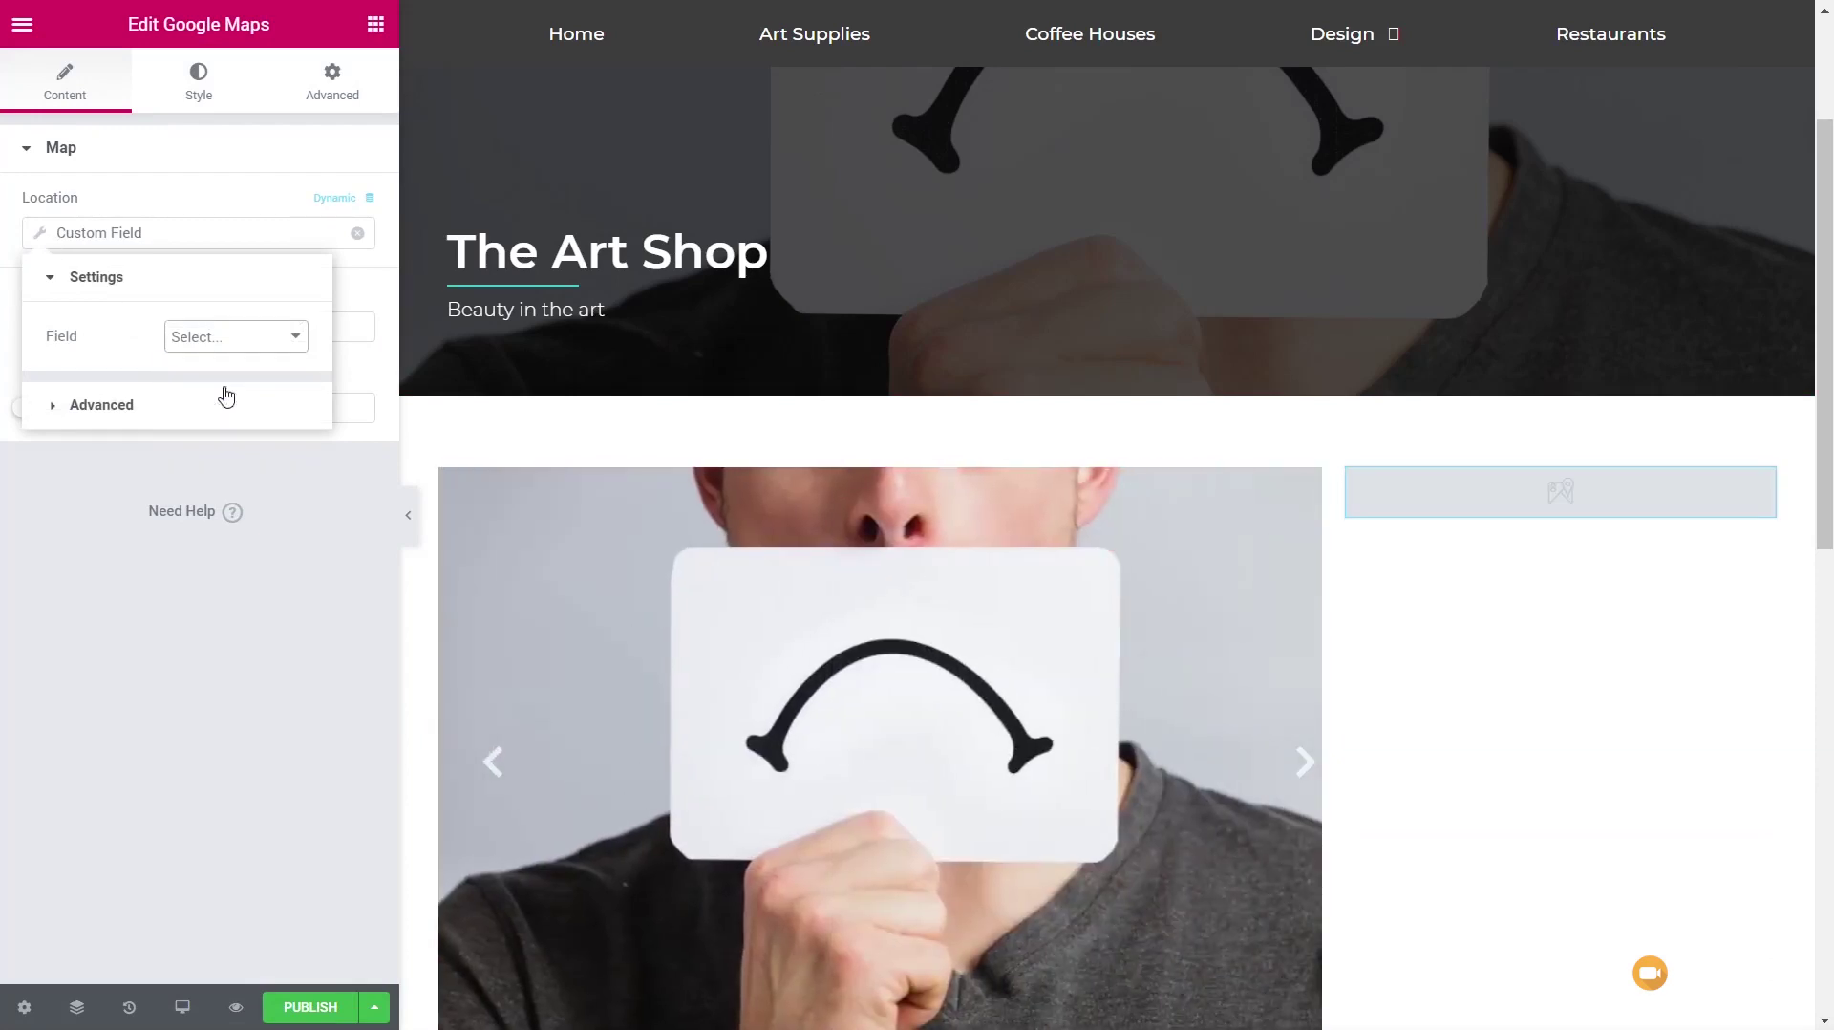
{"action": "left_click", "coordinate": [181, 662]}
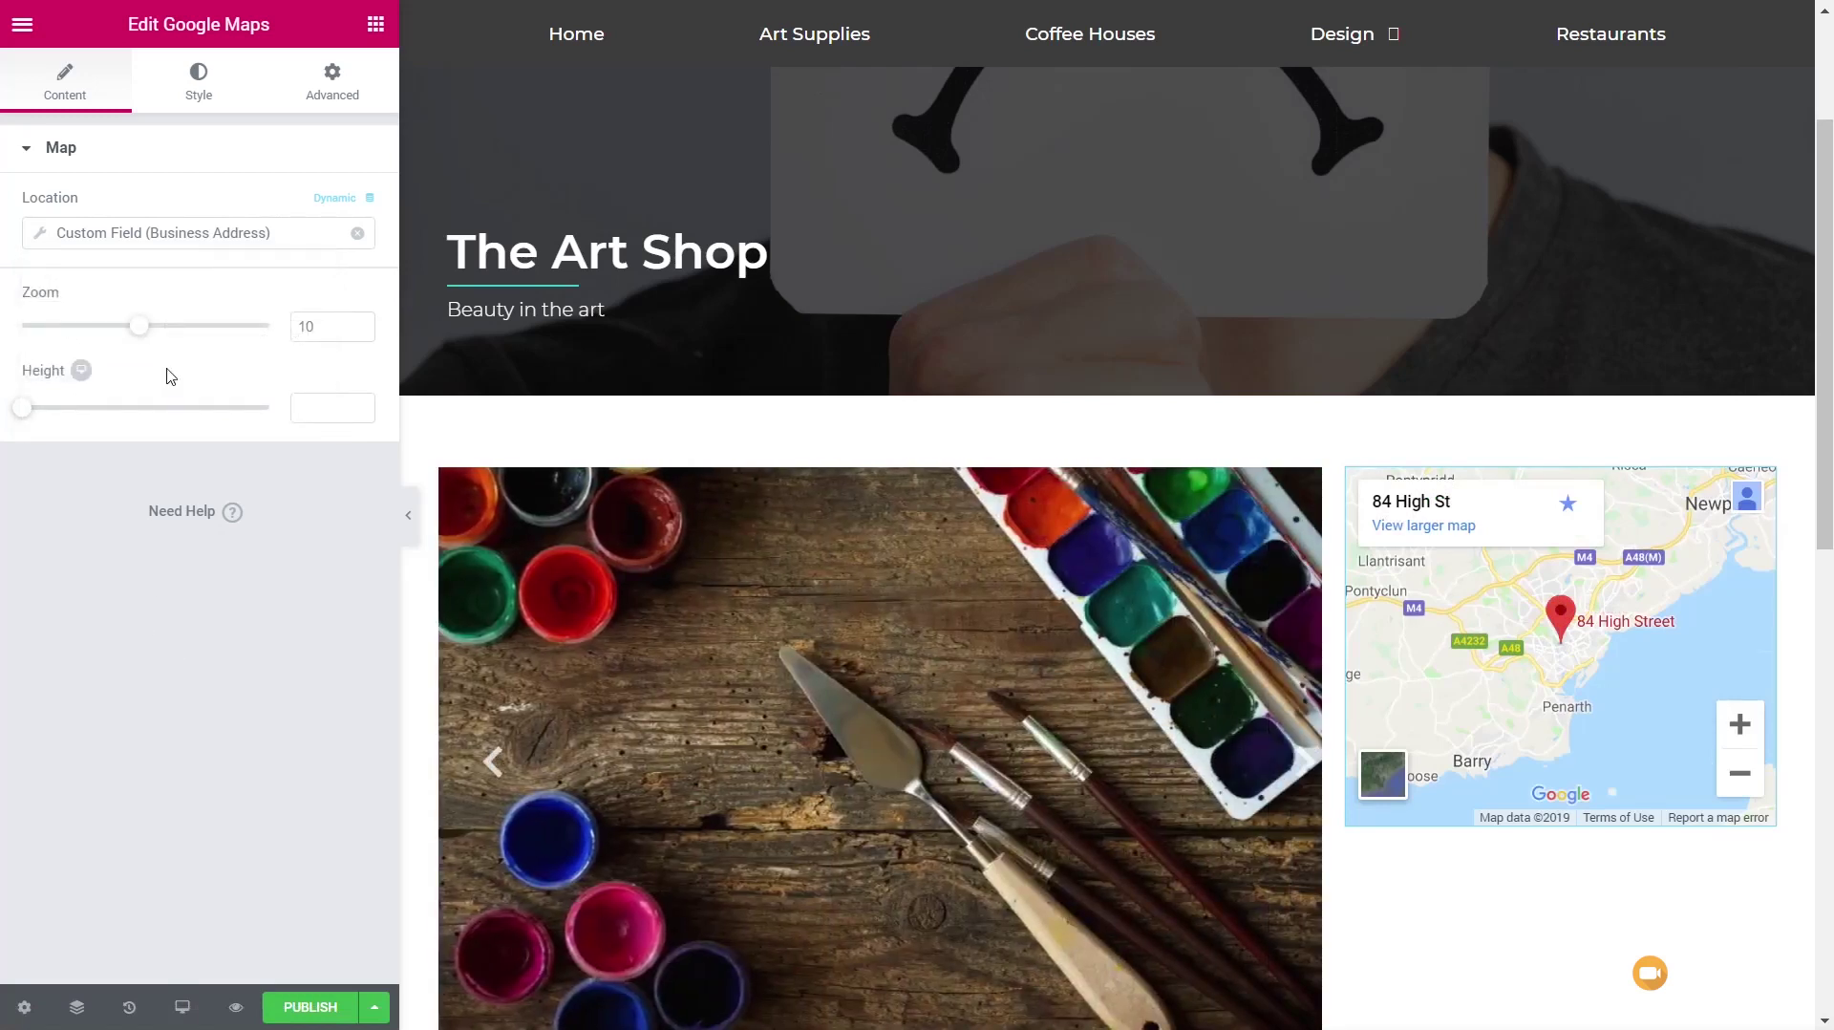
Step: Set the map's zoom to 14 and paste the copied style onto the map
{"action": "left_click_drag", "start_coordinate": [157, 334], "coordinate": [191, 334]}
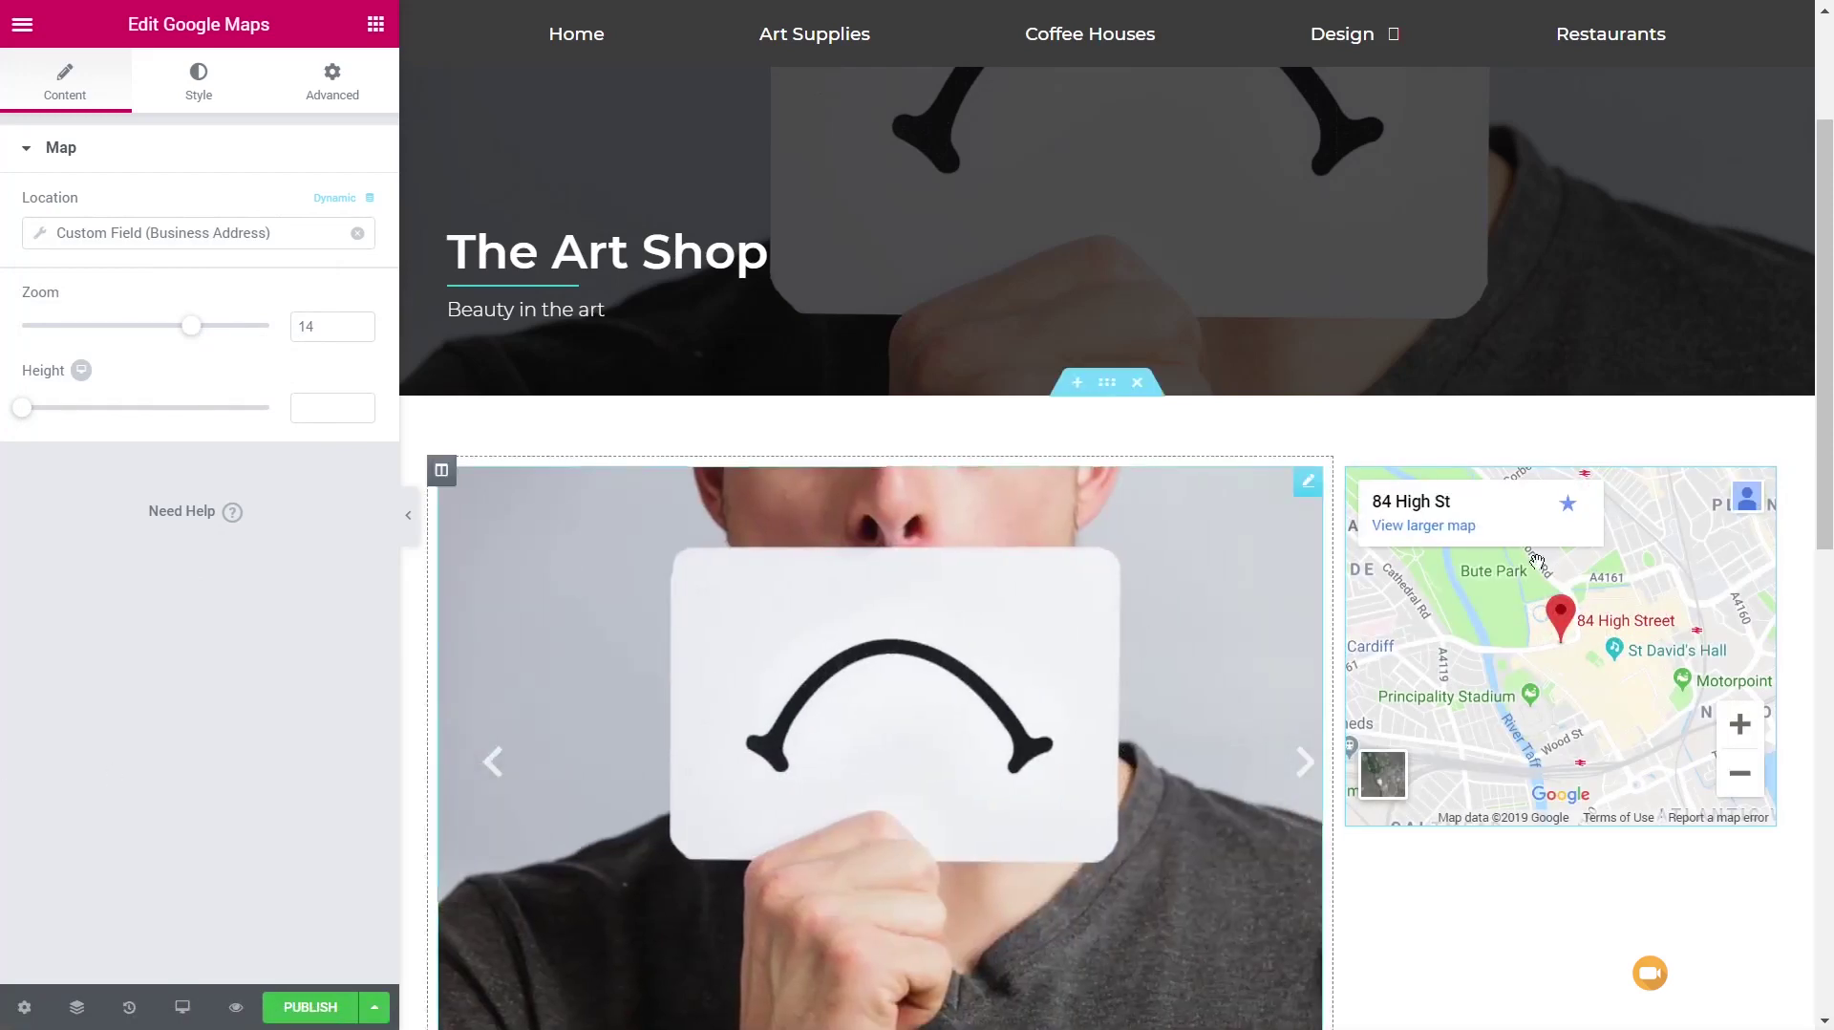
{"action": "right_click", "coordinate": [1764, 487]}
{"action": "left_click", "coordinate": [1711, 647]}
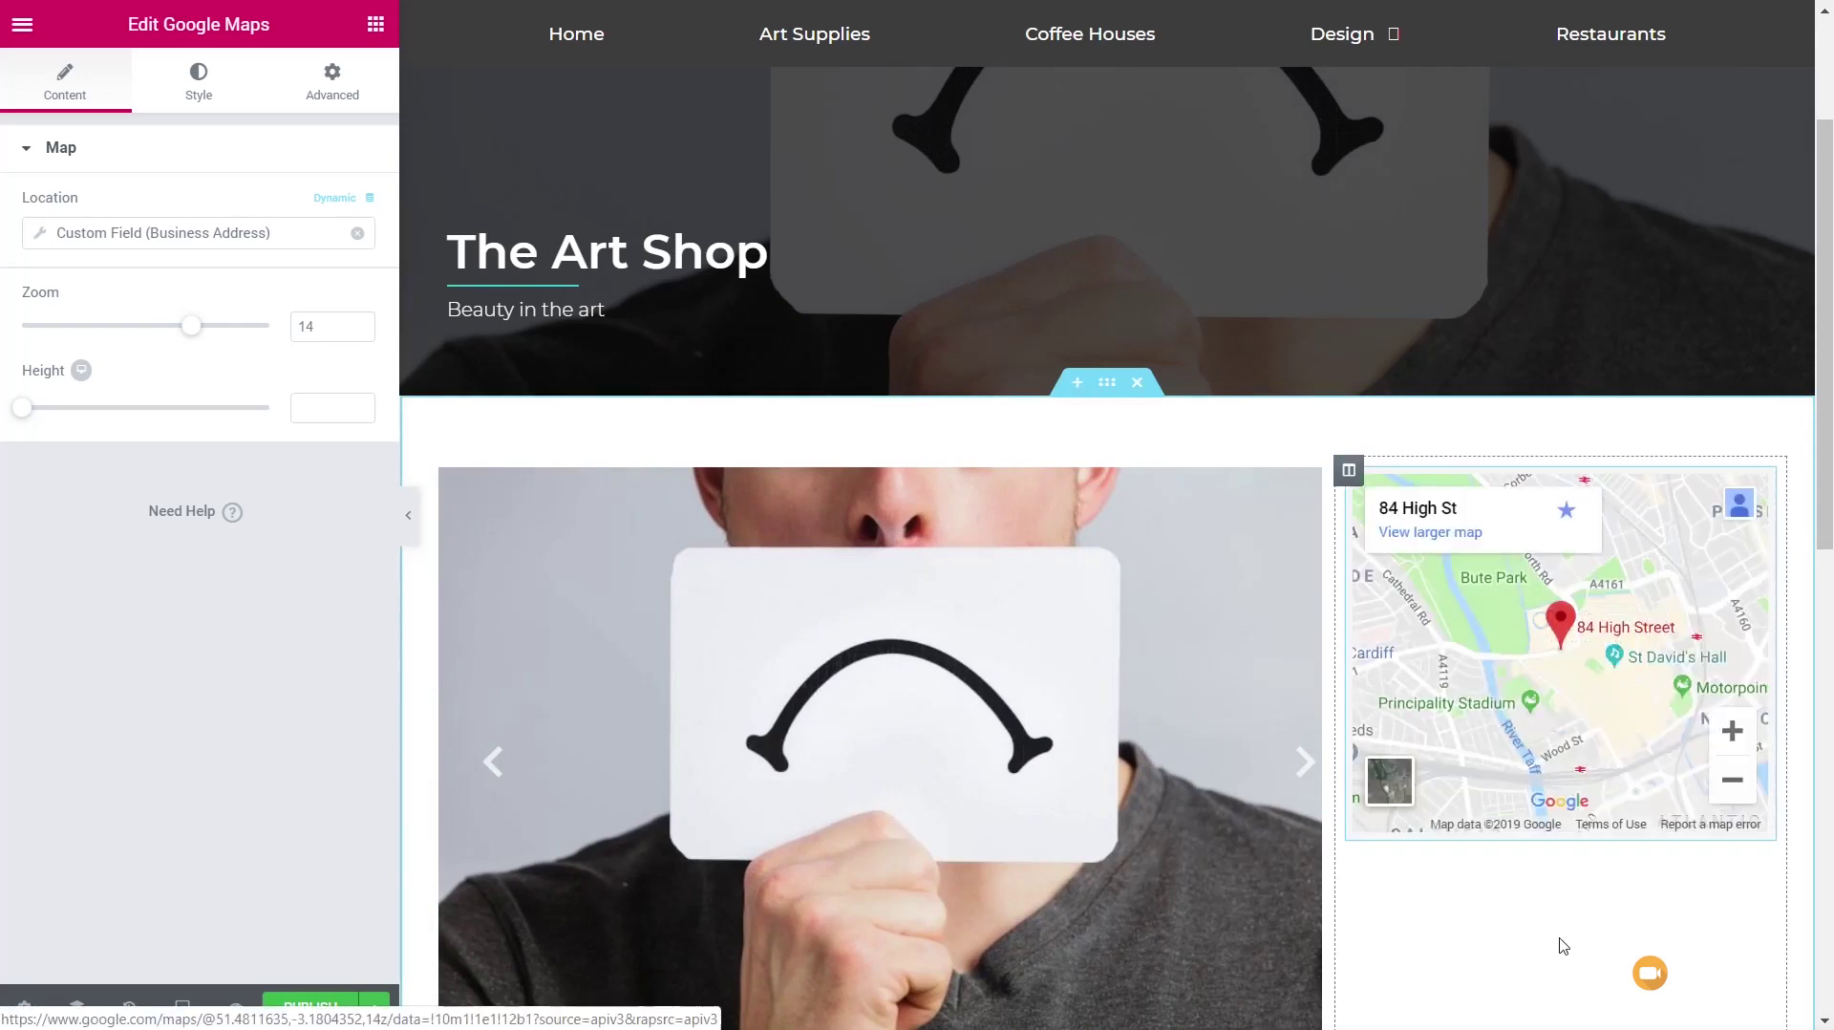
Step: Collapse the widget categories from Single through WordPress and look through the Listing Elements widgets
{"action": "scroll", "coordinate": [1555, 944], "scroll_direction": "down", "scroll_amount": 3}
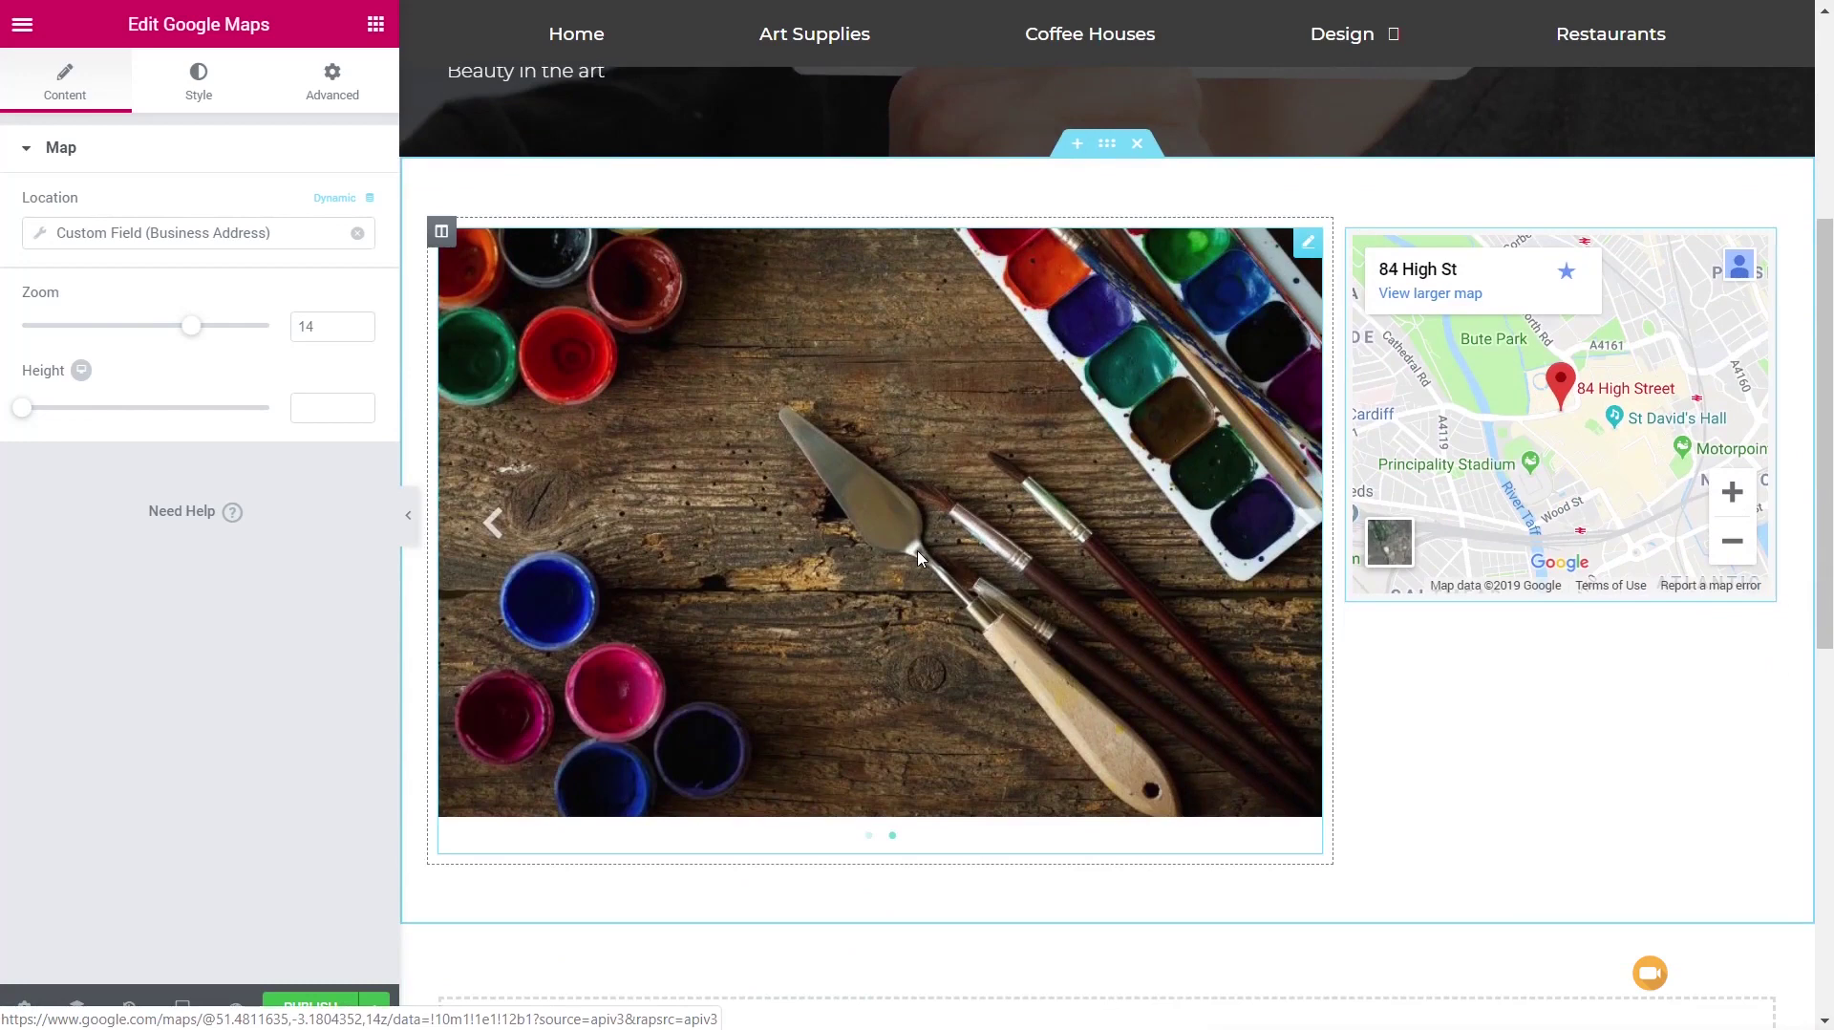
{"action": "scroll", "coordinate": [917, 559], "scroll_direction": "down", "scroll_amount": 3}
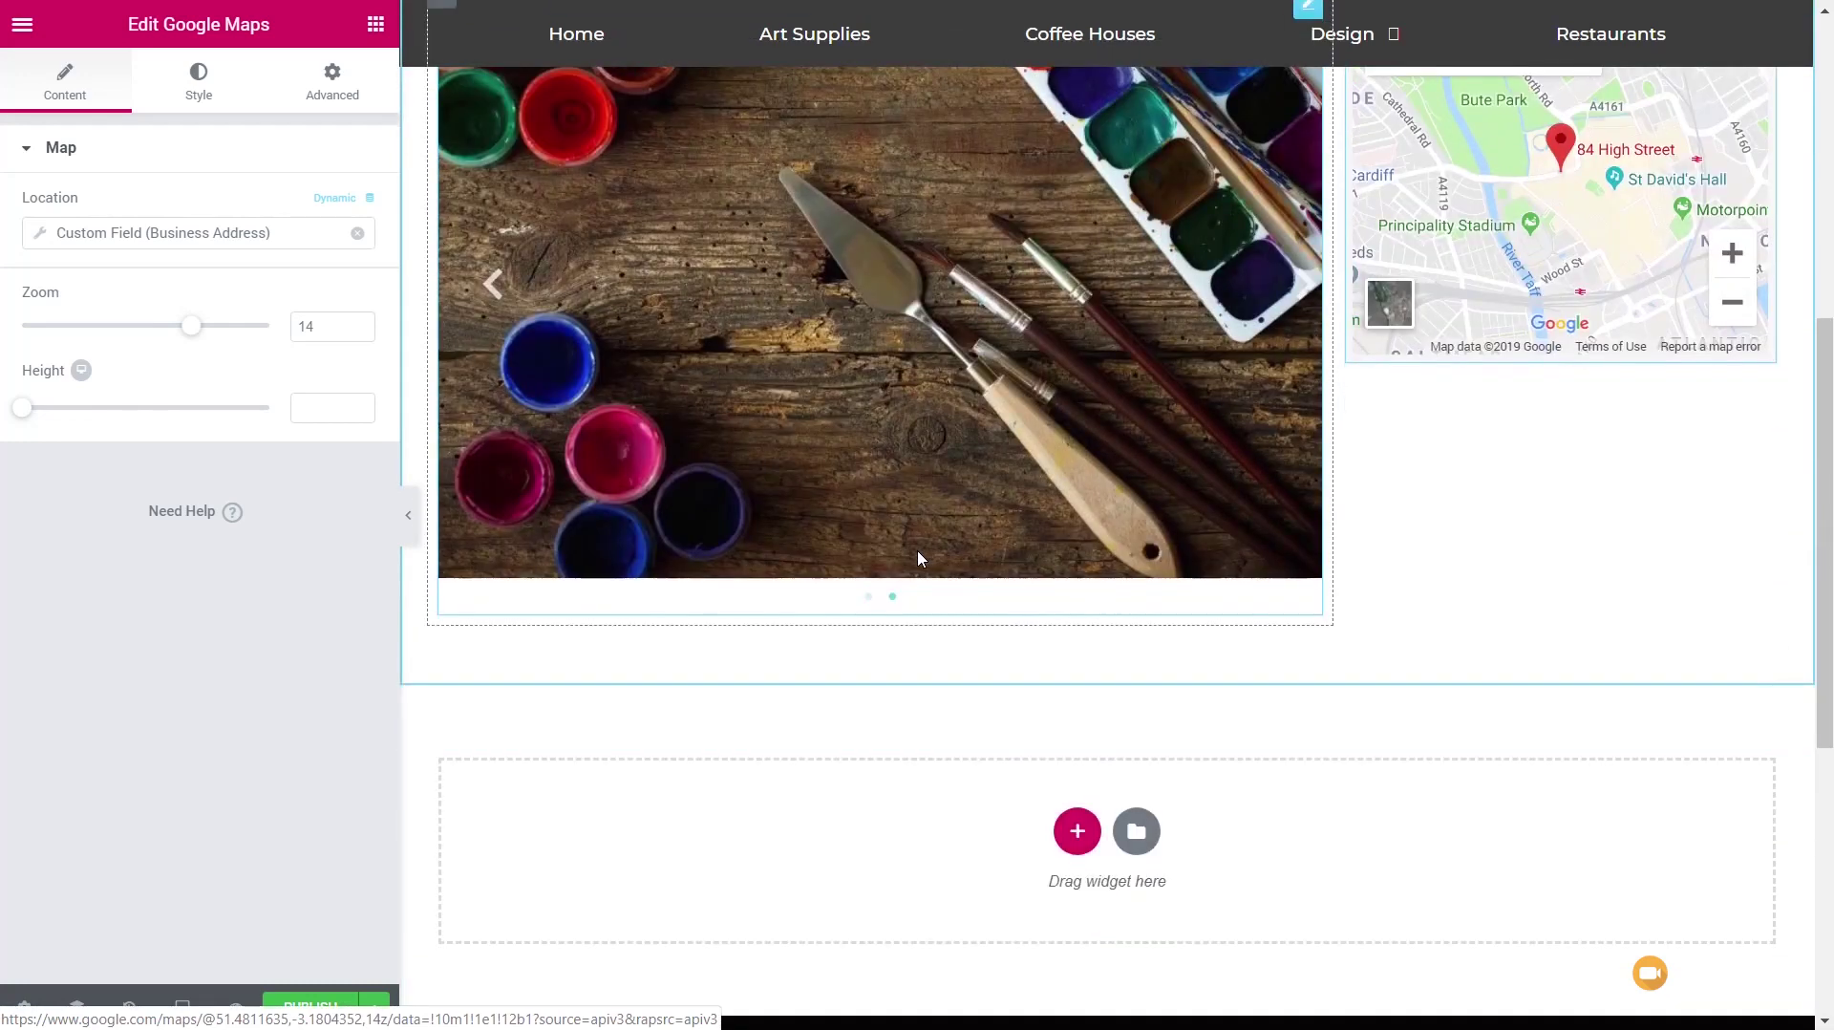
{"action": "scroll", "coordinate": [742, 535], "scroll_direction": "down", "scroll_amount": 2}
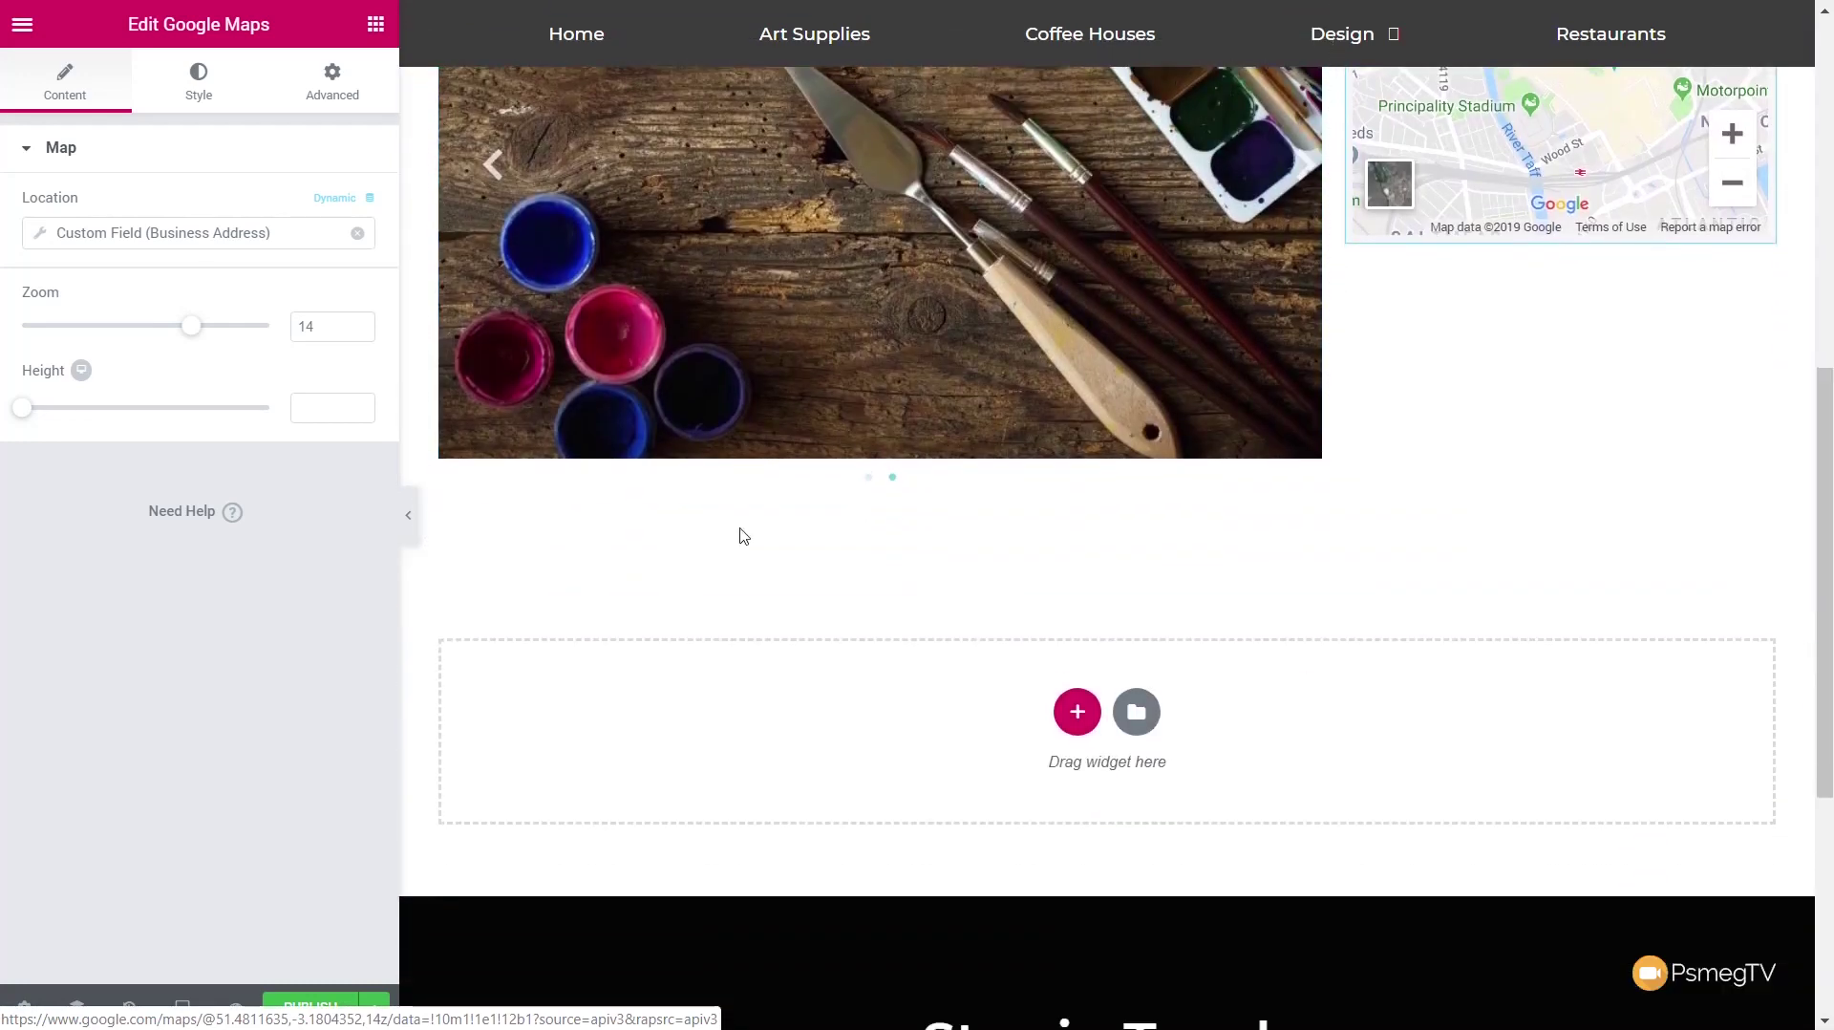
{"action": "left_click", "coordinate": [375, 24]}
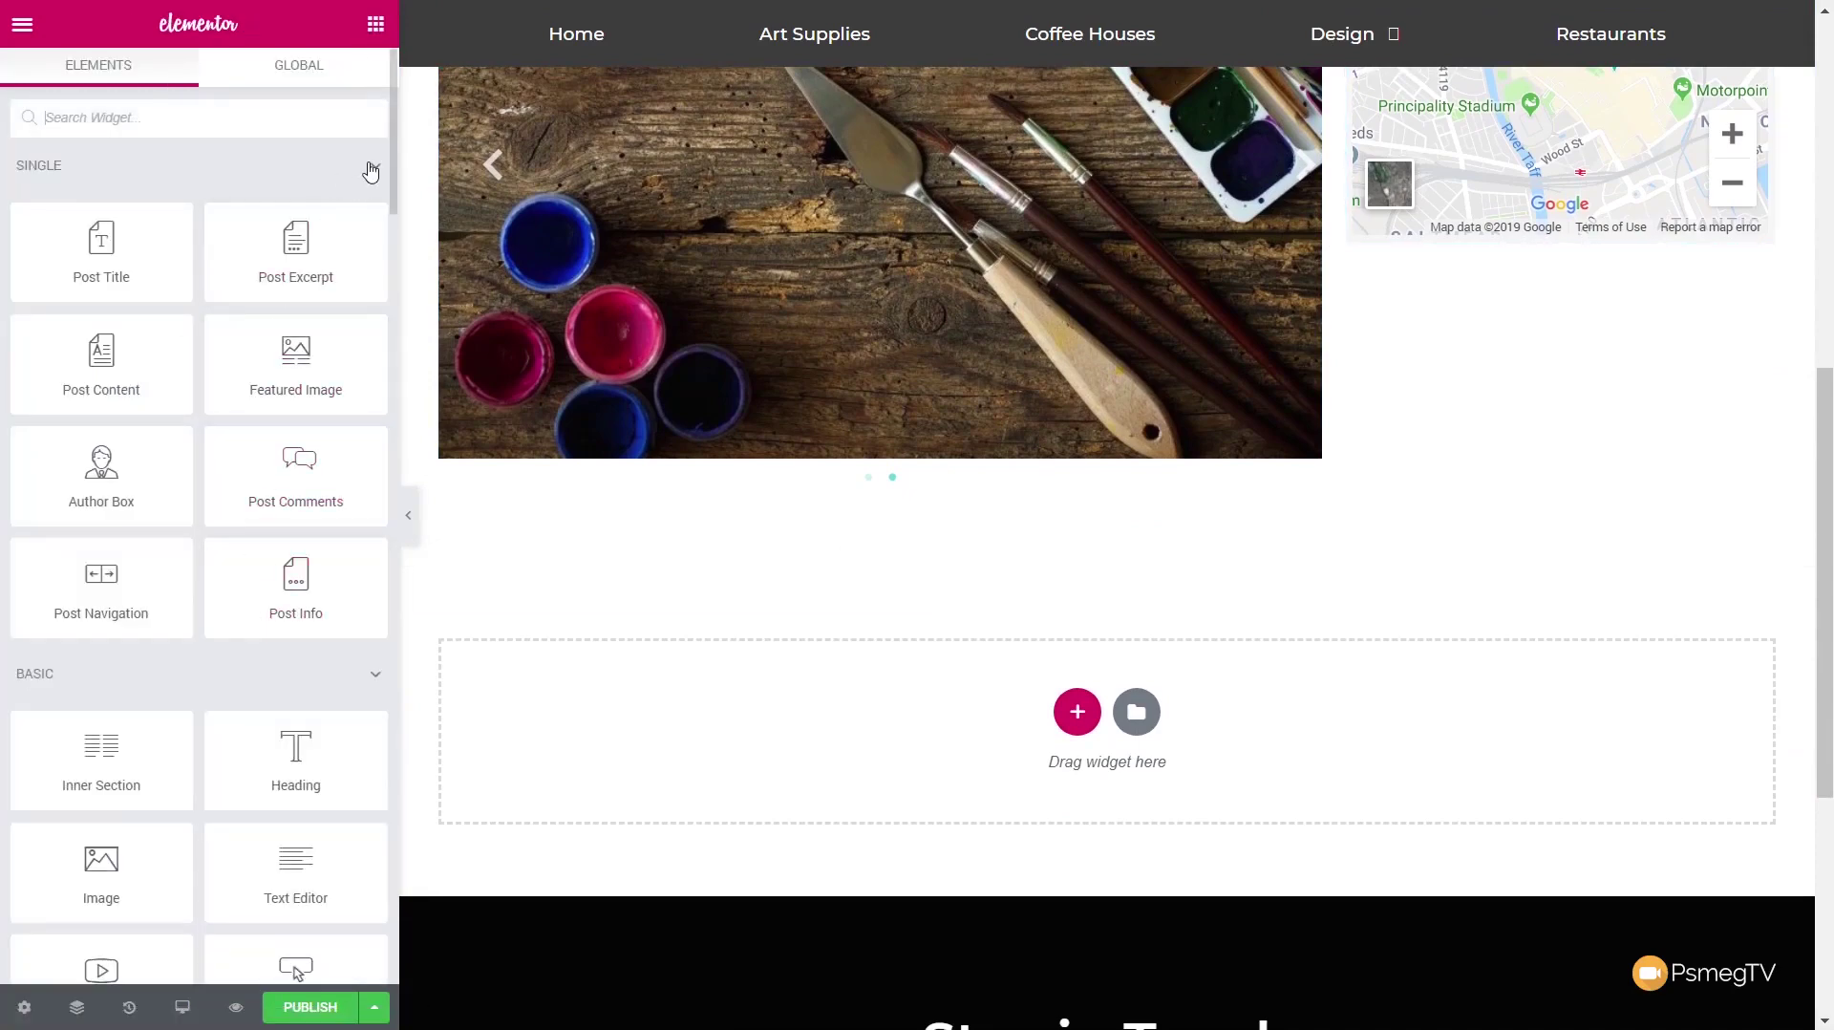
{"action": "left_click", "coordinate": [373, 167]}
{"action": "left_click", "coordinate": [376, 227]}
{"action": "left_click", "coordinate": [375, 286]}
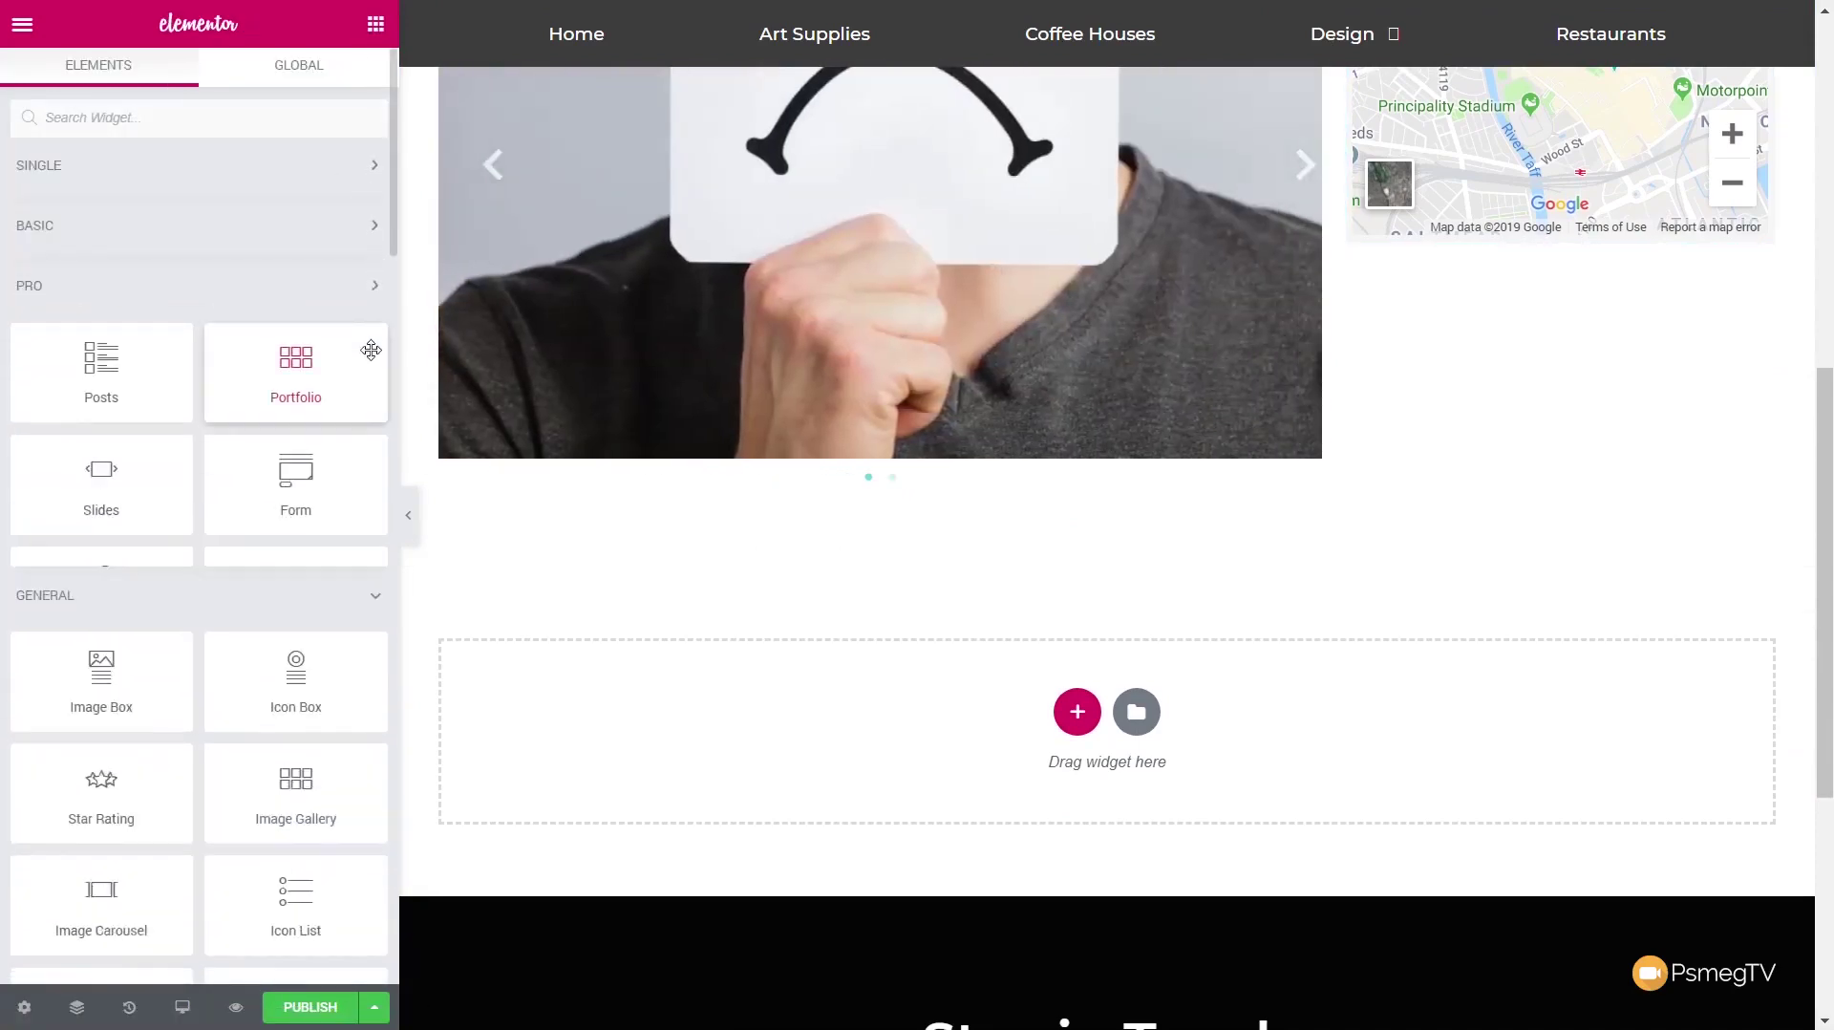
{"action": "left_click", "coordinate": [375, 346]}
{"action": "scroll", "coordinate": [238, 626], "scroll_direction": "down", "scroll_amount": 3}
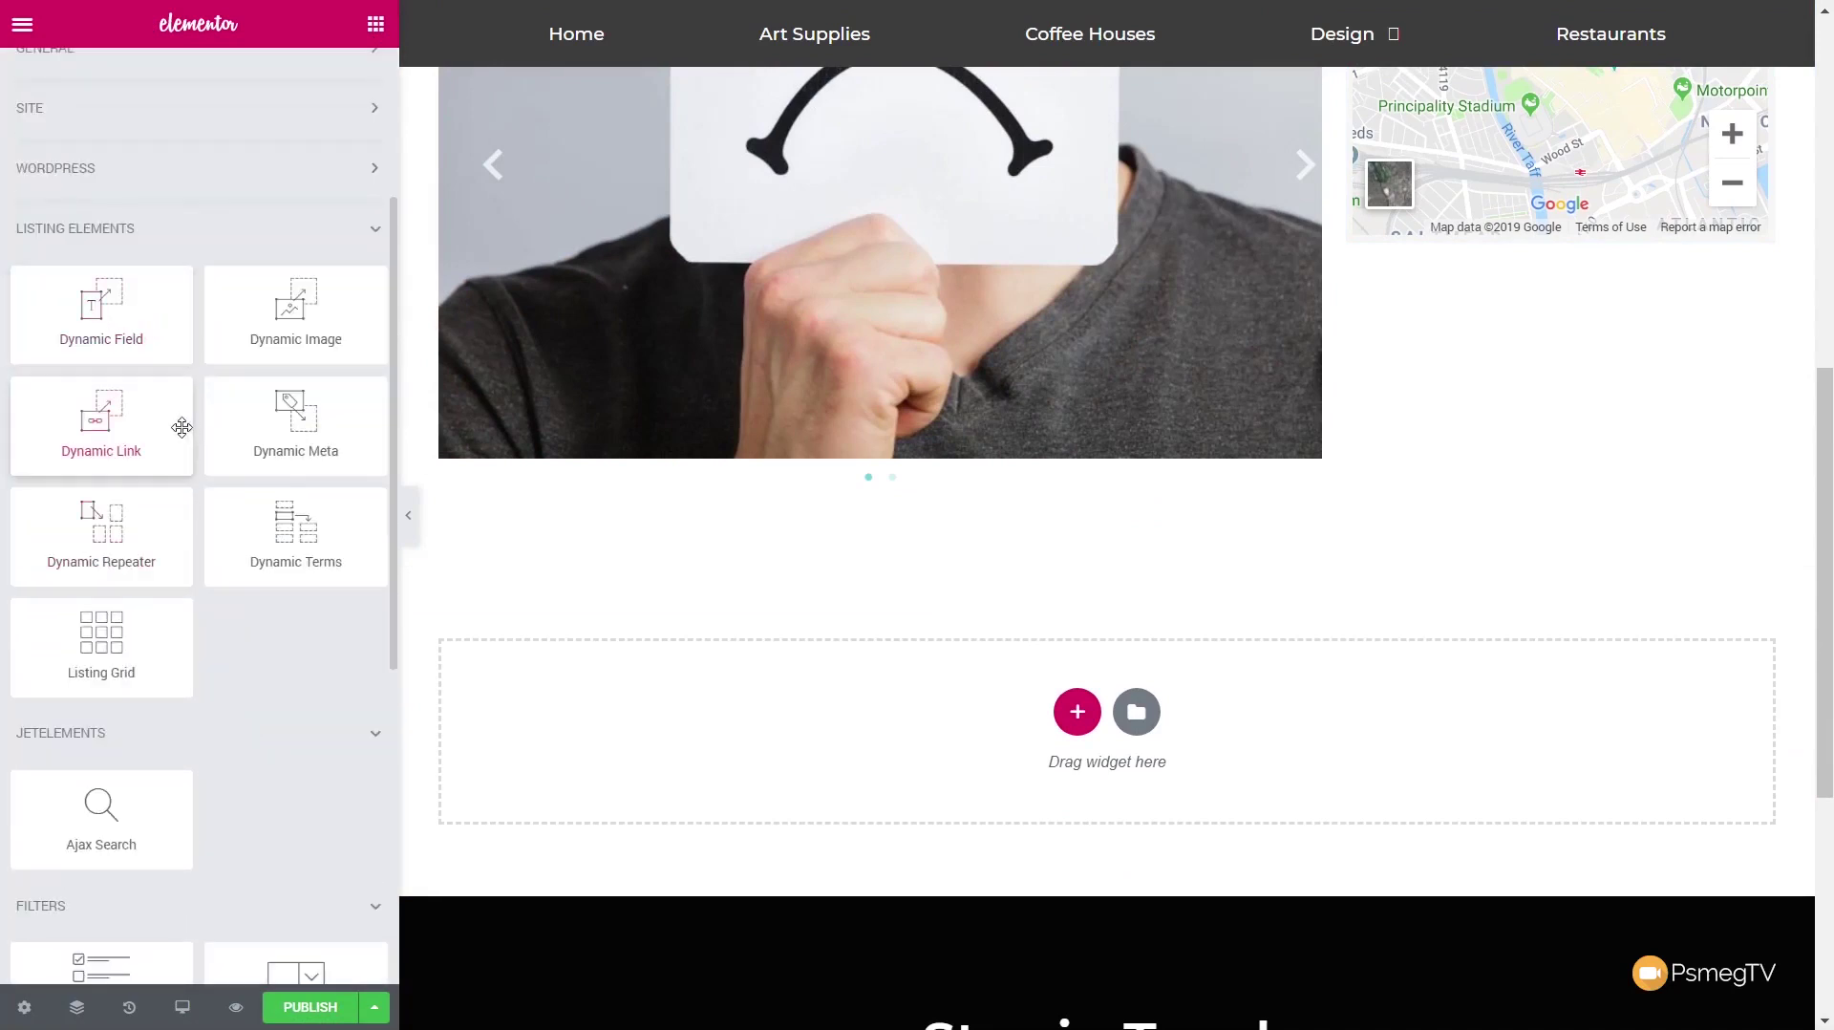
{"action": "scroll", "coordinate": [212, 383], "scroll_direction": "up", "scroll_amount": 10}
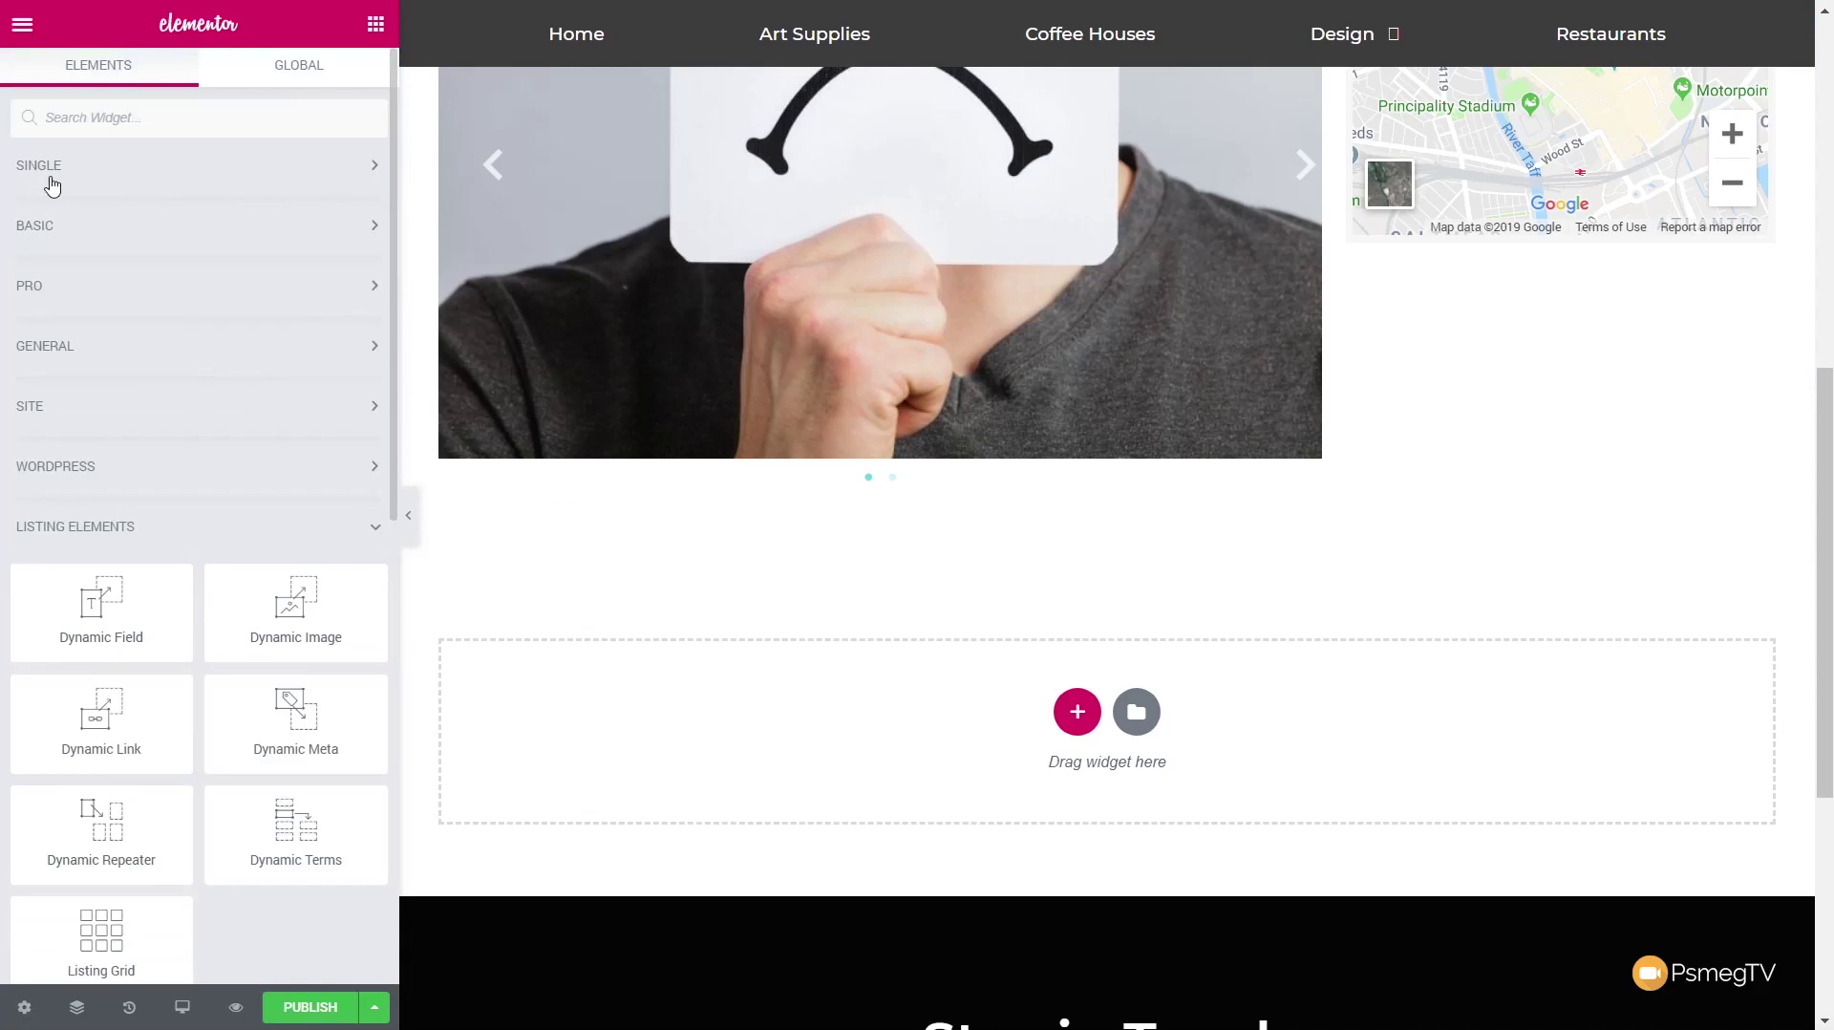
Step: Add an Inner Section below the image carousel and narrow its first column to about one third of the width
{"action": "left_click", "coordinate": [58, 175]}
{"action": "left_click", "coordinate": [57, 170]}
{"action": "left_click", "coordinate": [95, 226]}
{"action": "left_click_drag", "start_coordinate": [183, 320], "coordinate": [649, 492]}
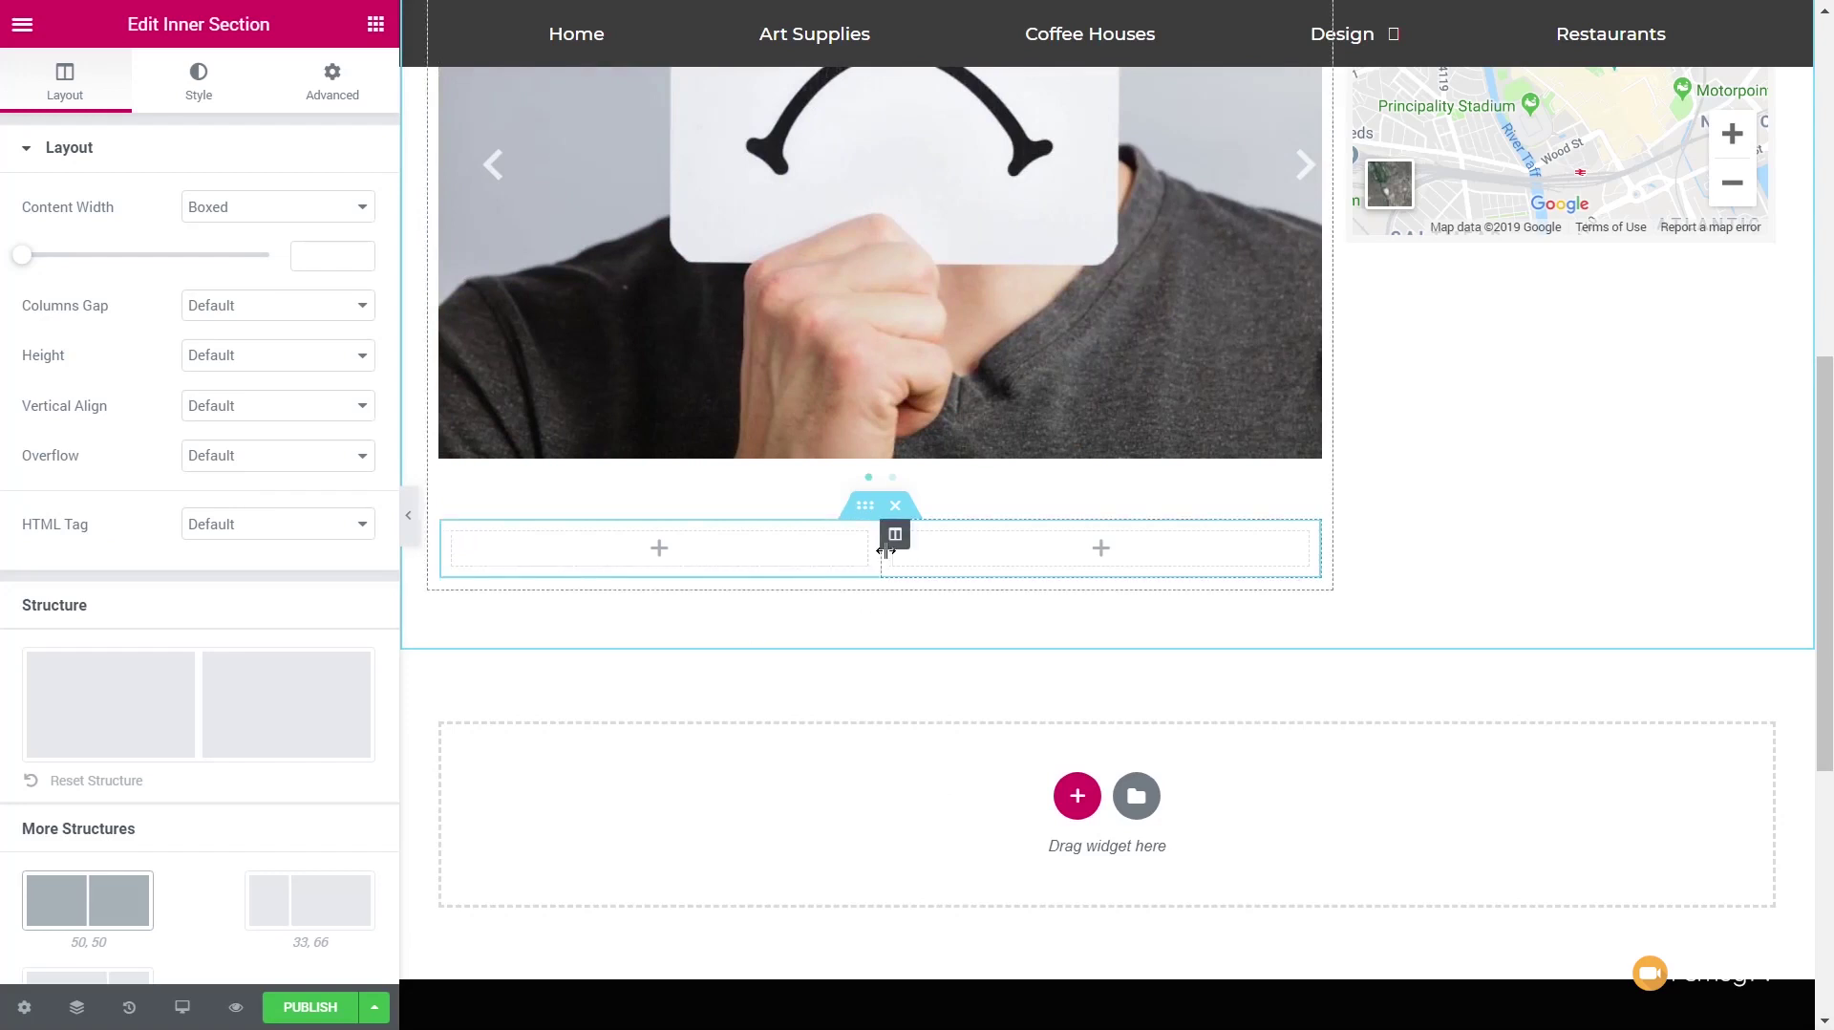
{"action": "left_click_drag", "start_coordinate": [886, 551], "coordinate": [735, 564]}
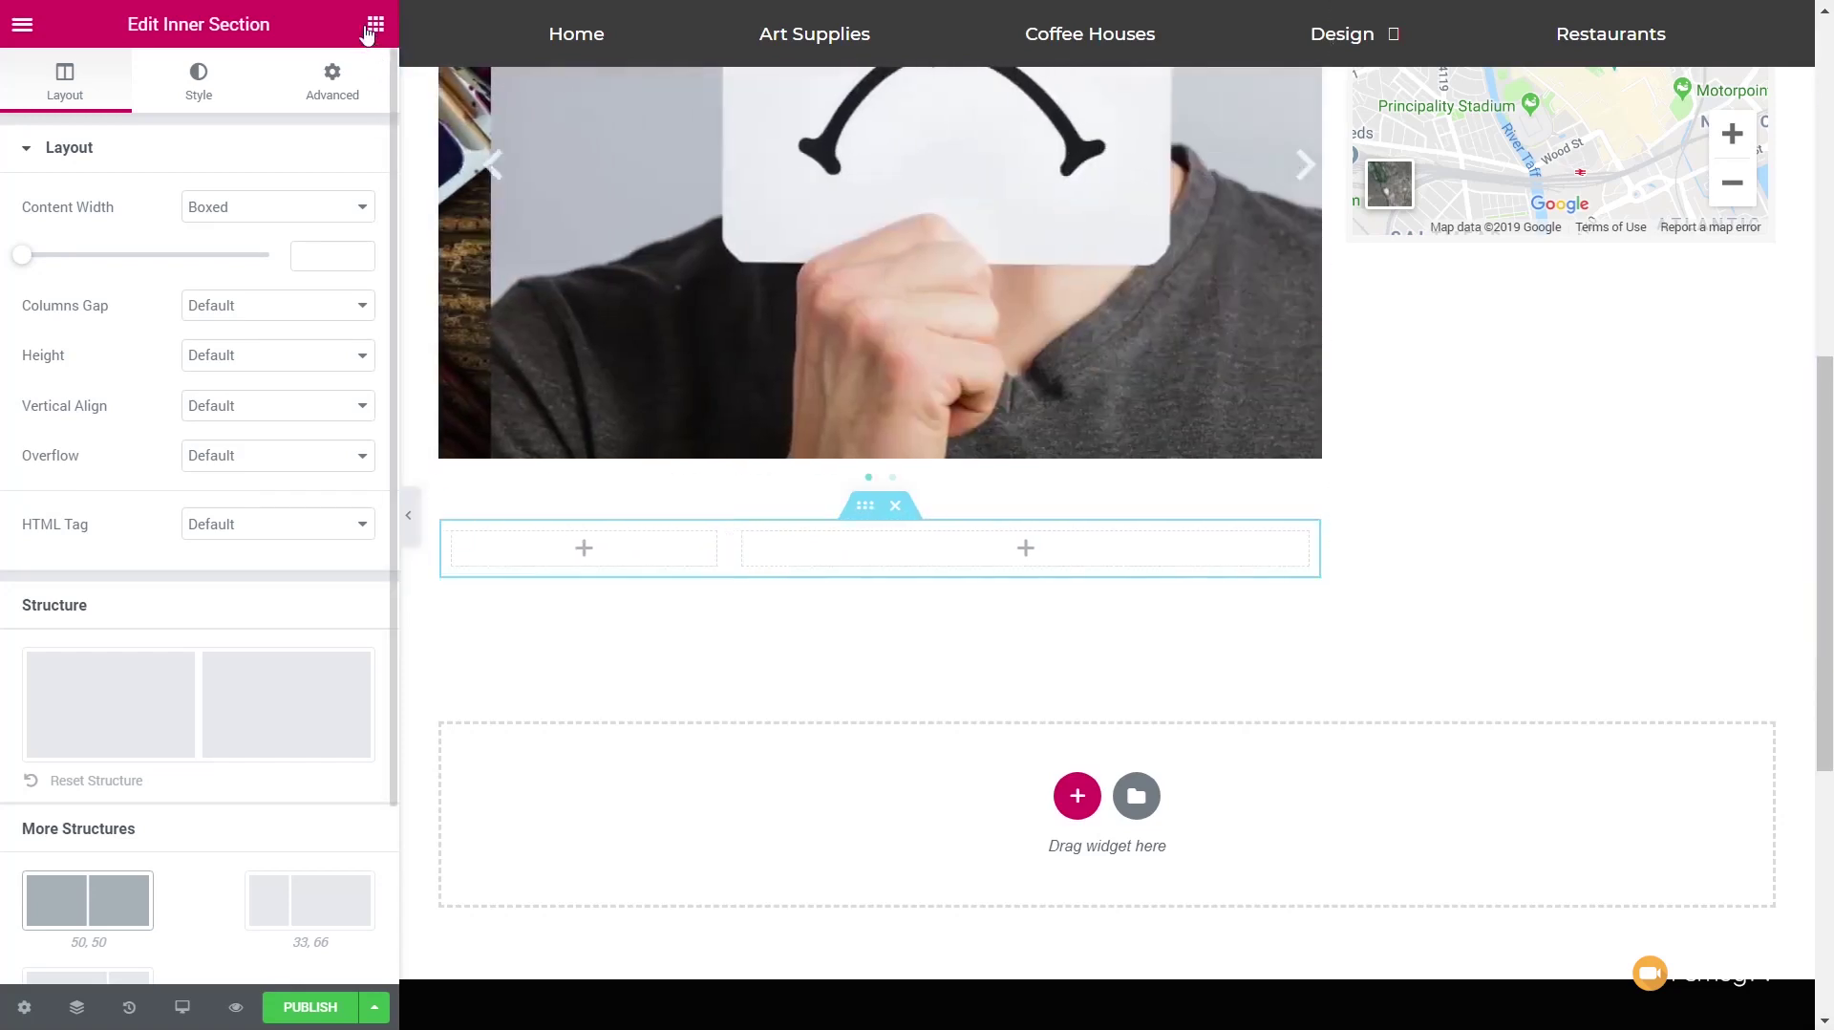
Step: Add an H5 heading reading "Our Address:" to the first column of the inner section below the carousel
{"action": "left_click", "coordinate": [372, 29]}
{"action": "left_click_drag", "start_coordinate": [295, 292], "coordinate": [531, 572]}
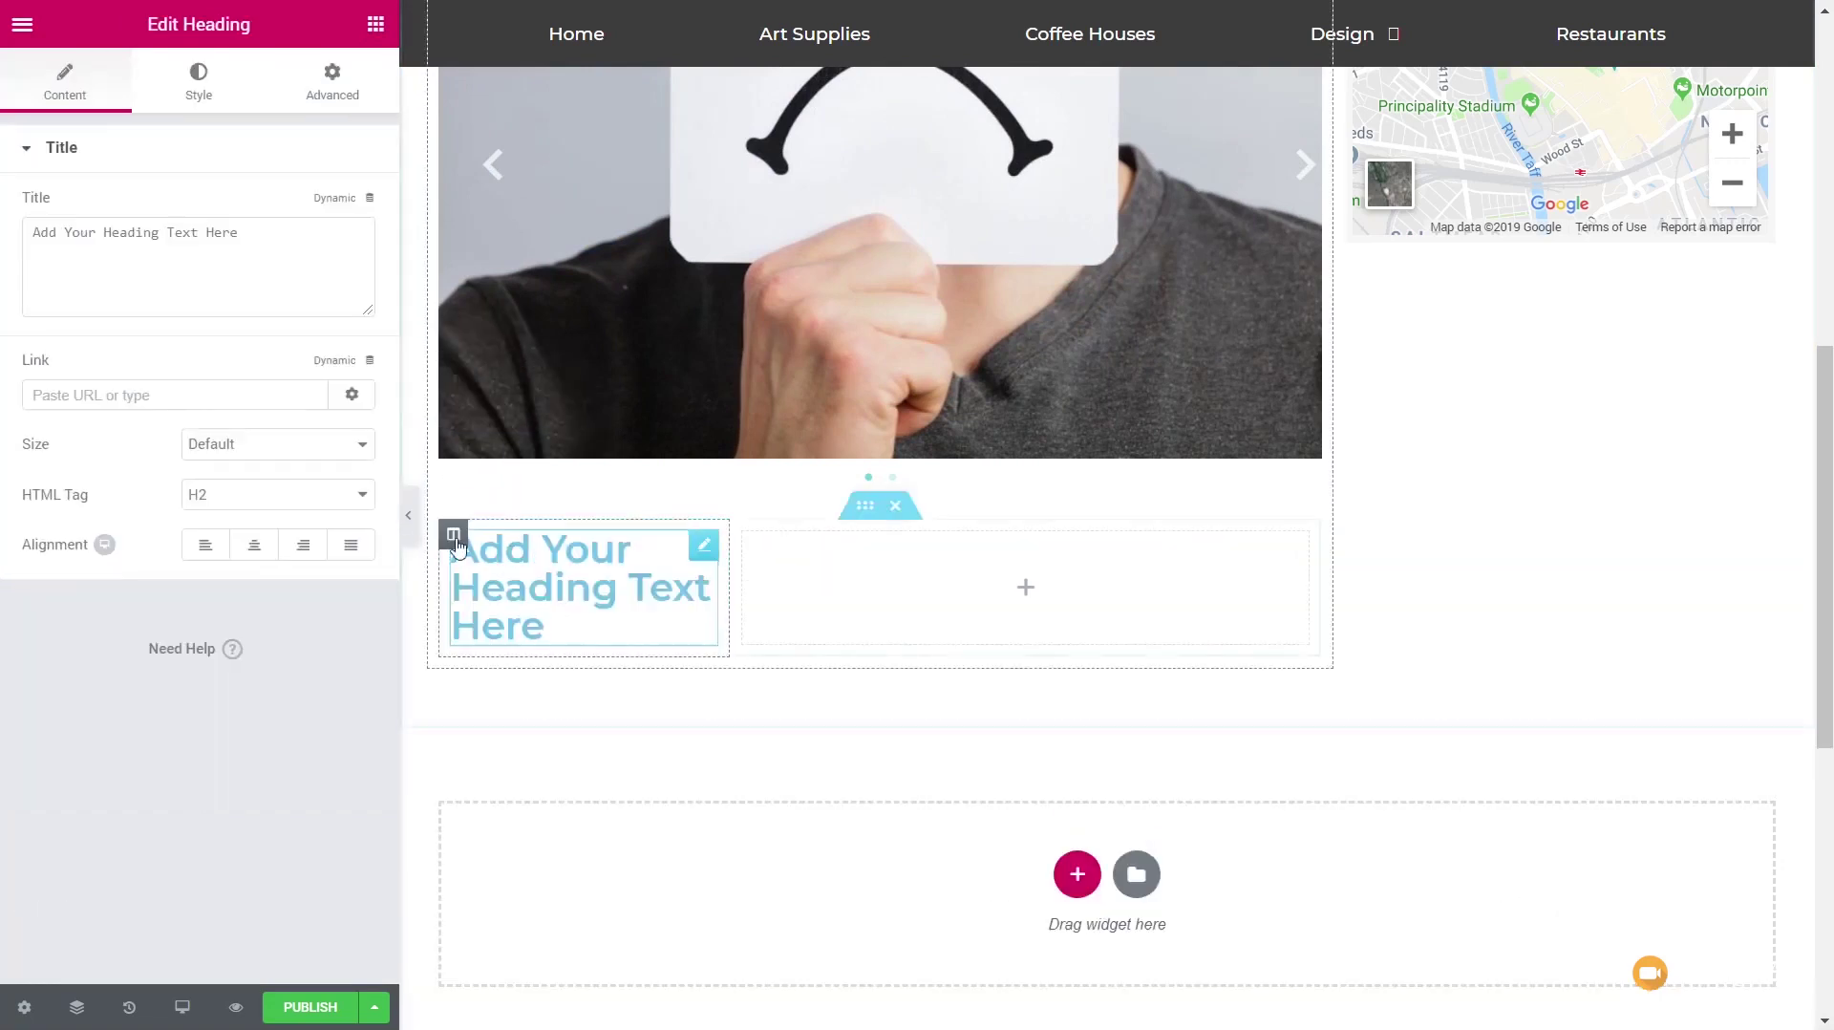
{"action": "left_click", "coordinate": [242, 504]}
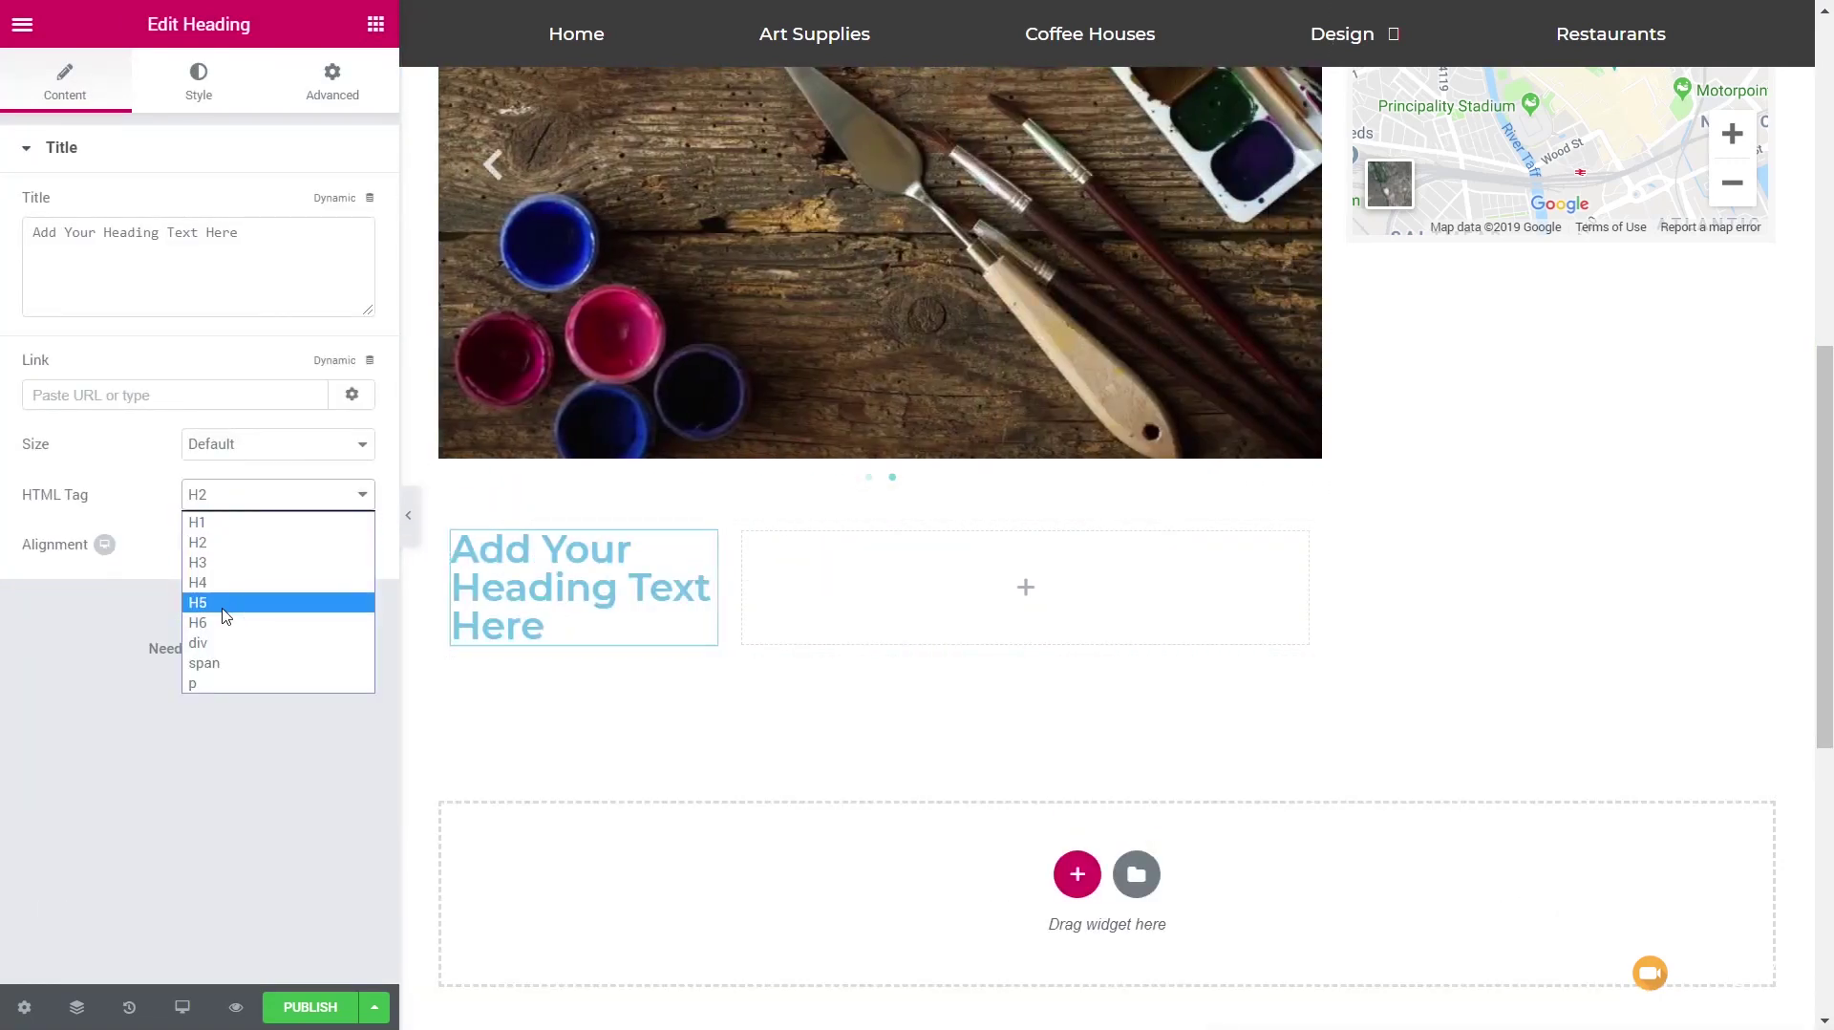
{"action": "left_click", "coordinate": [227, 603]}
{"action": "left_click_drag", "start_coordinate": [268, 227], "coordinate": [28, 232]}
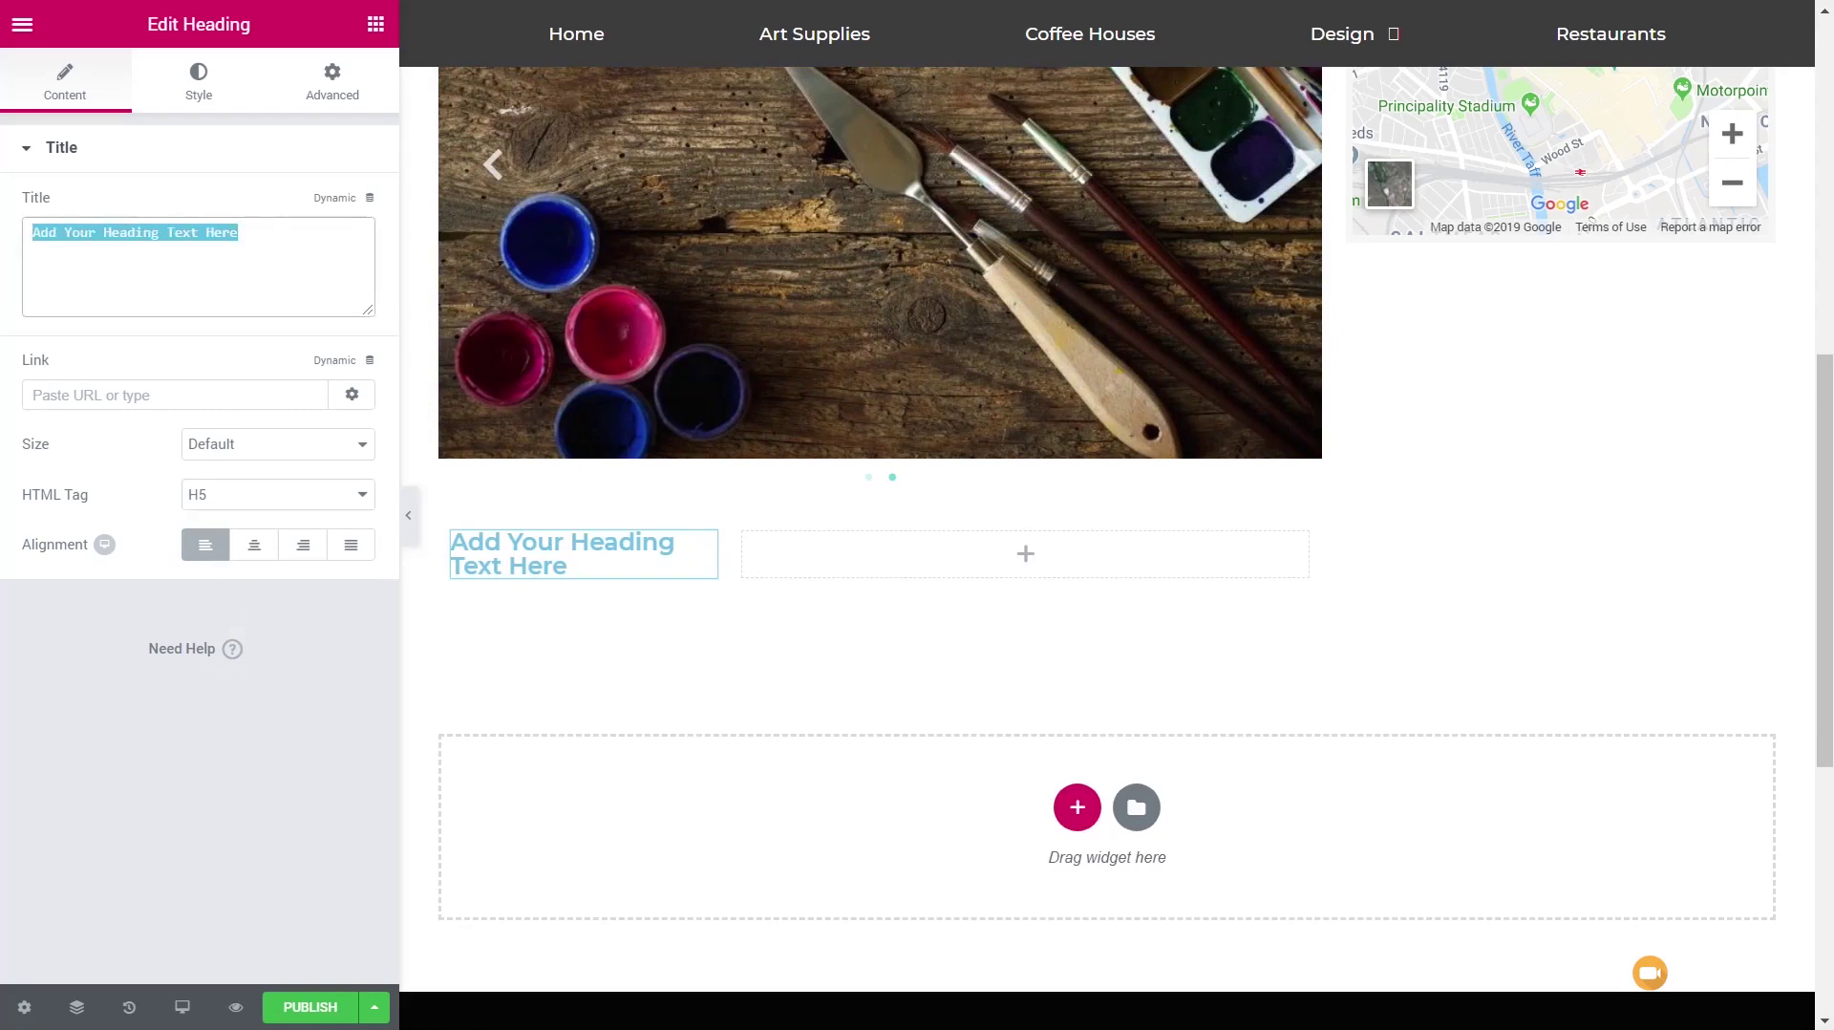
{"action": "type", "text": "Our"}
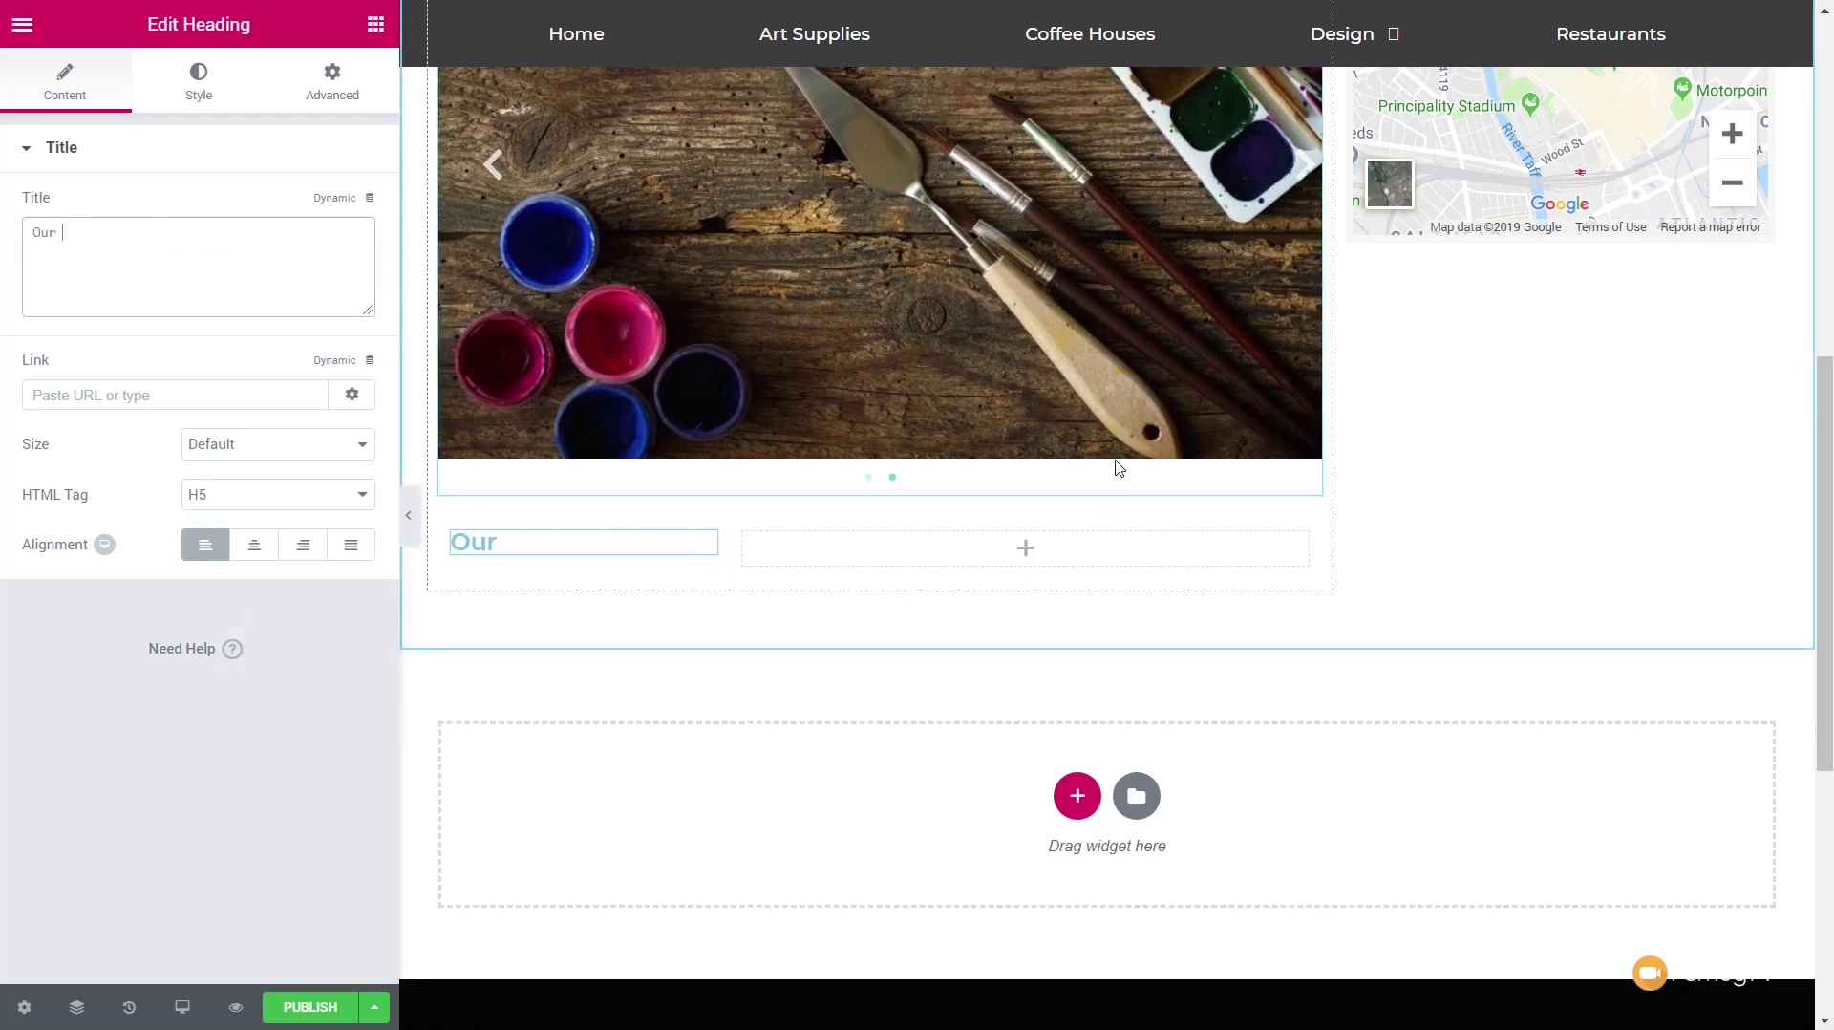
{"action": "type", "text": " Address:"}
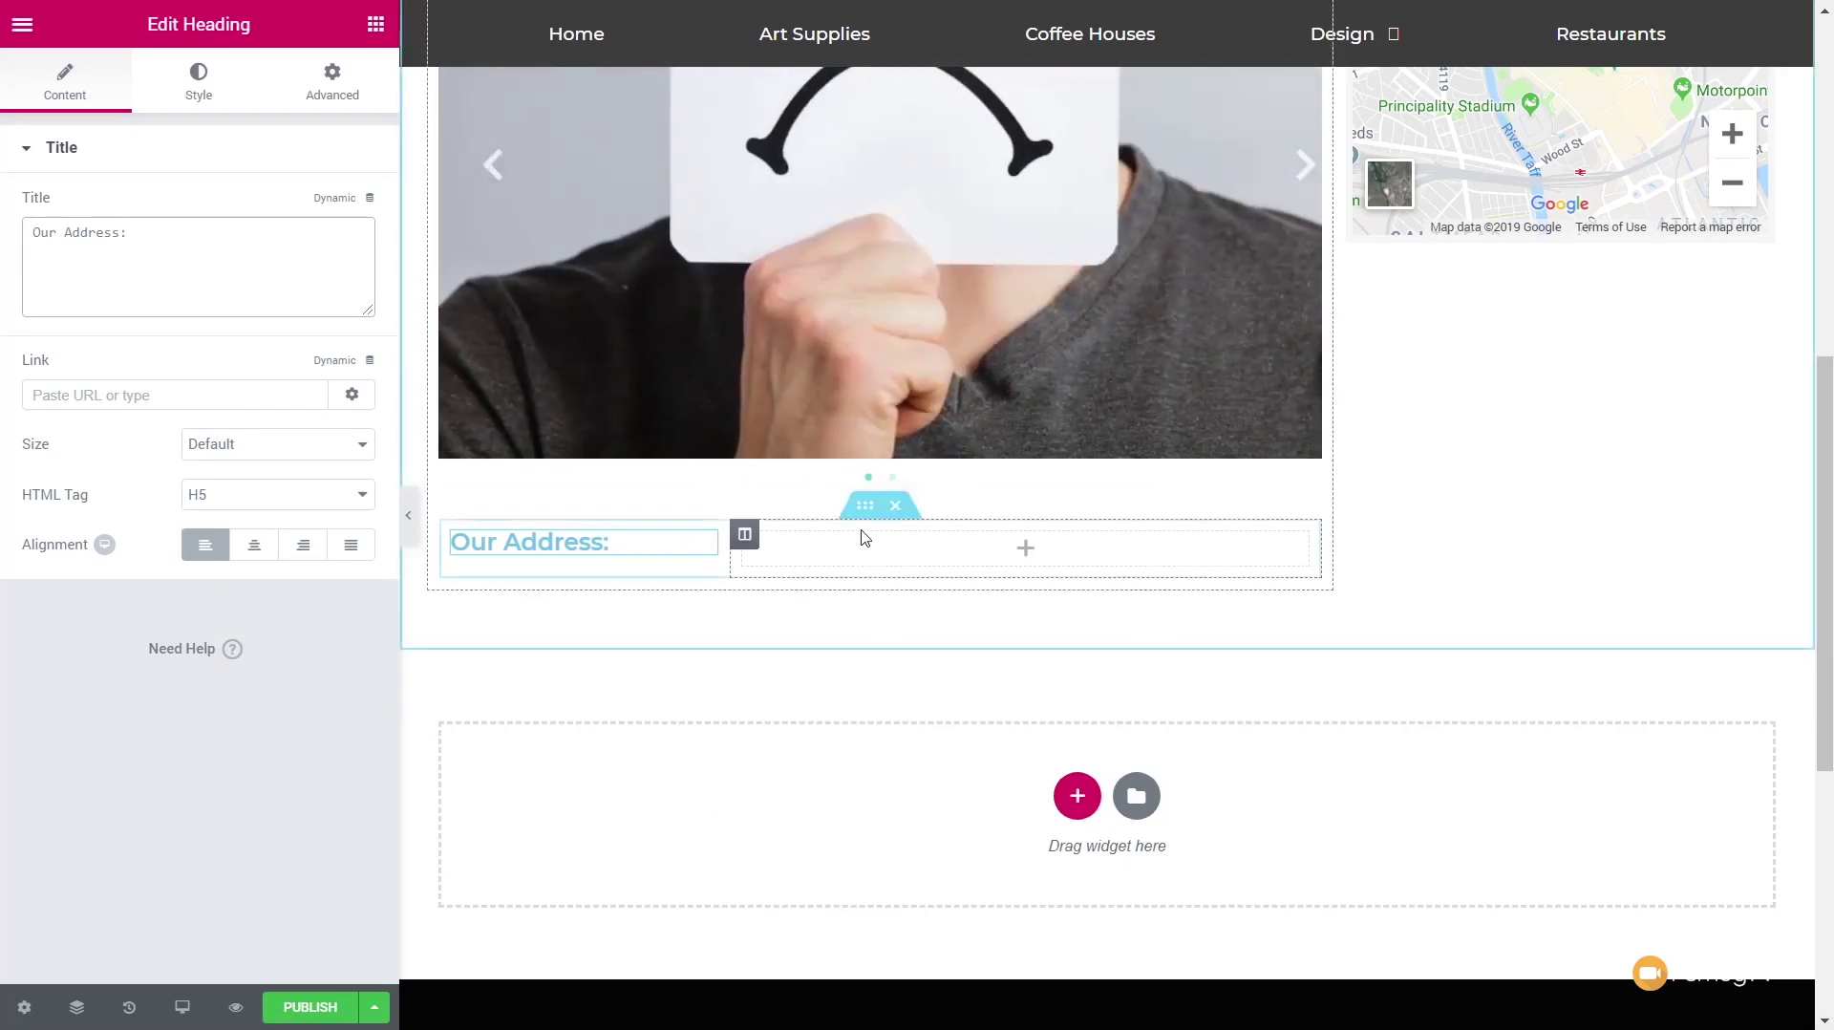
Step: Set the vertical alignment of the Our Address inner section to Middle
{"action": "left_click", "coordinate": [876, 516]}
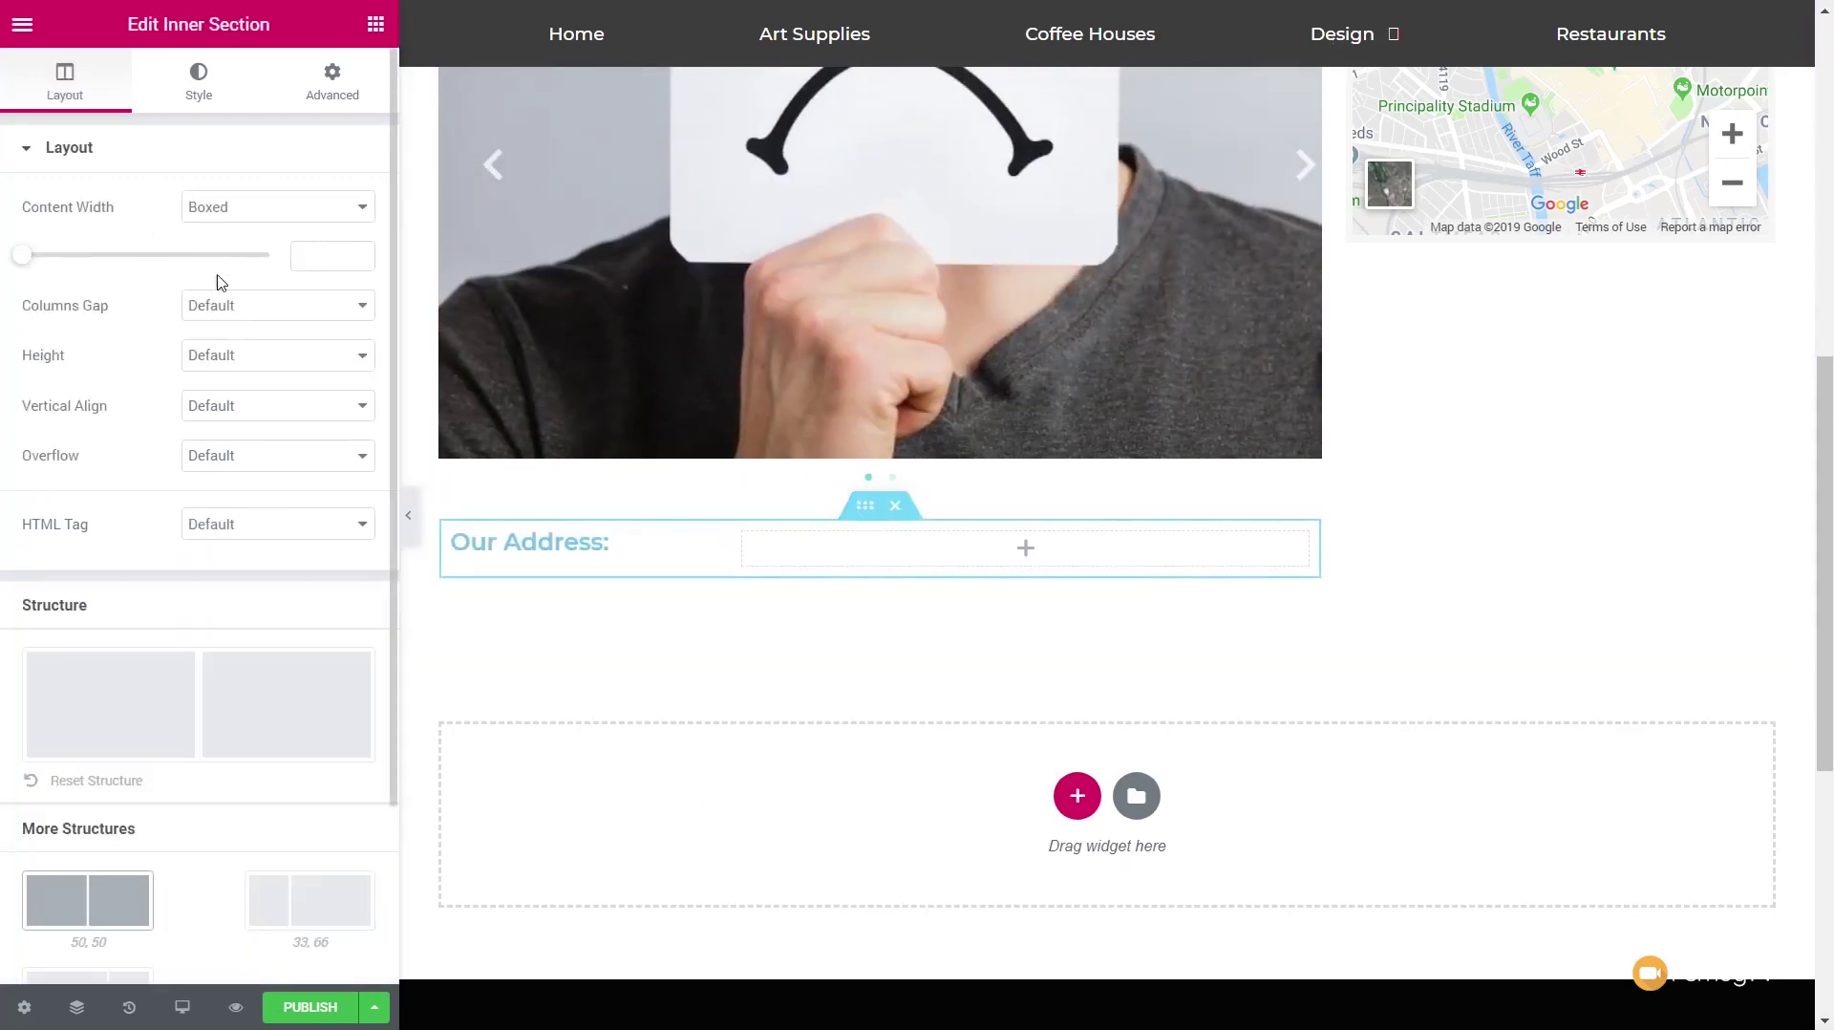
{"action": "left_click", "coordinate": [230, 355]}
{"action": "left_click", "coordinate": [233, 362]}
{"action": "left_click", "coordinate": [238, 409]}
{"action": "left_click", "coordinate": [238, 473]}
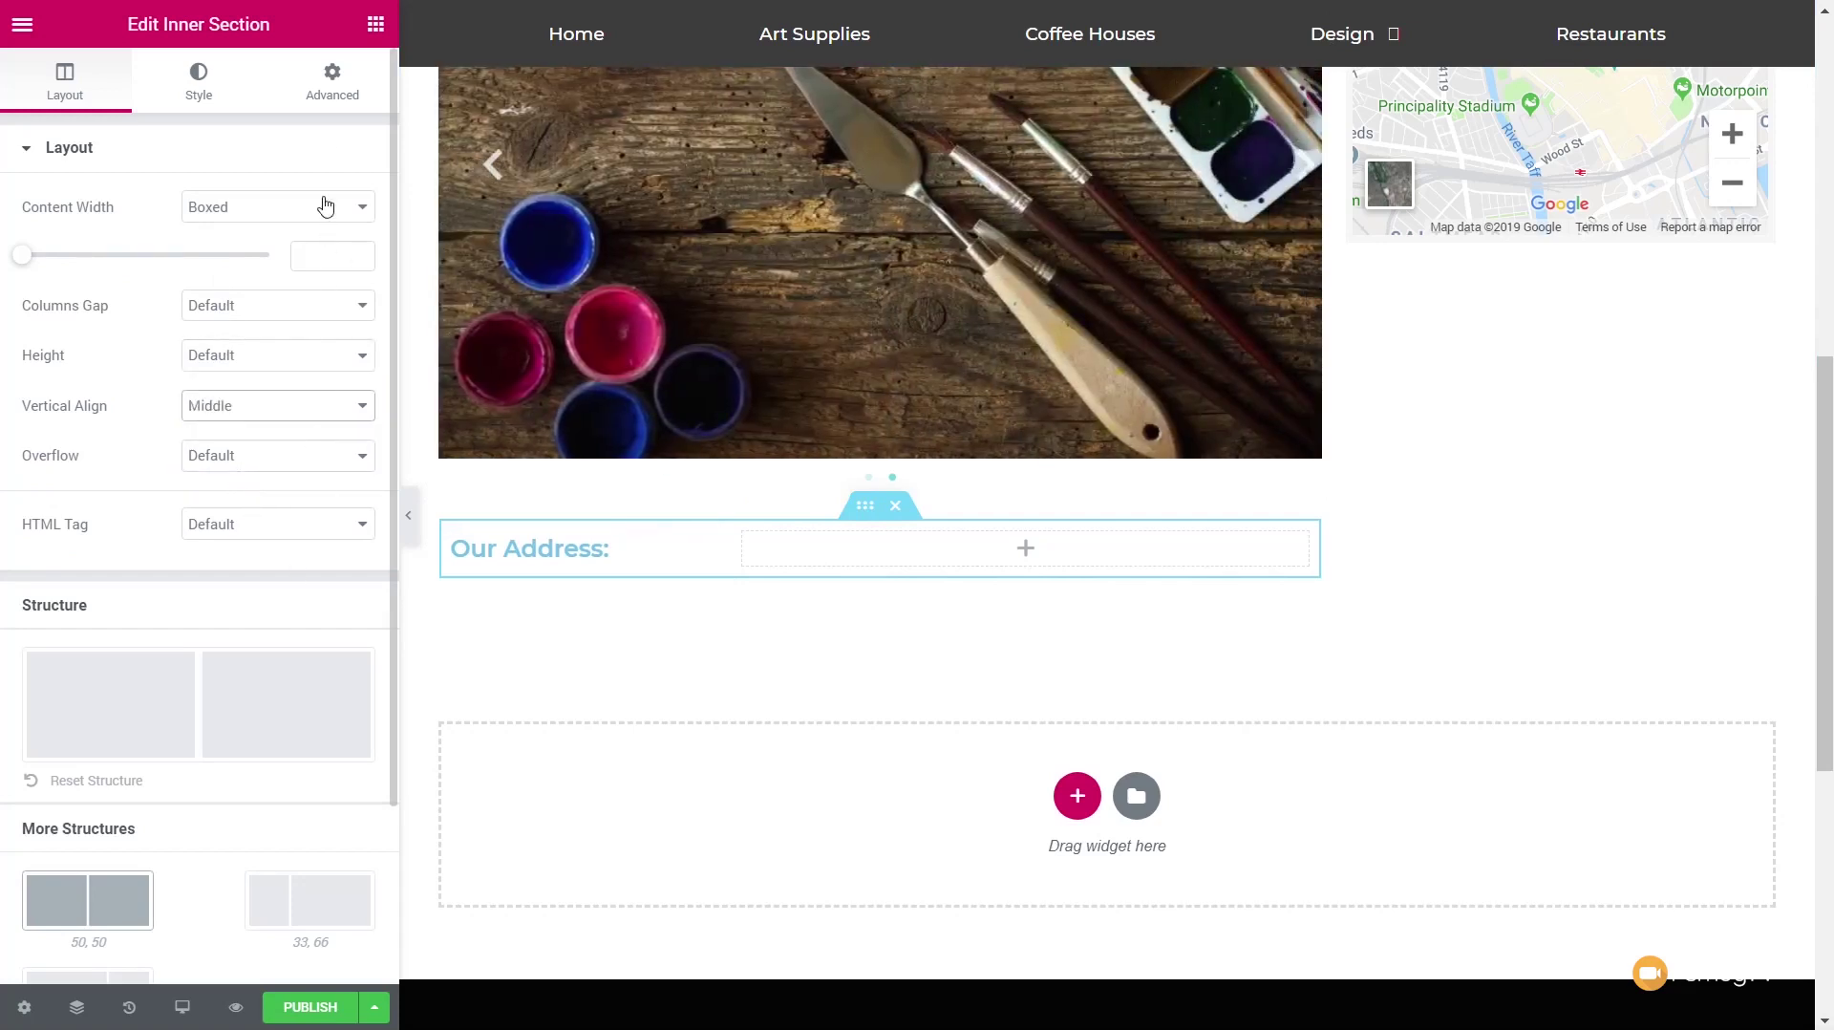
Step: Add a Dynamic Field widget to the empty column beside the Our Address heading
{"action": "left_click", "coordinate": [376, 24]}
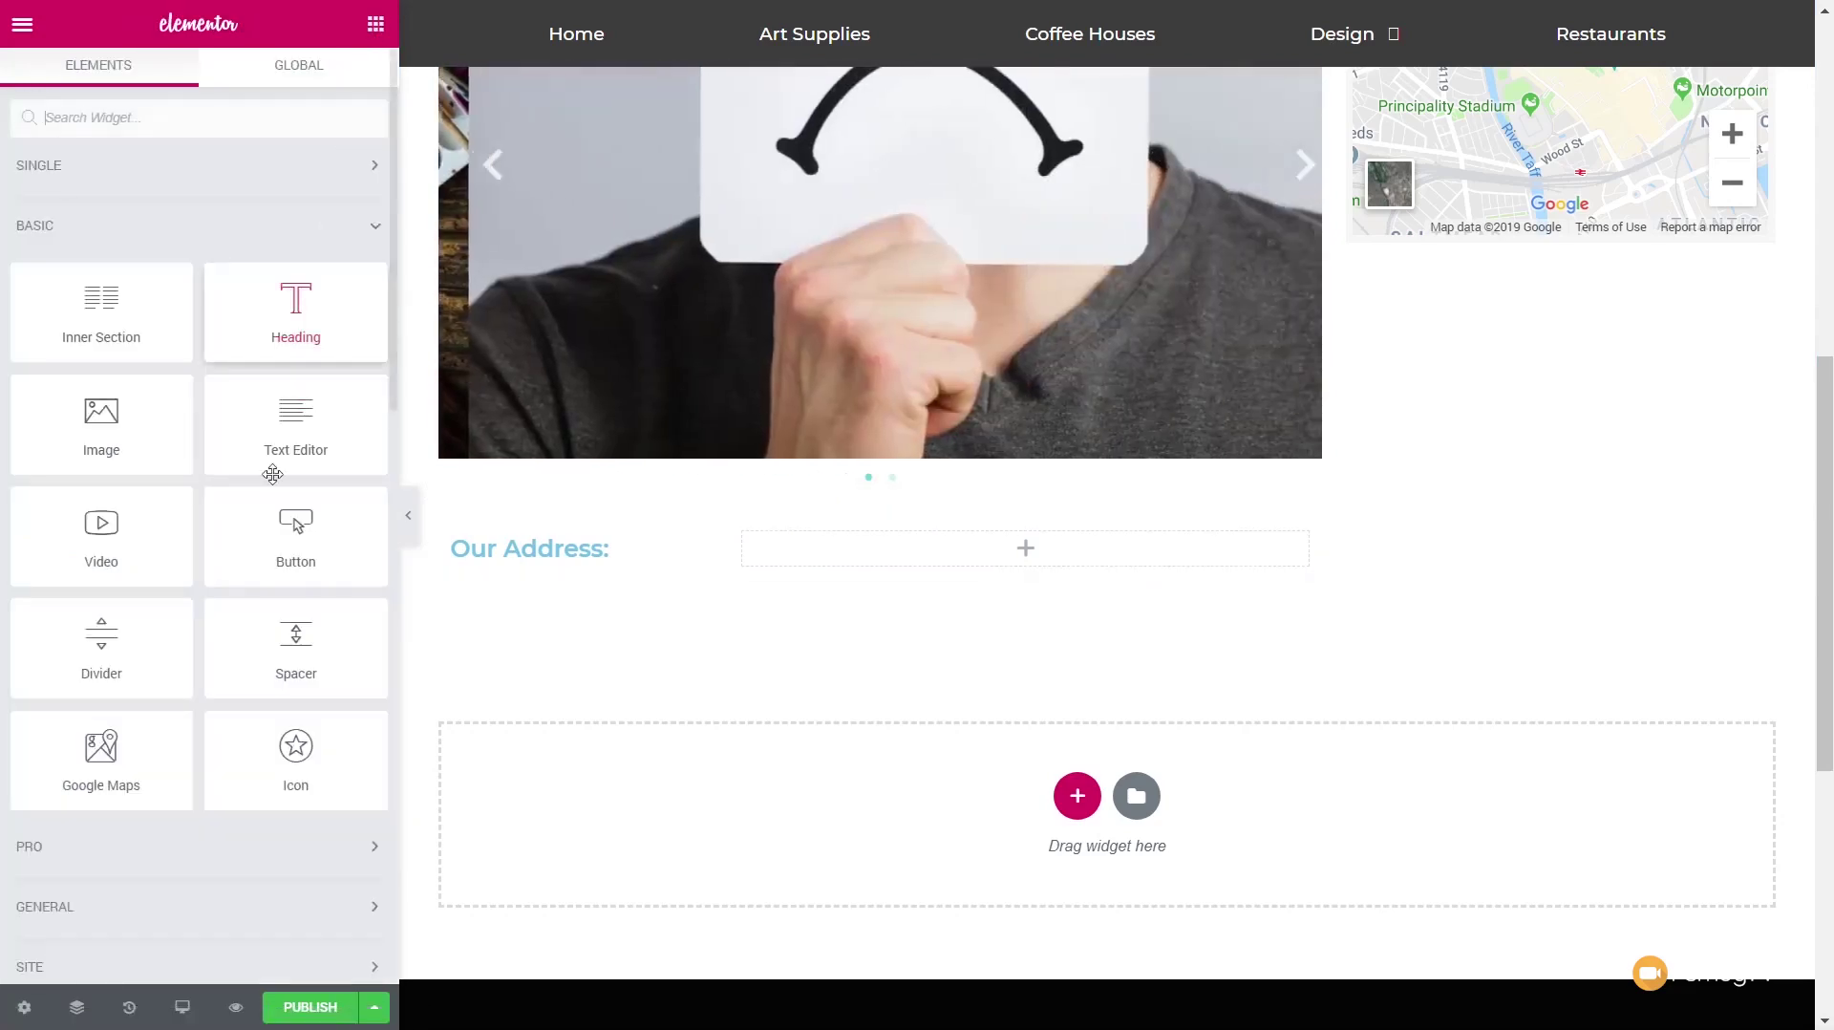
{"action": "scroll", "coordinate": [228, 573], "scroll_direction": "down", "scroll_amount": 6}
{"action": "scroll", "coordinate": [227, 720], "scroll_direction": "down", "scroll_amount": 5}
{"action": "scroll", "coordinate": [340, 724], "scroll_direction": "up", "scroll_amount": 3}
{"action": "left_click_drag", "start_coordinate": [111, 299], "coordinate": [871, 566]}
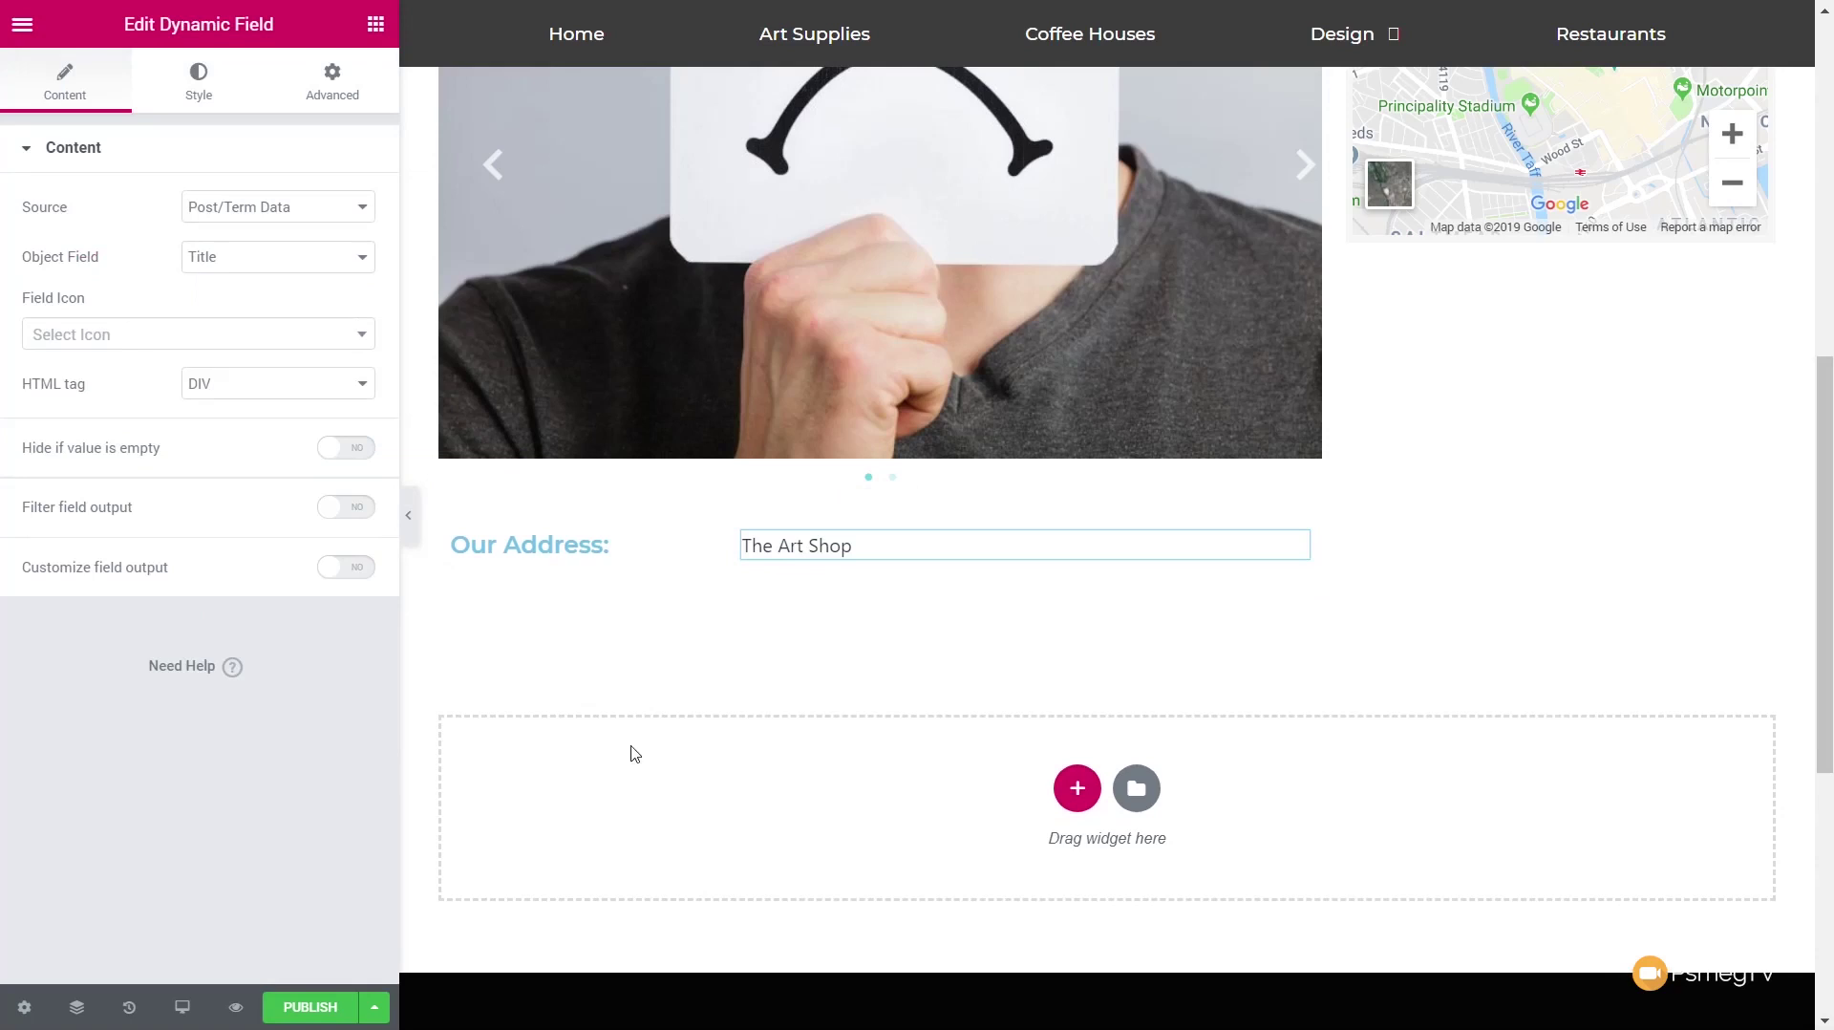
Step: Set the dynamic field's source to Meta Data with the meta field key business_address
{"action": "left_click", "coordinate": [237, 224]}
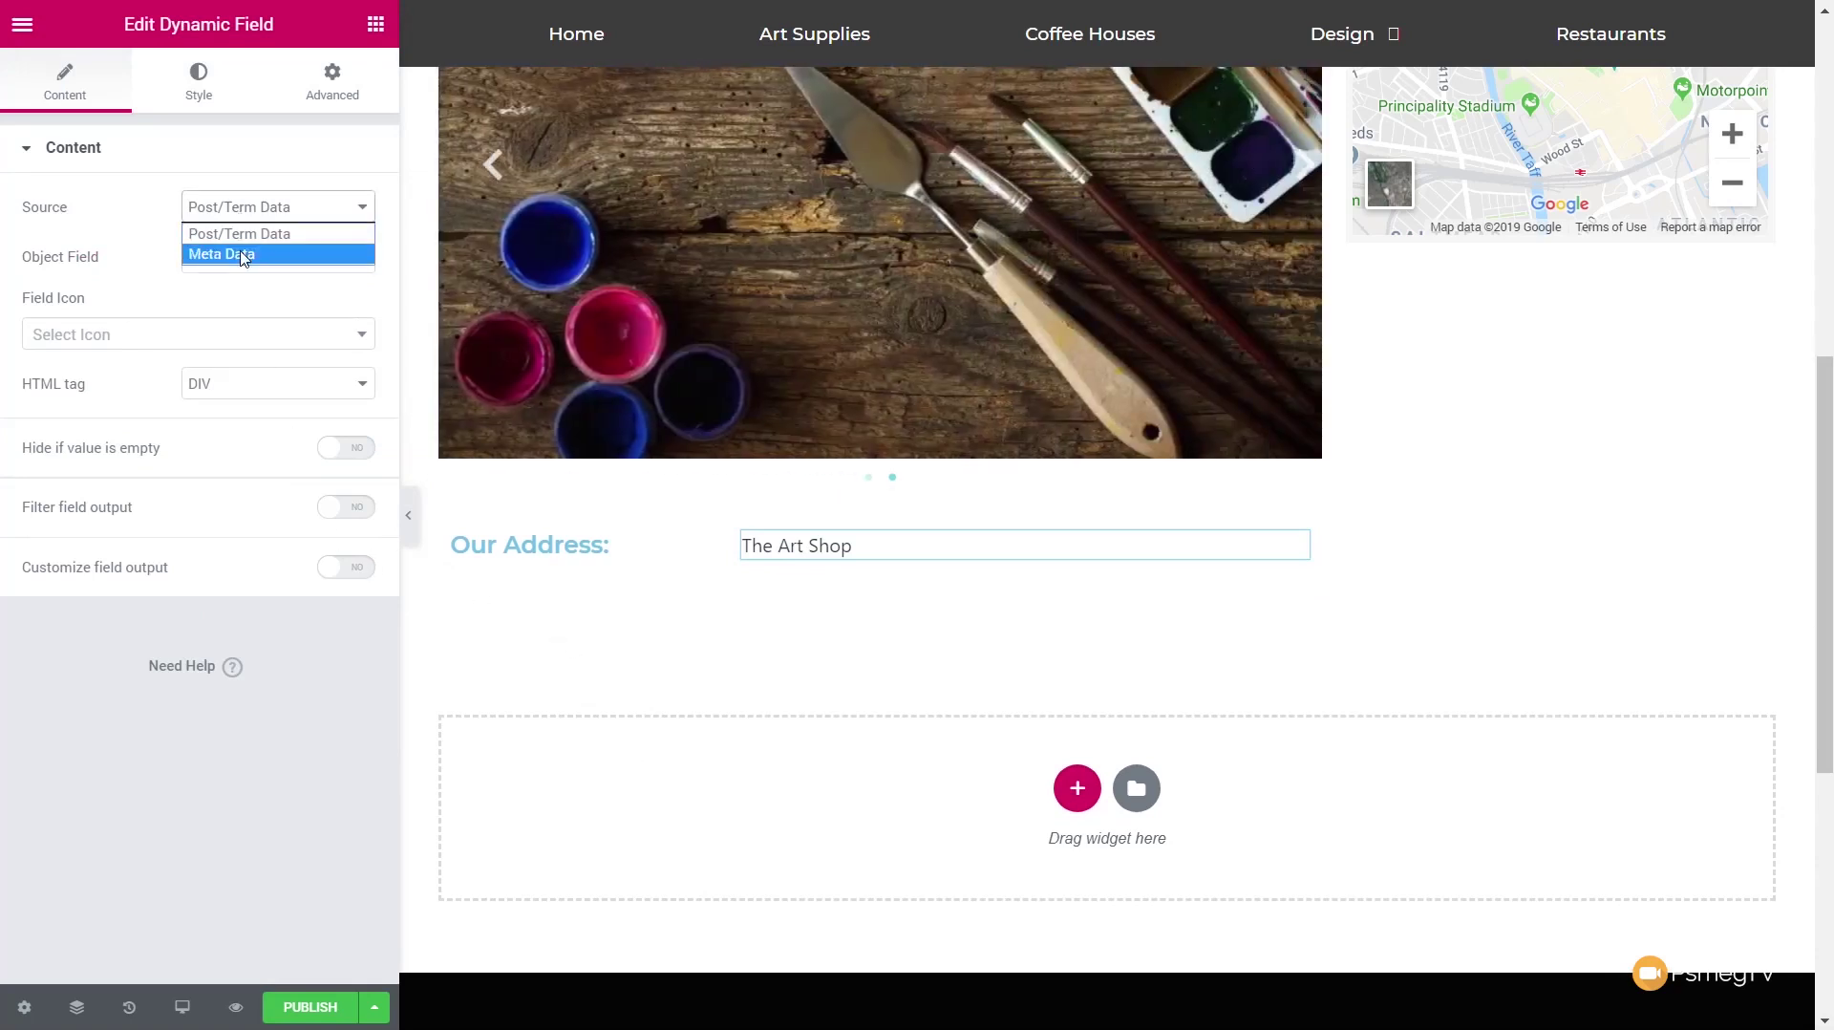
{"action": "left_click", "coordinate": [243, 254]}
{"action": "left_click", "coordinate": [243, 283]}
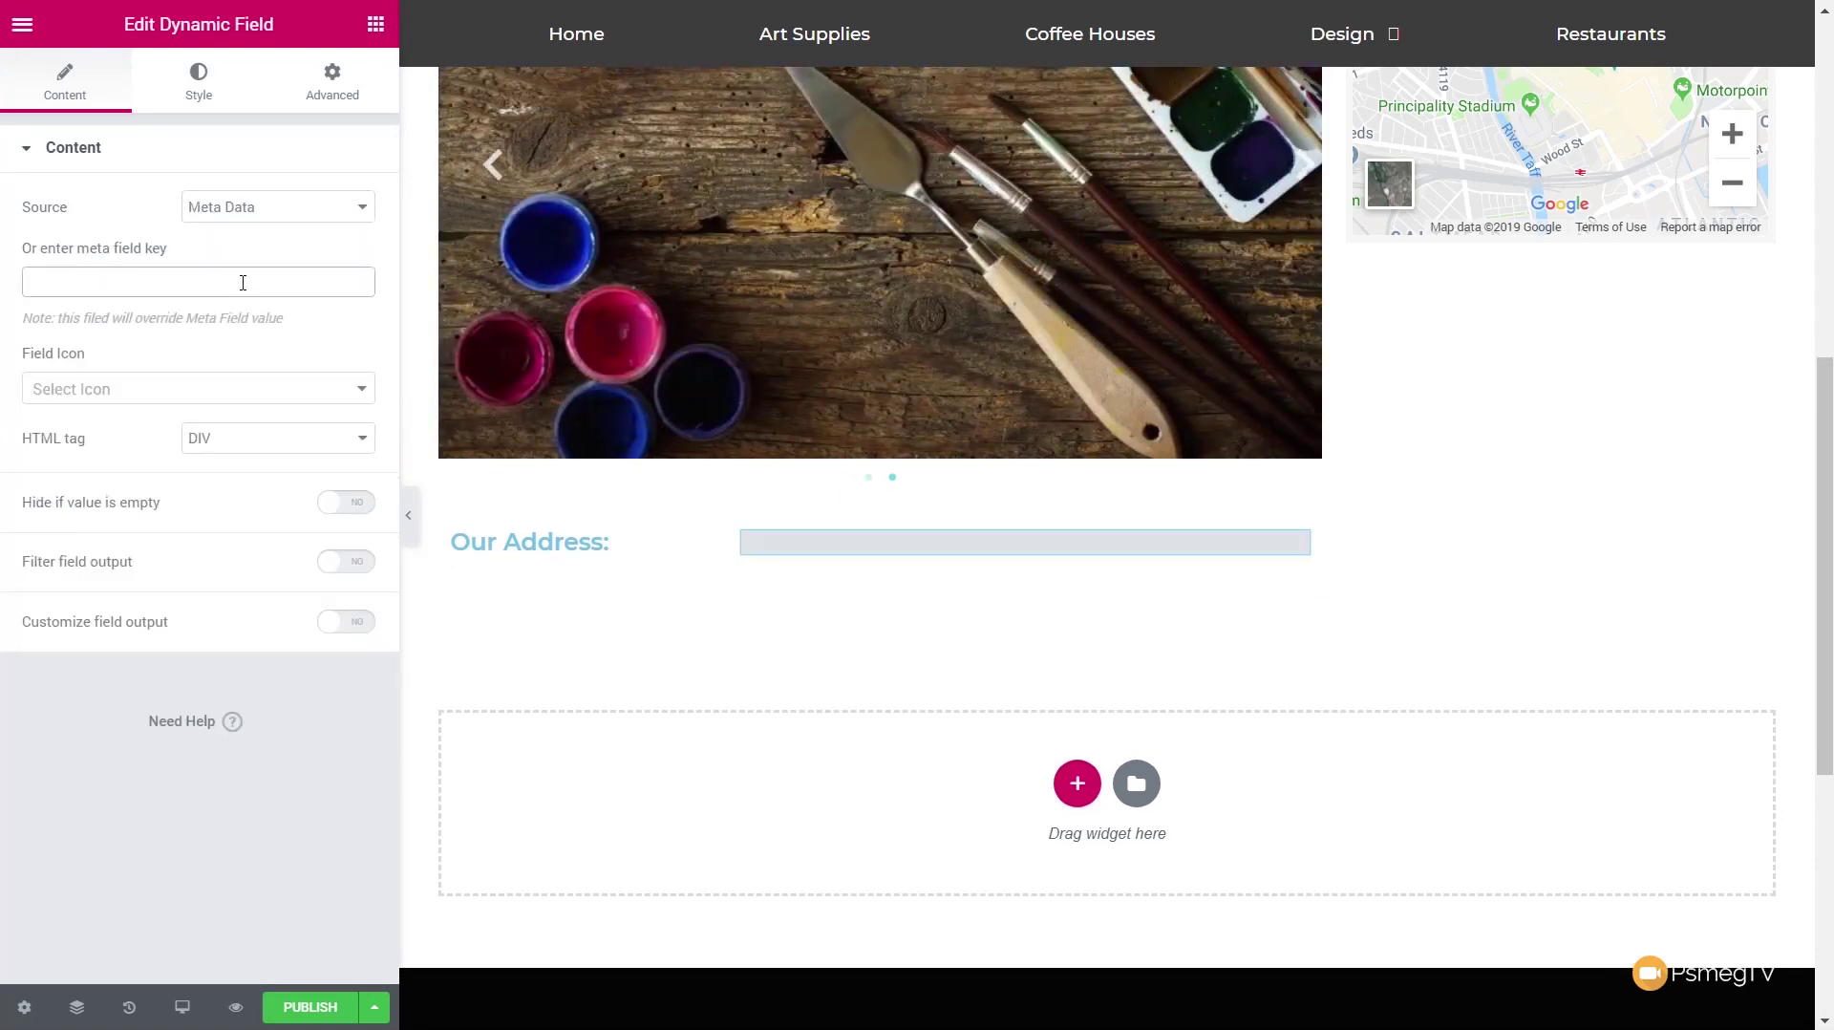
{"action": "type", "text": "busine"}
{"action": "key", "text": "BackSpace"}
{"action": "key", "text": "BackSpace"}
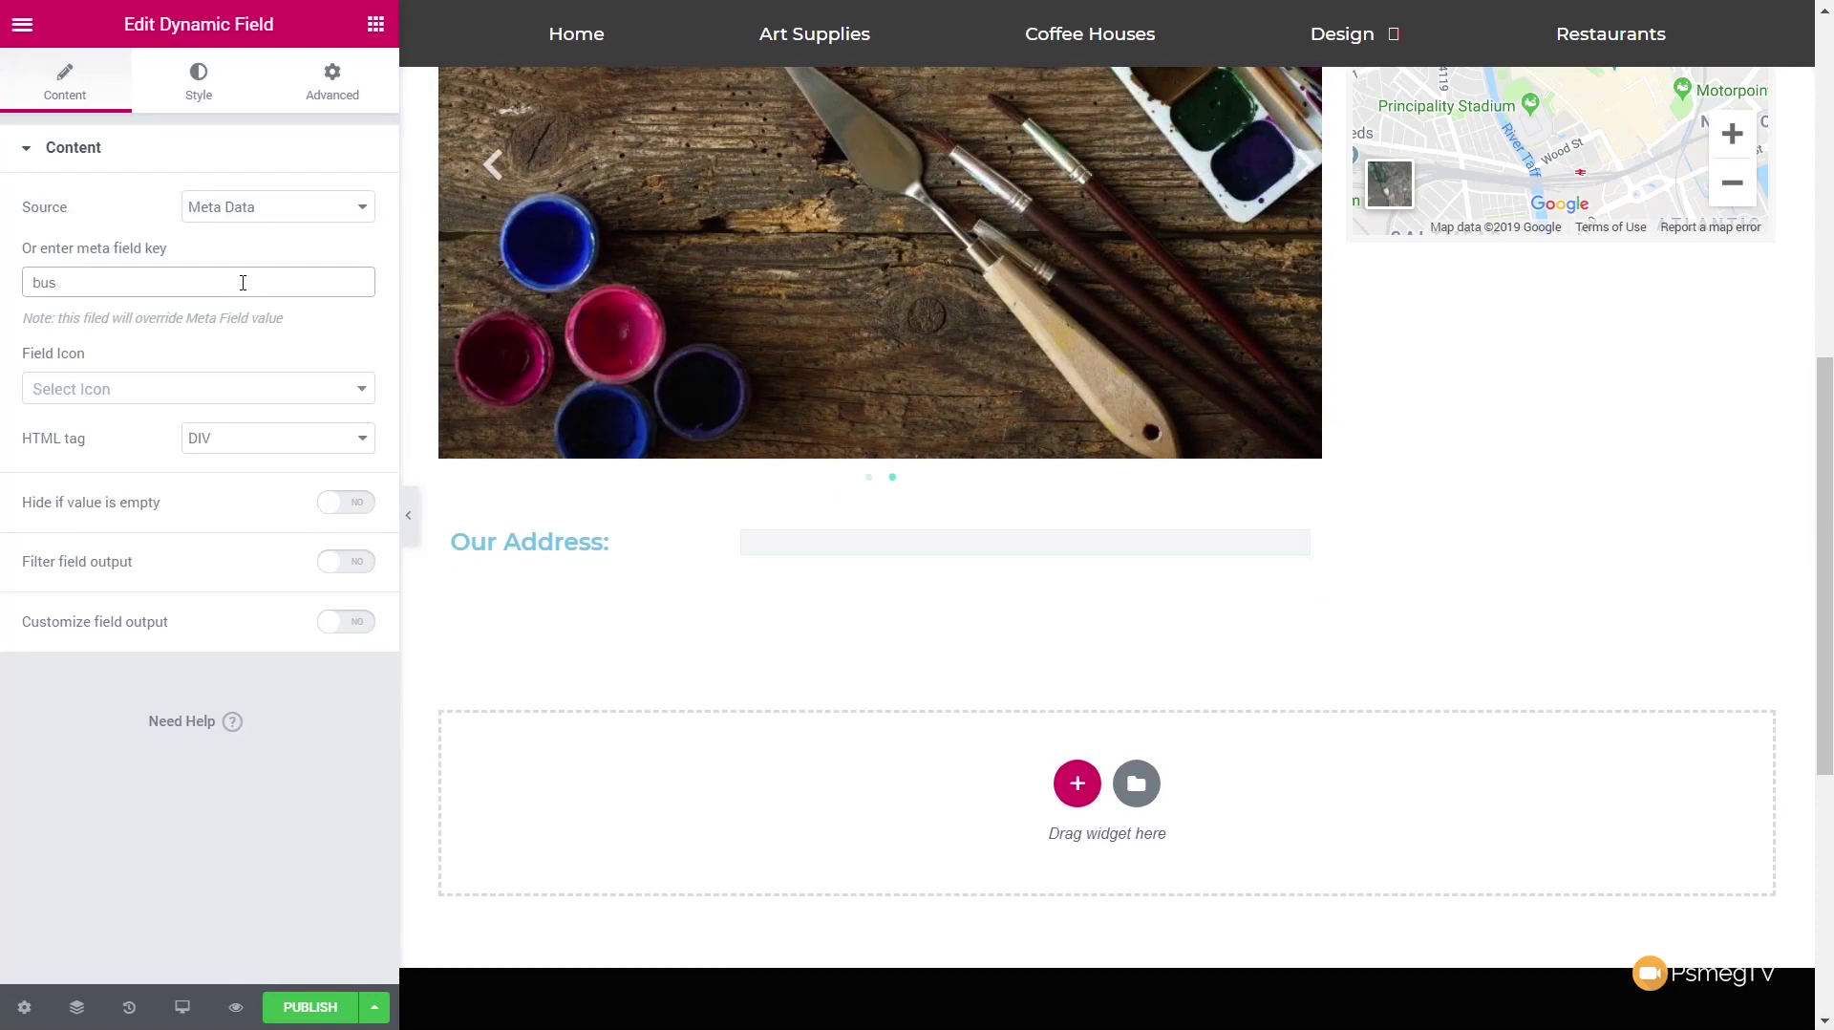
{"action": "type", "text": "ne"}
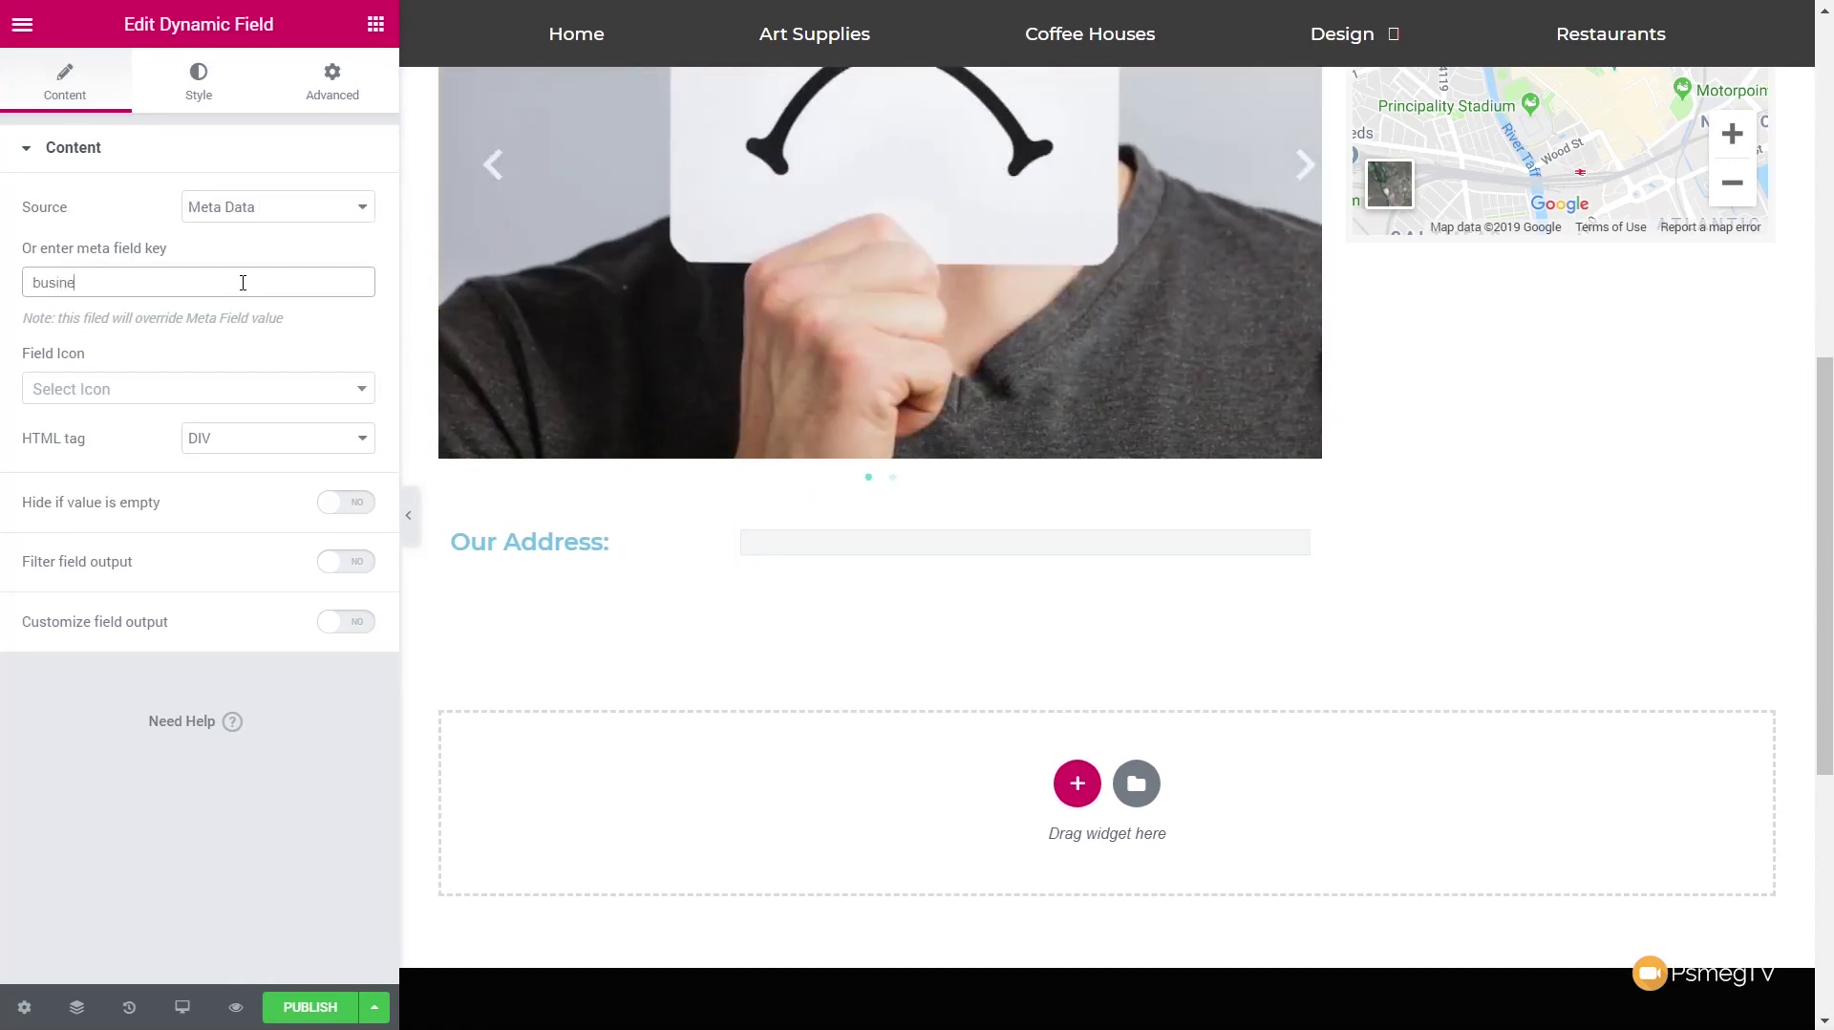
{"action": "type", "text": "ss_address"}
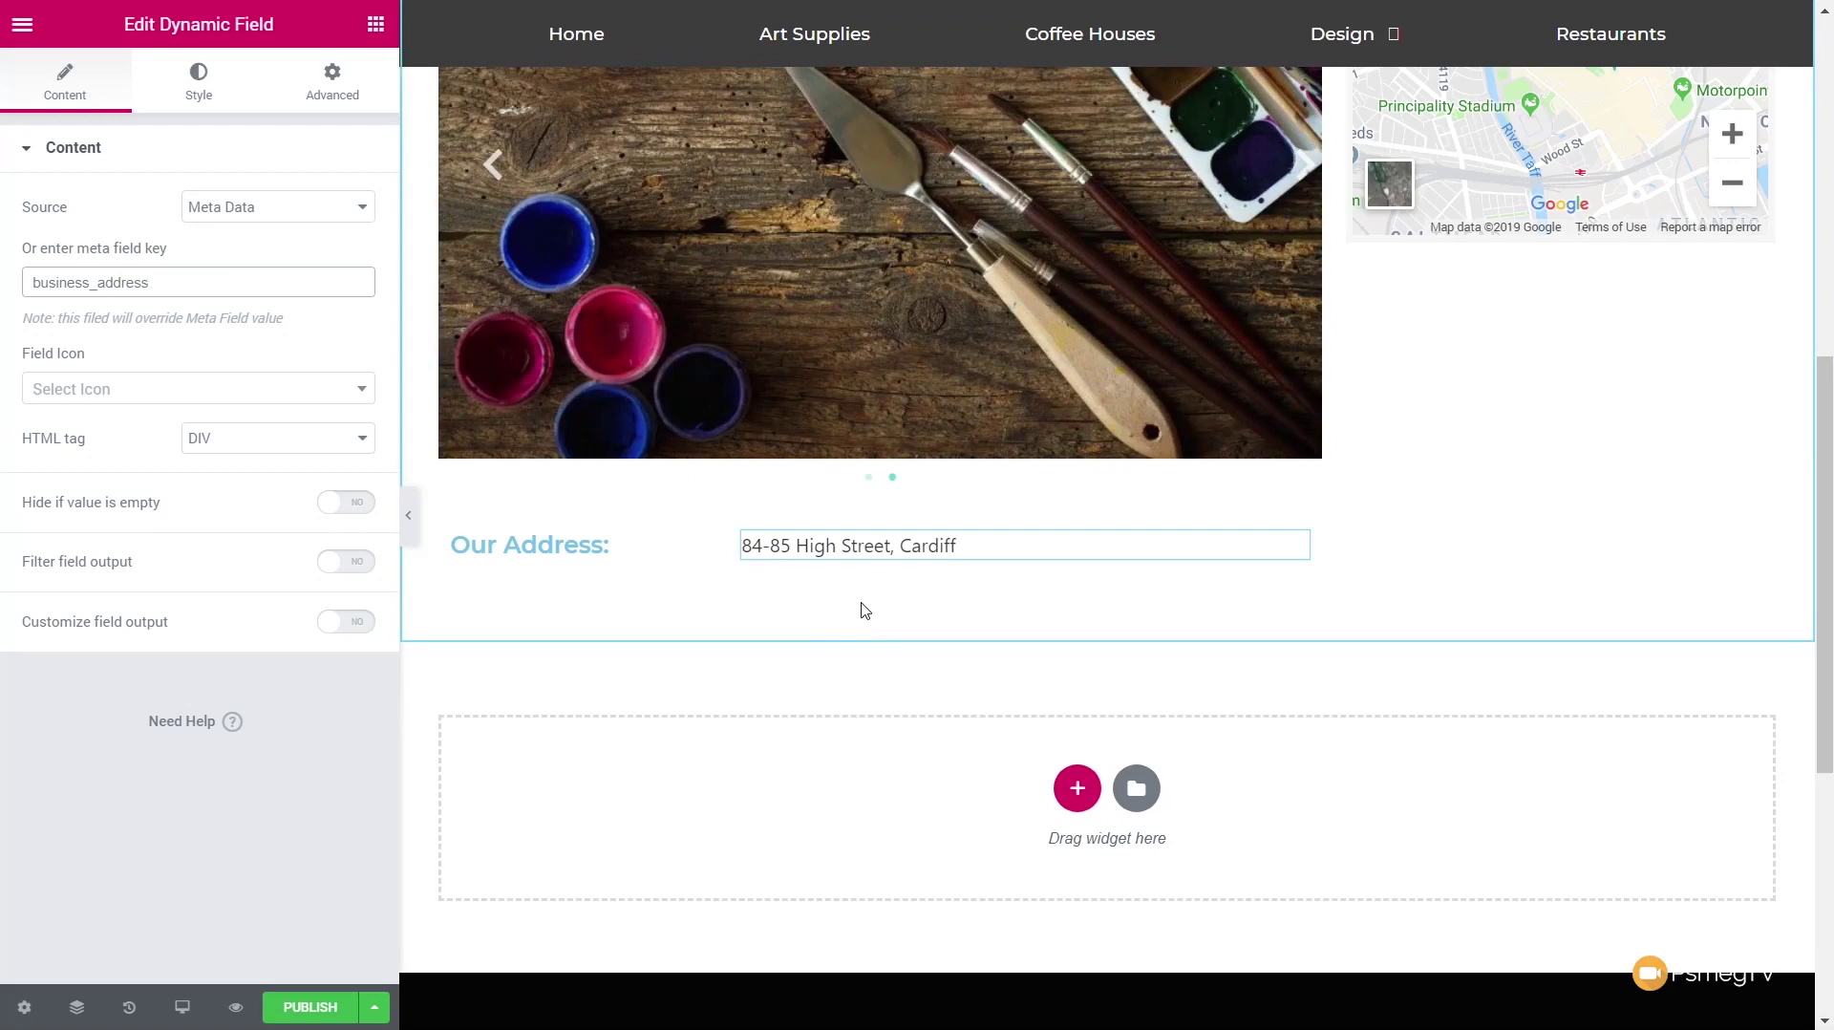
Step: Duplicate the Our Address inner section three times to make four stacked rows
{"action": "right_click", "coordinate": [875, 514]}
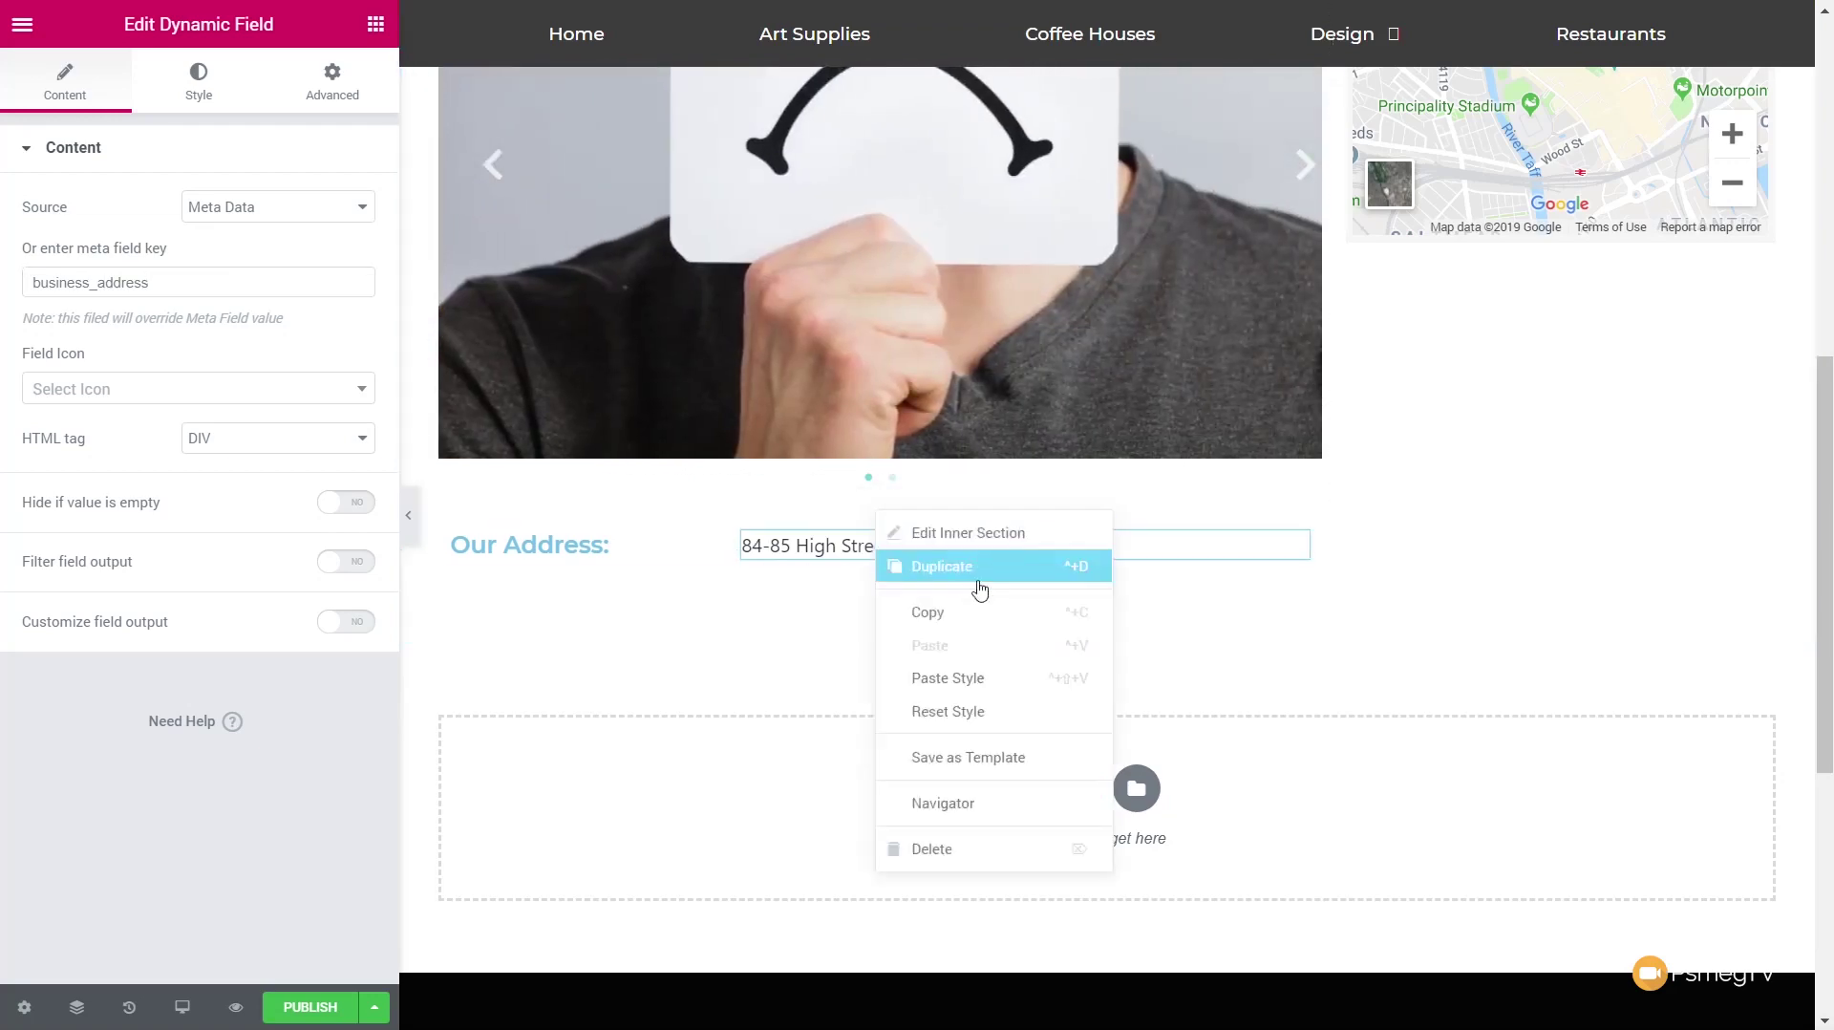
{"action": "left_click", "coordinate": [1005, 616]}
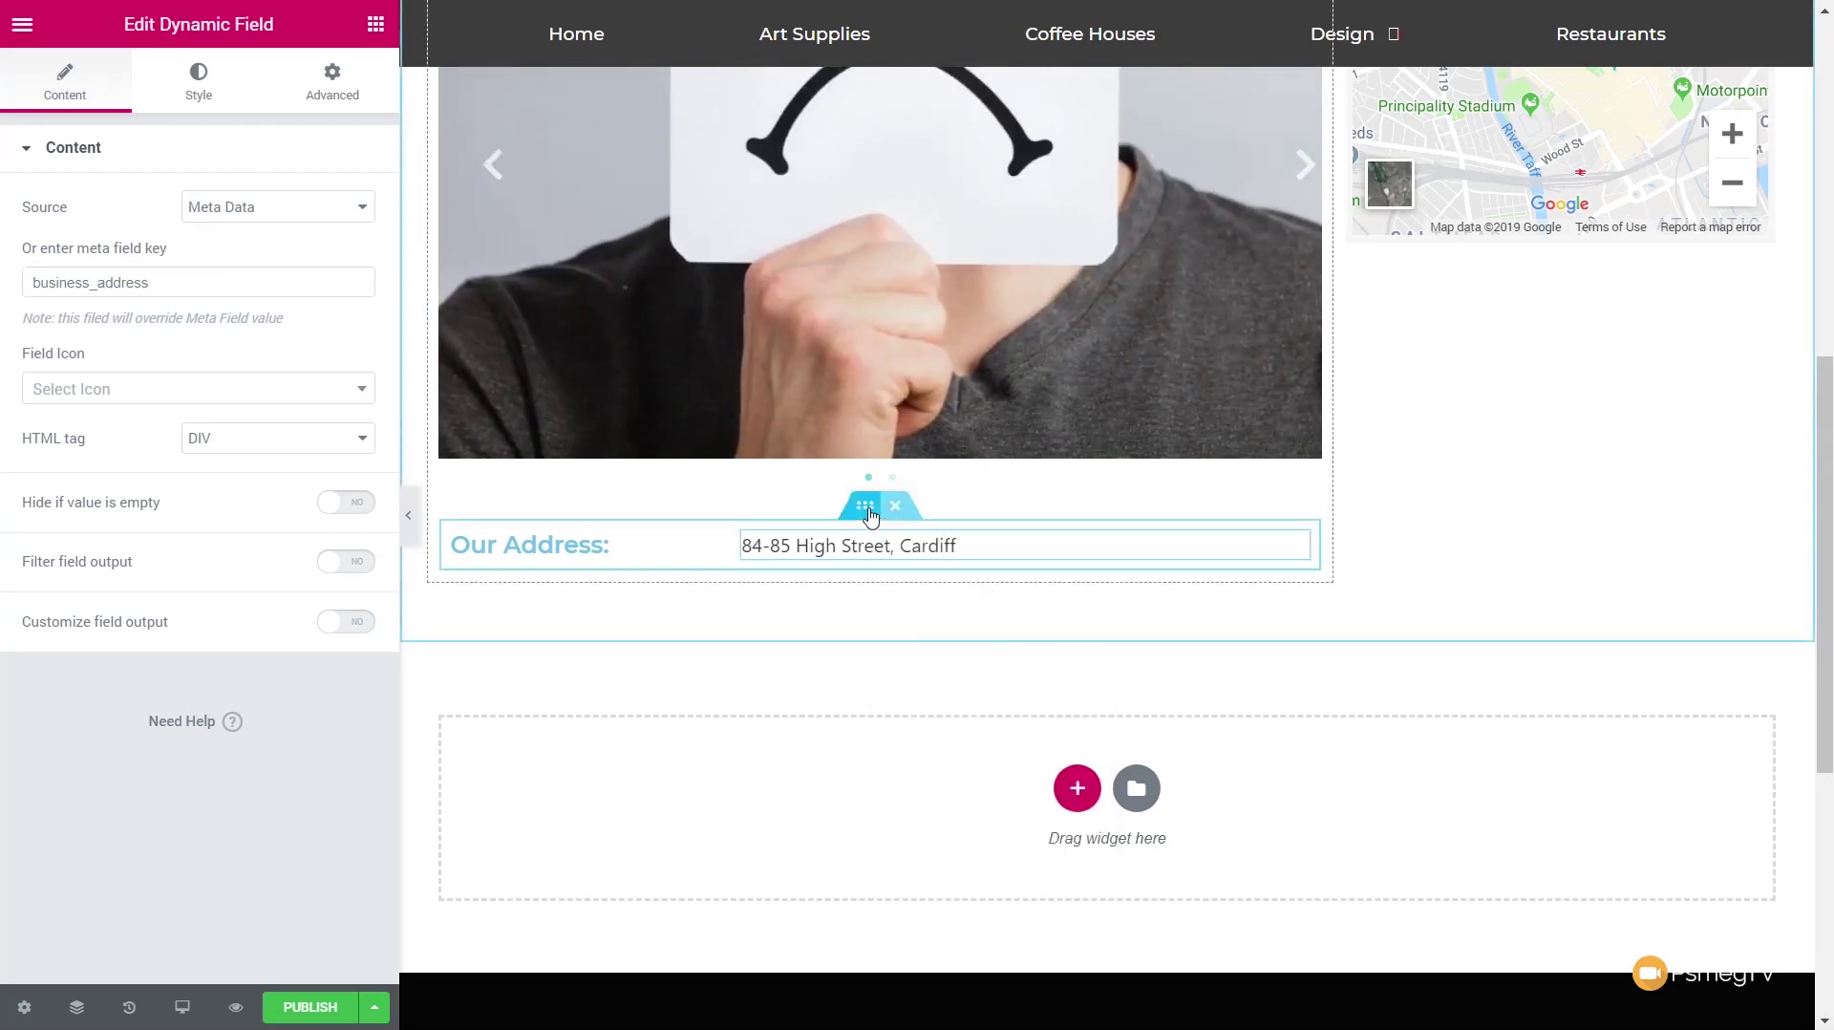
{"action": "right_click", "coordinate": [870, 516]}
{"action": "left_click", "coordinate": [944, 565]}
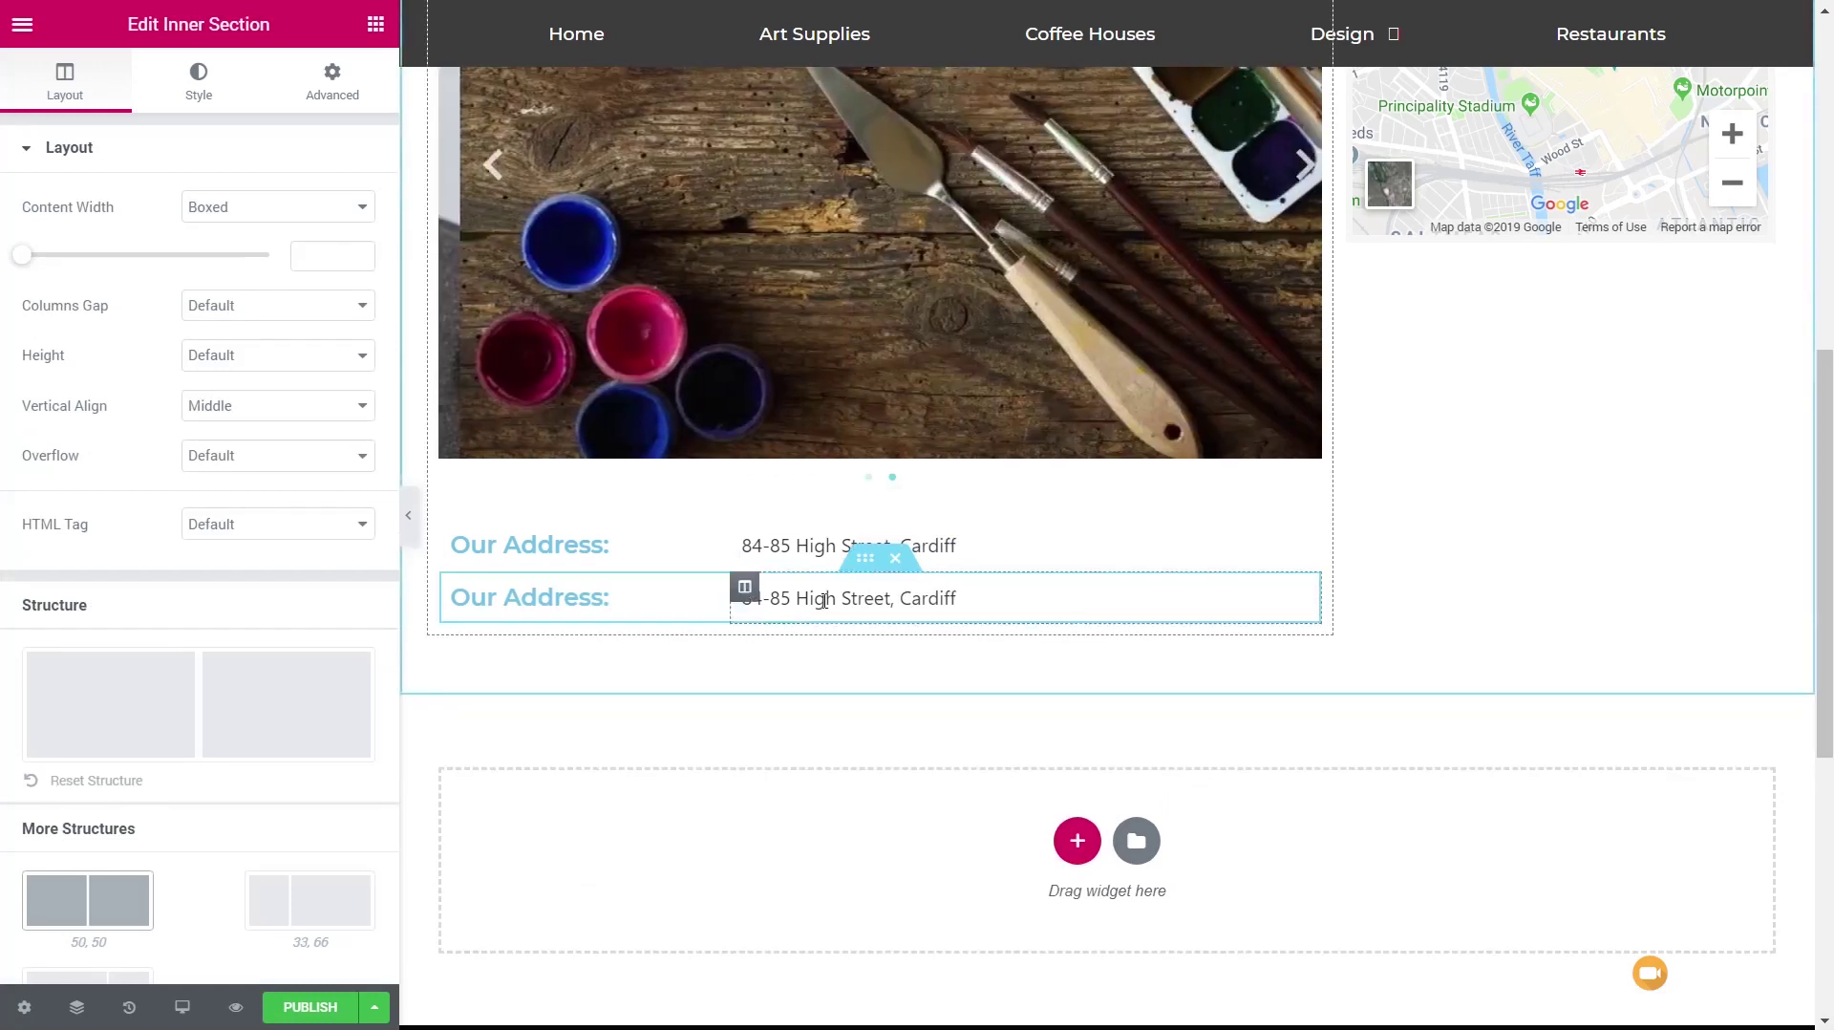
{"action": "right_click", "coordinate": [875, 573]}
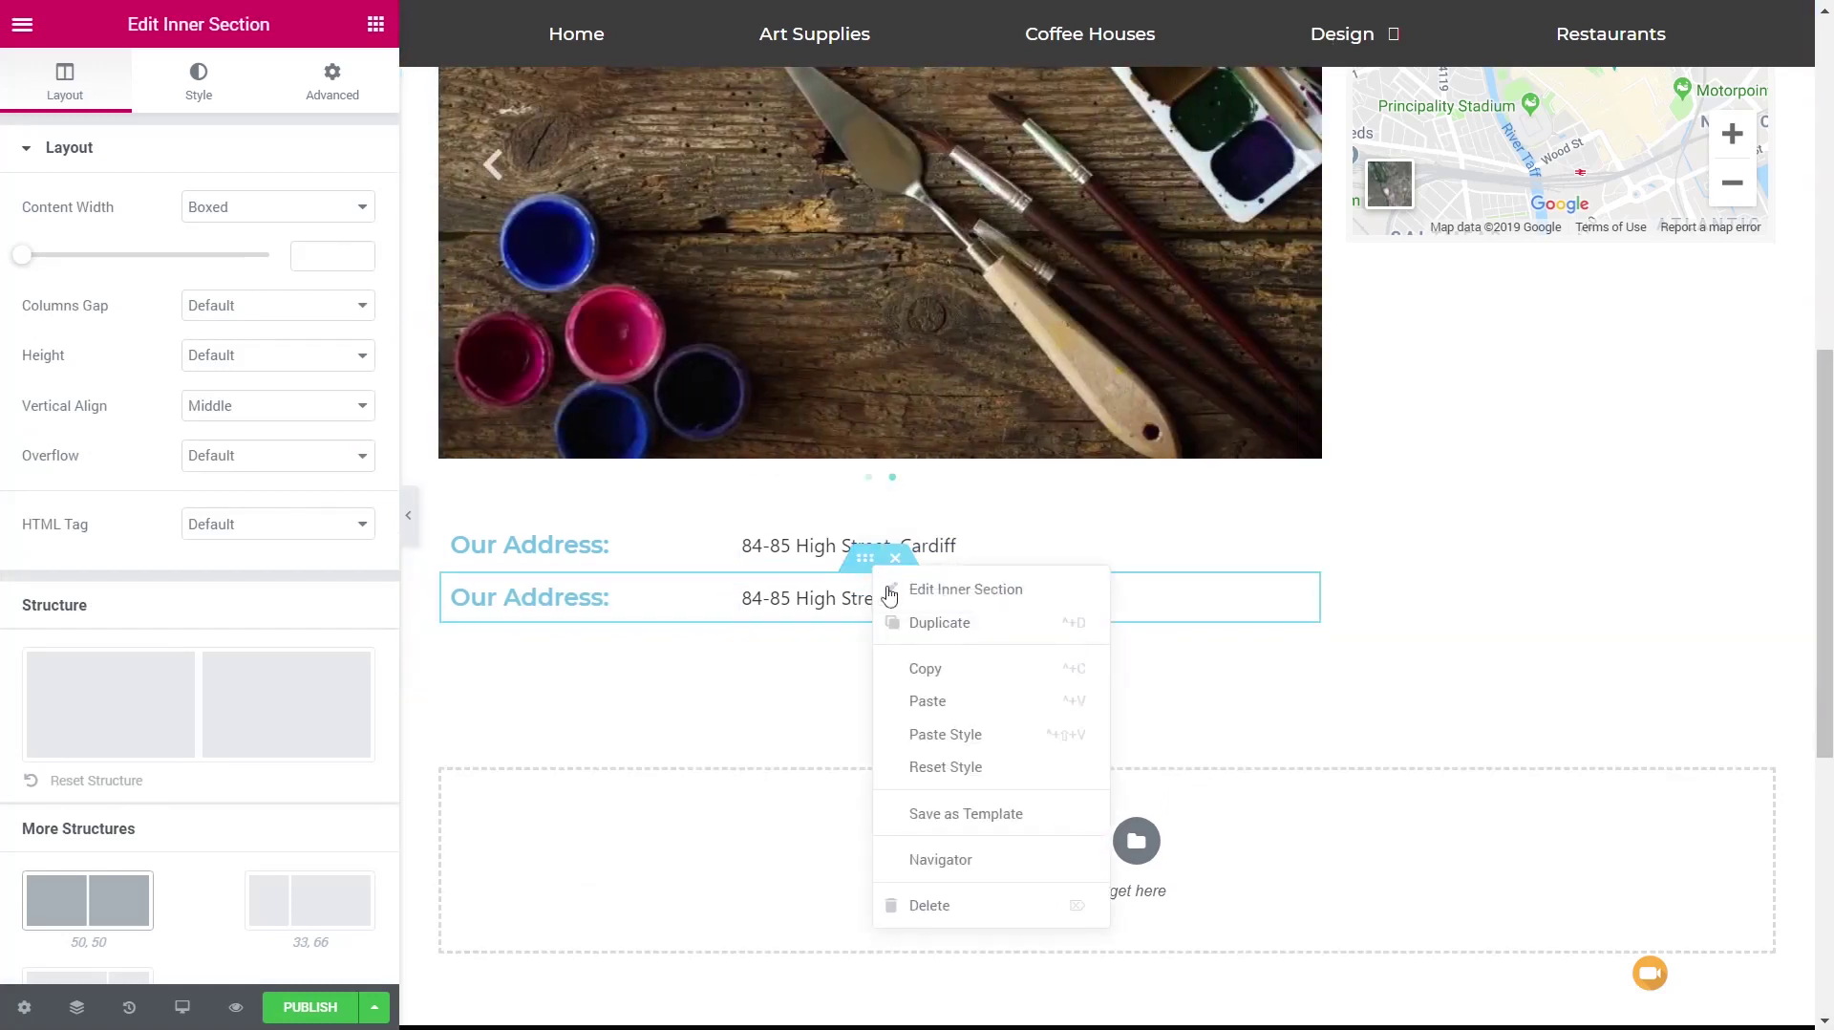
{"action": "left_click", "coordinate": [941, 626]}
{"action": "right_click", "coordinate": [872, 626]}
{"action": "left_click", "coordinate": [918, 676]}
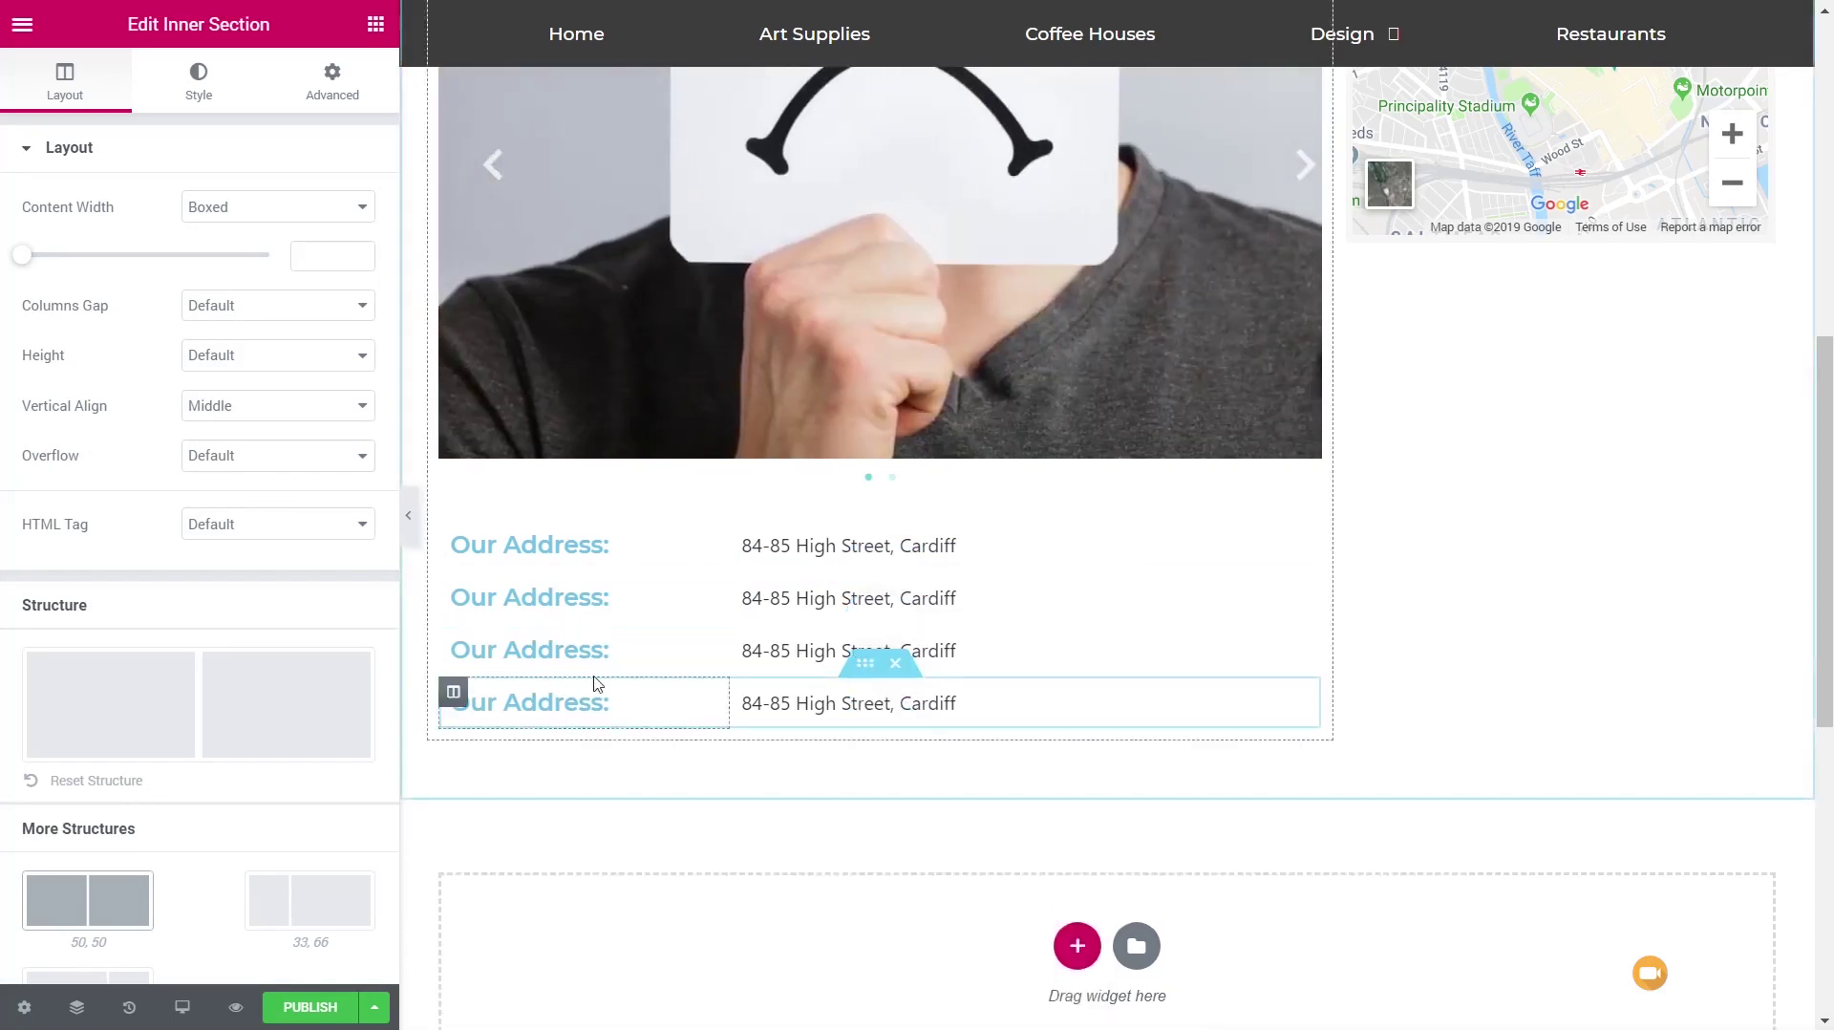
Step: Retitle the headings of the second, third and fourth rows as "Telephone:", "Email" and "Web:"
{"action": "left_click", "coordinate": [582, 602]}
{"action": "left_click_drag", "start_coordinate": [603, 599], "coordinate": [453, 612]}
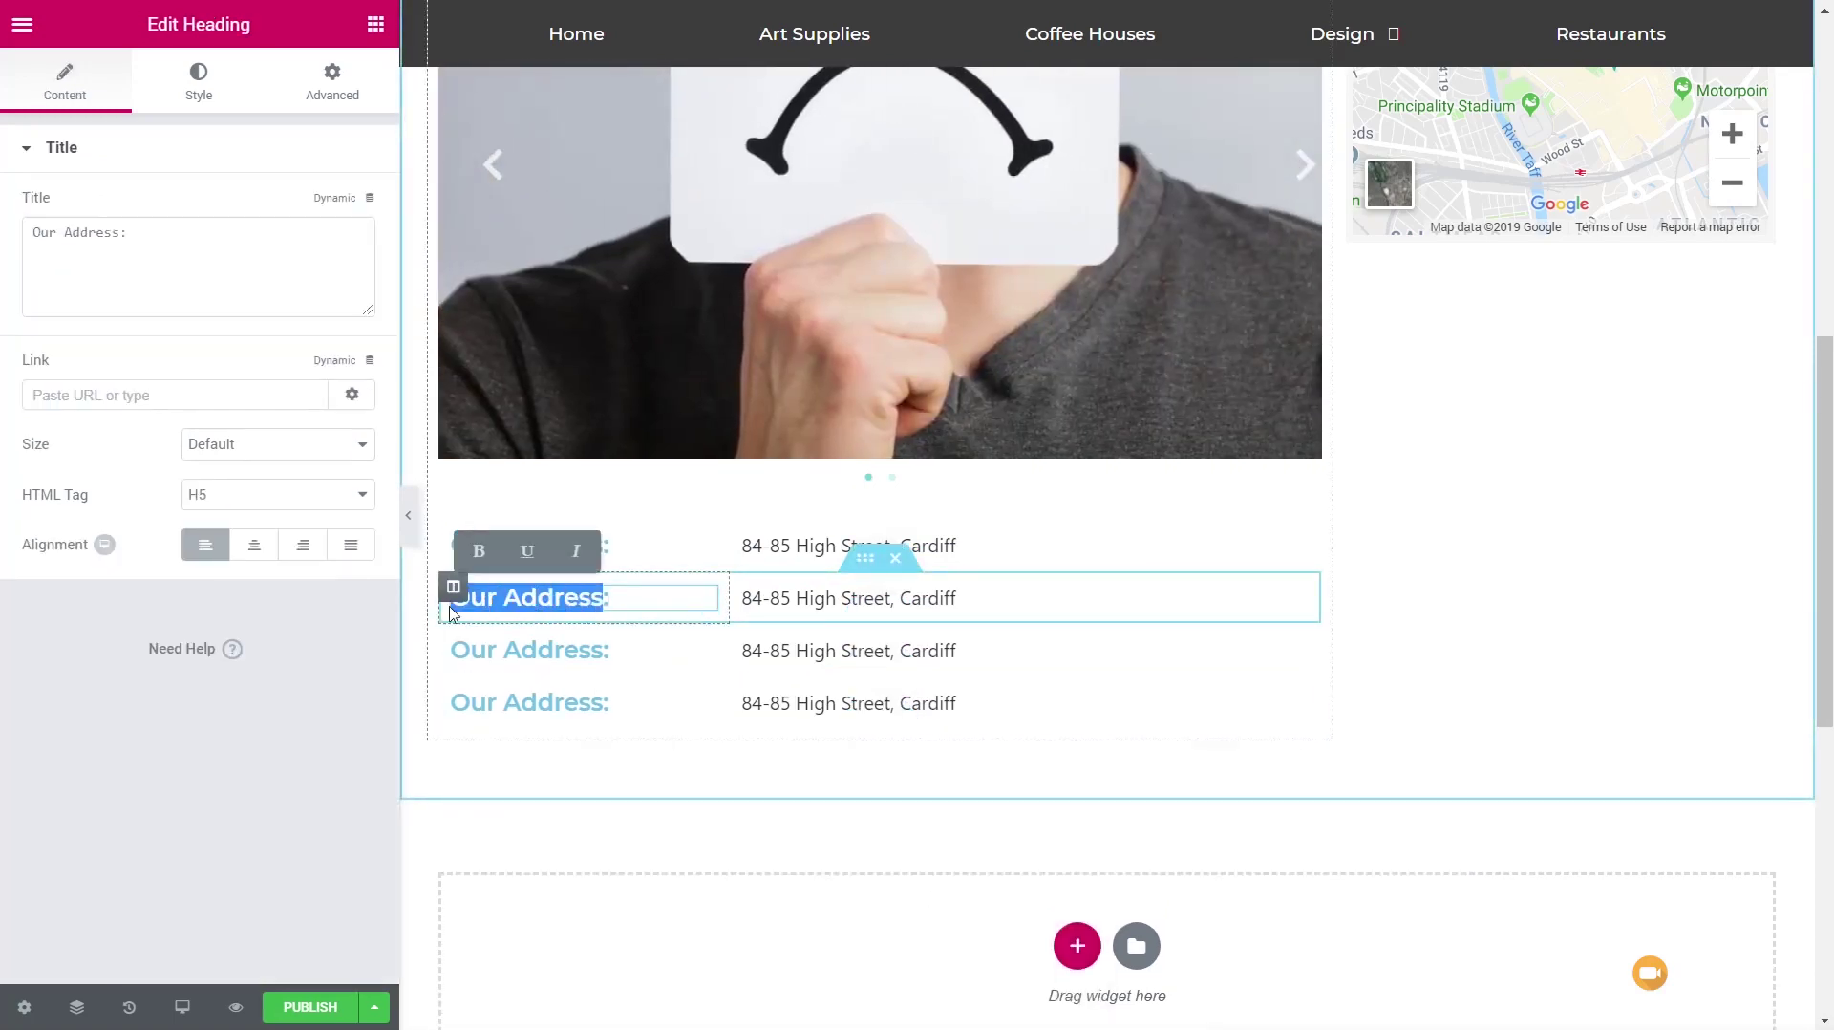
{"action": "type", "text": "Telephone:"}
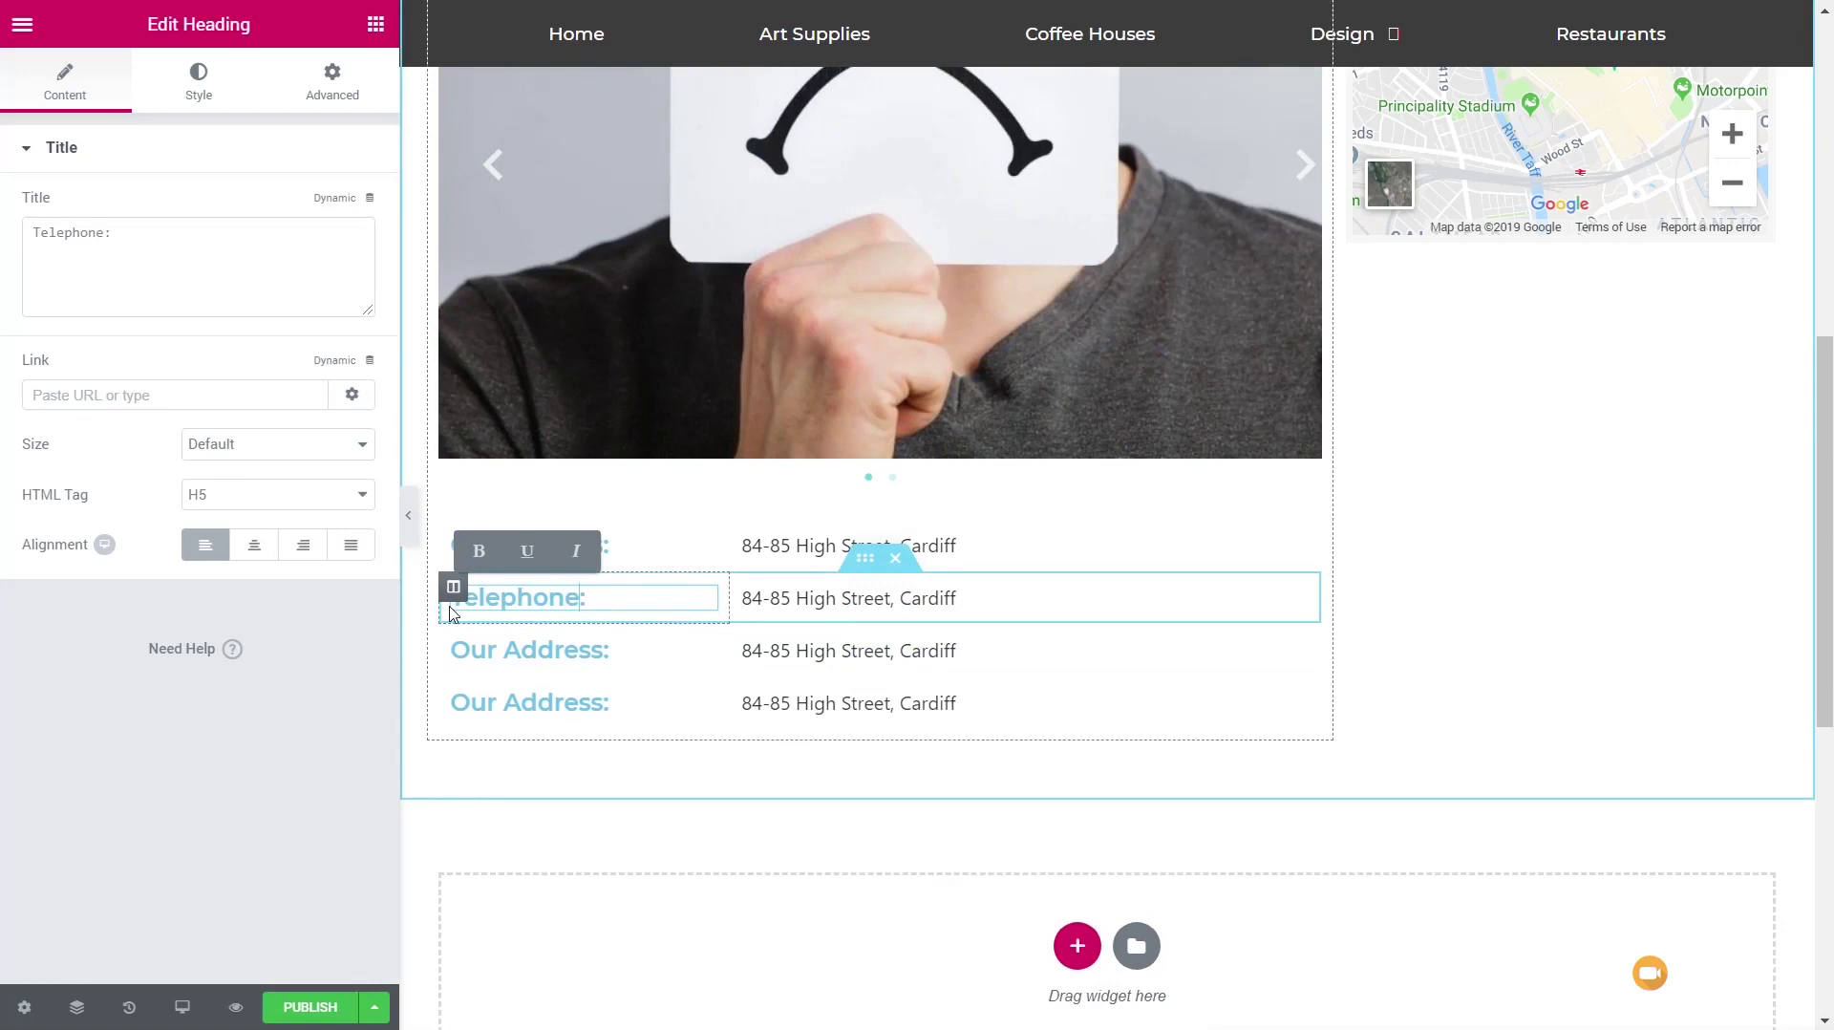
{"action": "left_click", "coordinate": [595, 653]}
{"action": "left_click", "coordinate": [601, 653]}
{"action": "left_click_drag", "start_coordinate": [607, 652], "coordinate": [430, 666]}
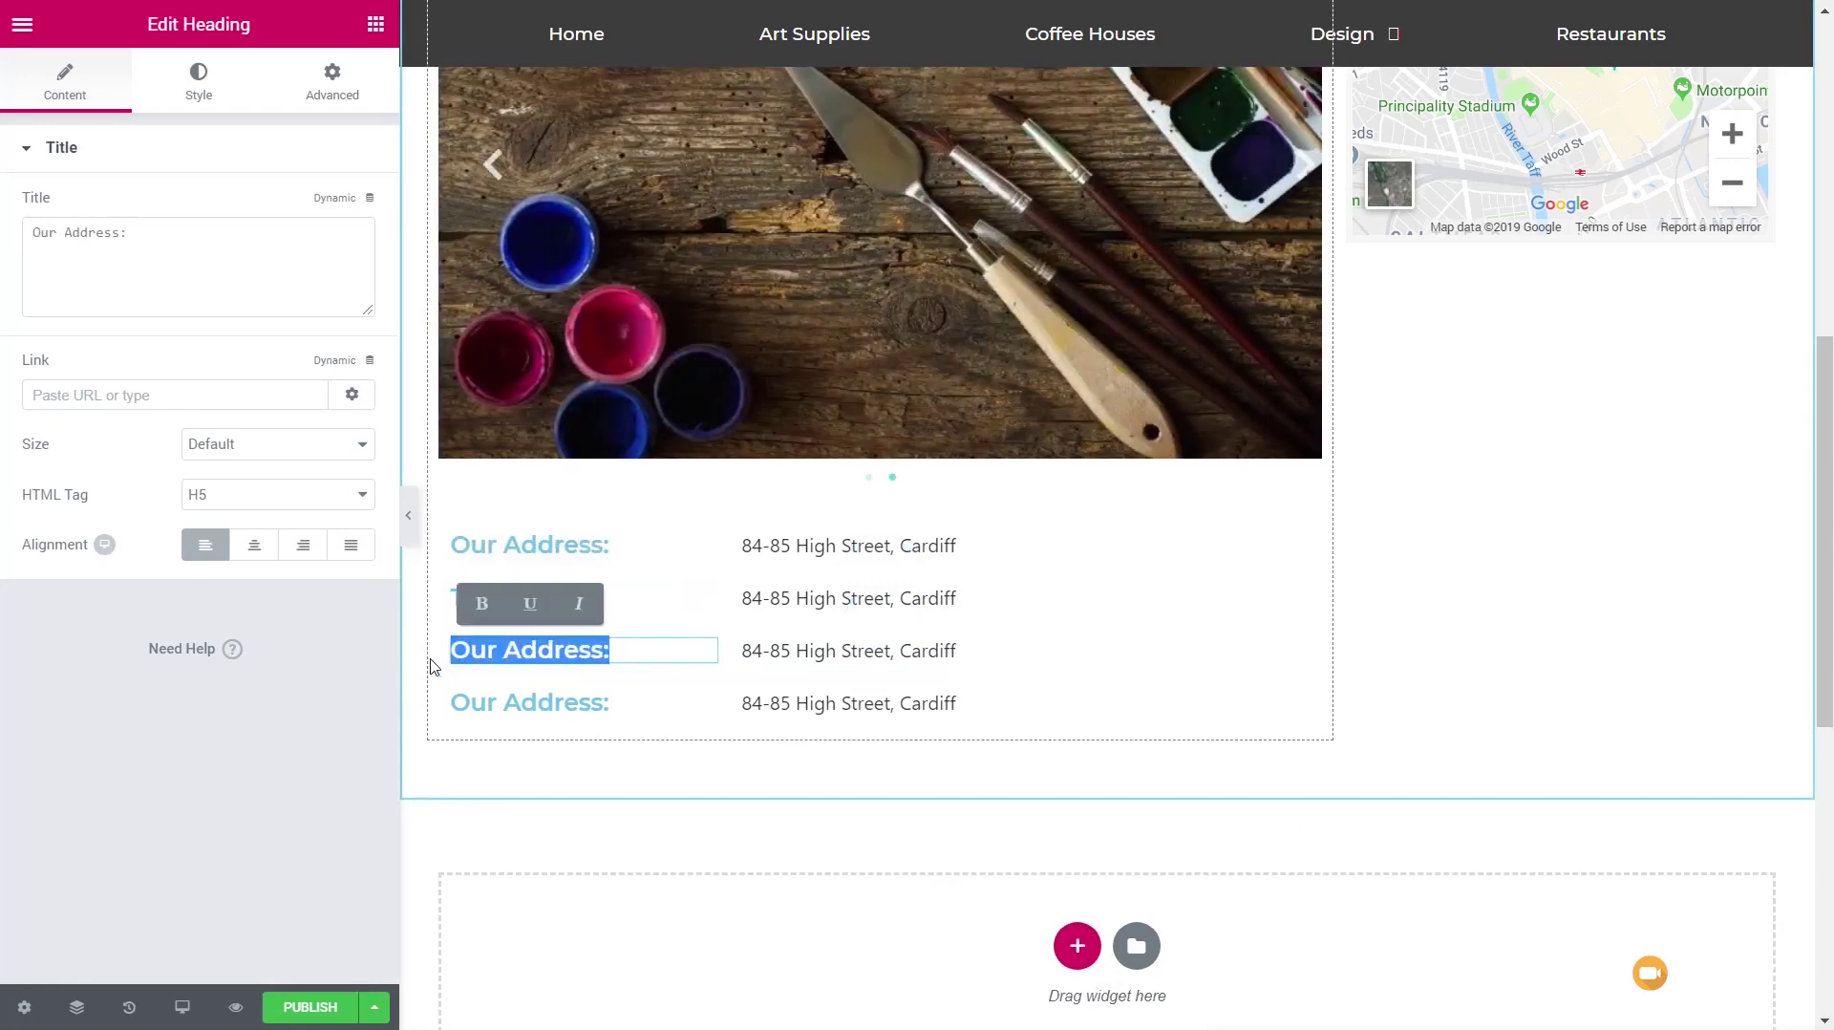
{"action": "type", "text": "Email"}
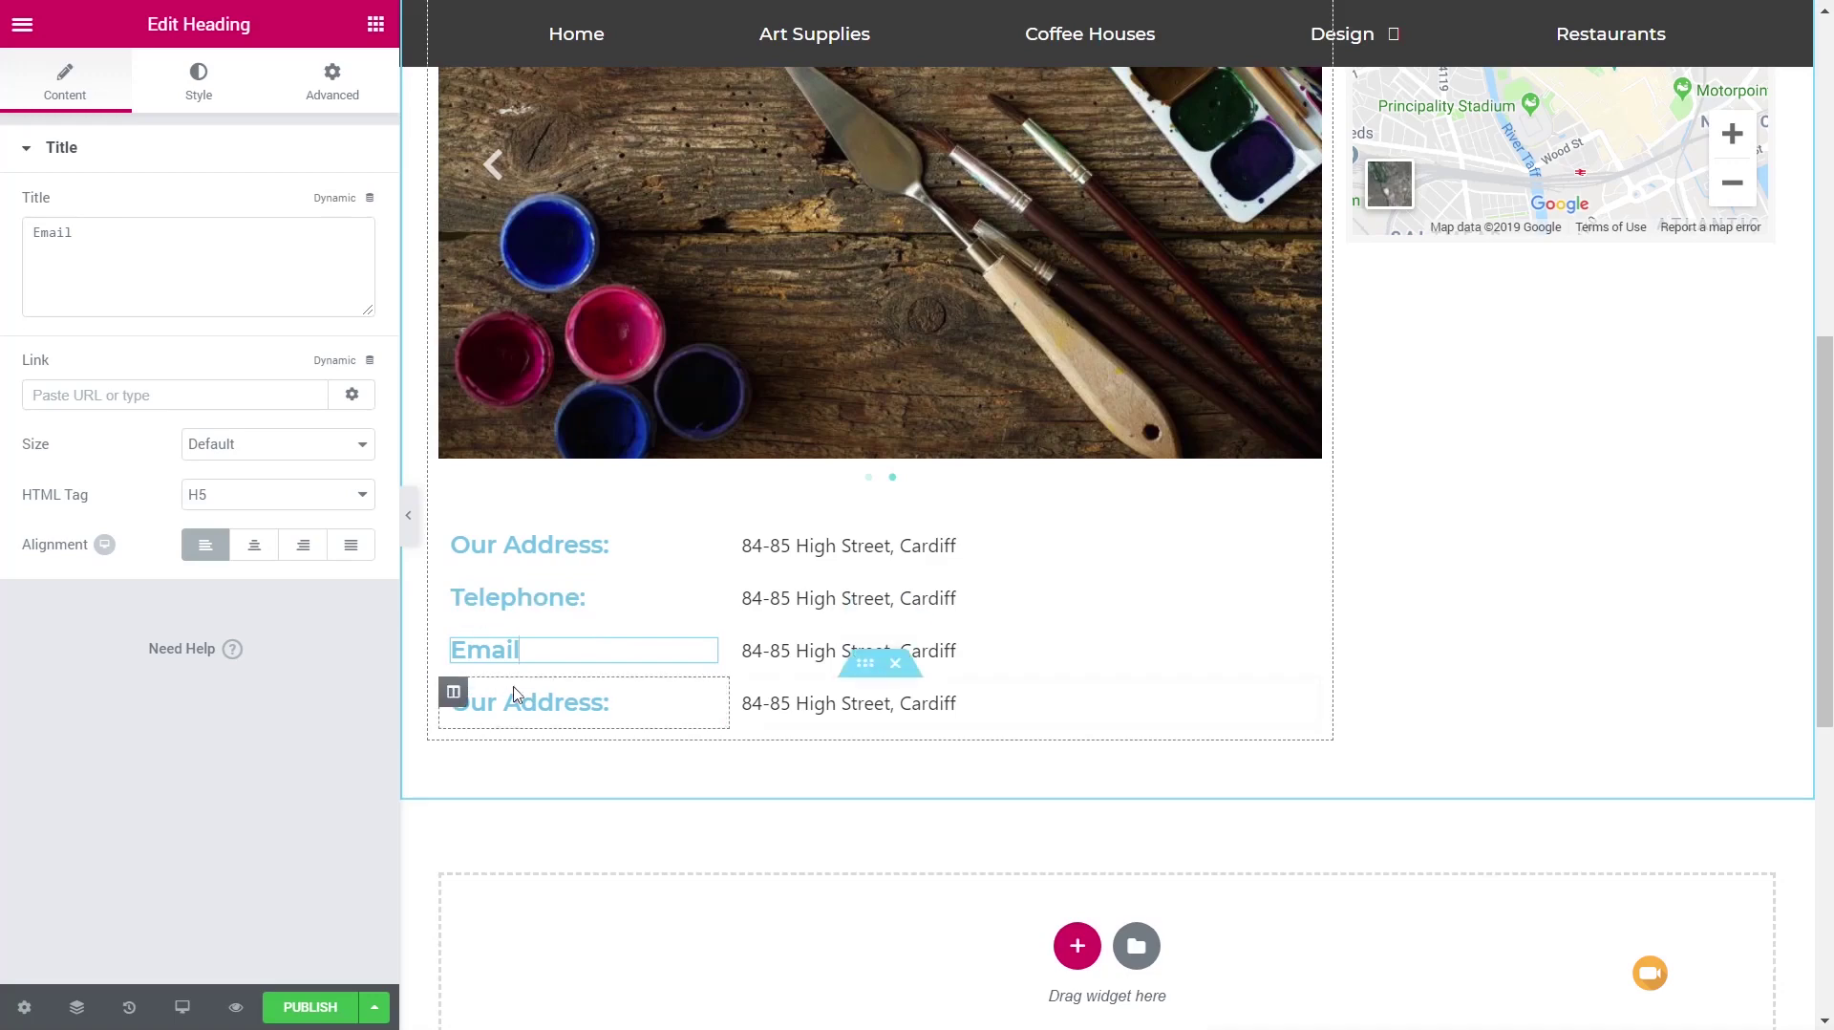
{"action": "left_click", "coordinate": [605, 705]}
{"action": "left_click_drag", "start_coordinate": [605, 705], "coordinate": [454, 715]}
{"action": "type", "text": "eb:"}
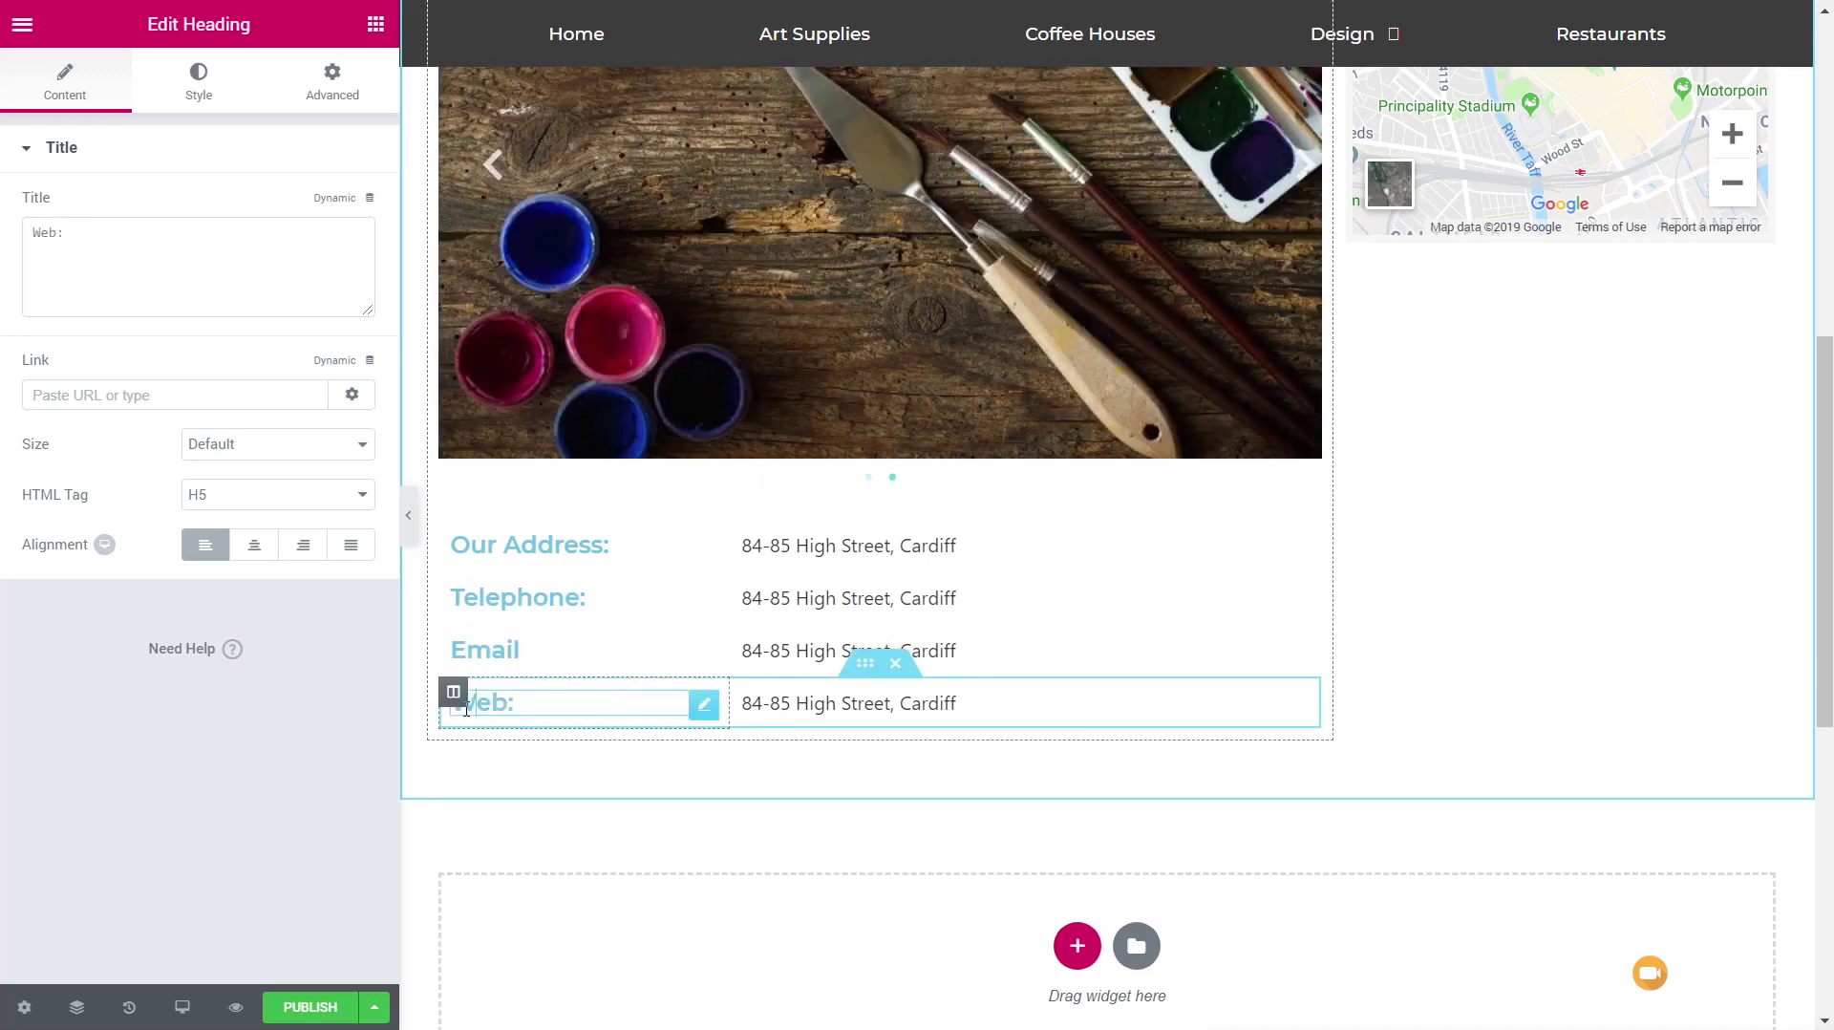
Step: Try the meta field keys business_telephone and business_email on the Telephone row's dynamic field, and undo both changes
{"action": "left_click", "coordinate": [1296, 598]}
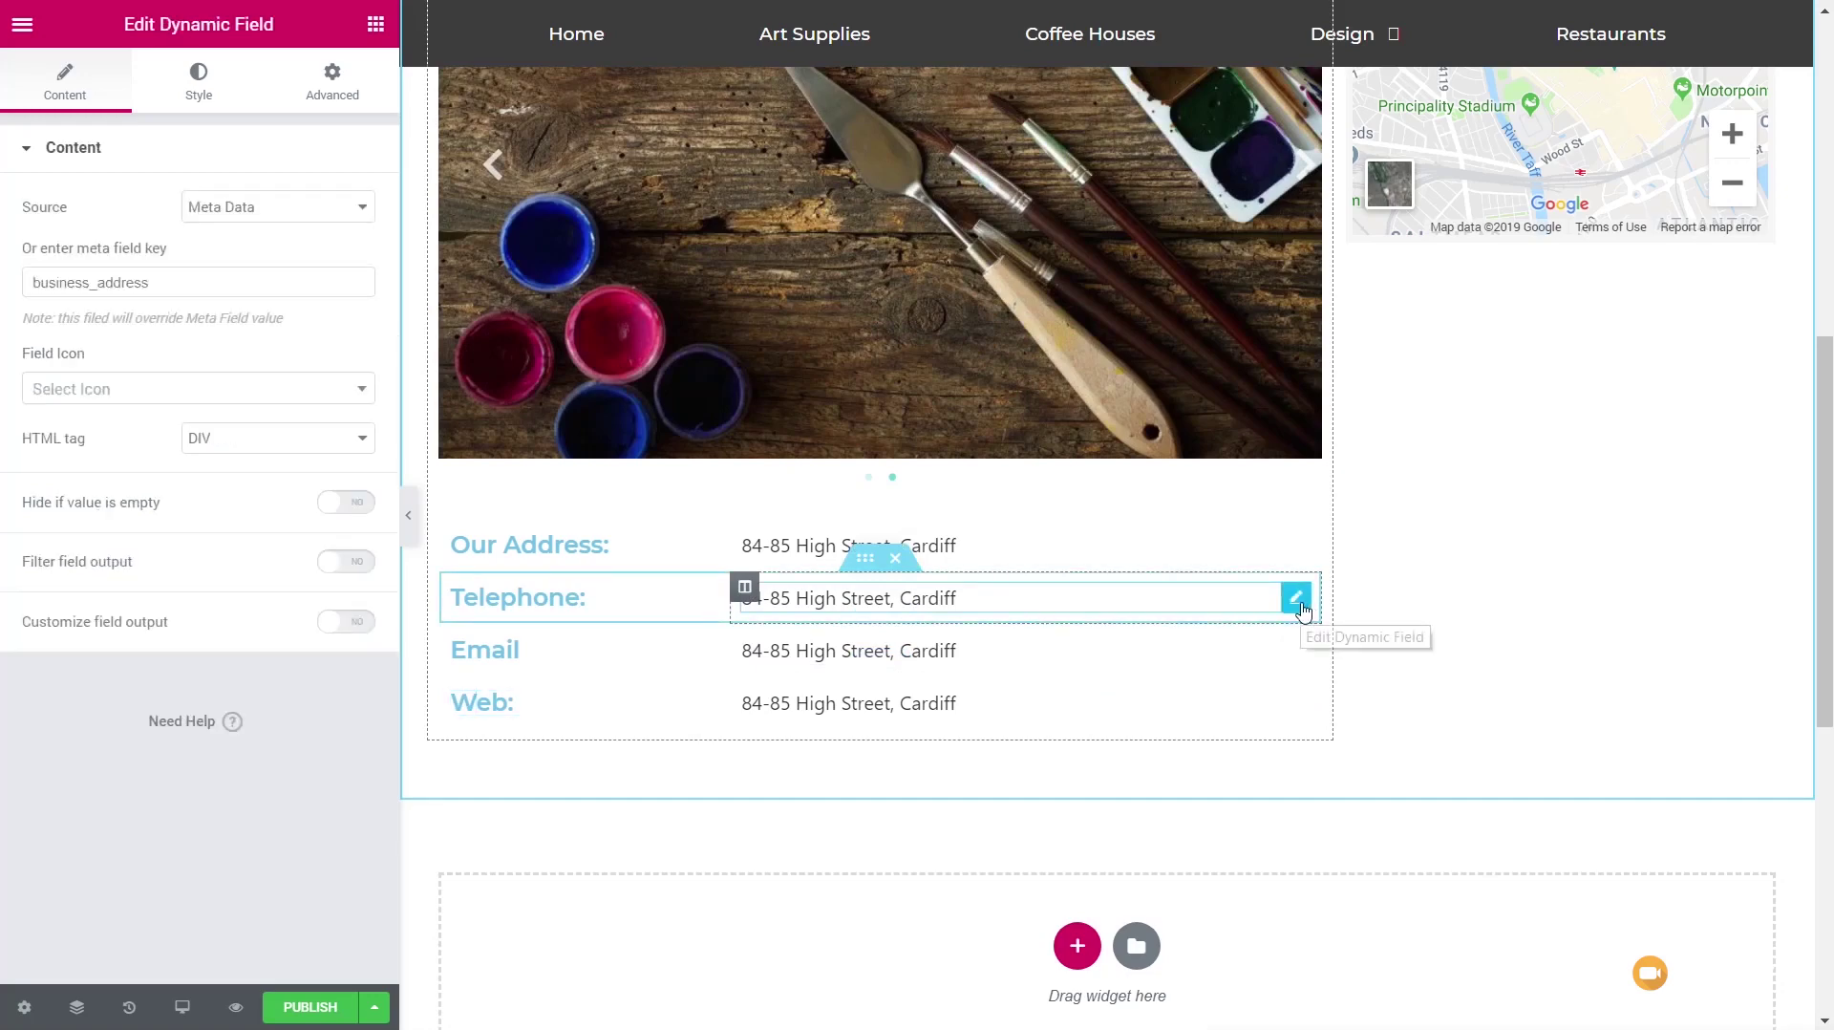
{"action": "left_click_drag", "start_coordinate": [197, 280], "coordinate": [100, 285]}
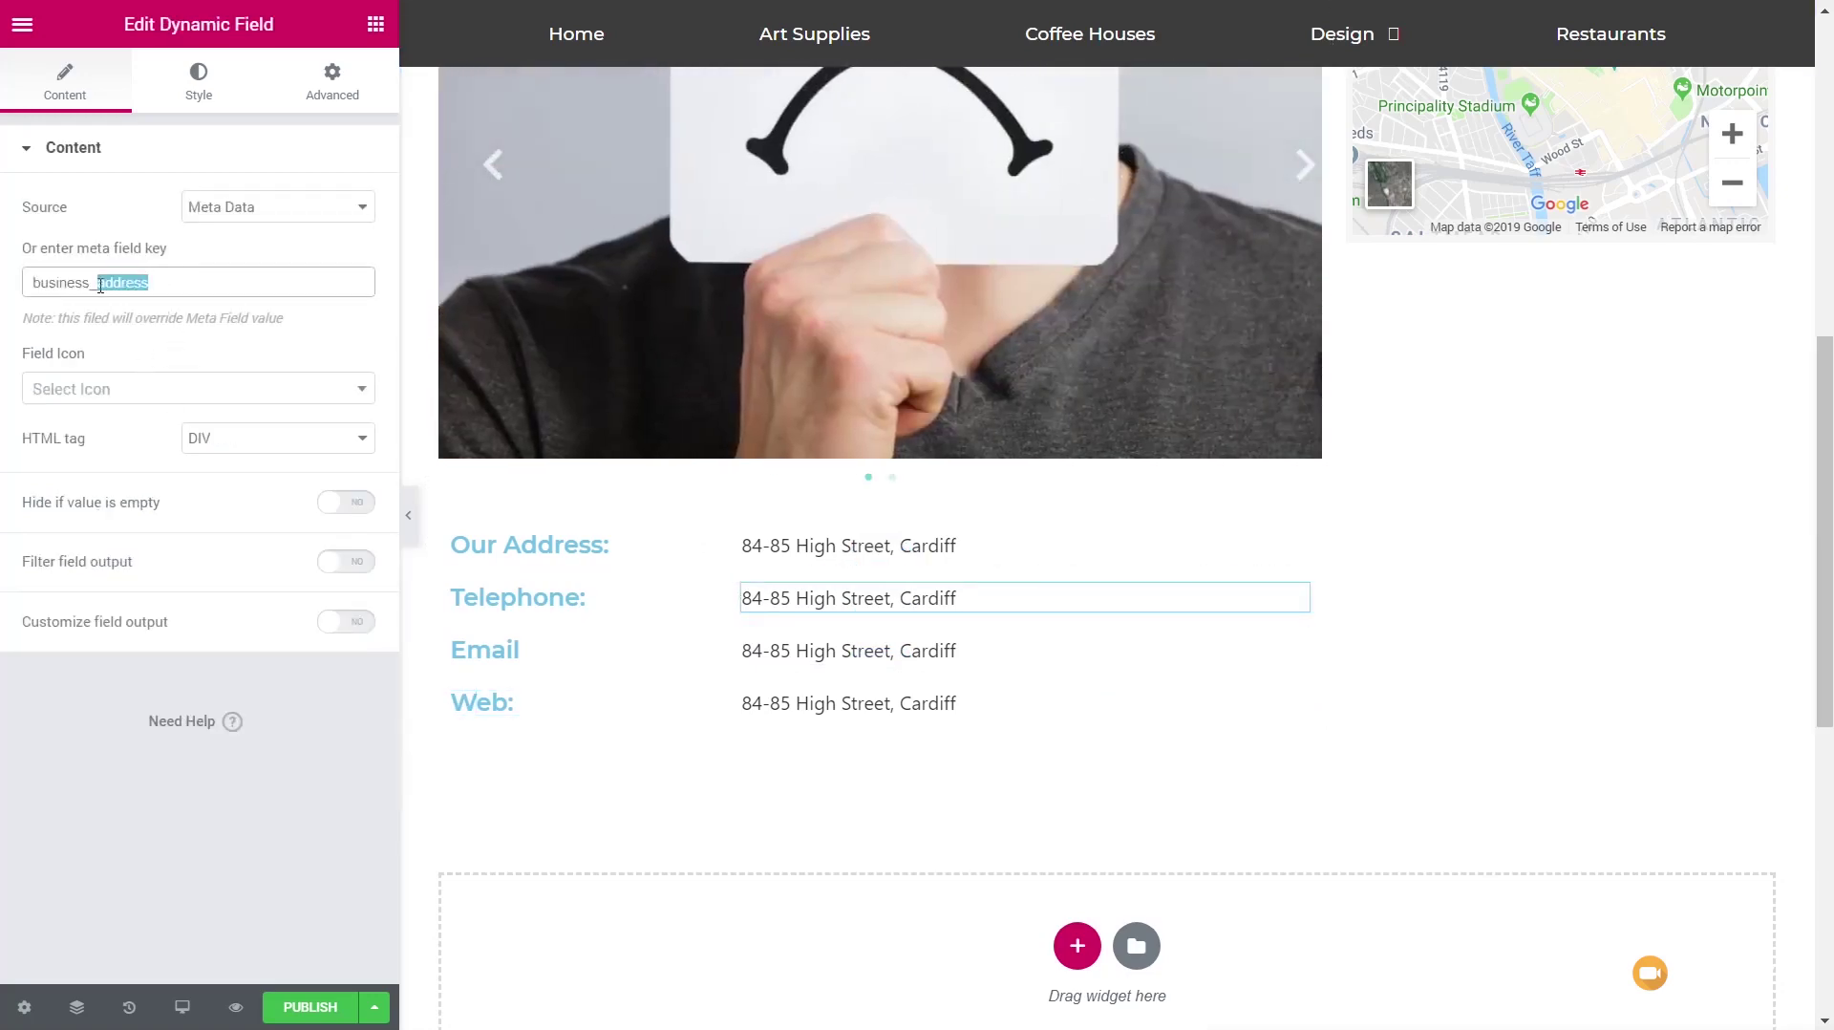
{"action": "type", "text": "telephone"}
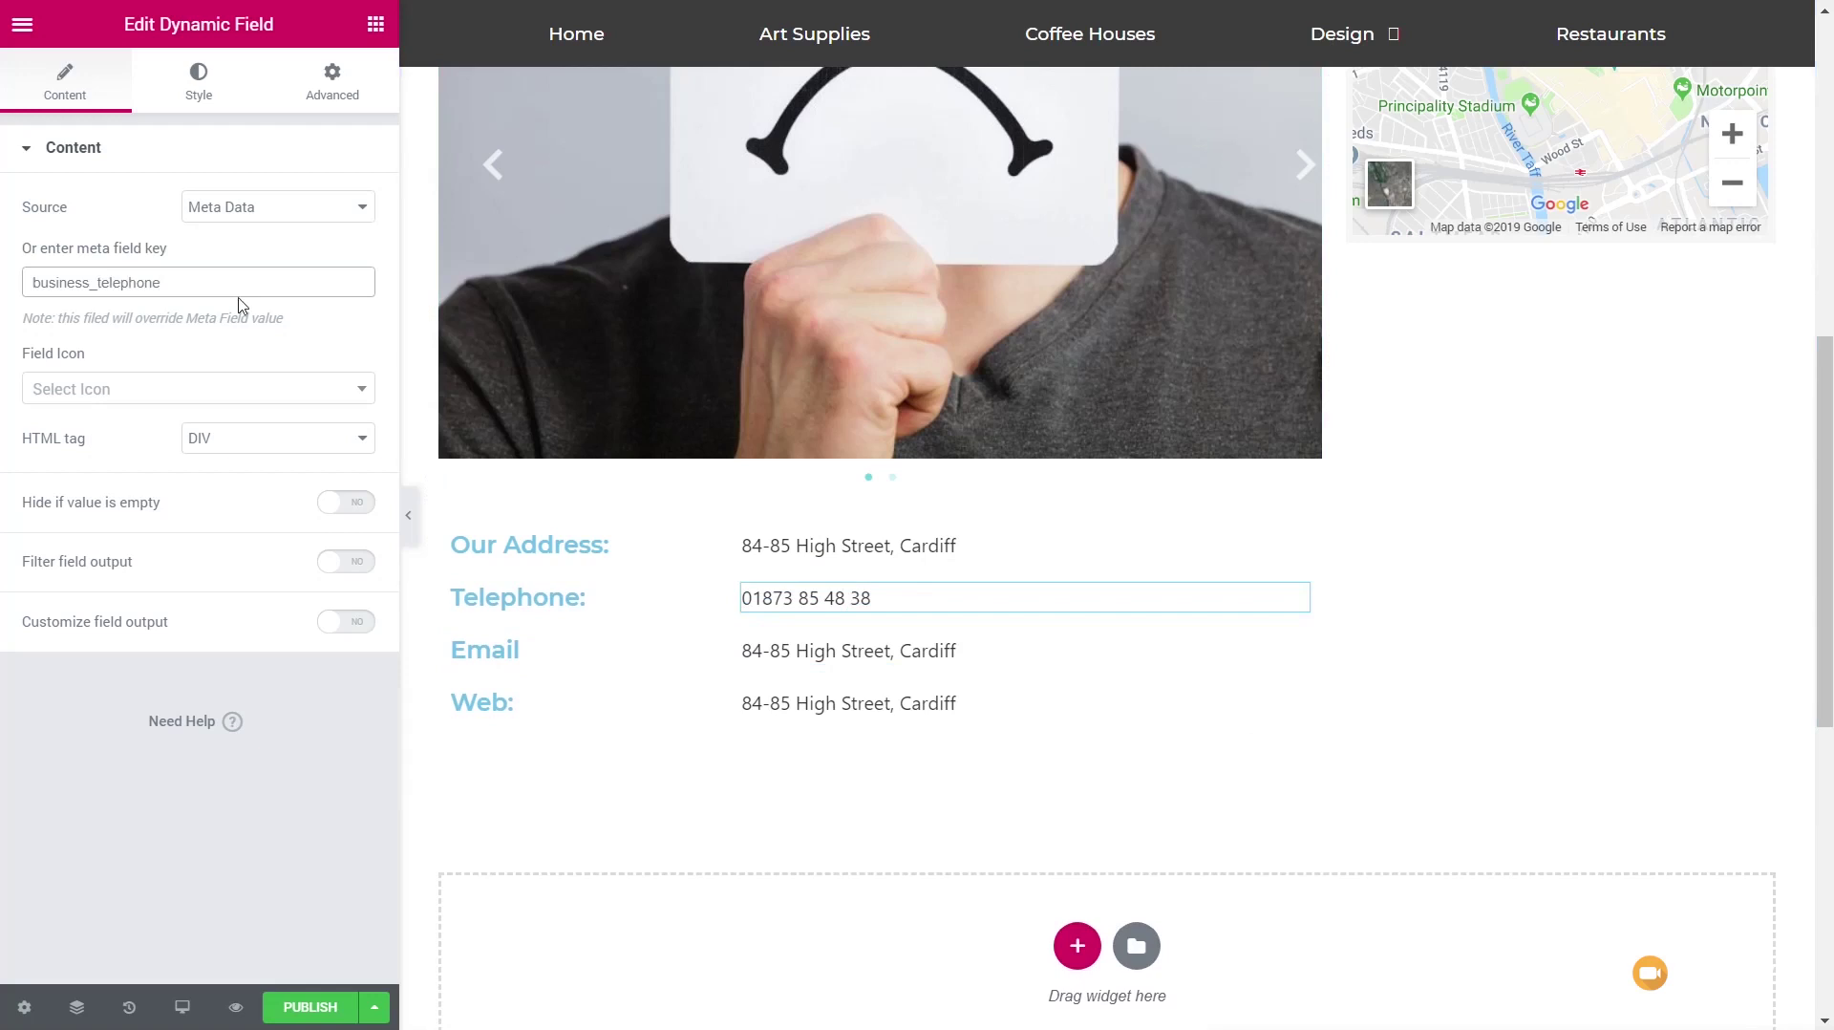
{"action": "type", "text": "email"}
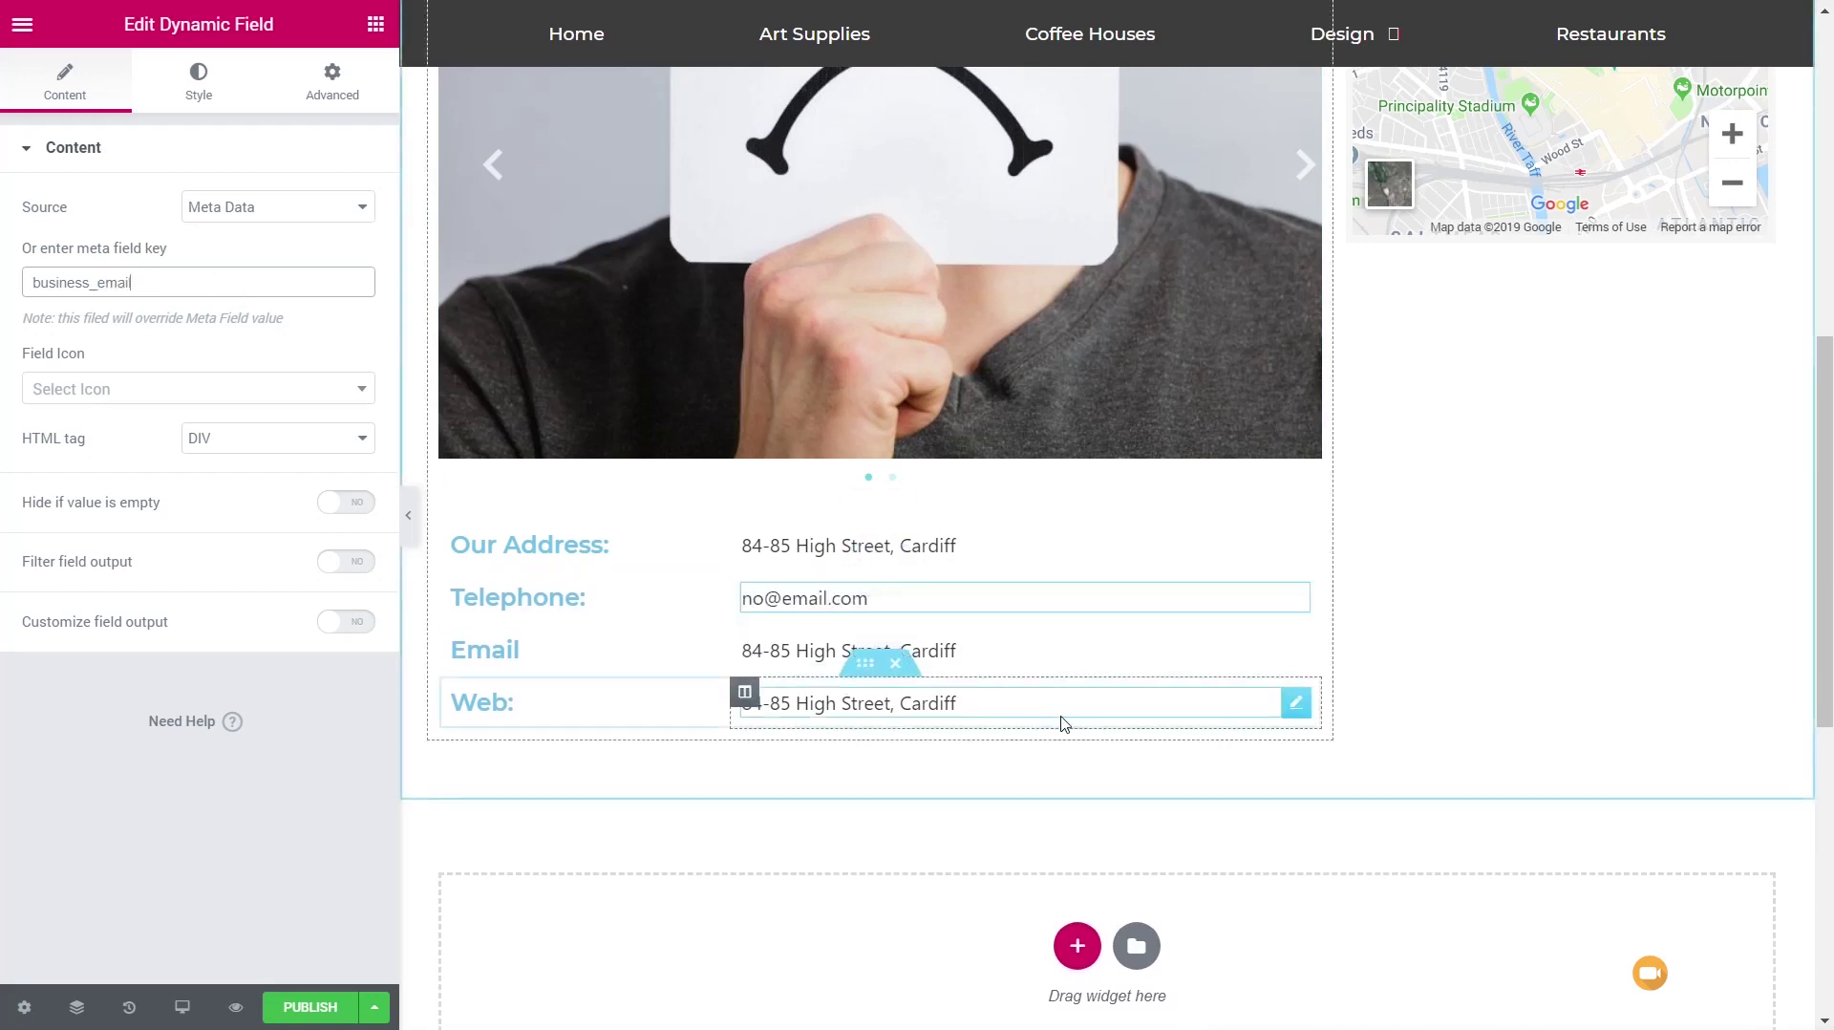
{"action": "left_click_drag", "start_coordinate": [162, 283], "coordinate": [105, 284]}
{"action": "key", "text": "ctrl+z"}
{"action": "key", "text": "ctrl+z"}
Step: Set the meta field key to business_email for the Email row and business_website for the Web row
{"action": "type", "text": "email"}
{"action": "left_click", "coordinate": [991, 719]}
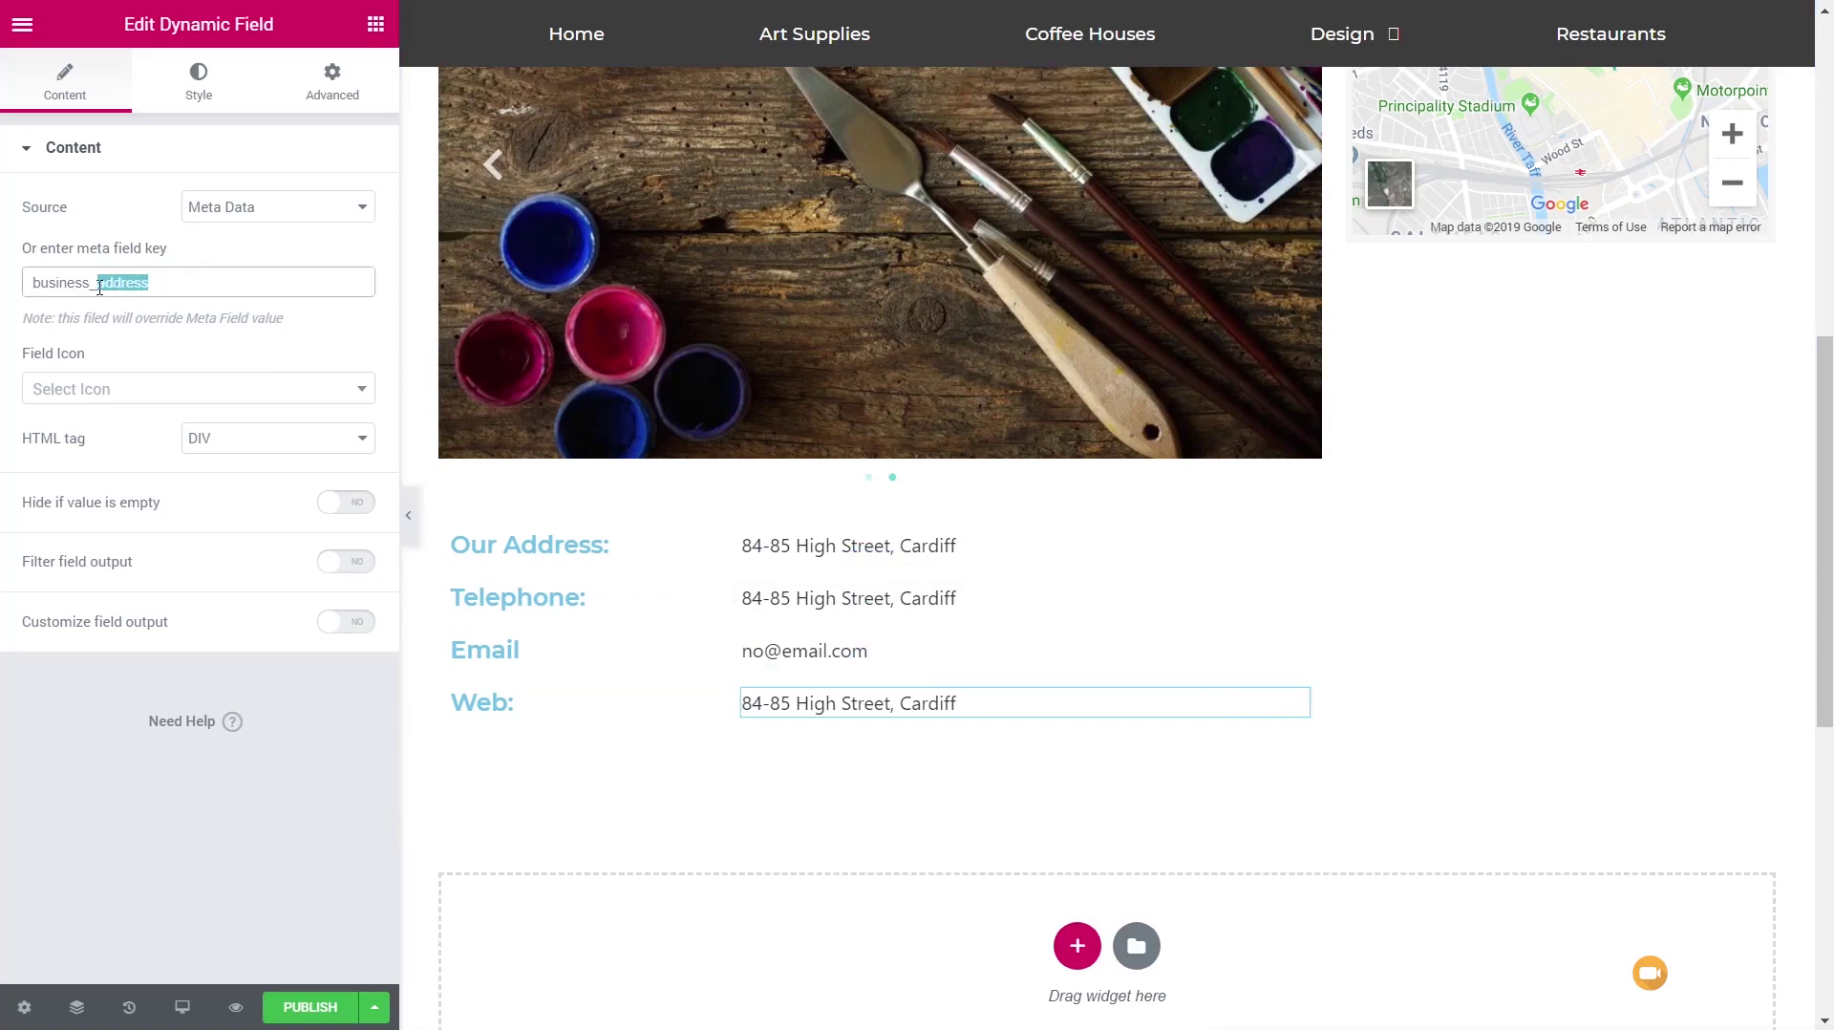
{"action": "type", "text": "website"}
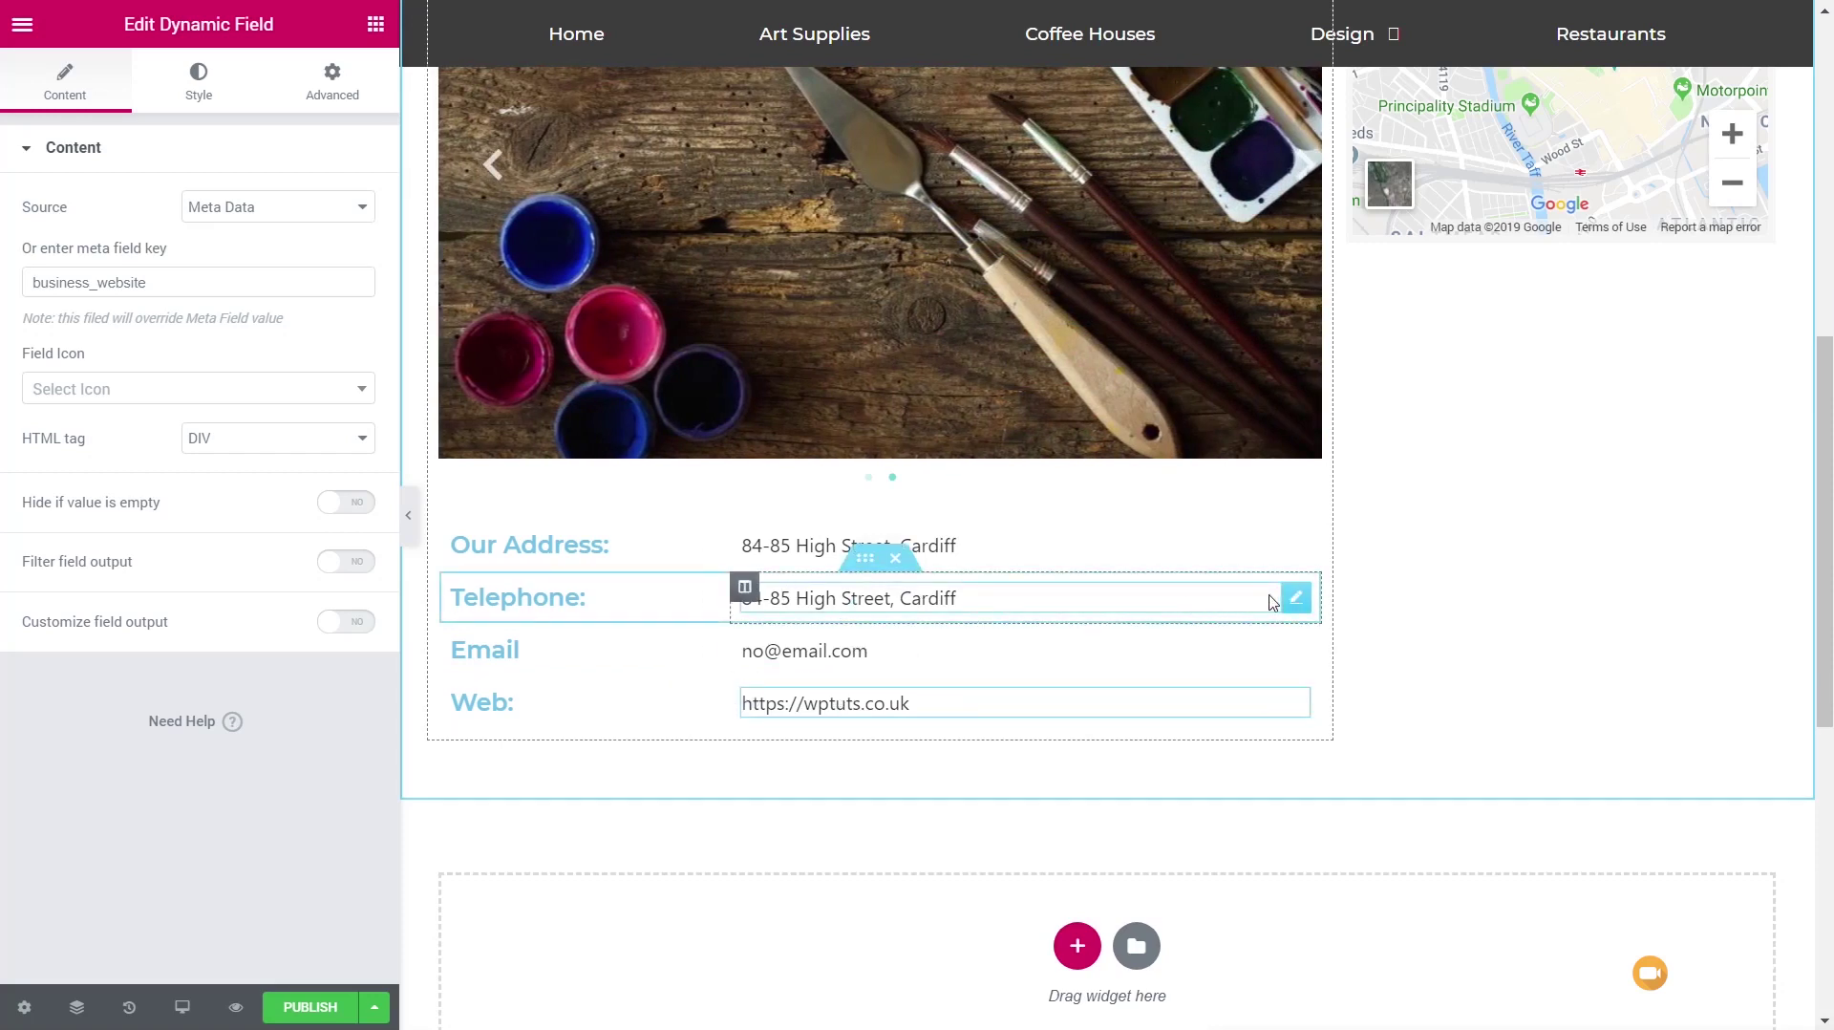
Step: Set the meta field key of the Telephone row's dynamic field to business_telephone
{"action": "left_click", "coordinate": [1190, 583]}
{"action": "left_click_drag", "start_coordinate": [150, 284], "coordinate": [97, 284]}
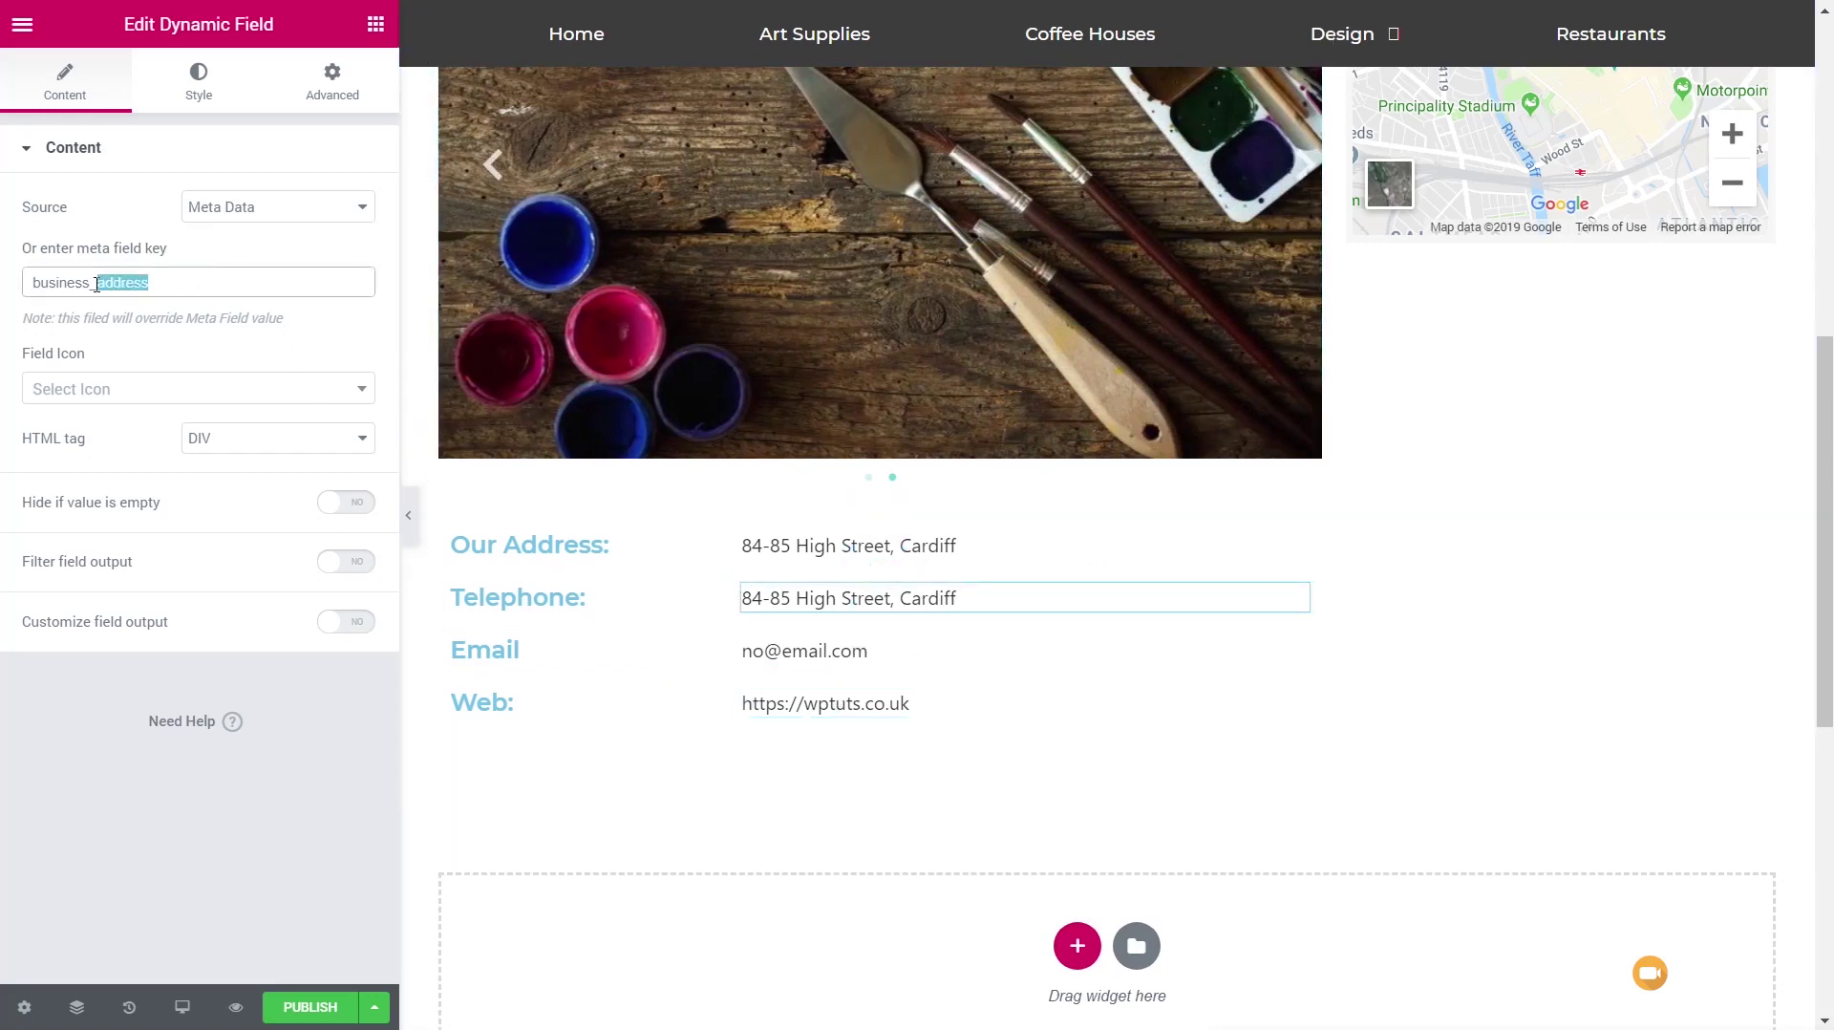
{"action": "type", "text": "telephone"}
Step: Enable filtered field output on the Email row's dynamic field and choose the Make clickable callback
{"action": "left_click", "coordinate": [934, 652]}
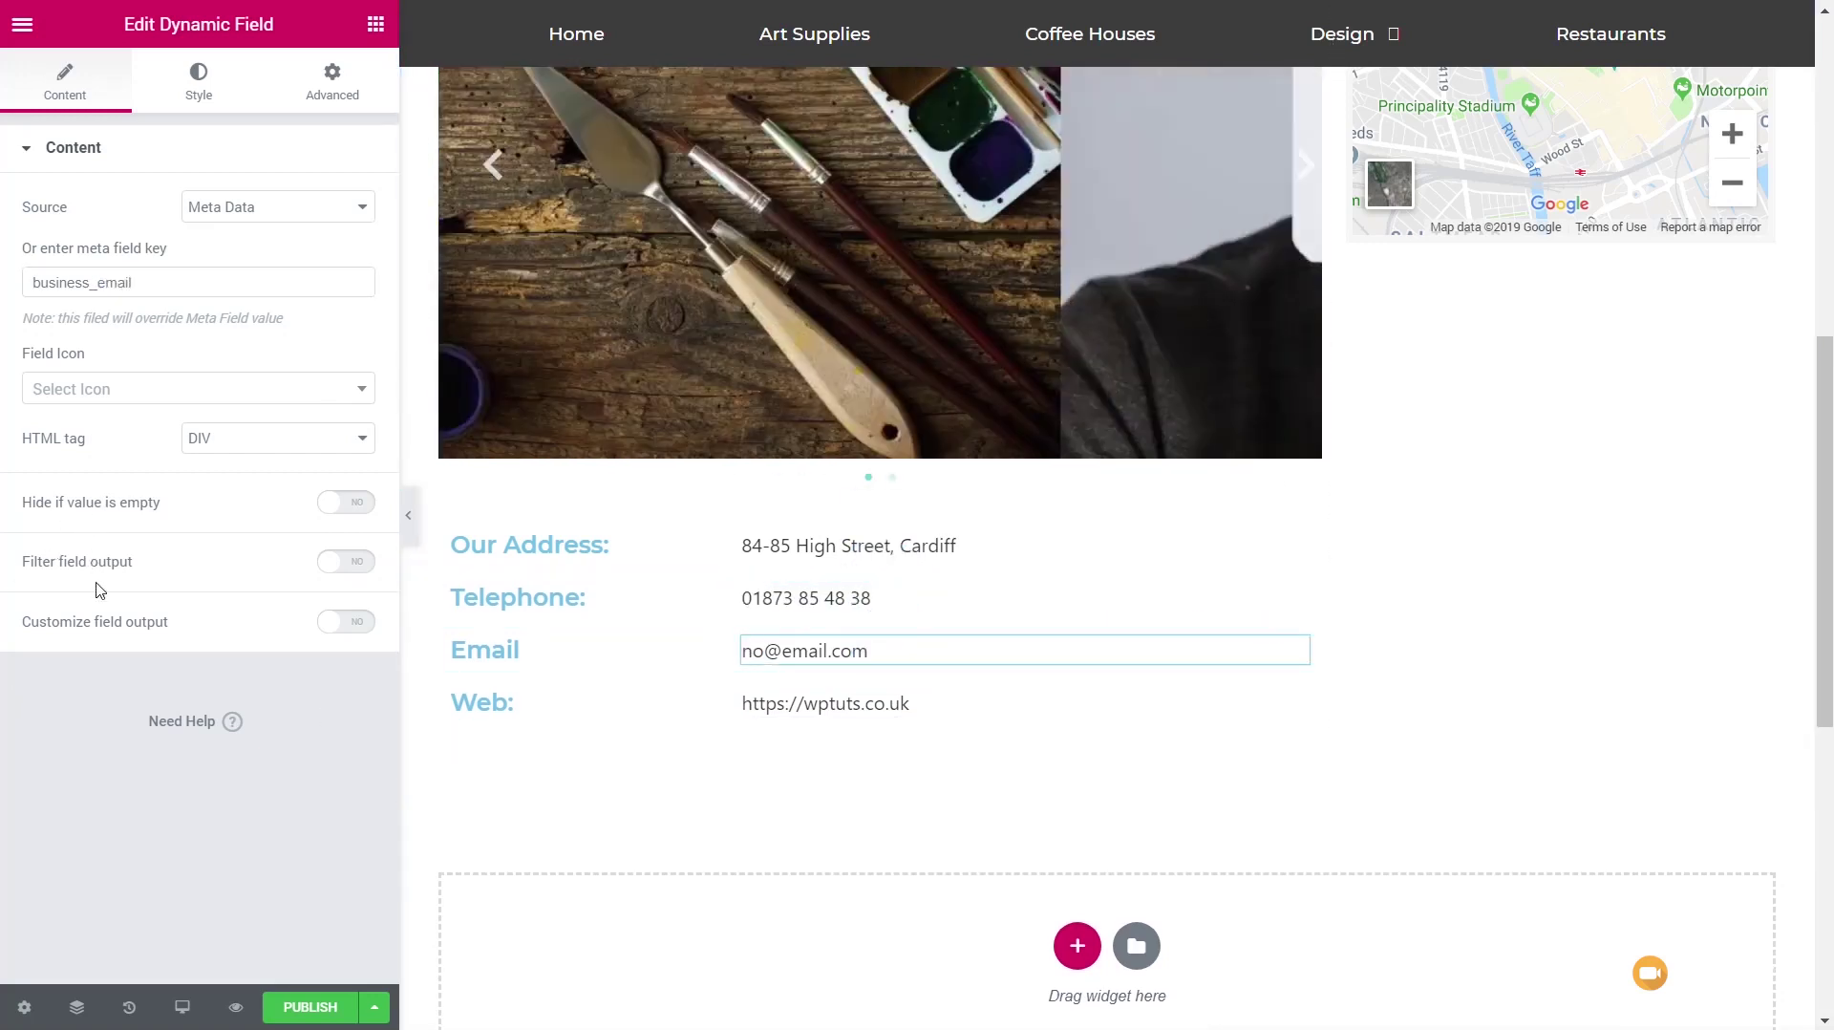
{"action": "left_click", "coordinate": [364, 562]}
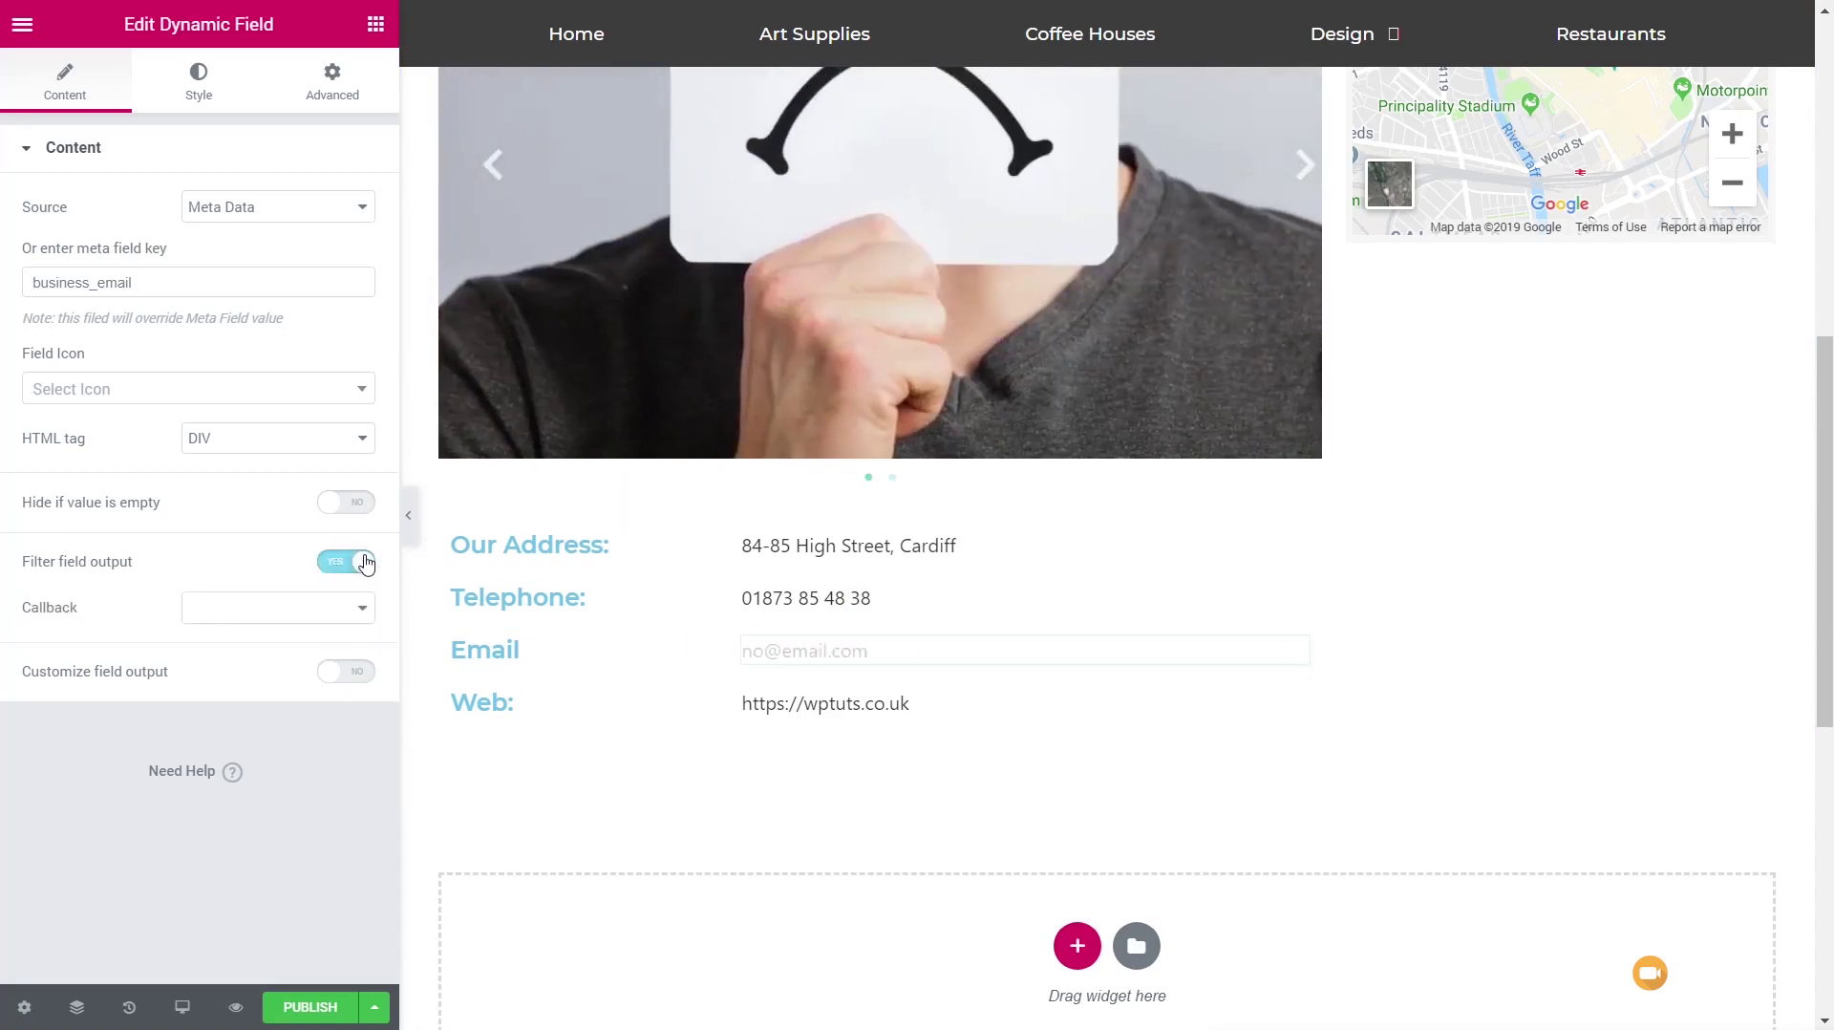
{"action": "left_click", "coordinate": [265, 617]}
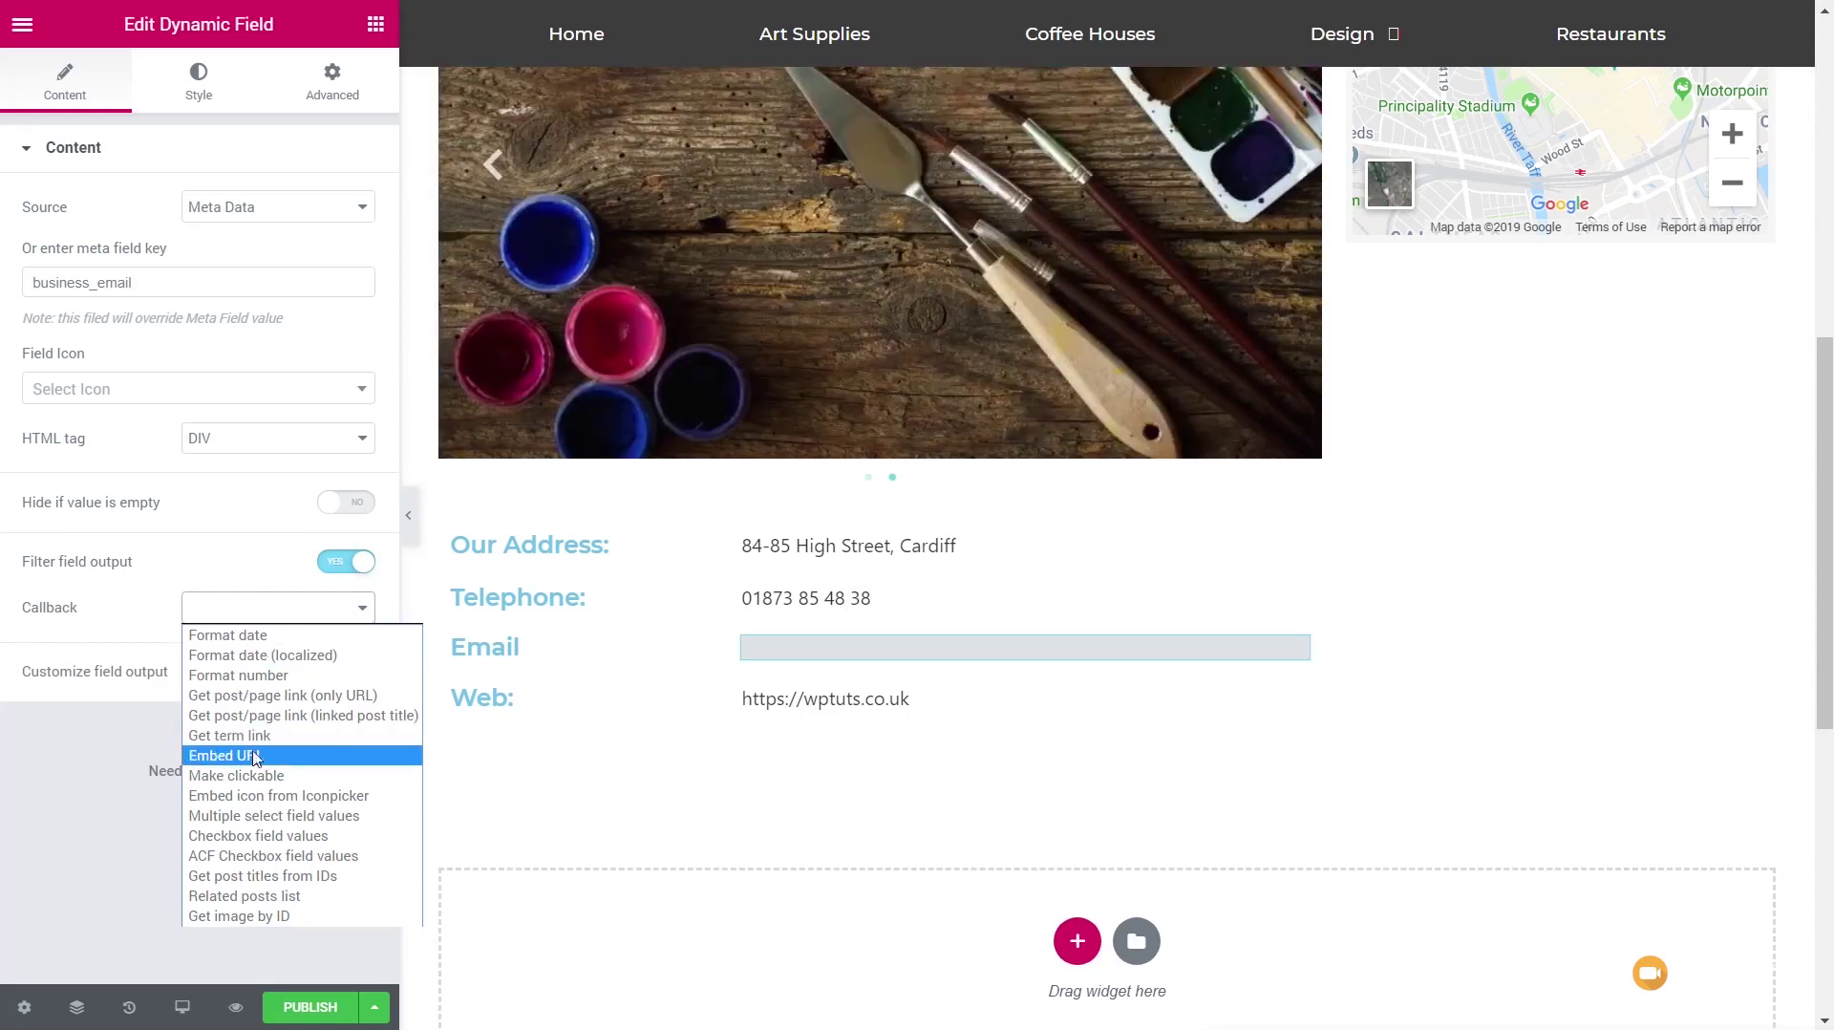
{"action": "left_click", "coordinate": [256, 775]}
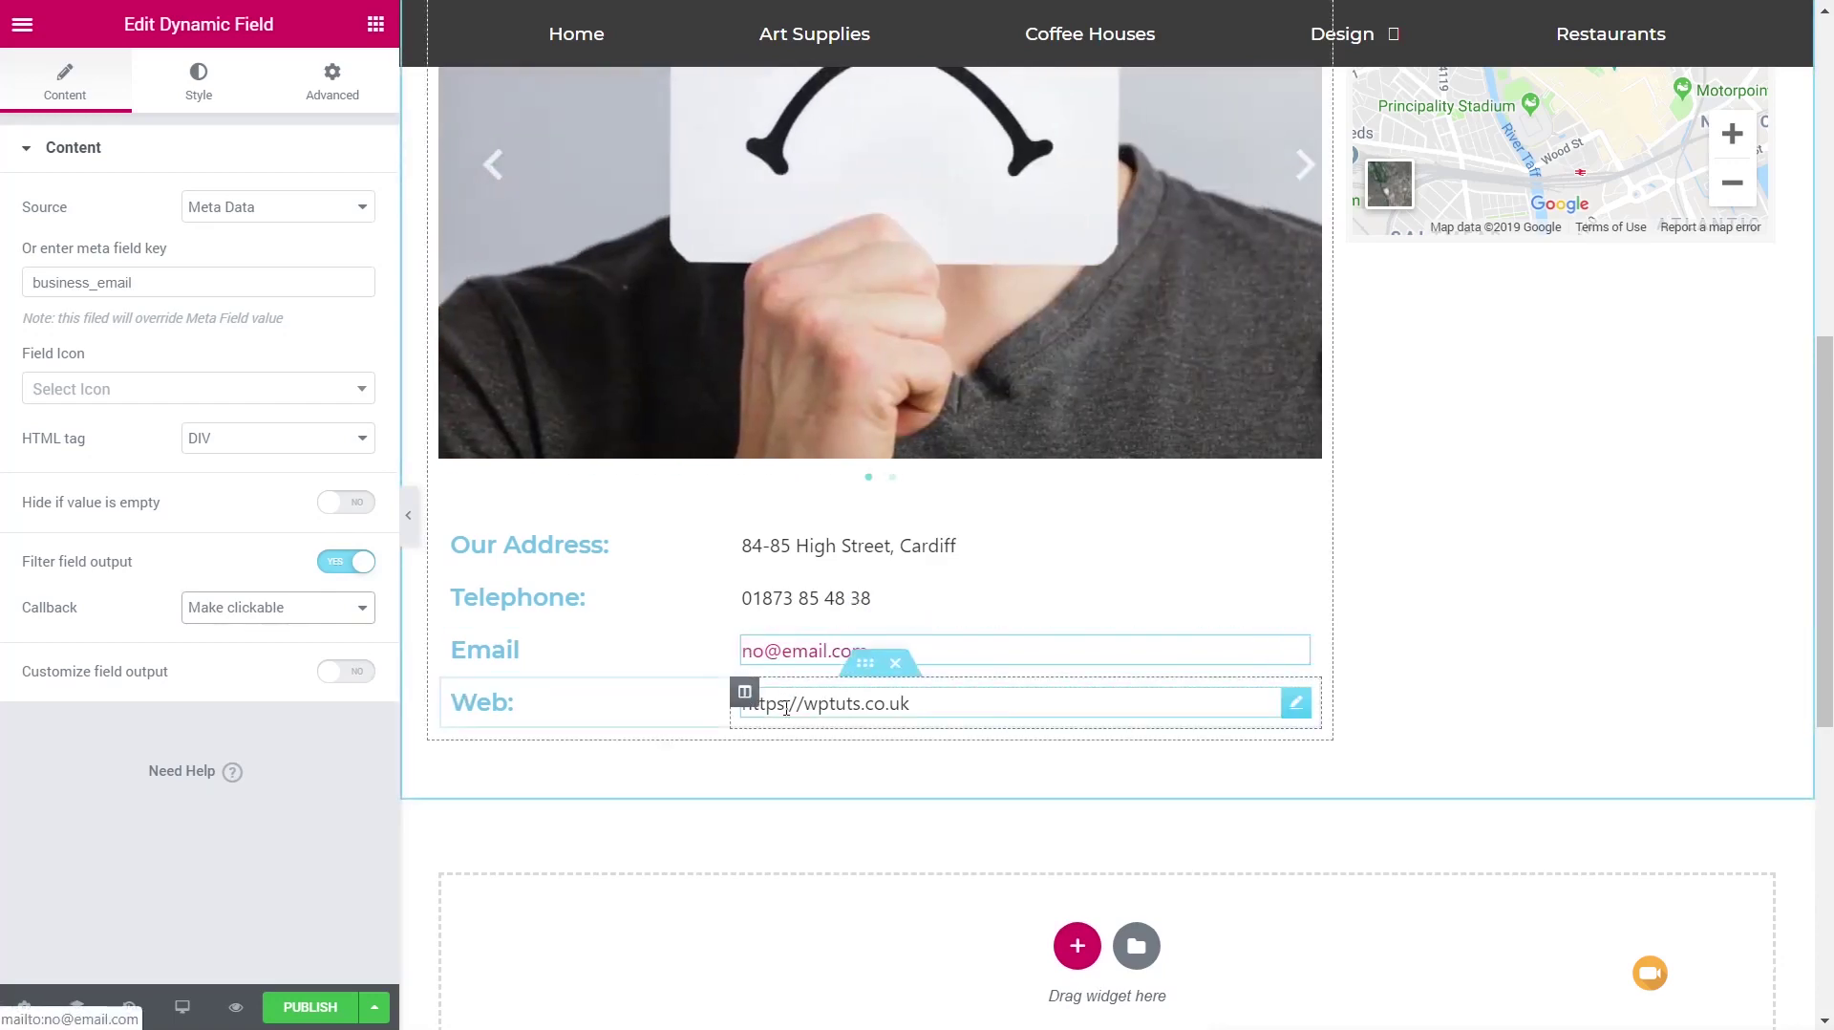
Step: Enable filtered field output on the Web row's dynamic field and choose the Make clickable callback
{"action": "left_click", "coordinate": [1295, 703]}
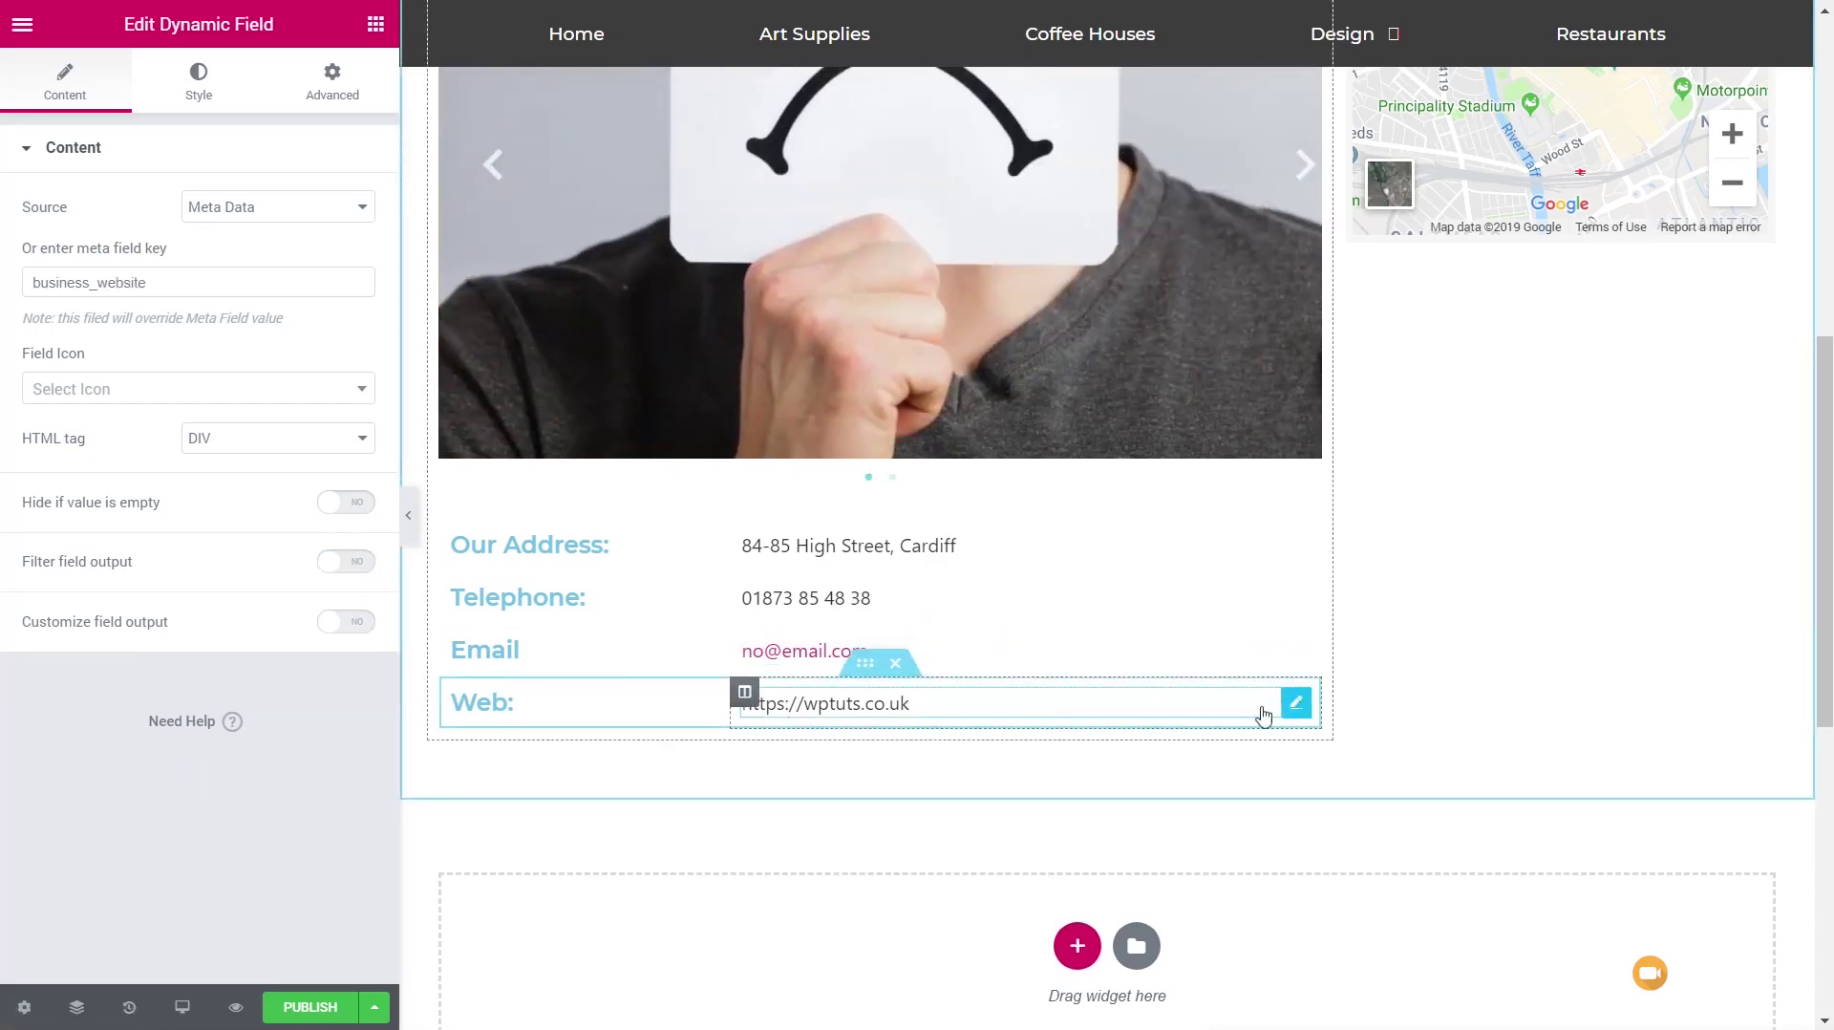
{"action": "left_click", "coordinate": [360, 573]}
{"action": "left_click", "coordinate": [360, 608]}
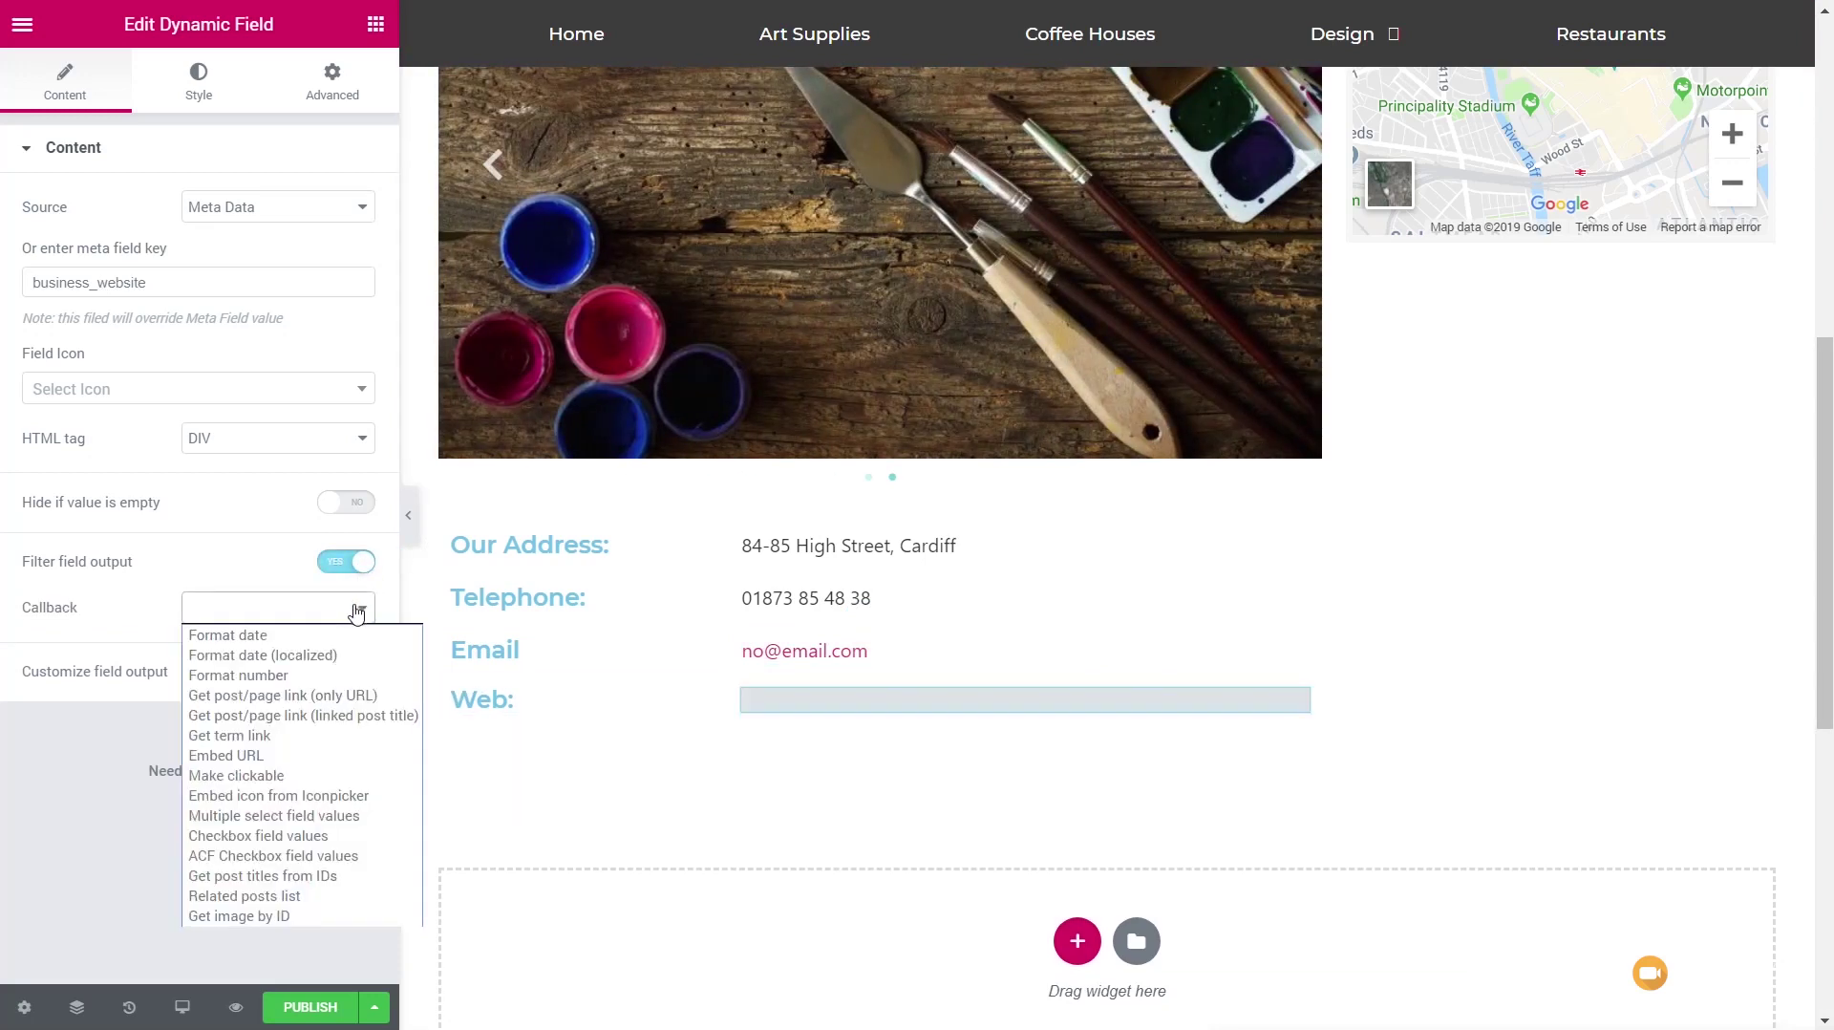
{"action": "left_click", "coordinate": [241, 776]}
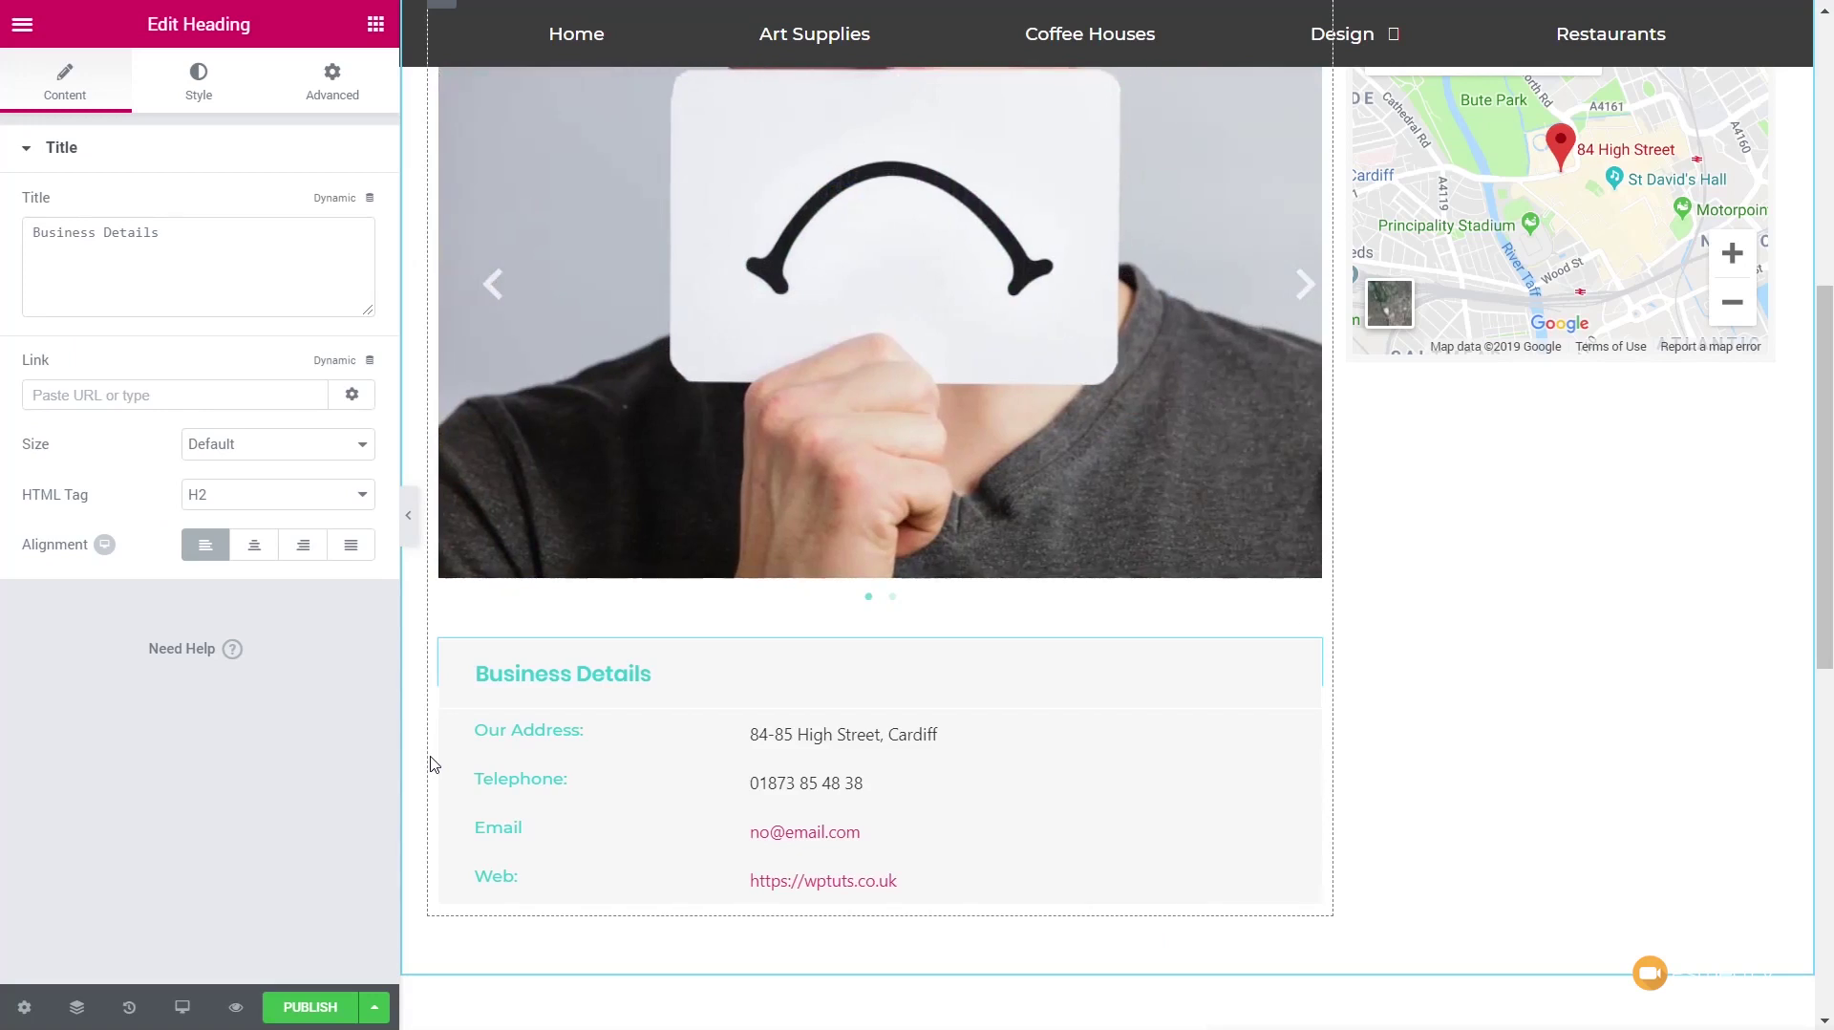
Step: Add a Post Content widget directly below the Business Details block and paste the copied style onto it
{"action": "left_click", "coordinate": [377, 30]}
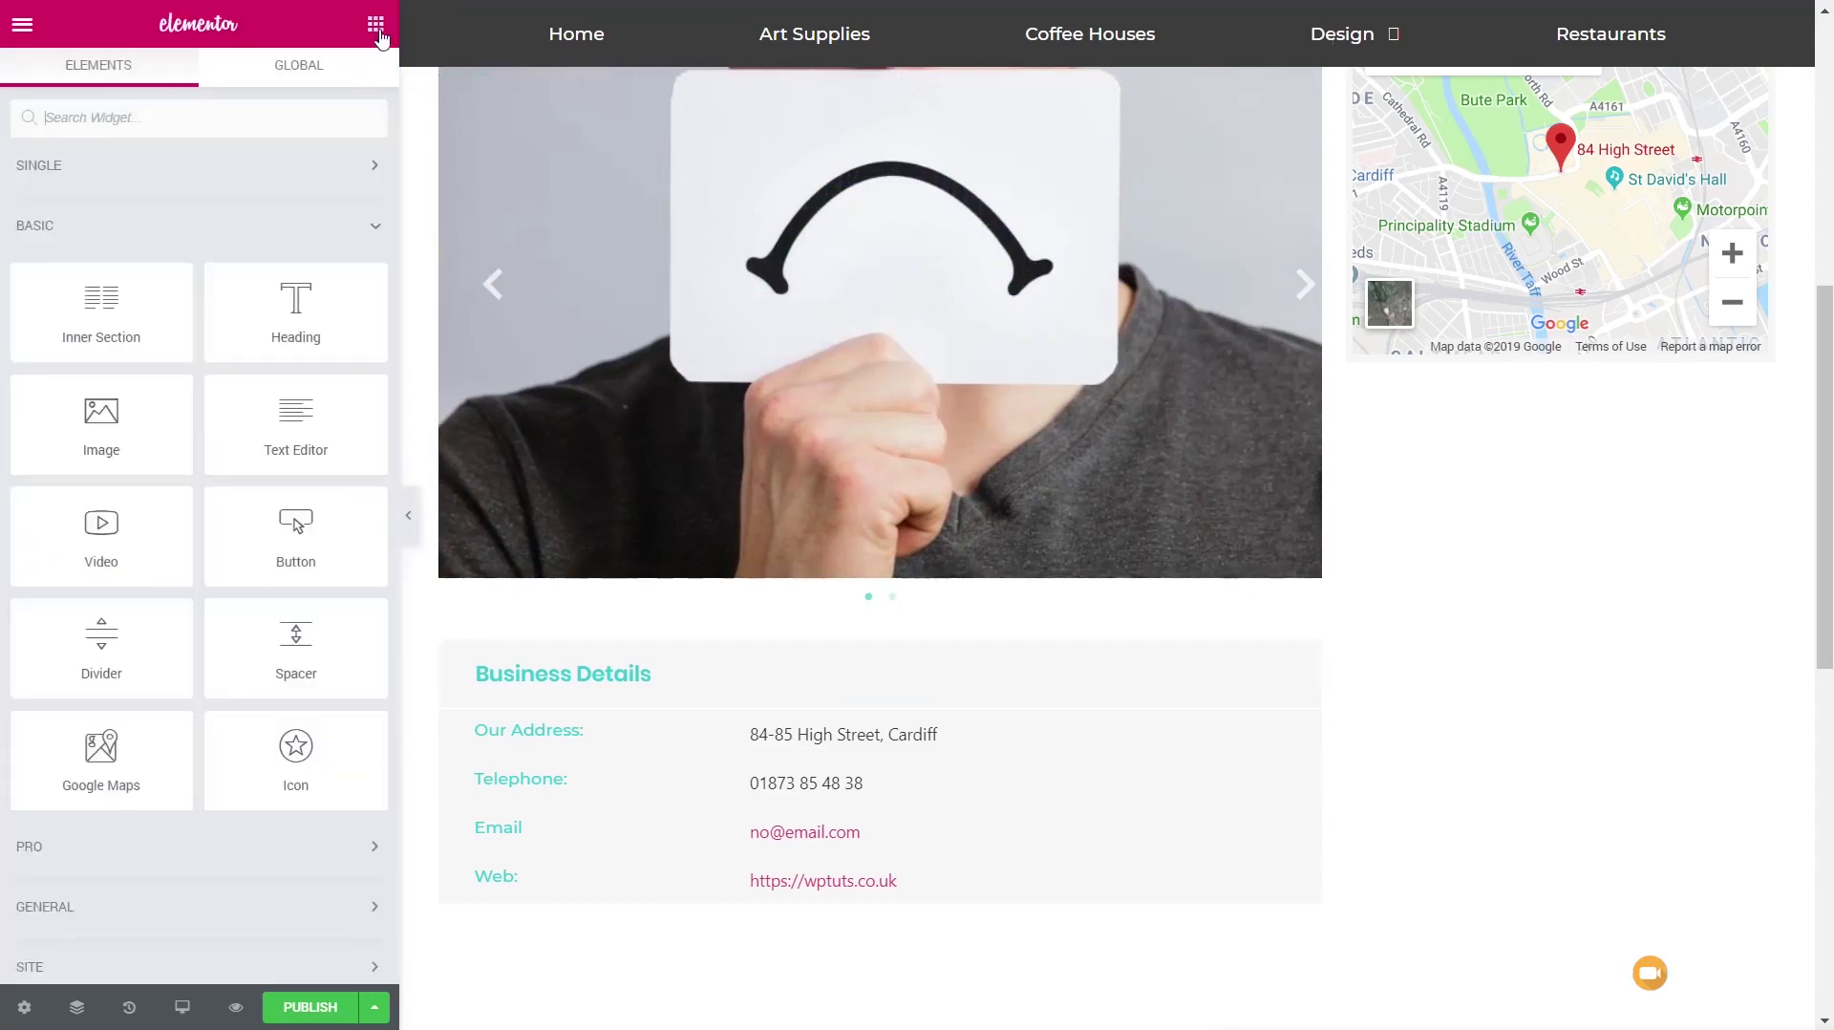
{"action": "left_click", "coordinate": [111, 168]}
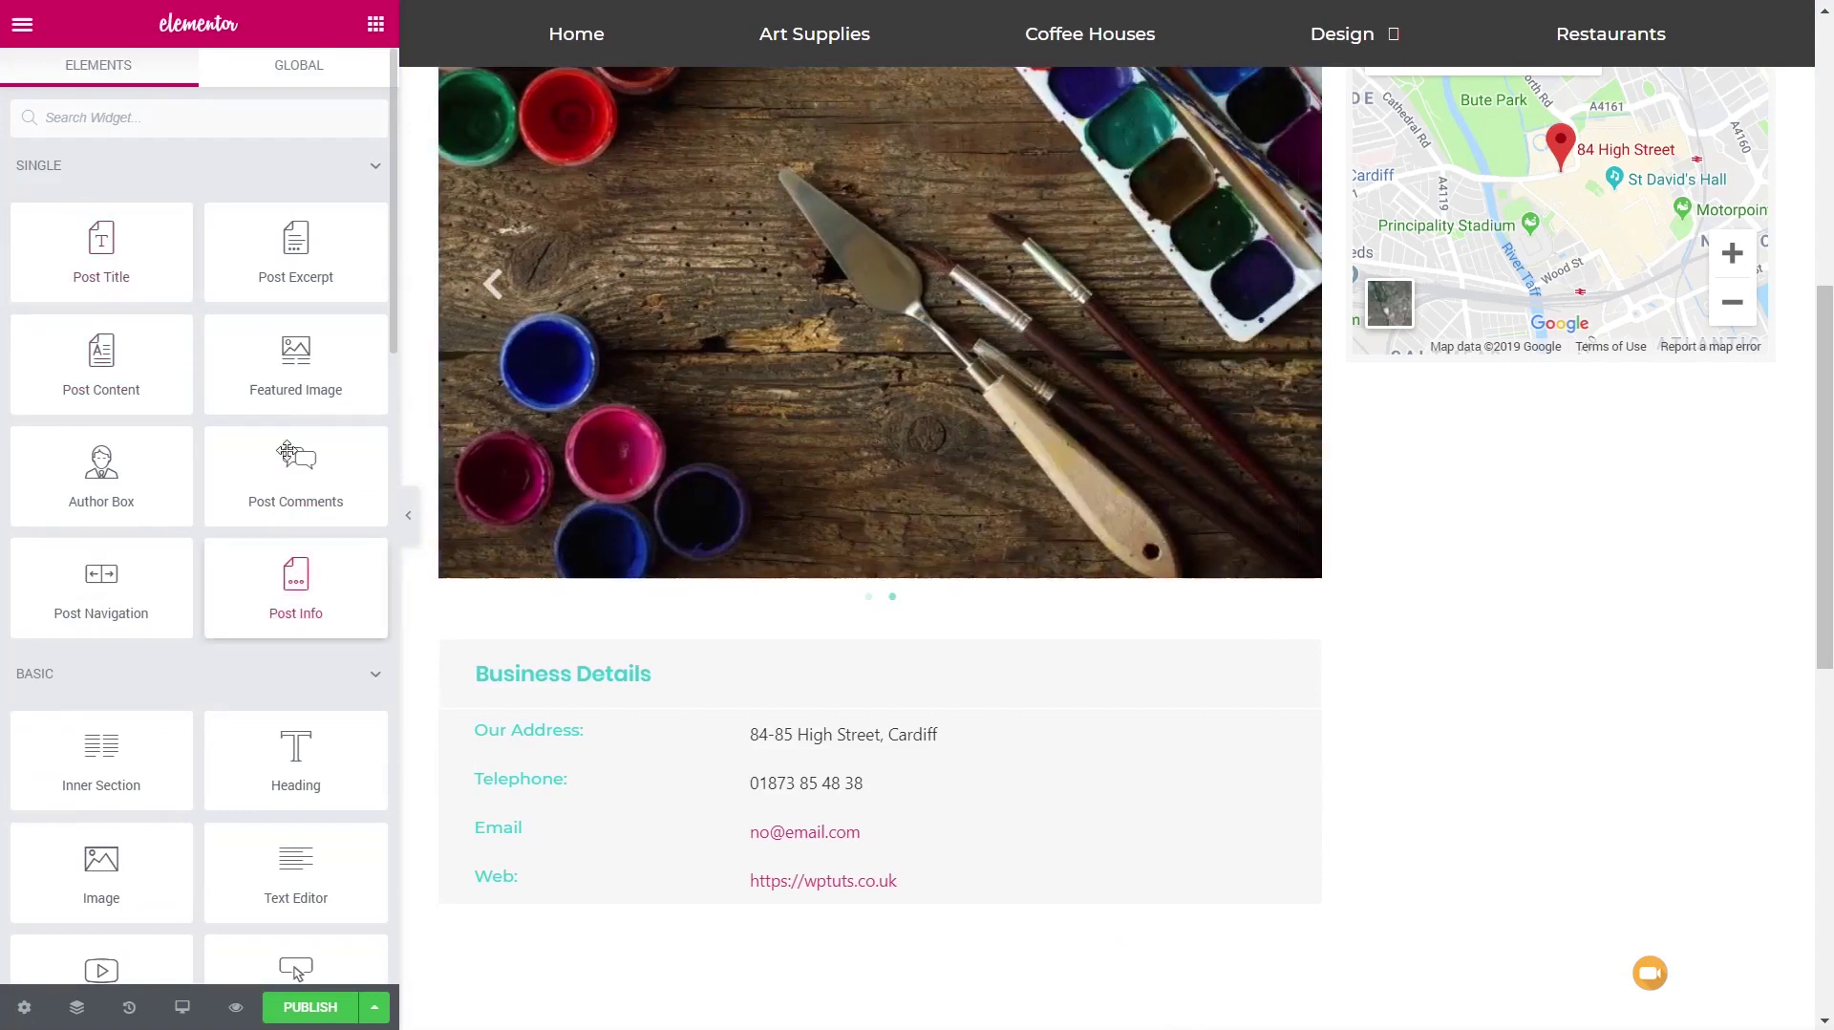
{"action": "left_click_drag", "start_coordinate": [90, 358], "coordinate": [573, 903]}
{"action": "scroll", "coordinate": [1258, 772], "scroll_direction": "down", "scroll_amount": 4}
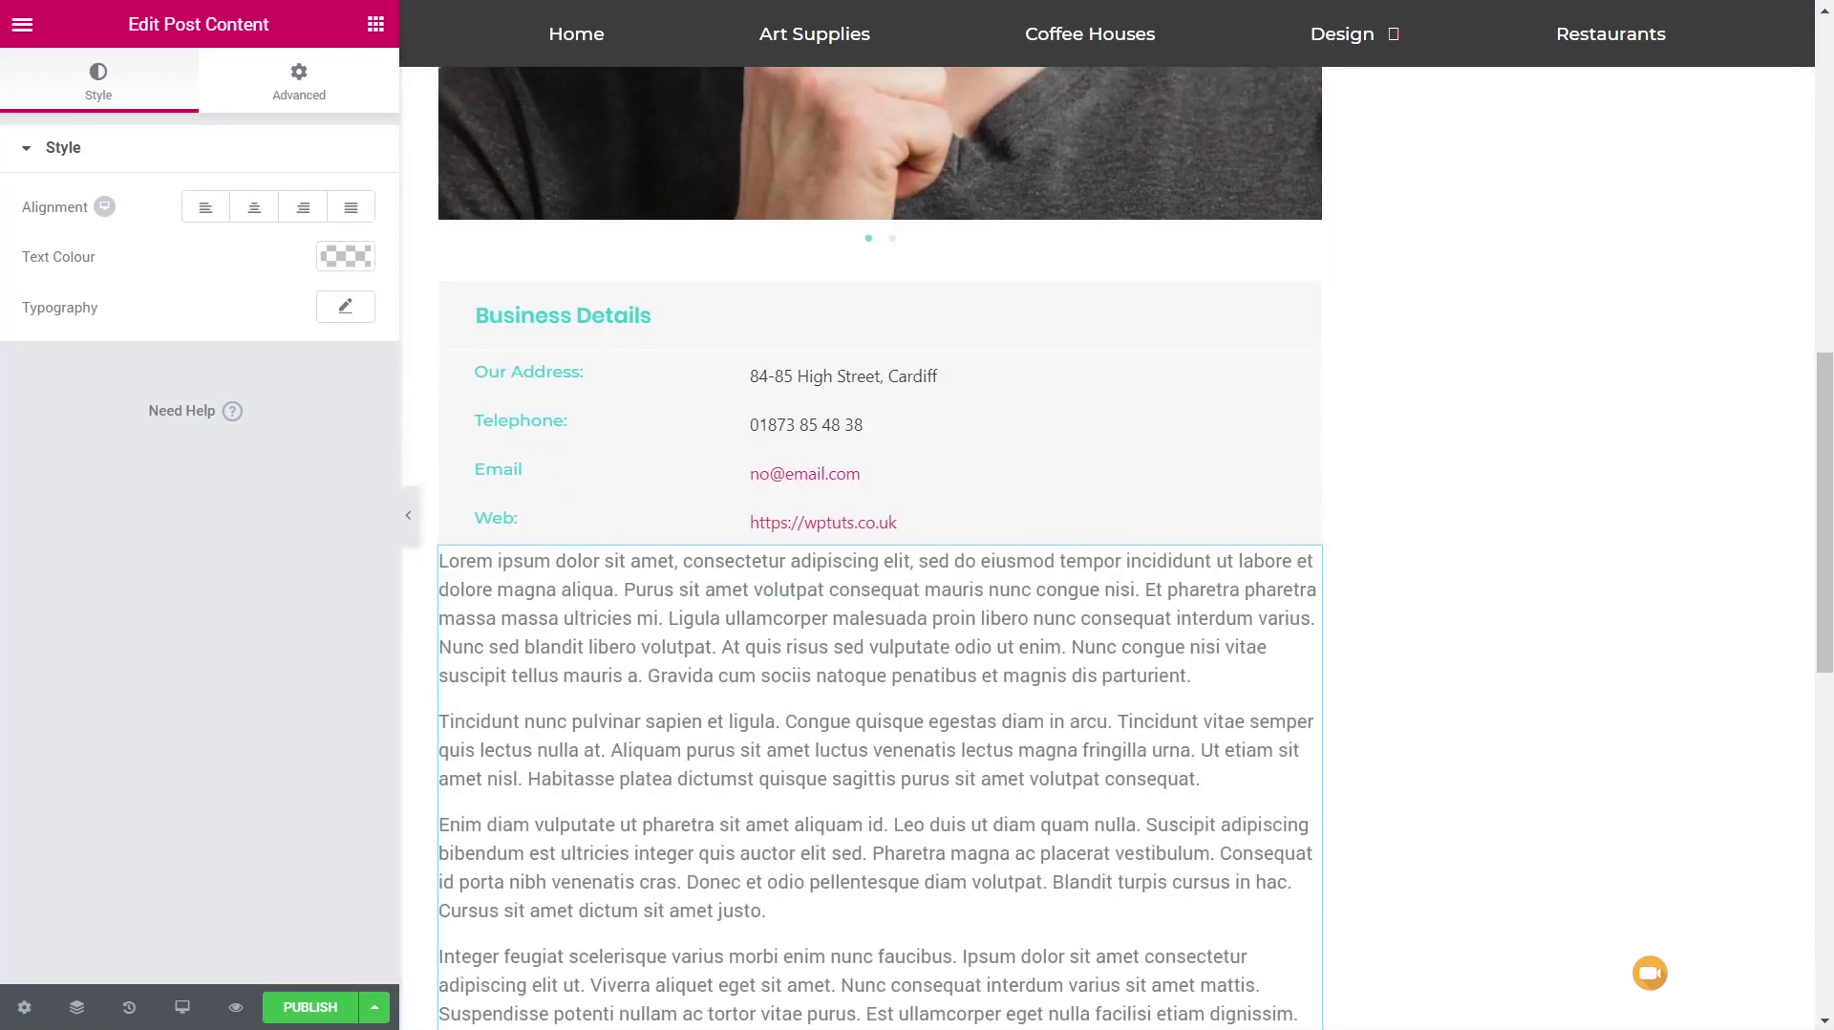
{"action": "right_click", "coordinate": [1301, 568]}
{"action": "left_click", "coordinate": [1367, 733]}
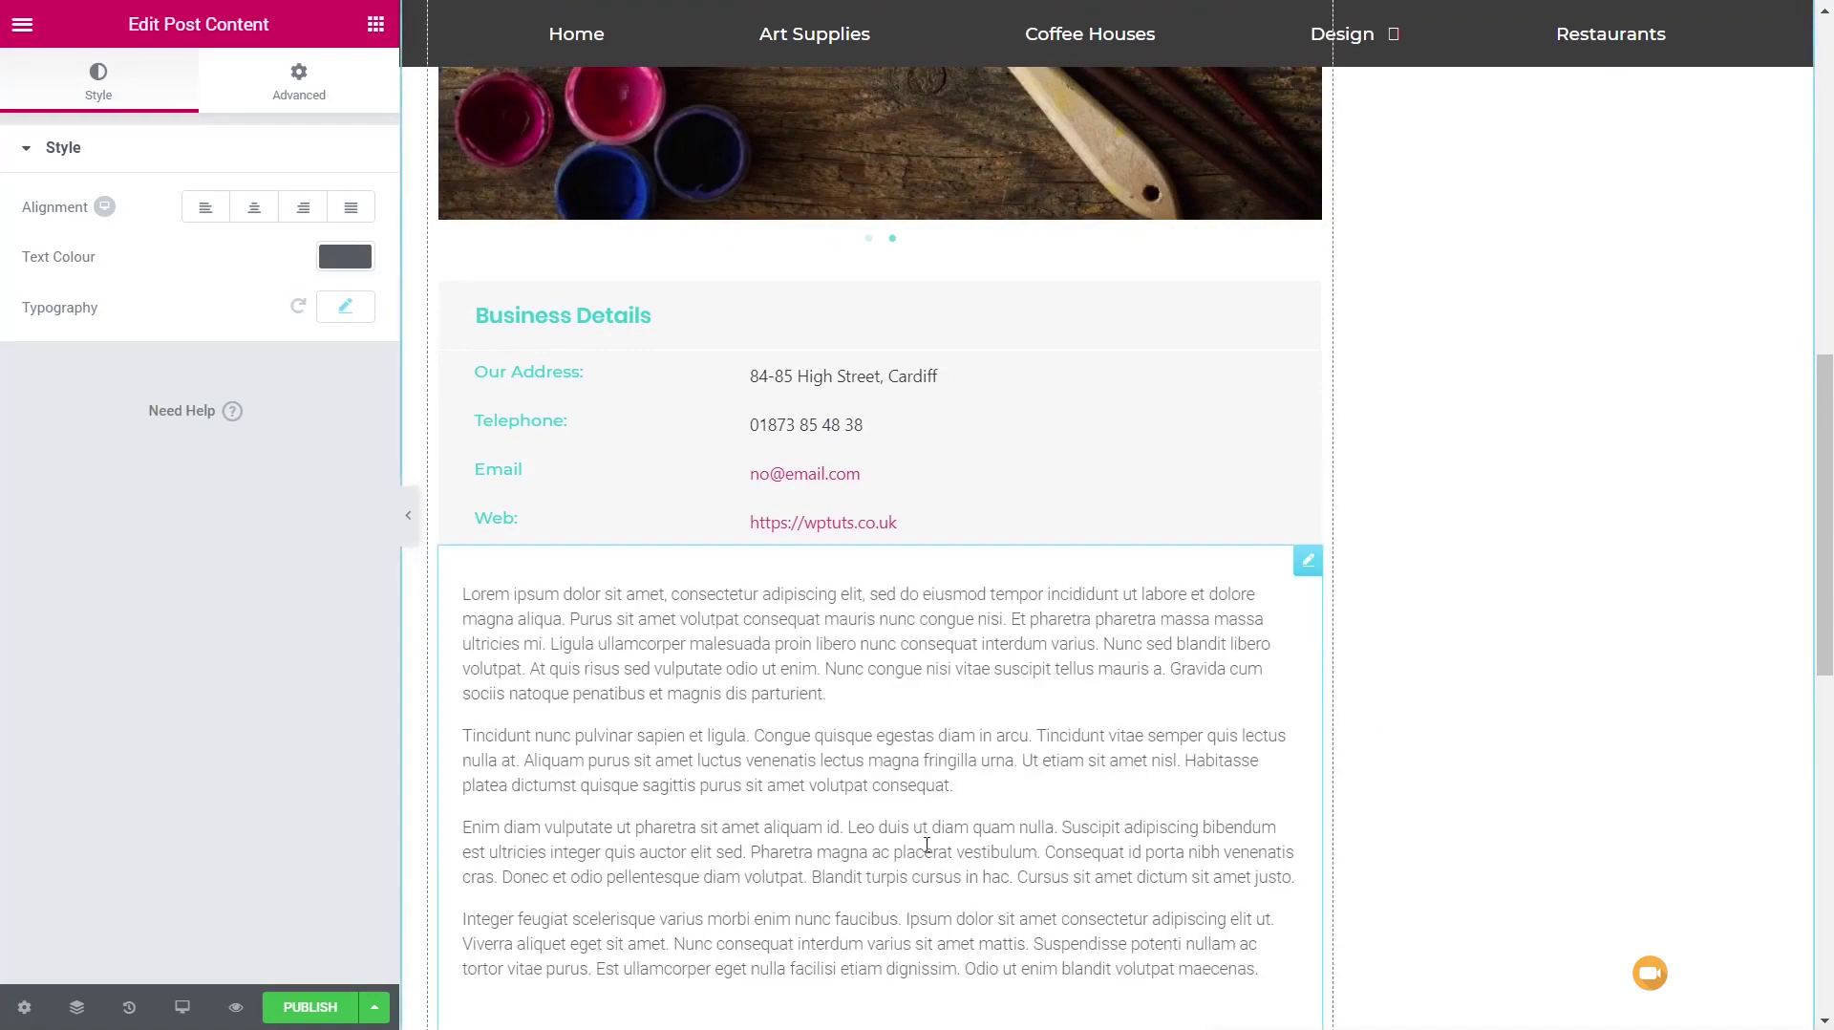
Step: Publish the single business template with the display condition Include, Businesses, All
{"action": "scroll", "coordinate": [942, 785], "scroll_direction": "up", "scroll_amount": 10}
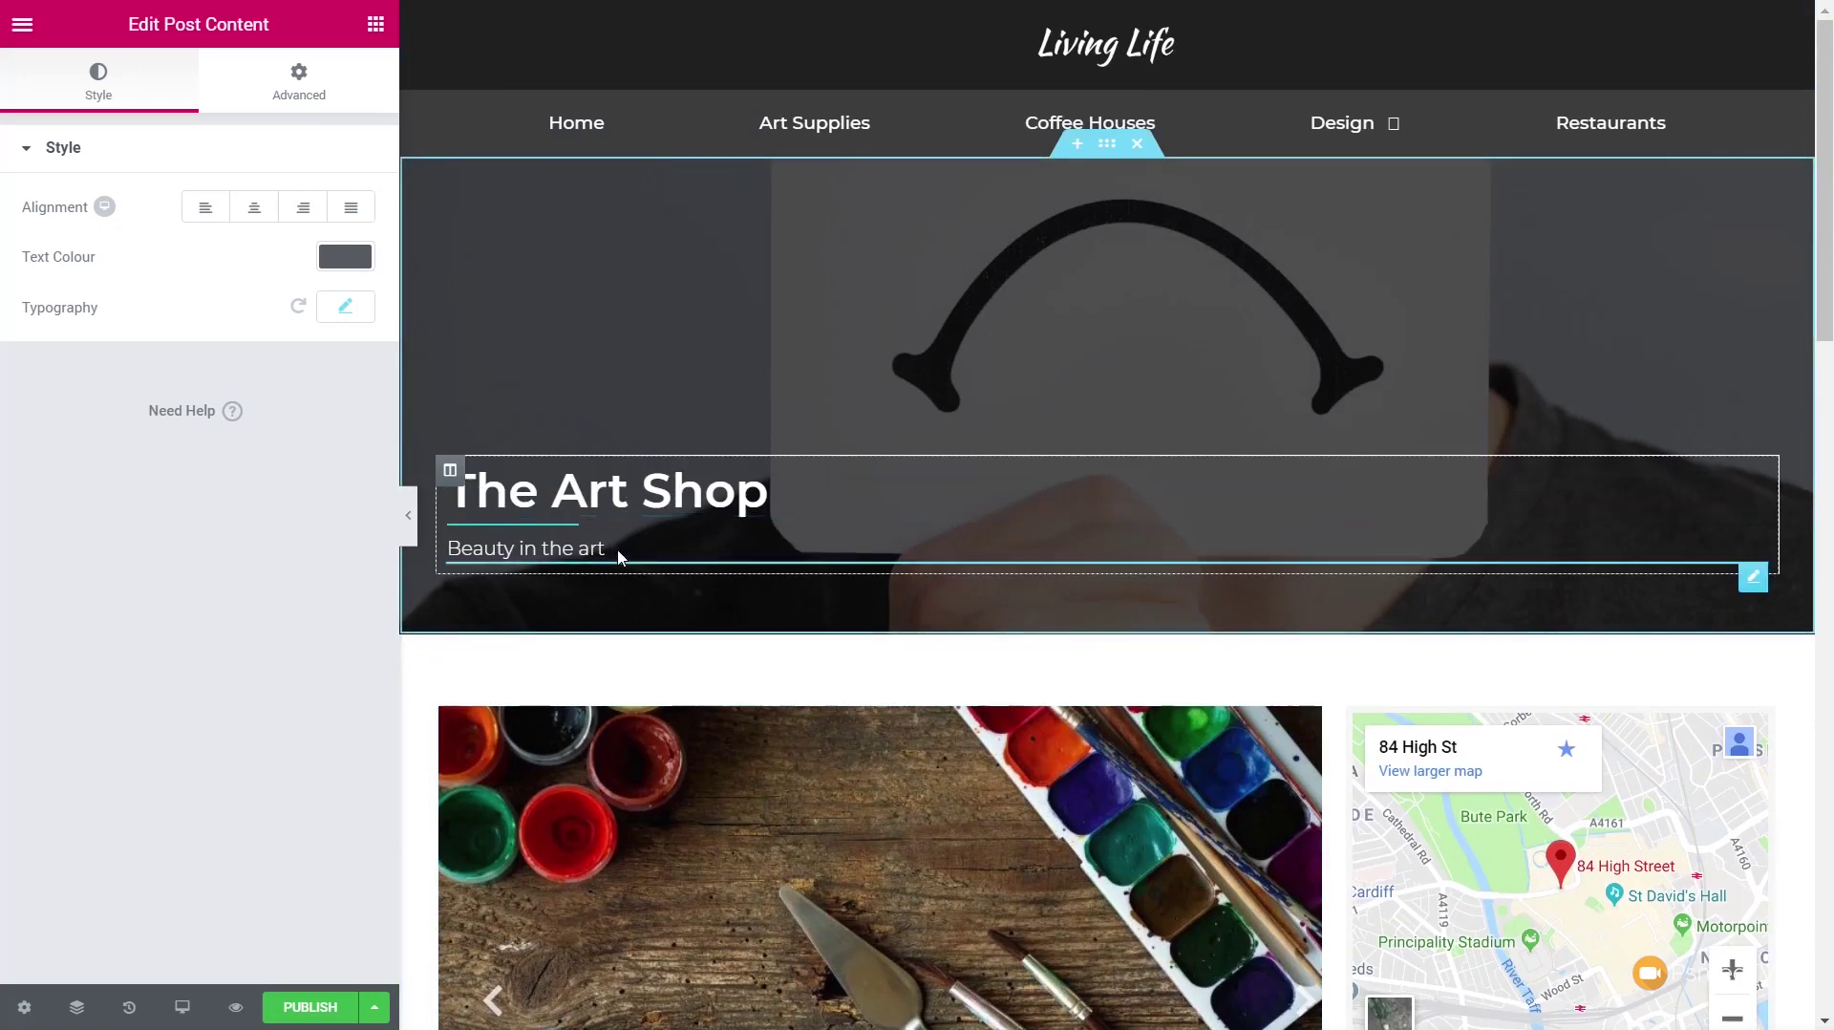
{"action": "scroll", "coordinate": [620, 557], "scroll_direction": "down", "scroll_amount": 4}
{"action": "scroll", "coordinate": [941, 569], "scroll_direction": "down", "scroll_amount": 4}
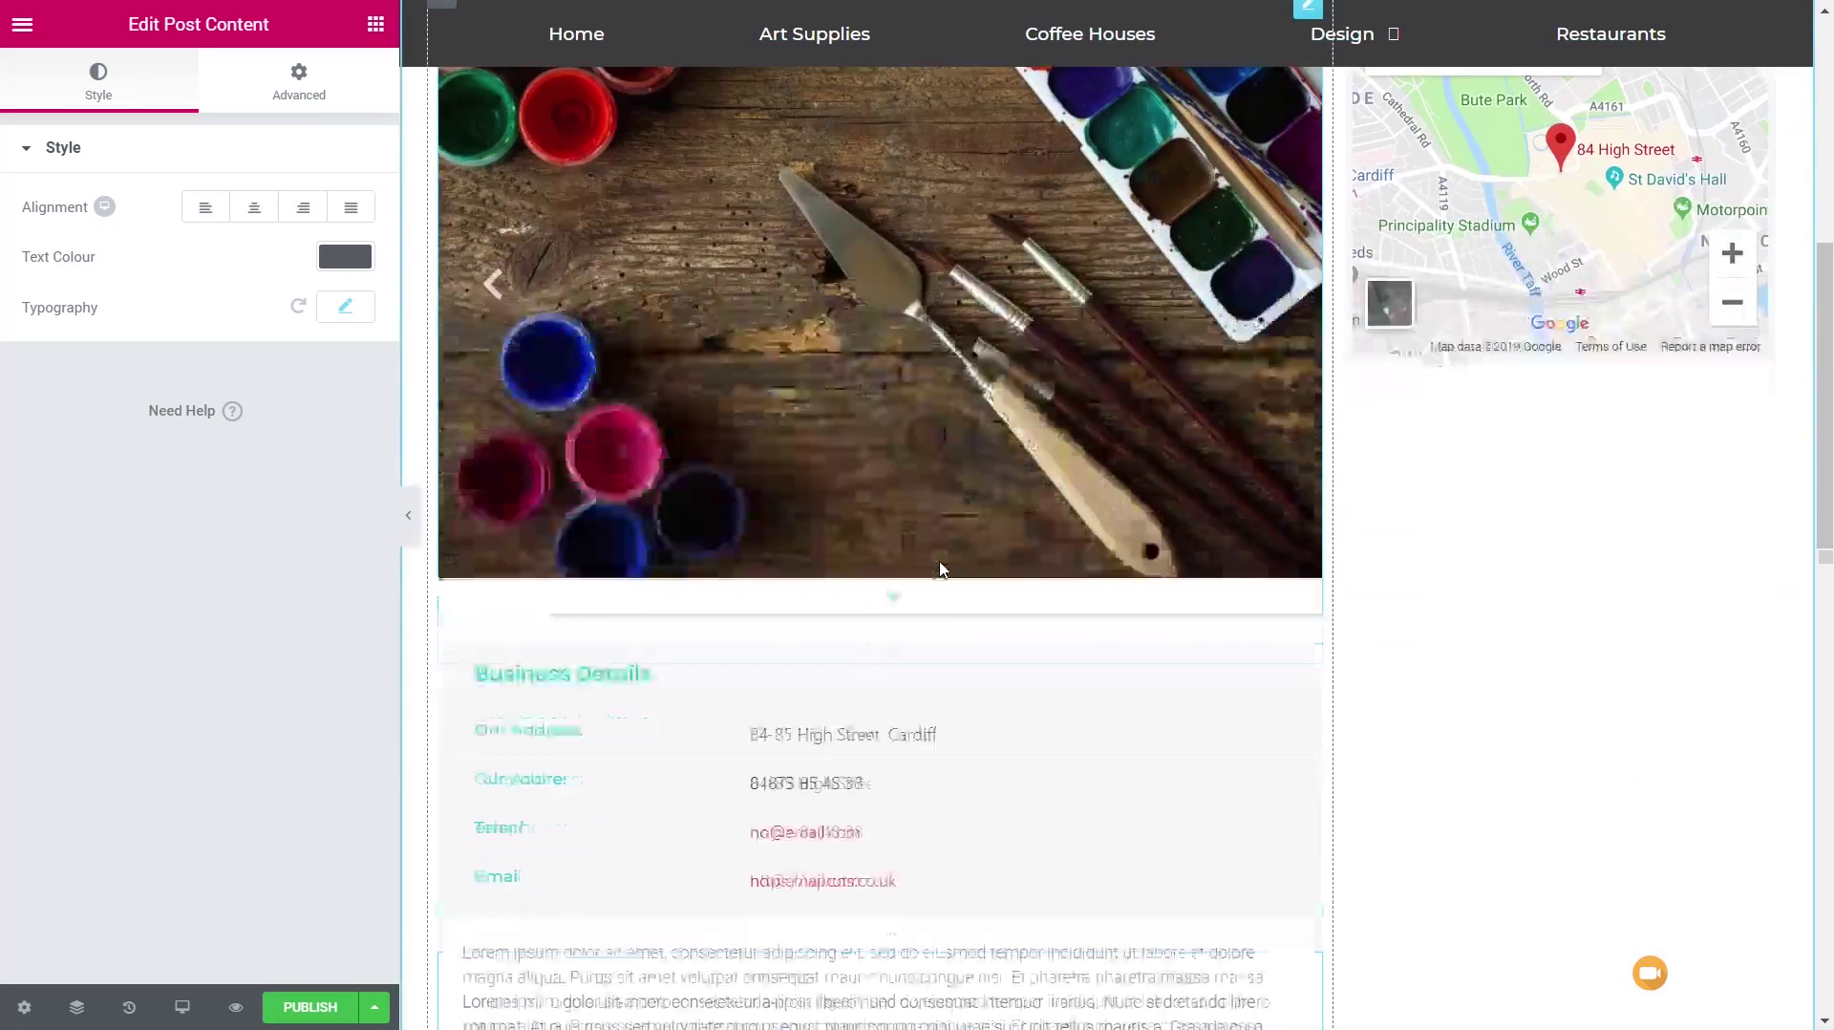
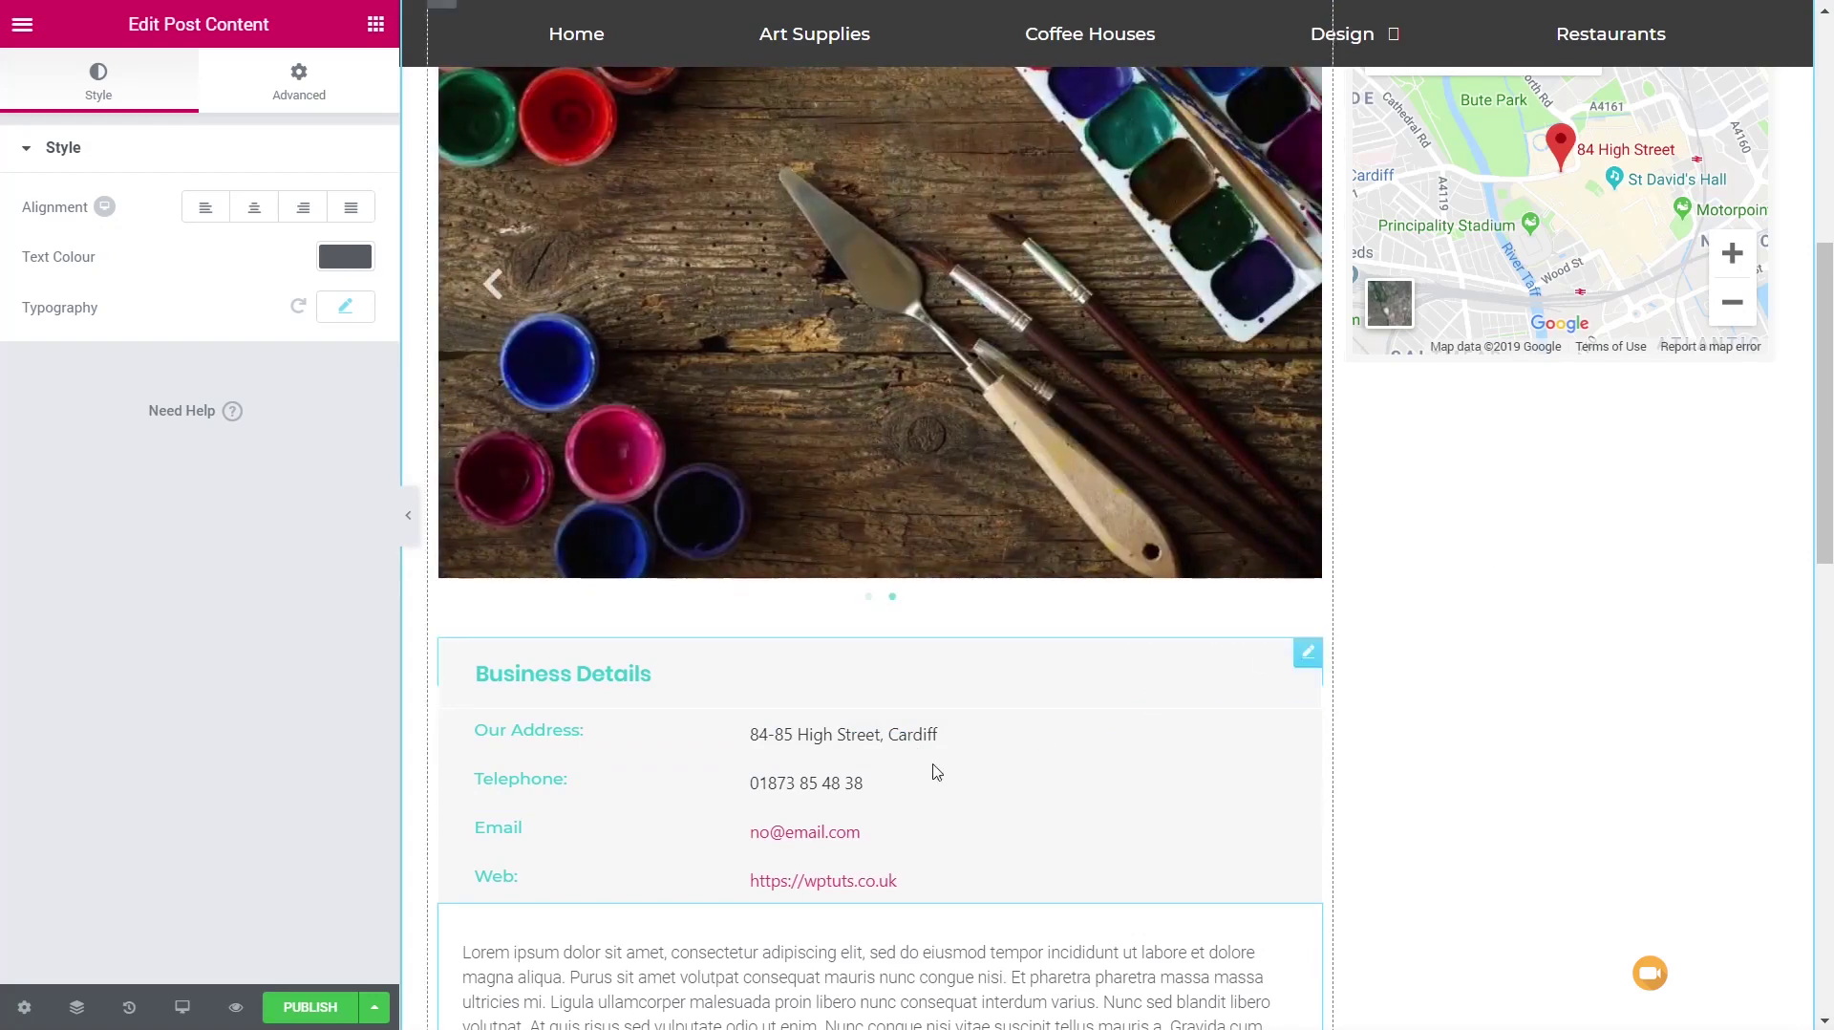
{"action": "left_click", "coordinate": [309, 1008]}
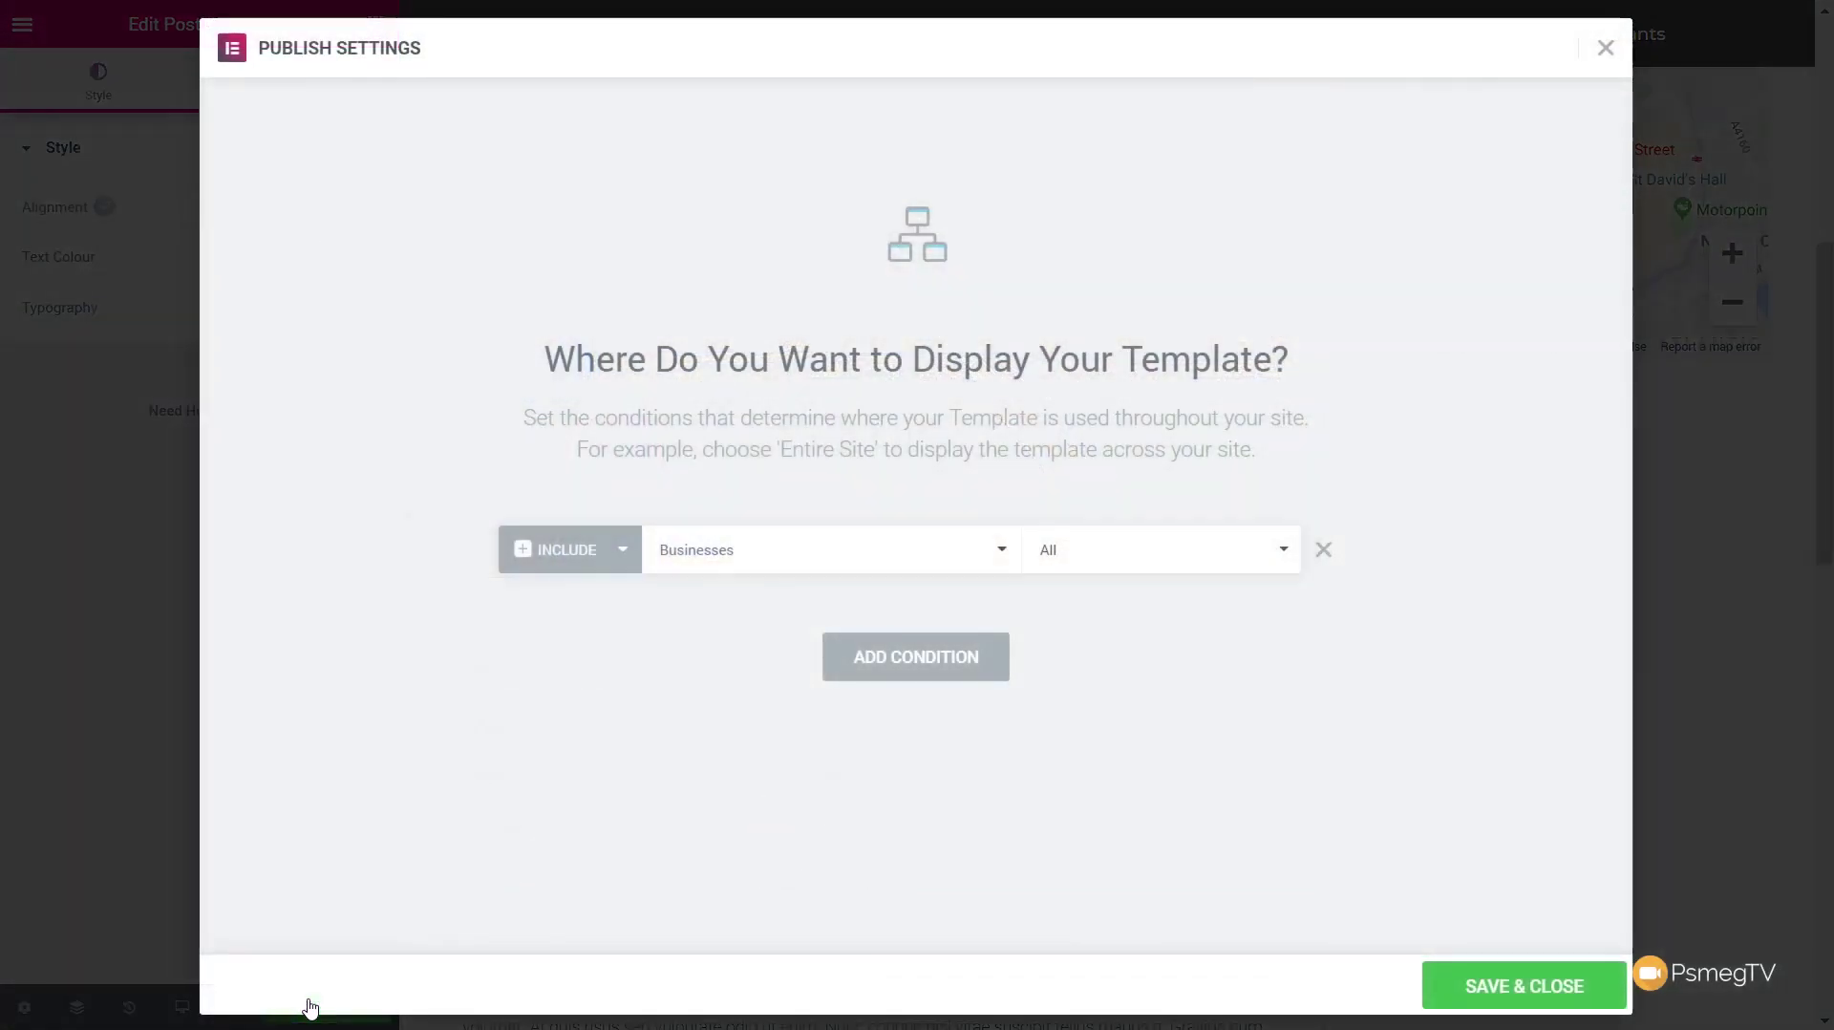
{"action": "left_click", "coordinate": [915, 569]}
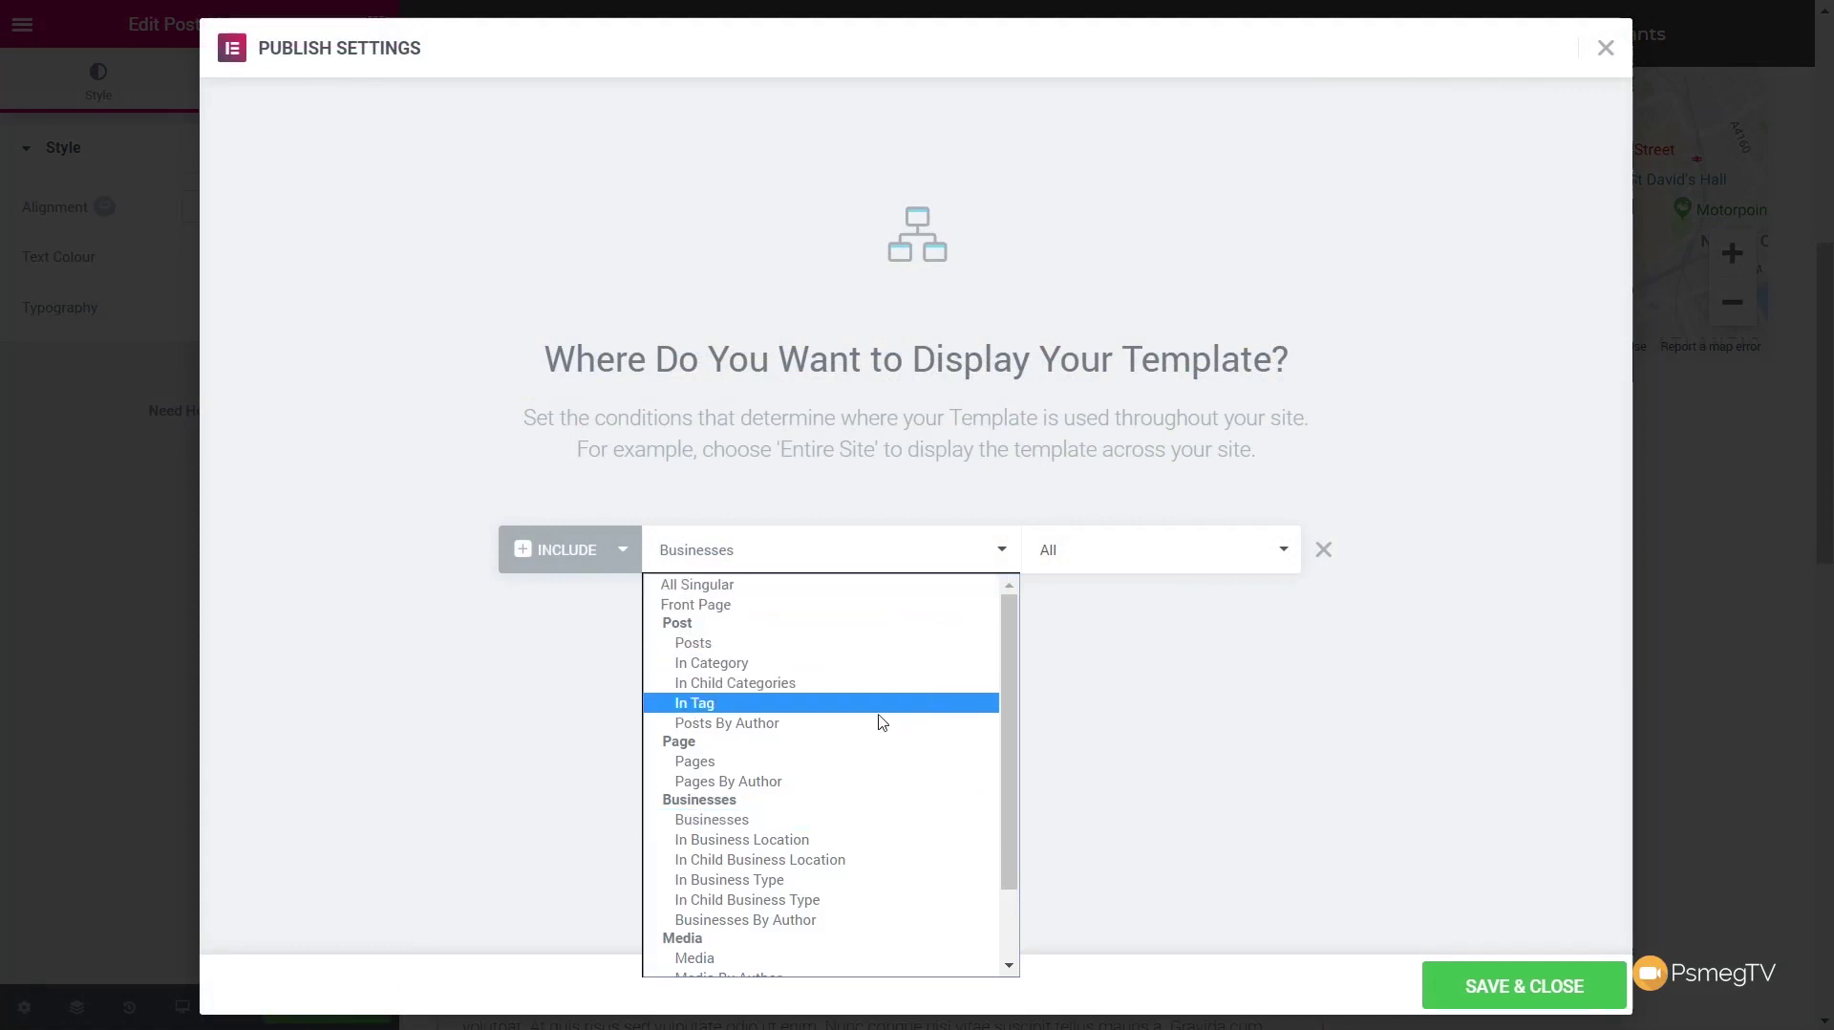
{"action": "left_click", "coordinate": [754, 821]}
{"action": "left_click", "coordinate": [1091, 572]}
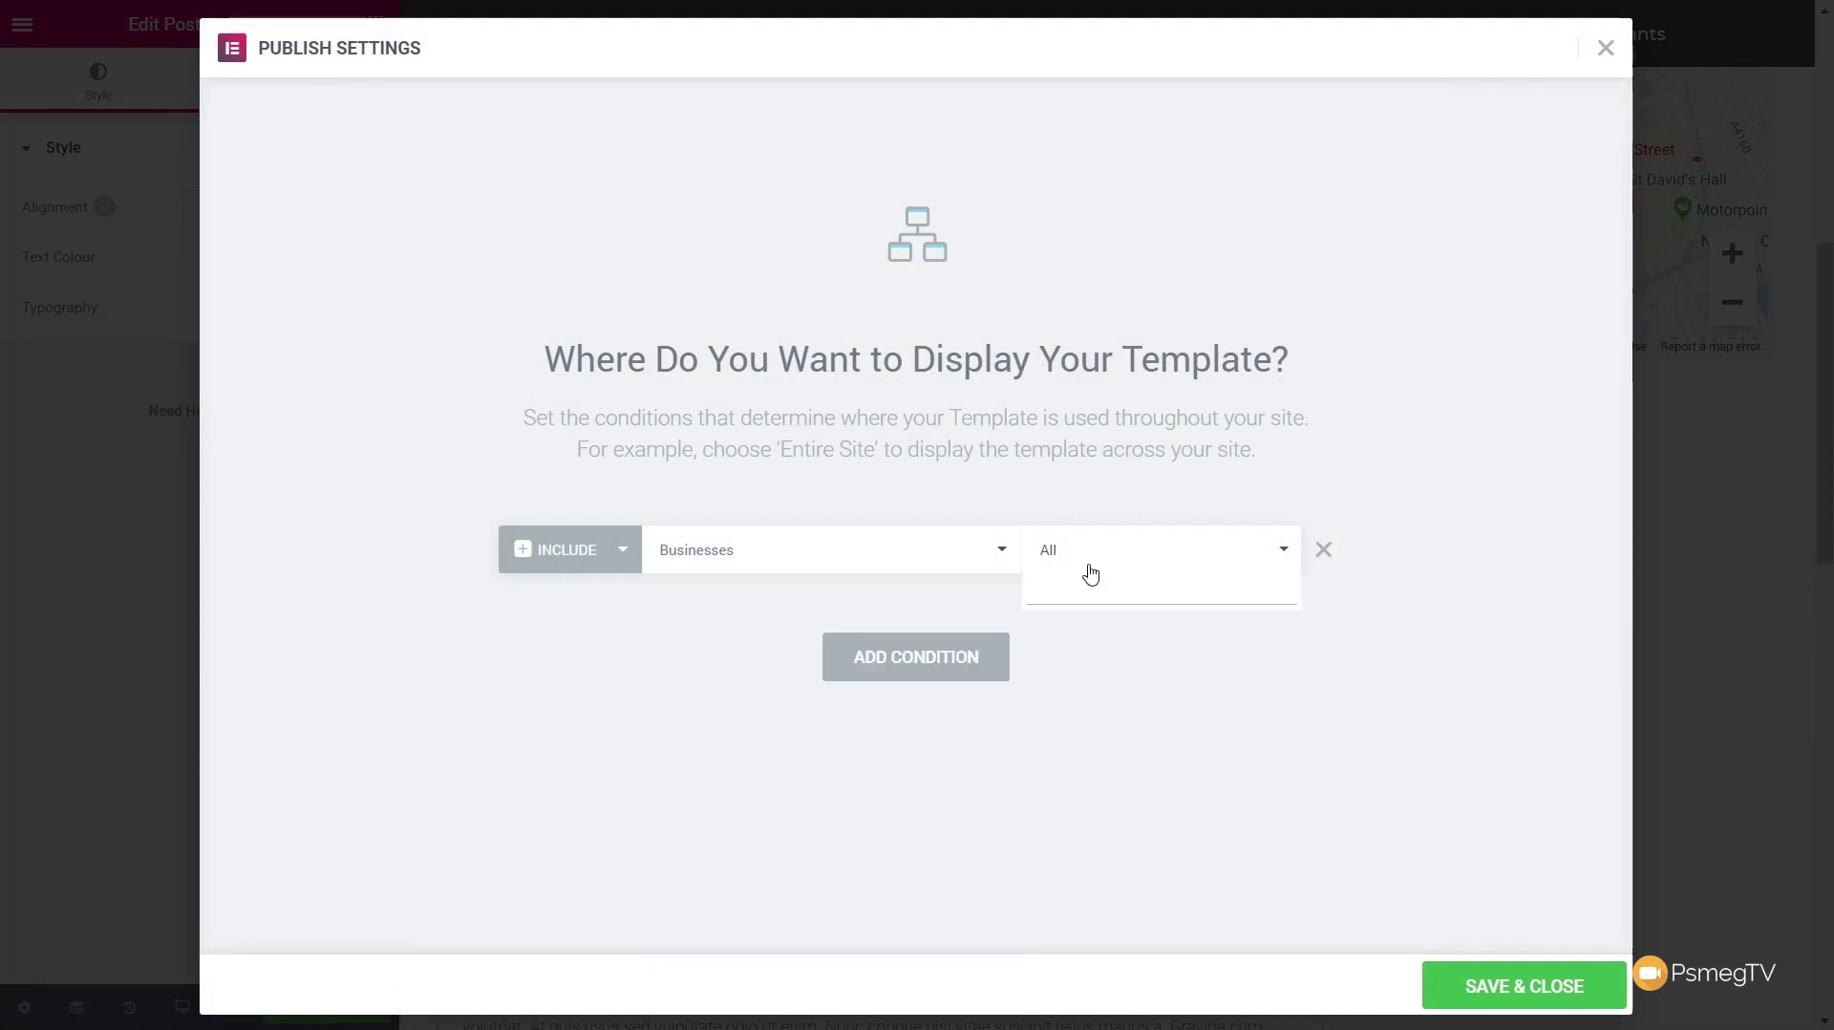
{"action": "left_click", "coordinate": [1302, 702]}
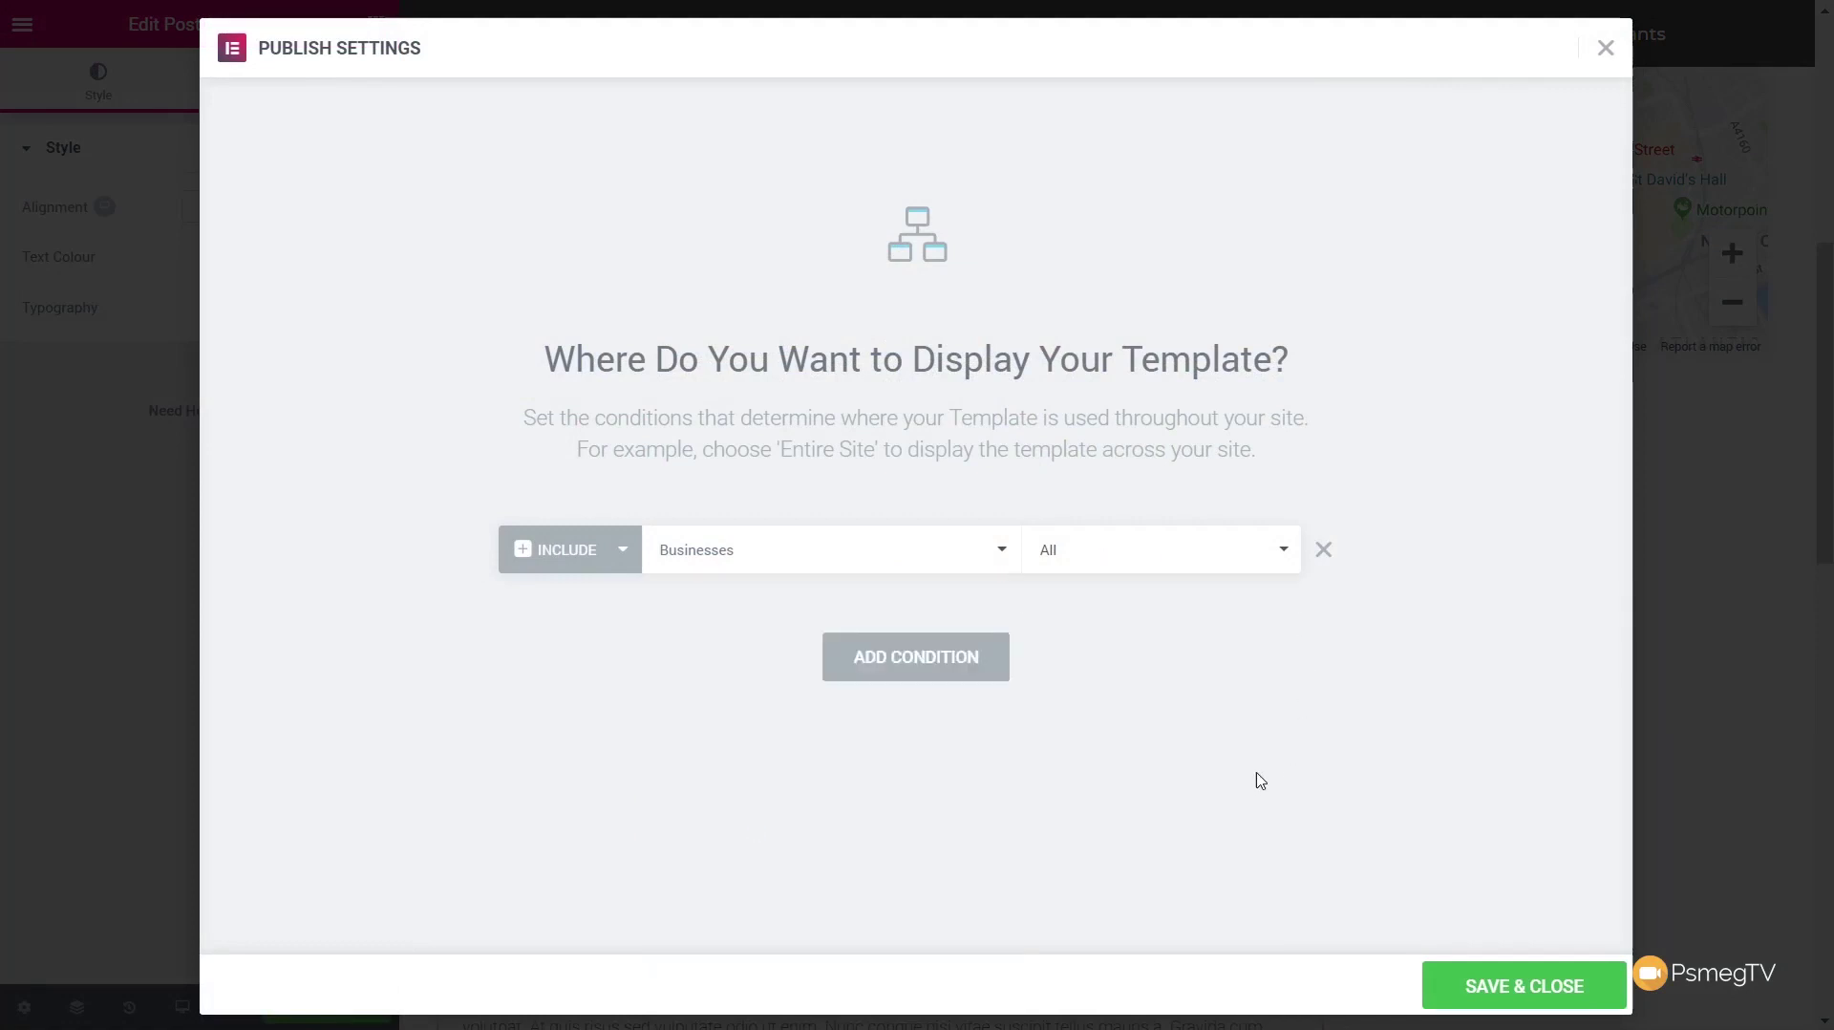
{"action": "left_click", "coordinate": [1551, 997]}
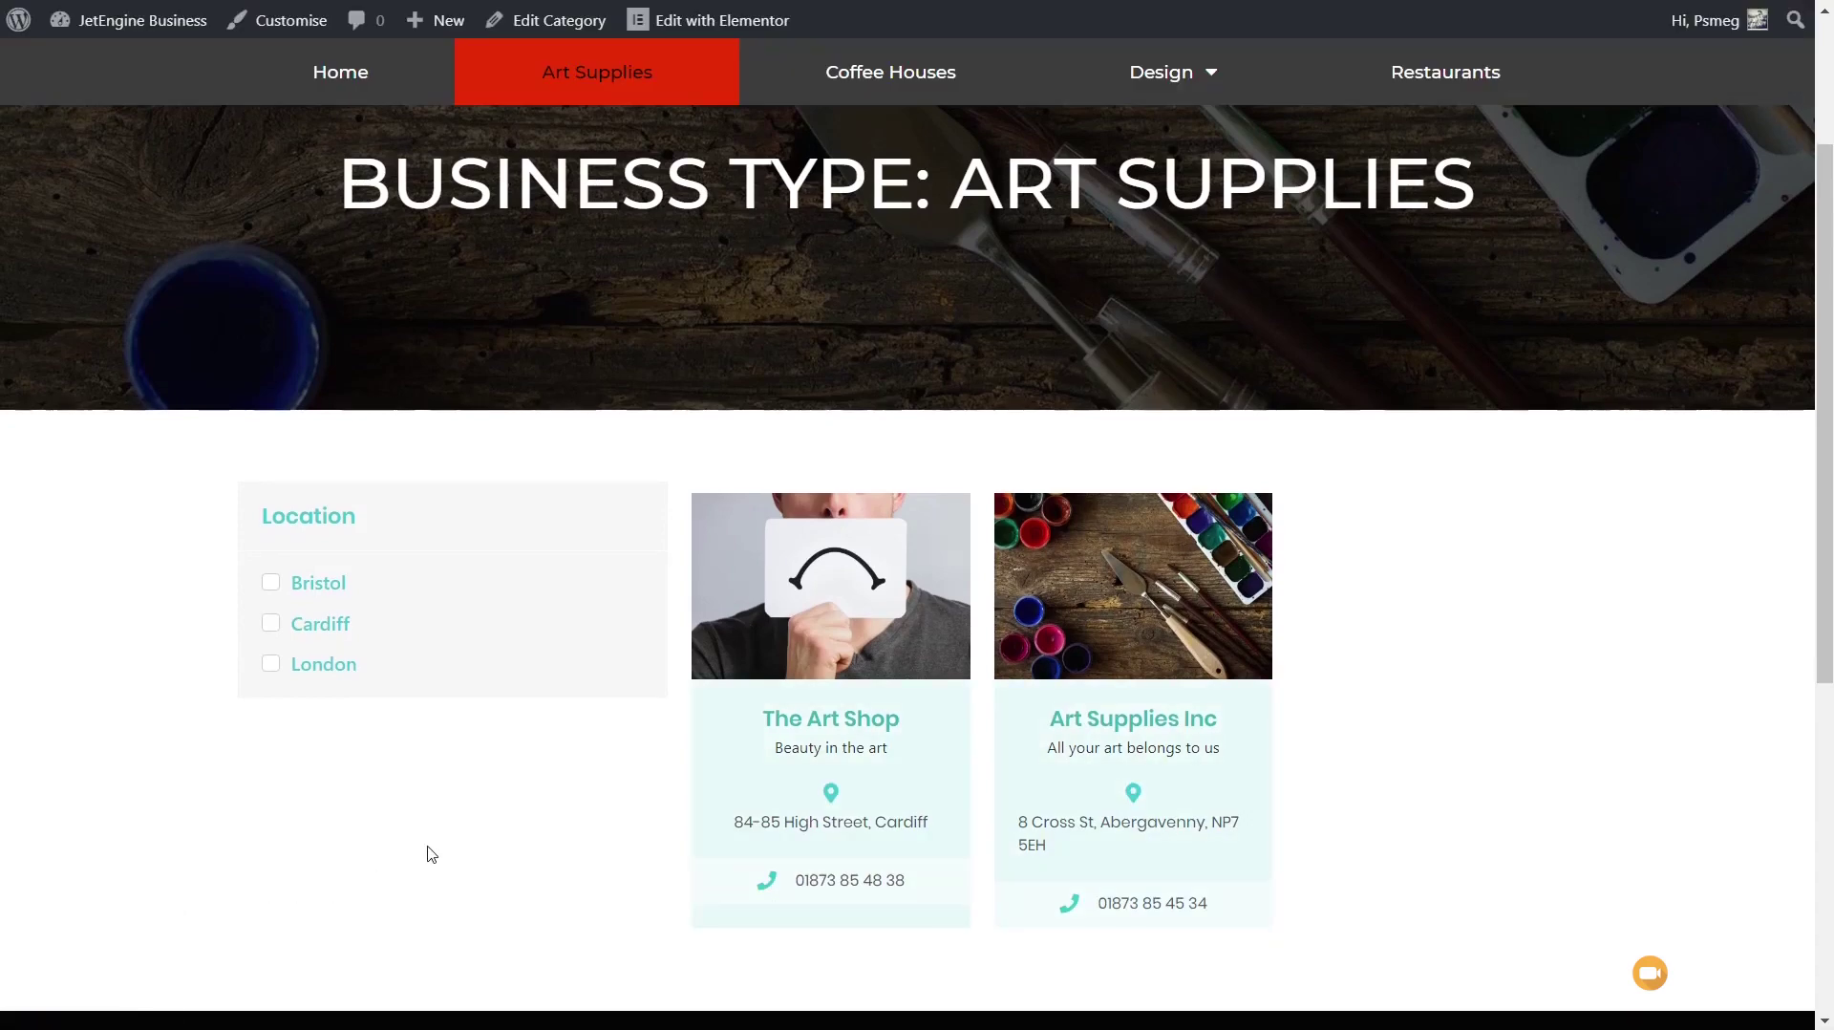
Step: Open the Art Supplies Inc listing from the Art Supplies archive and review its full page on the live site
{"action": "left_click", "coordinate": [1114, 596]}
{"action": "scroll", "coordinate": [1357, 764], "scroll_direction": "down", "scroll_amount": 1}
{"action": "scroll", "coordinate": [1357, 764], "scroll_direction": "down", "scroll_amount": 1}
{"action": "scroll", "coordinate": [1176, 717], "scroll_direction": "up", "scroll_amount": 1}
{"action": "scroll", "coordinate": [1175, 716], "scroll_direction": "down", "scroll_amount": 5}
{"action": "scroll", "coordinate": [1177, 719], "scroll_direction": "down", "scroll_amount": 12}
{"action": "scroll", "coordinate": [1177, 719], "scroll_direction": "up", "scroll_amount": 15}
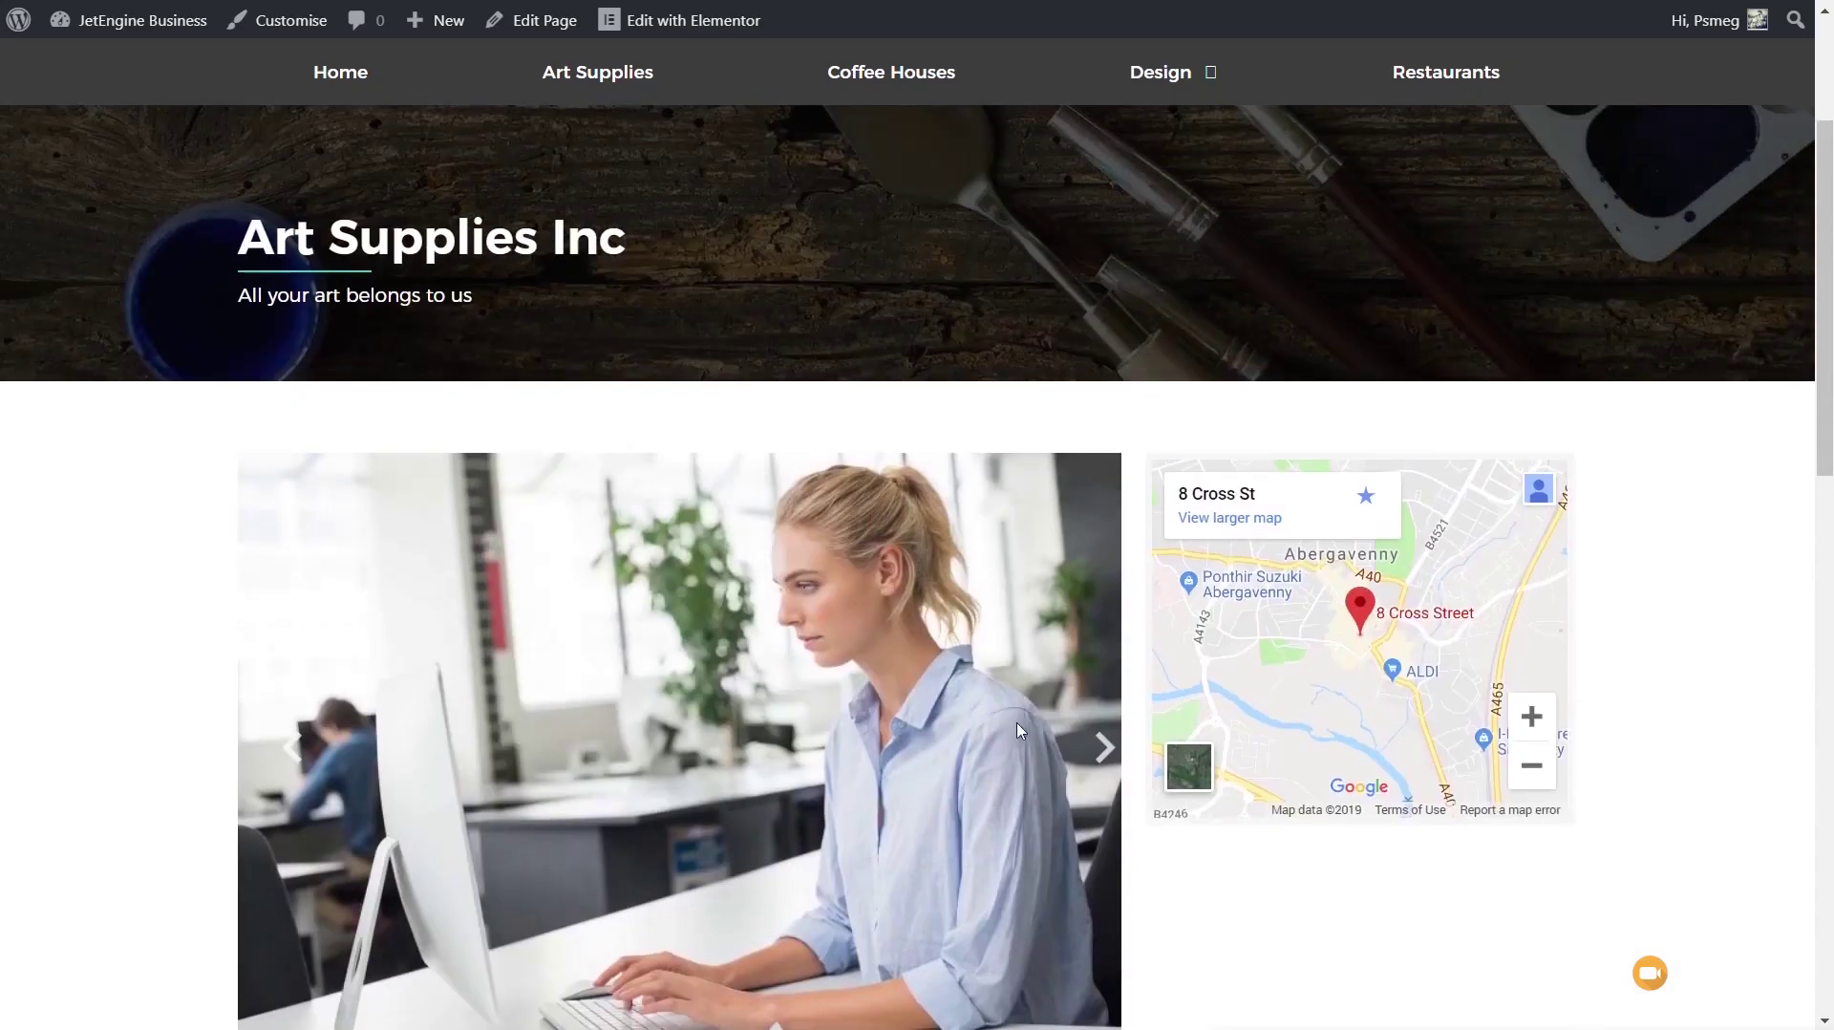
Step: Open the Coffee Haus listing from the Coffee Houses archive
{"action": "left_click", "coordinate": [896, 70]}
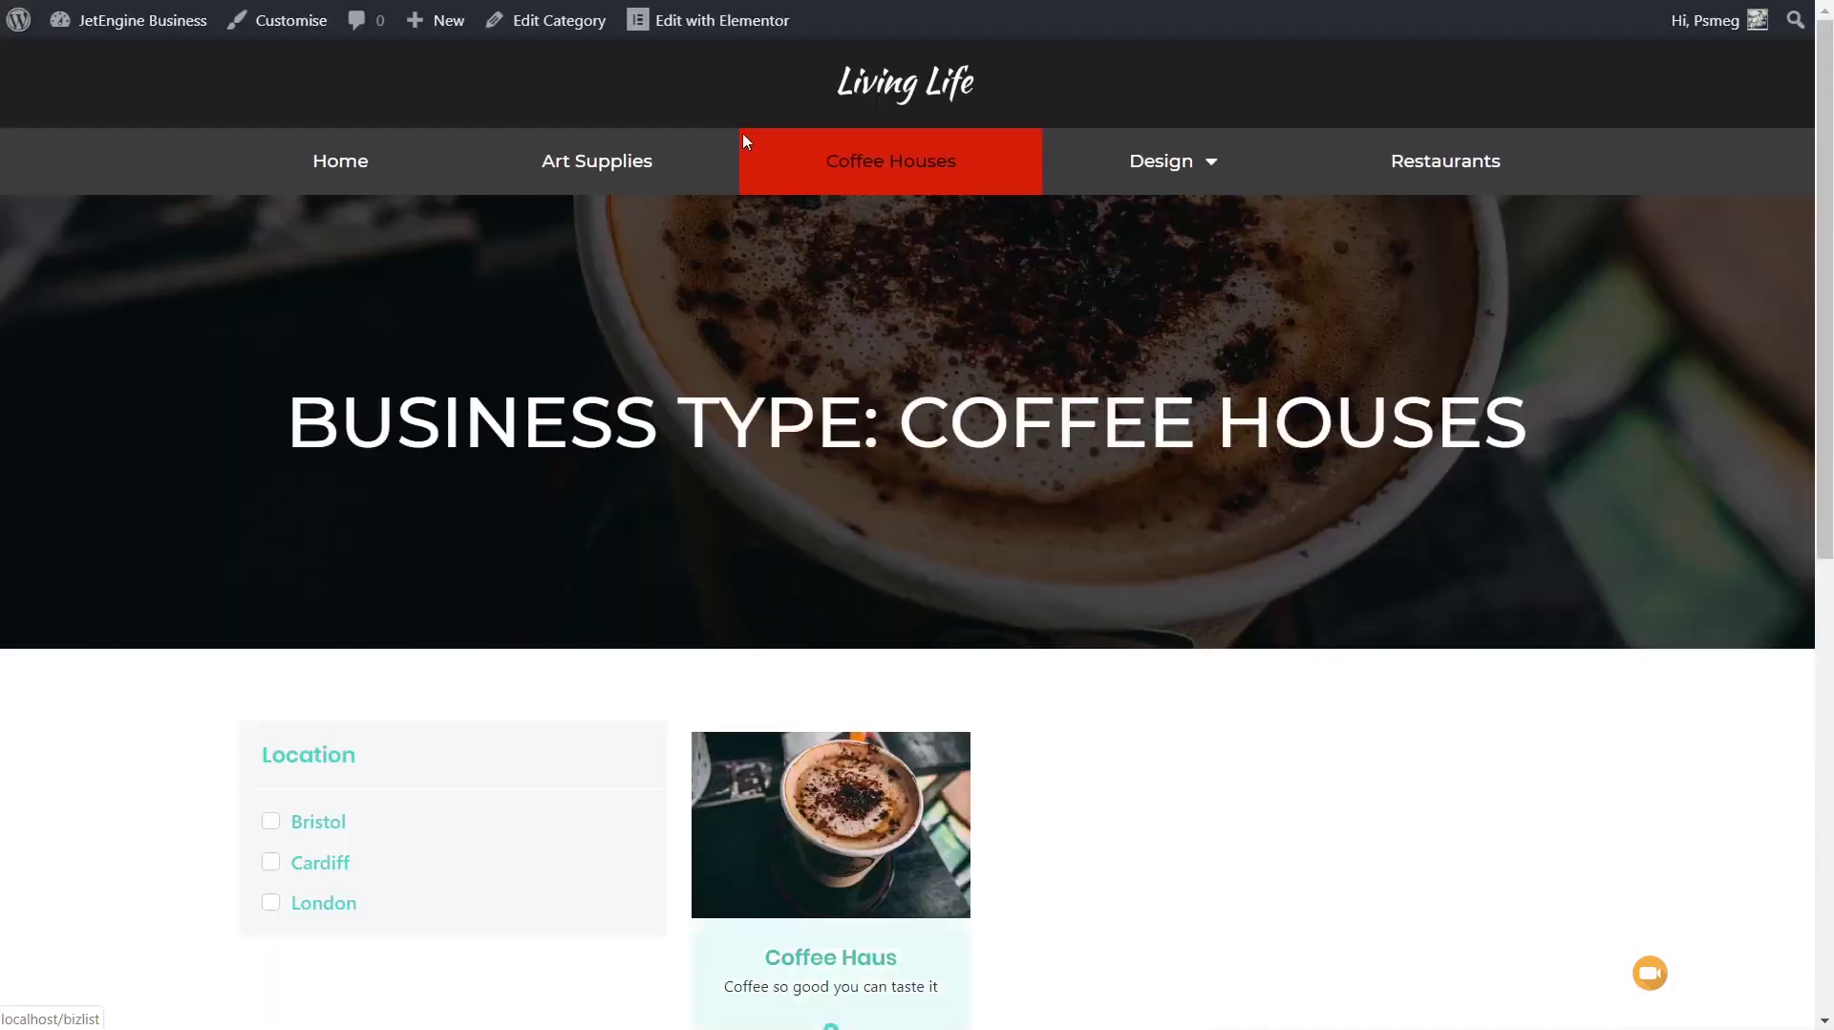
{"action": "scroll", "coordinate": [524, 596], "scroll_direction": "down", "scroll_amount": 4}
{"action": "left_click", "coordinate": [839, 506]}
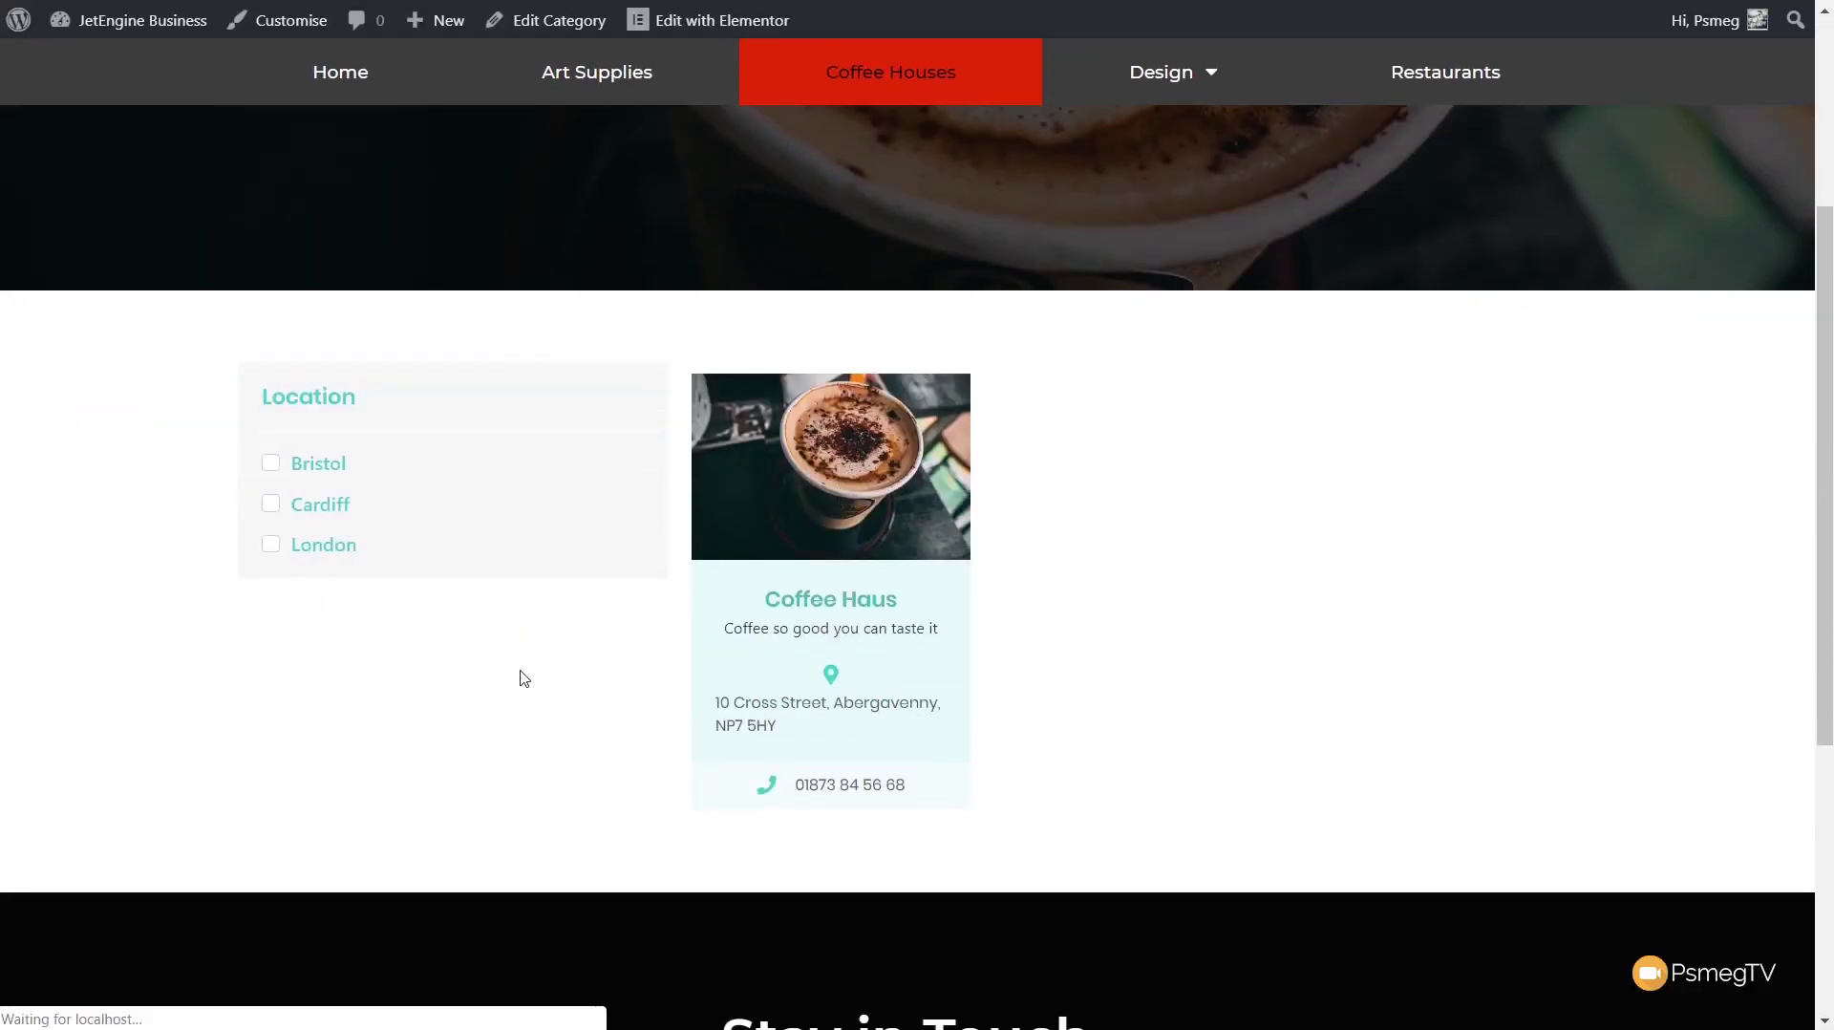
Step: Check the Coffee Haus page's image slider, map, business details and description text
{"action": "scroll", "coordinate": [156, 778], "scroll_direction": "down", "scroll_amount": 4}
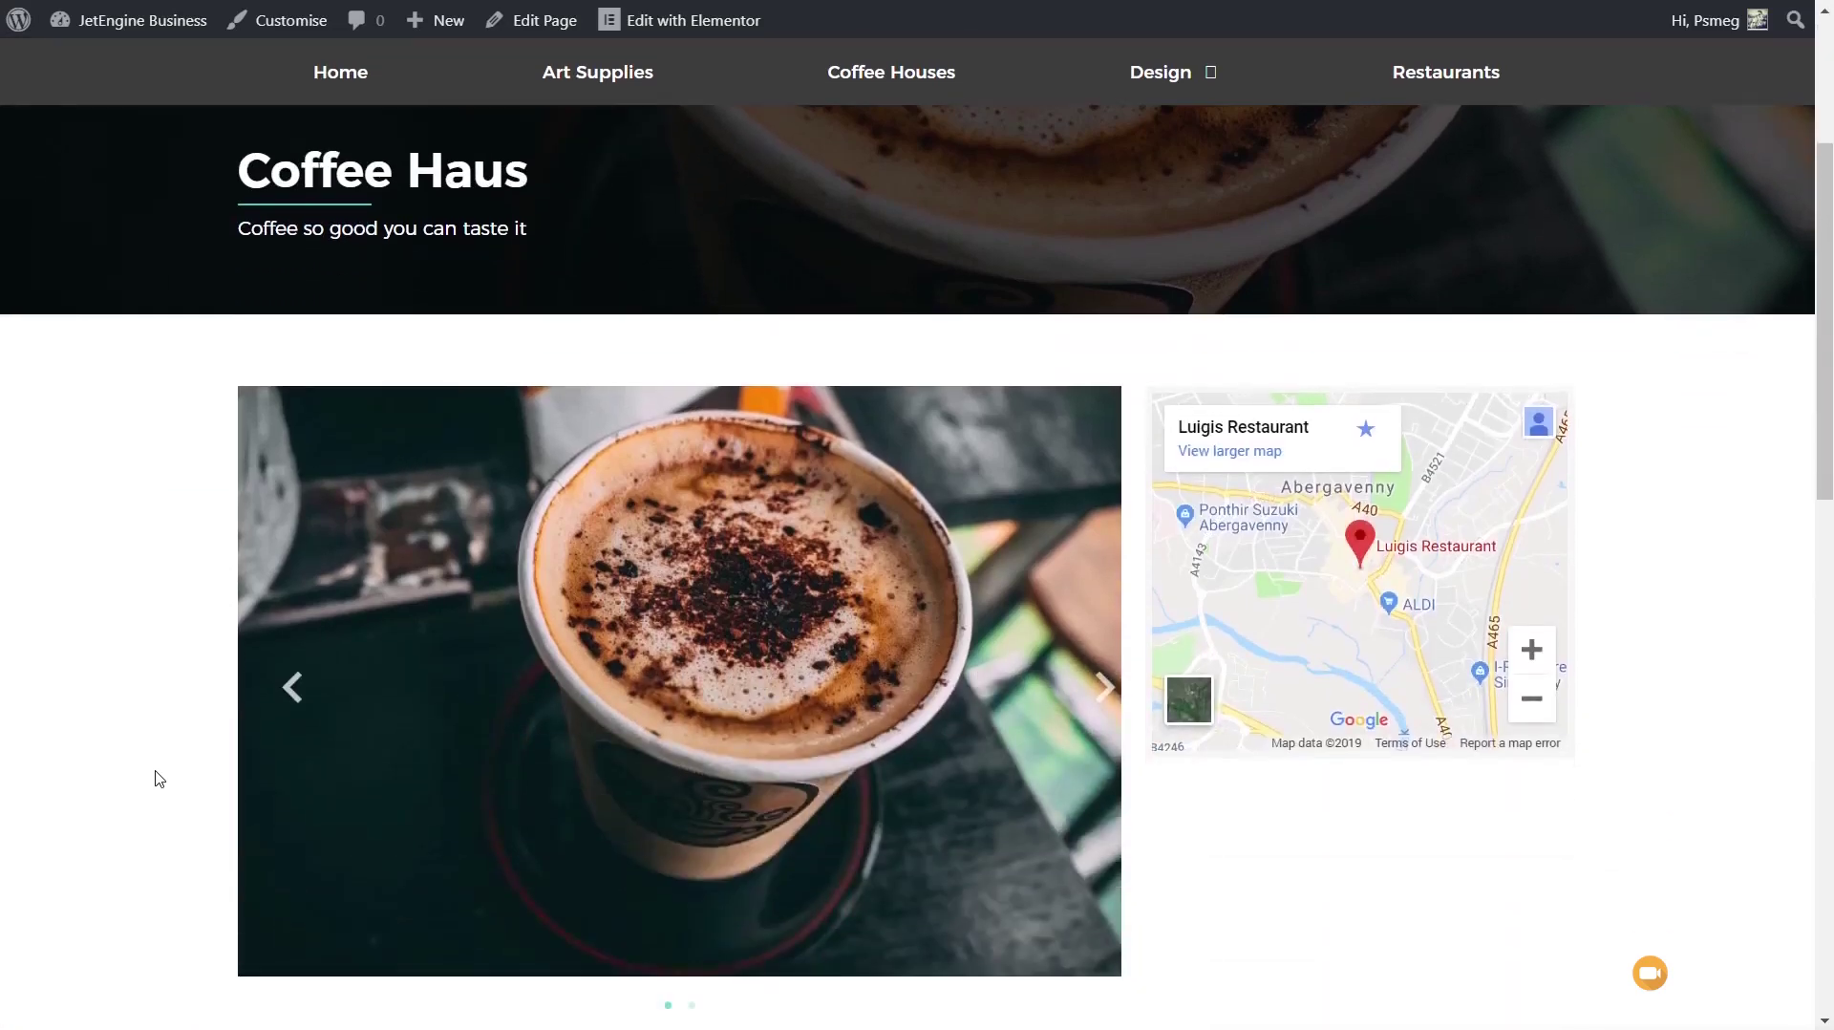
{"action": "scroll", "coordinate": [159, 779], "scroll_direction": "down", "scroll_amount": 3}
{"action": "scroll", "coordinate": [1107, 571], "scroll_direction": "up", "scroll_amount": 3}
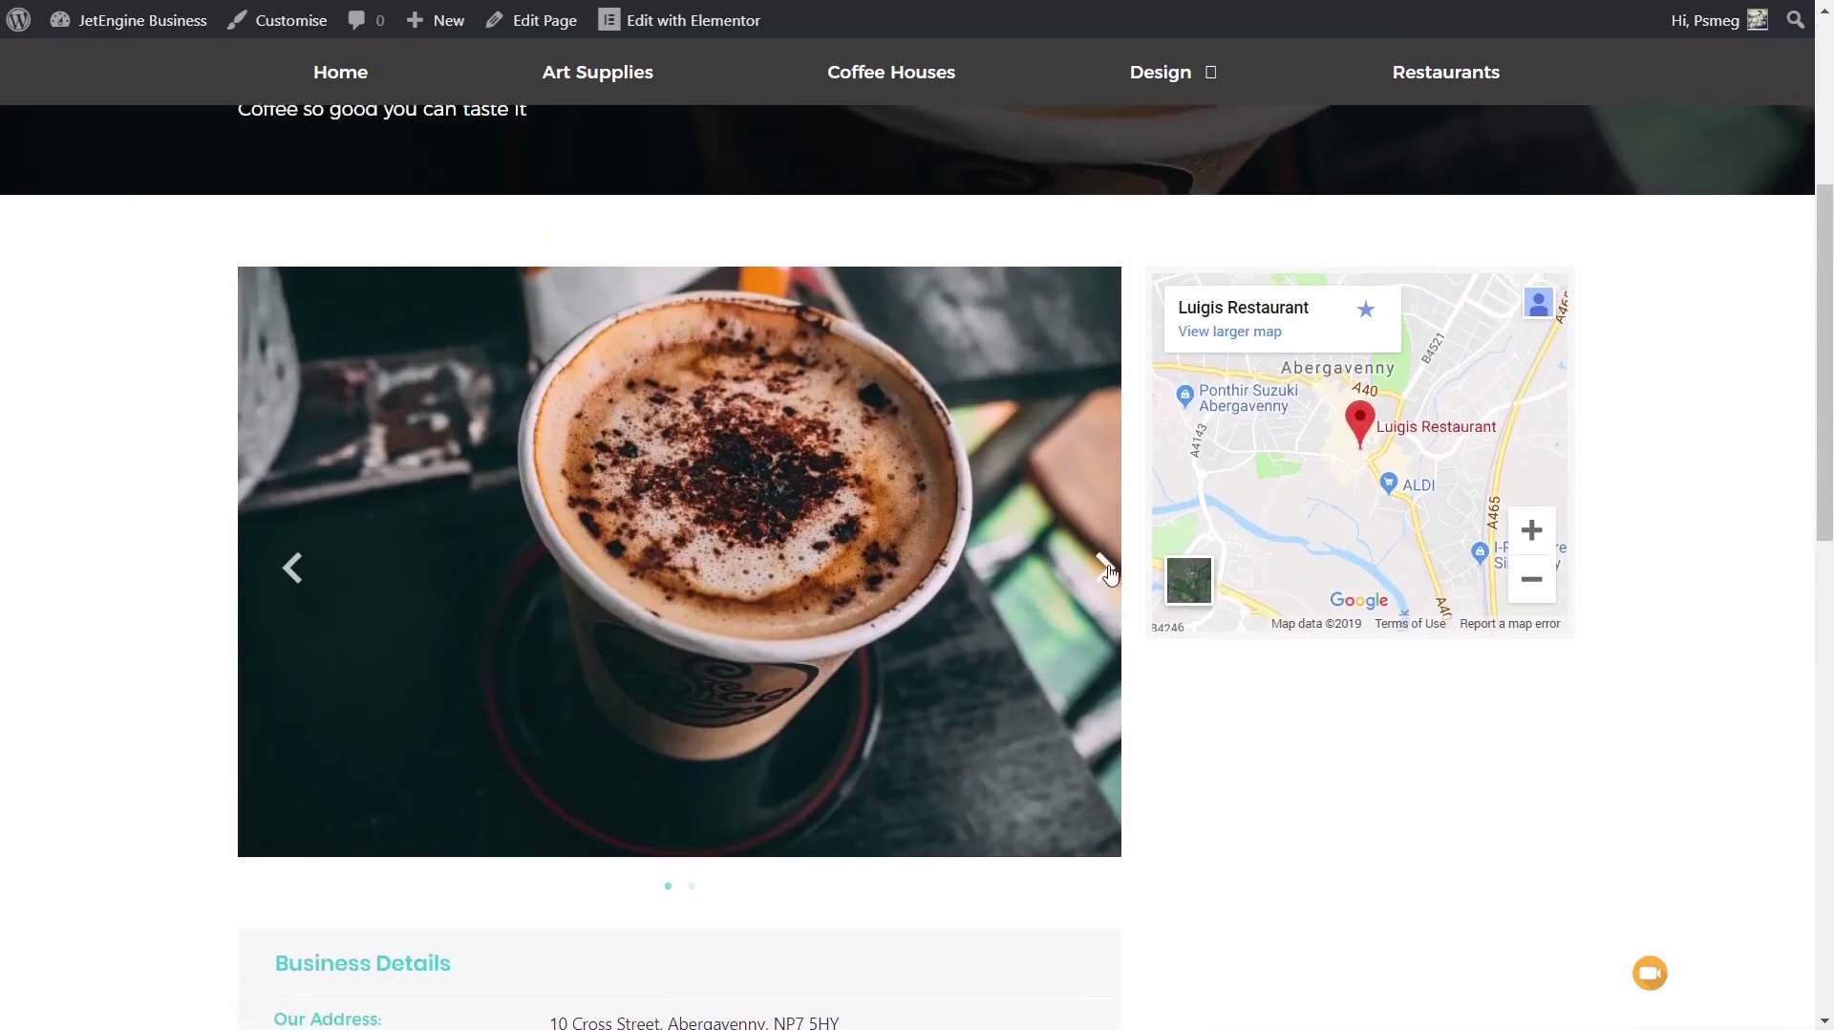
{"action": "left_click", "coordinate": [1107, 571]}
{"action": "left_click", "coordinate": [1106, 570]}
{"action": "scroll", "coordinate": [253, 754], "scroll_direction": "down", "scroll_amount": 4}
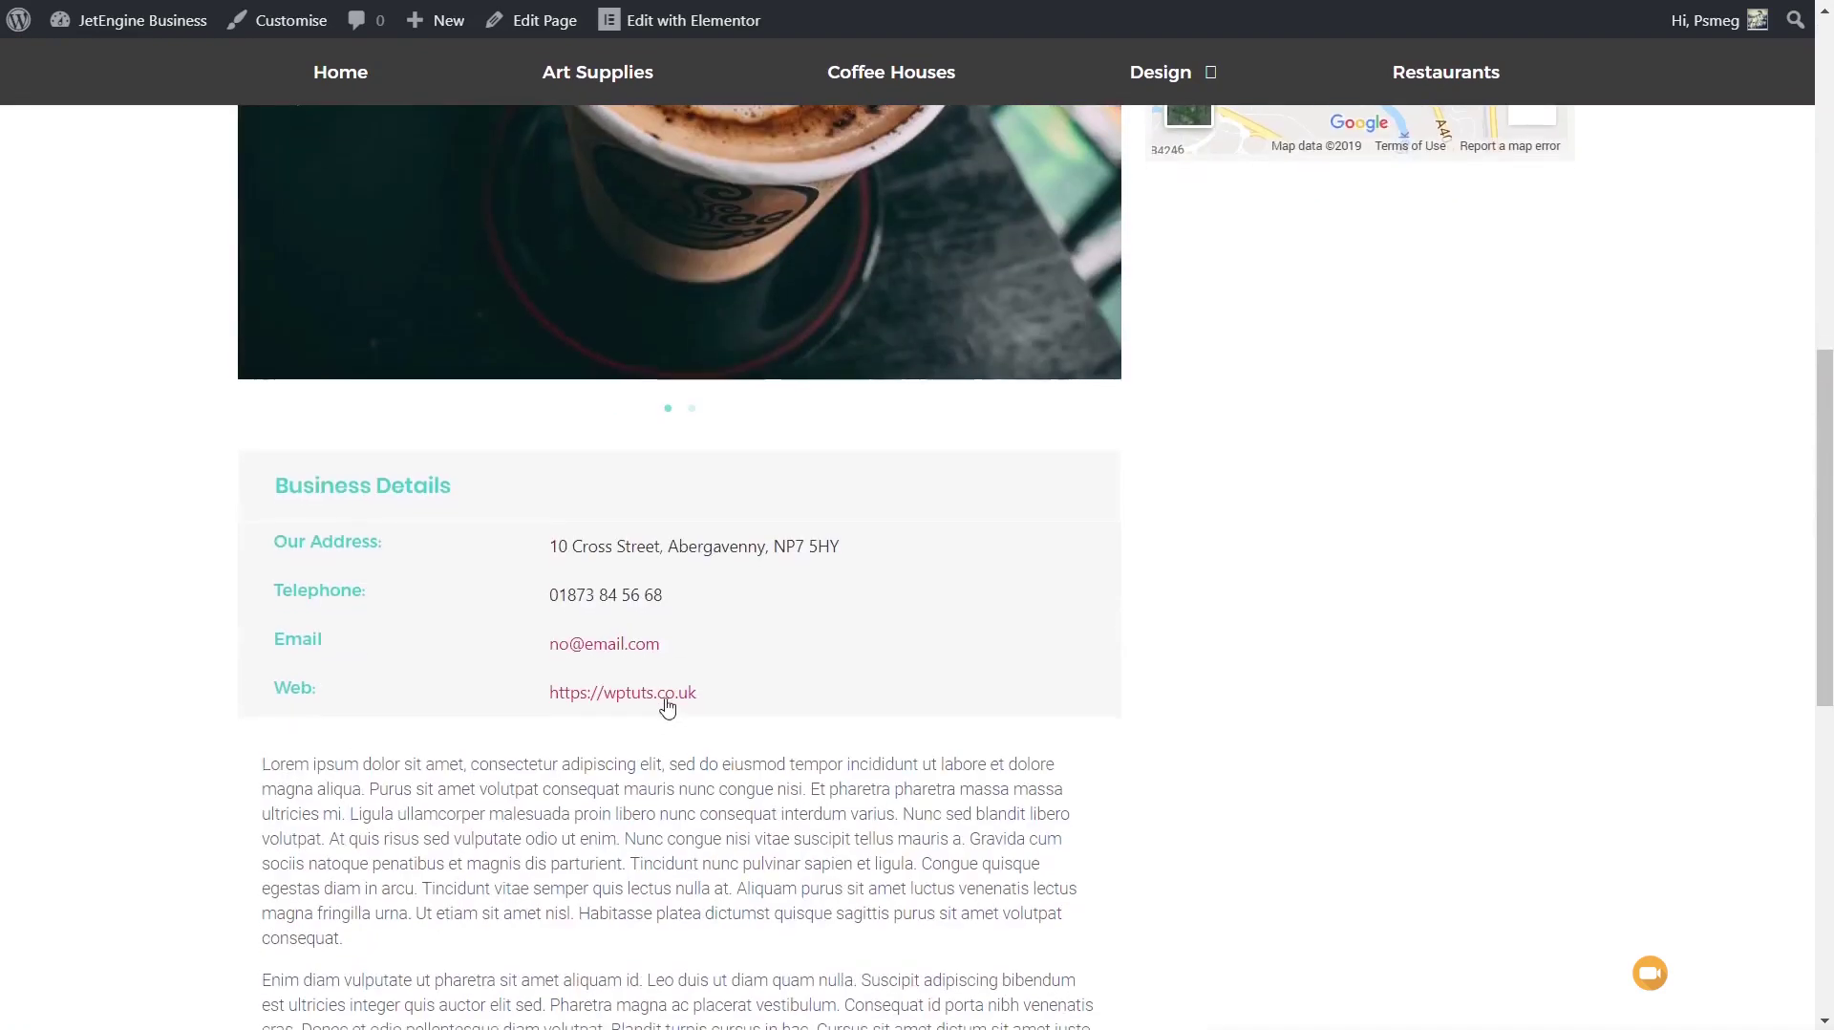